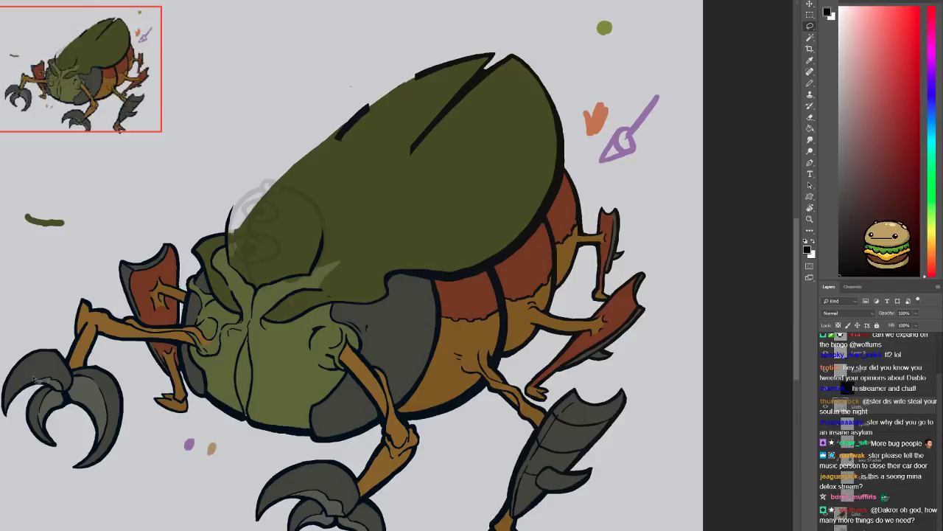
Erase the spindle-shaped vertical mouth lines running down the middle of the bug's lower face
drag(220, 338, 220, 318)
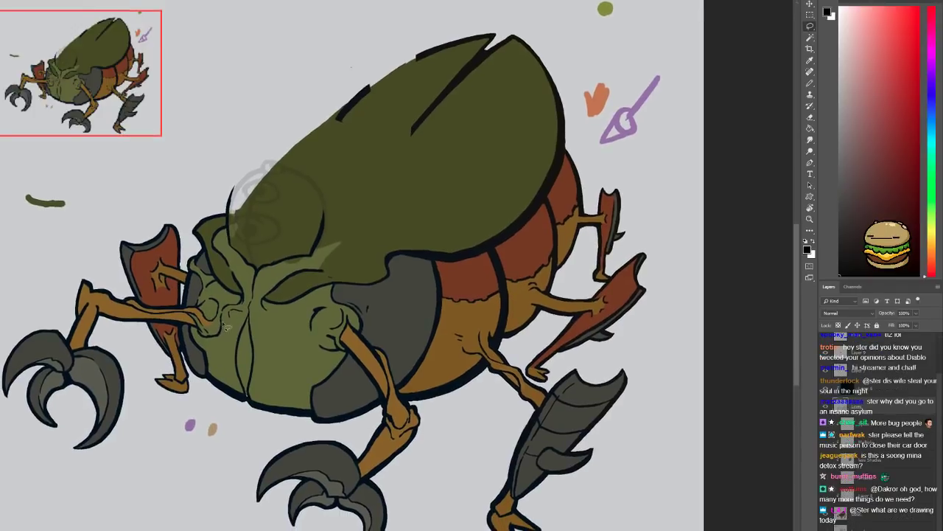
key(ctrl+plus)
drag(189, 359, 229, 367)
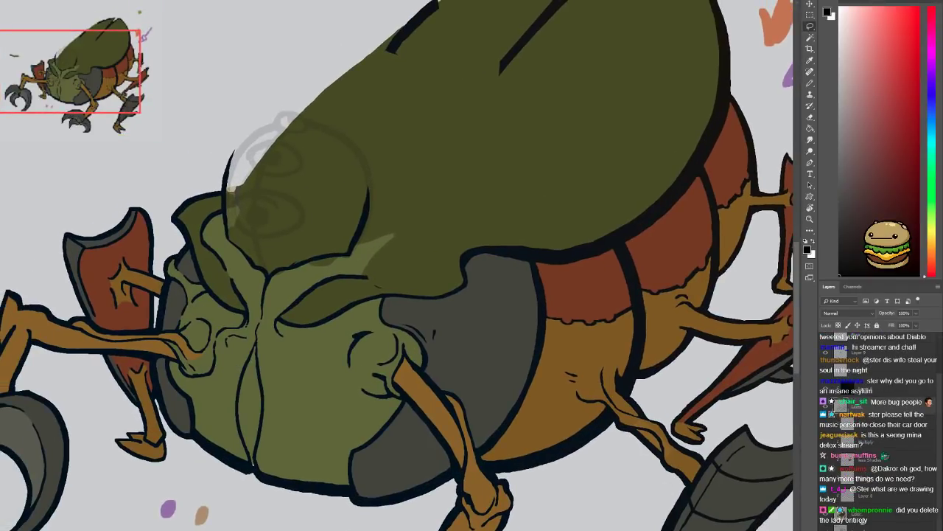
scroll(311, 370, up, 4)
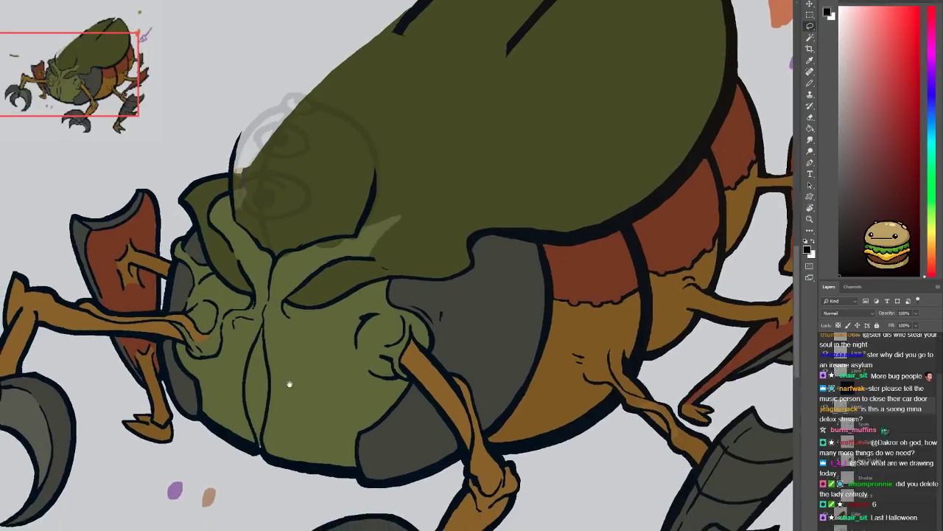
key(e)
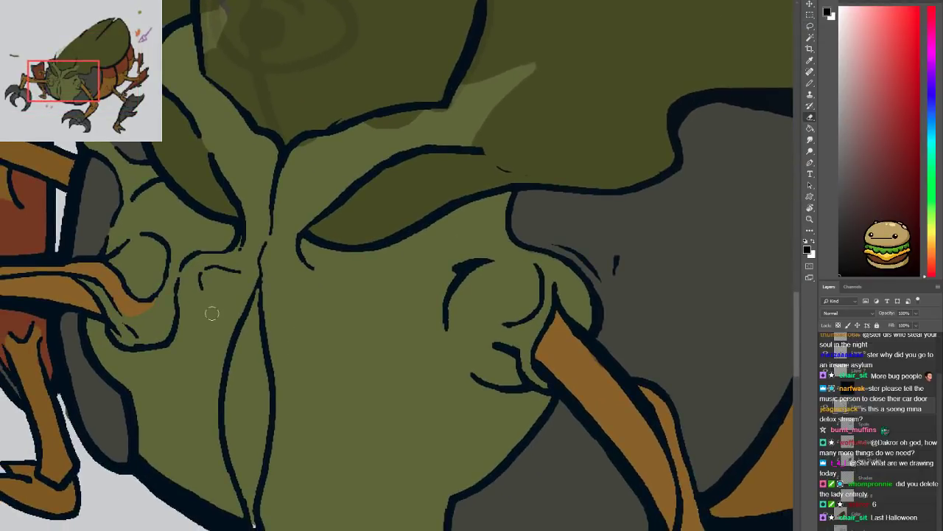
mouse_move(242, 298)
mouse_down()
mouse_move(196, 387)
mouse_move(209, 358)
mouse_move(220, 468)
mouse_move(230, 493)
mouse_move(265, 513)
mouse_move(253, 451)
mouse_move(254, 333)
mouse_up()
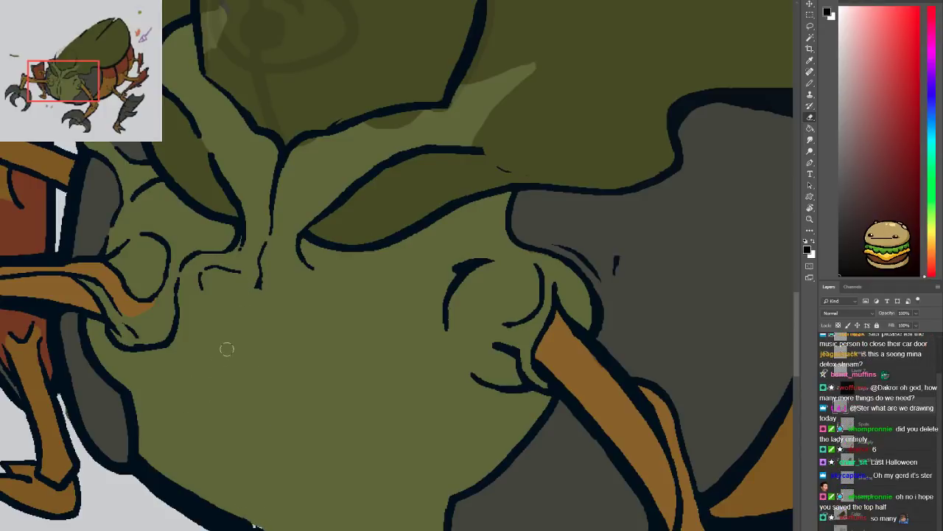
scroll(241, 341, down, 5)
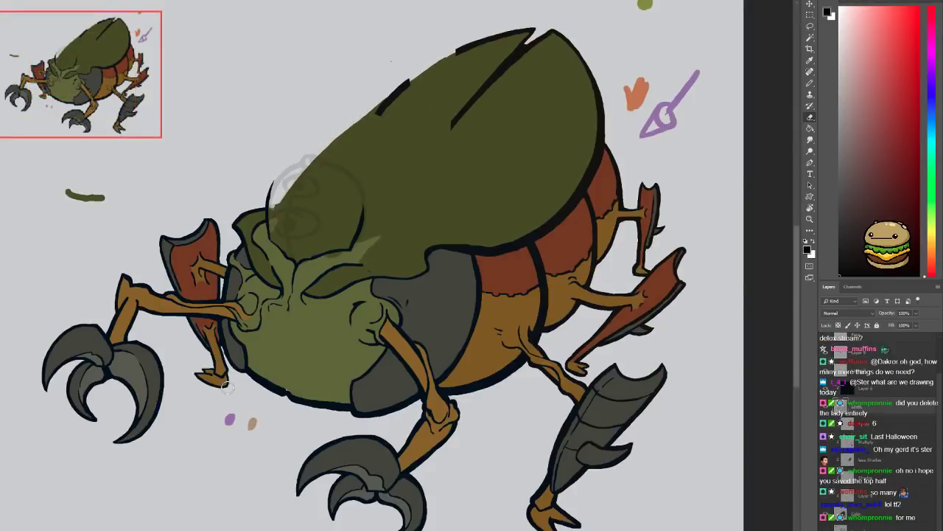
Try rough guide lines across the bug's face between the two front arm sockets, and undo them
scroll(234, 373, up, 3)
mouse_move(235, 373)
mouse_down()
mouse_move(328, 374)
mouse_move(263, 379)
mouse_up()
key(b)
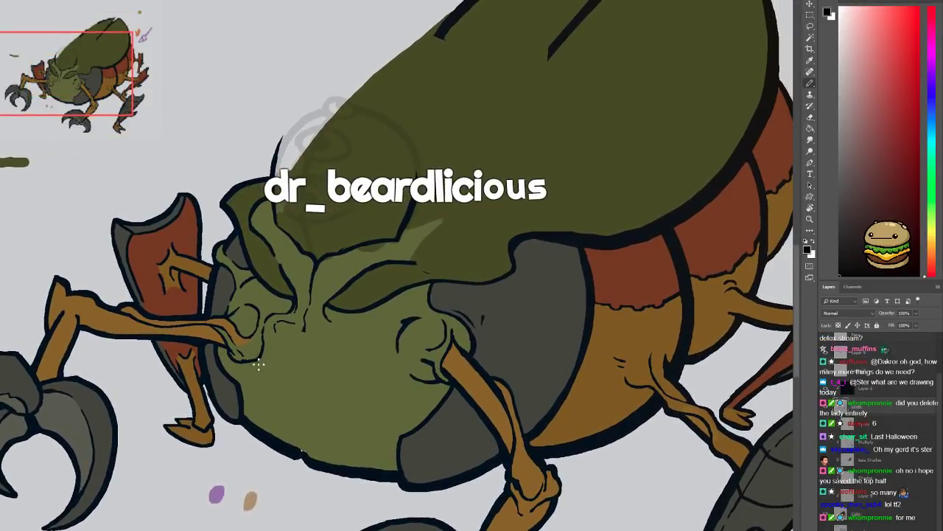
drag(277, 346, 381, 356)
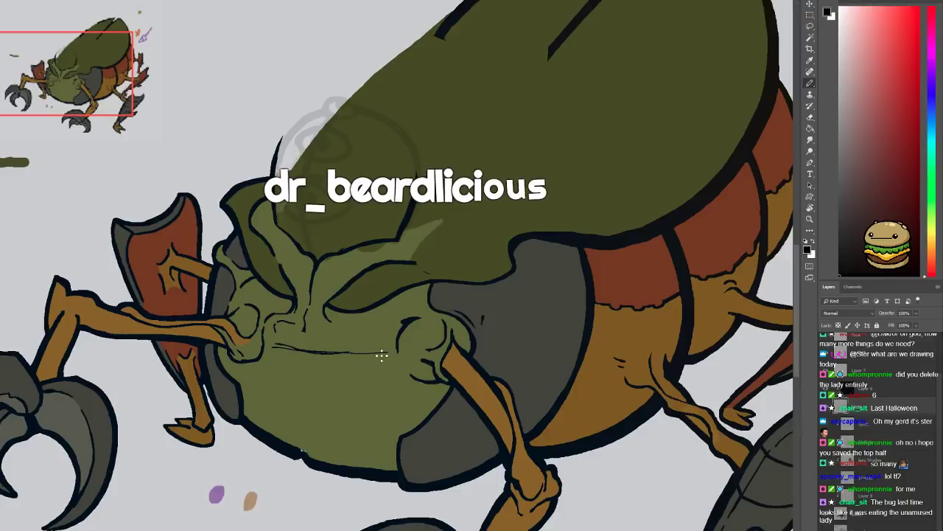
mouse_move(272, 344)
mouse_down()
mouse_move(272, 362)
mouse_move(238, 335)
mouse_move(318, 357)
mouse_move(423, 364)
mouse_move(434, 354)
mouse_up()
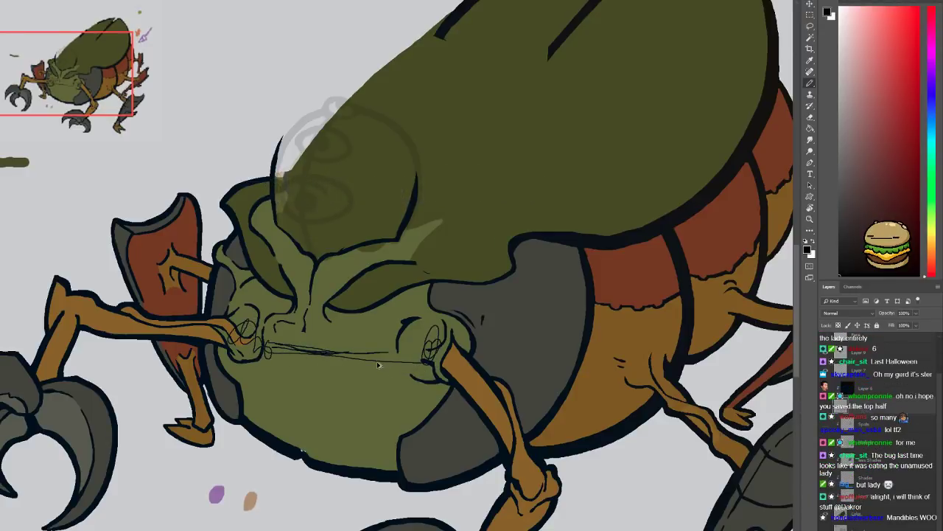
key(ctrl+z)
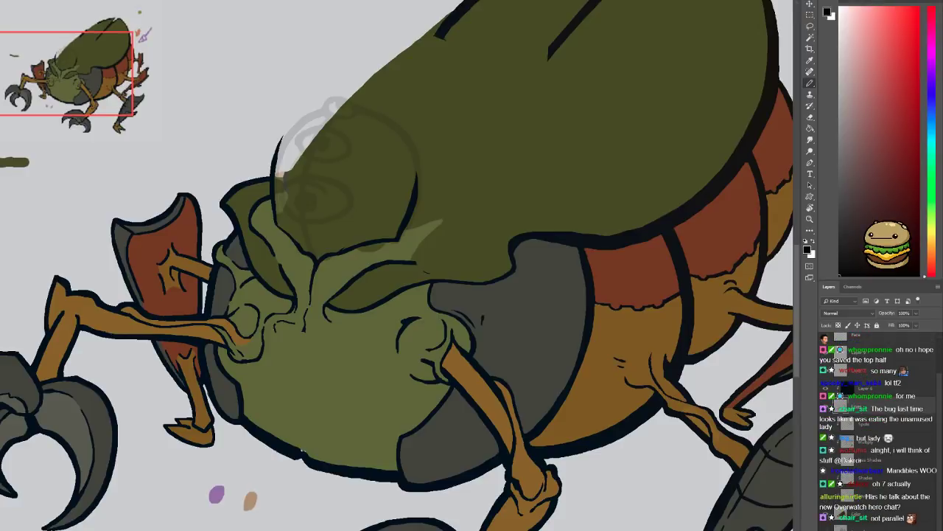
click(810, 26)
drag(153, 454, 201, 413)
mouse_move(64, 499)
mouse_down()
mouse_move(128, 499)
mouse_move(177, 451)
mouse_move(182, 379)
mouse_move(155, 335)
mouse_up()
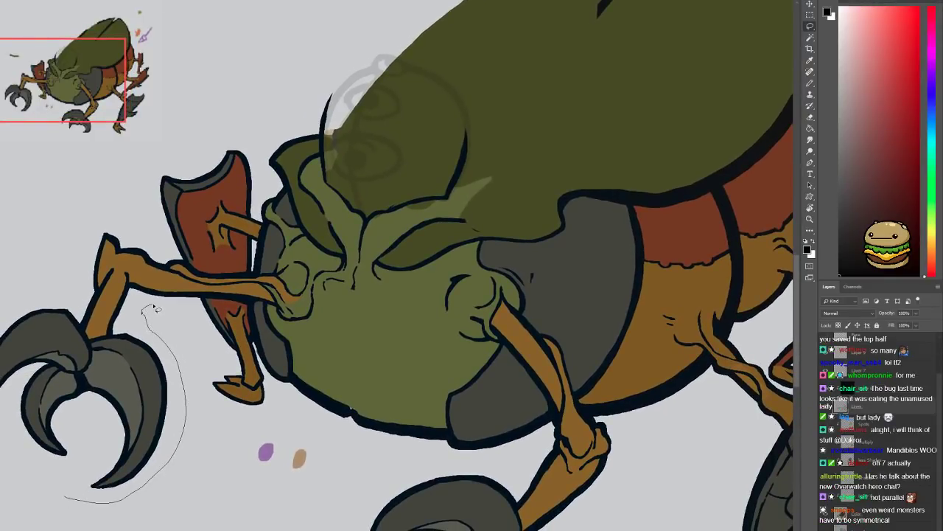
drag(204, 303, 210, 304)
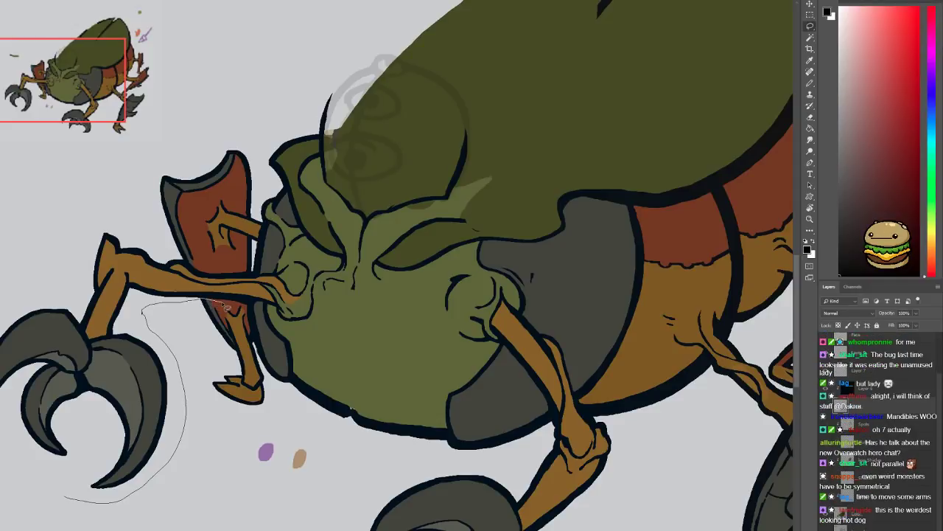
drag(217, 311, 215, 309)
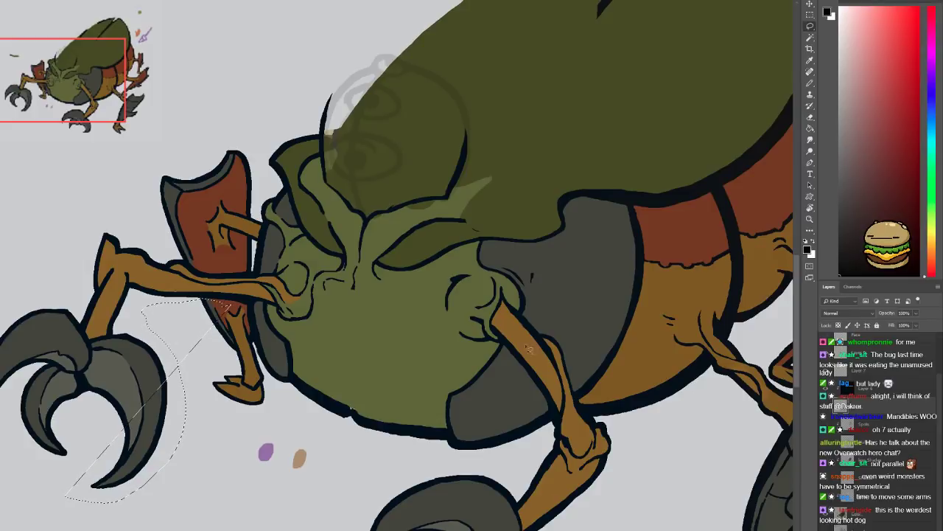
click(810, 14)
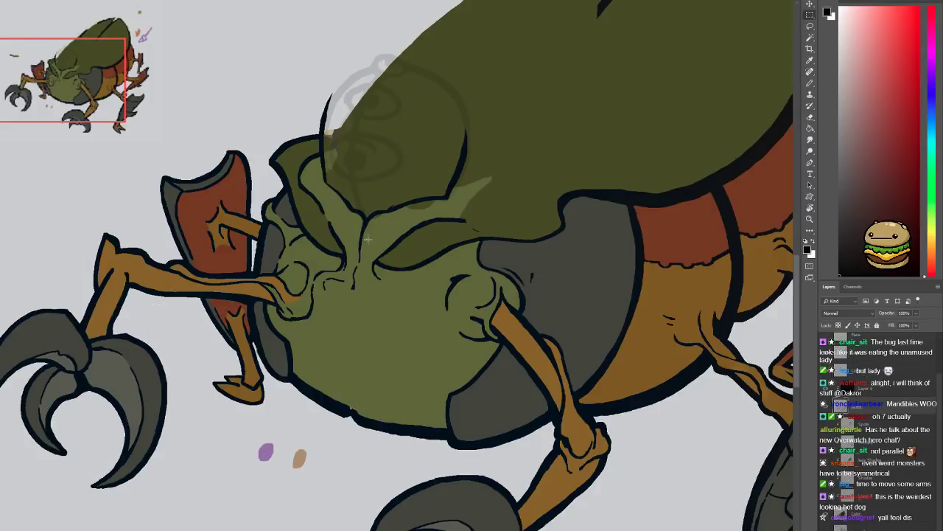
Lasso the left front arm with its claw and socket, move its line art slightly upward, and deselect it
key(l)
mouse_move(70, 501)
mouse_down()
mouse_move(116, 510)
mouse_move(179, 464)
mouse_move(189, 393)
mouse_move(178, 364)
mouse_up()
mouse_move(135, 315)
mouse_down()
mouse_move(138, 307)
mouse_move(200, 302)
mouse_up()
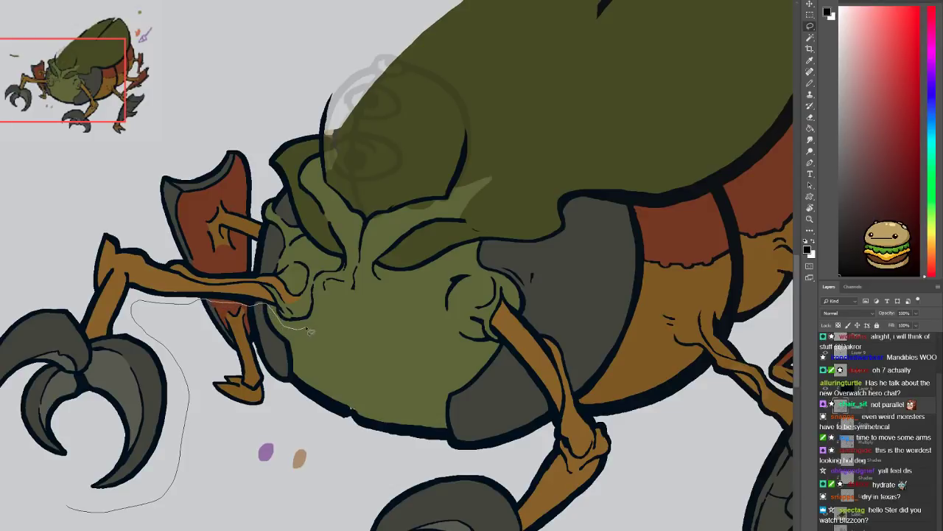
mouse_move(321, 310)
mouse_down()
mouse_move(323, 275)
mouse_move(2, 237)
mouse_move(30, 495)
mouse_up()
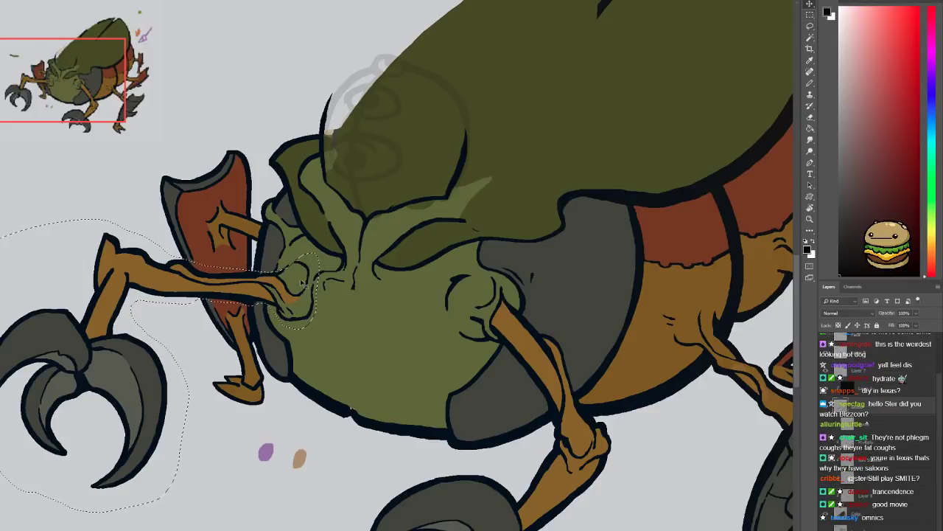
drag(288, 307, 289, 283)
drag(90, 326, 88, 325)
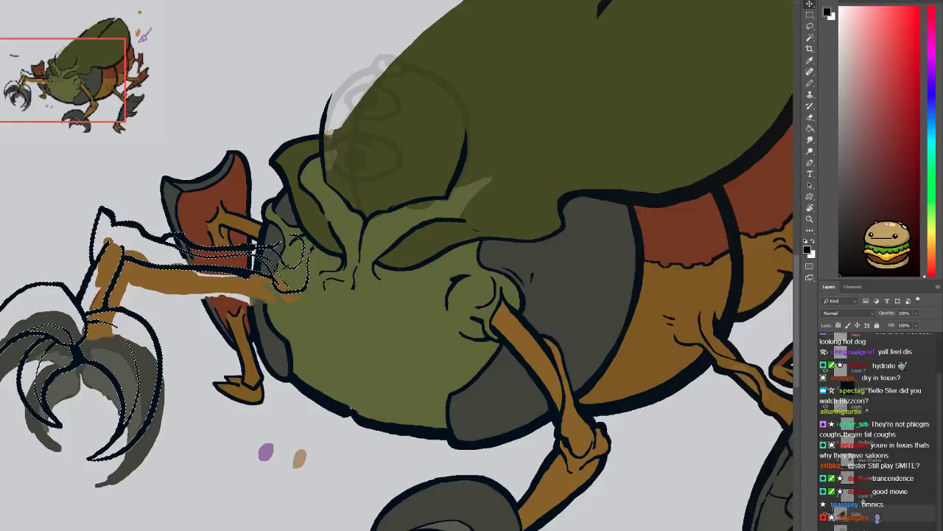
key(m)
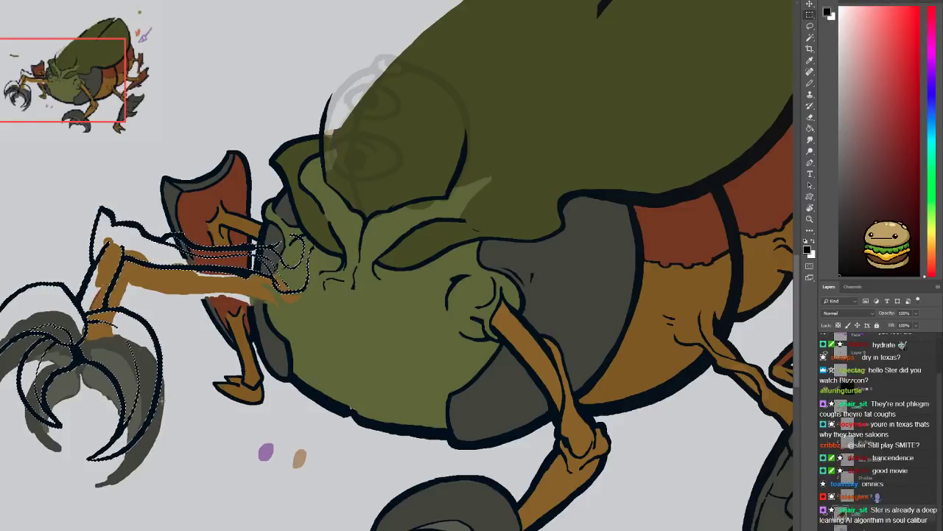
key(ctrl+d)
Lasso the colour fills of the left front arm and claw, from the claw tips to the face socket
key(l)
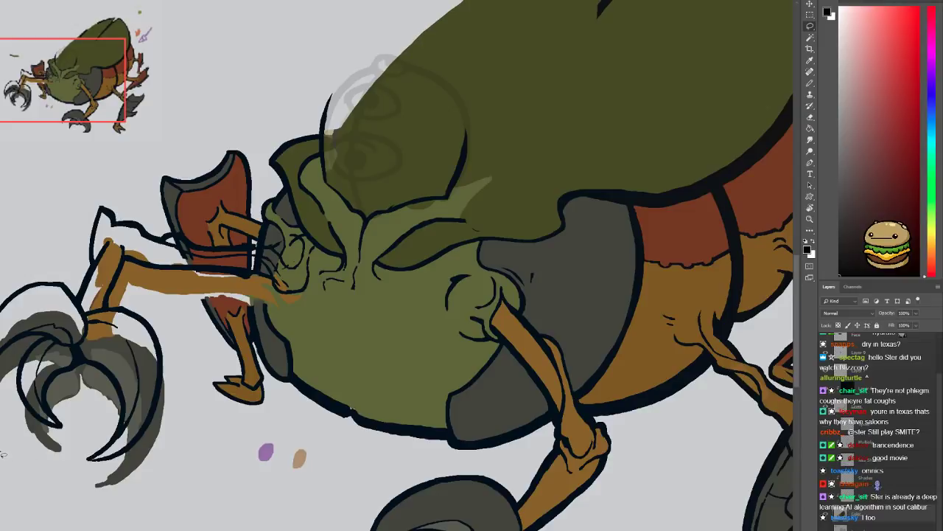
mouse_move(4, 454)
mouse_down()
mouse_move(35, 487)
mouse_move(128, 512)
mouse_move(187, 465)
mouse_move(190, 385)
mouse_move(154, 320)
mouse_up()
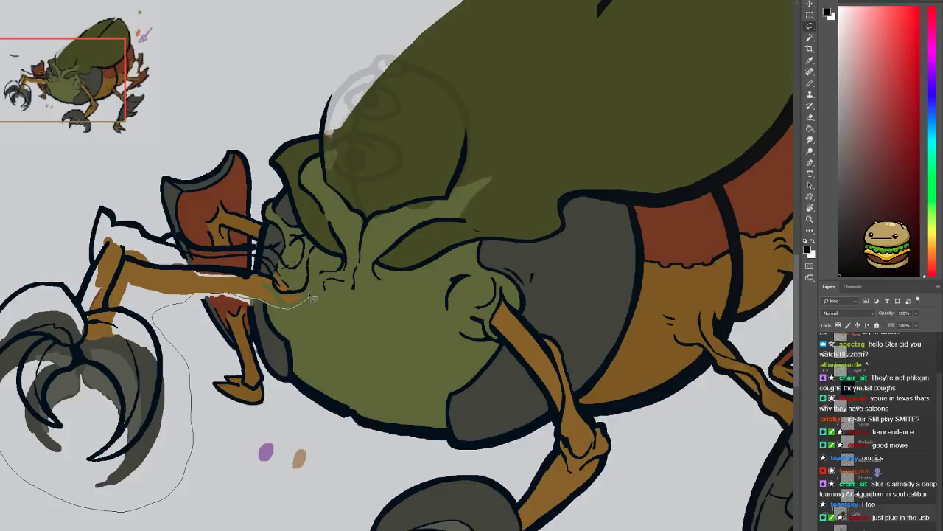
drag(291, 285, 264, 274)
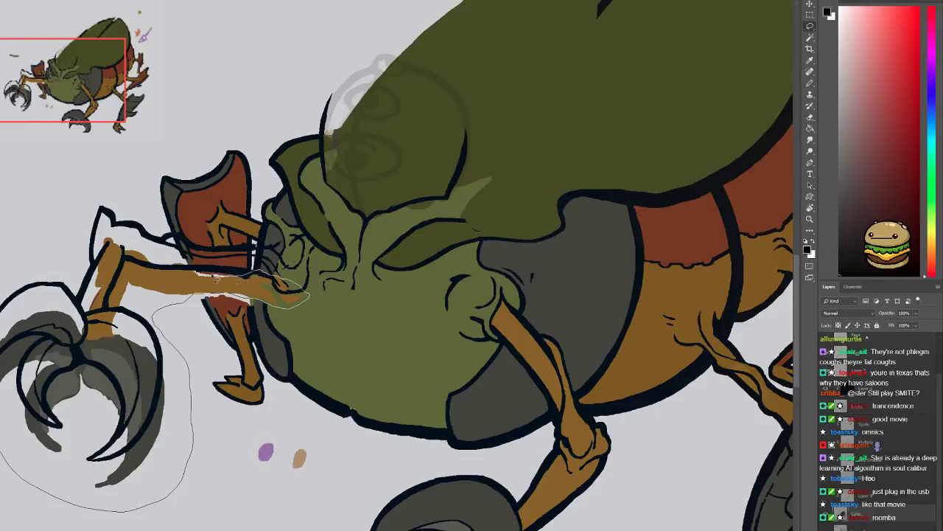
drag(13, 494, 8, 482)
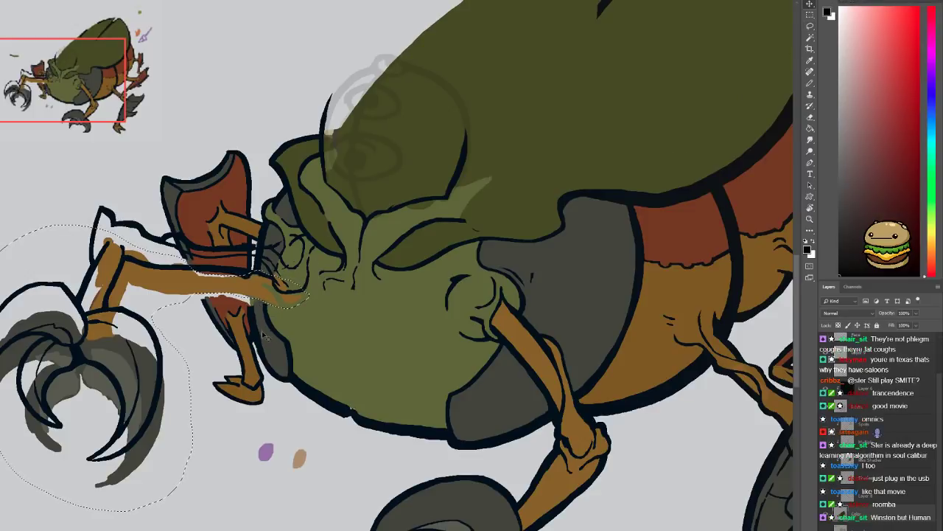
Try to shift the colour fills up to match the raised arm's line art, and undo the stray shift
drag(248, 345, 245, 327)
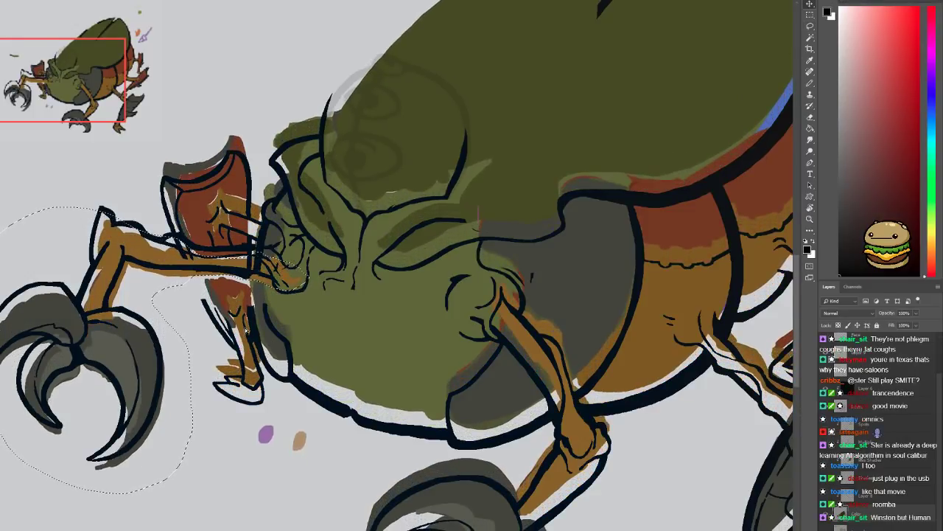
mouse_move(338, 307)
mouse_down()
mouse_move(335, 292)
mouse_move(294, 272)
mouse_move(360, 291)
mouse_move(308, 270)
mouse_move(378, 331)
mouse_move(374, 277)
mouse_move(336, 313)
mouse_up()
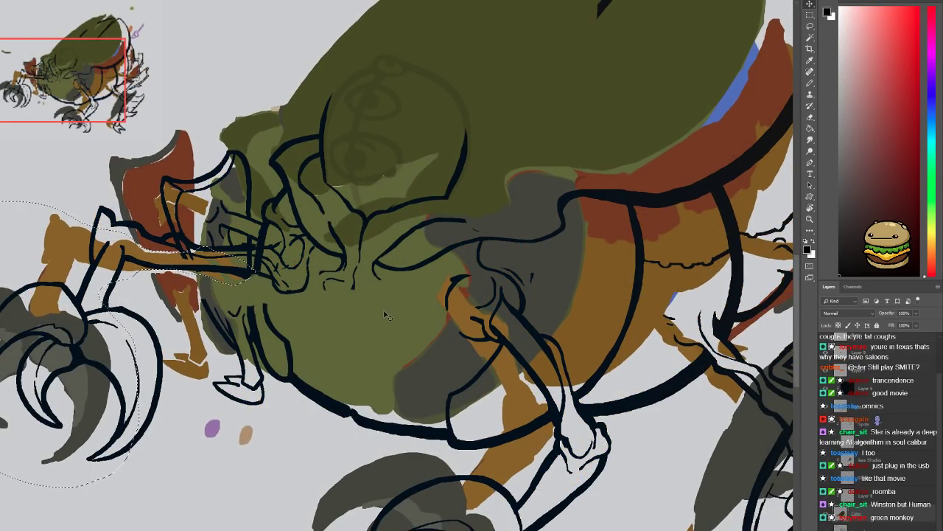
key(ctrl+z)
Move the selected arm and claw colours up under the raised line art and deselect them
drag(257, 293, 251, 265)
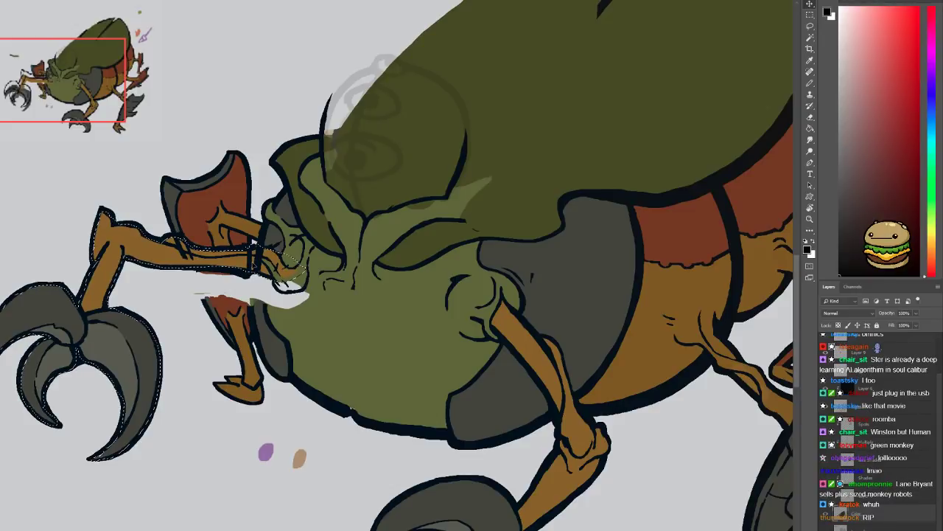
key(m)
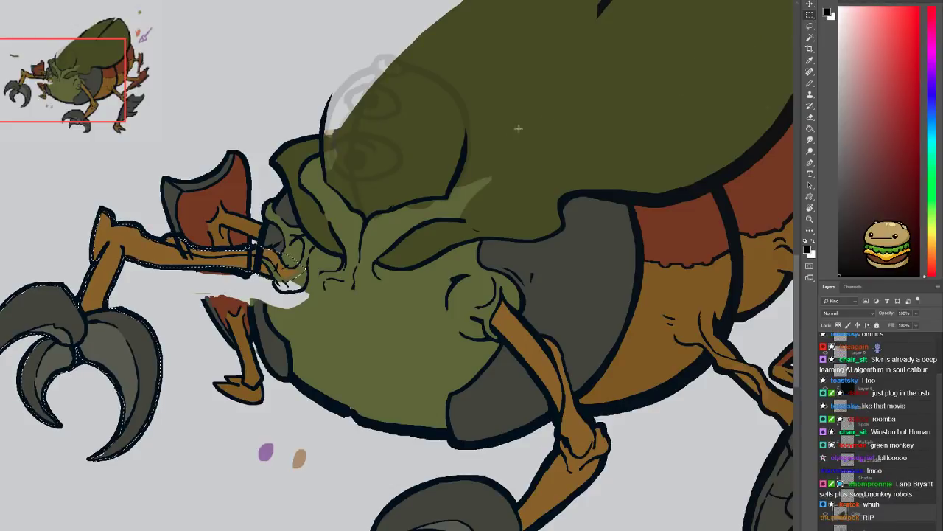
click(518, 128)
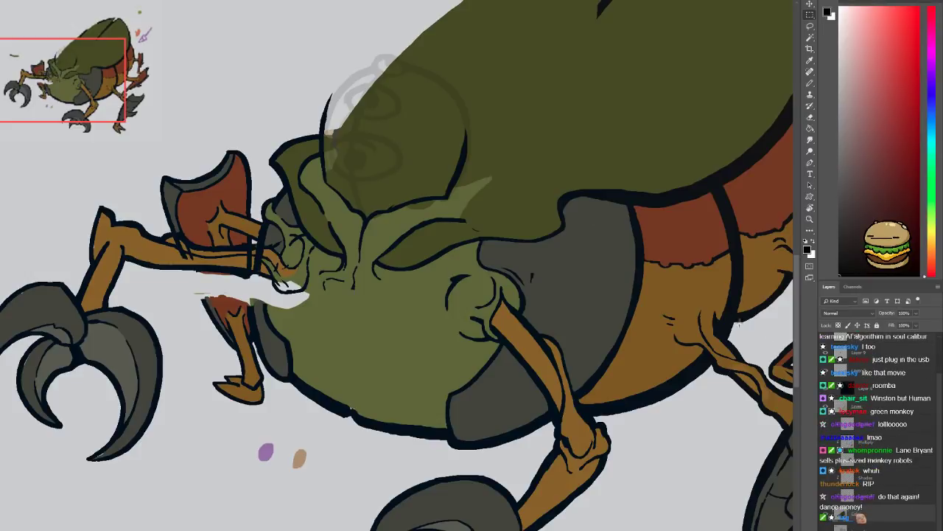
On the line art layer, erase the body and rear-leg outlines that cross the raised front arm
click(873, 404)
drag(422, 325, 447, 335)
scroll(448, 313, up, 2)
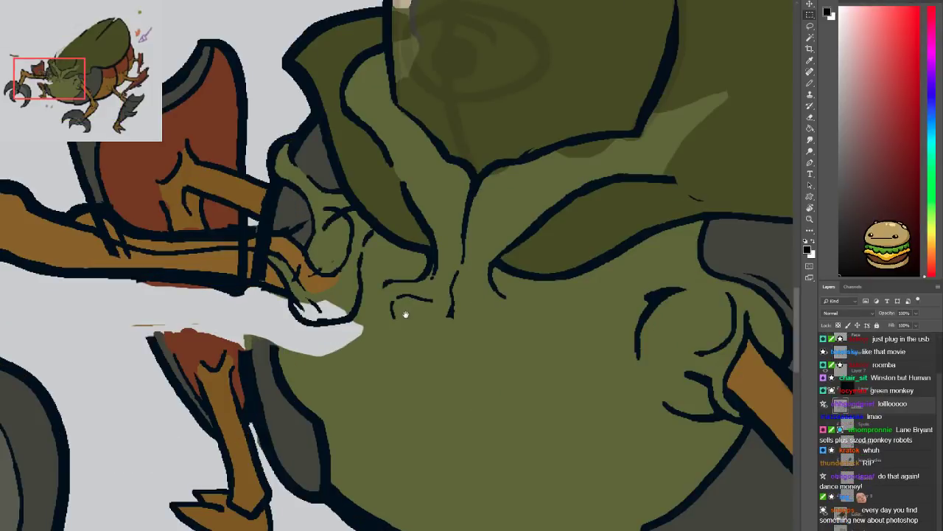
mouse_move(318, 319)
mouse_down()
mouse_move(343, 363)
mouse_move(329, 372)
mouse_up()
key(e)
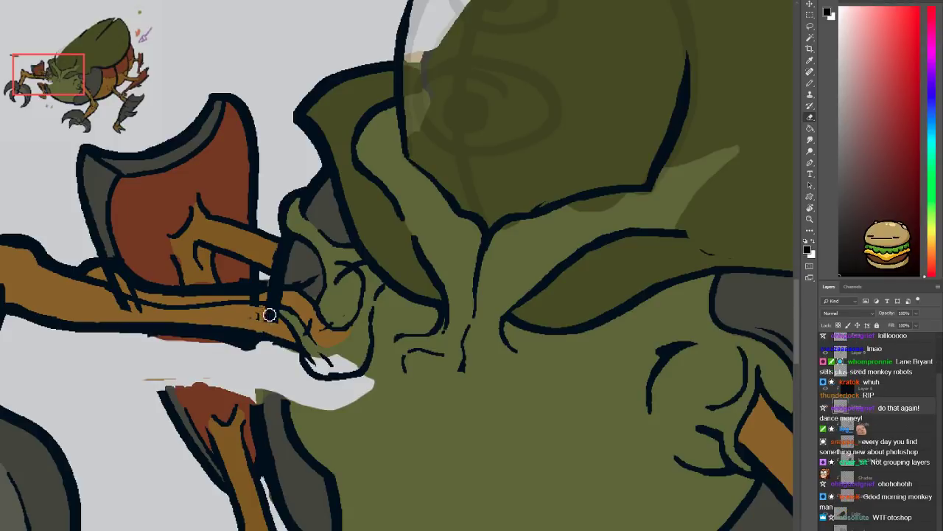
drag(270, 315, 256, 318)
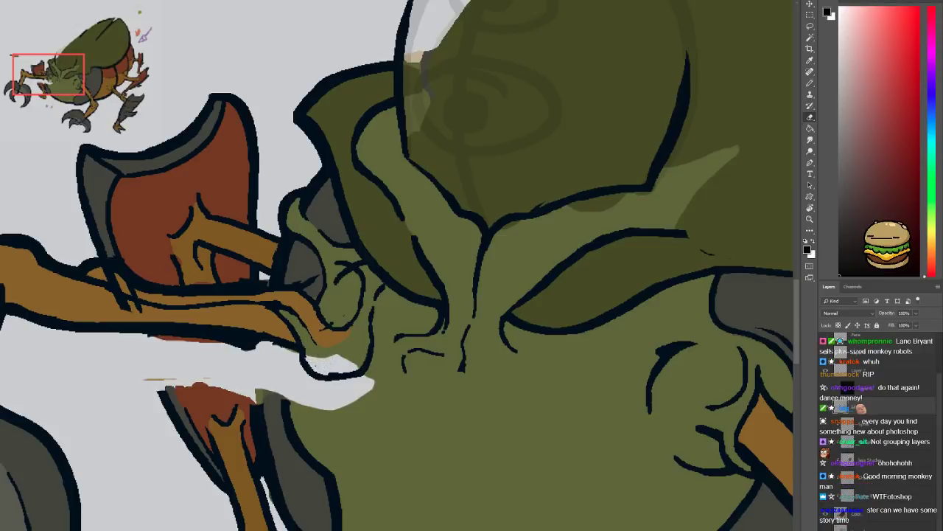
mouse_move(309, 317)
mouse_down()
mouse_move(308, 339)
mouse_move(326, 312)
mouse_up()
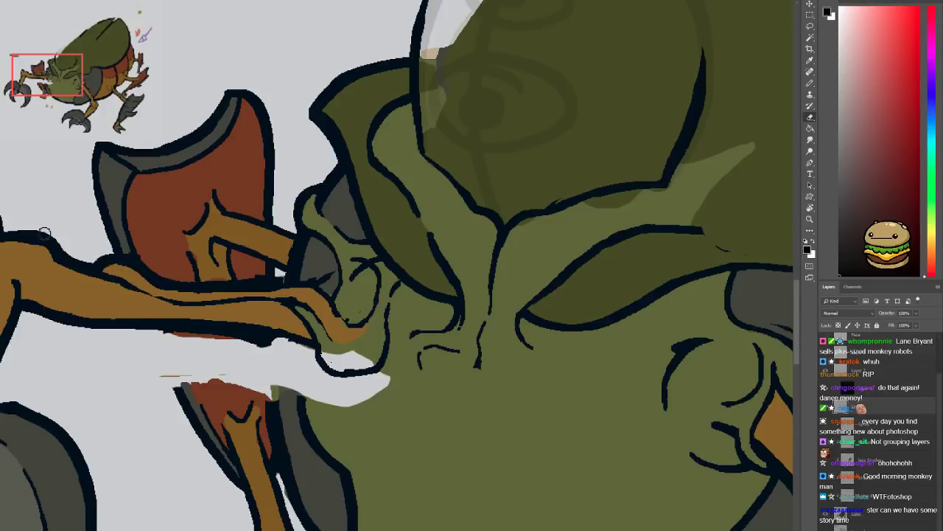
drag(40, 383, 47, 346)
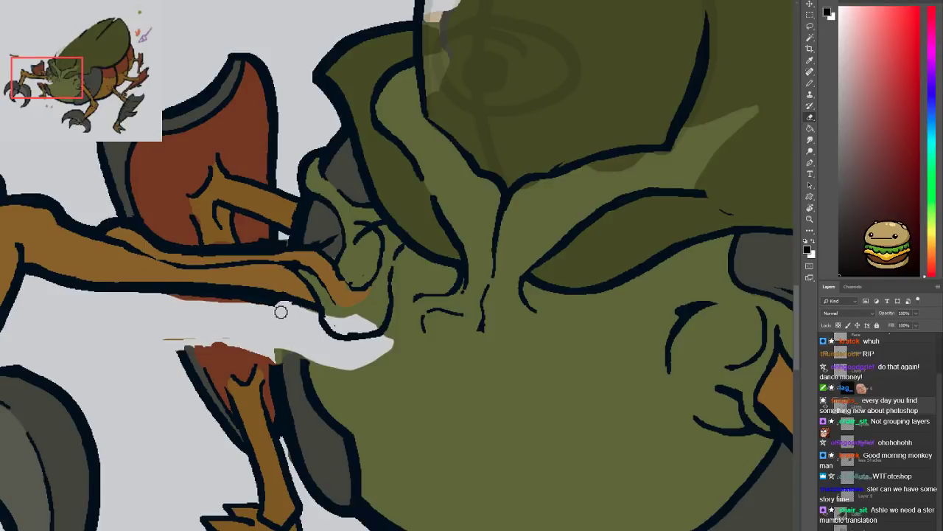
Redraw the two missing outlines of the grey collar's left edge in the gap directly beneath the raised front arm
mouse_move(303, 359)
mouse_down()
mouse_move(229, 409)
mouse_move(195, 466)
mouse_move(302, 436)
mouse_up()
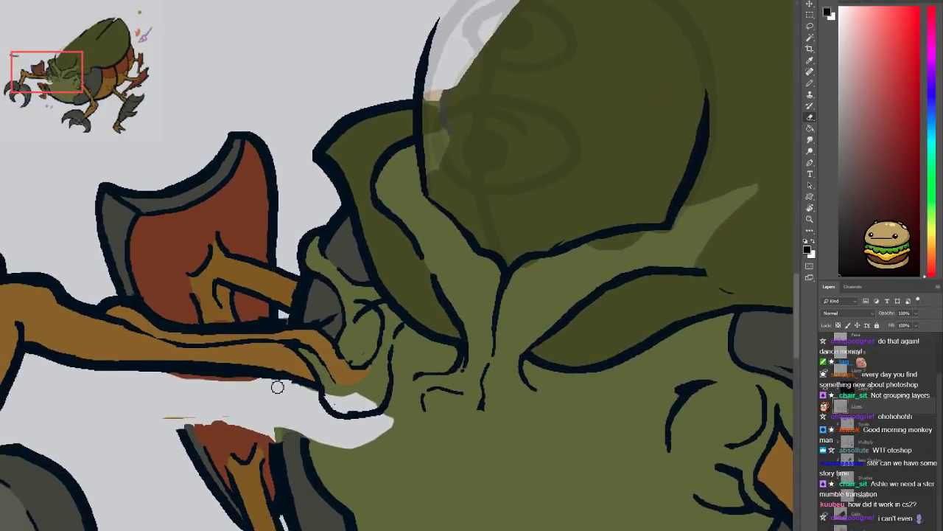
key(b)
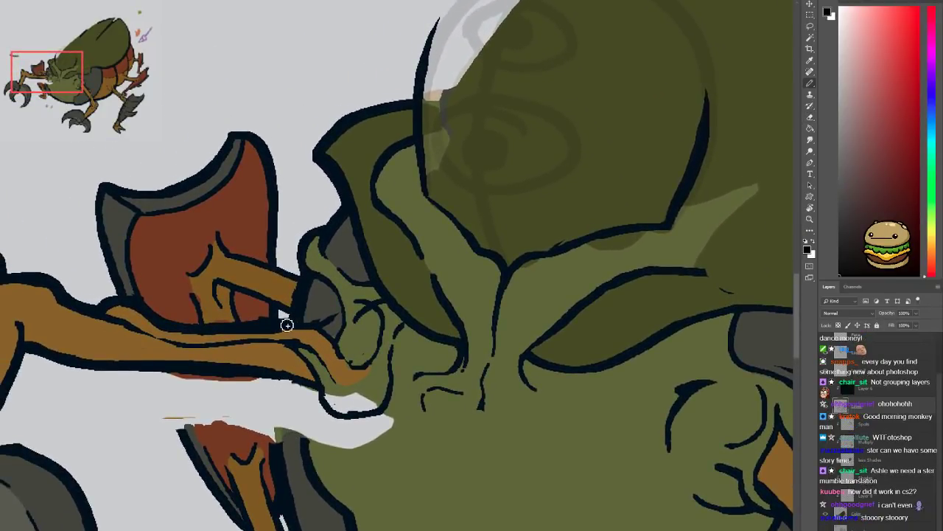
mouse_move(311, 355)
mouse_down()
mouse_move(301, 308)
mouse_move(265, 375)
mouse_move(267, 412)
mouse_up()
mouse_move(270, 376)
mouse_down()
mouse_move(274, 335)
mouse_move(268, 406)
mouse_move(269, 333)
mouse_up()
drag(267, 406, 276, 337)
drag(296, 401, 301, 341)
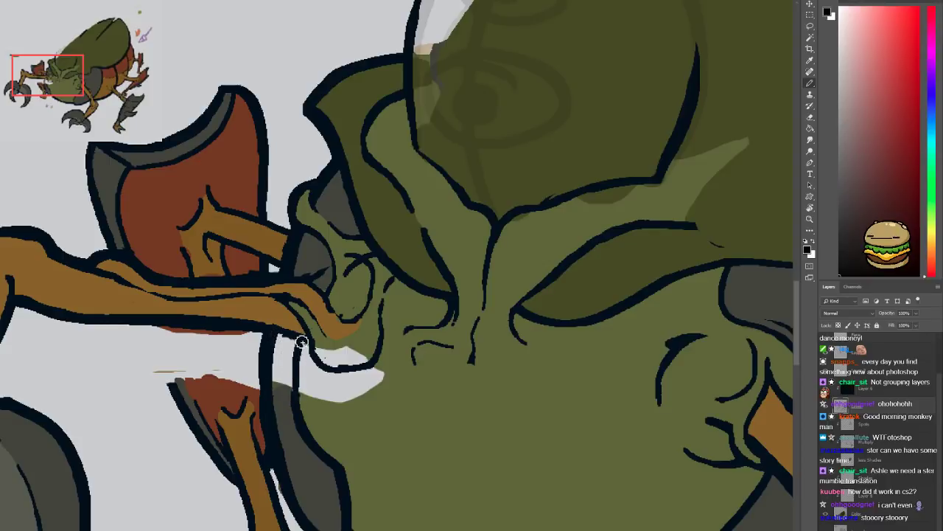
key(e)
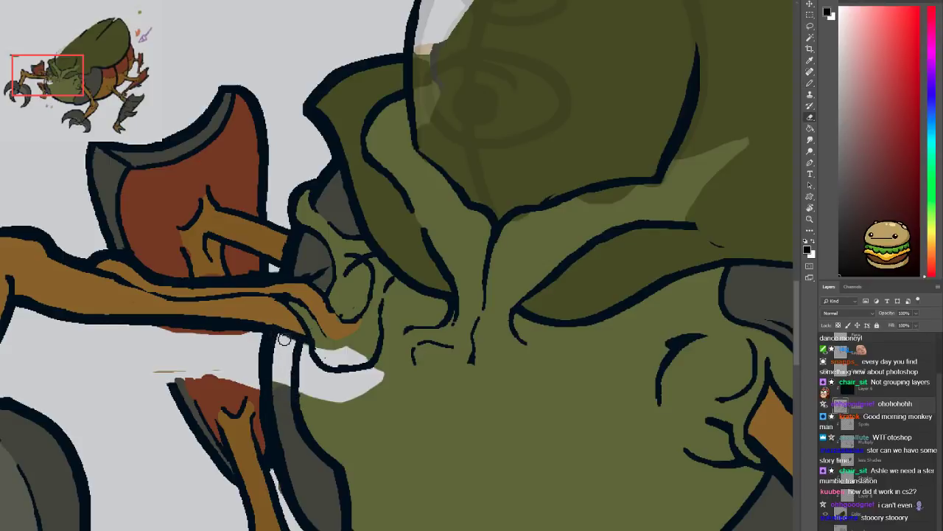
key(b)
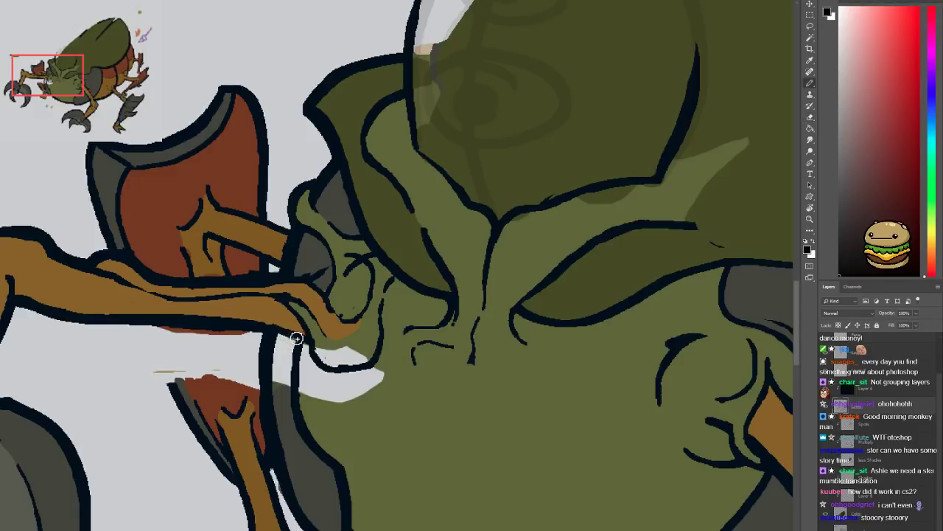
Erase the old circular socket lines beside the raised arm and the stray marks in the grey patch above it
key(e)
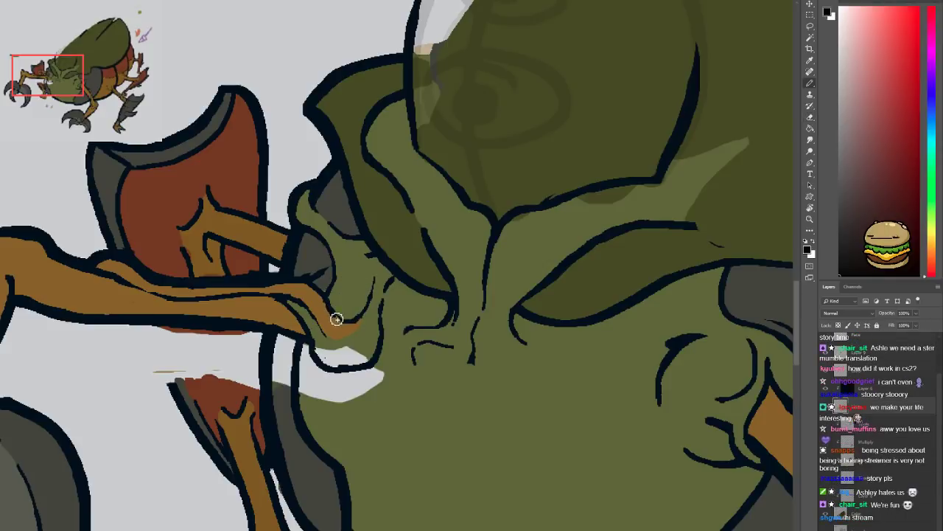
key(e)
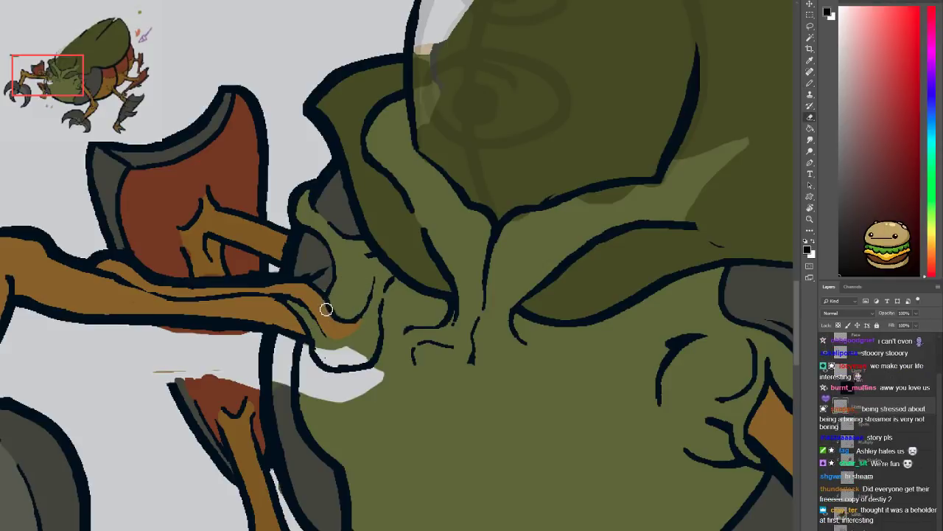
mouse_move(374, 264)
mouse_down()
mouse_move(314, 278)
mouse_move(321, 282)
mouse_up()
scroll(316, 278, up, 3)
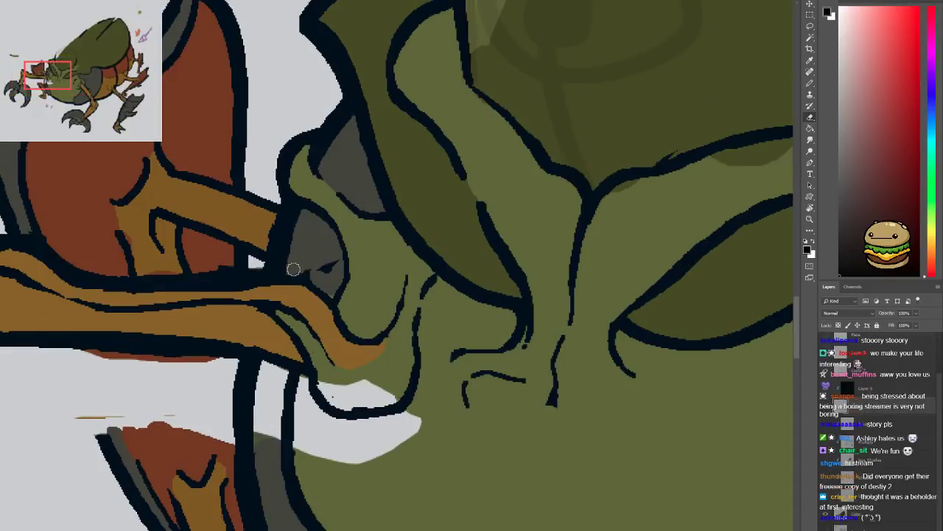
drag(308, 273, 331, 261)
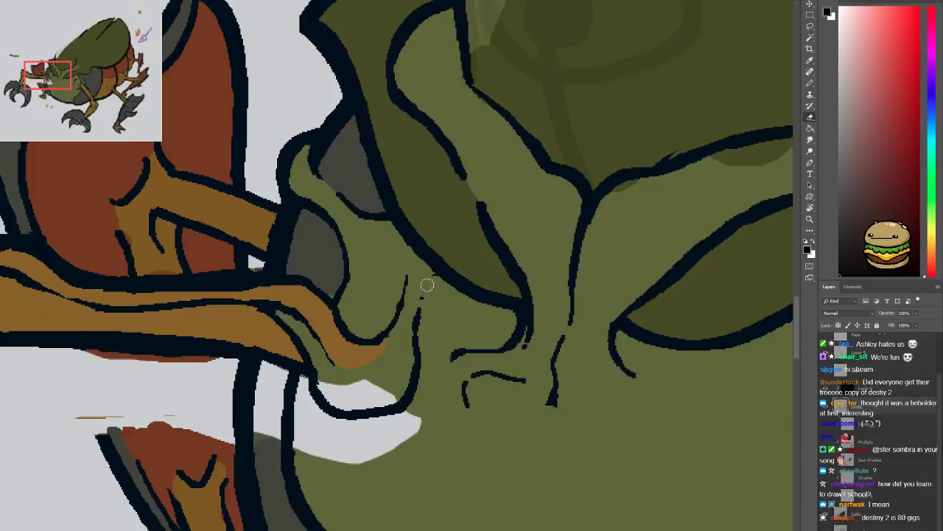
scroll(437, 286, down, 5)
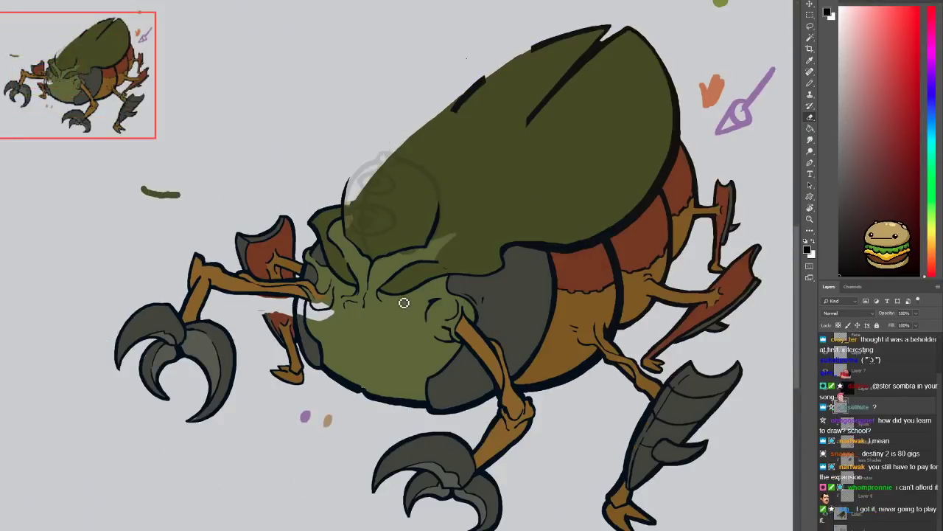
scroll(349, 299, up, 5)
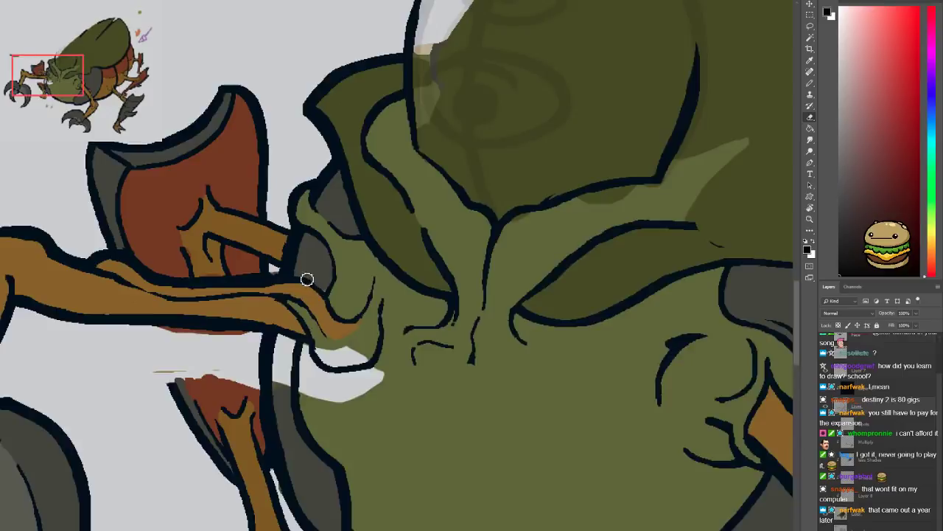
Draw a curved crease from the arm across the grey patch onto the face, and erase the upper parts of the socket curves
key(b)
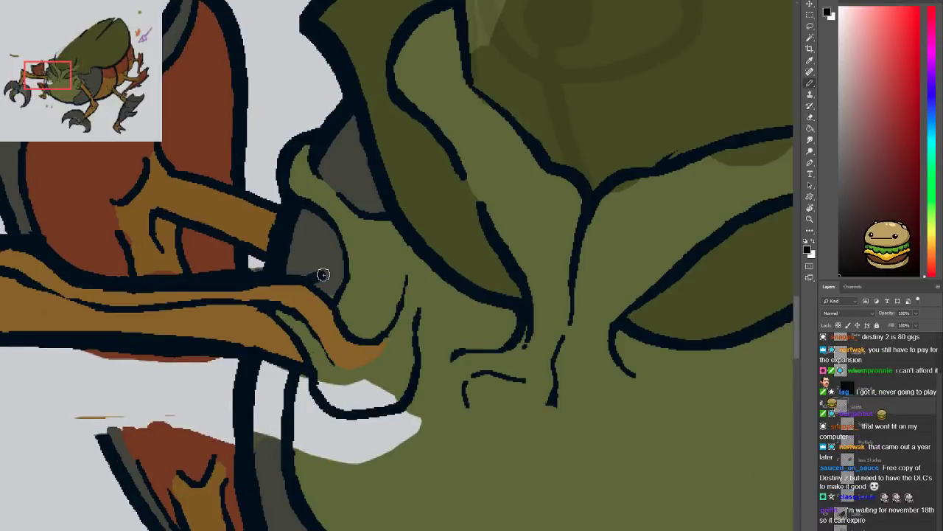
mouse_move(298, 278)
mouse_down()
mouse_move(363, 261)
mouse_move(384, 274)
mouse_move(342, 285)
mouse_up()
key(e)
mouse_move(402, 271)
mouse_down()
mouse_move(398, 305)
mouse_move(366, 330)
mouse_move(410, 333)
mouse_move(414, 361)
mouse_move(402, 386)
mouse_move(376, 385)
mouse_up()
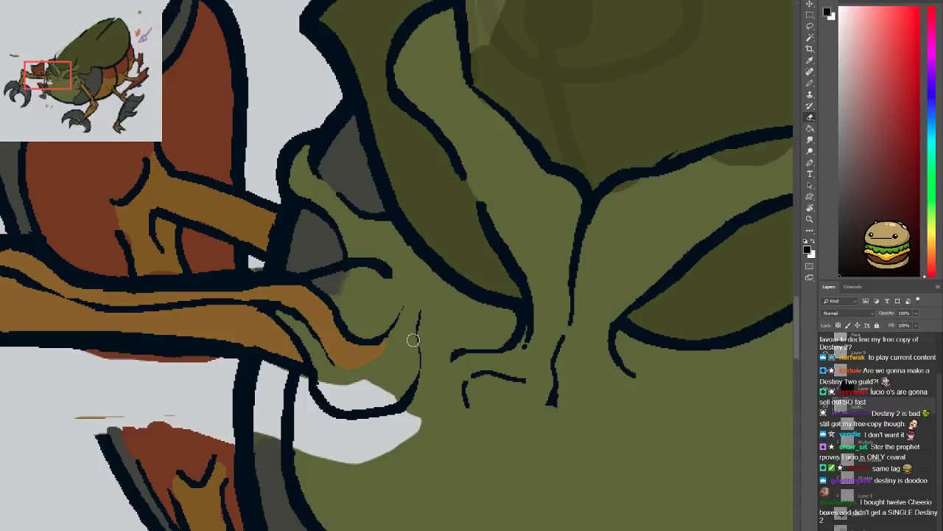
mouse_move(413, 340)
mouse_down()
mouse_move(421, 326)
mouse_move(421, 366)
mouse_up()
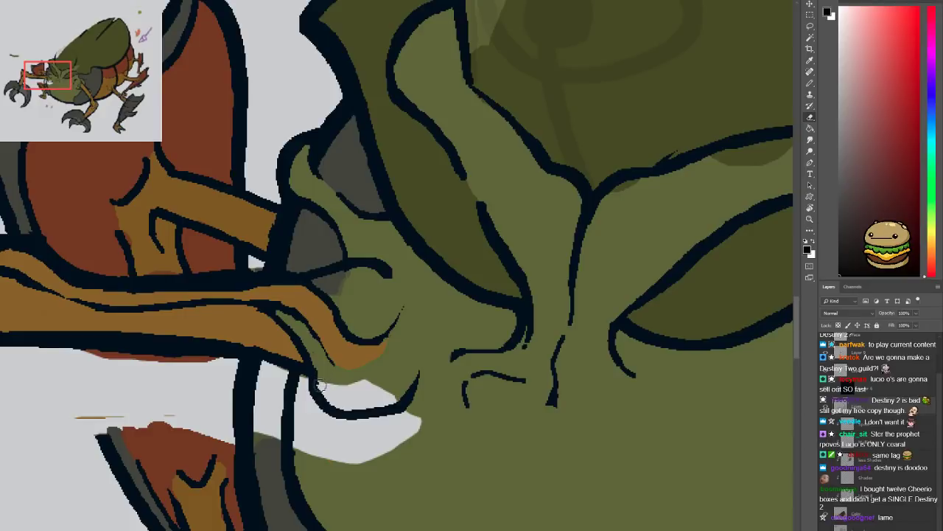
Taper the end of the new crease and erase most of the lower socket curve under the arm joint
key(ctrl+minus)
key(ctrl+minus)
key(ctrl+minus)
key(ctrl+minus)
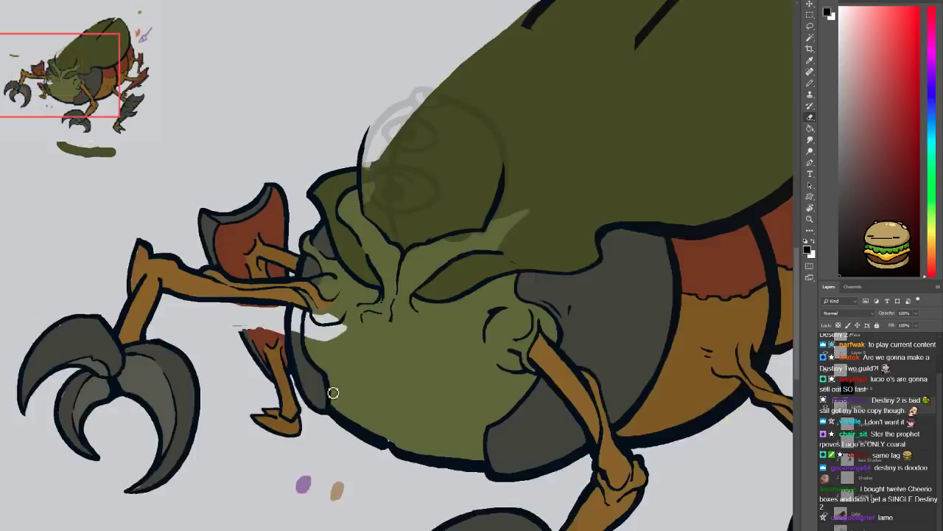
key(ctrl+plus)
key(ctrl+plus)
key(ctrl+plus)
key(ctrl+plus)
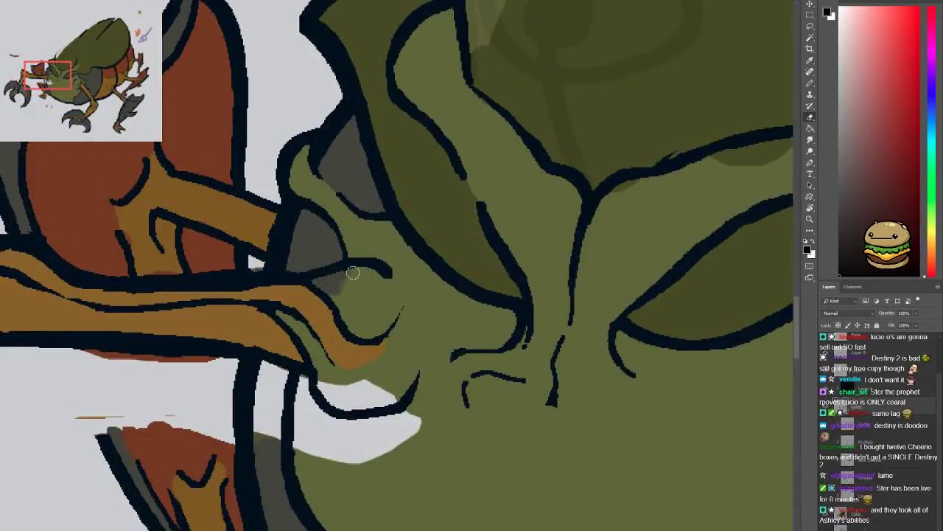
mouse_move(352, 273)
mouse_down()
mouse_move(400, 280)
mouse_move(386, 279)
mouse_up()
mouse_move(342, 399)
mouse_down()
mouse_move(390, 423)
mouse_move(379, 393)
mouse_move(407, 396)
mouse_up()
scroll(387, 415, down, 3)
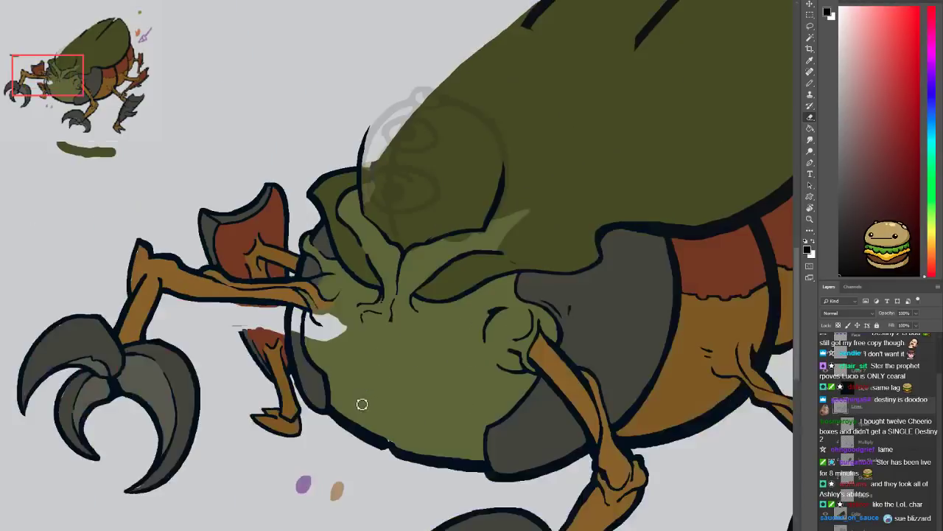
scroll(347, 374, up, 3)
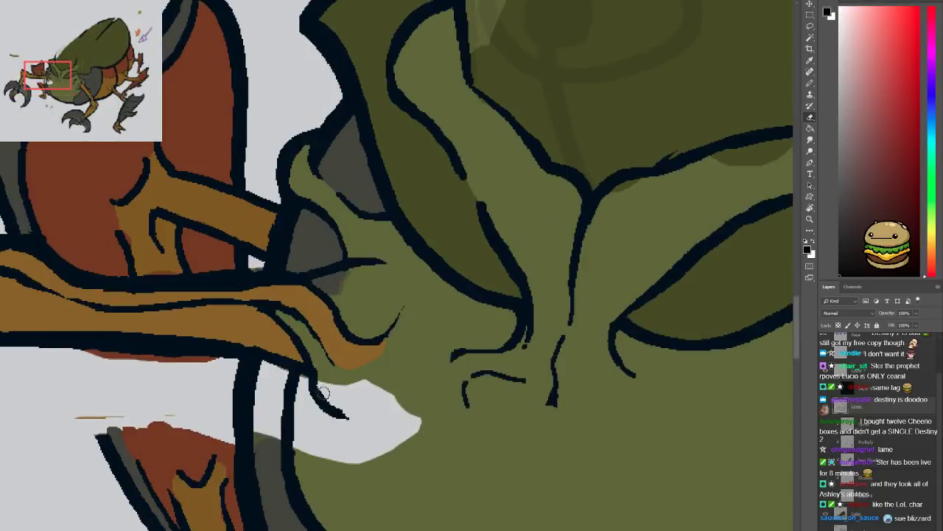
Trim the rest of the lower socket curve and draw short curved skin creases around the arm joint
mouse_move(323, 389)
mouse_down()
mouse_move(353, 433)
mouse_move(426, 377)
mouse_up()
key(b)
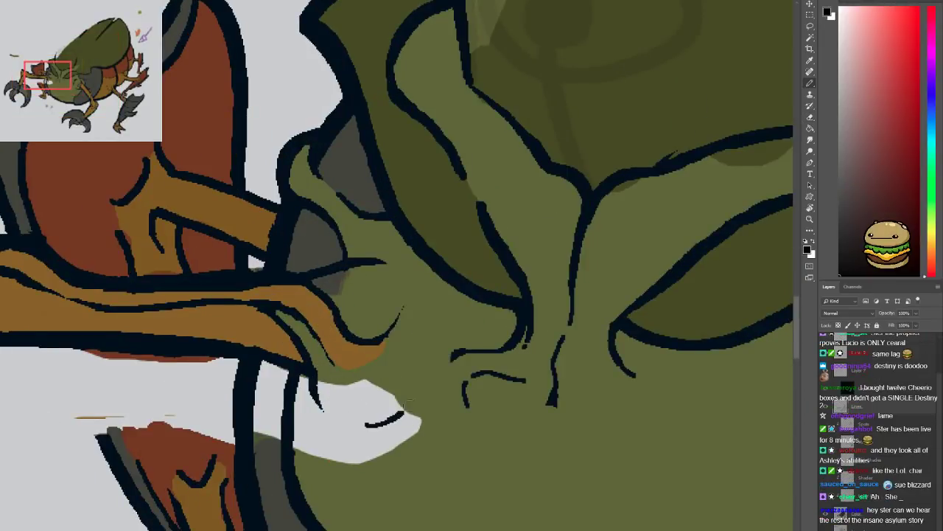
scroll(417, 287, down, 5)
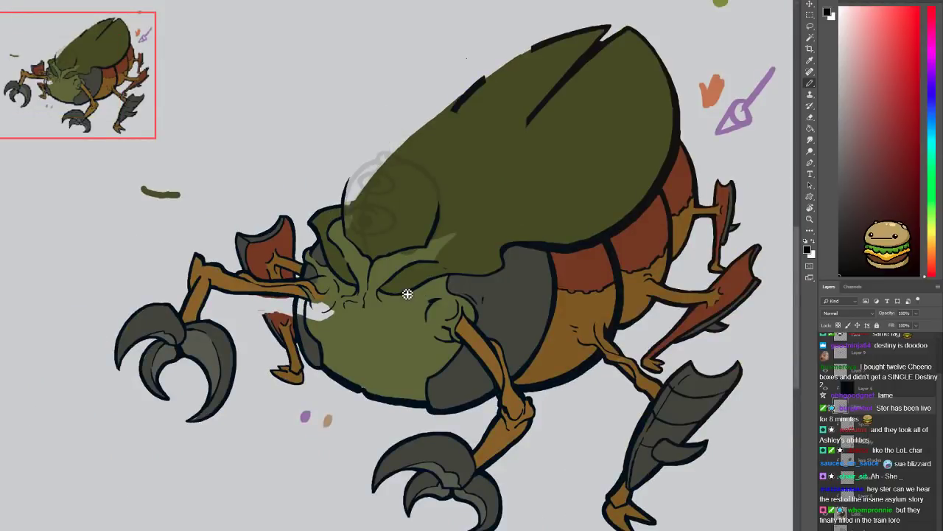
scroll(241, 260, up, 5)
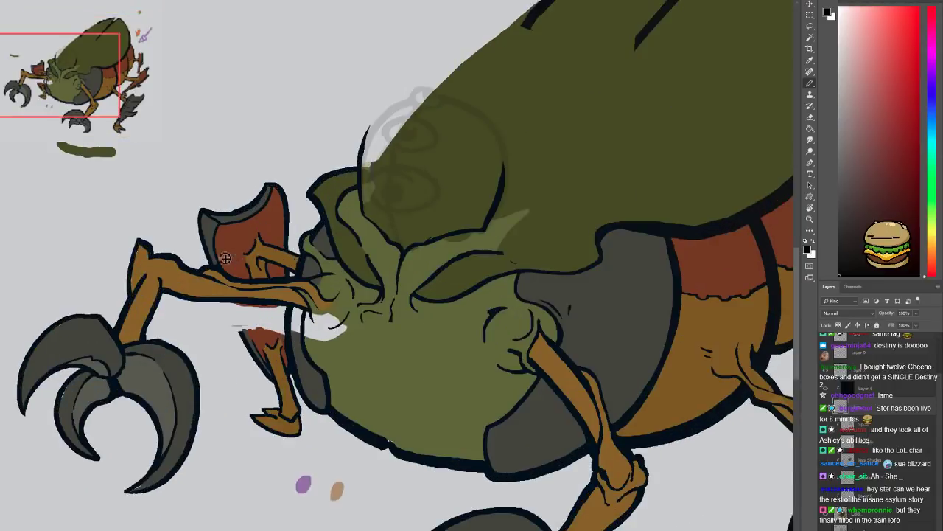
Draw the missing outer and inner edge lines of the rear leg in the gap below the raised arm
drag(167, 310, 244, 255)
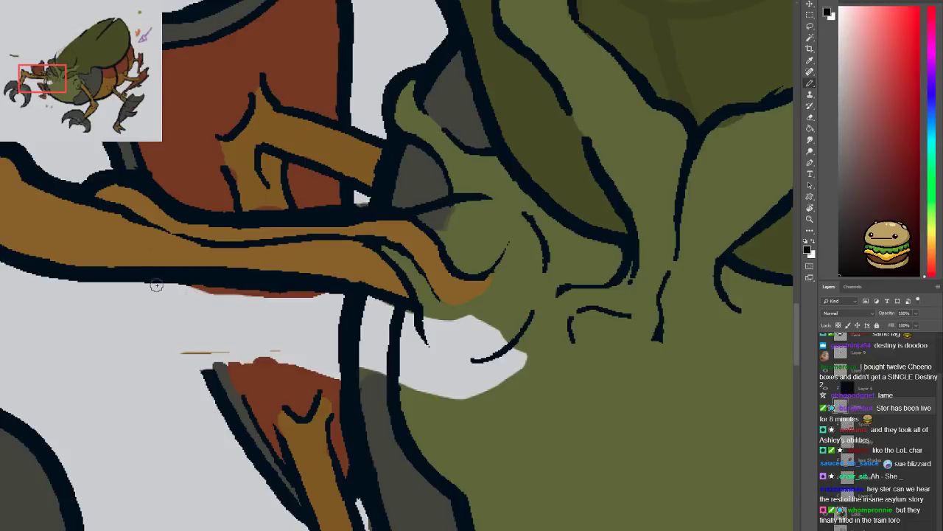
drag(161, 283, 220, 377)
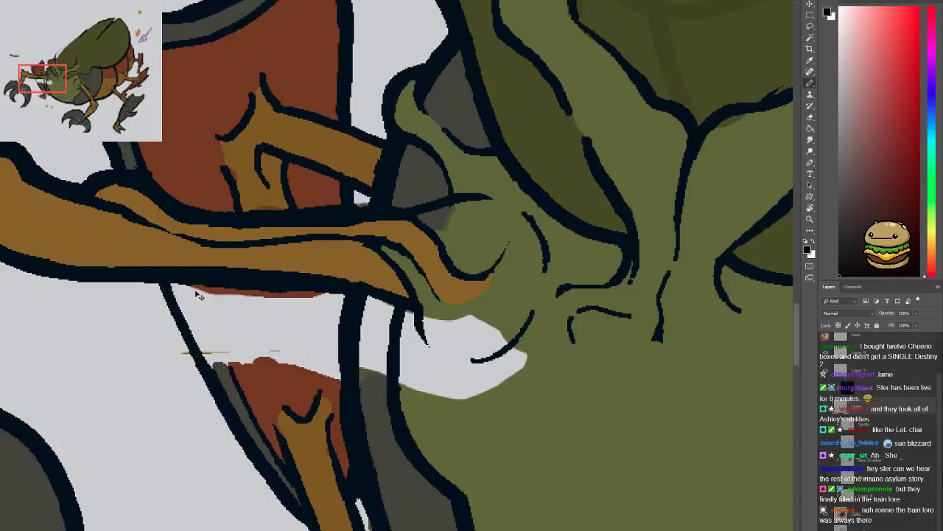
drag(189, 284, 225, 367)
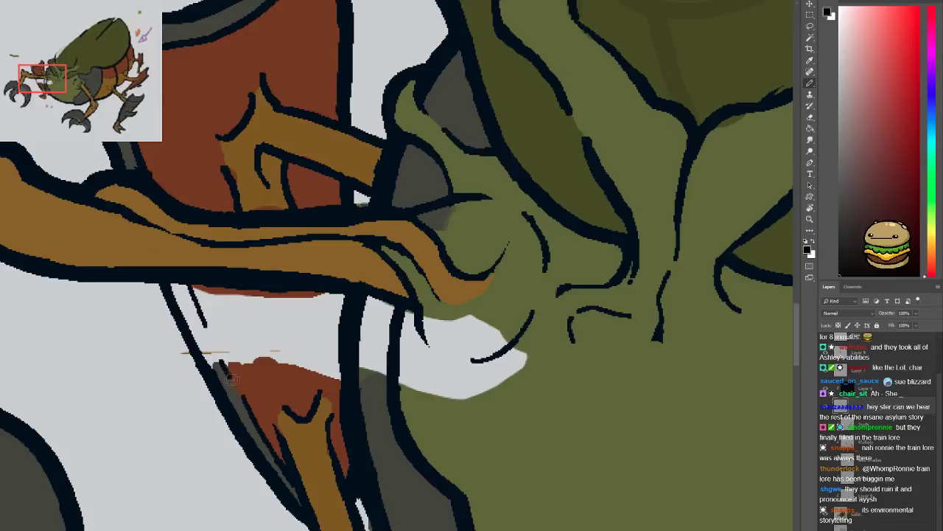
drag(217, 348, 231, 379)
key(e)
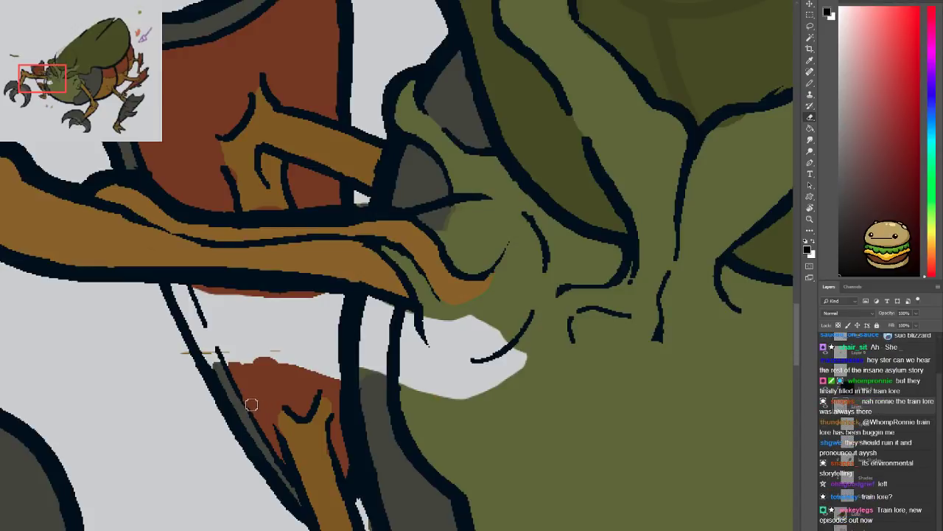
mouse_move(303, 353)
mouse_down()
mouse_move(253, 416)
mouse_move(255, 404)
mouse_up()
key(b)
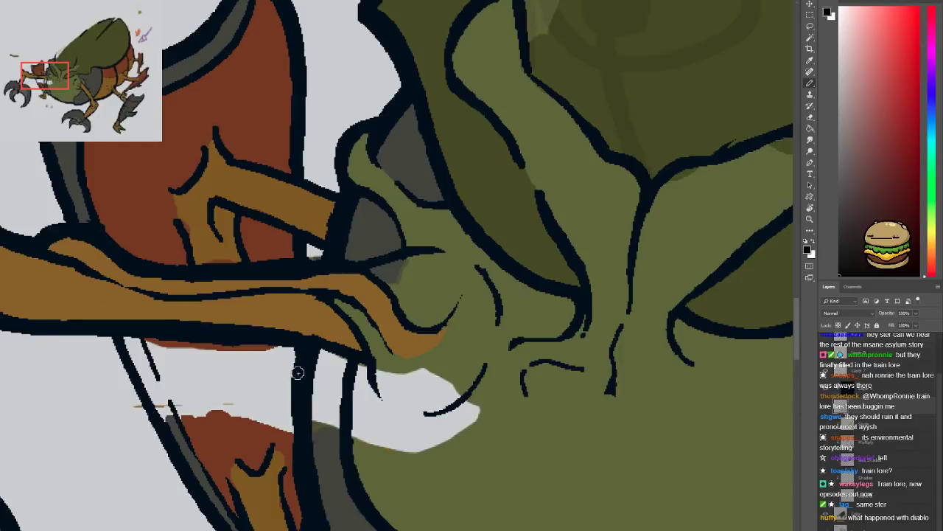
Sample the face's olive green and fill the small gap at the chin outline and the empty patch under the arm joint
key(ctrl+minus)
key(ctrl+minus)
mouse_move(324, 414)
mouse_down()
mouse_move(266, 408)
mouse_move(303, 408)
mouse_move(241, 375)
mouse_move(305, 400)
mouse_up()
drag(307, 444, 208, 362)
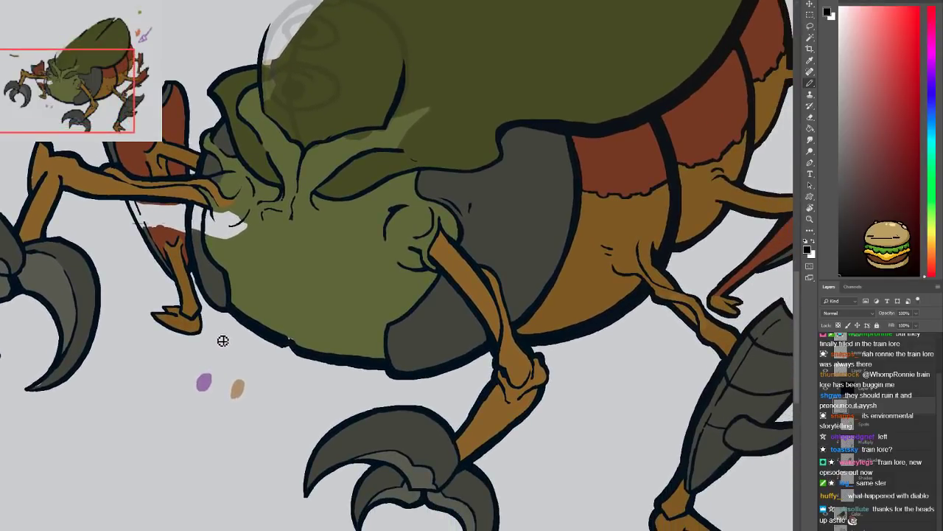
drag(313, 365, 214, 395)
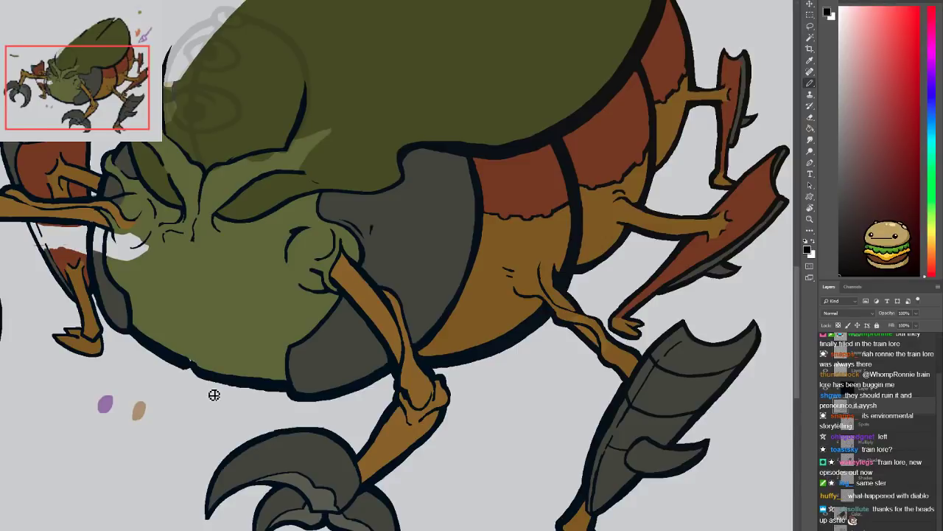
drag(197, 372, 299, 297)
key(ctrl+plus)
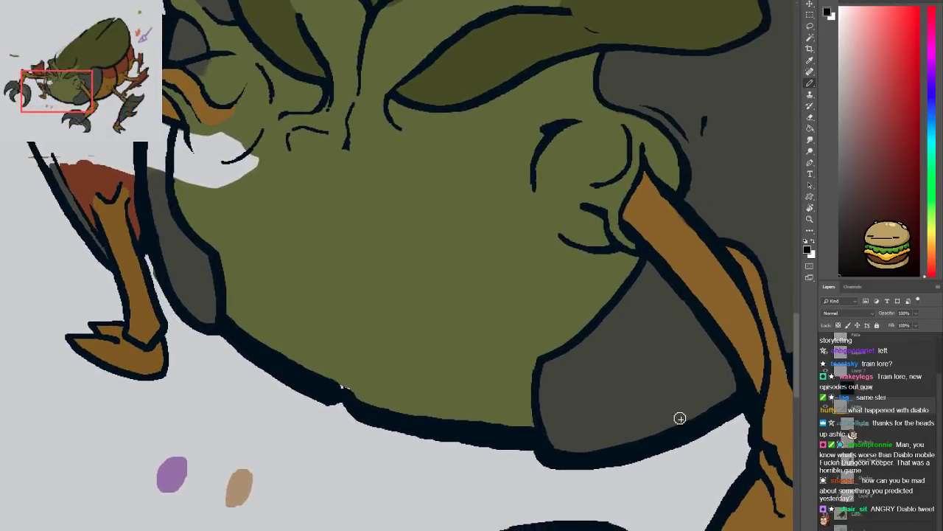
key(i)
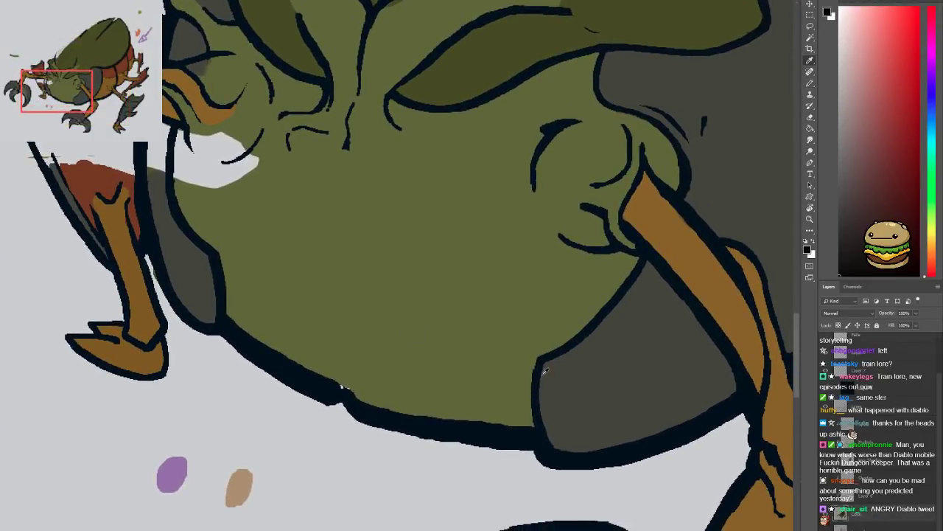
click(430, 349)
key(b)
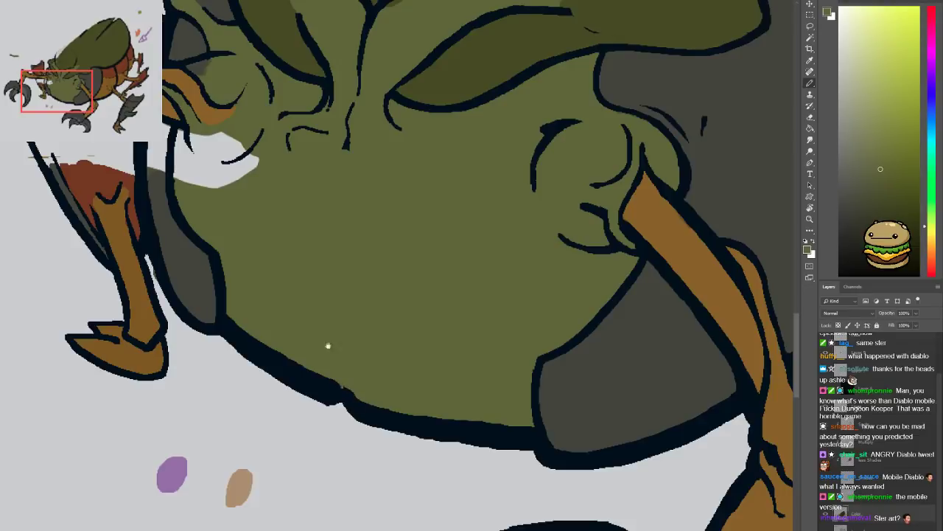
drag(327, 343, 486, 429)
mouse_move(367, 295)
mouse_down()
mouse_move(339, 286)
mouse_move(343, 237)
mouse_move(348, 278)
mouse_move(354, 251)
mouse_move(367, 243)
mouse_move(410, 274)
mouse_move(368, 288)
mouse_move(383, 270)
mouse_up()
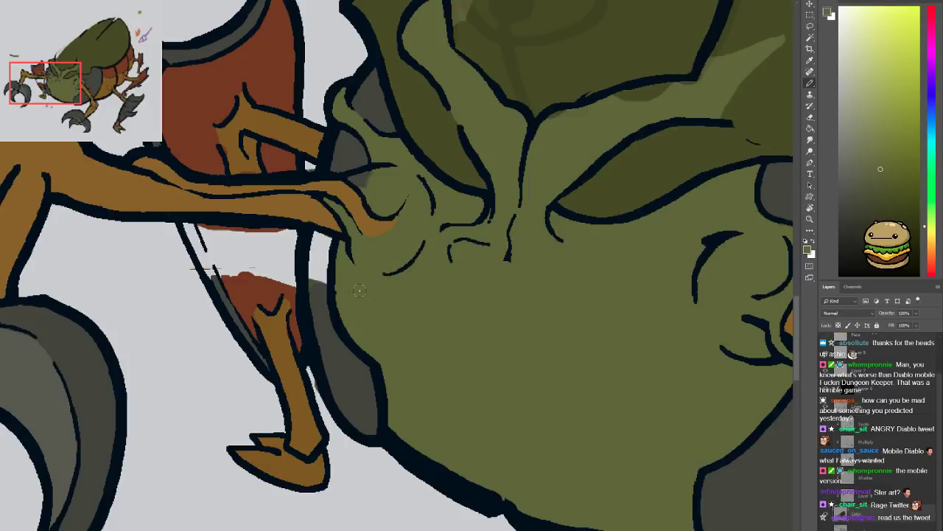
Sample the collar's dark grey and fill the empty collar strip just beneath the raised arm
key(i)
click(324, 303)
key(b)
mouse_move(317, 298)
mouse_down()
mouse_move(317, 228)
mouse_move(314, 297)
mouse_up()
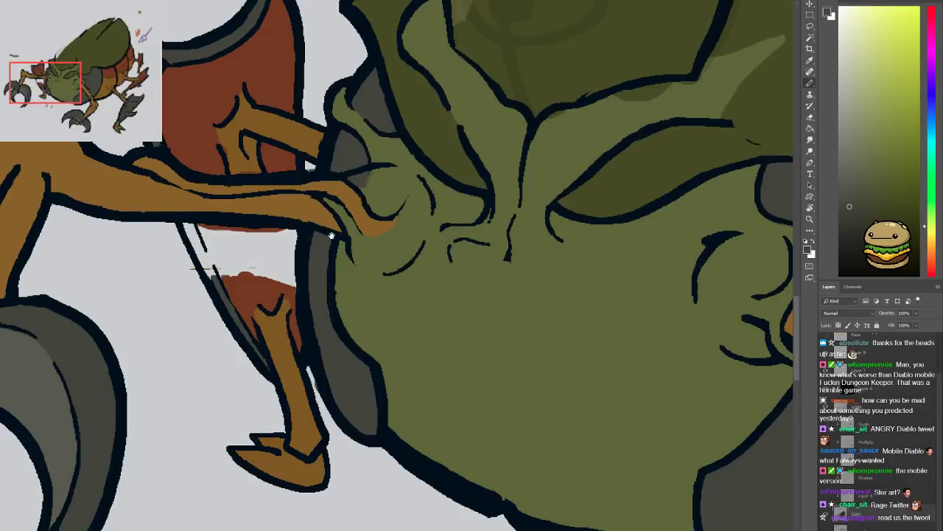
Sample the face green again and paint over the grey spilling below the new crease beside the arm joint
scroll(324, 238, up, 3)
key(i)
click(371, 307)
key(b)
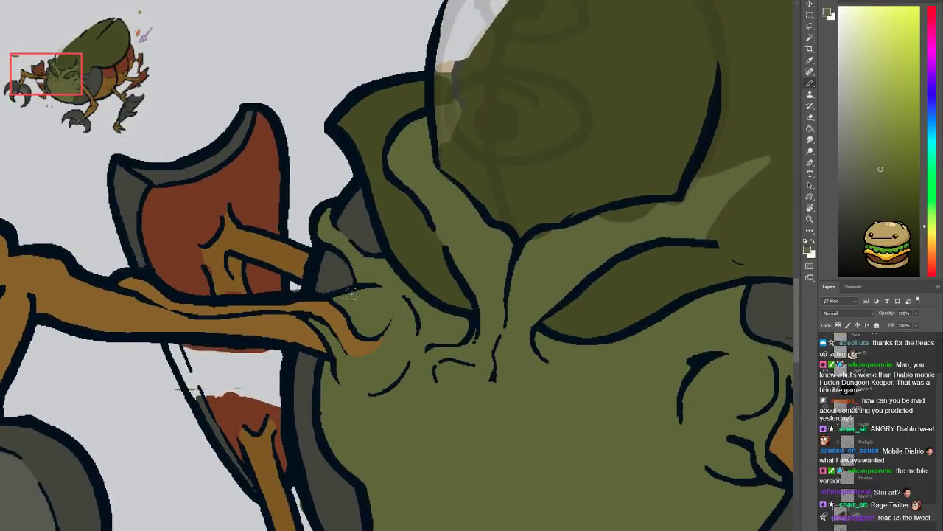
Erase the rough edge in the rear leg's gap, then sample the leg's red and fill the gap below the raised arm
key(e)
mouse_move(267, 394)
mouse_down()
mouse_move(279, 349)
mouse_move(313, 348)
mouse_move(329, 367)
mouse_up()
key(i)
click(262, 351)
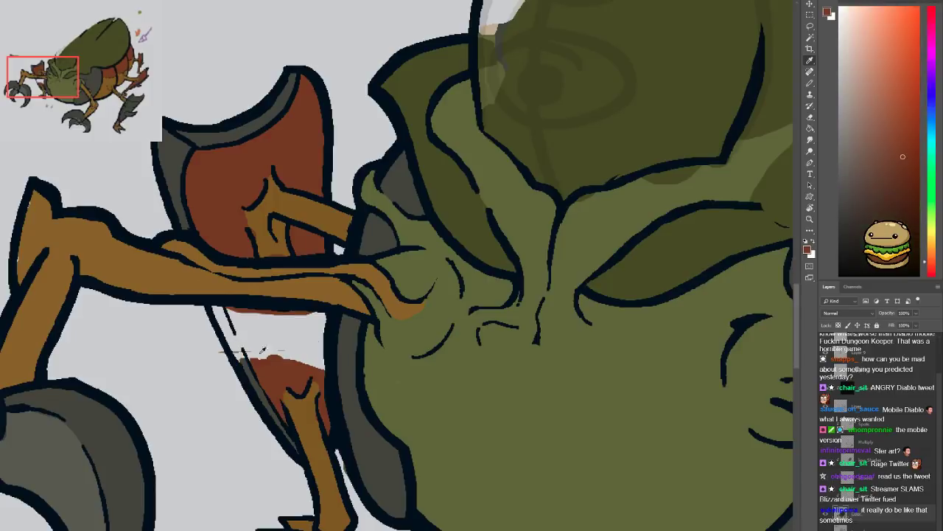
key(b)
mouse_move(229, 316)
mouse_down()
mouse_move(227, 305)
mouse_move(255, 352)
mouse_move(243, 319)
mouse_move(311, 314)
mouse_move(315, 366)
mouse_move(265, 354)
mouse_move(284, 333)
mouse_move(302, 343)
mouse_up()
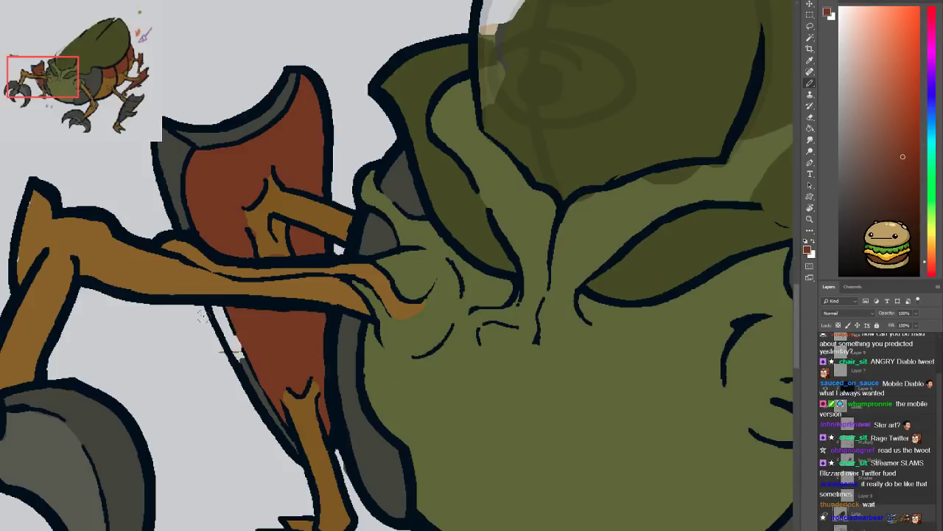
Sample the rear leg's dark grey, fill the empty strip along its outer edge and erase the stray marks beside it
alt+click(244, 358)
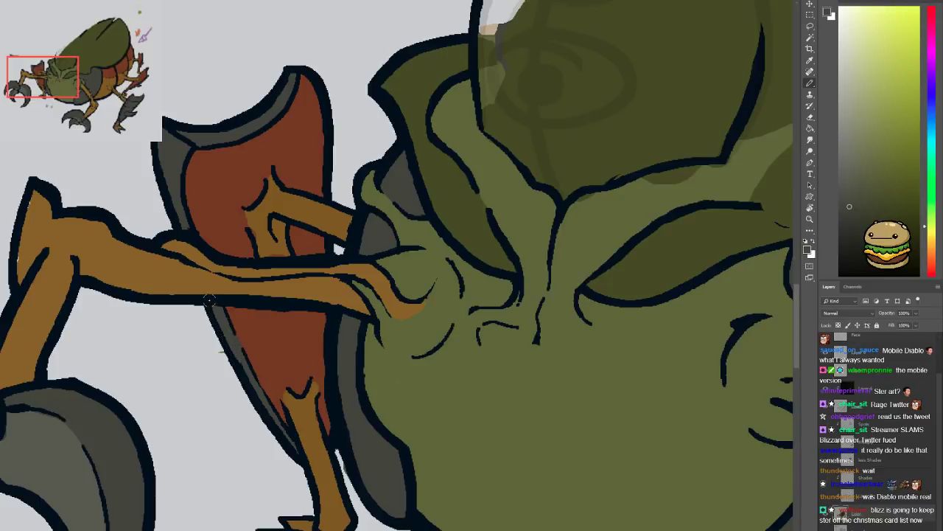
key(e)
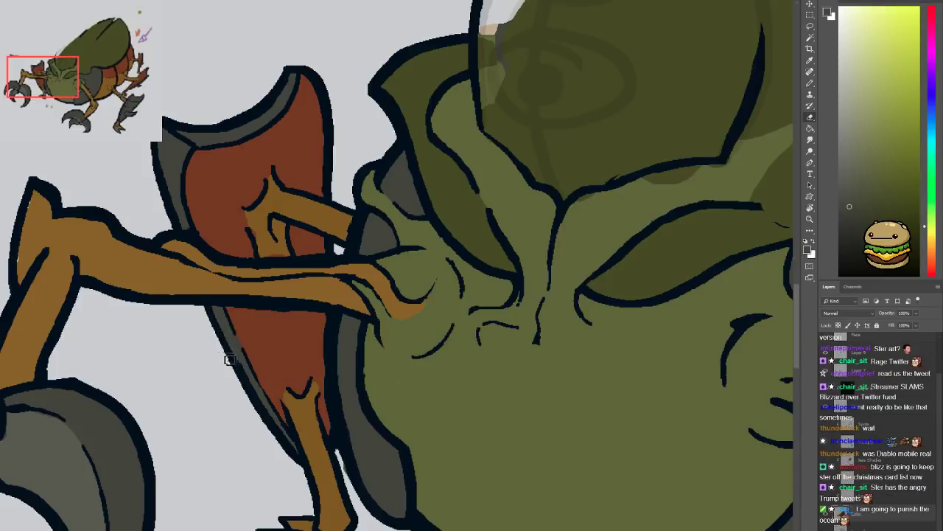
mouse_move(247, 435)
mouse_down()
mouse_move(202, 322)
mouse_move(234, 409)
mouse_move(219, 392)
mouse_up()
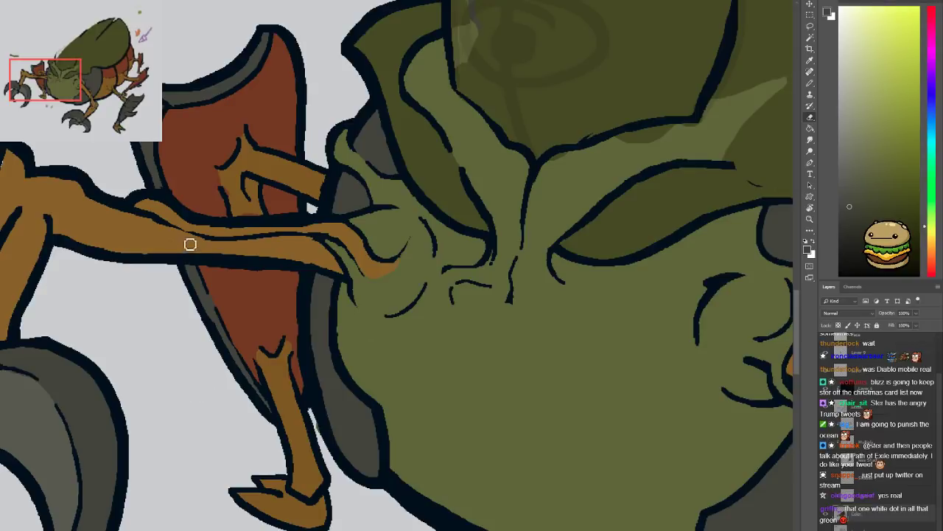
Examine the repaired arm joint, face, collar and rear leg up close and in the full figure for remaining gaps
drag(224, 186, 214, 267)
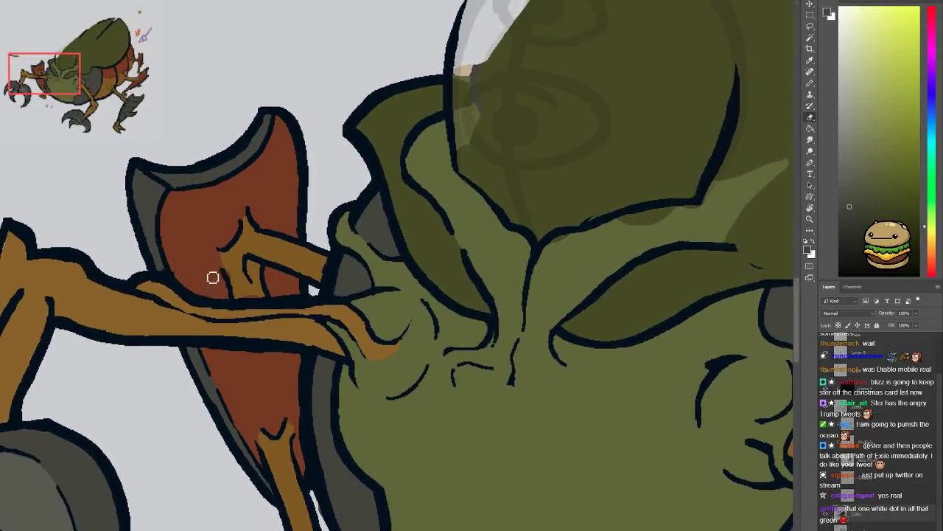
drag(256, 298, 264, 355)
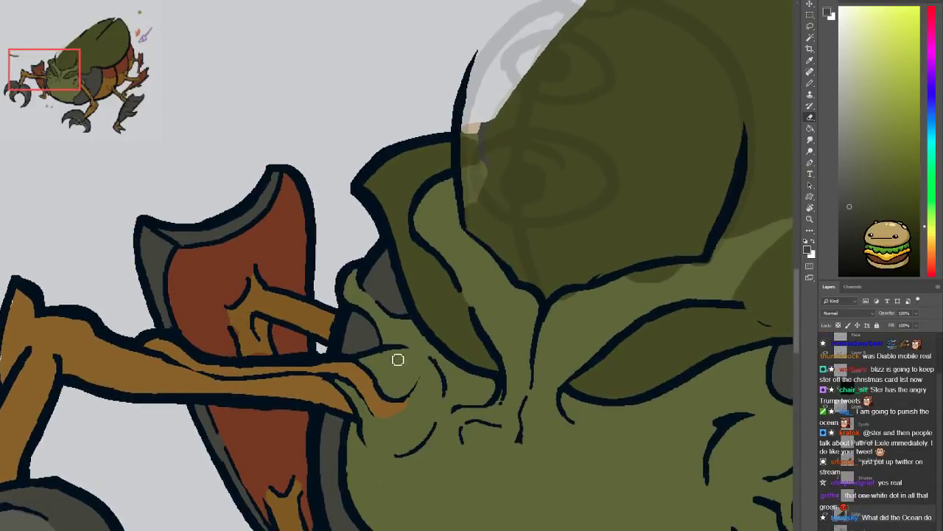
mouse_move(519, 514)
mouse_down()
mouse_move(442, 322)
mouse_move(331, 303)
mouse_up()
alt+click(341, 310)
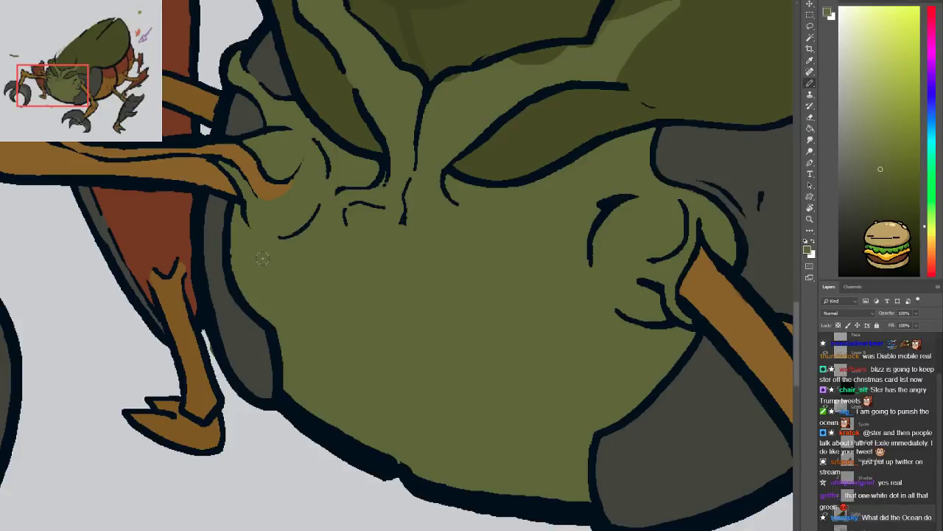
drag(366, 356, 299, 364)
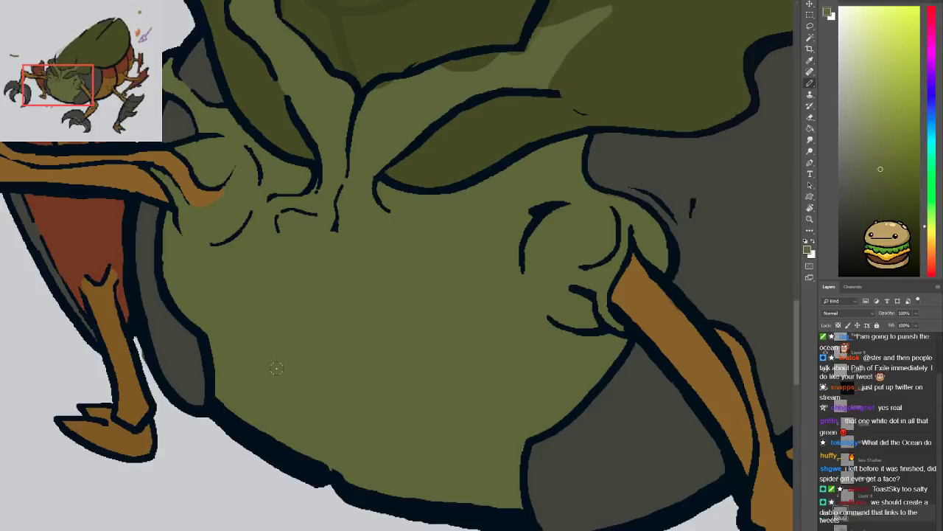
drag(381, 320, 318, 400)
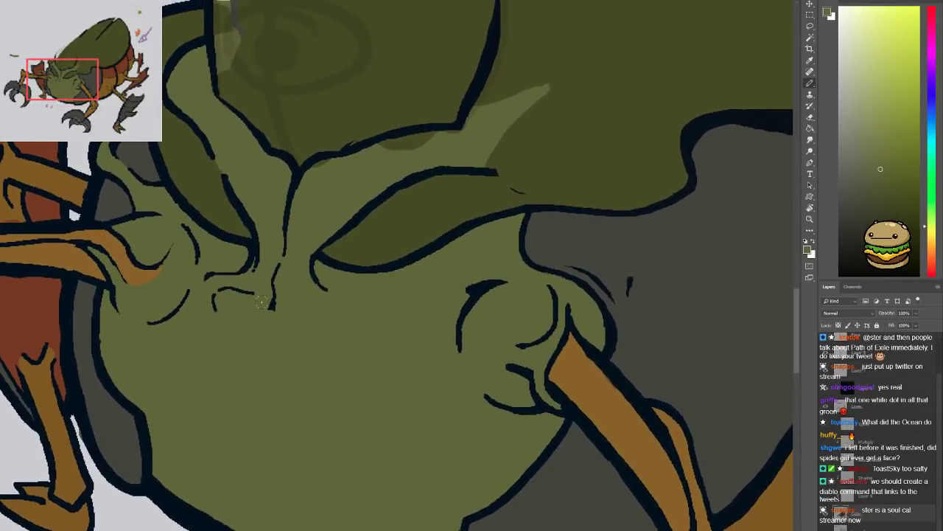
key(e)
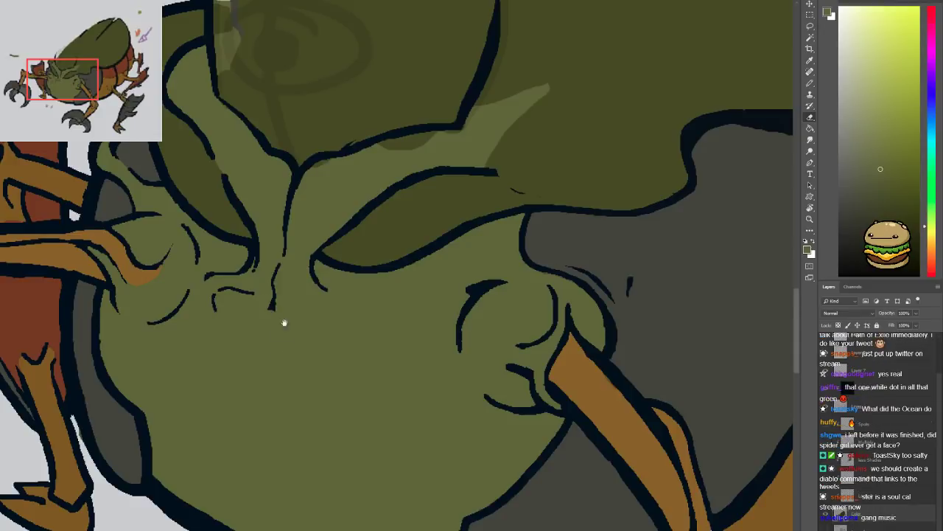
mouse_move(282, 320)
mouse_down()
mouse_move(263, 407)
mouse_move(235, 462)
mouse_up()
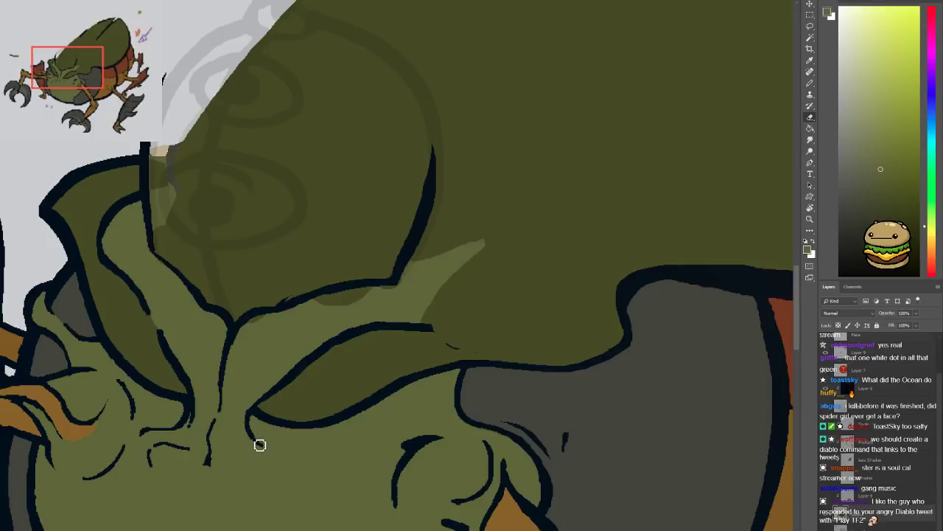
drag(260, 444, 290, 406)
key(ctrl+0)
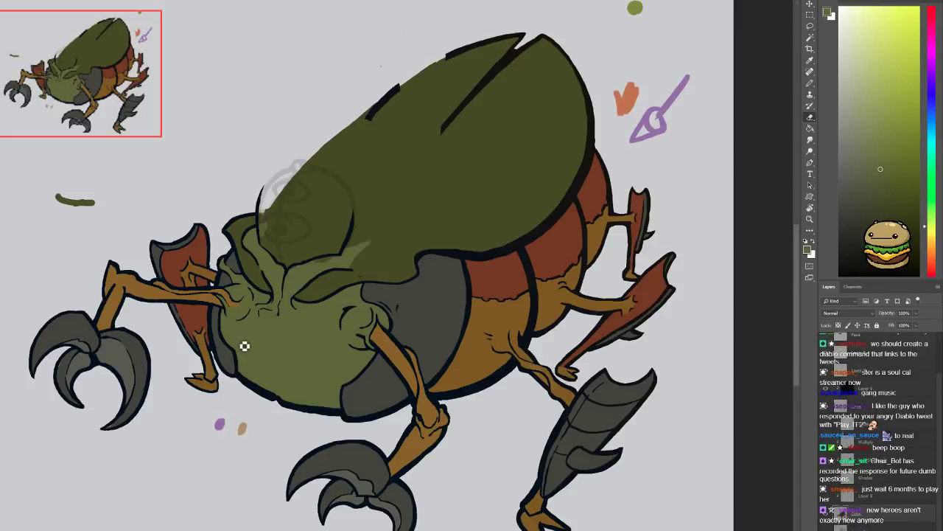
drag(264, 370, 241, 364)
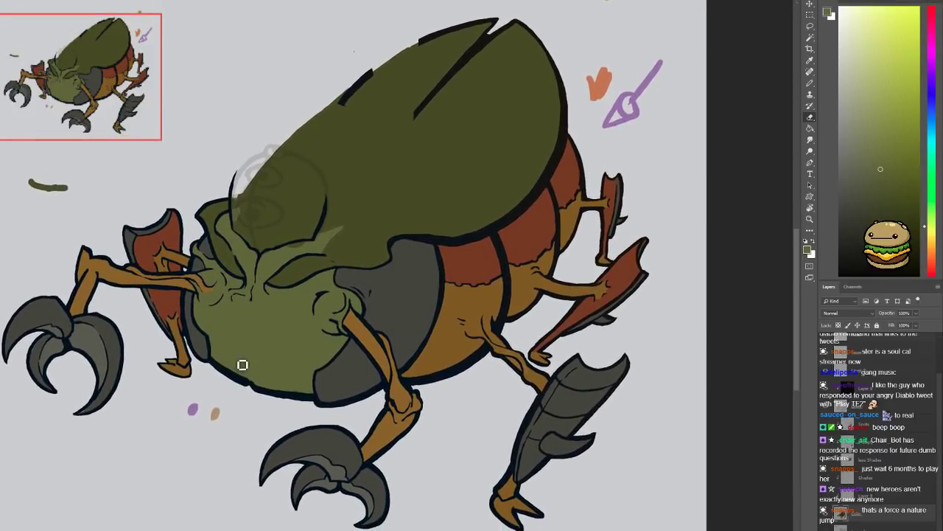
key(ctrl+plus)
drag(221, 324, 286, 373)
key(ctrl+plus)
drag(253, 463, 269, 388)
mouse_move(282, 454)
mouse_down()
mouse_move(269, 396)
mouse_move(248, 373)
mouse_up()
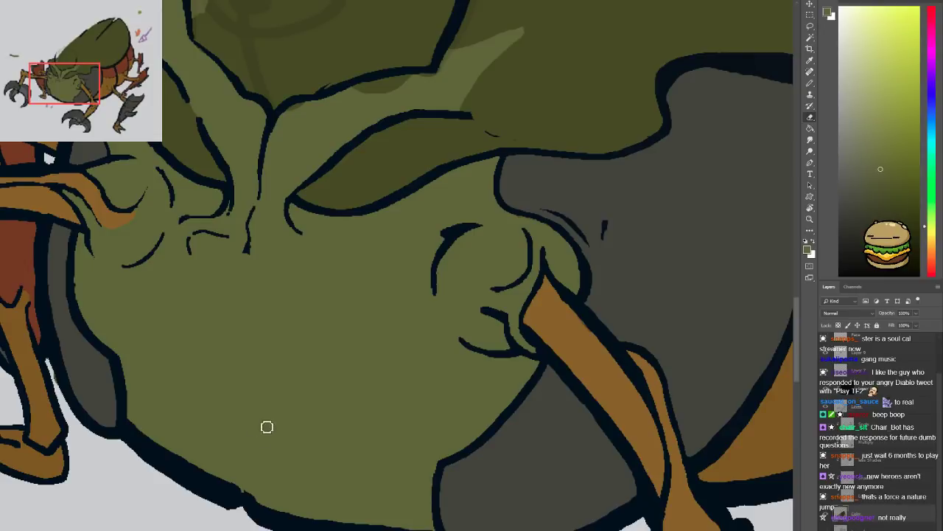
drag(296, 407, 264, 474)
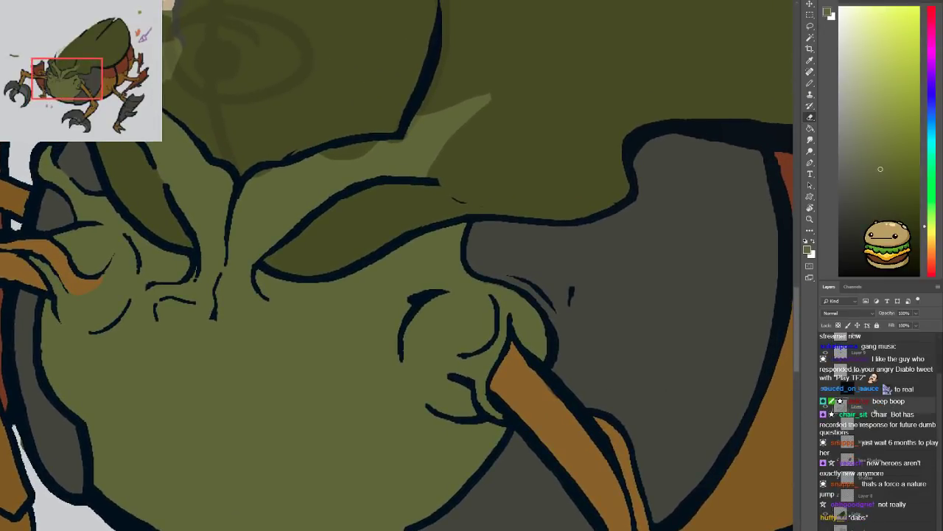
Try an oval eye outline on the head dome and round outlines on the lower face
drag(441, 199, 428, 297)
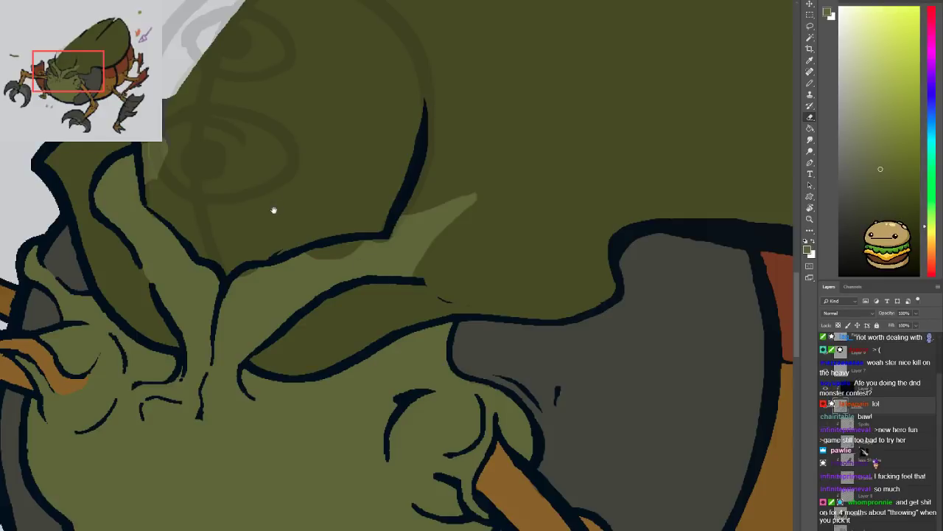
drag(273, 208, 281, 259)
scroll(277, 243, down, 3)
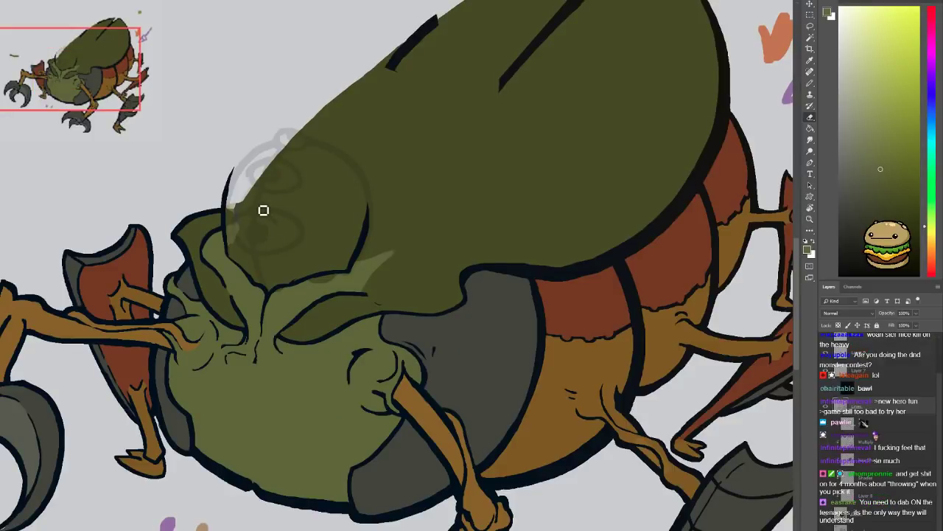
mouse_move(269, 203)
mouse_down()
mouse_move(299, 237)
mouse_move(246, 243)
mouse_up()
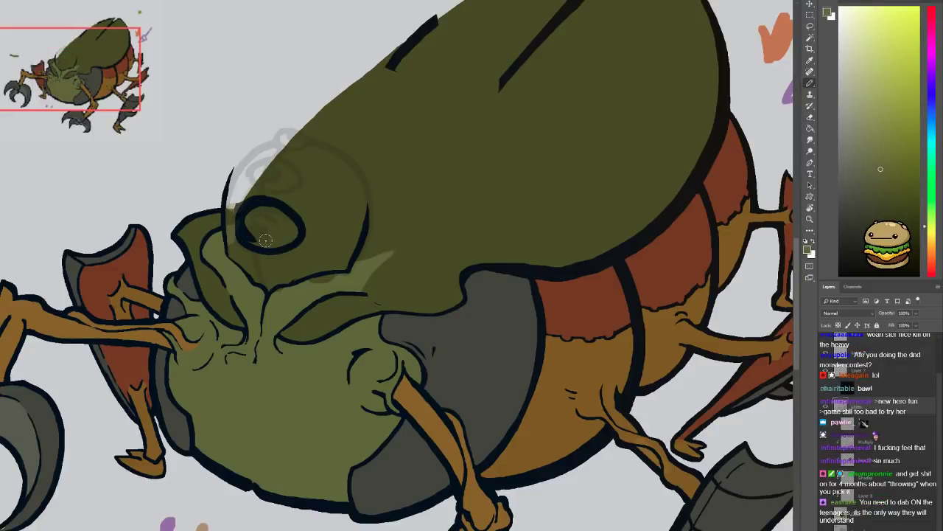
key(ctrl+z)
mouse_move(247, 383)
mouse_down()
mouse_move(239, 436)
mouse_move(272, 424)
mouse_up()
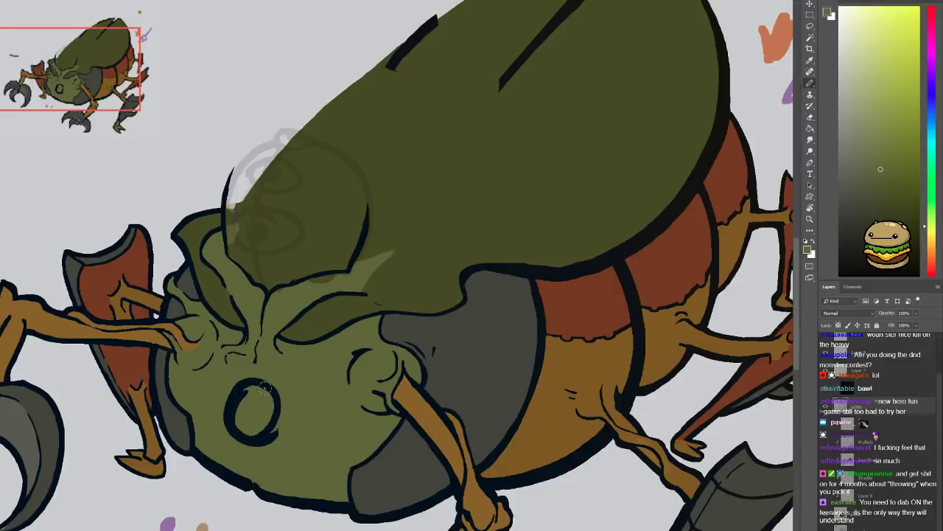
key(ctrl+z)
drag(258, 368, 247, 439)
key(ctrl+z)
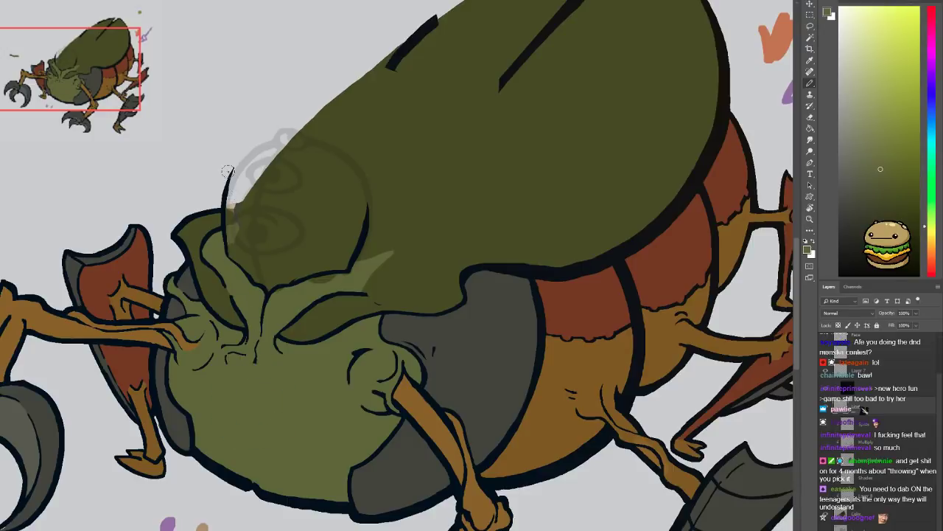
Try a wavy, jagged-topped open stump outline rising from the head dome between its two side lines
drag(230, 176, 210, 134)
key(ctrl+z)
mouse_move(223, 224)
mouse_down()
mouse_move(236, 133)
mouse_move(192, 108)
mouse_move(184, 88)
mouse_move(247, 79)
mouse_move(269, 37)
mouse_move(248, 11)
mouse_move(320, 28)
mouse_move(356, 102)
mouse_move(367, 177)
mouse_move(357, 221)
mouse_up()
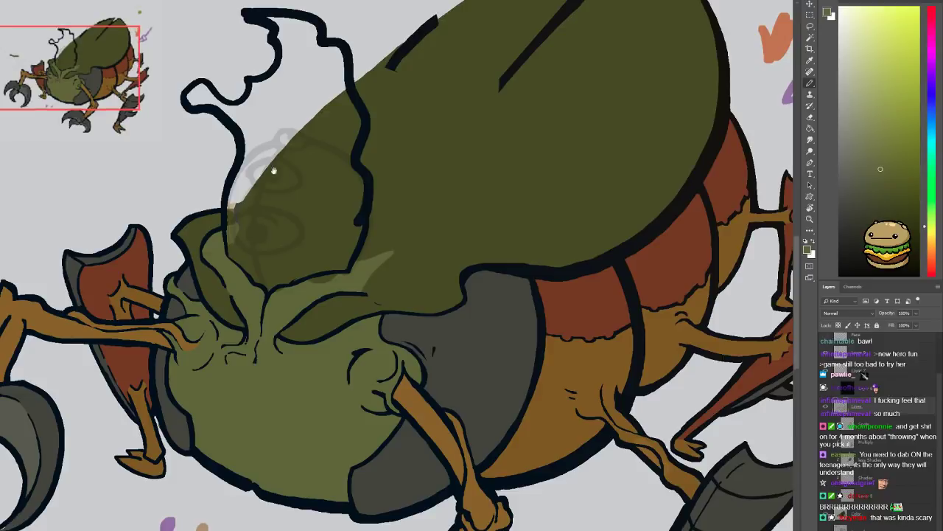
drag(274, 170, 164, 301)
key(ctrl+minus)
drag(212, 283, 253, 233)
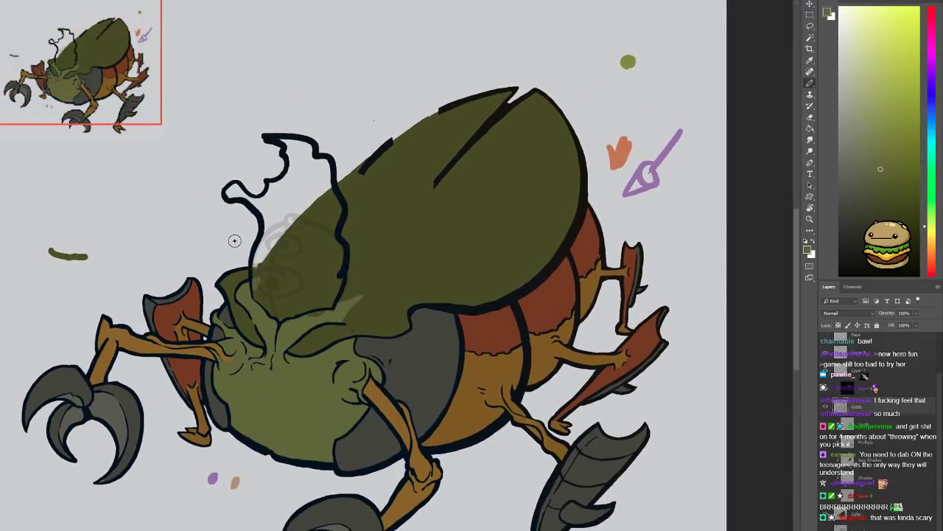
key(ctrl+z)
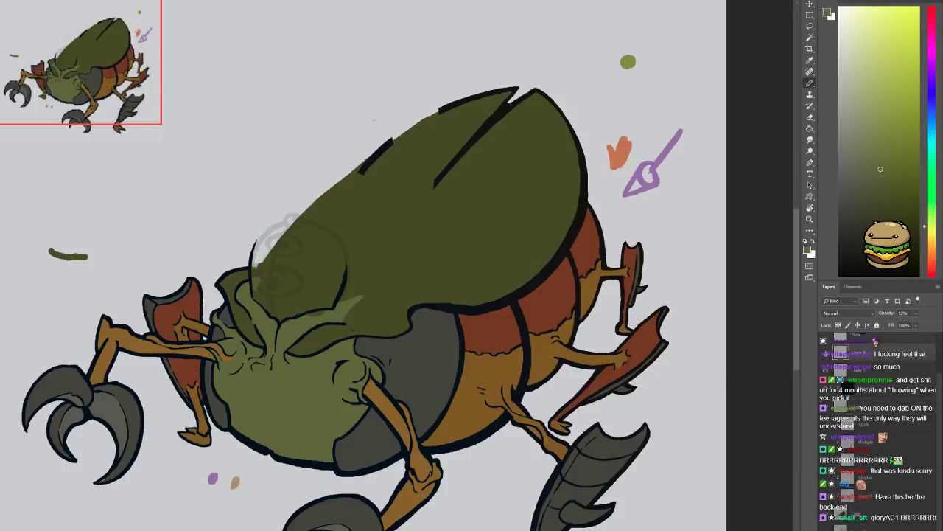
Erase the old faint dome and eye sketch from the top of the head
key(1)
key(2)
key(e)
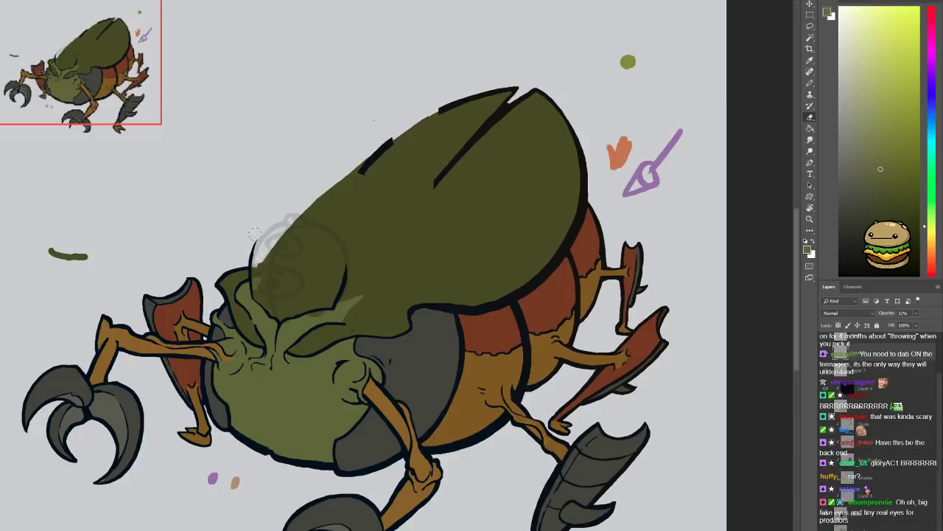
mouse_move(255, 234)
mouse_down()
mouse_move(268, 213)
mouse_move(302, 289)
mouse_move(331, 266)
mouse_move(331, 282)
mouse_move(294, 226)
mouse_move(314, 251)
mouse_up()
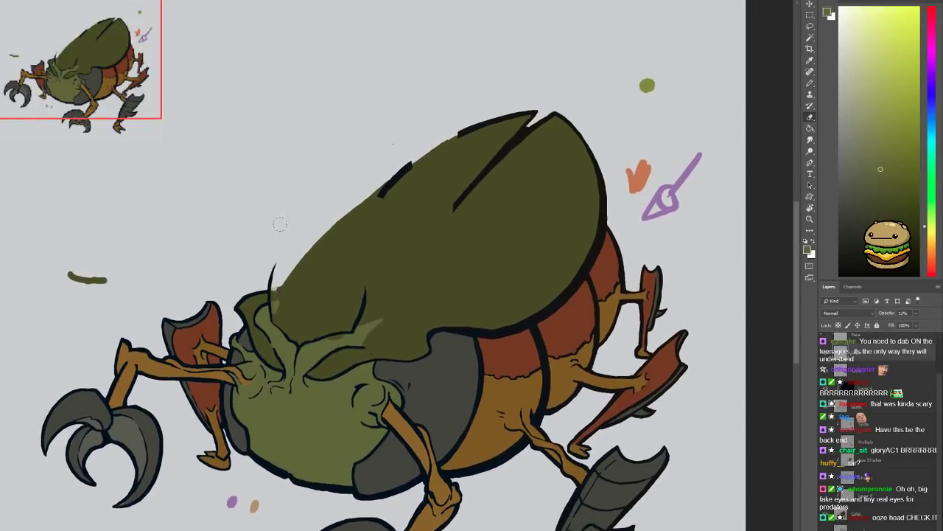
Raise the sketch layer's opacity, reset the brush colour to black and sketch a curved neck line rising from the dome's front edge
key(ctrl+plus)
key(b)
drag(267, 221, 280, 246)
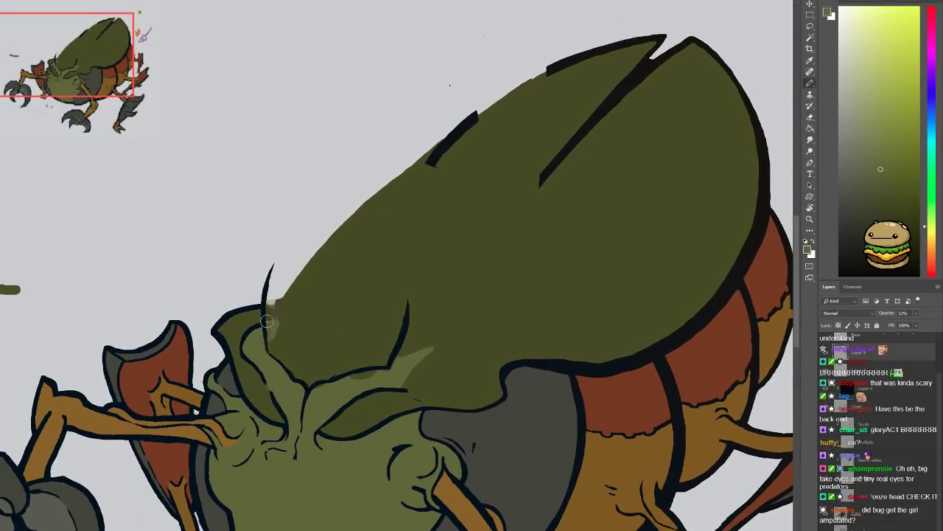
mouse_move(268, 341)
mouse_down()
mouse_move(292, 235)
mouse_move(279, 140)
mouse_move(169, 78)
mouse_up()
key(ctrl+z)
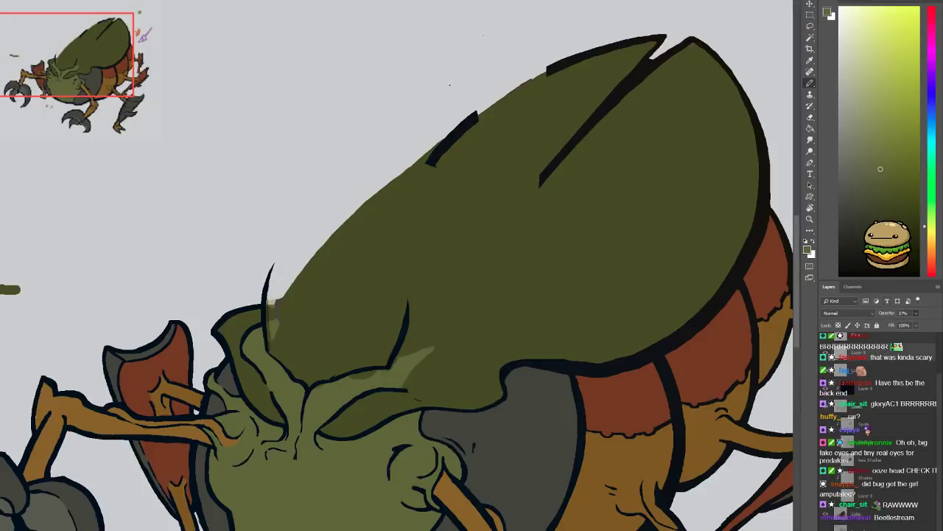
drag(267, 339, 289, 184)
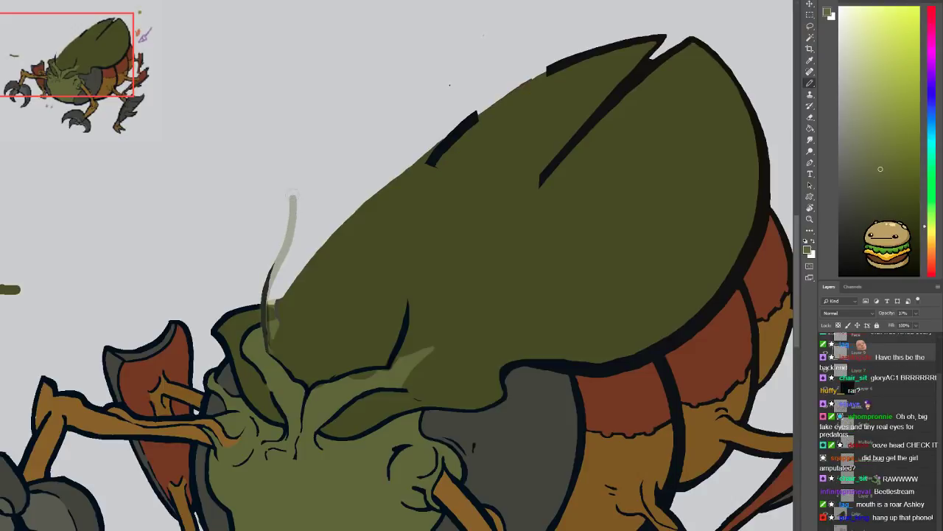
key(ctrl+z)
key(d)
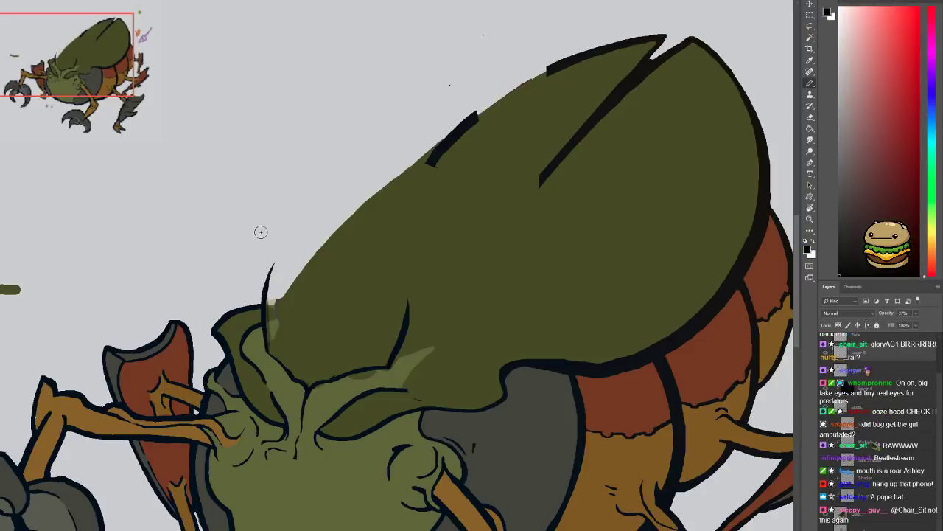
mouse_move(269, 299)
mouse_down()
mouse_move(290, 244)
mouse_move(288, 211)
mouse_move(266, 173)
mouse_up()
key(ctrl+z)
mouse_move(265, 314)
mouse_down()
mouse_move(284, 197)
mouse_move(276, 177)
mouse_up()
Sketch the neck's back edge from the dome's rear line, curving up across the shell and bending forward above it
drag(414, 286, 406, 244)
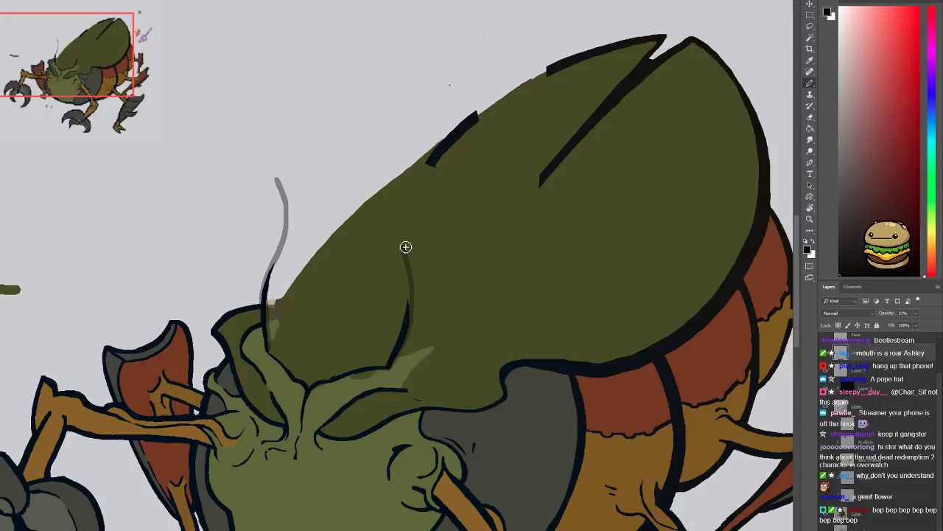
key(ctrl+z)
drag(400, 359, 434, 187)
mouse_move(423, 151)
mouse_down()
mouse_move(378, 78)
mouse_move(351, 64)
mouse_up()
Sketch a round mouth at the neck's tip, line its inside with a ring of jagged teeth and join it to the back edge
mouse_move(283, 193)
mouse_down()
mouse_move(345, 215)
mouse_move(379, 259)
mouse_move(337, 238)
mouse_up()
drag(285, 185, 284, 168)
drag(354, 236, 319, 105)
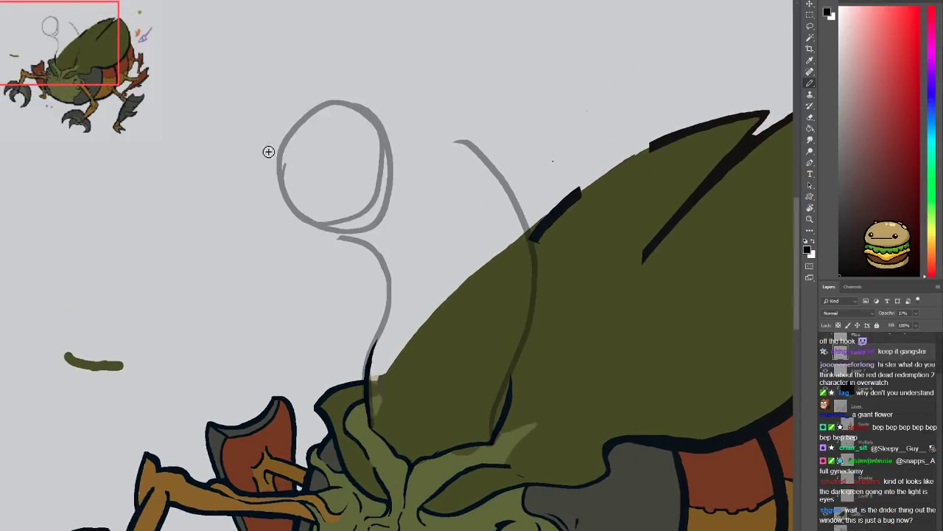
mouse_move(299, 148)
mouse_down()
mouse_move(319, 119)
mouse_move(346, 110)
mouse_move(381, 127)
mouse_move(366, 199)
mouse_move(329, 224)
mouse_move(293, 182)
mouse_move(298, 142)
mouse_move(357, 106)
mouse_move(327, 107)
mouse_move(369, 98)
mouse_move(453, 123)
mouse_move(479, 154)
mouse_up()
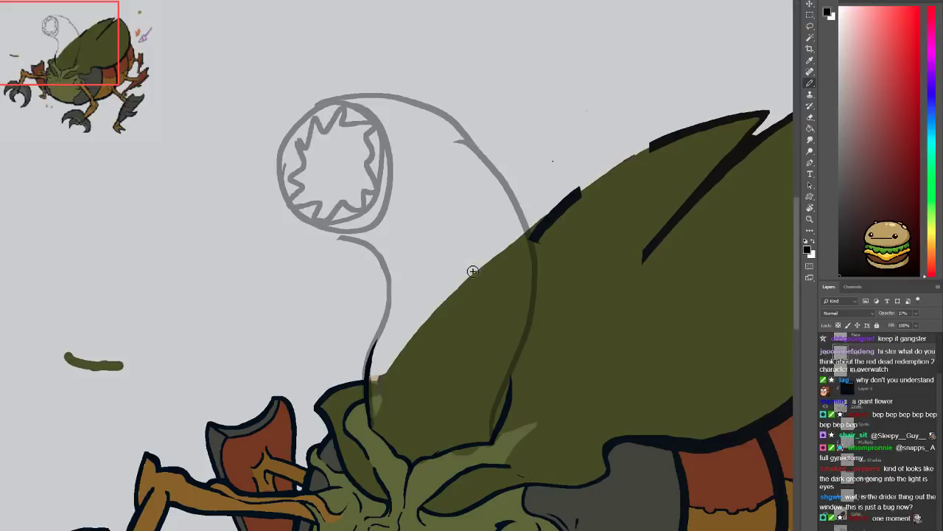
key(ctrl+minus)
key(ctrl+minus)
drag(459, 265, 404, 219)
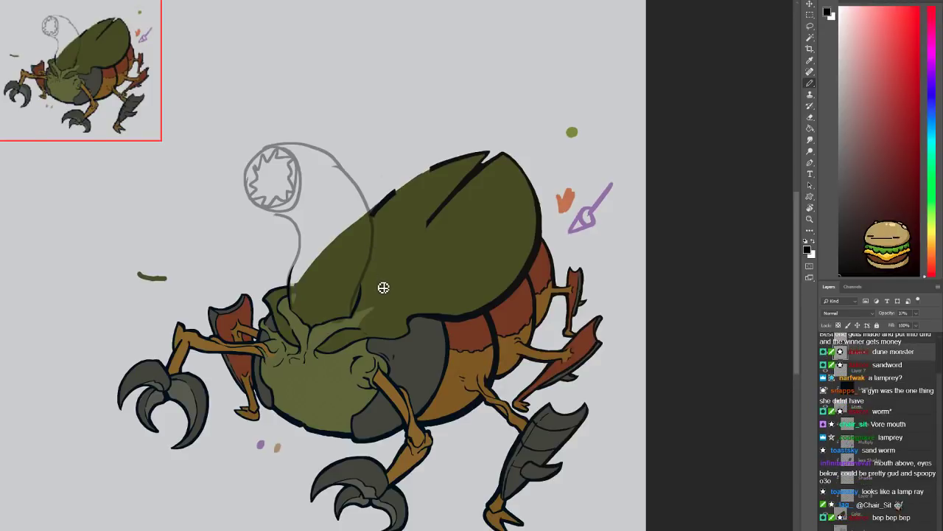
scroll(384, 288, up, 5)
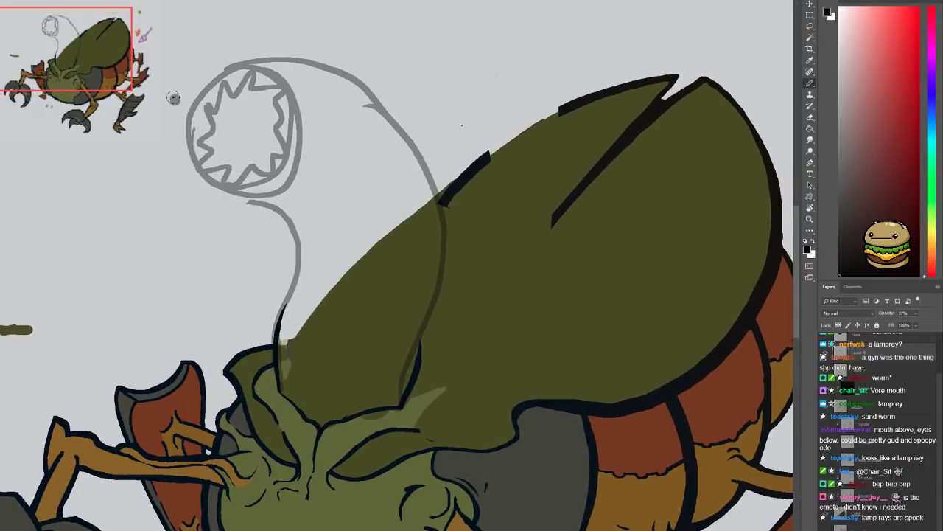
mouse_move(173, 98)
mouse_down()
mouse_move(234, 67)
mouse_move(230, 78)
mouse_move(175, 87)
mouse_move(235, 81)
mouse_move(257, 63)
mouse_move(303, 95)
mouse_up()
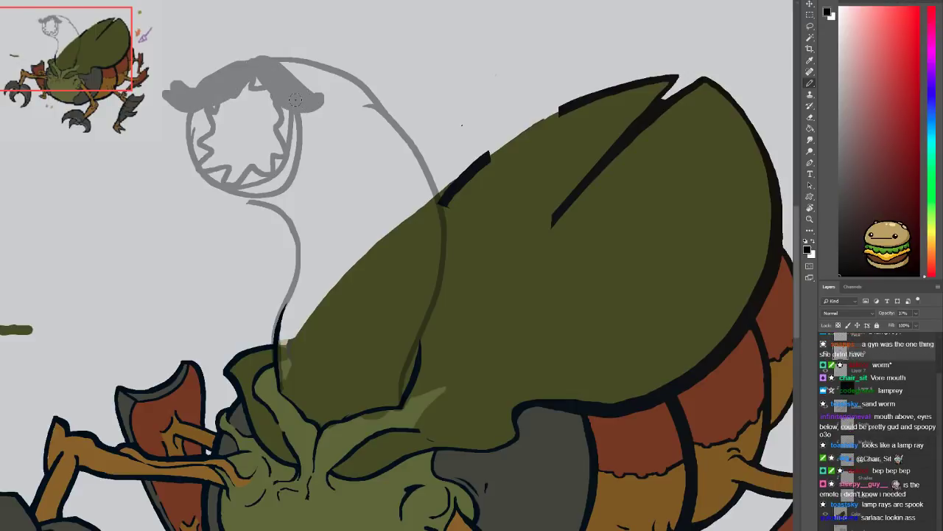
key(ctrl+z)
scroll(266, 147, down, 3)
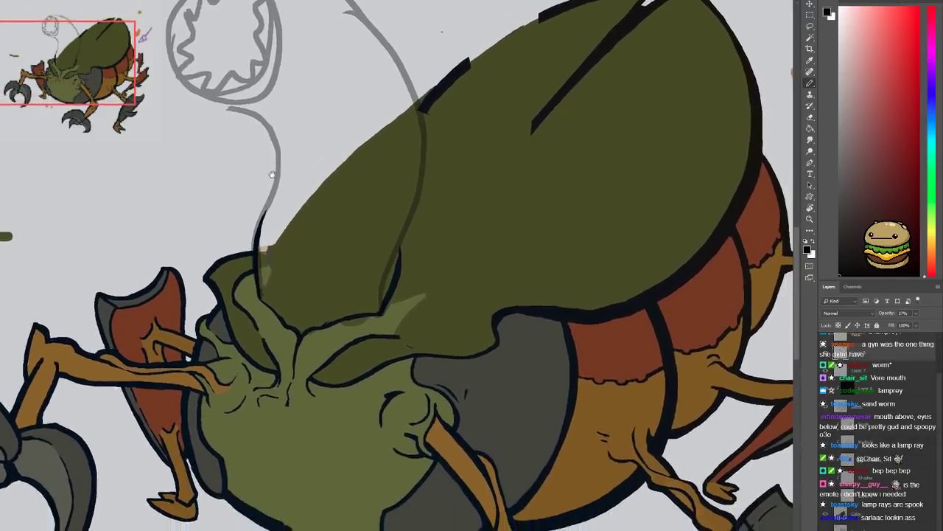
Sketch a broad necktie with a knot and shirt collar across the neck below the toothed mouth
drag(296, 132, 301, 139)
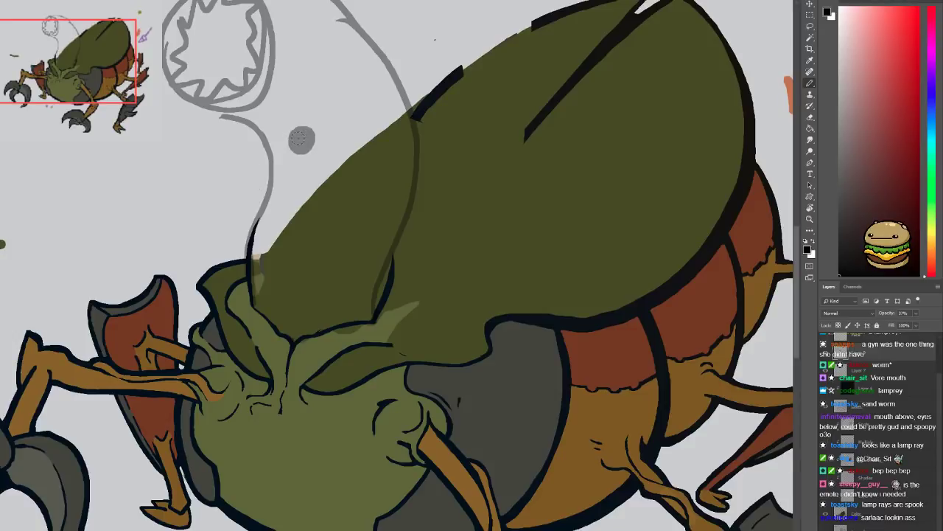
mouse_move(277, 258)
mouse_down()
mouse_move(305, 152)
mouse_move(319, 221)
mouse_move(292, 291)
mouse_move(295, 221)
mouse_move(301, 239)
mouse_up()
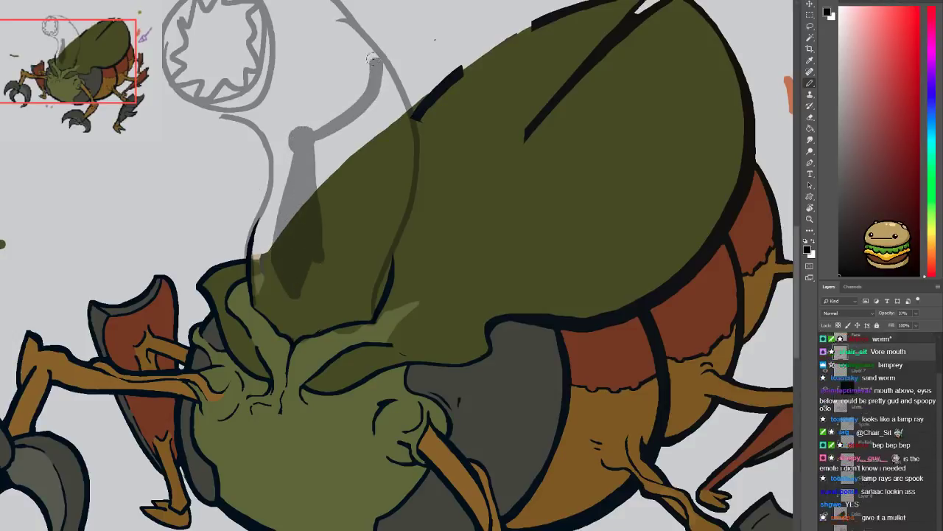
mouse_move(375, 59)
mouse_down()
mouse_move(298, 136)
mouse_move(263, 118)
mouse_up()
mouse_move(316, 144)
mouse_down()
mouse_move(348, 162)
mouse_move(377, 61)
mouse_up()
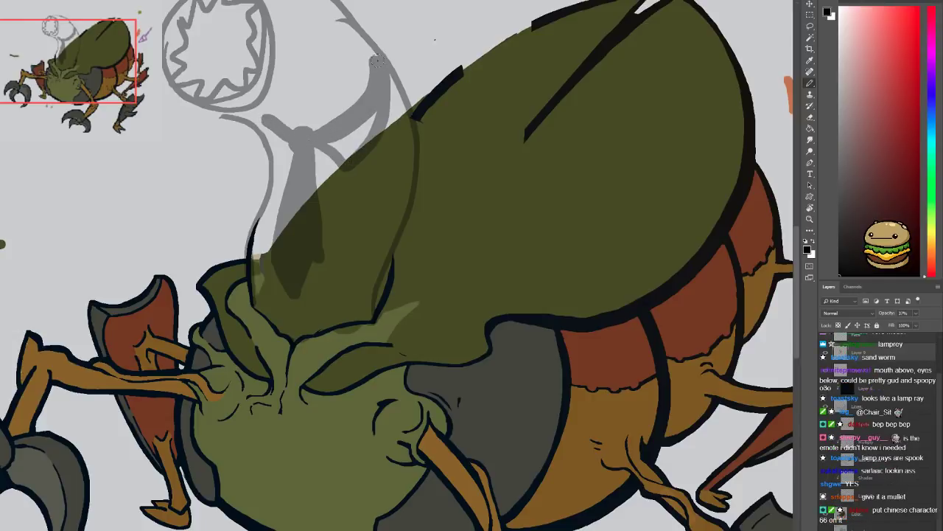
drag(287, 143, 250, 115)
key(ctrl+minus)
key(ctrl+minus)
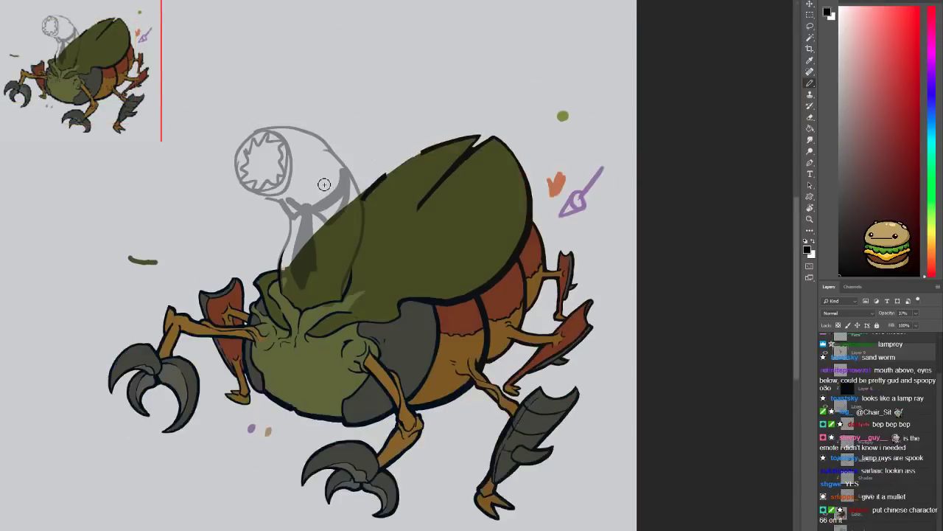
drag(244, 328, 260, 307)
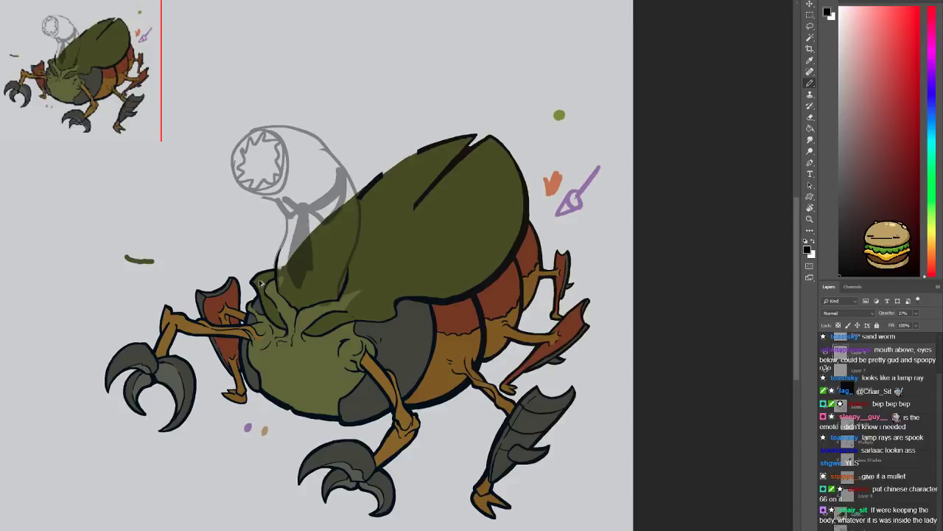
Undo the necktie and collar strokes on the neck sketch
key(ctrl+z)
key(ctrl+z)
key(ctrl+z)
key(ctrl+z)
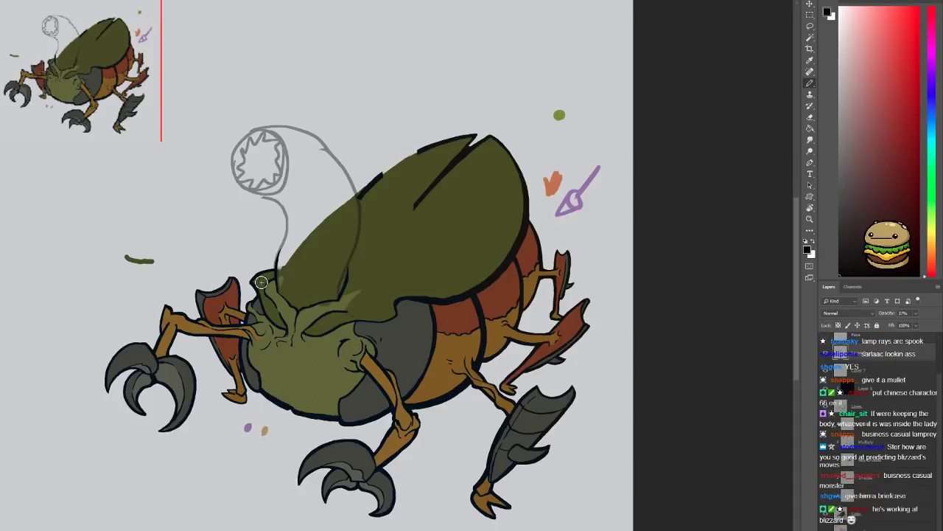
mouse_move(305, 354)
mouse_down()
mouse_move(289, 369)
mouse_move(291, 353)
mouse_up()
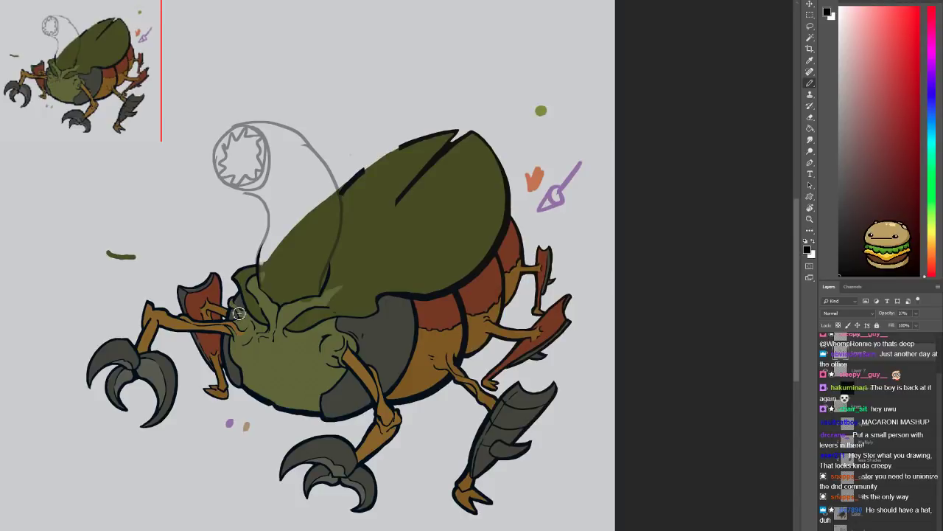
Erase the lower part of the neck's back edge and redraw it as a fuller curve down to the dome's rear line
scroll(317, 193, up, 3)
key(e)
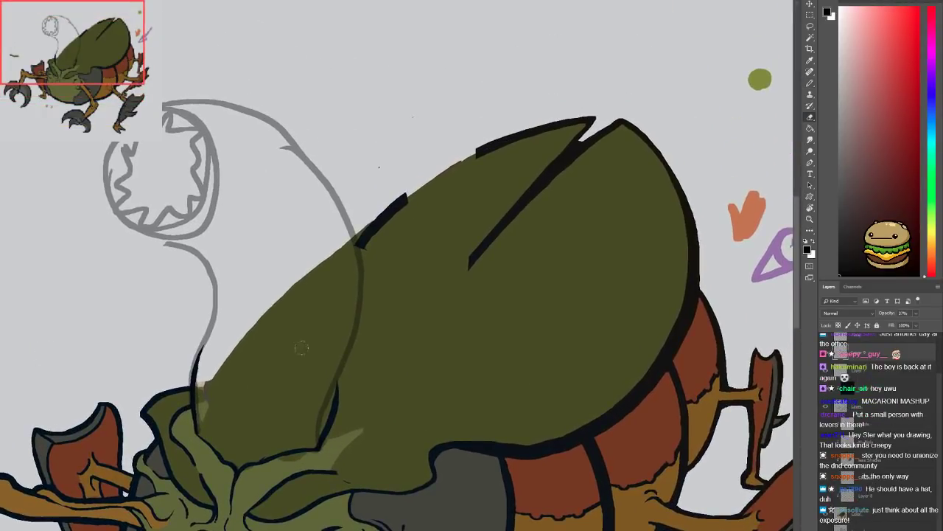
drag(323, 442, 326, 181)
key(b)
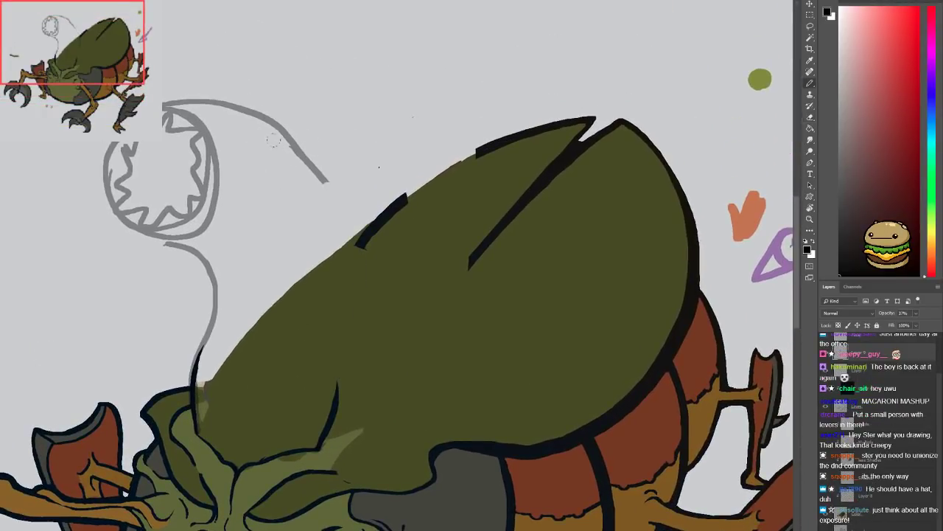
mouse_move(274, 141)
mouse_down()
mouse_move(292, 145)
mouse_move(336, 200)
mouse_move(352, 273)
mouse_move(336, 411)
mouse_move(319, 447)
mouse_up()
drag(273, 303, 300, 288)
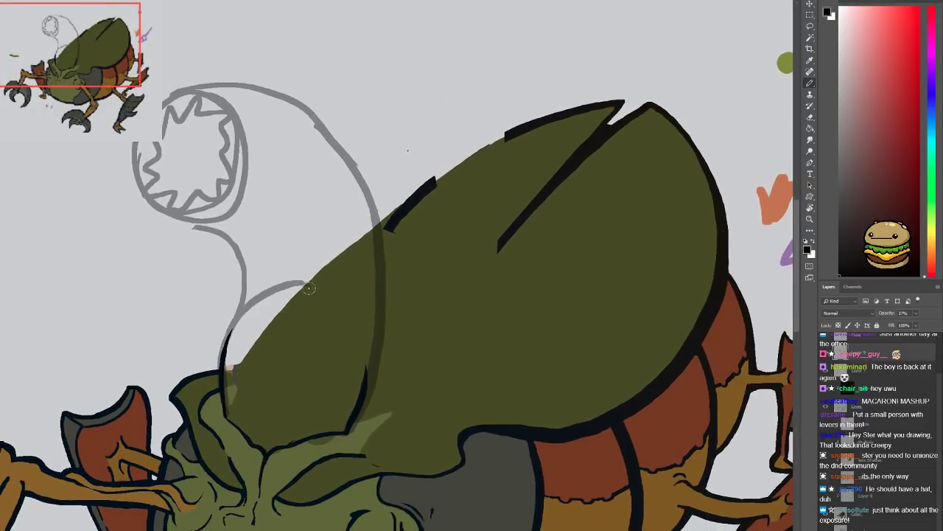
Try upward-bowing contour lines across the lower neck and a diagonal contour line across its middle
mouse_move(223, 345)
mouse_down()
mouse_move(233, 316)
mouse_move(362, 308)
mouse_up()
key(ctrl+z)
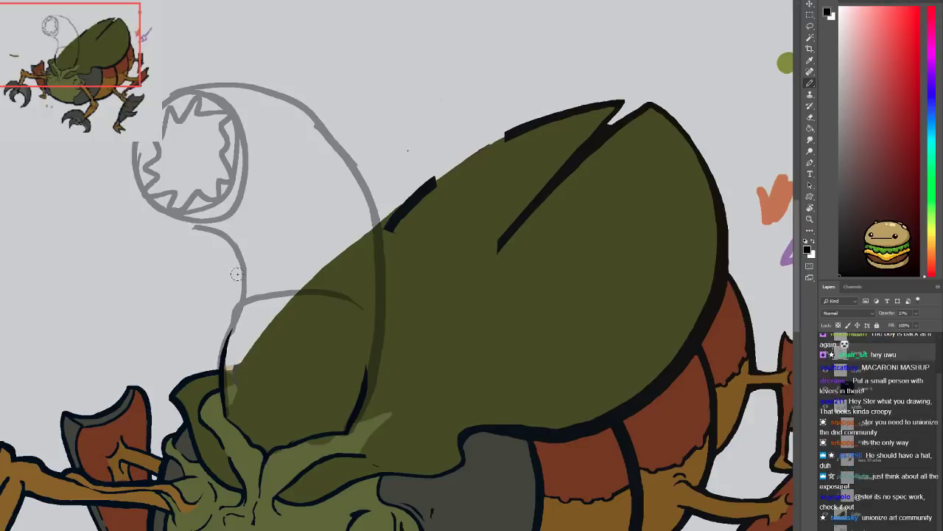
mouse_move(243, 261)
mouse_down()
mouse_move(279, 219)
mouse_move(339, 208)
mouse_up()
key(ctrl+z)
key(ctrl+z)
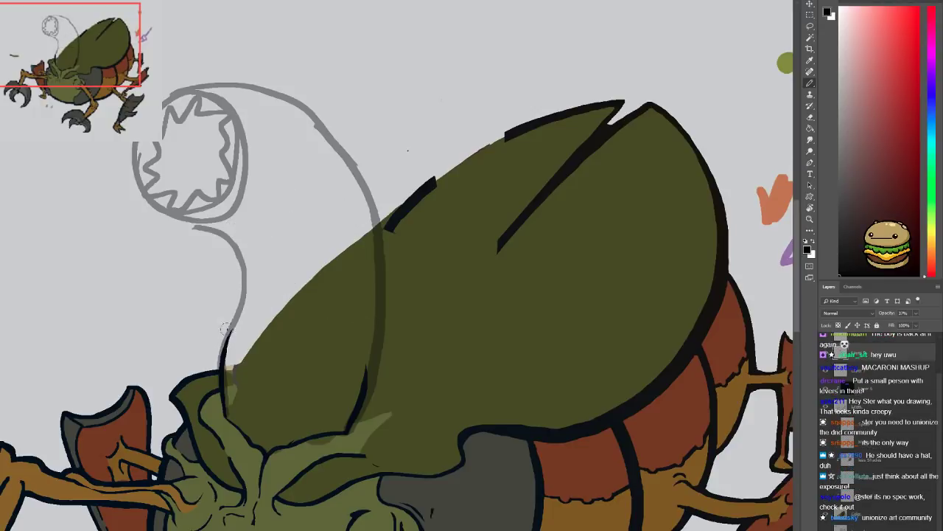
mouse_move(224, 342)
mouse_down()
mouse_move(228, 324)
mouse_move(304, 310)
mouse_move(234, 313)
mouse_move(324, 280)
mouse_move(267, 299)
mouse_move(357, 319)
mouse_up()
key(ctrl+z)
key(ctrl+z)
drag(244, 284, 311, 187)
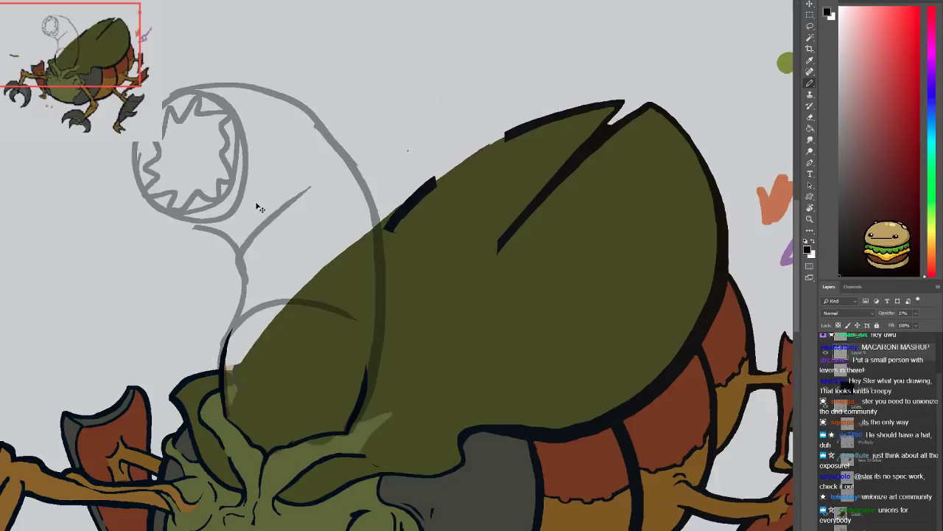
key(ctrl+z)
key(ctrl+z)
Sketch two curved segment lines wrapping around the neck, one behind the mouth and one above the dome's base
drag(237, 246, 333, 134)
key(ctrl+z)
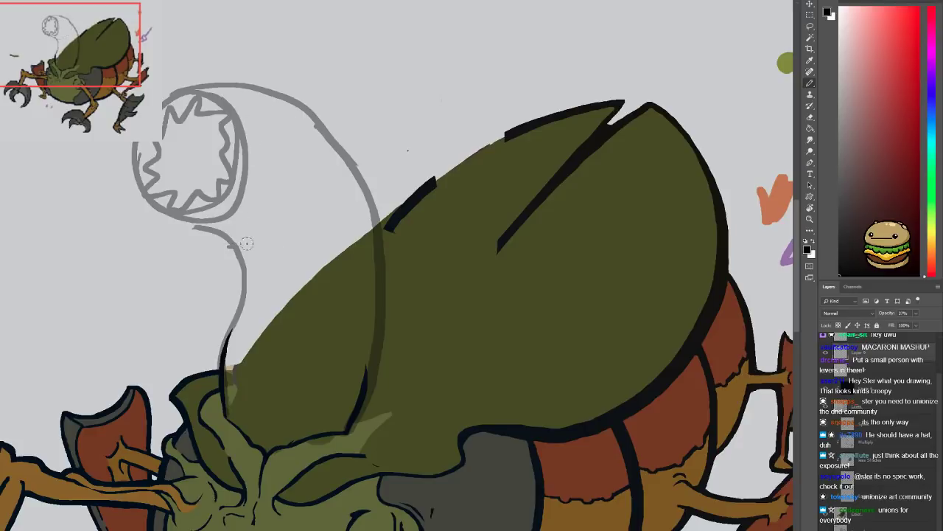
drag(246, 243, 303, 111)
key(ctrl+z)
mouse_move(237, 243)
mouse_down()
mouse_move(263, 228)
mouse_move(299, 107)
mouse_up()
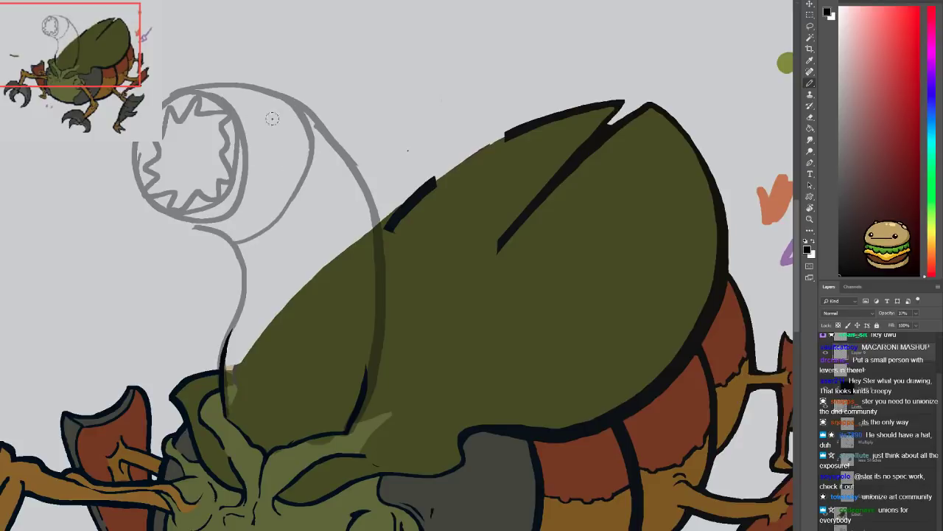
key(ctrl+z)
mouse_move(245, 243)
mouse_down()
mouse_move(291, 94)
mouse_move(277, 89)
mouse_up()
mouse_move(240, 304)
mouse_down()
mouse_move(265, 324)
mouse_move(373, 316)
mouse_move(307, 348)
mouse_move(373, 313)
mouse_up()
key(ctrl+z)
drag(286, 371, 301, 311)
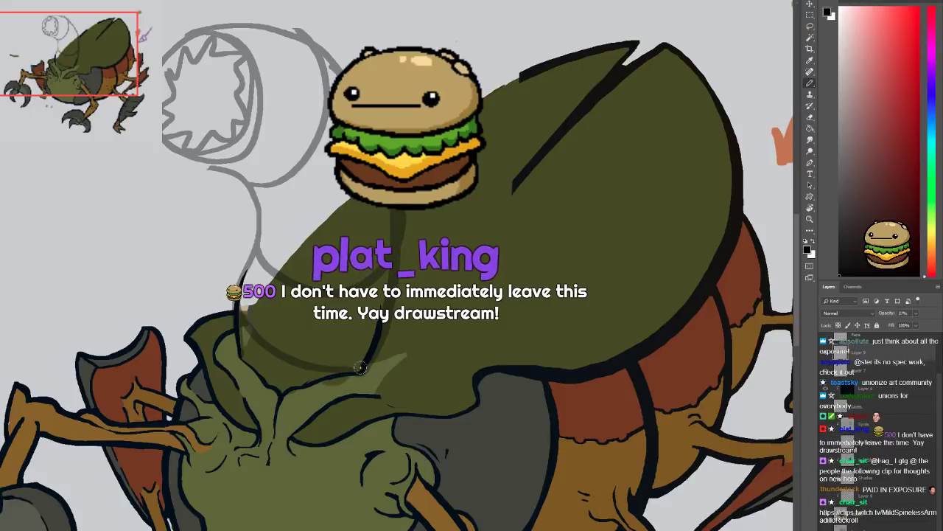
Erase the dome's dark inked front and rear edge lines under the neck sketch, working on the line art layer
scroll(361, 366, down, 2)
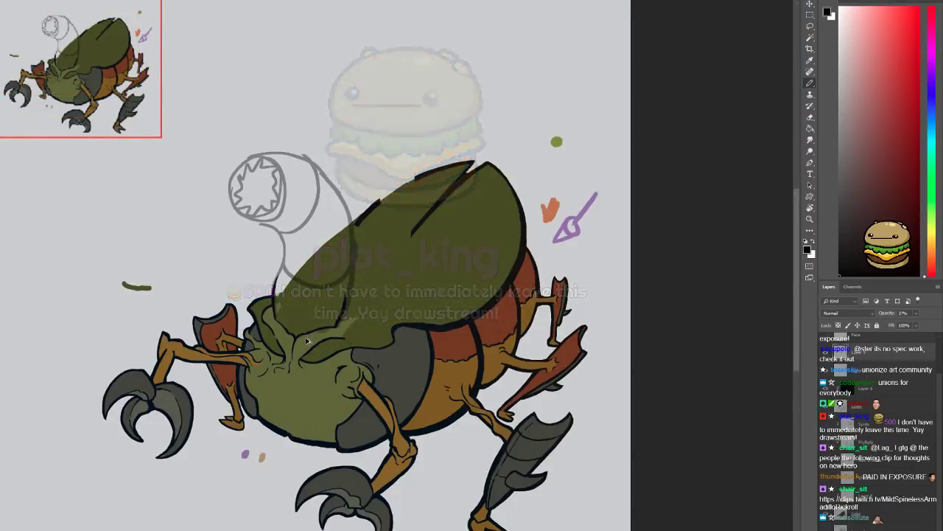
scroll(306, 328, up, 2)
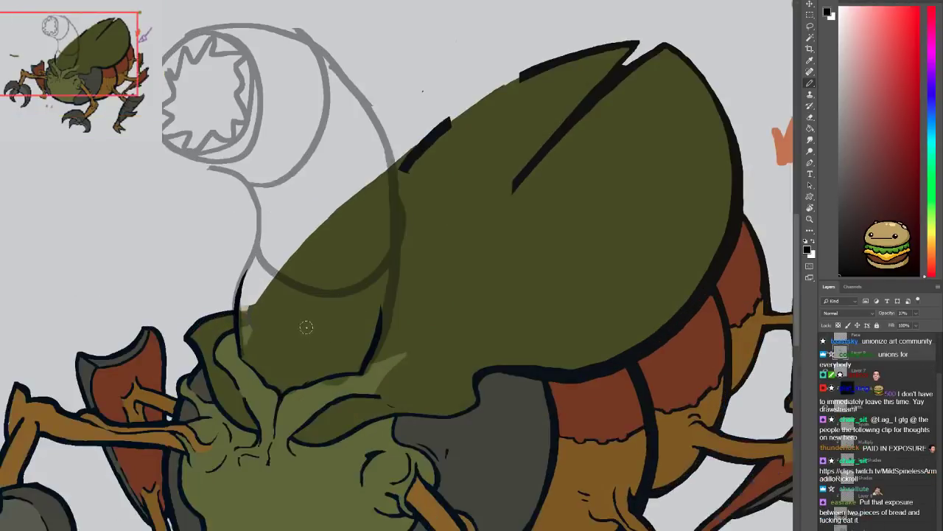
drag(288, 322, 311, 293)
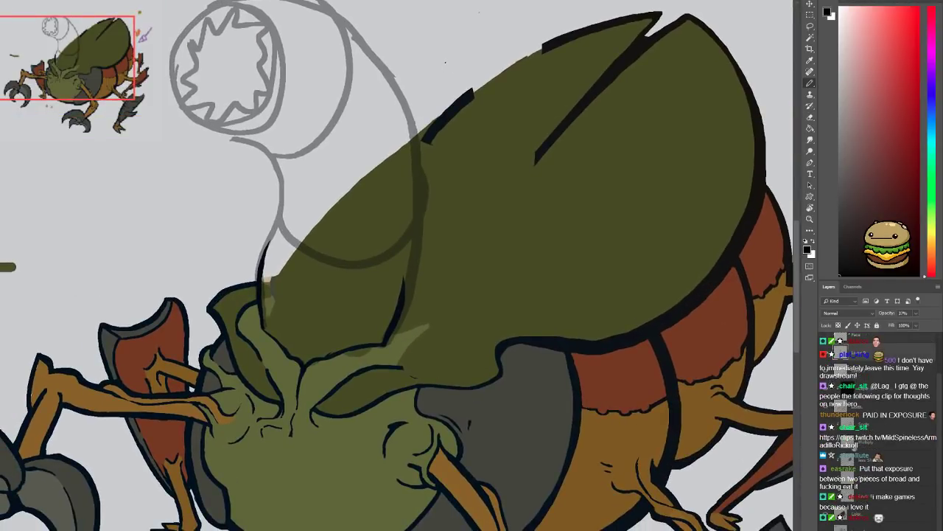
scroll(229, 264, up, 3)
drag(228, 263, 301, 312)
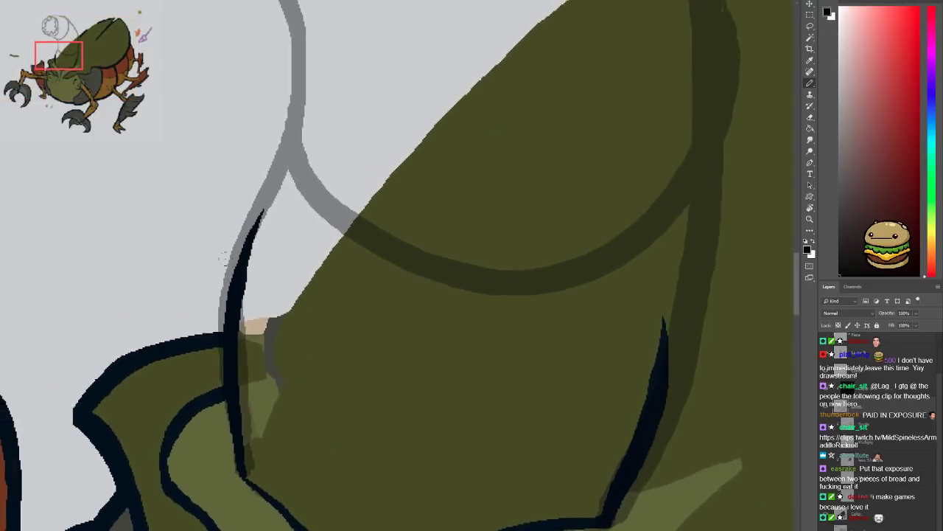
key(e)
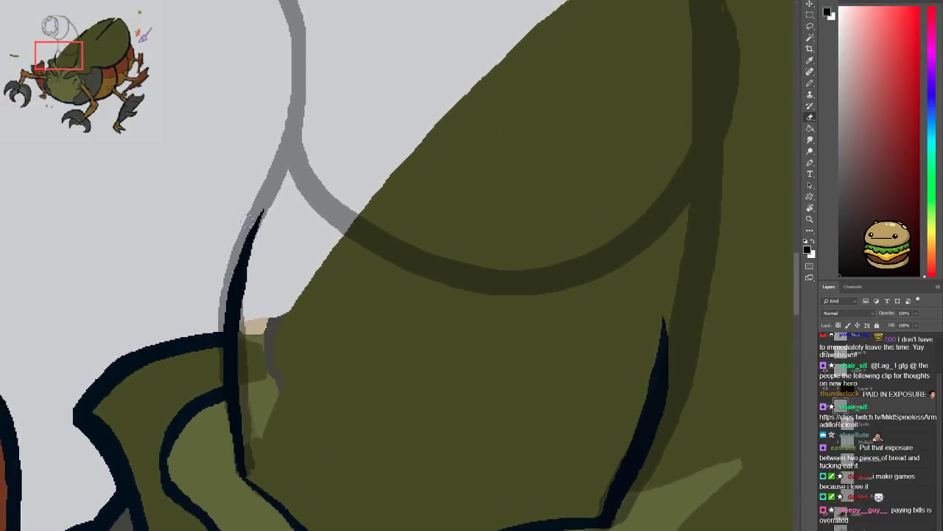
drag(251, 218, 231, 316)
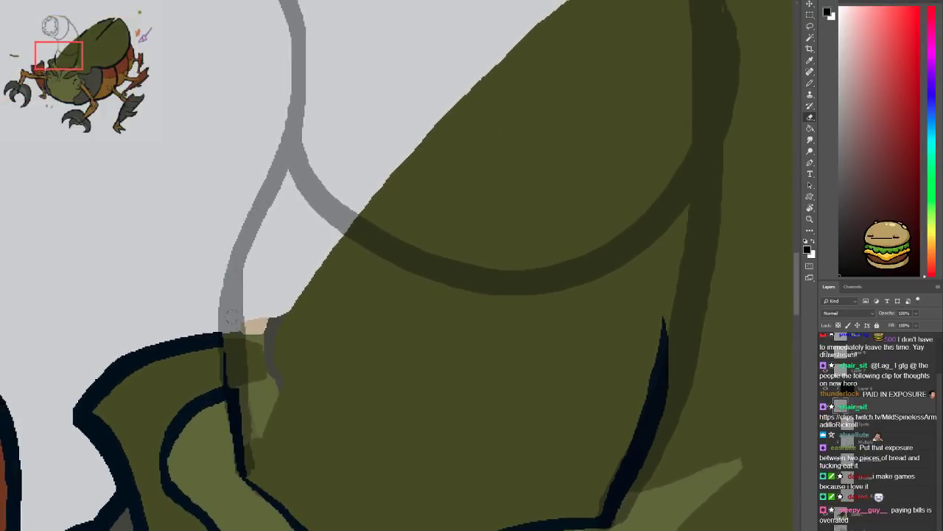
drag(222, 375, 220, 360)
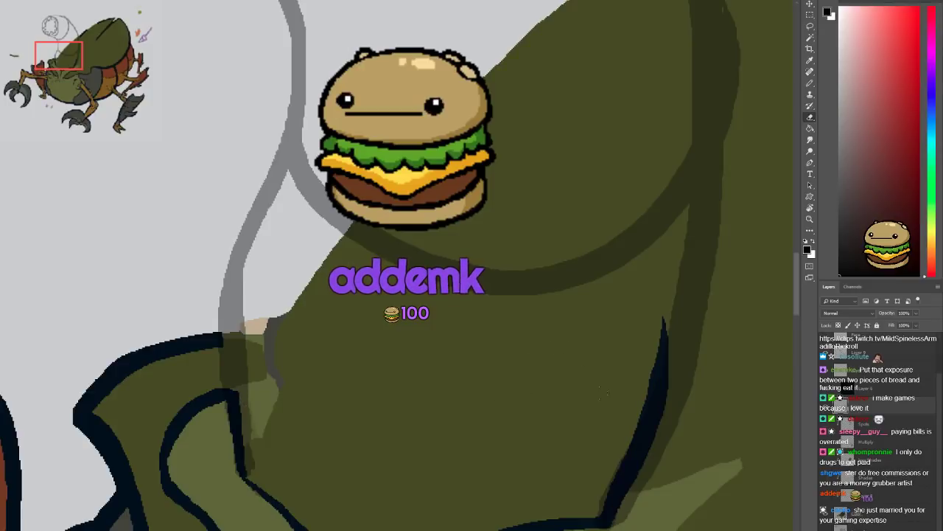
mouse_move(619, 484)
mouse_down()
mouse_move(656, 335)
mouse_move(661, 404)
mouse_up()
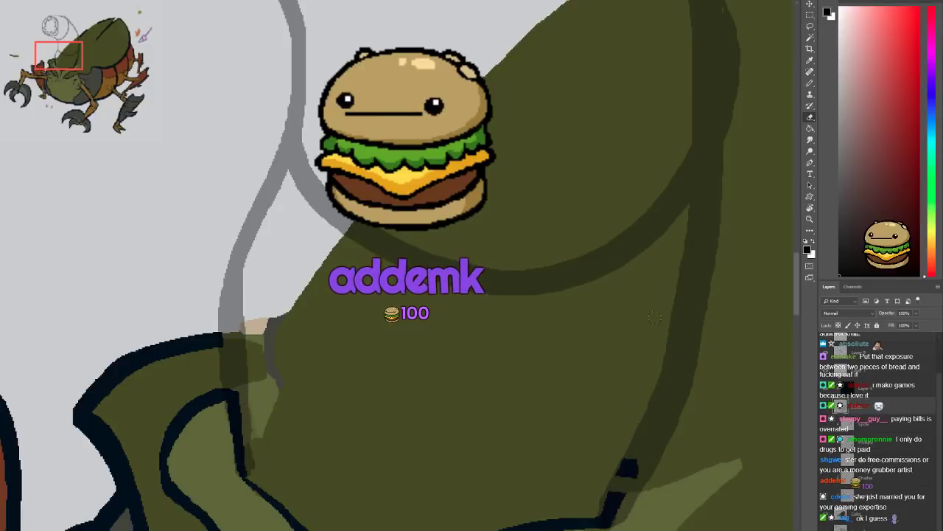
drag(633, 463, 624, 472)
Examine the sketched neck, the face and the belly outline up close and within the whole creature
scroll(612, 438, down, 3)
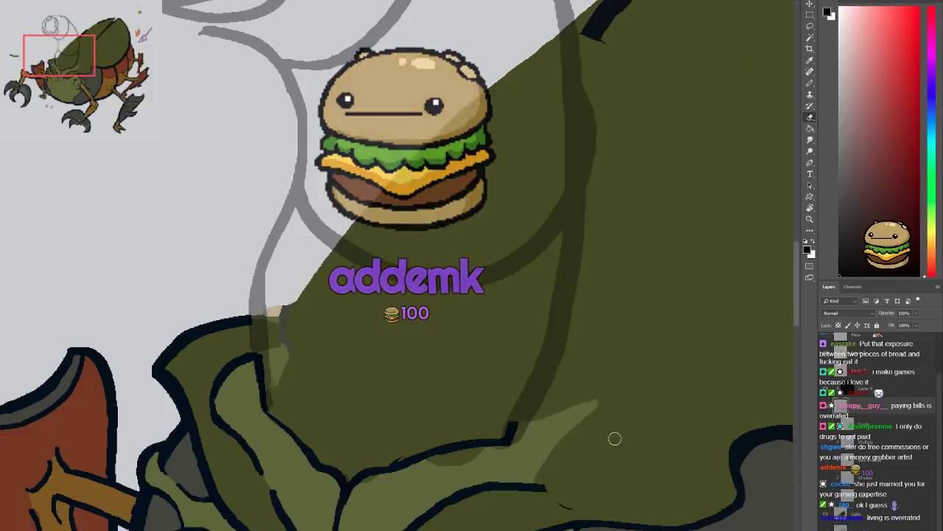
drag(555, 410, 569, 409)
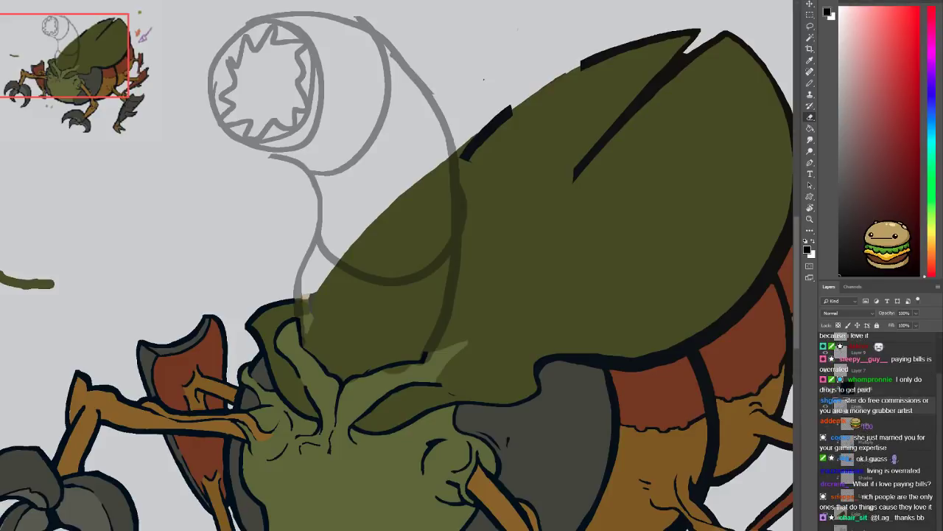
drag(500, 419, 431, 376)
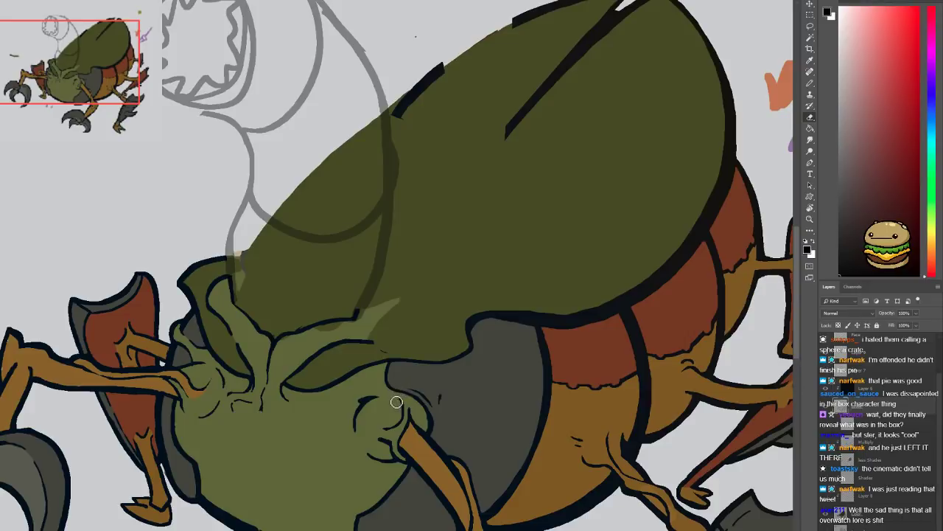
scroll(394, 401, down, 3)
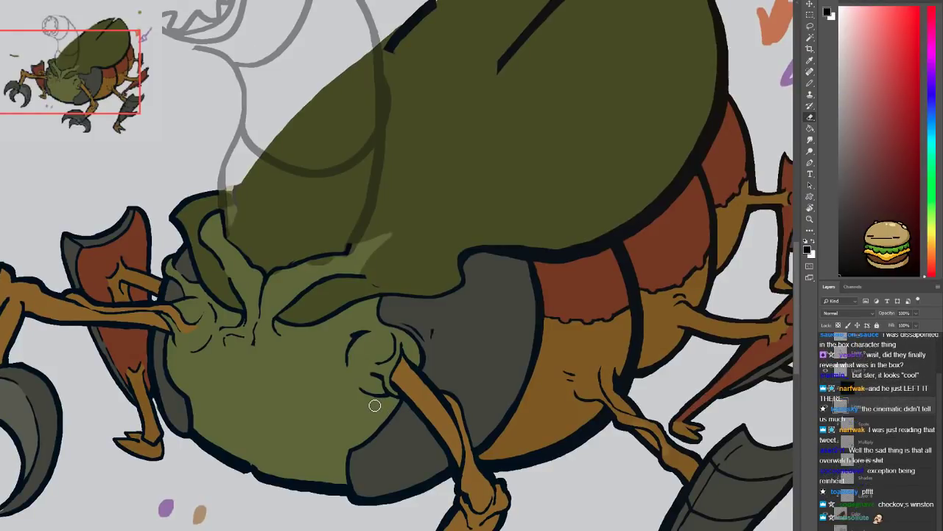
mouse_move(397, 444)
mouse_down()
mouse_move(389, 419)
mouse_move(391, 445)
mouse_move(415, 417)
mouse_up()
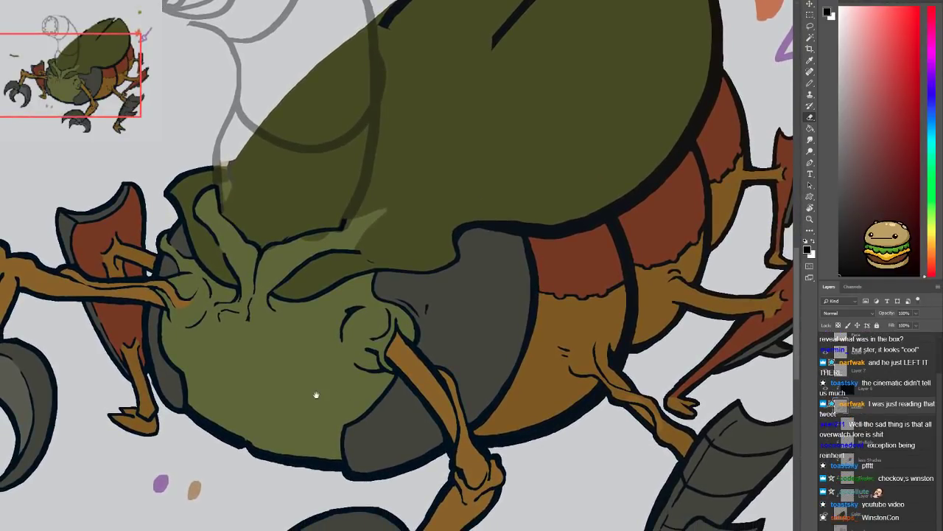
drag(272, 406, 322, 361)
scroll(314, 284, up, 3)
drag(261, 346, 245, 275)
scroll(244, 274, down, 1)
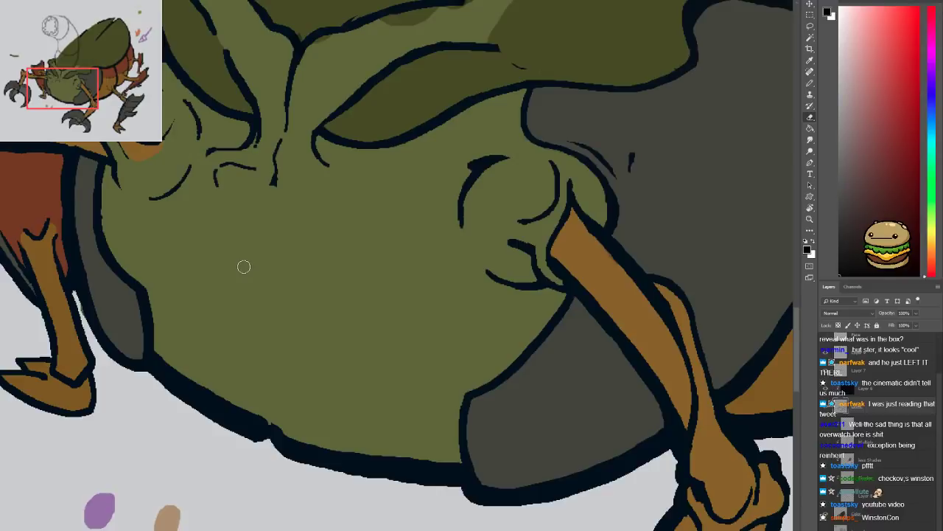
scroll(244, 276, down, 4)
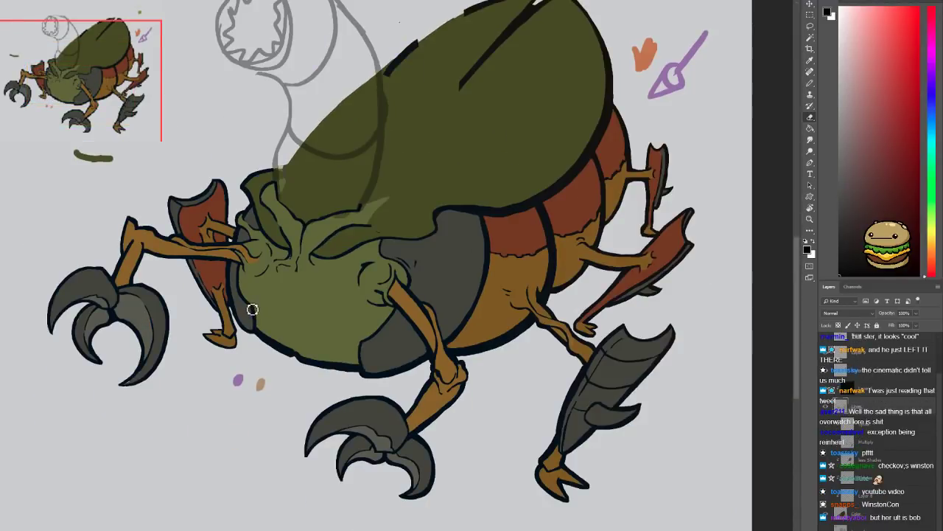
scroll(309, 193, up, 2)
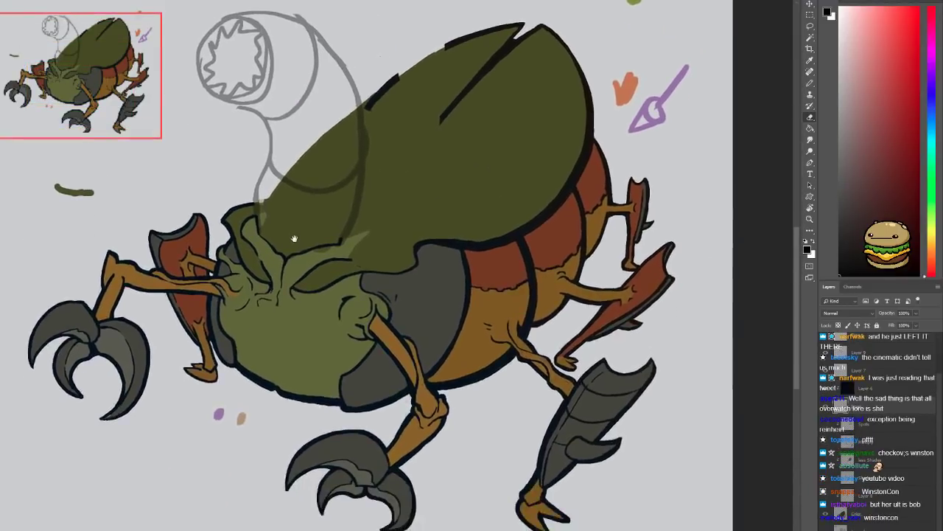
scroll(308, 214, up, 5)
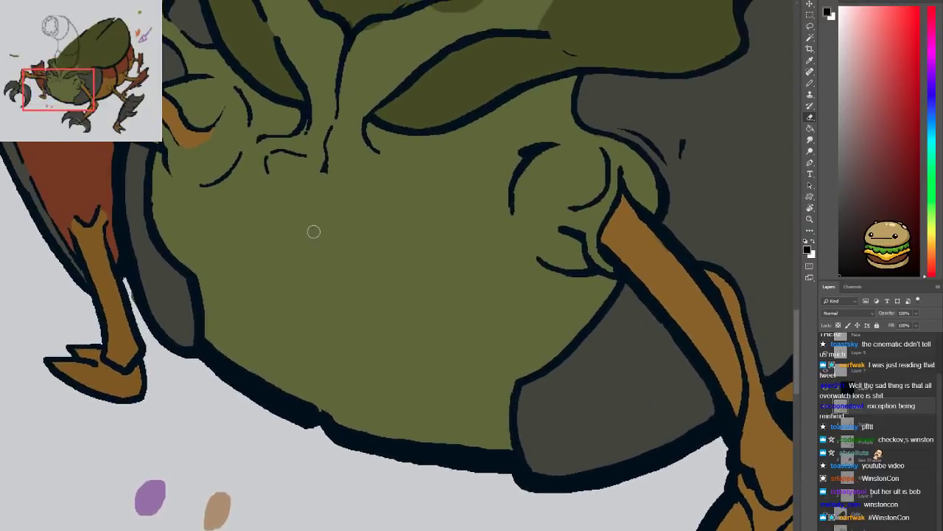
Try three round outlines on the blank green face, two side by side and a larger one centred beneath them
key(b)
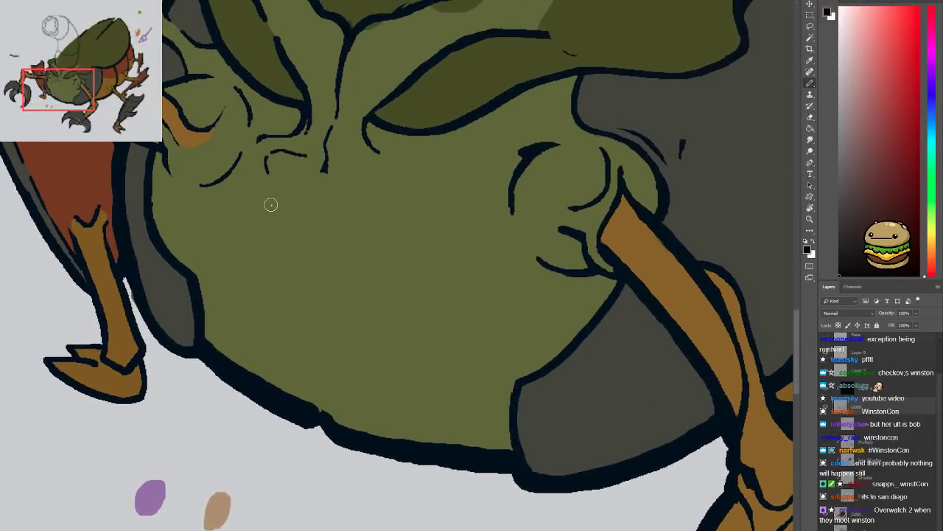
mouse_move(274, 207)
mouse_down()
mouse_move(241, 223)
mouse_move(276, 211)
mouse_up()
scroll(276, 211, down, 2)
drag(369, 223, 364, 234)
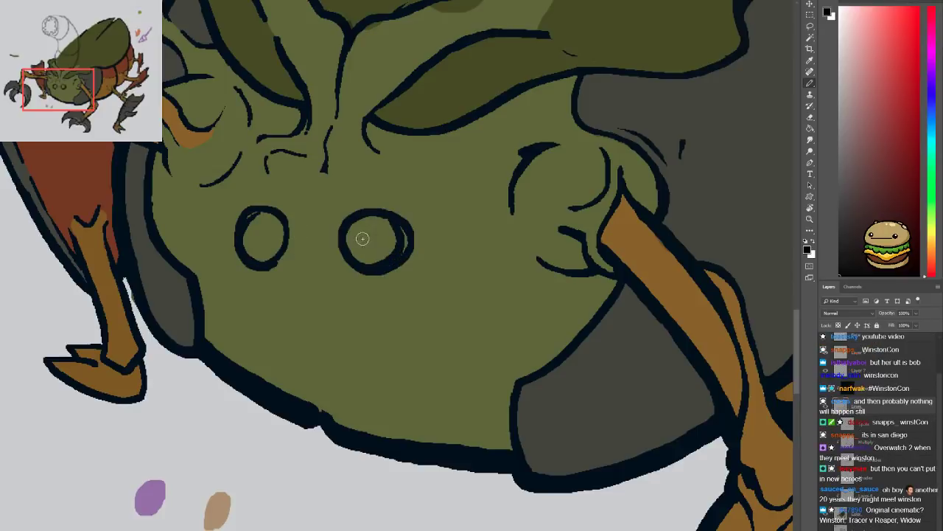
scroll(360, 210, down, 2)
scroll(360, 210, down, 2)
scroll(349, 204, up, 2)
mouse_move(322, 283)
mouse_down()
mouse_move(301, 307)
mouse_move(325, 283)
mouse_up()
scroll(324, 277, down, 2)
scroll(362, 312, up, 2)
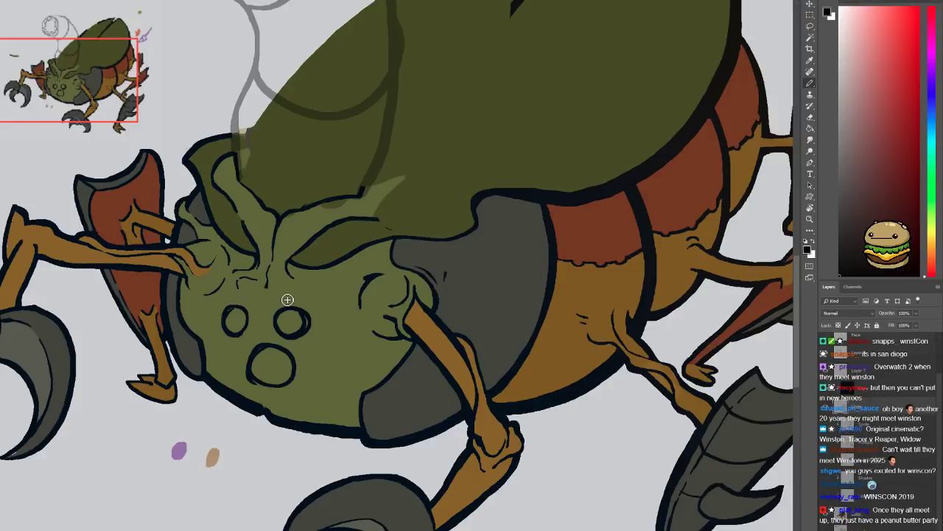
key(ctrl+z)
key(ctrl+z)
key(ctrl+z)
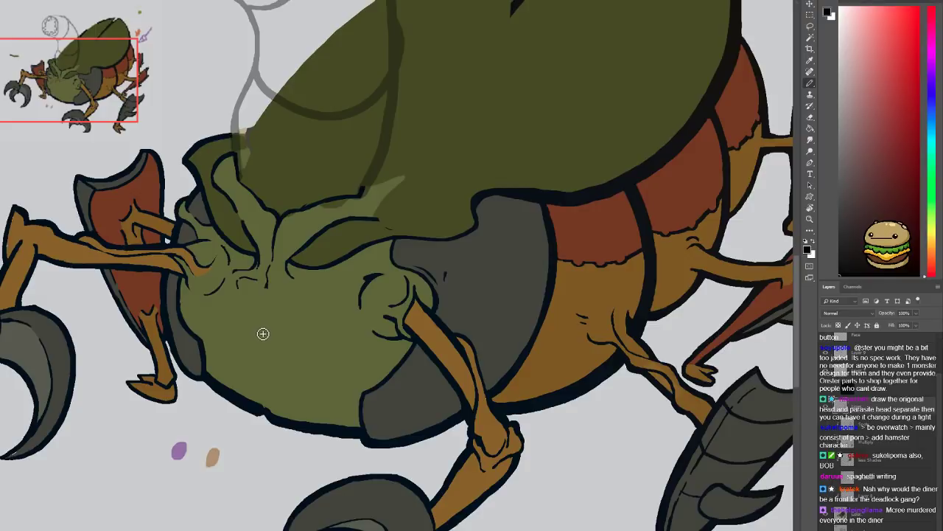
Examine the empty lower face up close and in relation to the whole creature and the neck sketch
drag(261, 357, 314, 307)
drag(226, 328, 357, 258)
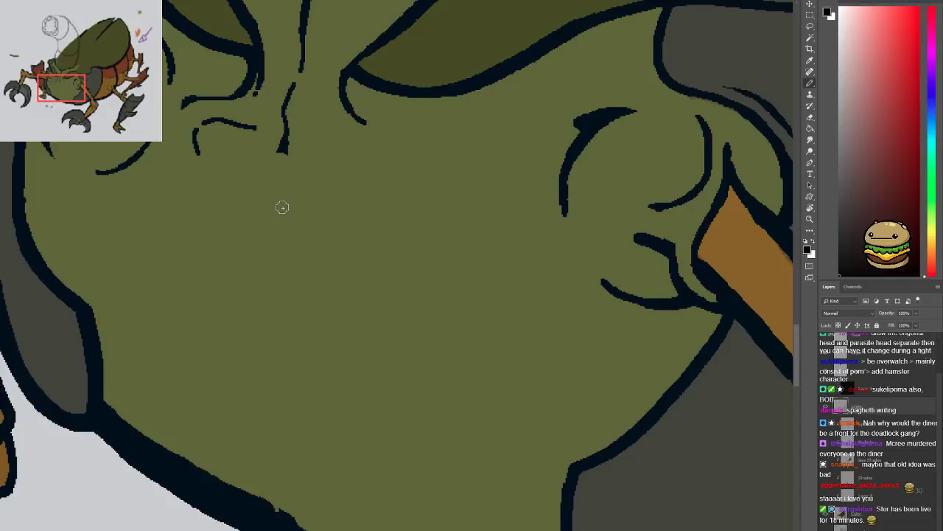
drag(291, 221, 287, 229)
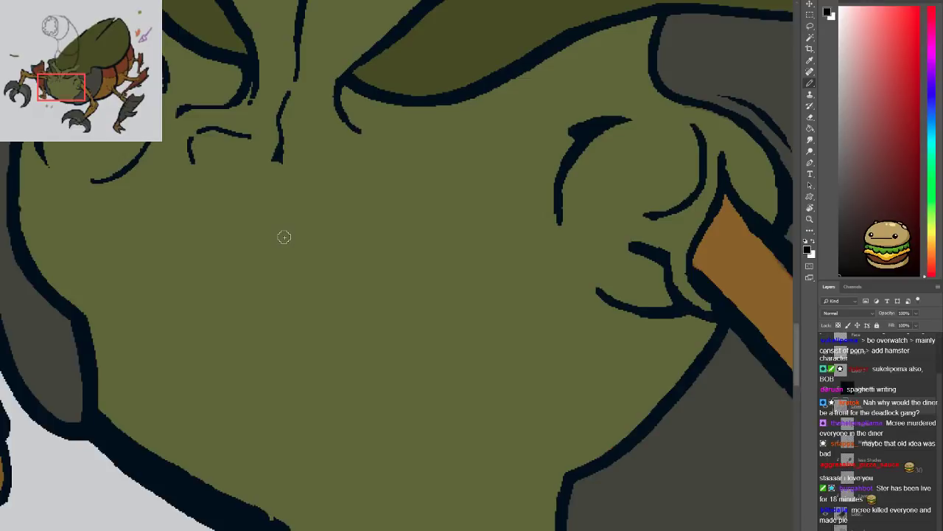
drag(287, 251, 283, 279)
scroll(283, 278, down, 5)
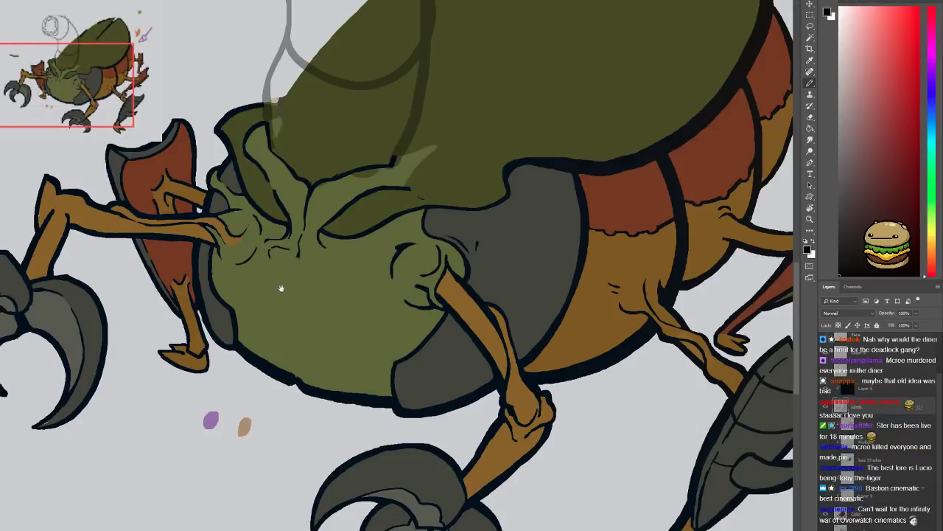
drag(284, 295, 268, 300)
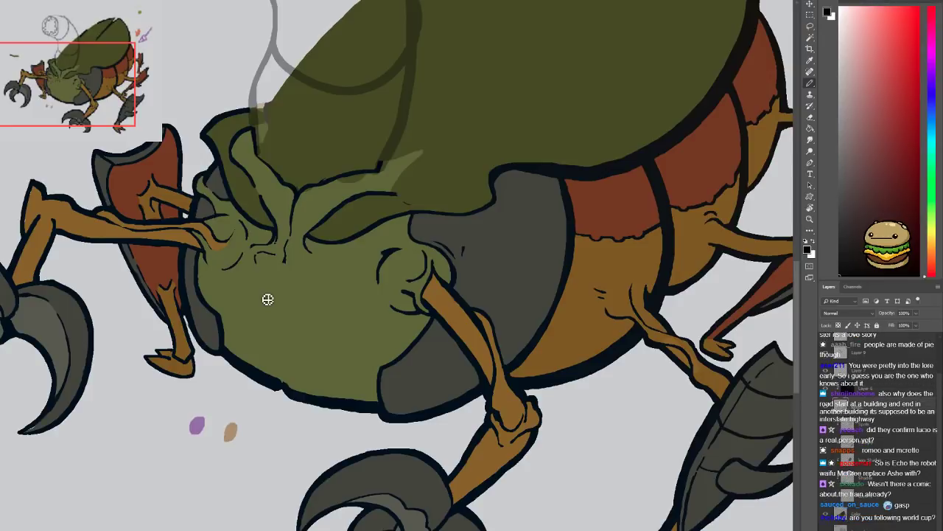
drag(271, 312, 368, 276)
scroll(221, 308, up, 3)
drag(215, 339, 232, 271)
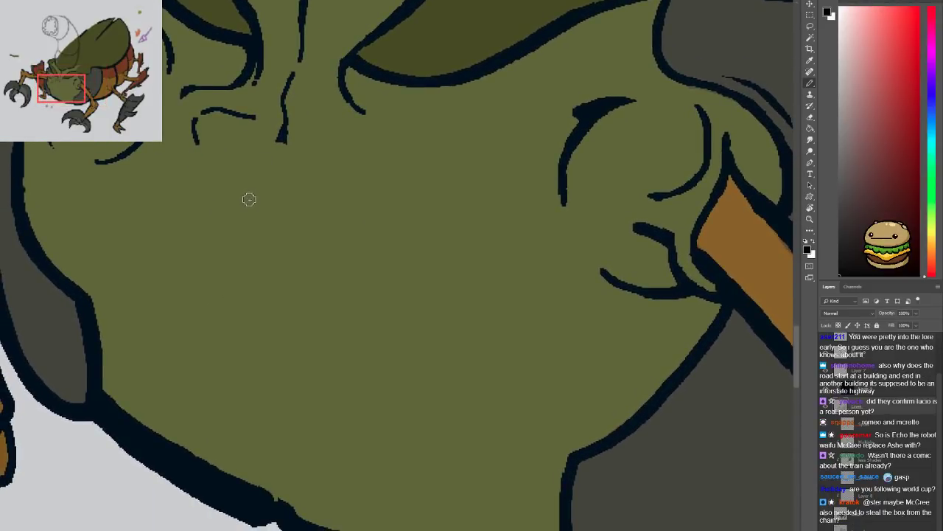
key(ctrl+minus)
key(ctrl+minus)
scroll(252, 199, down, 1)
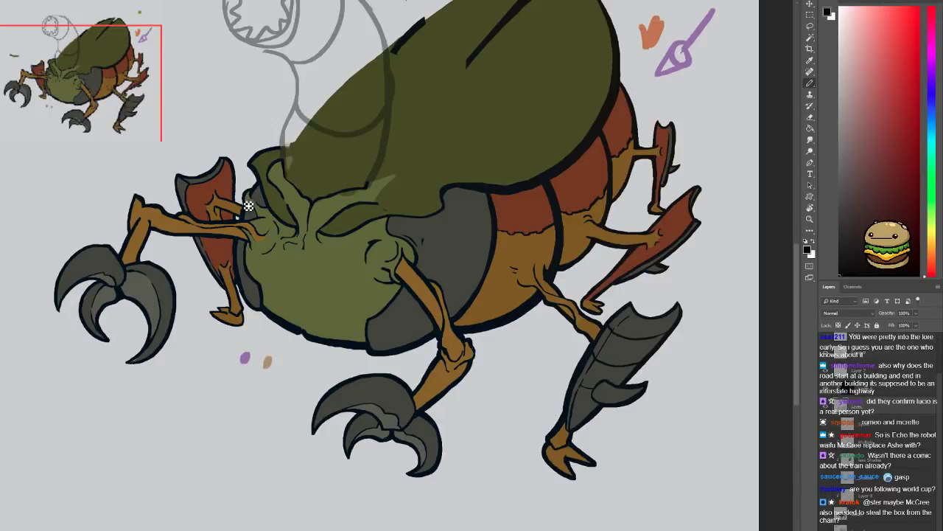
key(ctrl+plus)
drag(249, 205, 231, 383)
key(ctrl+minus)
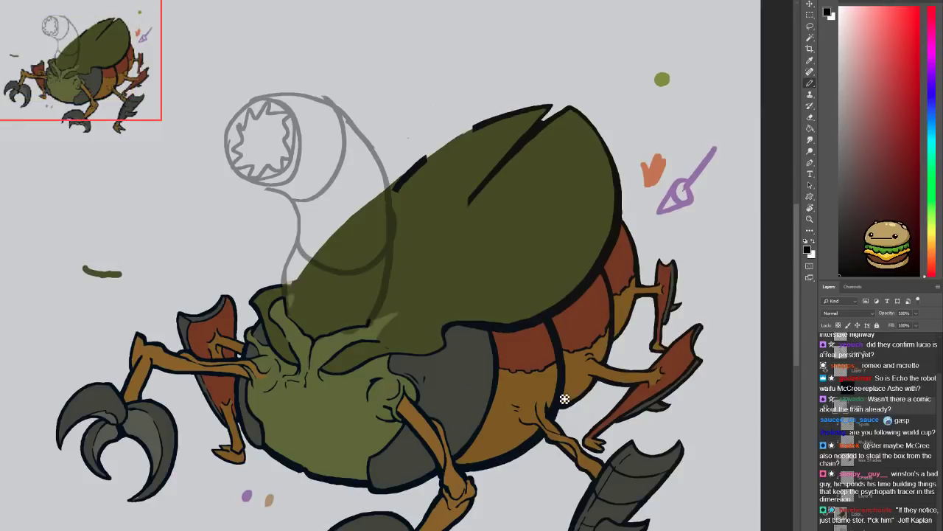
drag(403, 366, 371, 336)
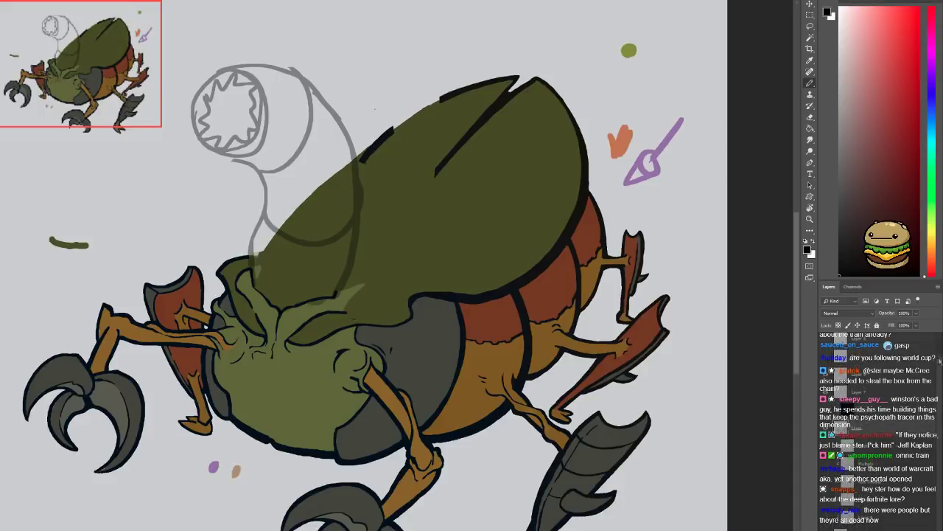
Clear the segmented neck and toothed mouth sketch from its sketch layer above the head
click(824, 381)
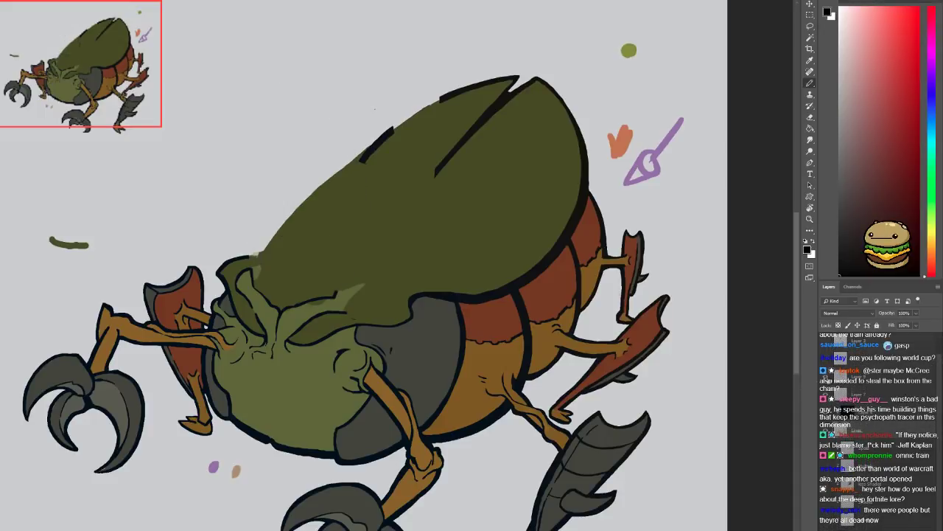
click(824, 376)
click(845, 380)
key(e)
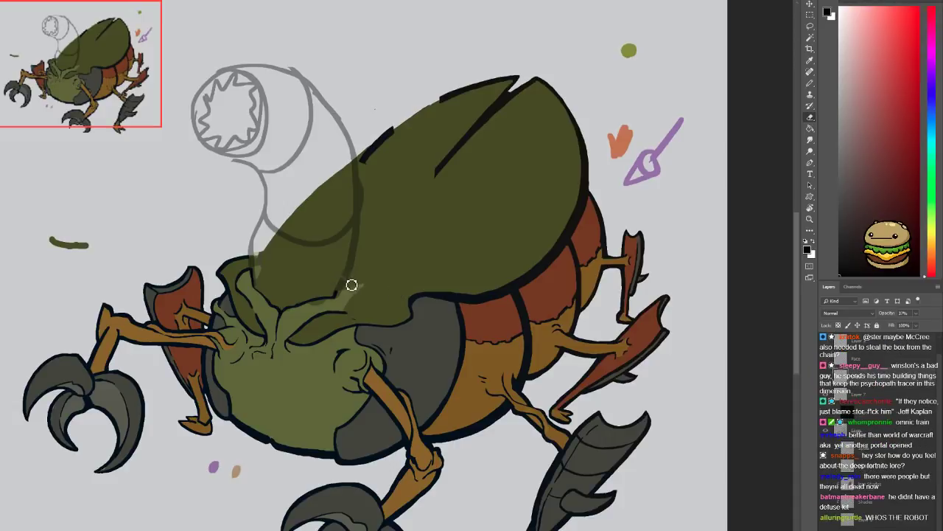
mouse_move(250, 242)
mouse_down()
mouse_move(265, 191)
mouse_move(251, 151)
mouse_move(200, 88)
mouse_move(250, 70)
mouse_move(260, 118)
mouse_move(299, 77)
mouse_move(308, 144)
mouse_move(328, 107)
mouse_up()
mouse_move(271, 222)
mouse_down()
mouse_move(331, 233)
mouse_move(262, 232)
mouse_move(349, 210)
mouse_move(323, 87)
mouse_move(352, 262)
mouse_move(363, 179)
mouse_move(344, 253)
mouse_move(296, 308)
mouse_up()
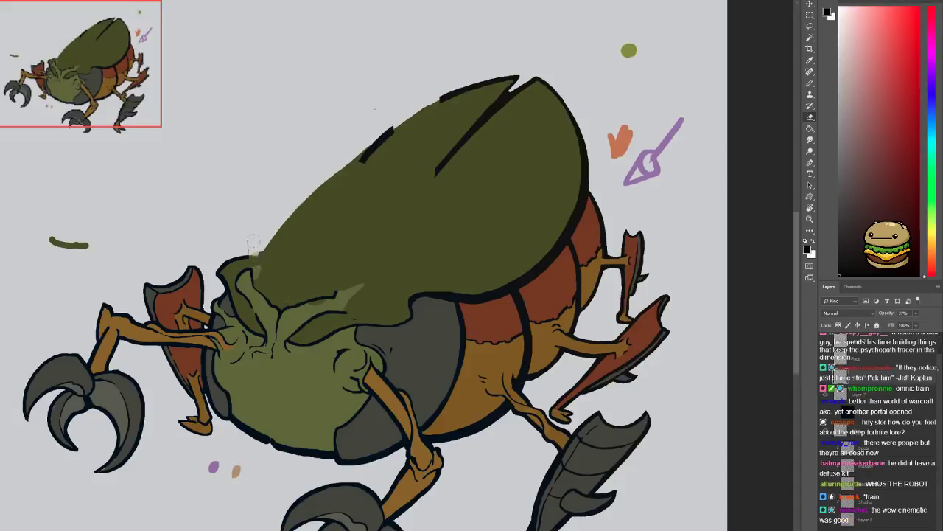
Examine the brow, face and front edge of the shell without the neck sketch
key(ctrl+plus)
drag(255, 248, 317, 222)
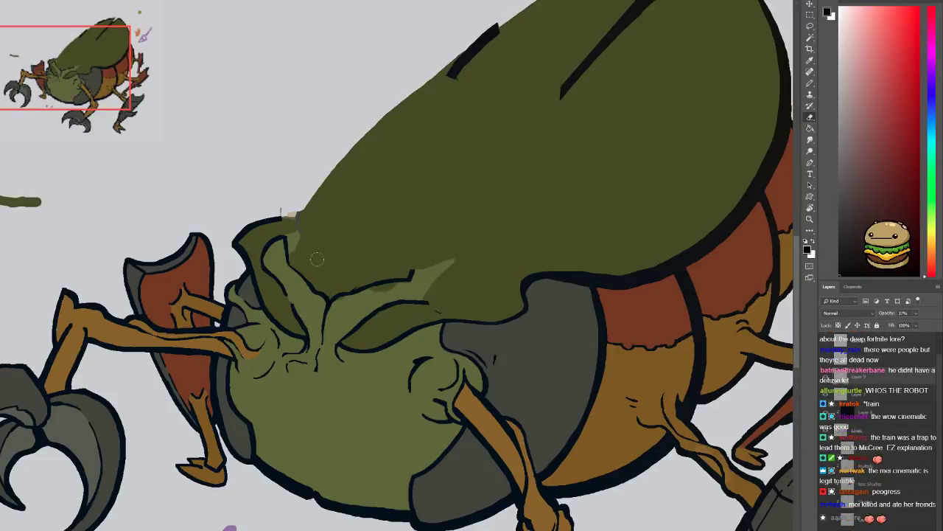
drag(328, 247, 294, 296)
key(b)
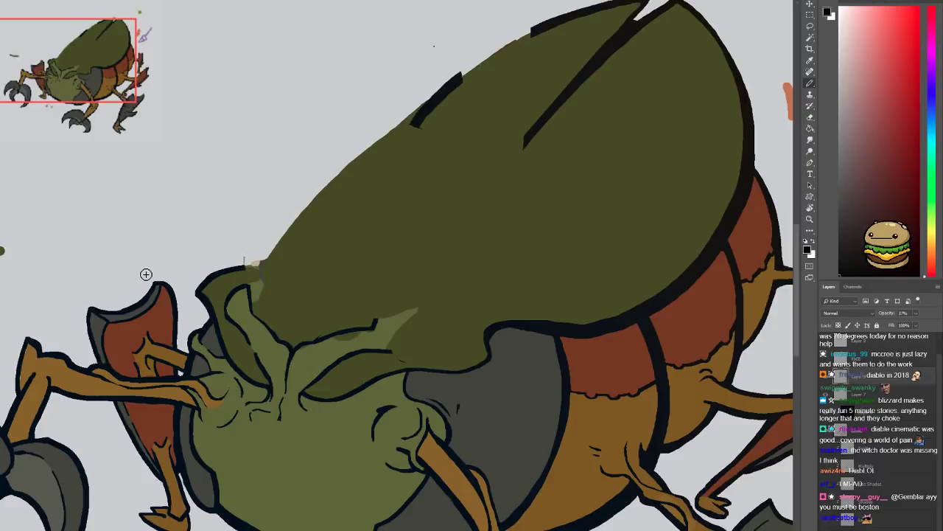
drag(334, 297, 278, 278)
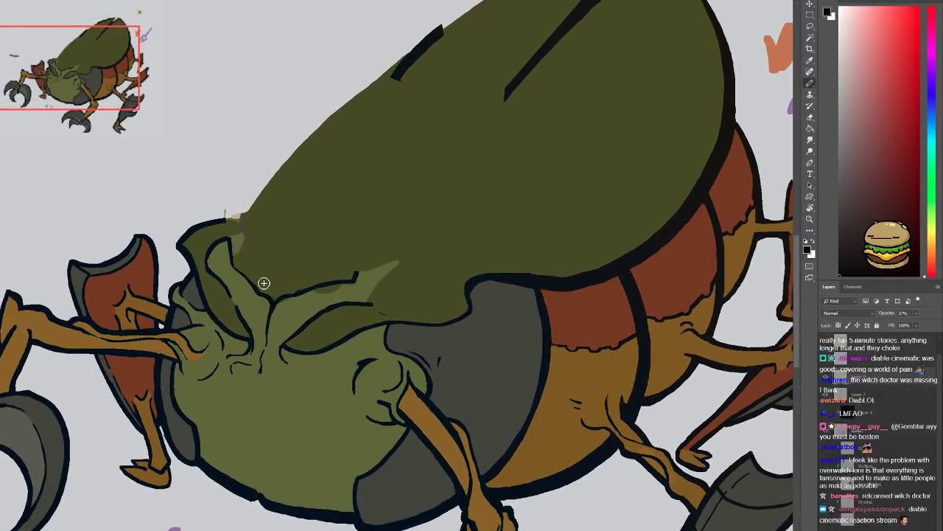
mouse_move(238, 255)
mouse_down()
mouse_move(227, 280)
mouse_move(254, 301)
mouse_up()
drag(244, 337, 246, 272)
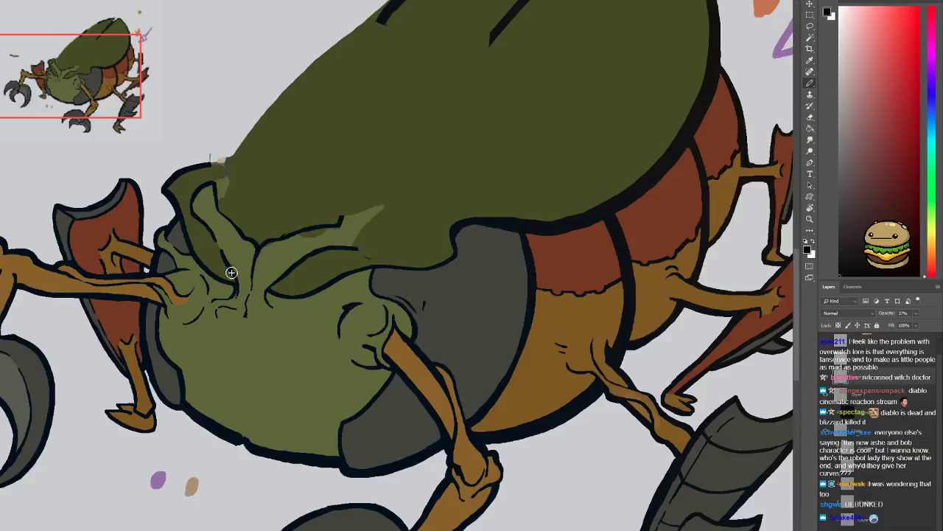
mouse_move(243, 307)
mouse_down()
mouse_move(226, 277)
mouse_move(232, 294)
mouse_up()
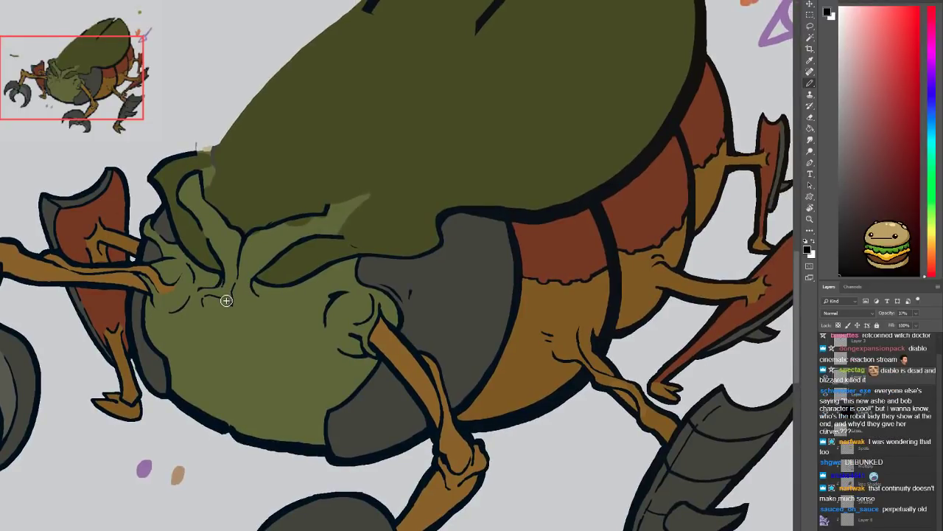
drag(226, 267, 265, 375)
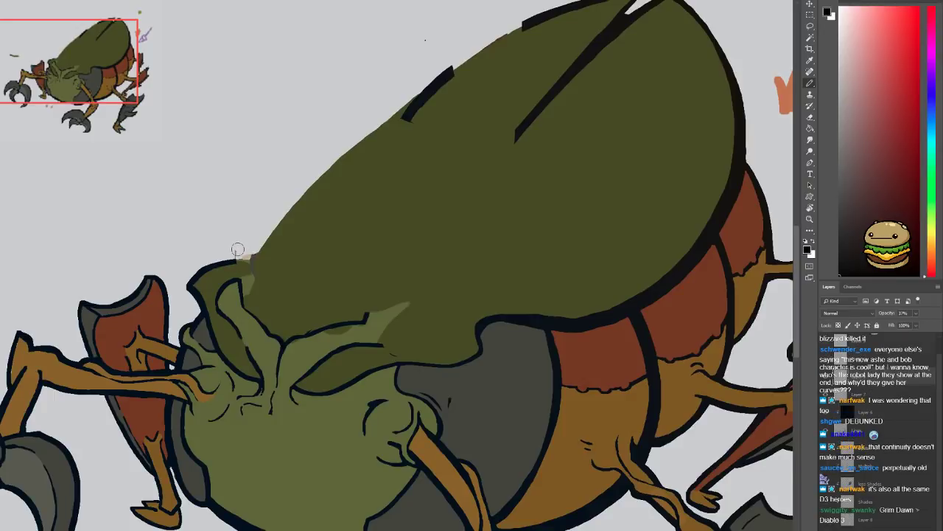
Try one large round eye arching over the brow, with a dark pupil inside it
mouse_move(237, 277)
mouse_down()
mouse_move(244, 223)
mouse_move(266, 194)
mouse_move(323, 181)
mouse_move(370, 202)
mouse_move(385, 253)
mouse_move(356, 316)
mouse_up()
mouse_move(284, 234)
mouse_down()
mouse_move(273, 244)
mouse_move(305, 261)
mouse_move(289, 251)
mouse_up()
key(ctrl+z)
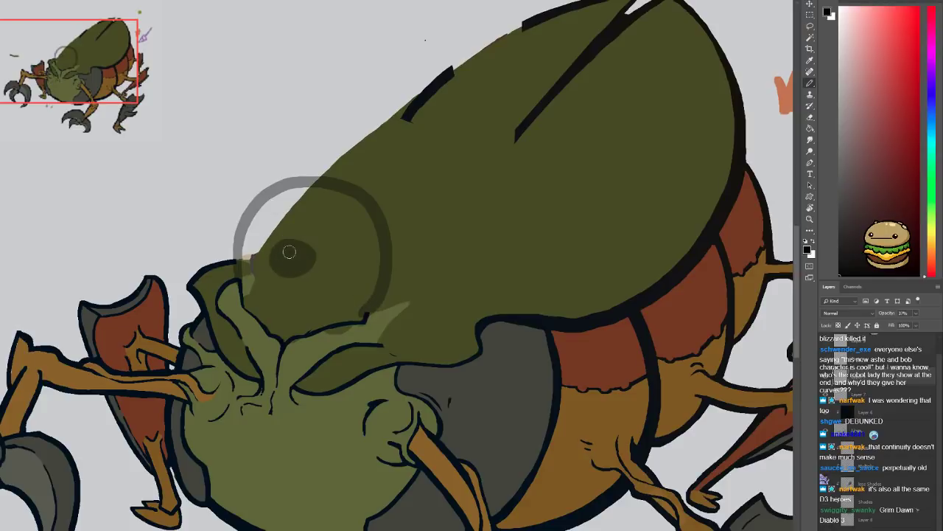
drag(335, 318, 196, 277)
key(ctrl+minus)
mouse_move(261, 328)
mouse_down()
mouse_move(343, 350)
mouse_move(261, 291)
mouse_move(346, 370)
mouse_up()
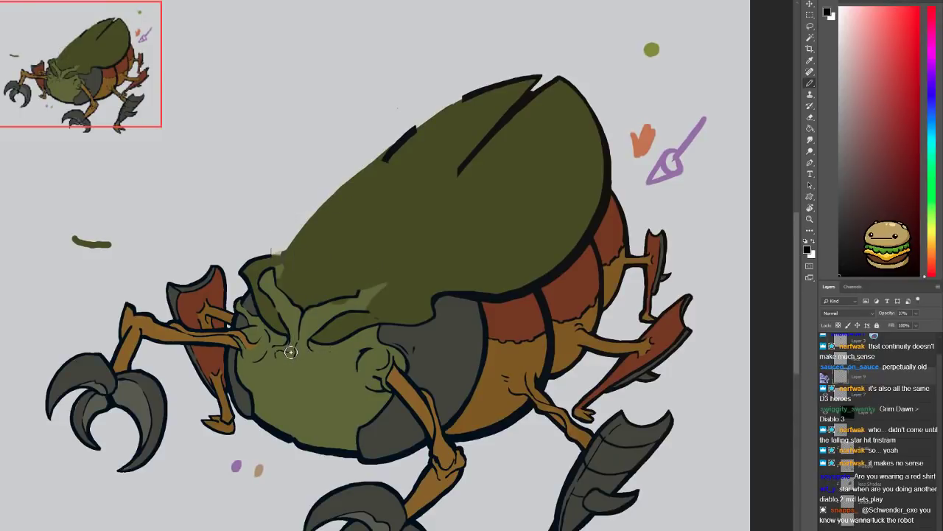
Sketch a large curved horn rising from the brow and sweeping forward to a point, with a ridge line along its length
scroll(278, 320, up, 3)
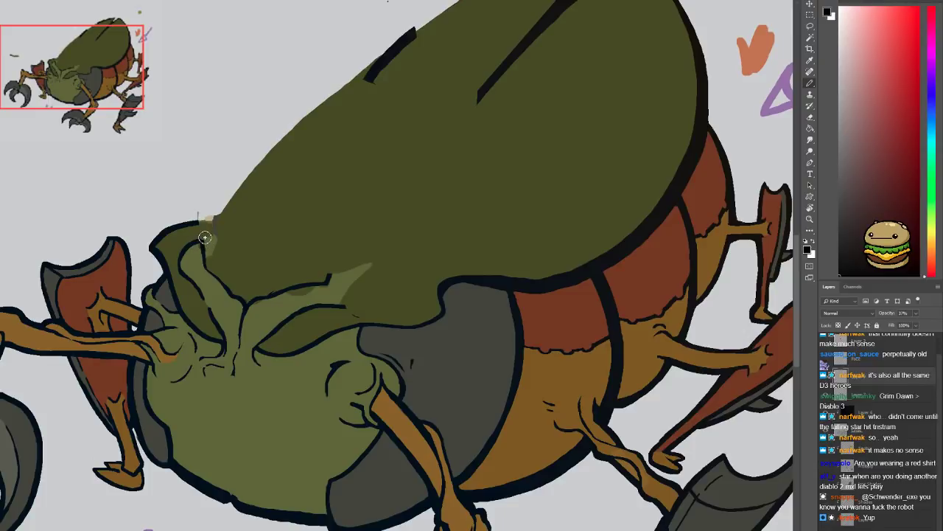
mouse_move(195, 225)
mouse_down()
mouse_move(52, 196)
mouse_move(101, 173)
mouse_move(270, 210)
mouse_move(319, 280)
mouse_up()
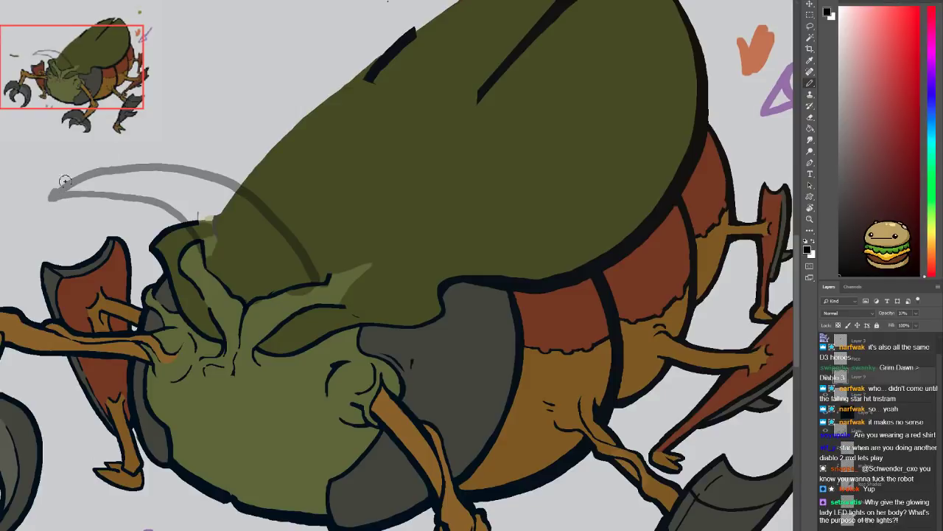
mouse_move(63, 182)
mouse_down()
mouse_move(245, 144)
mouse_move(346, 232)
mouse_up()
key(ctrl+z)
mouse_move(58, 193)
mouse_down()
mouse_move(104, 157)
mouse_move(216, 136)
mouse_move(300, 166)
mouse_move(387, 250)
mouse_move(298, 286)
mouse_up()
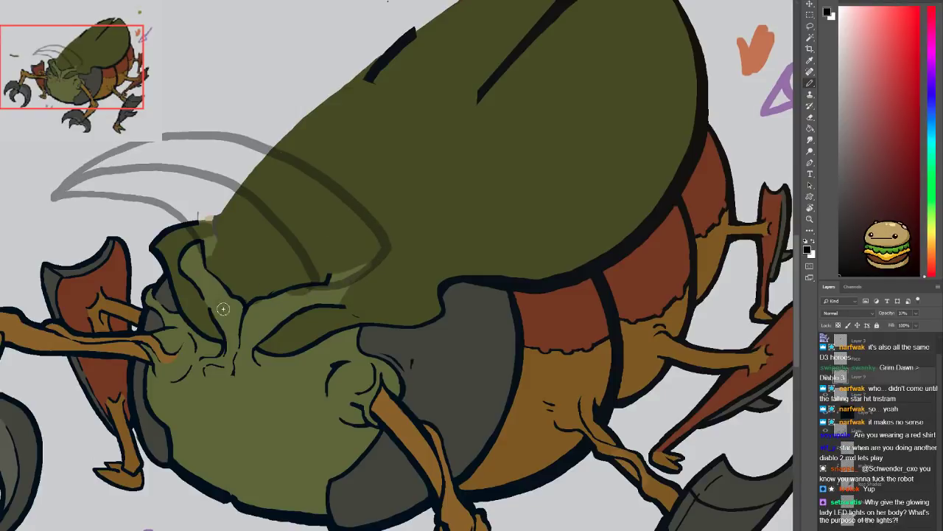
scroll(228, 375, down, 3)
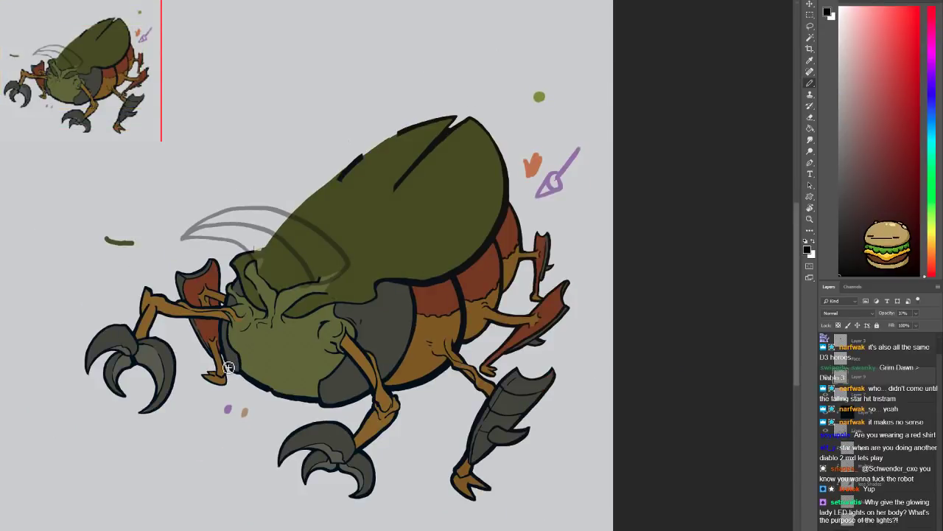
scroll(230, 367, up, 1)
scroll(234, 358, up, 2)
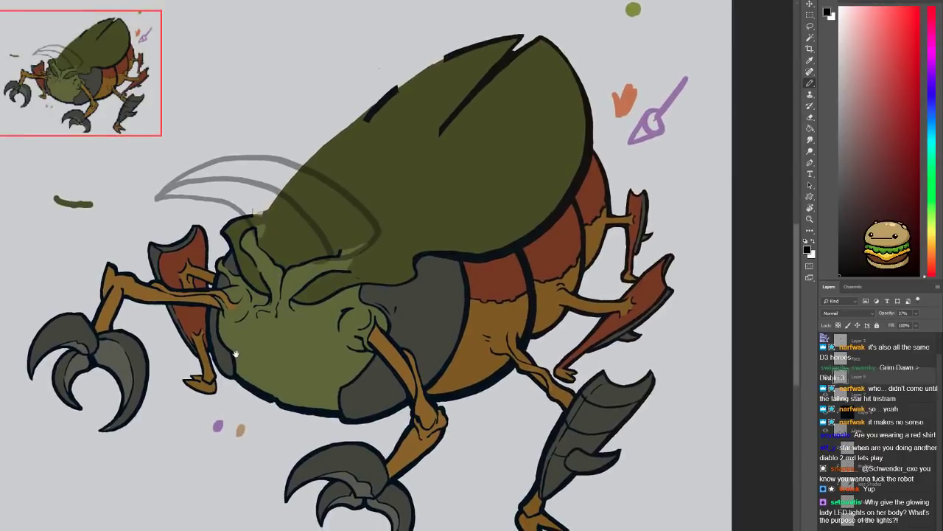
scroll(246, 342, up, 1)
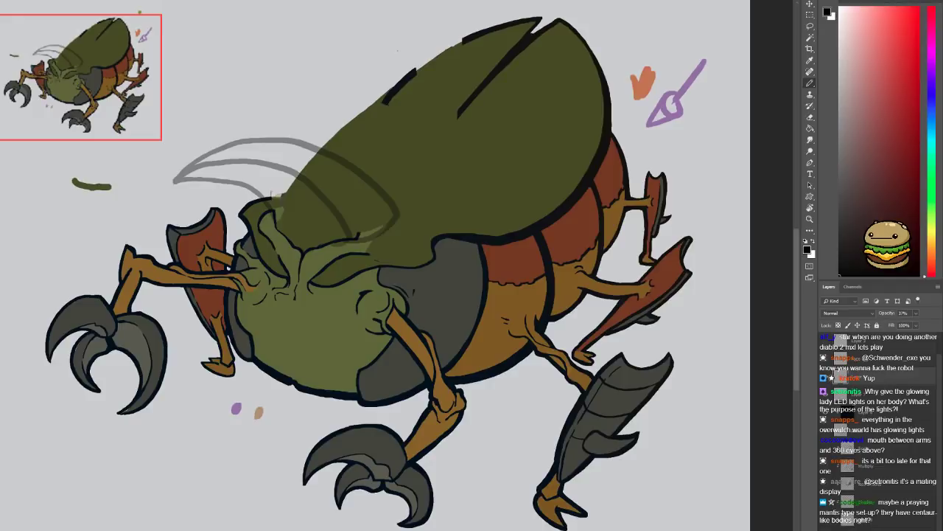
Sketch a three-sided angular base for a second horn on the lower face, open toward the chin outline
key(ctrl+plus)
scroll(314, 362, down, 1)
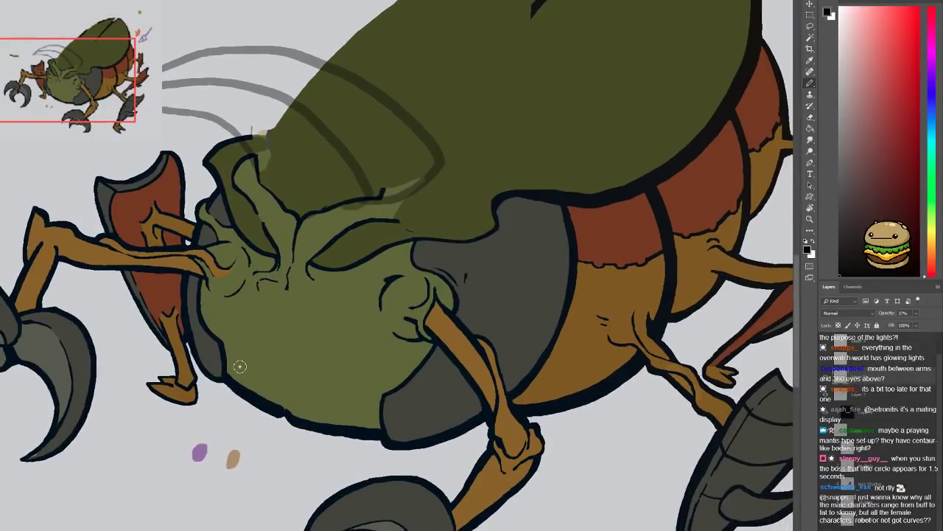
drag(245, 332, 238, 379)
mouse_move(246, 339)
mouse_down()
mouse_move(329, 364)
mouse_move(323, 409)
mouse_up()
key(ctrl+z)
drag(337, 360, 328, 410)
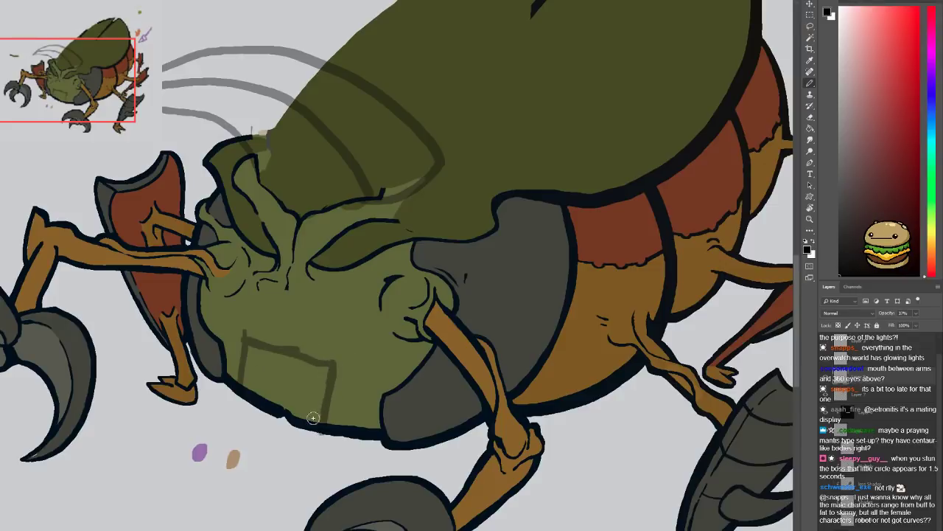
Sketch a slender horn curving down and forward from the lower-face base to a point, with upper, middle and lower lines
mouse_move(236, 348)
mouse_down()
mouse_move(201, 424)
mouse_move(93, 490)
mouse_move(195, 499)
mouse_move(259, 474)
mouse_move(316, 428)
mouse_up()
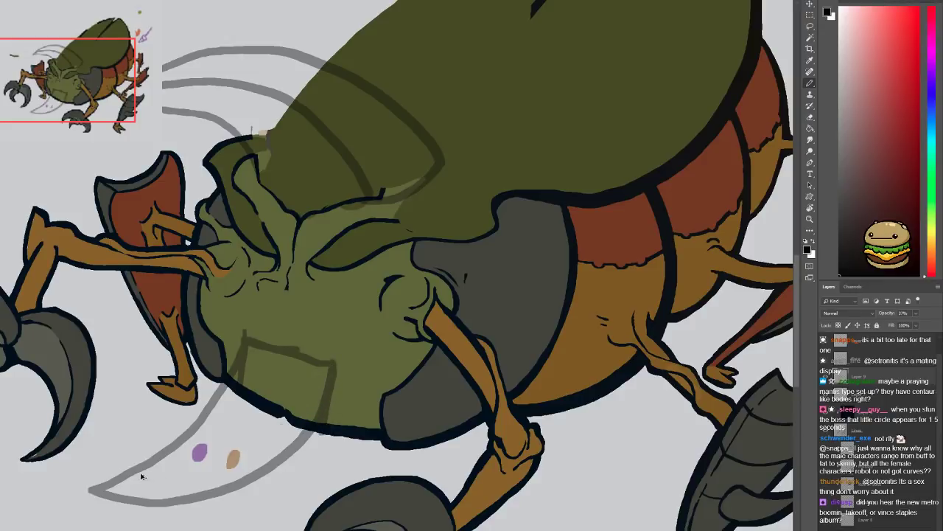
key(ctrl+z)
mouse_move(230, 385)
mouse_down()
mouse_move(84, 456)
mouse_move(146, 473)
mouse_move(243, 429)
mouse_up()
key(ctrl+z)
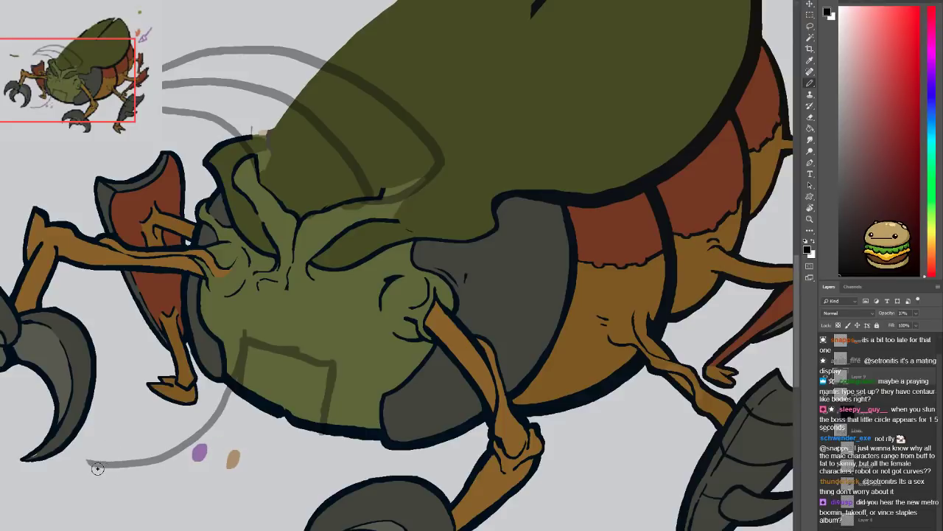
mouse_move(96, 464)
mouse_down()
mouse_move(170, 482)
mouse_move(243, 458)
mouse_move(296, 394)
mouse_up()
key(ctrl+z)
mouse_move(98, 464)
mouse_down()
mouse_move(147, 477)
mouse_move(261, 452)
mouse_move(317, 406)
mouse_move(318, 383)
mouse_up()
key(ctrl+z)
mouse_move(95, 464)
mouse_down()
mouse_move(171, 470)
mouse_move(216, 457)
mouse_move(279, 419)
mouse_move(325, 364)
mouse_up()
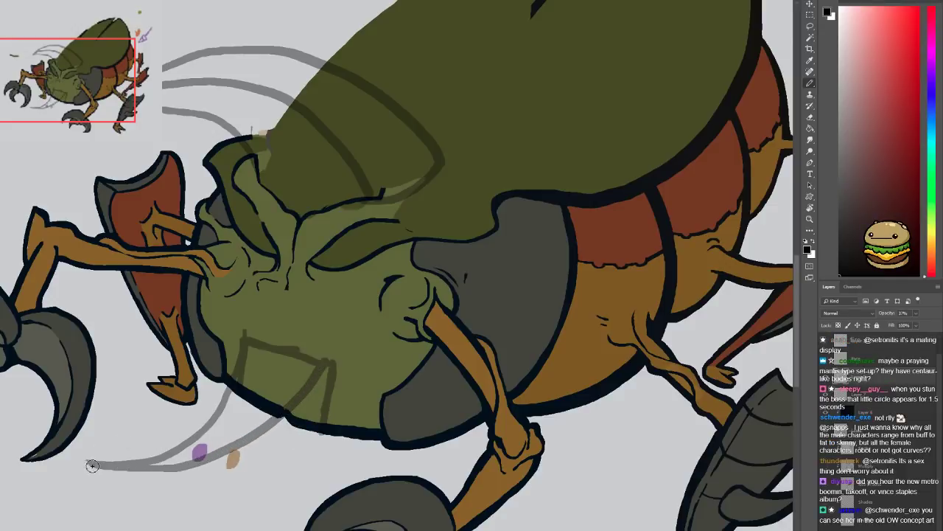
mouse_move(92, 465)
mouse_down()
mouse_move(180, 487)
mouse_move(244, 475)
mouse_move(316, 431)
mouse_move(133, 476)
mouse_move(188, 480)
mouse_move(250, 466)
mouse_move(316, 427)
mouse_up()
key(ctrl+z)
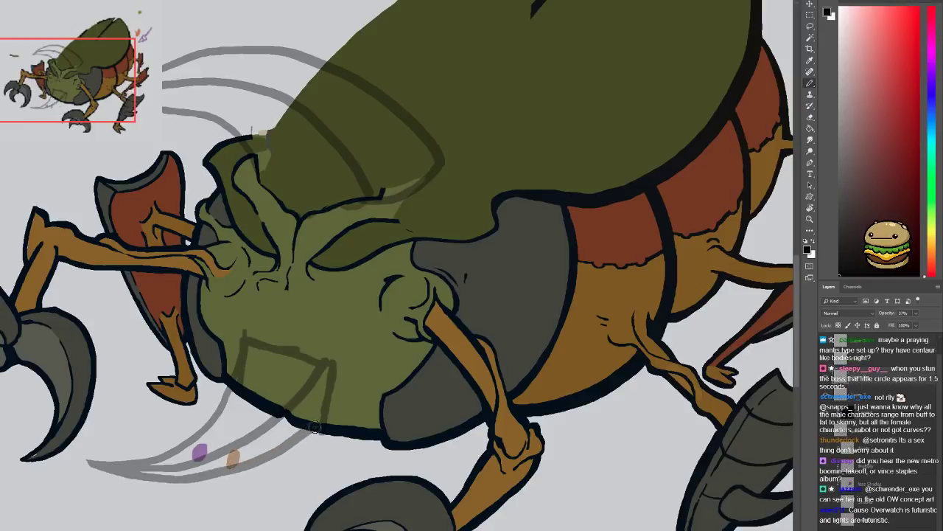
Erase the large curved horn sketch above the brow, including its upper, middle and lower lines
key(ctrl+minus)
key(ctrl+minus)
key(ctrl+minus)
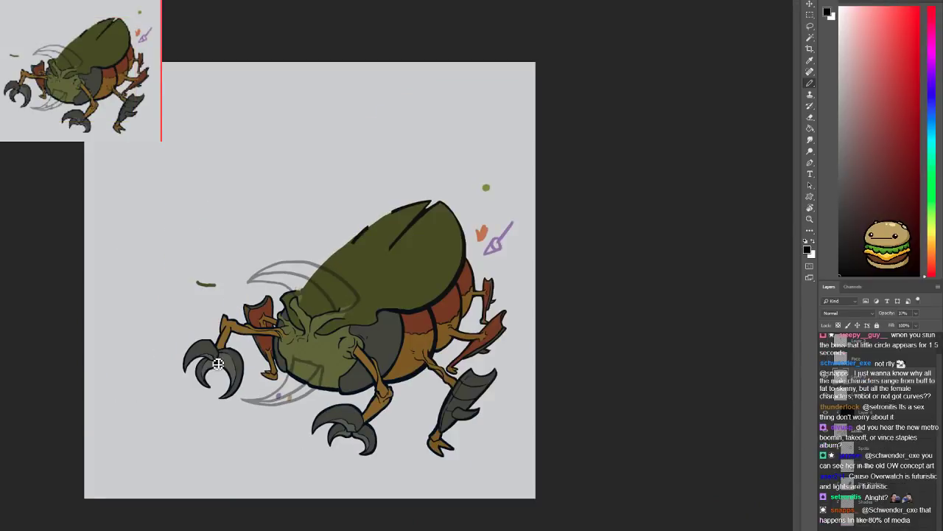
scroll(254, 289, up, 4)
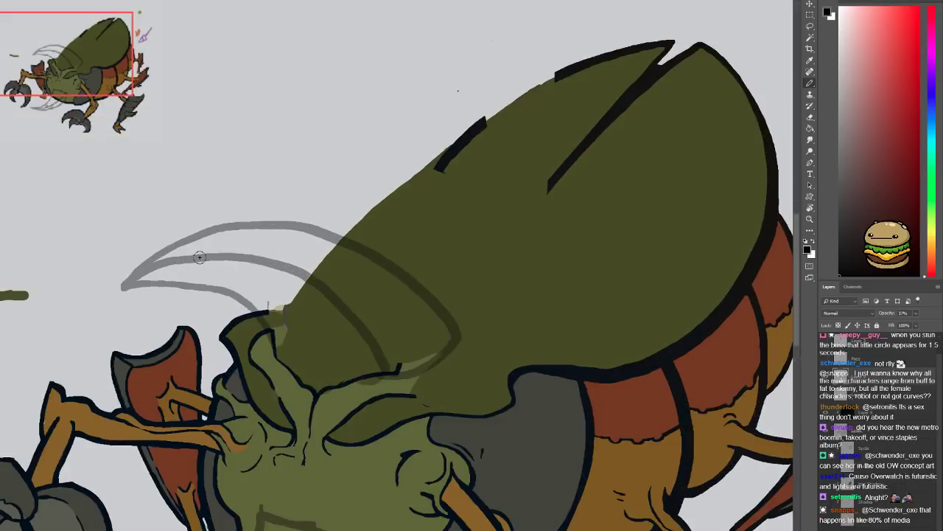
key(e)
mouse_move(174, 291)
mouse_down()
mouse_move(126, 280)
mouse_move(88, 287)
mouse_move(153, 260)
mouse_move(149, 278)
mouse_move(264, 323)
mouse_up()
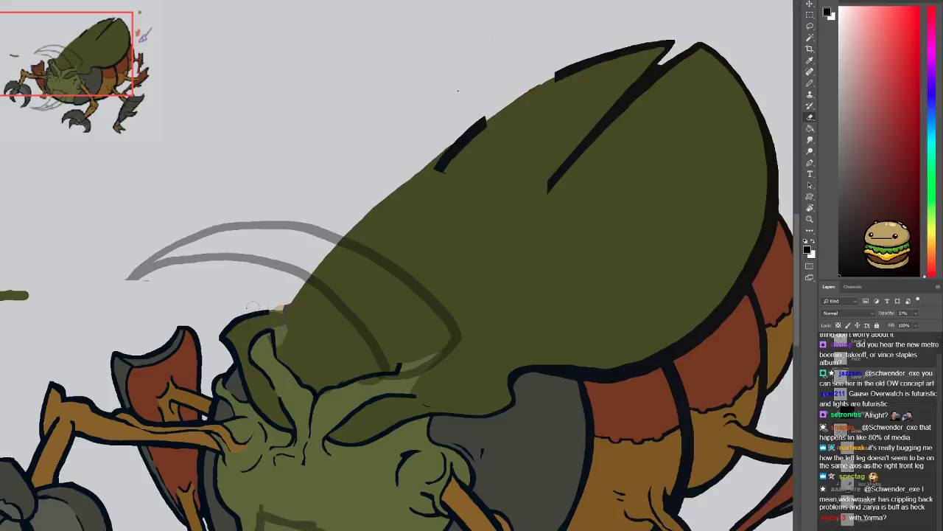
mouse_move(148, 262)
mouse_down()
mouse_move(237, 256)
mouse_move(391, 375)
mouse_up()
mouse_move(185, 241)
mouse_down()
mouse_move(431, 303)
mouse_move(416, 369)
mouse_move(404, 376)
mouse_up()
drag(391, 261, 186, 236)
drag(271, 308, 269, 304)
scroll(268, 303, down, 3)
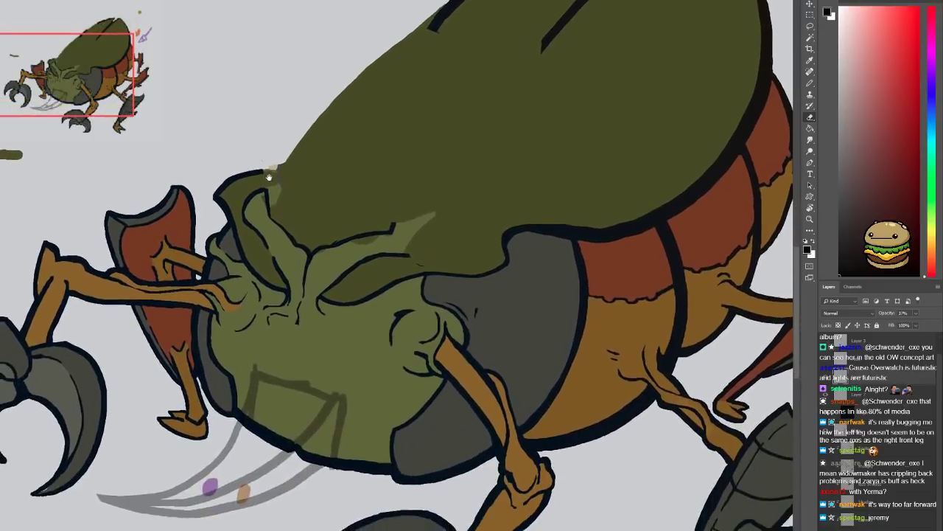
Sketch a four-sided horn base above the brow and mark its centre with two crossing diagonals
key(b)
drag(269, 254, 360, 284)
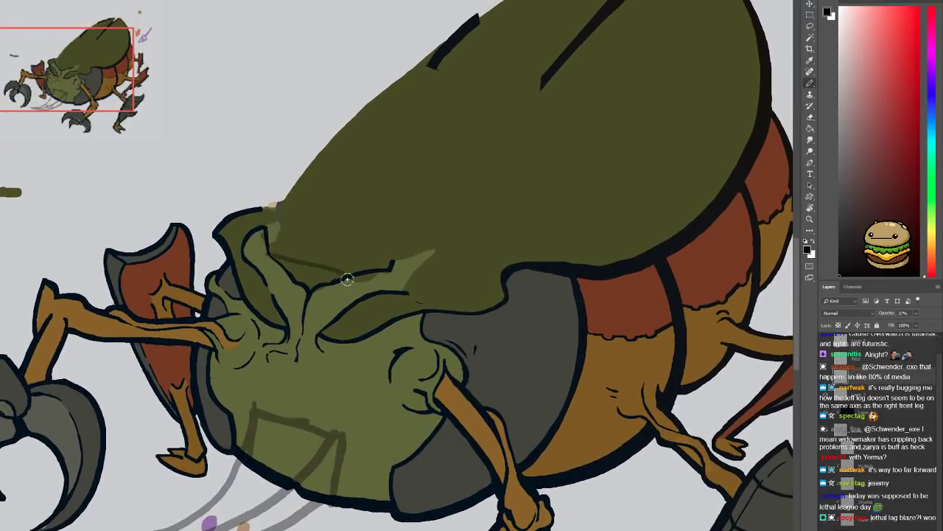
drag(324, 201, 266, 253)
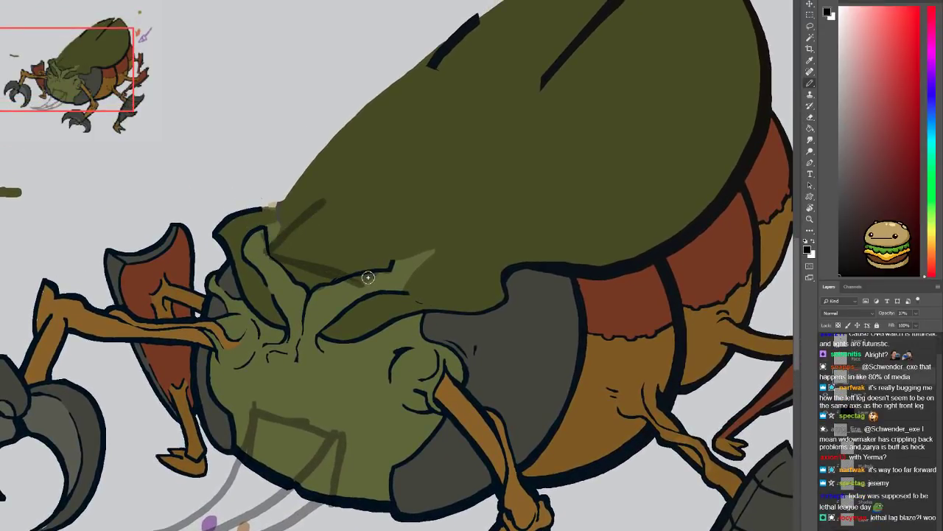
drag(361, 281, 422, 221)
drag(323, 203, 421, 219)
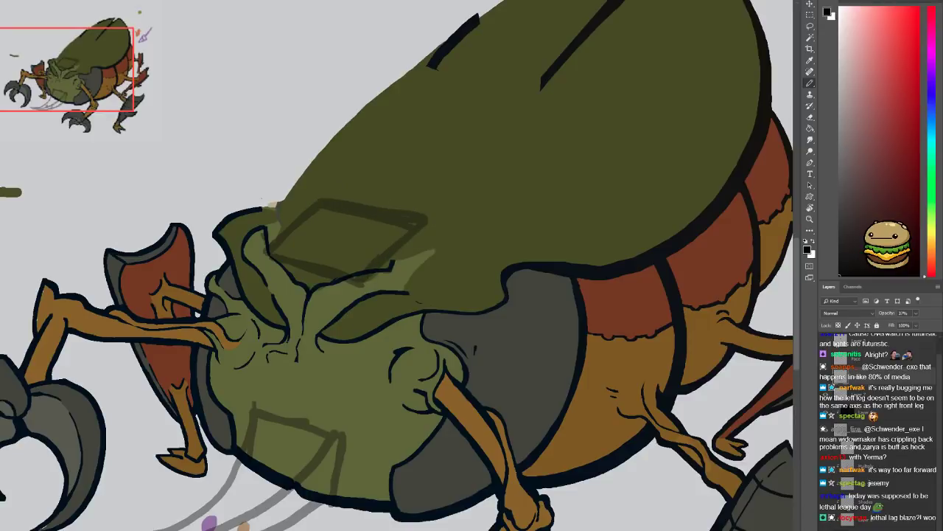
drag(327, 207, 346, 268)
drag(274, 252, 425, 221)
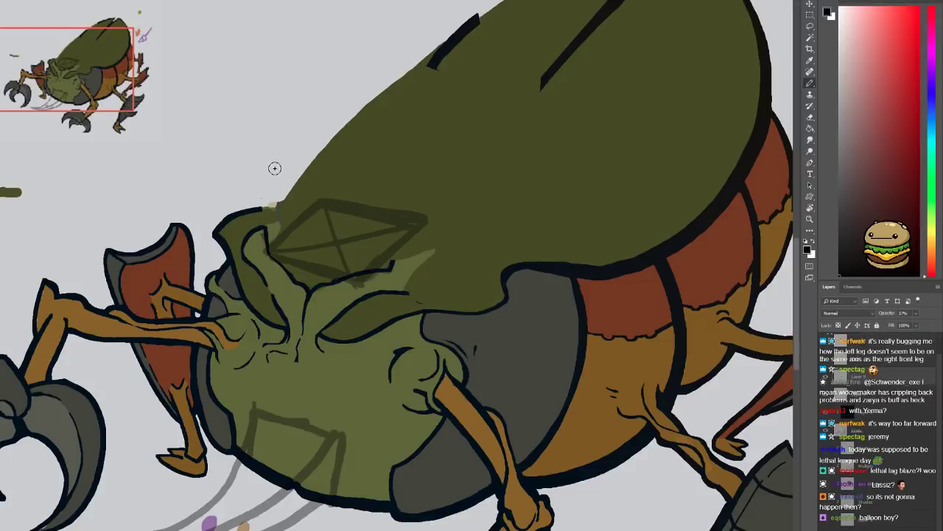
Sketch the upper edge and an inner line of a horn sweeping forward from the four-sided base to a point
mouse_move(290, 197)
mouse_down()
mouse_move(318, 216)
mouse_move(292, 195)
mouse_move(111, 205)
mouse_up()
key(ctrl+z)
mouse_move(337, 204)
mouse_down()
mouse_move(131, 177)
mouse_move(285, 177)
mouse_move(406, 232)
mouse_up()
key(ctrl+z)
mouse_move(138, 179)
mouse_down()
mouse_move(255, 153)
mouse_move(413, 227)
mouse_up()
key(ctrl+z)
drag(151, 171, 467, 252)
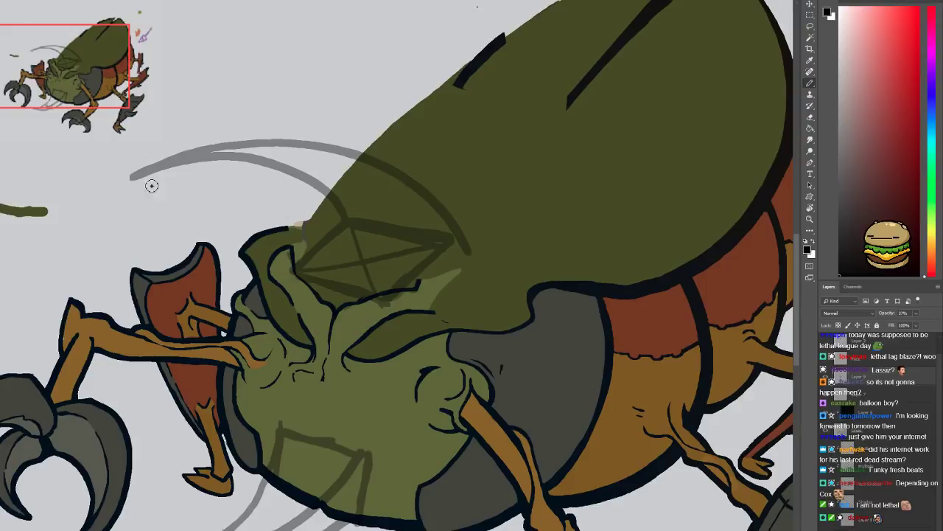
Add a ridge line running into the horn base's centre and a lower edge curving from the tip to the brow
mouse_move(162, 170)
mouse_down()
mouse_move(191, 172)
mouse_move(287, 274)
mouse_up()
key(ctrl+z)
mouse_move(168, 160)
mouse_down()
mouse_move(308, 158)
mouse_move(380, 215)
mouse_move(391, 287)
mouse_up()
key(ctrl+z)
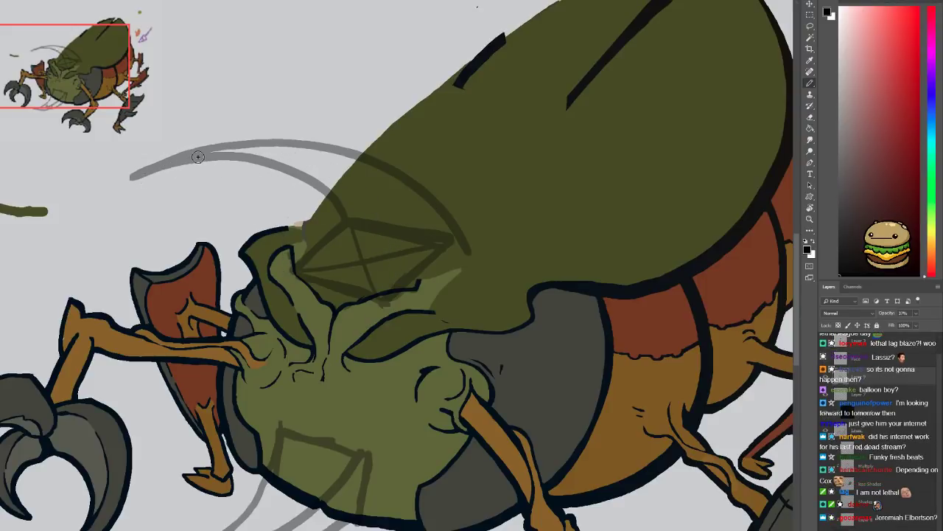
mouse_move(202, 154)
mouse_down()
mouse_move(280, 157)
mouse_move(325, 180)
mouse_move(361, 215)
mouse_move(382, 267)
mouse_move(384, 291)
mouse_up()
key(ctrl+z)
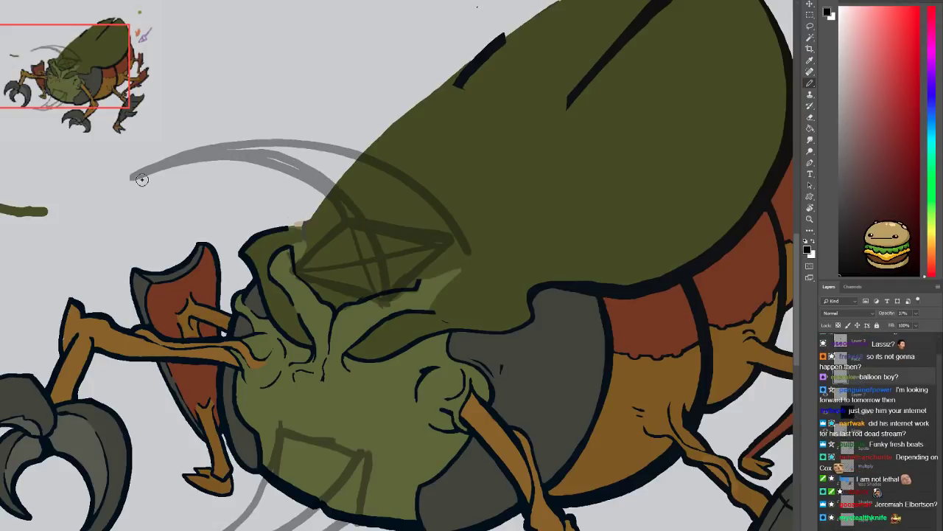
drag(143, 173, 238, 183)
key(ctrl+z)
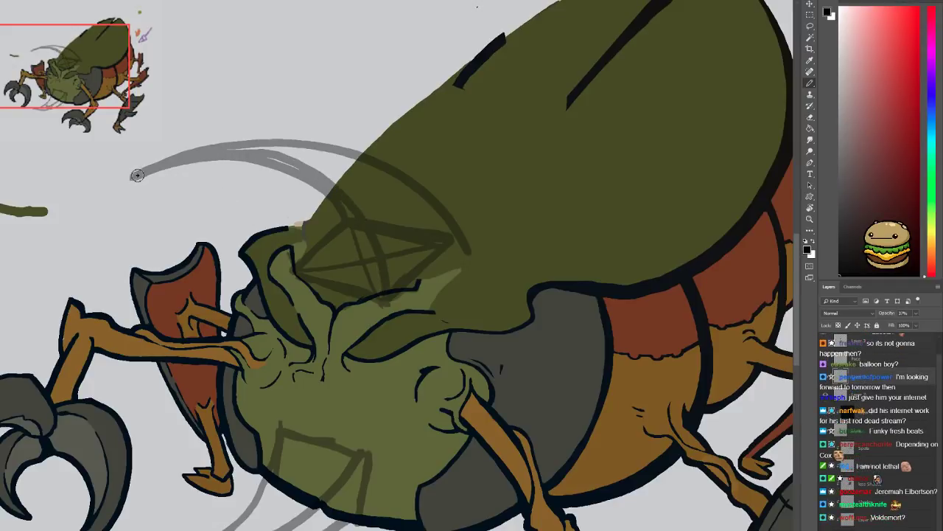
mouse_move(137, 177)
mouse_down()
mouse_move(244, 183)
mouse_move(283, 210)
mouse_move(296, 234)
mouse_move(295, 272)
mouse_up()
key(ctrl+minus)
key(ctrl+minus)
key(ctrl+minus)
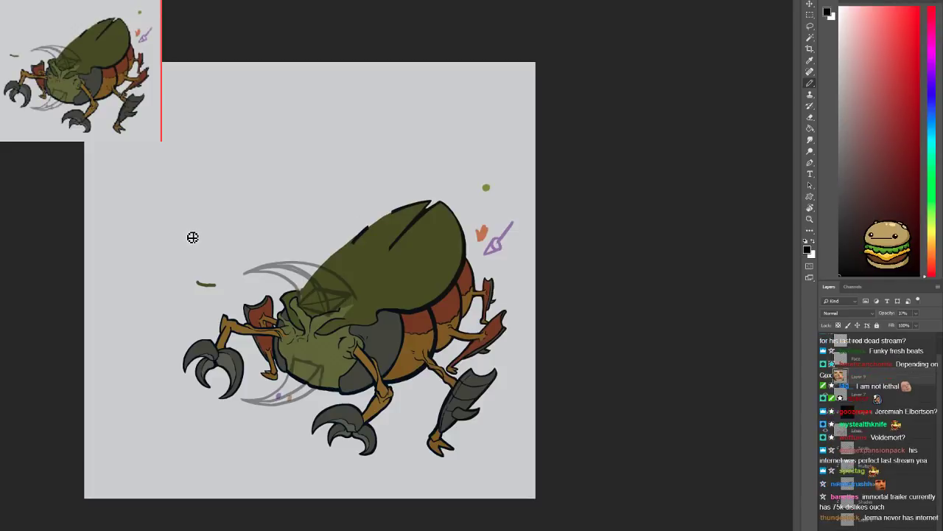
Try a shaded snout shape running from between the brows down to the lower-face horn base
key(ctrl+plus)
key(ctrl+plus)
key(ctrl+plus)
key(ctrl+plus)
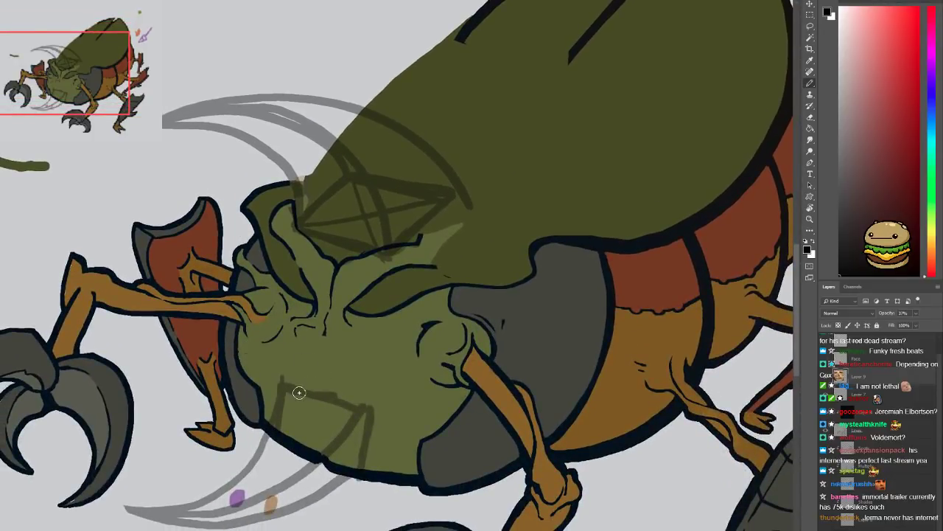
mouse_move(290, 387)
mouse_down()
mouse_move(308, 361)
mouse_move(330, 287)
mouse_move(339, 414)
mouse_up()
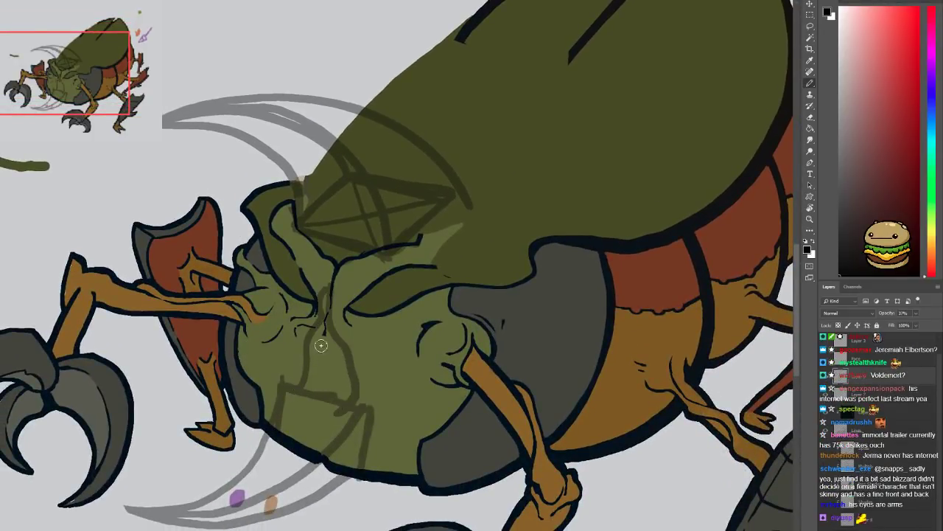
drag(318, 325, 300, 392)
mouse_move(331, 340)
mouse_down()
mouse_move(344, 358)
mouse_move(337, 396)
mouse_move(325, 354)
mouse_move(331, 337)
mouse_move(327, 369)
mouse_move(335, 368)
mouse_move(312, 385)
mouse_move(326, 390)
mouse_move(331, 372)
mouse_move(301, 349)
mouse_up()
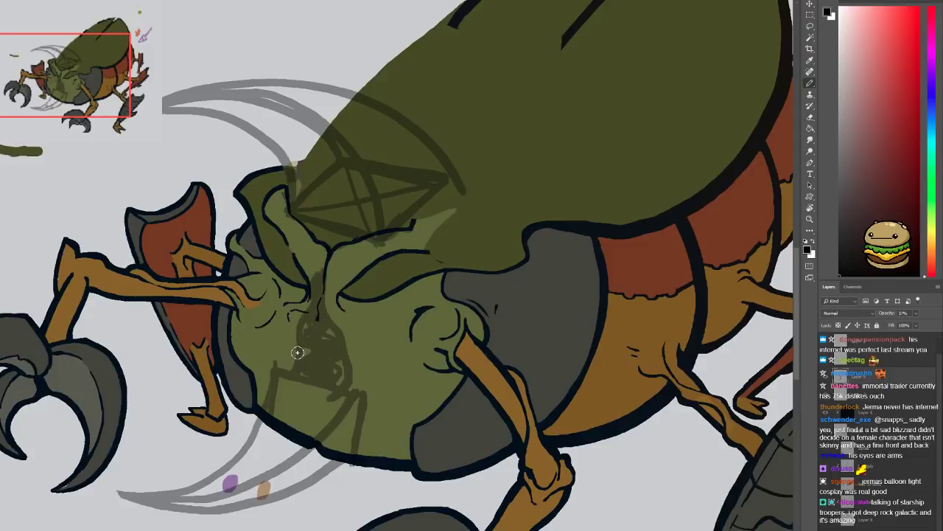
key(ctrl+z)
key(ctrl+z)
key(ctrl+z)
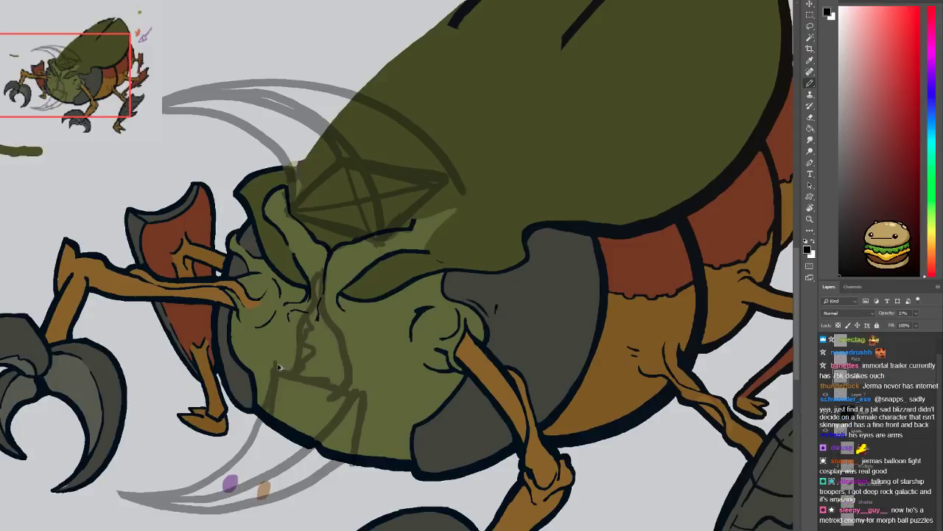
key(ctrl+z)
key(ctrl+z)
Erase both horn sketches, with the four-sided base above the brow and the angular base on the lower face
mouse_move(276, 361)
mouse_down()
mouse_move(289, 347)
mouse_move(298, 357)
mouse_up()
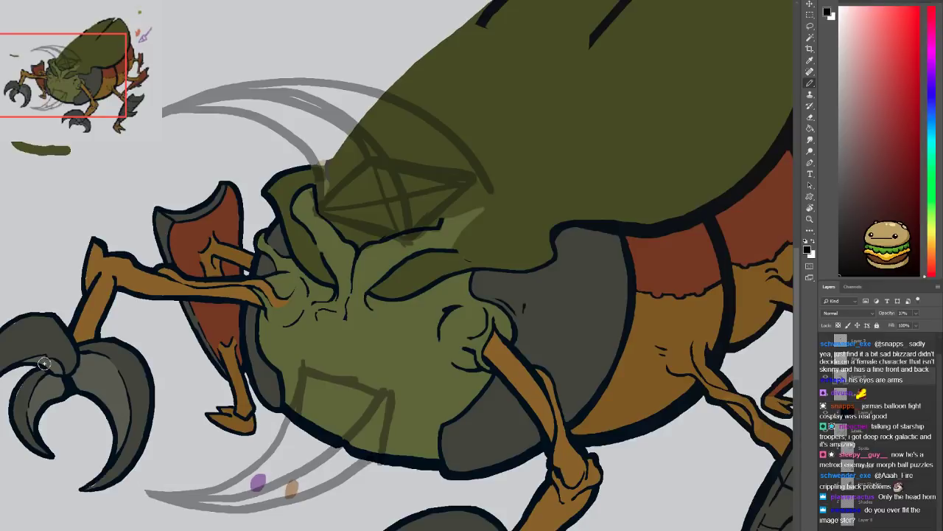
mouse_move(171, 322)
mouse_down()
mouse_move(134, 314)
mouse_move(186, 358)
mouse_up()
key(ctrl+minus)
key(e)
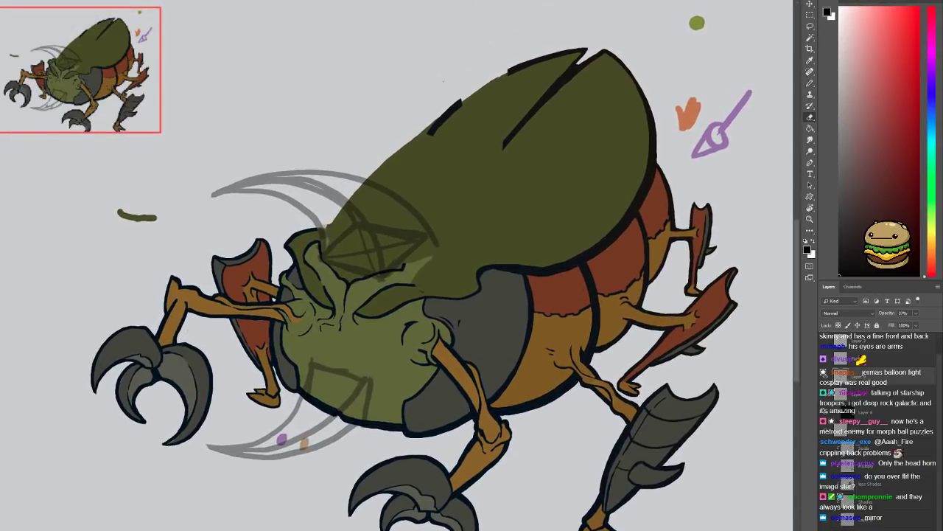
drag(221, 193, 335, 240)
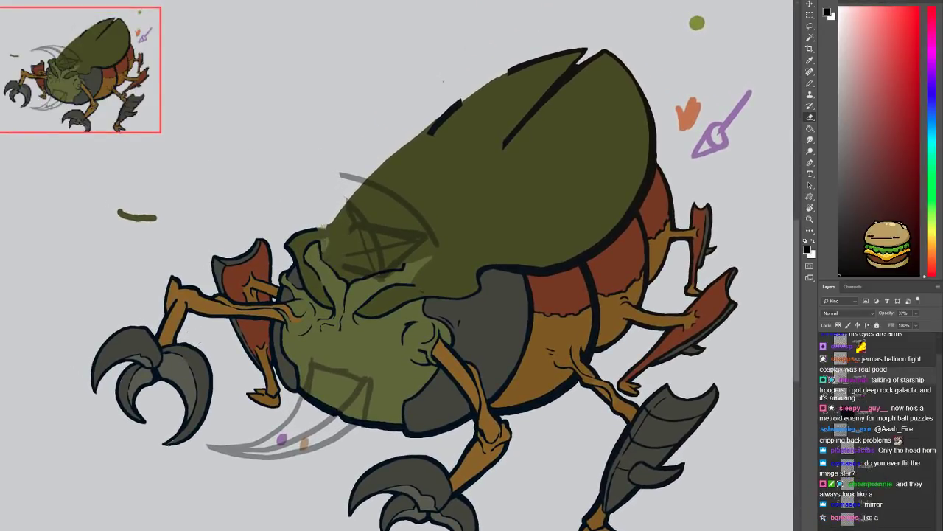
drag(324, 368, 243, 449)
drag(383, 269, 376, 202)
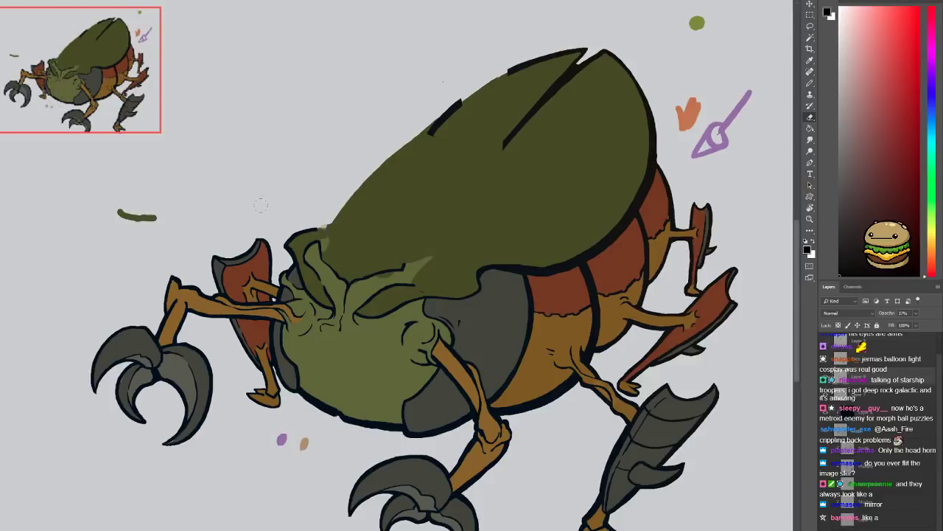
Sketch two thick curved stalks rising from above the brow, each ending in a round bulb with an open centre
key(b)
key(ctrl+plus)
key(ctrl+plus)
drag(414, 234, 347, 314)
key(ctrl+minus)
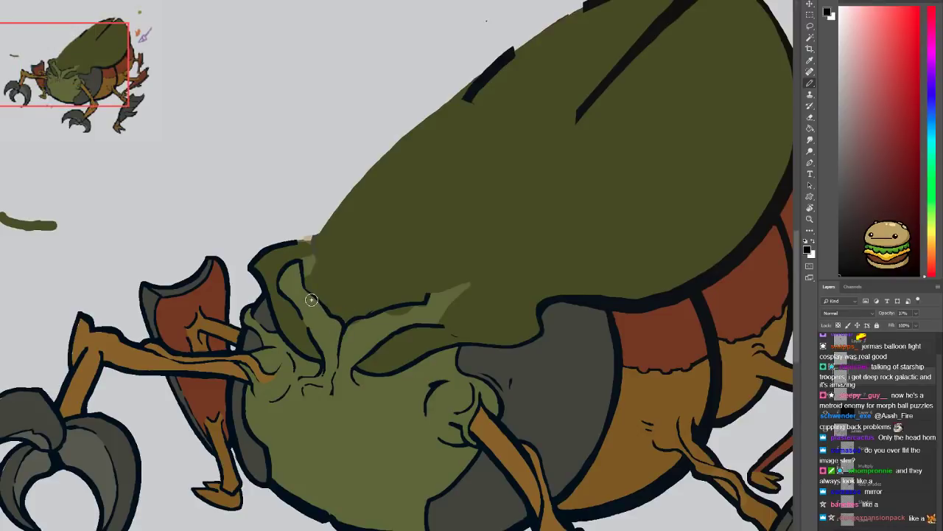
mouse_move(314, 259)
mouse_down()
mouse_move(349, 225)
mouse_move(232, 118)
mouse_move(407, 223)
mouse_move(392, 297)
mouse_move(438, 112)
mouse_move(391, 85)
mouse_move(463, 214)
mouse_move(408, 310)
mouse_up()
mouse_move(387, 66)
mouse_down()
mouse_move(361, 74)
mouse_move(365, 65)
mouse_up()
drag(228, 94, 243, 107)
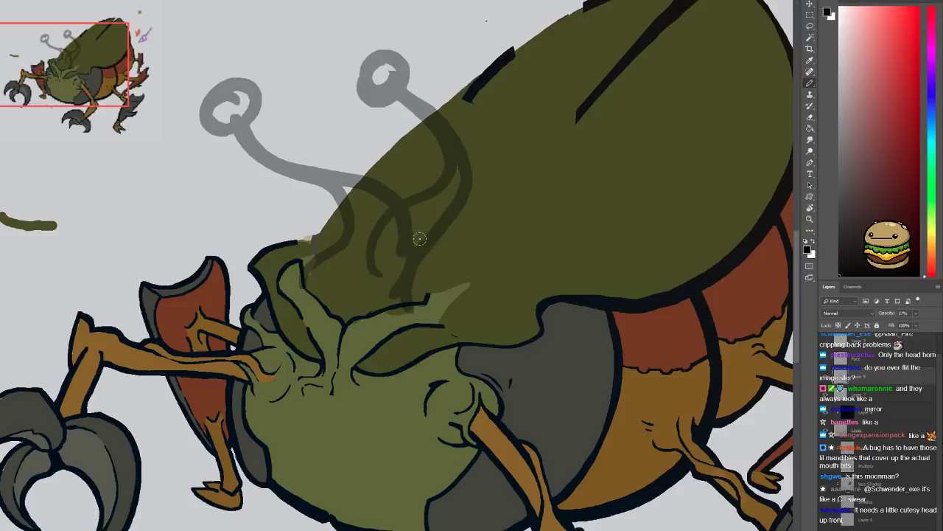
Sketch two more bulb-tipped stalks, one curving back over the shell and a shorter one reaching forward with a filled bulb
mouse_move(412, 268)
mouse_down()
mouse_move(482, 233)
mouse_move(594, 209)
mouse_up()
mouse_move(410, 290)
mouse_down()
mouse_move(465, 252)
mouse_move(533, 261)
mouse_move(585, 226)
mouse_move(576, 193)
mouse_up()
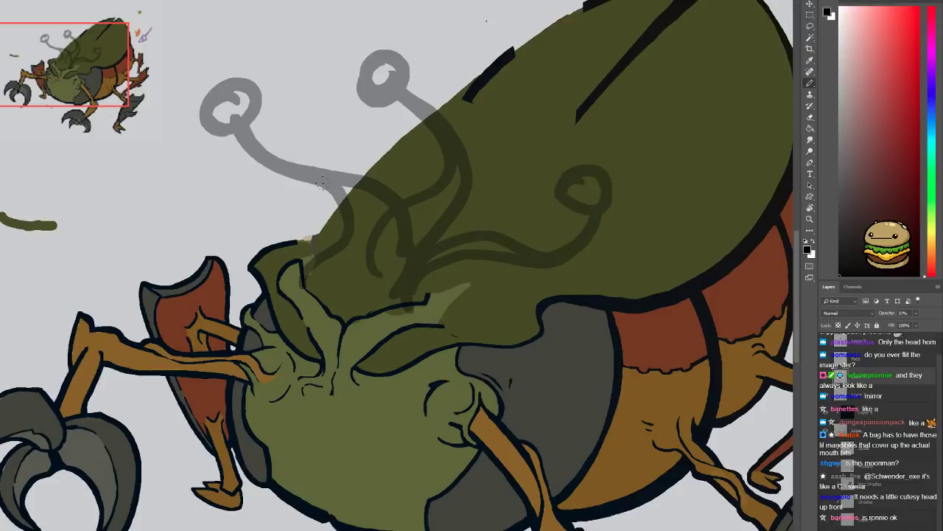
drag(314, 241, 196, 213)
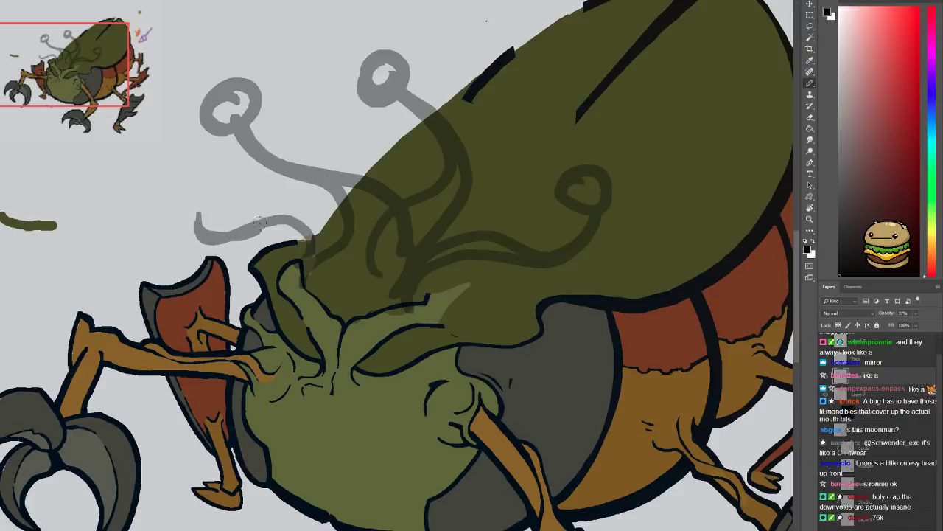
mouse_move(258, 219)
mouse_down()
mouse_move(296, 212)
mouse_move(317, 227)
mouse_up()
mouse_move(187, 212)
mouse_down()
mouse_move(205, 196)
mouse_move(192, 214)
mouse_up()
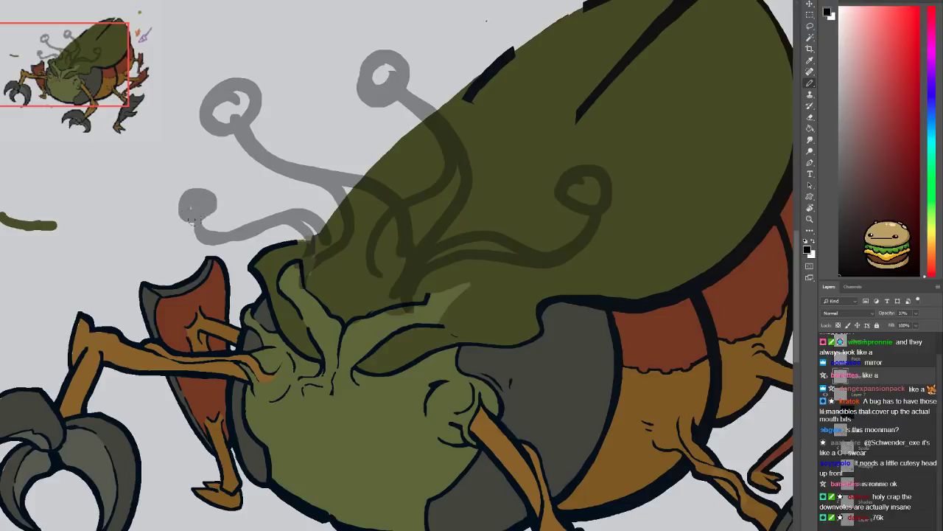
drag(420, 273, 375, 278)
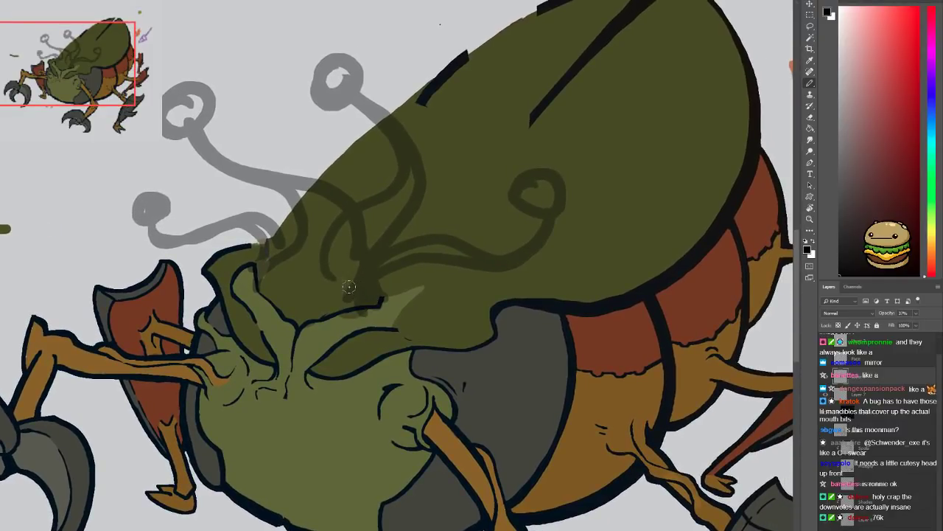
Sketch curved crease lines above the brow and between the stalk bases to suggest wrinkled flesh
key(e)
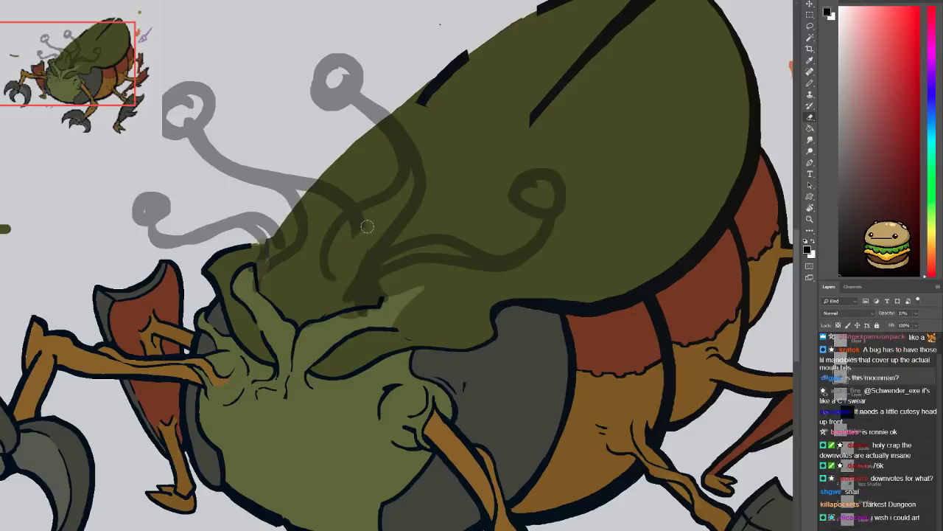
scroll(361, 218, down, 4)
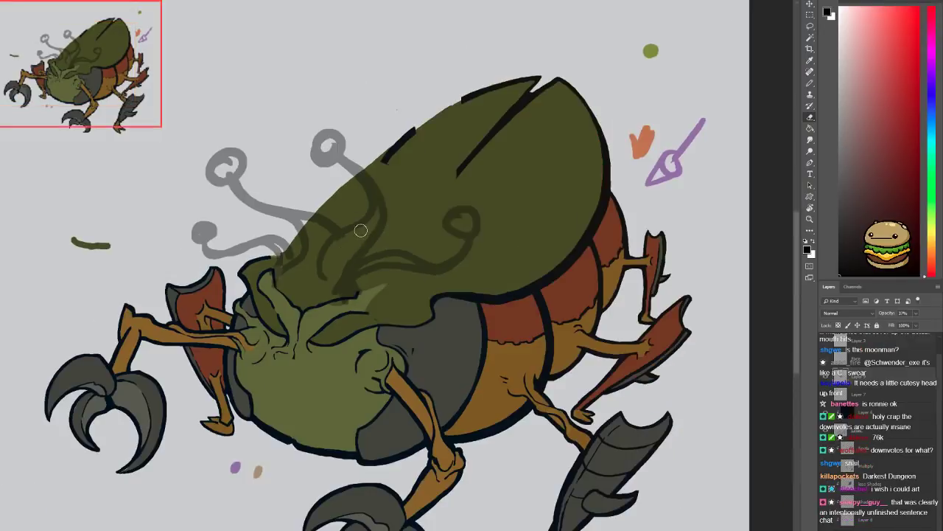
scroll(328, 284, up, 4)
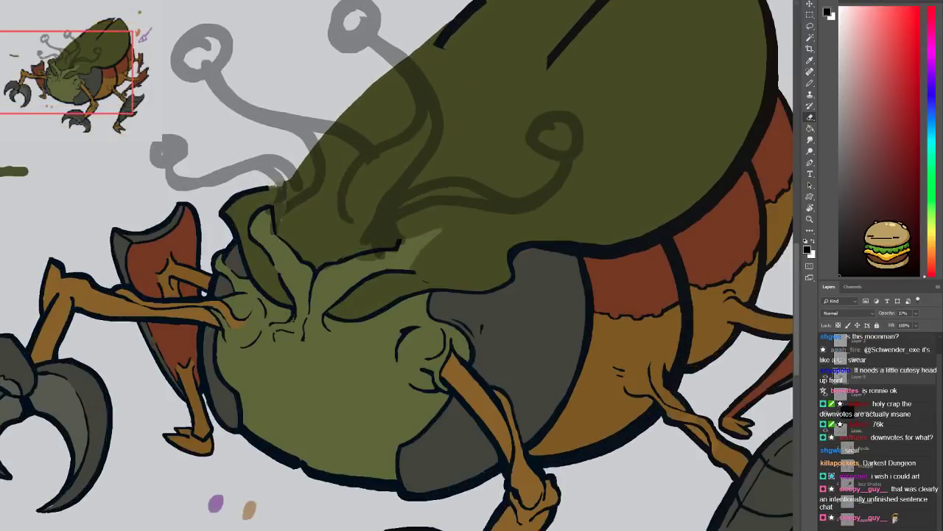
key(b)
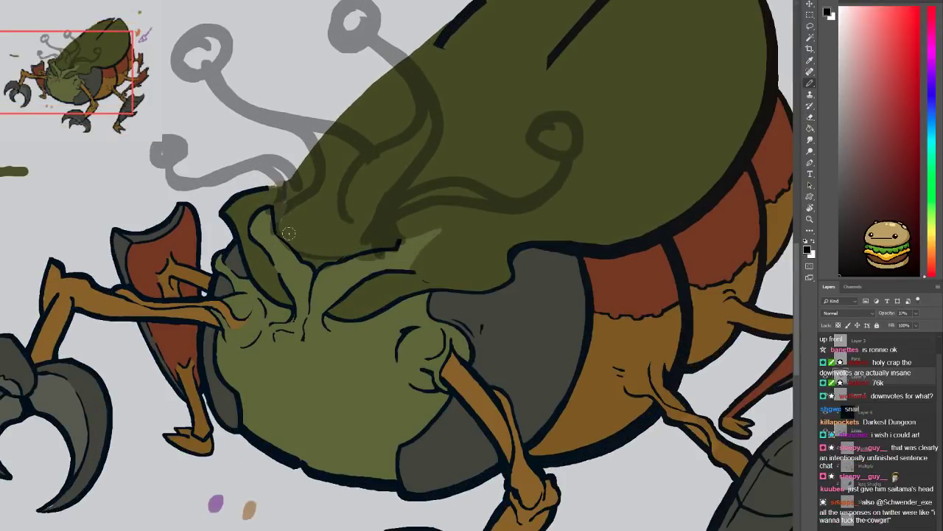
mouse_move(295, 236)
mouse_down()
mouse_move(327, 244)
mouse_move(331, 214)
mouse_move(297, 213)
mouse_move(342, 220)
mouse_move(348, 183)
mouse_move(320, 193)
mouse_move(349, 168)
mouse_move(341, 144)
mouse_up()
drag(355, 182, 372, 208)
drag(379, 157, 387, 192)
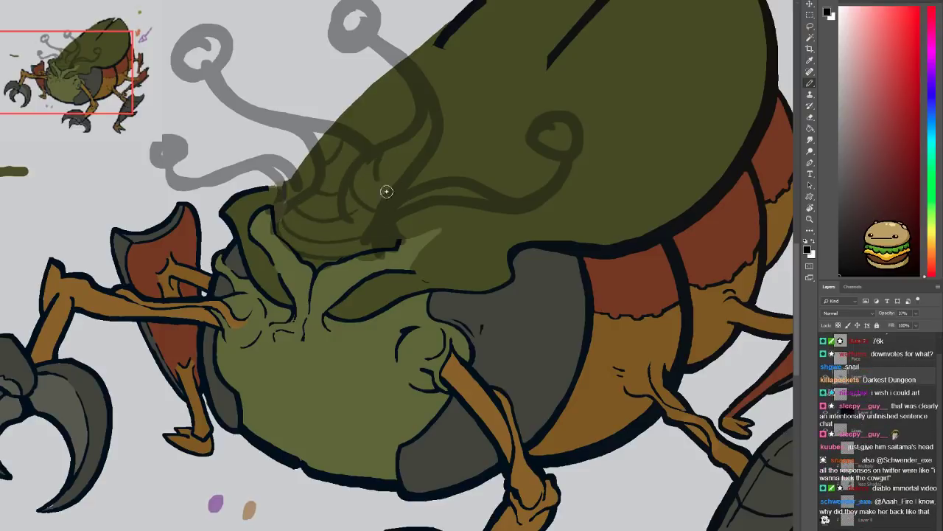
drag(410, 143, 412, 169)
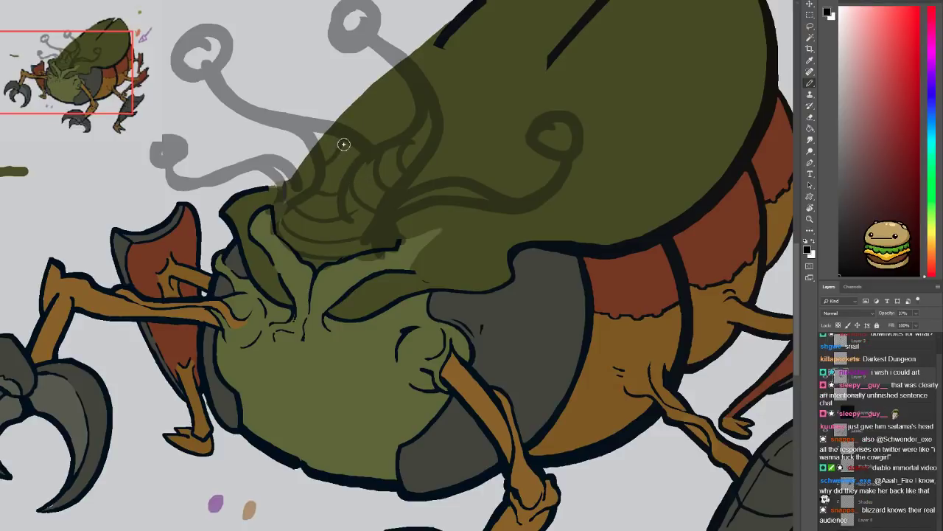
Sketch two large crescent-shaped mandibles on the lower face, one on each side, with their tips curving inward
key(ctrl+minus)
key(ctrl+minus)
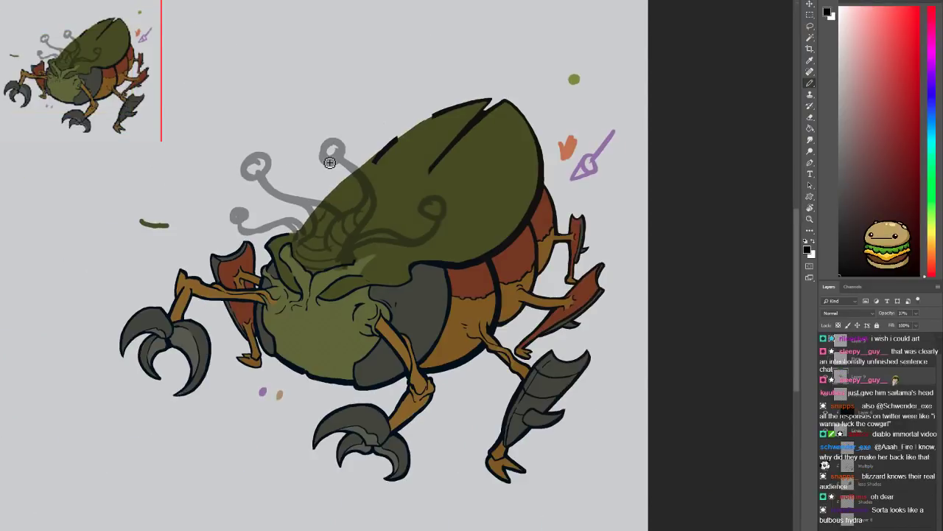
scroll(301, 289, up, 4)
mouse_move(233, 438)
mouse_down()
mouse_move(262, 288)
mouse_move(255, 261)
mouse_move(252, 284)
mouse_move(243, 281)
mouse_move(275, 261)
mouse_move(235, 280)
mouse_move(276, 334)
mouse_move(287, 271)
mouse_up()
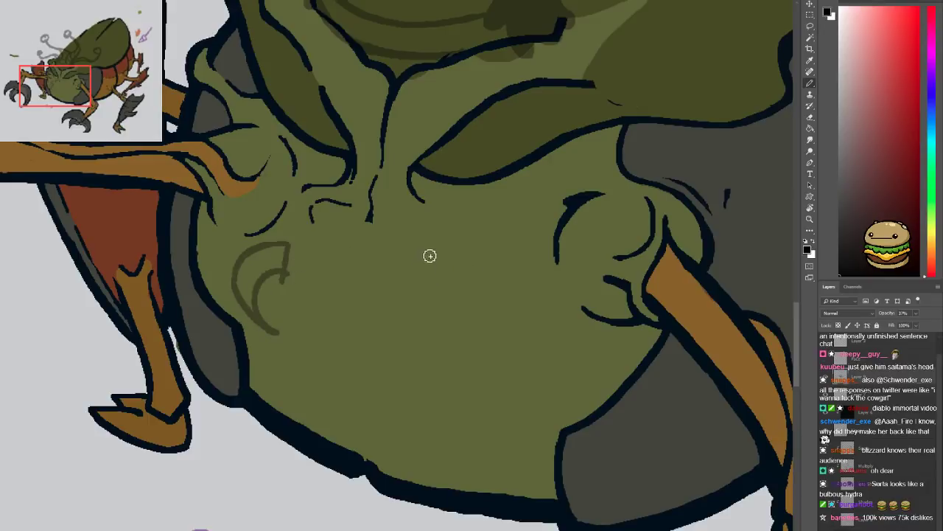
mouse_move(426, 251)
mouse_down()
mouse_move(497, 297)
mouse_move(412, 341)
mouse_move(462, 307)
mouse_move(414, 281)
mouse_move(427, 305)
mouse_up()
key(ctrl+z)
mouse_move(443, 271)
mouse_down()
mouse_move(503, 306)
mouse_move(439, 374)
mouse_move(467, 344)
mouse_move(423, 304)
mouse_up()
key(ctrl+z)
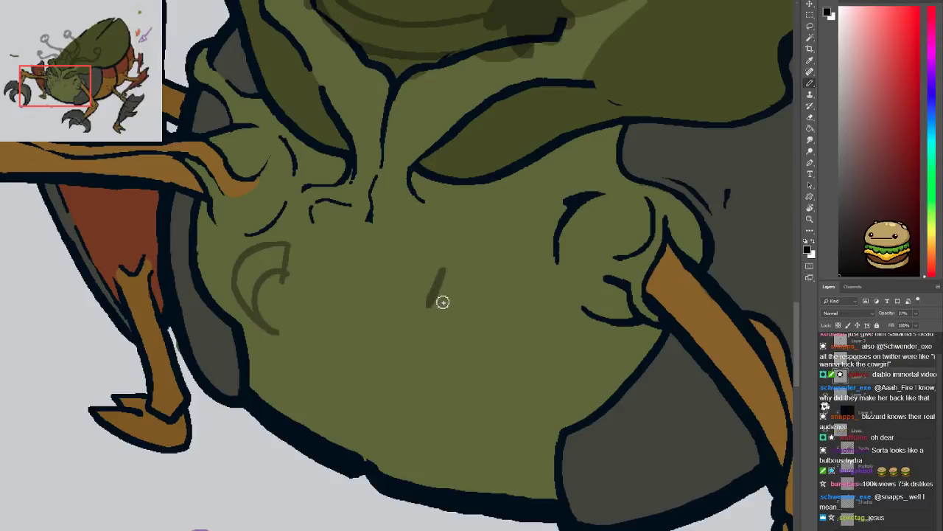
key(ctrl+z)
drag(457, 278, 439, 311)
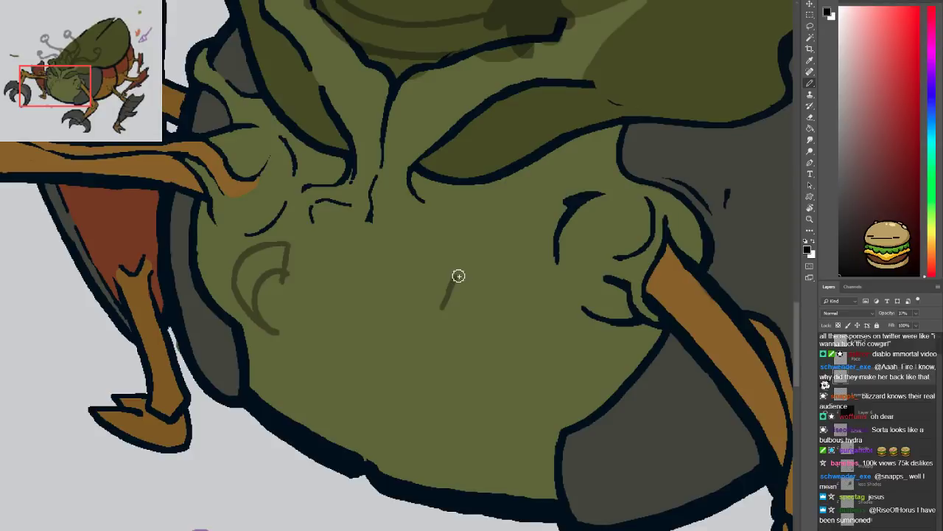
mouse_move(457, 273)
mouse_down()
mouse_move(478, 285)
mouse_move(518, 334)
mouse_move(468, 372)
mouse_move(448, 365)
mouse_move(446, 297)
mouse_move(435, 296)
mouse_move(477, 323)
mouse_up()
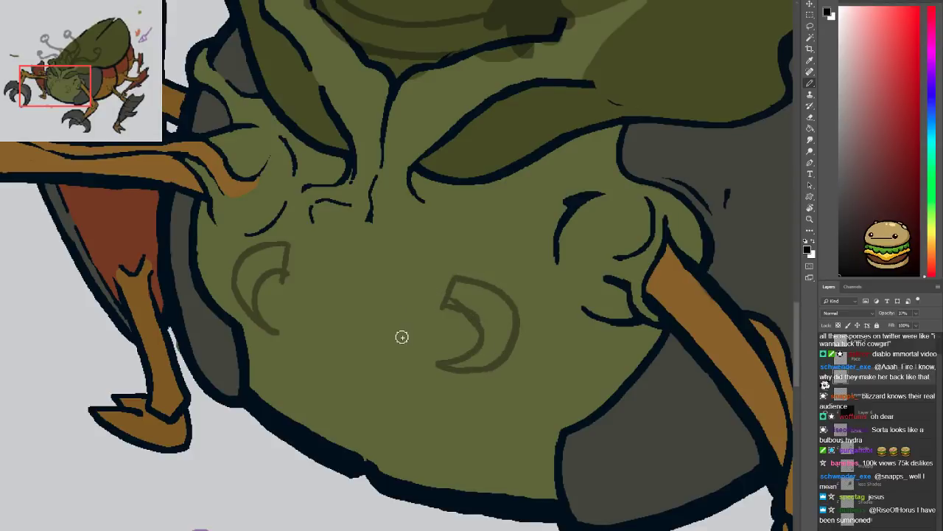
Sketch a smaller crescent-shaped mandible beneath each of the two large ones on the lower face
mouse_move(428, 396)
mouse_down()
mouse_move(459, 415)
mouse_move(416, 465)
mouse_up()
drag(449, 438, 426, 412)
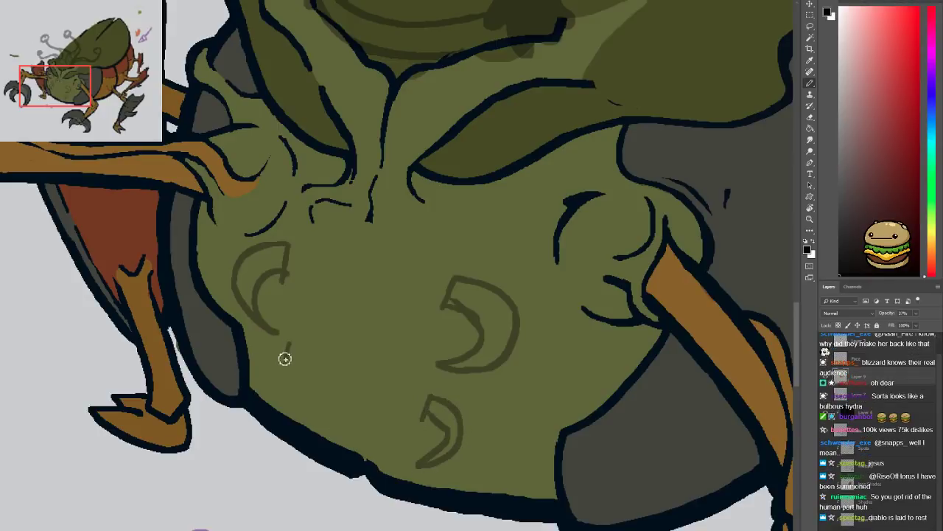
mouse_move(285, 344)
mouse_down()
mouse_move(296, 403)
mouse_move(274, 361)
mouse_up()
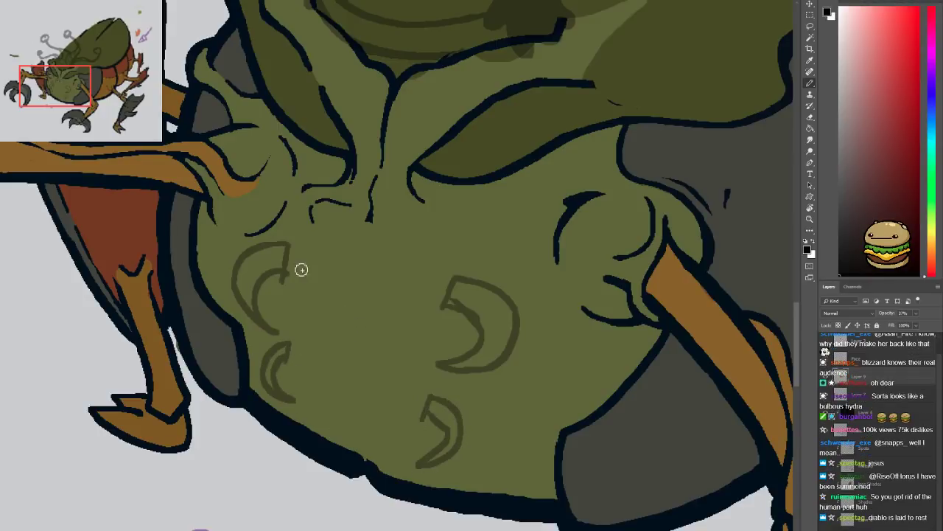
Sketch a tiny hooked mark inside the curve of each large mandible, redrawing the first attempts
mouse_move(289, 290)
mouse_down()
mouse_move(280, 314)
mouse_move(280, 288)
mouse_up()
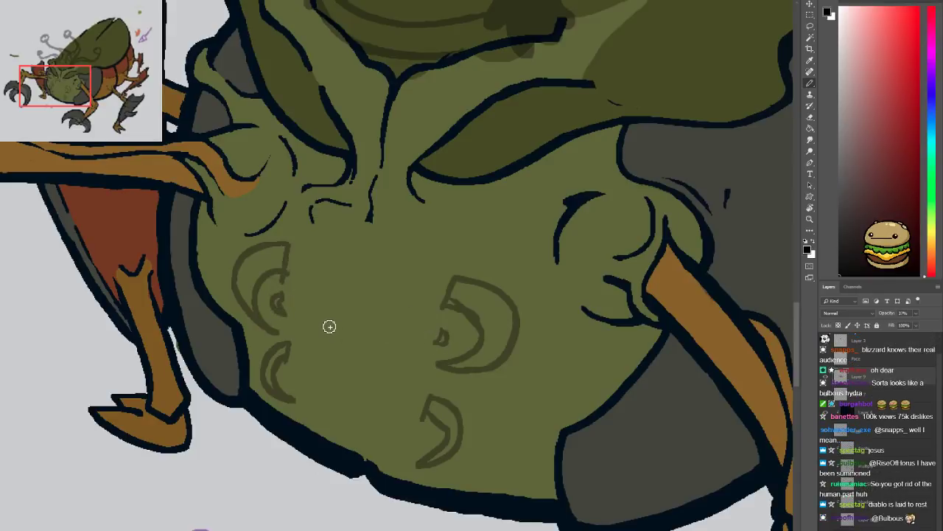
key(ctrl+alt+z)
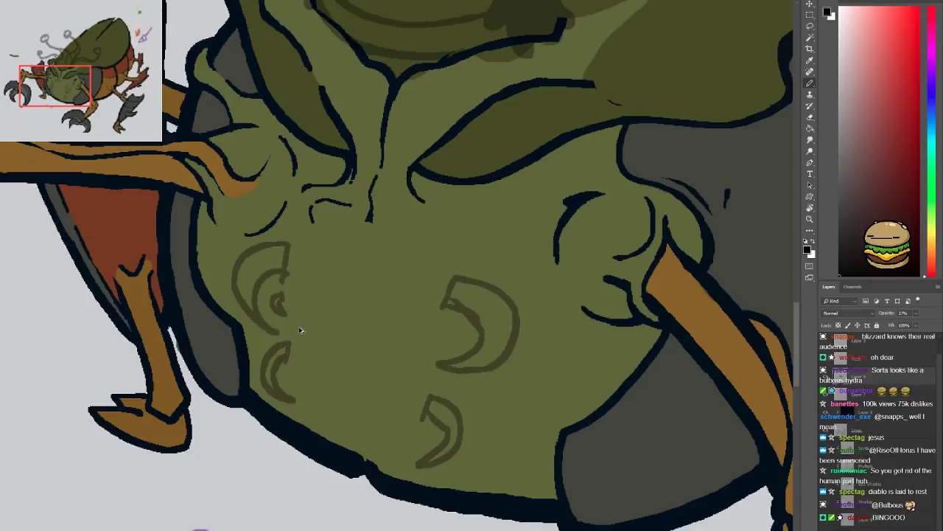
key(ctrl+alt+z)
drag(283, 298, 276, 314)
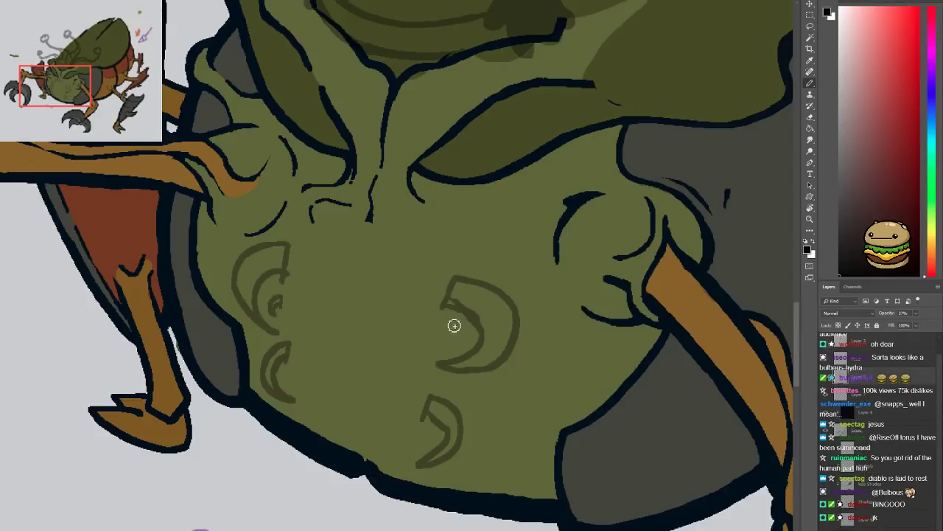
drag(440, 337, 442, 327)
Add rough, knobby sockets at the upper ends of the four mandibles
mouse_move(287, 252)
mouse_down()
mouse_move(297, 234)
mouse_move(287, 276)
mouse_up()
mouse_move(282, 344)
mouse_down()
mouse_move(288, 365)
mouse_move(298, 383)
mouse_move(295, 357)
mouse_up()
drag(428, 404, 425, 391)
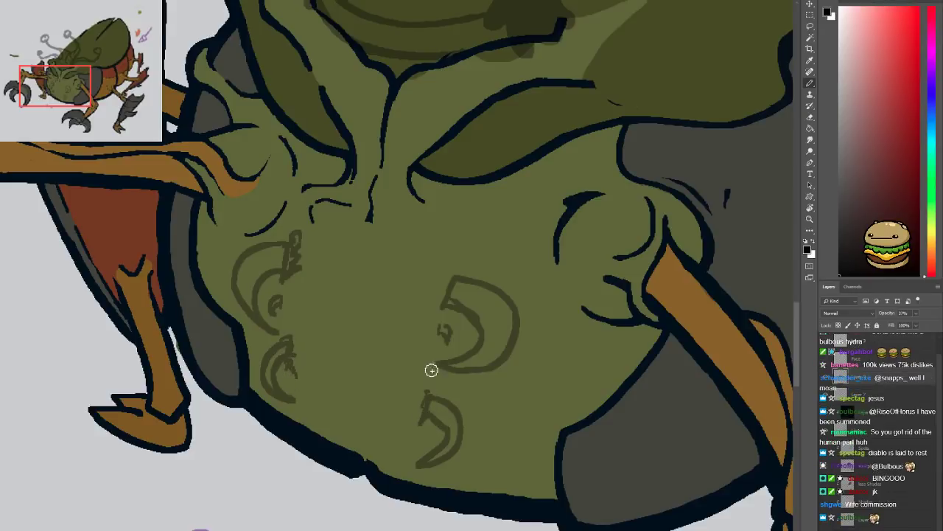
mouse_move(450, 285)
mouse_down()
mouse_move(440, 327)
mouse_move(452, 280)
mouse_up()
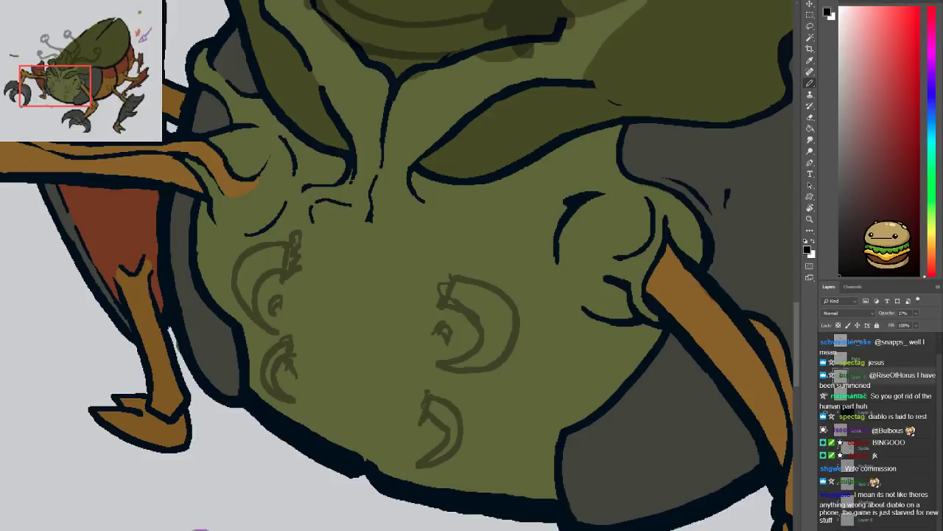
Sketch curved, lobed folds of flesh between the mandibles down the middle of the lower face
scroll(218, 262, right, 3)
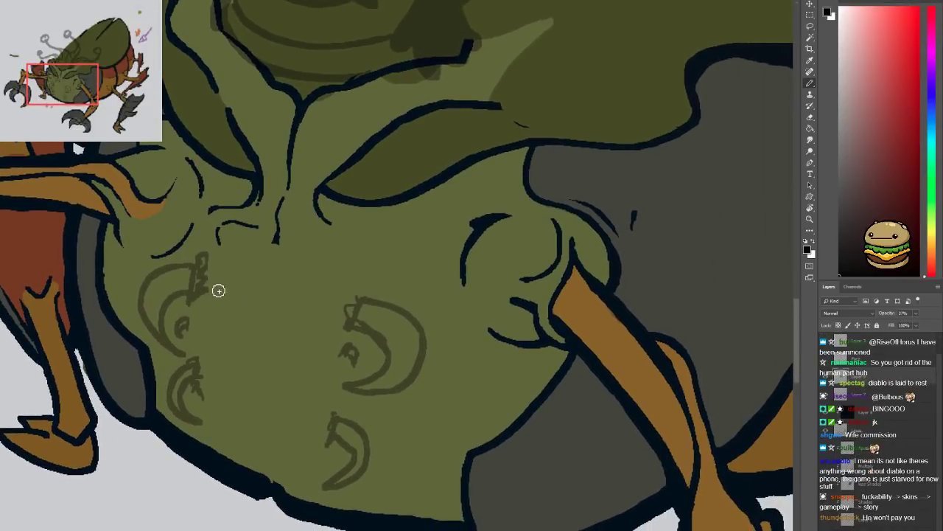
mouse_move(207, 290)
mouse_down()
mouse_move(231, 316)
mouse_move(221, 446)
mouse_up()
mouse_move(341, 277)
mouse_down()
mouse_move(347, 301)
mouse_move(299, 350)
mouse_up()
mouse_move(321, 374)
mouse_down()
mouse_move(272, 441)
mouse_move(254, 440)
mouse_up()
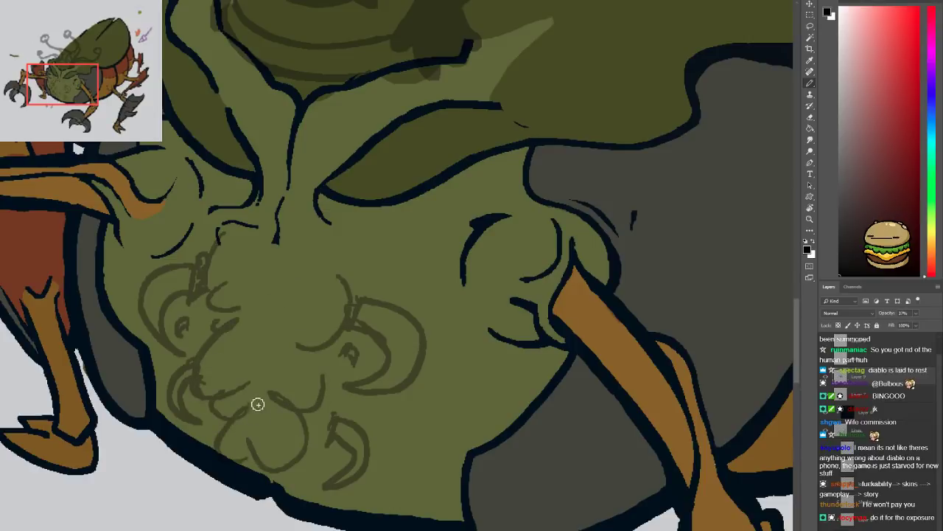
Erase the whole mandible and flesh-fold sketch from the lower face
key(ctrl+minus)
scroll(247, 409, down, 2)
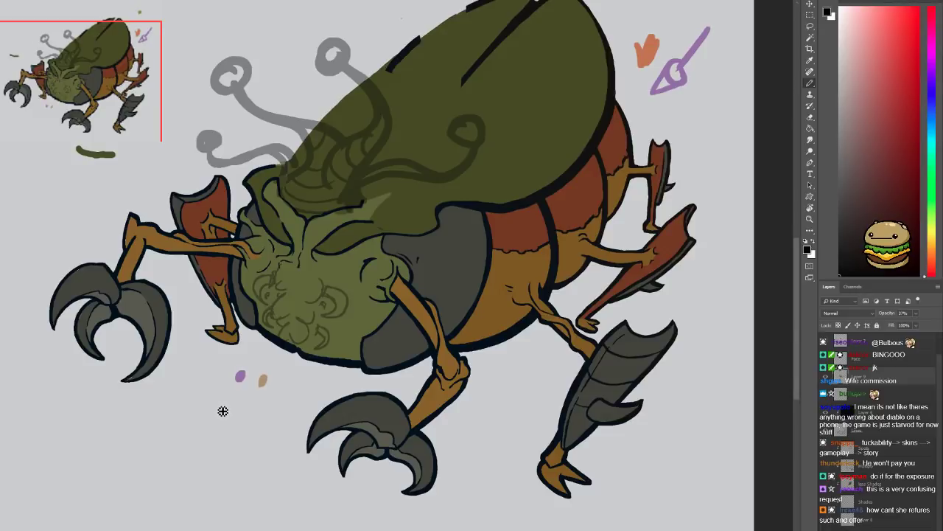
scroll(223, 410, up, 4)
key(e)
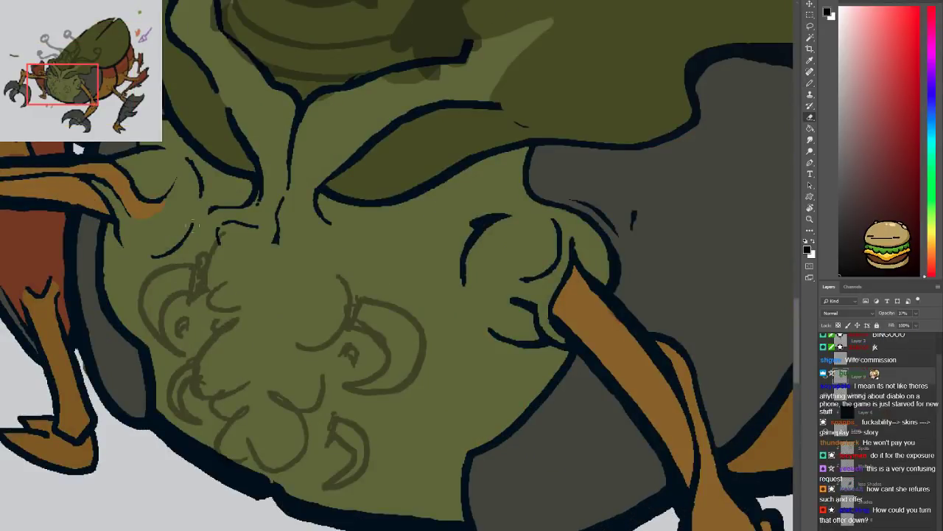
mouse_move(179, 275)
mouse_down()
mouse_move(171, 332)
mouse_move(219, 453)
mouse_move(339, 317)
mouse_move(354, 457)
mouse_move(189, 289)
mouse_up()
scroll(234, 275, down, 3)
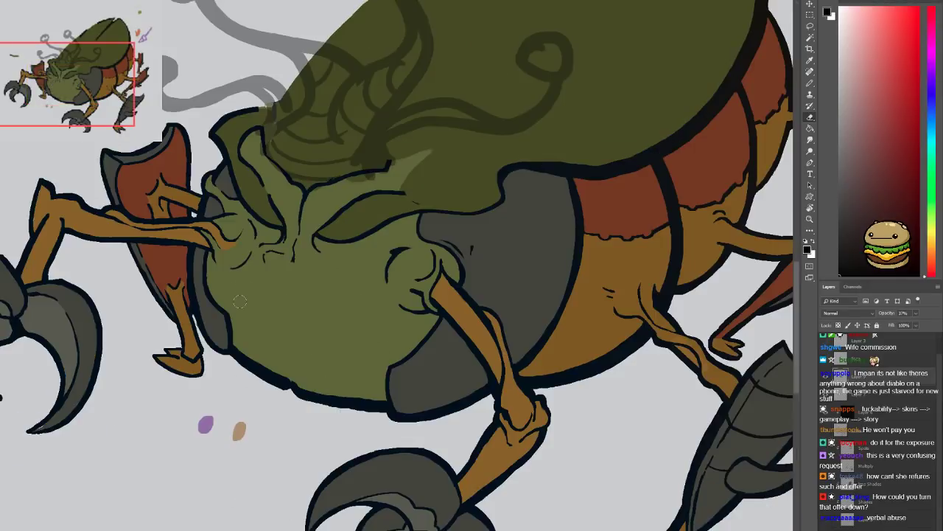
Try a large angular block of straight lines projecting from the lower face down below the body, reworking its far corner
key(b)
drag(274, 255, 265, 317)
mouse_move(264, 280)
mouse_down()
mouse_move(296, 278)
mouse_move(198, 294)
mouse_move(288, 283)
mouse_move(339, 334)
mouse_move(367, 377)
mouse_move(341, 441)
mouse_up()
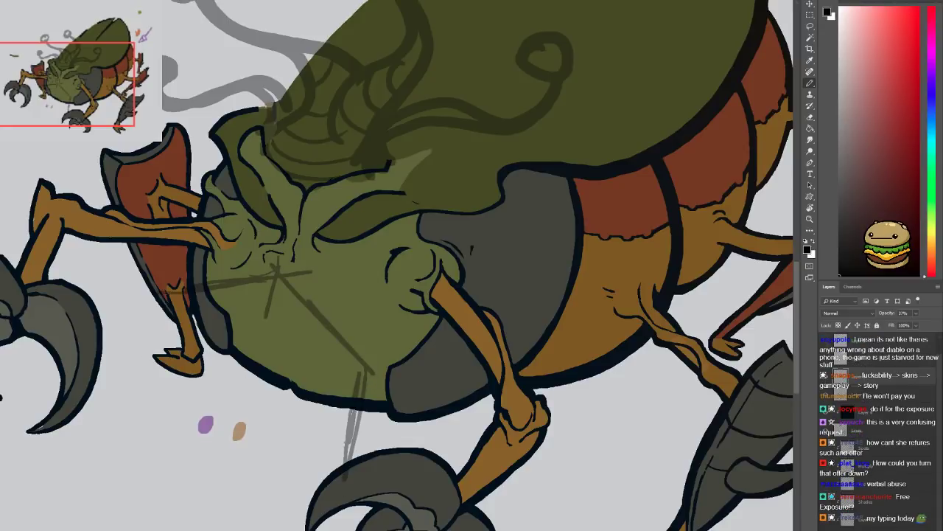
mouse_move(166, 308)
mouse_down()
mouse_move(153, 406)
mouse_move(160, 423)
mouse_move(361, 483)
mouse_up()
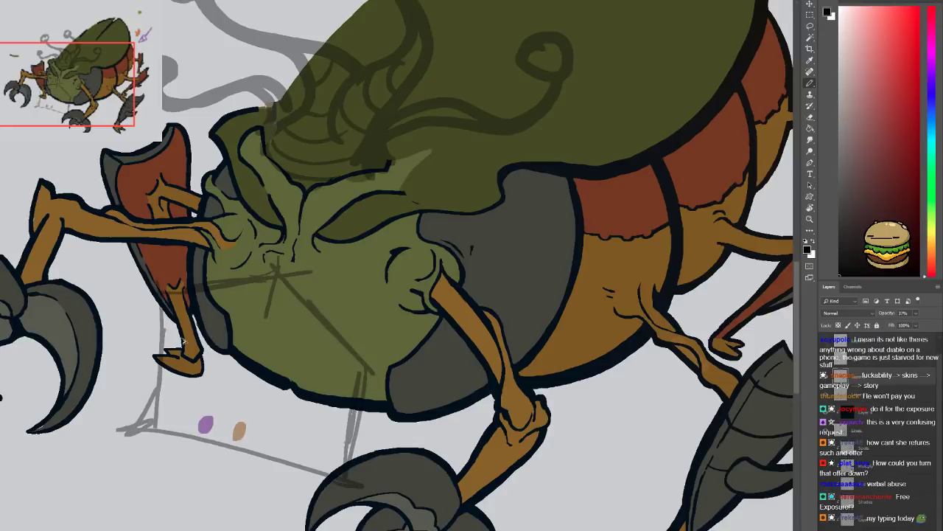
key(ctrl+z)
key(ctrl+z)
drag(159, 304, 134, 447)
mouse_move(135, 406)
mouse_down()
mouse_move(177, 507)
mouse_move(344, 460)
mouse_up()
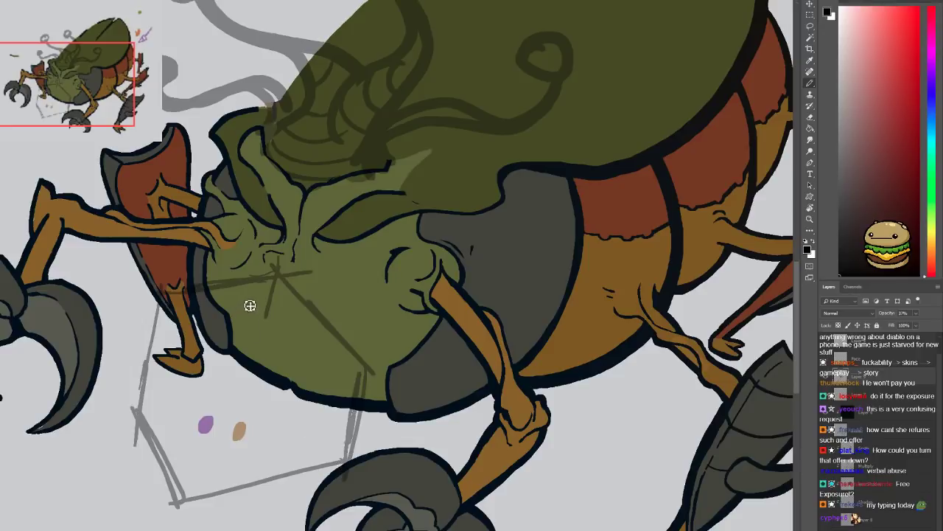
mouse_move(188, 494)
mouse_down()
mouse_move(260, 298)
mouse_move(213, 431)
mouse_move(227, 295)
mouse_move(193, 488)
mouse_move(221, 309)
mouse_move(268, 302)
mouse_move(227, 312)
mouse_up()
key(ctrl+z)
Undo all the straight-line strokes of the angular block sketch on the lower face
key(ctrl+minus)
key(ctrl+minus)
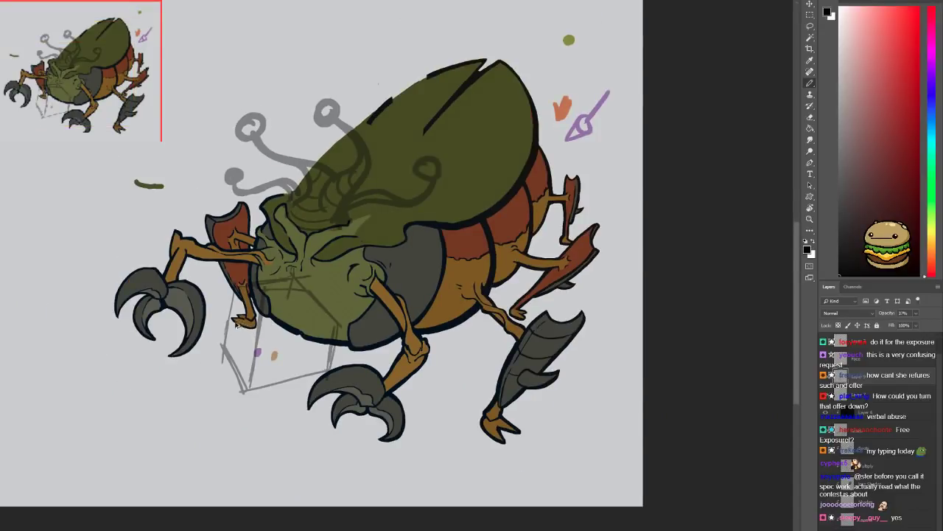
key(ctrl+z)
key(ctrl+z)
key(ctrl+z)
key(ctrl+z)
key(ctrl+z)
key(ctrl+z)
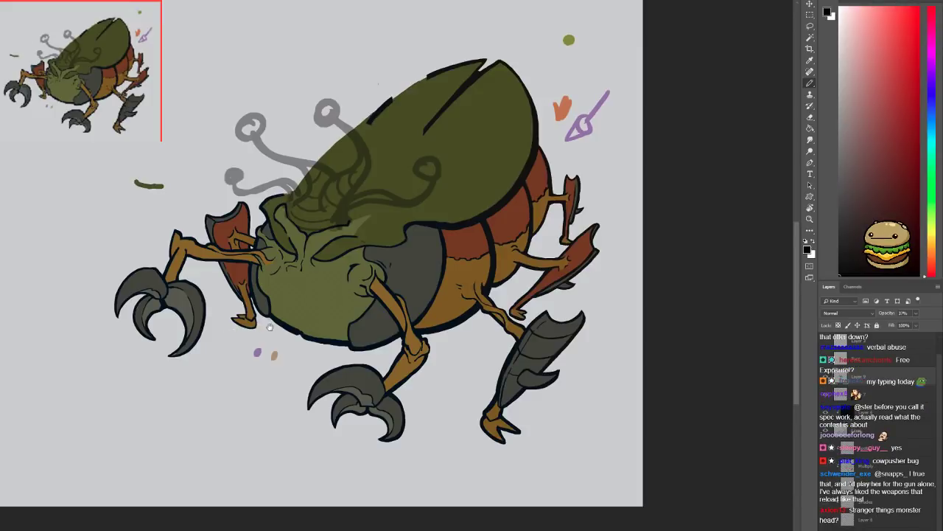
Erase the inside of the forward-reaching stalk's filled bulb and carve away the middle of its stem, leaving outlines
drag(310, 312, 278, 335)
key(ctrl+plus)
drag(246, 303, 303, 362)
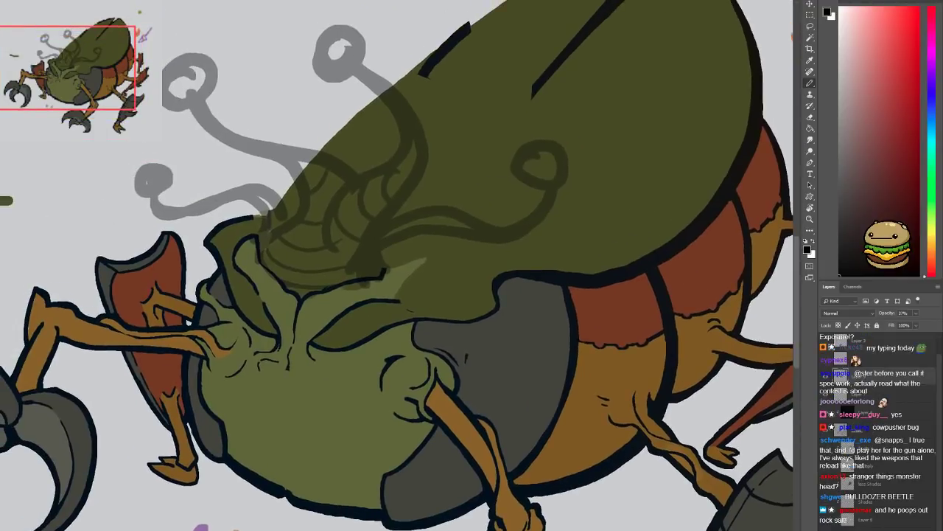
scroll(208, 177, up, 3)
key(e)
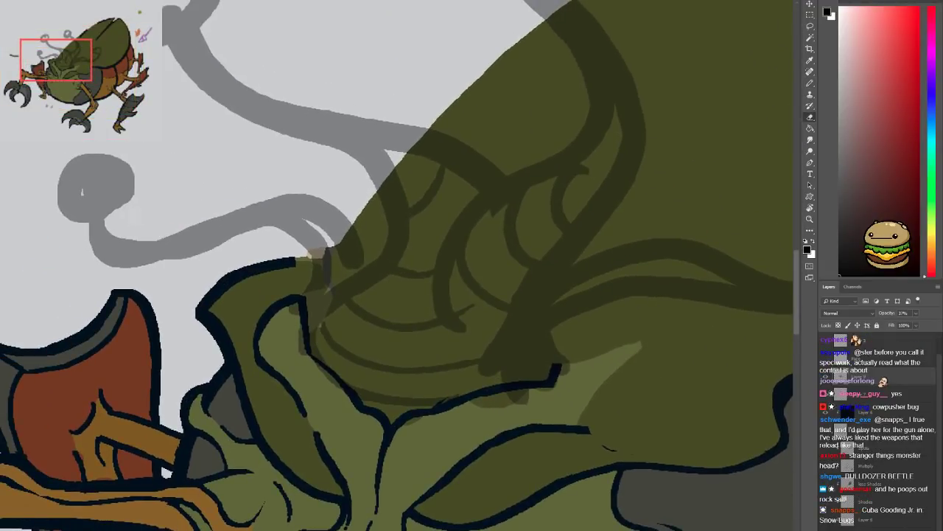
mouse_move(84, 189)
mouse_down()
mouse_move(94, 178)
mouse_move(78, 192)
mouse_up()
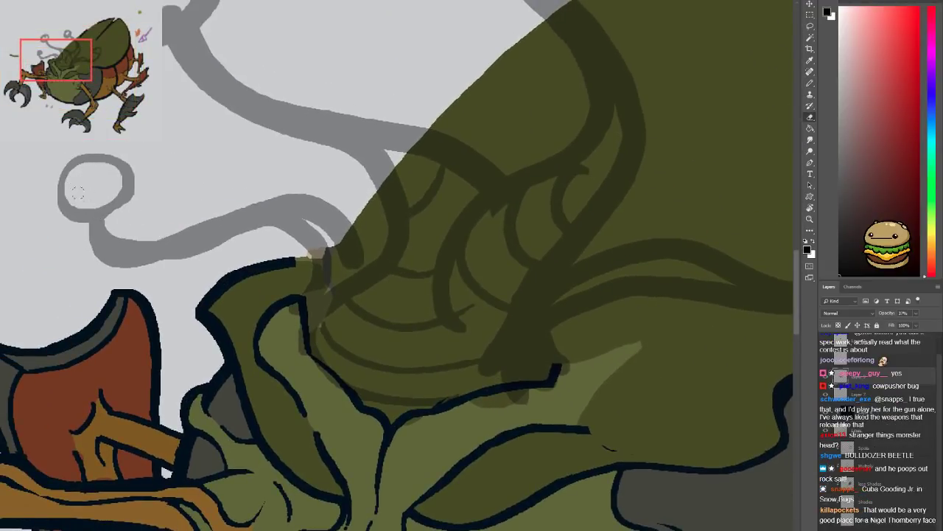
mouse_move(179, 237)
mouse_down()
mouse_move(289, 204)
mouse_move(331, 253)
mouse_up()
scroll(335, 256, down, 3)
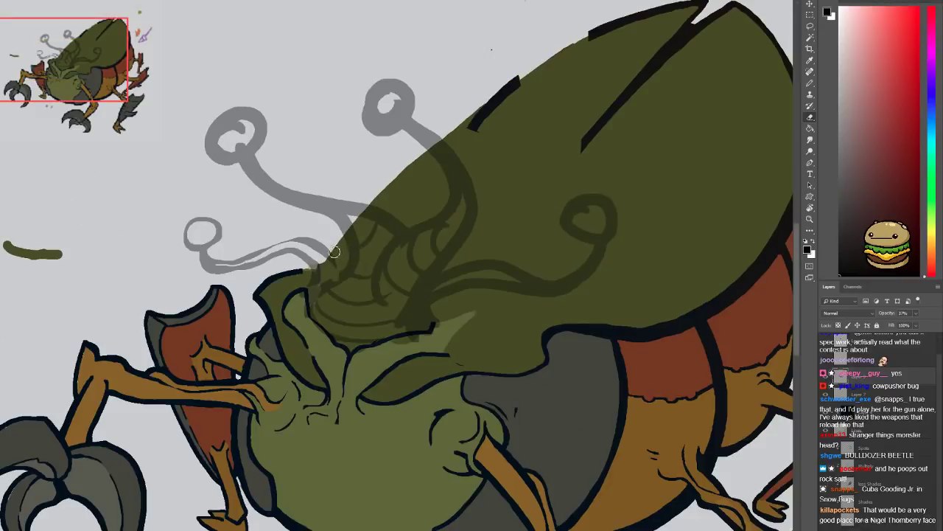
scroll(325, 251, up, 1)
mouse_move(463, 423)
mouse_down()
mouse_move(379, 389)
mouse_move(126, 387)
mouse_move(231, 387)
mouse_move(409, 327)
mouse_move(401, 359)
mouse_move(402, 349)
mouse_up()
key(b)
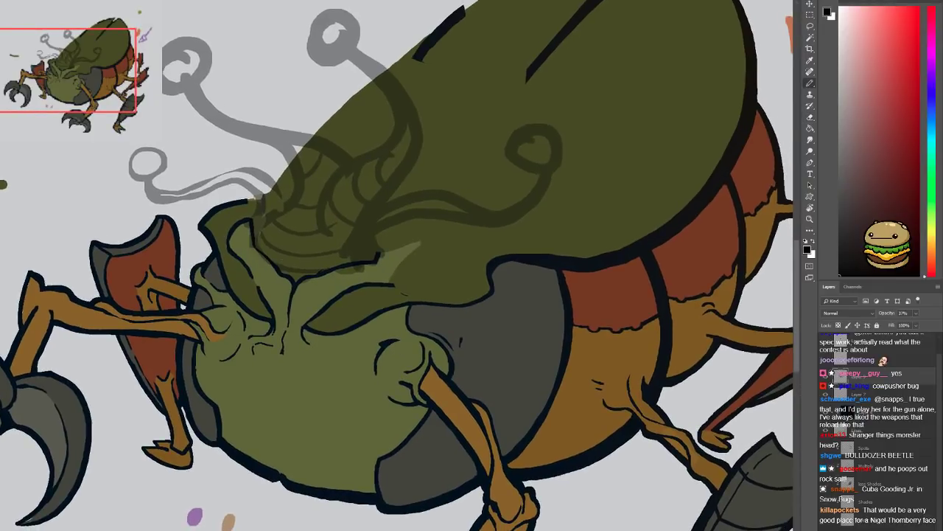
mouse_move(314, 323)
mouse_down()
mouse_move(228, 314)
mouse_move(272, 204)
mouse_move(291, 319)
mouse_up()
key(ctrl+z)
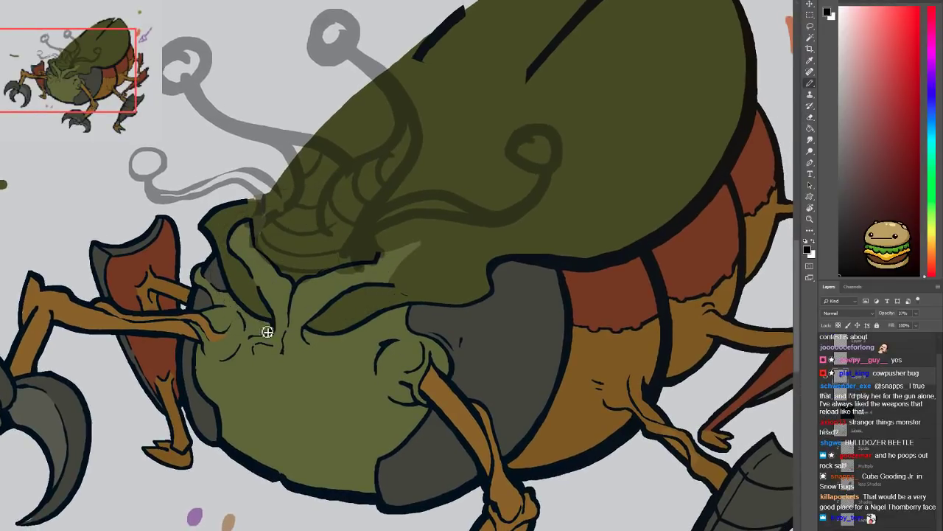
mouse_move(271, 269)
mouse_down()
mouse_move(287, 295)
mouse_move(230, 271)
mouse_move(260, 437)
mouse_move(297, 406)
mouse_up()
key(ctrl+z)
mouse_move(150, 369)
mouse_down()
mouse_move(247, 404)
mouse_move(299, 362)
mouse_up()
key(ctrl+minus)
drag(262, 403, 236, 391)
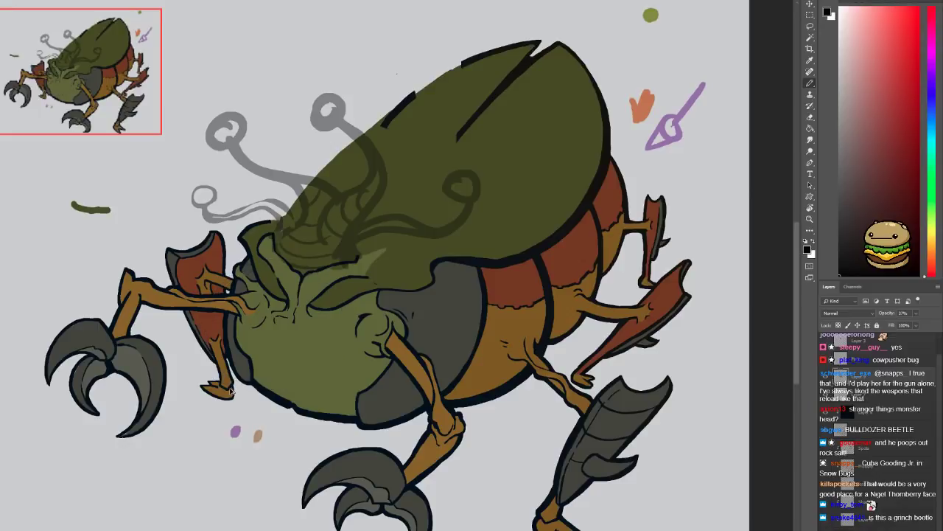
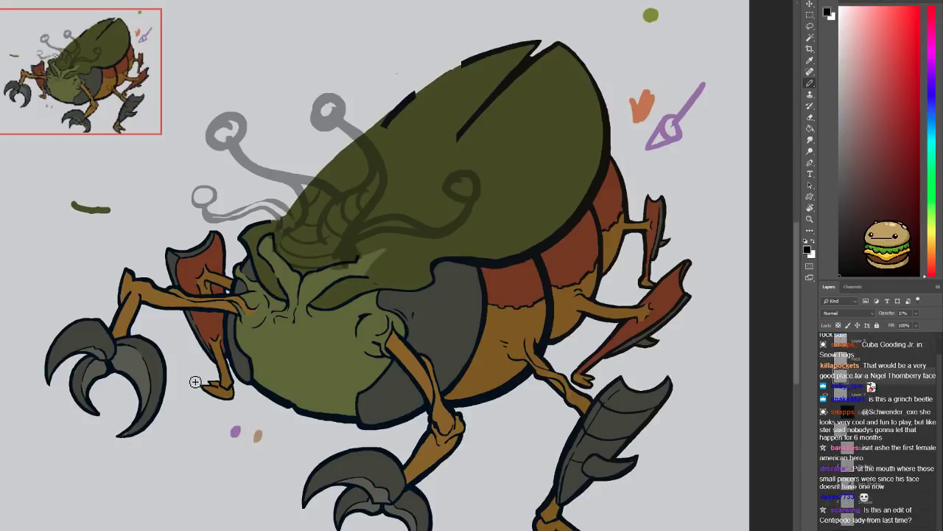
Sketch a small ring around the hinge of each of the two front pincers
drag(166, 441, 371, 358)
mouse_move(165, 252)
mouse_down()
mouse_move(144, 273)
mouse_move(181, 246)
mouse_move(165, 269)
mouse_up()
scroll(291, 375, down, 3)
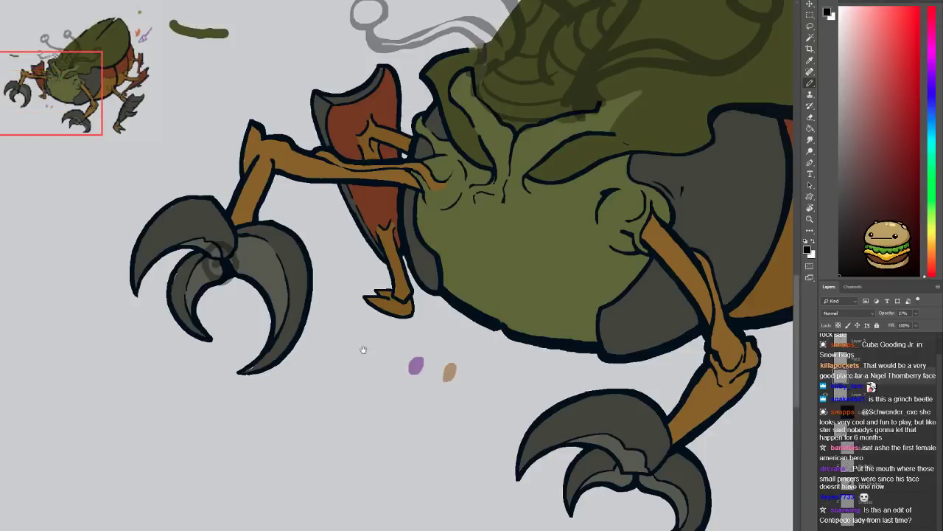
drag(362, 350, 198, 318)
drag(458, 446, 490, 487)
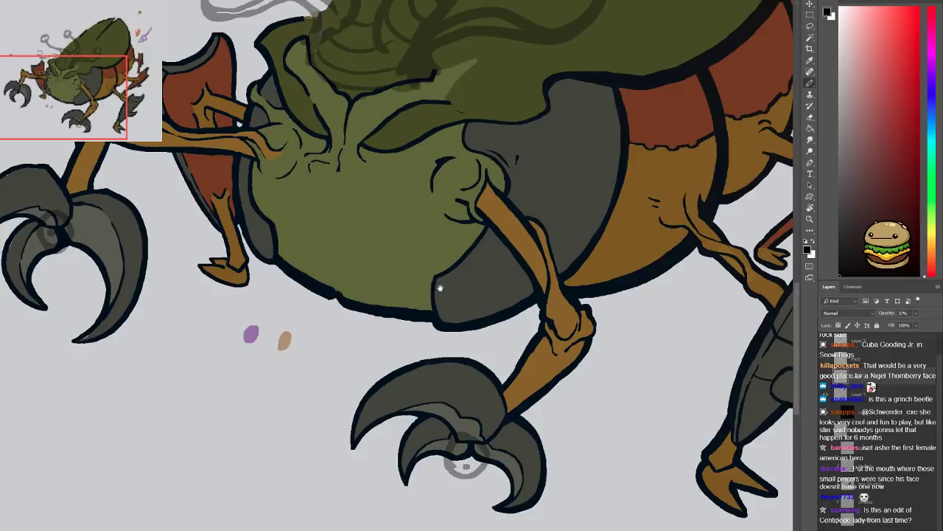
drag(440, 288, 414, 395)
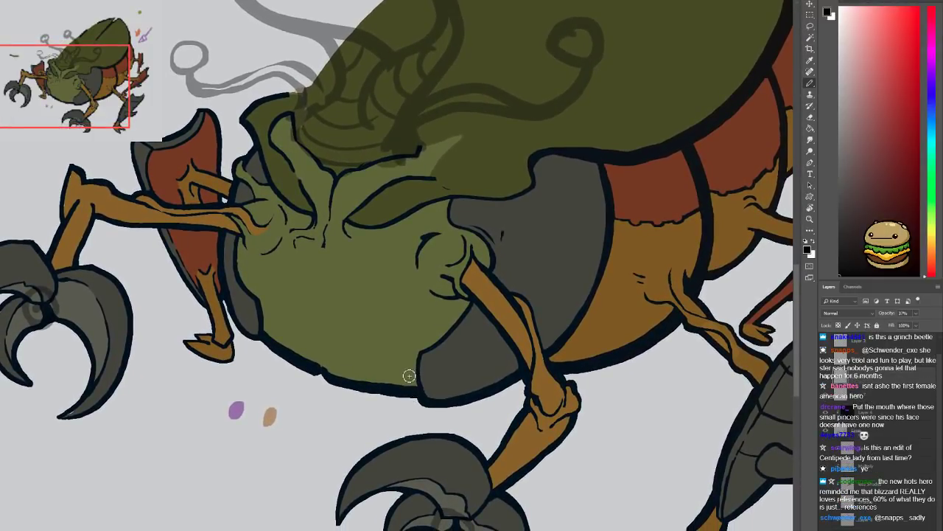
Erase the sketched rings around the hinges of the two front pincers
scroll(424, 399, down, 2)
key(e)
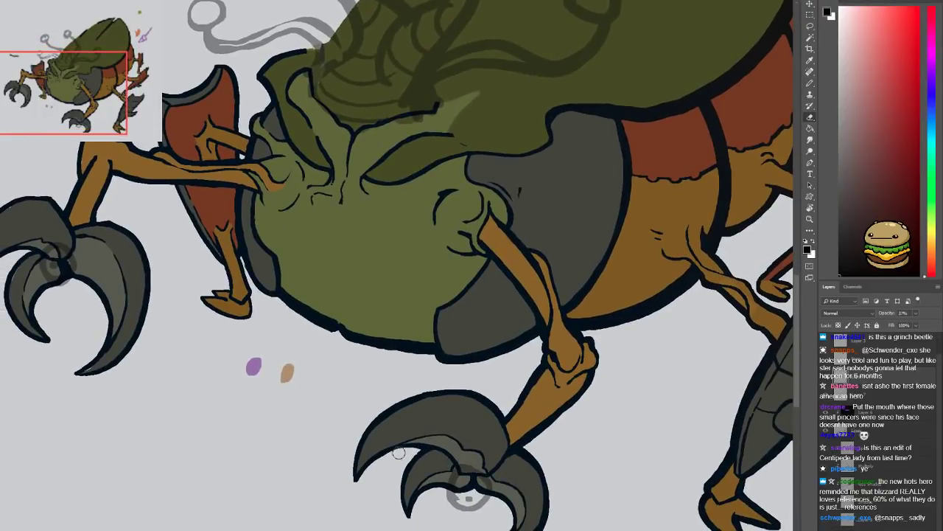
mouse_move(458, 472)
mouse_down()
mouse_move(449, 498)
mouse_move(481, 502)
mouse_up()
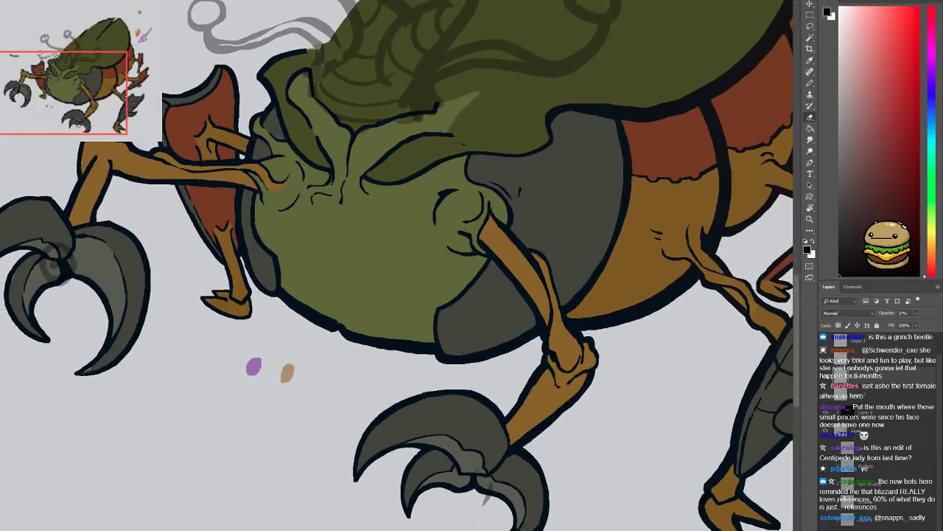
mouse_move(45, 262)
mouse_down()
mouse_move(49, 279)
mouse_move(64, 250)
mouse_up()
Try a long pointed beak reaching from the middle of the face down past the chin
mouse_move(189, 200)
mouse_down()
mouse_move(134, 291)
mouse_move(72, 222)
mouse_move(57, 228)
mouse_move(41, 274)
mouse_move(49, 295)
mouse_move(101, 331)
mouse_move(148, 308)
mouse_up()
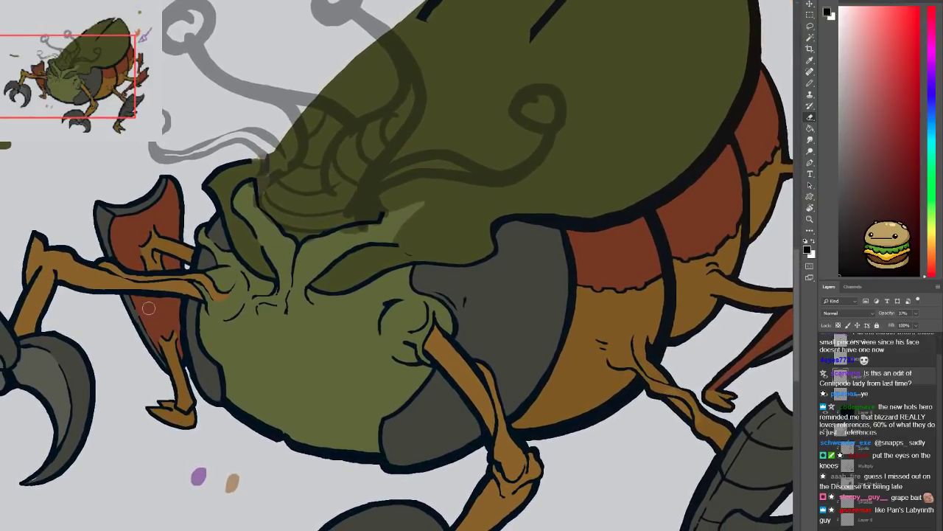
key(b)
drag(245, 352, 304, 344)
key(ctrl+z)
drag(238, 347, 321, 379)
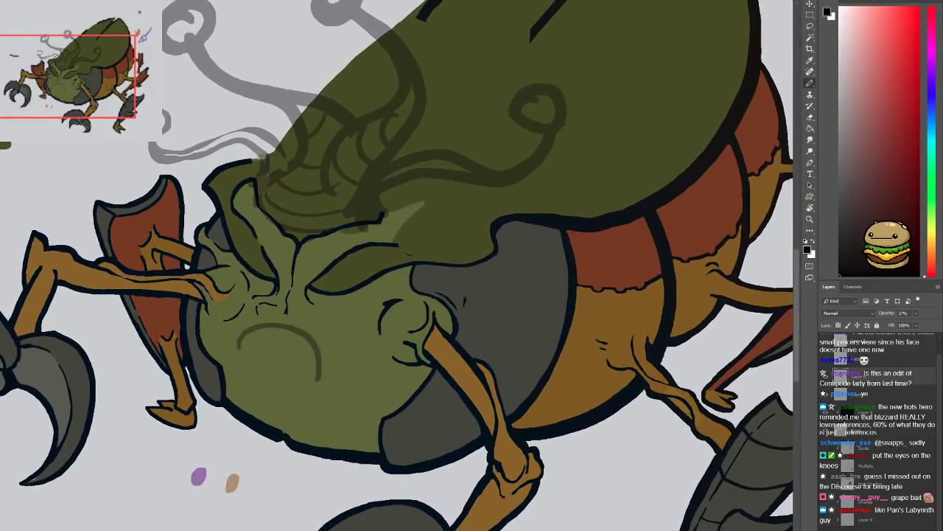
drag(240, 342, 202, 481)
mouse_move(318, 369)
mouse_down()
mouse_move(260, 436)
mouse_move(305, 354)
mouse_up()
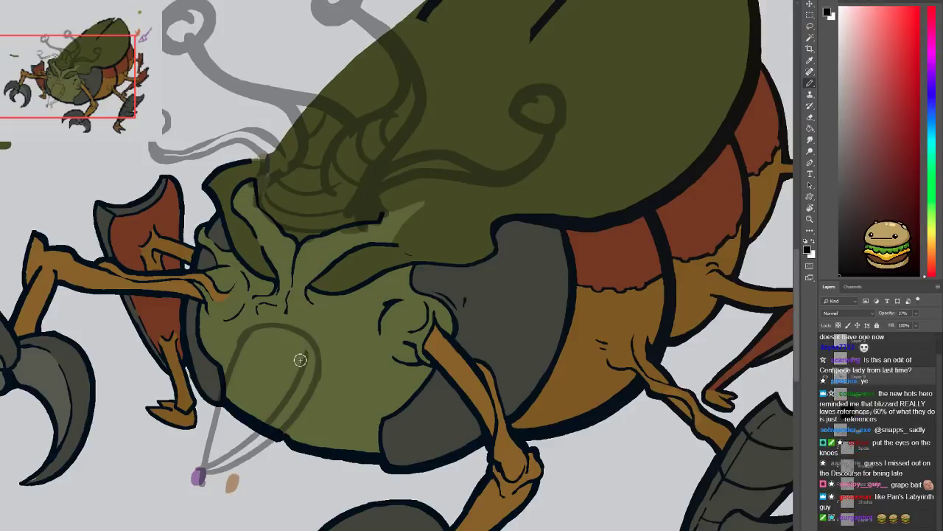
Undo all the strokes of the beak sketch on the face
key(ctrl+minus)
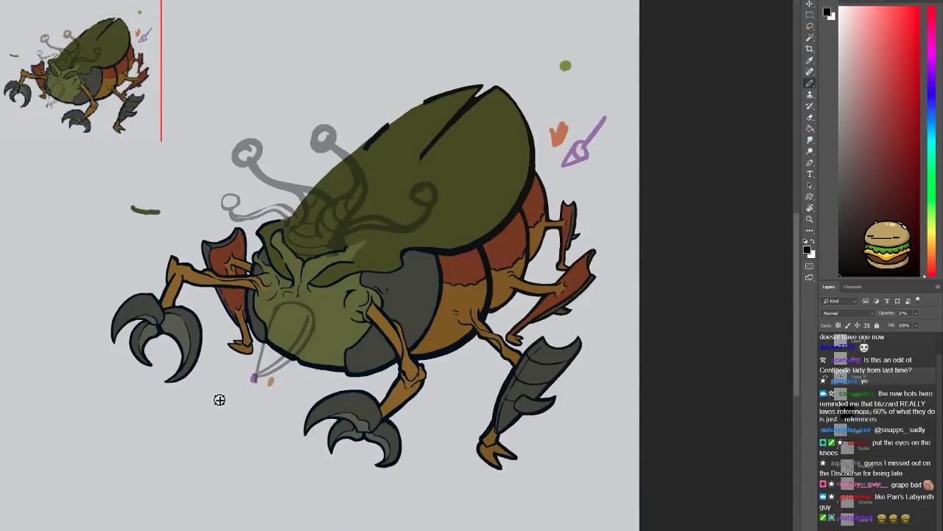
key(ctrl+z)
key(ctrl+z)
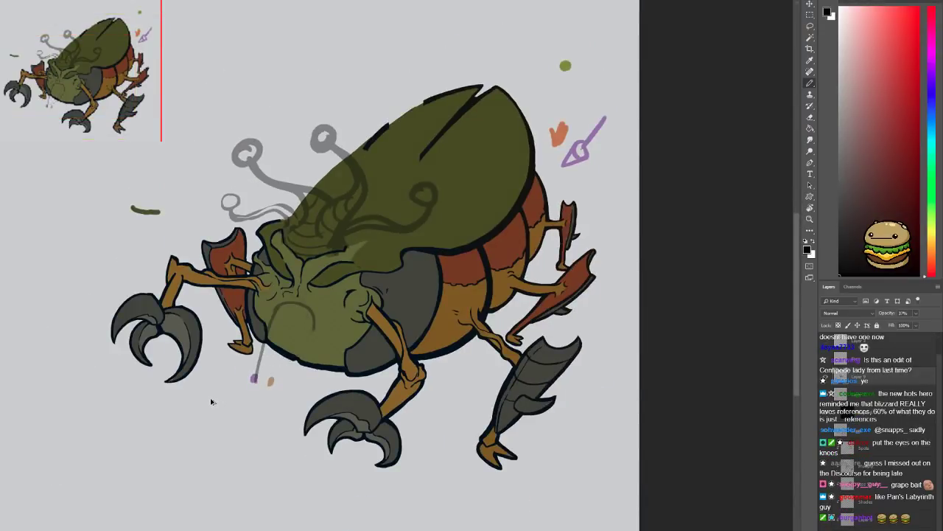
key(ctrl+z)
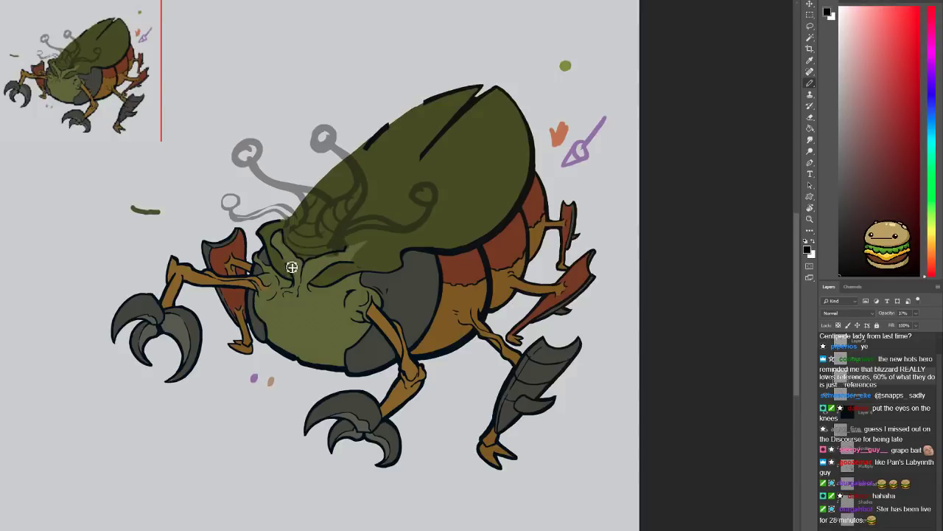
Erase all the bulb-tipped stalks and the webbed sketch lines at their base above the brow
scroll(294, 270, up, 3)
drag(278, 226, 276, 331)
key(e)
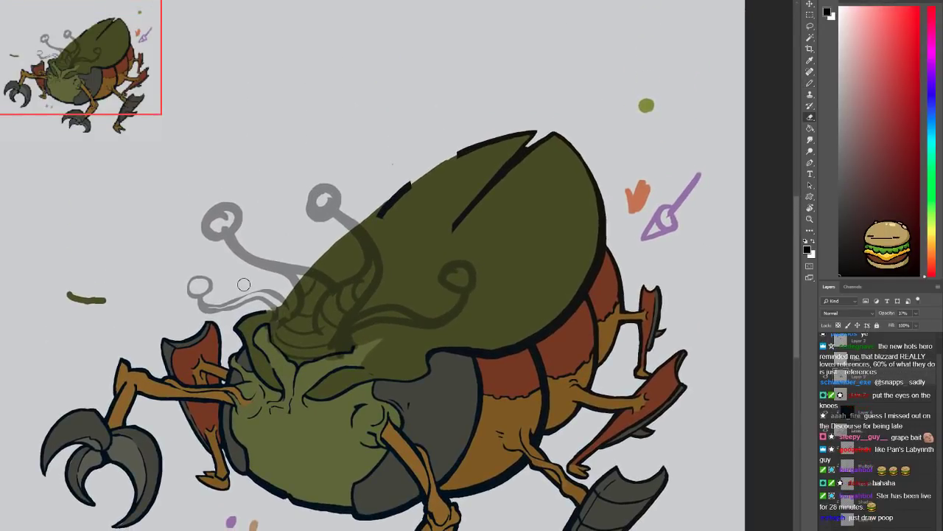
mouse_move(222, 214)
mouse_down()
mouse_move(228, 307)
mouse_move(310, 199)
mouse_move(359, 237)
mouse_move(410, 317)
mouse_move(455, 271)
mouse_up()
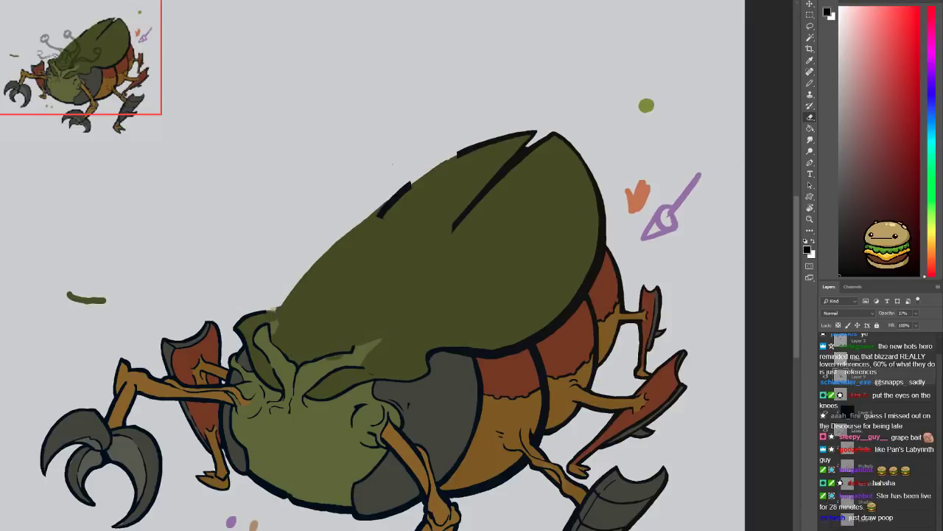
mouse_move(388, 368)
mouse_down()
mouse_move(331, 307)
mouse_move(362, 288)
mouse_move(372, 322)
mouse_up()
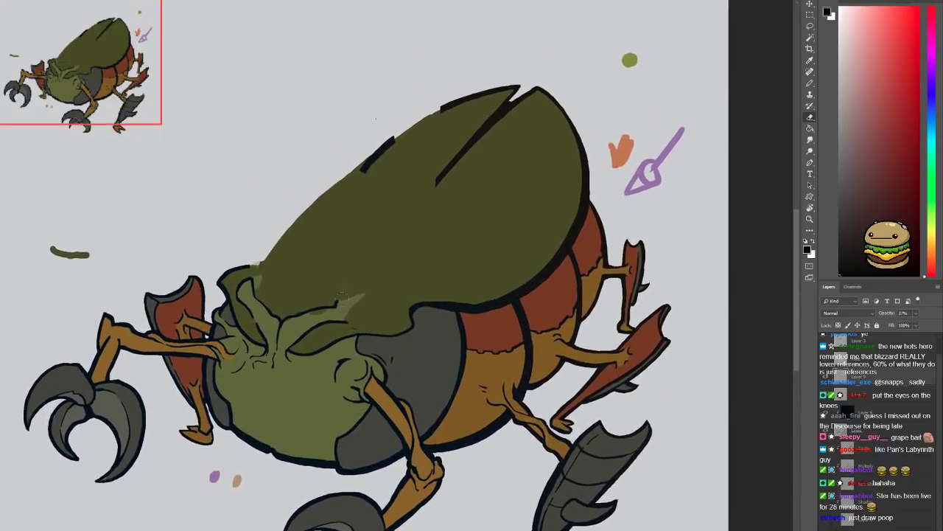
Sketch a tall pointed dome rising from the brow, with a curved ridge line from the brow's centre to its tip
scroll(311, 274, up, 2)
key(b)
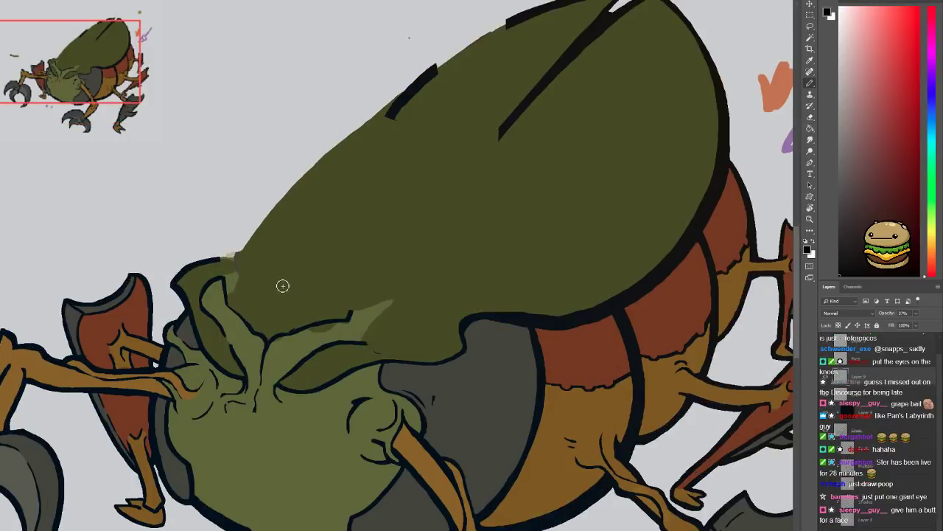
scroll(282, 285, up, 2)
mouse_move(142, 267)
mouse_down()
mouse_move(211, 95)
mouse_move(398, 59)
mouse_move(406, 312)
mouse_move(391, 346)
mouse_up()
drag(223, 382, 363, 73)
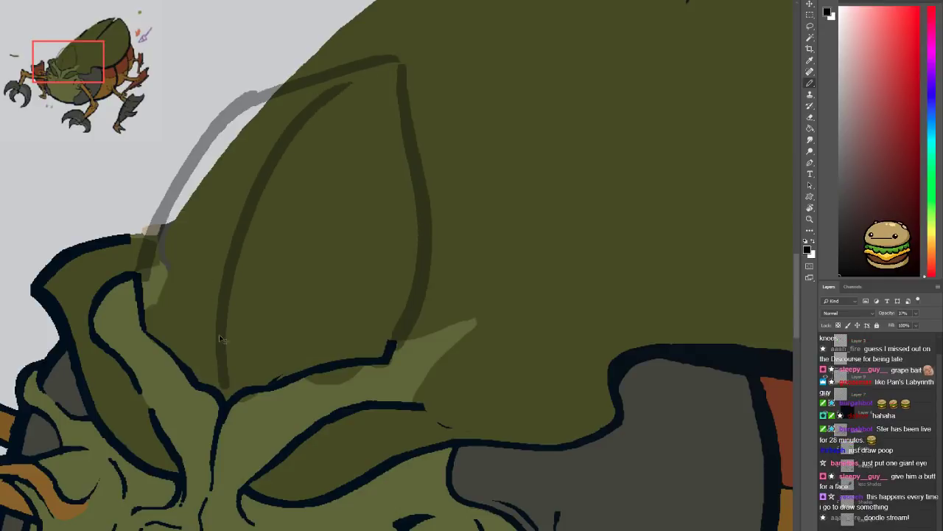
key(ctrl+z)
mouse_move(210, 380)
mouse_down()
mouse_move(272, 173)
mouse_move(382, 66)
mouse_up()
key(ctrl+minus)
key(ctrl+minus)
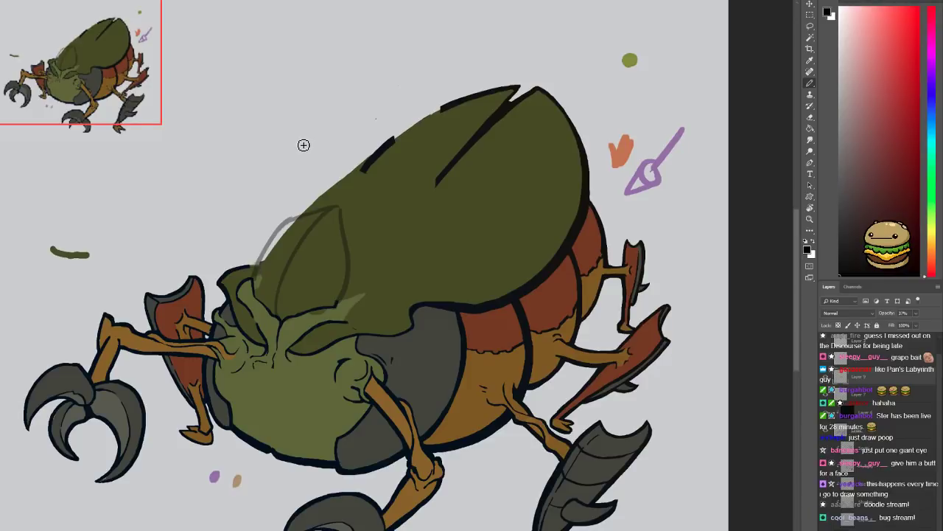
key(ctrl+plus)
key(ctrl+plus)
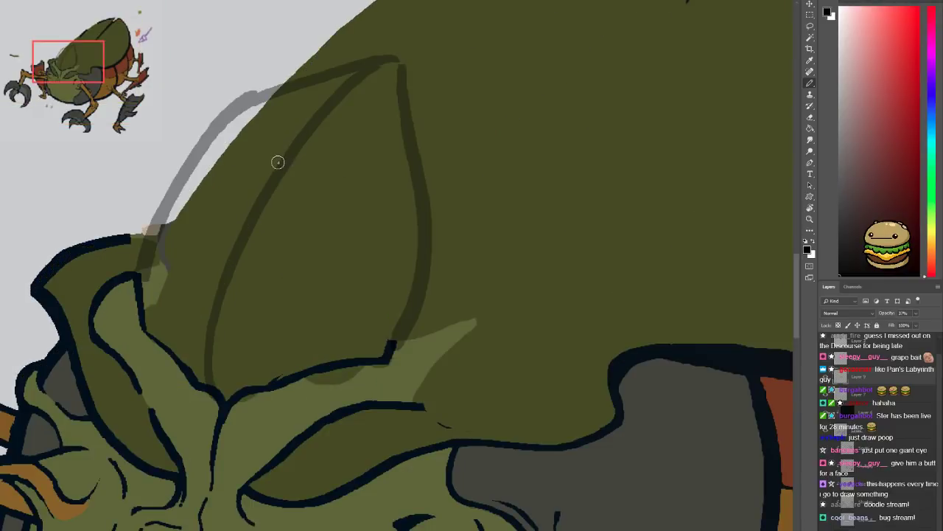
key(ctrl+minus)
key(ctrl+minus)
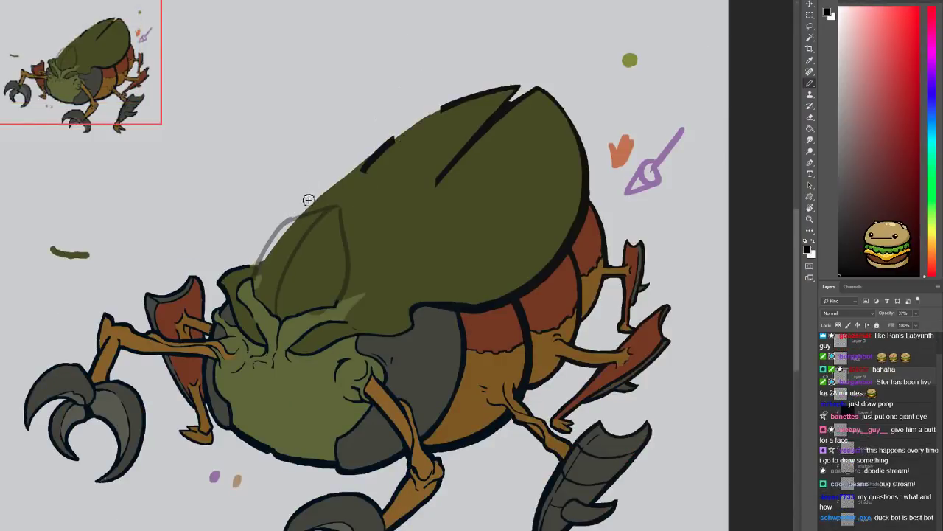
Rework the dome's tip by trimming the old lines and redrawing where the ridge meets the outline
key(ctrl+plus)
key(ctrl+plus)
scroll(341, 165, up, 2)
key(e)
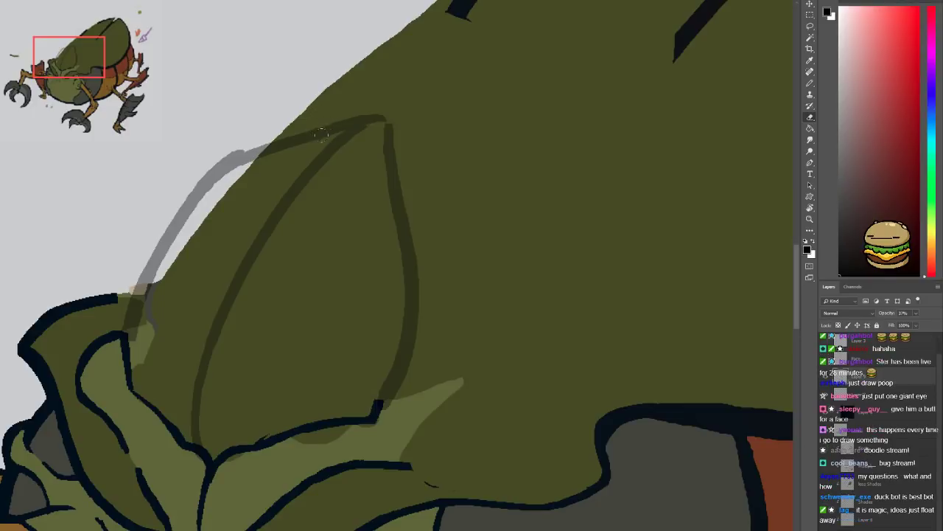
mouse_move(346, 137)
mouse_down()
mouse_move(360, 119)
mouse_move(387, 113)
mouse_move(330, 150)
mouse_move(380, 128)
mouse_up()
key(b)
key(ctrl+z)
drag(337, 150, 372, 129)
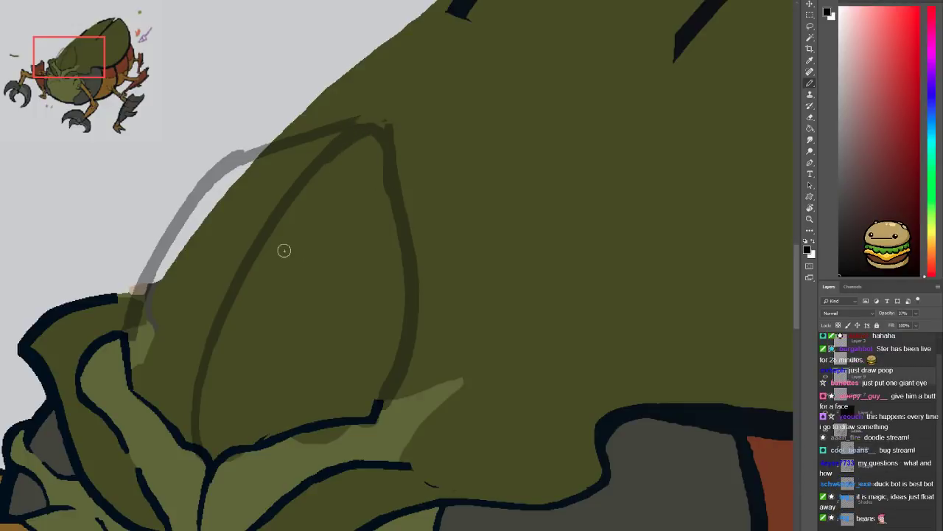
Try short curved marks across the dome starting from its ridge line, and undo them
drag(239, 273, 315, 295)
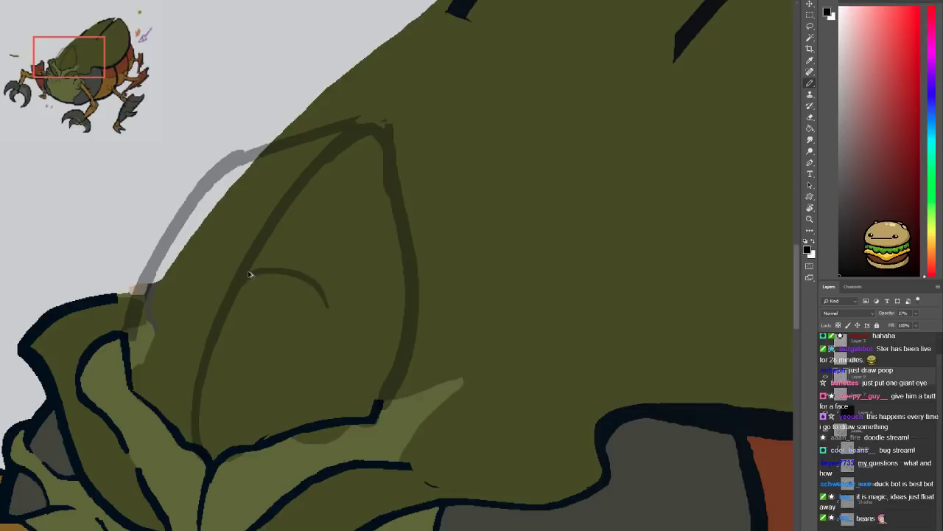
key(ctrl+z)
drag(240, 282, 270, 293)
mouse_move(240, 261)
mouse_down()
mouse_move(211, 251)
mouse_move(190, 261)
mouse_up()
key(ctrl+z)
key(ctrl+z)
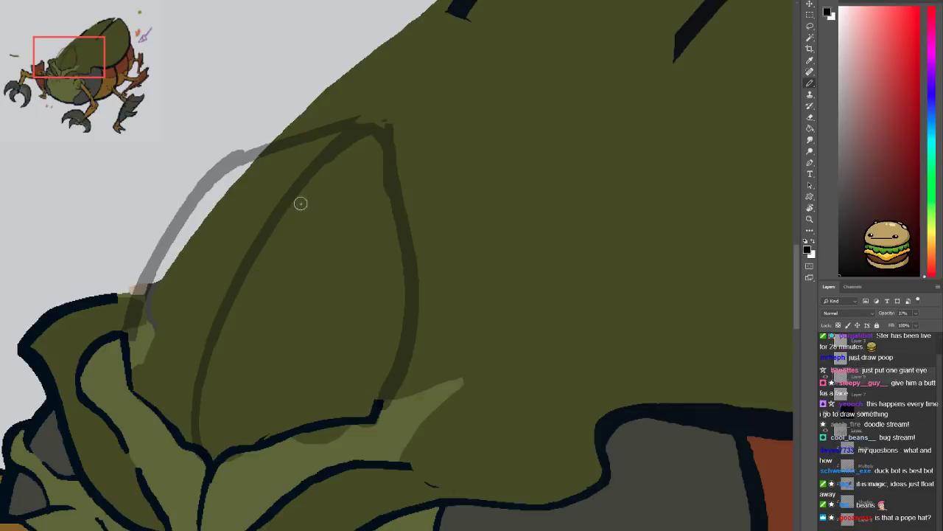
Draw two curved contour lines wrapping across the dome and a short accent stroke near its tip
mouse_move(185, 221)
mouse_down()
mouse_move(342, 317)
mouse_move(402, 291)
mouse_up()
key(ctrl+z)
drag(287, 214, 404, 300)
key(ctrl+z)
key(ctrl+z)
drag(372, 226, 336, 208)
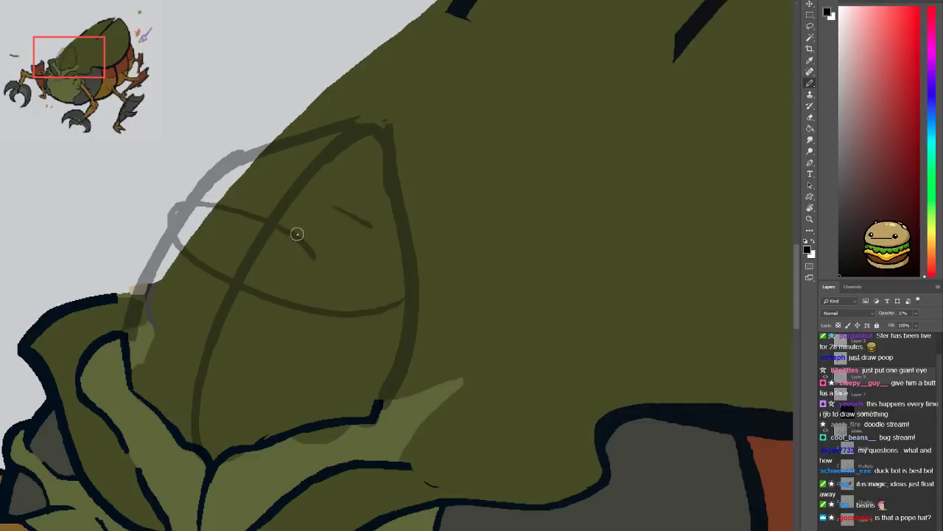
scroll(300, 230, down, 3)
scroll(293, 231, up, 3)
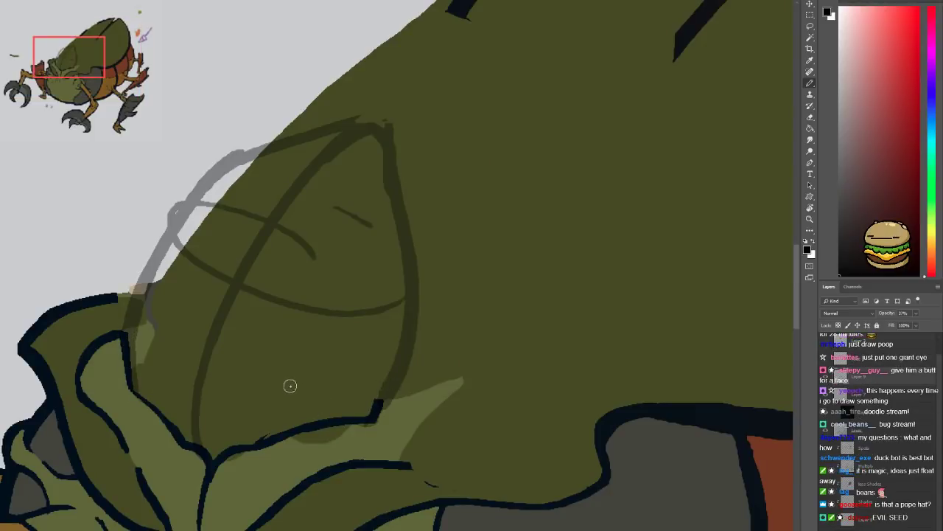
drag(273, 464, 325, 288)
scroll(287, 317, down, 3)
scroll(278, 335, up, 1)
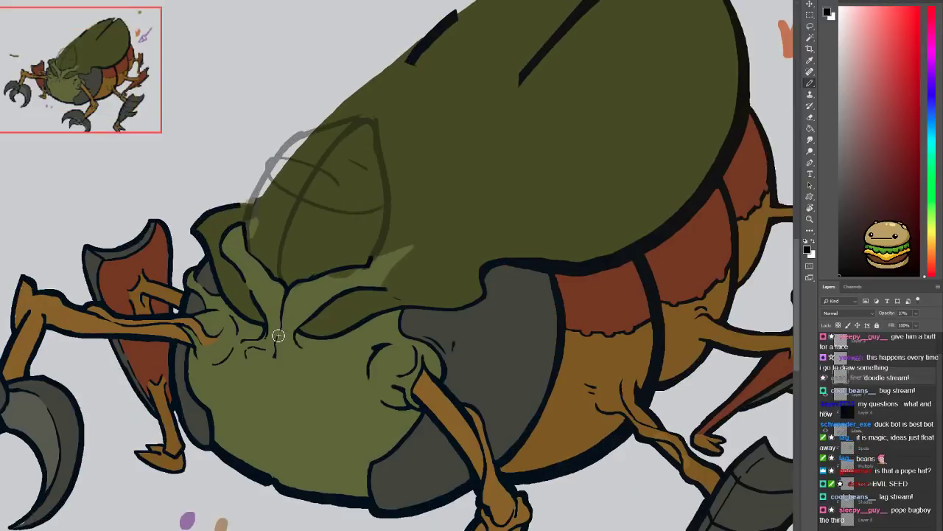
mouse_move(285, 362)
mouse_down()
mouse_move(251, 336)
mouse_move(222, 387)
mouse_move(232, 379)
mouse_move(218, 342)
mouse_up()
mouse_move(409, 398)
mouse_down()
mouse_move(427, 459)
mouse_move(420, 478)
mouse_up()
key(ctrl+z)
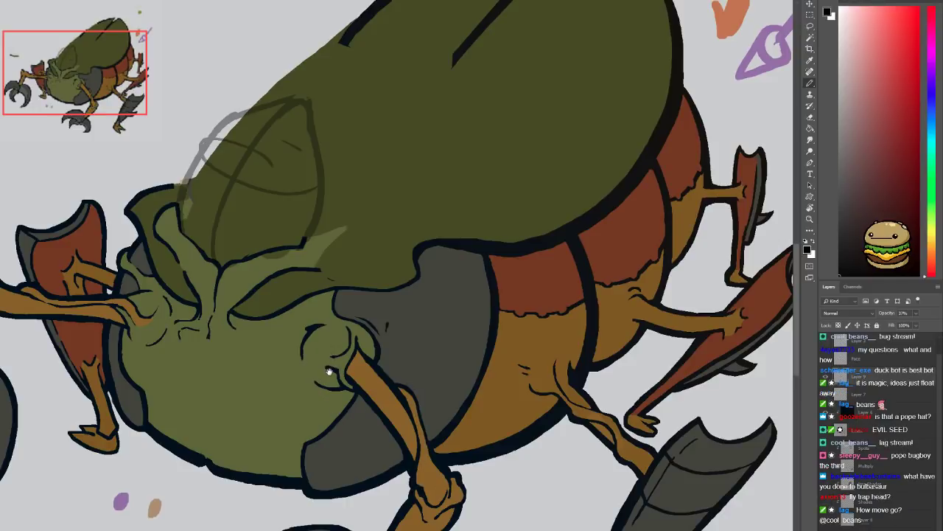
mouse_move(344, 362)
mouse_down()
mouse_move(339, 420)
mouse_move(284, 493)
mouse_move(302, 433)
mouse_move(337, 391)
mouse_move(345, 413)
mouse_move(320, 387)
mouse_move(344, 392)
mouse_move(347, 447)
mouse_move(362, 432)
mouse_move(351, 429)
mouse_up()
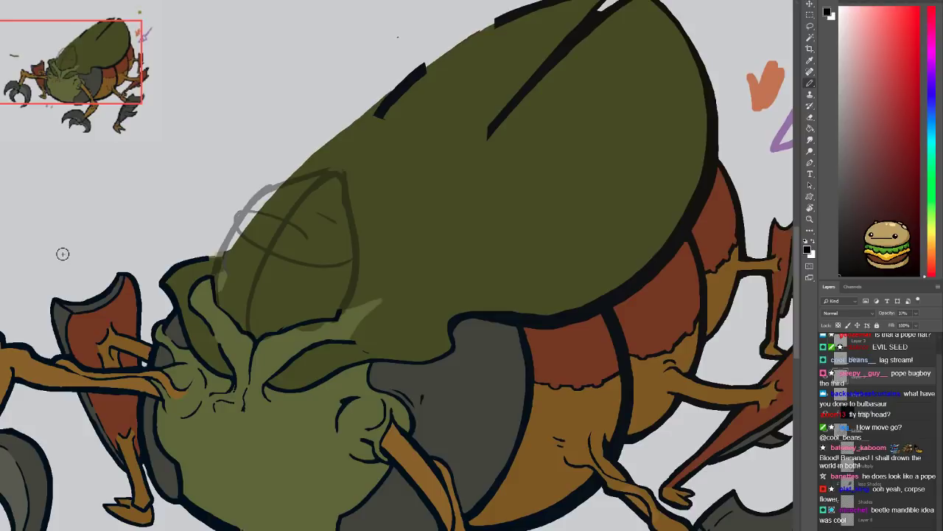
Sketch four small rings on the lower face, arranged as an upper pair and a lower pair
drag(191, 369, 200, 311)
key(ctrl+plus)
key(ctrl+plus)
drag(153, 398, 237, 243)
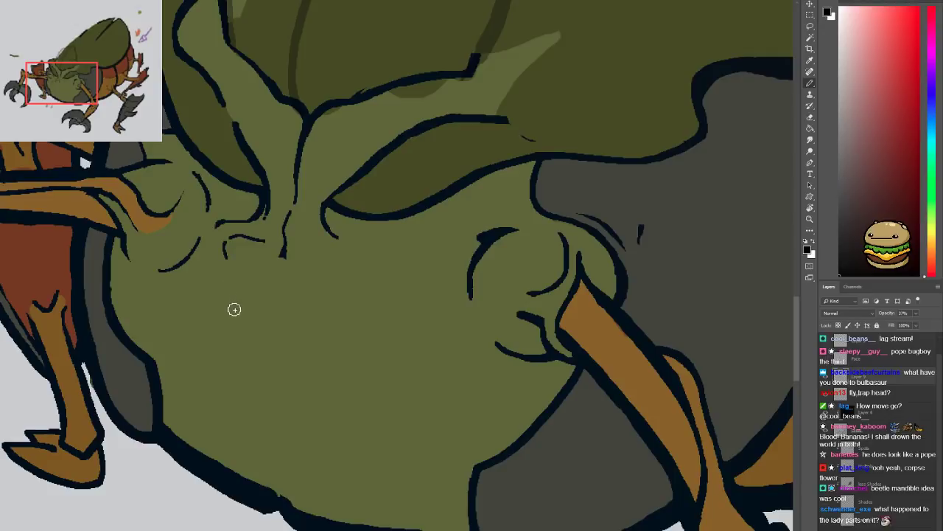
mouse_move(247, 277)
mouse_down()
mouse_move(247, 415)
mouse_move(245, 330)
mouse_move(216, 337)
mouse_up()
mouse_move(324, 365)
mouse_down()
mouse_move(322, 398)
mouse_move(320, 366)
mouse_up()
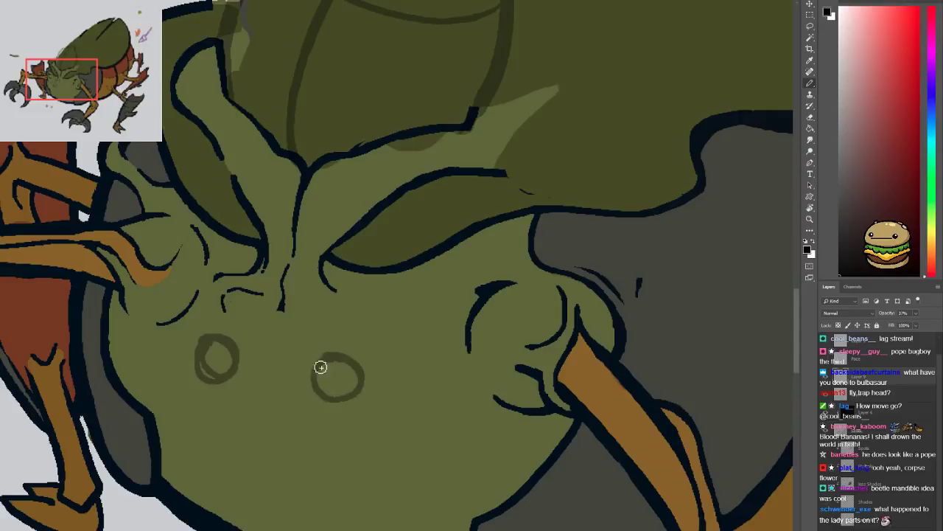
mouse_move(294, 407)
mouse_down()
mouse_move(316, 323)
mouse_move(277, 340)
mouse_move(327, 361)
mouse_up()
key(ctrl+z)
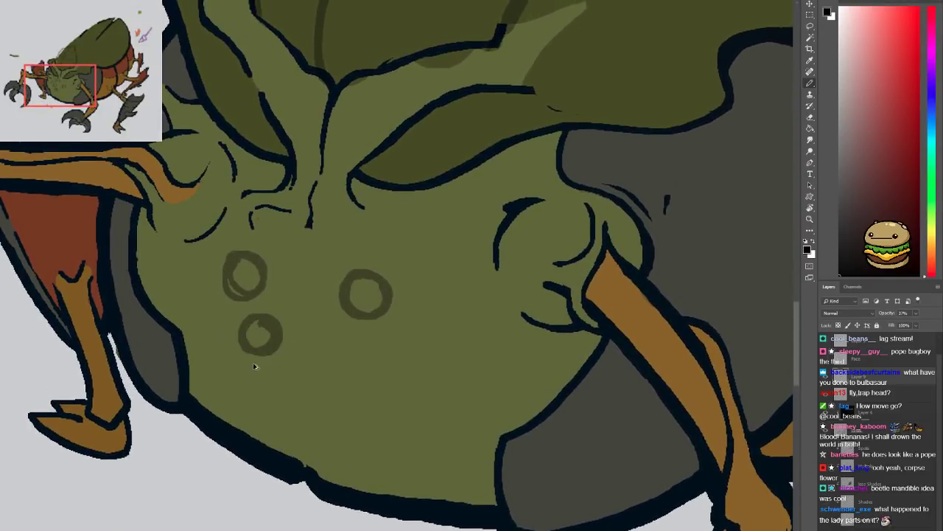
key(ctrl+z)
mouse_move(264, 338)
mouse_down()
mouse_move(259, 383)
mouse_move(265, 340)
mouse_up()
mouse_move(334, 353)
mouse_down()
mouse_move(365, 372)
mouse_move(345, 396)
mouse_up()
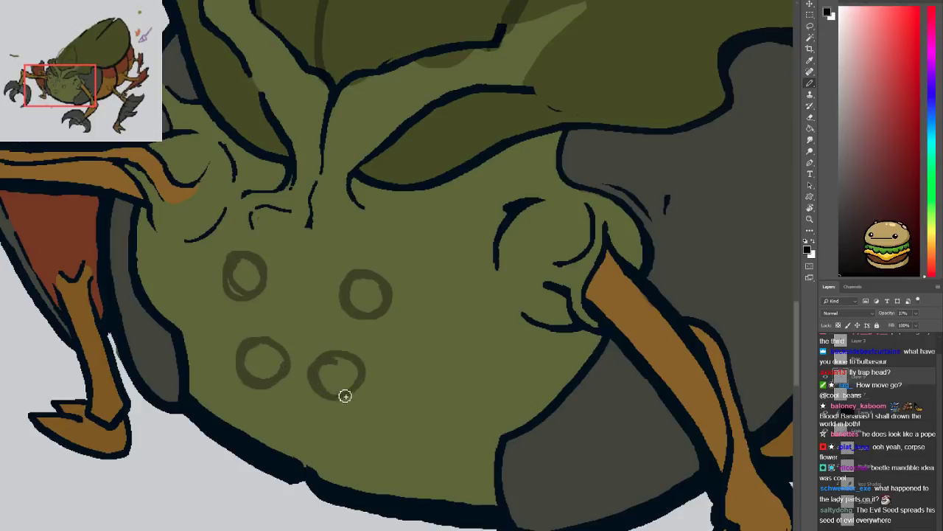
Replace a small ring tried below the lower pair with a fifth ring in the middle of the four
drag(300, 417, 300, 406)
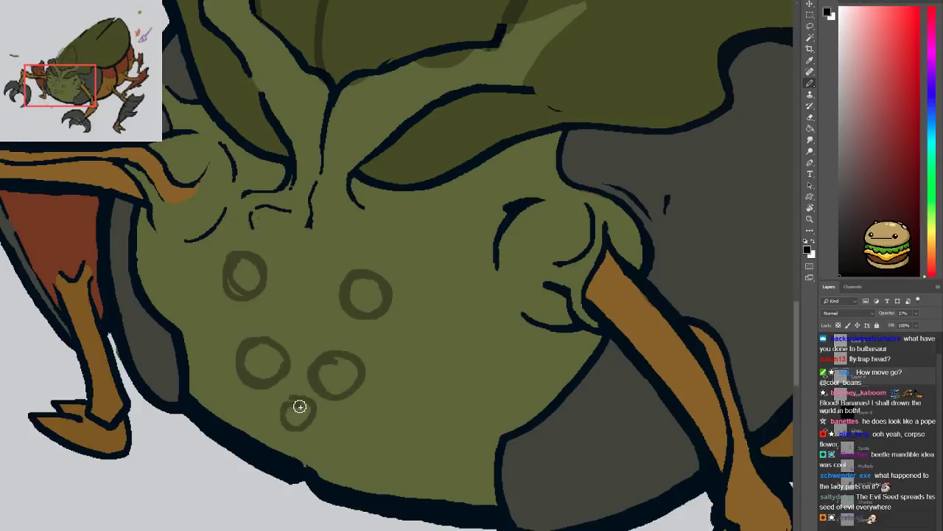
key(ctrl+minus)
key(ctrl+minus)
key(ctrl+plus)
key(ctrl+z)
mouse_move(307, 276)
mouse_down()
mouse_move(308, 313)
mouse_move(295, 299)
mouse_move(305, 312)
mouse_move(315, 304)
mouse_up()
key(ctrl+z)
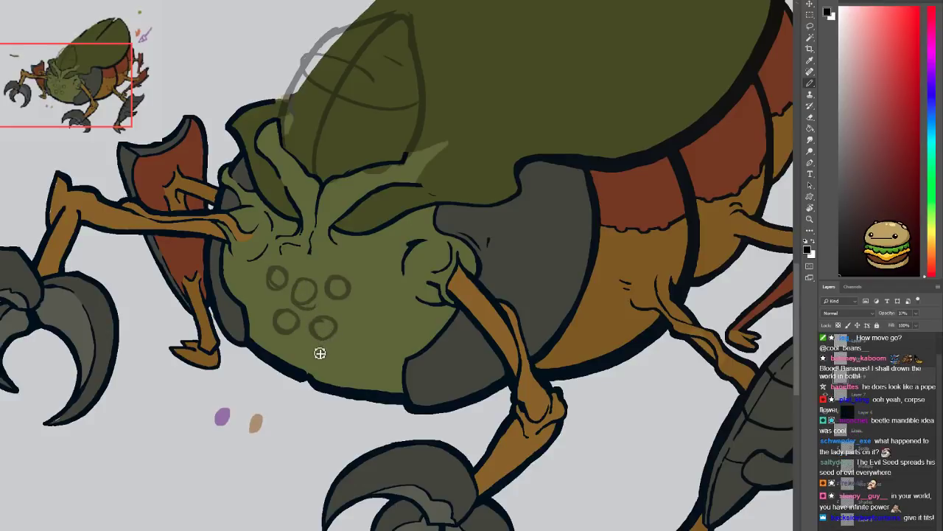
Sketch a zigzag row of spiky teeth hanging along the lower edge of the face
mouse_move(299, 347)
mouse_down()
mouse_move(274, 354)
mouse_move(275, 390)
mouse_move(361, 203)
mouse_move(269, 437)
mouse_move(314, 326)
mouse_up()
key(ctrl+plus)
key(ctrl+plus)
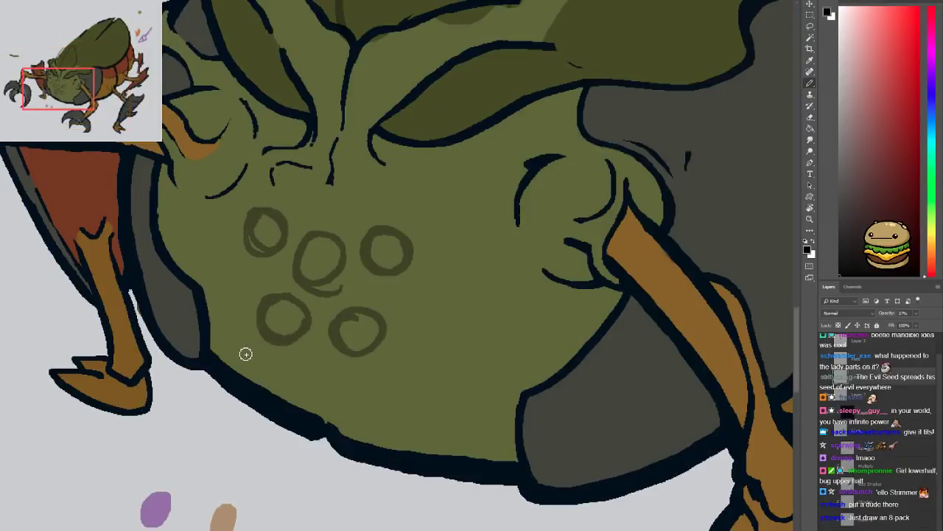
mouse_move(231, 352)
mouse_down()
mouse_move(214, 439)
mouse_move(268, 367)
mouse_move(252, 459)
mouse_move(305, 379)
mouse_move(297, 487)
mouse_move(346, 391)
mouse_move(361, 504)
mouse_move(388, 420)
mouse_move(421, 459)
mouse_up()
key(ctrl+minus)
key(ctrl+minus)
key(ctrl+minus)
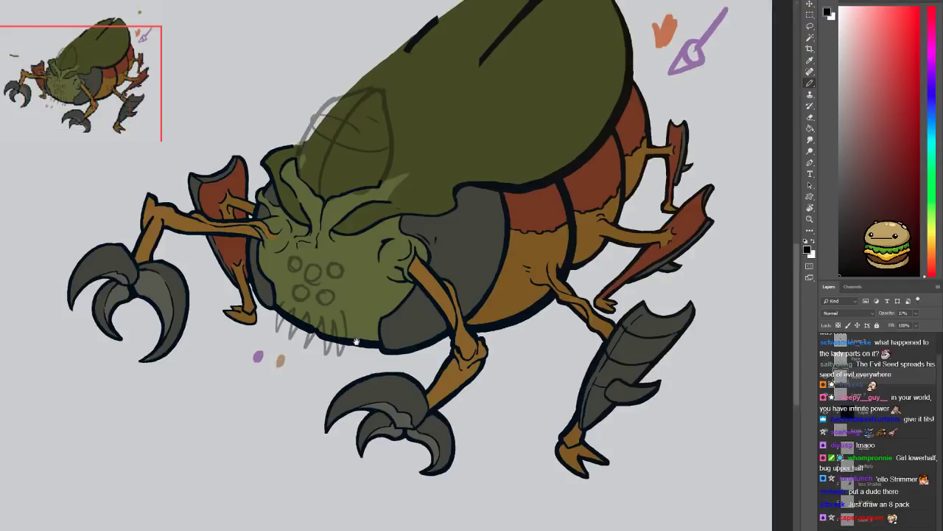
Erase the five rings and the zigzag teeth from the lower face
mouse_move(362, 337)
mouse_down()
mouse_move(328, 383)
mouse_move(303, 377)
mouse_move(331, 365)
mouse_move(327, 381)
mouse_up()
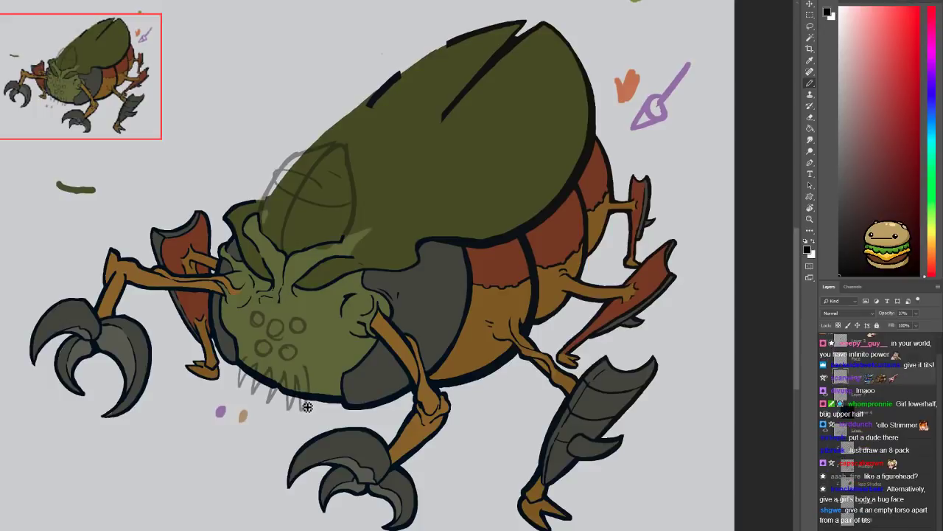
key(e)
mouse_move(252, 317)
mouse_down()
mouse_move(261, 348)
mouse_move(277, 336)
mouse_move(294, 384)
mouse_move(284, 317)
mouse_up()
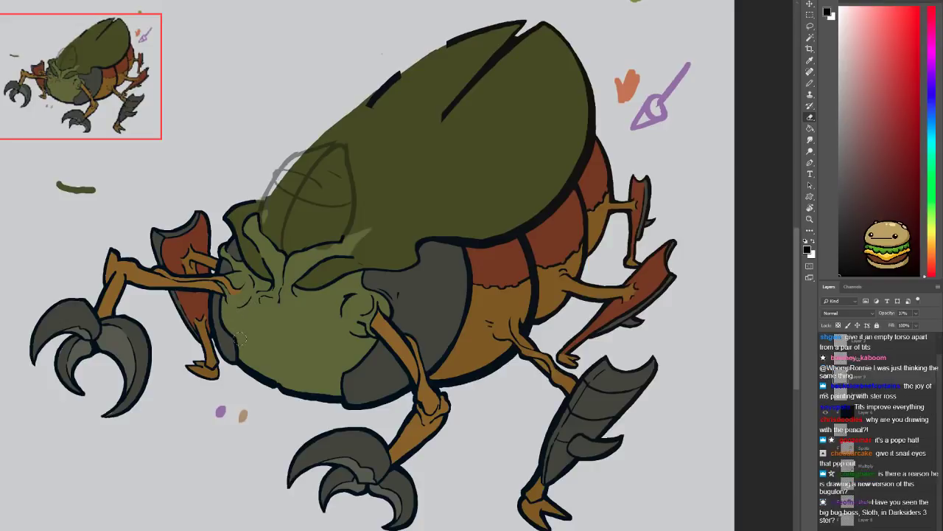
Sketch curved bands across the pointed dome, with small star and hook marks at their ends
key(ctrl+plus)
key(ctrl+plus)
key(ctrl+plus)
drag(258, 375, 285, 530)
key(b)
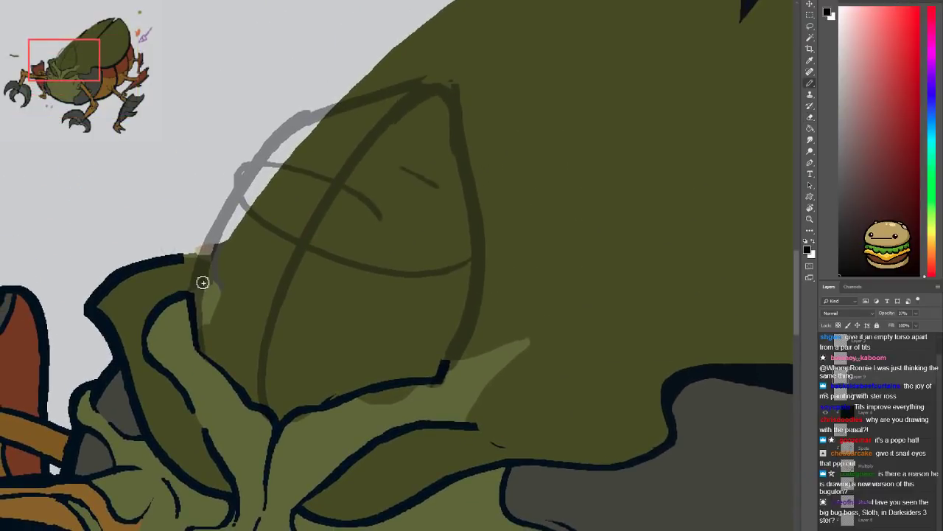
mouse_move(215, 249)
mouse_down()
mouse_move(277, 241)
mouse_move(405, 192)
mouse_move(259, 233)
mouse_move(392, 168)
mouse_up()
key(ctrl+z)
drag(220, 237, 399, 165)
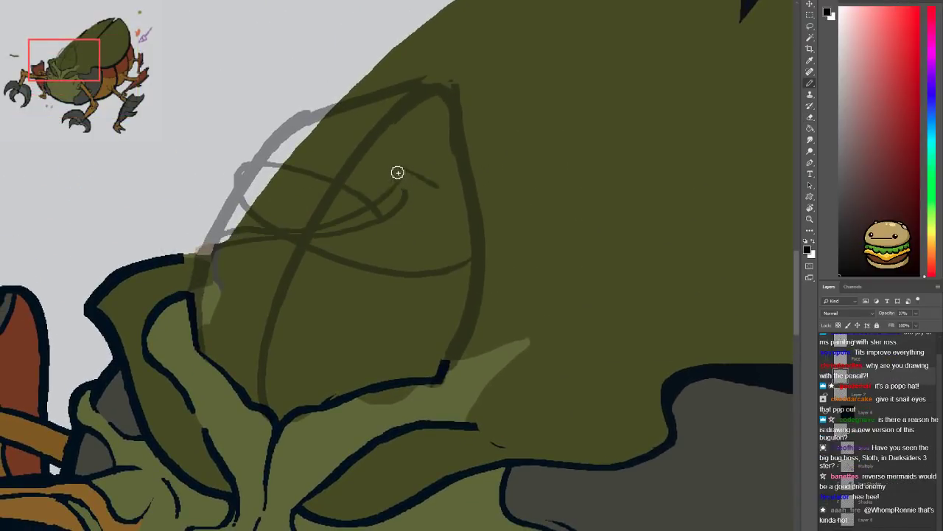
mouse_move(394, 212)
mouse_down()
mouse_move(432, 171)
mouse_move(430, 182)
mouse_up()
key(ctrl+minus)
key(ctrl+minus)
key(ctrl+minus)
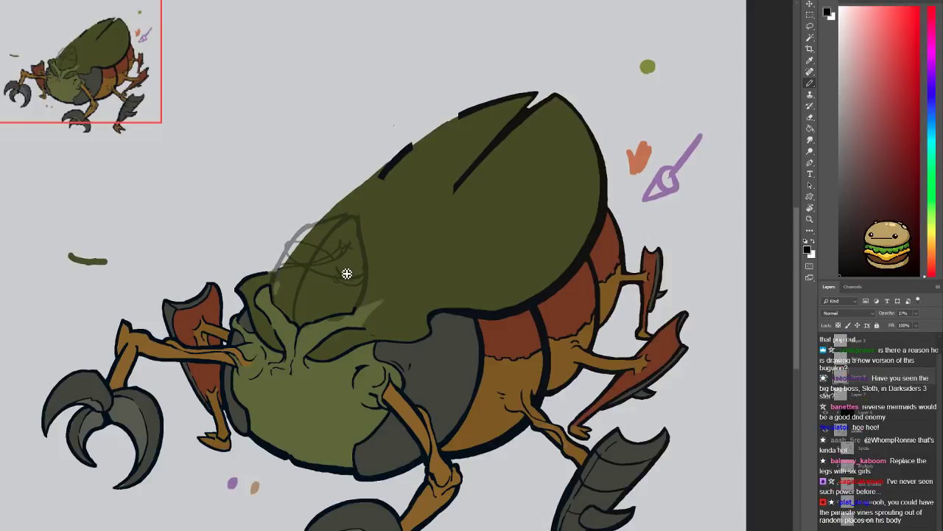
Erase the pointed dome sketch and its bands from above the brow
scroll(347, 275, up, 2)
key(e)
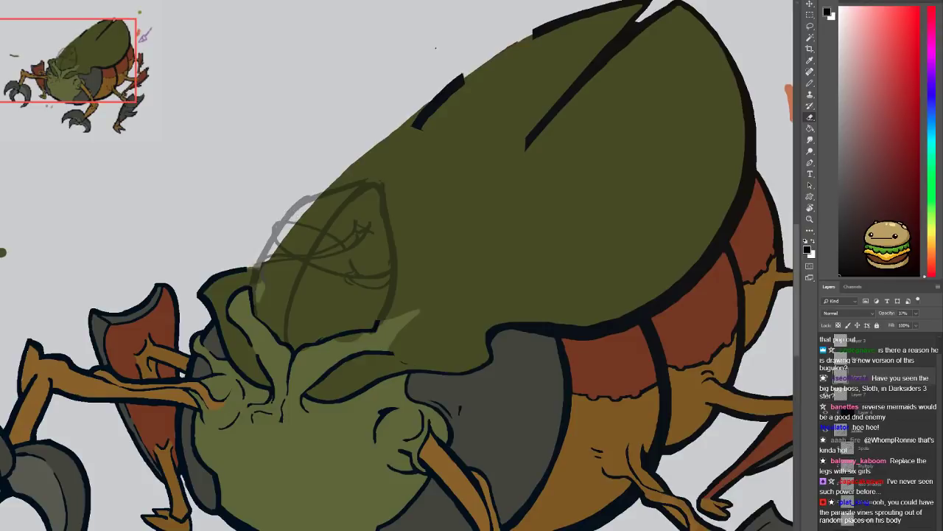
mouse_move(288, 213)
mouse_down()
mouse_move(346, 295)
mouse_move(381, 184)
mouse_up()
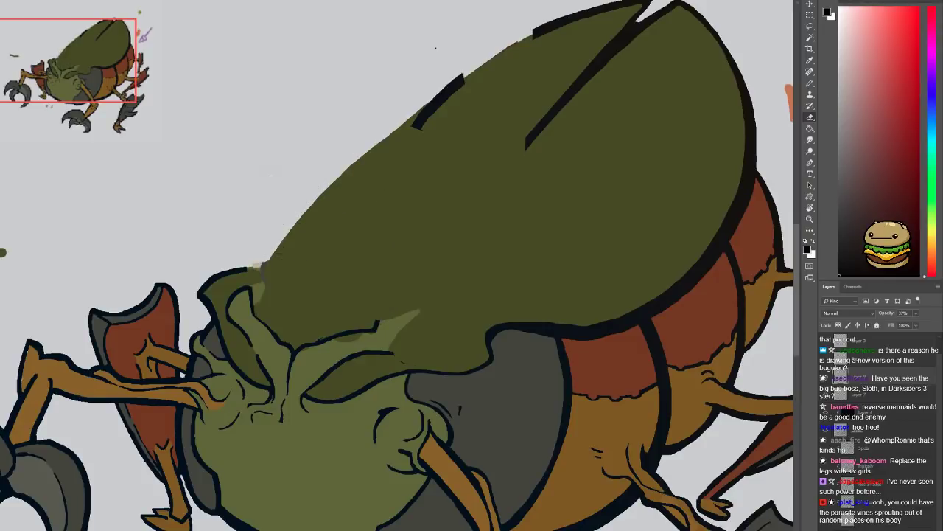
Try to outline a circle above the brow, overlapping the shell's front edge
scroll(290, 268, up, 2)
key(b)
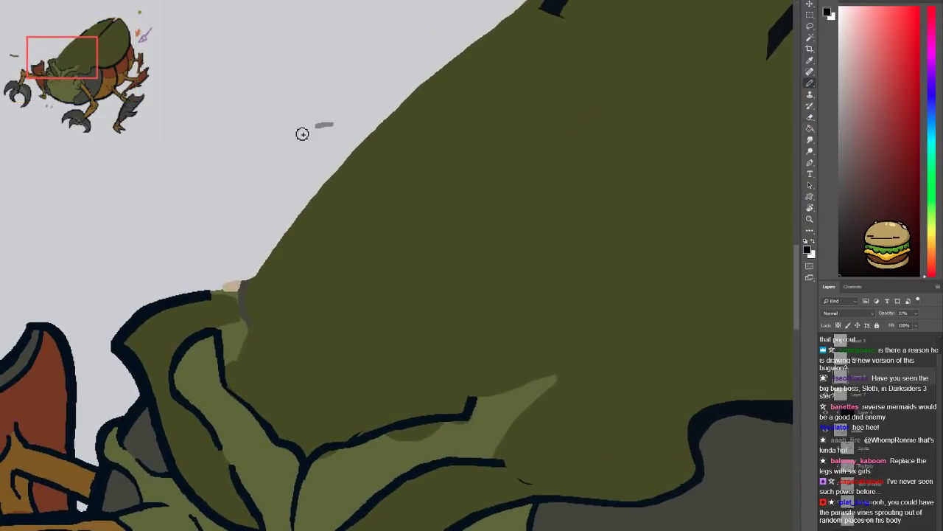
mouse_move(301, 132)
mouse_down()
mouse_move(416, 199)
mouse_move(332, 124)
mouse_up()
drag(384, 156, 410, 222)
key(ctrl+z)
mouse_move(317, 148)
mouse_down()
mouse_move(406, 273)
mouse_move(337, 252)
mouse_up()
key(ctrl+z)
drag(331, 161, 351, 170)
key(ctrl+z)
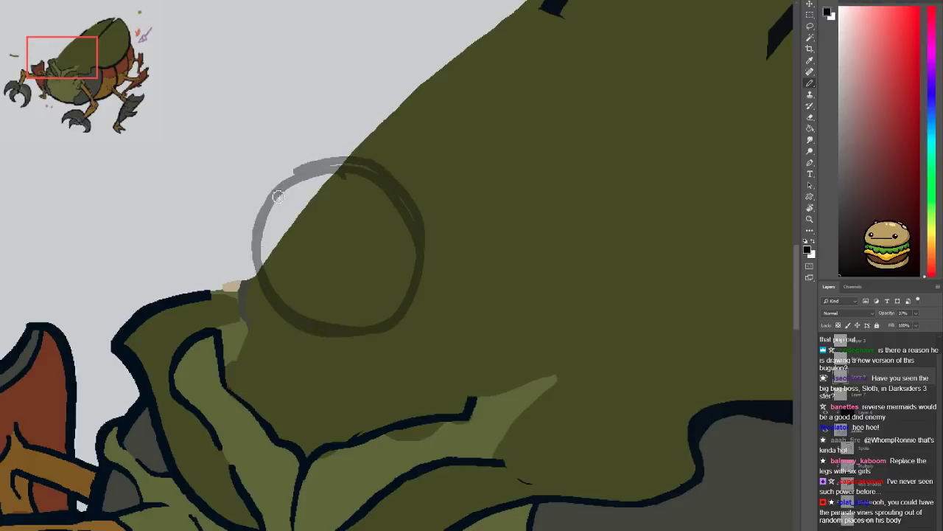
key(ctrl+z)
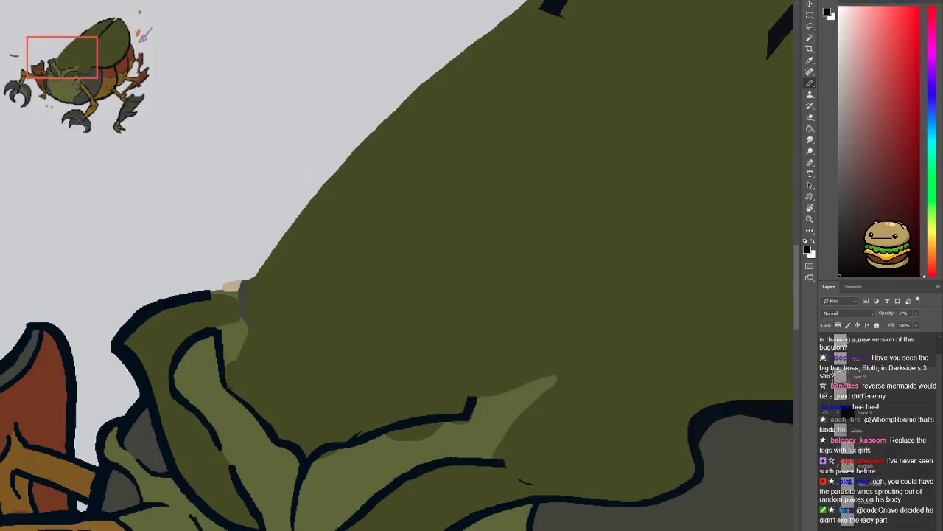
Paint a solid translucent grey sphere above the brow, overlapping the shell's front edge
mouse_move(302, 147)
mouse_down()
mouse_move(346, 281)
mouse_move(379, 157)
mouse_move(277, 267)
mouse_move(329, 133)
mouse_move(350, 191)
mouse_move(362, 197)
mouse_move(347, 191)
mouse_move(298, 219)
mouse_move(310, 160)
mouse_move(281, 229)
mouse_move(333, 161)
mouse_up()
scroll(310, 185, down, 3)
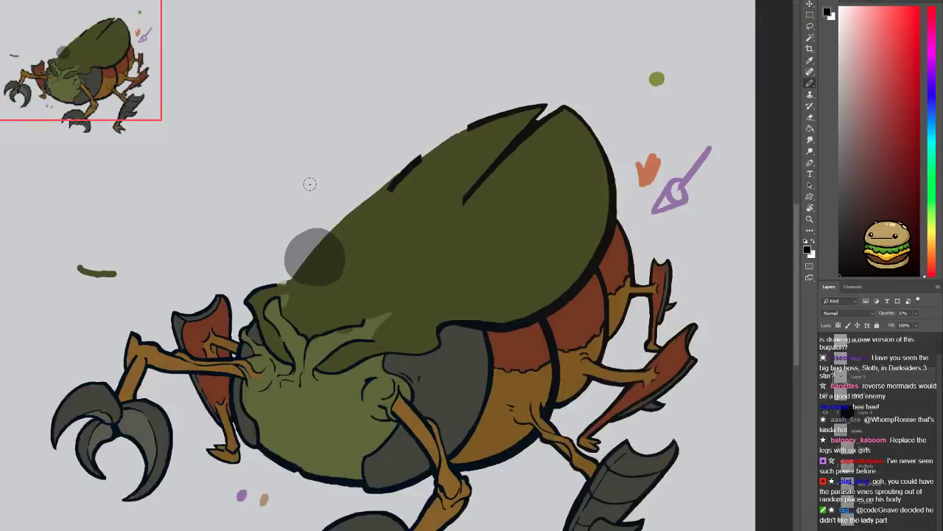
scroll(298, 198, up, 3)
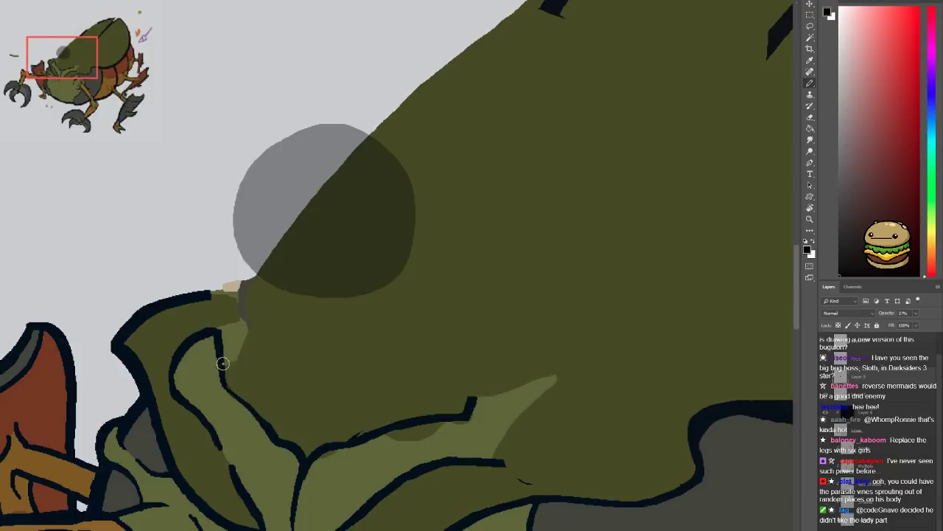
Sketch a low domed forehead under the sphere, with a curling tendril rising from its far corner beside the shell
drag(244, 319, 276, 310)
mouse_move(390, 324)
mouse_down()
mouse_move(452, 359)
mouse_move(459, 352)
mouse_move(447, 396)
mouse_up()
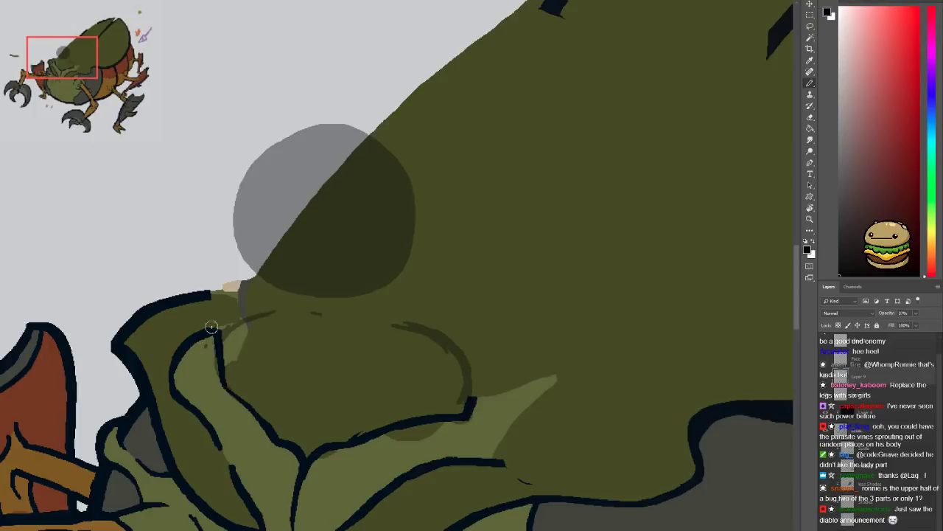
mouse_move(212, 326)
mouse_down()
mouse_move(308, 338)
mouse_move(251, 305)
mouse_move(424, 359)
mouse_move(438, 332)
mouse_up()
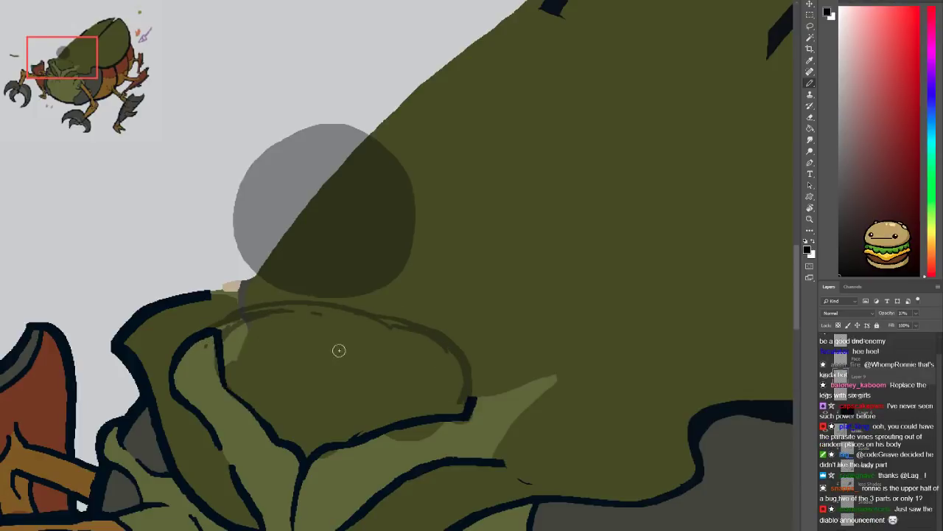
mouse_move(389, 421)
mouse_down()
mouse_move(456, 355)
mouse_move(418, 299)
mouse_move(493, 264)
mouse_move(511, 224)
mouse_move(520, 244)
mouse_move(424, 312)
mouse_move(432, 416)
mouse_up()
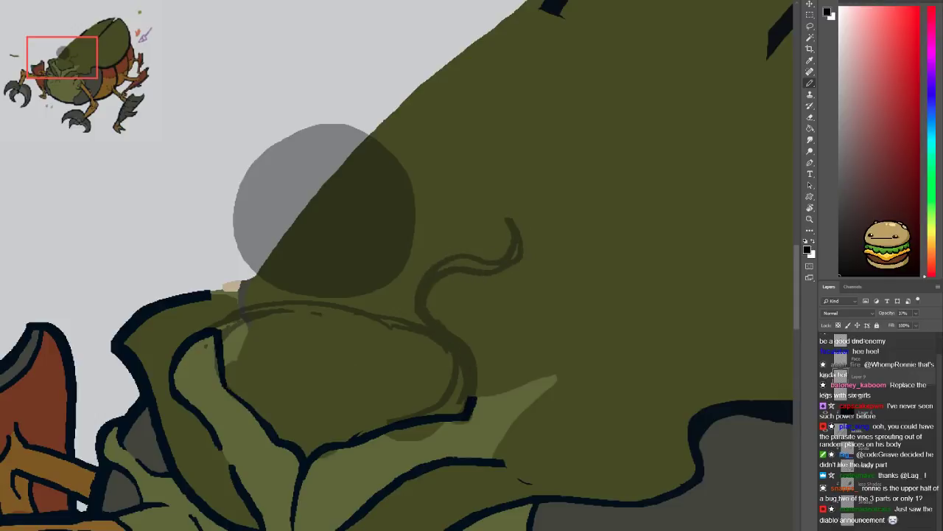
Try several tendril curves rising from the front tip of the brow toward the sphere
mouse_move(210, 332)
mouse_down()
mouse_move(173, 273)
mouse_move(177, 174)
mouse_up()
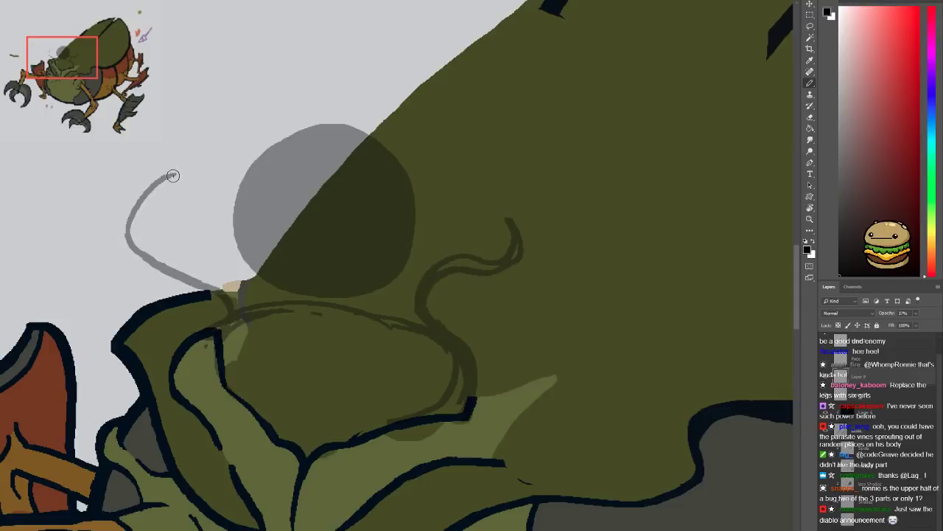
key(ctrl+z)
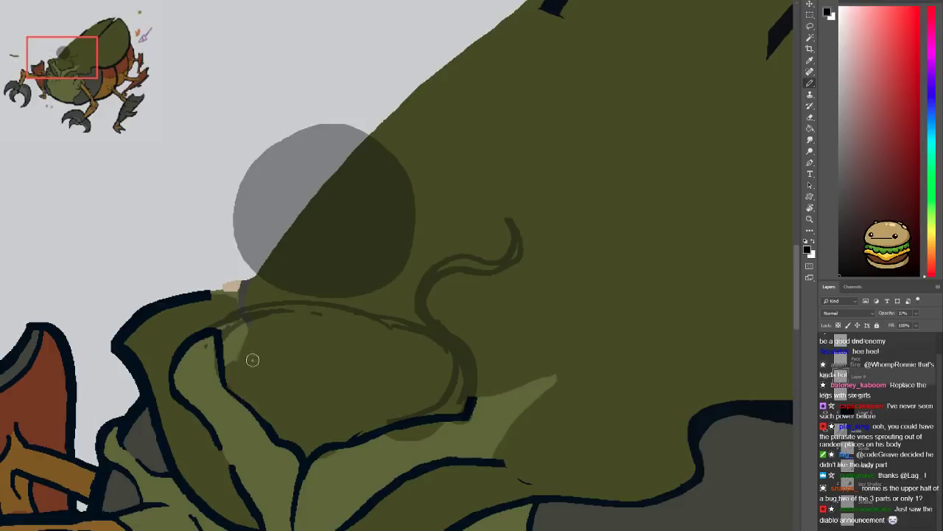
mouse_move(251, 359)
mouse_down()
mouse_move(244, 324)
mouse_move(219, 292)
mouse_move(237, 260)
mouse_up()
key(ctrl+z)
mouse_move(222, 330)
mouse_down()
mouse_move(206, 261)
mouse_move(253, 215)
mouse_up()
drag(472, 114, 409, 171)
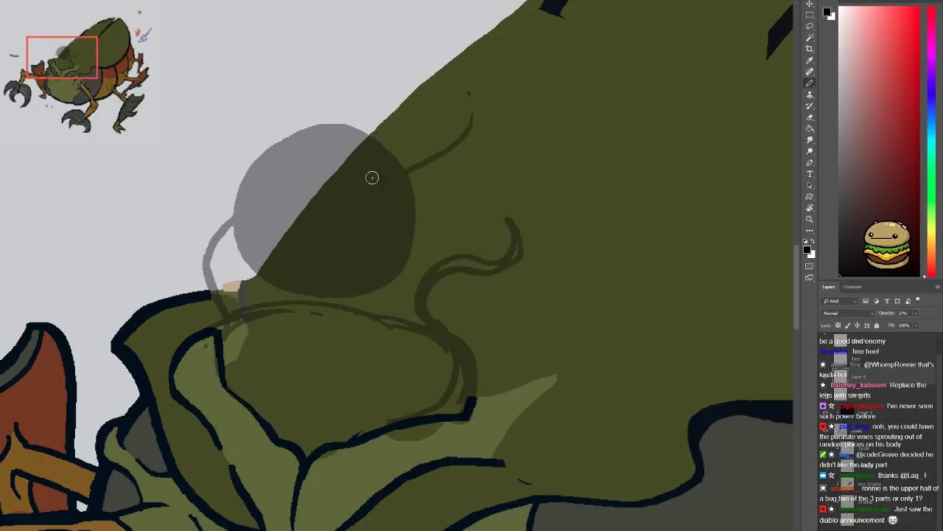
key(ctrl+z)
key(ctrl+z)
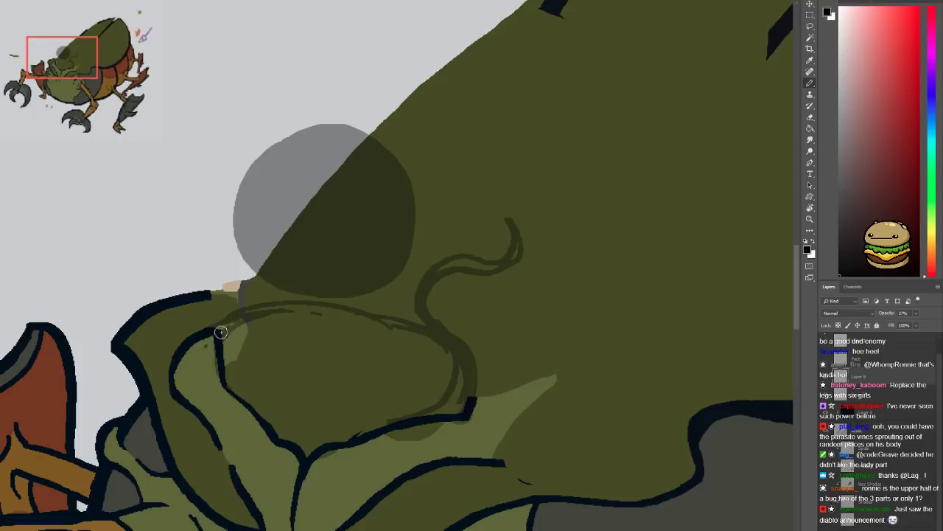
Sketch a double-lined tendril from the brow tip around the sphere, erasing a light band where it crosses in front
mouse_move(222, 300)
mouse_down()
mouse_move(202, 280)
mouse_move(488, 159)
mouse_move(433, 206)
mouse_move(477, 162)
mouse_move(400, 166)
mouse_up()
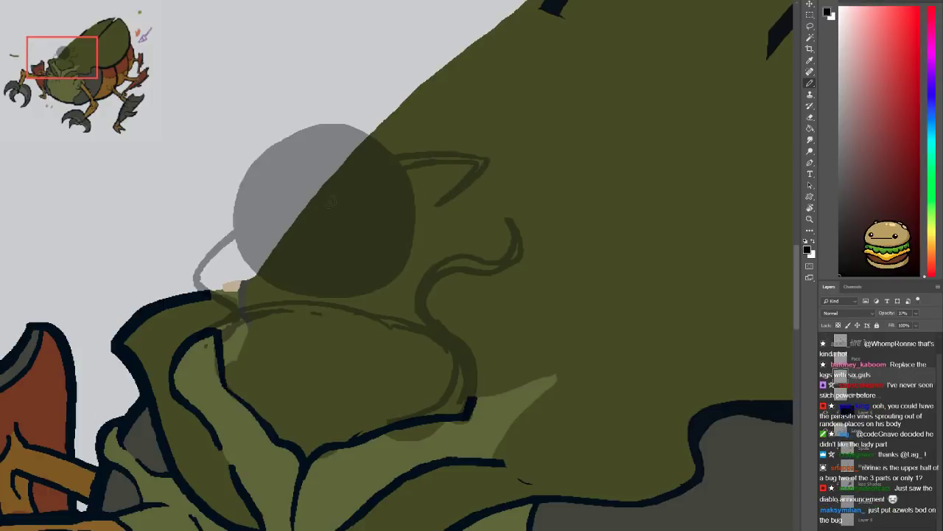
mouse_move(235, 239)
mouse_down()
mouse_move(211, 271)
mouse_move(237, 287)
mouse_up()
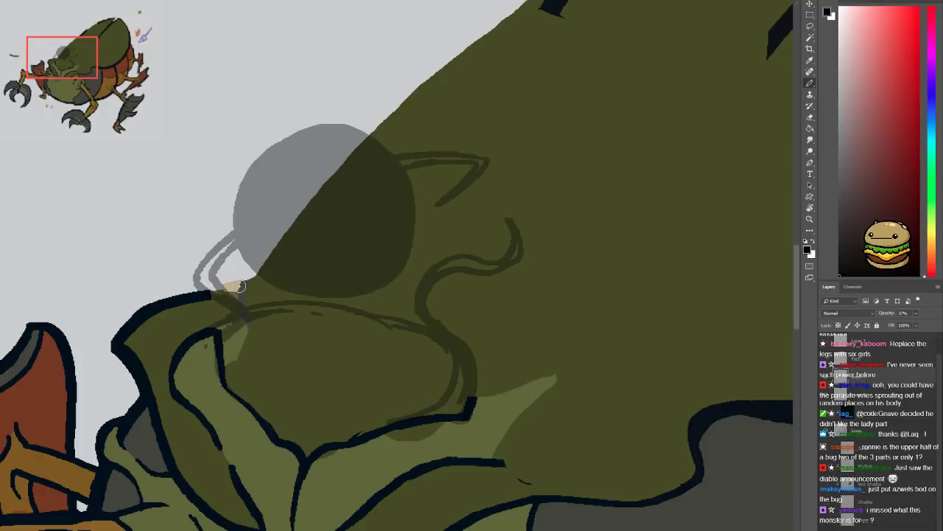
key(e)
mouse_move(240, 240)
mouse_down()
mouse_move(456, 150)
mouse_move(417, 164)
mouse_up()
scroll(407, 168, down, 4)
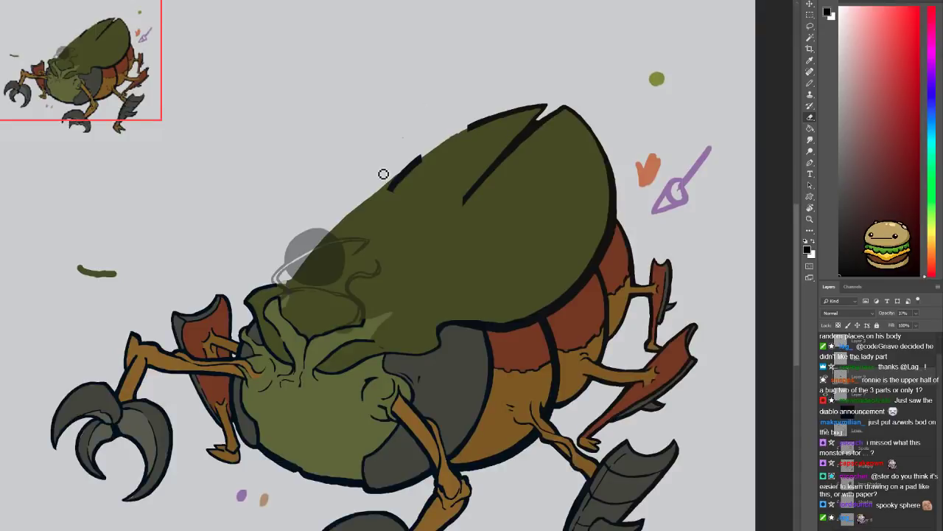
Add a second, lower tendril from the brow that wraps around the sphere, erasing its band across the sphere's lower part
scroll(380, 177, up, 2)
scroll(372, 178, up, 3)
key(b)
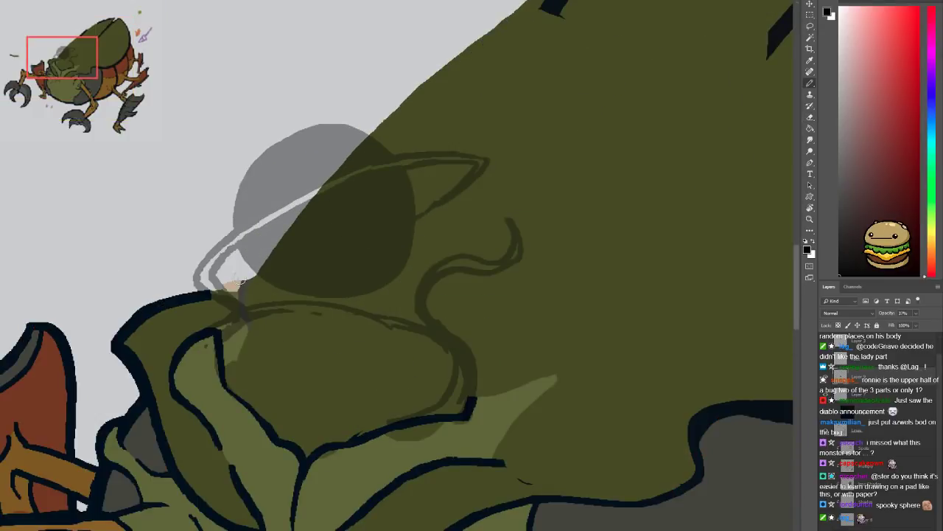
drag(247, 293, 243, 278)
drag(261, 400, 331, 325)
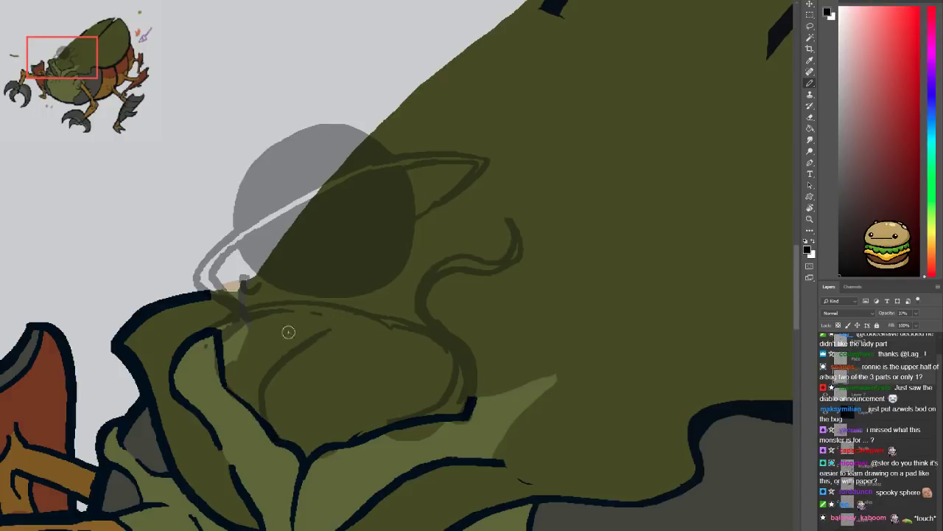
key(ctrl+z)
mouse_move(270, 423)
mouse_down()
mouse_move(258, 403)
mouse_move(258, 360)
mouse_move(271, 335)
mouse_up()
key(ctrl+z)
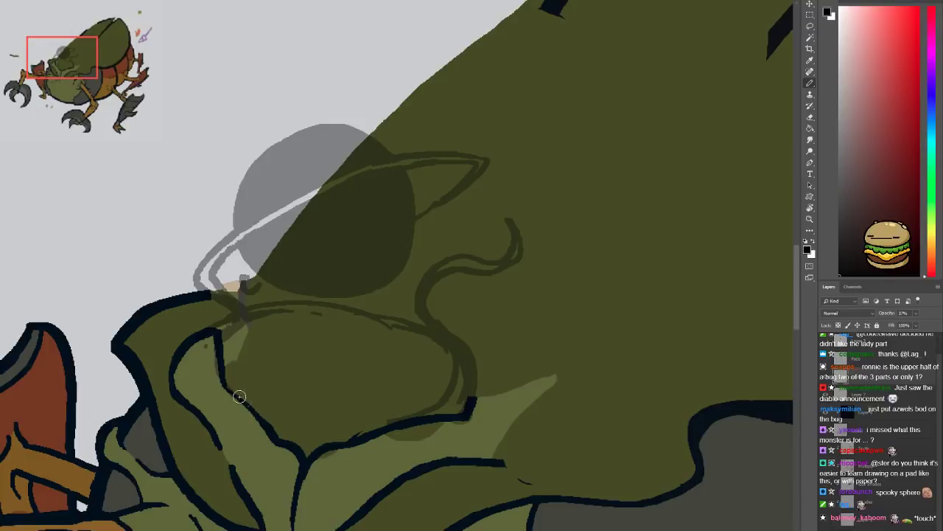
mouse_move(230, 388)
mouse_down()
mouse_move(267, 382)
mouse_move(257, 325)
mouse_move(260, 338)
mouse_move(274, 296)
mouse_up()
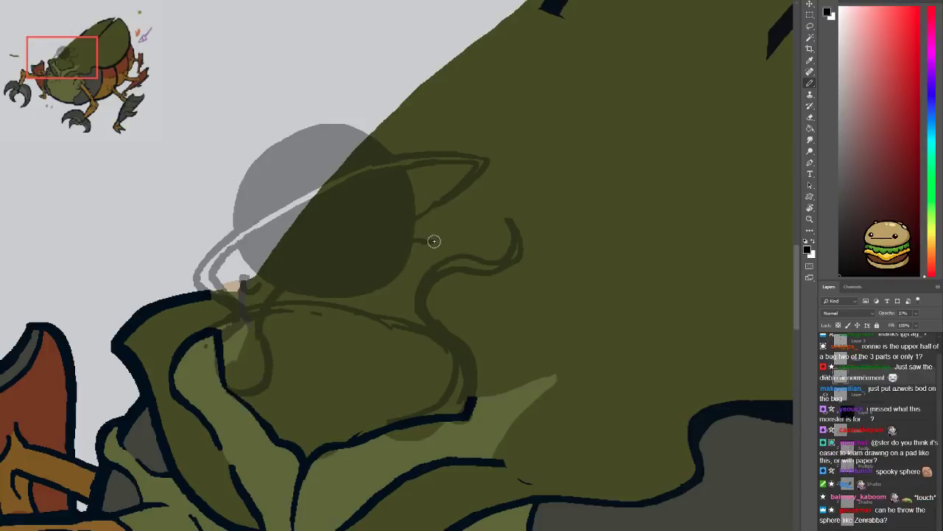
drag(434, 241, 421, 251)
key(e)
drag(289, 289, 400, 251)
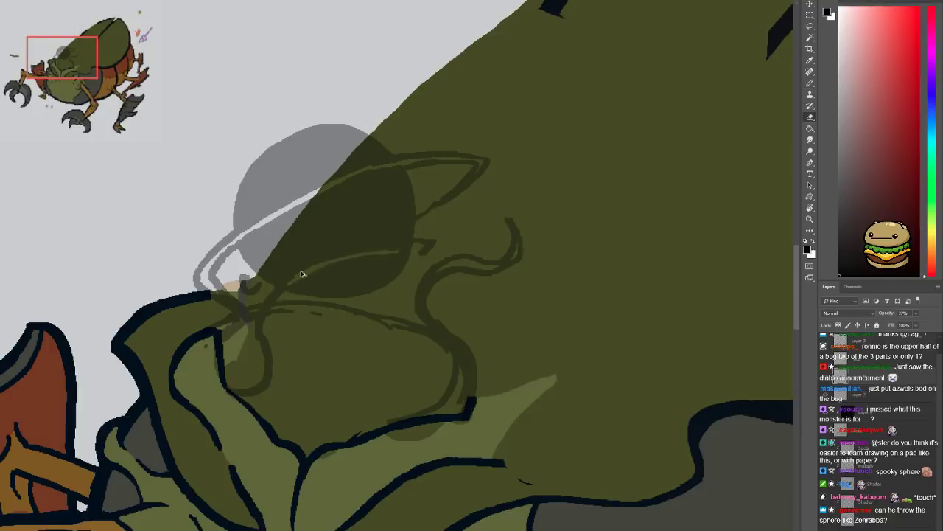
key(ctrl+z)
mouse_move(280, 291)
mouse_down()
mouse_move(415, 241)
mouse_move(417, 259)
mouse_up()
key(b)
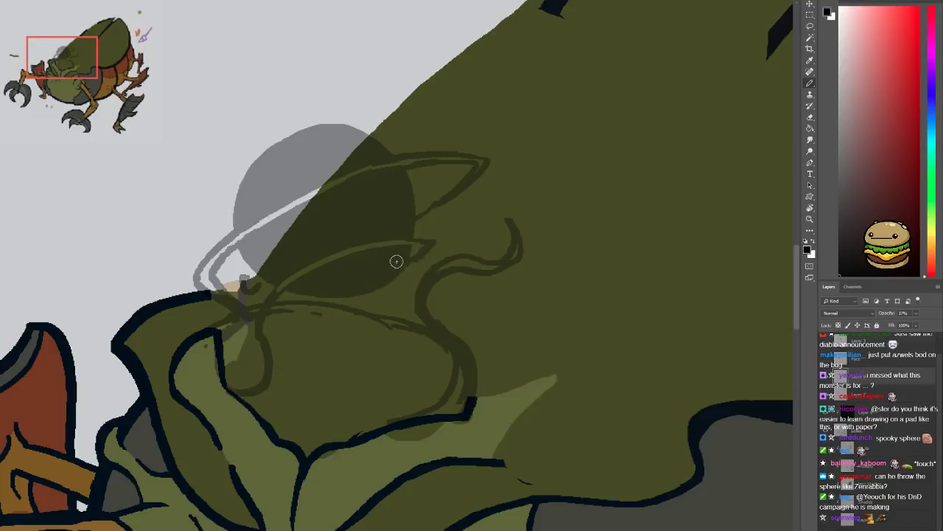
Add short curved accent strokes in the empty space around the sphere's outer edge
drag(219, 220, 216, 185)
key(ctrl+z)
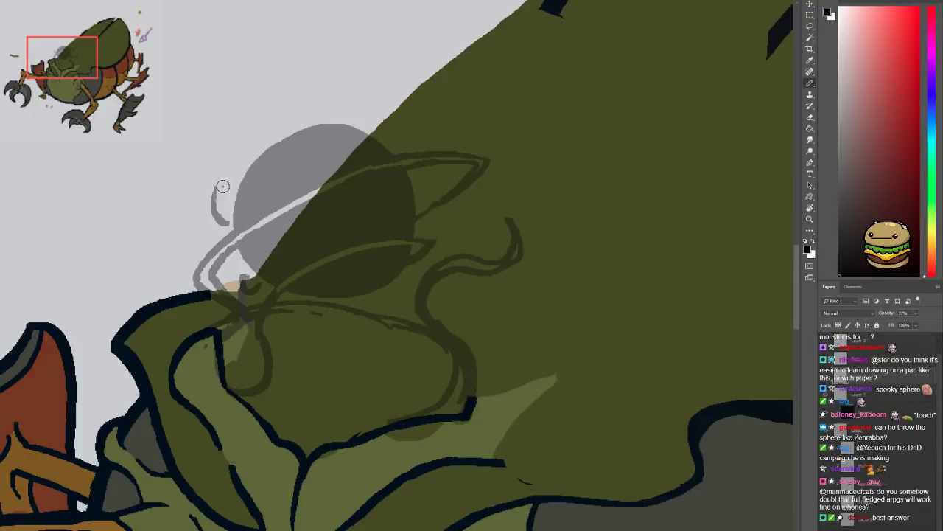
drag(214, 188, 221, 220)
mouse_move(247, 154)
mouse_down()
mouse_move(240, 125)
mouse_move(248, 156)
mouse_up()
scroll(310, 179, down, 3)
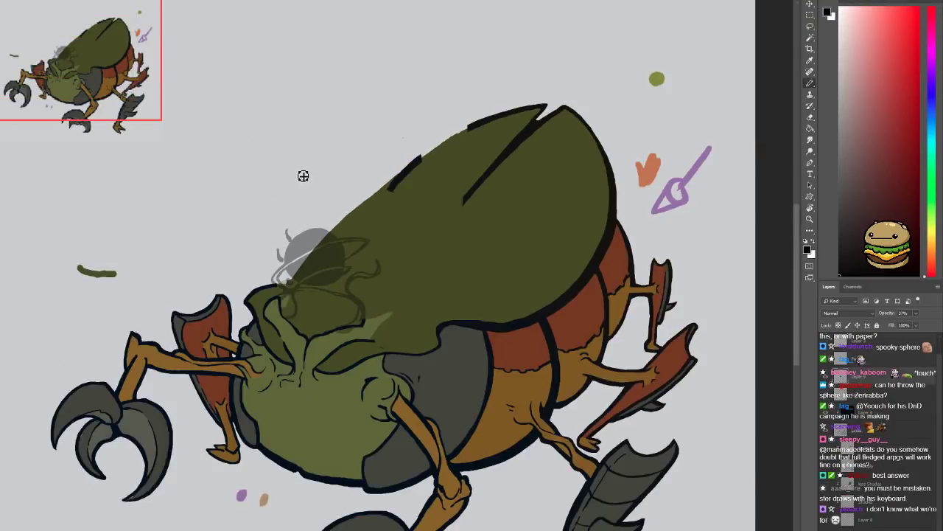
Erase the sphere, tendrils, forehead outline and accent strokes from above the brow
key(ctrl+plus)
key(ctrl+plus)
key(ctrl+plus)
key(e)
key(ctrl+minus)
key(ctrl+minus)
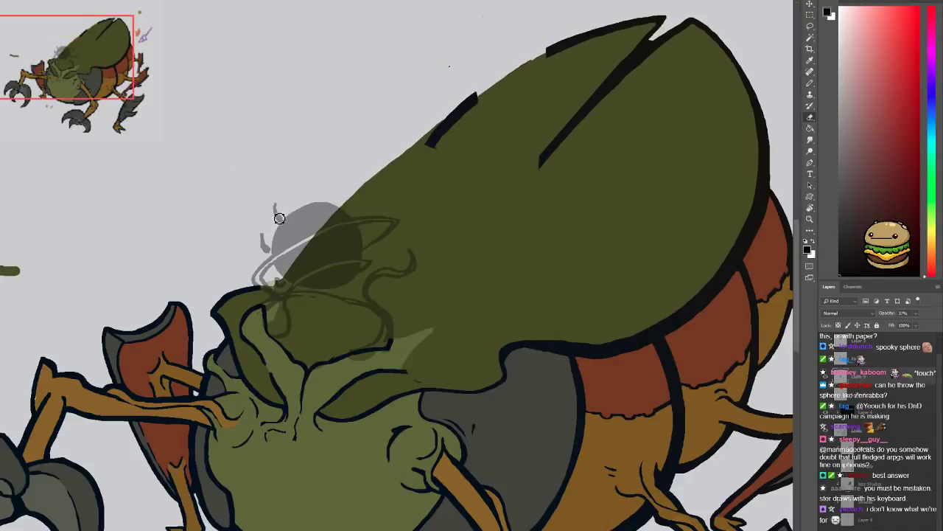
mouse_move(289, 179)
mouse_down()
mouse_move(346, 244)
mouse_move(377, 310)
mouse_move(409, 258)
mouse_up()
Paint a perfectly round translucent black sphere above the brow, larger than the previous one
scroll(310, 251, up, 2)
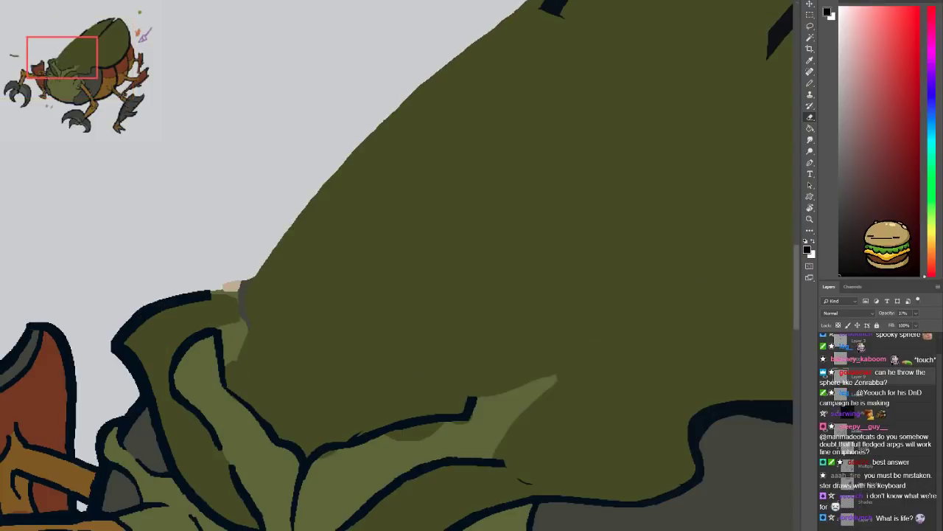
key(b)
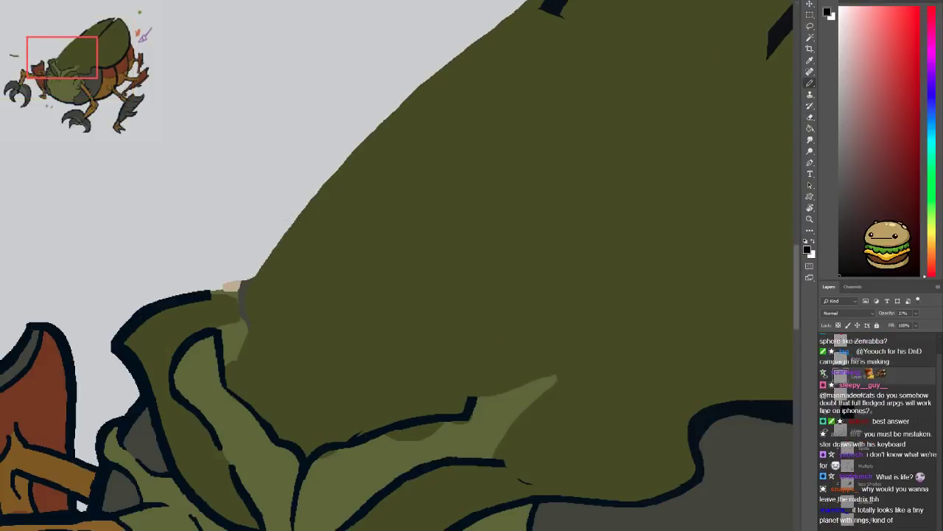
drag(340, 247, 380, 241)
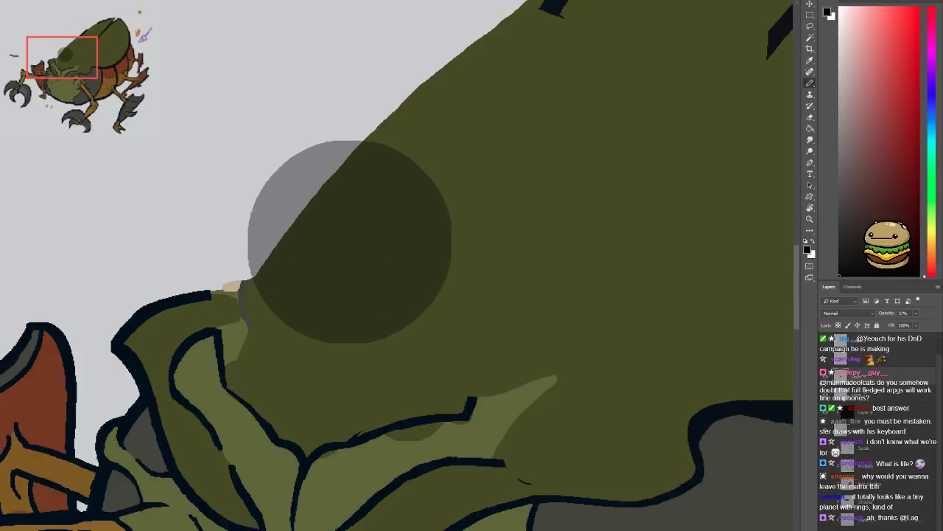
scroll(380, 241, down, 3)
scroll(323, 267, up, 5)
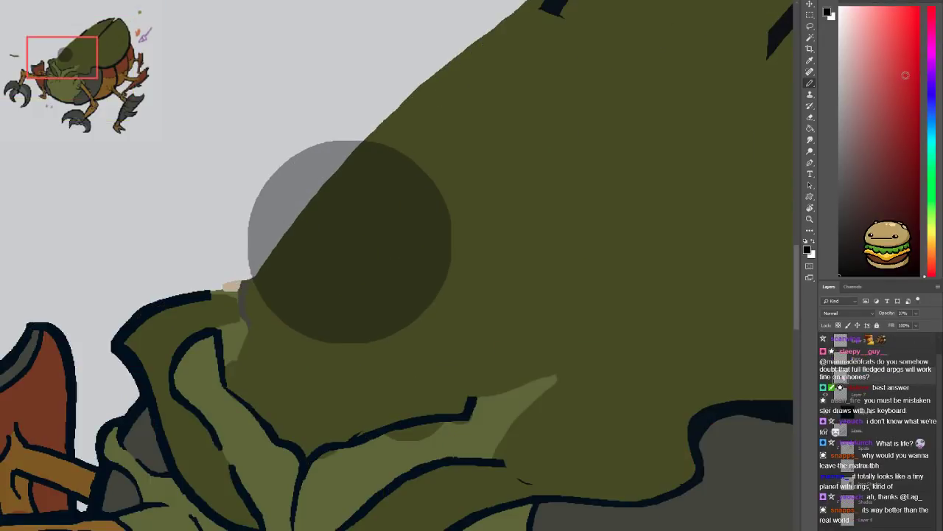
Switch to a strong red and sketch two tendril bands wrapping diagonally around the sphere's upper-left part, the outer one with a curled tip
drag(905, 76, 919, 78)
mouse_move(247, 147)
mouse_down()
mouse_move(256, 171)
mouse_move(278, 176)
mouse_move(229, 255)
mouse_move(254, 257)
mouse_up()
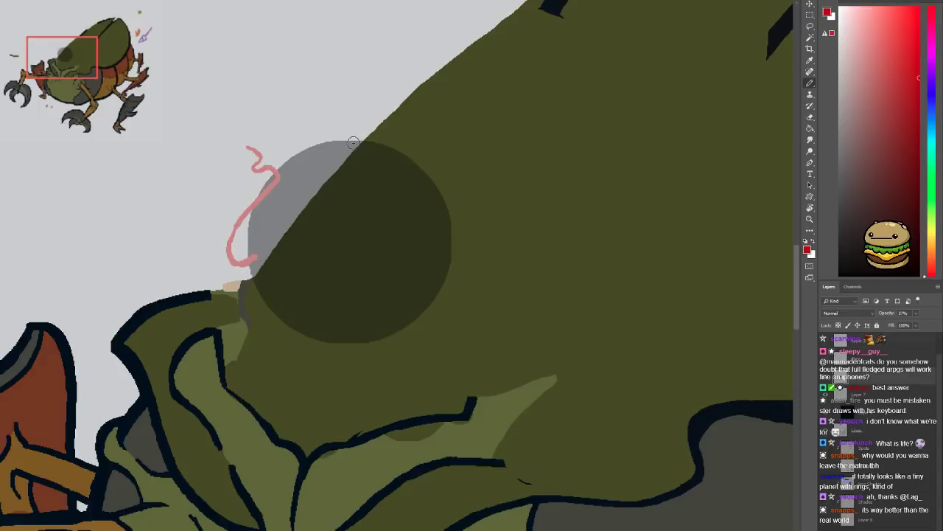
mouse_move(352, 143)
mouse_down()
mouse_move(372, 163)
mouse_move(306, 260)
mouse_move(267, 284)
mouse_up()
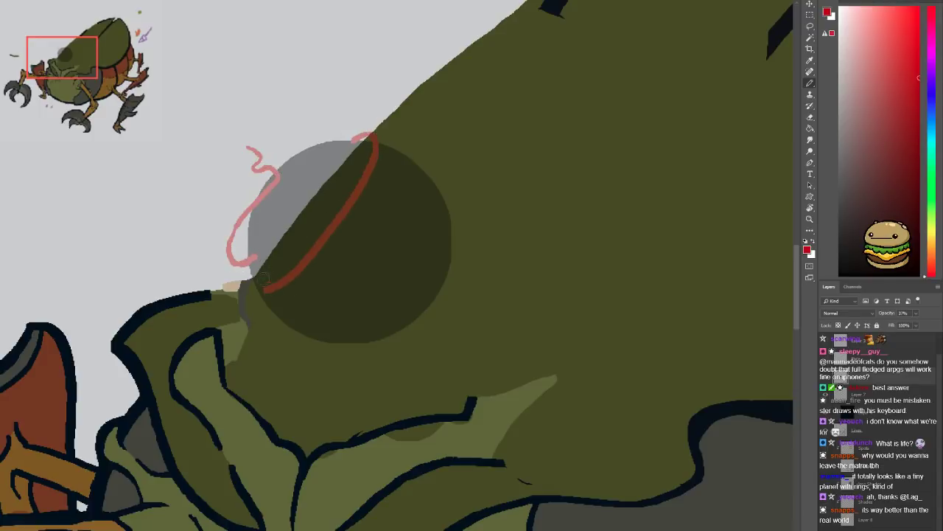
key(ctrl+z)
mouse_move(352, 141)
mouse_down()
mouse_move(379, 172)
mouse_move(296, 272)
mouse_move(259, 287)
mouse_up()
key(ctrl+z)
mouse_move(356, 137)
mouse_down()
mouse_move(382, 123)
mouse_move(382, 173)
mouse_move(270, 291)
mouse_move(239, 298)
mouse_up()
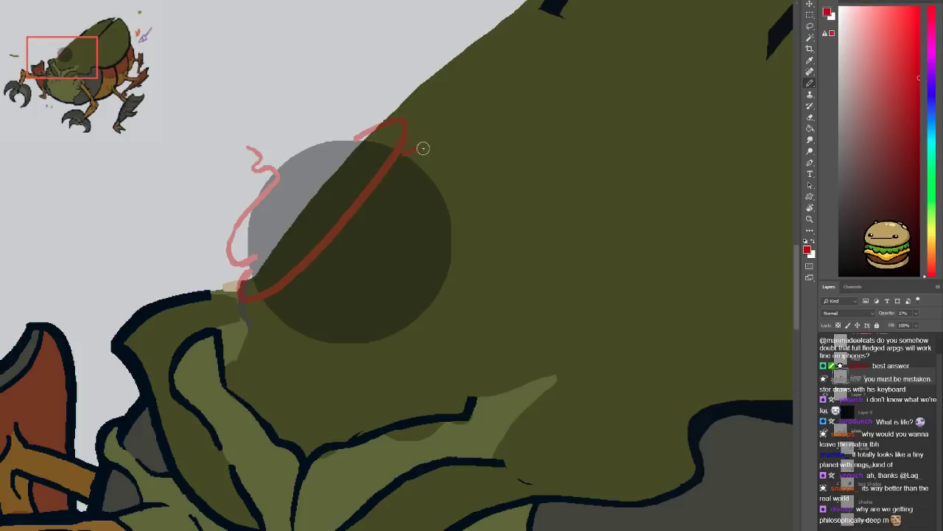
Add two more diagonal red bands across the sphere's middle and lower-right parts, with hooked ends at its lower edge
mouse_move(423, 149)
mouse_down()
mouse_move(429, 208)
mouse_move(302, 327)
mouse_move(269, 312)
mouse_up()
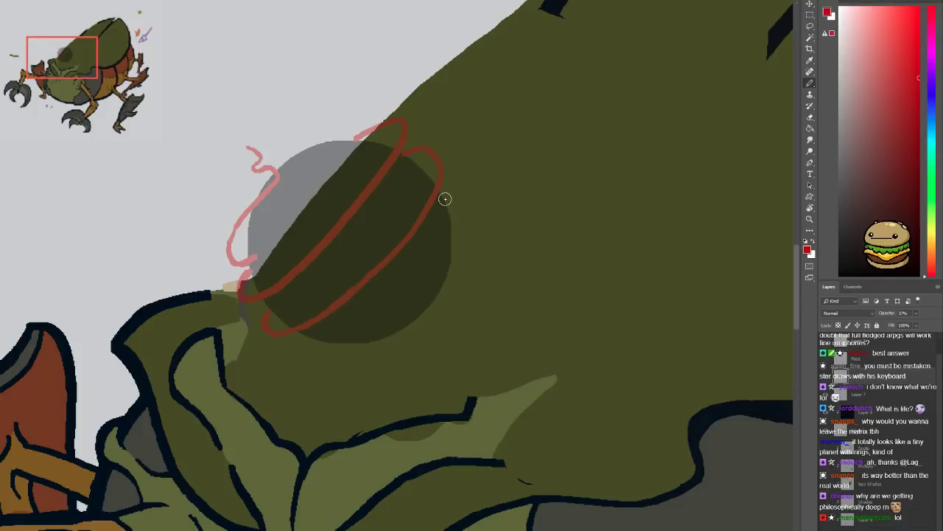
mouse_move(446, 196)
mouse_down()
mouse_move(426, 286)
mouse_move(323, 363)
mouse_up()
key(ctrl+z)
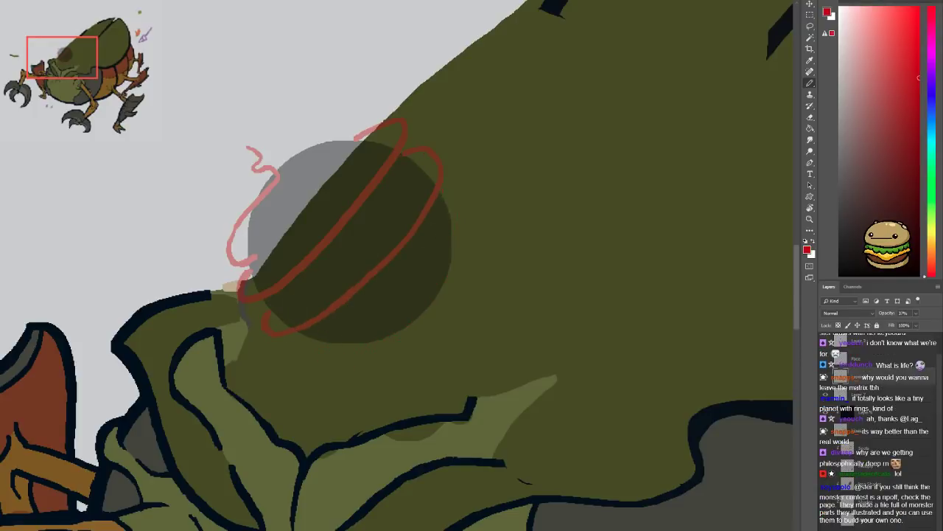
mouse_move(451, 198)
mouse_down()
mouse_move(365, 326)
mouse_move(312, 352)
mouse_up()
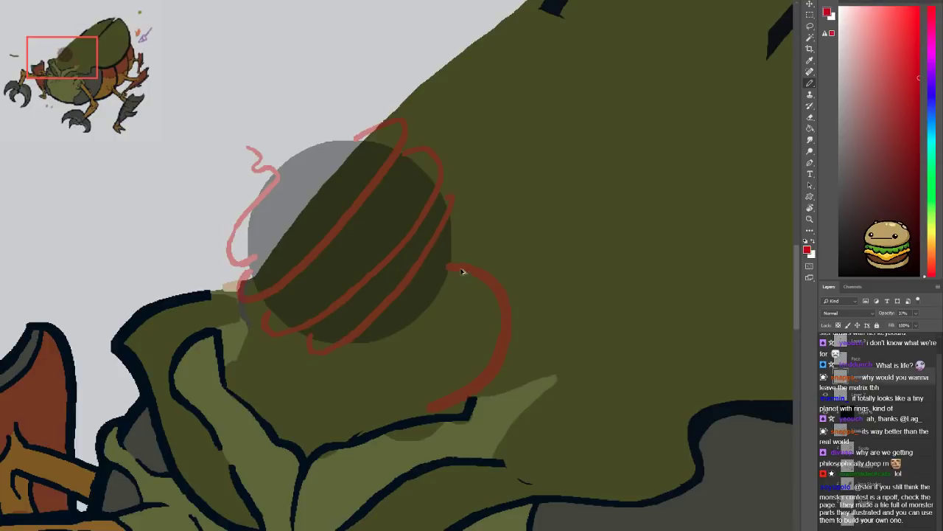
Sketch a thick double-lined red tendril from the sphere's right edge down to the brow, plus short tendril lines joining the brow's left side
key(ctrl+z)
key(ctrl+z)
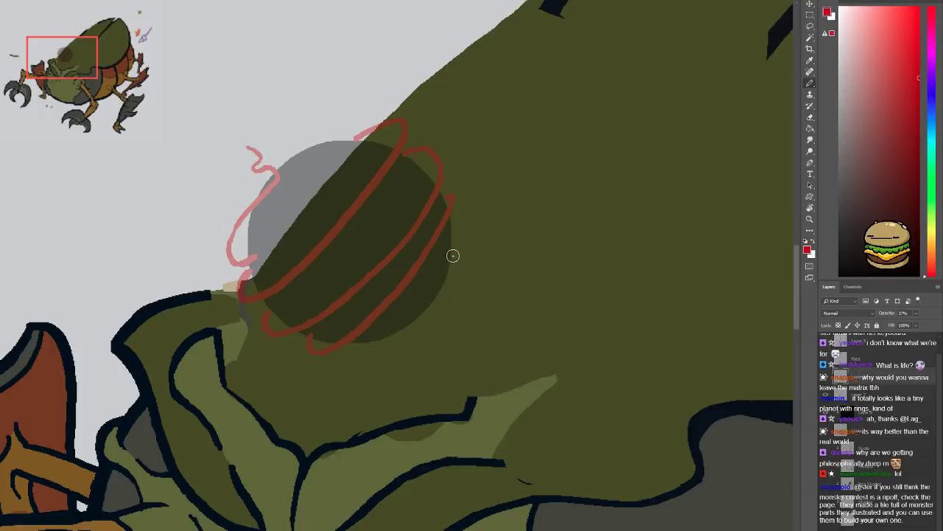
mouse_move(450, 255)
mouse_down()
mouse_move(495, 288)
mouse_move(472, 407)
mouse_up()
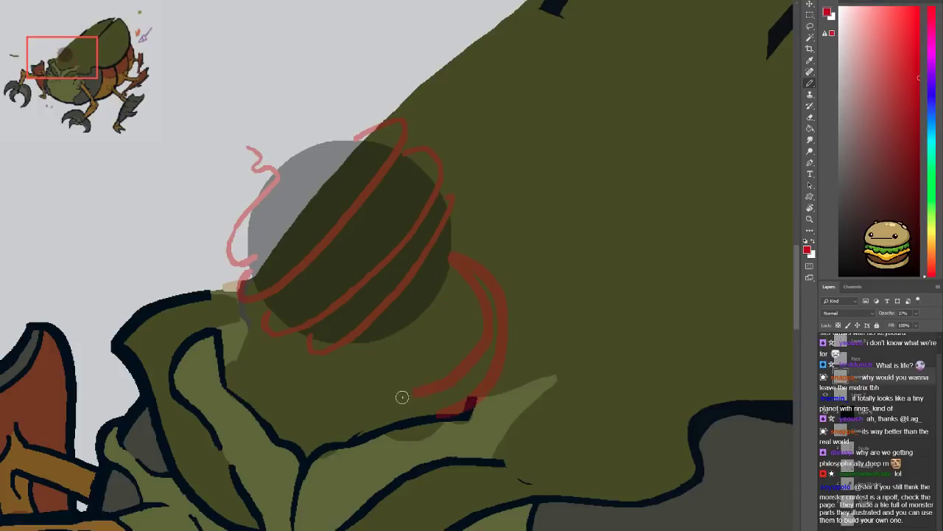
drag(402, 397, 358, 435)
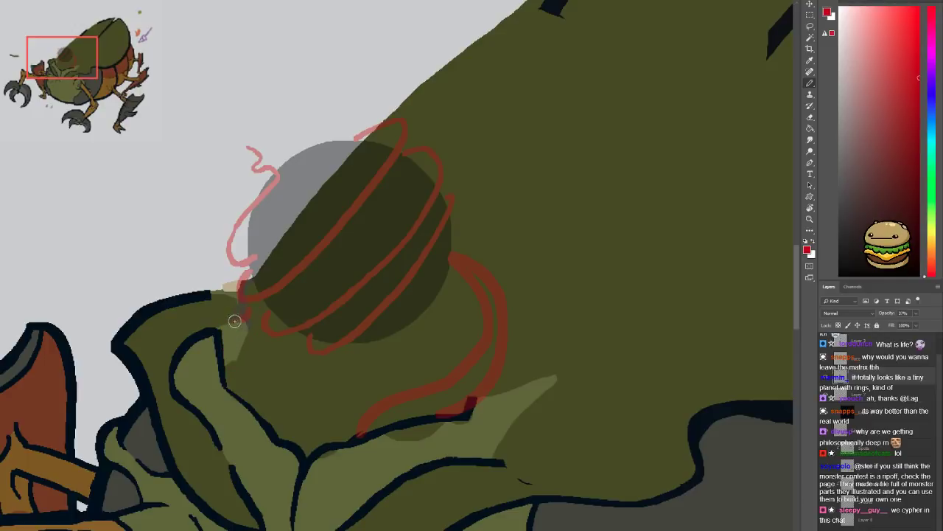
mouse_move(235, 321)
mouse_down()
mouse_move(222, 350)
mouse_move(257, 315)
mouse_move(221, 401)
mouse_up()
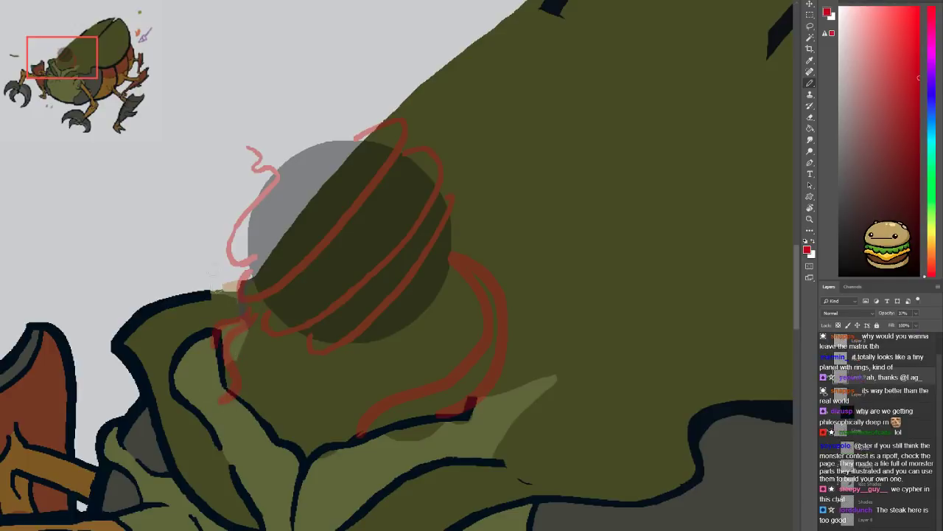
Erase the curled tip of the outermost red band and draw a short curved stroke above the sphere's upper-left edge instead
key(e)
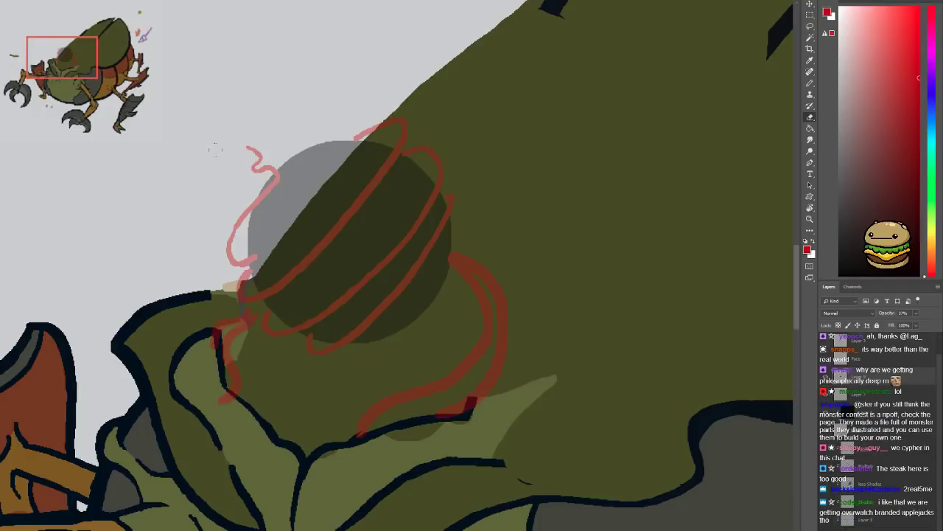
drag(274, 206, 252, 151)
key(ctrl+z)
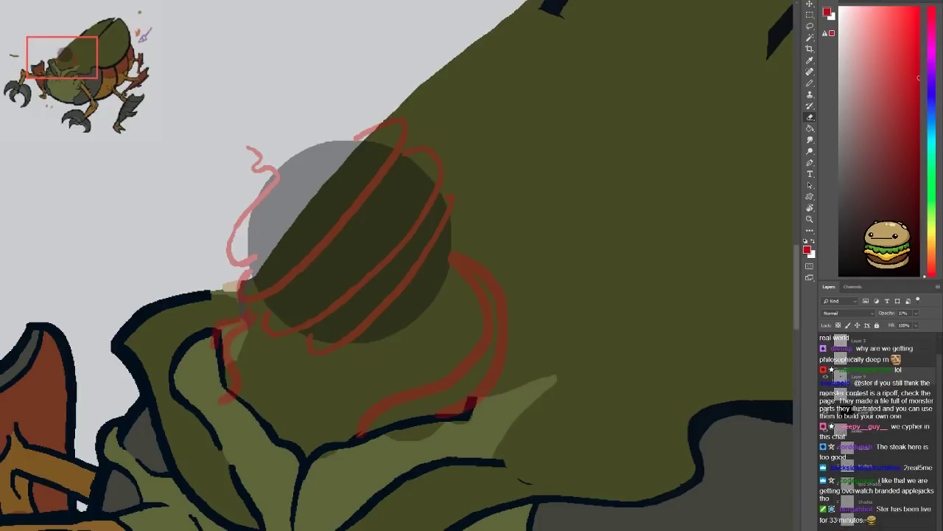
key(b)
key(e)
mouse_move(245, 213)
mouse_down()
mouse_move(290, 153)
mouse_move(274, 113)
mouse_move(290, 152)
mouse_move(301, 144)
mouse_move(287, 125)
mouse_move(294, 150)
mouse_up()
key(b)
key(ctrl+z)
key(ctrl+z)
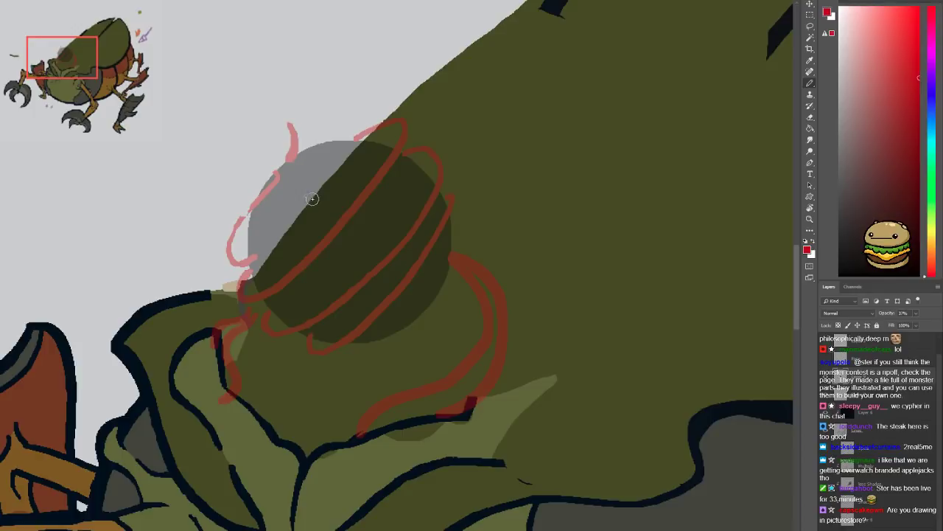
Try looping curls for the tendril tip on the sphere's upper-left edge, then undo them
scroll(297, 248, right, 3)
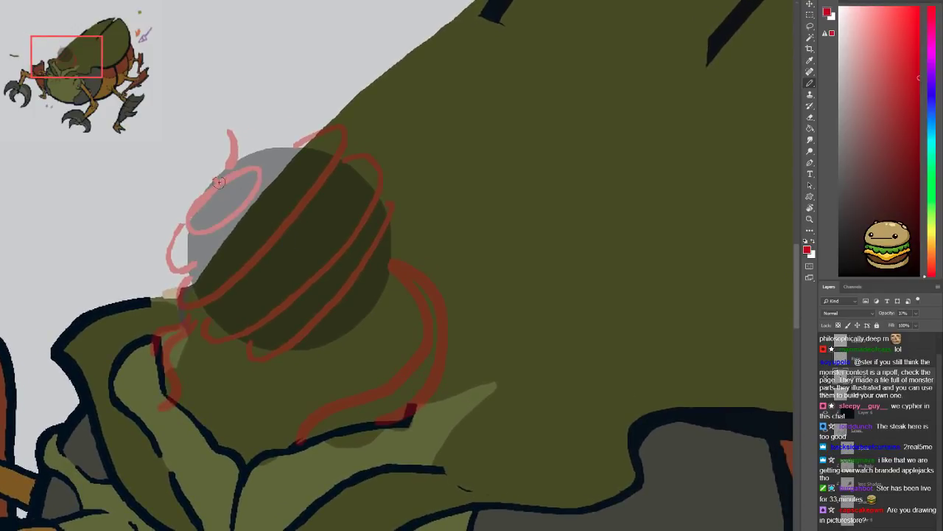
mouse_move(219, 178)
mouse_down()
mouse_move(180, 177)
mouse_move(176, 163)
mouse_move(200, 166)
mouse_move(221, 205)
mouse_move(236, 174)
mouse_up()
key(ctrl+z)
drag(188, 153, 214, 148)
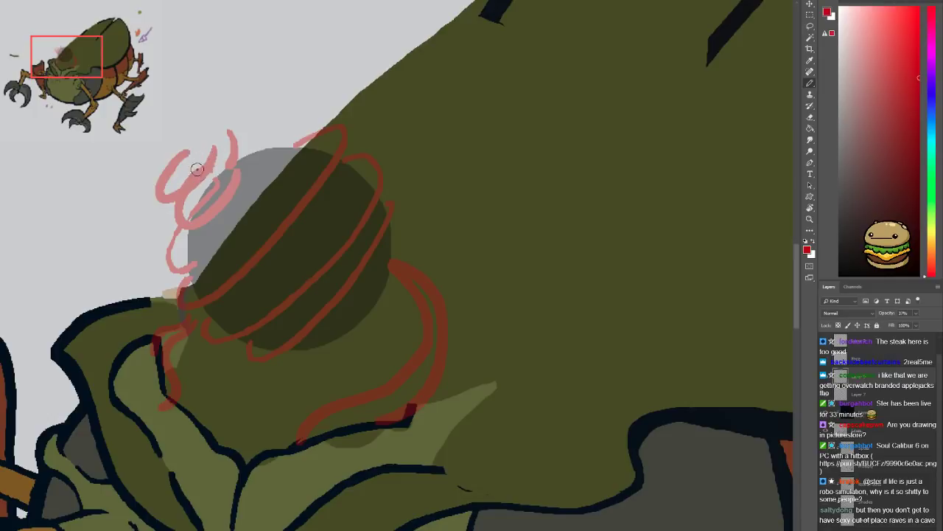
key(ctrl+z)
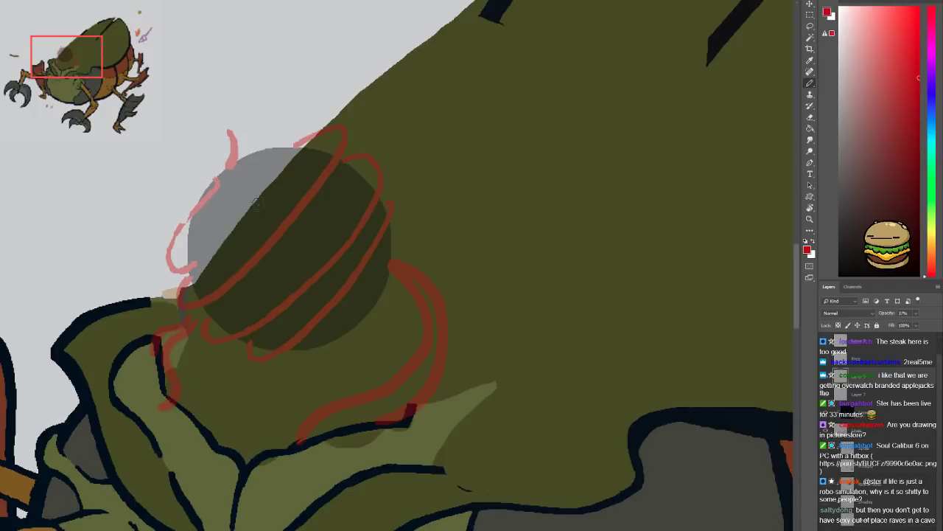
Sketch a thin curved red line rising from the inner brow below the sphere
key(ctrl+minus)
key(ctrl+minus)
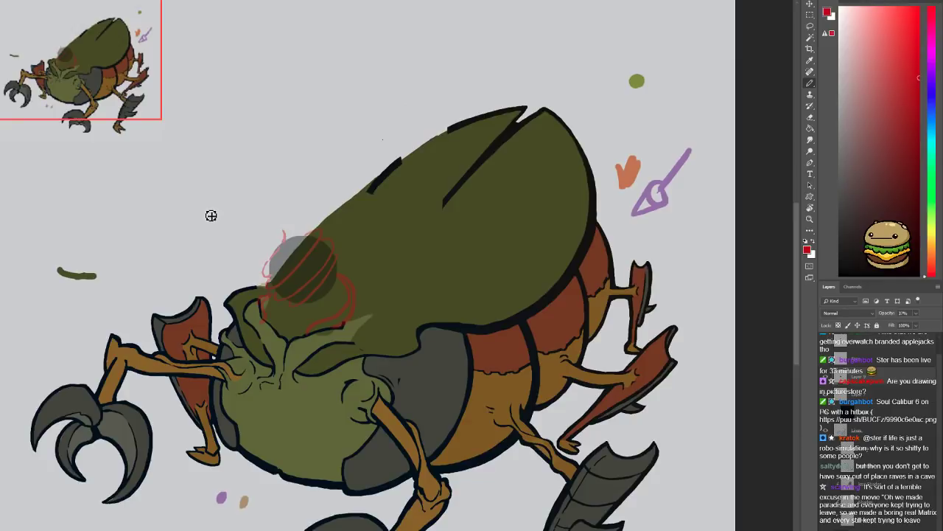
key(ctrl+plus)
key(ctrl+plus)
key(ctrl+plus)
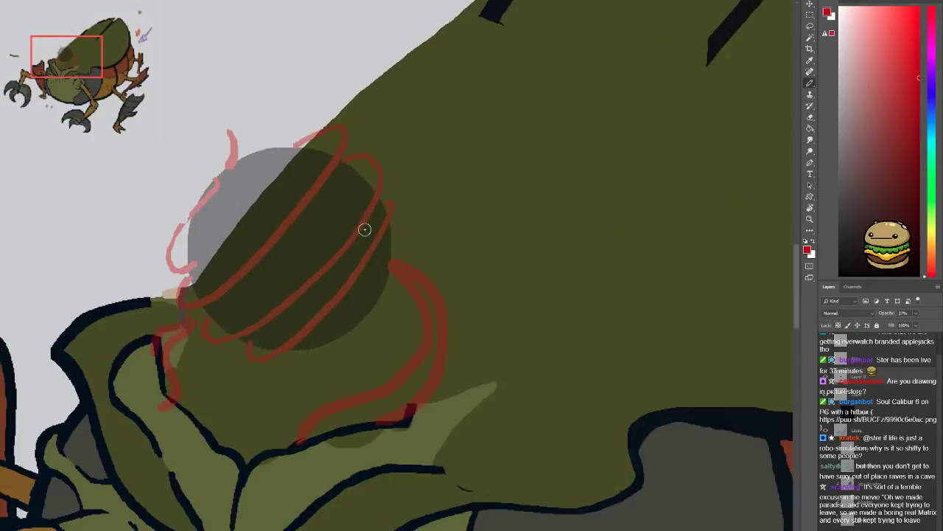
mouse_move(219, 440)
mouse_down()
mouse_move(196, 398)
mouse_move(237, 384)
mouse_up()
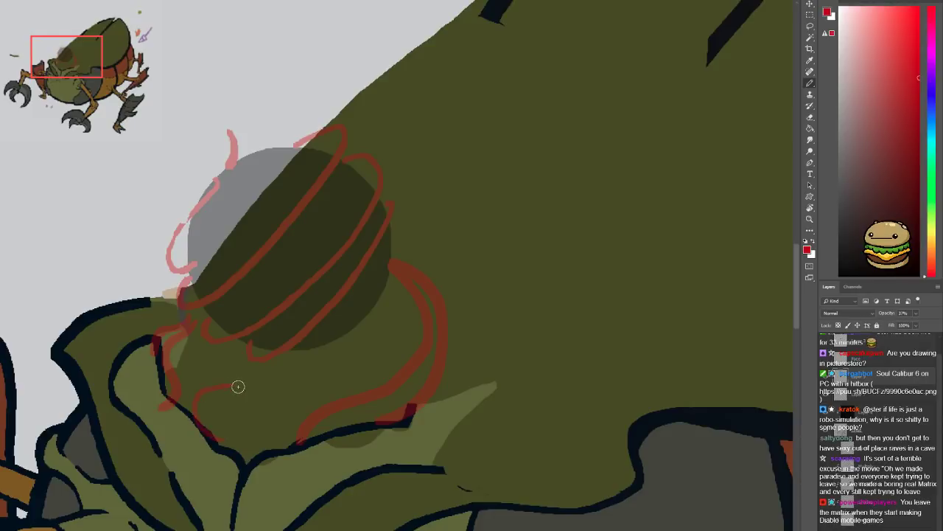
Erase the translucent sphere and all the red tendril sketches above the brow
key(e)
key(ctrl+minus)
key(ctrl+minus)
mouse_move(271, 277)
mouse_down()
mouse_move(291, 258)
mouse_move(335, 277)
mouse_up()
Reset the brush colour to black and paint a smaller round translucent sphere just above the brow
key(ctrl+plus)
key(b)
key(d)
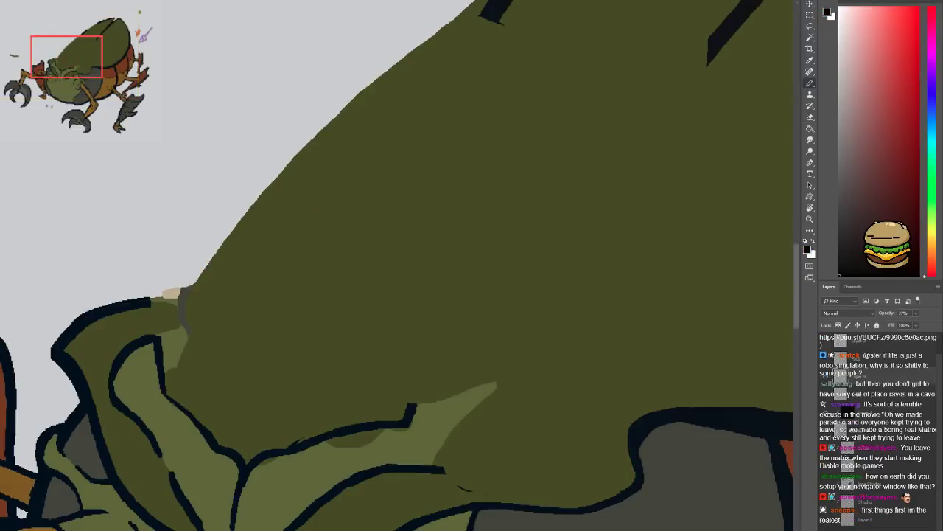
drag(274, 286, 273, 278)
click(899, 157)
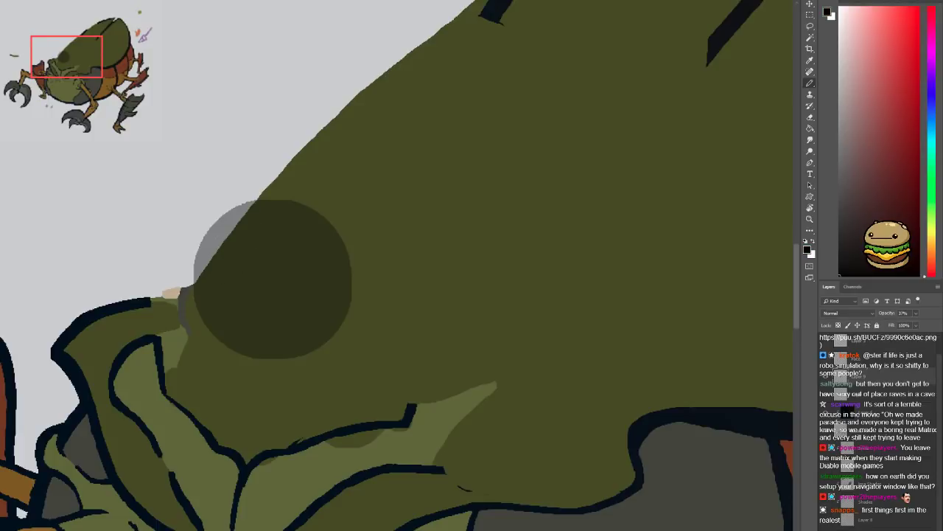
mouse_move(274, 277)
mouse_down()
mouse_move(296, 271)
mouse_move(267, 284)
mouse_move(270, 265)
mouse_up()
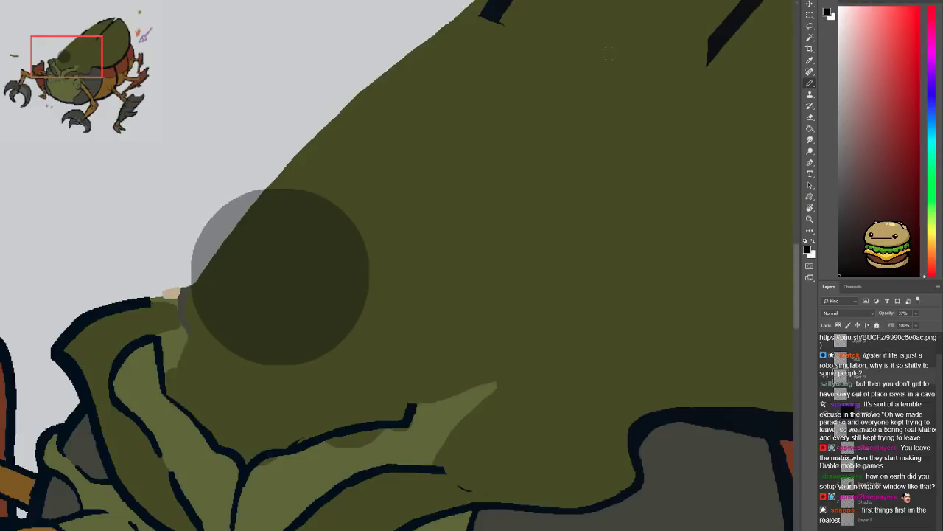
Pick a very dark maroon, try a jagged spiky outline along the brow beside the sphere, and undo it
click(896, 213)
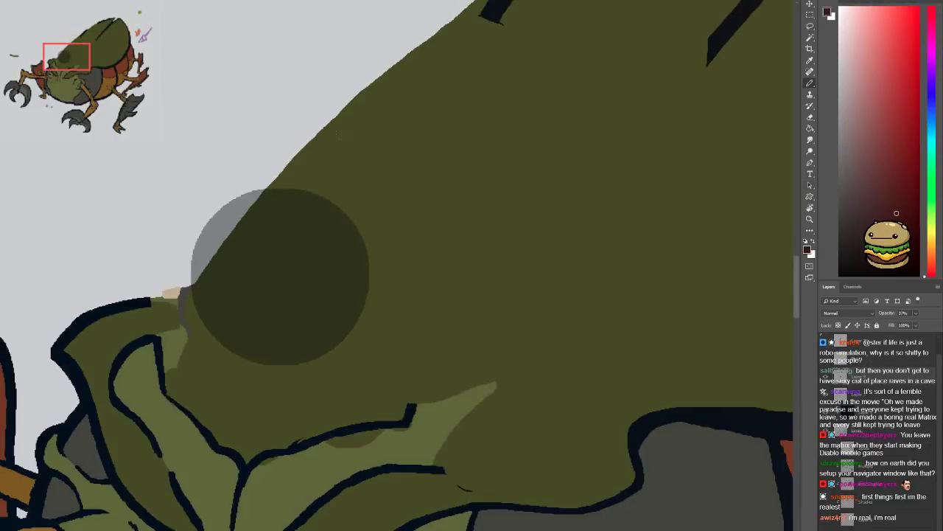
key(ctrl+minus)
key(ctrl+minus)
key(ctrl+minus)
key(ctrl+plus)
key(ctrl+plus)
key(ctrl+plus)
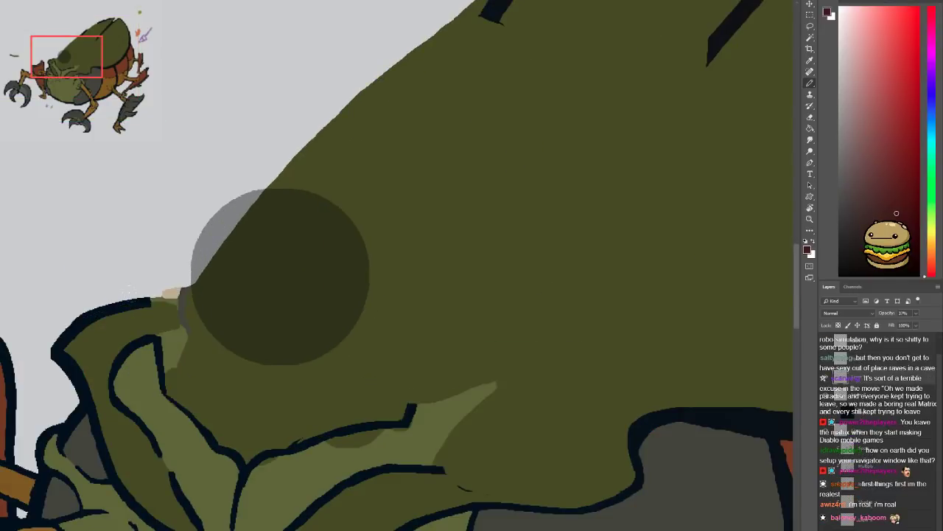
mouse_move(156, 361)
mouse_down()
mouse_move(137, 233)
mouse_move(203, 370)
mouse_move(210, 340)
mouse_move(267, 417)
mouse_up()
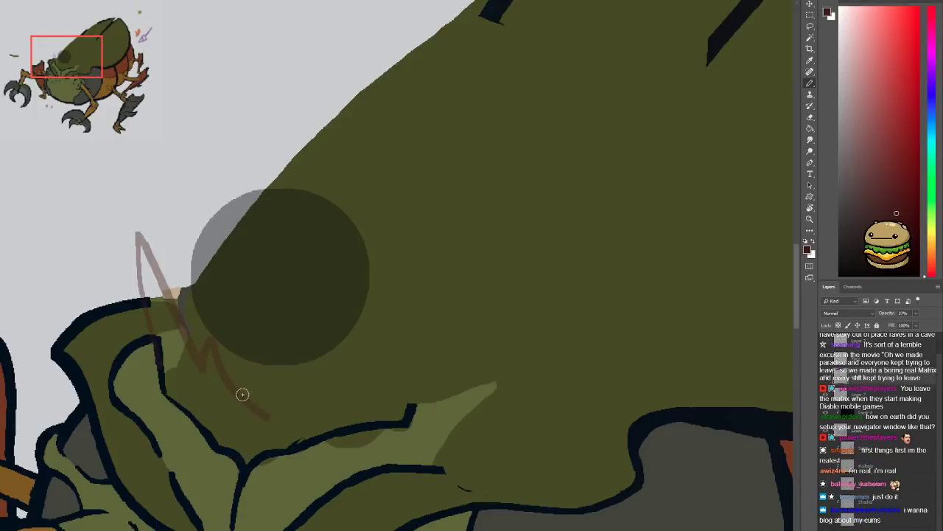
key(ctrl+z)
key(ctrl+z)
Try sketching a tilted maroon ring curving around the sphere, then undo all of its strokes
key(ctrl+minus)
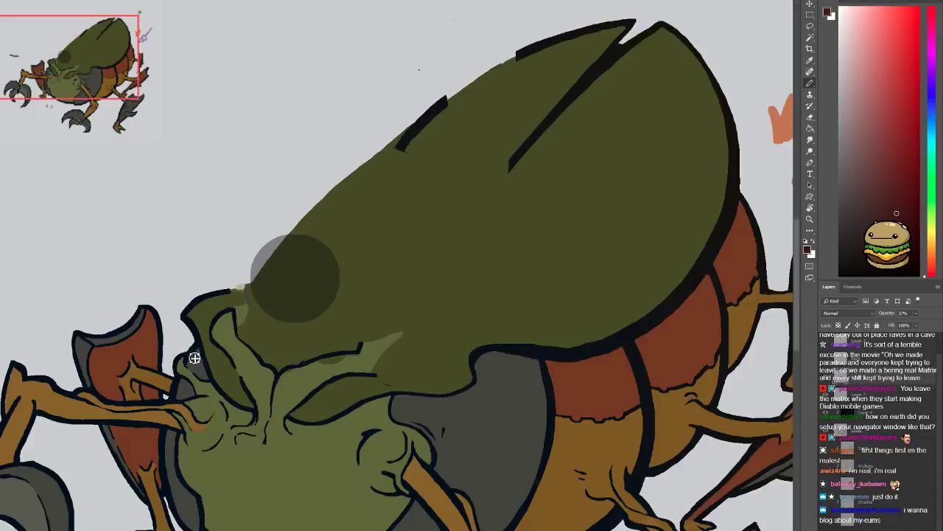
key(ctrl+minus)
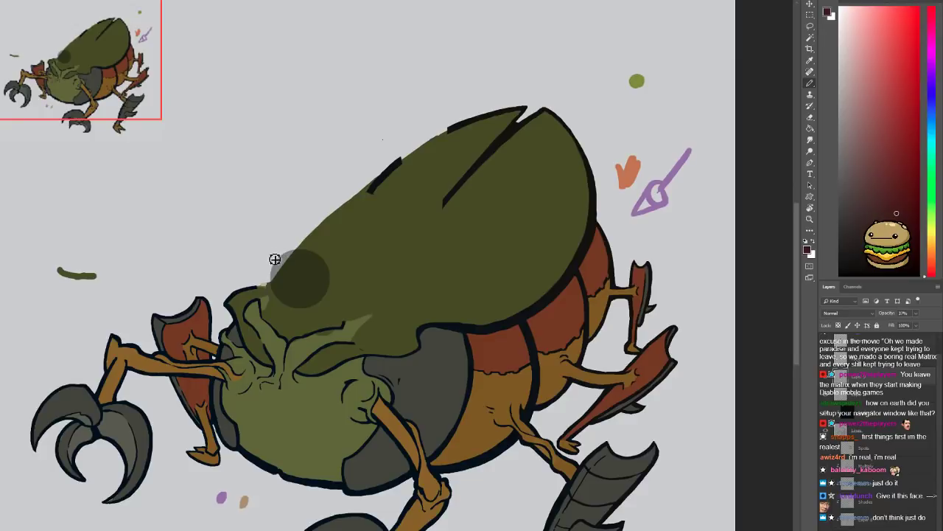
scroll(277, 258, up, 4)
drag(273, 300, 343, 303)
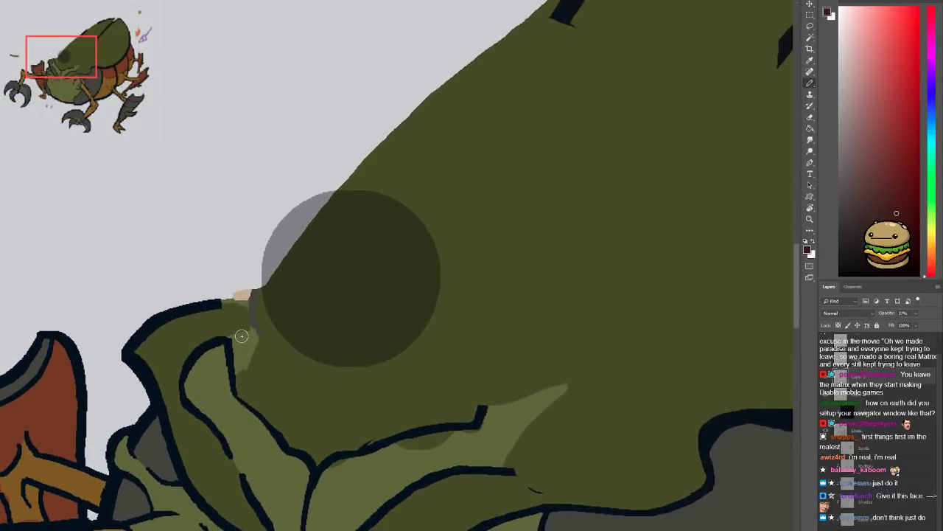
drag(240, 276, 371, 292)
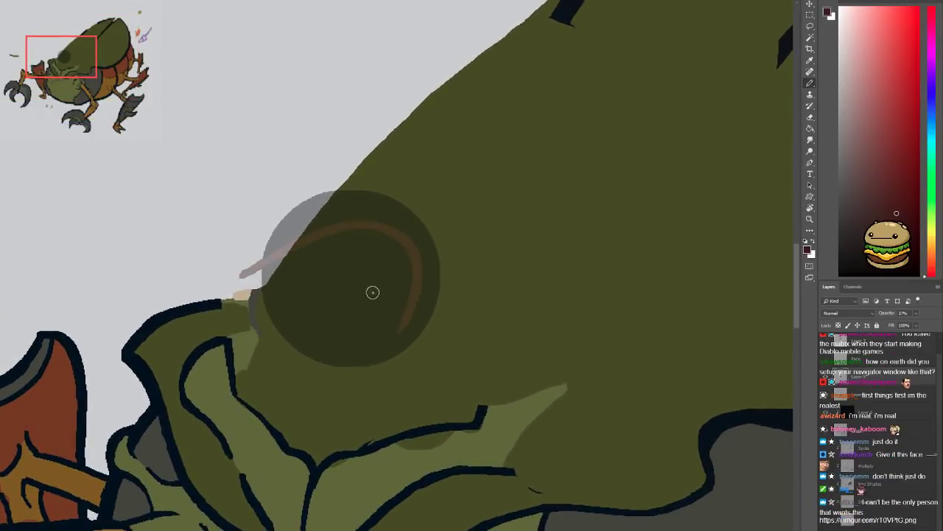
key(ctrl+z)
drag(249, 267, 417, 244)
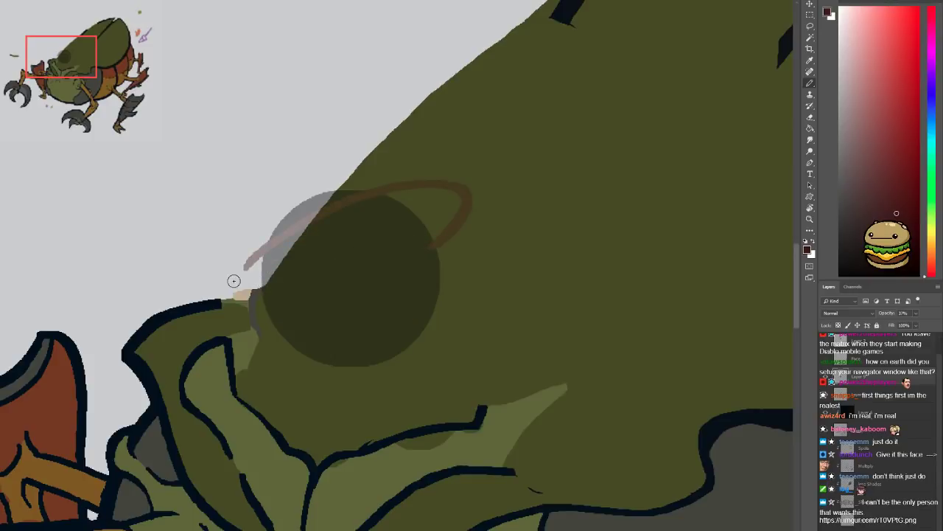
drag(223, 280, 508, 333)
key(ctrl+z)
mouse_move(202, 286)
mouse_down()
mouse_move(504, 261)
mouse_move(380, 342)
mouse_up()
key(ctrl+z)
key(ctrl+z)
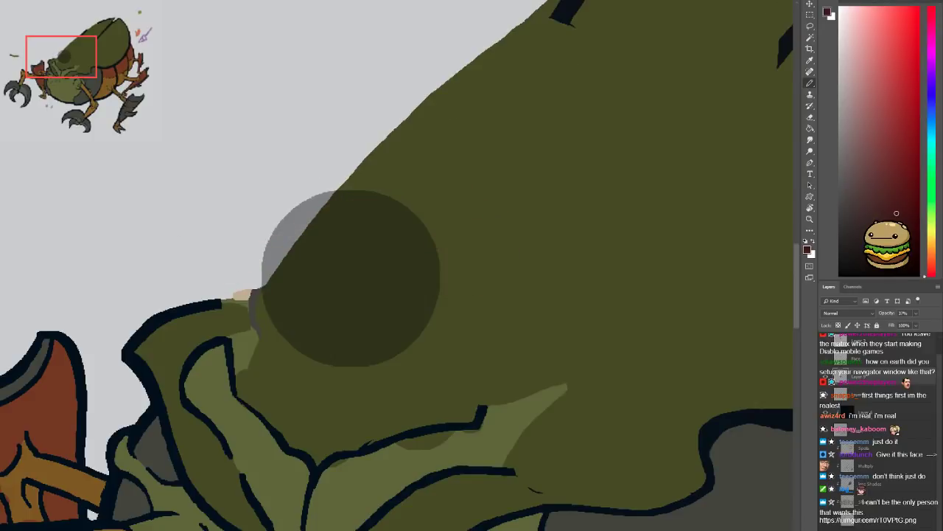
key(super+Down)
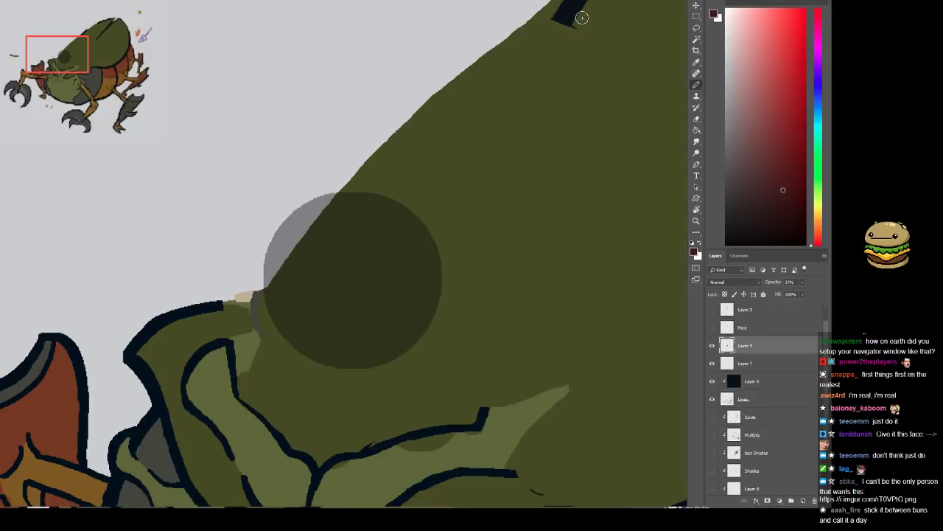
key(super+Up)
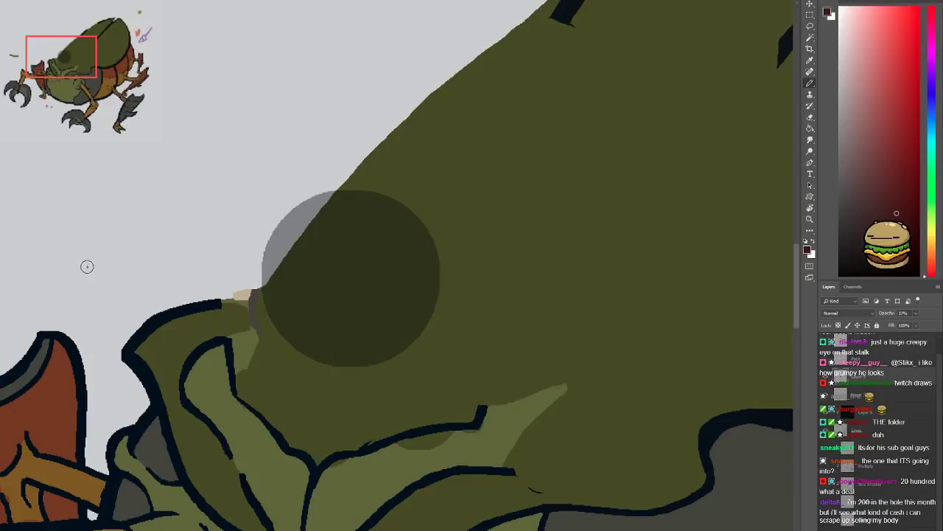
Pick a bright blue and try a curved horn line rising from the brow, then undo it
drag(306, 356, 223, 299)
scroll(226, 282, up, 1)
scroll(240, 278, down, 2)
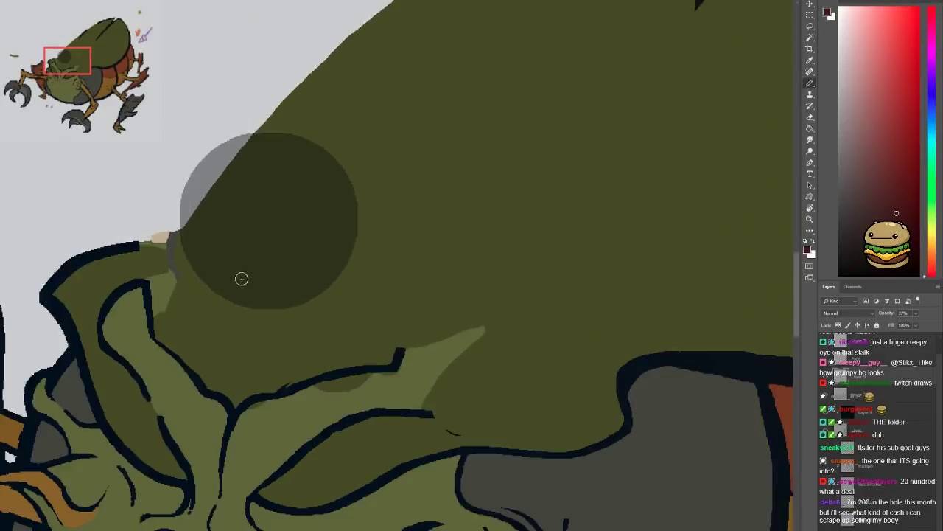
click(932, 115)
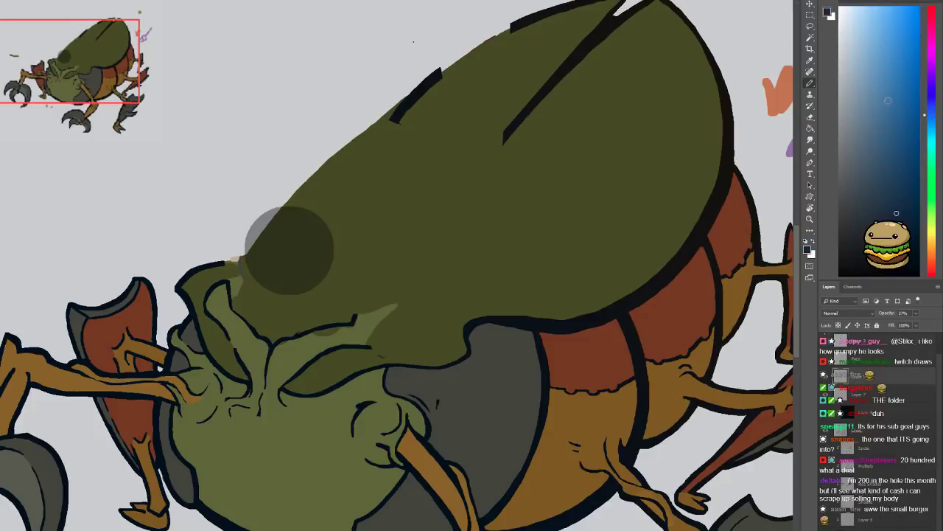
click(903, 126)
mouse_move(229, 286)
mouse_down()
mouse_move(265, 246)
mouse_move(270, 280)
mouse_move(291, 216)
mouse_up()
click(914, 71)
key(ctrl+z)
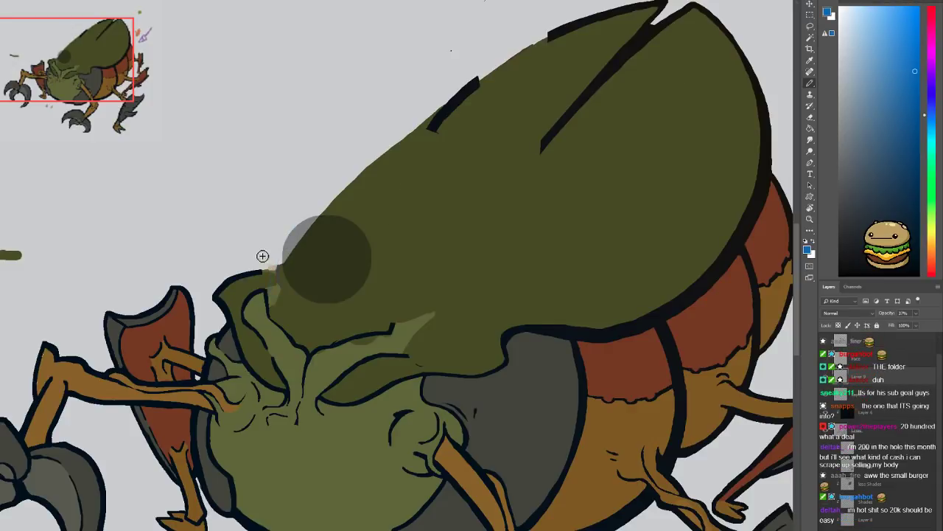
mouse_move(270, 291)
mouse_down()
mouse_move(282, 239)
mouse_move(319, 171)
mouse_up()
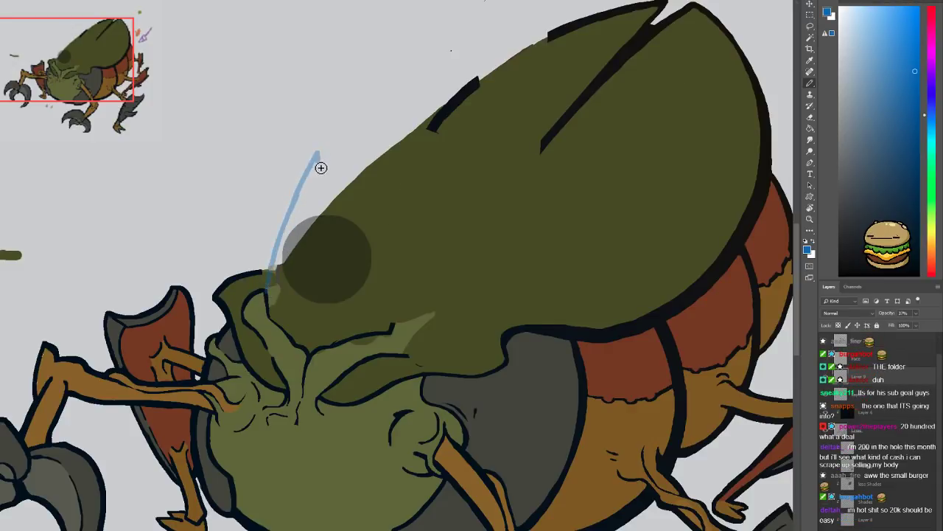
key(ctrl+z)
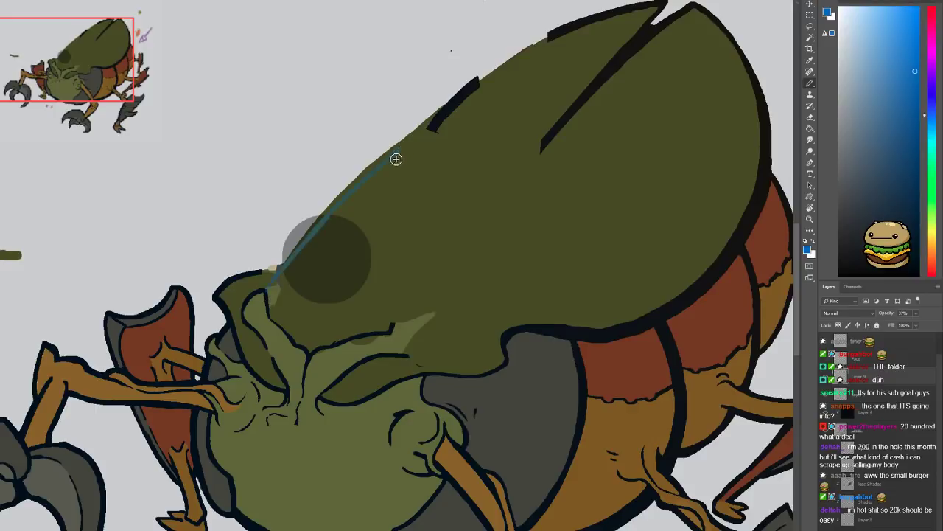
Sketch a cluster of tall and short translucent blue crystal spikes rising from the brow around the sphere
mouse_move(267, 289)
mouse_down()
mouse_move(254, 132)
mouse_move(270, 177)
mouse_up()
drag(277, 210, 312, 331)
mouse_move(253, 126)
mouse_down()
mouse_move(361, 310)
mouse_move(354, 280)
mouse_move(390, 286)
mouse_move(398, 323)
mouse_up()
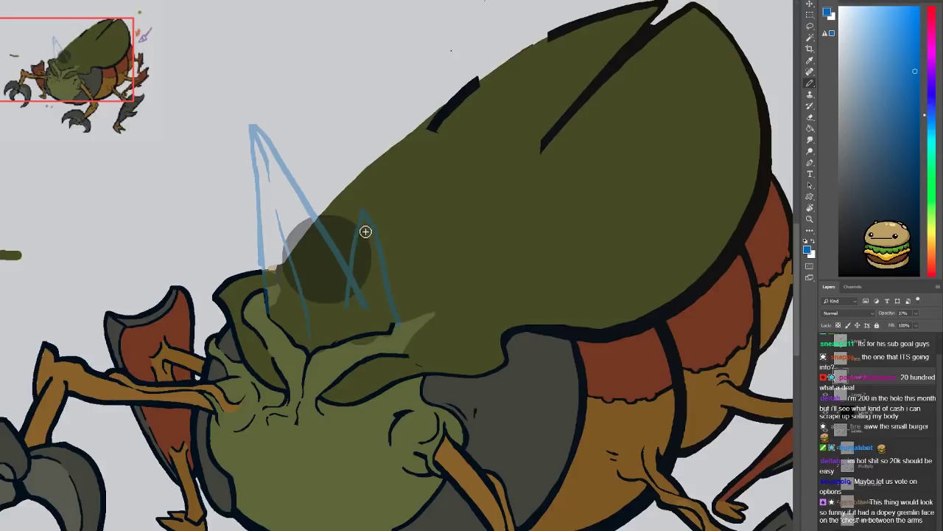
drag(364, 230, 371, 332)
mouse_move(331, 240)
mouse_down()
mouse_move(340, 218)
mouse_move(353, 243)
mouse_move(343, 262)
mouse_move(318, 239)
mouse_move(394, 287)
mouse_move(413, 249)
mouse_up()
drag(323, 337, 346, 353)
mouse_move(283, 254)
mouse_down()
mouse_move(264, 236)
mouse_move(295, 238)
mouse_move(299, 259)
mouse_move(269, 232)
mouse_move(295, 256)
mouse_move(270, 236)
mouse_move(290, 250)
mouse_up()
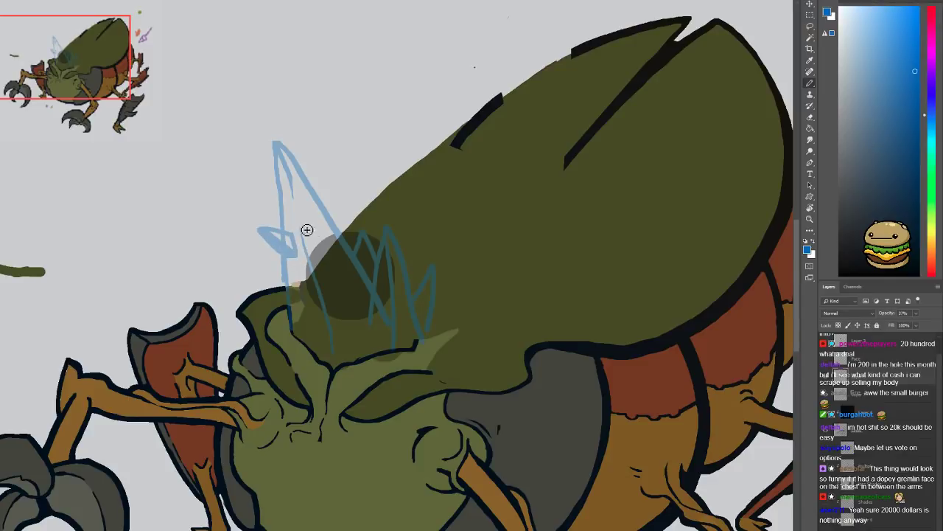
Shade the side faces of the tall and middle crystal spikes with solid blue strokes
mouse_move(363, 249)
mouse_down()
mouse_move(386, 300)
mouse_move(387, 344)
mouse_move(389, 292)
mouse_up()
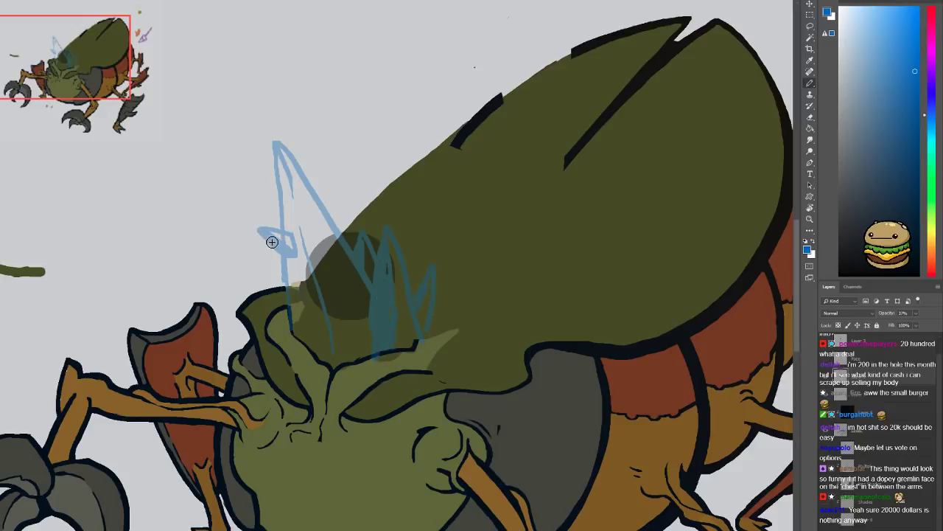
mouse_move(279, 157)
mouse_down()
mouse_move(322, 358)
mouse_move(290, 265)
mouse_move(318, 358)
mouse_move(299, 264)
mouse_move(312, 323)
mouse_up()
mouse_move(320, 357)
mouse_down()
mouse_move(329, 226)
mouse_move(314, 300)
mouse_up()
scroll(332, 234, down, 1)
scroll(317, 249, up, 1)
Erase the blue crystal spikes and the translucent sphere above the brow, and reset the brush colour to black
key(e)
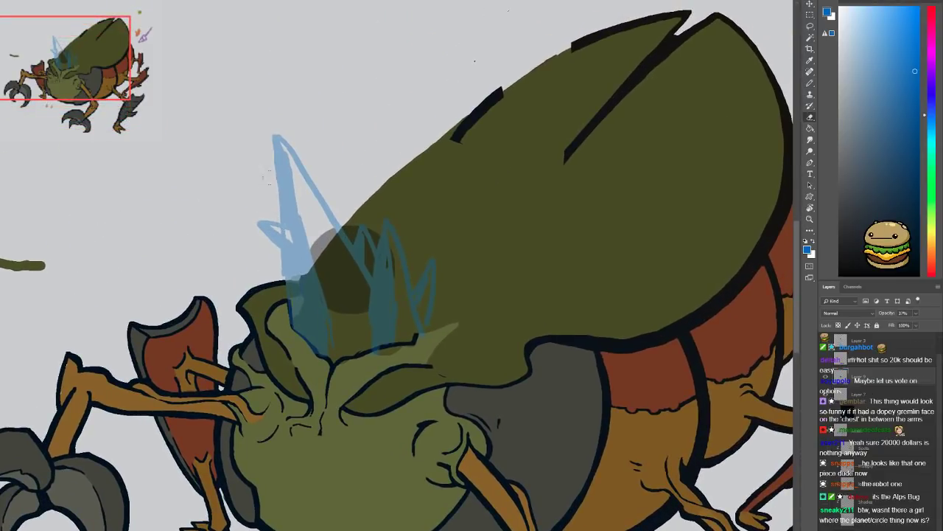
mouse_move(301, 174)
mouse_down()
mouse_move(292, 105)
mouse_move(299, 284)
mouse_up()
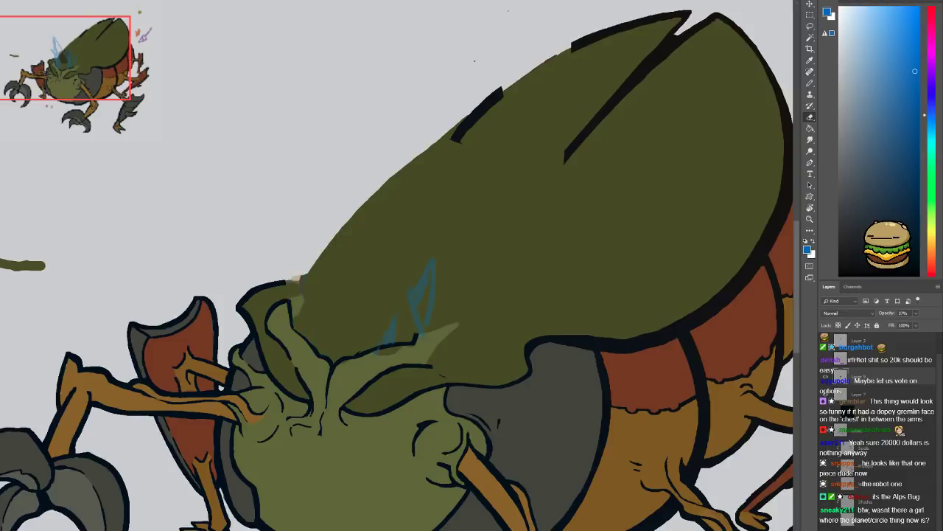
drag(442, 356, 346, 347)
key(d)
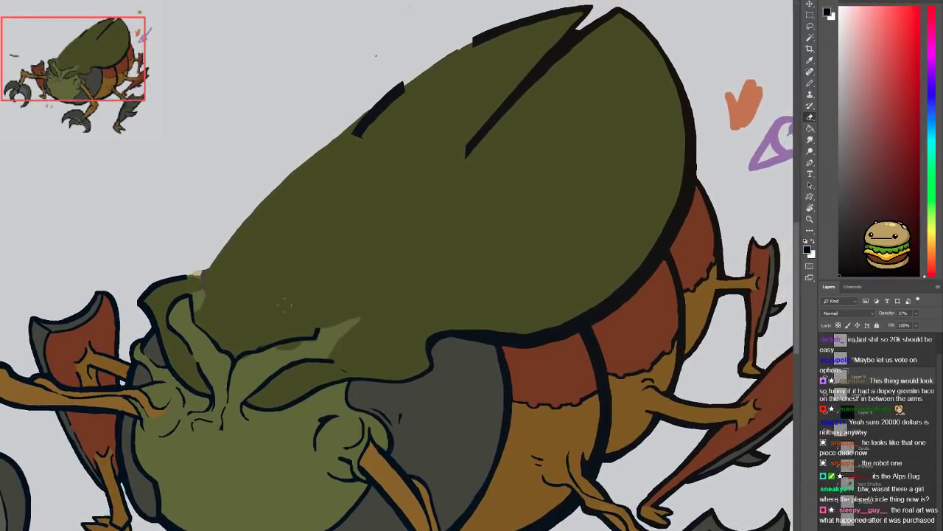
Try two versions of a translucent black spiral above the brow, undoing each one
key(b)
drag(273, 344, 349, 368)
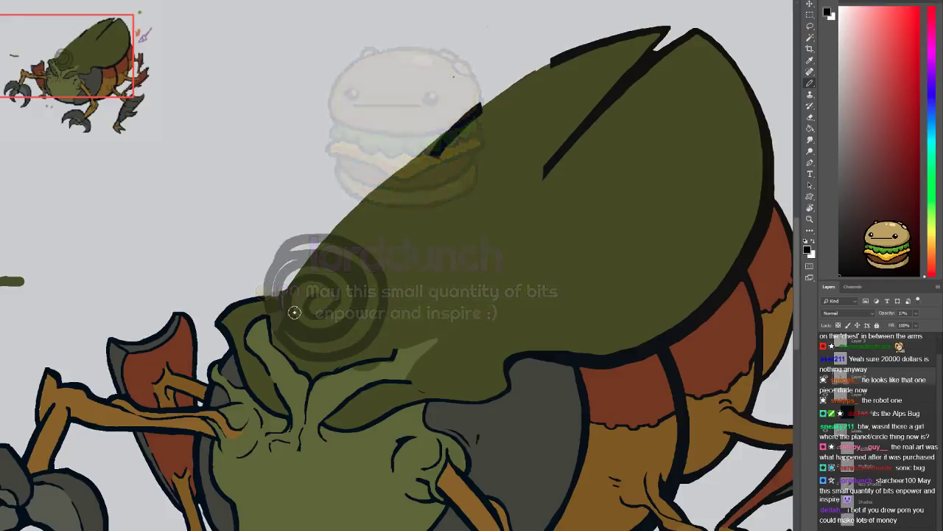
key(ctrl+z)
mouse_move(322, 317)
mouse_down()
mouse_move(288, 327)
mouse_move(351, 302)
mouse_move(280, 318)
mouse_move(362, 309)
mouse_move(285, 281)
mouse_move(312, 360)
mouse_move(371, 287)
mouse_move(264, 277)
mouse_move(321, 373)
mouse_move(379, 303)
mouse_move(315, 261)
mouse_up()
scroll(317, 261, down, 5)
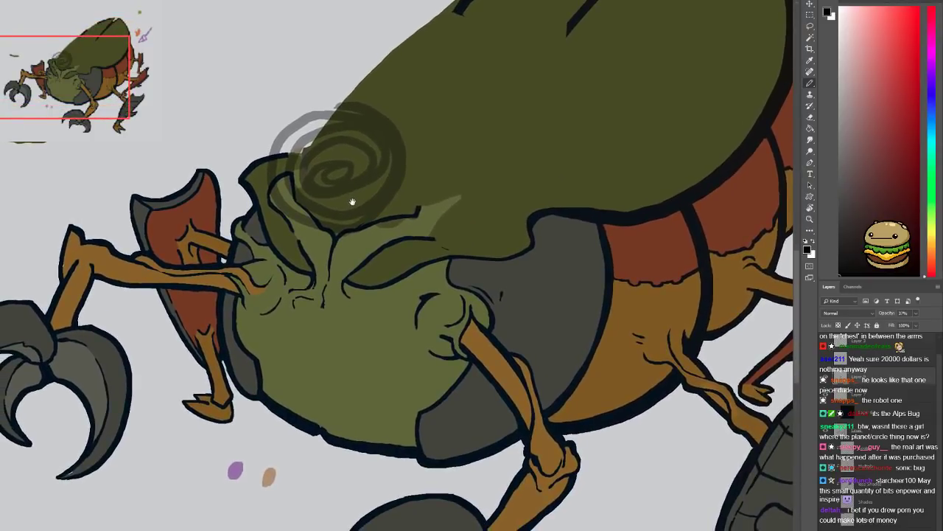
scroll(323, 218, up, 5)
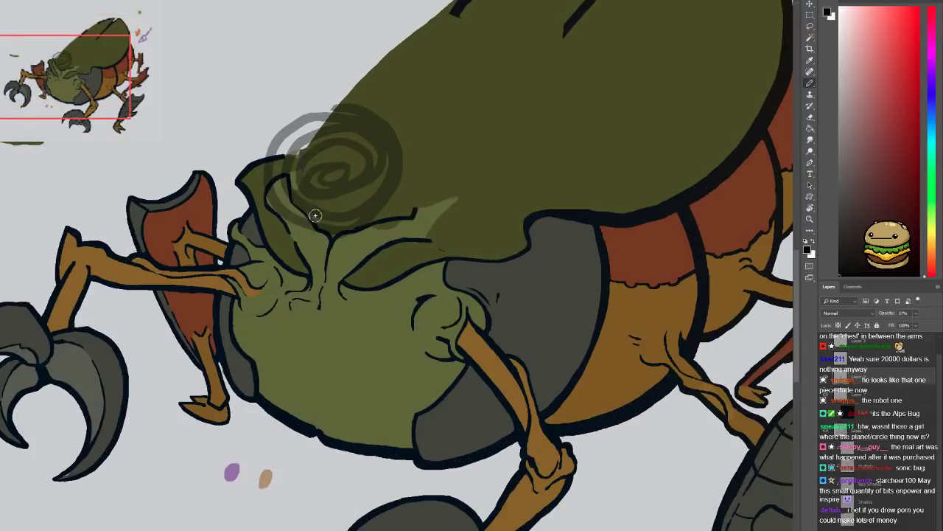
key(ctrl+z)
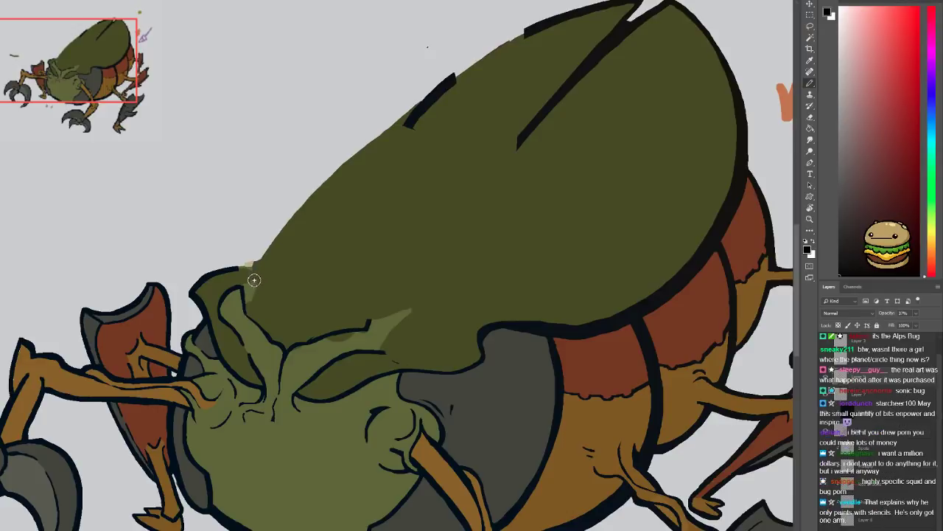
Sketch a large angular crystal in translucent black above the brow, with inner edges marking its facets
drag(266, 330, 219, 213)
mouse_move(299, 340)
mouse_down()
mouse_move(387, 261)
mouse_move(320, 92)
mouse_up()
drag(221, 216, 338, 86)
drag(337, 86, 244, 179)
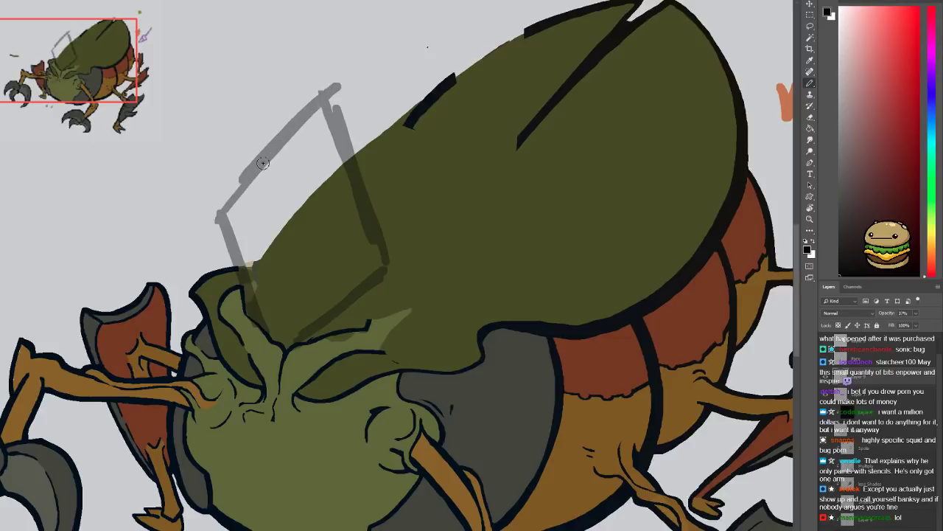
mouse_move(318, 107)
mouse_down()
mouse_move(286, 234)
mouse_move(291, 218)
mouse_move(227, 233)
mouse_move(300, 220)
mouse_move(335, 244)
mouse_up()
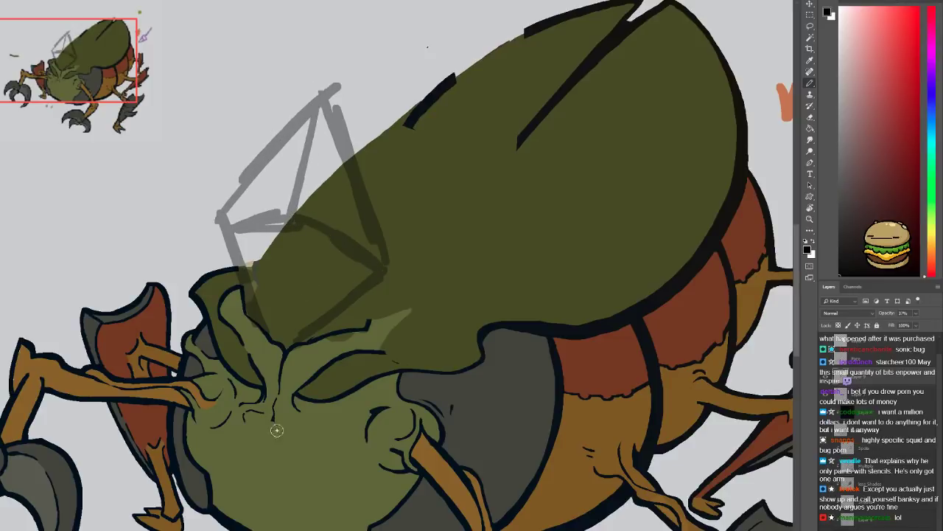
Draw a simple smiley face with two dot eyes on the creature's lower face and check the whole figure
mouse_move(225, 446)
mouse_down()
mouse_move(277, 487)
mouse_move(350, 437)
mouse_up()
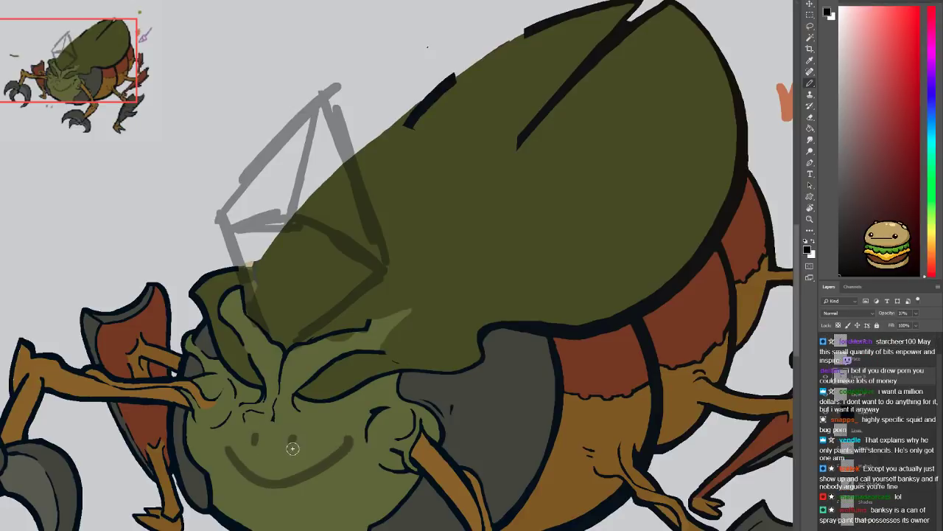
key(ctrl+minus)
key(ctrl+minus)
drag(308, 418, 352, 415)
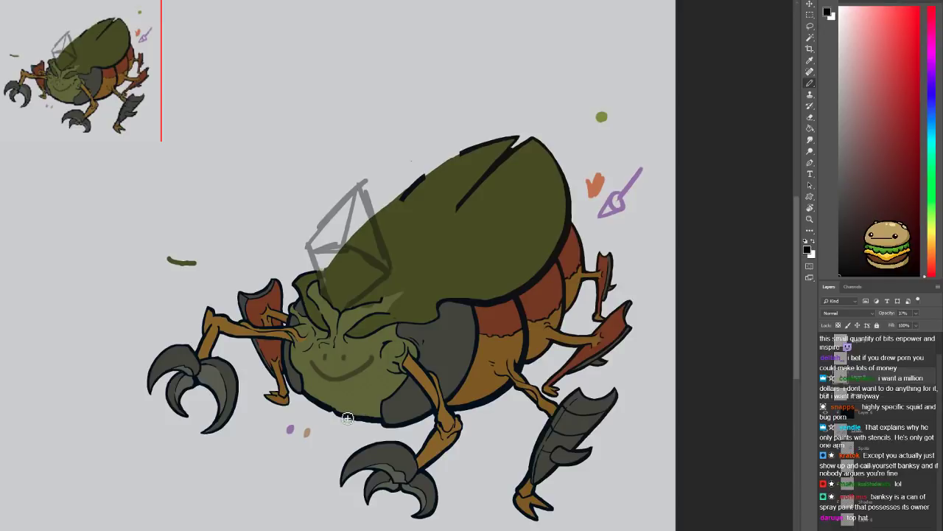
Undo all strokes of the smiley face and the angular crystal
scroll(352, 415, up, 2)
key(ctrl+z)
key(ctrl+z)
key(ctrl+z)
key(ctrl+z)
key(ctrl+z)
key(ctrl+z)
key(ctrl+z)
key(ctrl+z)
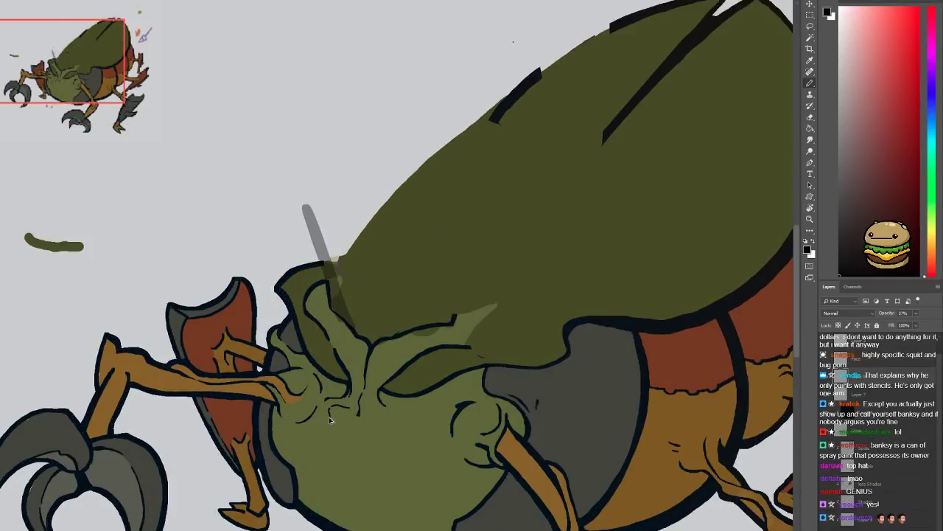
key(ctrl+z)
drag(349, 421, 305, 409)
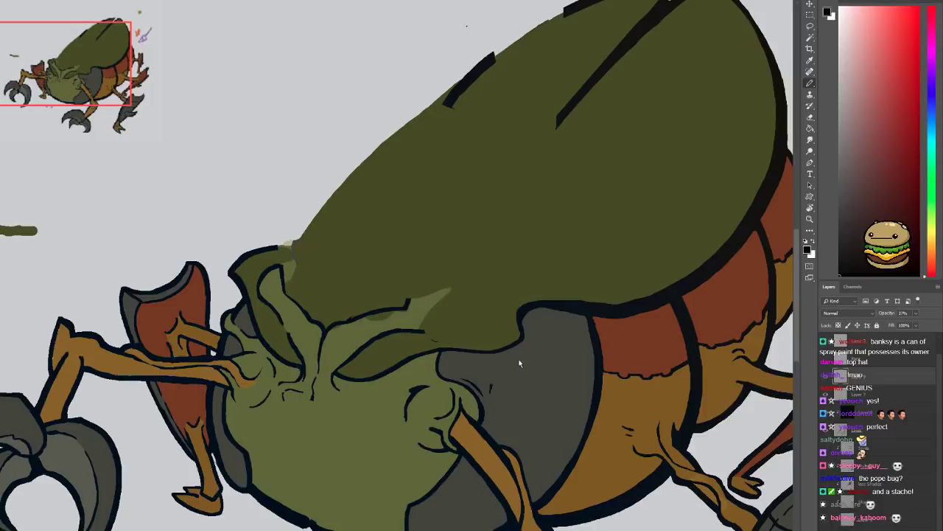
Switch to the blank grey document and add a new layer for sketching
key(ctrl+Tab)
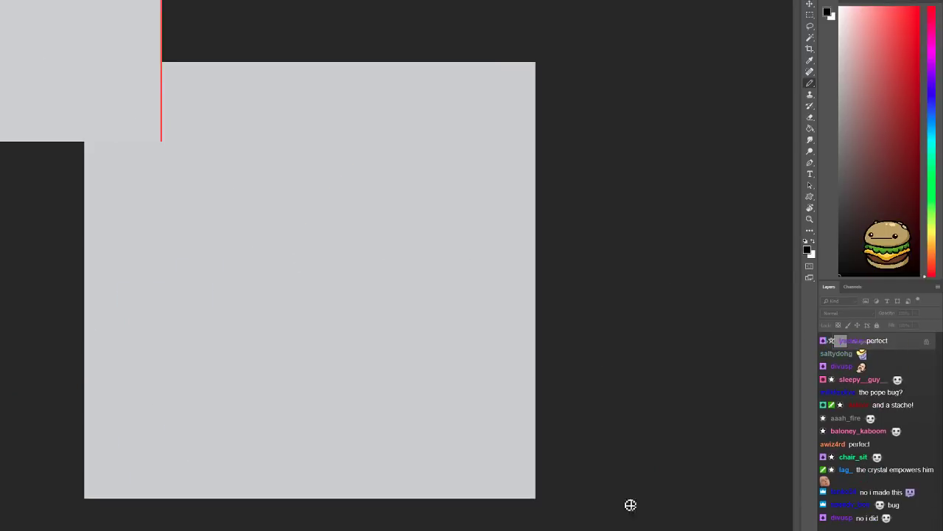
key(ctrl+shift+alt+n)
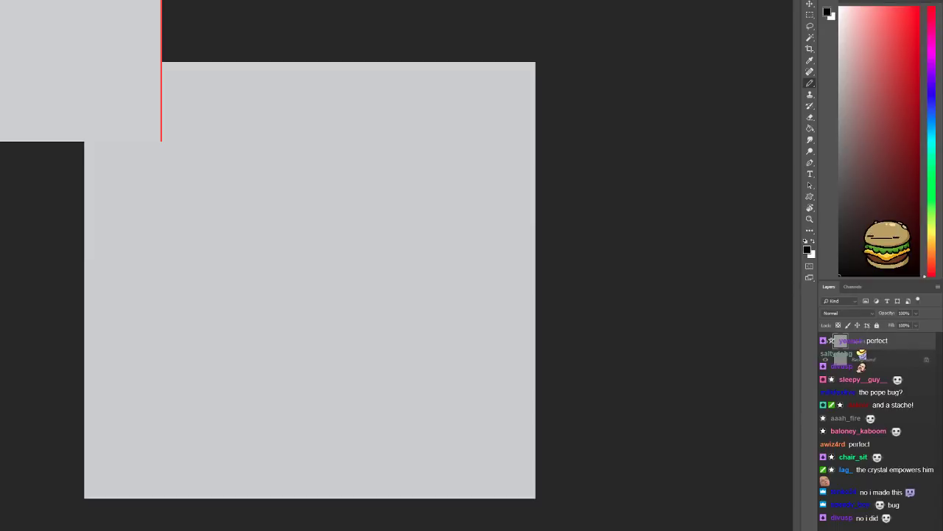
key(ctrl+plus)
key(ctrl+plus)
Draw a small rounded head outline in solid black on the new layer
drag(278, 209, 270, 255)
mouse_move(292, 225)
mouse_down()
mouse_move(289, 258)
mouse_move(302, 258)
mouse_up()
key(e)
mouse_move(258, 204)
mouse_down()
mouse_move(199, 251)
mouse_move(261, 242)
mouse_move(278, 285)
mouse_move(244, 239)
mouse_move(200, 260)
mouse_move(281, 220)
mouse_up()
key(b)
key(ctrl+z)
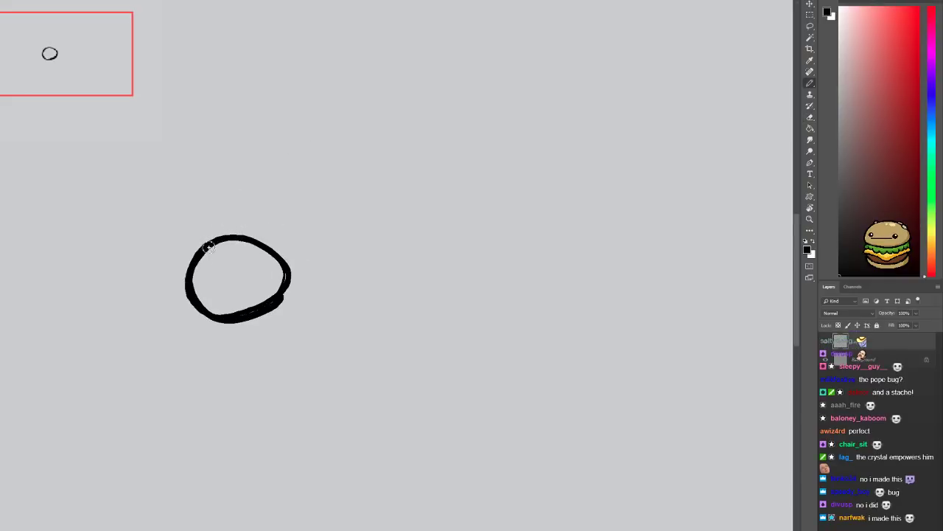
Draw a long pointed wing case behind the head with a thick centre split line, cleaning up its tip
drag(194, 253, 391, 124)
key(ctrl+z)
drag(217, 237, 331, 79)
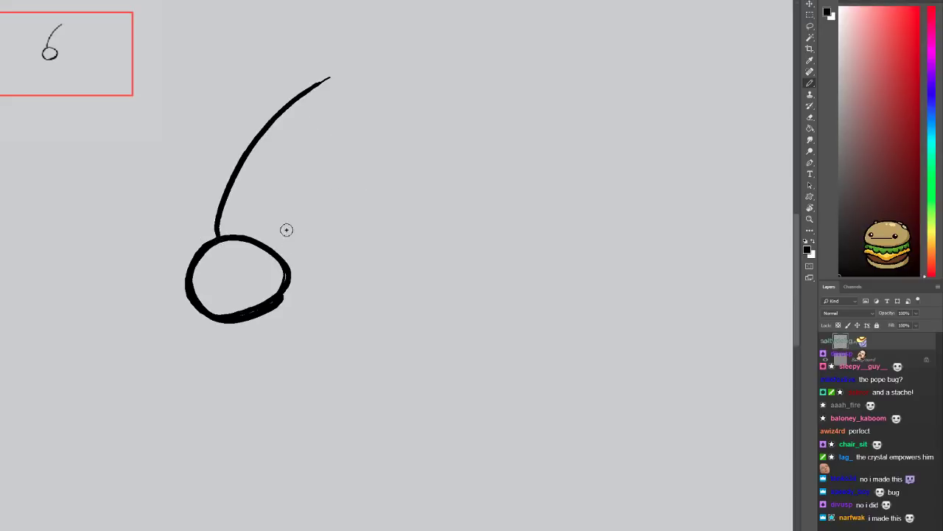
mouse_move(291, 274)
mouse_down()
mouse_move(418, 115)
mouse_move(413, 65)
mouse_up()
mouse_move(328, 76)
mouse_down()
mouse_move(317, 84)
mouse_move(402, 44)
mouse_move(285, 190)
mouse_move(405, 48)
mouse_move(296, 177)
mouse_up()
key(ctrl+z)
key(e)
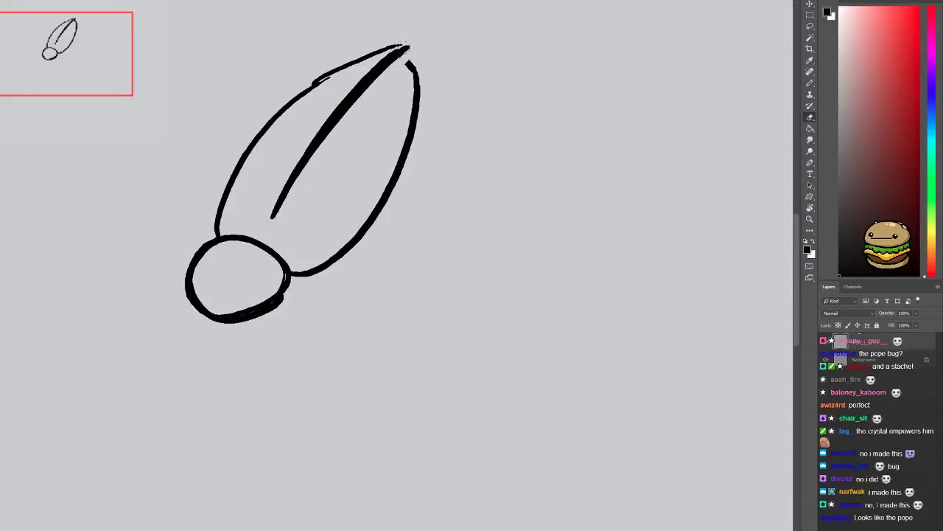
key(b)
mouse_move(404, 45)
mouse_down()
mouse_move(417, 75)
mouse_move(375, 54)
mouse_up()
key(e)
key(b)
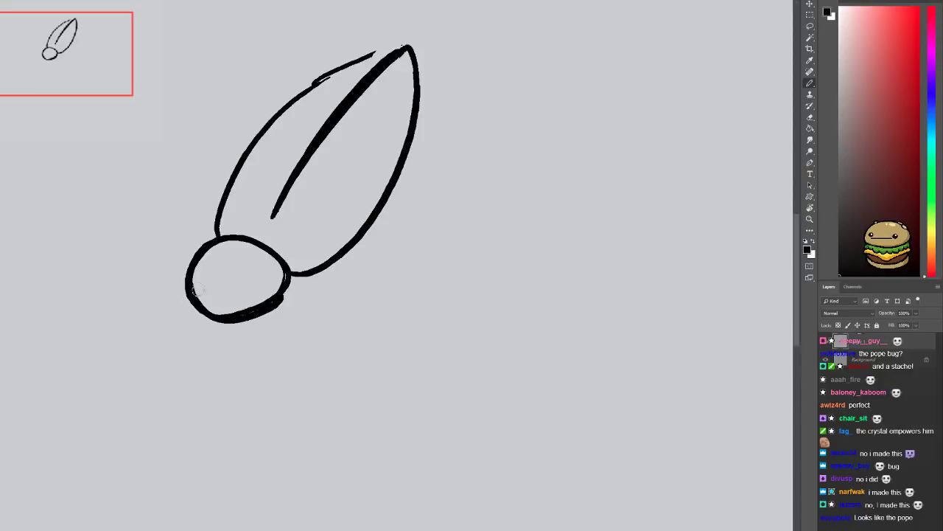
Draw two toothed curved pincers below the head and add round eyes and a small smile
mouse_move(200, 286)
mouse_down()
mouse_move(139, 369)
mouse_move(178, 306)
mouse_move(195, 307)
mouse_move(251, 367)
mouse_move(242, 346)
mouse_up()
key(ctrl+z)
mouse_move(251, 301)
mouse_down()
mouse_move(273, 347)
mouse_move(218, 386)
mouse_move(234, 374)
mouse_move(228, 352)
mouse_move(249, 315)
mouse_up()
key(e)
key(b)
mouse_move(209, 261)
mouse_down()
mouse_move(200, 279)
mouse_move(246, 270)
mouse_move(237, 276)
mouse_up()
drag(215, 291, 230, 294)
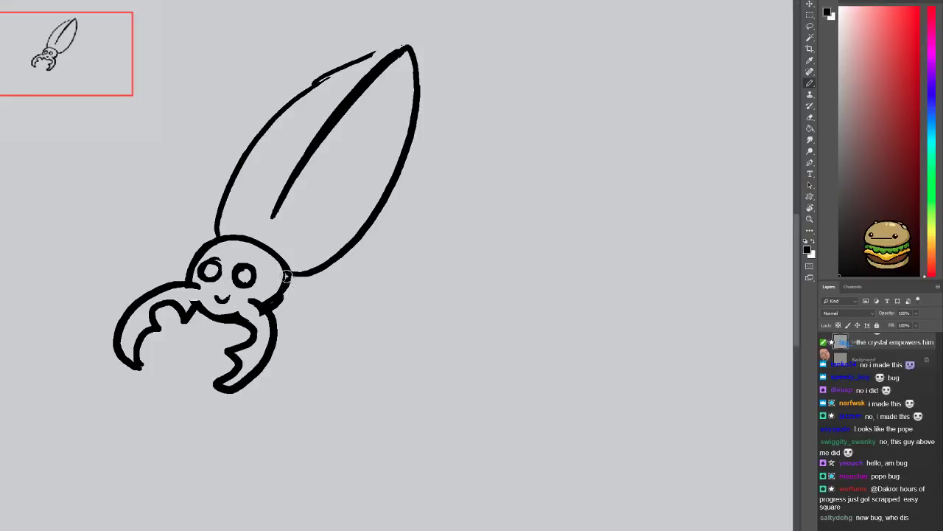
Erase the whole wing case, leaving only the head and its pincers
key(e)
drag(205, 221, 413, 50)
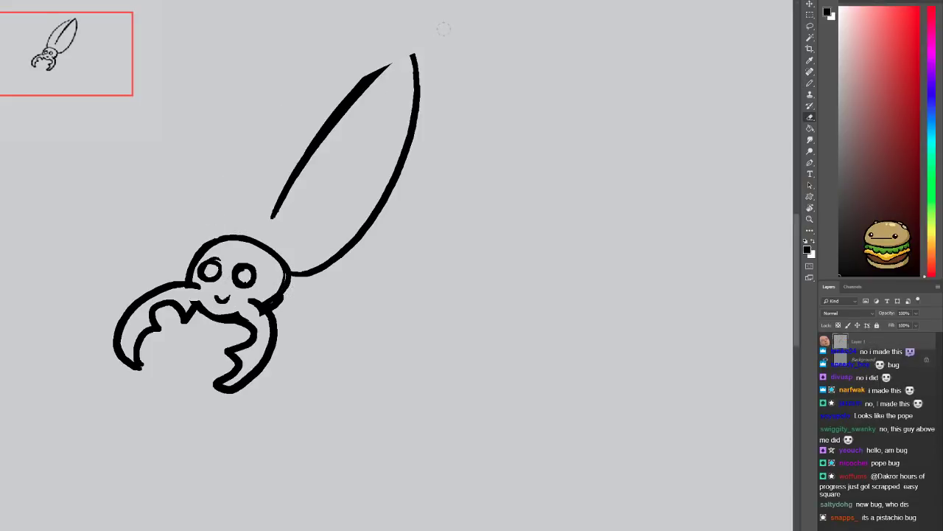
mouse_move(274, 214)
mouse_down()
mouse_move(391, 65)
mouse_move(339, 202)
mouse_move(386, 187)
mouse_up()
mouse_move(457, 29)
mouse_down()
mouse_move(410, 169)
mouse_move(344, 231)
mouse_up()
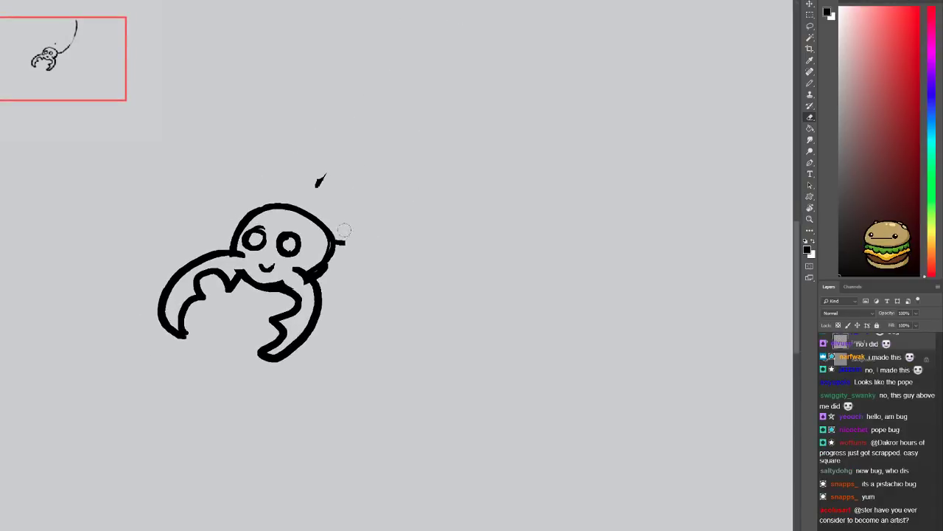
key(ctrl+plus)
drag(298, 202, 309, 142)
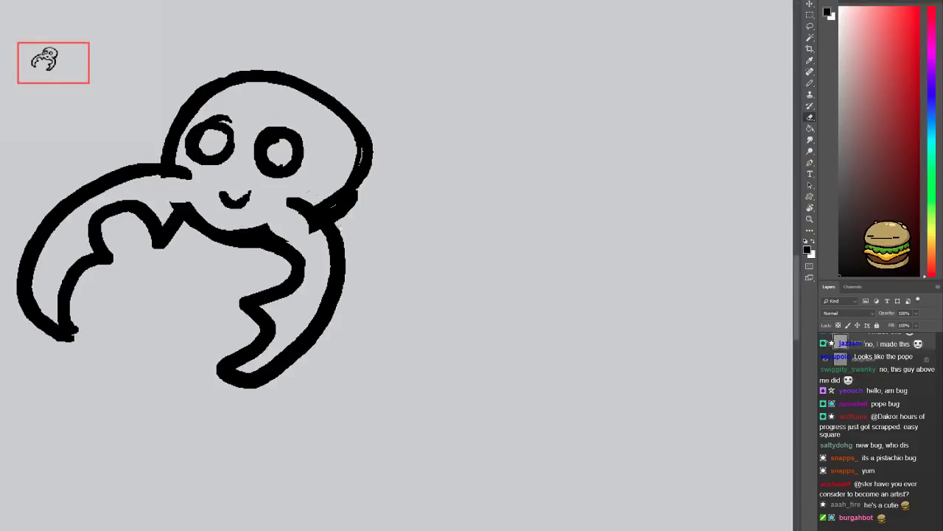
Clean up the pincers with the eraser, opening the joint between pincer and head and trimming the tips
key(b)
scroll(346, 159, down, 2)
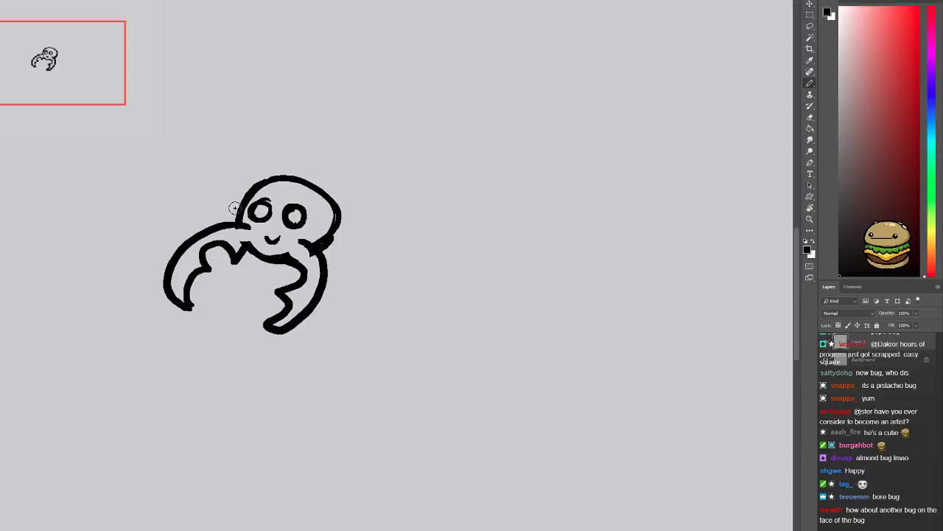
drag(296, 232, 264, 245)
scroll(263, 244, up, 3)
key(e)
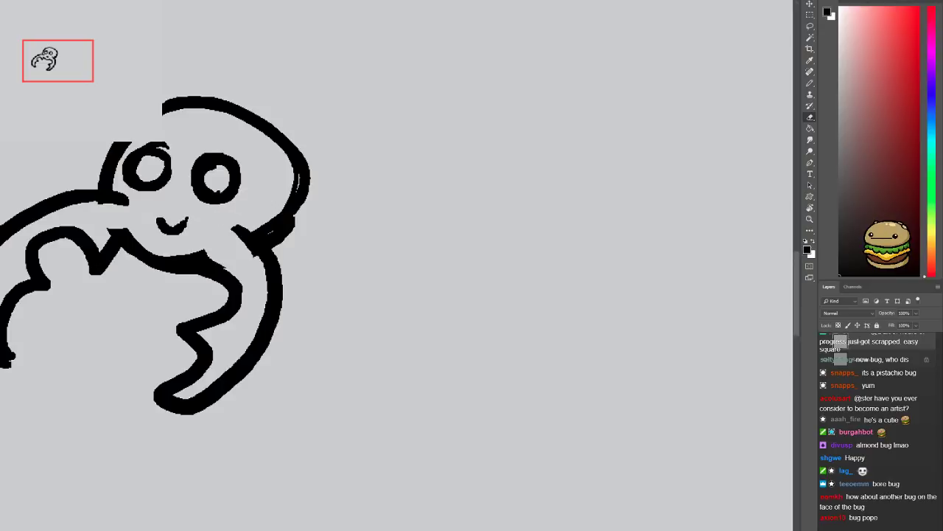
drag(91, 200, 119, 200)
drag(15, 296, 13, 389)
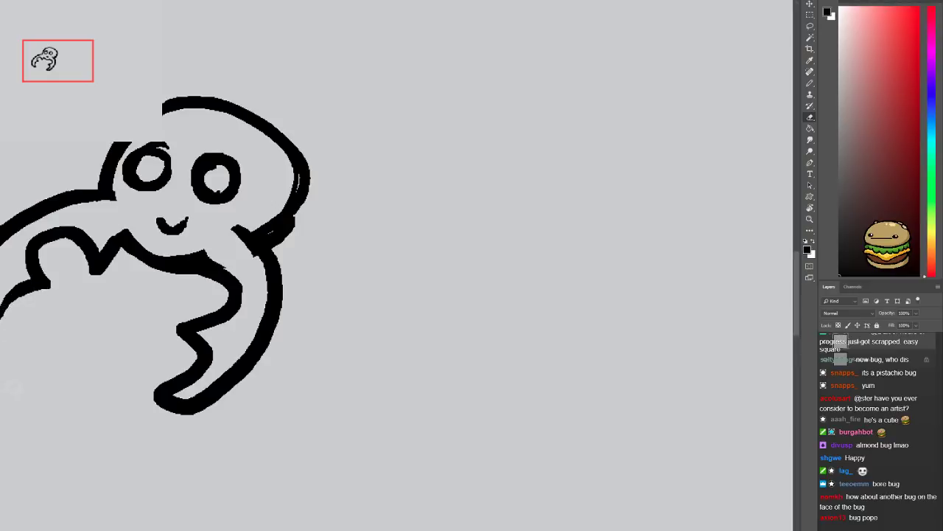
drag(161, 330, 110, 404)
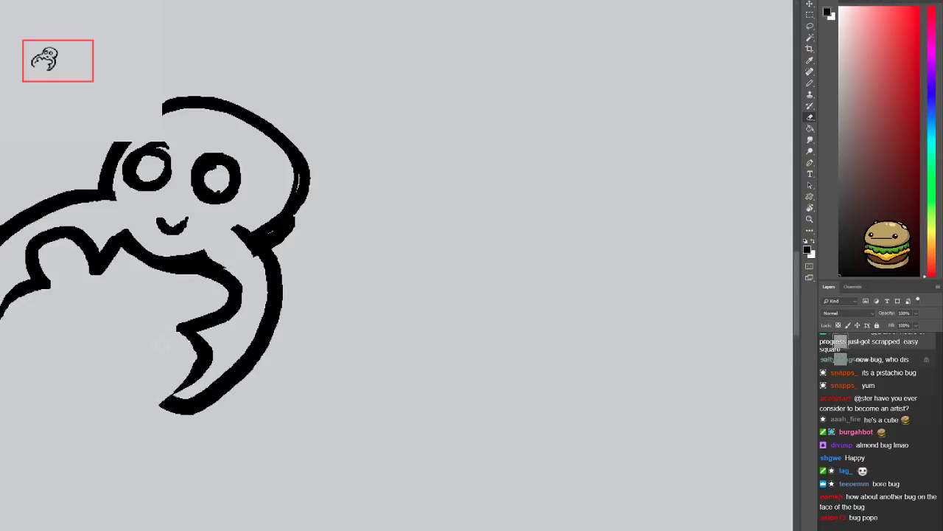
Touch up the lower pincer tip, then erase the doubled outline on the head's right side and redraw it as one thick curve
mouse_move(177, 351)
mouse_down()
mouse_move(188, 377)
mouse_move(169, 399)
mouse_move(157, 397)
mouse_move(190, 371)
mouse_move(195, 343)
mouse_up()
key(b)
key(e)
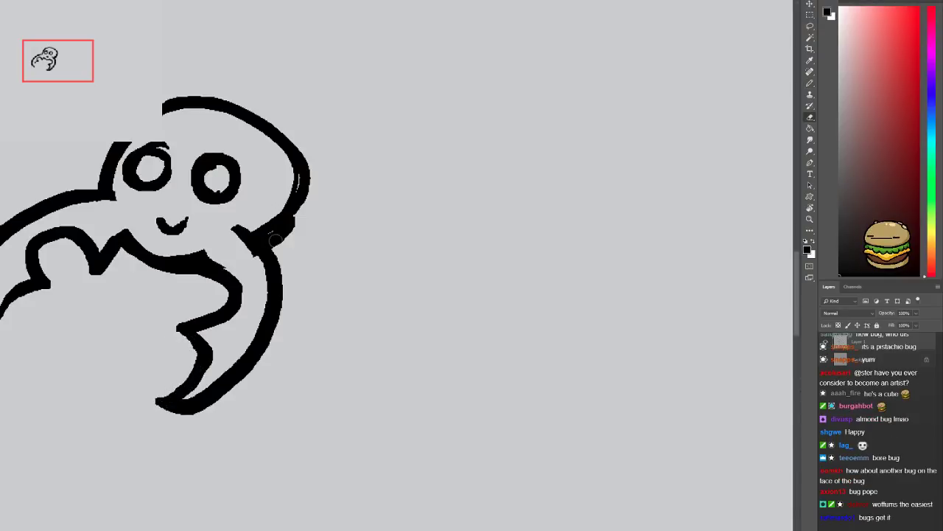
mouse_move(275, 233)
mouse_down()
mouse_move(306, 158)
mouse_move(293, 205)
mouse_move(301, 150)
mouse_up()
key(b)
mouse_move(272, 227)
mouse_down()
mouse_move(289, 192)
mouse_move(285, 140)
mouse_up()
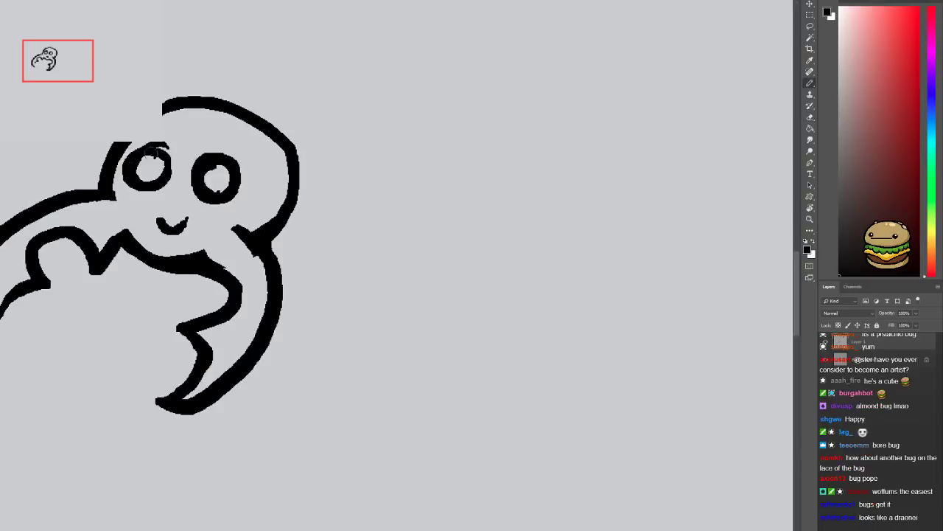
Fill both eyes solid black, erase a small round highlight in each centre, and clean away the stray line above the left eye
drag(151, 153, 144, 158)
mouse_move(207, 170)
mouse_down()
mouse_move(215, 180)
mouse_move(206, 173)
mouse_up()
key(e)
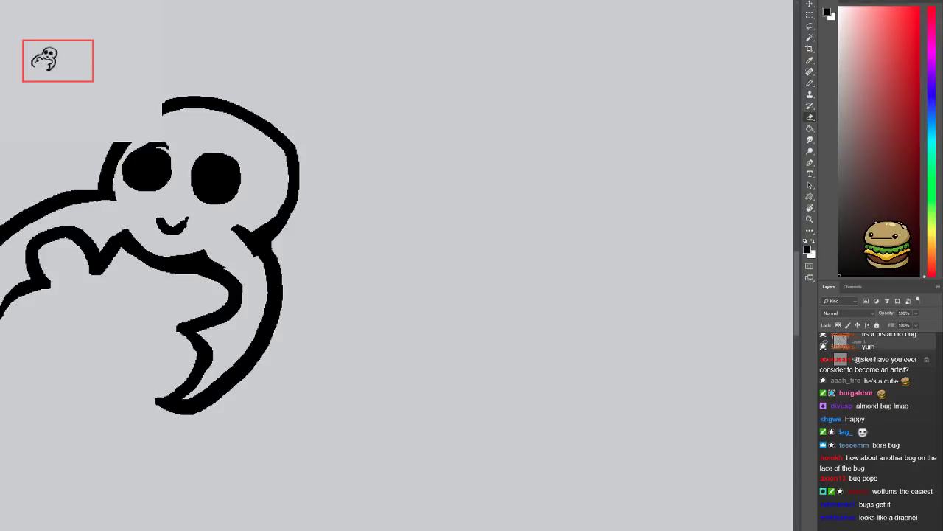
click(211, 180)
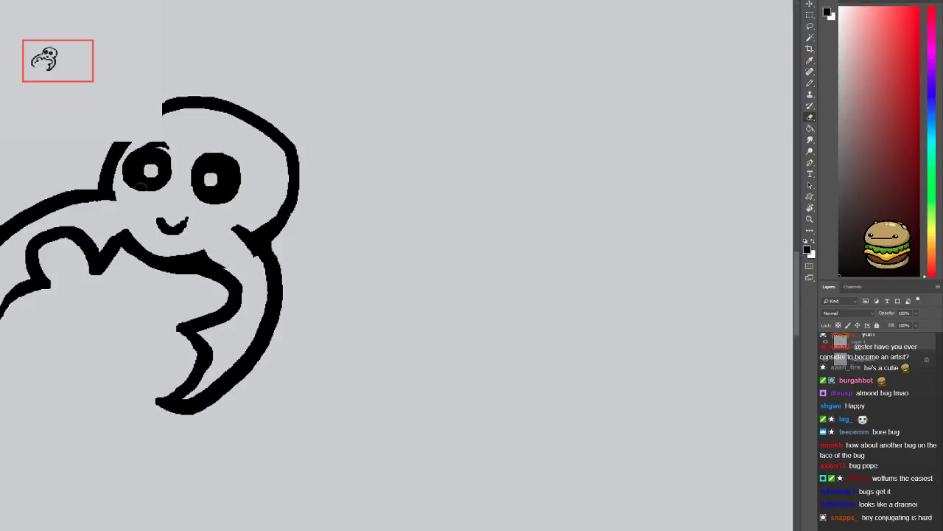
drag(114, 164, 161, 217)
key(b)
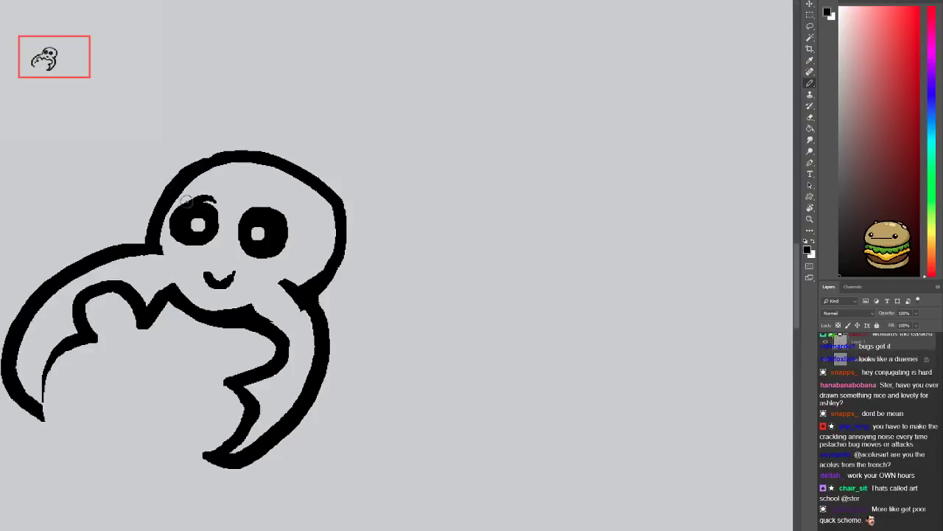
key(e)
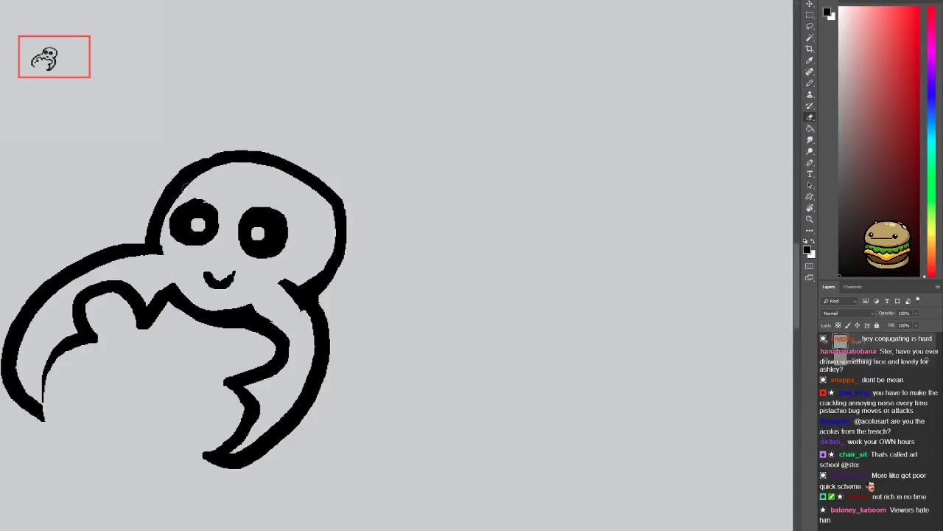
Try adding short pointed marks to the upper edges of both eyes
key(b)
mouse_move(252, 200)
mouse_down()
mouse_move(254, 207)
mouse_move(210, 205)
mouse_up()
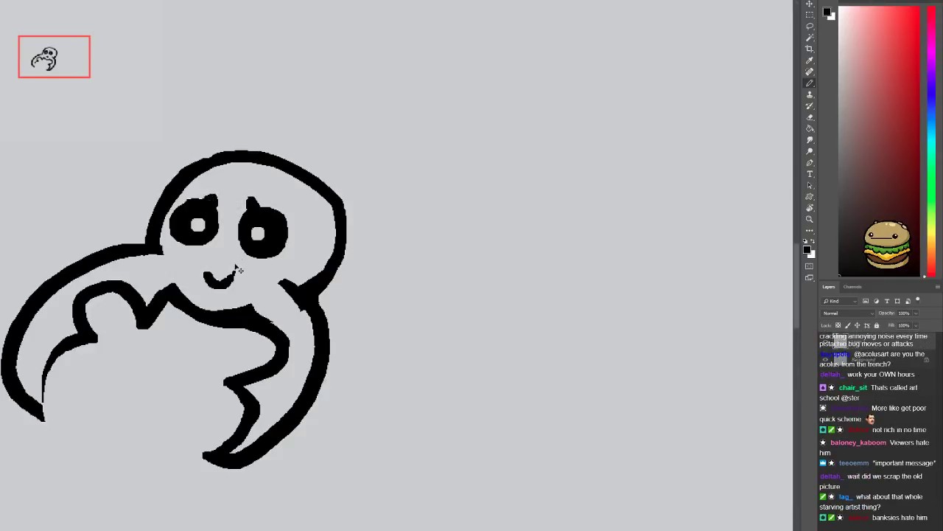
key(ctrl+z)
key(ctrl+z)
Draw a short black mark hanging below each eye
drag(258, 261, 259, 266)
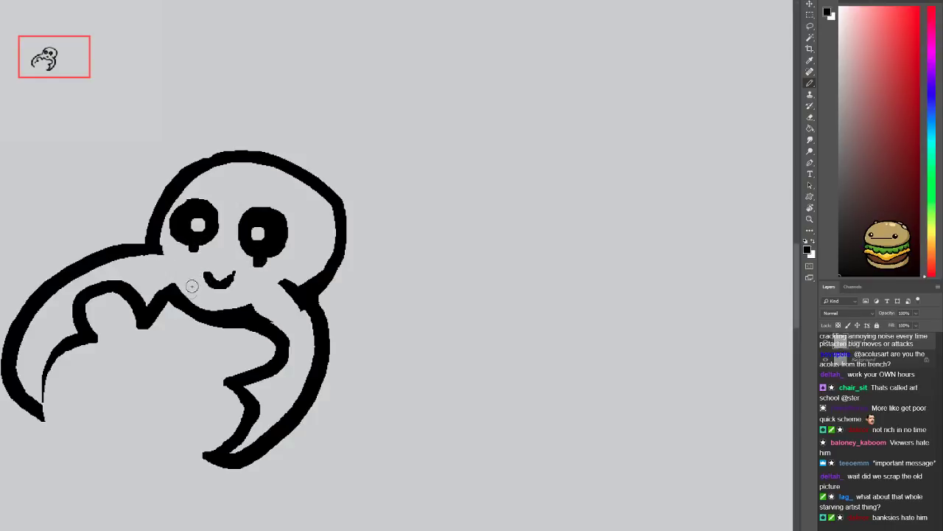
mouse_move(199, 309)
mouse_down()
mouse_move(213, 276)
mouse_move(212, 314)
mouse_move(215, 304)
mouse_up()
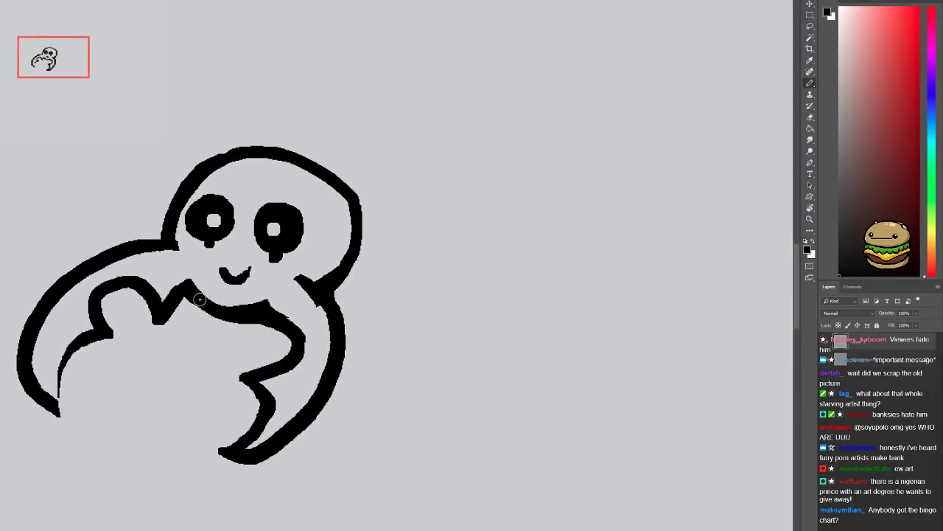
key(ctrl+minus)
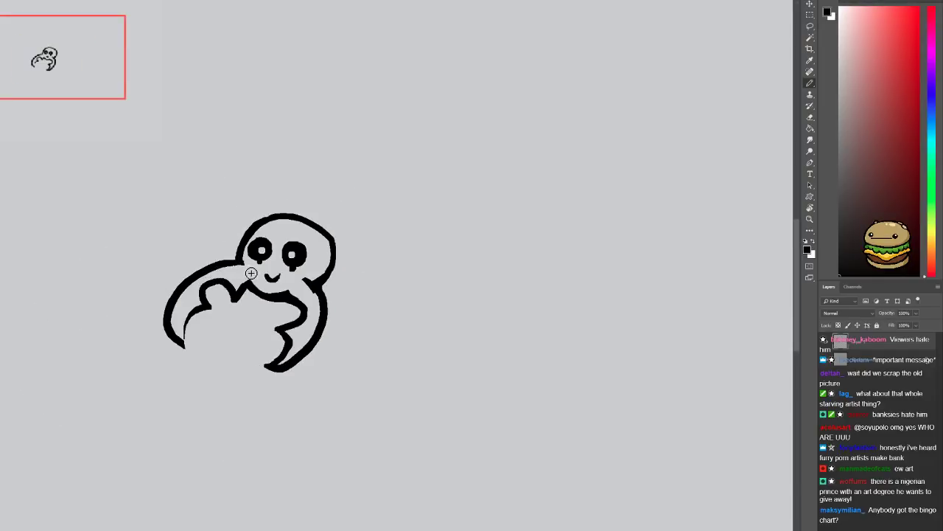
key(ctrl+plus)
drag(336, 310, 285, 328)
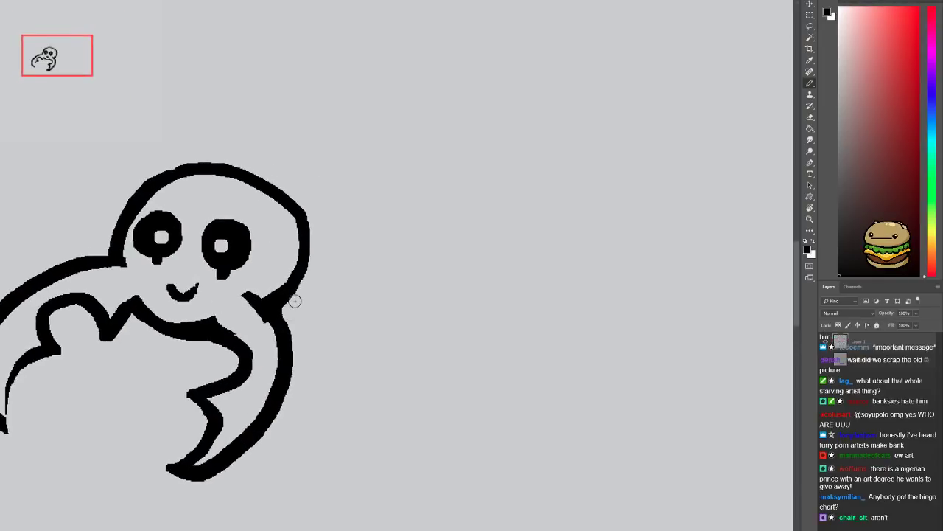
mouse_move(292, 290)
mouse_down()
mouse_move(311, 296)
mouse_move(385, 398)
mouse_move(381, 426)
mouse_up()
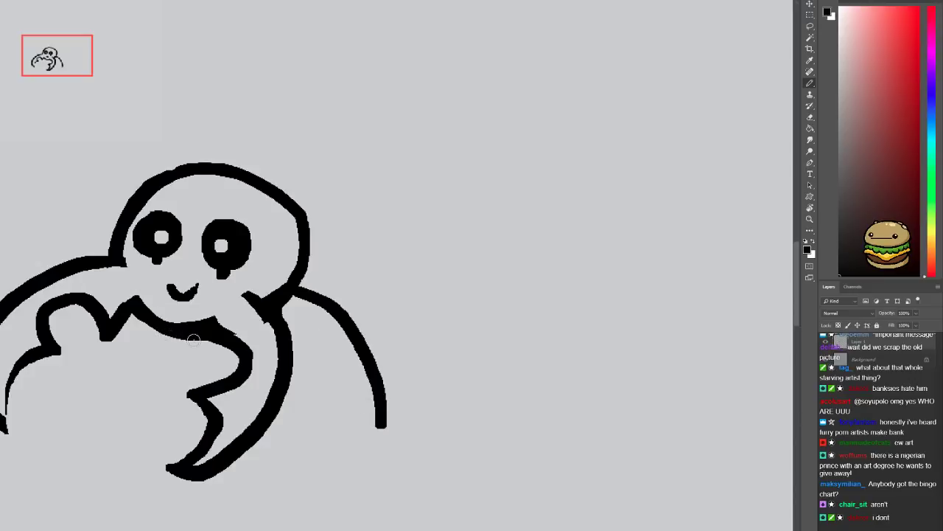
drag(194, 341, 214, 375)
key(ctrl+z)
drag(159, 336, 156, 419)
key(ctrl+z)
drag(156, 337, 100, 481)
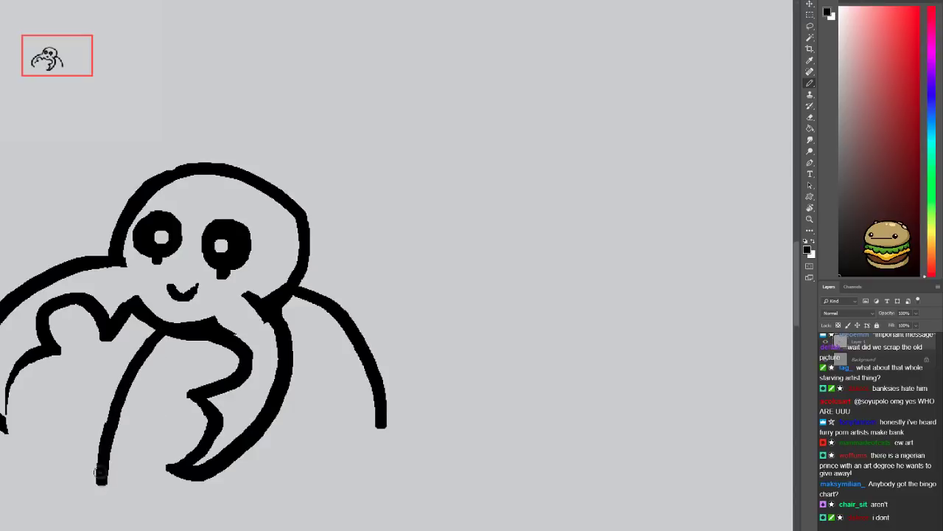
key(ctrl+z)
drag(174, 335, 140, 483)
mouse_move(301, 293)
mouse_down()
mouse_move(371, 383)
mouse_move(379, 432)
mouse_move(313, 297)
mouse_move(330, 302)
mouse_move(385, 436)
mouse_move(383, 456)
mouse_up()
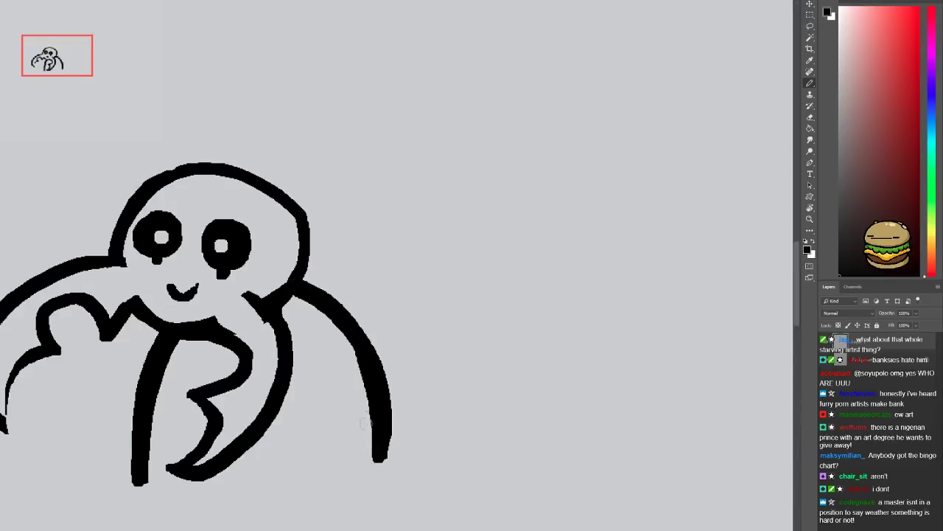
key(ctrl+minus)
key(ctrl+minus)
key(ctrl+plus)
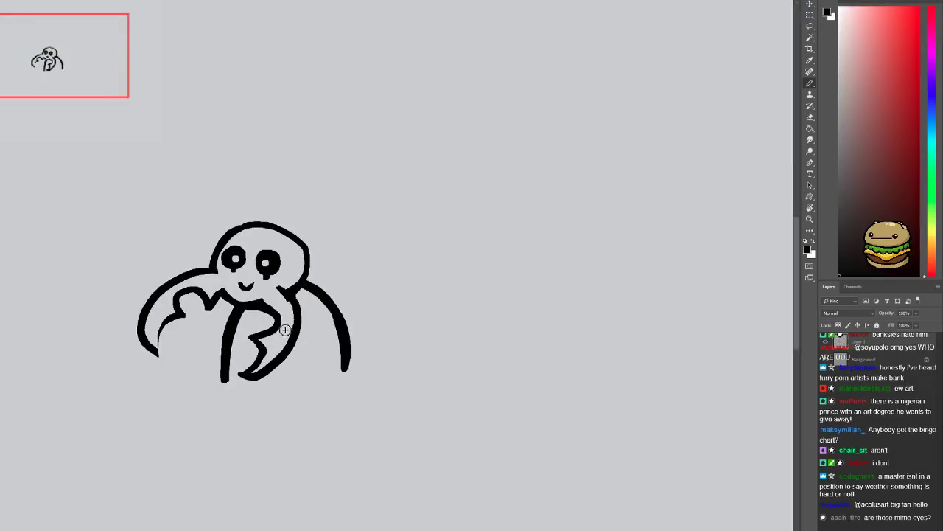
key(ctrl+z)
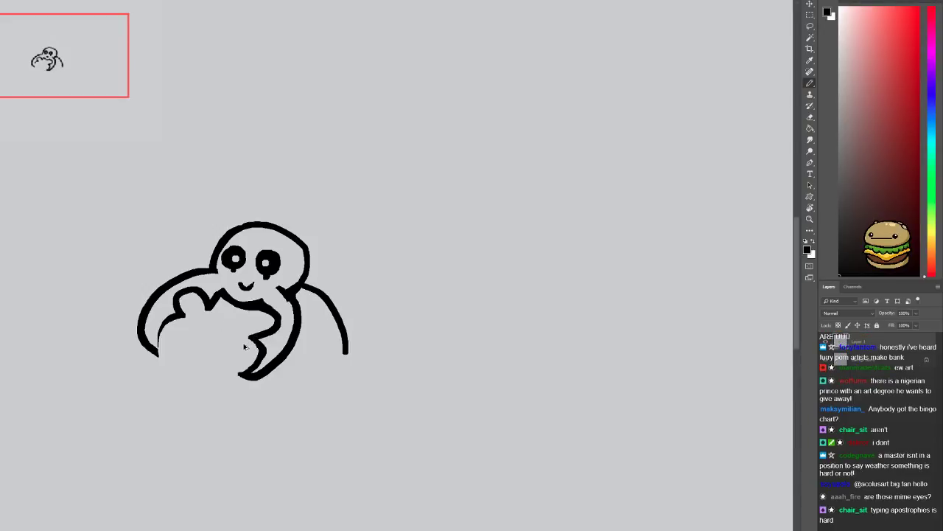
key(ctrl+z)
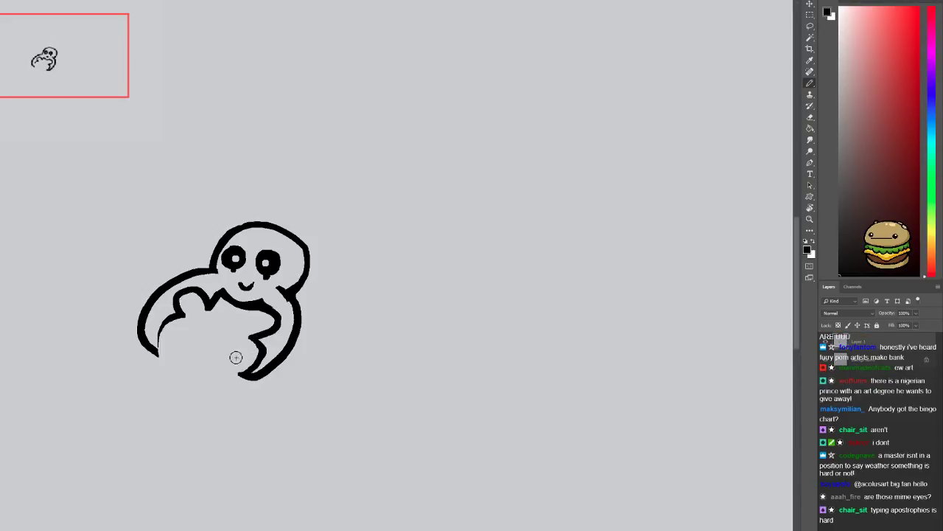
Draw a large rounded body outline below the creature's head, behind its front claw
scroll(224, 315, up, 3)
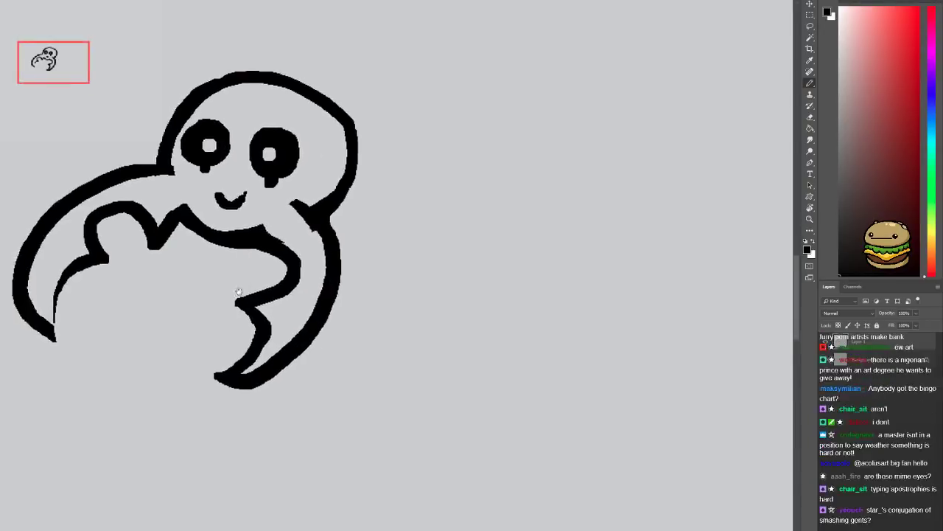
mouse_move(207, 200)
mouse_down()
mouse_move(152, 321)
mouse_move(339, 472)
mouse_move(415, 239)
mouse_up()
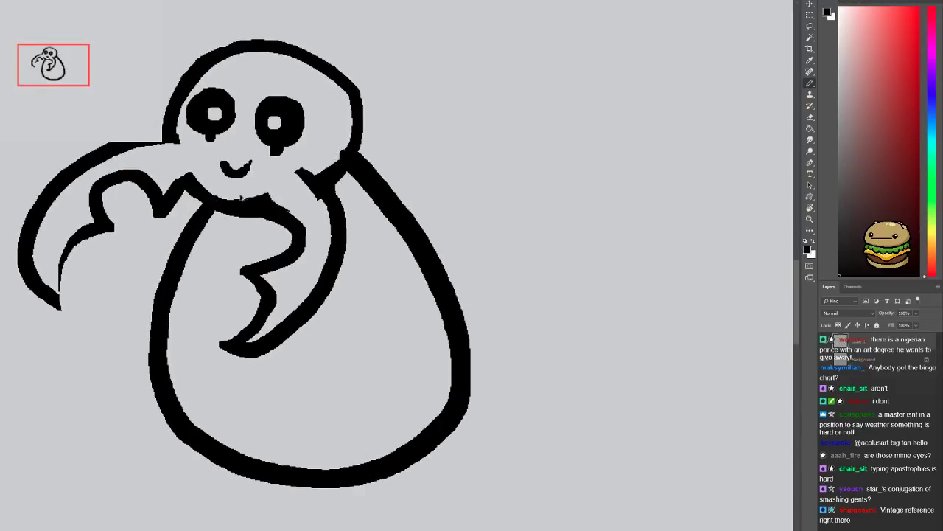
key(ctrl+z)
mouse_move(210, 202)
mouse_down()
mouse_move(143, 314)
mouse_move(175, 406)
mouse_move(325, 386)
mouse_move(404, 277)
mouse_move(380, 195)
mouse_move(344, 165)
mouse_move(375, 190)
mouse_move(408, 255)
mouse_move(402, 323)
mouse_move(359, 380)
mouse_move(293, 413)
mouse_move(232, 420)
mouse_move(180, 415)
mouse_move(152, 391)
mouse_move(138, 343)
mouse_move(198, 214)
mouse_up()
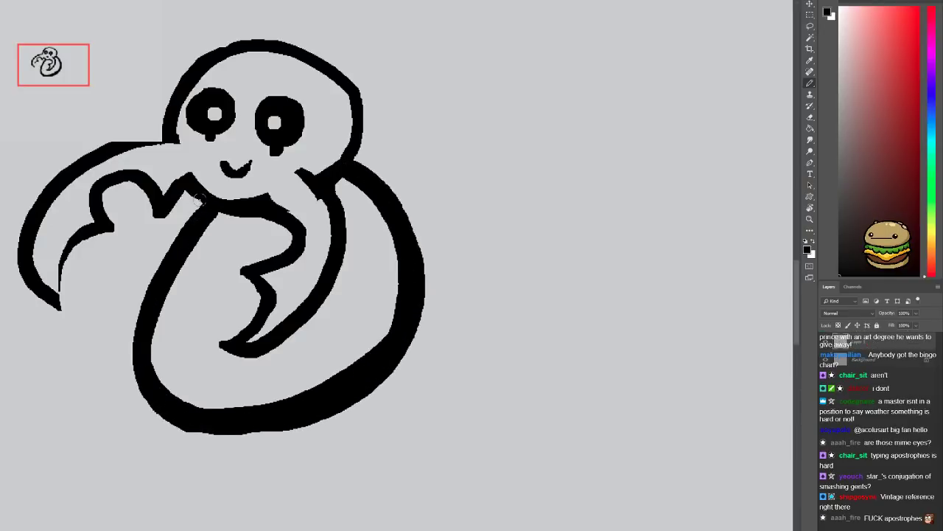
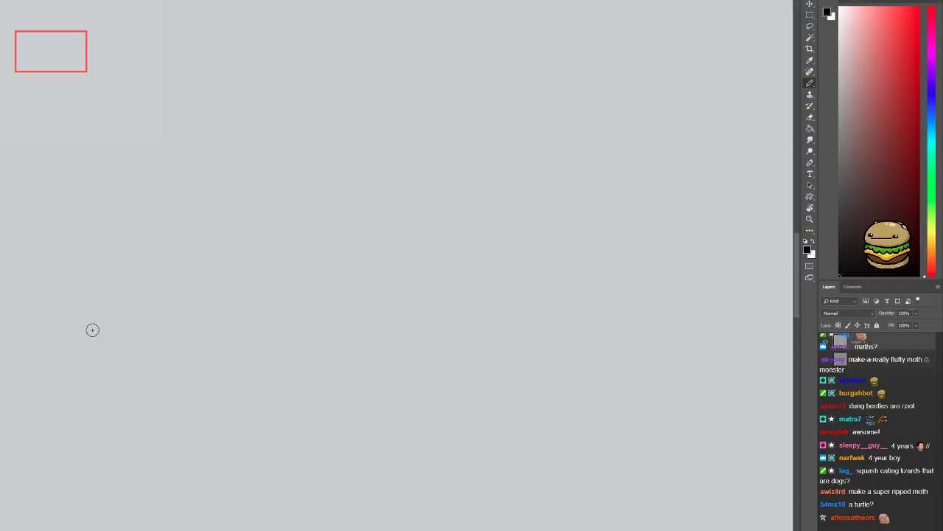
Sketch a large upright oval in black as the bug's body and try out its first segment strokes
mouse_move(234, 280)
mouse_down()
mouse_move(252, 158)
mouse_move(194, 181)
mouse_up()
key(ctrl+alt+z)
key(ctrl+alt+z)
click(233, 210)
mouse_move(272, 164)
mouse_down()
mouse_move(198, 251)
mouse_move(337, 214)
mouse_move(323, 91)
mouse_up()
key(ctrl+z)
mouse_move(241, 188)
mouse_down()
mouse_move(225, 197)
mouse_move(224, 172)
mouse_move(271, 251)
mouse_move(284, 207)
mouse_move(347, 204)
mouse_move(289, 93)
mouse_move(202, 122)
mouse_move(316, 284)
mouse_move(269, 108)
mouse_up()
key(ctrl+z)
key(e)
click(233, 210)
key(b)
key(ctrl+z)
Draw curved segment bands across the bug's body and a smaller oval head at its left end
mouse_move(194, 321)
mouse_down()
mouse_move(317, 148)
mouse_move(278, 94)
mouse_up()
mouse_move(190, 315)
mouse_down()
mouse_move(279, 231)
mouse_move(265, 107)
mouse_move(216, 124)
mouse_up()
drag(183, 284, 161, 133)
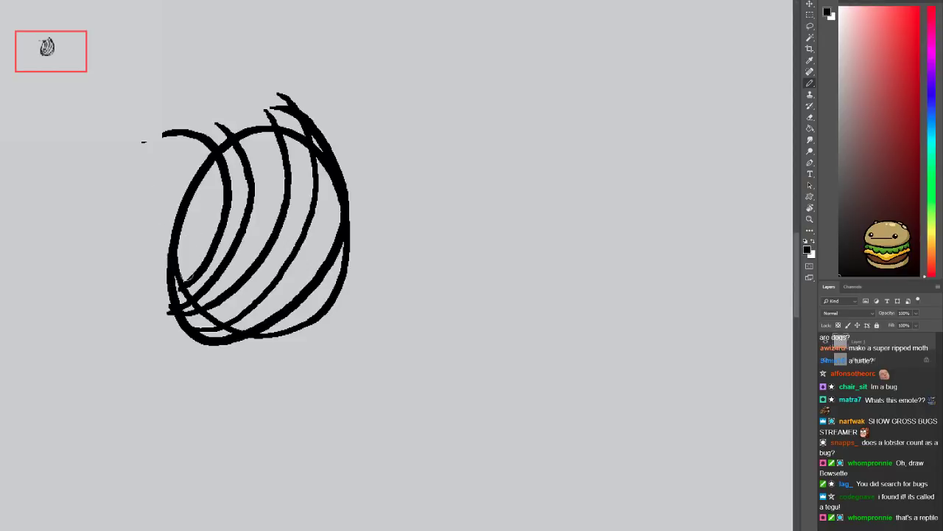
drag(178, 279, 110, 210)
mouse_move(178, 238)
mouse_down()
mouse_move(115, 282)
mouse_move(127, 310)
mouse_move(172, 251)
mouse_up()
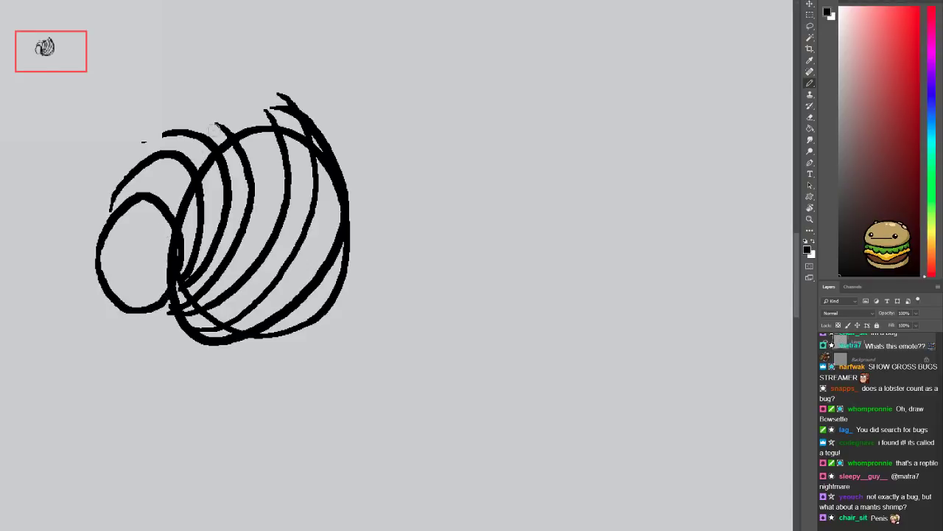
Outline the outer edges of the bug's segments and add a belly curve and small legs underneath
mouse_move(270, 115)
mouse_down()
mouse_move(213, 119)
mouse_move(224, 130)
mouse_move(193, 141)
mouse_move(233, 122)
mouse_move(226, 133)
mouse_move(164, 134)
mouse_move(275, 121)
mouse_move(199, 120)
mouse_move(262, 105)
mouse_up()
key(ctrl+z)
key(ctrl+z)
key(ctrl+z)
drag(346, 201, 265, 332)
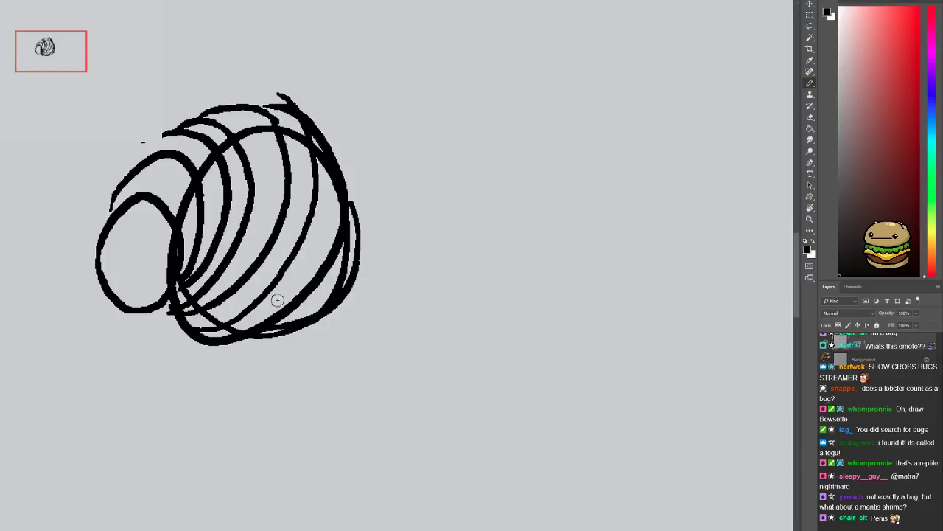
drag(345, 254, 199, 324)
mouse_move(303, 356)
mouse_down()
mouse_move(166, 369)
mouse_move(176, 317)
mouse_move(152, 358)
mouse_up()
drag(137, 327, 130, 348)
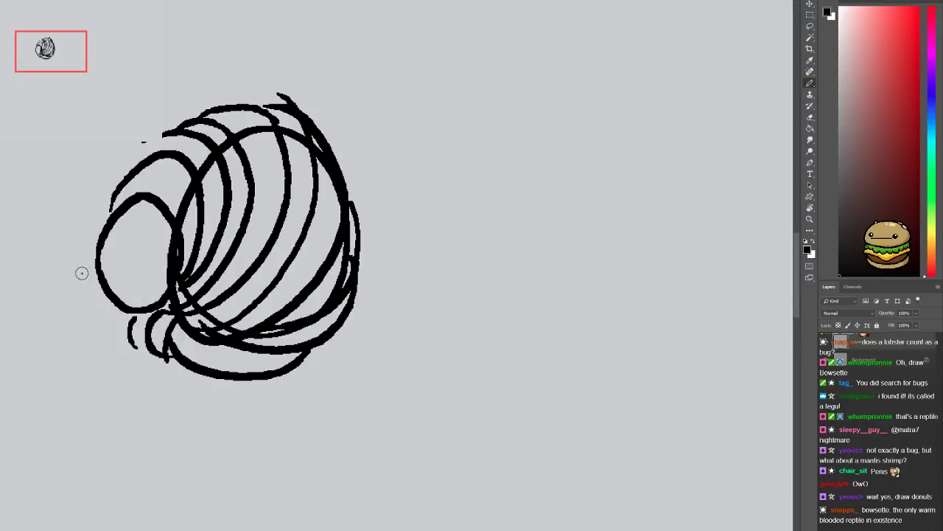
Add curved legs beside the bug's head and draw two square eyes and a small mouth on its face
drag(92, 269, 127, 332)
drag(94, 305, 107, 339)
mouse_move(116, 244)
mouse_down()
mouse_move(116, 253)
mouse_move(149, 253)
mouse_up()
drag(127, 288, 134, 286)
Erase overlapping construction lines around the bug's head, and clear the entire bug sketch from the canvas
key(e)
mouse_move(169, 250)
mouse_down()
mouse_move(158, 234)
mouse_move(152, 275)
mouse_up()
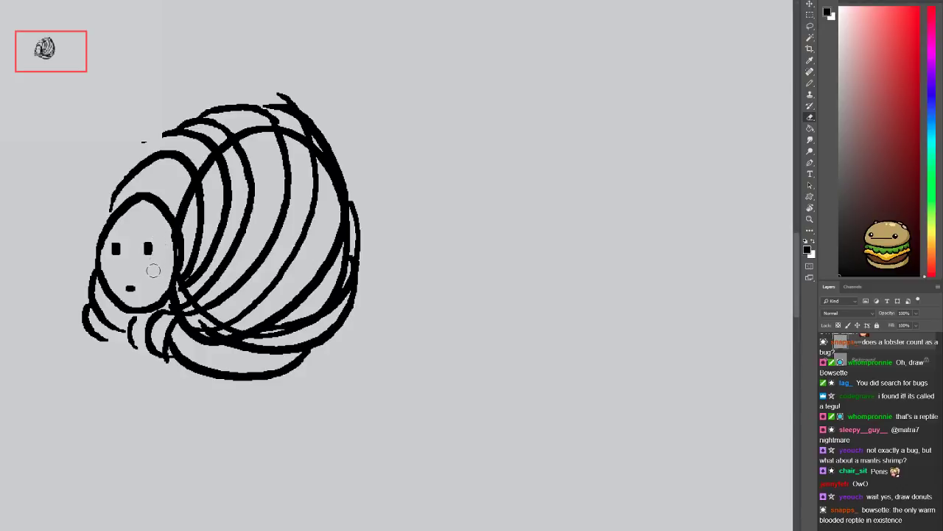
drag(171, 191, 183, 215)
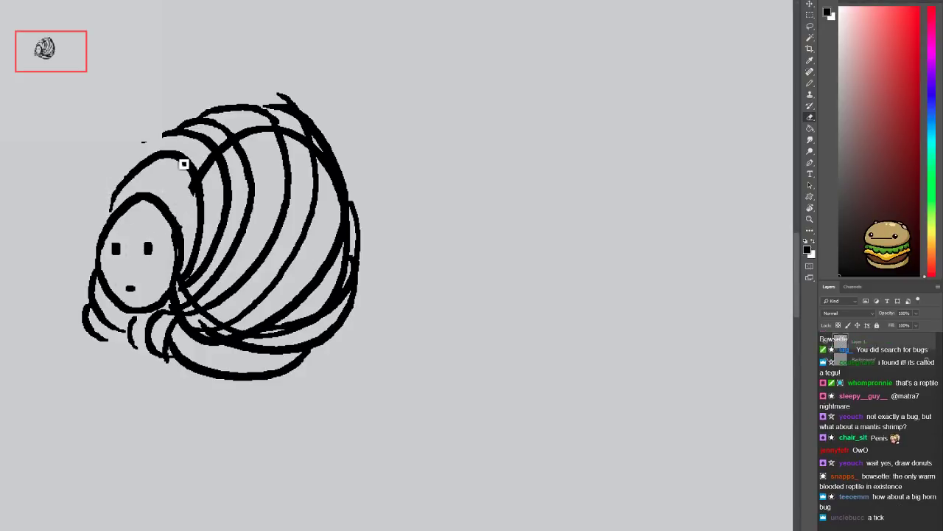
mouse_move(148, 140)
mouse_down()
mouse_move(206, 185)
mouse_move(283, 100)
mouse_up()
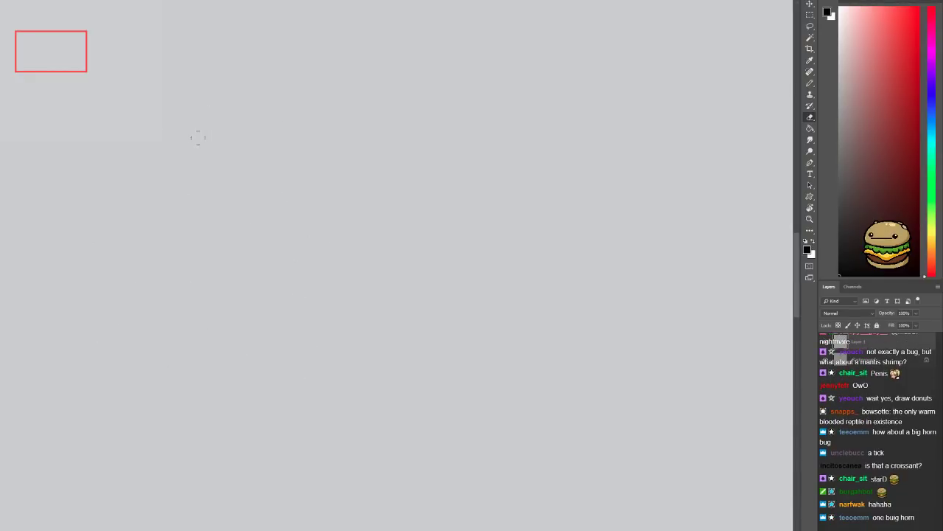
key(b)
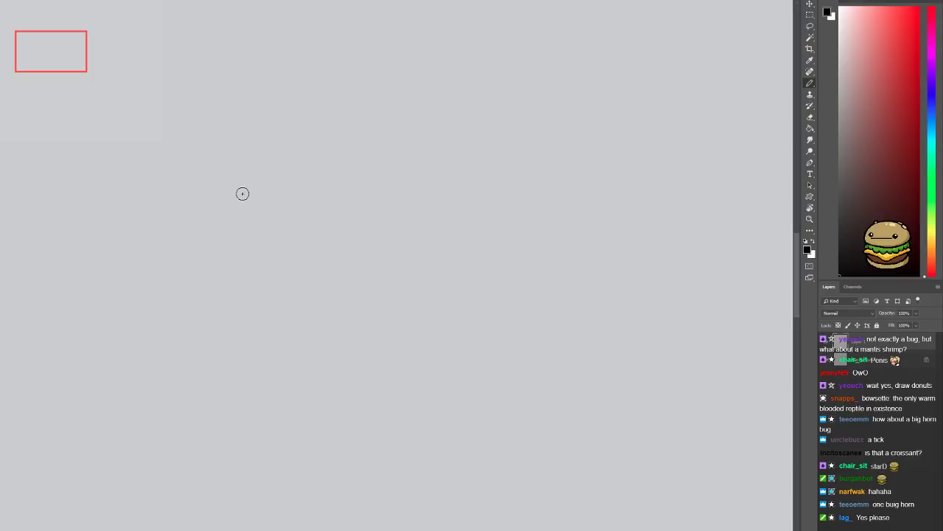
Draw a small stick figure with a spiky crown and add curved strokes around its body
mouse_move(248, 200)
mouse_down()
mouse_move(256, 206)
mouse_move(243, 199)
mouse_up()
mouse_move(241, 238)
mouse_down()
mouse_move(241, 261)
mouse_move(262, 251)
mouse_move(225, 280)
mouse_up()
drag(241, 263, 257, 284)
mouse_move(236, 193)
mouse_down()
mouse_move(255, 177)
mouse_move(243, 190)
mouse_move(229, 177)
mouse_move(238, 191)
mouse_up()
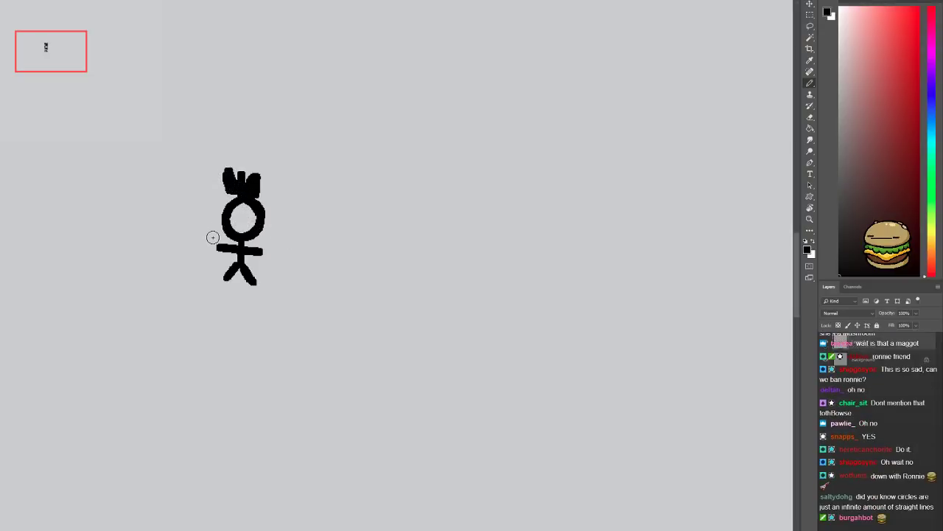
mouse_move(225, 215)
mouse_down()
mouse_move(196, 242)
mouse_move(223, 269)
mouse_move(267, 257)
mouse_move(258, 225)
mouse_move(213, 230)
mouse_move(216, 265)
mouse_move(248, 240)
mouse_move(262, 241)
mouse_move(271, 263)
mouse_up()
drag(237, 291, 188, 312)
Erase the small figure sketch until the canvas is empty
key(e)
mouse_move(163, 223)
mouse_down()
mouse_move(184, 230)
mouse_move(168, 293)
mouse_up()
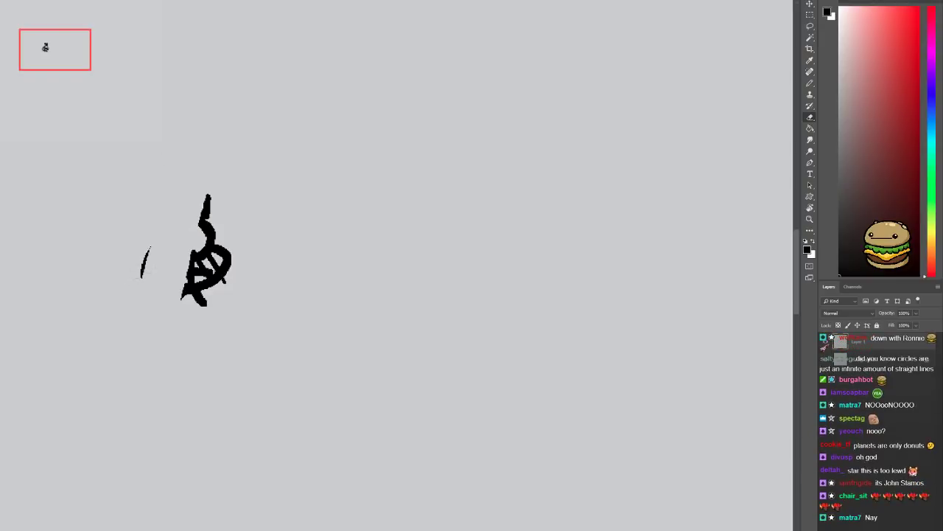
key(ctrl+z)
key(b)
mouse_move(228, 250)
mouse_down()
mouse_move(263, 240)
mouse_move(240, 258)
mouse_up()
key(e)
mouse_move(190, 195)
mouse_down()
mouse_move(158, 288)
mouse_move(239, 250)
mouse_move(148, 185)
mouse_up()
drag(246, 260, 195, 241)
key(b)
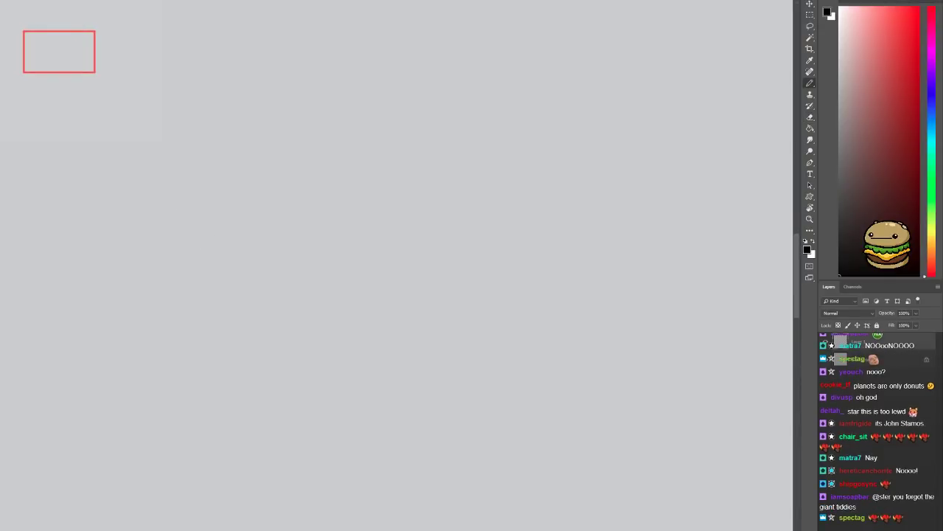
Sketch a round head with a vertical centre line and a narrow curved band across its lower face
mouse_move(199, 171)
mouse_down()
mouse_move(241, 285)
mouse_move(240, 211)
mouse_move(251, 285)
mouse_move(283, 175)
mouse_move(247, 177)
mouse_move(191, 207)
mouse_up()
key(ctrl+z)
key(ctrl+z)
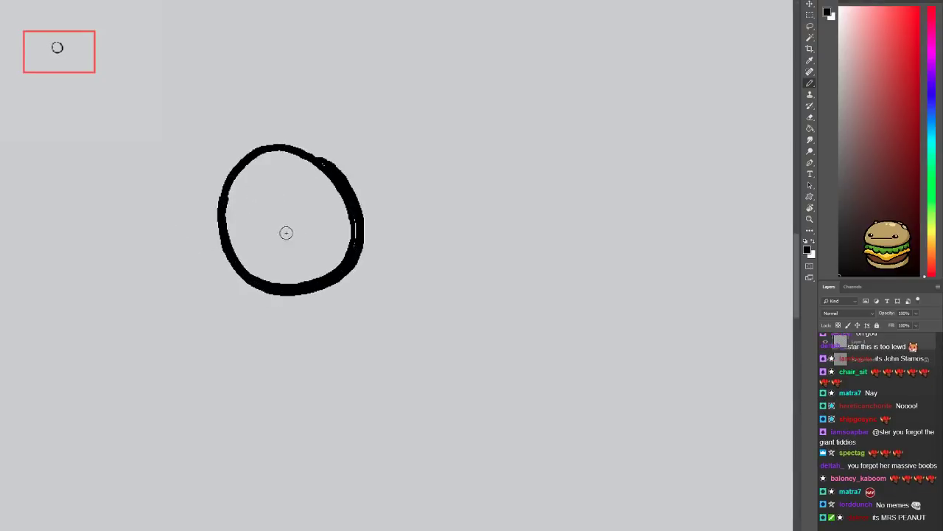
drag(280, 141, 274, 302)
mouse_move(223, 245)
mouse_down()
mouse_move(338, 260)
mouse_move(280, 267)
mouse_up()
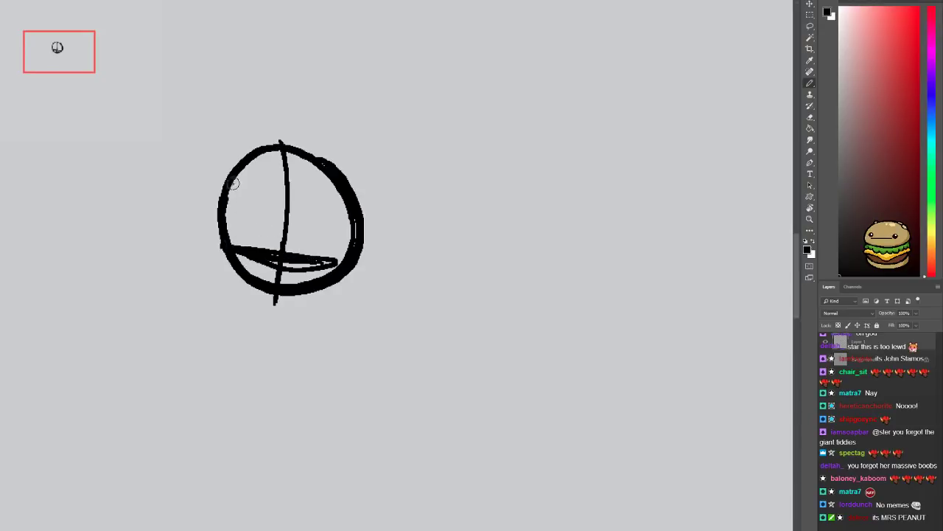
Draw rounded hair lobes over the forehead and wavy locks down both sides of the head
drag(232, 178, 220, 222)
key(ctrl+z)
mouse_move(245, 179)
mouse_down()
mouse_move(189, 217)
mouse_move(190, 377)
mouse_up()
key(ctrl+z)
drag(191, 213, 190, 332)
mouse_move(244, 171)
mouse_down()
mouse_move(279, 160)
mouse_move(265, 137)
mouse_move(209, 168)
mouse_up()
mouse_move(282, 174)
mouse_down()
mouse_move(286, 193)
mouse_move(322, 191)
mouse_up()
mouse_move(279, 155)
mouse_down()
mouse_move(332, 115)
mouse_move(356, 179)
mouse_move(345, 234)
mouse_up()
drag(356, 177, 361, 339)
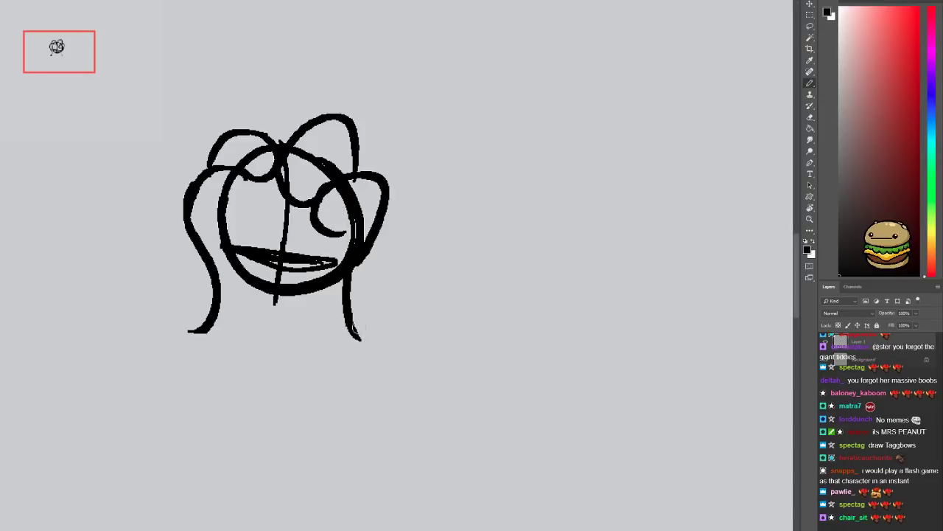
mouse_move(274, 188)
mouse_down()
mouse_move(254, 230)
mouse_move(254, 410)
mouse_up()
key(ctrl+z)
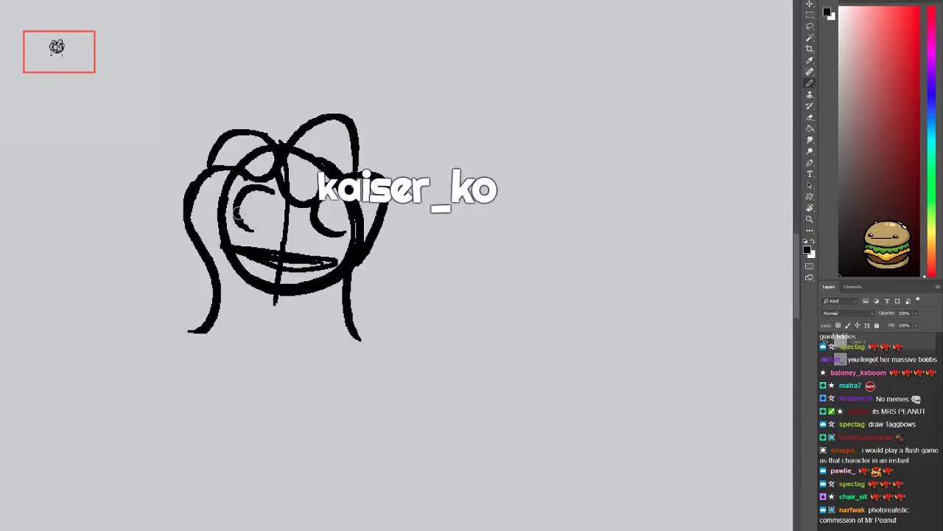
drag(243, 230, 244, 443)
drag(286, 296, 258, 454)
key(ctrl+z)
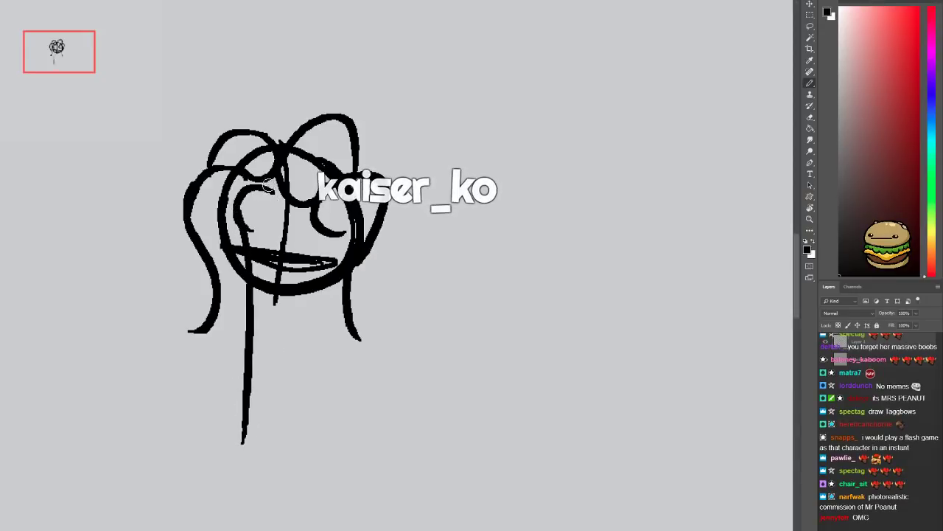
drag(272, 294, 244, 466)
key(ctrl+z)
key(ctrl+z)
key(ctrl+z)
key(ctrl+z)
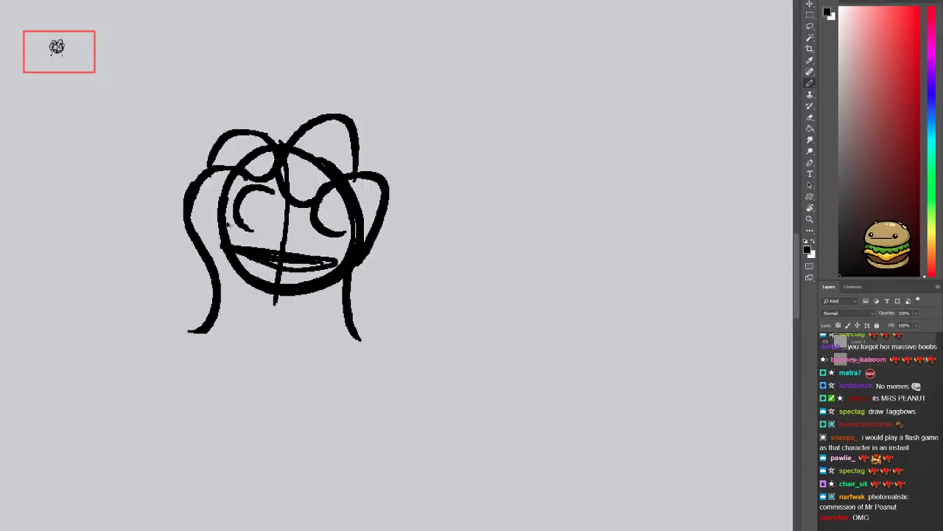
Undo the lower right lock and left forehead curve, and draw a long tapering strand curling below the head
key(ctrl+z)
key(ctrl+z)
mouse_move(236, 211)
mouse_down()
mouse_move(260, 210)
mouse_move(250, 391)
mouse_up()
drag(237, 212, 254, 456)
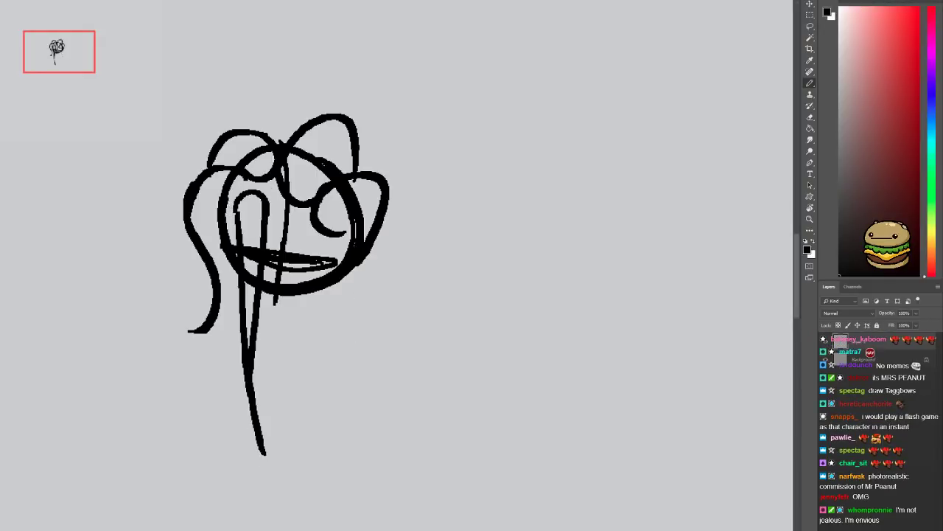
key(ctrl+z)
mouse_move(236, 210)
mouse_down()
mouse_move(232, 413)
mouse_move(227, 390)
mouse_move(218, 417)
mouse_move(250, 398)
mouse_up()
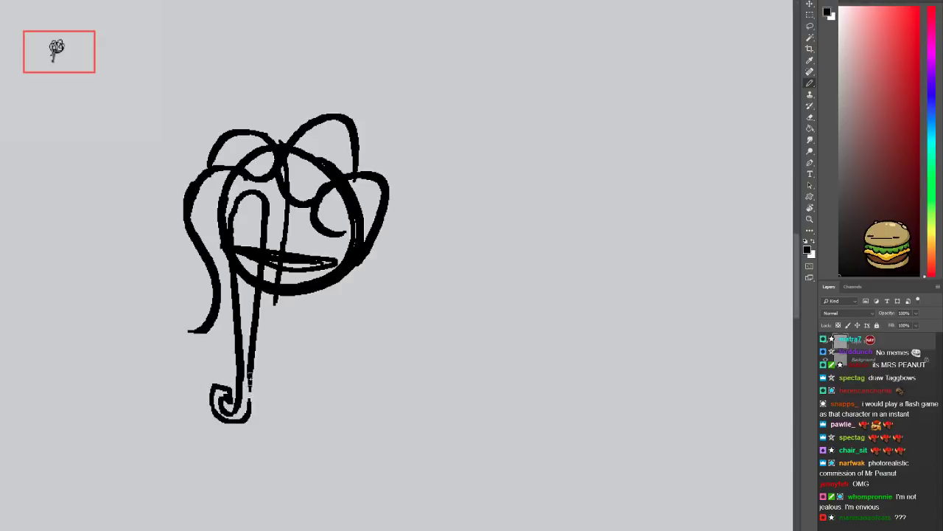
Extend the left lock into a large spiral curl, and draw a round eye with a highlight and lashes on the face's right side
mouse_move(205, 330)
mouse_down()
mouse_move(177, 277)
mouse_move(182, 308)
mouse_move(196, 303)
mouse_move(164, 265)
mouse_move(159, 361)
mouse_move(226, 341)
mouse_up()
drag(293, 262, 310, 259)
key(e)
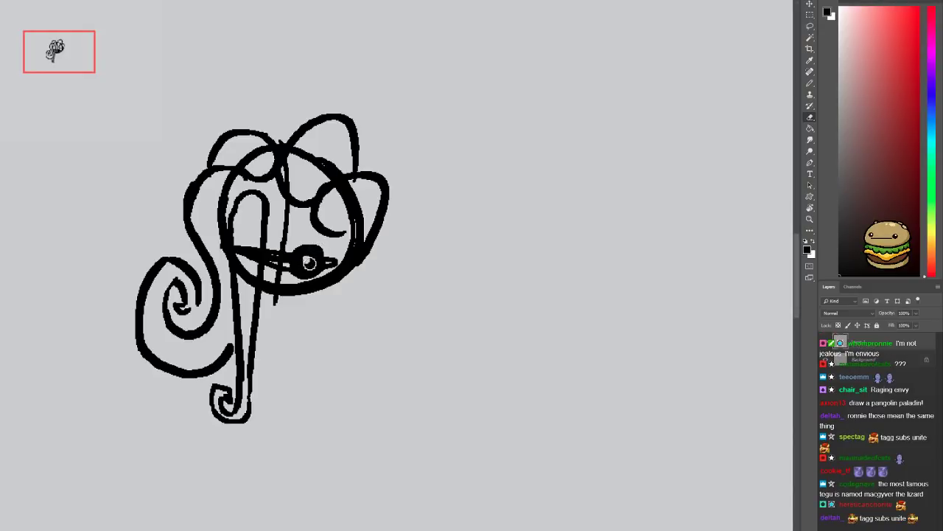
key(b)
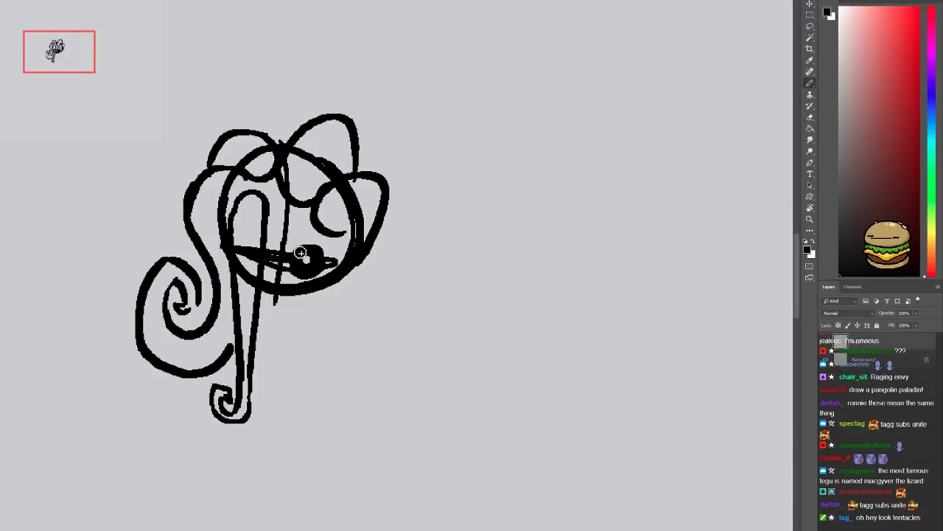
drag(294, 247, 327, 244)
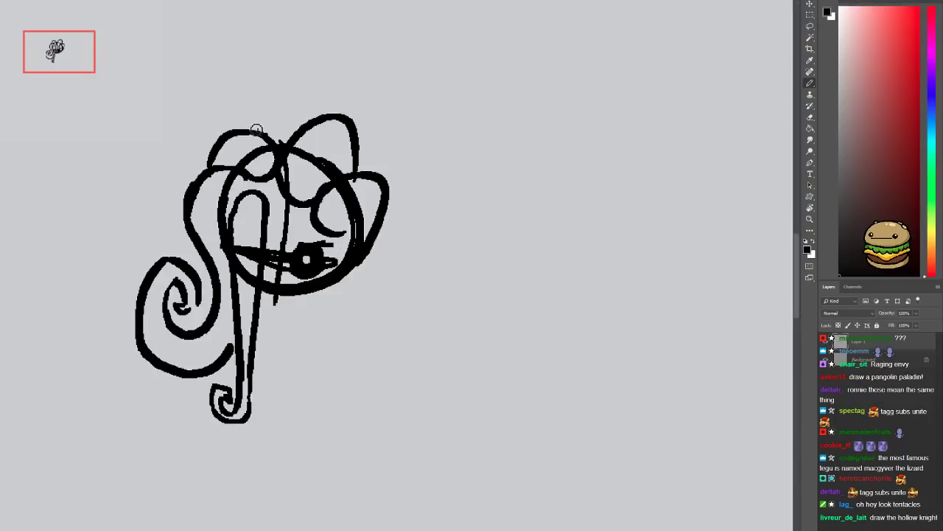
Add a small rounded hair lobe on top of the head and erase the head outline inside the upper lobes
mouse_move(251, 135)
mouse_down()
mouse_move(298, 124)
mouse_move(293, 144)
mouse_up()
key(e)
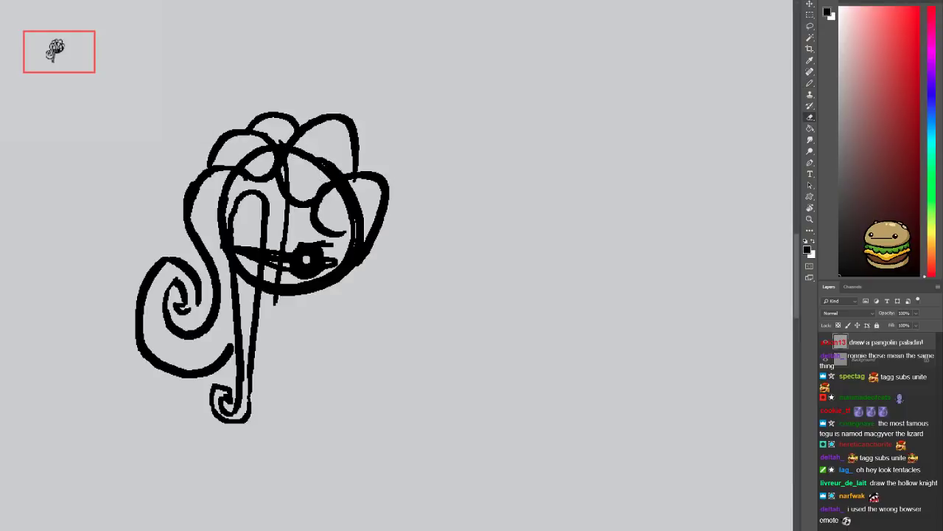
mouse_move(319, 164)
mouse_down()
mouse_move(331, 171)
mouse_move(296, 151)
mouse_up()
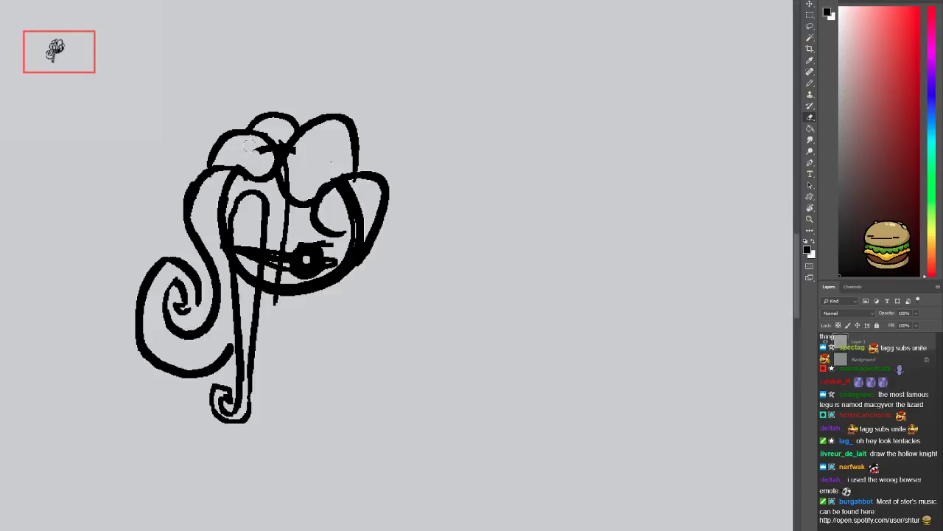
Draw a curved strand line inside the upper right hair lobe and erase the head outline within the side lobe
key(b)
drag(324, 184, 348, 148)
key(e)
mouse_move(360, 211)
mouse_down()
mouse_move(361, 224)
mouse_move(333, 183)
mouse_up()
key(b)
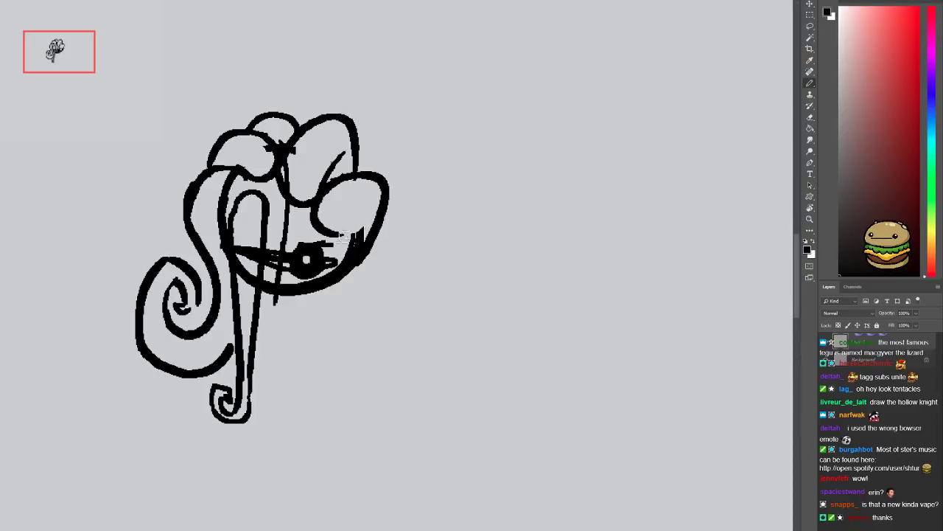
Redraw the right hair lobe as a smaller closed oval and erase the leftover outline around it
drag(339, 234, 371, 204)
key(e)
mouse_move(368, 250)
mouse_down()
mouse_move(374, 220)
mouse_move(358, 195)
mouse_move(387, 171)
mouse_move(379, 153)
mouse_move(360, 159)
mouse_move(393, 175)
mouse_up()
key(b)
key(ctrl+z)
key(e)
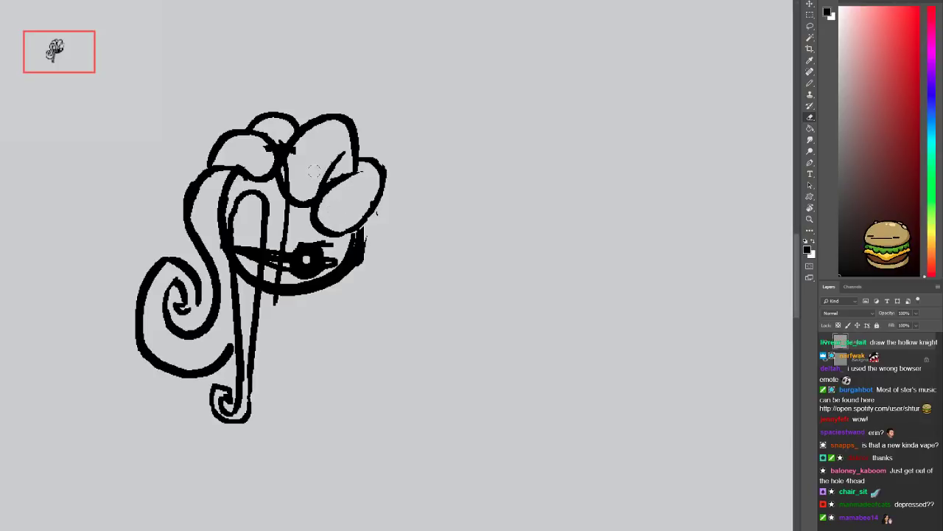
Add a small hair lobe behind the upper left hair and erase the face lines crossing the long front strand
mouse_move(193, 177)
mouse_down()
mouse_move(200, 155)
mouse_move(231, 154)
mouse_up()
key(e)
mouse_move(268, 244)
mouse_down()
mouse_move(270, 269)
mouse_move(276, 253)
mouse_move(249, 241)
mouse_up()
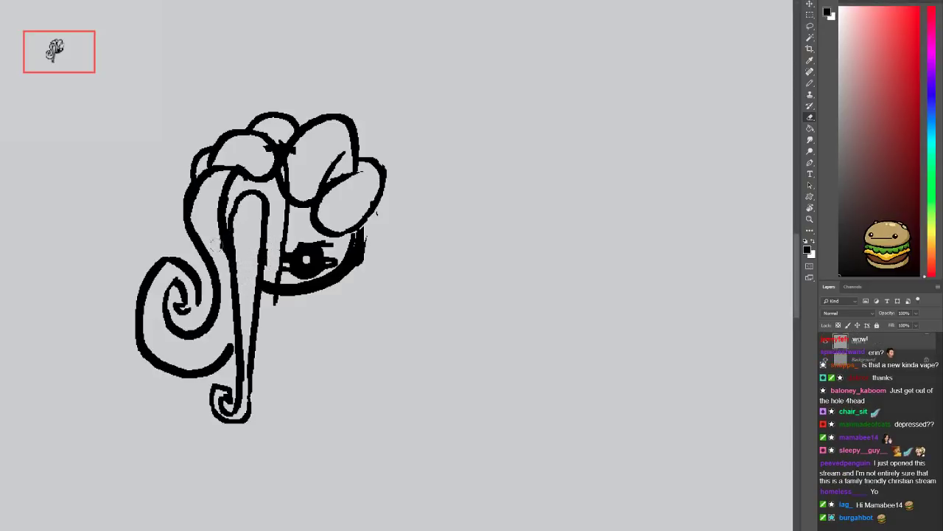
Erase the straight tapering front strand together with its curled tip
drag(230, 220, 233, 199)
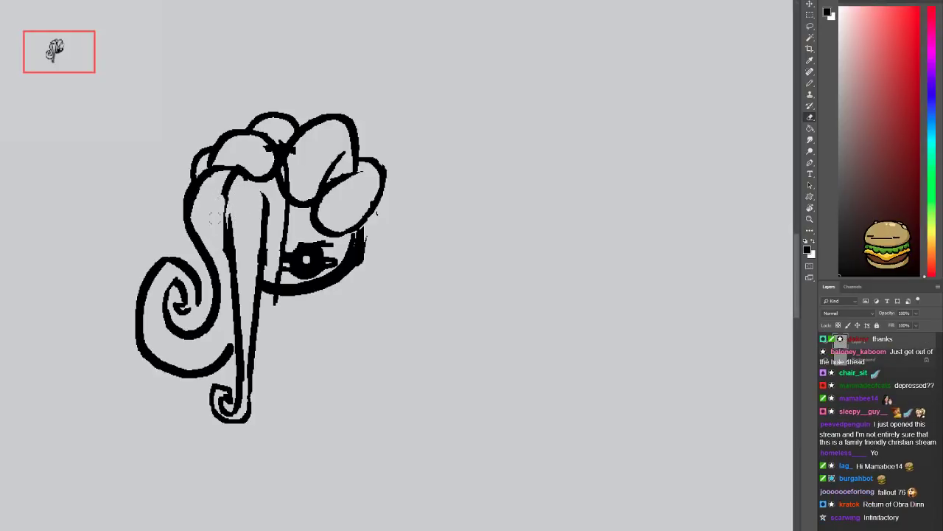
key(b)
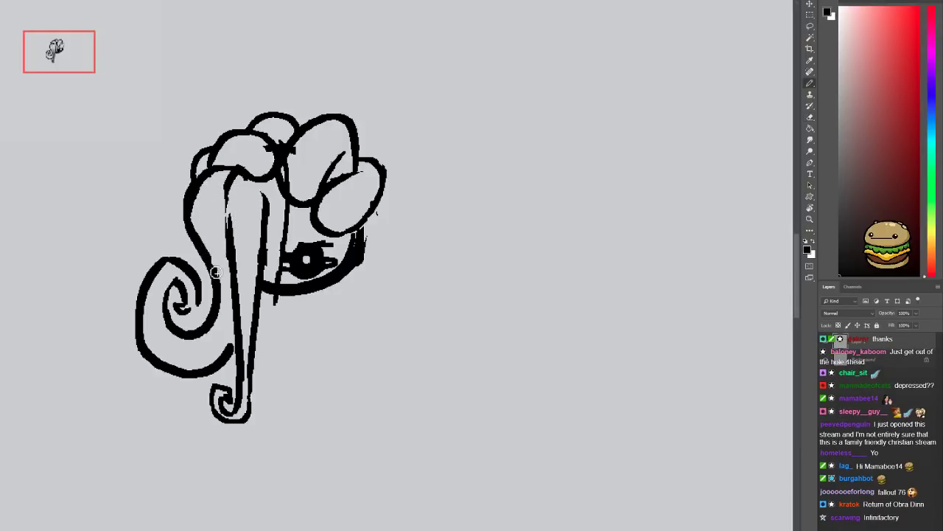
key(e)
mouse_move(228, 211)
mouse_down()
mouse_move(225, 179)
mouse_move(212, 193)
mouse_move(225, 428)
mouse_move(210, 400)
mouse_move(212, 391)
mouse_move(236, 392)
mouse_move(247, 257)
mouse_up()
Draw a wavy front lock with a rounded top, hanging below the head and ending in a small curl, and clean up its edges
key(b)
drag(266, 204, 258, 392)
key(ctrl+z)
drag(262, 251, 284, 402)
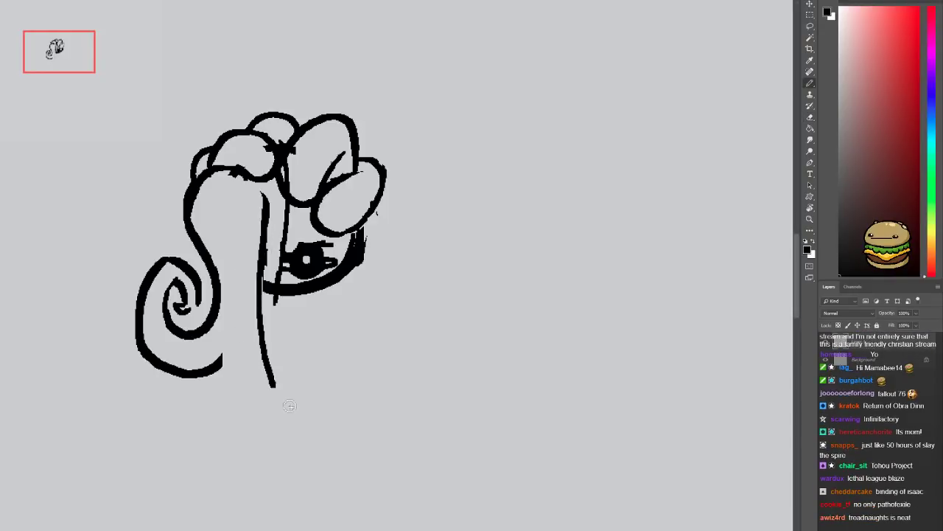
key(ctrl+z)
mouse_move(266, 198)
mouse_down()
mouse_move(263, 379)
mouse_move(273, 366)
mouse_move(278, 377)
mouse_move(273, 365)
mouse_move(284, 352)
mouse_move(292, 362)
mouse_move(289, 387)
mouse_move(274, 393)
mouse_move(251, 387)
mouse_move(233, 340)
mouse_move(243, 266)
mouse_move(229, 220)
mouse_move(236, 189)
mouse_move(258, 185)
mouse_move(271, 198)
mouse_move(269, 222)
mouse_up()
key(e)
drag(261, 190, 252, 254)
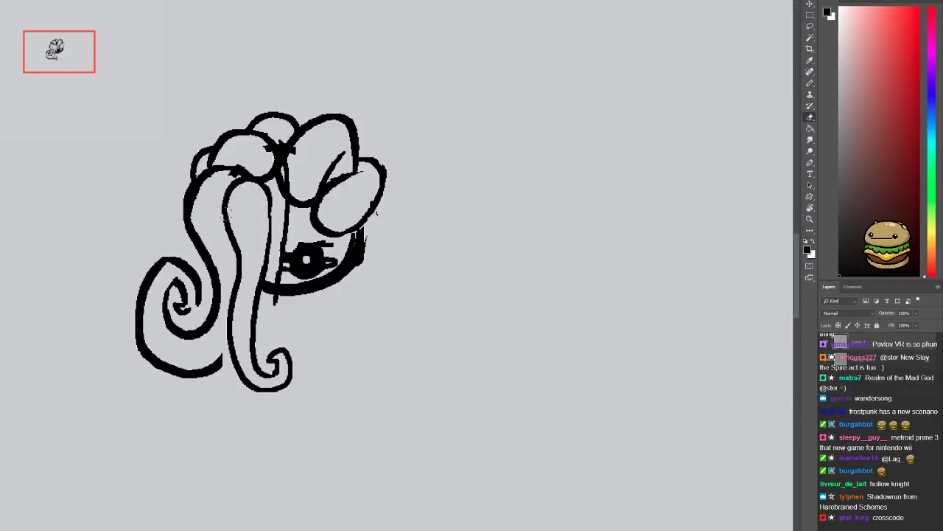
Redraw the outer edge of the left spiral curl tighter and join it to the front lock
key(b)
mouse_move(140, 306)
mouse_down()
mouse_move(156, 347)
mouse_move(175, 364)
mouse_move(215, 359)
mouse_move(231, 342)
mouse_move(193, 376)
mouse_move(147, 354)
mouse_move(129, 316)
mouse_move(142, 233)
mouse_move(137, 297)
mouse_move(149, 337)
mouse_move(183, 360)
mouse_up()
key(e)
key(b)
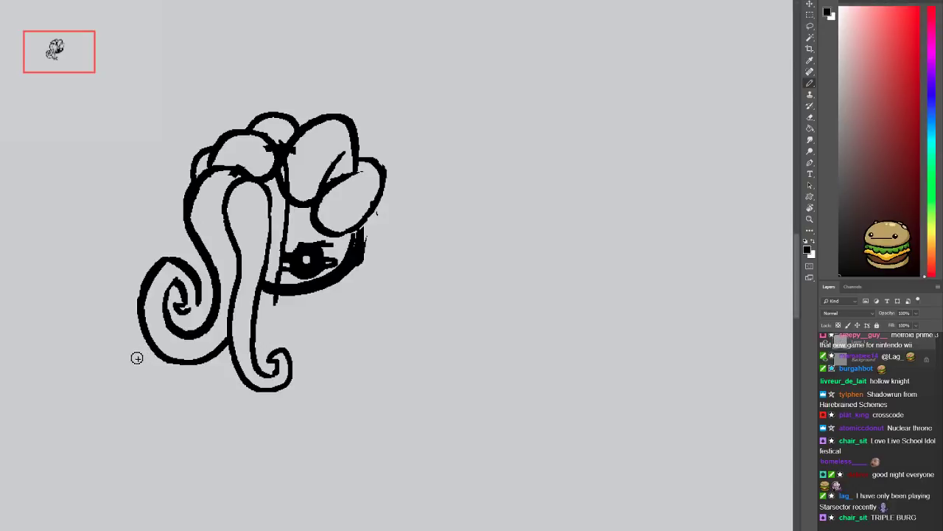
Erase the messy line between the front lock and the eye, and redraw it as a vertical strand line
key(e)
mouse_move(277, 282)
mouse_down()
mouse_move(291, 176)
mouse_move(276, 141)
mouse_up()
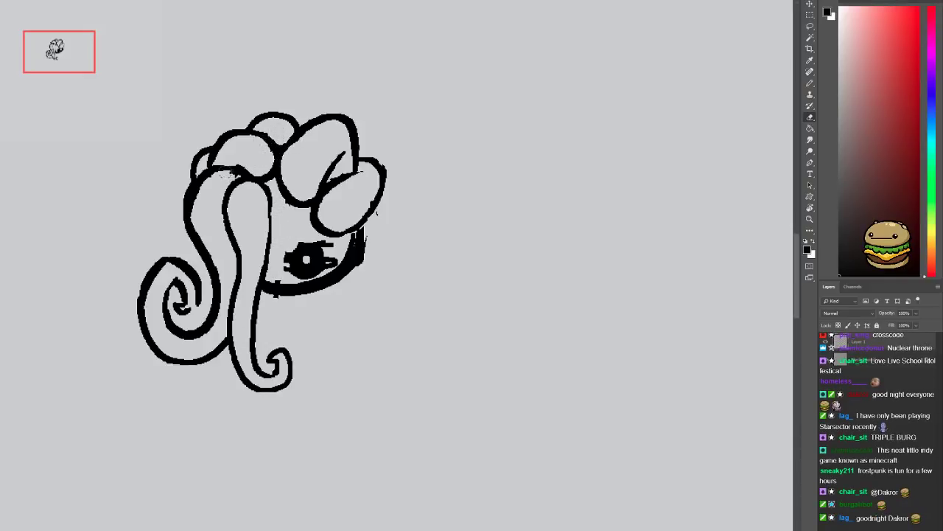
key(b)
drag(286, 283, 287, 205)
key(ctrl+z)
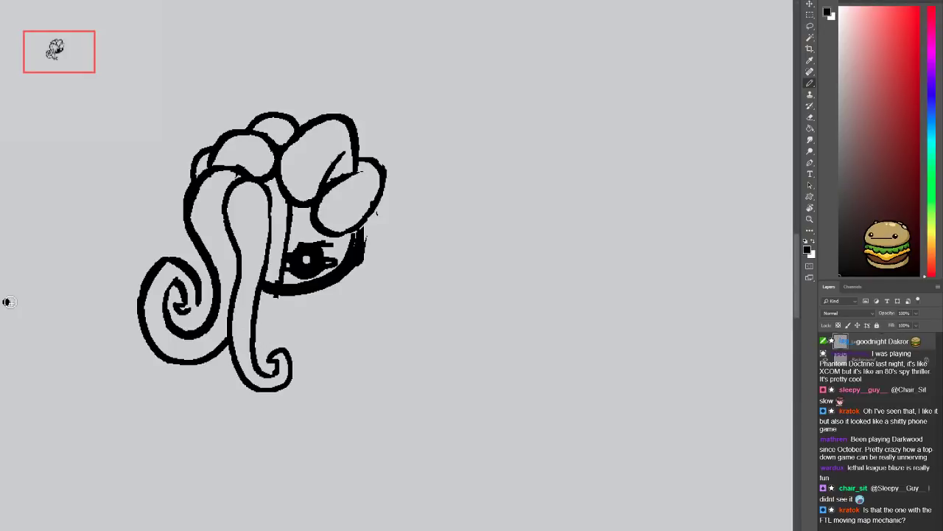
Erase the heavy right face outline and rework the jaw line with short marks below the eye
key(e)
drag(338, 205, 273, 199)
key(b)
key(e)
key(b)
mouse_move(206, 272)
mouse_down()
mouse_move(226, 274)
mouse_move(208, 298)
mouse_move(261, 312)
mouse_up()
key(ctrl+z)
mouse_move(278, 266)
mouse_down()
mouse_move(307, 252)
mouse_move(271, 276)
mouse_up()
Draw a slanted face edge right of the eye and a curved outline behind it, below the right hair lobe
key(e)
key(b)
drag(280, 230, 264, 280)
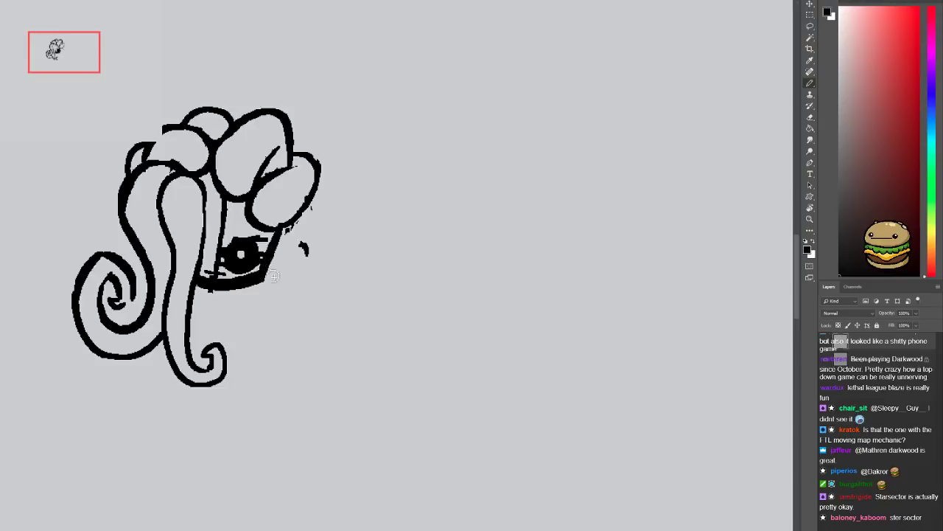
mouse_move(302, 216)
mouse_down()
mouse_move(262, 283)
mouse_move(301, 211)
mouse_up()
key(ctrl+z)
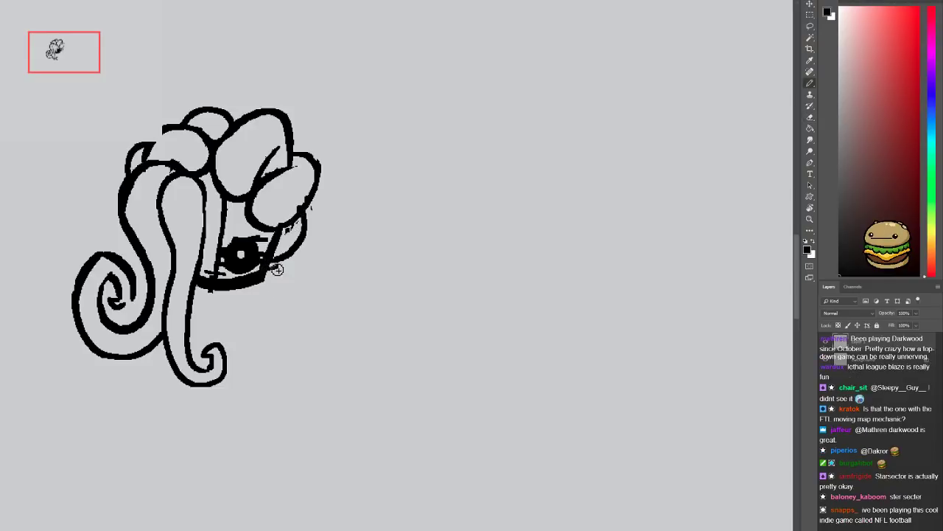
Draw the right shoulder and a long limb slanting inward to a splayed foot with thin toes
mouse_move(270, 264)
mouse_down()
mouse_move(305, 276)
mouse_move(270, 391)
mouse_move(239, 447)
mouse_move(264, 452)
mouse_move(236, 451)
mouse_move(258, 488)
mouse_move(294, 467)
mouse_move(321, 482)
mouse_up()
key(ctrl+z)
mouse_move(281, 473)
mouse_down()
mouse_move(316, 490)
mouse_move(292, 493)
mouse_up()
Draw the left shoulder line and a long left limb ending in a splayed, thin-toed foot
drag(195, 321, 259, 280)
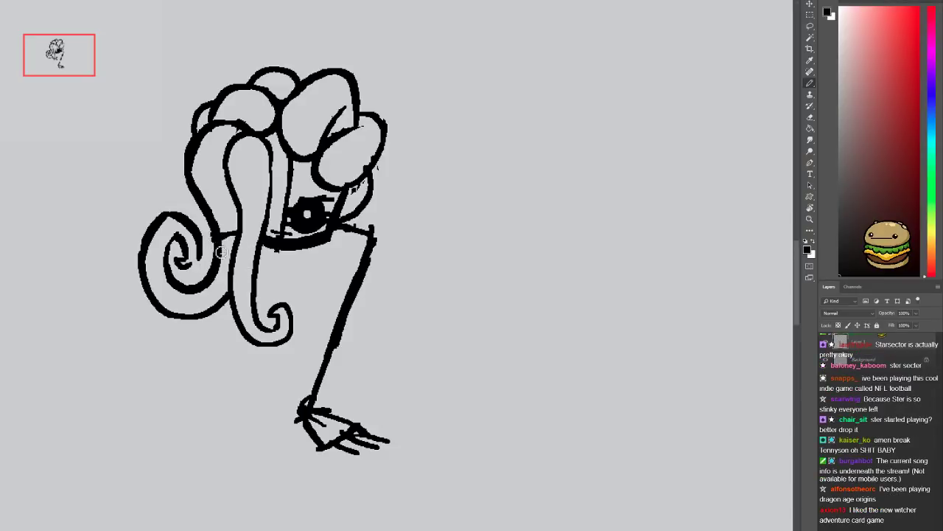
mouse_move(236, 242)
mouse_down()
mouse_move(211, 245)
mouse_move(243, 403)
mouse_up()
mouse_move(226, 303)
mouse_down()
mouse_move(241, 406)
mouse_move(202, 423)
mouse_move(246, 417)
mouse_move(223, 444)
mouse_move(188, 425)
mouse_move(221, 445)
mouse_move(164, 437)
mouse_move(182, 450)
mouse_up()
drag(225, 444, 210, 454)
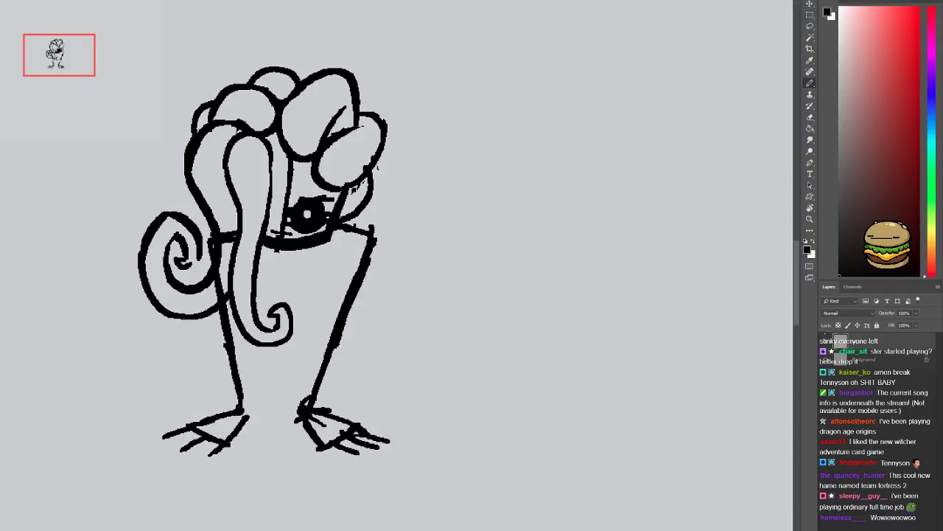
Draw a V-shaped shirt collar beneath the jaw, beside the front lock
click(350, 350)
key(e)
key(b)
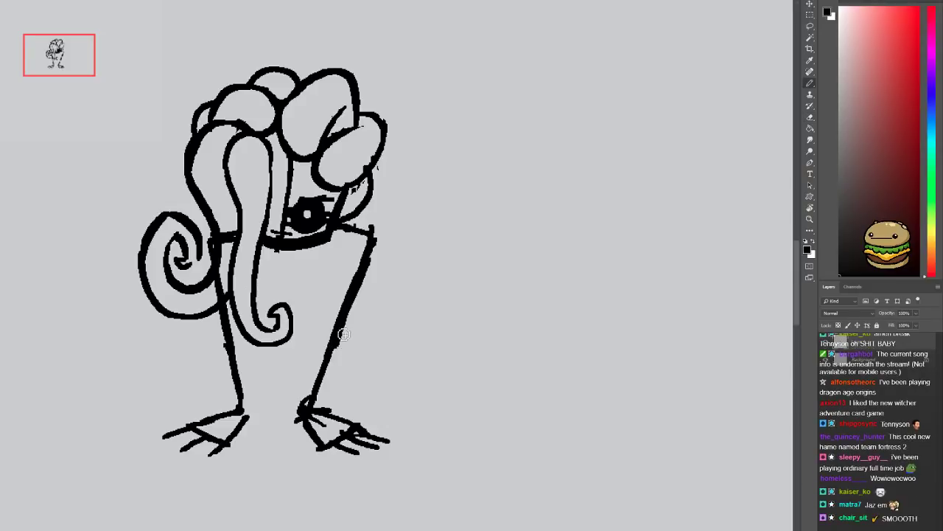
drag(344, 334, 352, 371)
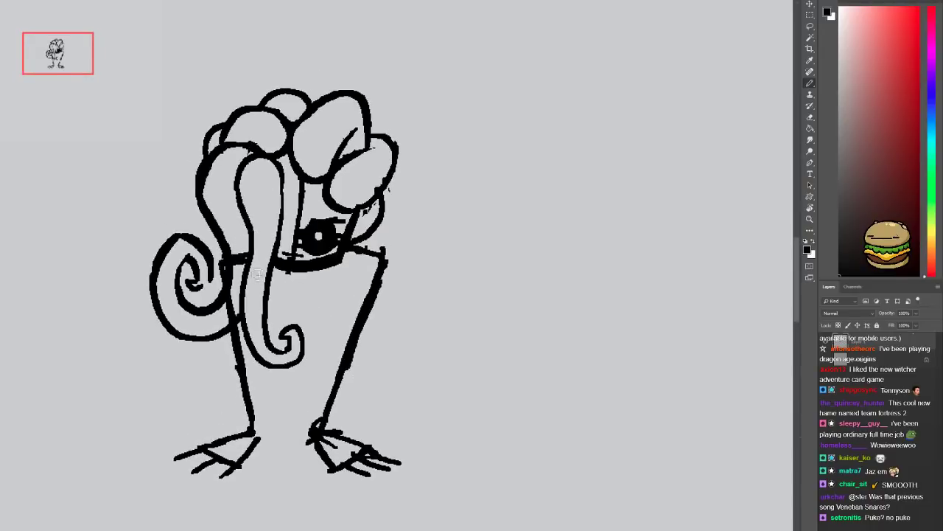
drag(274, 272, 297, 312)
drag(309, 272, 304, 282)
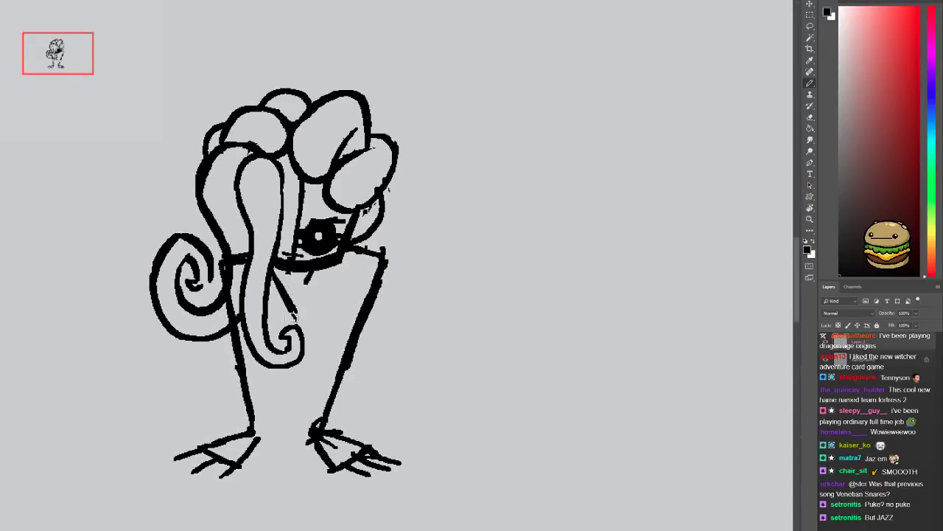
drag(294, 313, 309, 279)
Draw a notched jacket lapel from the right side of the jaw down to the collar's point
drag(345, 252, 321, 286)
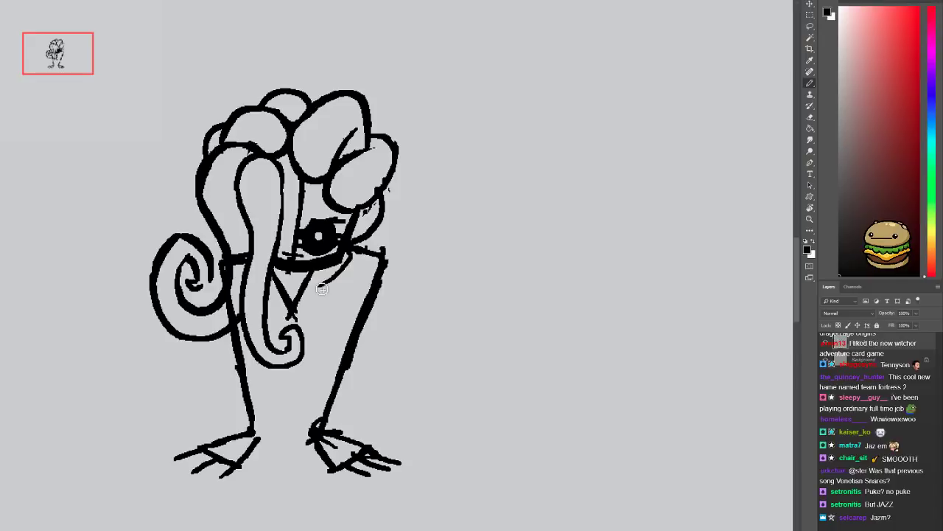
key(ctrl+z)
mouse_move(348, 252)
mouse_down()
mouse_move(350, 267)
mouse_move(275, 314)
mouse_move(296, 332)
mouse_up()
key(e)
key(b)
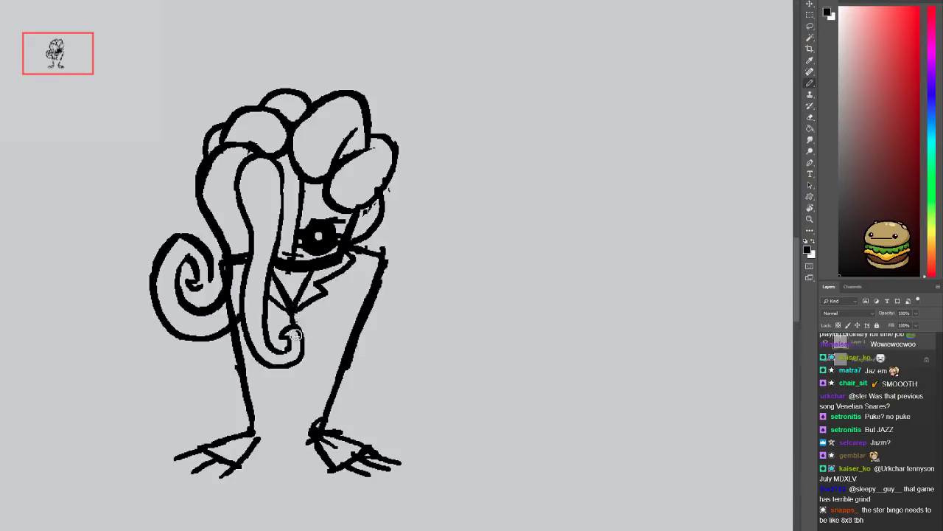
Draw a vertical jacket closing line and a short left torso line below the curled front lock
drag(295, 367, 292, 409)
mouse_move(254, 364)
mouse_down()
mouse_move(268, 408)
mouse_move(258, 368)
mouse_move(272, 403)
mouse_move(308, 398)
mouse_up()
key(ctrl+z)
key(ctrl+z)
mouse_move(268, 393)
mouse_down()
mouse_move(317, 395)
mouse_move(337, 313)
mouse_up()
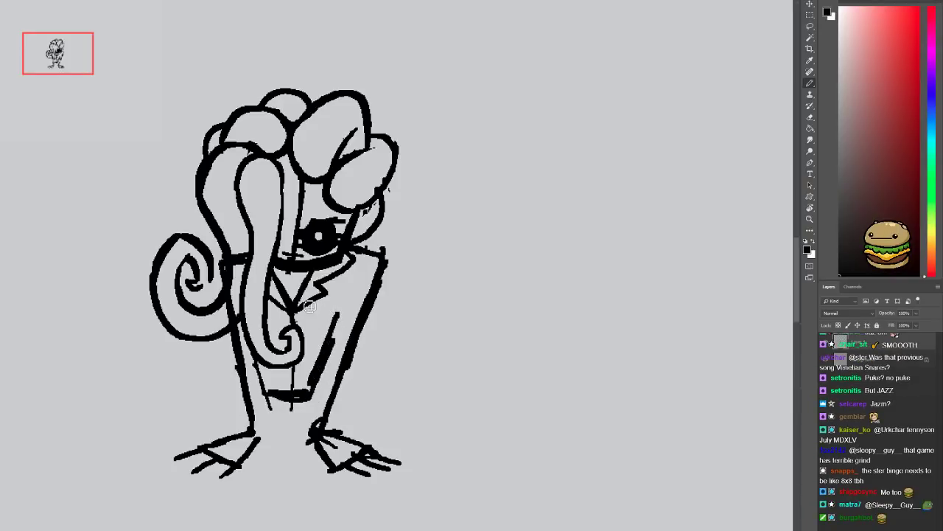
key(ctrl+z)
key(ctrl+z)
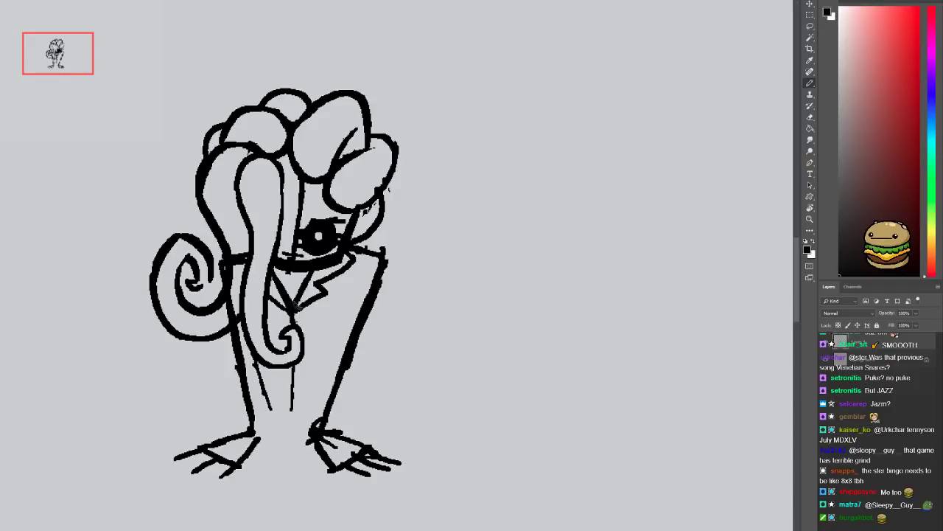
key(ctrl+z)
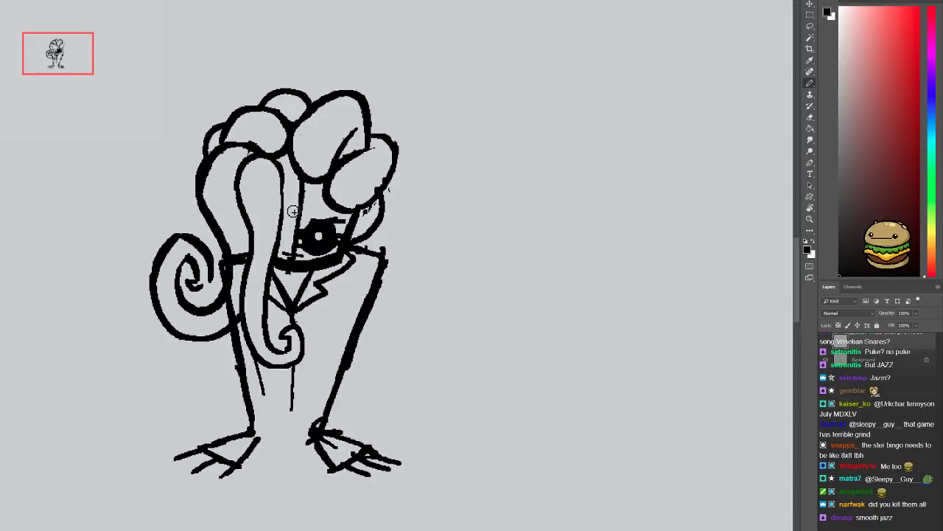
Erase the shoulder line between the two left locks and the large spiral end of the outer lock
key(e)
drag(228, 259, 240, 267)
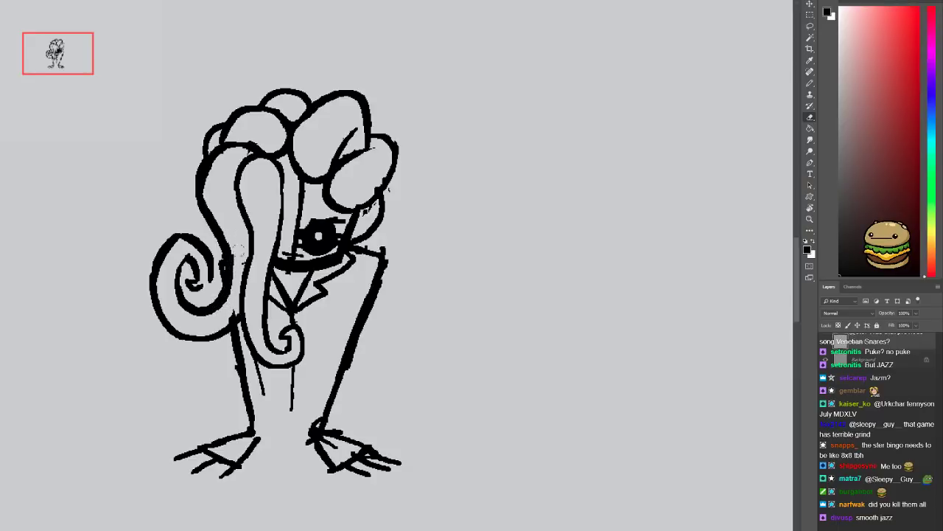
key(b)
key(e)
mouse_move(208, 265)
mouse_down()
mouse_move(184, 243)
mouse_move(198, 311)
mouse_move(149, 258)
mouse_move(193, 265)
mouse_up()
key(b)
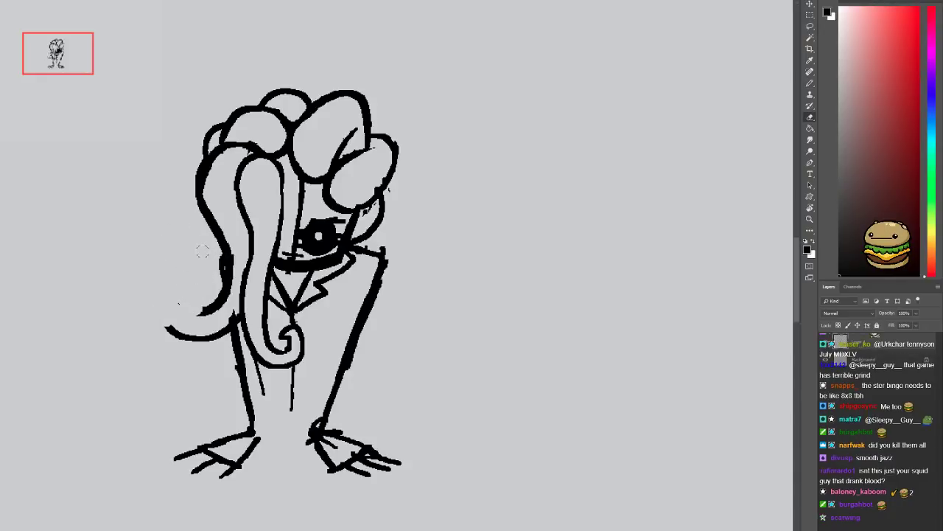
Draw a smaller curled tip at the end of the outer left lock
mouse_move(212, 309)
mouse_down()
mouse_move(172, 318)
mouse_move(183, 337)
mouse_move(164, 302)
mouse_move(185, 291)
mouse_up()
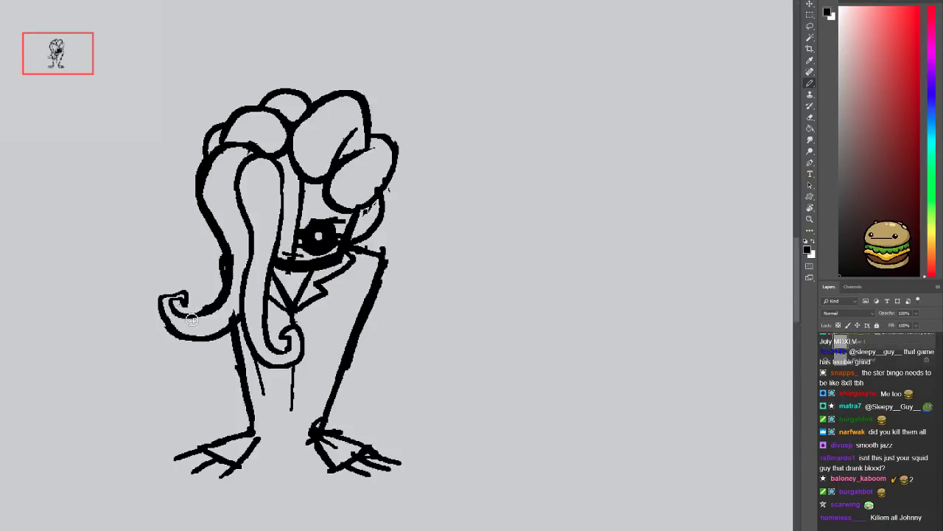
key(ctrl+z)
mouse_move(175, 329)
mouse_down()
mouse_move(166, 292)
mouse_move(193, 292)
mouse_move(186, 310)
mouse_move(174, 298)
mouse_move(183, 322)
mouse_move(211, 274)
mouse_up()
key(e)
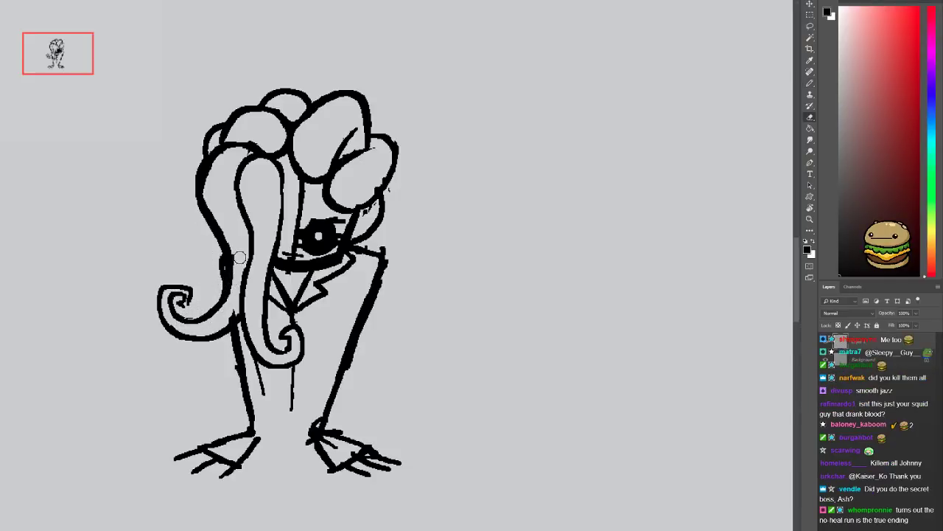
Fill the shoulder area behind the outer left lock solid black and thicken the right shoulder's corner
key(b)
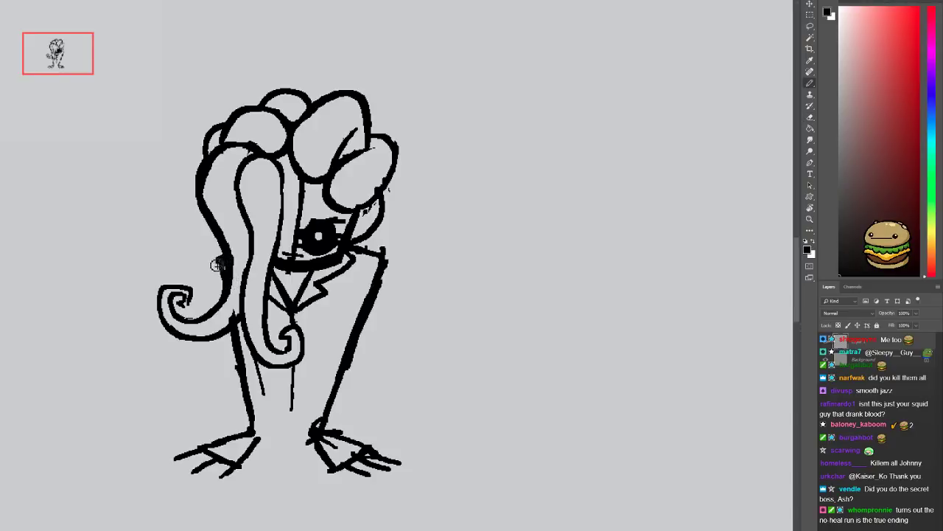
mouse_move(220, 267)
mouse_down()
mouse_move(229, 286)
mouse_move(221, 273)
mouse_up()
mouse_move(358, 249)
mouse_down()
mouse_move(391, 258)
mouse_move(370, 296)
mouse_up()
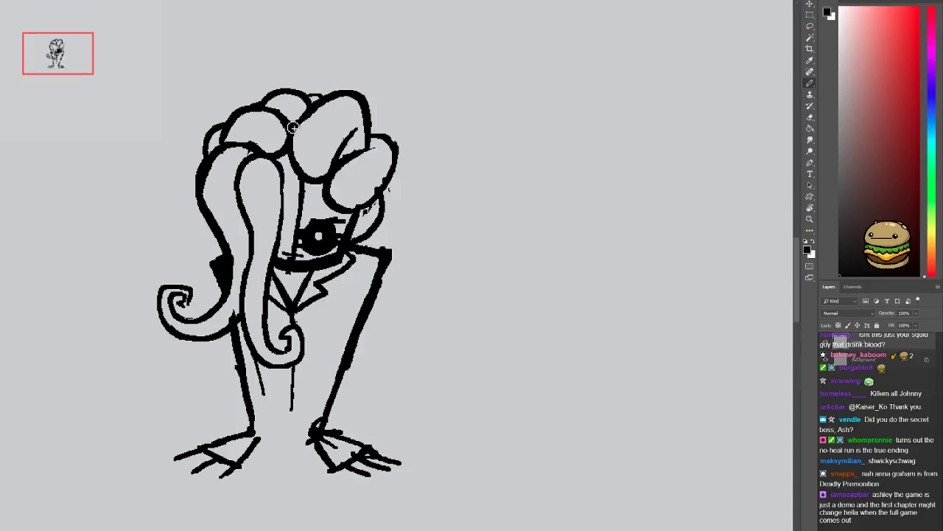
Scale the whole character up with Free Transform so it spans nearly the full visible canvas height
click(810, 15)
key(ctrl+minus)
key(ctrl+minus)
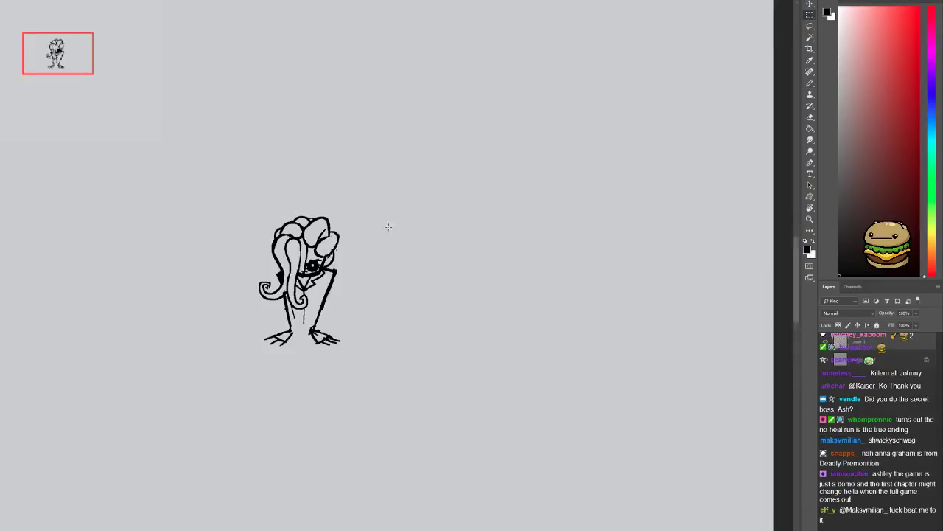
key(ctrl+t)
mouse_move(346, 214)
mouse_down()
mouse_move(548, 80)
mouse_move(536, 86)
mouse_up()
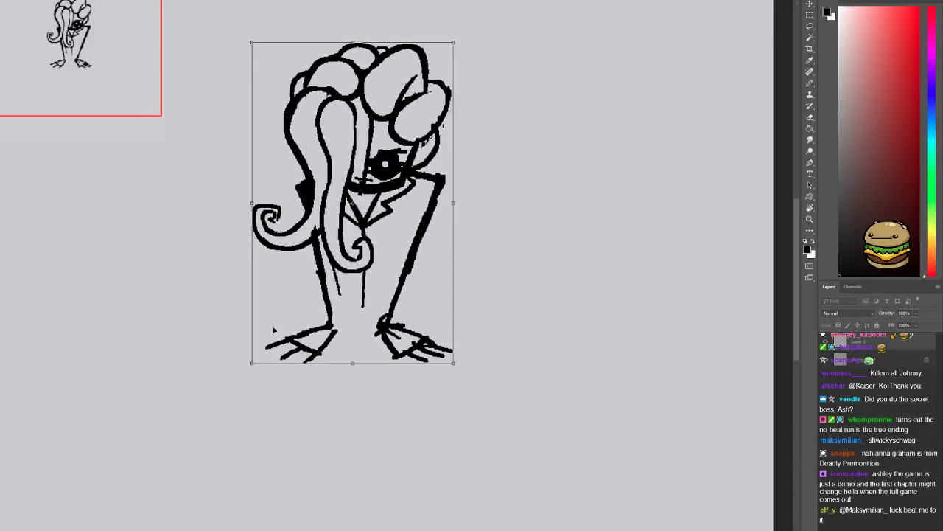
drag(251, 370, 152, 479)
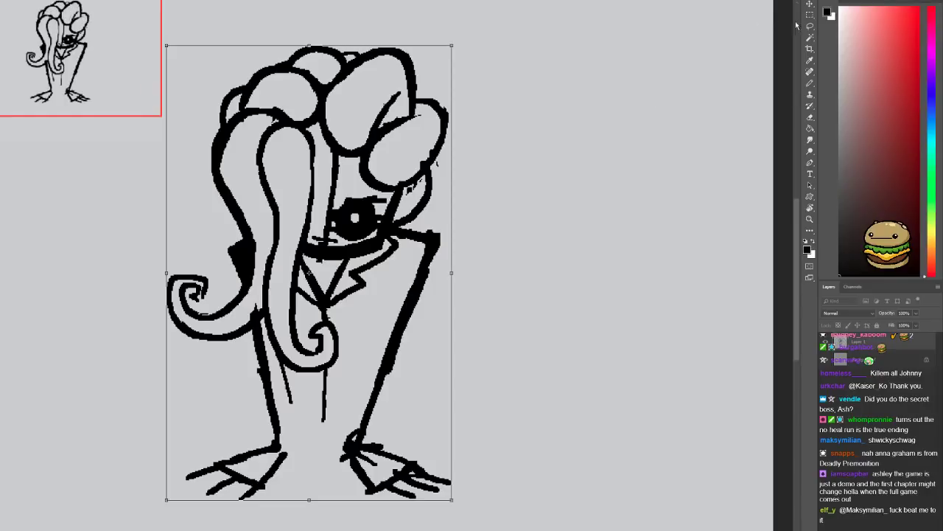
key(m)
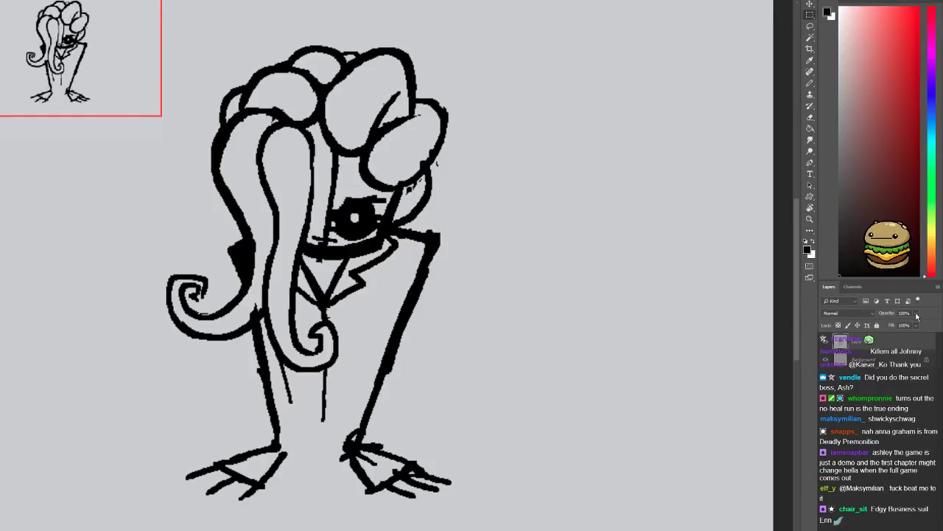
Lower the sketch layer's opacity to 12%
drag(906, 324, 892, 323)
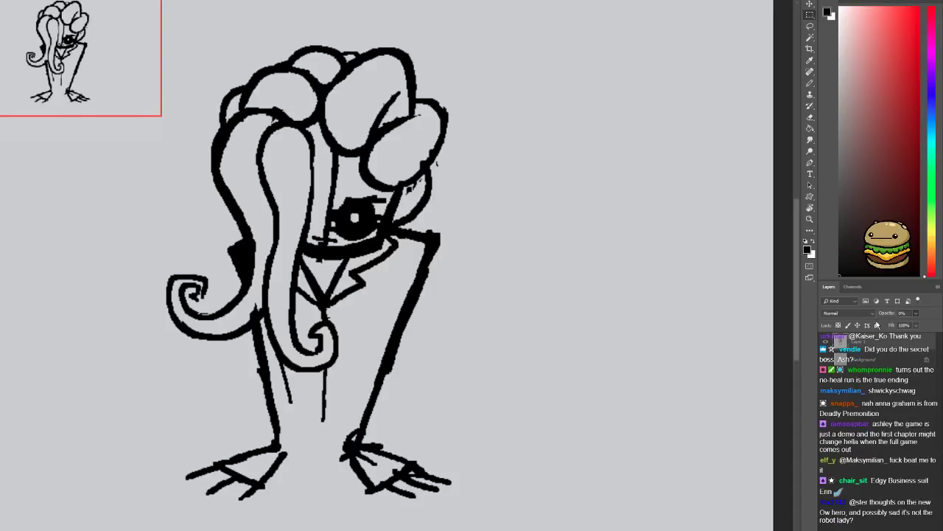
key(1)
key(2)
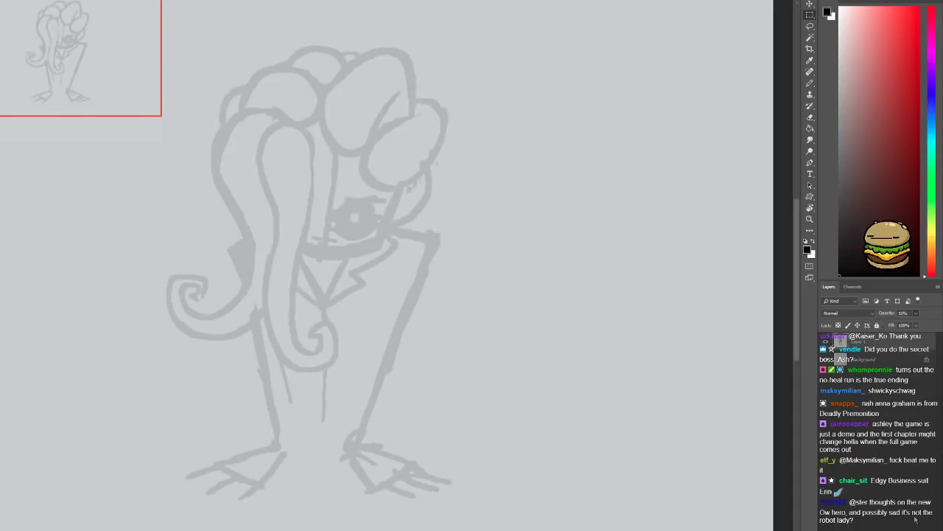
Add a new empty layer above the faded sketch and ready the Pencil tool for tracing the head
key(ctrl+shift+alt+n)
key(b)
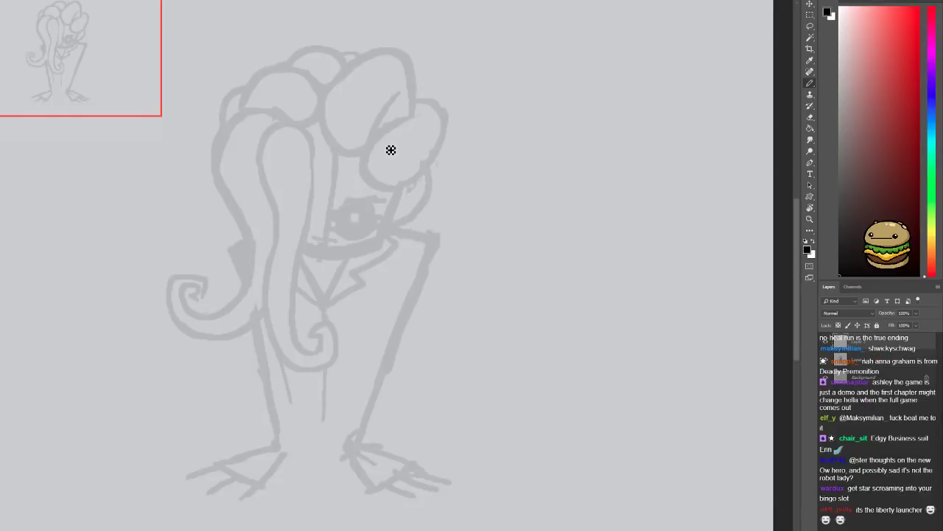
drag(394, 143, 372, 180)
scroll(361, 181, up, 5)
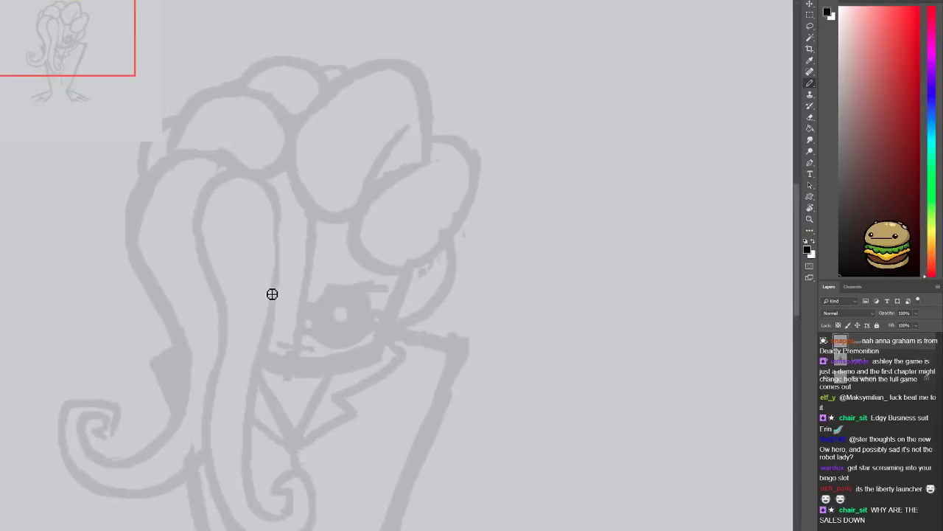
Trace the face's jaw in black as one curve from the front lock's edge up to the right-hand curl
mouse_move(265, 342)
mouse_down()
mouse_move(340, 363)
mouse_move(373, 340)
mouse_up()
key(ctrl+z)
key(ctrl+z)
mouse_move(264, 351)
mouse_down()
mouse_move(337, 363)
mouse_move(361, 355)
mouse_move(394, 312)
mouse_move(401, 275)
mouse_up()
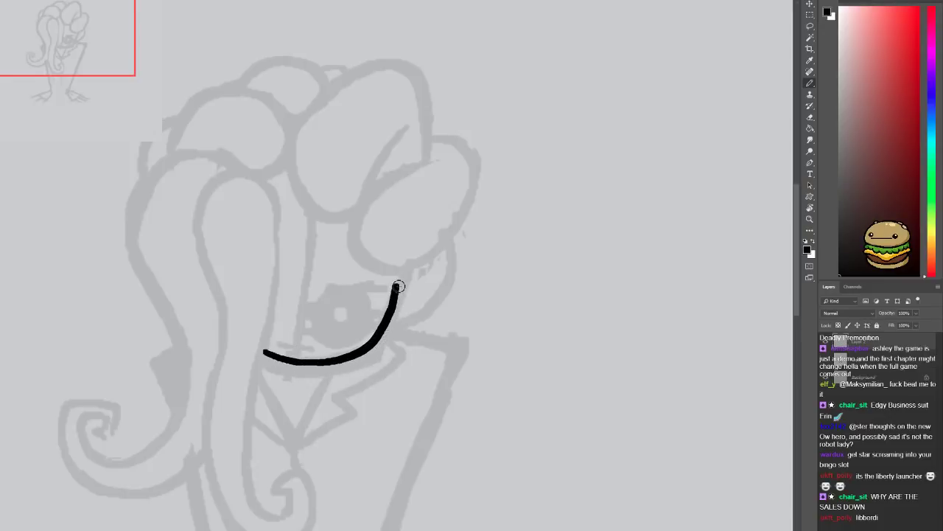
Draw a round eye with a slanted angry brow above it and a short flat mouth near the jaw
mouse_move(340, 294)
mouse_down()
mouse_move(354, 336)
mouse_move(343, 287)
mouse_move(364, 303)
mouse_move(343, 295)
mouse_up()
key(ctrl+z)
drag(289, 347, 314, 346)
key(ctrl+z)
key(ctrl+z)
mouse_move(360, 286)
mouse_down()
mouse_move(312, 303)
mouse_move(372, 279)
mouse_up()
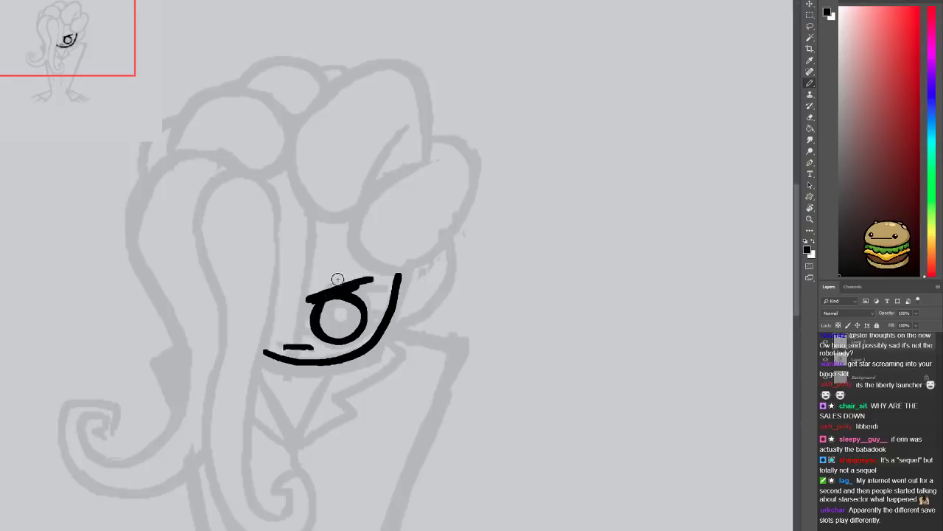
drag(310, 292, 305, 289)
Trace the long front hair lock as a closed wavy outline ending in a small inward curl
mouse_move(198, 226)
mouse_down()
mouse_move(214, 194)
mouse_move(247, 169)
mouse_move(280, 185)
mouse_up()
key(ctrl+z)
mouse_move(197, 226)
mouse_down()
mouse_move(240, 186)
mouse_move(267, 191)
mouse_move(277, 210)
mouse_move(277, 288)
mouse_move(240, 446)
mouse_move(267, 501)
mouse_up()
mouse_move(198, 225)
mouse_down()
mouse_move(217, 345)
mouse_move(197, 432)
mouse_move(258, 525)
mouse_move(287, 483)
mouse_move(264, 467)
mouse_move(263, 476)
mouse_move(273, 462)
mouse_move(262, 466)
mouse_move(261, 495)
mouse_up()
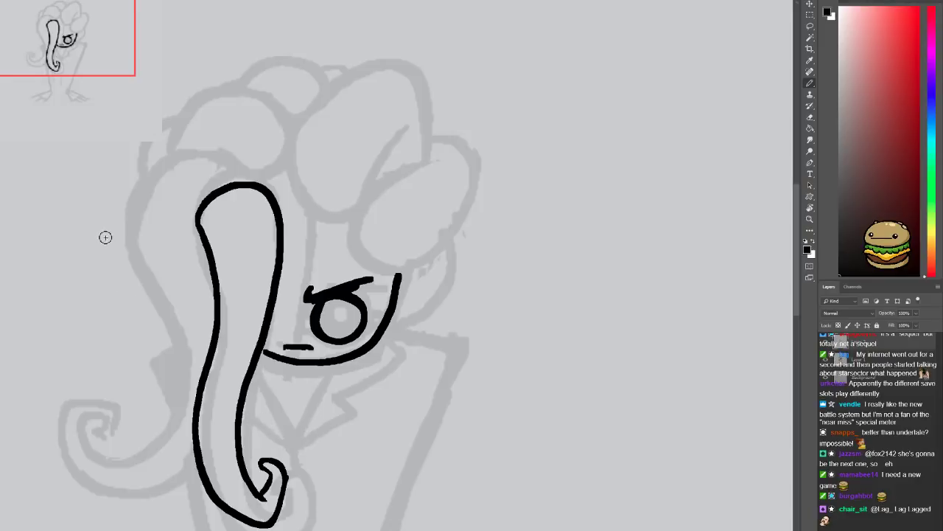
Reshape the front lock's top into a taller, rounder arch and erase the old top line
key(e)
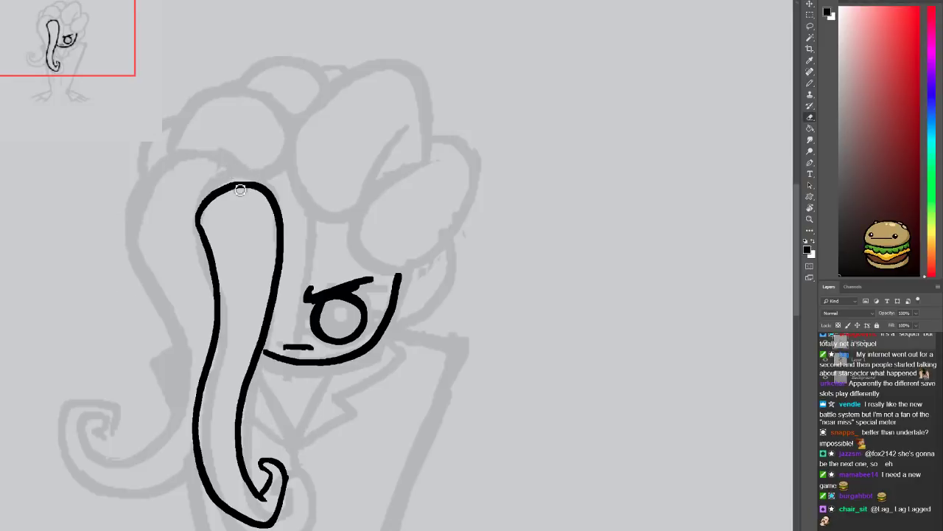
mouse_move(204, 214)
mouse_down()
mouse_move(217, 185)
mouse_move(251, 193)
mouse_move(203, 214)
mouse_move(198, 228)
mouse_move(205, 191)
mouse_move(231, 169)
mouse_move(276, 210)
mouse_up()
key(b)
key(e)
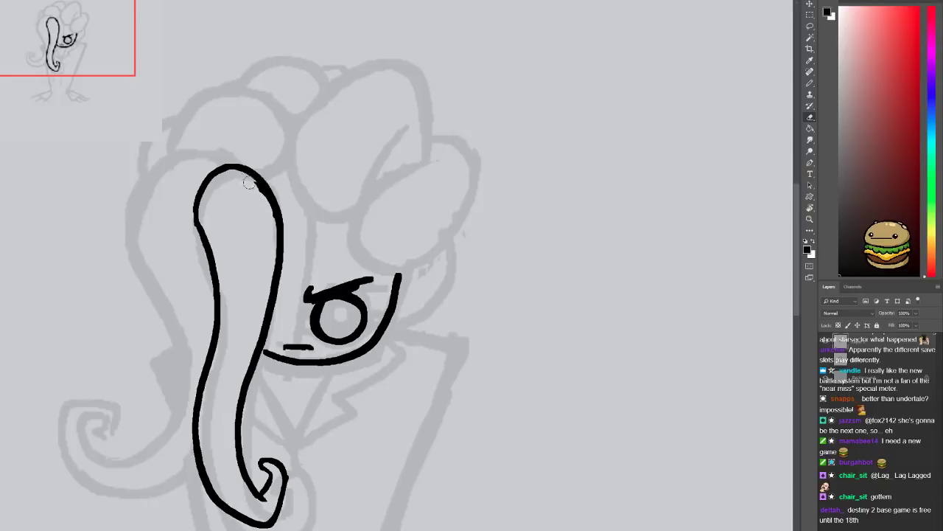
key(b)
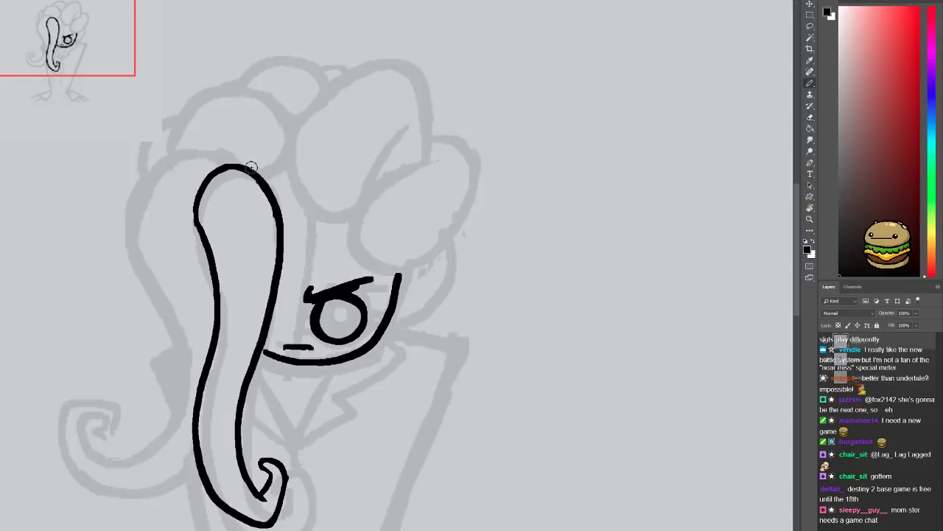
Draw a second, narrower lock behind the front one, sweeping outward into a spiral-curled end
mouse_move(246, 163)
mouse_down()
mouse_move(214, 143)
mouse_move(192, 148)
mouse_move(157, 191)
mouse_move(161, 225)
mouse_move(202, 305)
mouse_move(197, 351)
mouse_up()
mouse_move(177, 356)
mouse_down()
mouse_move(231, 225)
mouse_move(353, 243)
mouse_move(360, 317)
mouse_move(347, 343)
mouse_up()
key(ctrl+z)
mouse_move(361, 198)
mouse_down()
mouse_move(369, 243)
mouse_move(362, 297)
mouse_move(329, 364)
mouse_move(309, 371)
mouse_move(282, 339)
mouse_move(294, 315)
mouse_move(305, 321)
mouse_move(295, 341)
mouse_move(316, 338)
mouse_move(322, 314)
mouse_move(313, 305)
mouse_move(286, 297)
mouse_move(259, 318)
mouse_move(269, 385)
mouse_move(323, 402)
mouse_move(372, 369)
mouse_up()
drag(352, 224, 293, 305)
key(e)
drag(312, 355, 299, 285)
drag(354, 299, 314, 316)
key(b)
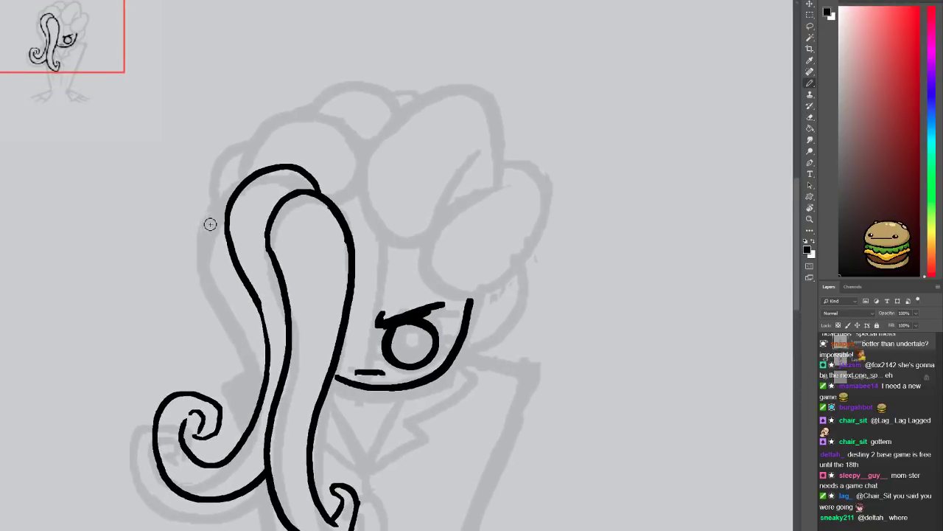
Try several outlines for a third lock bulging out behind the second lock
mouse_move(225, 219)
mouse_down()
mouse_move(204, 247)
mouse_move(209, 300)
mouse_move(267, 361)
mouse_up()
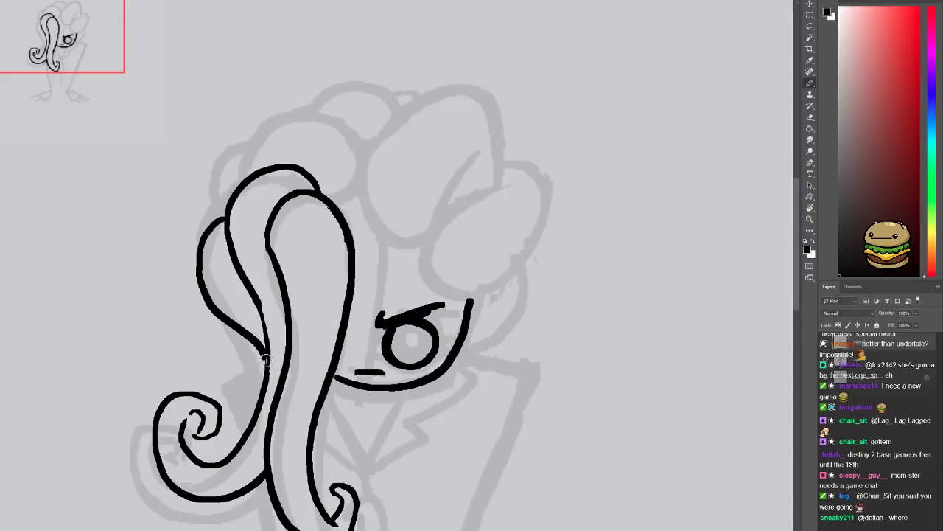
key(ctrl+z)
mouse_move(226, 221)
mouse_down()
mouse_move(215, 246)
mouse_move(225, 299)
mouse_move(258, 326)
mouse_up()
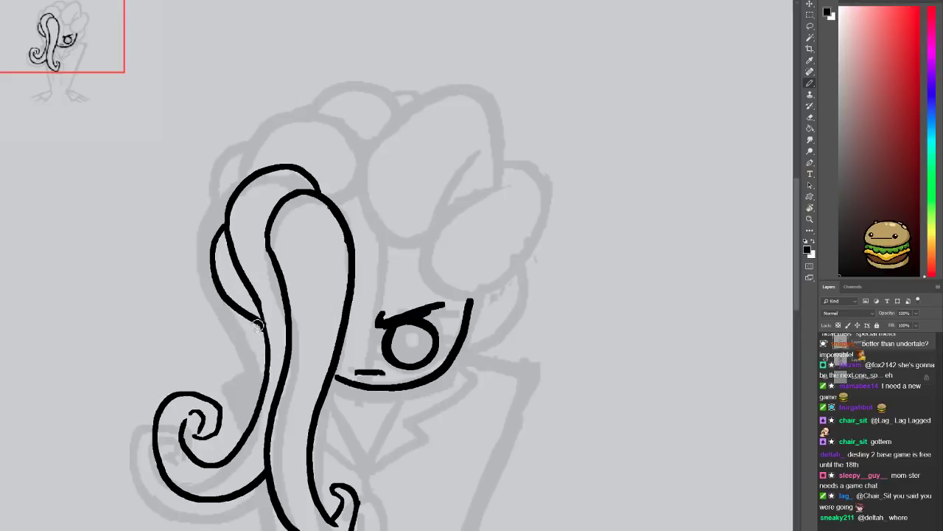
key(ctrl+z)
mouse_move(225, 220)
mouse_down()
mouse_move(211, 268)
mouse_move(233, 308)
mouse_move(266, 334)
mouse_up()
key(ctrl+z)
mouse_move(226, 221)
mouse_down()
mouse_move(213, 286)
mouse_move(259, 341)
mouse_move(260, 367)
mouse_up()
key(ctrl+z)
Undo the second lock's strokes back to the front lock alone
mouse_move(295, 322)
mouse_down()
mouse_move(264, 265)
mouse_move(376, 189)
mouse_move(379, 216)
mouse_up()
key(e)
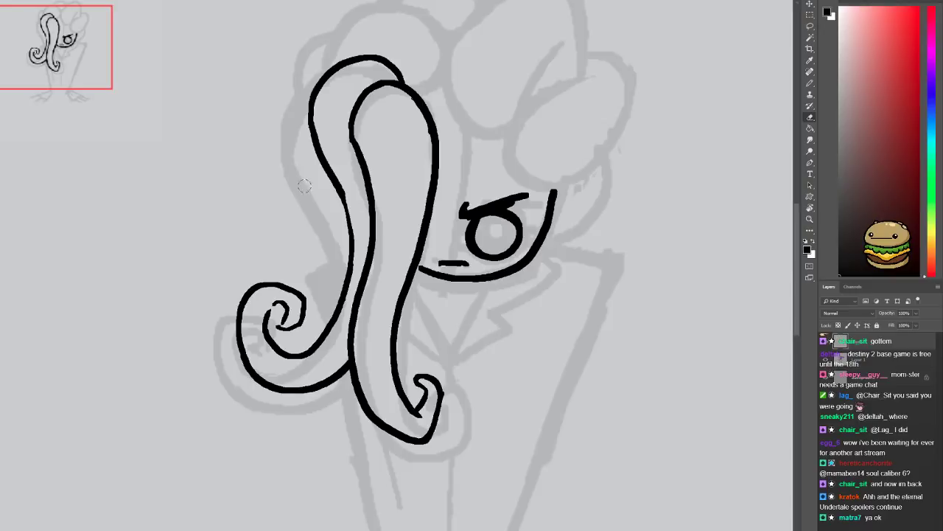
key(ctrl+z)
key(ctrl+z)
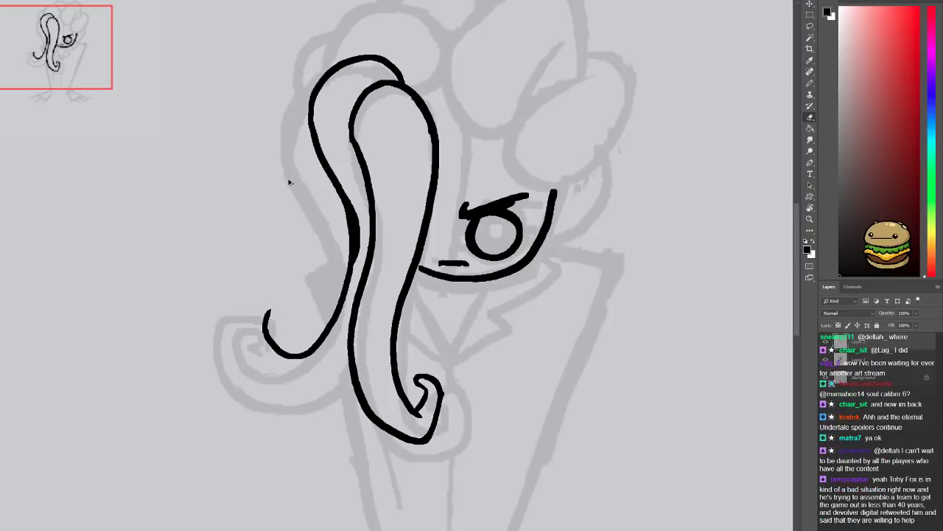
key(ctrl+z)
key(ctrl+z)
Redraw the second lock's top and outer edge as a wider arch beside the front lock and thin the line
key(b)
drag(375, 84, 319, 89)
key(ctrl+z)
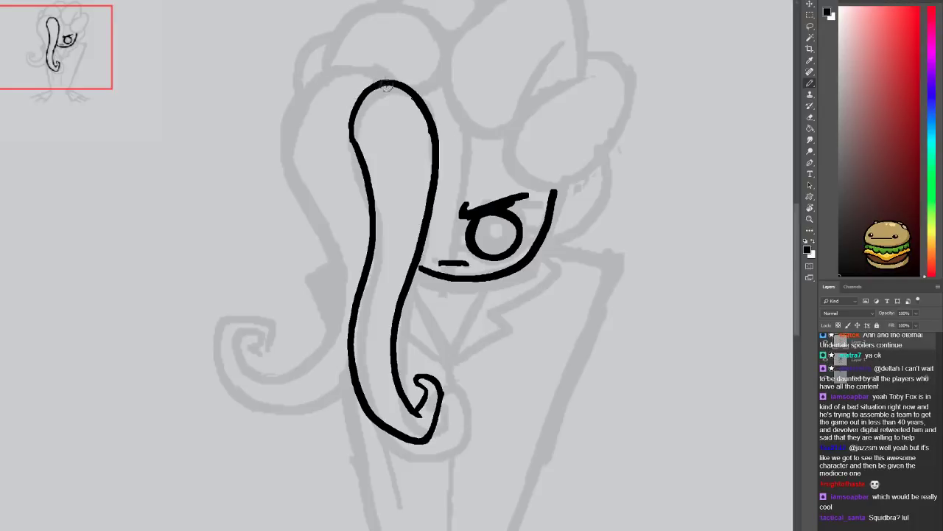
mouse_move(366, 87)
mouse_down()
mouse_move(328, 84)
mouse_move(310, 93)
mouse_move(286, 149)
mouse_move(345, 268)
mouse_up()
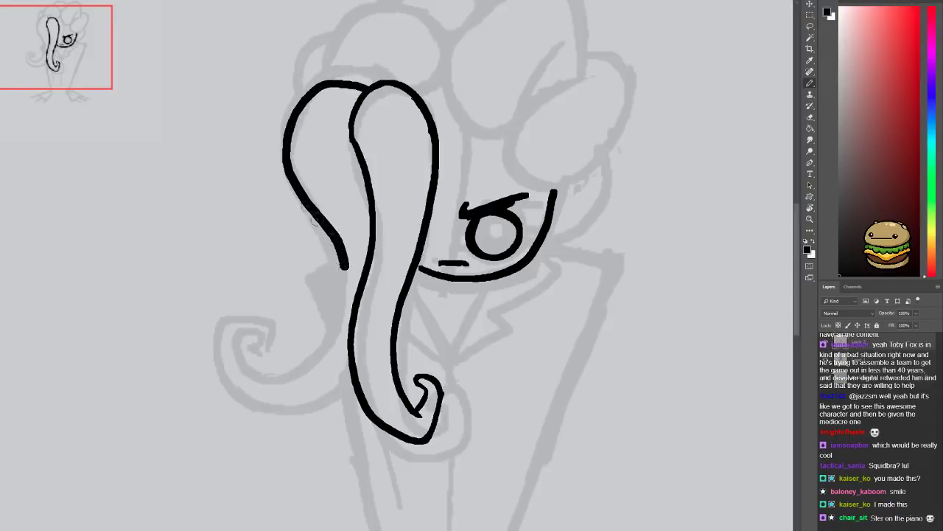
key(e)
drag(295, 176, 329, 240)
key(b)
Finish the second lock with a long outward sweep and a hooked curl at its tip
mouse_move(310, 212)
mouse_down()
mouse_move(335, 285)
mouse_move(331, 329)
mouse_move(292, 365)
mouse_move(271, 364)
mouse_move(258, 339)
mouse_move(289, 318)
mouse_move(244, 308)
mouse_move(236, 333)
mouse_move(242, 380)
mouse_move(280, 403)
mouse_move(316, 404)
mouse_up()
key(ctrl+z)
mouse_move(272, 343)
mouse_down()
mouse_move(277, 316)
mouse_move(242, 309)
mouse_move(240, 357)
mouse_move(258, 385)
mouse_move(296, 400)
mouse_move(325, 394)
mouse_move(351, 364)
mouse_up()
key(ctrl+z)
Trace the rounded curl above the two locks and the large curl on top of the head with its inner crease
drag(420, 137, 306, 265)
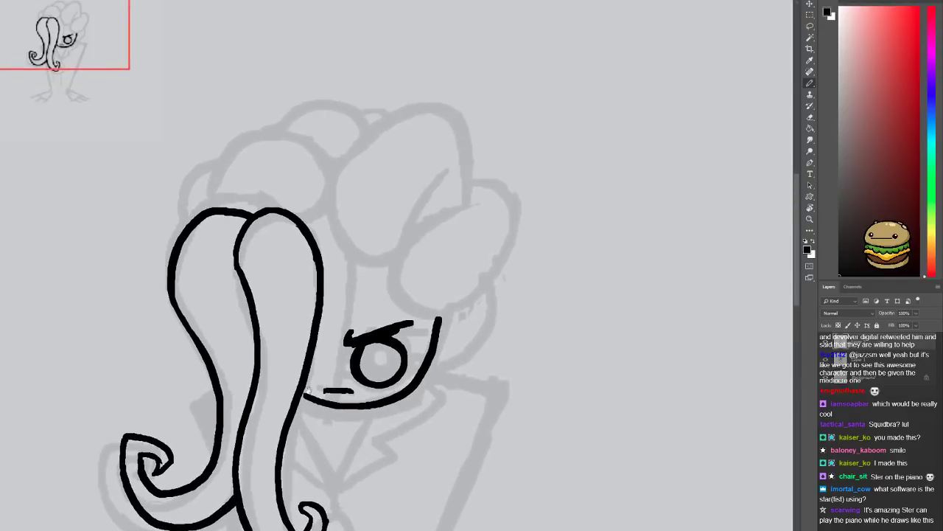
drag(236, 276, 254, 347)
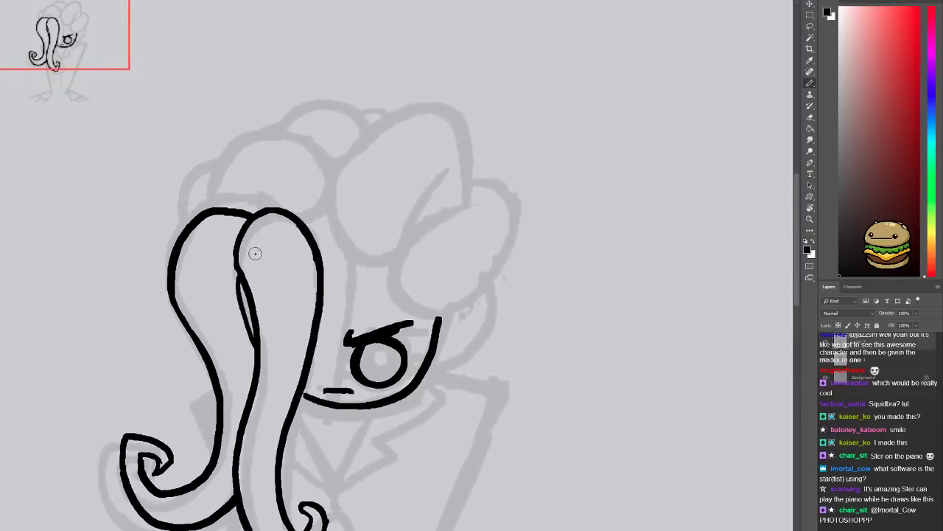
key(ctrl+z)
mouse_move(211, 210)
mouse_down()
mouse_move(233, 153)
mouse_move(267, 136)
mouse_move(302, 140)
mouse_move(322, 159)
mouse_move(330, 171)
mouse_move(245, 261)
mouse_move(237, 258)
mouse_move(260, 310)
mouse_move(310, 289)
mouse_up()
key(ctrl+z)
mouse_move(230, 256)
mouse_down()
mouse_move(242, 305)
mouse_move(290, 309)
mouse_move(309, 286)
mouse_up()
mouse_move(230, 264)
mouse_down()
mouse_move(232, 236)
mouse_move(266, 201)
mouse_move(330, 173)
mouse_move(362, 196)
mouse_move(365, 265)
mouse_up()
drag(345, 233, 305, 290)
key(ctrl+z)
drag(345, 232, 306, 290)
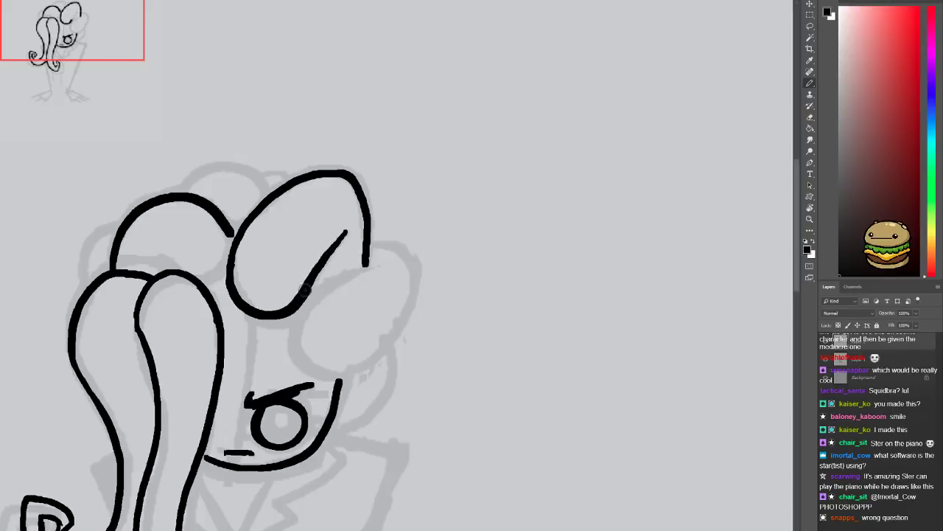
Trace the rounded right-hand curl over the face's edge, joining it to the large top curl
mouse_move(387, 261)
mouse_down()
mouse_move(300, 310)
mouse_move(299, 361)
mouse_move(359, 375)
mouse_move(410, 309)
mouse_move(417, 274)
mouse_move(383, 240)
mouse_move(371, 250)
mouse_up()
key(ctrl+z)
key(ctrl+z)
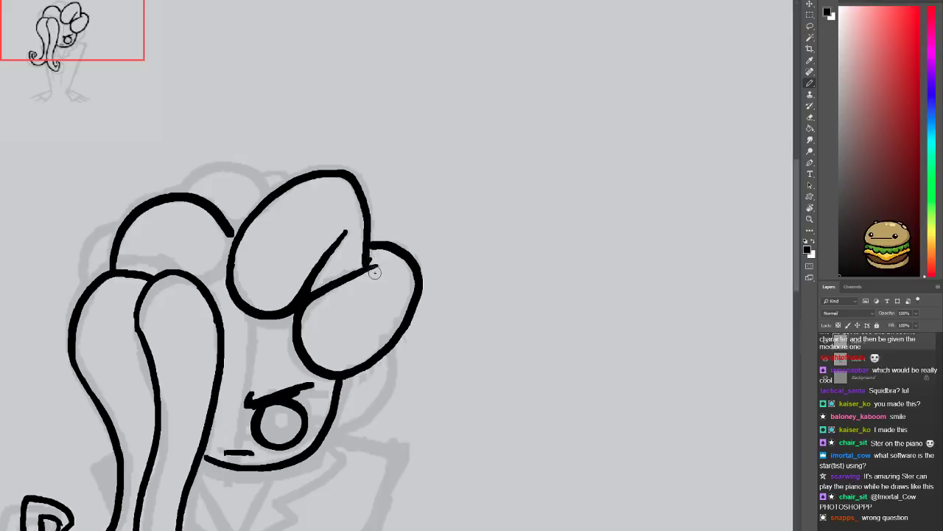
key(e)
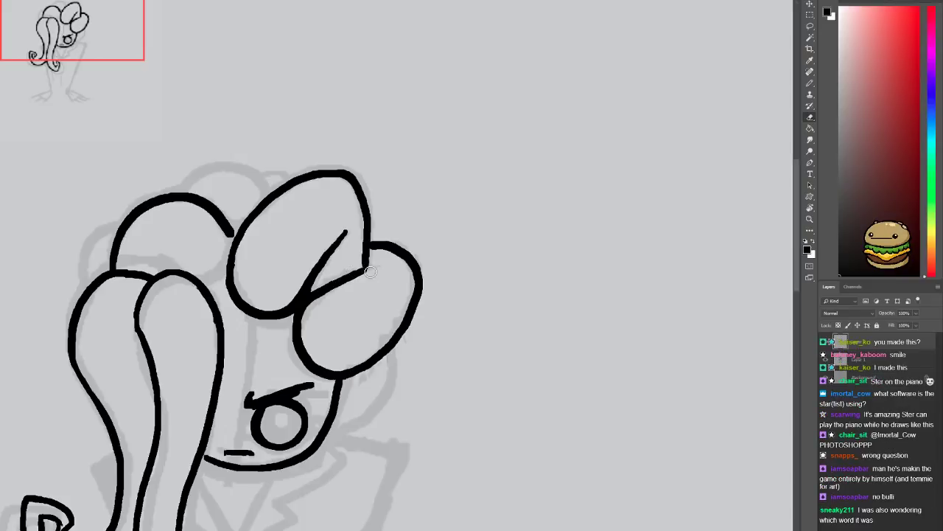
key(b)
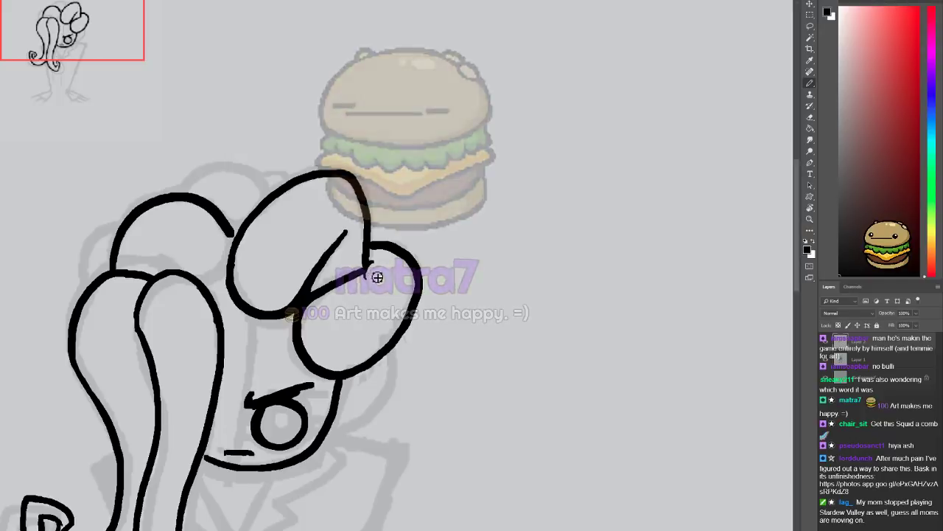
key(ctrl+z)
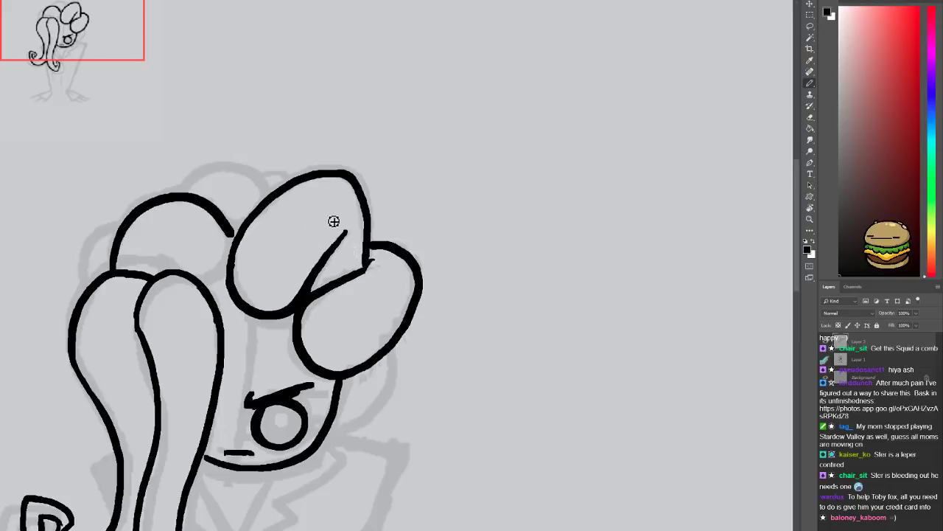
Extend the large curl's inner crease upward and taper it to a fine point
drag(351, 198, 331, 246)
key(ctrl+z)
drag(348, 207, 344, 244)
key(ctrl+z)
key(e)
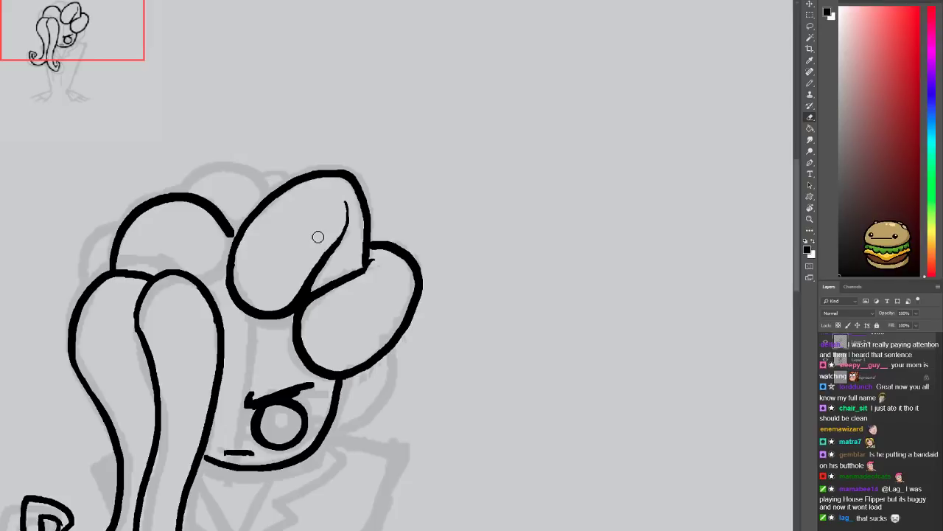
key(b)
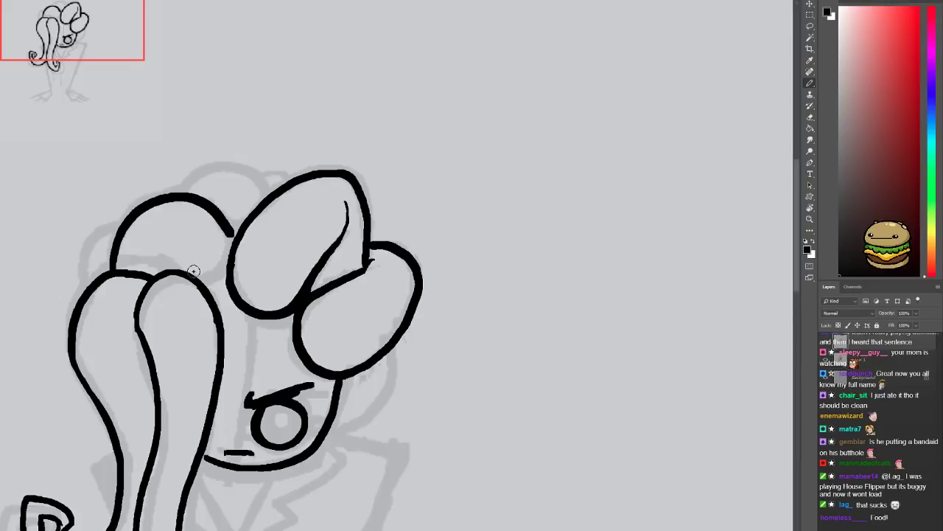
Close the left curl's underside and trace a small rounded curl behind it at the crown
drag(200, 283, 228, 273)
drag(193, 194, 230, 168)
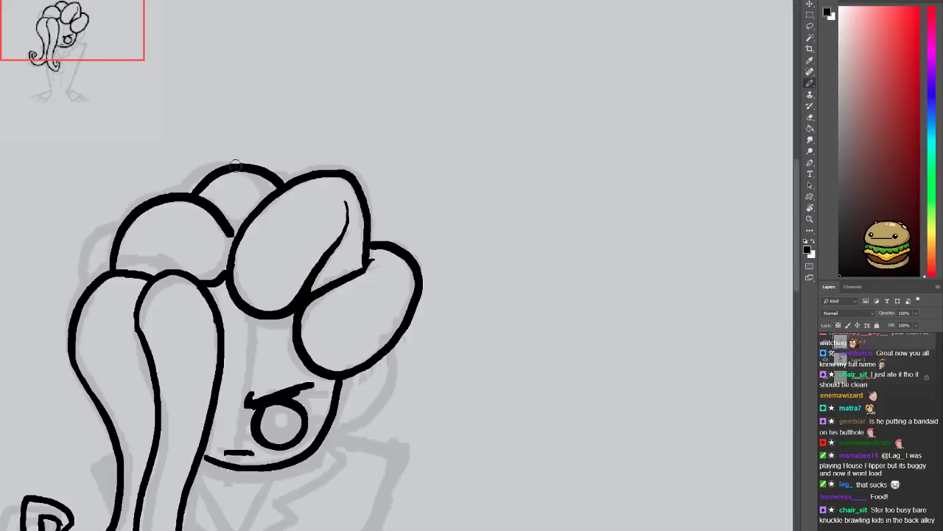
Erase the eye, brow and mouth from inside the face
scroll(296, 281, down, 1)
scroll(297, 281, down, 1)
drag(284, 338, 274, 259)
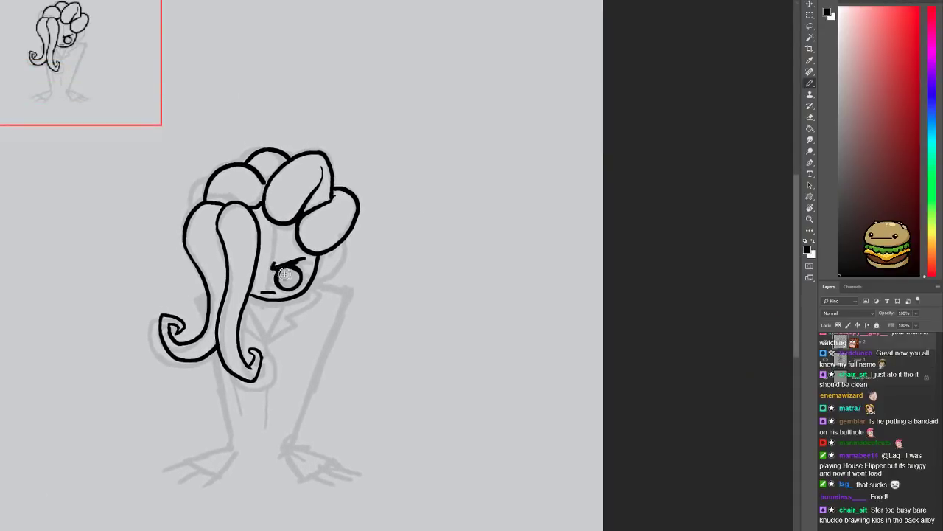
scroll(283, 269, up, 2)
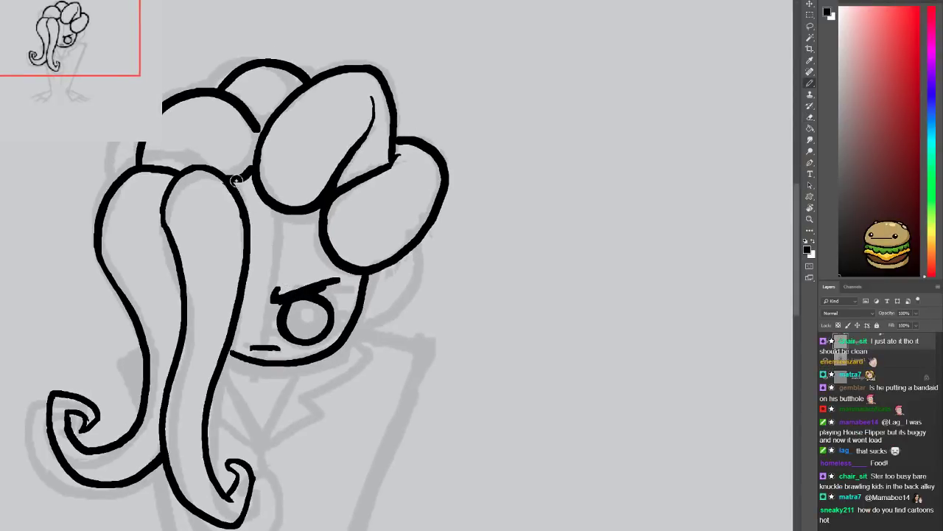
scroll(247, 214, down, 2)
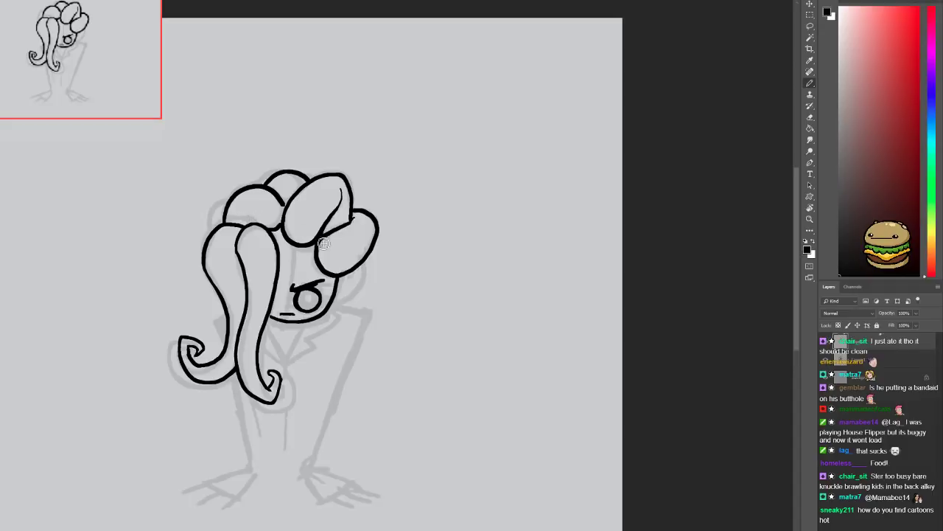
scroll(317, 249, up, 3)
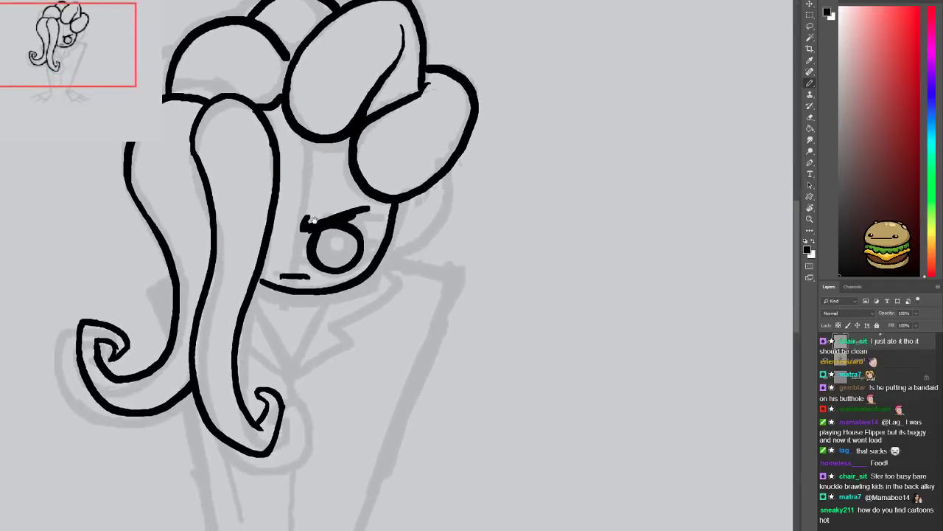
key(e)
mouse_move(288, 237)
mouse_down()
mouse_move(303, 240)
mouse_move(310, 277)
mouse_move(280, 289)
mouse_move(329, 284)
mouse_move(343, 247)
mouse_move(355, 291)
mouse_move(326, 289)
mouse_move(352, 232)
mouse_move(338, 255)
mouse_move(324, 229)
mouse_move(323, 321)
mouse_up()
key(b)
key(ctrl+z)
Draw a wavy eyelid line across the upper face, reaching the right-hand curl
key(ctrl+plus)
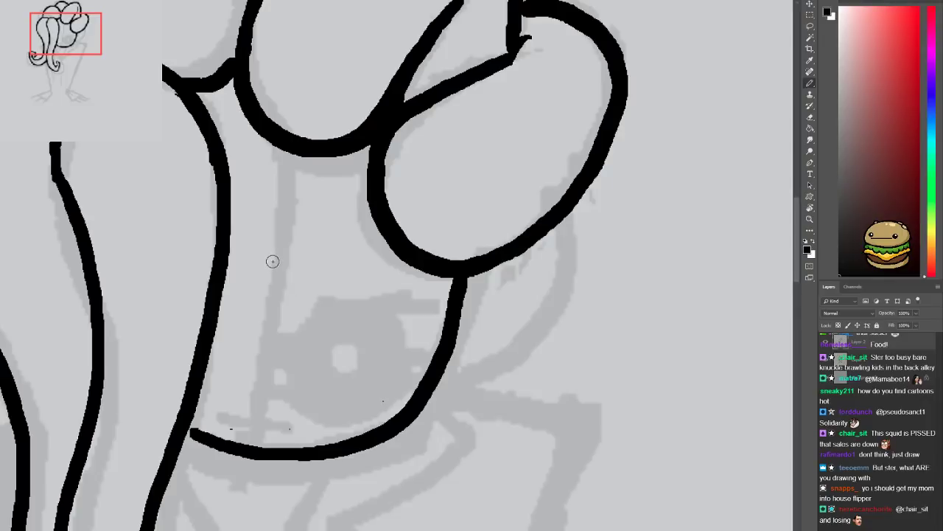
mouse_move(272, 276)
mouse_down()
mouse_move(375, 280)
mouse_move(284, 262)
mouse_move(395, 240)
mouse_up()
key(ctrl+z)
key(ctrl+z)
key(ctrl+z)
mouse_move(264, 268)
mouse_down()
mouse_move(271, 258)
mouse_move(385, 243)
mouse_up()
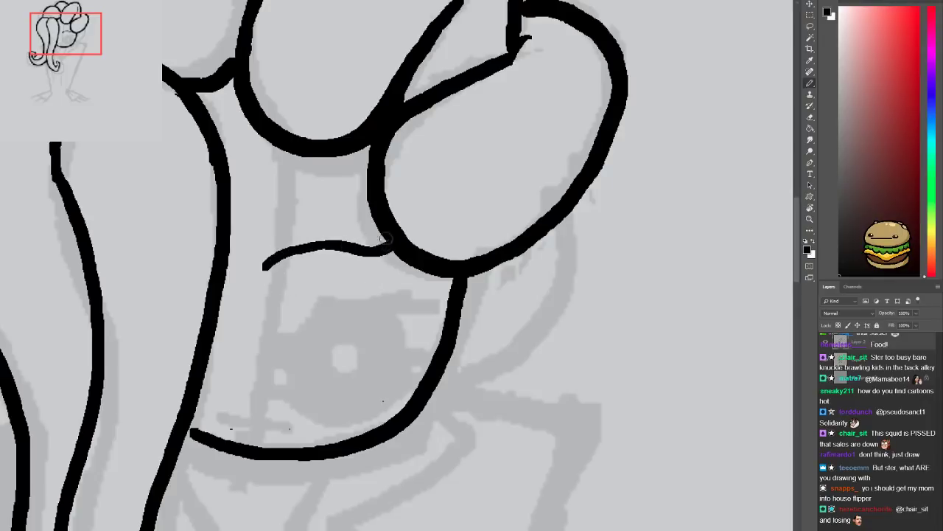
Erase the right-hand curl's lower-left outline where it covers the face, along with the eyelid line
key(e)
mouse_move(371, 182)
mouse_down()
mouse_move(401, 250)
mouse_move(414, 232)
mouse_move(427, 235)
mouse_move(390, 179)
mouse_move(359, 165)
mouse_move(368, 156)
mouse_move(346, 165)
mouse_up()
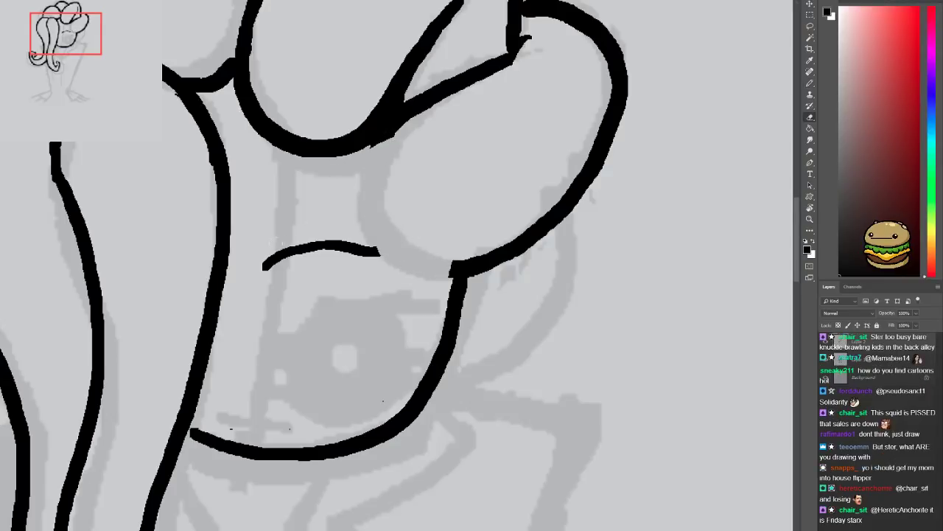
drag(265, 264, 379, 249)
Redraw the eyelid with two thick lashes at its outer end and taper its inner end to a point
key(b)
drag(273, 265, 421, 214)
mouse_move(355, 251)
mouse_down()
mouse_move(402, 258)
mouse_move(305, 258)
mouse_move(350, 246)
mouse_up()
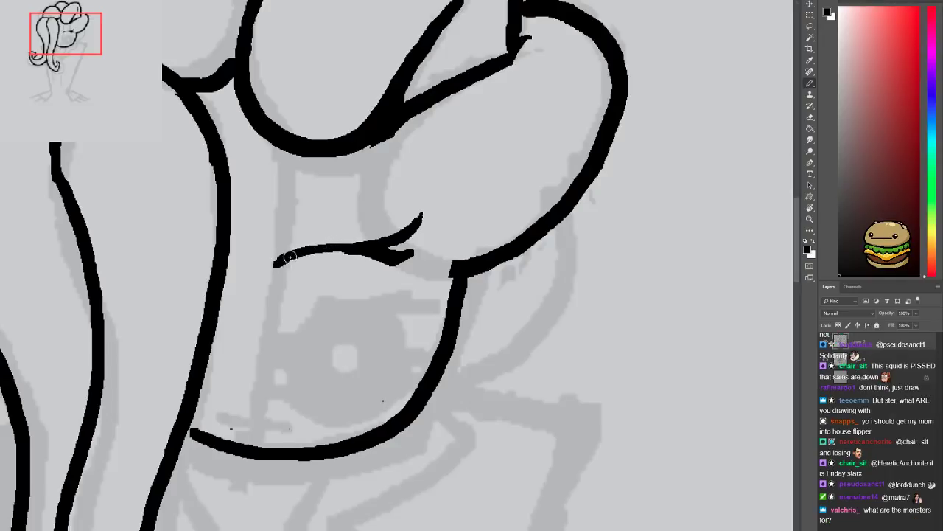
key(e)
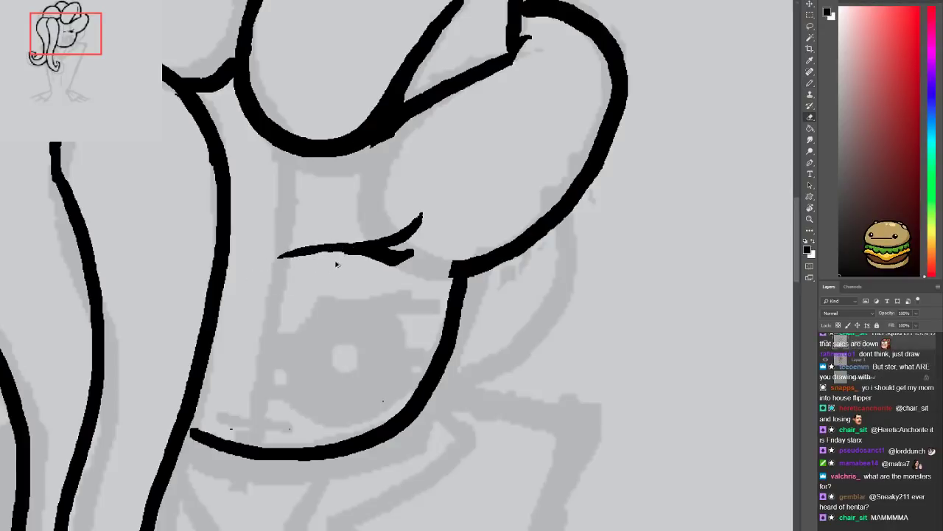
mouse_move(359, 259)
mouse_down()
mouse_move(267, 264)
mouse_move(297, 260)
mouse_move(272, 265)
mouse_move(426, 194)
mouse_move(392, 194)
mouse_up()
Outline an arched eyebrow above the eyelid, pointed at the inner end and widening outward
key(b)
mouse_move(282, 233)
mouse_down()
mouse_move(313, 210)
mouse_move(395, 181)
mouse_move(429, 180)
mouse_up()
key(ctrl+z)
drag(289, 235, 395, 186)
key(ctrl+z)
mouse_move(288, 235)
mouse_down()
mouse_move(373, 175)
mouse_move(435, 199)
mouse_up()
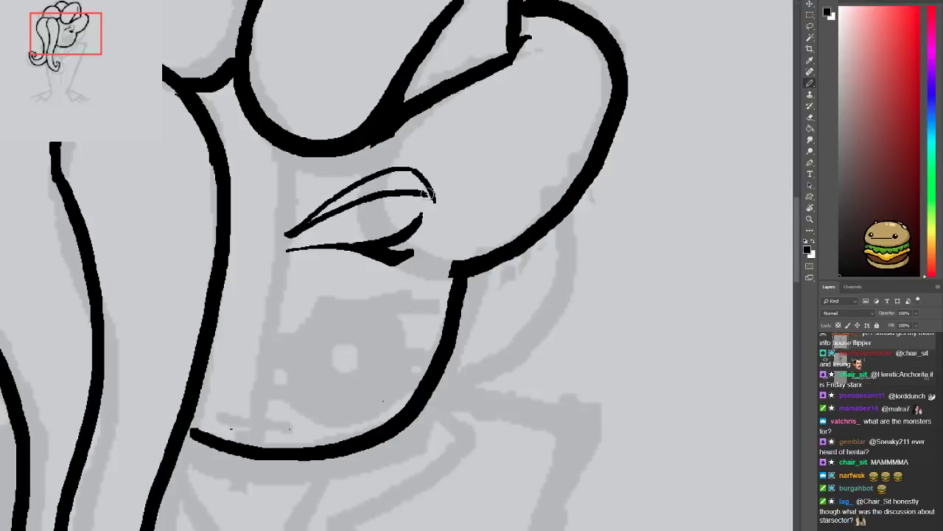
Draw a short curved line beneath the eyelid and a small downturned mouth above the jaw
mouse_move(288, 277)
mouse_down()
mouse_move(333, 299)
mouse_move(370, 282)
mouse_move(336, 295)
mouse_move(371, 261)
mouse_move(372, 279)
mouse_move(391, 260)
mouse_move(382, 273)
mouse_up()
key(ctrl+z)
key(ctrl+z)
key(ctrl+z)
key(ctrl+z)
drag(290, 291, 369, 298)
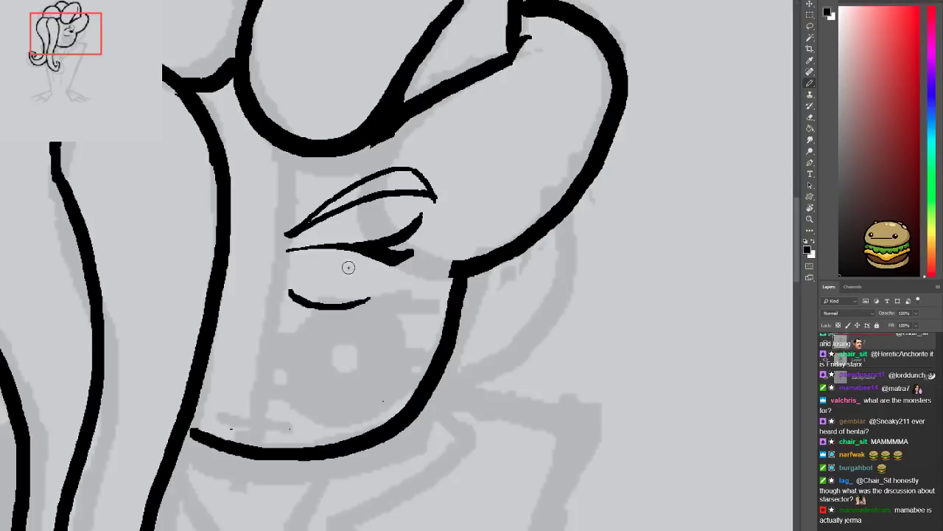
drag(233, 403, 318, 412)
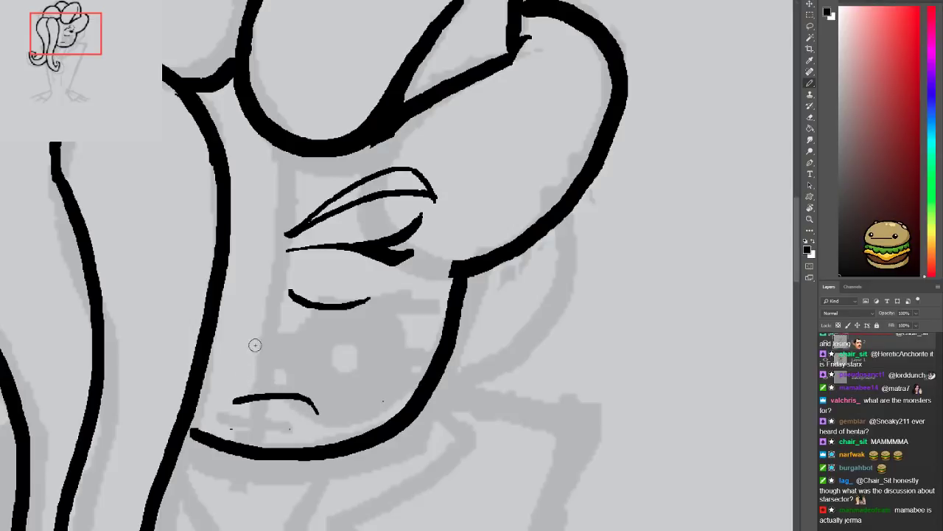
Erase the mouth, draw a U-shaped iris under the eyelid, and redraw the lower lid flatter with a slanted outer corner
drag(254, 332, 283, 334)
key(ctrl+z)
key(ctrl+z)
key(e)
mouse_move(301, 289)
mouse_down()
mouse_move(288, 297)
mouse_move(320, 312)
mouse_move(307, 307)
mouse_move(358, 290)
mouse_move(369, 263)
mouse_move(357, 302)
mouse_up()
key(b)
key(ctrl+z)
key(ctrl+z)
mouse_move(379, 269)
mouse_down()
mouse_move(361, 300)
mouse_move(367, 267)
mouse_move(326, 251)
mouse_move(341, 261)
mouse_move(331, 246)
mouse_move(342, 264)
mouse_move(339, 248)
mouse_move(326, 286)
mouse_move(341, 248)
mouse_up()
key(e)
key(b)
key(ctrl+z)
key(ctrl+z)
key(ctrl+z)
key(ctrl+z)
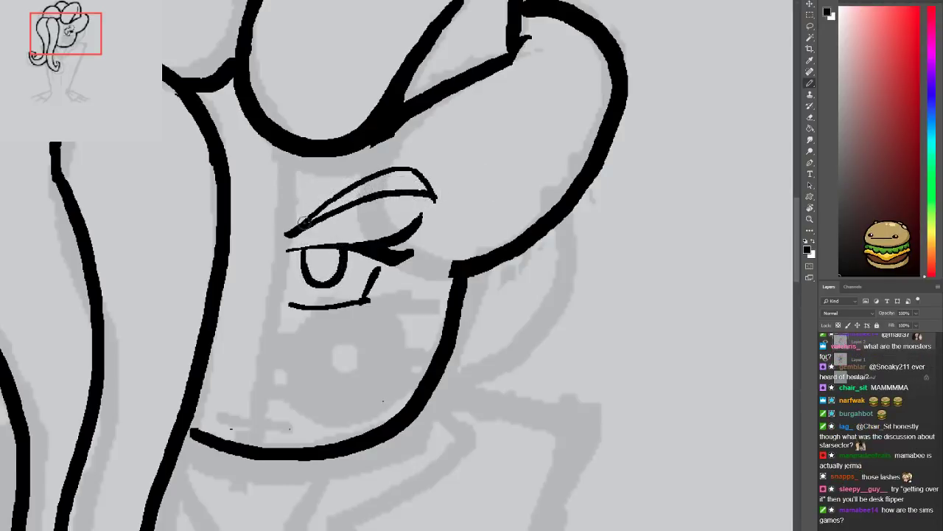
Draw a thin, short crease line just above the upper eyelid, beneath the eyebrow
scroll(308, 229, up, 3)
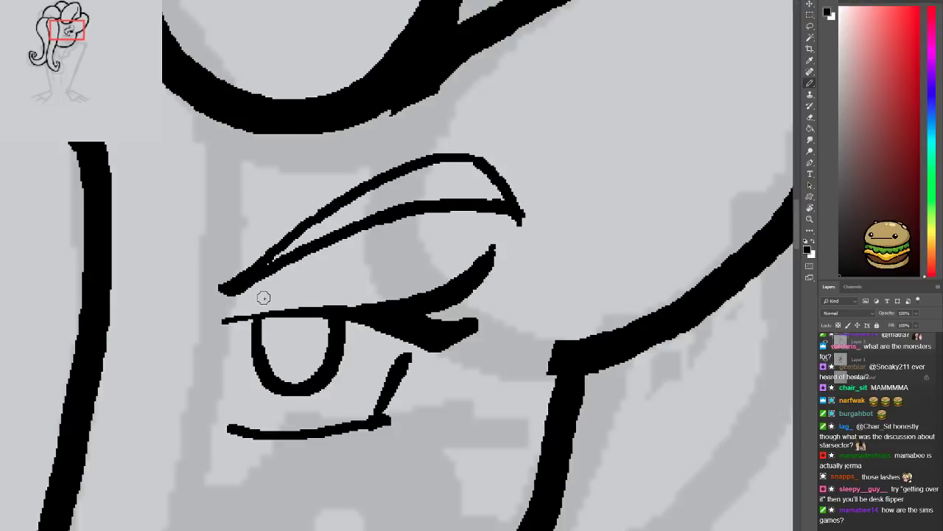
drag(265, 293, 387, 281)
key(ctrl+z)
drag(262, 294, 347, 293)
key(ctrl+z)
key(ctrl+z)
mouse_move(261, 297)
mouse_down()
mouse_move(277, 284)
mouse_move(354, 288)
mouse_up()
key(ctrl+z)
scroll(311, 294, down, 6)
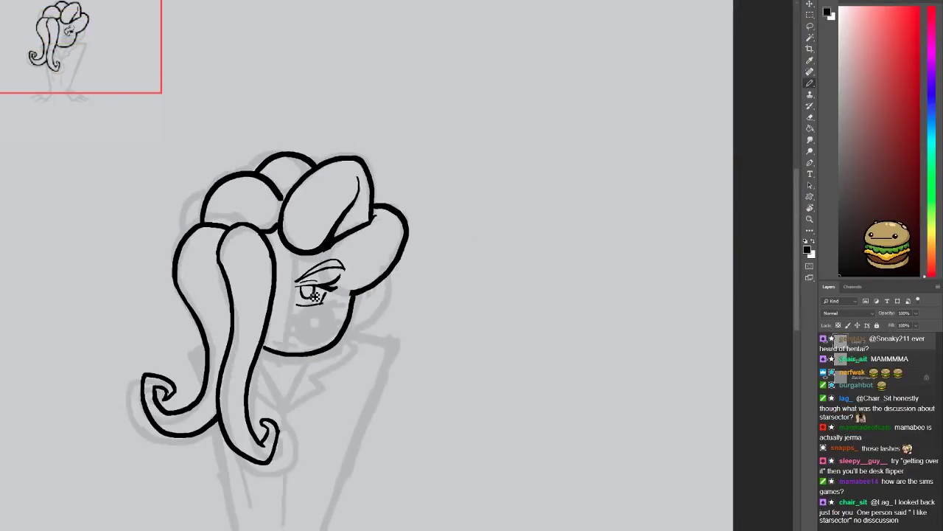
scroll(310, 295, up, 1)
scroll(311, 297, up, 2)
scroll(308, 298, down, 5)
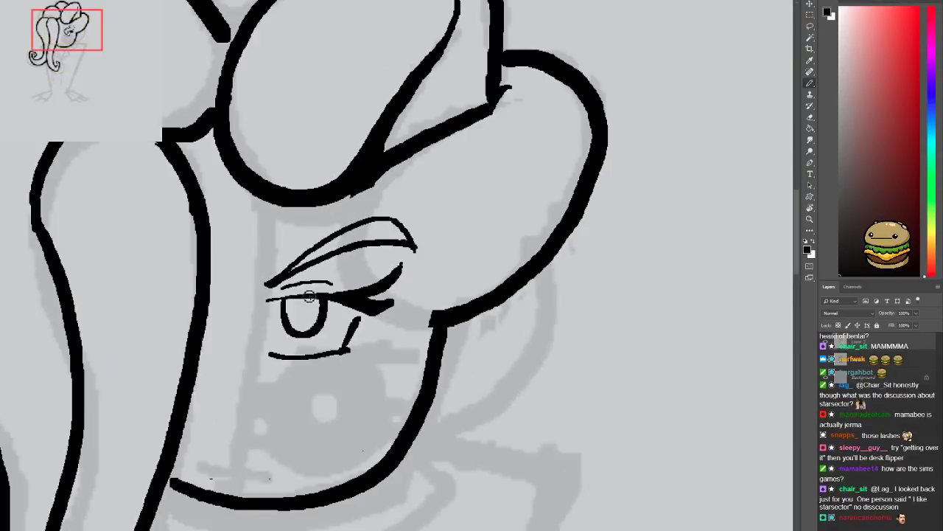
scroll(305, 301, up, 5)
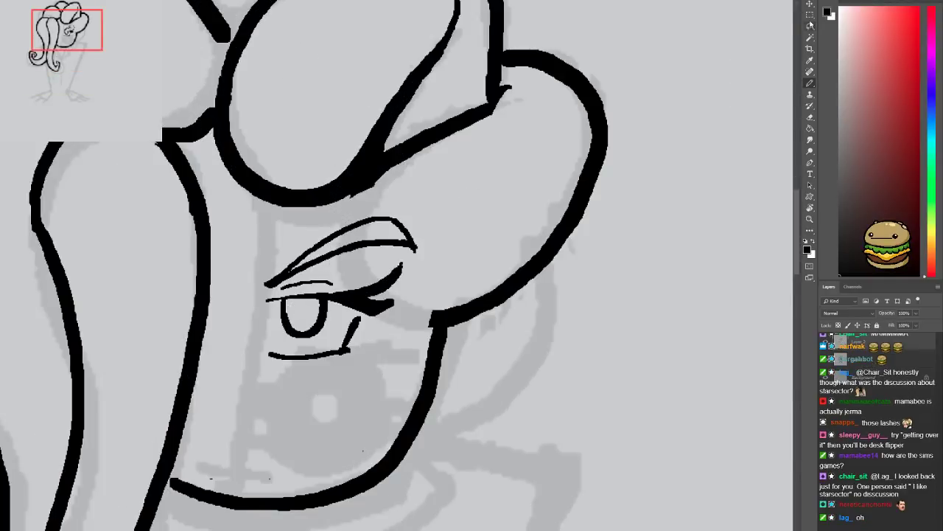
Lasso the eyebrow and move it slightly down and outward, closer to the eyelid, then clear the selection
click(810, 28)
mouse_move(419, 262)
mouse_down()
mouse_move(387, 255)
mouse_move(345, 265)
mouse_up()
mouse_move(240, 300)
mouse_down()
mouse_move(366, 190)
mouse_move(400, 207)
mouse_move(439, 255)
mouse_up()
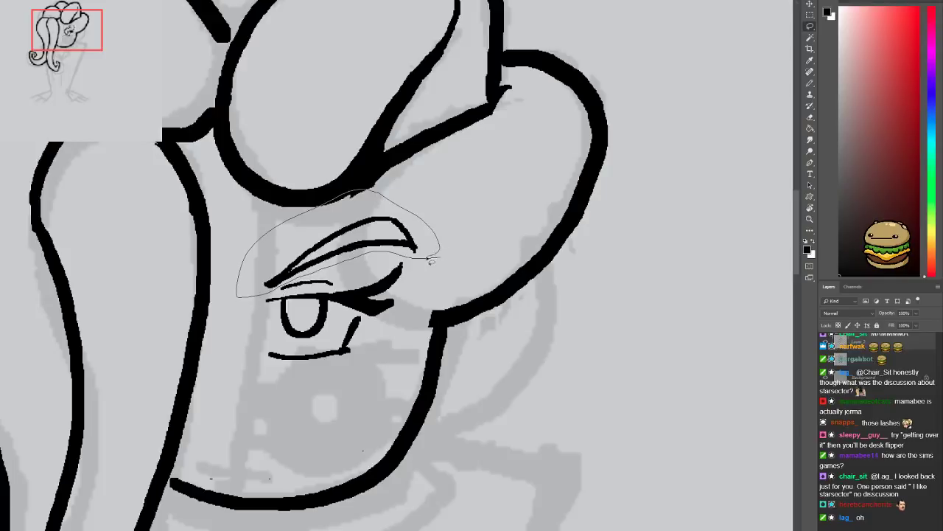
drag(324, 221, 356, 180)
mouse_move(305, 201)
mouse_down()
mouse_move(331, 221)
mouse_move(389, 196)
mouse_up()
key(v)
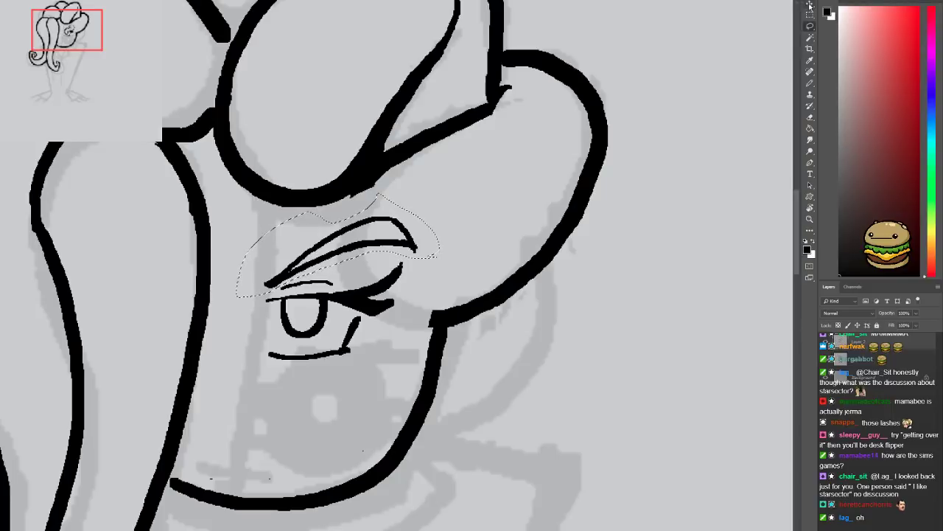
mouse_move(335, 260)
mouse_down()
mouse_move(326, 264)
mouse_move(339, 266)
mouse_up()
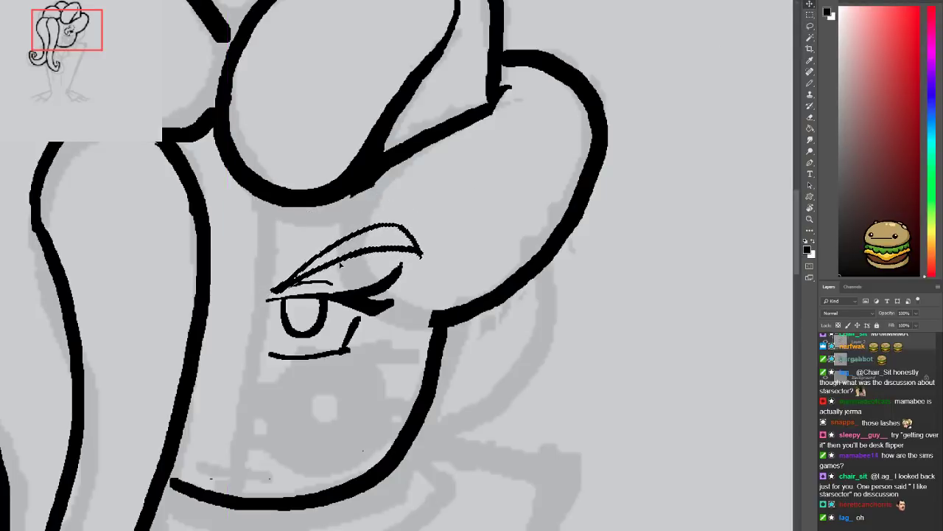
click(809, 15)
click(553, 170)
key(ctrl+minus)
key(ctrl+minus)
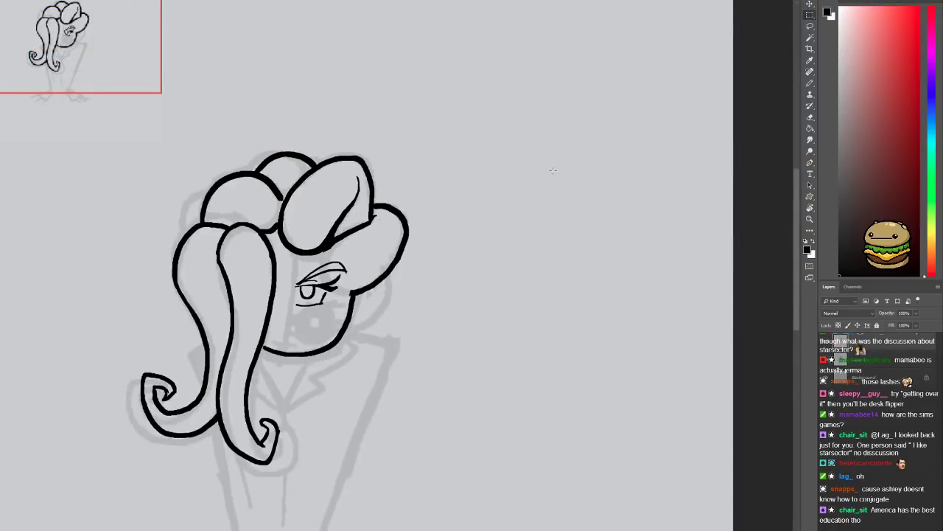
Erase the lower lid line, extend the eyebrow's inner end to meet the eyelid's inner corner, and trim the crease line
key(ctrl+plus)
key(ctrl+plus)
key(ctrl+plus)
key(e)
mouse_move(247, 392)
mouse_down()
mouse_move(312, 395)
mouse_move(306, 401)
mouse_move(356, 376)
mouse_move(372, 351)
mouse_move(355, 336)
mouse_up()
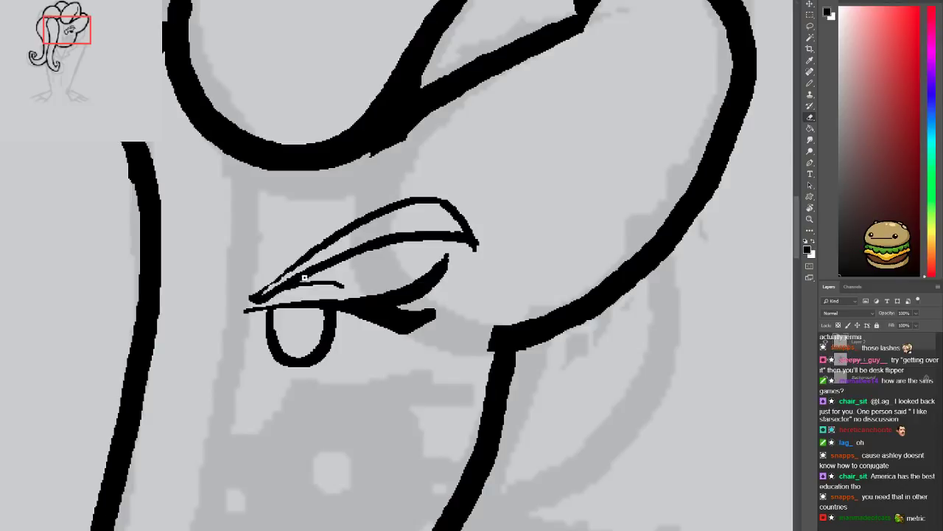
key(b)
key(e)
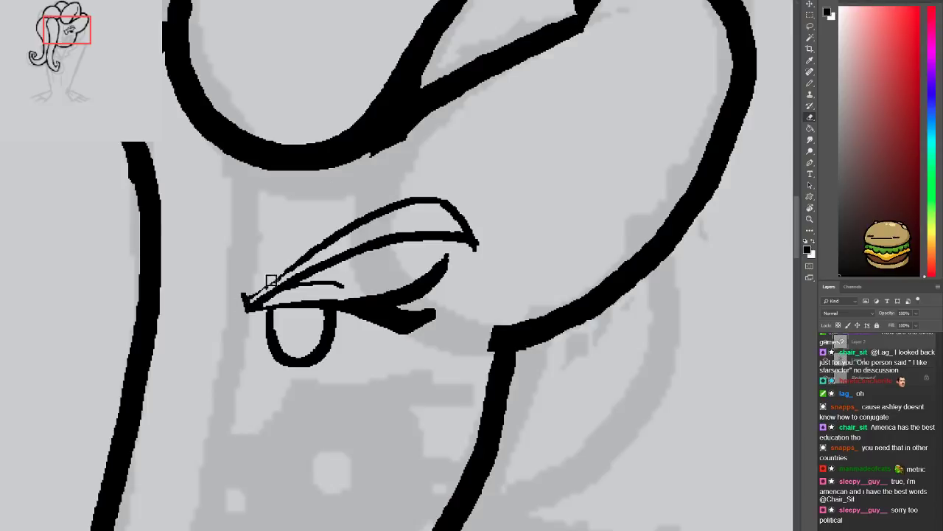
key(b)
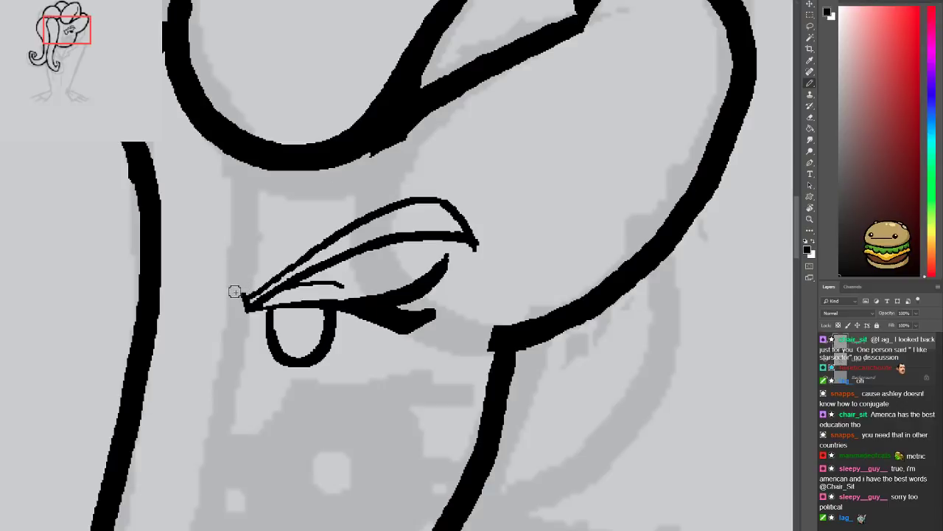
key(e)
drag(362, 284, 334, 294)
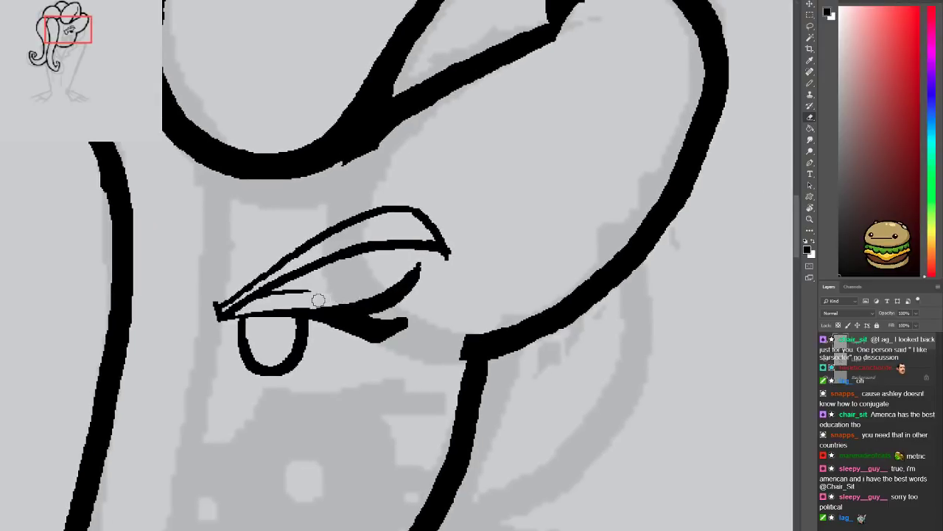
Thin the outer lashes and draw a smooth upward-curving lower lid line beneath the iris
mouse_move(329, 299)
mouse_down()
mouse_move(369, 295)
mouse_move(427, 262)
mouse_up()
mouse_move(317, 325)
mouse_down()
mouse_move(414, 353)
mouse_move(362, 338)
mouse_move(382, 343)
mouse_move(344, 351)
mouse_move(363, 339)
mouse_move(367, 356)
mouse_move(241, 378)
mouse_move(281, 406)
mouse_move(362, 363)
mouse_up()
key(b)
key(ctrl+z)
key(ctrl+z)
mouse_move(222, 381)
mouse_down()
mouse_move(307, 402)
mouse_move(352, 366)
mouse_up()
key(ctrl+minus)
key(ctrl+minus)
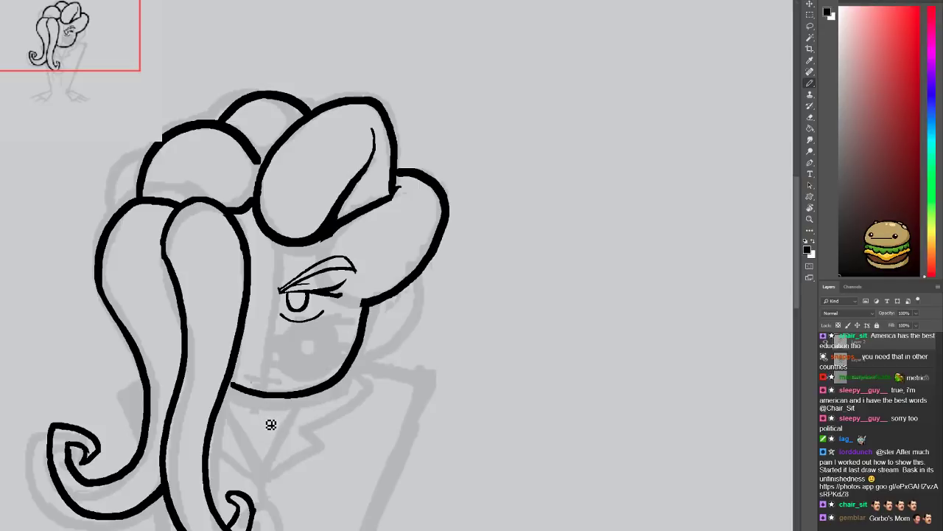
Erase the whole jaw outline from the hanging hair lock up to the right-hand curl
key(ctrl+plus)
drag(275, 417, 280, 331)
key(e)
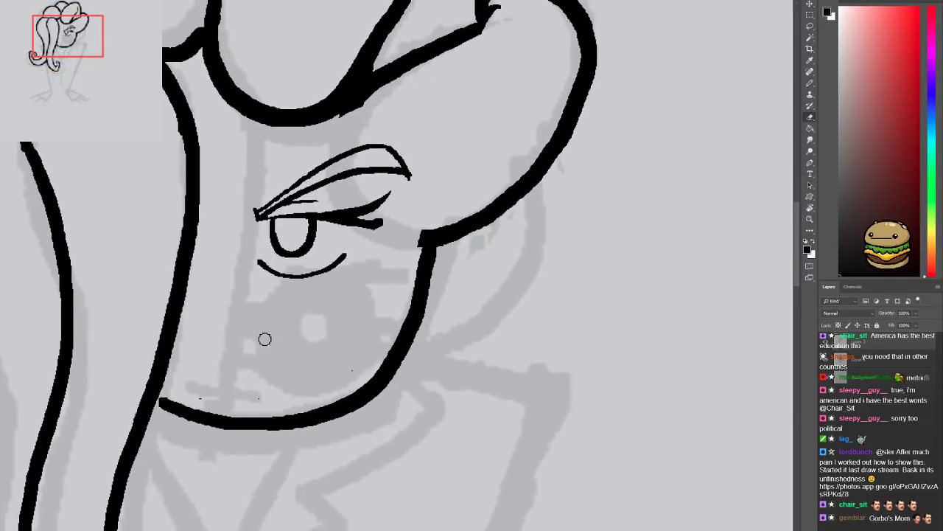
mouse_move(164, 403)
mouse_down()
mouse_move(224, 431)
mouse_move(373, 381)
mouse_up()
drag(424, 328, 434, 258)
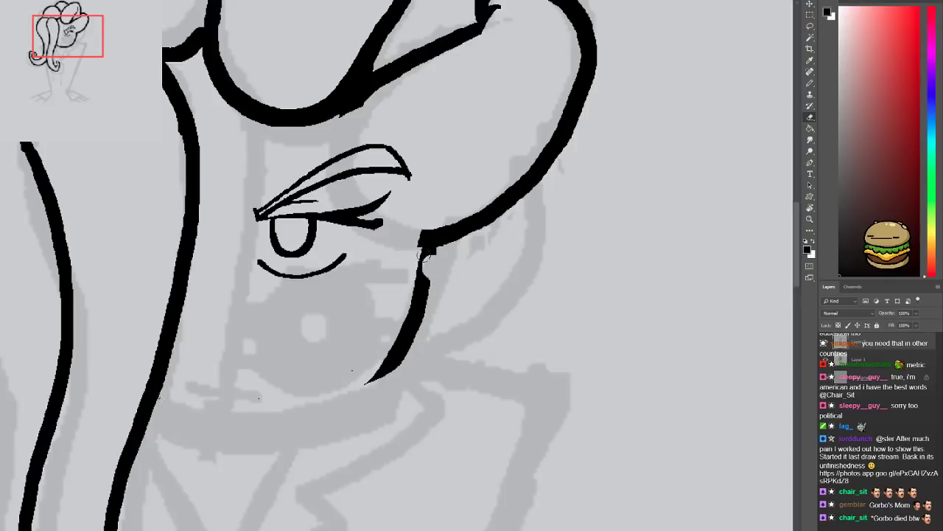
drag(383, 336, 374, 378)
key(ctrl+minus)
key(ctrl+plus)
key(b)
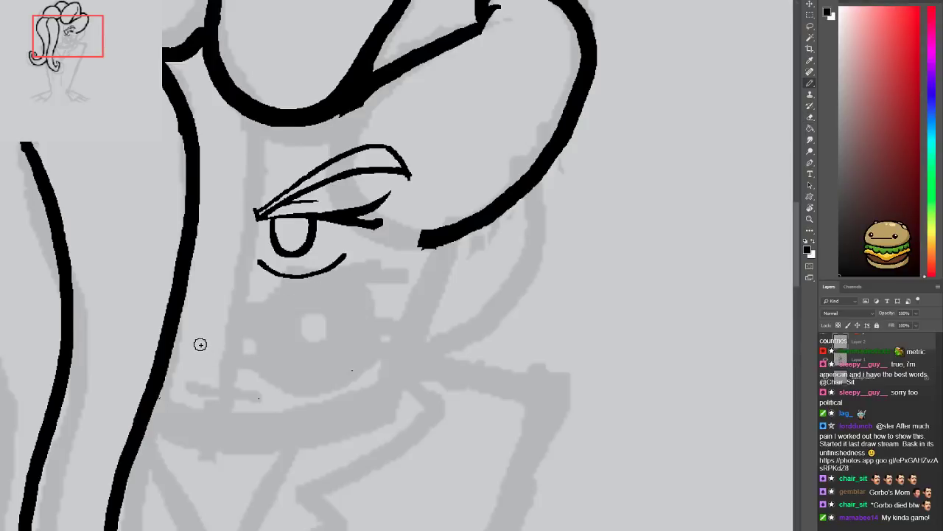
Redraw the jaw with a steeper slant, add a rounded ear below the right-hand curl, and erase the overlapping lines
key(ctrl+minus)
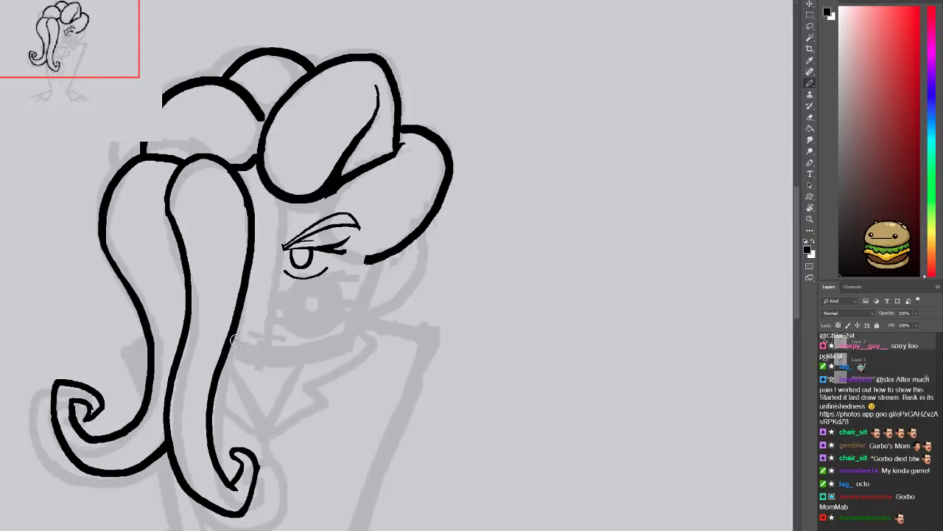
mouse_move(255, 347)
mouse_down()
mouse_move(287, 345)
mouse_move(338, 314)
mouse_move(361, 259)
mouse_move(388, 289)
mouse_move(375, 304)
mouse_move(356, 301)
mouse_up()
drag(303, 383, 277, 380)
scroll(309, 276, up, 5)
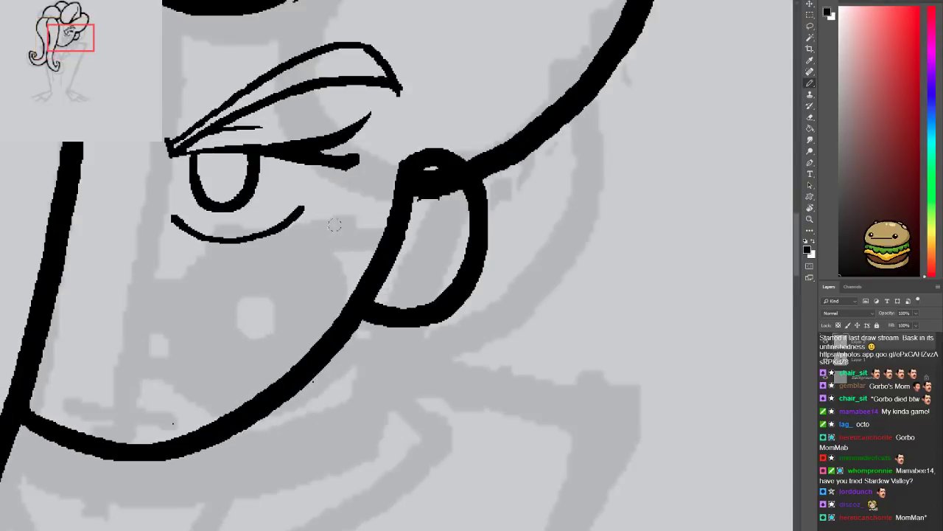
drag(334, 230, 253, 350)
key(e)
mouse_move(337, 316)
mouse_down()
mouse_move(363, 296)
mouse_move(372, 318)
mouse_move(343, 307)
mouse_up()
drag(313, 337, 464, 318)
Draw a slanted smirking mouth with a short lower-lip line above the jaw, trying out an upper lip
key(b)
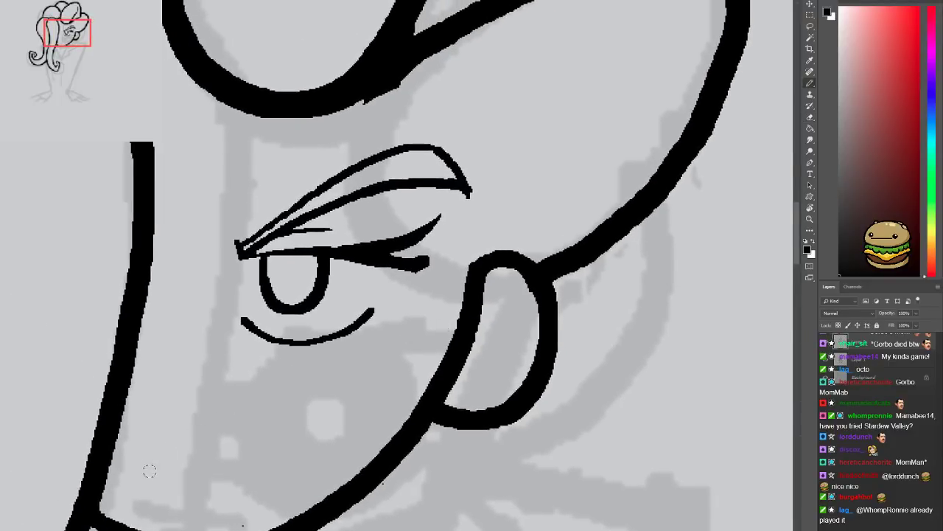
drag(139, 465, 256, 434)
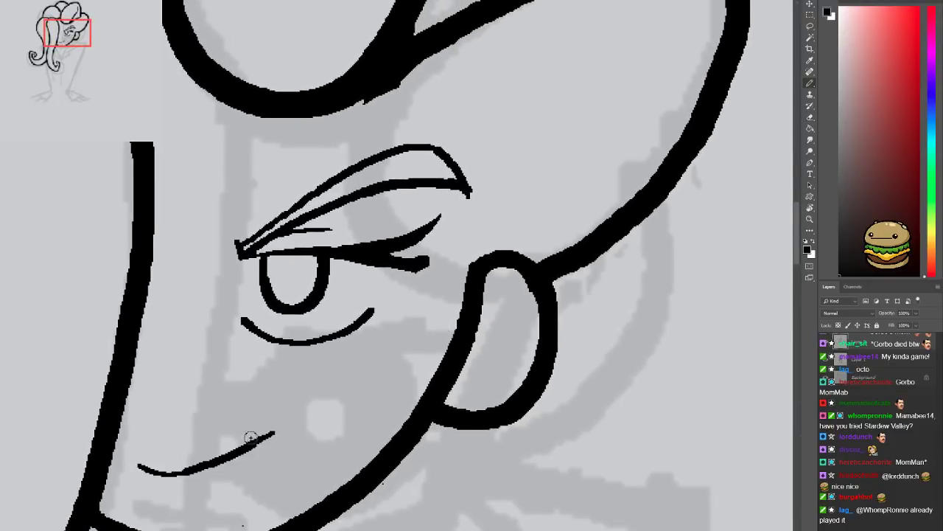
key(ctrl+z)
drag(140, 459, 302, 434)
mouse_move(148, 448)
mouse_down()
mouse_move(225, 439)
mouse_move(157, 451)
mouse_move(172, 454)
mouse_move(231, 423)
mouse_move(303, 420)
mouse_up()
key(ctrl+z)
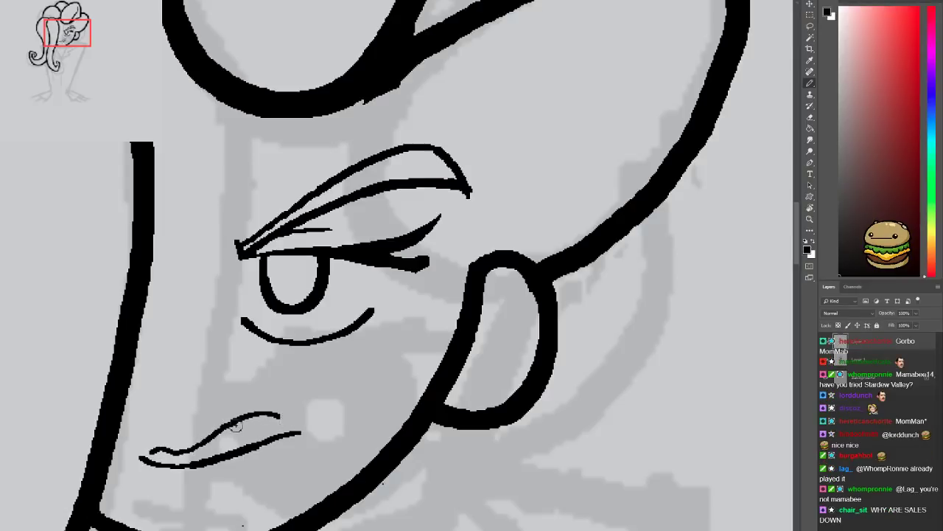
key(ctrl+z)
drag(168, 452, 246, 432)
key(ctrl+z)
drag(164, 475, 196, 477)
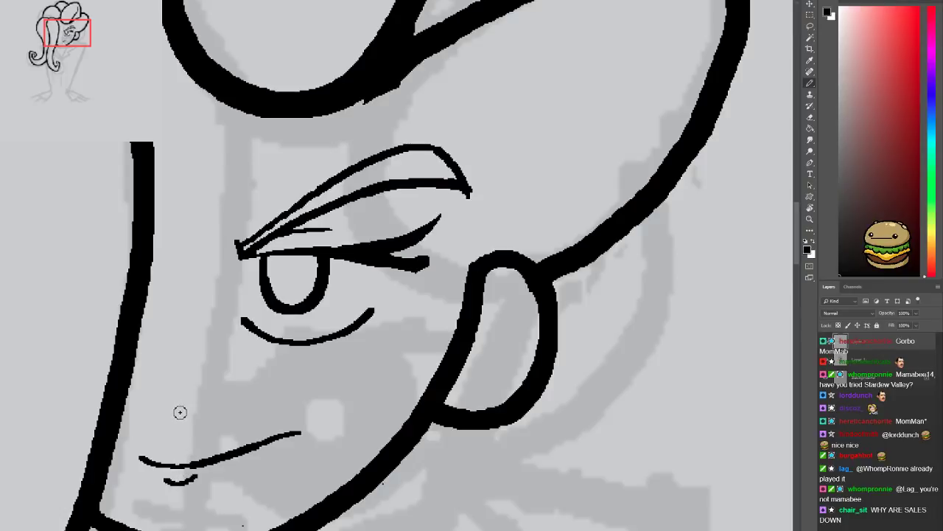
mouse_move(181, 458)
mouse_down()
mouse_move(254, 413)
mouse_move(274, 436)
mouse_up()
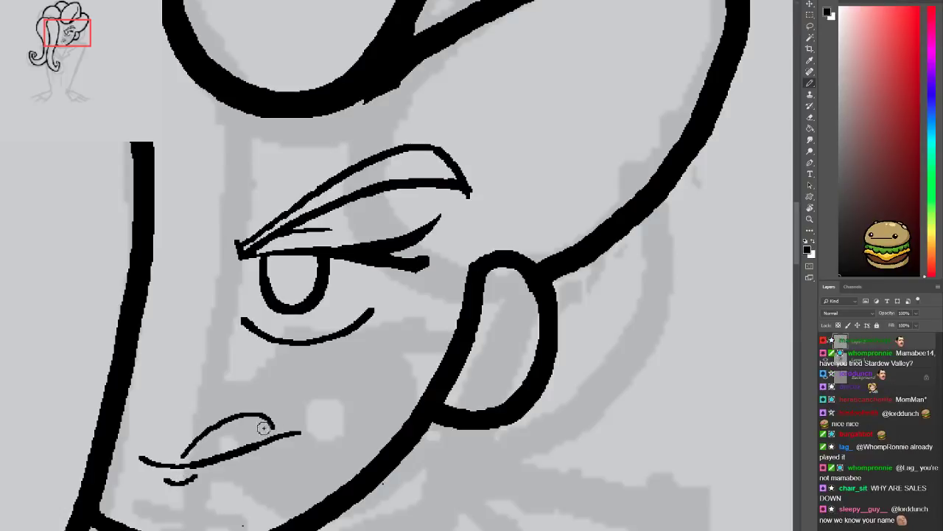
key(ctrl+z)
key(ctrl+minus)
key(ctrl+minus)
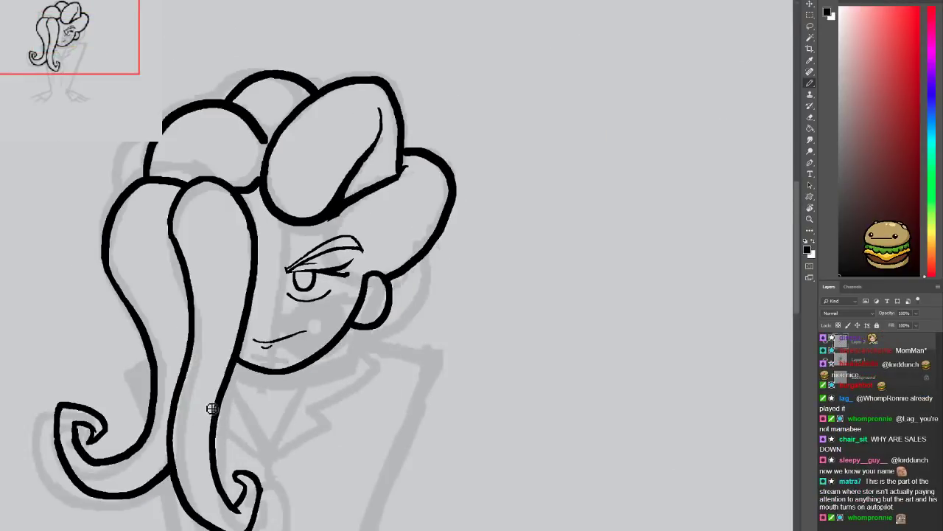
Try several small nose shapes between the eye and the mouth, undoing each one
key(ctrl+plus)
key(ctrl+plus)
mouse_move(174, 351)
mouse_down()
mouse_move(155, 406)
mouse_move(166, 409)
mouse_move(184, 353)
mouse_move(190, 398)
mouse_up()
key(ctrl+z)
key(ctrl+minus)
key(ctrl+minus)
key(ctrl+plus)
key(ctrl+plus)
key(ctrl+z)
mouse_move(197, 339)
mouse_down()
mouse_move(171, 409)
mouse_move(177, 335)
mouse_move(160, 380)
mouse_move(162, 349)
mouse_move(157, 364)
mouse_move(174, 387)
mouse_up()
key(ctrl+z)
key(ctrl+z)
key(ctrl+minus)
key(ctrl+minus)
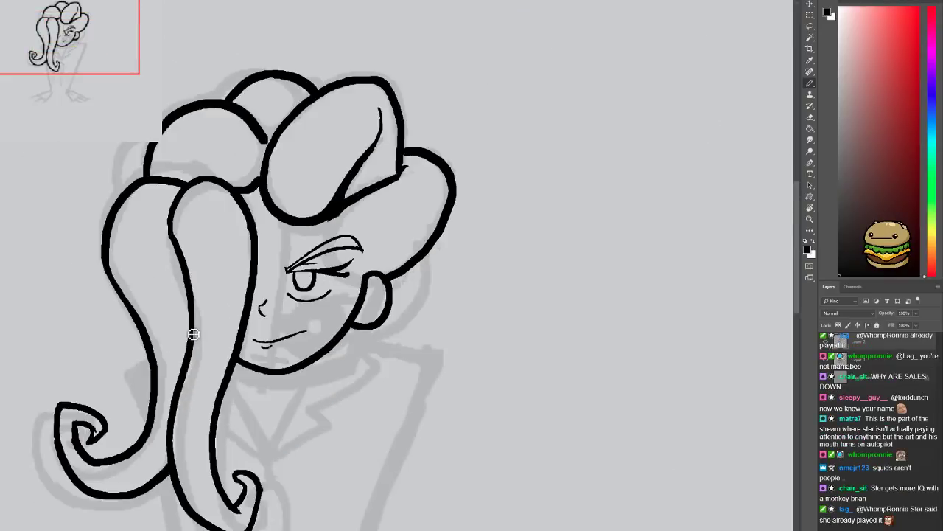
mouse_move(190, 385)
mouse_down()
mouse_move(212, 283)
mouse_move(217, 354)
mouse_up()
key(ctrl+z)
drag(287, 264, 289, 284)
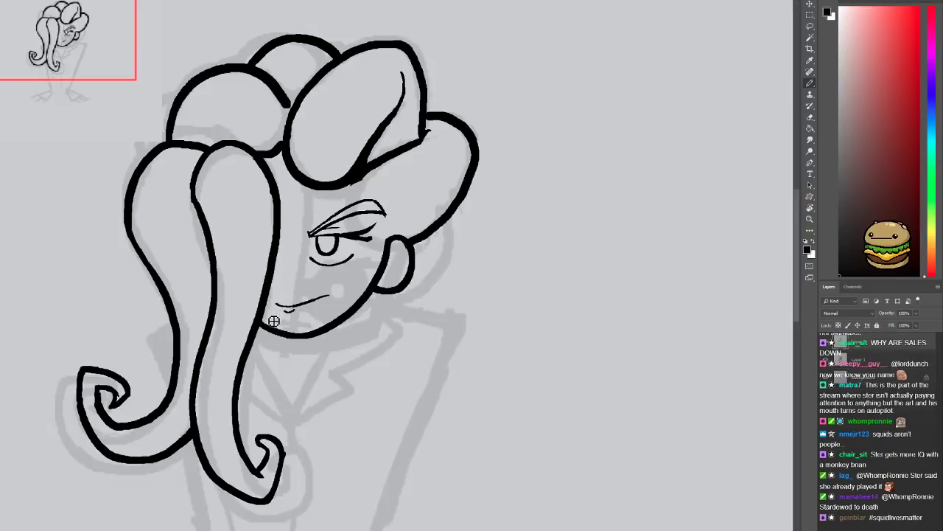
Erase the smirking mouth and its lower-lip line from the face
scroll(275, 322, up, 2)
key(e)
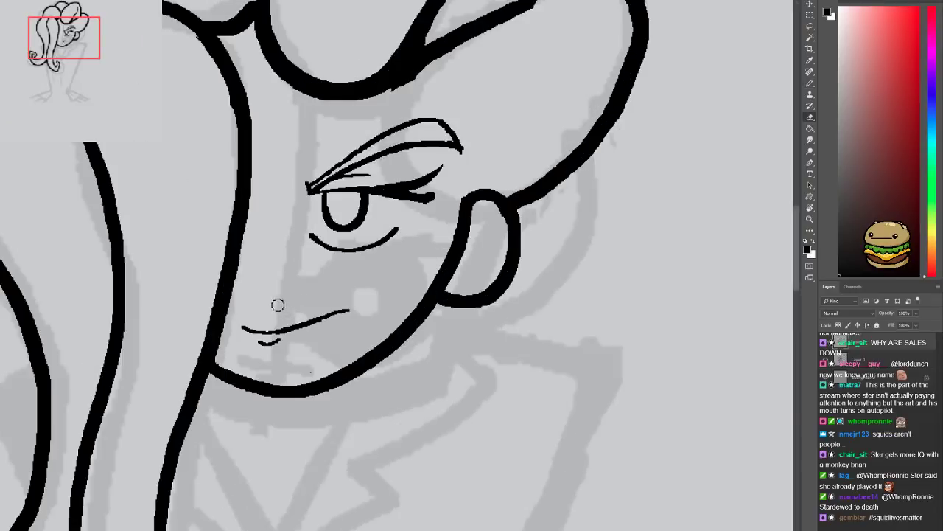
drag(249, 334, 324, 317)
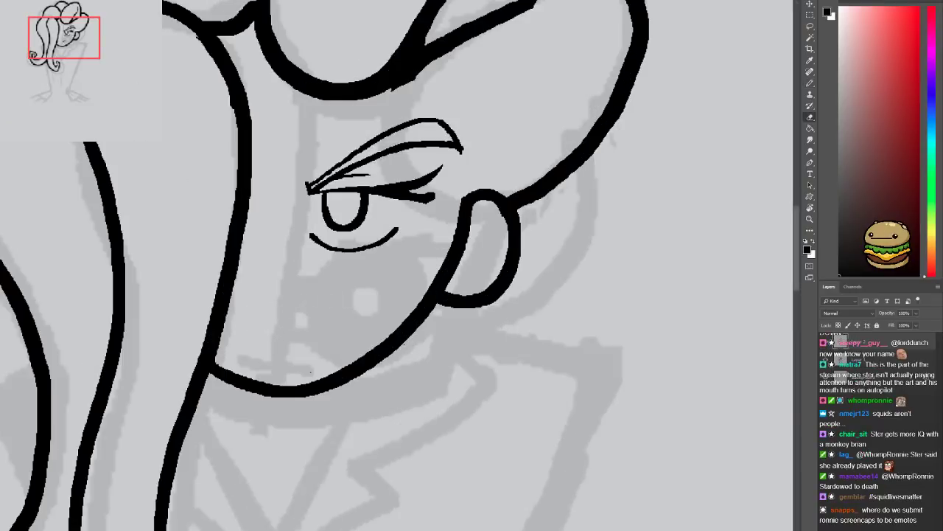
scroll(272, 318, down, 3)
mouse_move(364, 387)
mouse_down()
mouse_move(312, 274)
mouse_move(288, 379)
mouse_move(309, 398)
mouse_move(350, 411)
mouse_move(287, 399)
mouse_up()
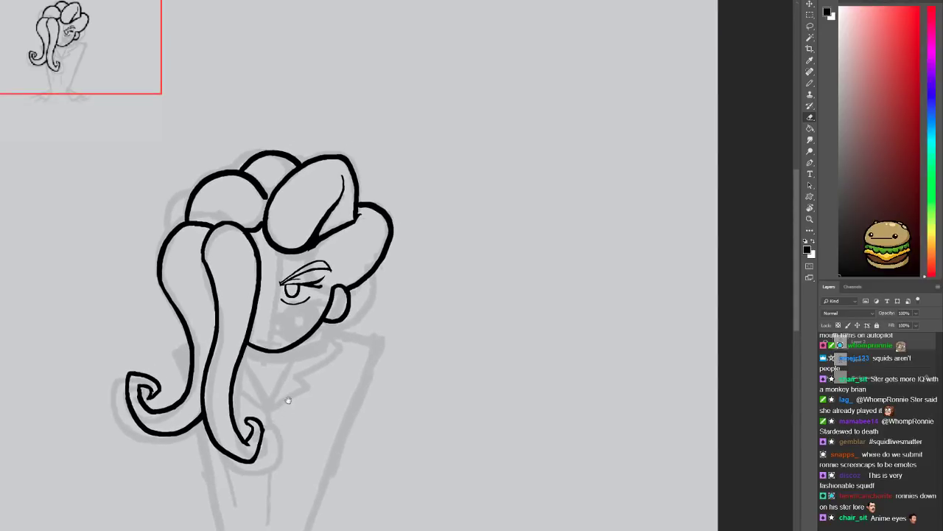
Lasso the eye together with its eyebrow and move them onto the blank canvas beside the head
key(ctrl+plus)
drag(366, 264, 336, 333)
key(ctrl+minus)
key(ctrl+plus)
click(810, 26)
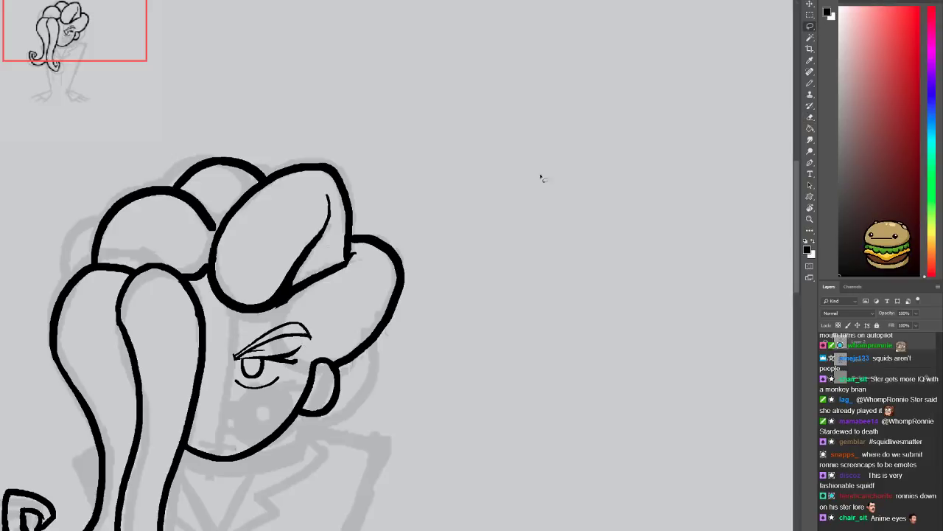
drag(253, 410, 291, 385)
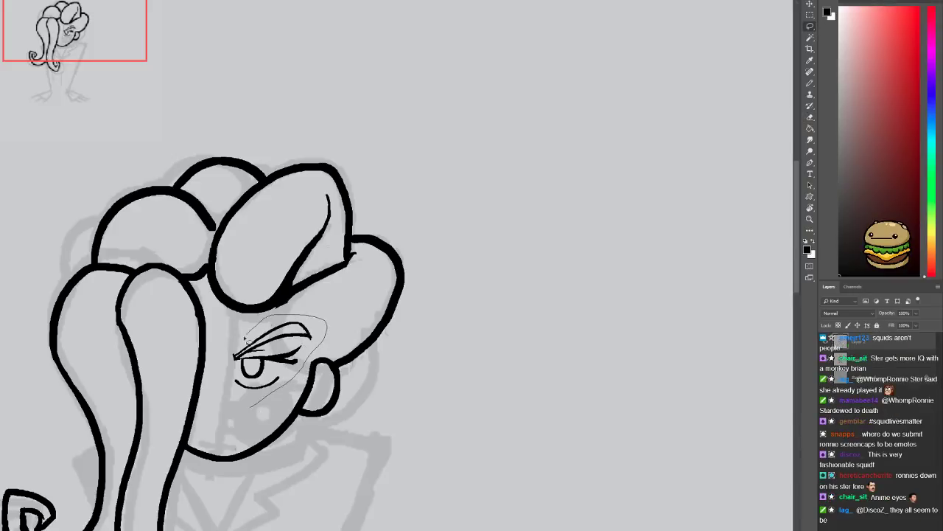
drag(255, 412, 253, 411)
key(v)
drag(330, 320, 595, 284)
key(m)
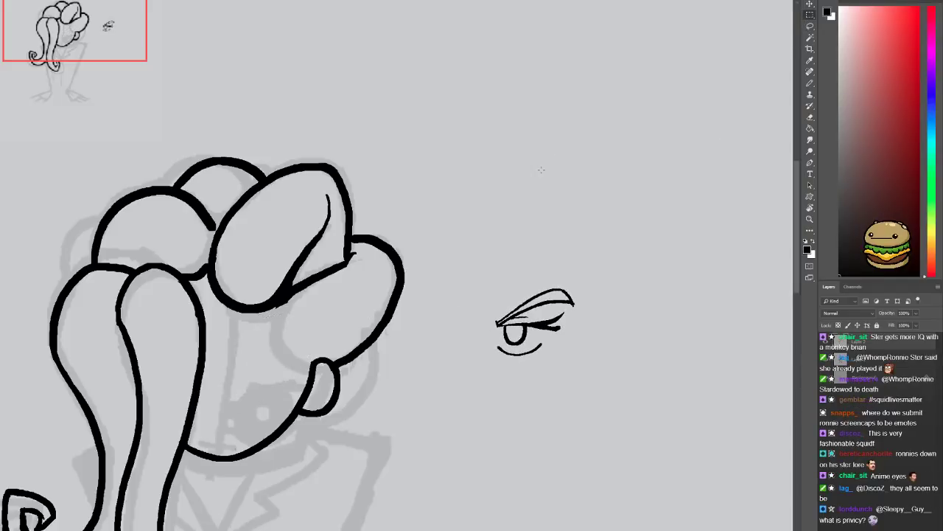
Erase the outline of the lower hair curl together with the small ear beside the jaw
key(ctrl+plus)
key(e)
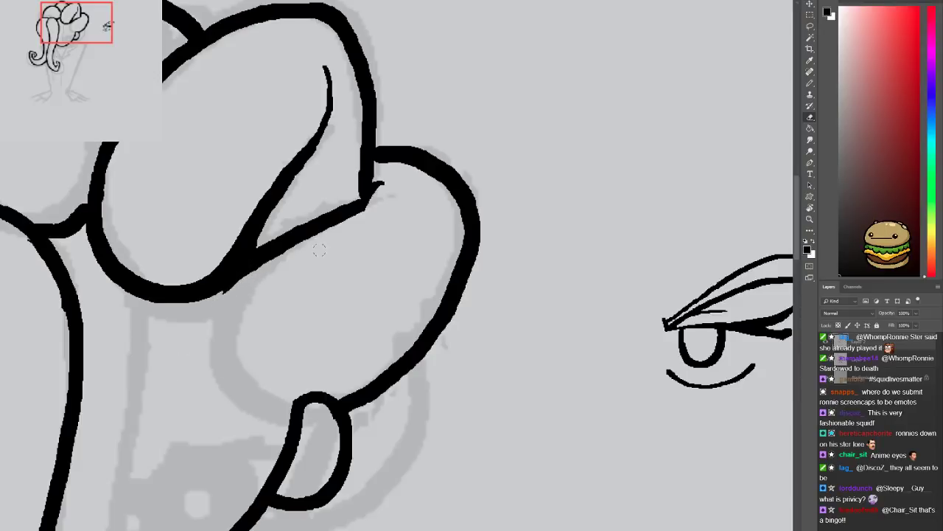
mouse_move(379, 176)
mouse_down()
mouse_move(390, 109)
mouse_move(429, 111)
mouse_move(429, 295)
mouse_move(447, 319)
mouse_move(348, 384)
mouse_up()
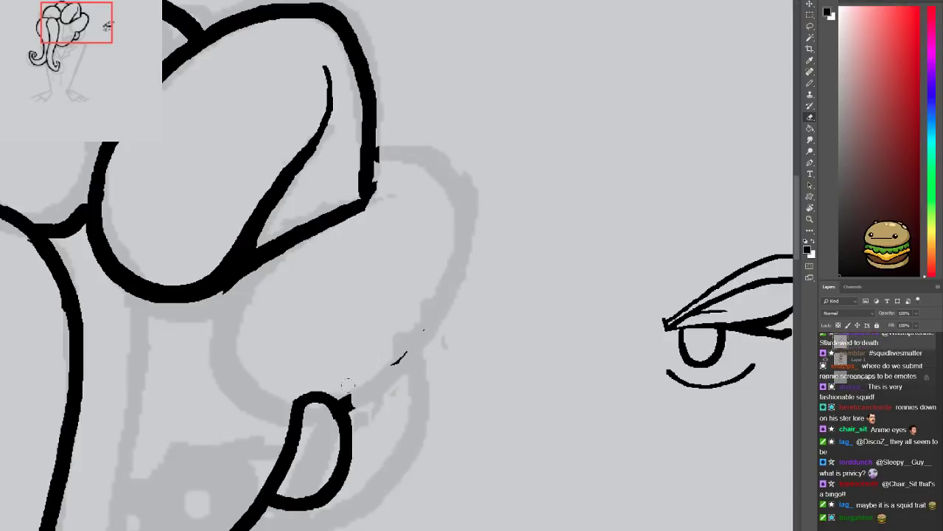
drag(409, 351, 392, 364)
mouse_move(328, 375)
mouse_down()
mouse_move(359, 241)
mouse_move(335, 365)
mouse_move(367, 267)
mouse_move(357, 369)
mouse_up()
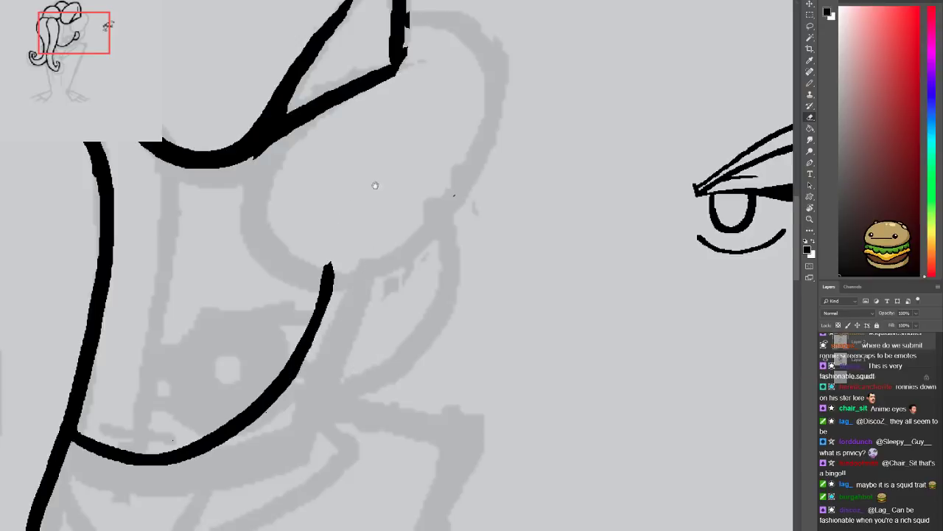
Erase the lower edge line that joins the front curl's fold to its outer side
drag(281, 122, 290, 242)
drag(265, 273, 413, 173)
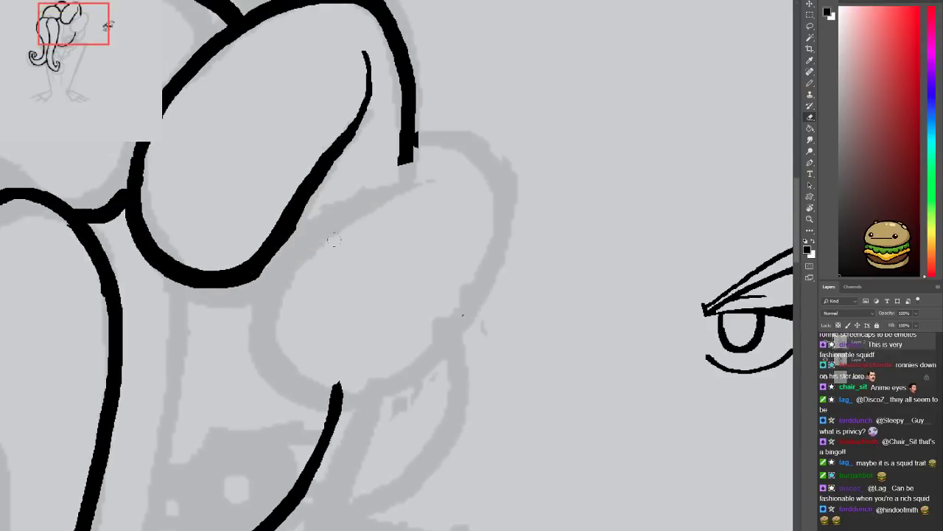
scroll(309, 273, down, 3)
Draw a large rounded hair lobe below the front curl, with a small inward hook under the forehead, ending at the jaw
key(b)
scroll(306, 277, up, 3)
drag(284, 349, 340, 302)
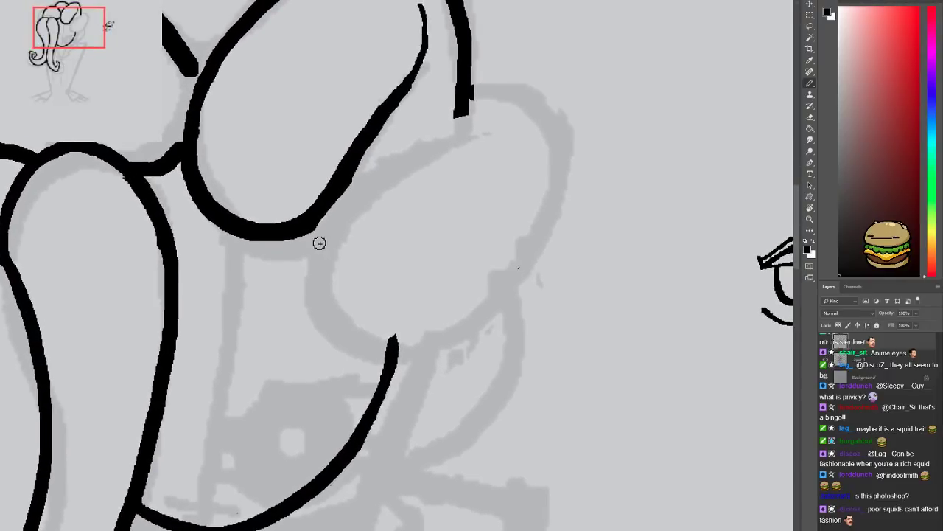
mouse_move(325, 210)
mouse_down()
mouse_move(313, 244)
mouse_move(319, 281)
mouse_move(343, 307)
mouse_move(391, 308)
mouse_up()
key(ctrl+z)
mouse_move(368, 200)
mouse_down()
mouse_move(340, 200)
mouse_move(309, 250)
mouse_up()
key(ctrl+z)
mouse_move(366, 168)
mouse_down()
mouse_move(315, 204)
mouse_move(314, 263)
mouse_move(345, 300)
mouse_move(375, 305)
mouse_move(395, 284)
mouse_up()
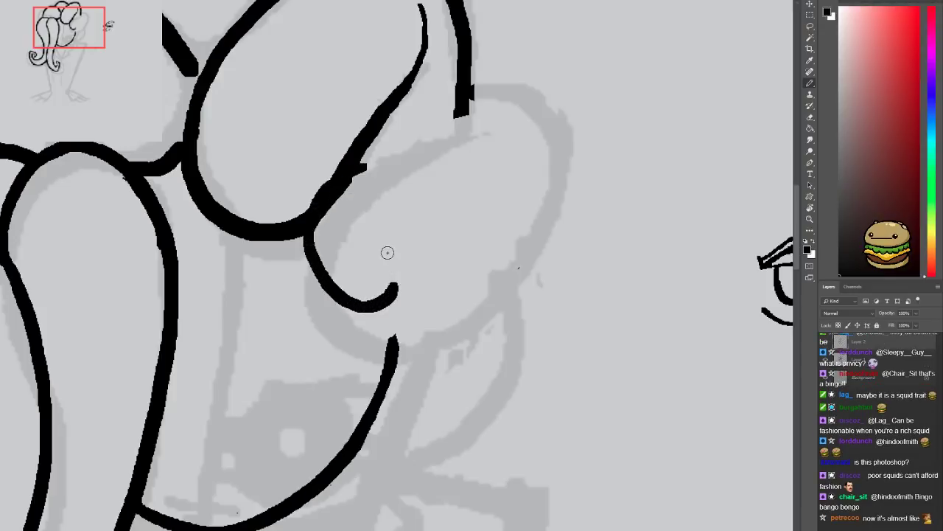
mouse_move(351, 170)
mouse_down()
mouse_move(448, 139)
mouse_move(494, 143)
mouse_move(532, 167)
mouse_move(555, 210)
mouse_move(556, 273)
mouse_move(532, 339)
mouse_move(482, 398)
mouse_move(433, 423)
mouse_move(409, 420)
mouse_move(379, 376)
mouse_up()
scroll(395, 243, down, 1)
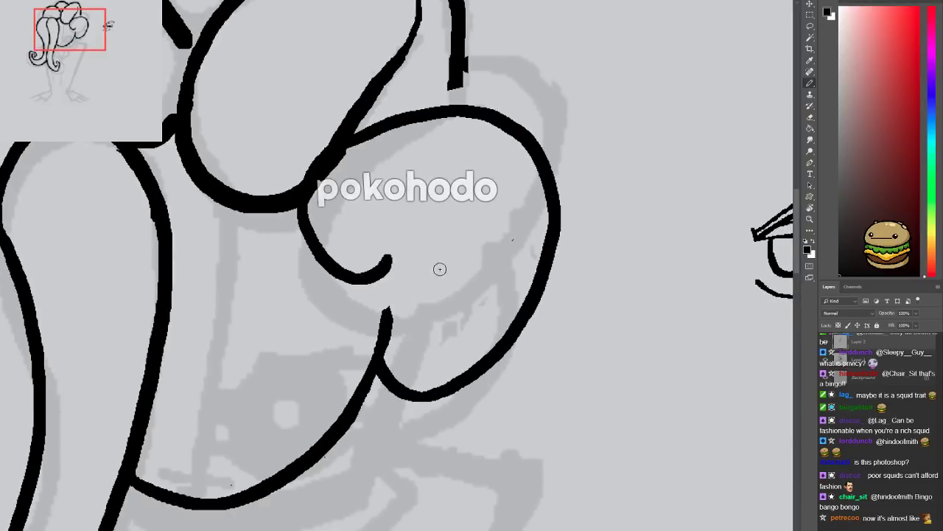
Draw a curved fold line inside the new lobe and small spiral ringlets hanging beneath it
mouse_move(466, 245)
mouse_down()
mouse_move(420, 238)
mouse_move(376, 265)
mouse_up()
mouse_move(456, 343)
mouse_down()
mouse_move(338, 343)
mouse_move(338, 254)
mouse_up()
mouse_move(359, 289)
mouse_down()
mouse_move(374, 310)
mouse_move(350, 380)
mouse_move(330, 378)
mouse_up()
key(ctrl+z)
mouse_move(330, 304)
mouse_down()
mouse_move(298, 354)
mouse_move(317, 330)
mouse_up()
mouse_move(350, 367)
mouse_down()
mouse_move(299, 417)
mouse_move(363, 387)
mouse_move(352, 368)
mouse_up()
mouse_move(304, 324)
mouse_down()
mouse_move(343, 379)
mouse_move(357, 298)
mouse_move(349, 301)
mouse_up()
key(ctrl+minus)
key(ctrl+minus)
drag(321, 339, 381, 287)
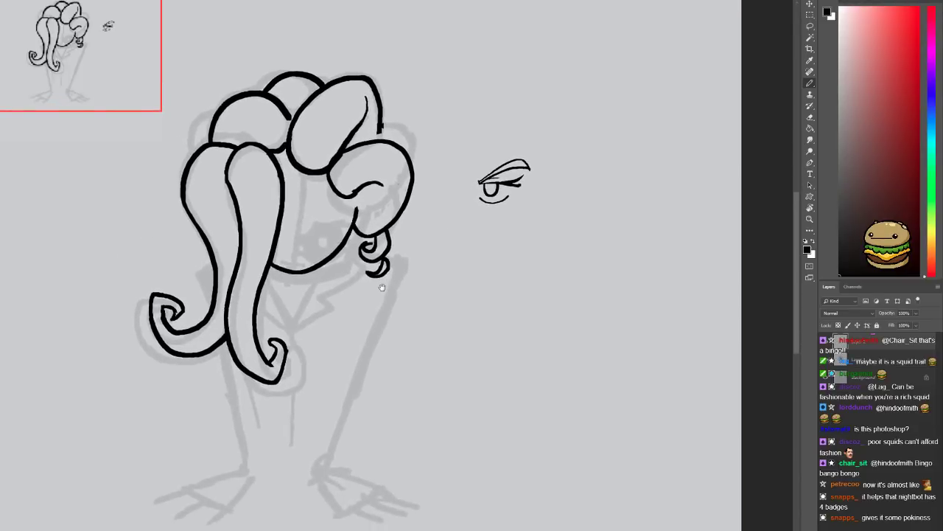
Connect the lobe's hook to the jaw with an inward-bulging curve, then erase the protruding jaw tip and stray bumps
scroll(382, 287, up, 5)
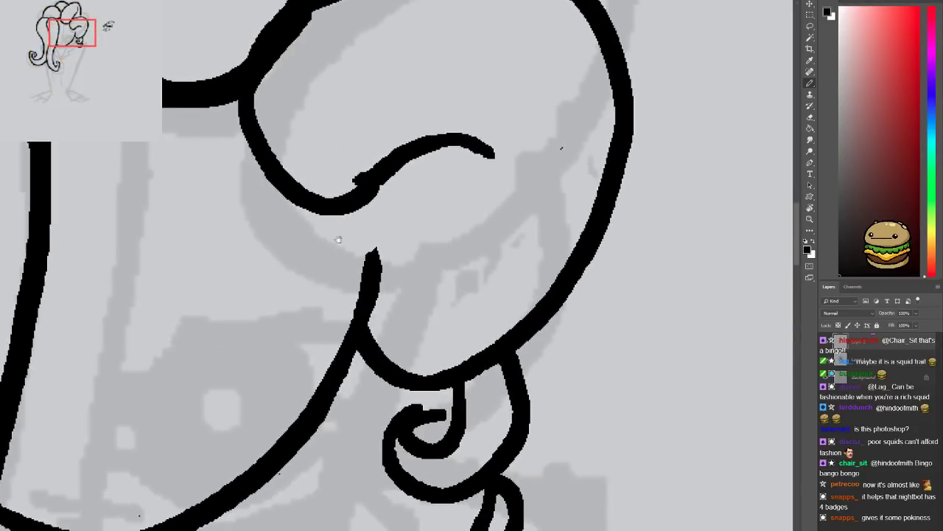
mouse_move(383, 171)
mouse_down()
mouse_move(442, 230)
mouse_move(408, 308)
mouse_move(366, 310)
mouse_up()
key(e)
drag(366, 275, 375, 249)
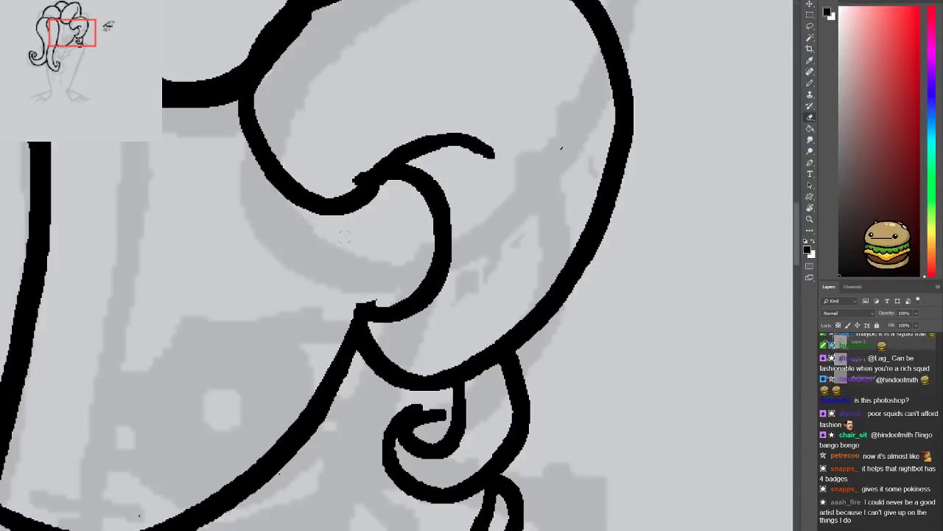
key(b)
drag(378, 298, 355, 301)
key(e)
drag(379, 298, 356, 302)
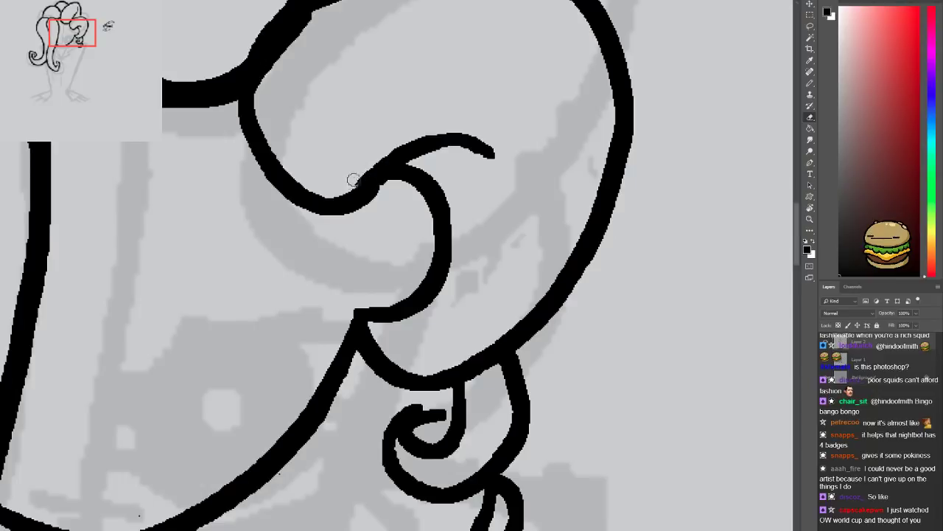
scroll(381, 192, down, 3)
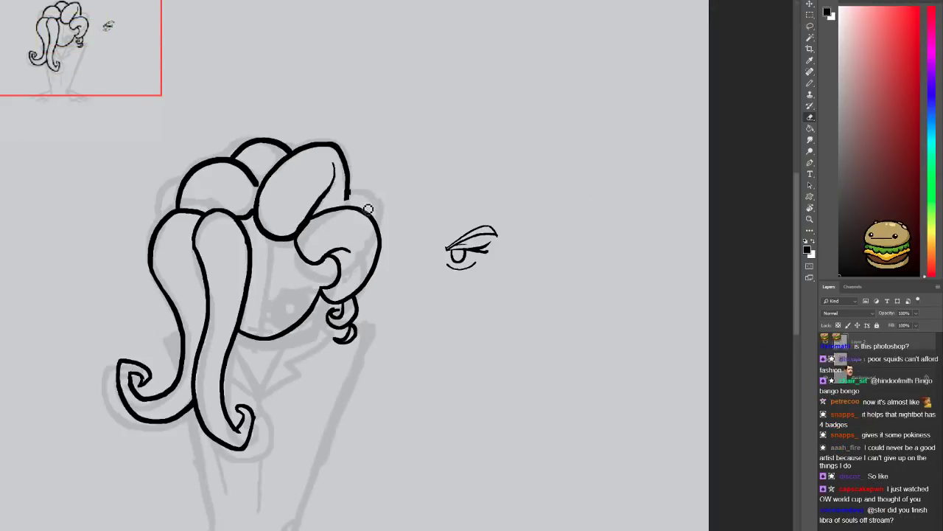
scroll(378, 374, up, 1)
drag(379, 373, 355, 342)
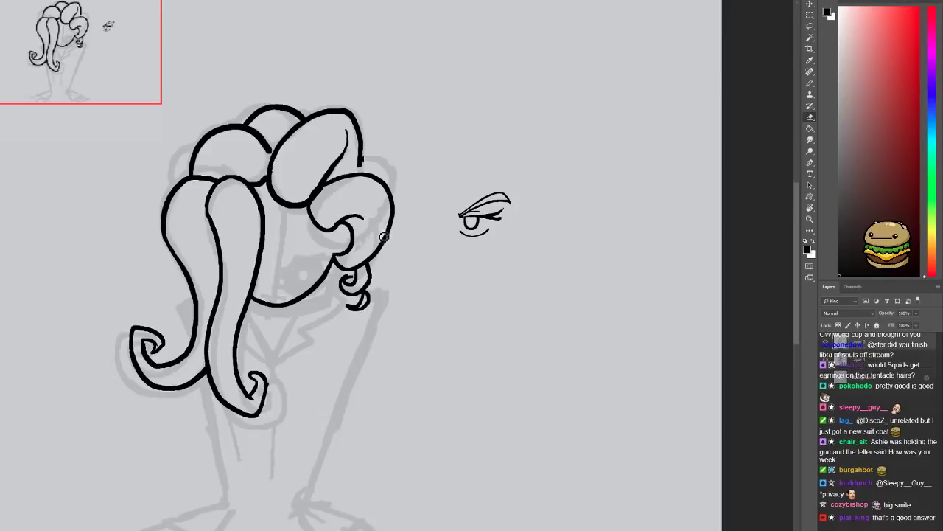
key(ctrl+plus)
key(ctrl+plus)
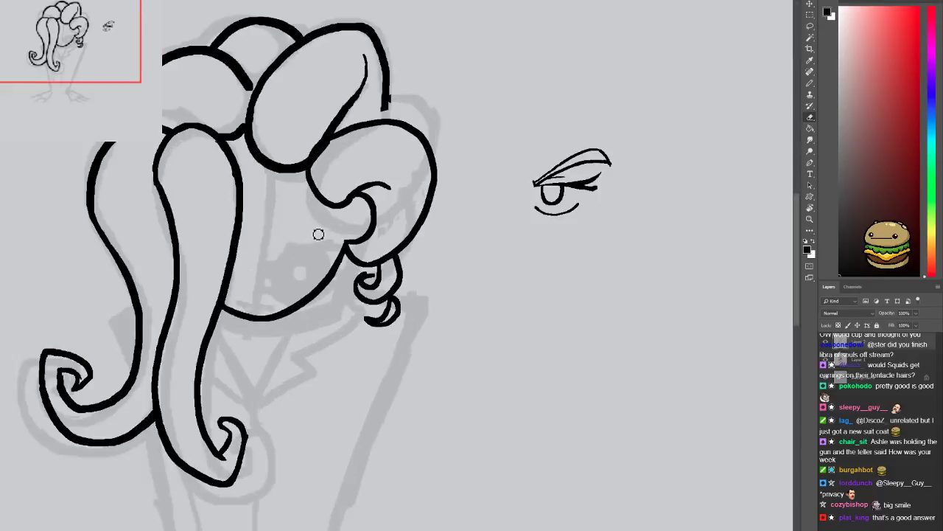
mouse_move(318, 253)
mouse_down()
mouse_move(356, 292)
mouse_move(255, 361)
mouse_up()
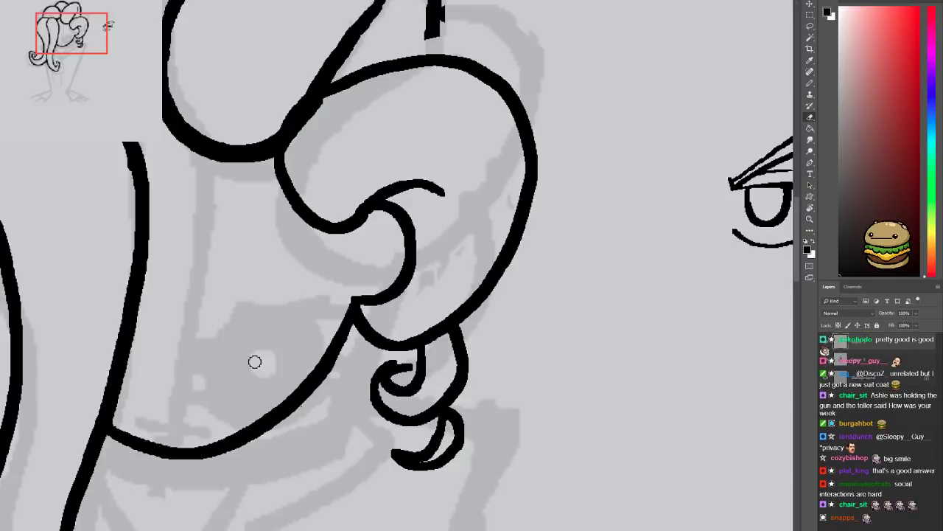
Taper the fold line inside the lobe and finish its tip with a small thin downward hook
drag(351, 321, 311, 432)
scroll(325, 344, up, 3)
drag(379, 348, 289, 346)
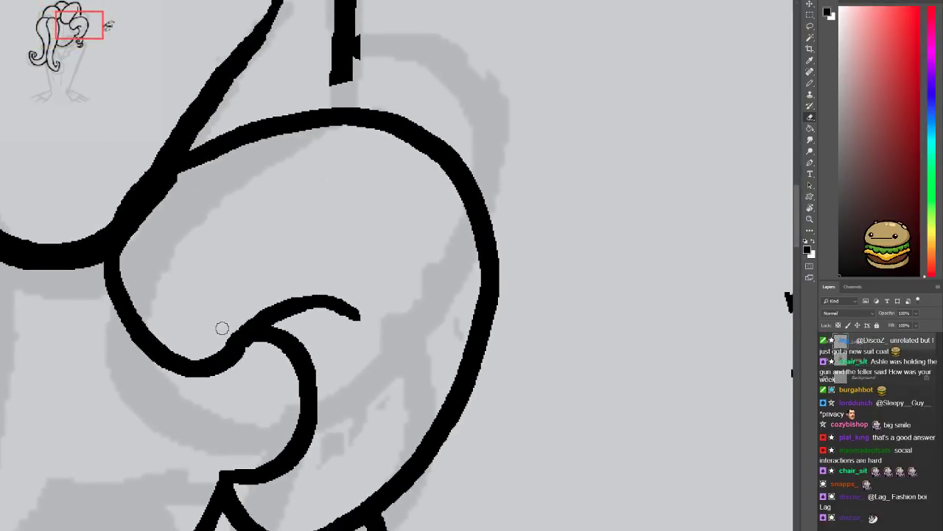
mouse_move(219, 341)
mouse_down()
mouse_move(291, 288)
mouse_move(303, 318)
mouse_move(353, 309)
mouse_up()
key(ctrl+z)
mouse_move(293, 321)
mouse_down()
mouse_move(350, 316)
mouse_move(351, 328)
mouse_move(348, 306)
mouse_move(355, 325)
mouse_move(357, 315)
mouse_move(326, 298)
mouse_move(291, 306)
mouse_up()
key(b)
key(ctrl+z)
key(ctrl+z)
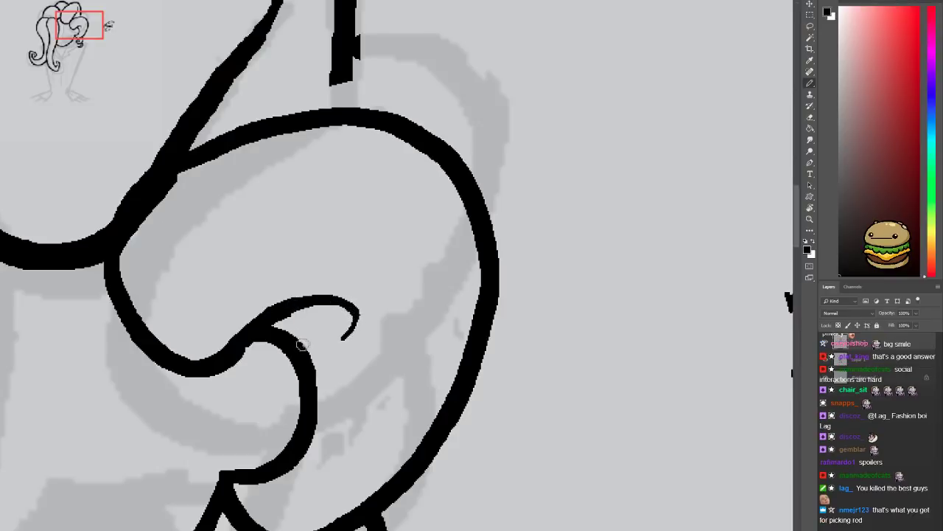
Try a line continuing from the hooked fold tip down across the lobe's inner curve
key(ctrl+minus)
key(ctrl+minus)
key(ctrl+plus)
key(ctrl+plus)
mouse_move(353, 328)
mouse_down()
mouse_move(273, 391)
mouse_move(299, 482)
mouse_up()
scroll(322, 490, down, 3)
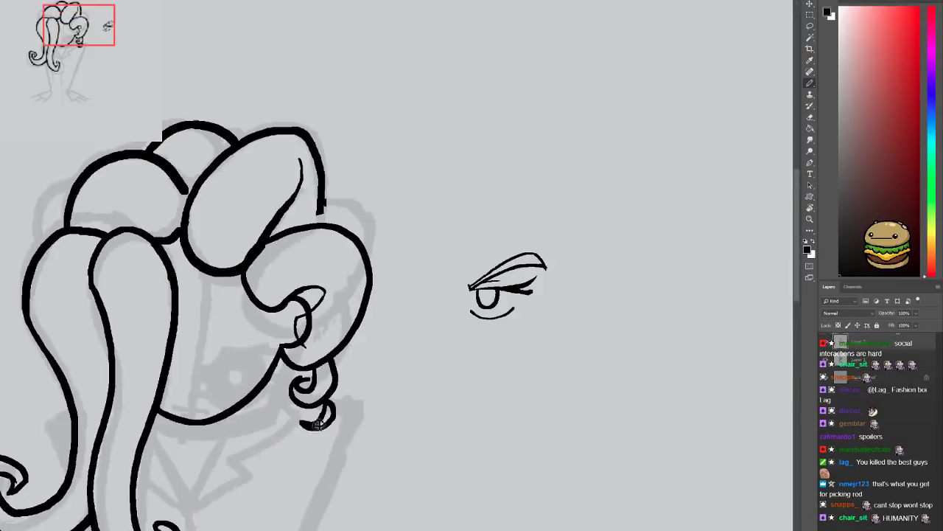
mouse_move(295, 416)
mouse_down()
mouse_move(328, 369)
mouse_move(386, 372)
mouse_move(369, 400)
mouse_up()
Trim the thick joint between the front curl and the lobe, and redraw the front curl's outer edge to meet the lobe
scroll(386, 280, up, 5)
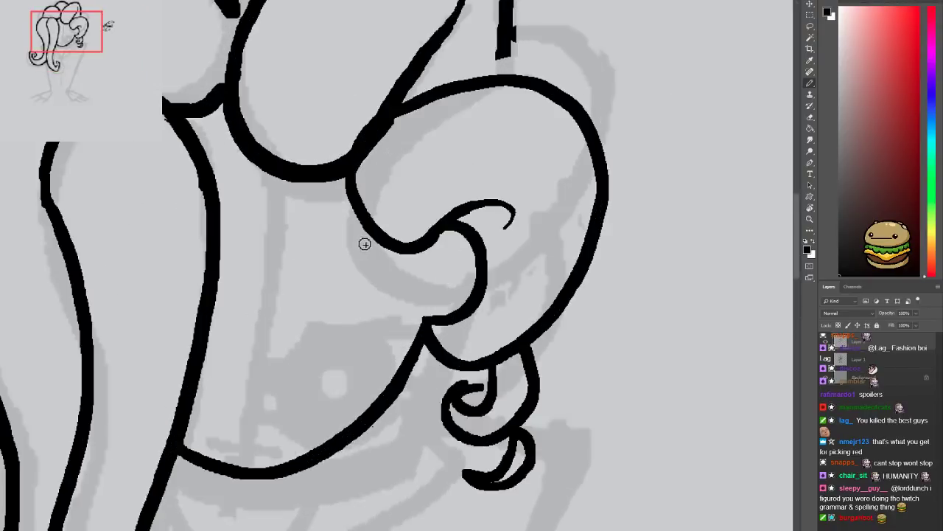
key(e)
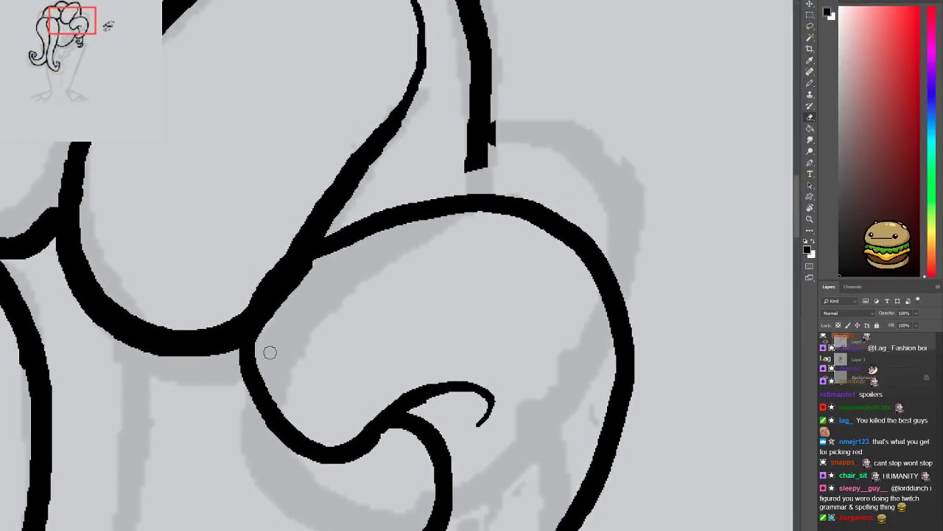
mouse_move(258, 337)
mouse_down()
mouse_move(276, 300)
mouse_move(315, 260)
mouse_up()
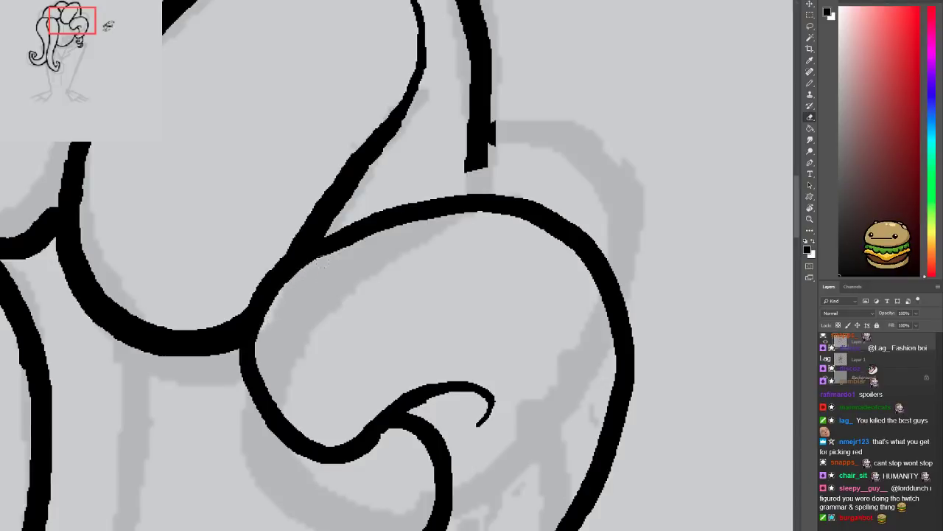
drag(517, 56, 434, 221)
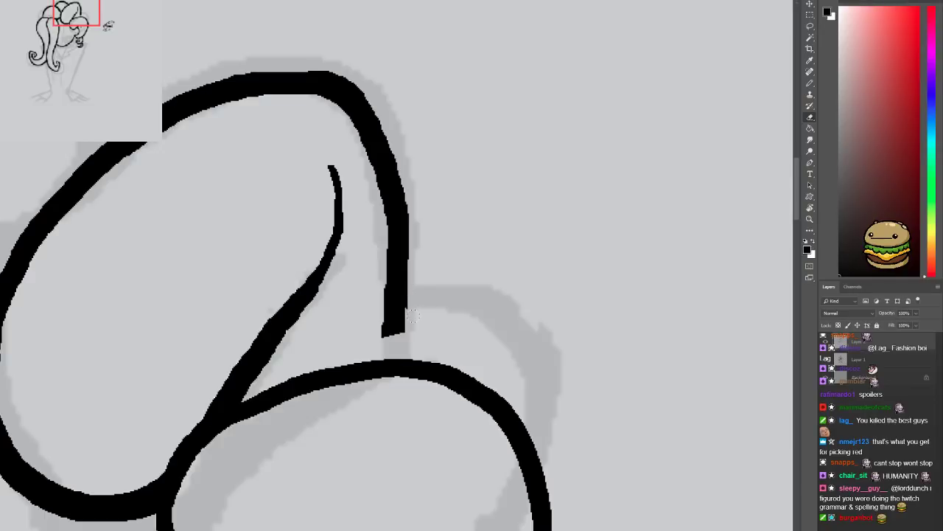
key(b)
mouse_move(381, 187)
mouse_down()
mouse_move(386, 258)
mouse_move(362, 361)
mouse_move(394, 319)
mouse_move(411, 153)
mouse_up()
key(e)
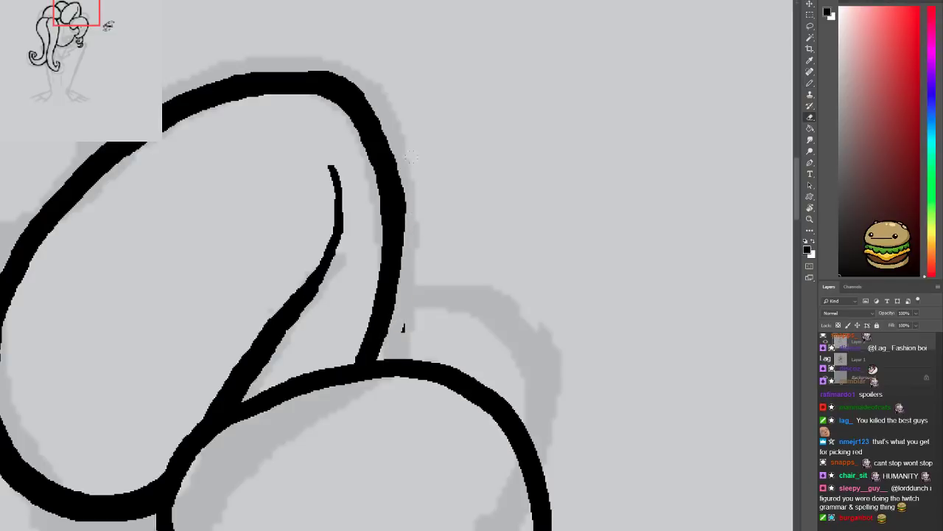
scroll(383, 315, down, 3)
drag(357, 351, 384, 353)
scroll(361, 316, up, 3)
Erase the front curl's upper and outer outline with most of its fold line, and close the neighbouring curl's gap
scroll(324, 243, down, 5)
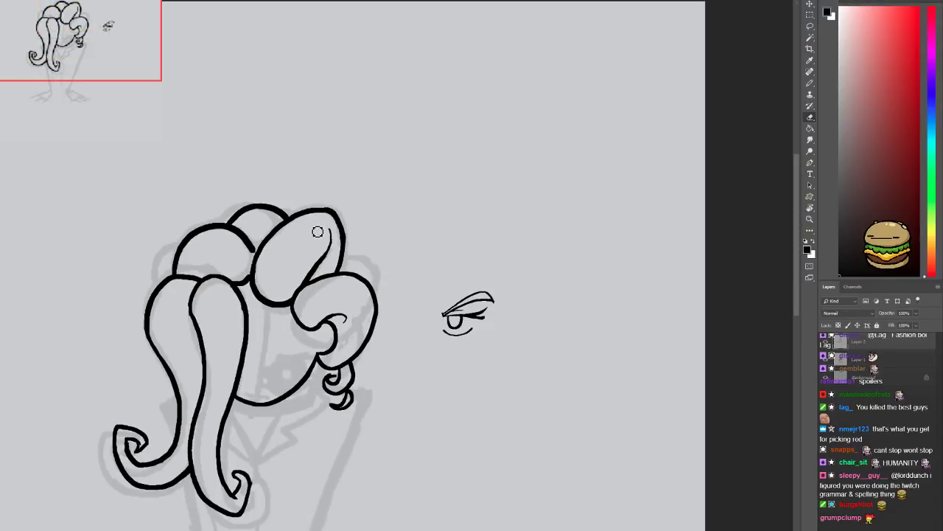
scroll(317, 232, up, 3)
scroll(339, 250, down, 2)
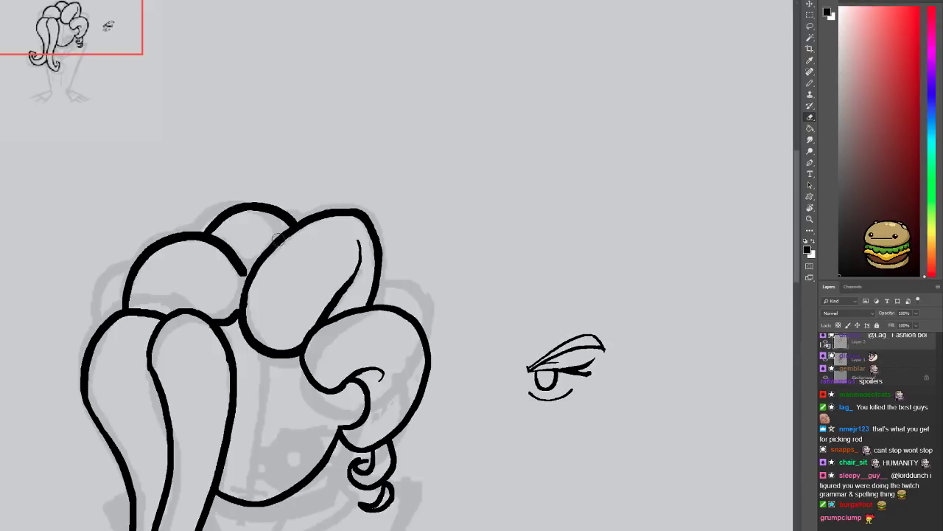
mouse_move(272, 247)
mouse_down()
mouse_move(298, 221)
mouse_move(345, 203)
mouse_move(370, 227)
mouse_move(371, 300)
mouse_up()
mouse_move(359, 241)
mouse_down()
mouse_move(351, 279)
mouse_move(348, 262)
mouse_move(329, 304)
mouse_up()
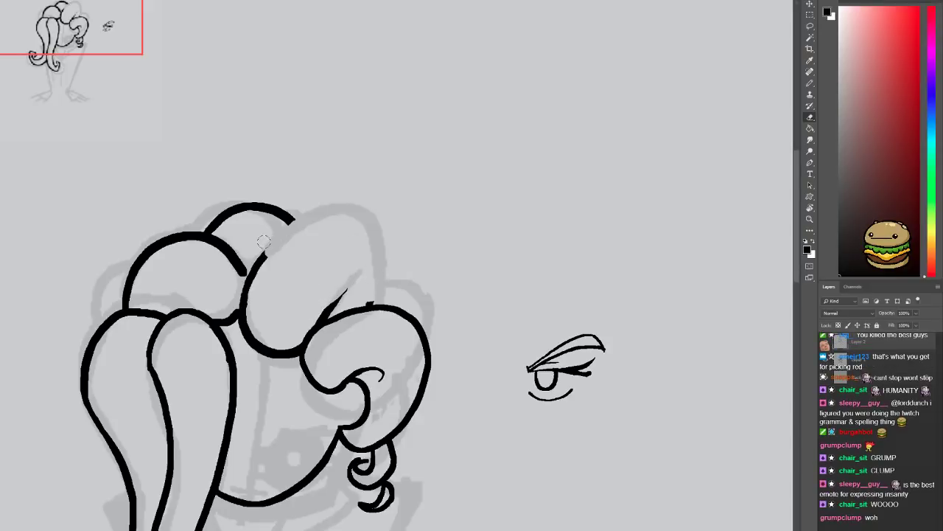
key(b)
key(e)
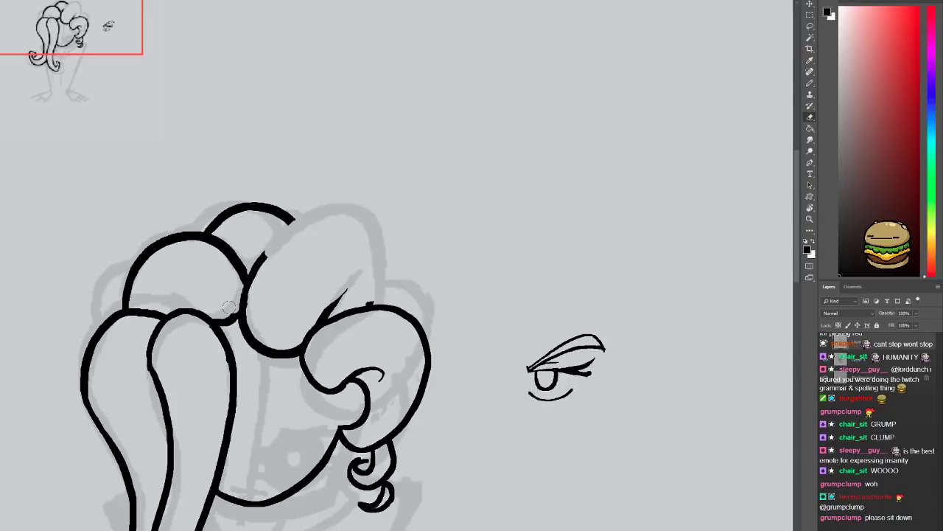
Redraw the top of the front curl as a lower, rounder arc reaching the lobe, and erase the spike at its start
key(b)
mouse_move(266, 260)
mouse_down()
mouse_move(319, 236)
mouse_move(354, 242)
mouse_move(378, 269)
mouse_move(373, 311)
mouse_up()
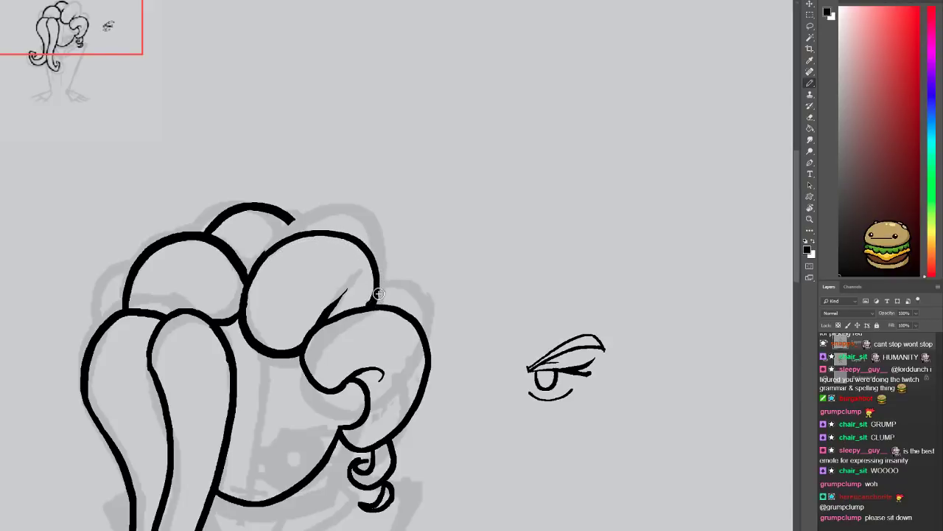
key(ctrl+z)
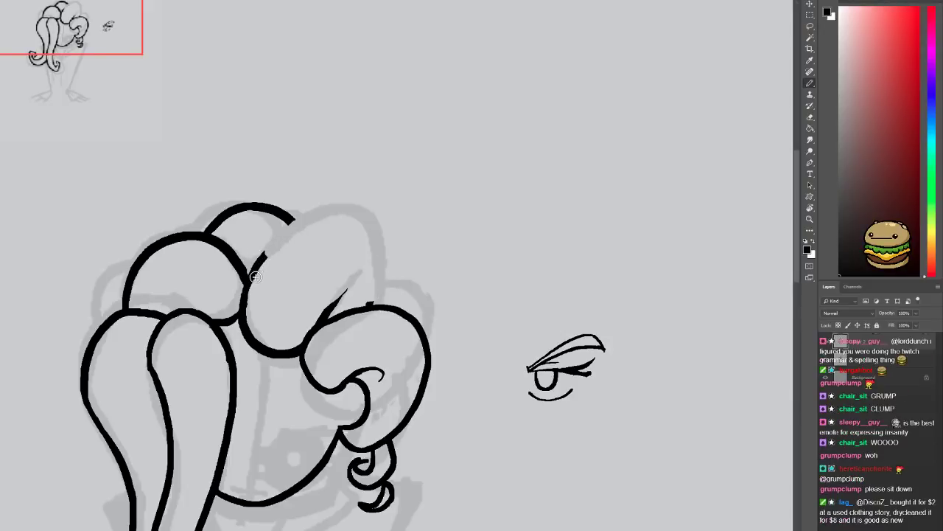
mouse_move(268, 262)
mouse_down()
mouse_move(310, 237)
mouse_move(345, 235)
mouse_move(368, 254)
mouse_move(375, 301)
mouse_up()
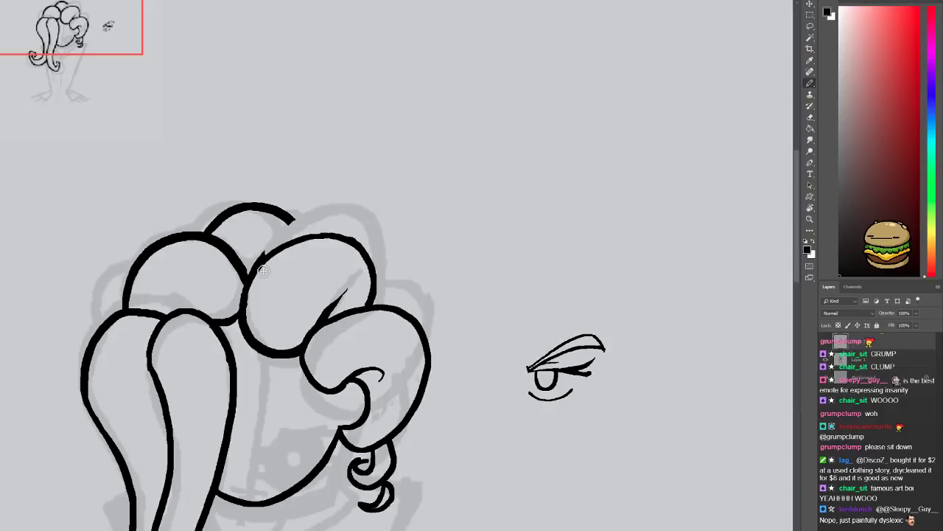
key(e)
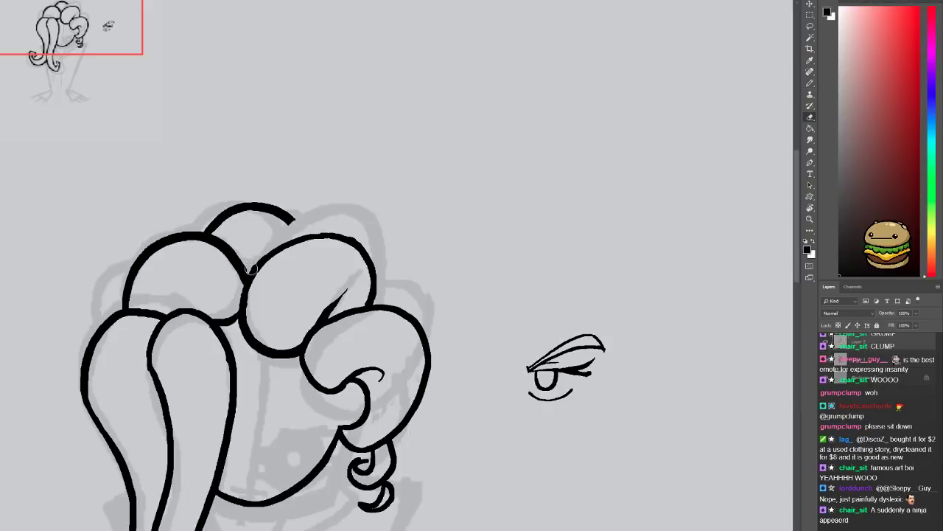
Extend the rear top curl down to the lowered front curl and thicken its line toward the joint
key(b)
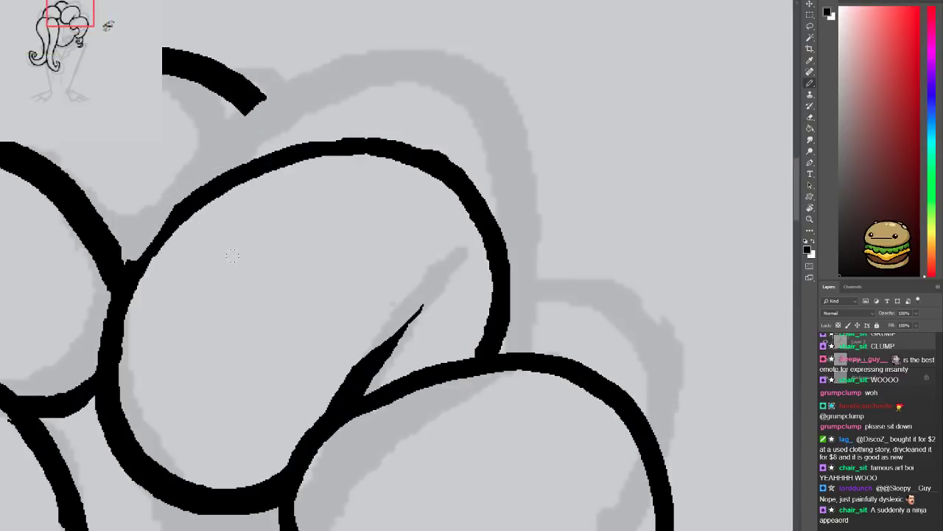
scroll(254, 262, up, 3)
drag(228, 316, 291, 251)
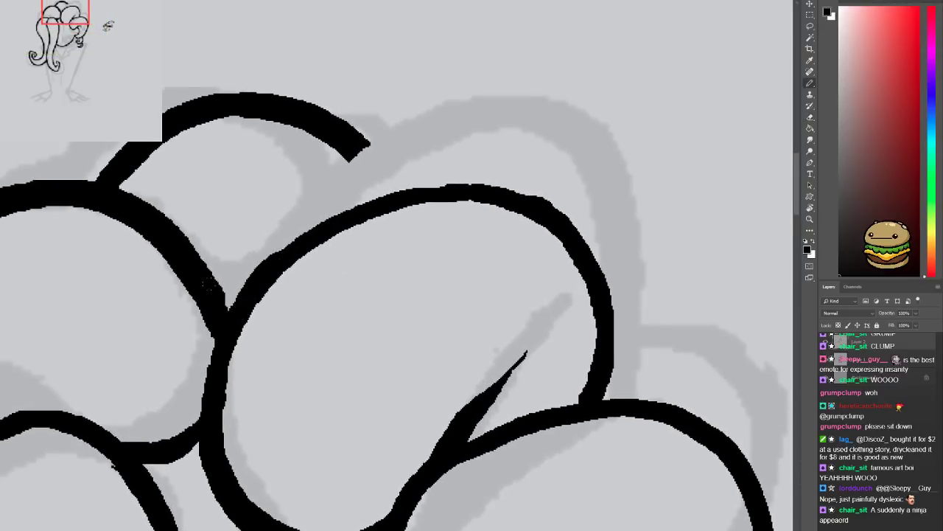
drag(403, 323, 219, 266)
drag(225, 164, 318, 272)
drag(262, 208, 298, 254)
mouse_move(225, 161)
mouse_down()
mouse_move(269, 191)
mouse_move(311, 244)
mouse_move(249, 195)
mouse_move(288, 244)
mouse_up()
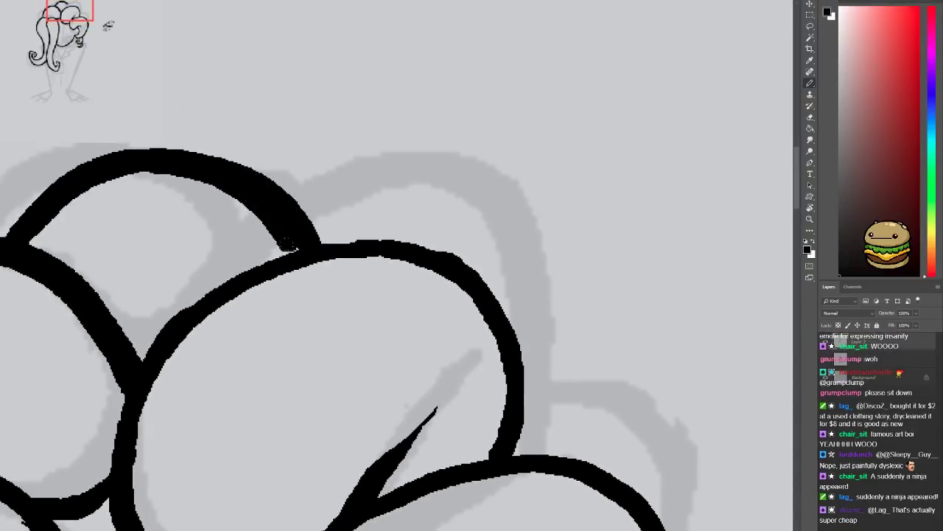
key(ctrl+minus)
key(ctrl+minus)
mouse_move(243, 328)
mouse_down()
mouse_move(237, 117)
mouse_move(195, 151)
mouse_move(236, 141)
mouse_up()
key(ctrl+plus)
key(ctrl+plus)
key(e)
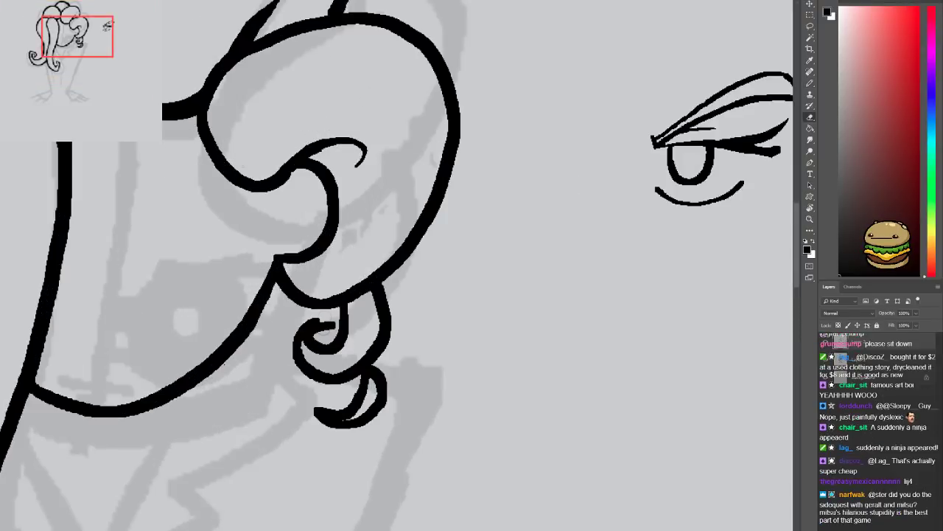
Erase the two small ringlets hanging beneath the front curl
mouse_move(329, 300)
mouse_down()
mouse_move(337, 315)
mouse_move(371, 291)
mouse_move(361, 413)
mouse_move(347, 369)
mouse_move(302, 342)
mouse_move(312, 319)
mouse_move(320, 376)
mouse_up()
drag(367, 289, 341, 373)
Try several freehand ringlet shapes hanging from the front curl's underside, undoing each attempt
key(b)
mouse_move(292, 183)
mouse_down()
mouse_move(357, 181)
mouse_move(373, 261)
mouse_move(338, 304)
mouse_move(267, 319)
mouse_move(258, 299)
mouse_move(449, 139)
mouse_move(508, 164)
mouse_move(505, 216)
mouse_up()
key(ctrl+z)
key(ctrl+z)
mouse_move(359, 292)
mouse_down()
mouse_move(290, 313)
mouse_move(323, 220)
mouse_move(360, 238)
mouse_move(388, 323)
mouse_move(372, 420)
mouse_move(309, 441)
mouse_up()
key(ctrl+z)
mouse_move(386, 333)
mouse_down()
mouse_move(365, 435)
mouse_move(302, 458)
mouse_move(283, 451)
mouse_move(255, 375)
mouse_move(315, 356)
mouse_up()
key(ctrl+z)
drag(397, 313, 374, 400)
key(ctrl+z)
mouse_move(393, 308)
mouse_down()
mouse_move(398, 371)
mouse_move(374, 407)
mouse_move(336, 427)
mouse_move(305, 427)
mouse_move(281, 412)
mouse_move(262, 386)
mouse_move(253, 333)
mouse_up()
scroll(295, 315, down, 3)
key(ctrl+z)
Try a rounded, closed lobe beneath the front curl and undo it
mouse_move(395, 235)
mouse_down()
mouse_move(397, 322)
mouse_move(363, 348)
mouse_move(307, 368)
mouse_move(268, 348)
mouse_move(256, 310)
mouse_move(288, 273)
mouse_up()
scroll(325, 336, down, 3)
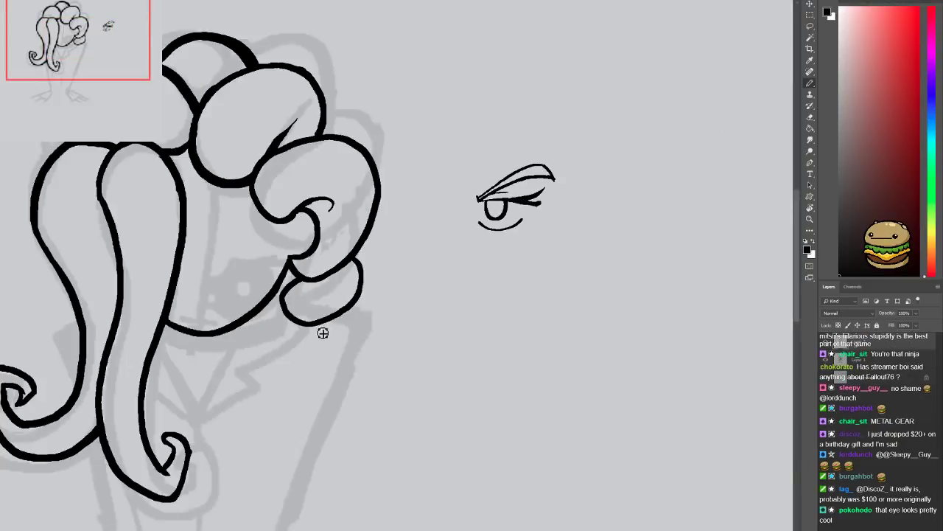
scroll(322, 333, down, 2)
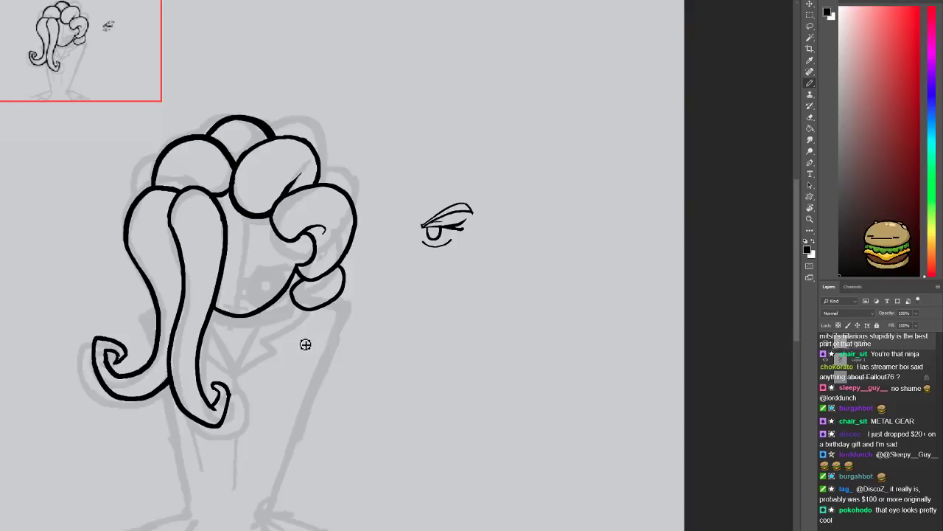
scroll(351, 290, up, 3)
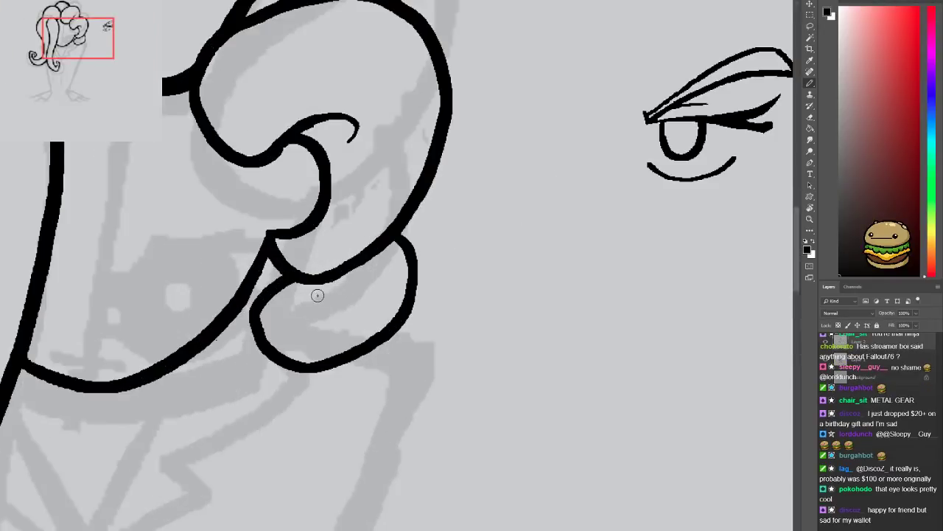
key(ctrl+z)
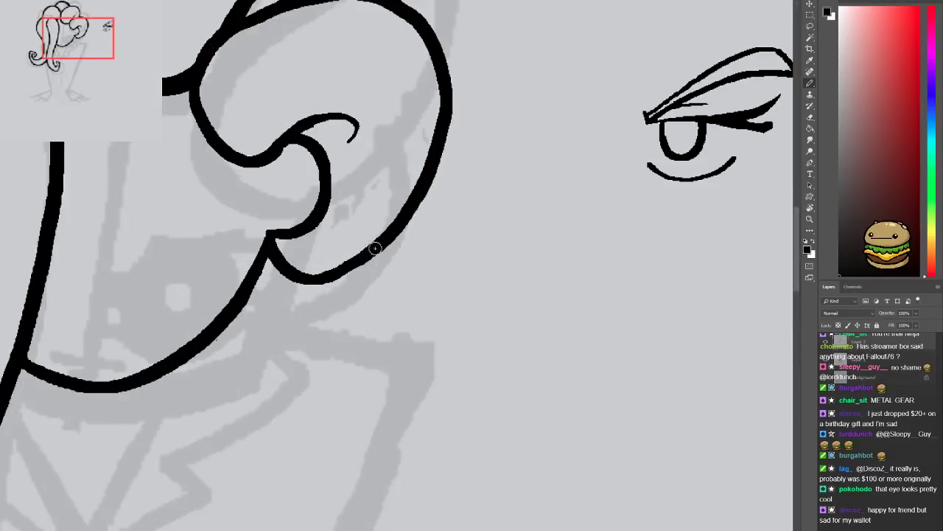
Try a rounded lobe under the front curl tucked against the jaw line, trim its inner join, and undo it
mouse_move(381, 243)
mouse_down()
mouse_move(382, 313)
mouse_move(304, 355)
mouse_move(278, 357)
mouse_move(247, 340)
mouse_move(237, 300)
mouse_move(278, 273)
mouse_up()
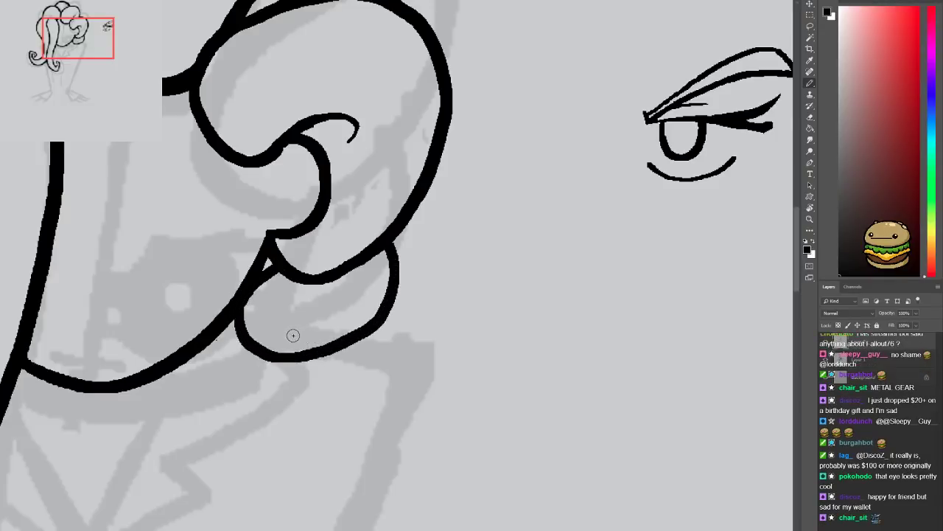
scroll(293, 335, down, 2)
scroll(287, 339, up, 2)
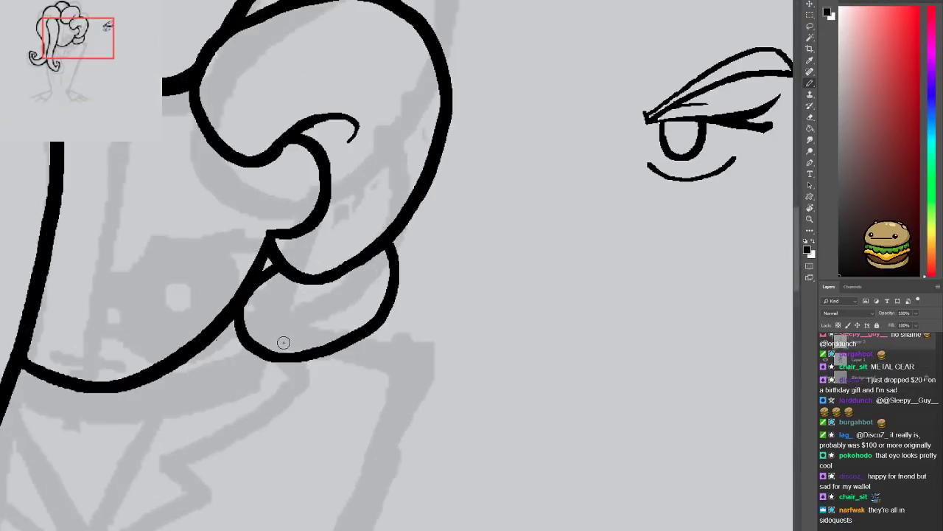
mouse_move(257, 311)
mouse_down()
mouse_move(279, 314)
mouse_move(284, 301)
mouse_up()
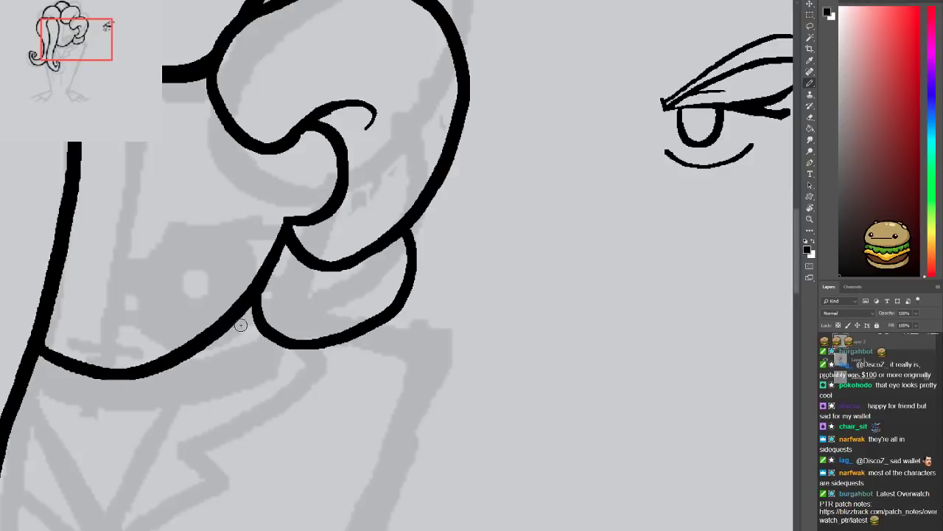
scroll(238, 336, down, 3)
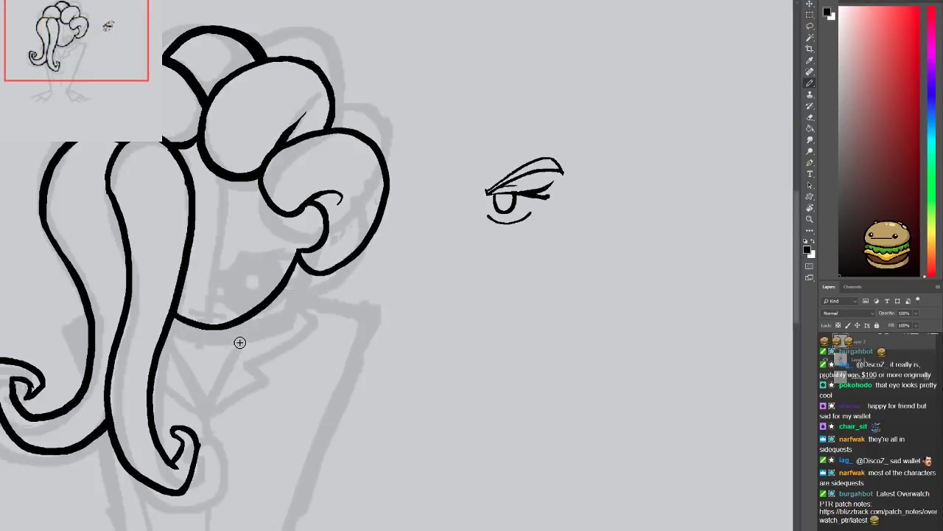
mouse_move(301, 321)
mouse_down()
mouse_move(286, 411)
mouse_move(270, 377)
mouse_move(353, 276)
mouse_up()
mouse_move(355, 275)
mouse_down()
mouse_move(342, 326)
mouse_move(309, 329)
mouse_move(298, 365)
mouse_up()
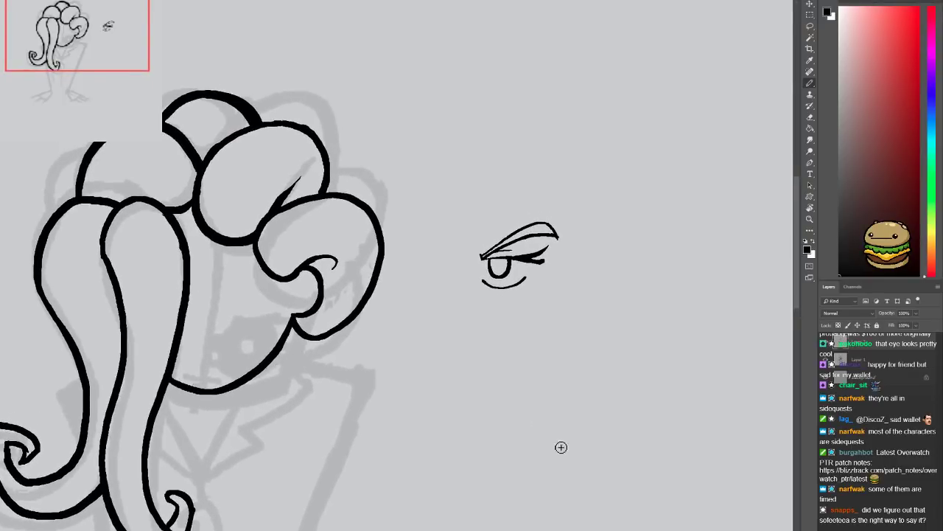
Switch to the faded sketch layer and erase the old sketch lines around the front curl
click(857, 366)
key(e)
key(ctrl+plus)
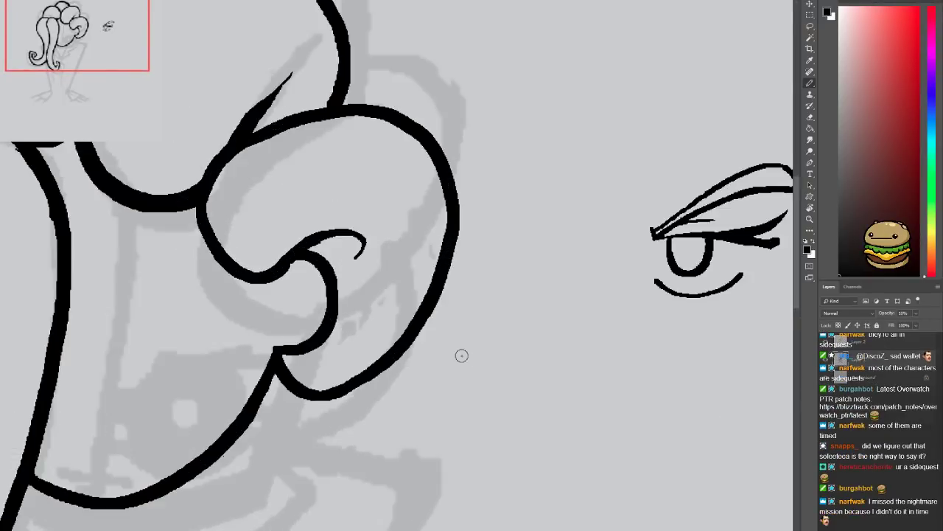
drag(414, 358, 431, 401)
mouse_move(350, 168)
mouse_down()
mouse_move(282, 345)
mouse_move(382, 322)
mouse_move(363, 451)
mouse_move(427, 111)
mouse_move(310, 110)
mouse_up()
Sketch faint construction circles and contour rings through the front curl and continue them into a loop below it
key(b)
mouse_move(251, 214)
mouse_down()
mouse_move(221, 302)
mouse_move(259, 229)
mouse_up()
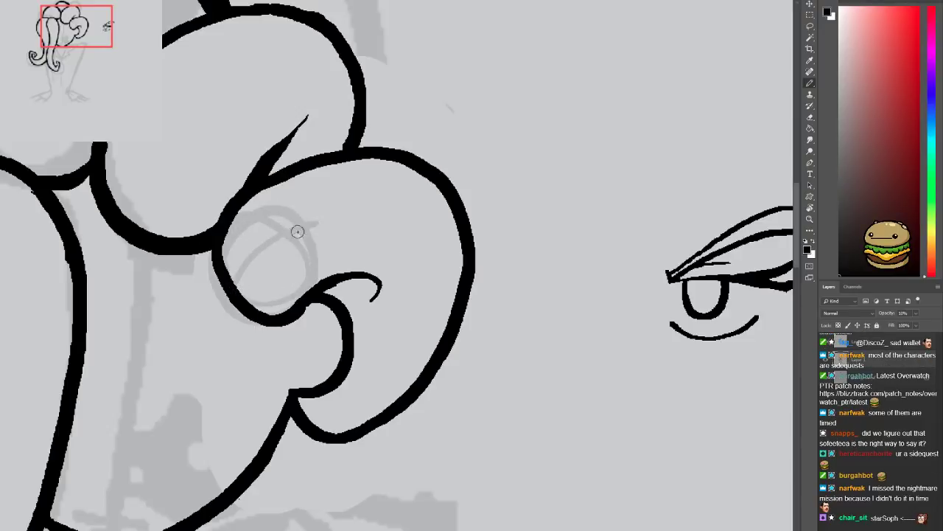
mouse_move(235, 270)
mouse_down()
mouse_move(269, 241)
mouse_move(322, 212)
mouse_move(358, 199)
mouse_move(420, 200)
mouse_move(448, 233)
mouse_move(451, 286)
mouse_up()
mouse_move(324, 165)
mouse_down()
mouse_move(325, 268)
mouse_move(329, 187)
mouse_move(341, 273)
mouse_up()
key(ctrl+z)
mouse_move(342, 185)
mouse_down()
mouse_move(412, 190)
mouse_move(351, 259)
mouse_move(405, 270)
mouse_move(387, 283)
mouse_move(457, 300)
mouse_up()
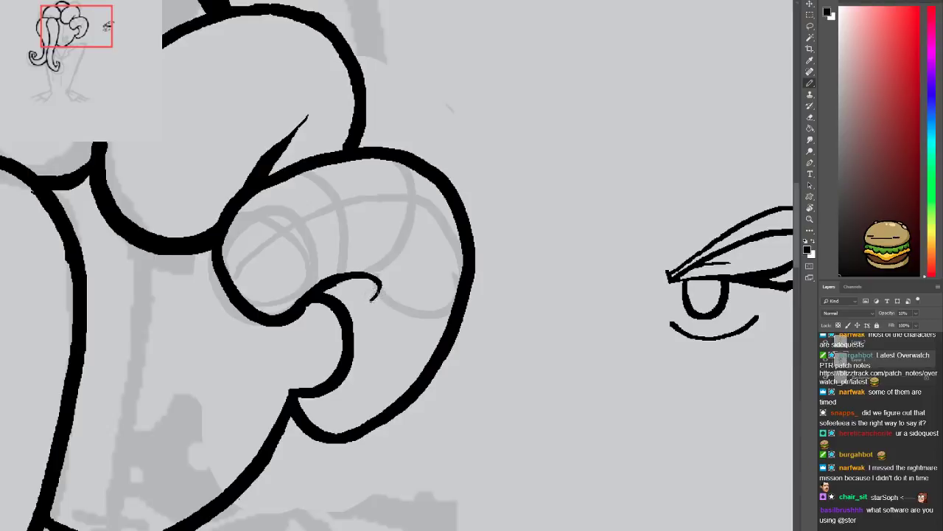
drag(372, 295, 407, 389)
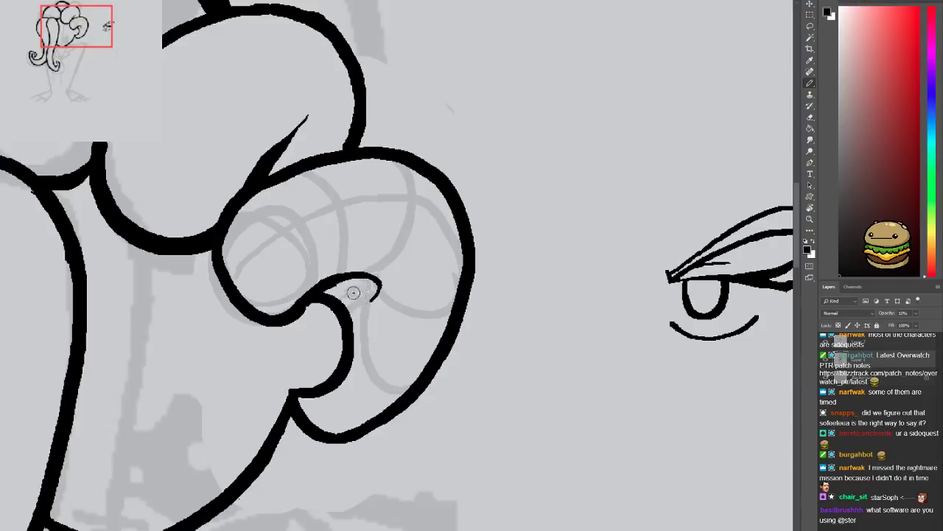
mouse_move(450, 348)
mouse_down()
mouse_move(455, 398)
mouse_move(427, 477)
mouse_up()
mouse_move(351, 510)
mouse_down()
mouse_move(312, 486)
mouse_move(299, 448)
mouse_up()
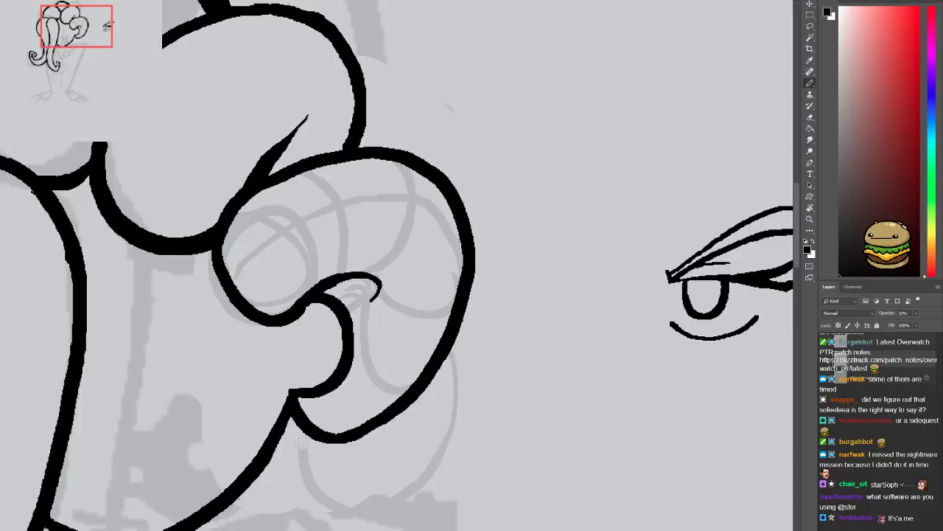
Sketch faint spiralling ringlet guides with a small hooked tip below the front curl
scroll(317, 427, down, 4)
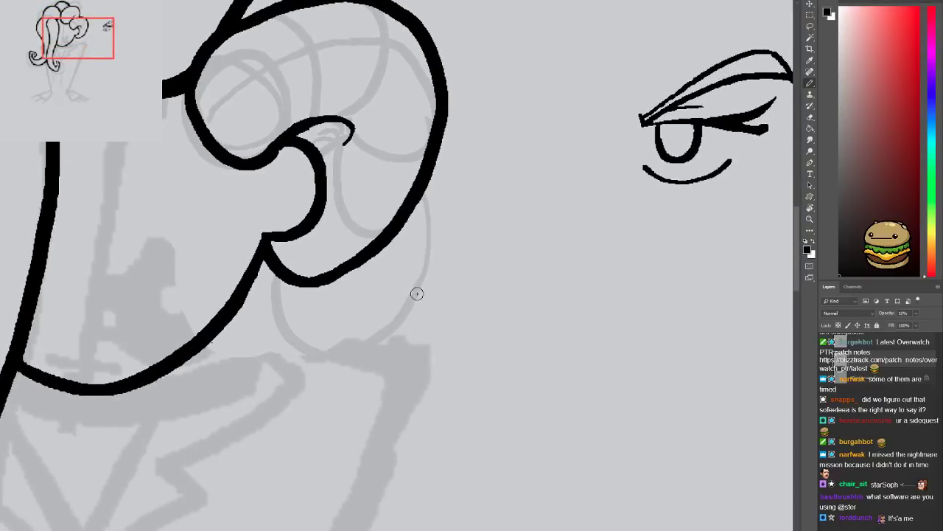
mouse_move(421, 283)
mouse_down()
mouse_move(453, 331)
mouse_move(420, 378)
mouse_move(413, 340)
mouse_move(383, 420)
mouse_up()
key(e)
key(b)
mouse_move(394, 332)
mouse_down()
mouse_move(381, 383)
mouse_move(370, 383)
mouse_move(375, 393)
mouse_move(426, 395)
mouse_move(451, 365)
mouse_up()
mouse_move(382, 384)
mouse_down()
mouse_move(420, 315)
mouse_move(415, 368)
mouse_move(379, 384)
mouse_up()
key(ctrl+z)
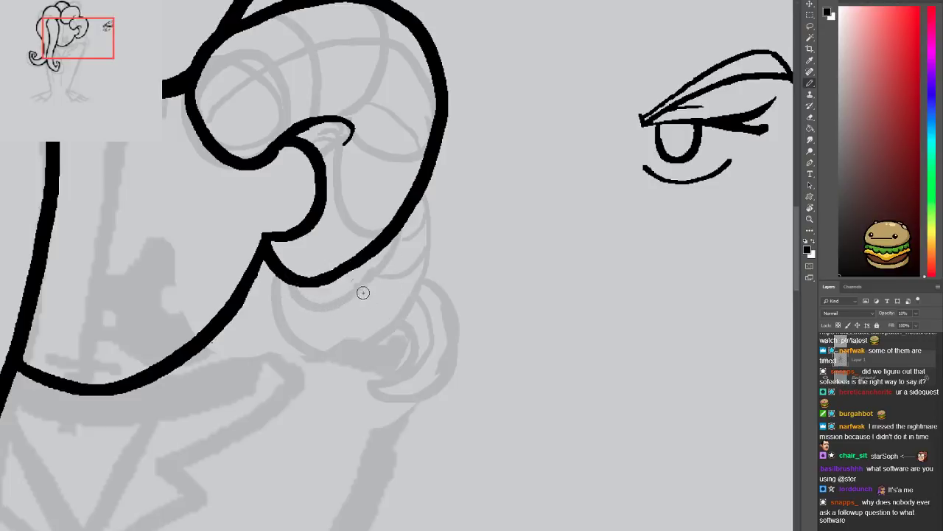
Erase the front curl's lower outline and redraw it as a higher arc meeting the inner lobe
drag(450, 270, 502, 335)
key(e)
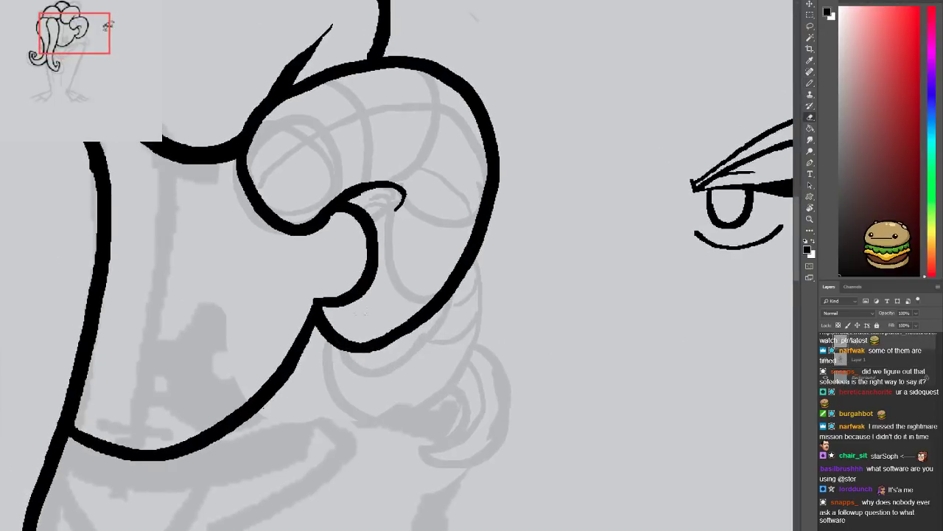
mouse_move(446, 290)
mouse_down()
mouse_move(379, 341)
mouse_move(343, 346)
mouse_move(321, 317)
mouse_up()
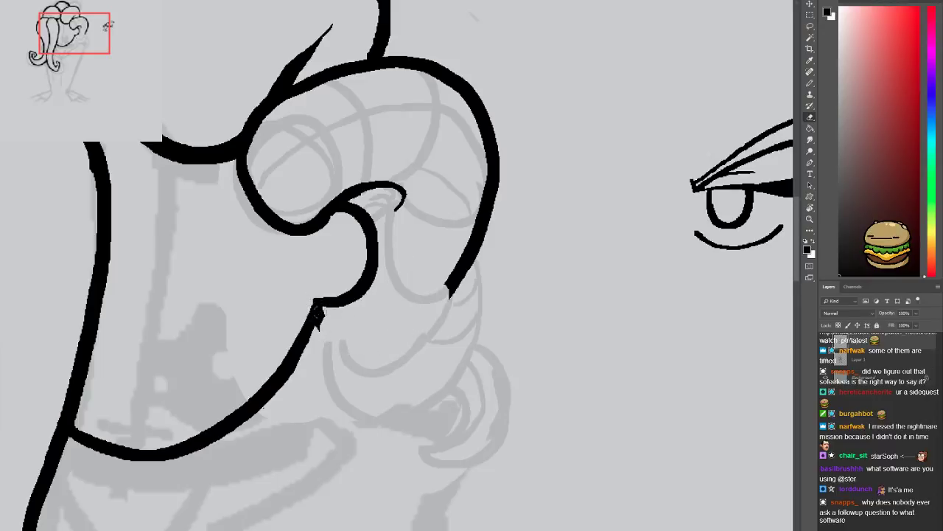
key(b)
mouse_move(452, 290)
mouse_down()
mouse_move(406, 306)
mouse_move(362, 302)
mouse_up()
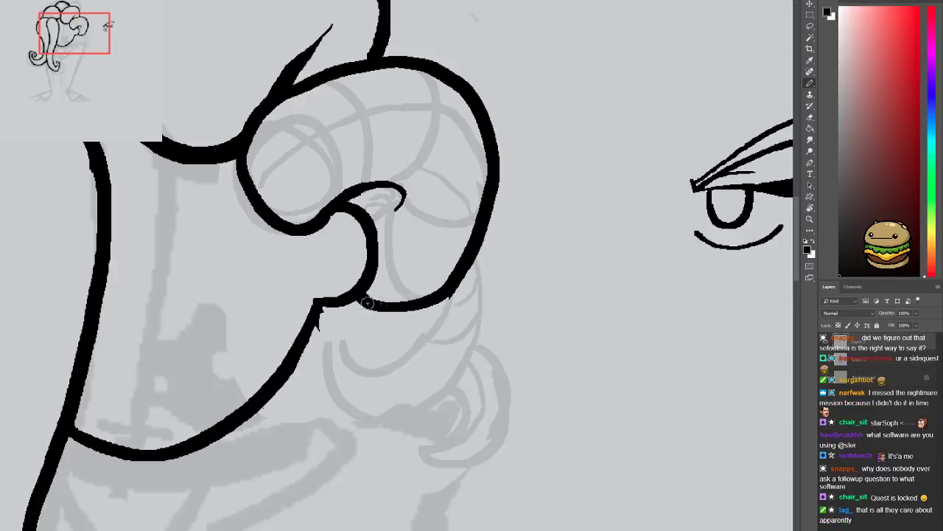
Ink a rounded second ring beneath the front curl, with a short curved inner fold line
mouse_move(463, 279)
mouse_down()
mouse_move(453, 337)
mouse_move(432, 371)
mouse_move(400, 389)
mouse_move(352, 393)
mouse_move(311, 327)
mouse_move(326, 370)
mouse_move(362, 397)
mouse_move(413, 397)
mouse_move(463, 343)
mouse_move(461, 277)
mouse_move(421, 325)
mouse_move(394, 335)
mouse_move(357, 329)
mouse_move(344, 292)
mouse_up()
key(ctrl+z)
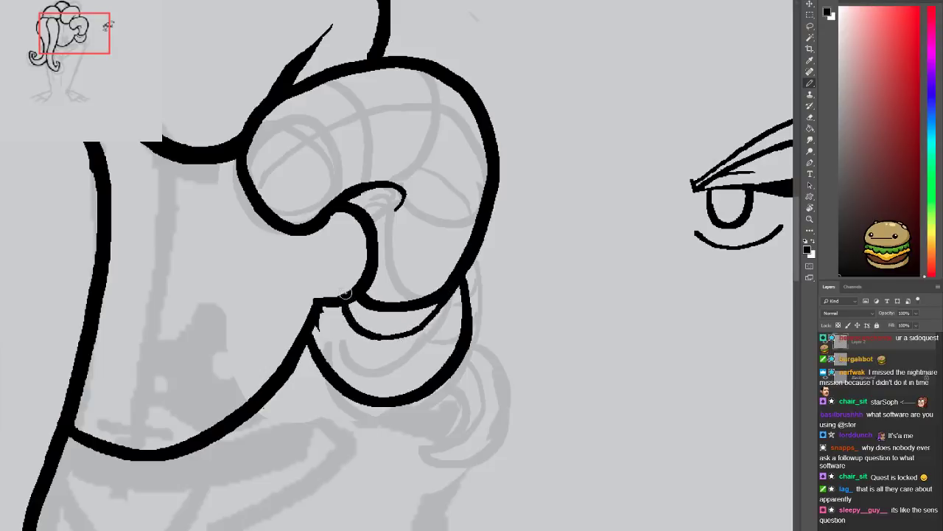
key(ctrl+z)
mouse_move(459, 281)
mouse_down()
mouse_move(460, 314)
mouse_move(398, 350)
mouse_up()
key(ctrl+z)
mouse_move(437, 299)
mouse_down()
mouse_move(410, 337)
mouse_move(416, 320)
mouse_move(368, 337)
mouse_move(336, 303)
mouse_up()
key(ctrl+z)
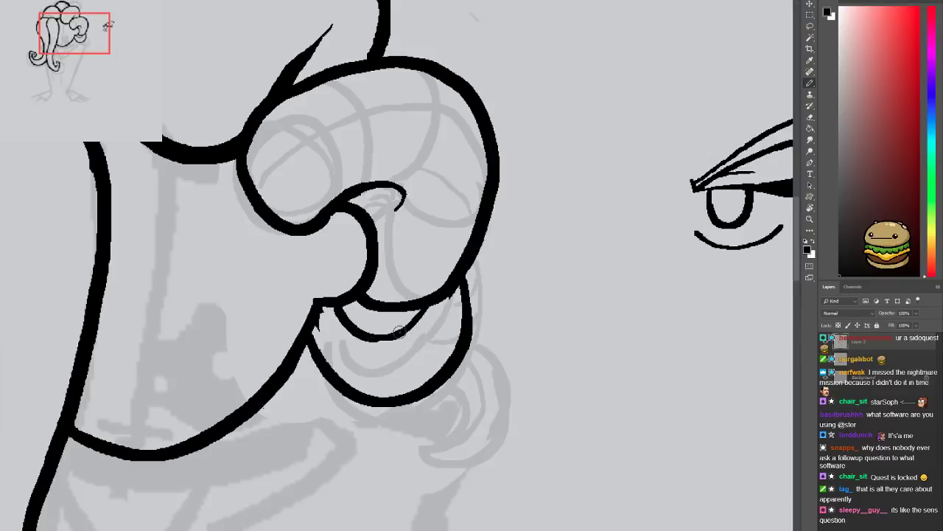
drag(398, 344, 333, 305)
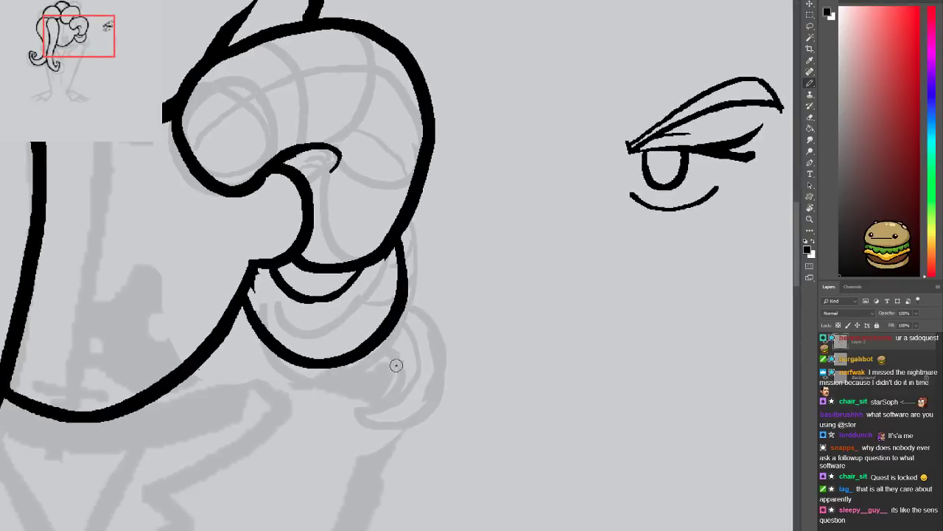
Ink a small hooked tip curling out from under the second ring
scroll(378, 378, down, 2)
scroll(378, 378, left, 1)
mouse_move(392, 306)
mouse_down()
mouse_move(396, 376)
mouse_move(337, 410)
mouse_move(313, 404)
mouse_move(303, 377)
mouse_move(340, 363)
mouse_move(357, 345)
mouse_move(356, 323)
mouse_up()
mouse_move(318, 367)
mouse_down()
mouse_move(333, 360)
mouse_move(335, 328)
mouse_move(339, 344)
mouse_move(335, 330)
mouse_move(318, 365)
mouse_move(331, 338)
mouse_move(320, 322)
mouse_up()
key(ctrl+z)
key(ctrl+z)
mouse_move(333, 355)
mouse_down()
mouse_move(322, 366)
mouse_move(334, 373)
mouse_up()
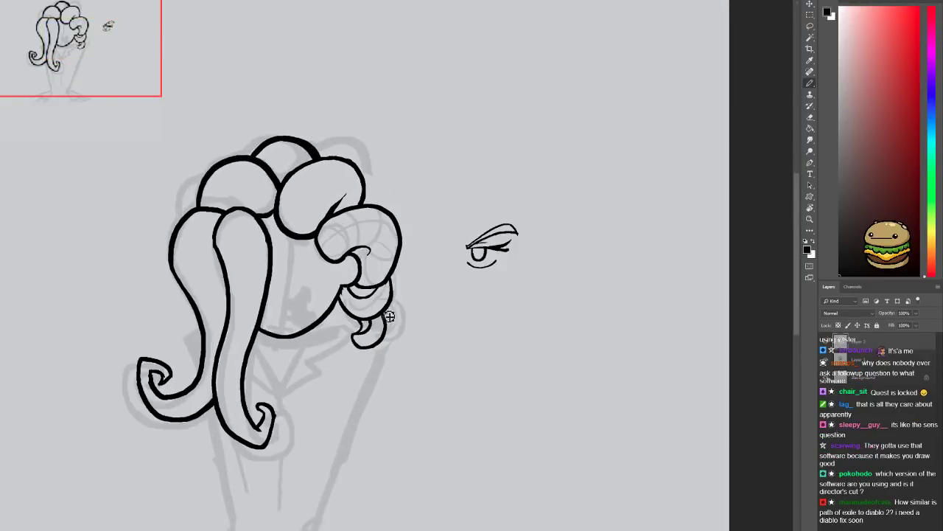
Erase the leftover faded sketch lines around the ringlets and the hooked tip
key(ctrl+plus)
key(e)
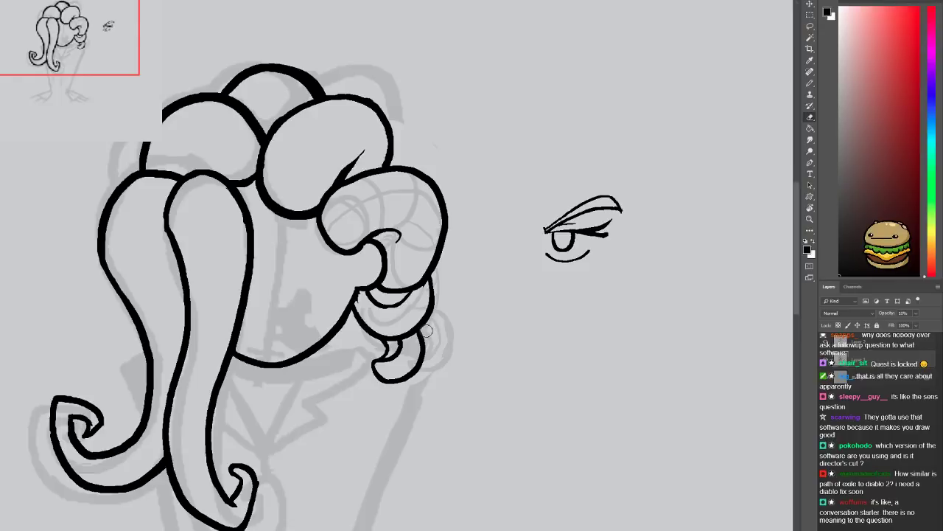
drag(362, 302, 404, 306)
mouse_move(411, 360)
mouse_down()
mouse_move(447, 335)
mouse_move(441, 366)
mouse_up()
Sketch faint contour lines across the second ring and the hooked tip
scroll(443, 314, up, 3)
key(b)
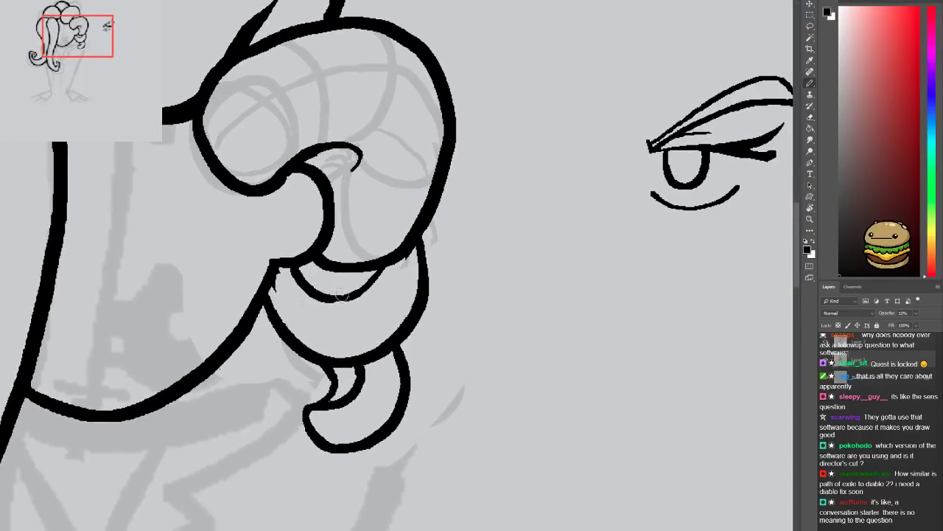
mouse_move(381, 268)
mouse_down()
mouse_move(364, 351)
mouse_move(390, 392)
mouse_move(351, 425)
mouse_up()
key(ctrl+minus)
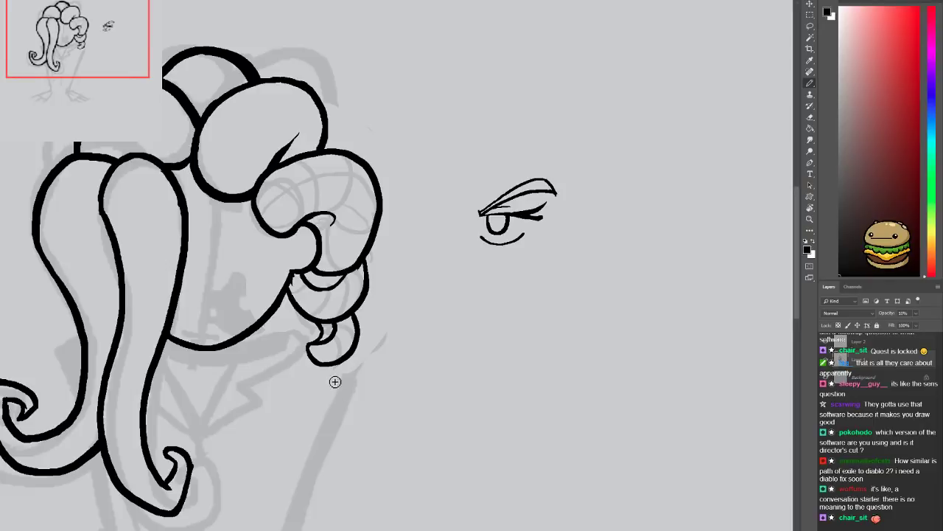
Erase the faint construction lines from the front curl and ringlets on the sketch layer
scroll(336, 383, up, 2)
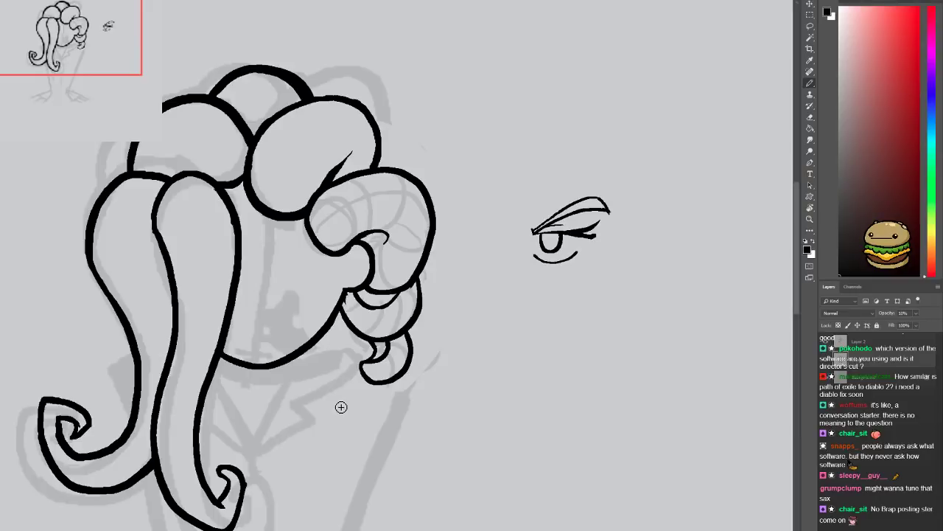
drag(348, 336, 331, 352)
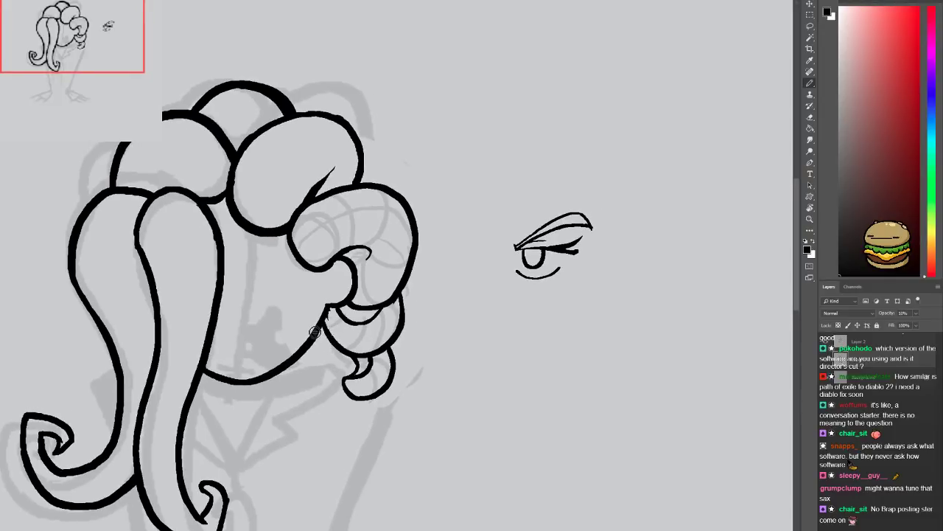
click(894, 339)
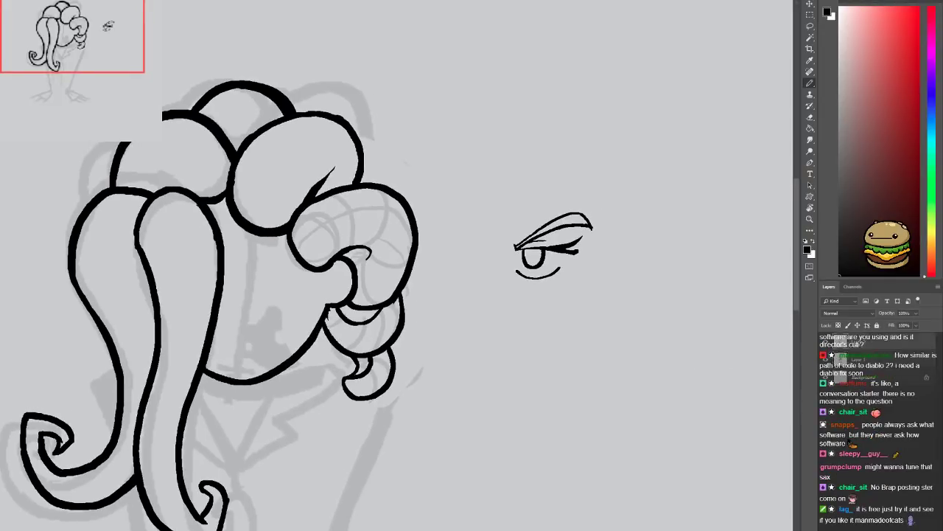
key(e)
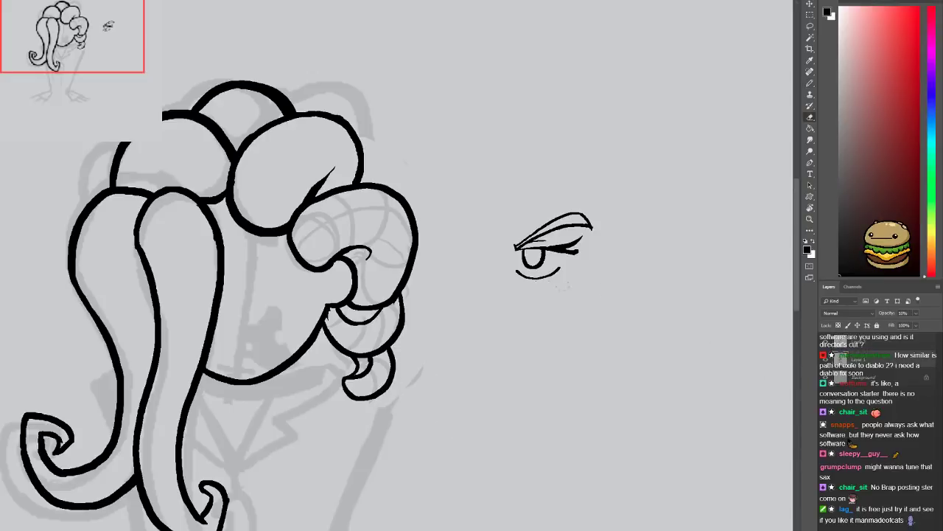
mouse_move(313, 221)
mouse_down()
mouse_move(379, 341)
mouse_move(387, 405)
mouse_up()
Return to the line-art layer and erase the second ring, the hooked tip and the front curl's bottom edge
click(856, 341)
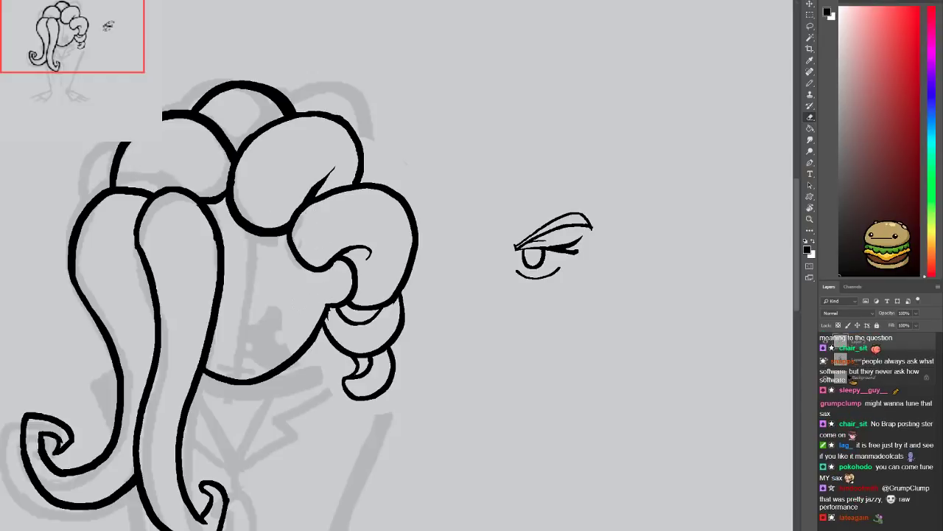
scroll(324, 317, up, 2)
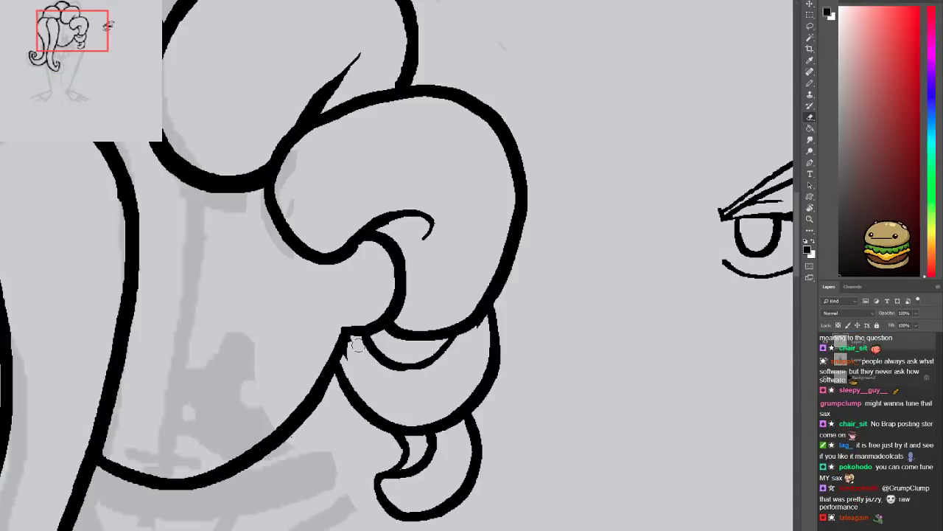
mouse_move(346, 343)
mouse_down()
mouse_move(378, 429)
mouse_move(447, 431)
mouse_move(433, 392)
mouse_move(468, 342)
mouse_move(443, 407)
mouse_move(451, 344)
mouse_up()
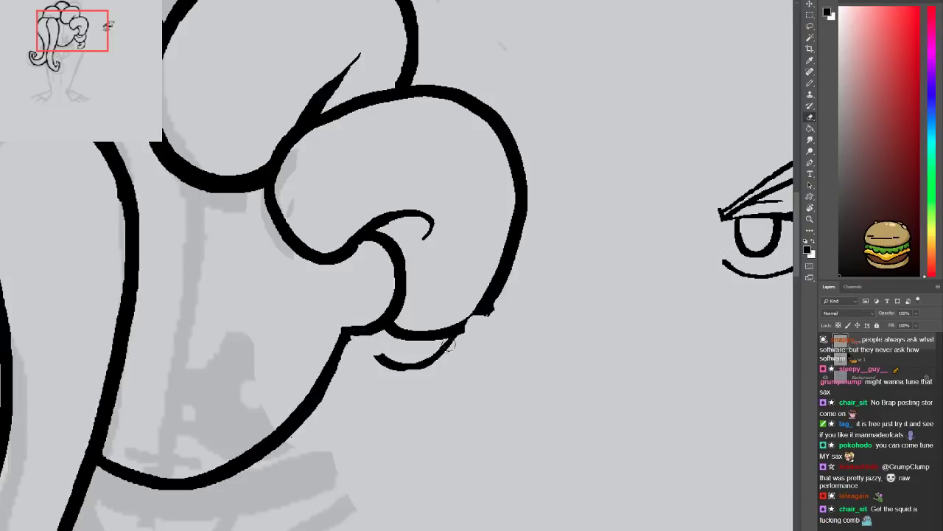
mouse_move(375, 354)
mouse_down()
mouse_move(413, 366)
mouse_move(398, 333)
mouse_up()
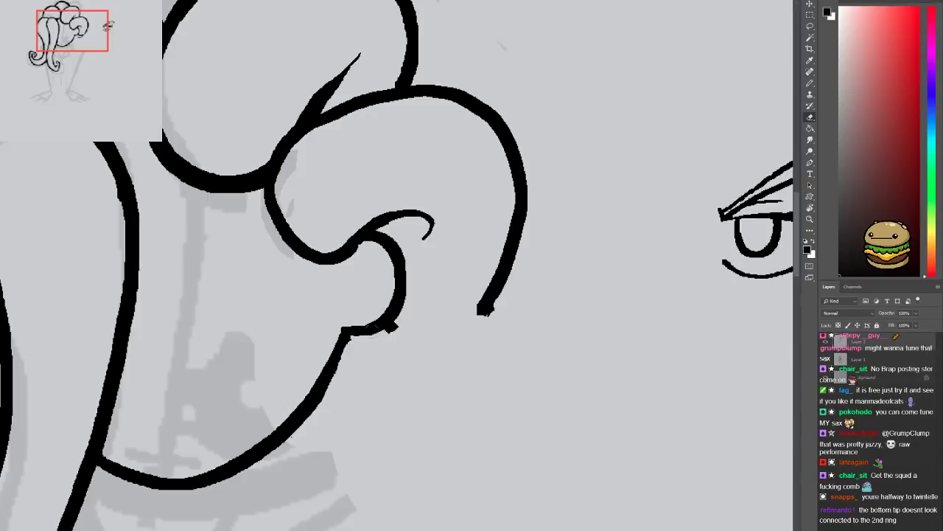
Erase the front curl's outer outline and its inner fold line back to the lobe
mouse_move(483, 310)
mouse_down()
mouse_move(509, 244)
mouse_move(472, 100)
mouse_move(435, 87)
mouse_up()
mouse_move(431, 225)
mouse_down()
mouse_move(384, 214)
mouse_move(429, 233)
mouse_up()
drag(437, 87, 419, 92)
key(ctrl+minus)
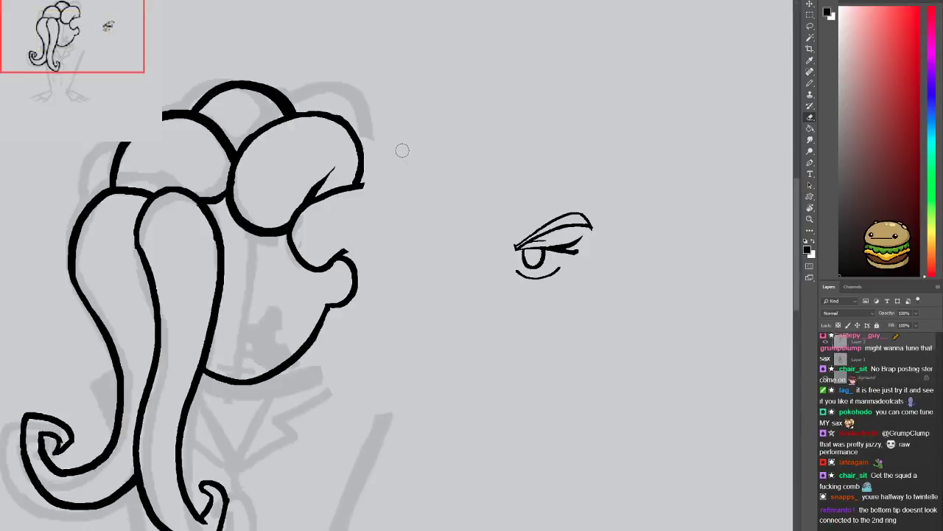
Erase the curved face line running from the front curl's underside to the top of the rounded nose bump
key(ctrl+plus)
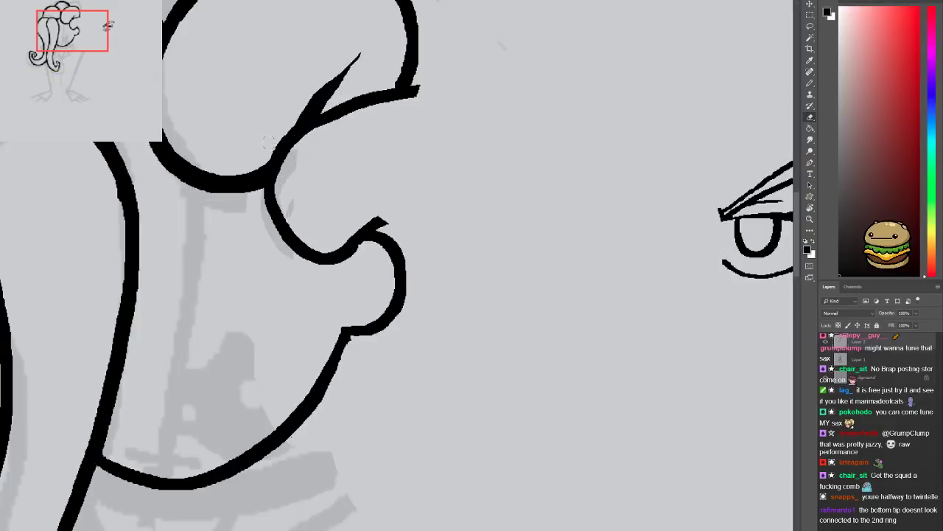
mouse_move(276, 184)
mouse_down()
mouse_move(314, 120)
mouse_move(372, 99)
mouse_up()
key(ctrl+z)
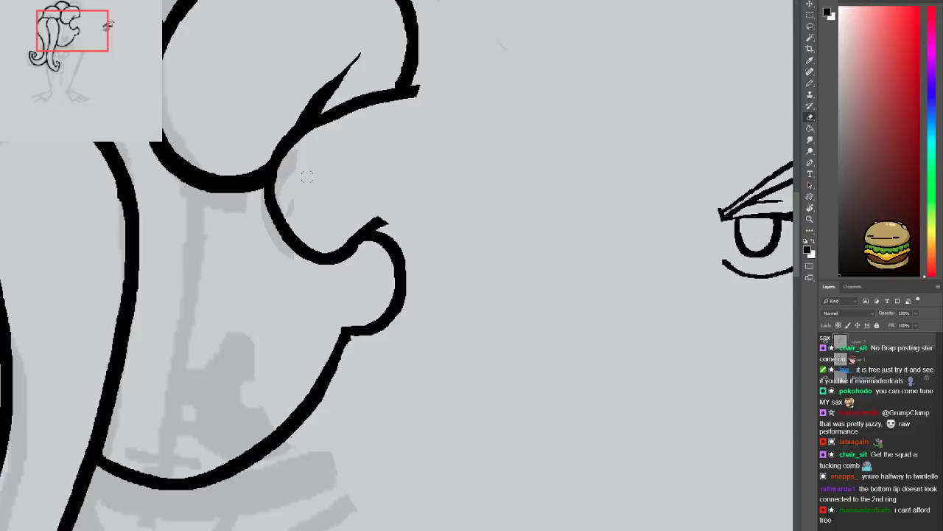
mouse_move(269, 193)
mouse_down()
mouse_move(259, 287)
mouse_move(276, 287)
mouse_move(338, 233)
mouse_move(314, 274)
mouse_move(386, 221)
mouse_up()
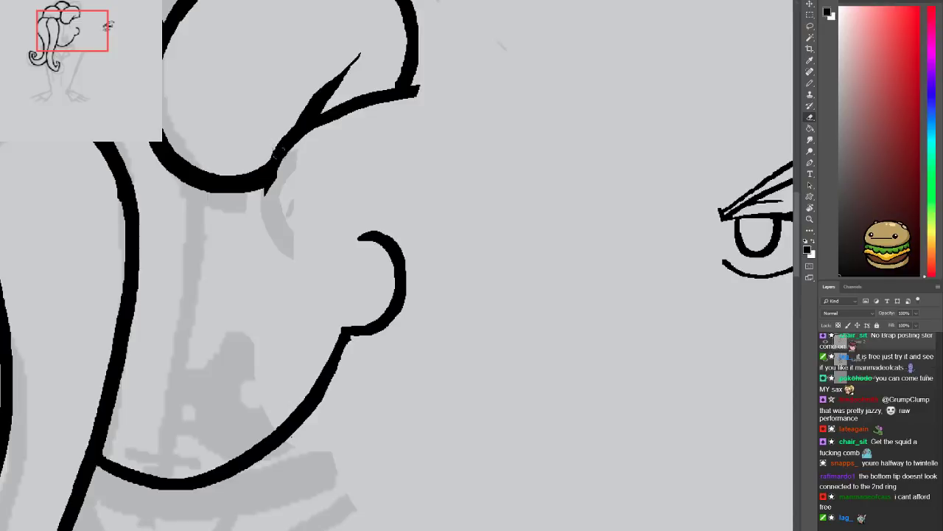
drag(280, 166, 311, 133)
mouse_move(367, 149)
mouse_down()
mouse_move(488, 172)
mouse_move(486, 231)
mouse_up()
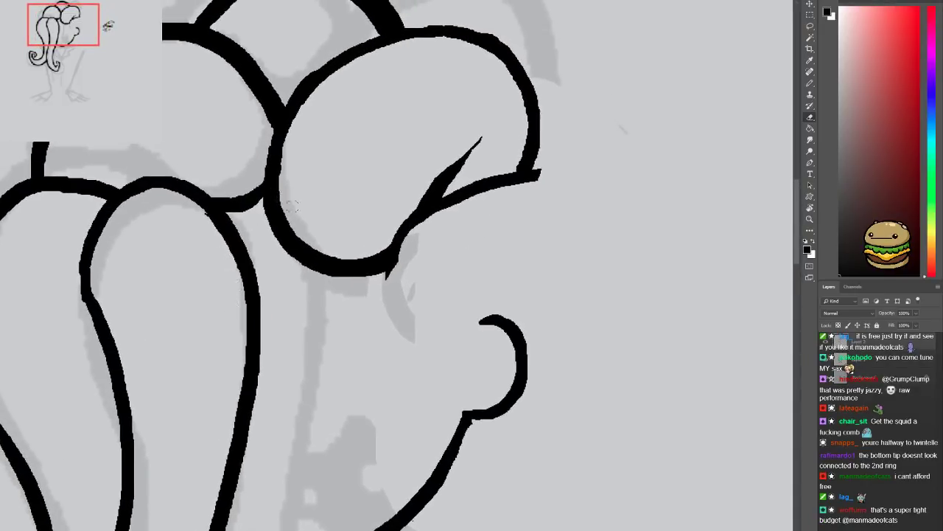
Replace the rear curl's lower edge with a line bulging over the front curl to the front ringlet, and erase the overlap
scroll(289, 204, down, 3)
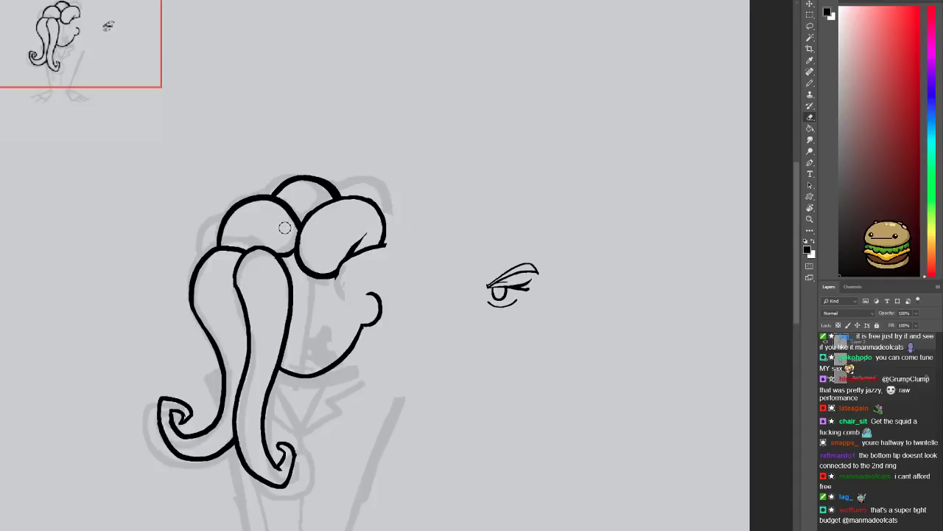
scroll(284, 228, up, 3)
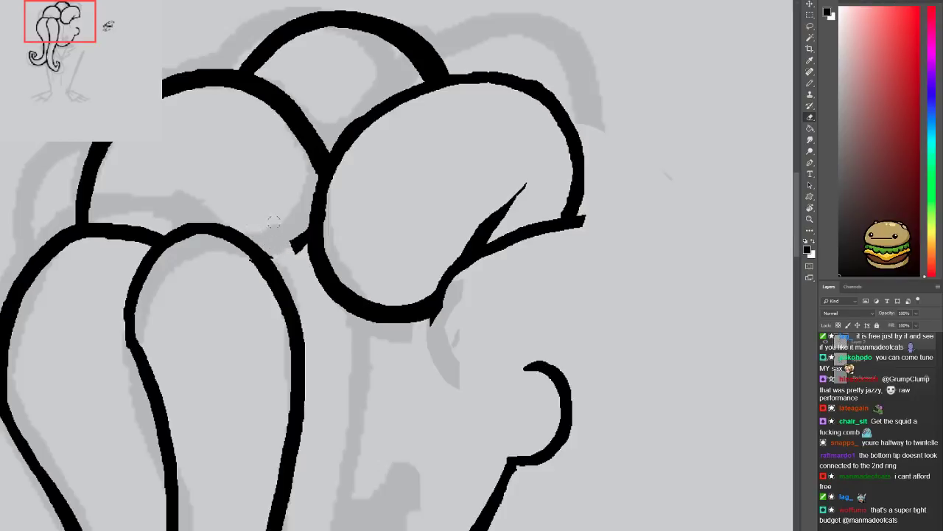
key(b)
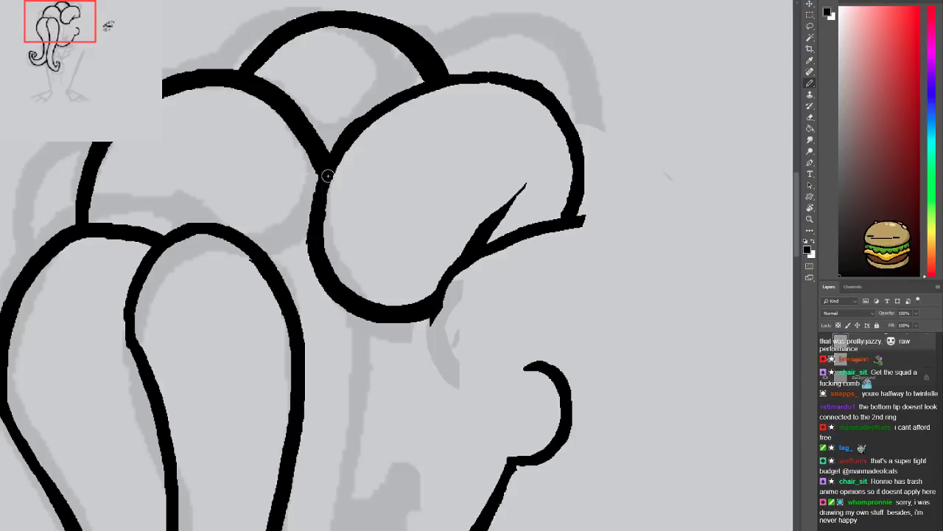
mouse_move(325, 176)
mouse_down()
mouse_move(340, 243)
mouse_move(317, 291)
mouse_move(295, 305)
mouse_up()
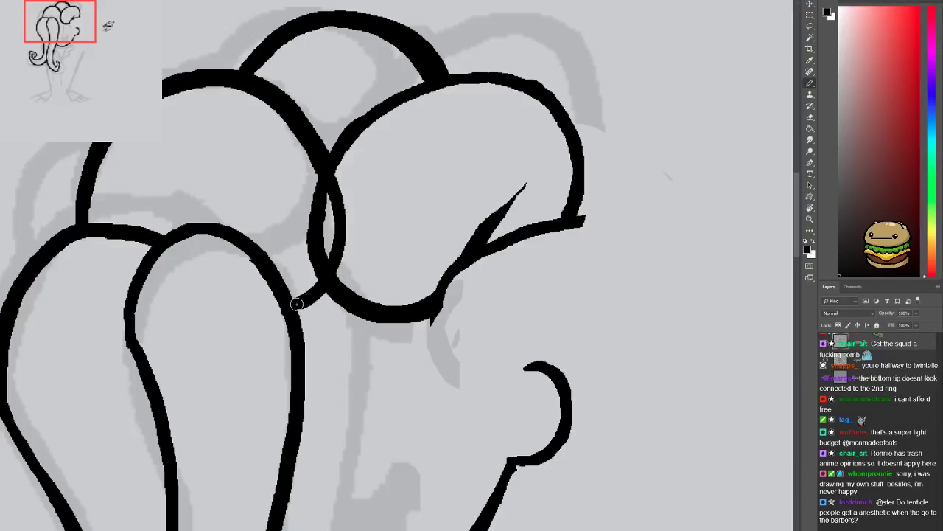
key(e)
mouse_move(322, 273)
mouse_down()
mouse_move(317, 200)
mouse_move(298, 170)
mouse_move(304, 247)
mouse_up()
key(ctrl+minus)
key(ctrl+minus)
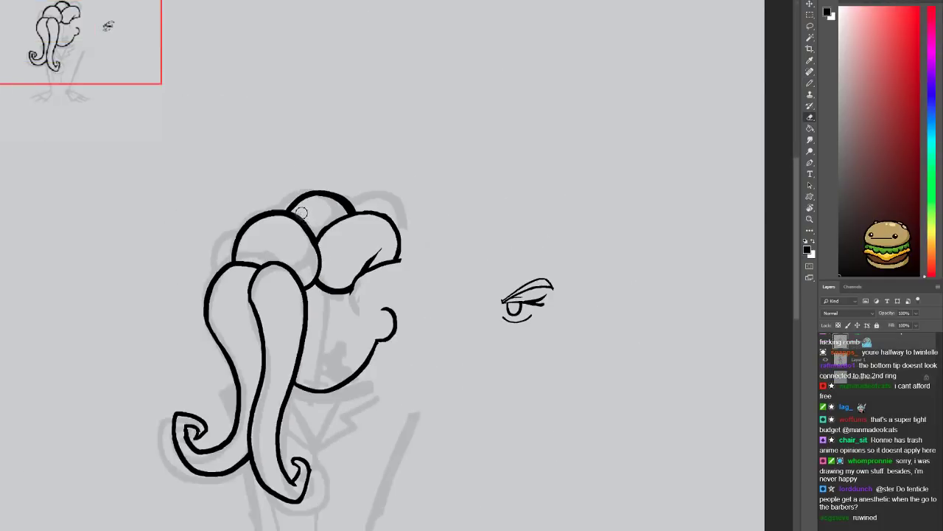
key(ctrl+plus)
key(ctrl+plus)
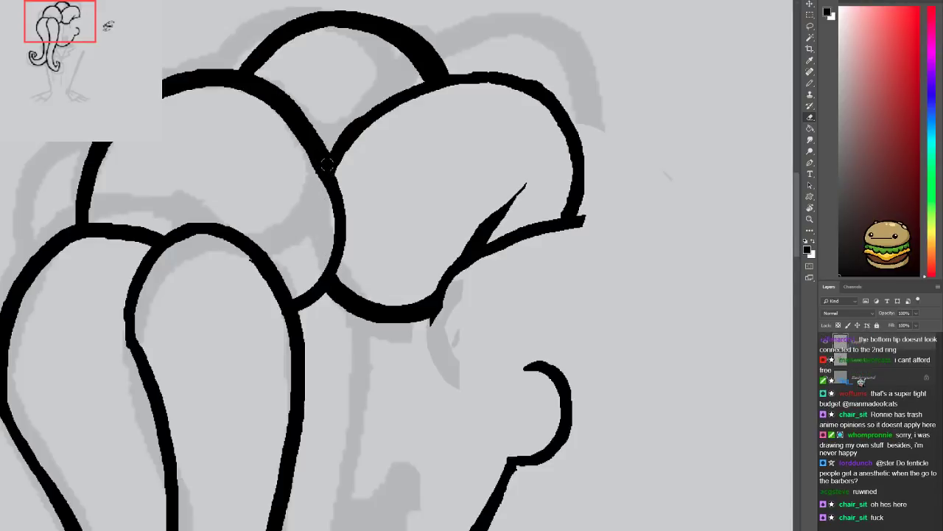
Erase the bulging edge between the rear and front curls and redraw it as a straighter line down to their junction
mouse_move(321, 150)
mouse_down()
mouse_move(339, 235)
mouse_move(317, 285)
mouse_up()
key(b)
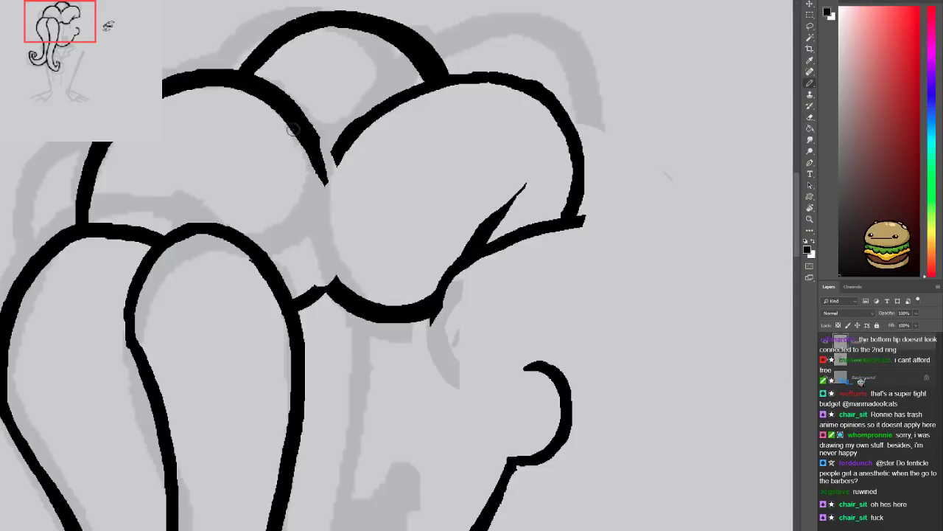
mouse_move(275, 100)
mouse_down()
mouse_move(319, 197)
mouse_move(324, 274)
mouse_move(297, 304)
mouse_up()
key(e)
drag(319, 263, 329, 286)
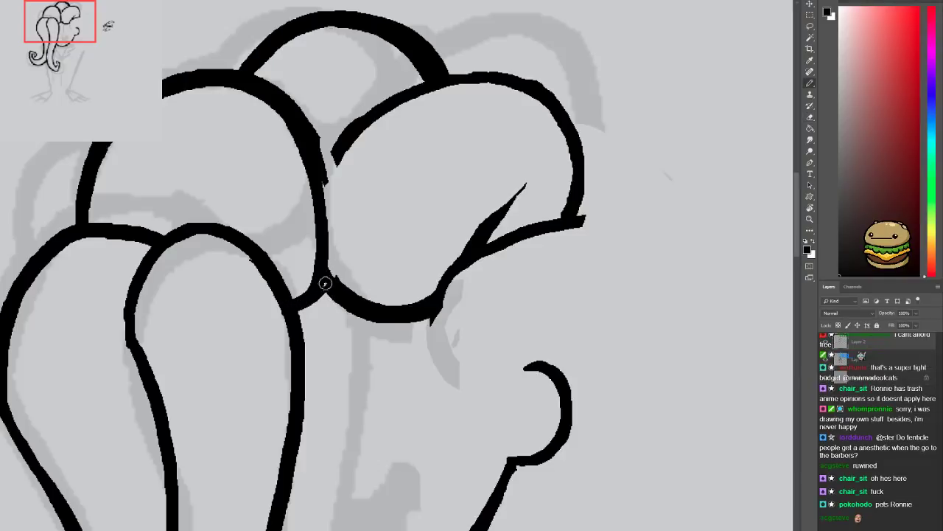
drag(338, 156, 320, 197)
key(e)
key(ctrl+minus)
key(ctrl+plus)
Try a small hooked strand rising above the top of the front ringlet, and erase it again
key(b)
mouse_move(144, 209)
mouse_down()
mouse_move(201, 192)
mouse_move(210, 221)
mouse_up()
key(ctrl+z)
mouse_move(164, 199)
mouse_down()
mouse_move(188, 191)
mouse_move(206, 222)
mouse_up()
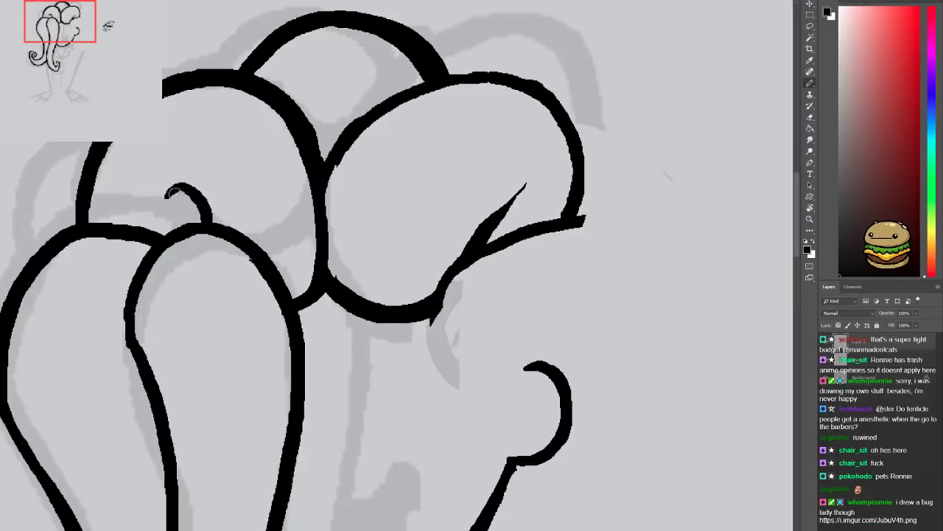
drag(173, 190, 161, 216)
key(ctrl+z)
key(ctrl+minus)
key(ctrl+minus)
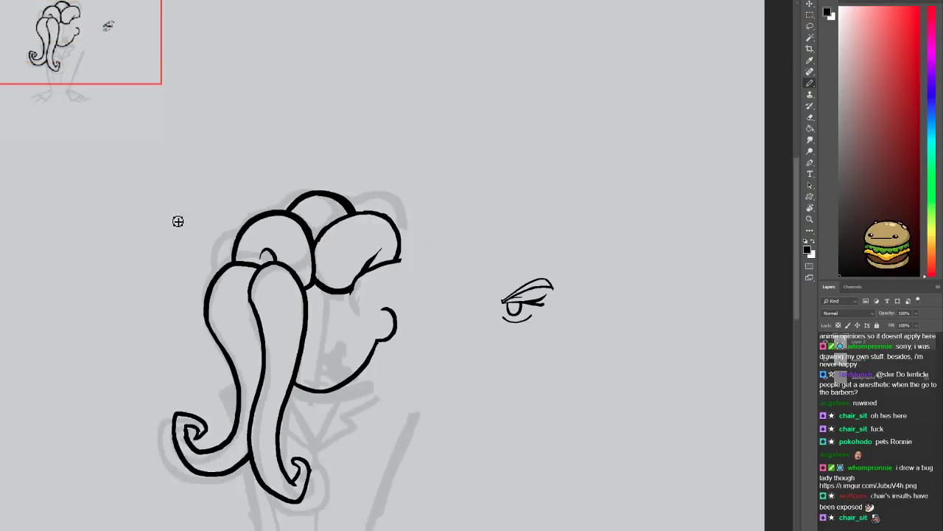
key(ctrl+plus)
key(ctrl+plus)
mouse_move(179, 227)
mouse_down()
mouse_move(250, 264)
mouse_move(237, 244)
mouse_move(252, 224)
mouse_up()
key(e)
key(b)
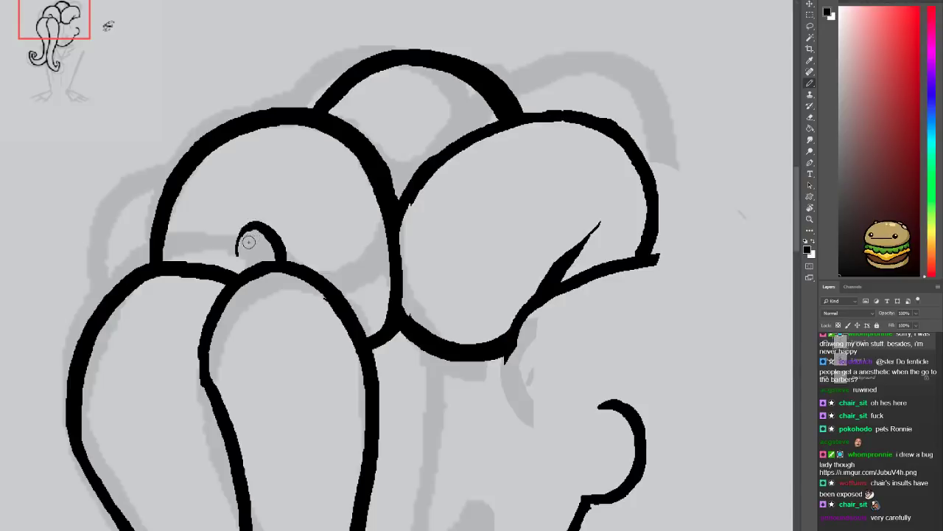
key(e)
mouse_move(264, 237)
mouse_down()
mouse_move(283, 251)
mouse_move(250, 225)
mouse_up()
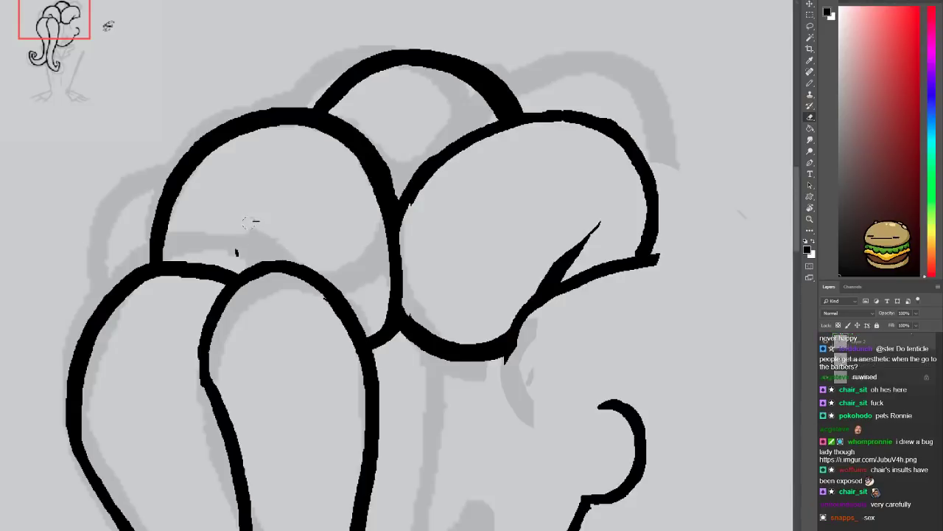
Draw the small hooked strand inside the rear curl, above the point where the two hanging ringlets meet
key(b)
mouse_move(221, 254)
mouse_down()
mouse_move(244, 218)
mouse_move(274, 231)
mouse_move(279, 257)
mouse_move(233, 241)
mouse_move(264, 247)
mouse_move(267, 264)
mouse_move(234, 235)
mouse_move(264, 258)
mouse_up()
key(ctrl+z)
key(ctrl+z)
key(ctrl+minus)
key(ctrl+minus)
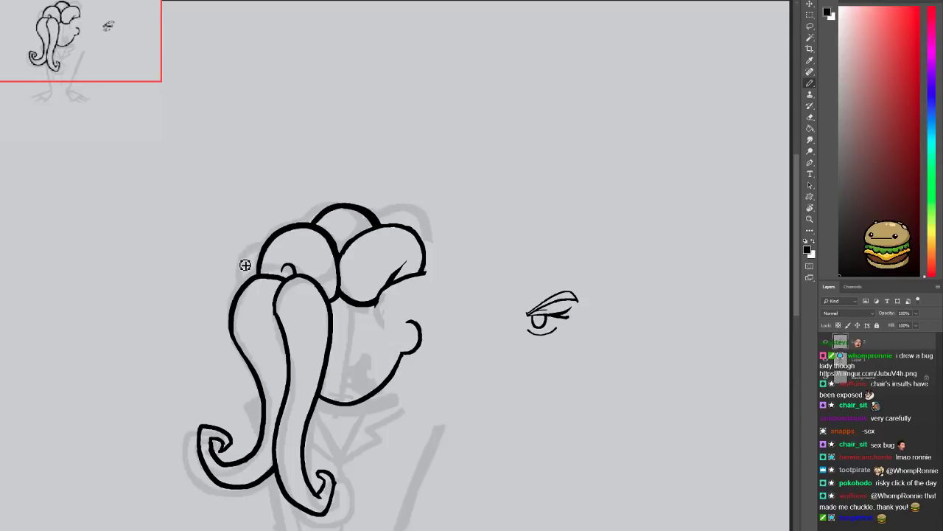
Try adding short inner lines inside the small hooked strand
scroll(245, 265, up, 3)
key(ctrl+z)
mouse_move(227, 255)
mouse_down()
mouse_move(258, 244)
mouse_move(250, 260)
mouse_up()
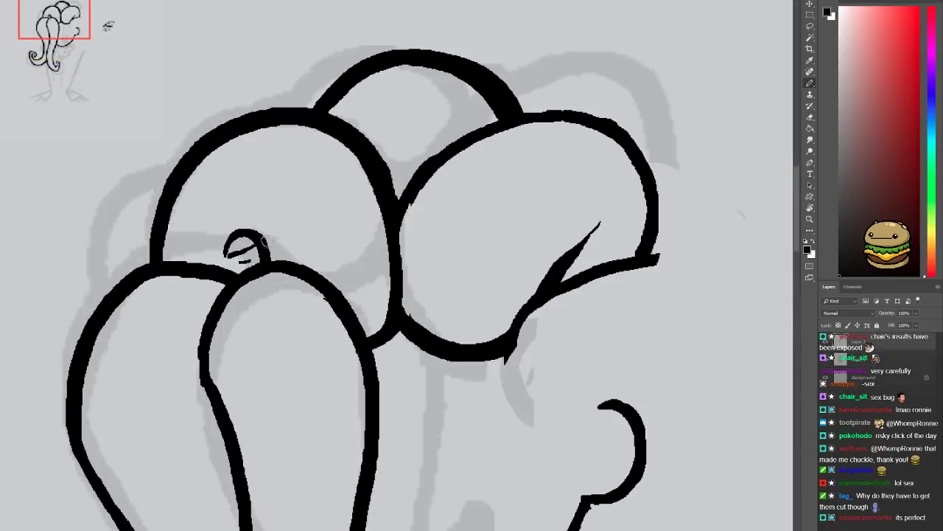
mouse_move(259, 362)
mouse_down()
mouse_move(200, 303)
mouse_move(127, 346)
mouse_up()
key(ctrl+alt+z)
key(ctrl+alt+z)
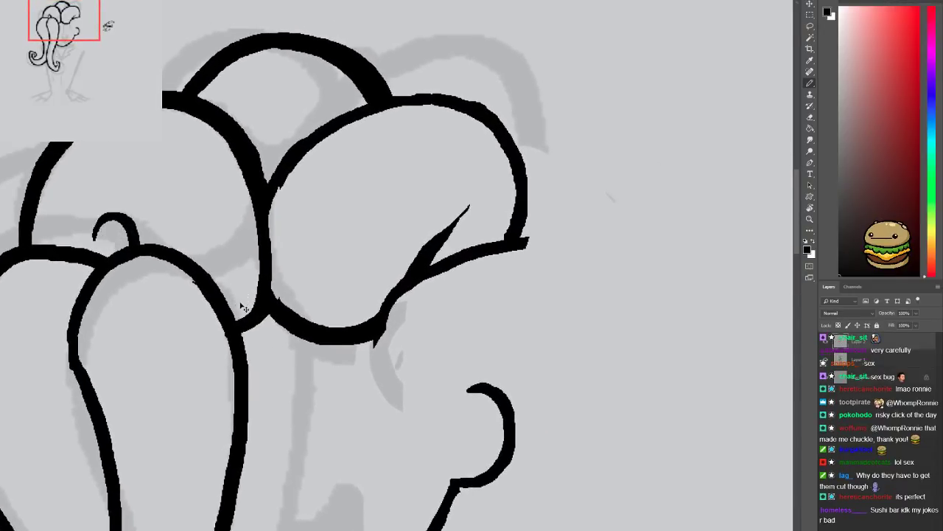
drag(382, 349, 345, 237)
scroll(350, 265, down, 3)
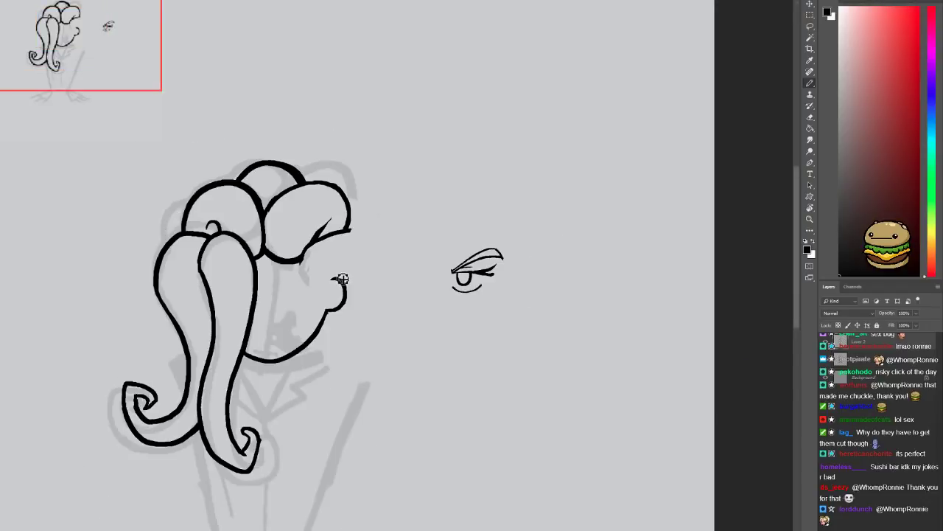
scroll(282, 303, up, 3)
drag(217, 272, 379, 174)
scroll(204, 261, down, 5)
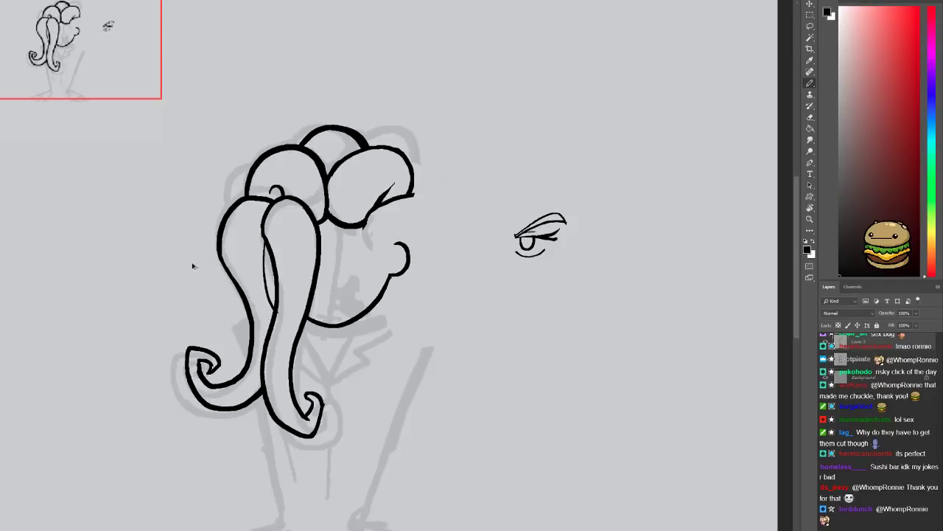
scroll(328, 294, up, 4)
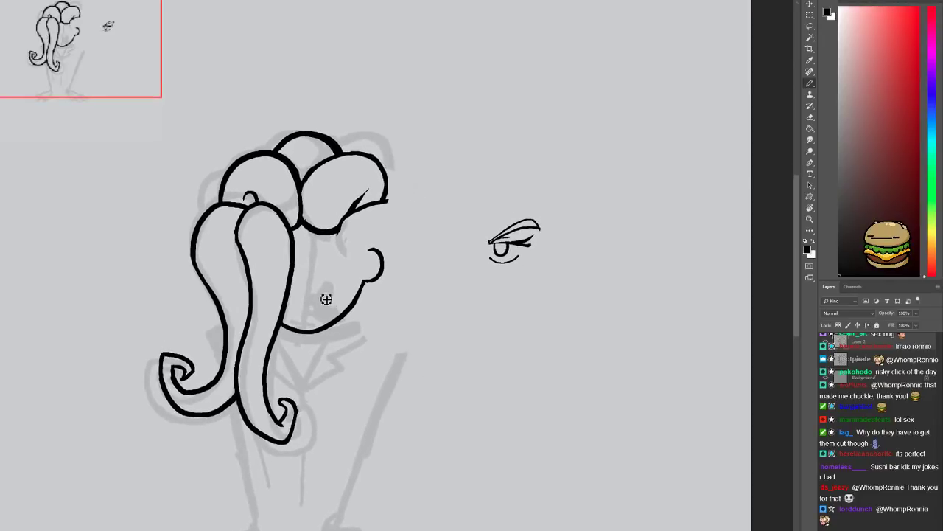
scroll(328, 267, down, 5)
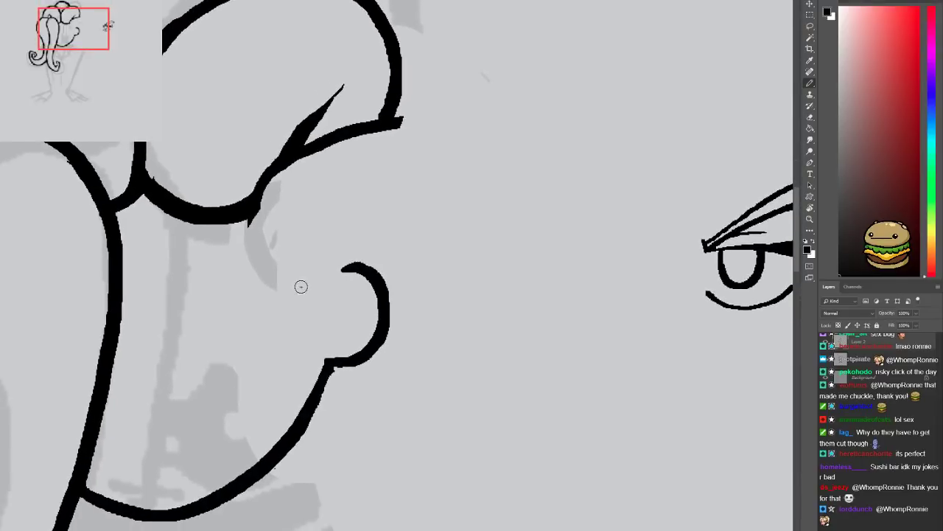
drag(315, 230, 300, 250)
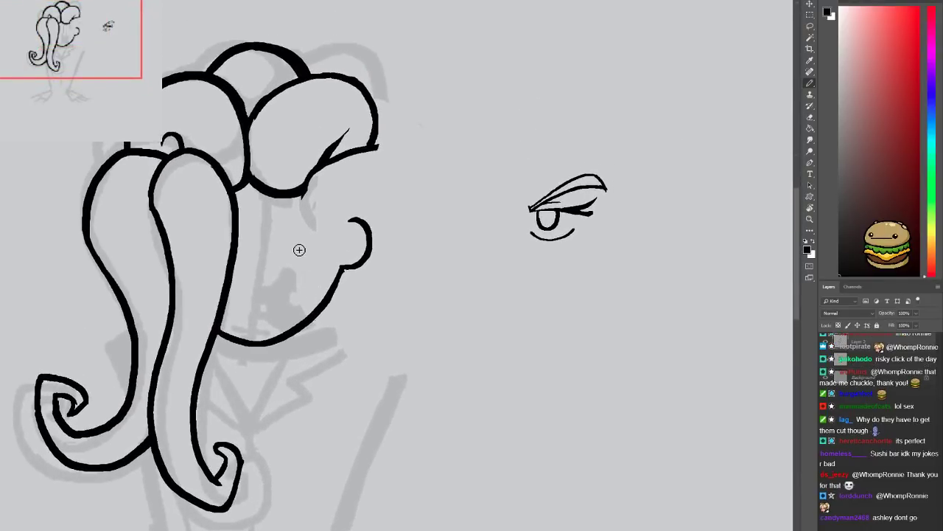
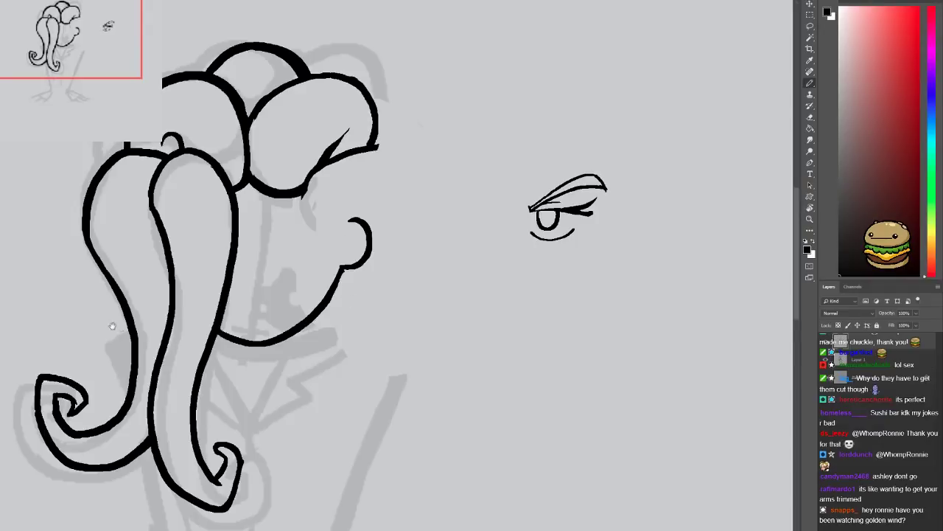
drag(111, 325, 376, 314)
mouse_move(50, 210)
mouse_down()
mouse_move(150, 235)
mouse_move(79, 234)
mouse_up()
mouse_move(138, 197)
mouse_down()
mouse_move(175, 238)
mouse_move(155, 292)
mouse_move(153, 323)
mouse_up()
key(ctrl+z)
key(ctrl+z)
mouse_move(307, 317)
mouse_down()
mouse_move(199, 322)
mouse_move(92, 313)
mouse_up()
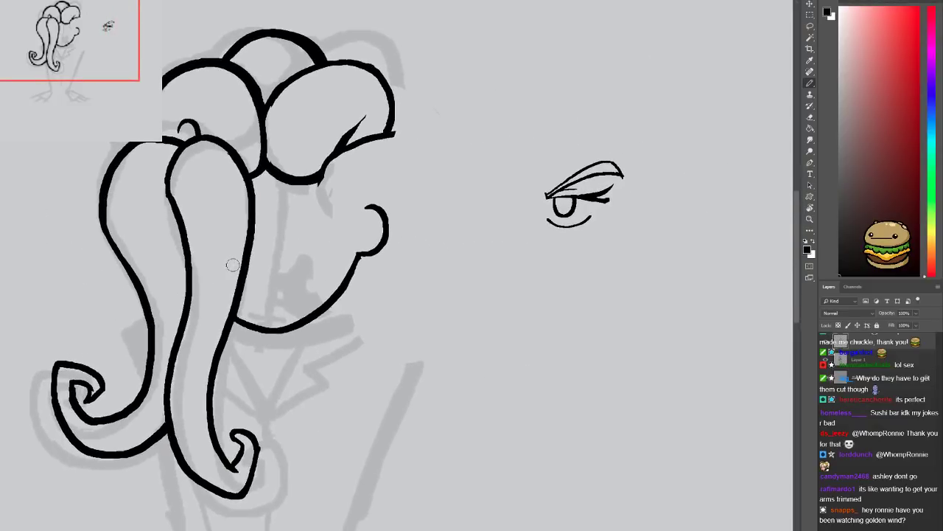
Draw a long, nearly vertical line down the face just beside the front ringlet, retrying until its placement fits
mouse_move(327, 190)
mouse_down()
mouse_move(331, 217)
mouse_move(312, 250)
mouse_move(331, 265)
mouse_move(299, 224)
mouse_move(251, 328)
mouse_up()
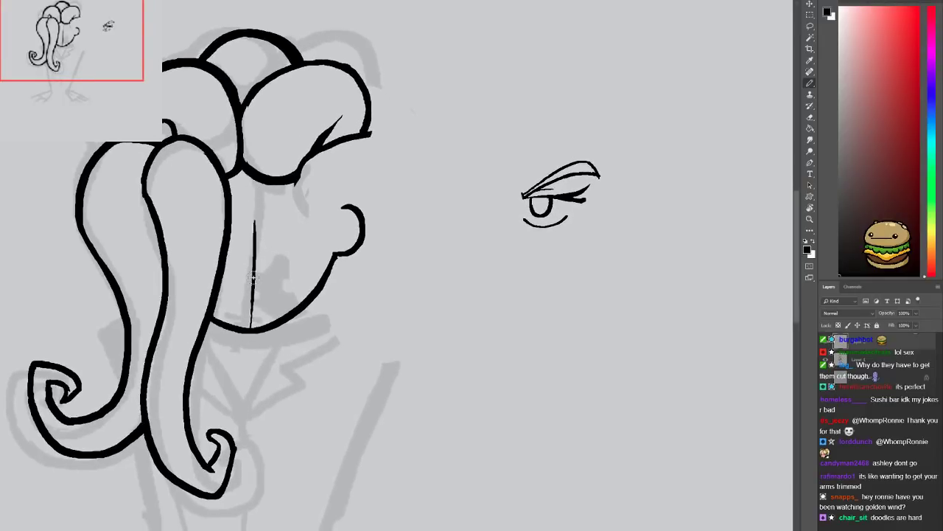
key(ctrl+z)
drag(249, 201, 250, 334)
key(ctrl+z)
drag(245, 204, 250, 314)
key(ctrl+z)
drag(244, 190, 248, 310)
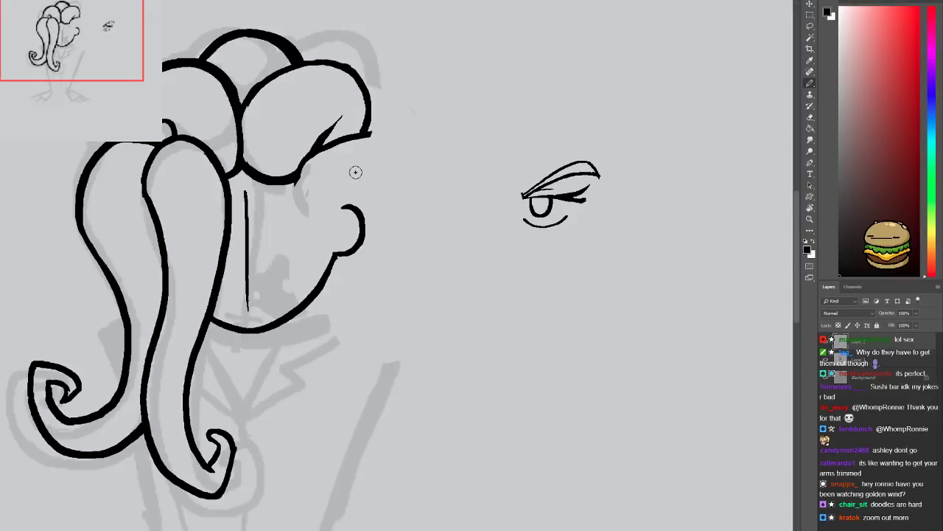
Draw the outer edge of a thin lock looping over from the nose bump's top and hanging down past the jaw
key(ctrl+plus)
drag(339, 166, 241, 332)
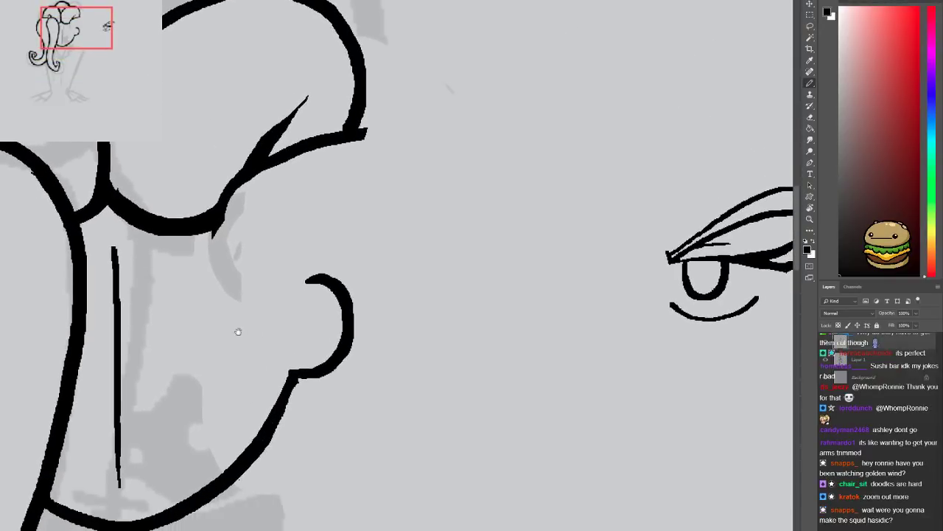
scroll(259, 213, down, 2)
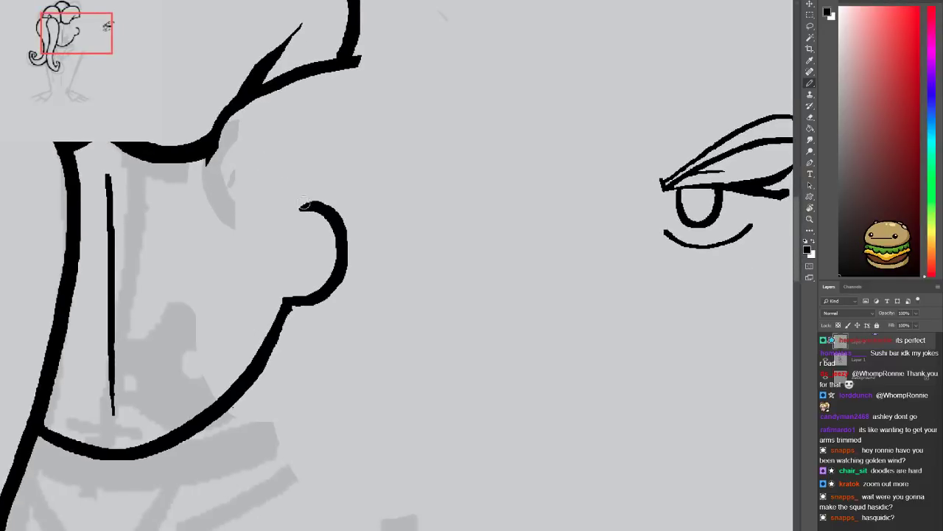
key(e)
key(b)
mouse_move(284, 219)
mouse_down()
mouse_move(308, 193)
mouse_move(284, 177)
mouse_move(293, 202)
mouse_move(307, 169)
mouse_move(280, 153)
mouse_move(244, 193)
mouse_up()
key(ctrl+z)
key(ctrl+z)
mouse_move(321, 210)
mouse_down()
mouse_move(303, 172)
mouse_move(269, 165)
mouse_move(240, 188)
mouse_move(236, 230)
mouse_move(271, 359)
mouse_move(267, 450)
mouse_move(253, 472)
mouse_up()
mouse_move(258, 432)
mouse_down()
mouse_move(256, 365)
mouse_move(250, 438)
mouse_move(278, 443)
mouse_move(295, 345)
mouse_move(286, 295)
mouse_up()
key(ctrl+z)
key(ctrl+z)
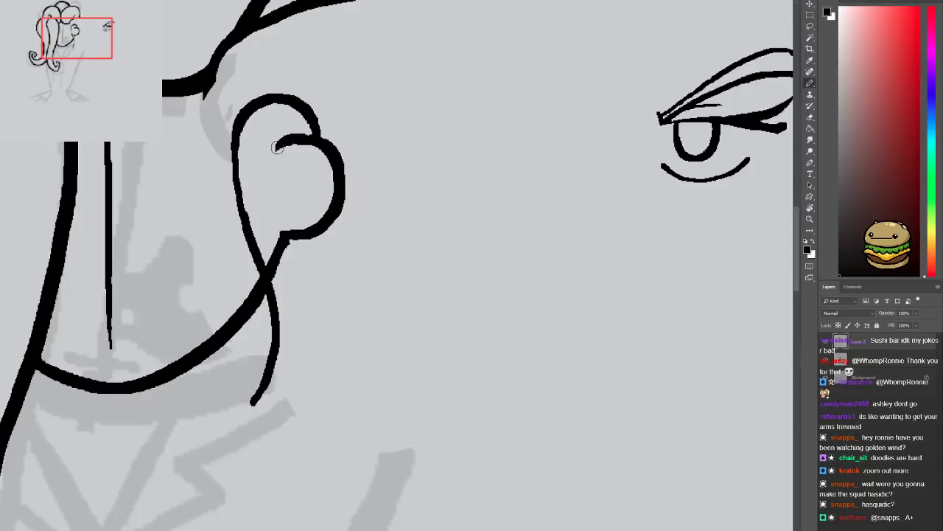
Draw the thin lock's other edge with a curled tip, and erase the jawline where it crosses the lock
mouse_move(279, 140)
mouse_down()
mouse_move(272, 187)
mouse_move(298, 303)
mouse_move(295, 382)
mouse_move(278, 409)
mouse_move(248, 419)
mouse_move(228, 402)
mouse_move(237, 376)
mouse_move(254, 402)
mouse_up()
key(e)
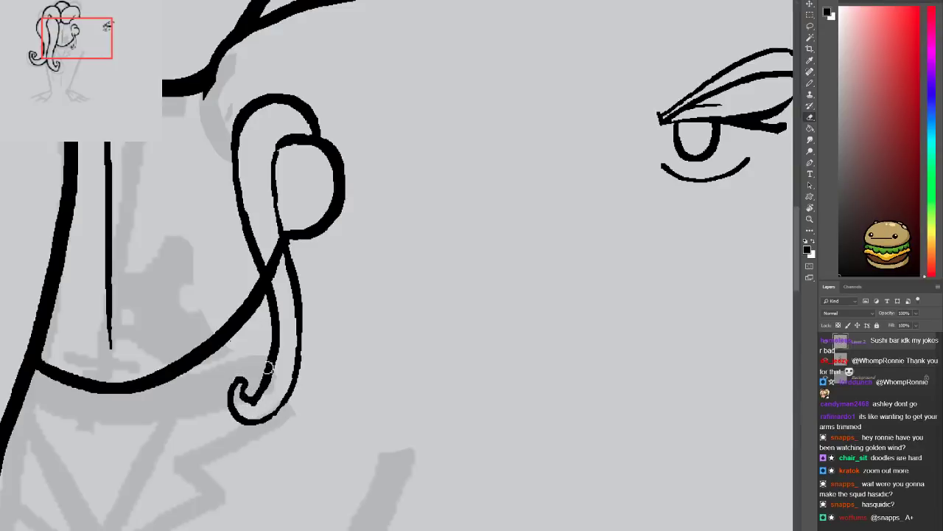
drag(270, 258, 277, 280)
mouse_move(273, 188)
mouse_down()
mouse_move(288, 270)
mouse_move(269, 234)
mouse_up()
key(ctrl+minus)
key(ctrl+minus)
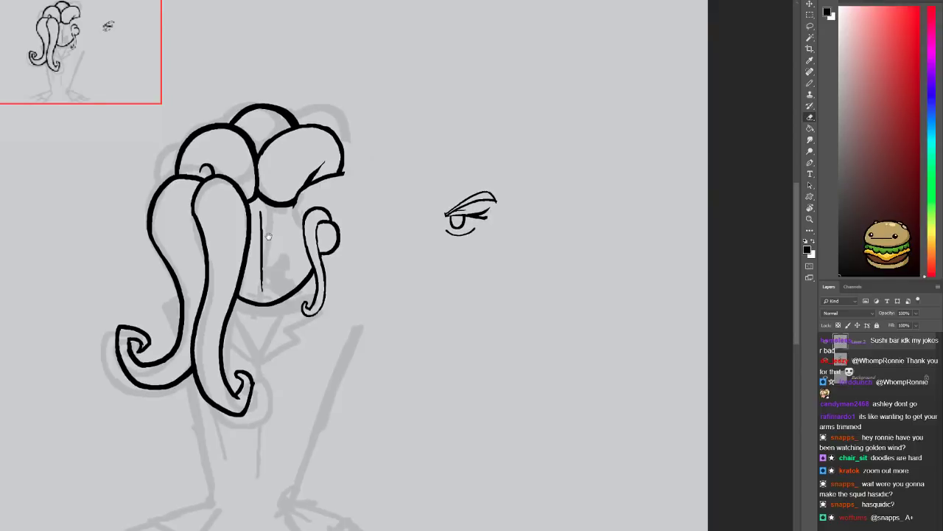
Erase the front curl's lower edge and outer corner, leaving the diagonal fold line
drag(269, 237, 253, 261)
scroll(309, 272, up, 3)
drag(329, 154, 324, 317)
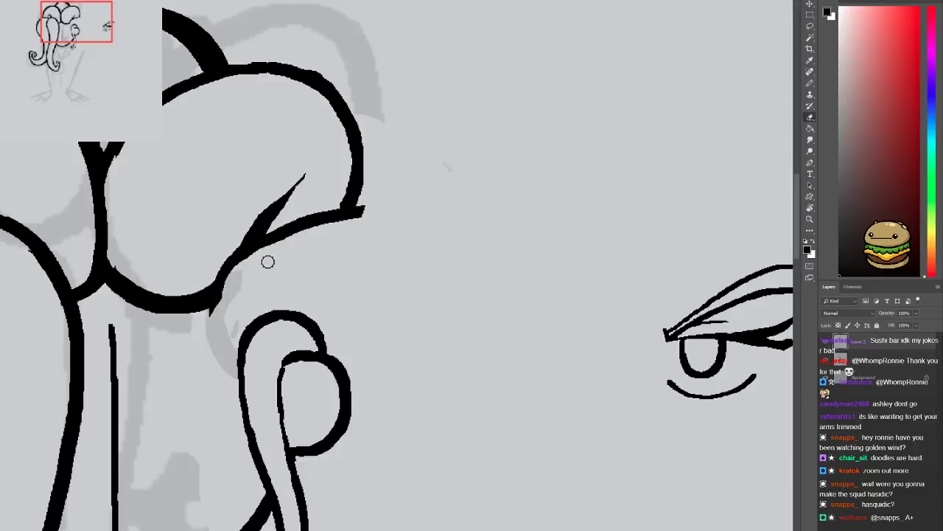
mouse_move(218, 291)
mouse_down()
mouse_move(266, 238)
mouse_move(325, 206)
mouse_move(369, 203)
mouse_move(296, 225)
mouse_up()
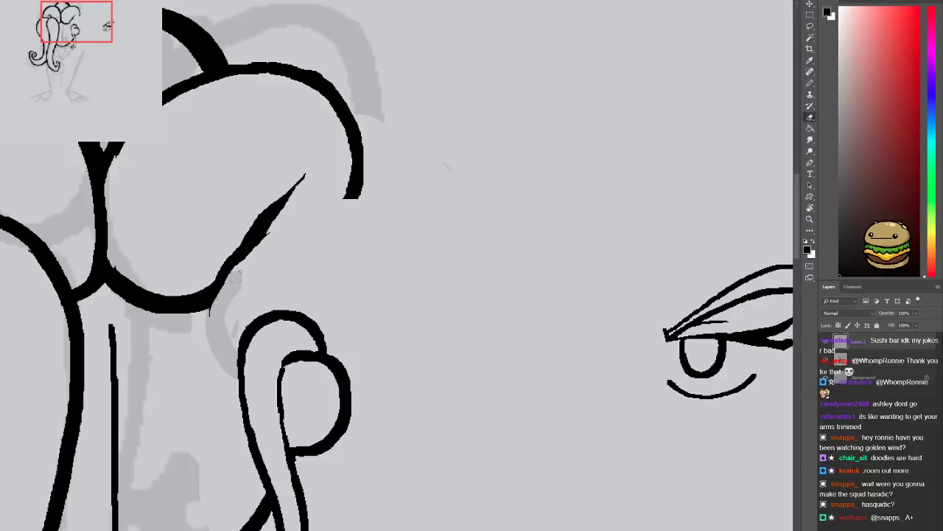
Redraw the front curl's diagonal fold line and erase along its sides, leaving a thinner line with a tapered end
drag(230, 284, 260, 228)
key(b)
drag(200, 304, 251, 245)
key(e)
drag(207, 278, 272, 193)
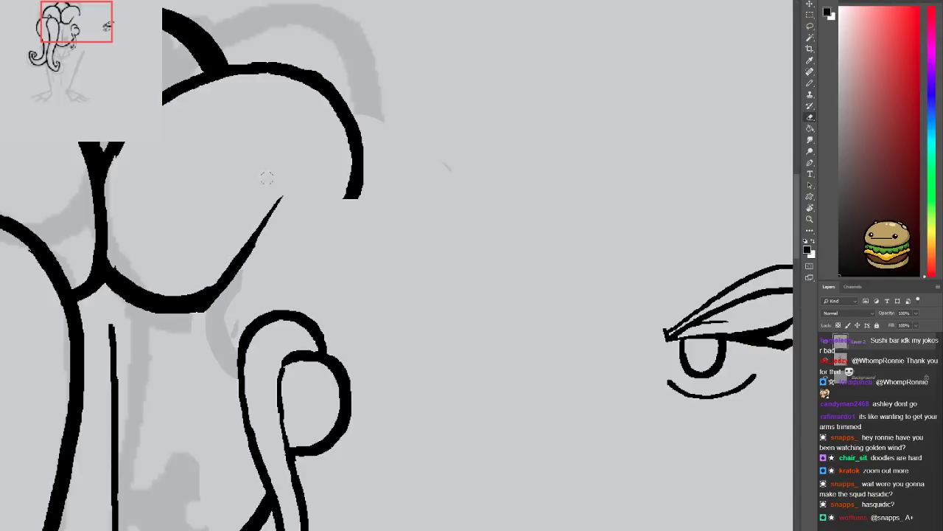
key(ctrl+z)
drag(209, 273, 256, 187)
drag(195, 274, 267, 209)
key(b)
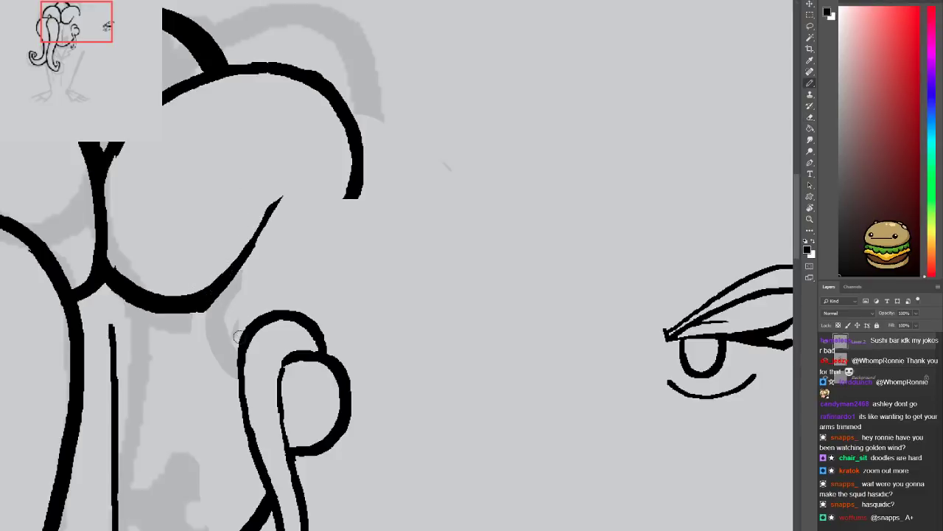
Try a large round curl around the face-side bump, with thin arcs between the bump and the curl's edge
mouse_move(224, 339)
mouse_down()
mouse_move(197, 270)
mouse_move(265, 189)
mouse_move(329, 171)
mouse_move(381, 219)
mouse_move(404, 322)
mouse_move(376, 413)
mouse_move(344, 449)
mouse_move(300, 459)
mouse_move(241, 344)
mouse_up()
key(ctrl+z)
mouse_move(181, 229)
mouse_down()
mouse_move(164, 133)
mouse_move(317, 46)
mouse_move(401, 190)
mouse_move(357, 320)
mouse_move(286, 378)
mouse_move(244, 394)
mouse_move(300, 354)
mouse_up()
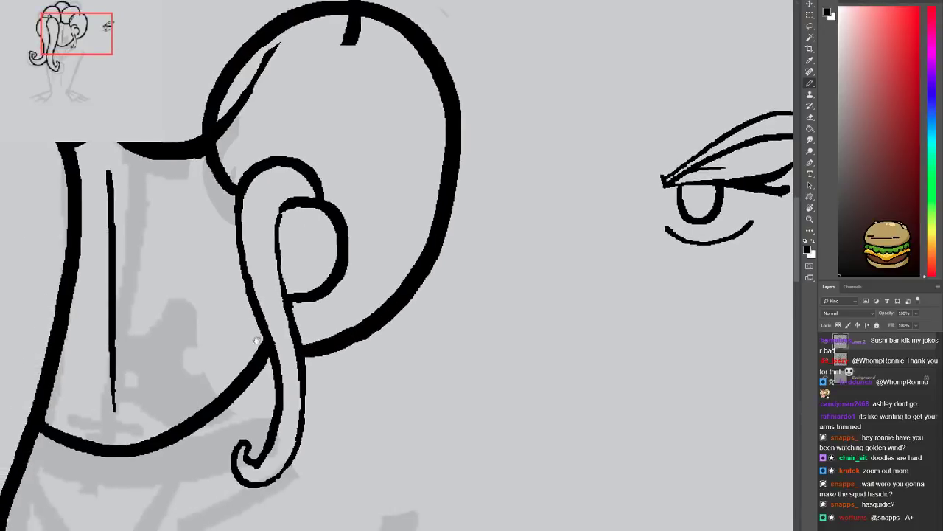
key(ctrl+minus)
key(ctrl+minus)
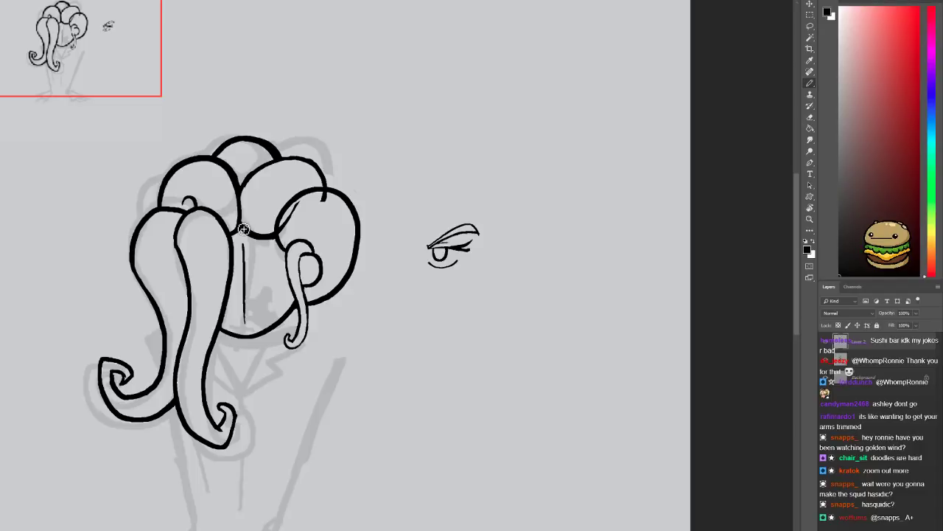
scroll(244, 229, up, 3)
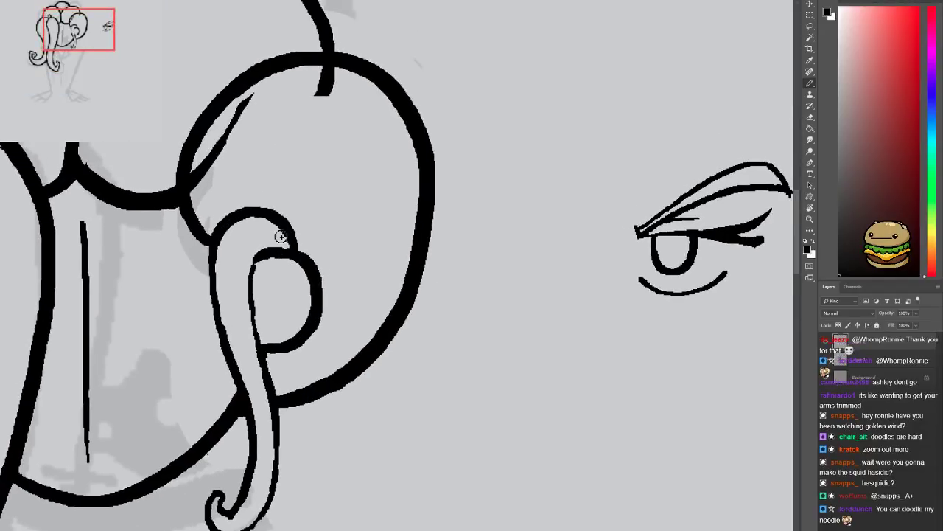
mouse_move(258, 213)
mouse_down()
mouse_move(304, 227)
mouse_move(340, 282)
mouse_up()
mouse_move(341, 303)
mouse_down()
mouse_move(341, 331)
mouse_move(297, 389)
mouse_up()
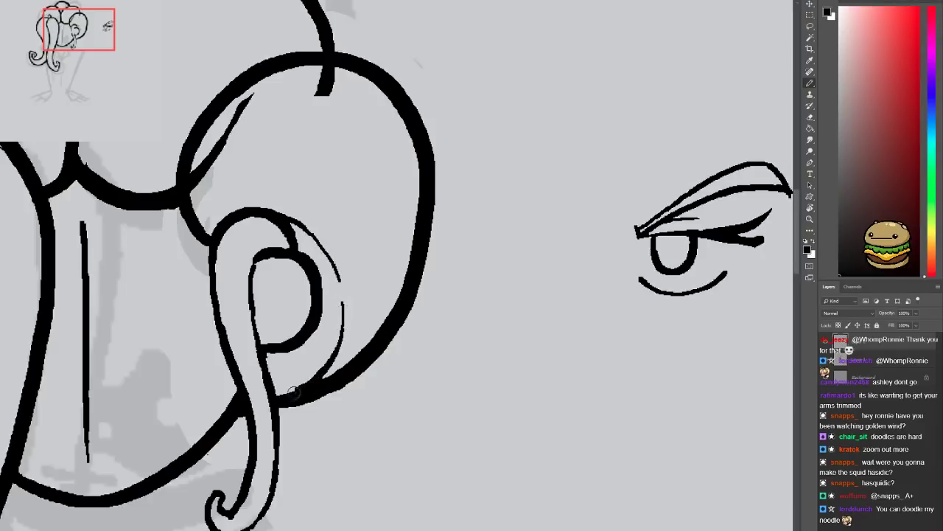
scroll(312, 349, down, 2)
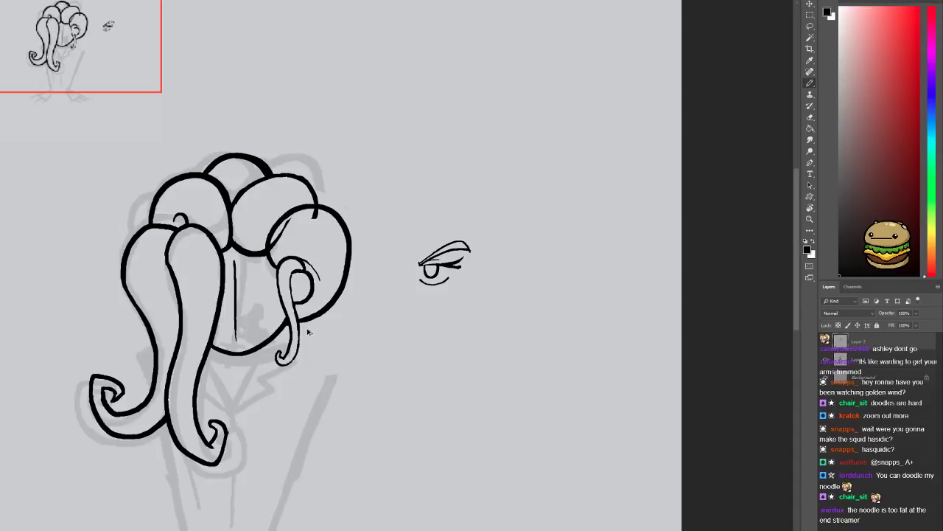
key(ctrl+z)
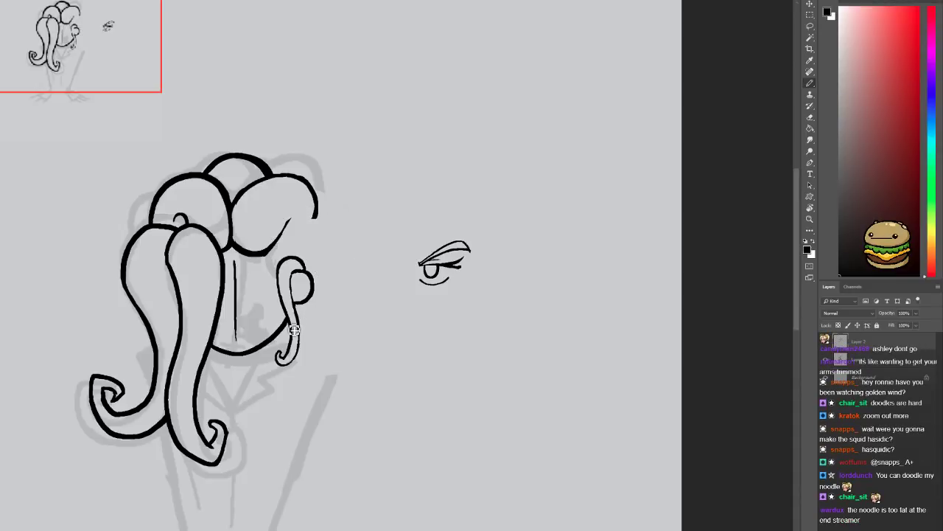
Draw a small rounded curl at the back of the head, just above the rear ringlet's top
scroll(294, 330, up, 5)
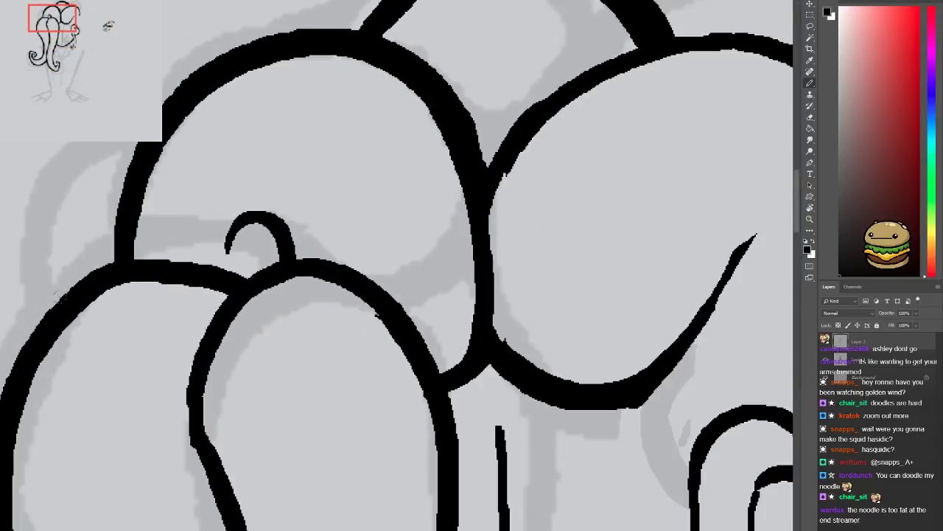
mouse_move(39, 315)
mouse_down()
mouse_move(85, 208)
mouse_move(128, 178)
mouse_up()
scroll(302, 303, down, 5)
Redraw the thin lock's outer edge closer in and erase the old line, slimming the lock toward its curled tip
mouse_move(408, 399)
mouse_down()
mouse_move(252, 349)
mouse_move(196, 274)
mouse_move(238, 280)
mouse_move(252, 247)
mouse_move(259, 258)
mouse_up()
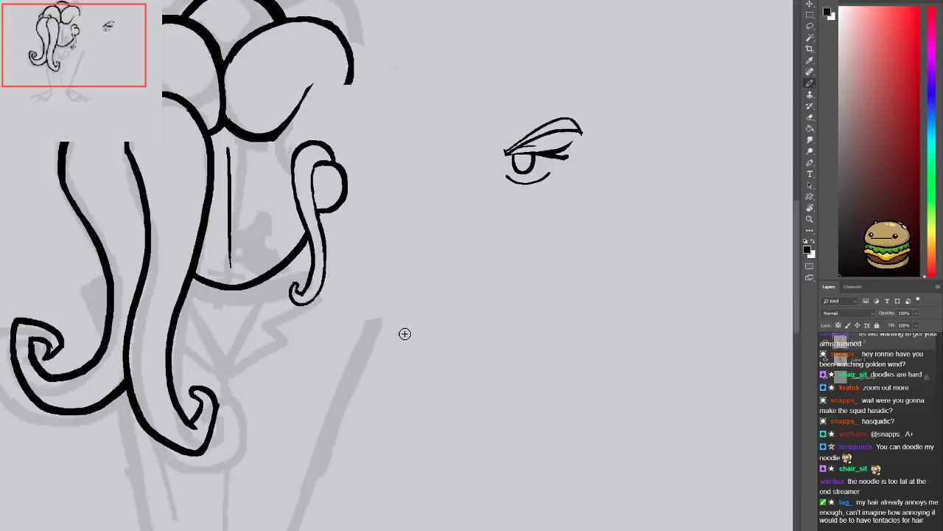
drag(308, 281, 368, 281)
drag(339, 192, 317, 288)
key(e)
mouse_move(318, 217)
mouse_down()
mouse_move(328, 251)
mouse_move(317, 416)
mouse_up()
key(b)
mouse_move(315, 210)
mouse_down()
mouse_move(324, 292)
mouse_move(306, 385)
mouse_up()
drag(277, 428, 258, 442)
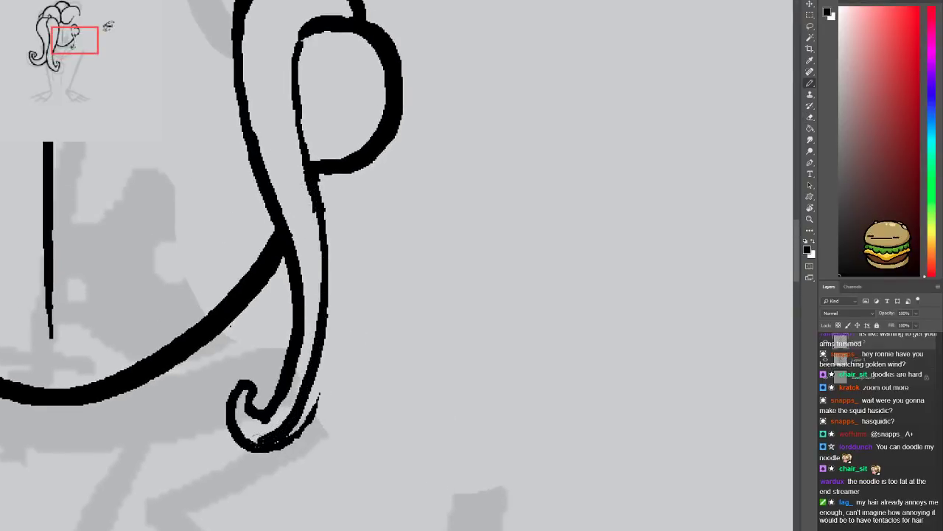
key(e)
drag(320, 392, 265, 447)
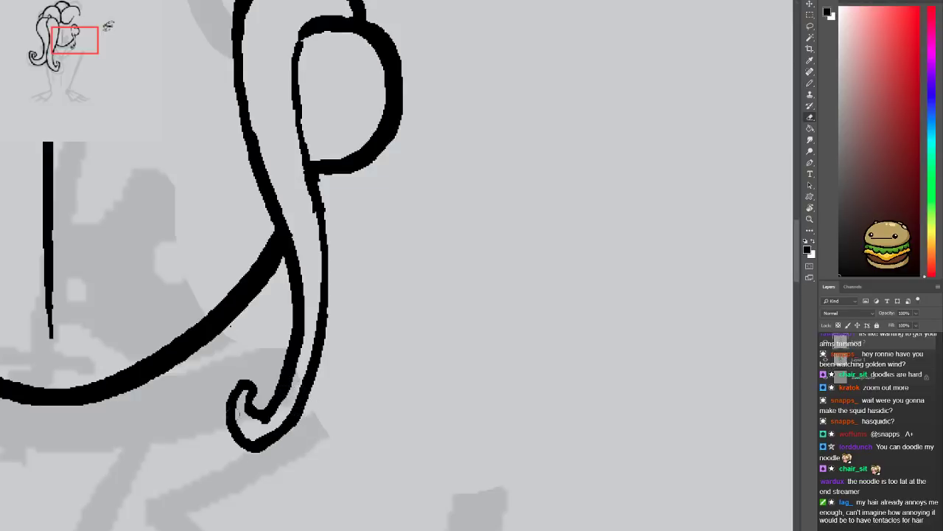
Draw the notched lapel below the jaw, running from the chest point up to an outer corner beside the thin lock
key(ctrl+minus)
key(ctrl+minus)
key(ctrl+minus)
key(ctrl+plus)
key(ctrl+plus)
key(ctrl+plus)
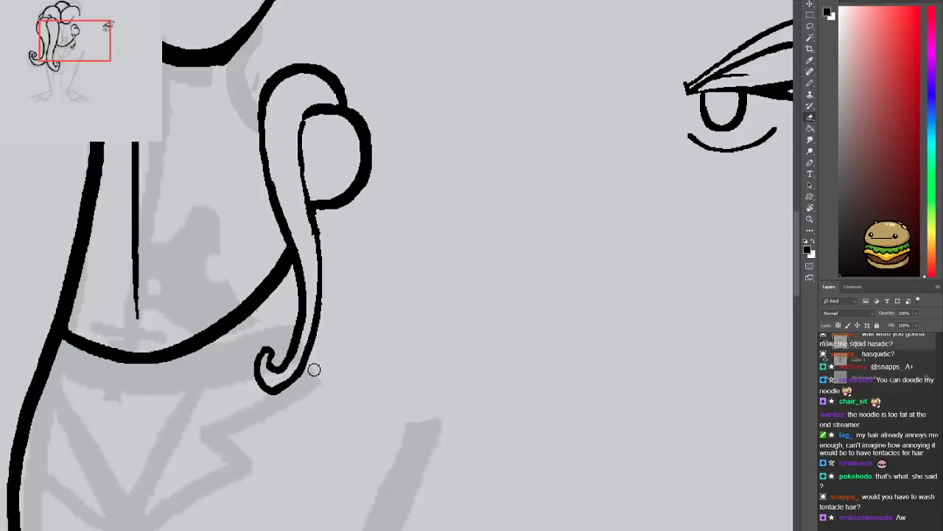
key(ctrl+minus)
key(ctrl+minus)
key(b)
key(ctrl+plus)
key(ctrl+plus)
mouse_move(208, 387)
mouse_down()
mouse_move(279, 238)
mouse_move(193, 400)
mouse_move(299, 299)
mouse_up()
key(ctrl+z)
mouse_move(193, 399)
mouse_down()
mouse_move(281, 358)
mouse_move(311, 296)
mouse_up()
key(ctrl+z)
mouse_move(193, 400)
mouse_down()
mouse_move(237, 388)
mouse_move(317, 294)
mouse_move(325, 303)
mouse_move(296, 288)
mouse_move(334, 278)
mouse_move(410, 205)
mouse_up()
Draw the collar's top edge from the jawline behind the thin lock to the lapel corner, and touch up its line ends
mouse_move(328, 168)
mouse_down()
mouse_move(407, 210)
mouse_move(411, 202)
mouse_move(392, 226)
mouse_move(400, 213)
mouse_move(388, 211)
mouse_move(401, 211)
mouse_move(391, 222)
mouse_move(389, 208)
mouse_move(379, 223)
mouse_move(348, 211)
mouse_up()
key(e)
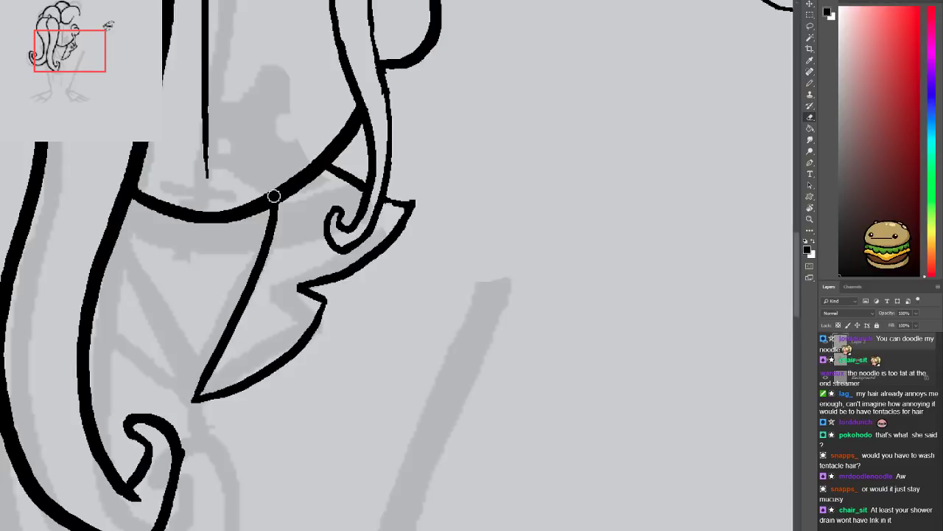
key(b)
drag(385, 196, 405, 198)
key(e)
key(b)
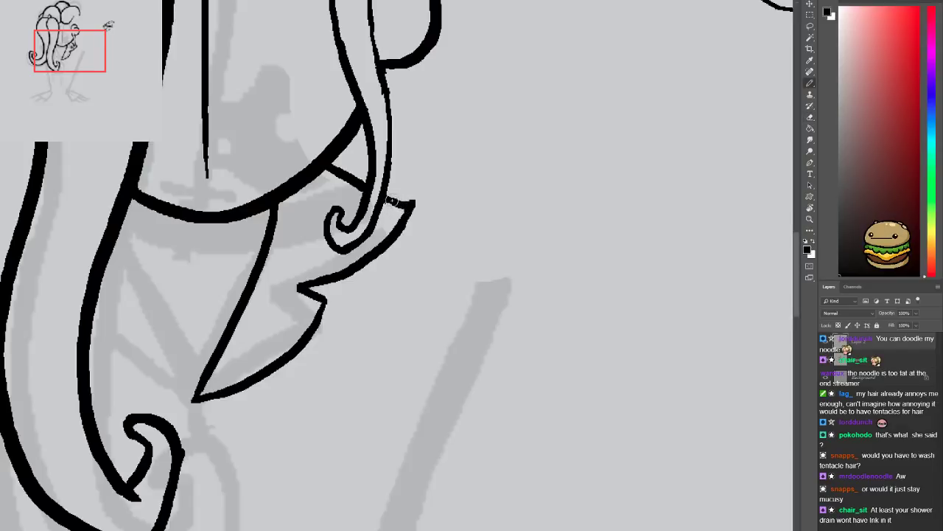
Draw the neckline's opposite edge from the front ringlet down to the chest point, retrying until the V shape fits
mouse_move(165, 306)
mouse_down()
mouse_move(247, 320)
mouse_move(272, 308)
mouse_up()
drag(228, 237, 248, 336)
key(ctrl+z)
mouse_move(228, 224)
mouse_down()
mouse_move(247, 302)
mouse_move(303, 401)
mouse_move(278, 369)
mouse_move(218, 234)
mouse_up()
key(ctrl+z)
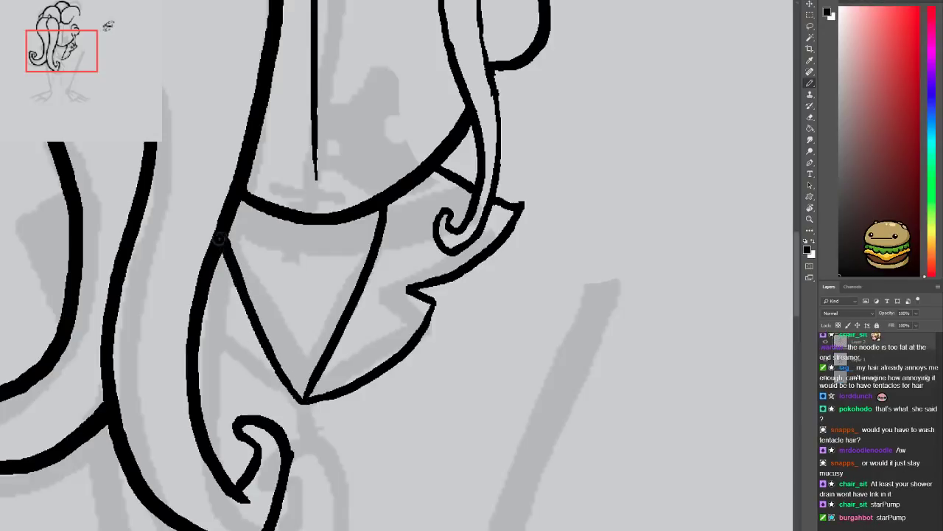
key(ctrl+z)
key(ctrl+z)
mouse_move(301, 398)
mouse_down()
mouse_move(223, 226)
mouse_move(225, 238)
mouse_move(232, 226)
mouse_move(302, 398)
mouse_up()
key(ctrl+z)
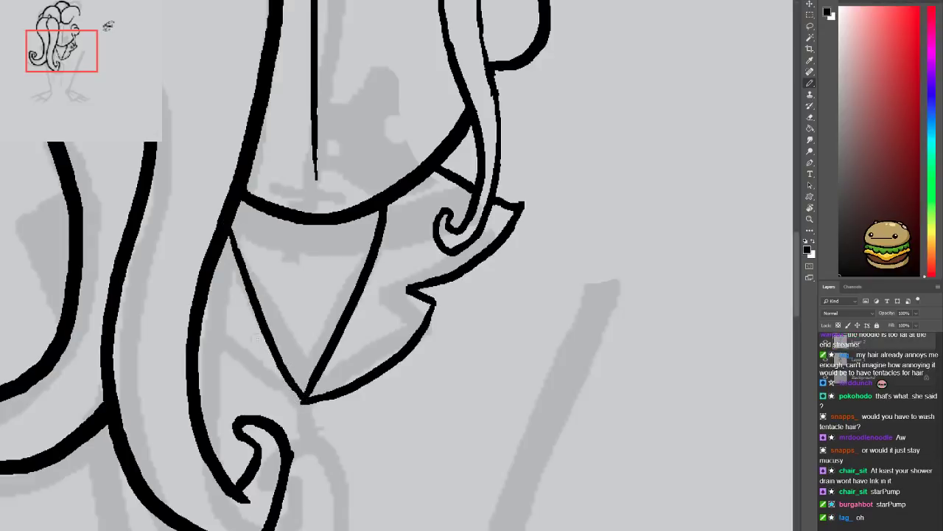
Draw the opposite lapel's lower edge curving from the chest point up to the front ringlet, retrying its placement
mouse_move(303, 400)
mouse_down()
mouse_move(233, 353)
mouse_move(203, 310)
mouse_up()
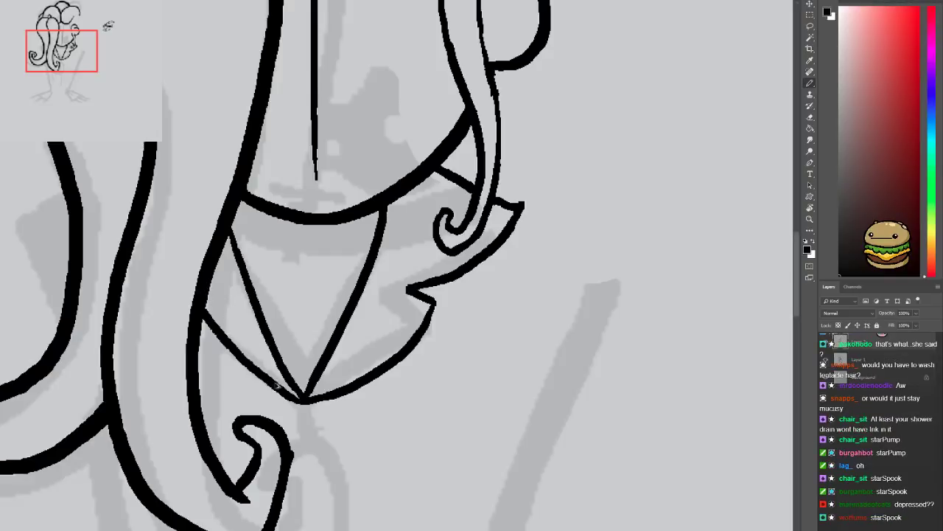
key(ctrl+z)
mouse_move(303, 401)
mouse_down()
mouse_move(243, 372)
mouse_move(199, 310)
mouse_move(225, 352)
mouse_move(302, 400)
mouse_up()
key(ctrl+z)
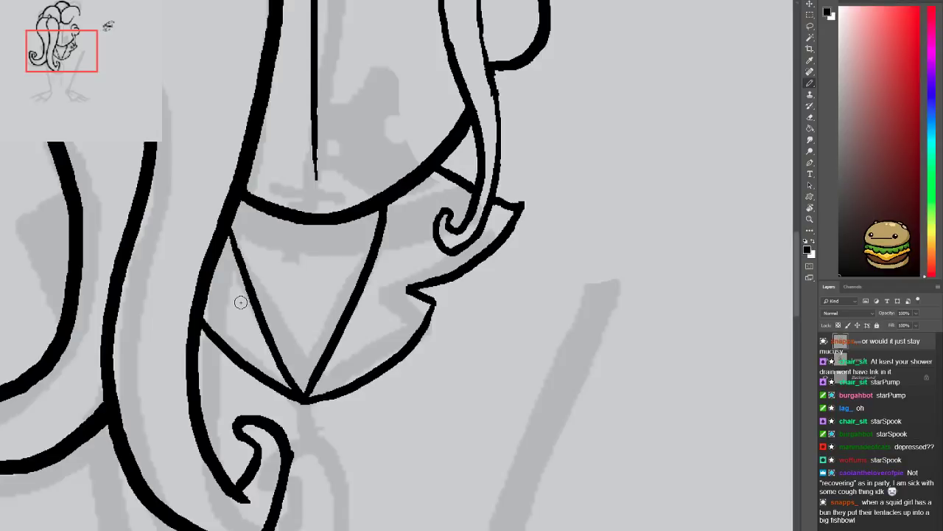
mouse_move(321, 258)
mouse_down()
mouse_move(263, 413)
mouse_move(209, 391)
mouse_up()
mouse_move(352, 263)
mouse_down()
mouse_move(316, 391)
mouse_move(314, 353)
mouse_up()
key(ctrl+minus)
key(ctrl+minus)
key(ctrl+plus)
key(ctrl+plus)
Draw the jacket's thin front seam from the chest point straight down the torso with a small notch partway, retrying the stroke
drag(256, 442, 368, 162)
mouse_move(264, 332)
mouse_down()
mouse_move(258, 367)
mouse_move(285, 181)
mouse_move(299, 313)
mouse_move(294, 471)
mouse_up()
scroll(267, 279, down, 3)
scroll(295, 258, up, 3)
key(ctrl+z)
drag(282, 159, 288, 449)
key(ctrl+z)
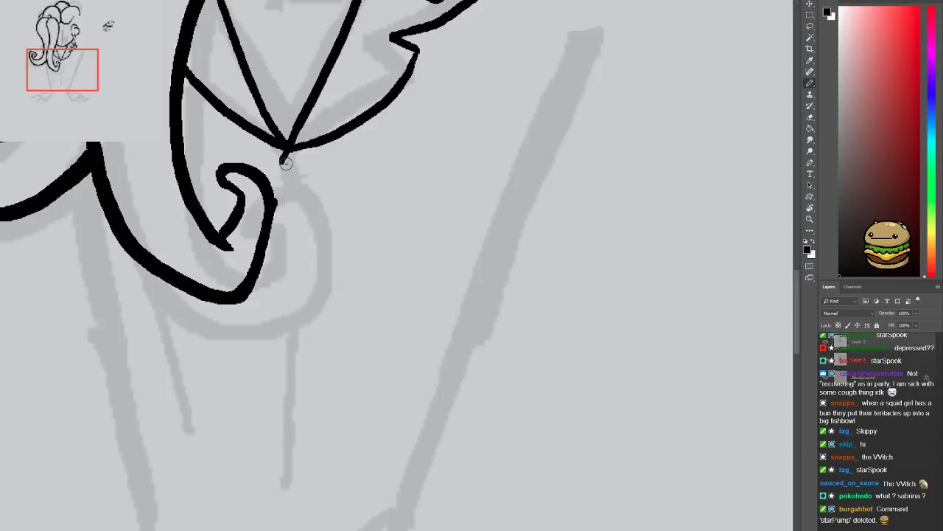
drag(281, 153, 294, 457)
key(ctrl+z)
mouse_move(281, 151)
mouse_down()
mouse_move(300, 328)
mouse_move(289, 426)
mouse_up()
key(ctrl+z)
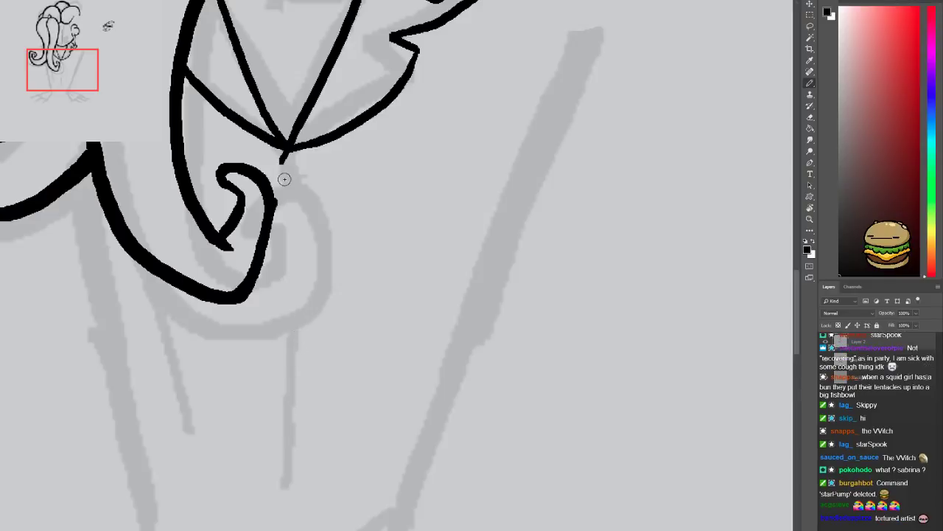
mouse_move(283, 156)
mouse_down()
mouse_move(291, 339)
mouse_move(299, 341)
mouse_move(293, 465)
mouse_up()
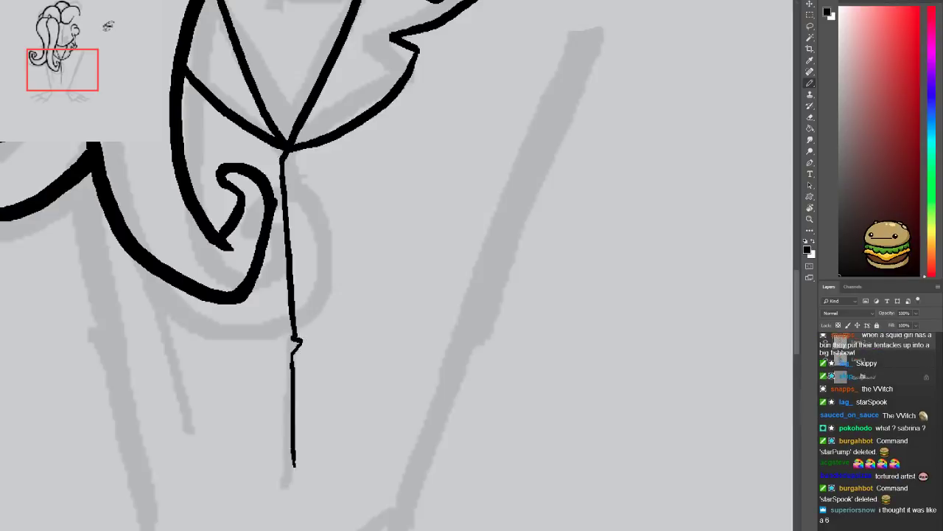
Draw two short slanted strokes across the front seam around its notch, redoing them until their angle fits
mouse_move(244, 376)
mouse_down()
mouse_move(313, 354)
mouse_move(378, 305)
mouse_up()
key(ctrl+z)
drag(251, 356, 320, 314)
key(ctrl+z)
drag(215, 341, 363, 280)
key(ctrl+z)
key(ctrl+z)
mouse_move(311, 355)
mouse_down()
mouse_move(263, 370)
mouse_move(337, 294)
mouse_up()
Draw the shoulder line sloping outward from the notched lapel, and a thin curved armhole seam dropping from its end
scroll(371, 278, down, 5)
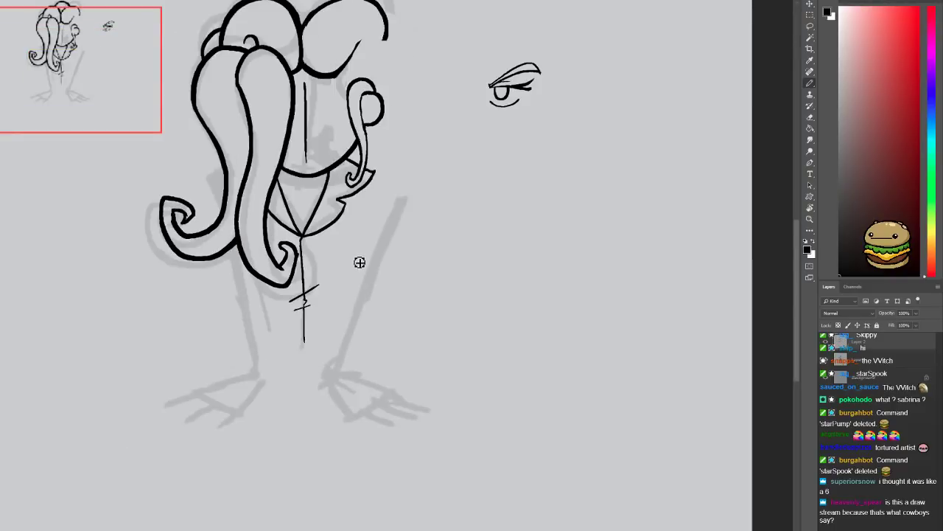
scroll(359, 262, up, 6)
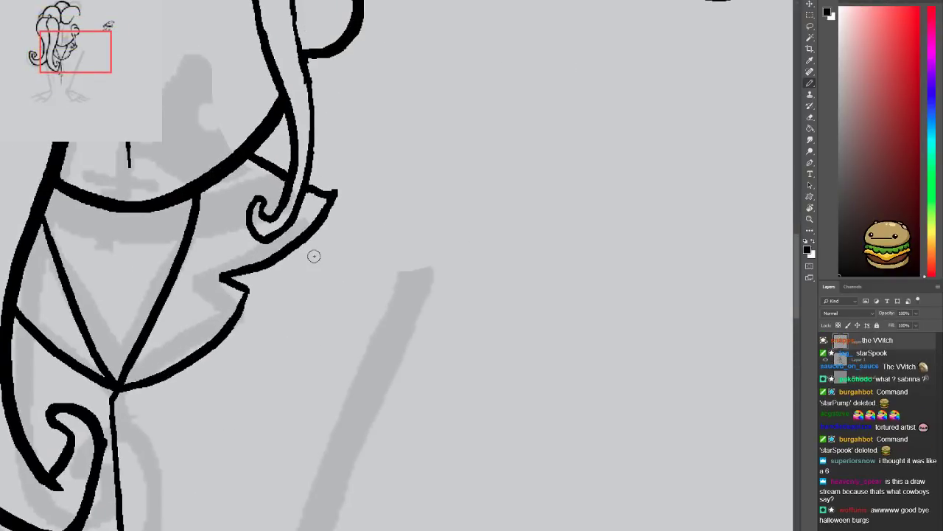
drag(325, 211, 380, 247)
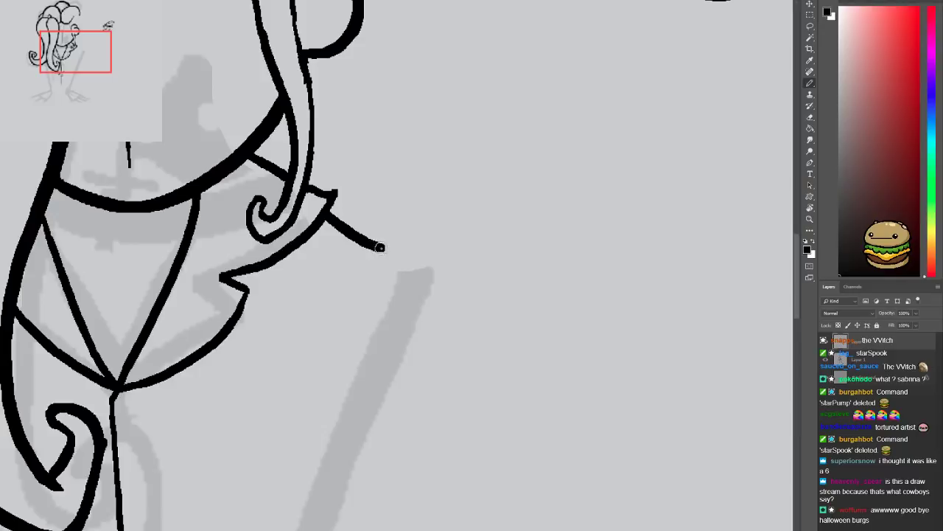
key(ctrl+z)
mouse_move(324, 214)
mouse_down()
mouse_move(387, 233)
mouse_move(386, 242)
mouse_up()
mouse_move(386, 248)
mouse_down()
mouse_move(349, 324)
mouse_move(356, 299)
mouse_move(355, 363)
mouse_up()
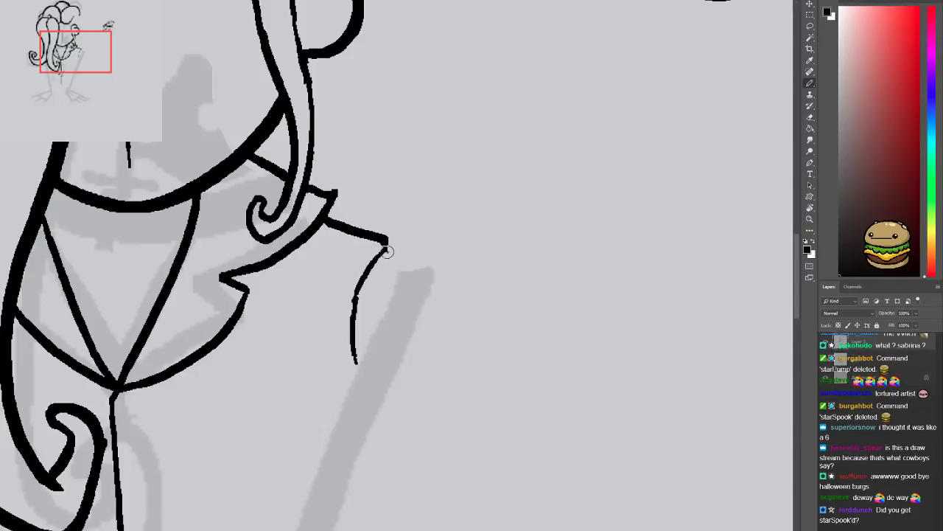
Draw the sleeve's slightly raised cap sloping down and outward from the shoulder's end, redoing the first strokes
mouse_move(389, 247)
mouse_down()
mouse_move(422, 250)
mouse_move(448, 274)
mouse_up()
drag(394, 302, 461, 279)
key(ctrl+z)
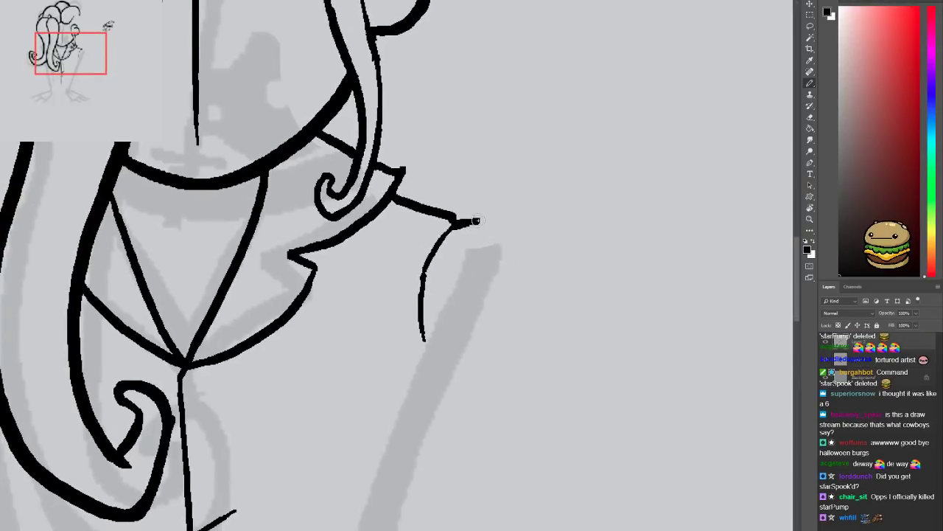
drag(478, 220, 514, 255)
Draw the pointed collar tip sticking out behind the rear ringlet, and start the far shoulder's curve at its point
drag(296, 238, 486, 227)
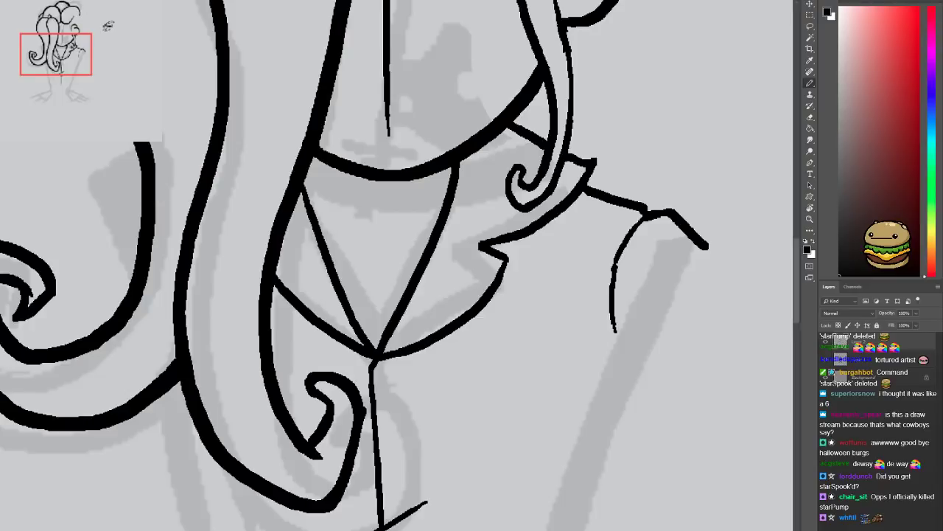
key(ctrl+minus)
drag(159, 204, 234, 229)
key(ctrl+plus)
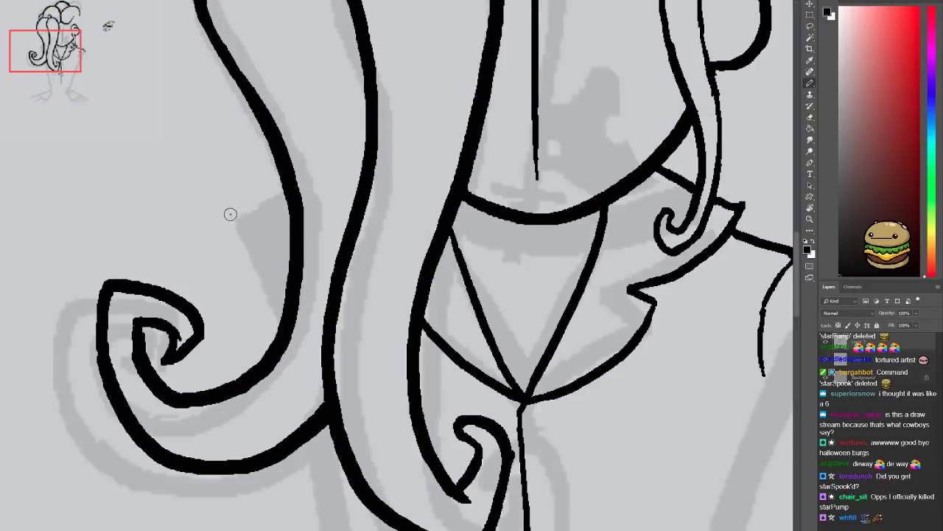
mouse_move(288, 209)
mouse_down()
mouse_move(244, 233)
mouse_move(267, 267)
mouse_up()
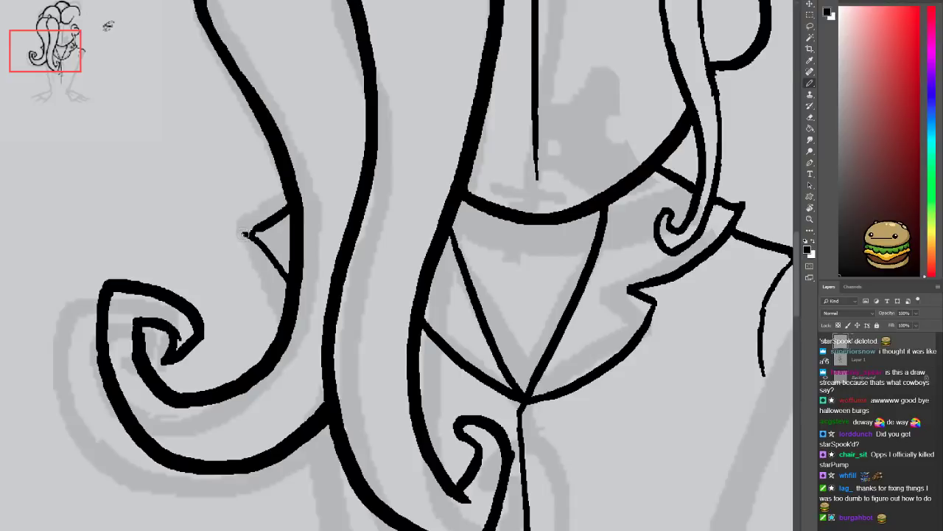
scroll(244, 258, down, 4)
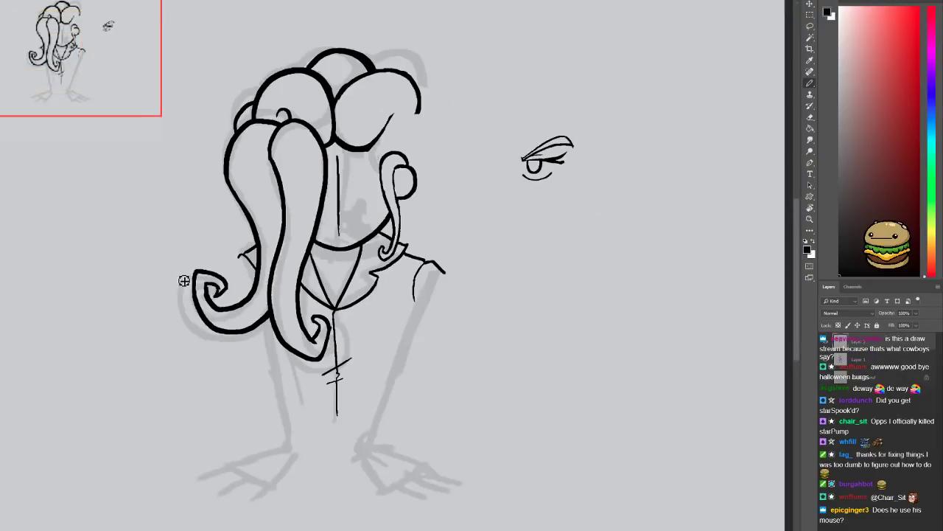
Draw the far shoulder's outer edge from the collar tip down to the rear ringlet's curl, retrying the lower line
scroll(184, 280, up, 5)
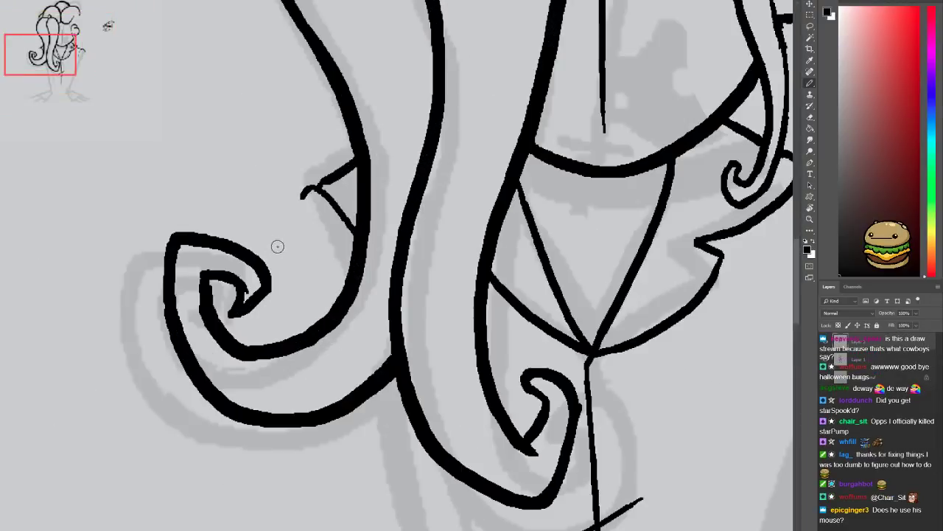
mouse_move(303, 194)
mouse_down()
mouse_move(290, 244)
mouse_move(327, 313)
mouse_up()
key(ctrl+z)
mouse_move(293, 226)
mouse_down()
mouse_move(288, 233)
mouse_move(329, 303)
mouse_up()
key(ctrl+z)
mouse_move(294, 224)
mouse_down()
mouse_move(283, 236)
mouse_move(329, 312)
mouse_up()
drag(349, 380, 253, 292)
key(ctrl+z)
mouse_move(199, 140)
mouse_down()
mouse_move(189, 146)
mouse_move(229, 230)
mouse_up()
key(ctrl+z)
drag(190, 142, 230, 246)
Draw the jacket's side edge slanting down from beneath the rear ringlet, and select the faded sketch's layer
scroll(221, 243, down, 3)
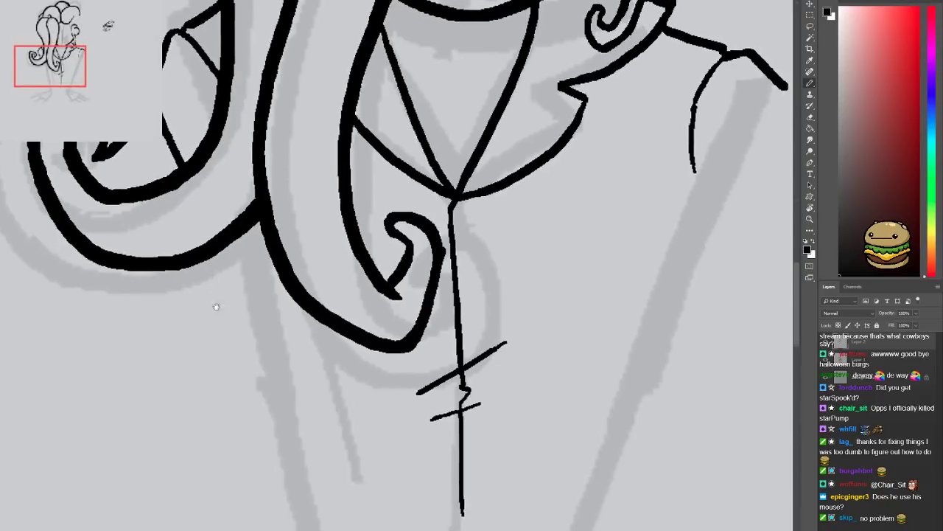
scroll(241, 241, up, 3)
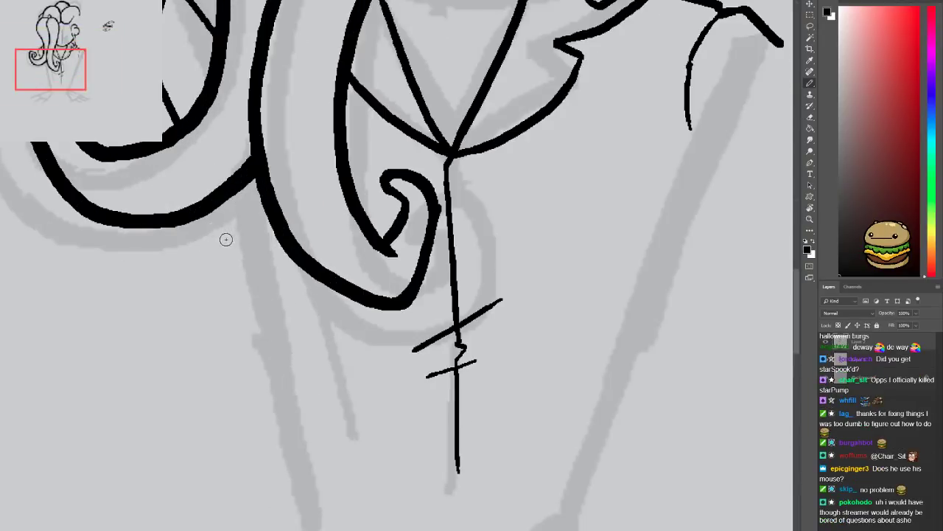
scroll(228, 235, down, 1)
drag(204, 142, 258, 305)
drag(302, 241, 174, 355)
key(ctrl+minus)
click(867, 360)
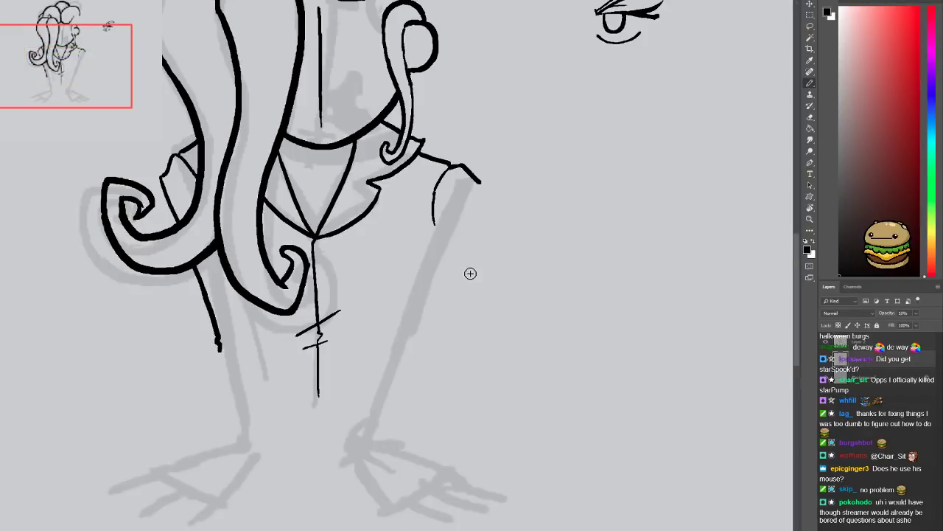
Erase the upper part of the near faded arm line and sketch the sleeve's two long sides from shoulder toward wrist
key(e)
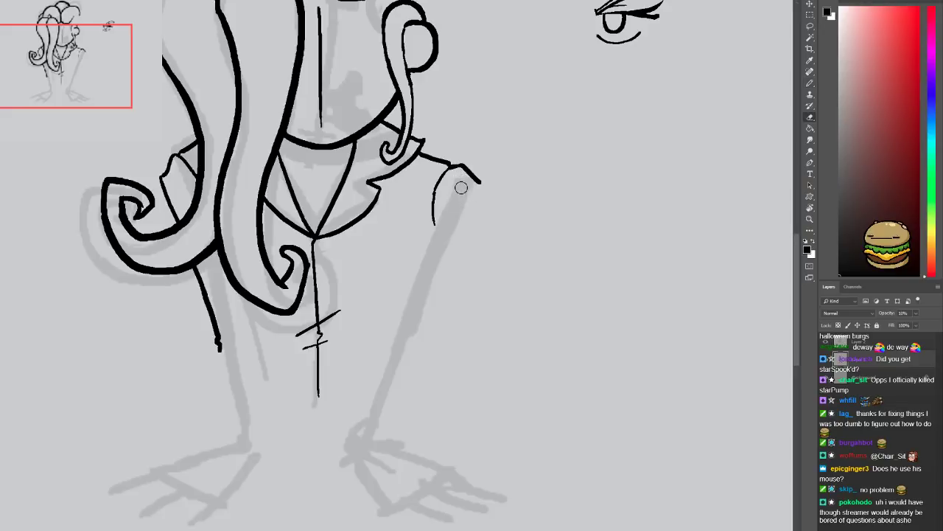
drag(461, 186, 393, 313)
key(b)
drag(481, 185, 403, 418)
drag(433, 200, 373, 378)
drag(429, 220, 371, 410)
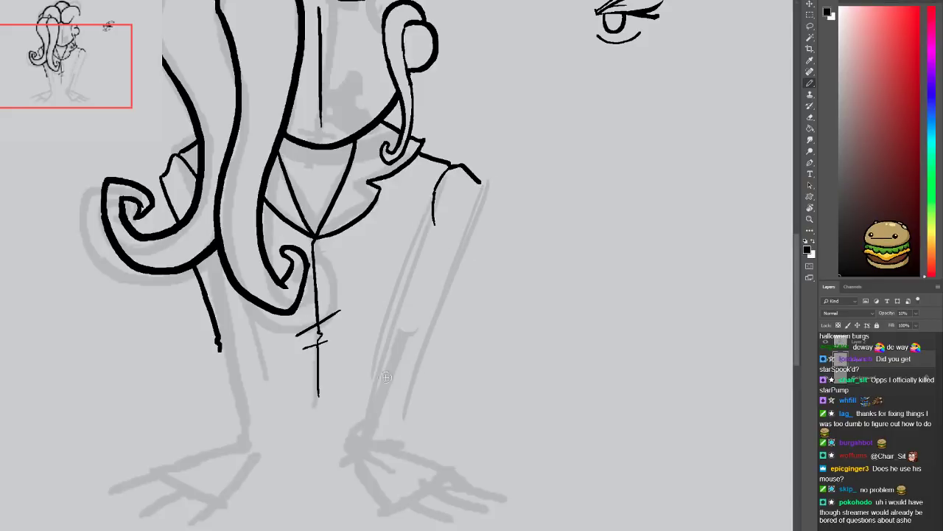
Sketch the lower sleeves with cuffs at both wrists and a horizontal guide line across the waist
drag(386, 324, 345, 436)
drag(405, 411, 379, 416)
drag(398, 419, 375, 423)
drag(252, 295, 264, 421)
mouse_move(195, 288)
mouse_down()
mouse_move(221, 413)
mouse_move(268, 426)
mouse_move(228, 438)
mouse_move(270, 440)
mouse_up()
drag(373, 443, 401, 438)
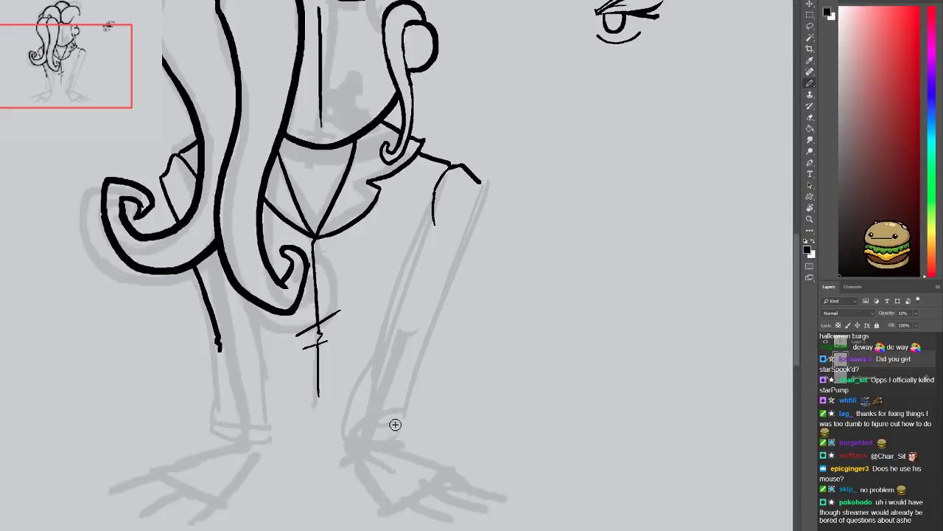
drag(129, 327, 478, 331)
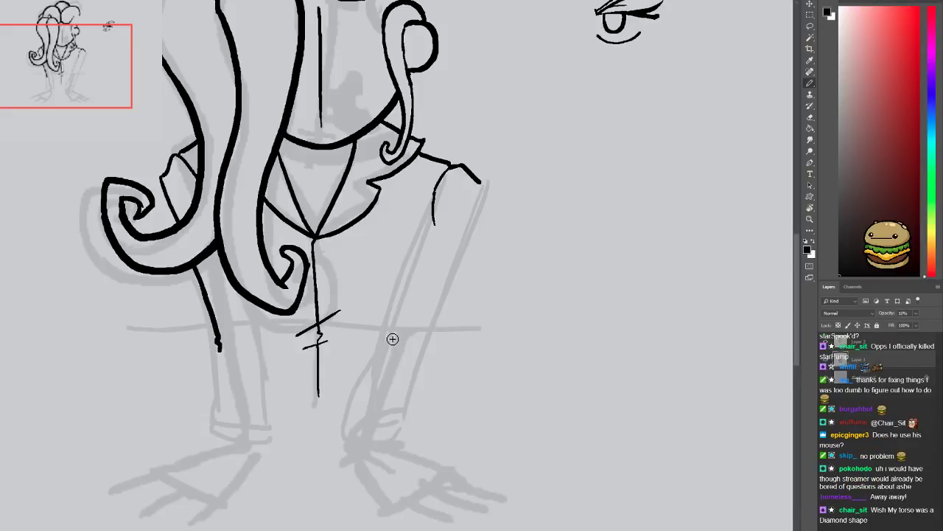
key(ctrl+minus)
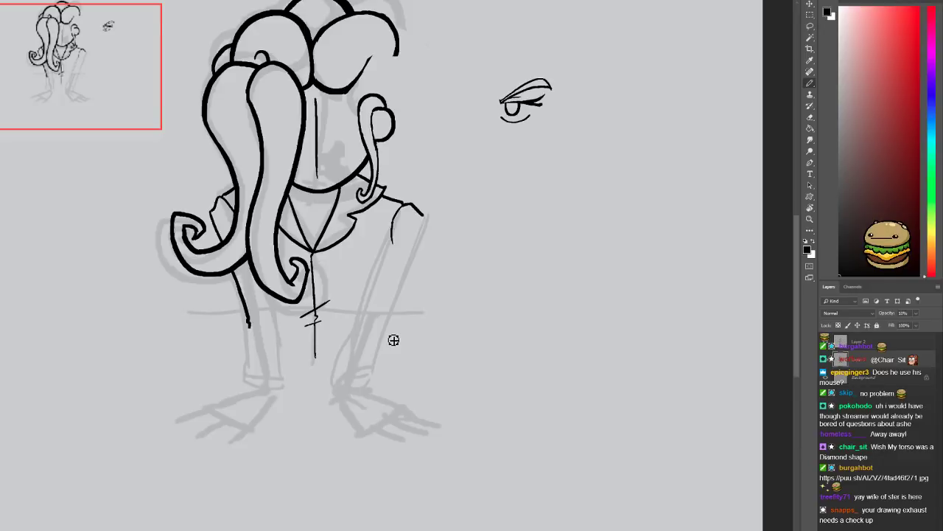
Erase the faded sketch of the torso, sleeves and hands below the head
key(e)
mouse_move(181, 209)
mouse_down()
mouse_move(168, 273)
mouse_move(264, 420)
mouse_move(189, 320)
mouse_move(235, 235)
mouse_up()
mouse_move(287, 221)
mouse_down()
mouse_move(354, 192)
mouse_move(383, 405)
mouse_move(346, 368)
mouse_move(403, 417)
mouse_move(379, 228)
mouse_move(361, 424)
mouse_move(347, 413)
mouse_up()
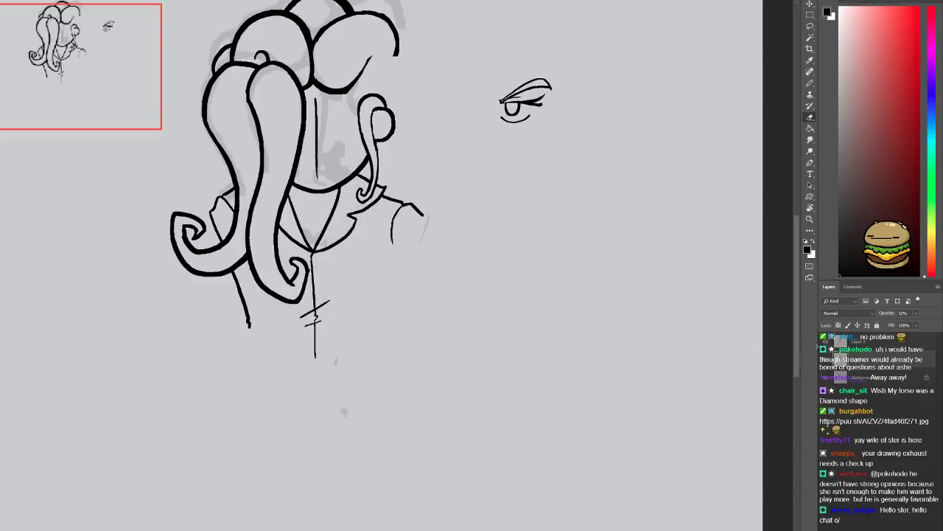
On the line art layer, erase the inked near shoulder, far collar and shoulder, jacket side edge and central jacket line
click(848, 343)
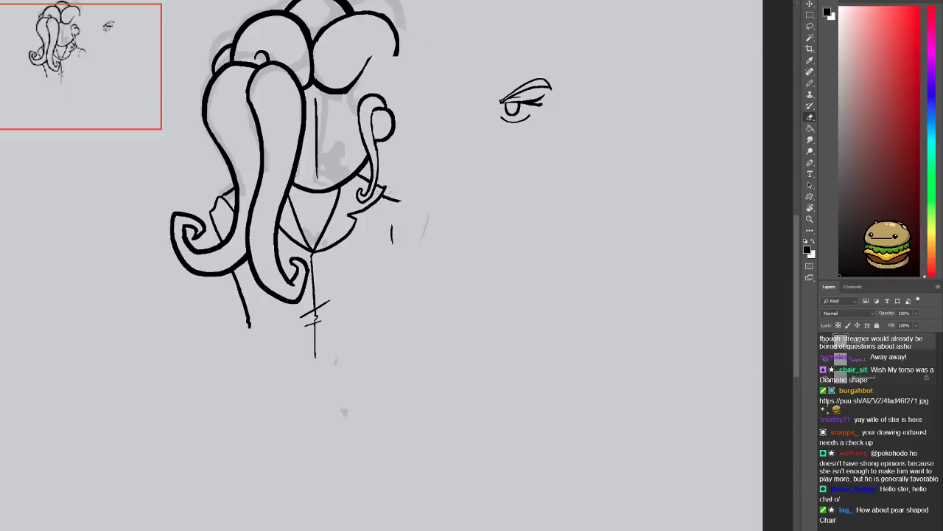
key(ctrl+plus)
drag(266, 230, 276, 360)
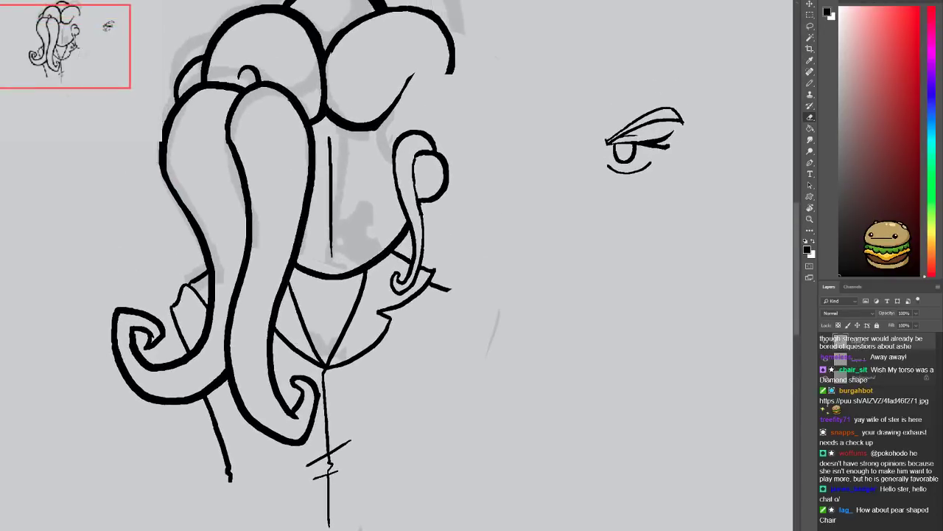
mouse_move(145, 292)
mouse_down()
mouse_move(180, 295)
mouse_move(164, 298)
mouse_up()
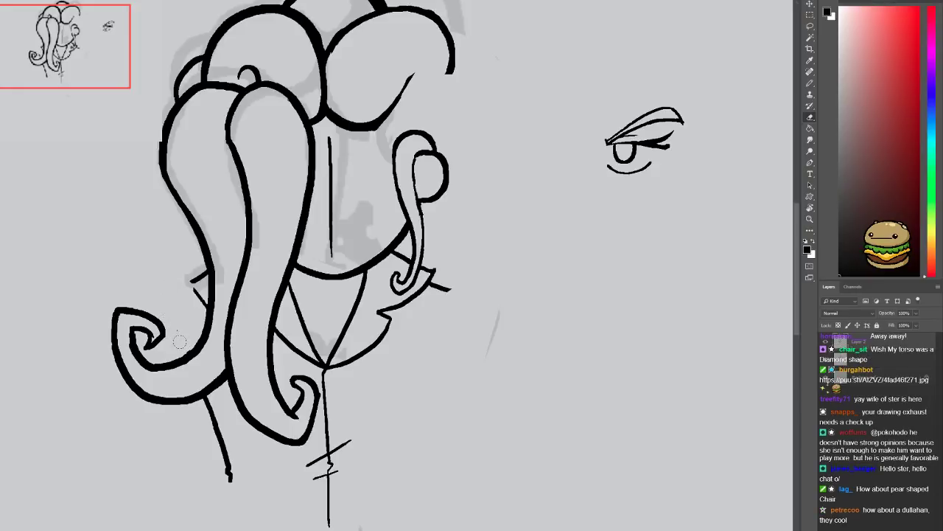
drag(186, 272, 193, 297)
drag(196, 264, 198, 303)
drag(203, 395, 230, 480)
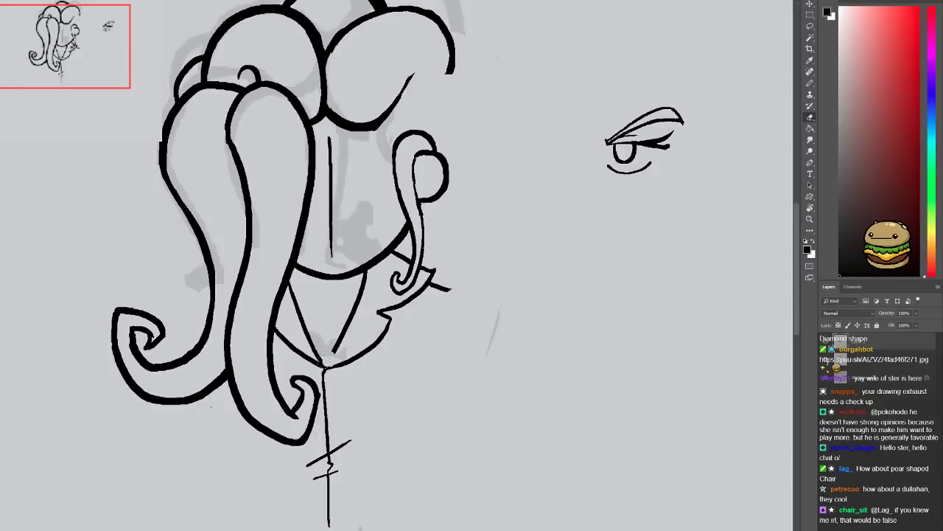
drag(323, 366, 328, 525)
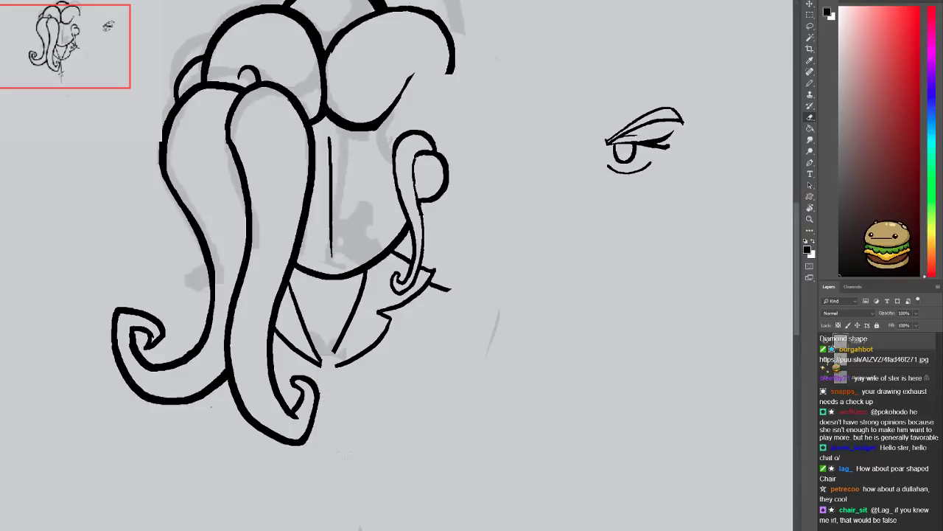
Erase the remaining inked lapels, collar and neckline beneath the chin and around the ear ringlet
drag(410, 415, 328, 445)
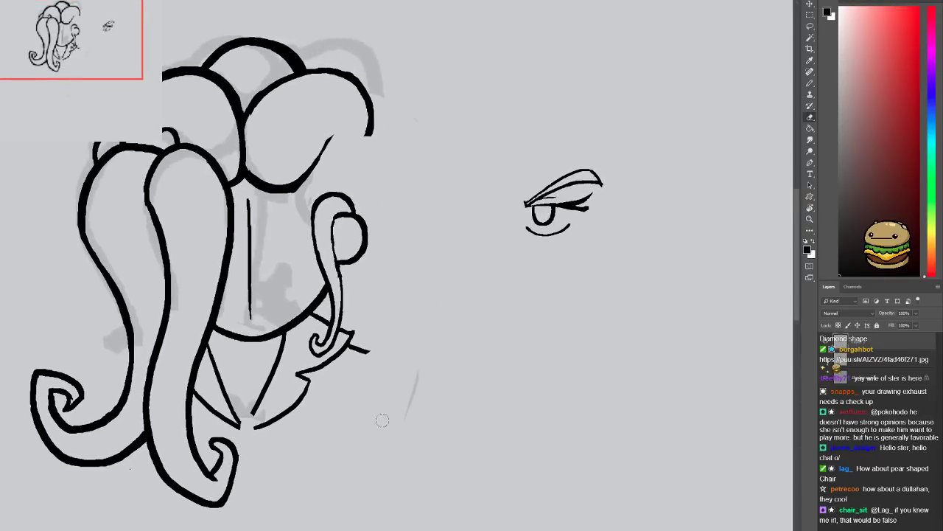
drag(356, 337, 344, 339)
mouse_move(308, 369)
mouse_down()
mouse_move(265, 409)
mouse_move(308, 382)
mouse_up()
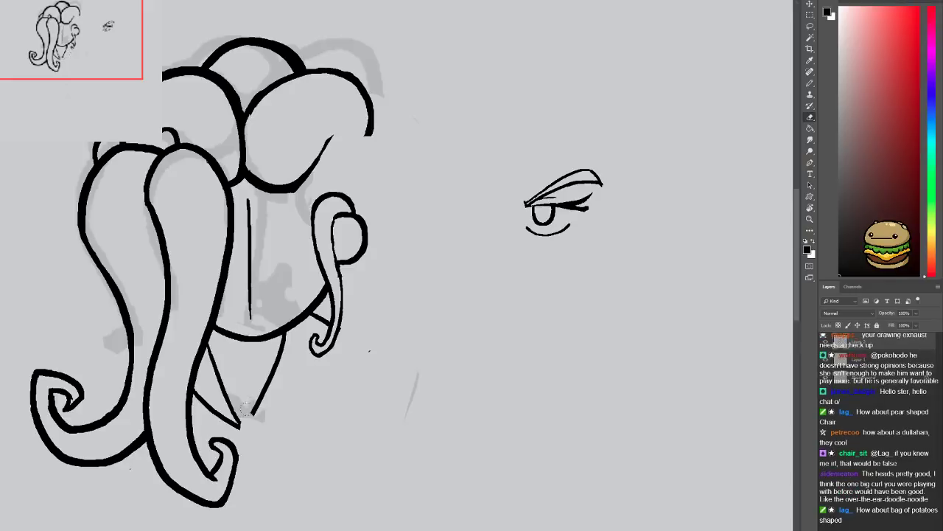
drag(256, 413, 281, 346)
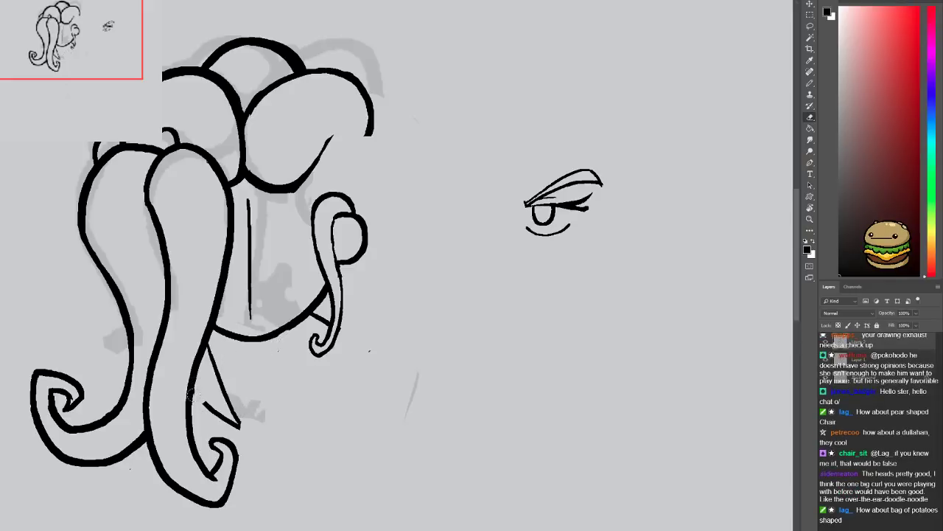
mouse_move(228, 398)
mouse_down()
mouse_move(234, 420)
mouse_move(157, 431)
mouse_up()
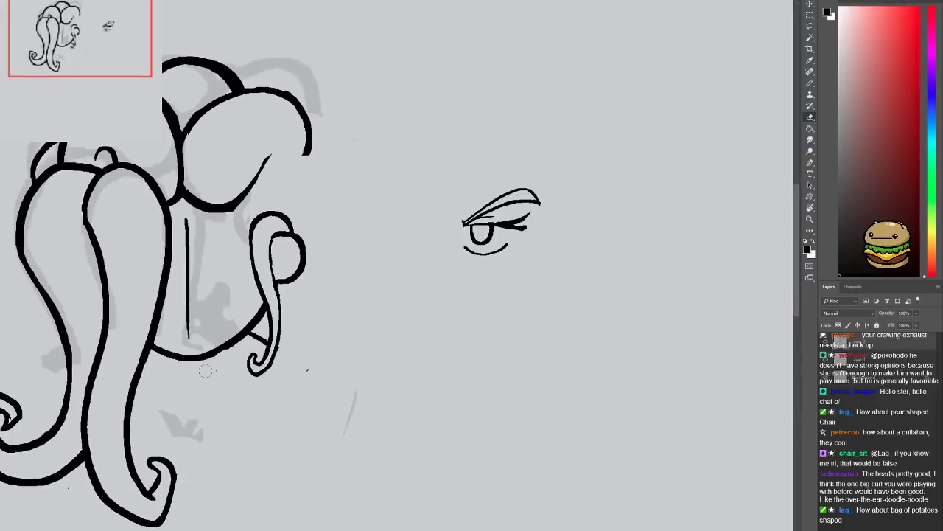
drag(249, 333, 252, 337)
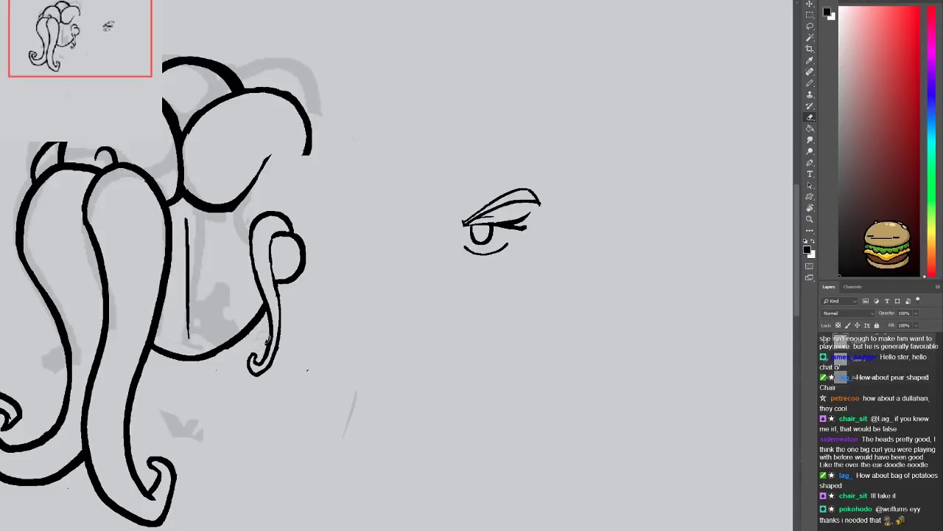
drag(282, 340, 288, 333)
Touch up the jawline's lower edge in ink where the collar lines were removed
scroll(218, 353, up, 3)
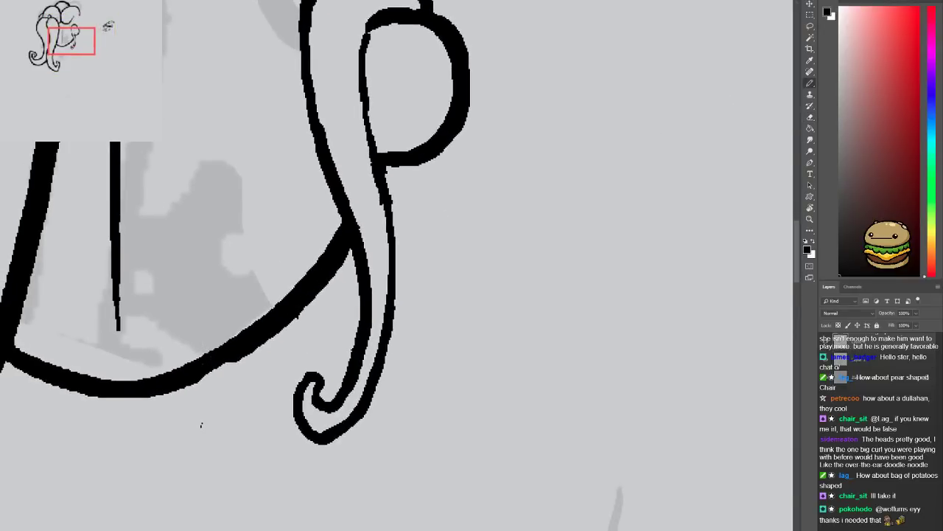
key(b)
drag(191, 380, 240, 345)
key(ctrl+minus)
scroll(174, 384, down, 2)
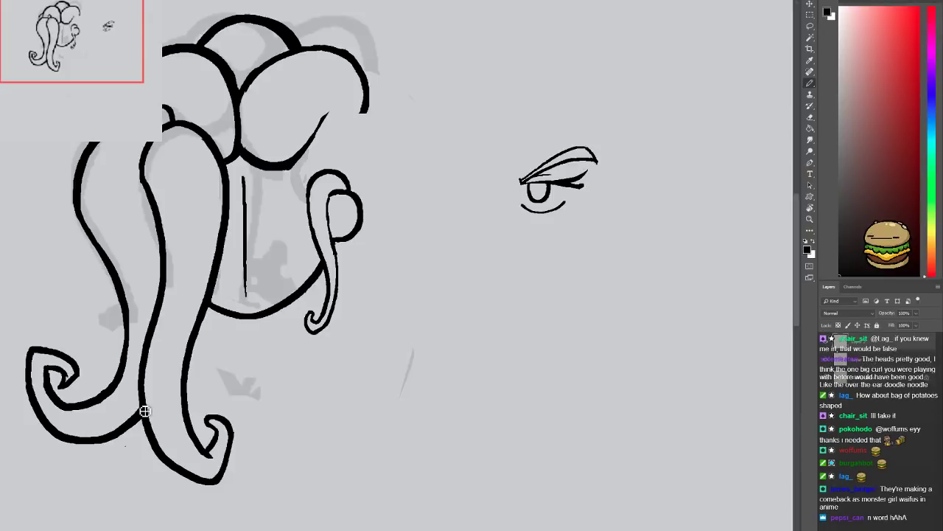
mouse_move(168, 362)
mouse_down()
mouse_move(166, 402)
mouse_move(168, 351)
mouse_up()
On the faded sketch layer, sketch a neck and sloping shoulder line, and erase the stray marks left below
click(878, 359)
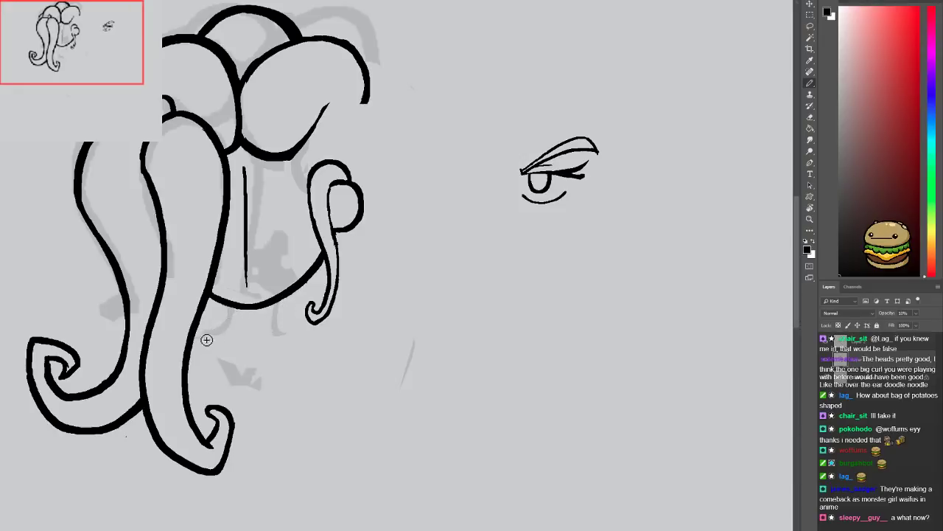
mouse_move(285, 333)
mouse_down()
mouse_move(345, 366)
mouse_move(339, 355)
mouse_up()
key(e)
drag(402, 383, 417, 338)
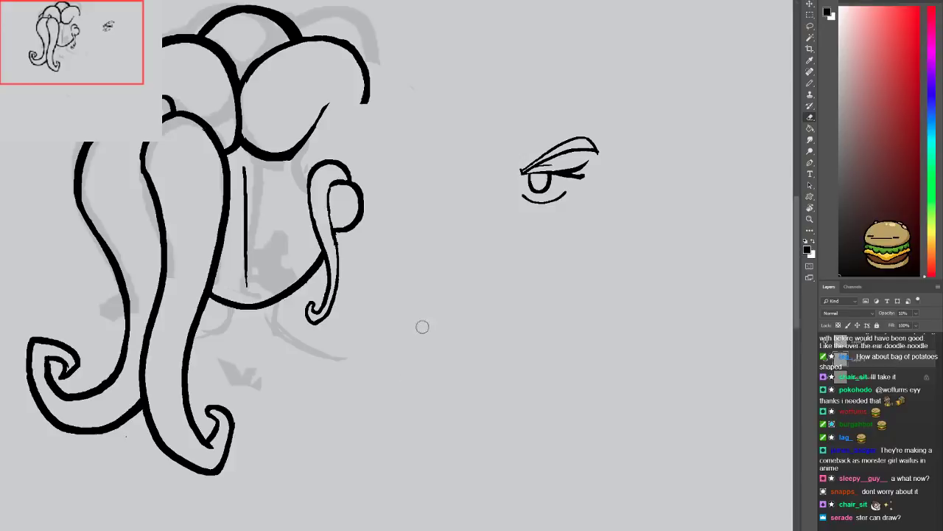
mouse_move(244, 380)
mouse_down()
mouse_move(223, 359)
mouse_move(248, 372)
mouse_up()
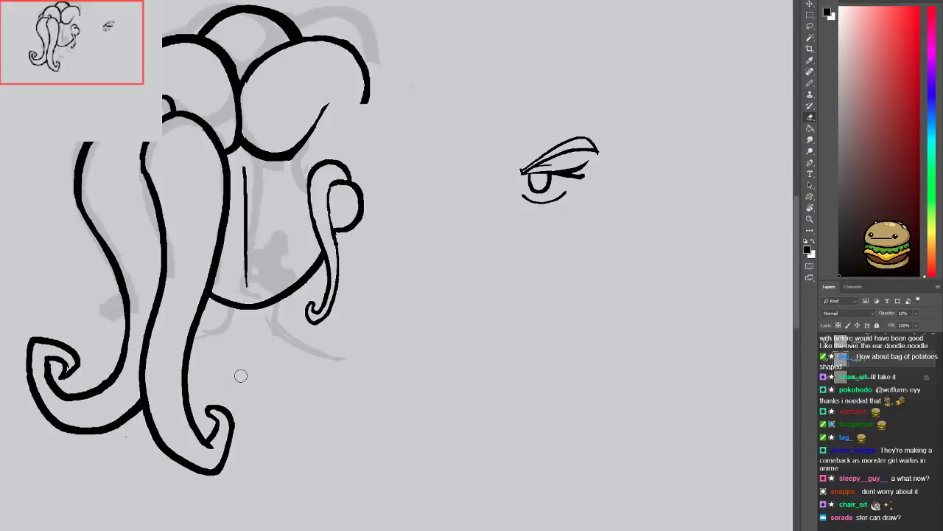
Sketch a curved neckline dipping below the neck from the long front curl to the near collar point
key(b)
mouse_move(194, 346)
mouse_down()
mouse_move(218, 387)
mouse_move(267, 404)
mouse_up()
mouse_move(302, 353)
mouse_down()
mouse_move(274, 407)
mouse_move(248, 401)
mouse_up()
drag(307, 332, 298, 373)
Try a near shoulder and upper arm sloping out from the collar point, and erase those lines
drag(308, 329, 350, 386)
mouse_move(318, 325)
mouse_down()
mouse_move(381, 361)
mouse_move(329, 358)
mouse_move(384, 391)
mouse_up()
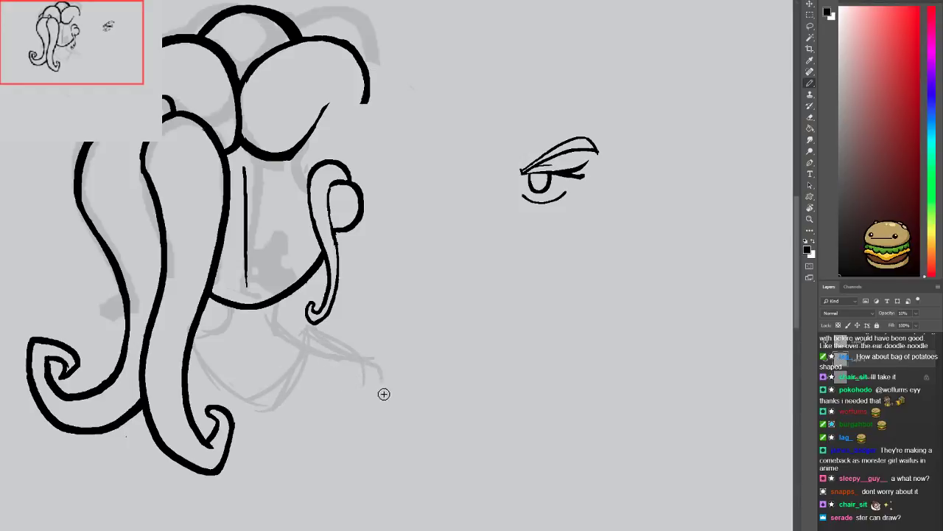
drag(353, 361, 390, 414)
key(e)
mouse_move(364, 380)
mouse_down()
mouse_move(337, 364)
mouse_move(356, 359)
mouse_move(341, 335)
mouse_move(372, 332)
mouse_up()
mouse_move(302, 330)
mouse_down()
mouse_move(385, 359)
mouse_move(369, 369)
mouse_up()
drag(312, 347, 320, 355)
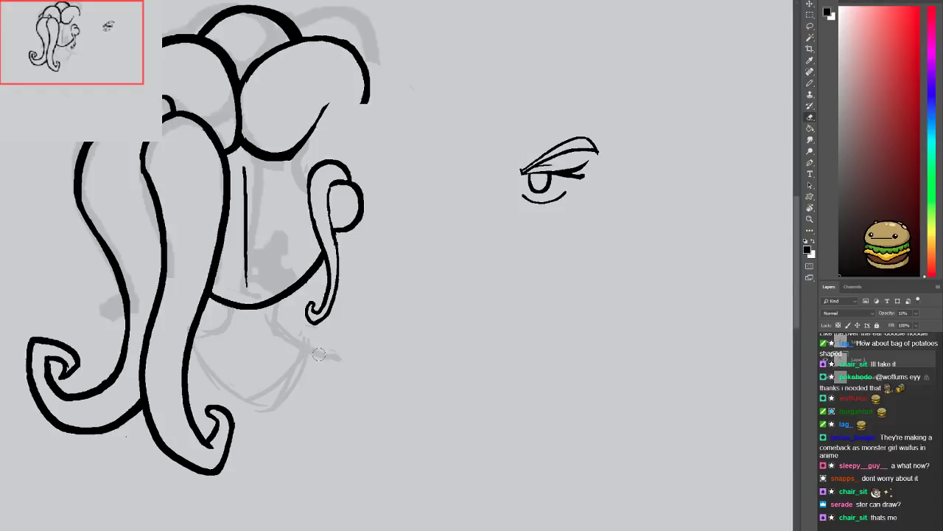
Redraw the near shoulder from the collar point, rounding it down into the upper arm and retrying the arm line
key(b)
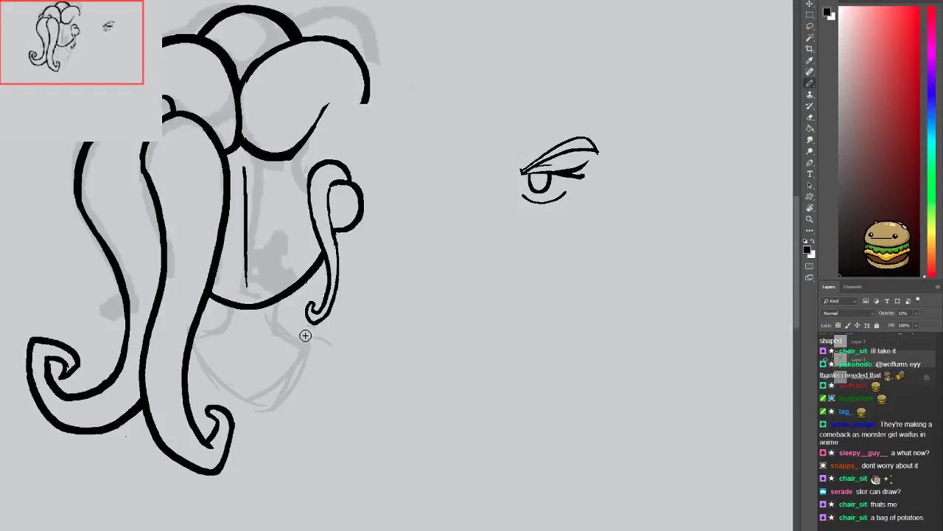
mouse_move(310, 336)
mouse_down()
mouse_move(376, 351)
mouse_move(333, 351)
mouse_move(364, 364)
mouse_move(354, 367)
mouse_move(362, 364)
mouse_move(365, 415)
mouse_up()
key(ctrl+z)
drag(348, 355, 385, 414)
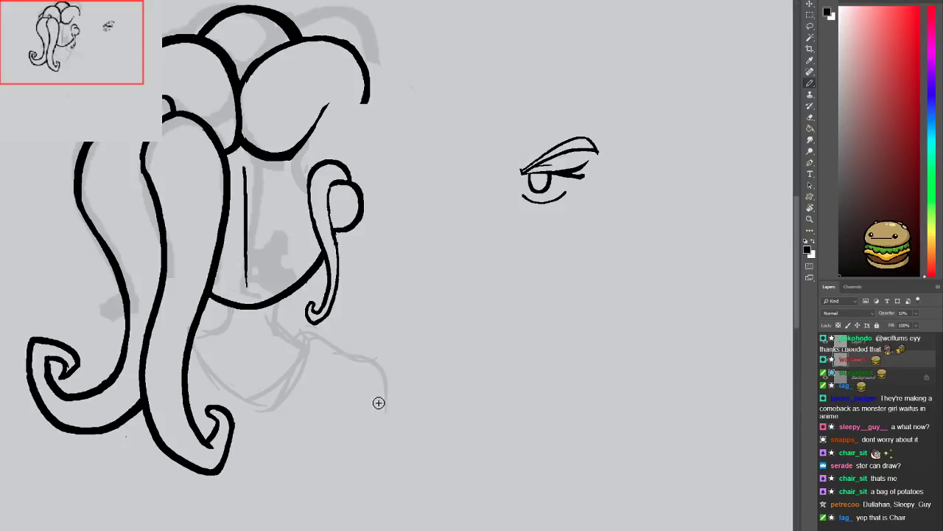
drag(350, 360, 389, 461)
key(ctrl+z)
mouse_move(347, 355)
mouse_down()
mouse_move(384, 435)
mouse_move(391, 377)
mouse_up()
Try freehand horizontal cut-off lines across the body at several heights below the curls, undoing each one
drag(51, 408, 463, 419)
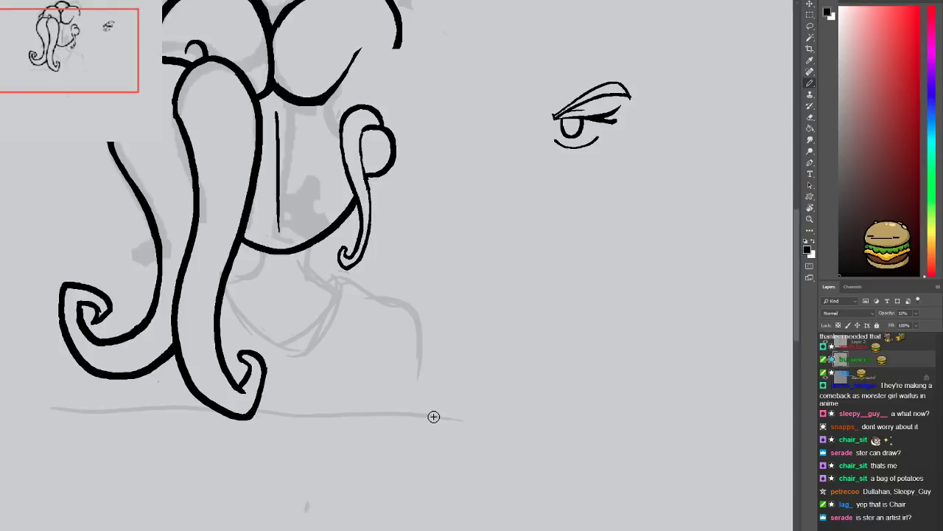
key(ctrl+z)
drag(50, 435, 486, 441)
key(ctrl+z)
drag(51, 457, 480, 447)
key(ctrl+z)
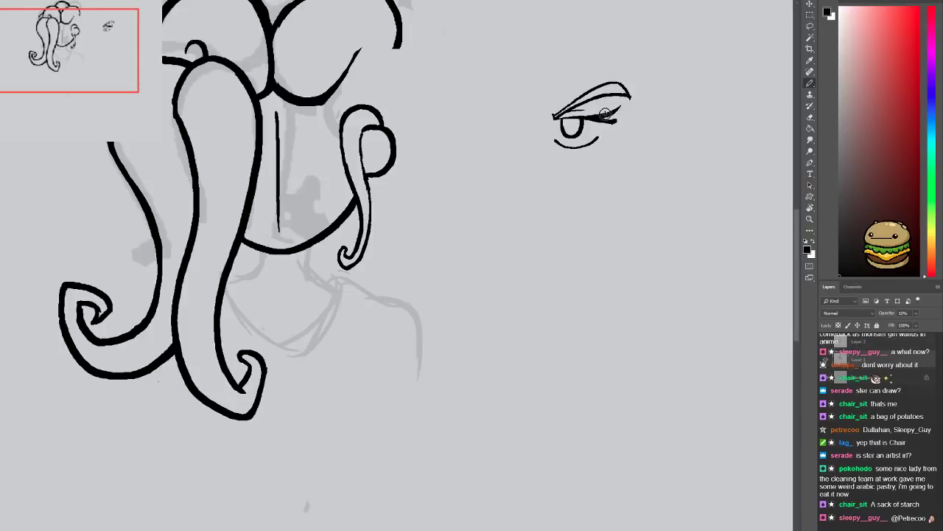
Paint a straight grey cut-off bar below the curls within a rectangular selection, deselect, and trim the bar's lower edge
click(809, 15)
key(ctrl+minus)
mouse_move(175, 379)
mouse_down()
mouse_move(327, 444)
mouse_move(392, 449)
mouse_up()
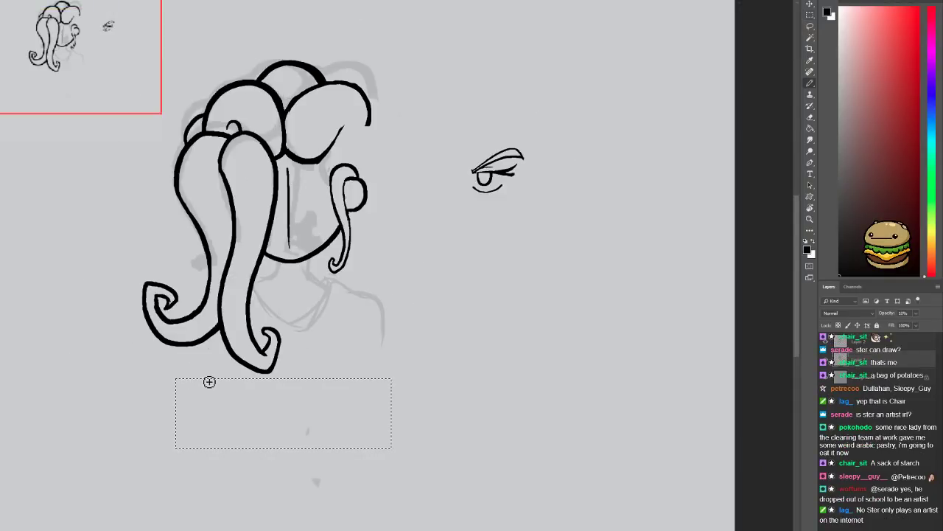
drag(177, 381, 393, 381)
click(809, 16)
click(489, 280)
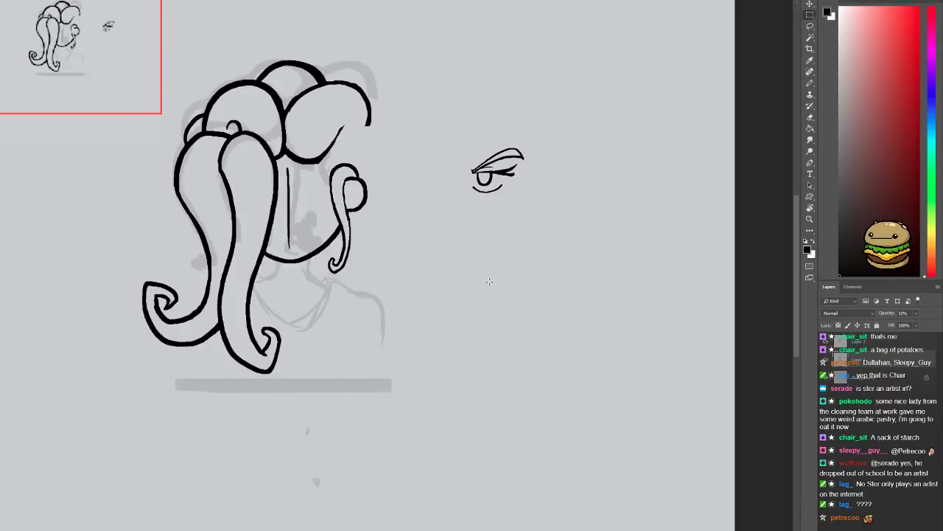
key(e)
shift+click(395, 395)
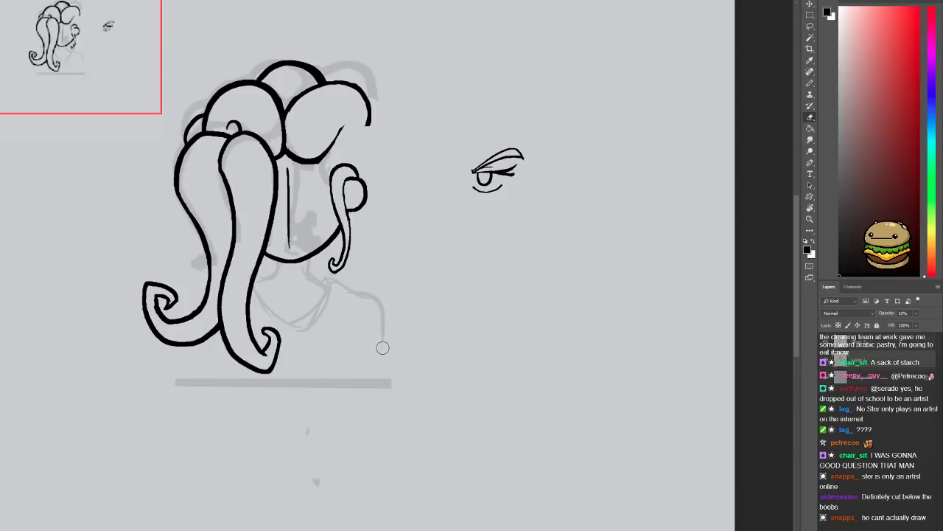
Erase the rounded near shoulder and upper arm, and sketch a lower shoulder slope out from the collar point
scroll(383, 340, up, 2)
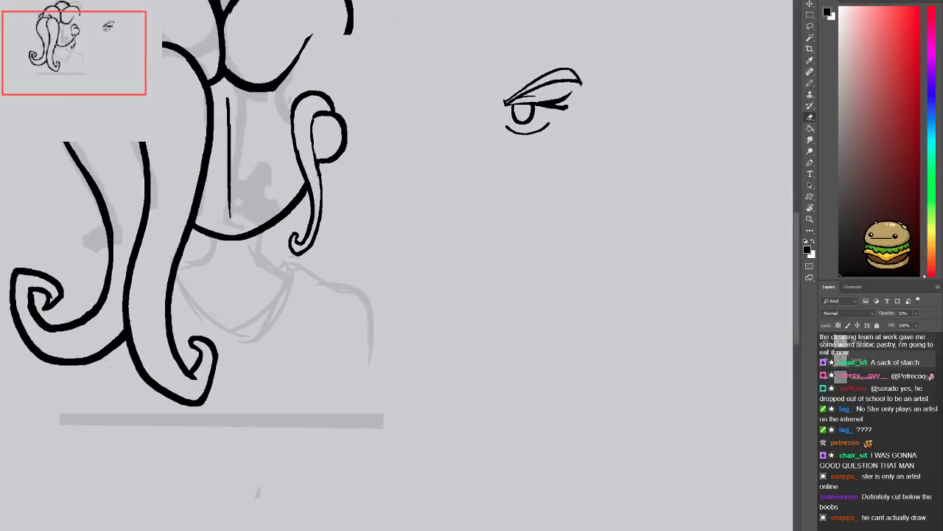
drag(333, 293, 362, 320)
key(b)
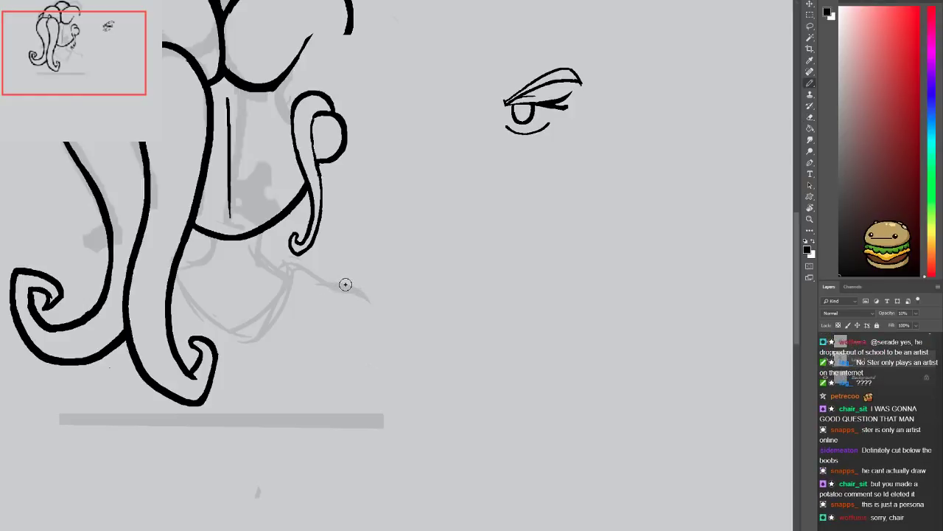
mouse_move(341, 288)
mouse_down()
mouse_move(378, 315)
mouse_move(368, 410)
mouse_up()
key(ctrl+z)
drag(314, 279, 370, 317)
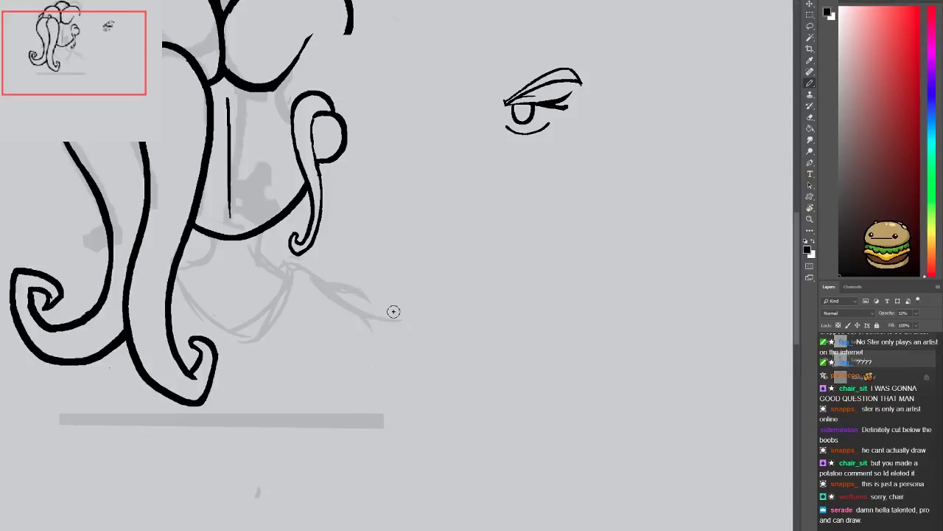
mouse_move(316, 278)
mouse_down()
mouse_move(390, 303)
mouse_move(348, 286)
mouse_move(331, 266)
mouse_move(358, 340)
mouse_move(386, 305)
mouse_move(388, 281)
mouse_move(401, 321)
mouse_up()
Erase the outer end of the near shoulder slope beyond the collar point
key(e)
drag(351, 311, 404, 356)
key(b)
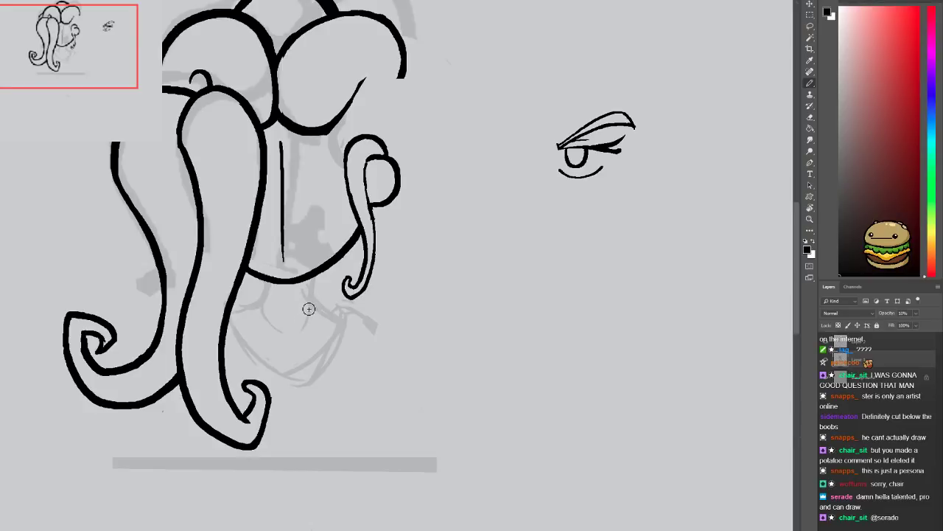
Clean up the neck lines and sketch a small round pendant hanging inside the neckline
key(e)
key(b)
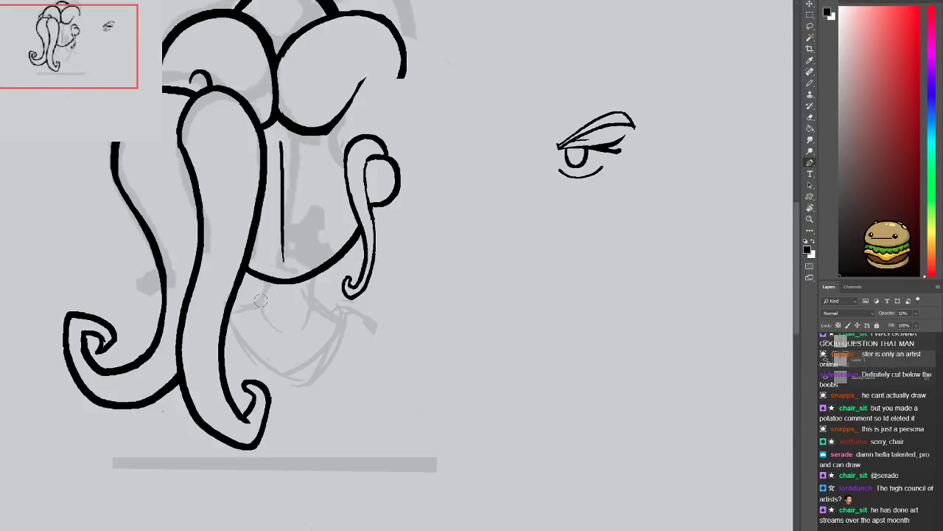
key(e)
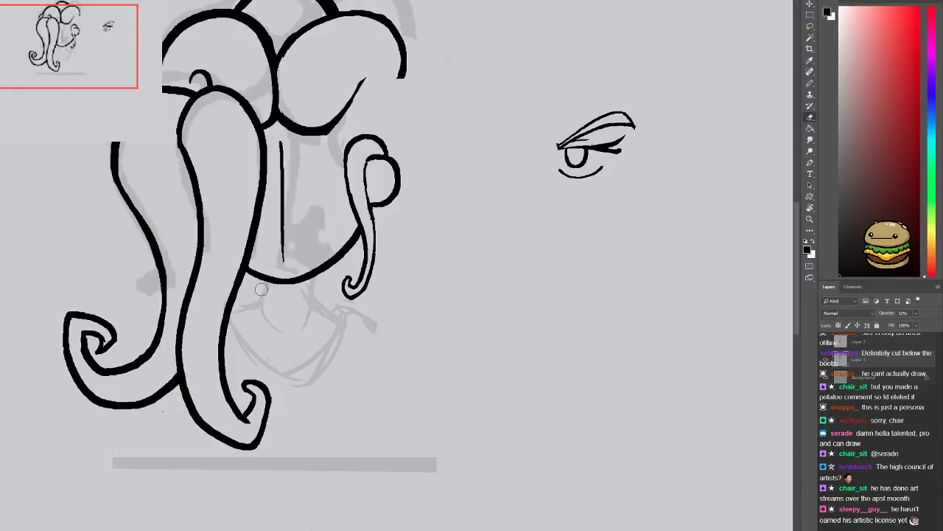
key(b)
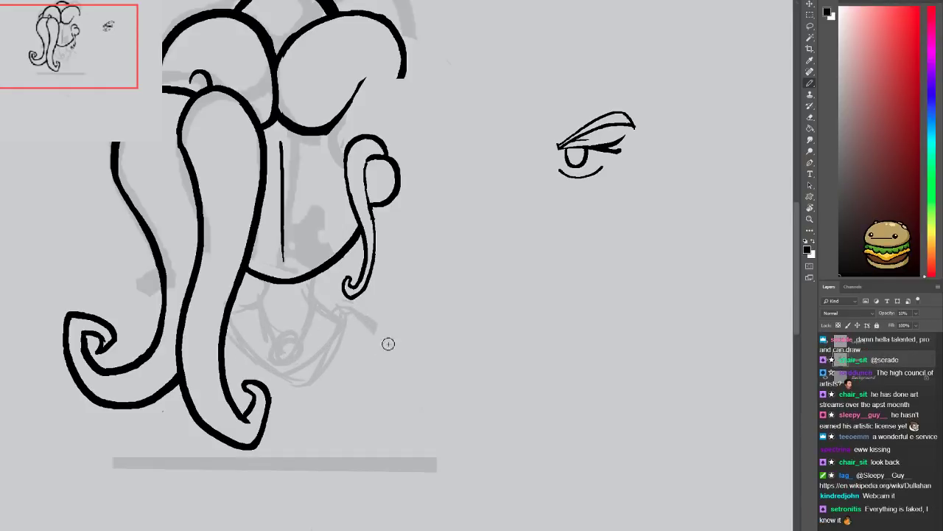
Re-sketch the near shoulder edge from the collar point, and run a diagonal fold line from its corner down to the cut-off bar
key(e)
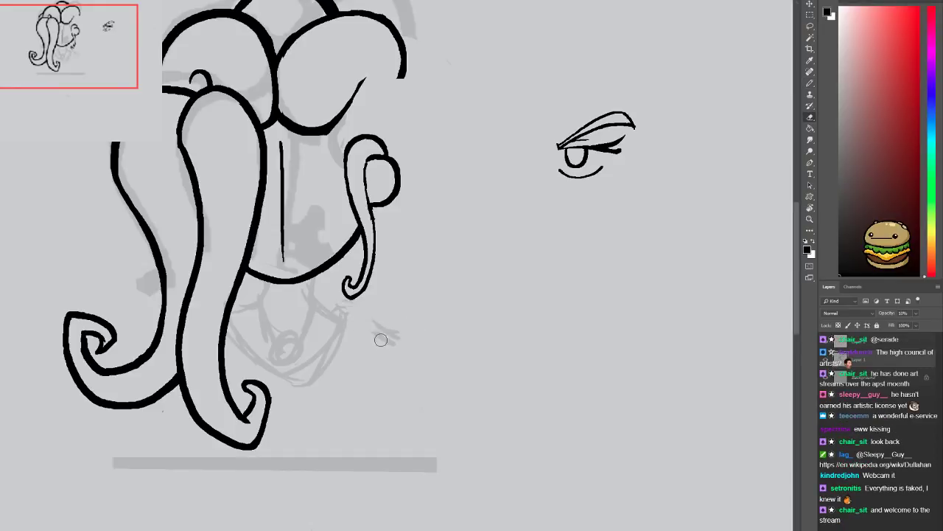
key(b)
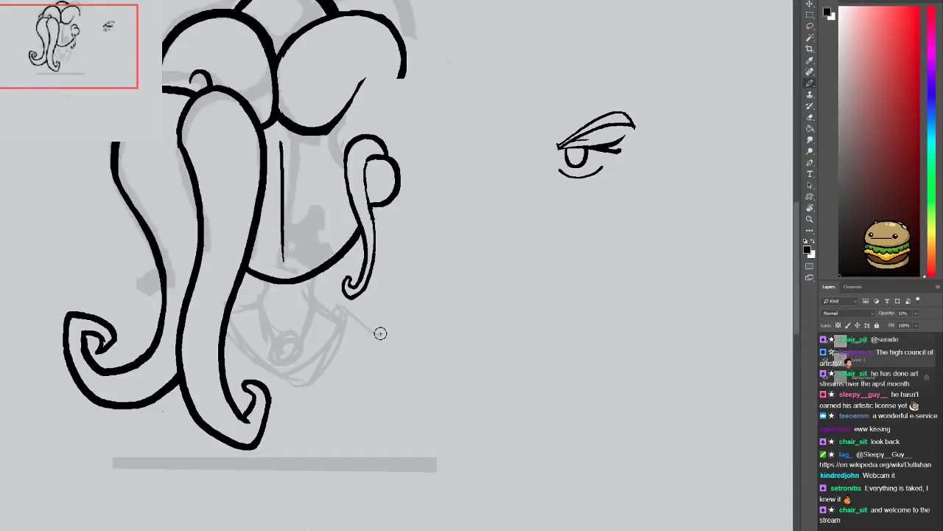
mouse_move(388, 331)
mouse_down()
mouse_move(356, 415)
mouse_move(331, 438)
mouse_up()
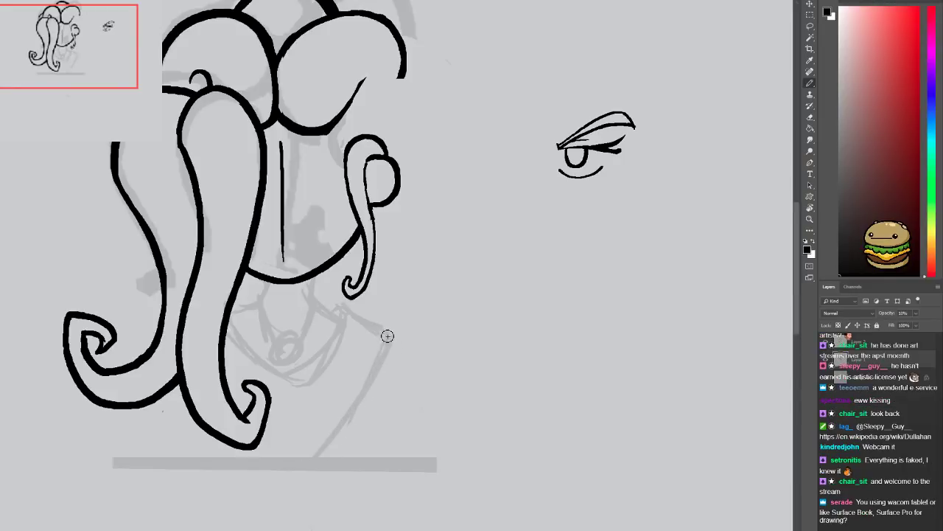
mouse_move(352, 302)
mouse_down()
mouse_move(388, 324)
mouse_move(350, 304)
mouse_move(356, 316)
mouse_move(361, 303)
mouse_move(340, 296)
mouse_move(394, 326)
mouse_move(317, 298)
mouse_move(376, 332)
mouse_up()
key(e)
key(b)
key(e)
key(b)
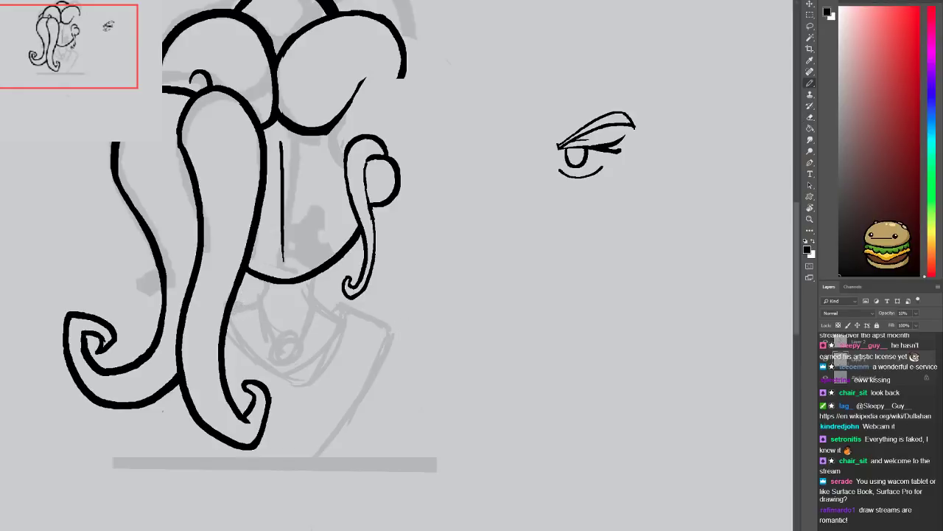
Erase overlapping strokes along the neckline and sketch a second diagonal garment fold farther out on the near shoulder
key(e)
drag(345, 317, 326, 364)
key(b)
drag(427, 361, 379, 454)
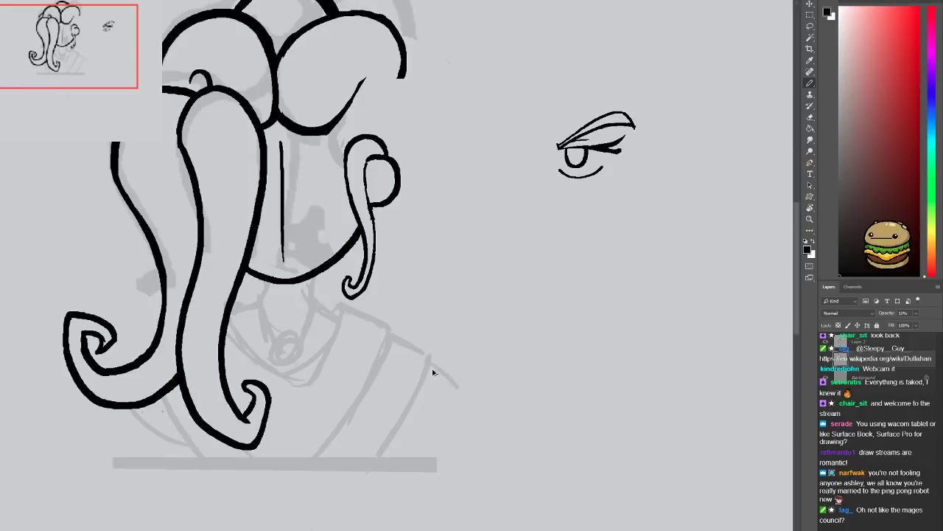
Sketch the upper-arm lines on both sides down to the cut-off bar, redoing the near arm's stroke below the short sleeve
key(e)
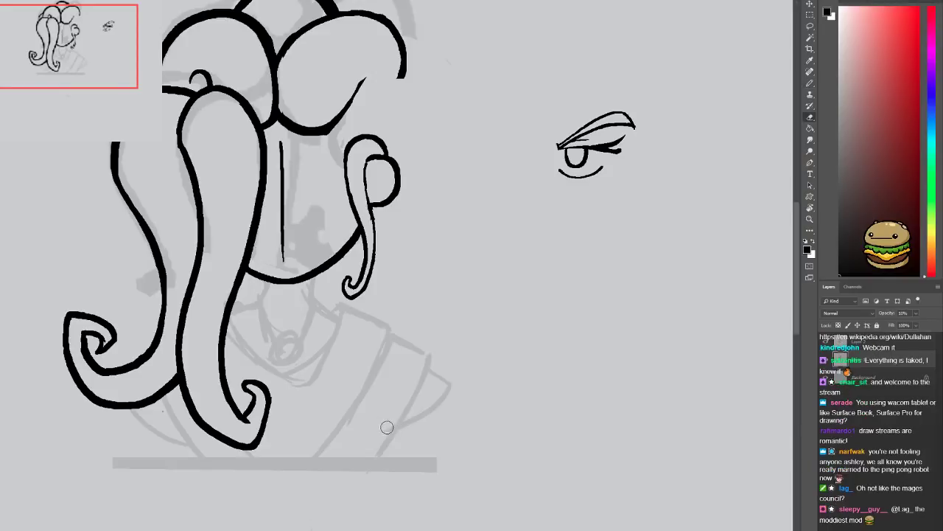
key(b)
drag(440, 404, 455, 457)
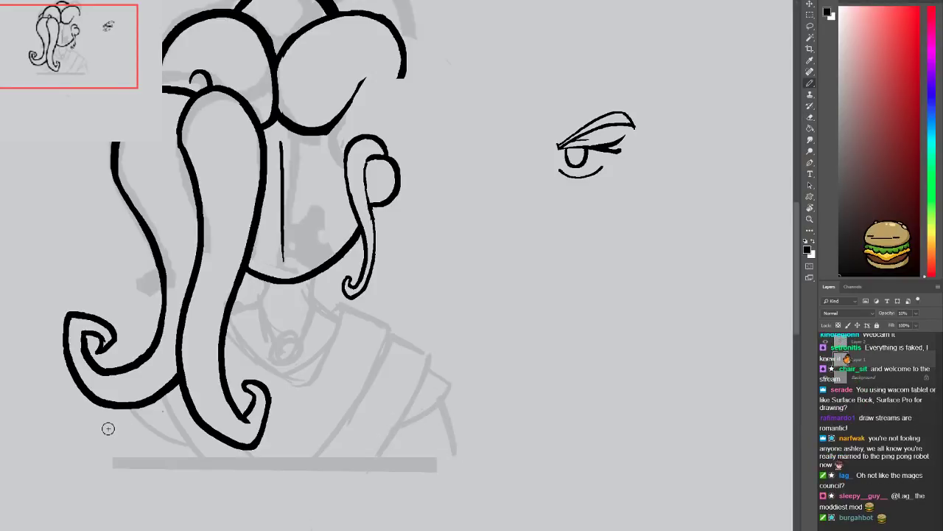
drag(135, 410, 121, 452)
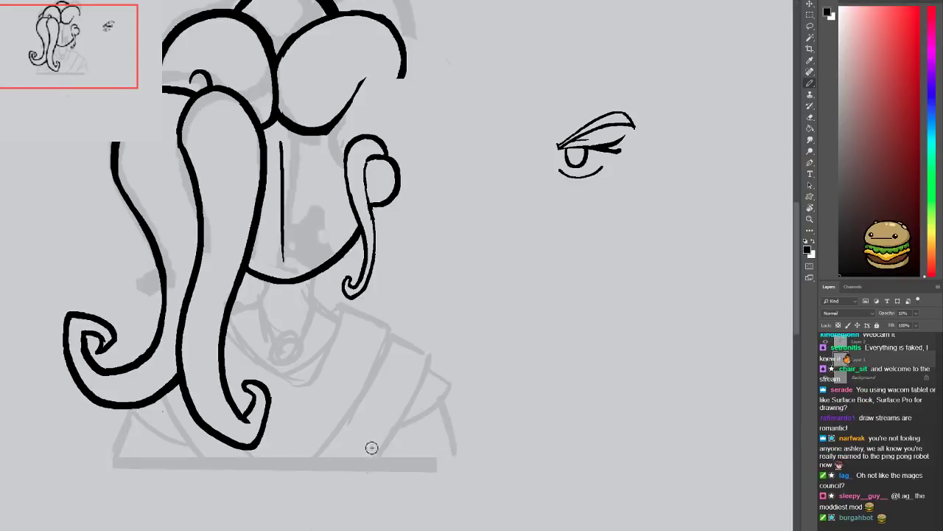
key(ctrl+z)
mouse_move(450, 432)
mouse_down()
mouse_move(438, 466)
mouse_move(470, 463)
mouse_up()
Rework the pointed bottom of the neckline below the pendant, undoing the stray long strokes
scroll(302, 385, up, 3)
drag(301, 385, 260, 342)
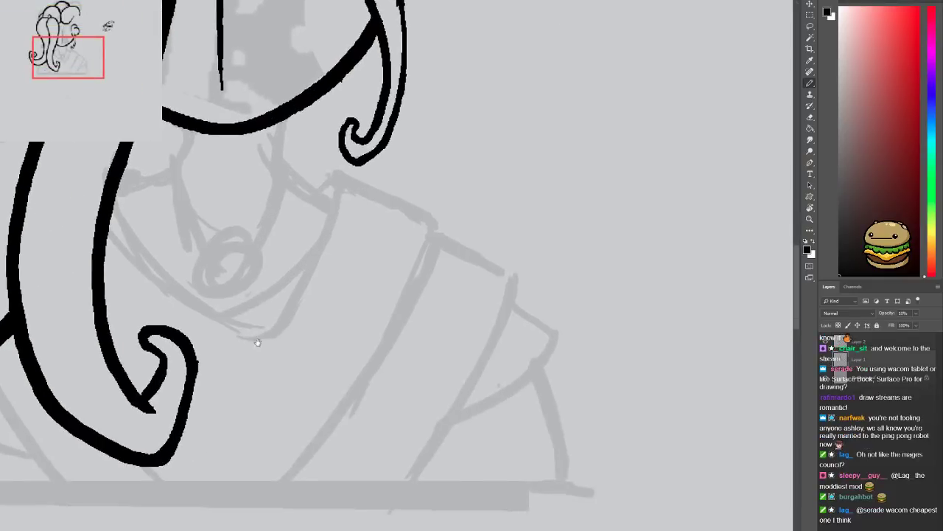
drag(158, 273, 262, 365)
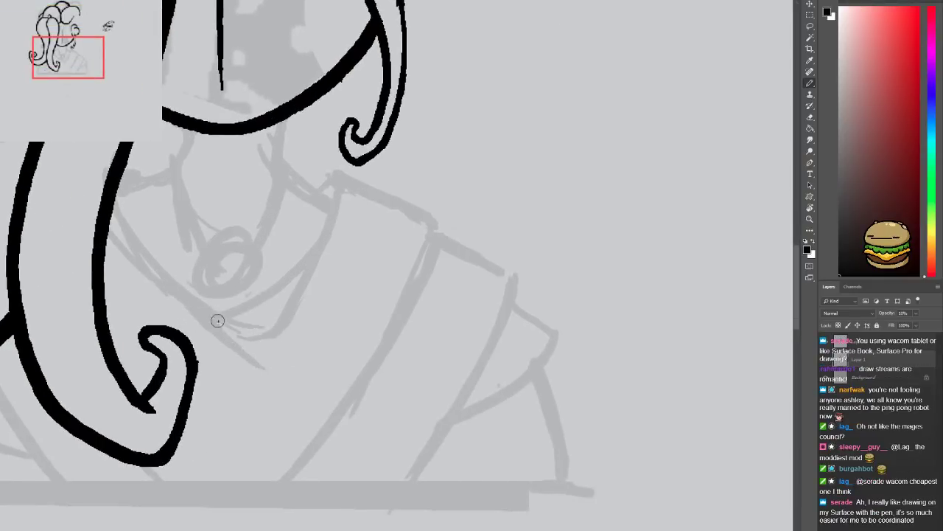
key(ctrl+z)
mouse_move(212, 323)
mouse_down()
mouse_move(241, 335)
mouse_move(231, 322)
mouse_move(278, 351)
mouse_move(280, 364)
mouse_move(314, 341)
mouse_move(333, 292)
mouse_up()
key(ctrl+z)
key(ctrl+z)
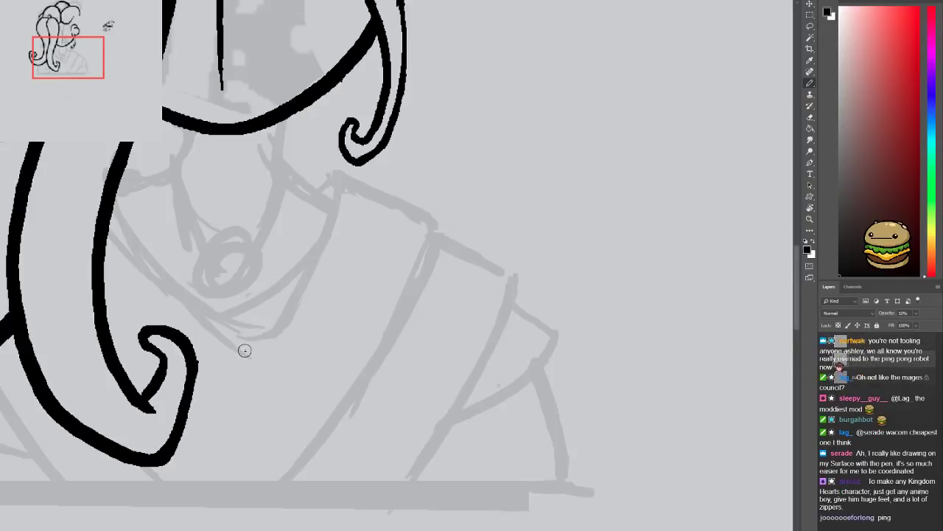
scroll(312, 320, down, 3)
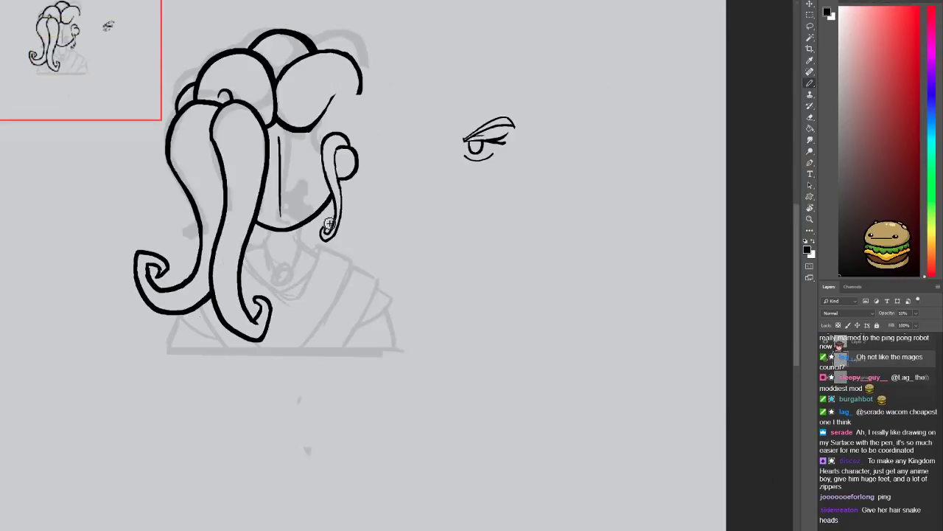
Sketch a small round curl above the ear and a light guide line across the front curl
scroll(325, 218, up, 2)
scroll(317, 250, up, 3)
drag(383, 66, 324, 286)
scroll(324, 286, down, 3)
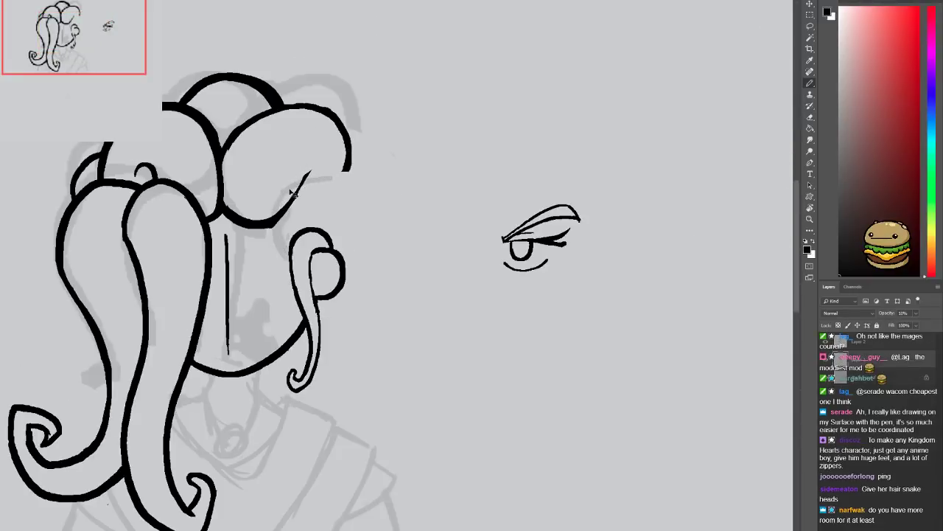
mouse_move(273, 214)
mouse_down()
mouse_move(315, 220)
mouse_move(306, 247)
mouse_up()
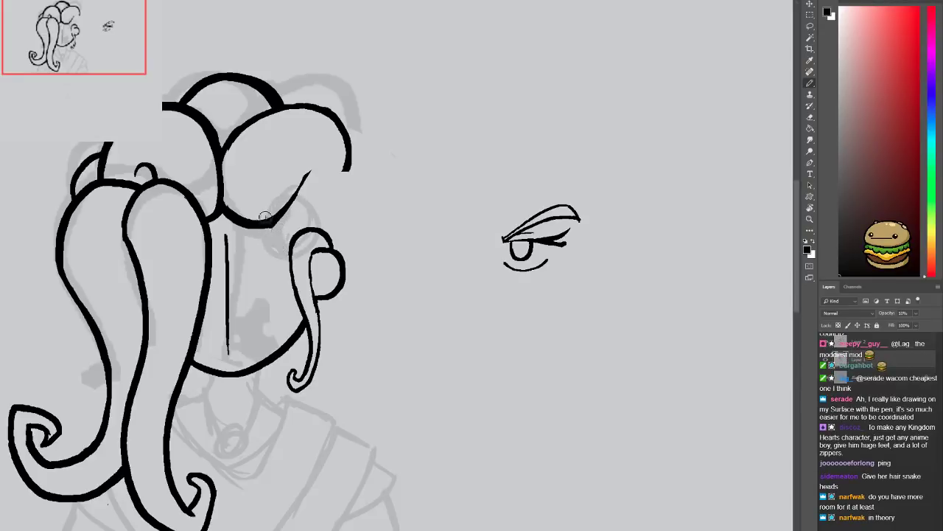
drag(266, 221, 295, 171)
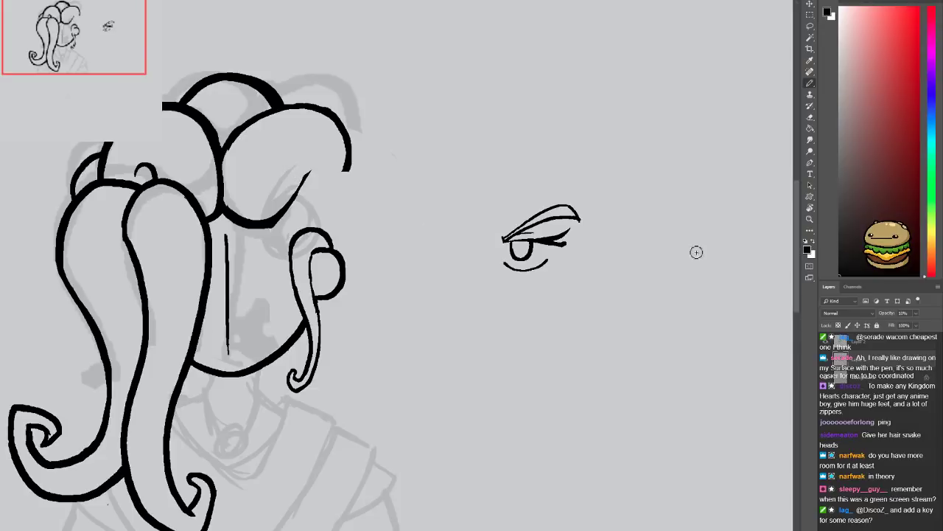
Erase the inked outlines of the large front curl and the top curl on Layer 2
click(861, 343)
key(e)
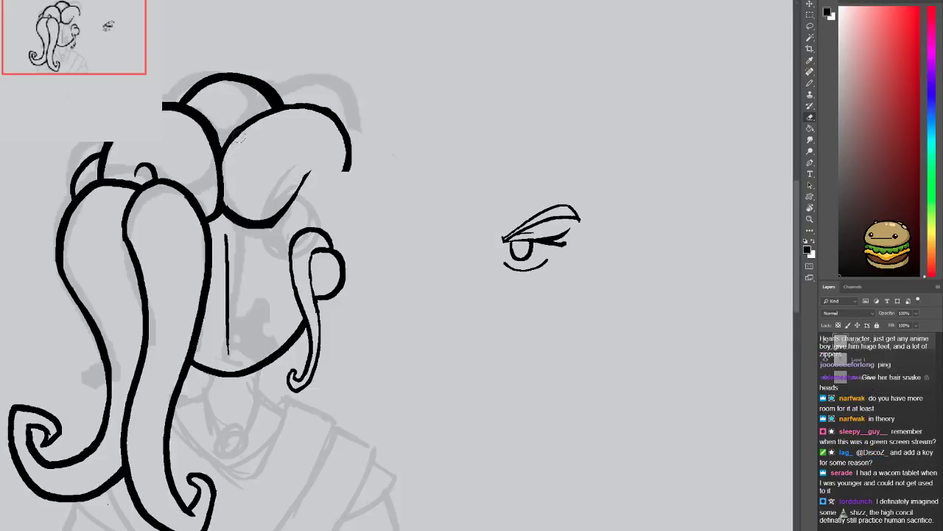
mouse_move(337, 148)
mouse_down()
mouse_move(343, 142)
mouse_move(310, 107)
mouse_move(287, 101)
mouse_move(240, 122)
mouse_up()
mouse_move(271, 92)
mouse_down()
mouse_move(235, 74)
mouse_move(199, 84)
mouse_up()
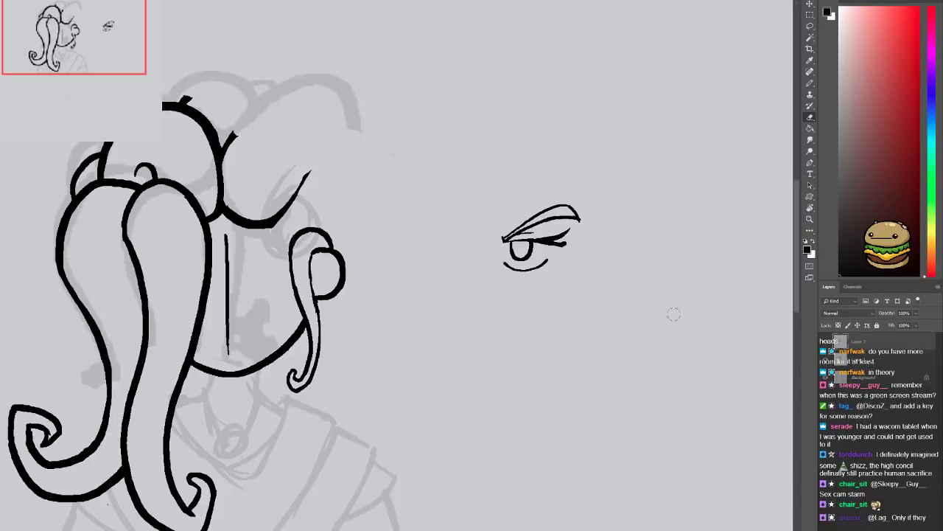
Erase the grey front-curl sketch and the old face guide marks on Layer 1
click(850, 362)
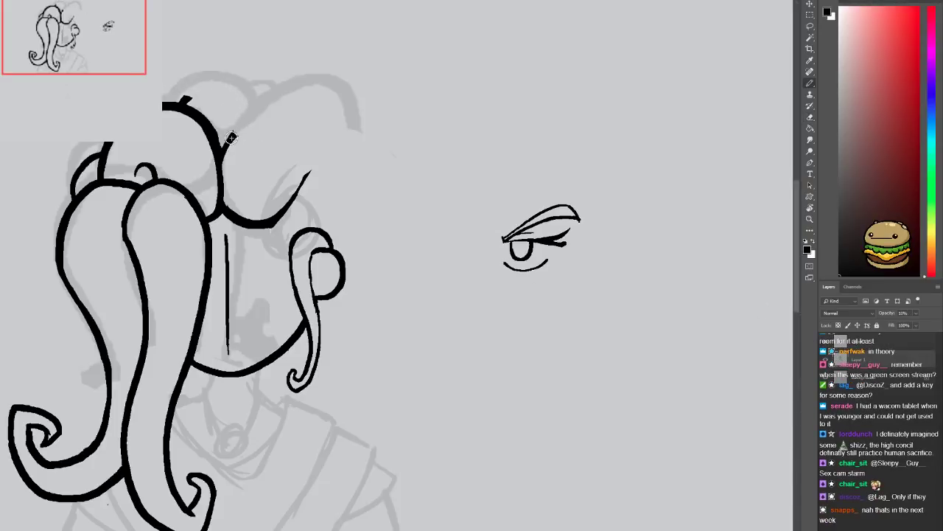
mouse_move(268, 61)
mouse_down()
mouse_move(288, 87)
mouse_move(275, 91)
mouse_move(338, 84)
mouse_move(322, 61)
mouse_move(355, 118)
mouse_up()
mouse_move(302, 177)
mouse_down()
mouse_move(287, 193)
mouse_move(284, 244)
mouse_move(313, 218)
mouse_move(315, 241)
mouse_up()
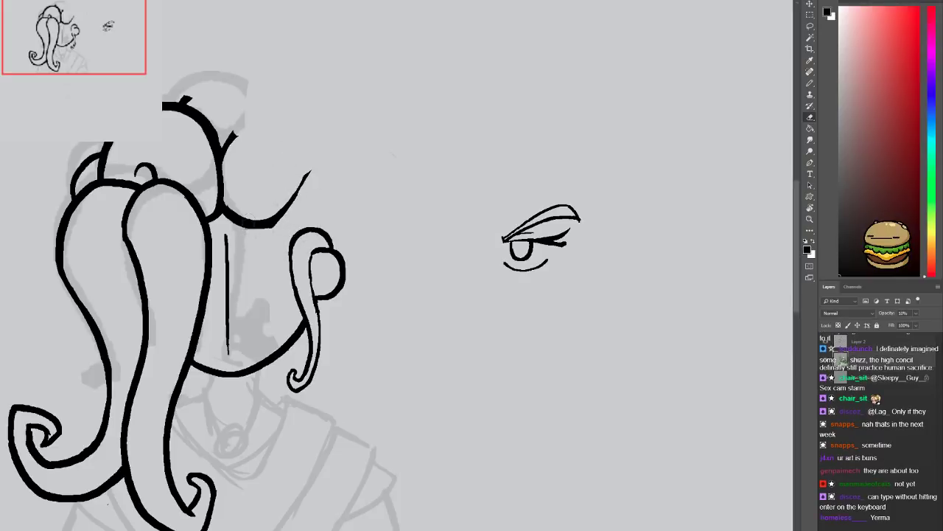
drag(247, 229, 235, 218)
drag(236, 305, 238, 235)
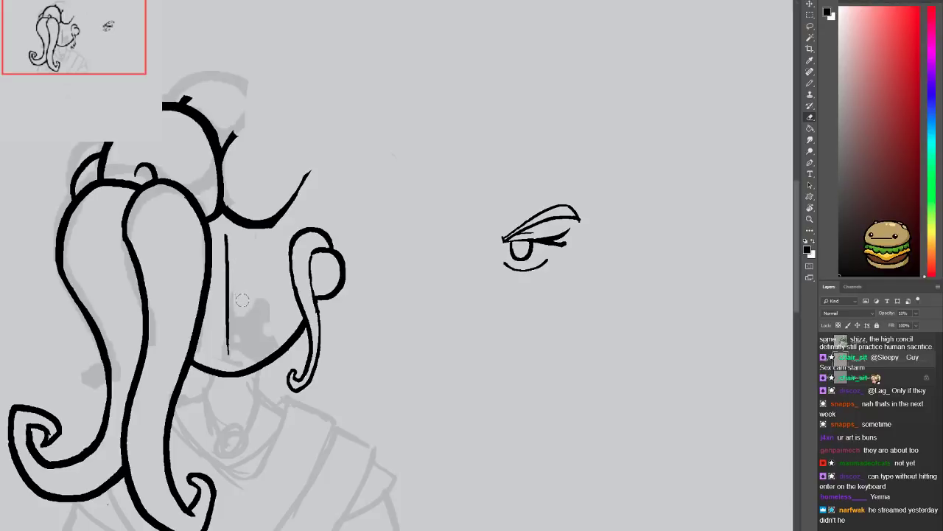
mouse_move(237, 292)
mouse_down()
mouse_move(259, 328)
mouse_move(252, 337)
mouse_move(253, 320)
mouse_move(266, 314)
mouse_move(276, 327)
mouse_move(248, 350)
mouse_up()
Sketch a smaller oval front curl at the hairline with a round curl overlapping it above the ear, undoing the stray inner stroke
key(b)
mouse_move(242, 153)
mouse_down()
mouse_move(265, 192)
mouse_move(265, 176)
mouse_up()
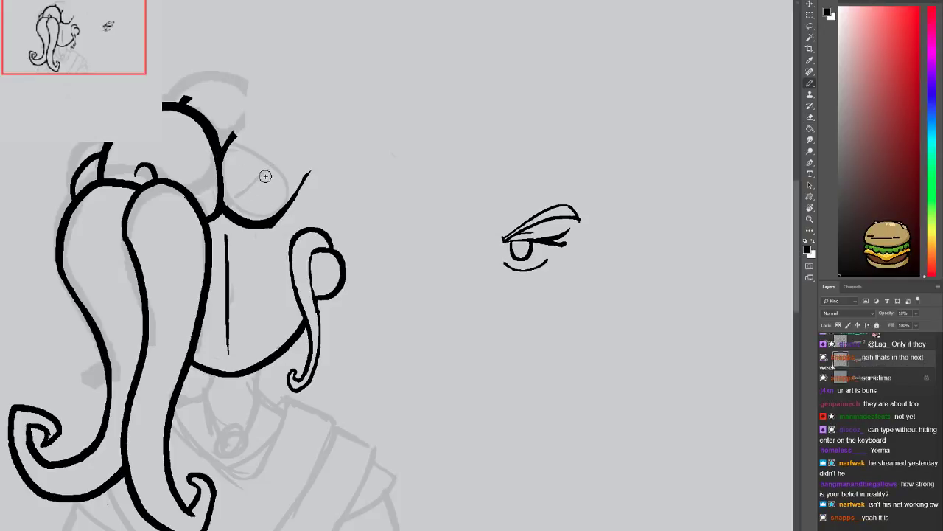
key(ctrl+alt+z)
key(ctrl+alt+z)
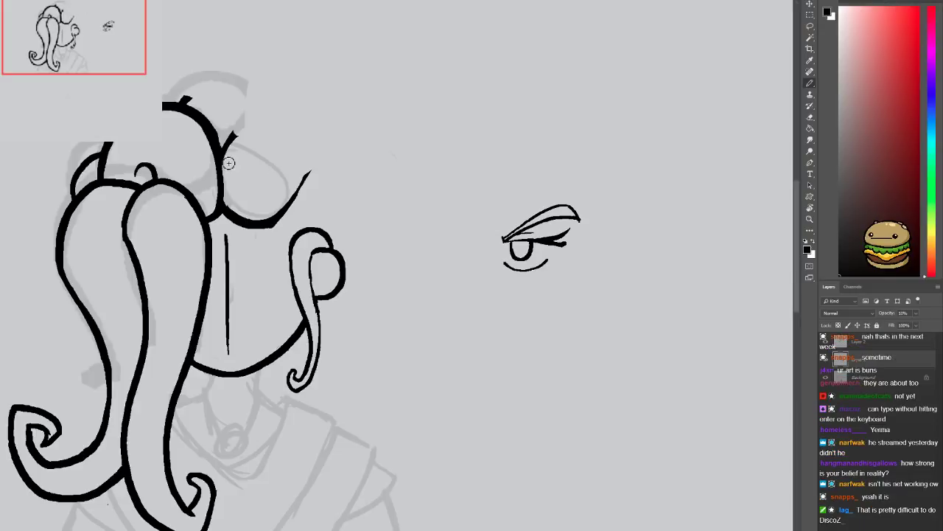
mouse_move(268, 180)
mouse_down()
mouse_move(233, 208)
mouse_move(241, 202)
mouse_move(225, 169)
mouse_move(280, 203)
mouse_move(221, 178)
mouse_move(237, 174)
mouse_move(219, 149)
mouse_move(263, 195)
mouse_move(268, 171)
mouse_move(297, 210)
mouse_move(319, 213)
mouse_move(323, 233)
mouse_move(306, 252)
mouse_up()
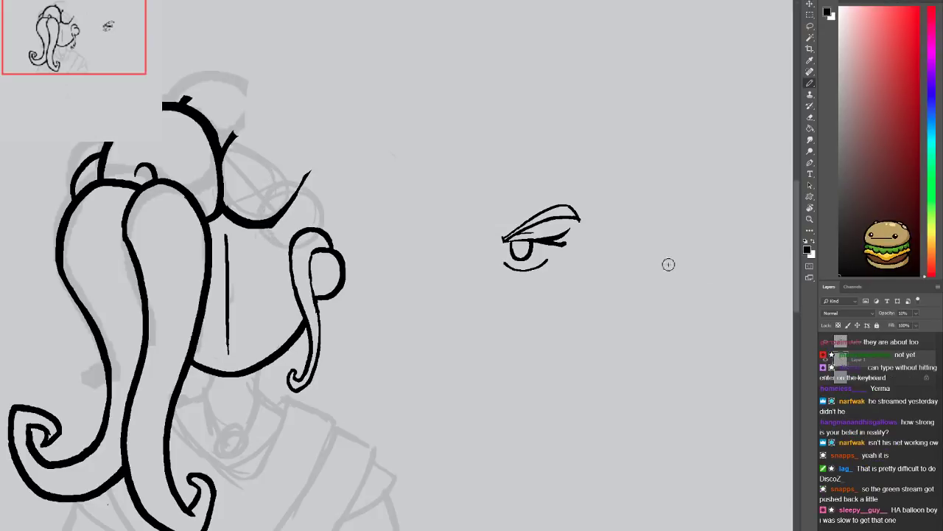
Erase the remaining inked front-curl outline on Layer 2, and return to sketching on Layer 1
key(e)
drag(308, 174, 253, 224)
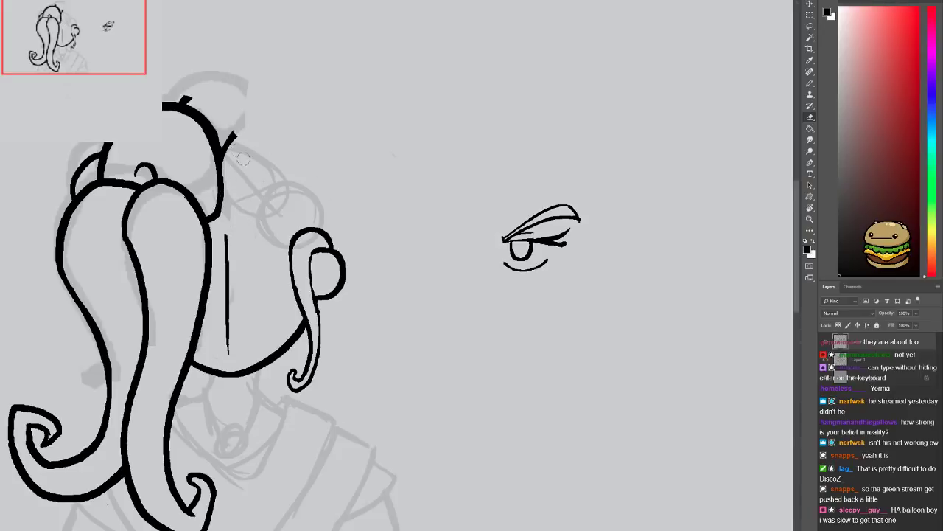
drag(228, 156, 227, 137)
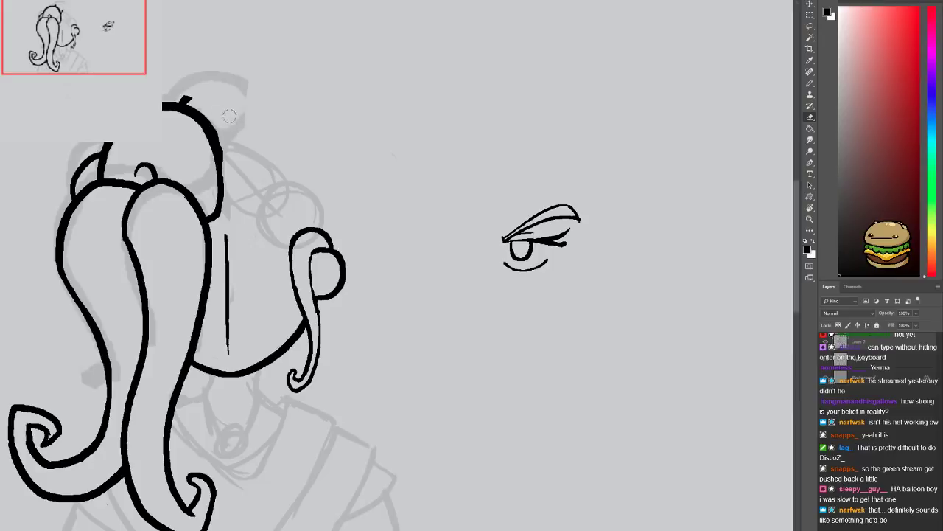
click(867, 362)
key(b)
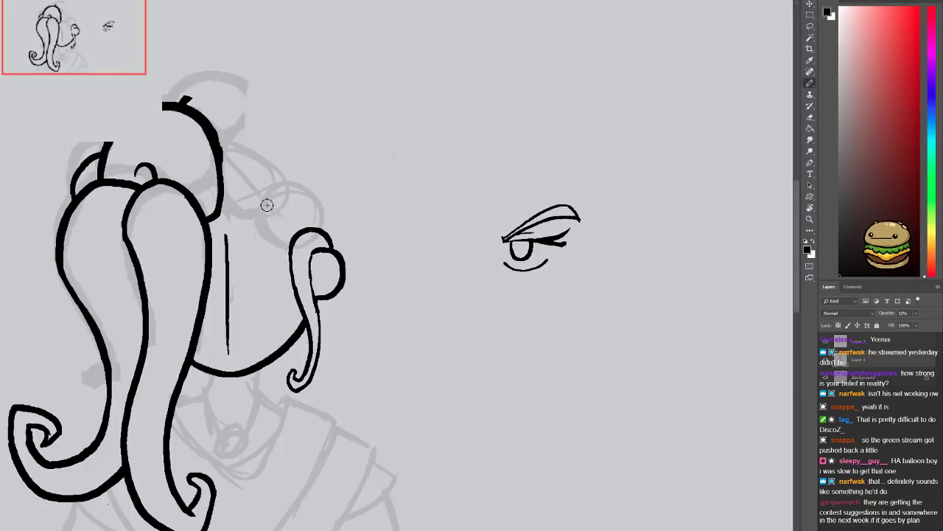
Try sketching a large curl that arcs from the small front curls out over the ear, undoing each version
mouse_move(293, 173)
mouse_down()
mouse_move(322, 162)
mouse_move(356, 181)
mouse_move(373, 238)
mouse_move(366, 286)
mouse_up()
key(ctrl+z)
mouse_move(282, 178)
mouse_down()
mouse_move(326, 159)
mouse_move(352, 172)
mouse_move(366, 212)
mouse_up()
key(ctrl+z)
mouse_move(278, 178)
mouse_down()
mouse_move(343, 153)
mouse_move(365, 179)
mouse_move(365, 246)
mouse_move(341, 289)
mouse_up()
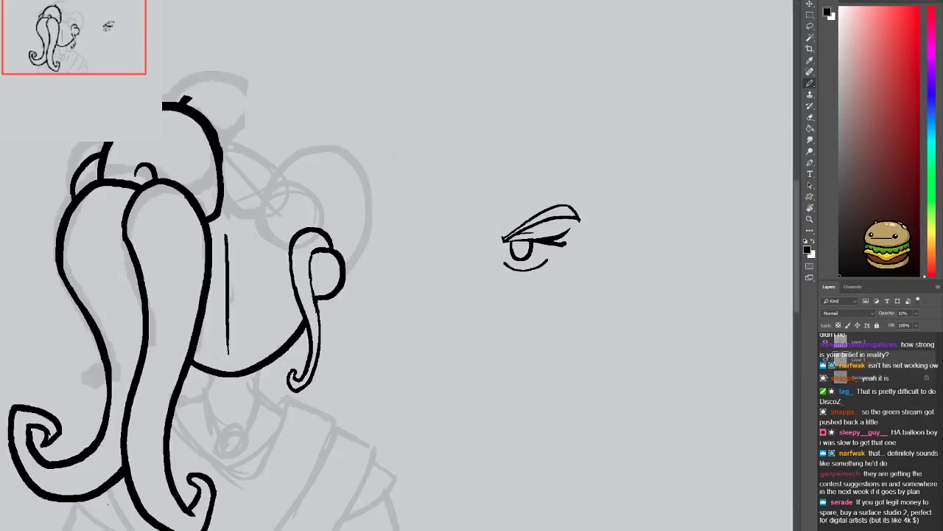
drag(304, 346, 304, 382)
key(ctrl+z)
key(ctrl+z)
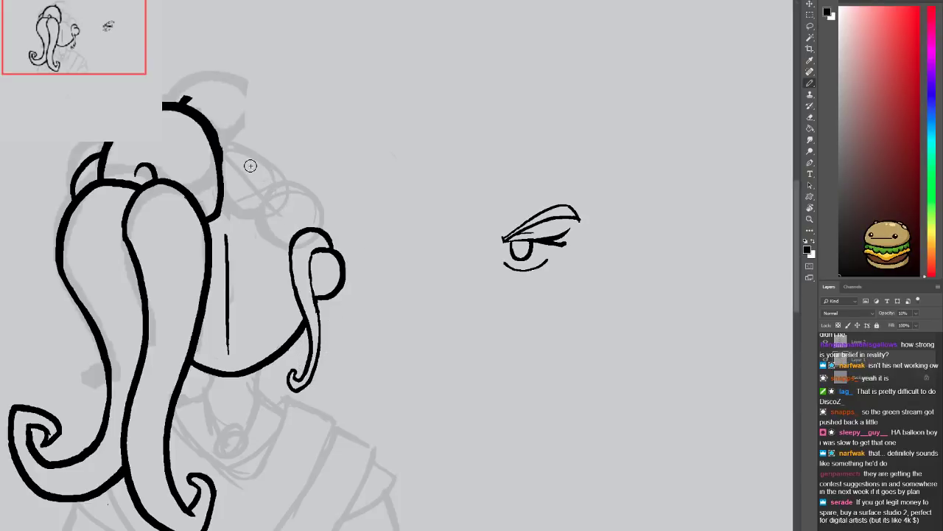
Sketch two tall rounded curls rising above the small front curls, and erase the overlapping strokes inside them
mouse_move(323, 231)
mouse_down()
mouse_move(334, 172)
mouse_move(311, 118)
mouse_up()
mouse_move(262, 218)
mouse_down()
mouse_move(284, 160)
mouse_move(271, 117)
mouse_move(298, 111)
mouse_move(278, 115)
mouse_move(281, 130)
mouse_move(283, 115)
mouse_move(270, 135)
mouse_move(281, 168)
mouse_move(278, 110)
mouse_move(263, 92)
mouse_up()
key(ctrl+z)
mouse_move(284, 152)
mouse_down()
mouse_move(270, 107)
mouse_move(248, 110)
mouse_move(212, 150)
mouse_up()
key(e)
mouse_move(244, 111)
mouse_down()
mouse_move(228, 144)
mouse_move(250, 149)
mouse_up()
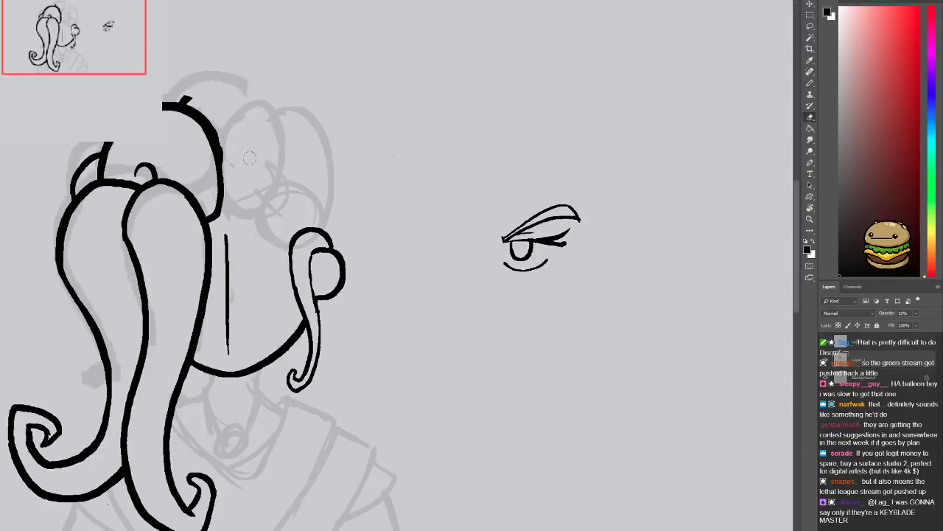
Erase the old grey top-curl arc and sketch a new rounded curl behind the tall front curls
key(b)
drag(190, 98, 184, 103)
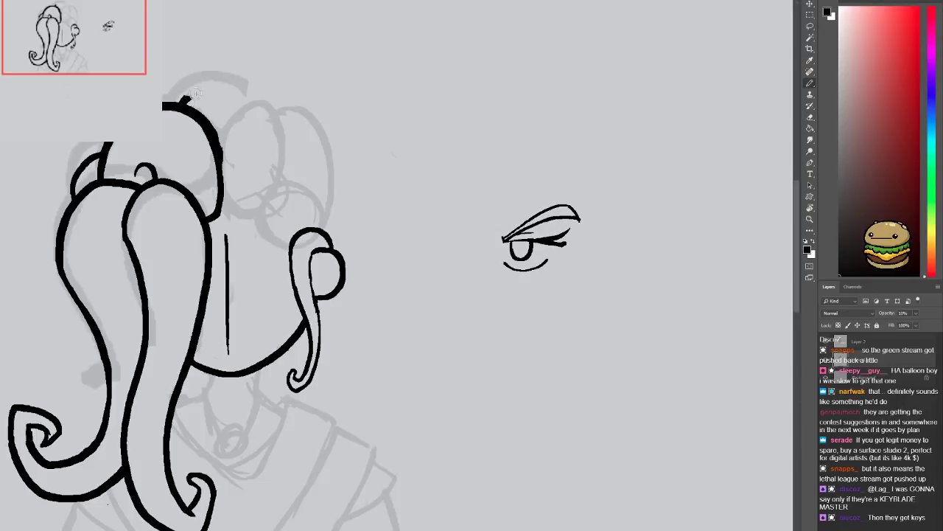
key(e)
drag(241, 87, 206, 71)
key(b)
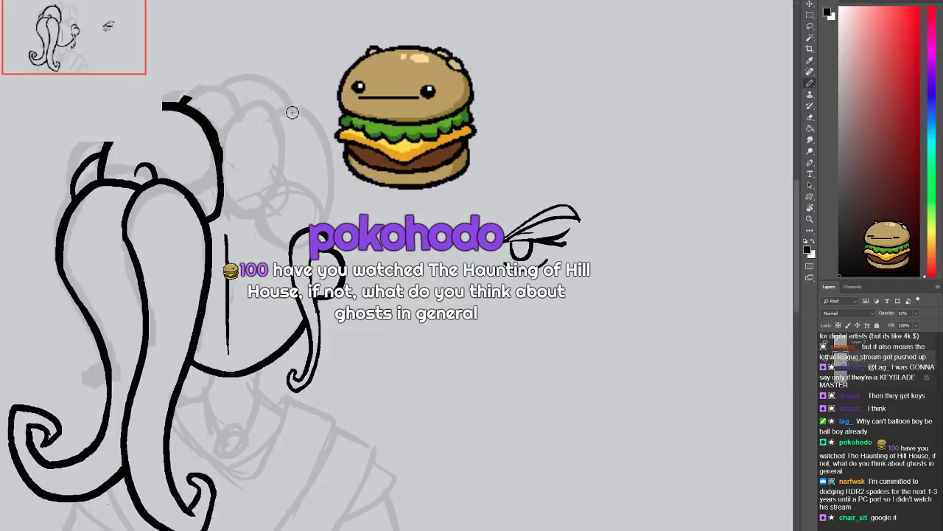
Sketch a slender rounded curl on Layer 1 behind the outer tall front curl, dropping toward the ear
scroll(277, 238, down, 3)
drag(277, 238, 286, 227)
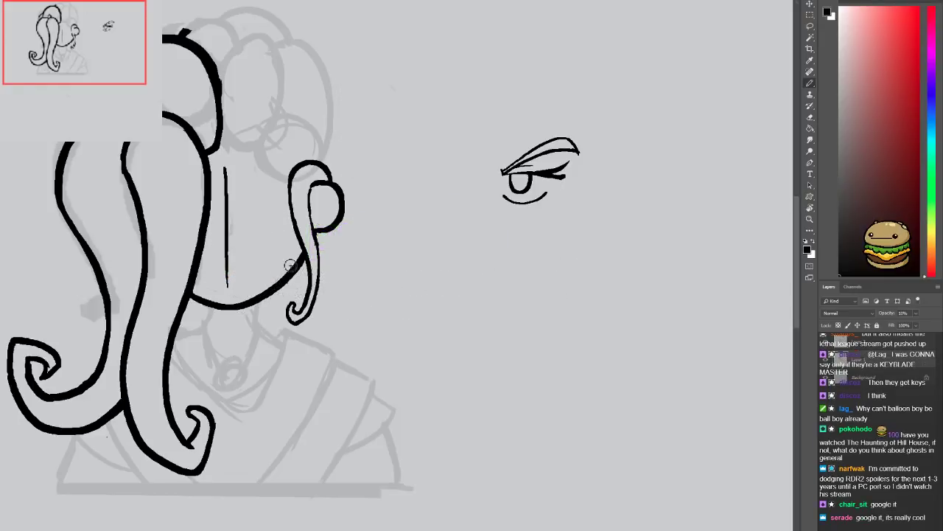
mouse_move(332, 123)
mouse_down()
mouse_move(352, 119)
mouse_move(365, 178)
mouse_move(342, 208)
mouse_up()
drag(352, 254, 350, 266)
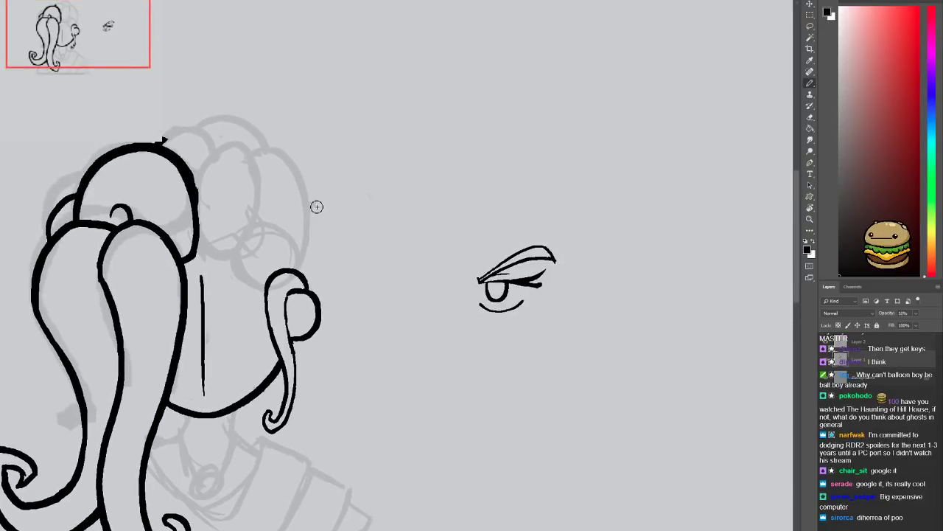
mouse_move(312, 373)
mouse_down()
mouse_move(305, 304)
mouse_move(319, 297)
mouse_up()
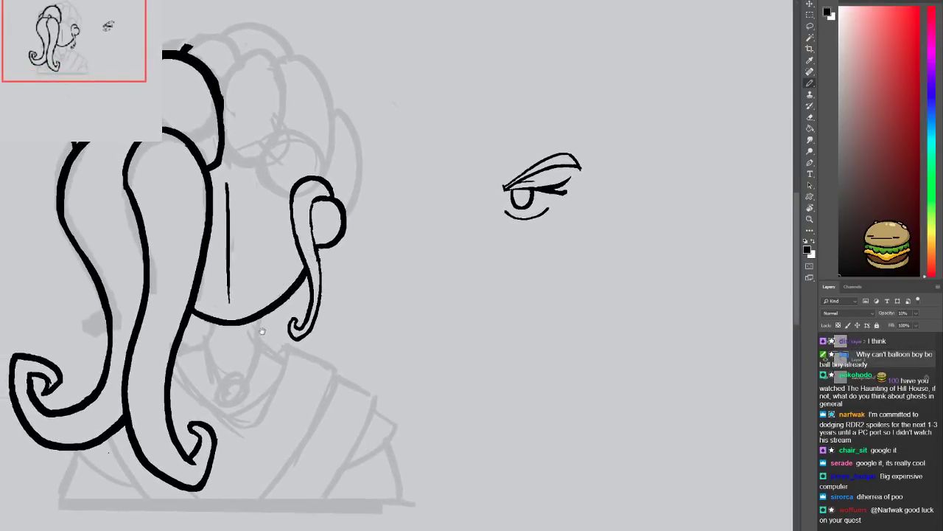
drag(248, 331, 261, 376)
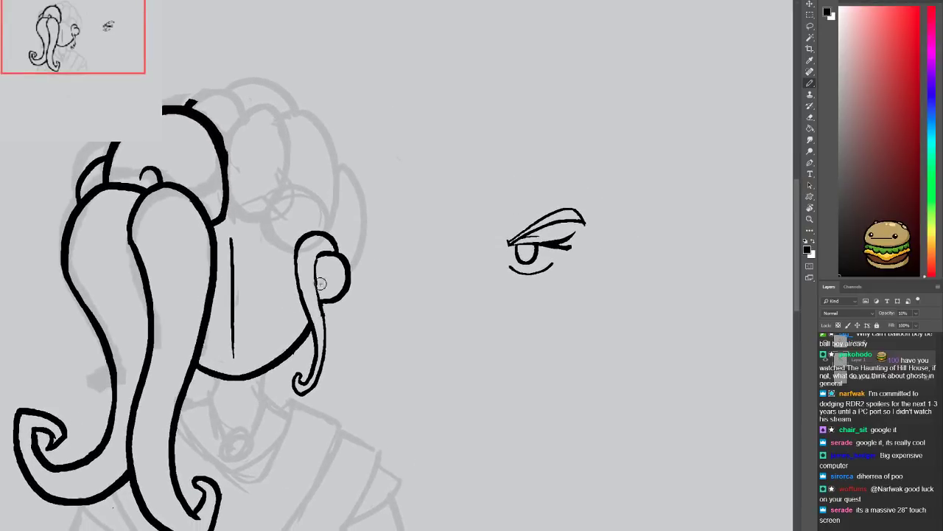
On Layer 2, erase the rounded top of the inked hair strand above the ear
click(884, 343)
key(ctrl+plus)
key(e)
mouse_move(284, 216)
mouse_down()
mouse_move(354, 180)
mouse_move(341, 185)
mouse_up()
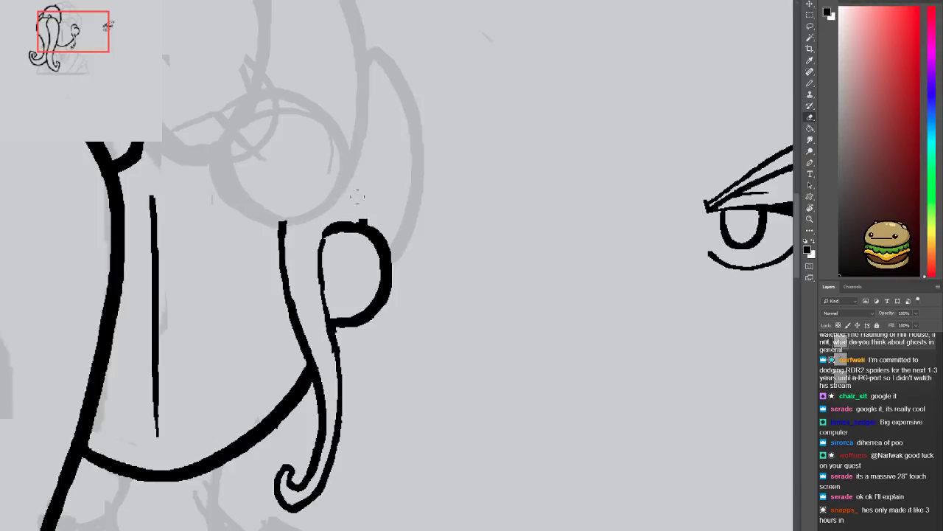
key(ctrl+minus)
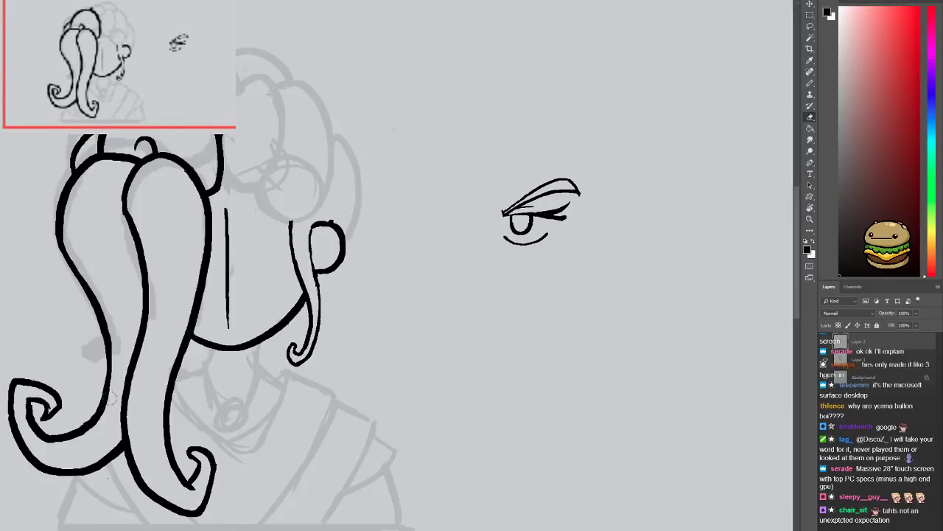
drag(301, 378, 292, 416)
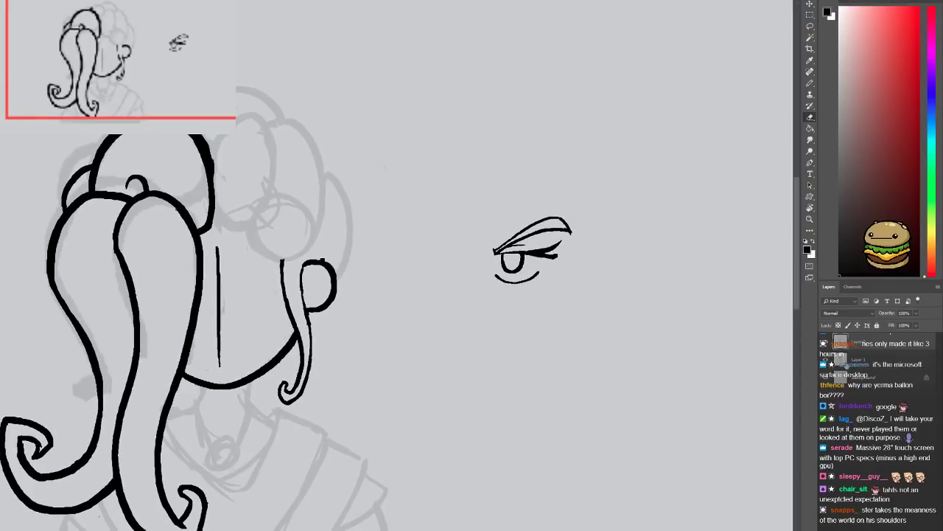
Erase the rest of the inked strand in front of the ear, including its curled tip below the jaw
click(840, 359)
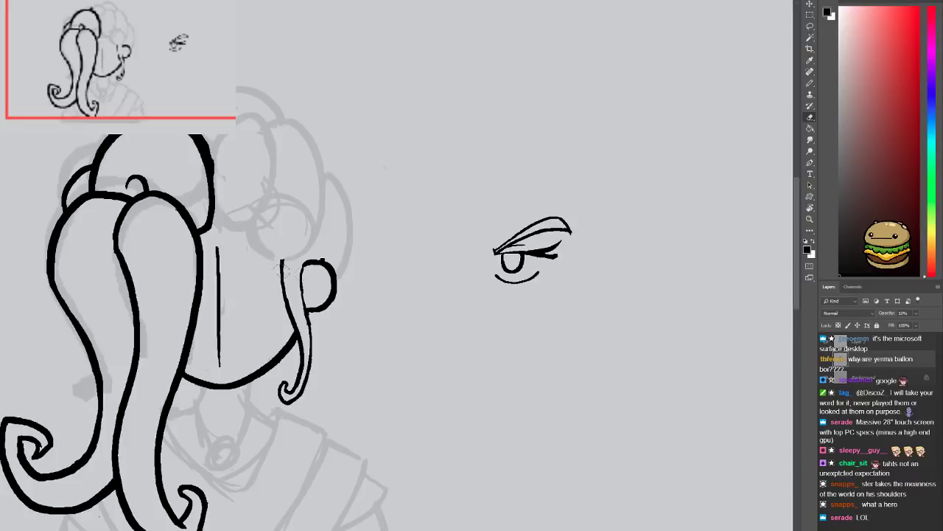
key(0)
drag(278, 257, 288, 314)
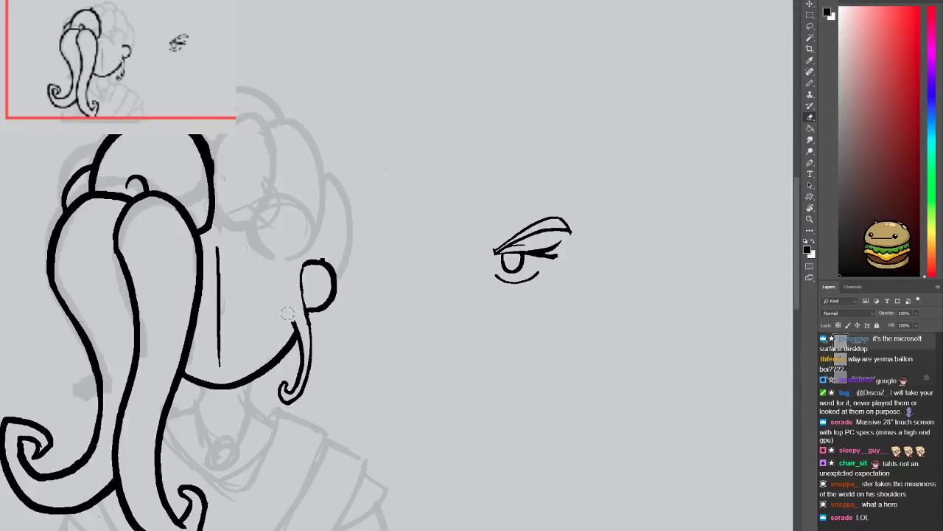
mouse_move(293, 322)
mouse_down()
mouse_move(289, 398)
mouse_move(305, 328)
mouse_move(298, 316)
mouse_up()
drag(297, 276, 302, 265)
mouse_move(302, 322)
mouse_down()
mouse_move(305, 315)
mouse_move(310, 335)
mouse_up()
key(1)
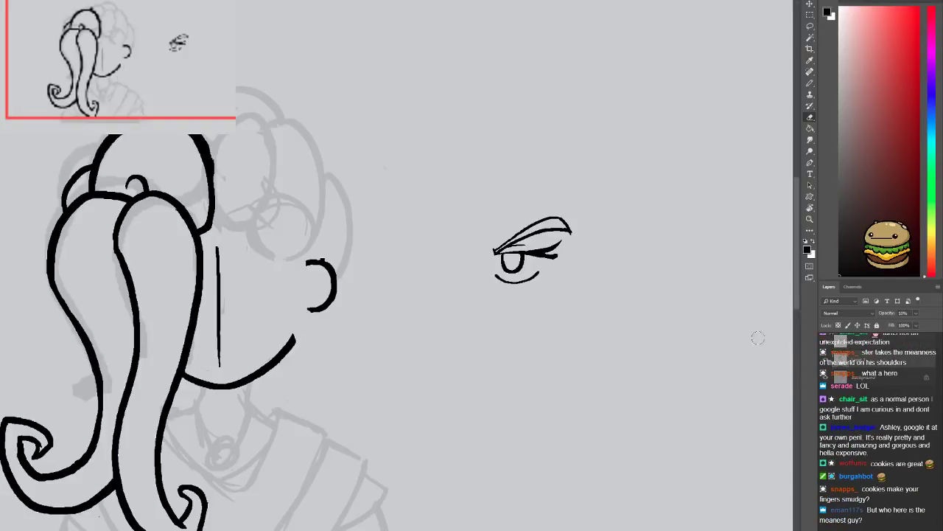
Ink the jawline up to the bottom of the ear on Layer 2, and add a short line inside the ear
click(861, 347)
key(ctrl+plus)
key(b)
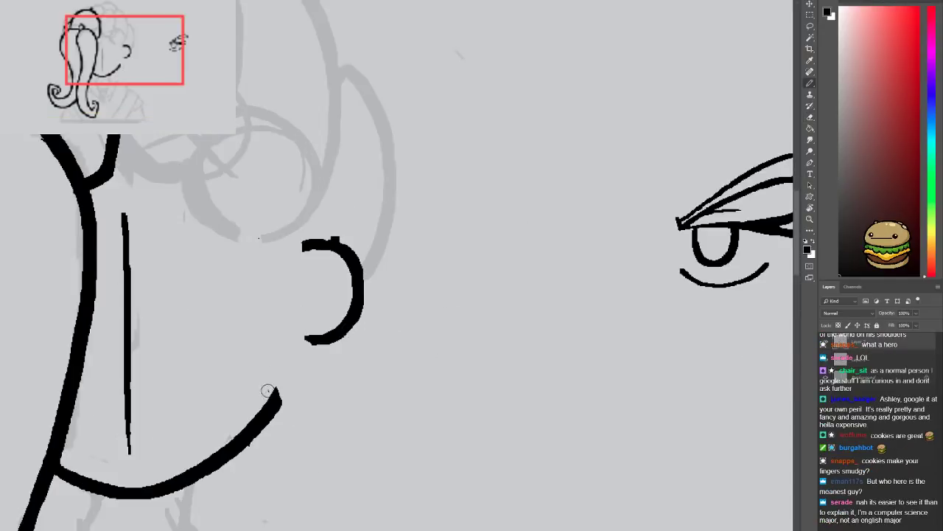
drag(273, 398, 302, 345)
drag(301, 347, 271, 402)
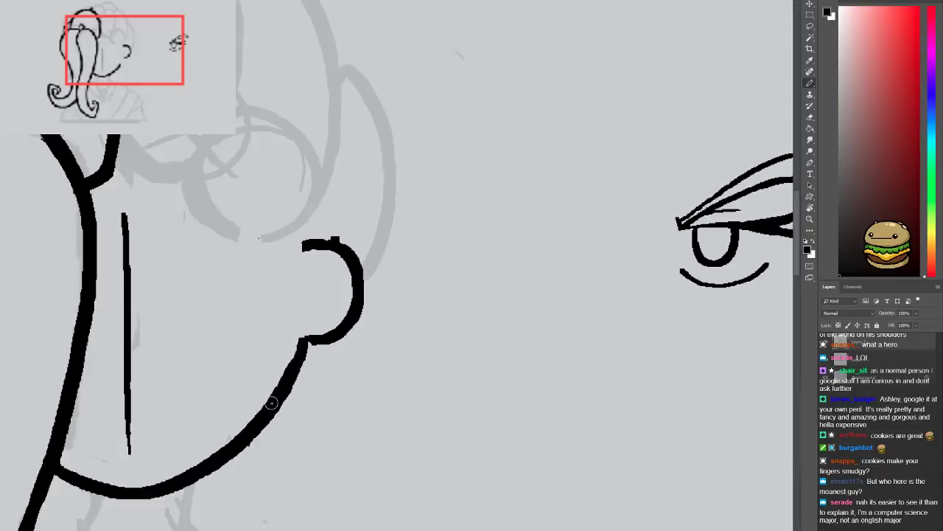
mouse_move(301, 276)
mouse_down()
mouse_move(311, 345)
mouse_move(314, 332)
mouse_up()
drag(321, 389, 321, 358)
key(ctrl+minus)
key(ctrl+minus)
key(ctrl+minus)
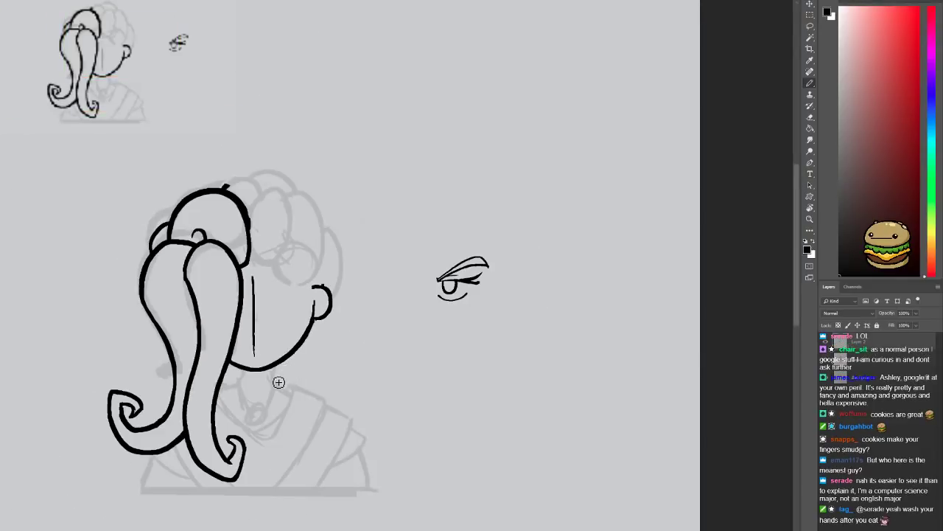
Try inking a long strand hanging down from the front of the ear, and undo it
key(ctrl+plus)
key(ctrl+plus)
key(ctrl+plus)
drag(332, 248, 348, 530)
drag(359, 454, 328, 295)
key(ctrl+z)
drag(330, 49, 354, 103)
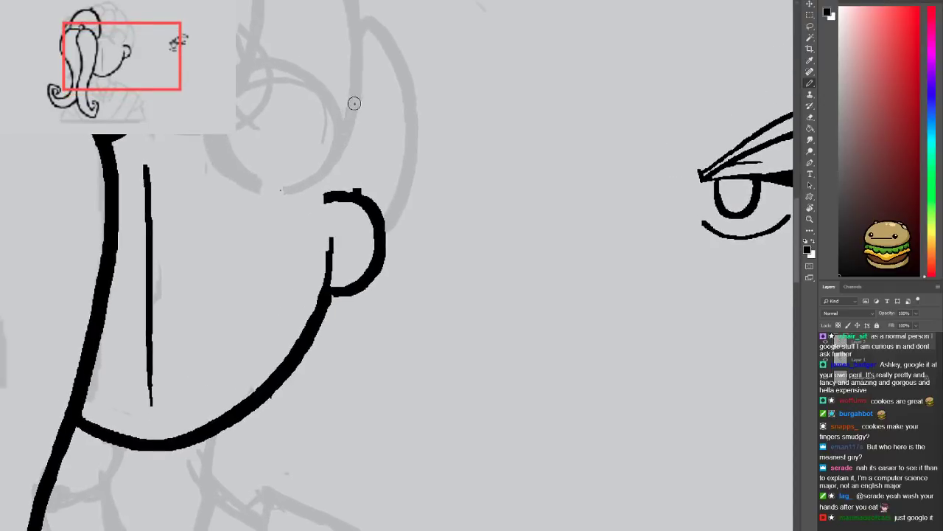
Ink small curls around the ear and a wavy strand looping across it and hanging below the jaw
scroll(259, 183, up, 1)
mouse_move(258, 198)
mouse_down()
mouse_move(344, 157)
mouse_move(361, 114)
mouse_up()
mouse_move(356, 151)
mouse_down()
mouse_move(369, 149)
mouse_move(374, 170)
mouse_move(354, 195)
mouse_move(372, 183)
mouse_move(363, 200)
mouse_move(317, 220)
mouse_move(315, 252)
mouse_move(360, 309)
mouse_move(324, 466)
mouse_move(364, 499)
mouse_up()
key(ctrl+z)
key(ctrl+z)
mouse_move(365, 500)
mouse_down()
mouse_move(316, 438)
mouse_move(342, 398)
mouse_move(347, 353)
mouse_move(279, 277)
mouse_move(281, 196)
mouse_up()
key(ctrl+minus)
key(ctrl+minus)
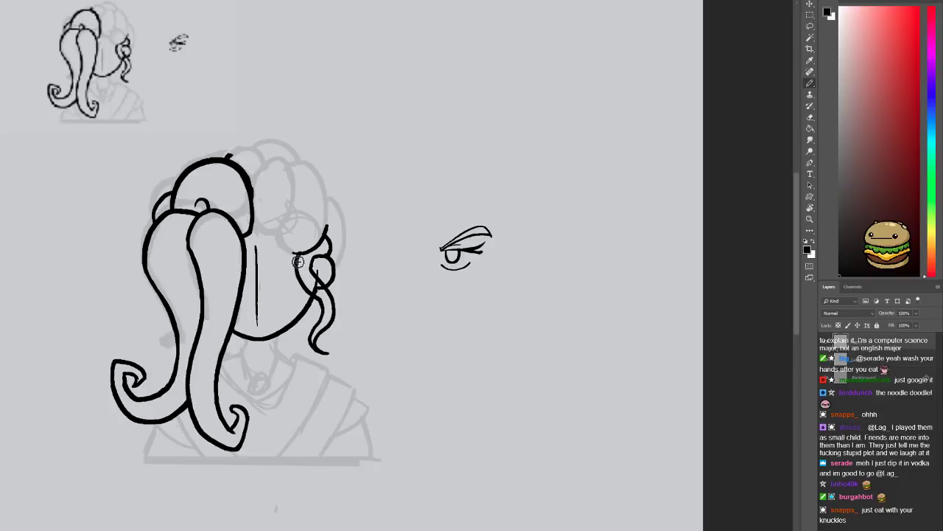
drag(295, 254, 303, 298)
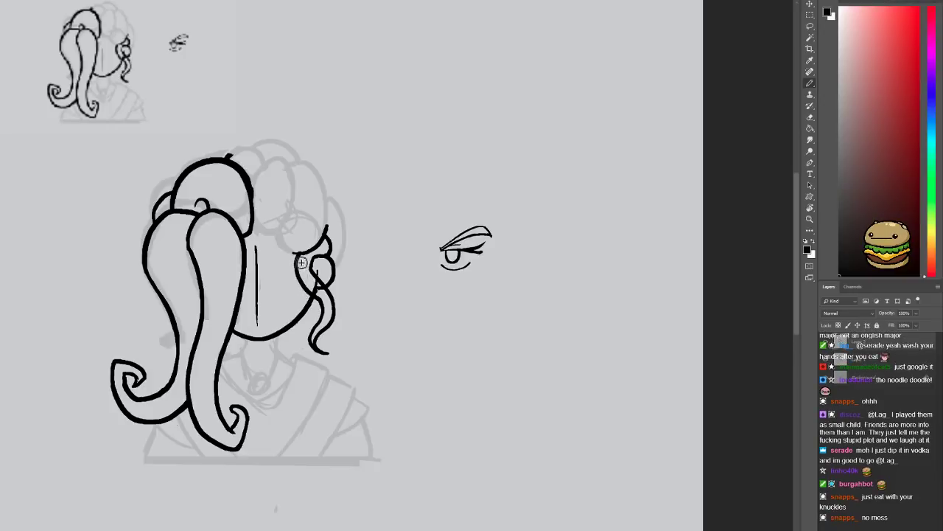
Ink the rounded lower end of the outer tall front curl over the forehead
scroll(310, 281, up, 3)
drag(258, 139, 308, 295)
mouse_move(311, 353)
mouse_down()
mouse_move(271, 326)
mouse_move(263, 281)
mouse_move(296, 194)
mouse_move(303, 163)
mouse_up()
drag(281, 194, 284, 297)
key(e)
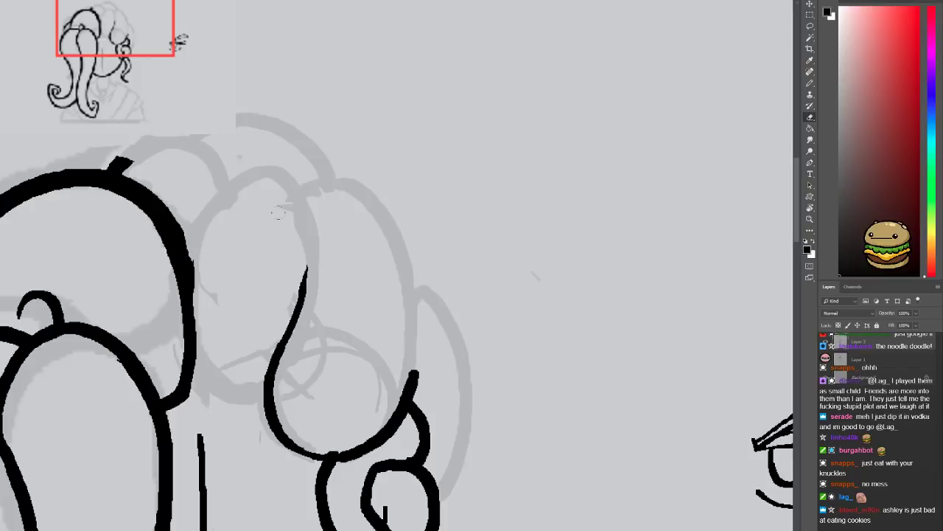
Ink the inner tall front curl as a closed oval beside the large crown curl, redoing its side stroke
key(b)
drag(305, 263, 299, 213)
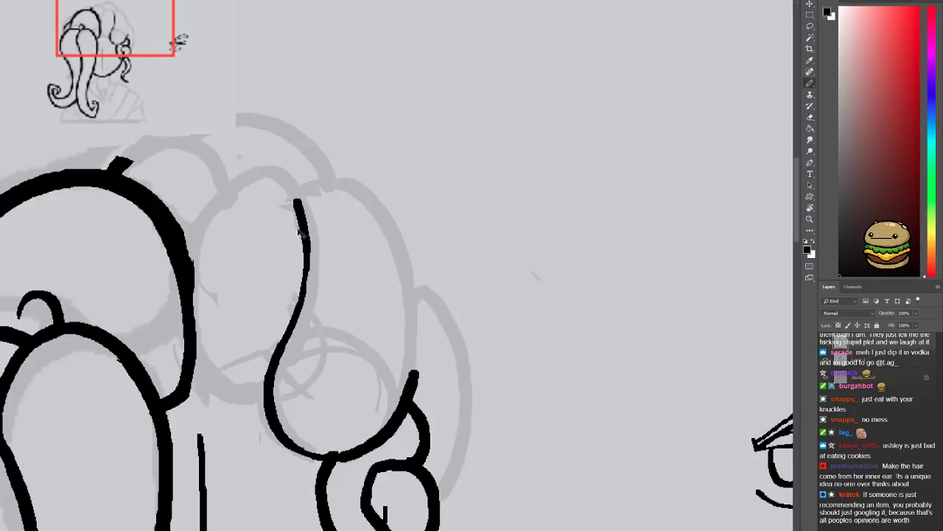
key(ctrl+z)
mouse_move(279, 171)
mouse_down()
mouse_move(305, 236)
mouse_move(301, 309)
mouse_move(280, 340)
mouse_move(294, 299)
mouse_move(242, 396)
mouse_move(224, 394)
mouse_move(201, 372)
mouse_move(219, 398)
mouse_move(270, 382)
mouse_up()
key(e)
key(b)
key(ctrl+z)
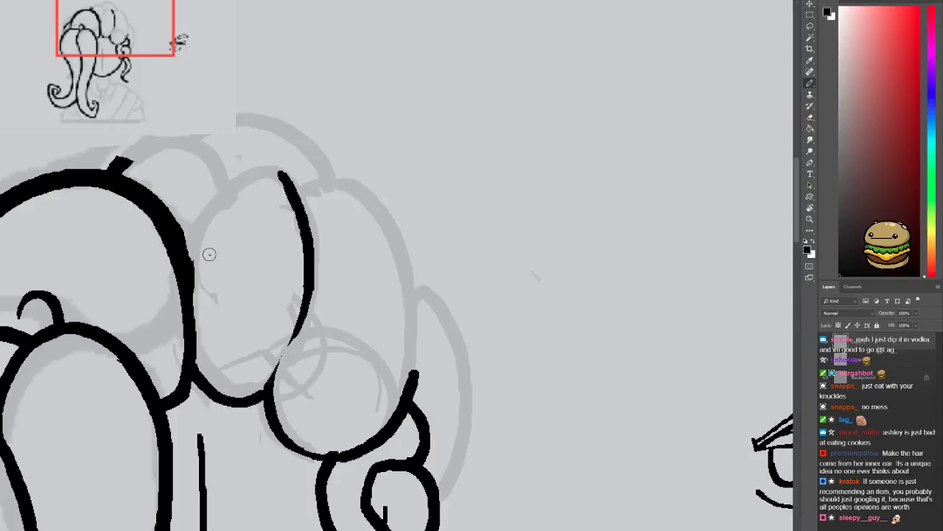
mouse_move(190, 271)
mouse_down()
mouse_move(209, 211)
mouse_move(244, 174)
mouse_move(283, 181)
mouse_up()
Ink a small rounded curl on top of the head between the crown curl and the inner tall curl
drag(170, 222, 251, 294)
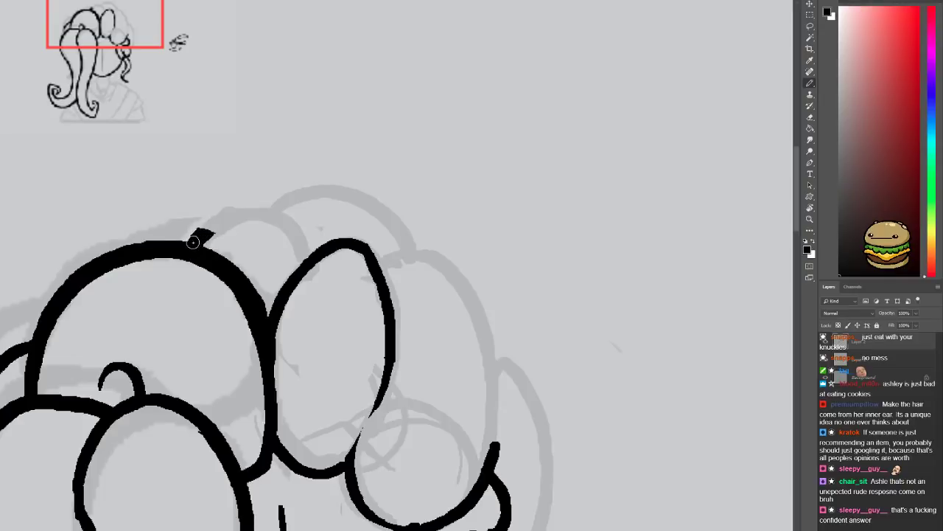
drag(201, 237, 241, 220)
key(ctrl+z)
mouse_move(193, 243)
mouse_down()
mouse_move(216, 223)
mouse_move(252, 215)
mouse_move(284, 222)
mouse_move(306, 258)
mouse_move(286, 229)
mouse_move(249, 211)
mouse_move(216, 216)
mouse_move(190, 240)
mouse_up()
key(ctrl+z)
key(ctrl+z)
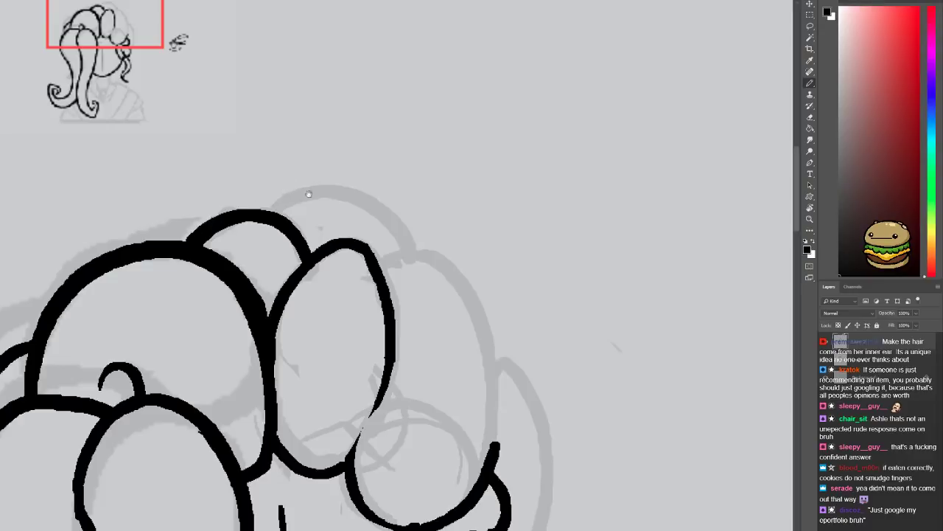
Ink the outer tall front curl from the inner curl's top down to its rounded lower end, and touch up its edges
drag(310, 193, 211, 156)
mouse_move(267, 215)
mouse_down()
mouse_move(315, 208)
mouse_move(345, 232)
mouse_move(382, 303)
mouse_move(373, 414)
mouse_up()
drag(321, 321, 326, 284)
mouse_move(261, 301)
mouse_down()
mouse_move(281, 270)
mouse_move(315, 254)
mouse_up()
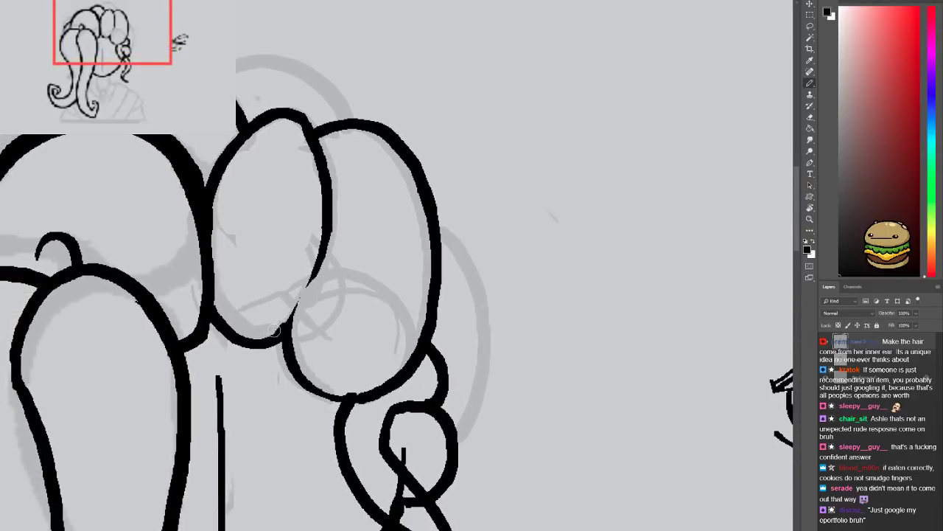
key(e)
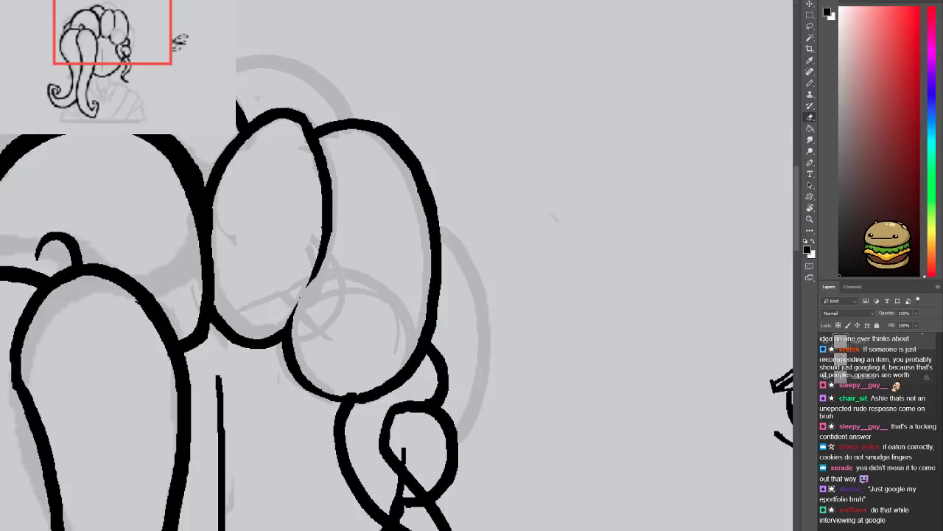
drag(258, 292, 185, 302)
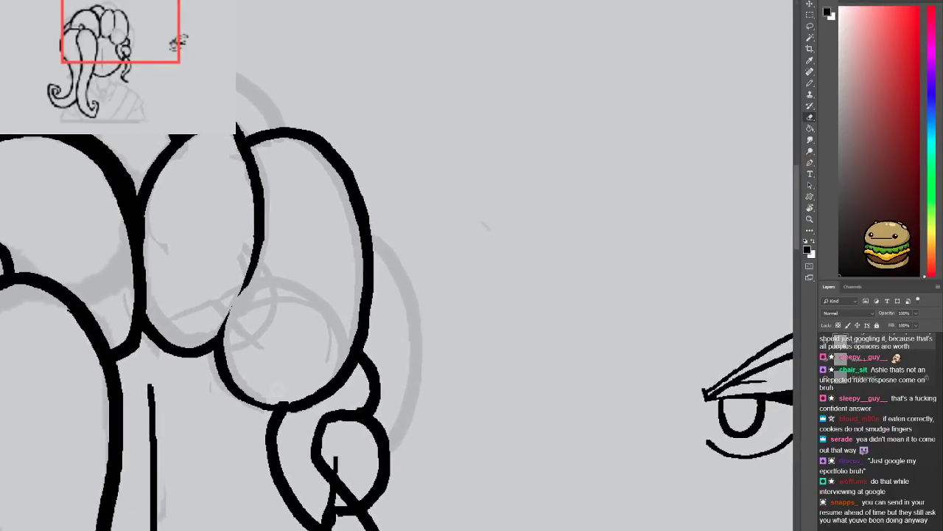
drag(248, 352, 285, 362)
Try inking the slender curl behind the outer tall curl down to the ear, and undo it
key(ctrl+minus)
key(ctrl+minus)
key(ctrl+plus)
key(ctrl+plus)
key(b)
mouse_move(405, 250)
mouse_down()
mouse_move(437, 289)
mouse_move(456, 387)
mouse_move(427, 446)
mouse_up()
mouse_move(427, 446)
mouse_down()
mouse_move(388, 365)
mouse_move(373, 290)
mouse_up()
key(ctrl+z)
mouse_move(348, 98)
mouse_down()
mouse_move(391, 151)
mouse_move(407, 223)
mouse_move(402, 278)
mouse_move(366, 336)
mouse_up()
scroll(390, 169, down, 4)
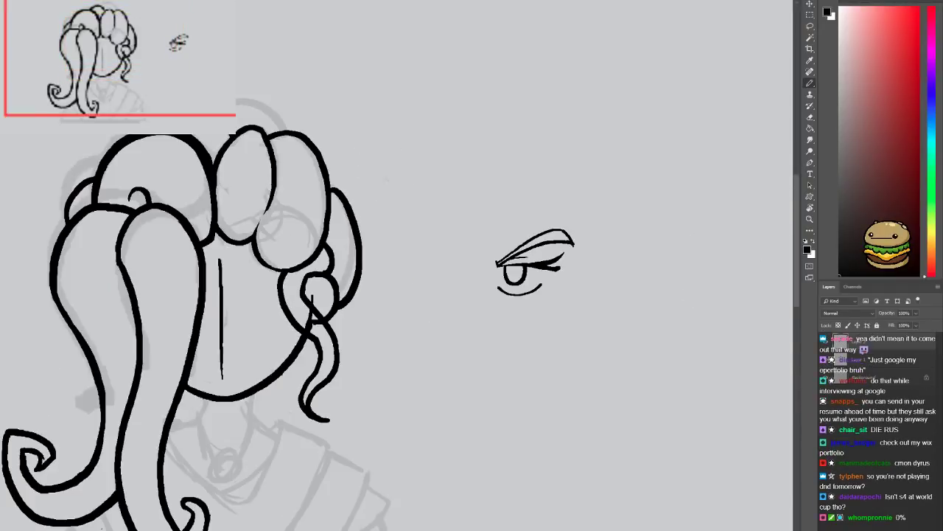
scroll(380, 184, up, 4)
key(ctrl+z)
Try wider and narrower versions of the inked curl behind the ear, undoing each one
mouse_move(347, 102)
mouse_down()
mouse_move(399, 178)
mouse_move(399, 266)
mouse_up()
key(ctrl+z)
mouse_move(347, 101)
mouse_down()
mouse_move(380, 129)
mouse_move(393, 199)
mouse_move(383, 257)
mouse_up()
key(ctrl+z)
mouse_move(345, 94)
mouse_down()
mouse_move(376, 98)
mouse_move(410, 153)
mouse_move(419, 231)
mouse_move(409, 276)
mouse_move(369, 324)
mouse_up()
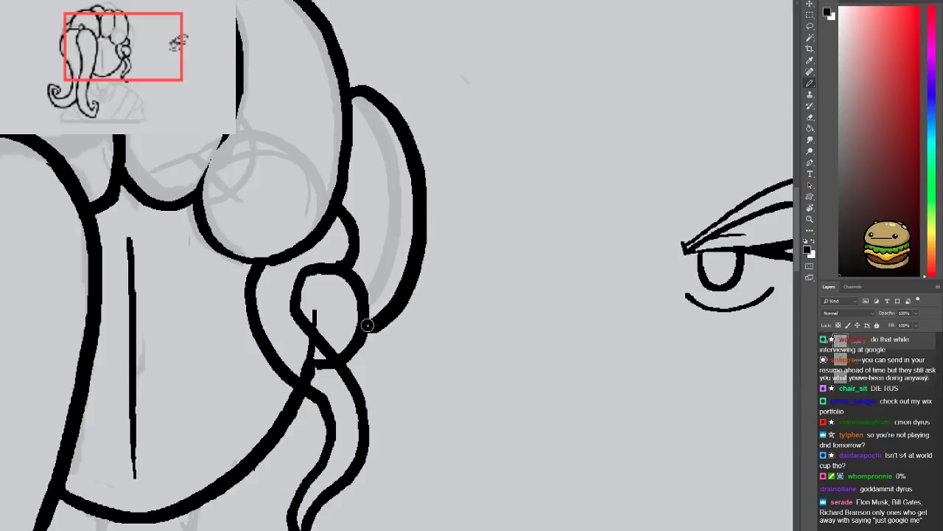
key(ctrl+z)
mouse_move(354, 116)
mouse_down()
mouse_move(368, 164)
mouse_move(390, 158)
mouse_move(410, 213)
mouse_move(367, 139)
mouse_move(406, 168)
mouse_move(430, 244)
mouse_move(414, 324)
mouse_move(369, 385)
mouse_move(346, 462)
mouse_up()
key(ctrl+z)
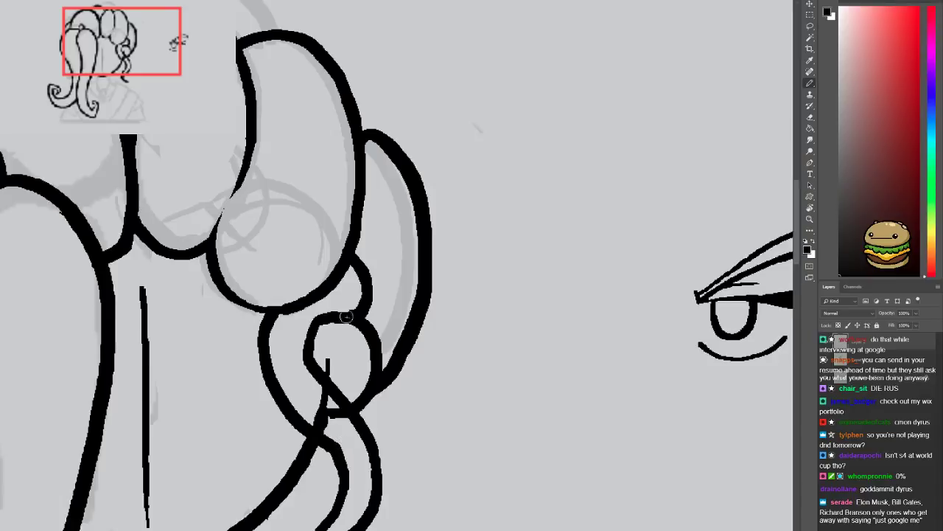
key(ctrl+z)
Ink the slender back curl from the side of the outer tall curl down to the ear's outer edge
scroll(383, 345, up, 2)
mouse_move(385, 381)
mouse_down()
mouse_move(406, 340)
mouse_move(412, 233)
mouse_move(403, 199)
mouse_move(373, 169)
mouse_move(417, 243)
mouse_up()
key(ctrl+z)
key(ctrl+z)
mouse_move(368, 160)
mouse_down()
mouse_move(408, 197)
mouse_move(425, 271)
mouse_move(424, 306)
mouse_move(385, 379)
mouse_up()
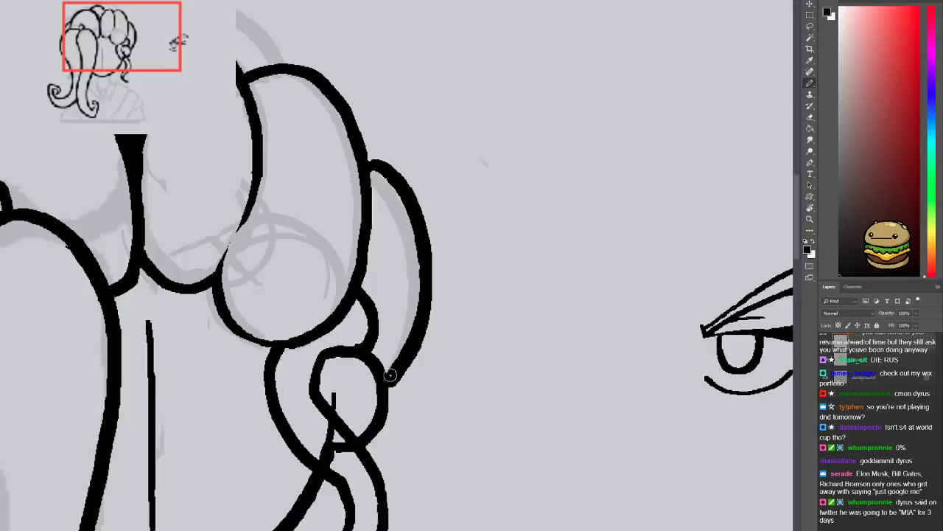
scroll(365, 427, down, 3)
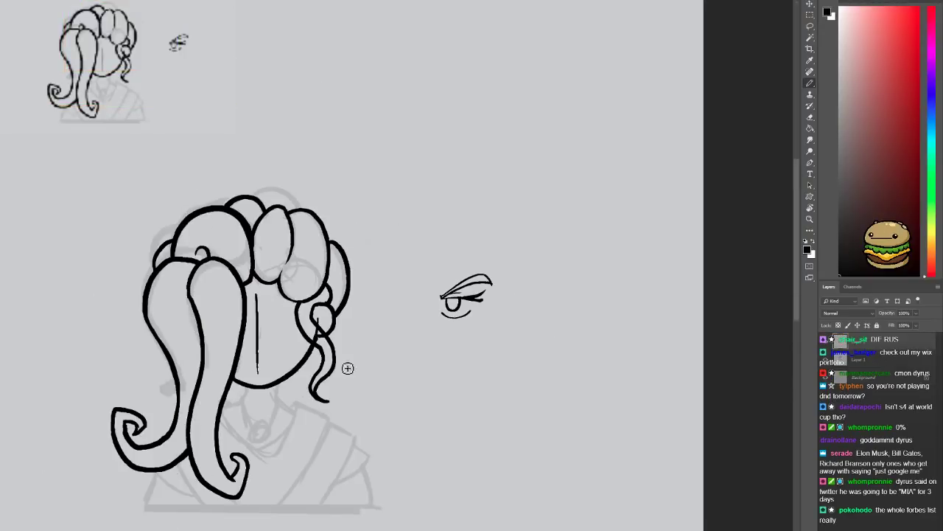
scroll(407, 369, down, 2)
scroll(385, 294, up, 5)
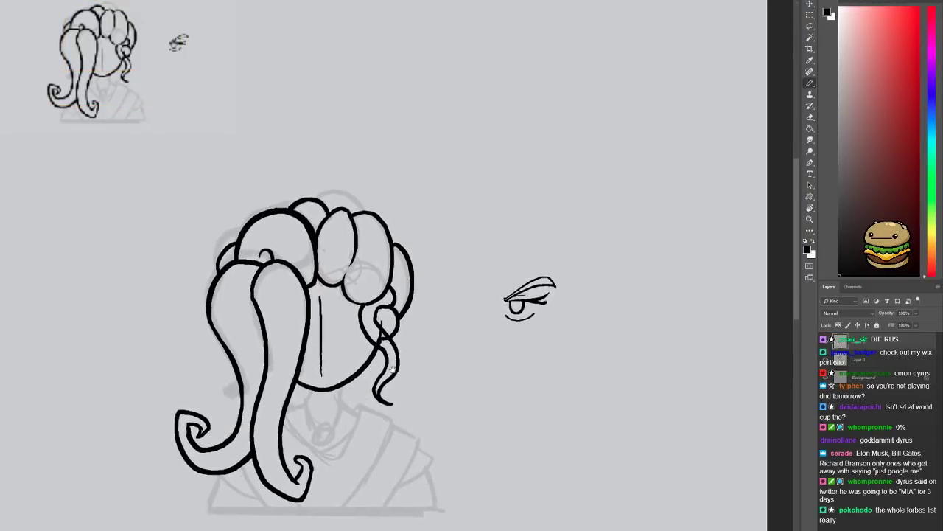
Erase the inked small curl on top of the head
scroll(373, 322, up, 2)
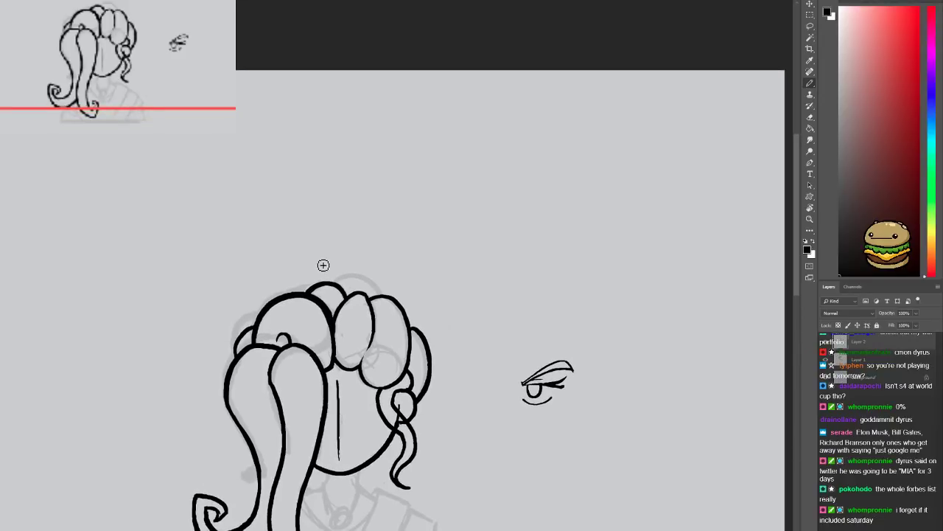
scroll(291, 258, up, 4)
key(e)
mouse_move(313, 330)
mouse_down()
mouse_move(286, 313)
mouse_move(293, 324)
mouse_move(335, 332)
mouse_move(310, 319)
mouse_move(409, 292)
mouse_up()
key(ctrl+z)
mouse_move(414, 257)
mouse_down()
mouse_move(435, 285)
mouse_move(464, 295)
mouse_move(464, 318)
mouse_up()
Ink a lower, flatter small curl between the crown curl and the inner tall curl, redoing the stroke
key(b)
mouse_move(318, 348)
mouse_down()
mouse_move(356, 321)
mouse_move(420, 341)
mouse_move(448, 387)
mouse_up()
key(ctrl+z)
mouse_move(333, 357)
mouse_down()
mouse_move(390, 328)
mouse_move(432, 342)
mouse_move(452, 381)
mouse_up()
key(ctrl+z)
mouse_move(332, 355)
mouse_down()
mouse_move(384, 321)
mouse_move(420, 323)
mouse_move(446, 344)
mouse_move(376, 333)
mouse_move(417, 339)
mouse_move(447, 364)
mouse_up()
key(ctrl+z)
key(ctrl+minus)
key(ctrl+minus)
key(ctrl+minus)
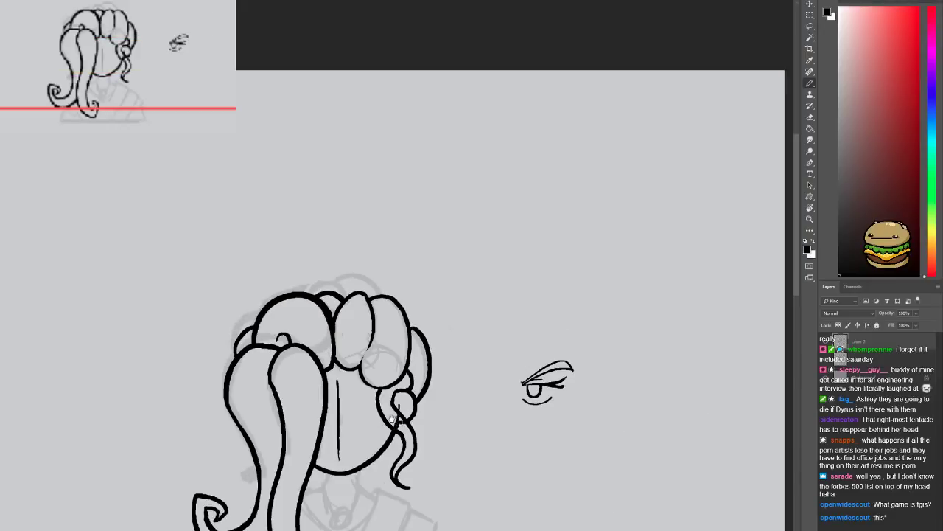
Re-ink the inner tall curl's lower side as one smooth rounded line, and erase the old broken stroke inside it
drag(401, 426, 398, 321)
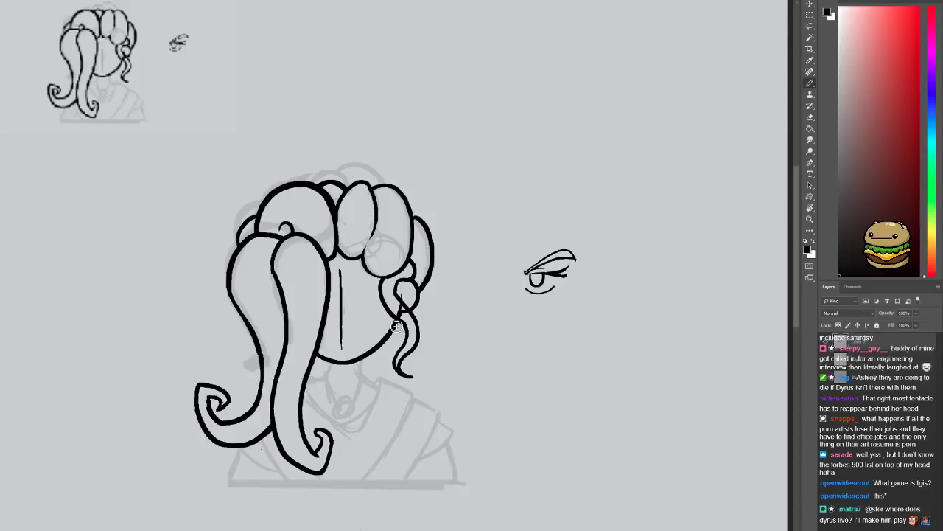
drag(388, 269, 345, 334)
key(ctrl+plus)
scroll(350, 287, up, 4)
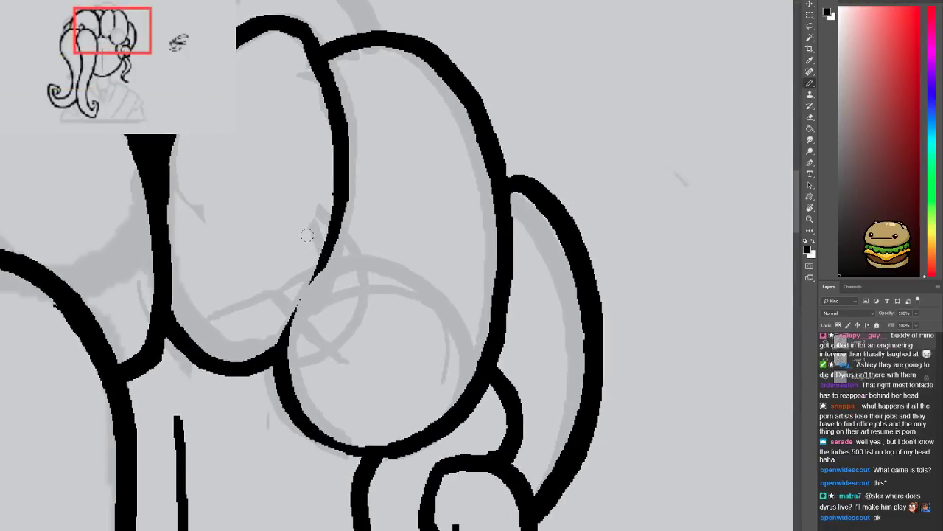
mouse_move(337, 211)
mouse_down()
mouse_move(303, 338)
mouse_move(275, 361)
mouse_move(243, 363)
mouse_up()
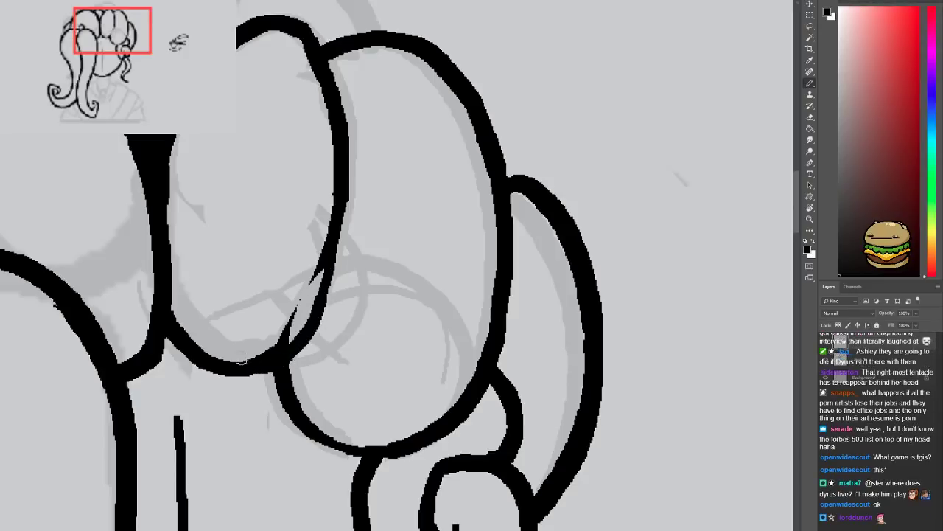
key(ctrl+z)
mouse_move(344, 203)
mouse_down()
mouse_move(327, 274)
mouse_move(268, 357)
mouse_up()
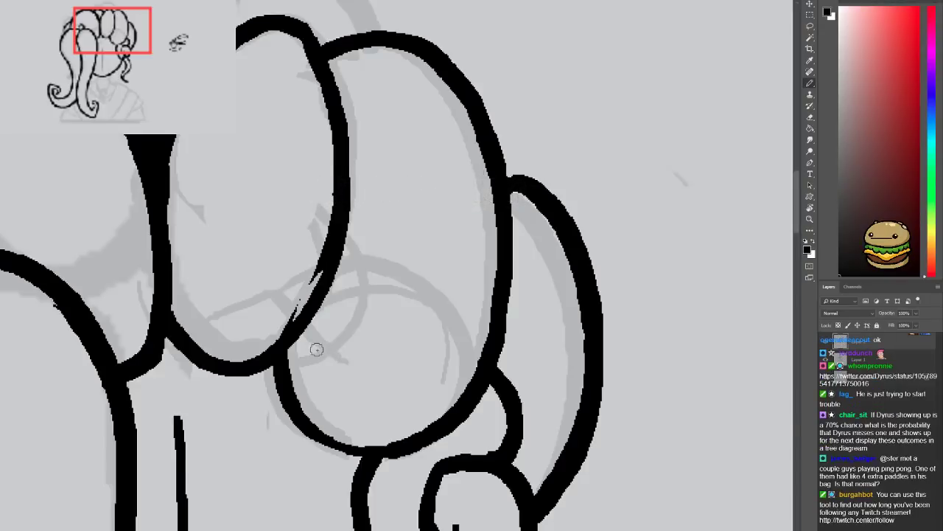
key(e)
mouse_move(272, 338)
mouse_down()
mouse_move(321, 269)
mouse_move(330, 225)
mouse_move(315, 145)
mouse_up()
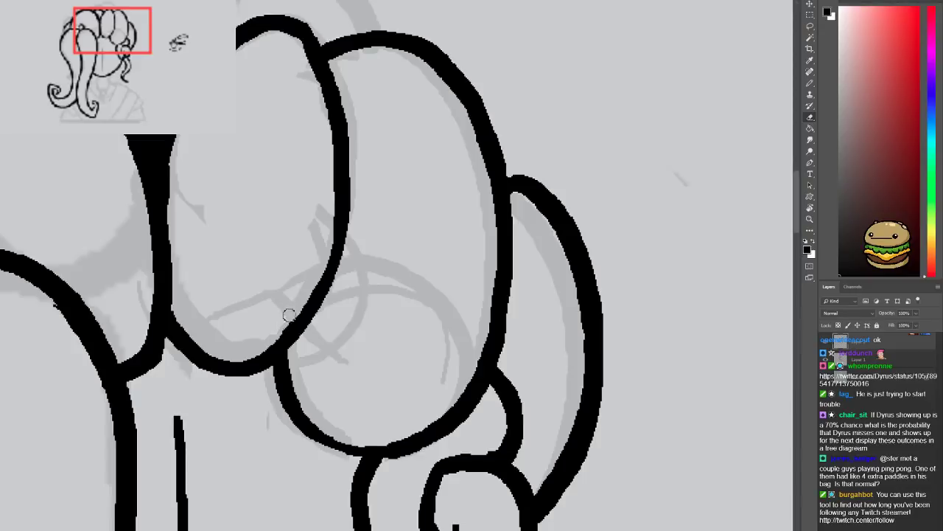
key(ctrl+minus)
key(ctrl+minus)
key(ctrl+minus)
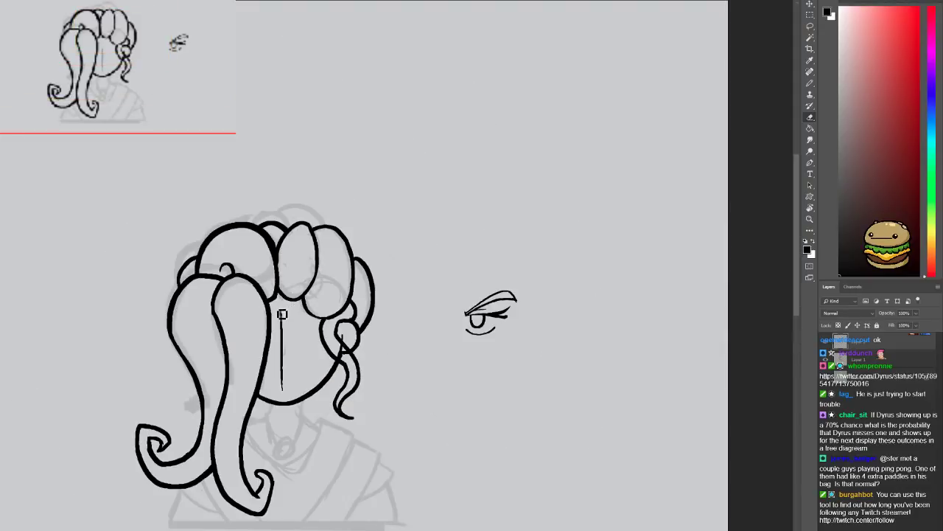
scroll(272, 341, down, 5)
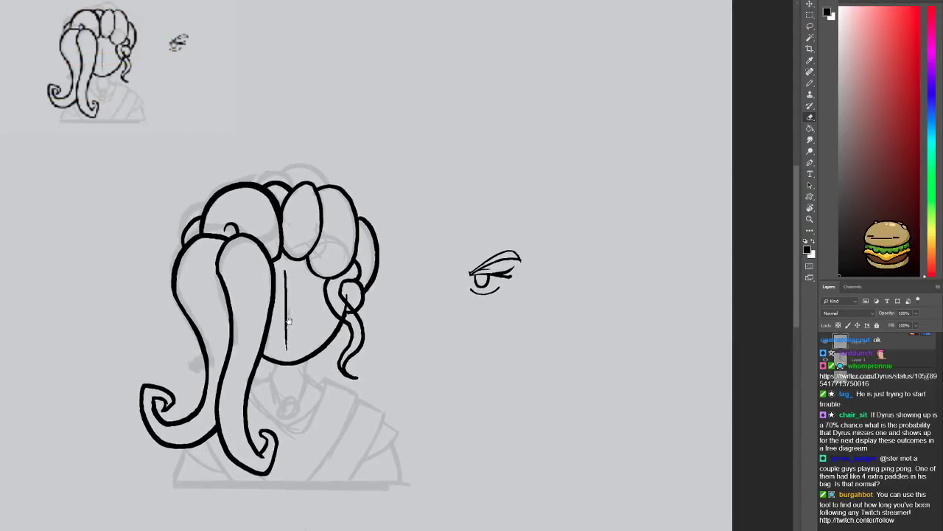
scroll(286, 267, down, 1)
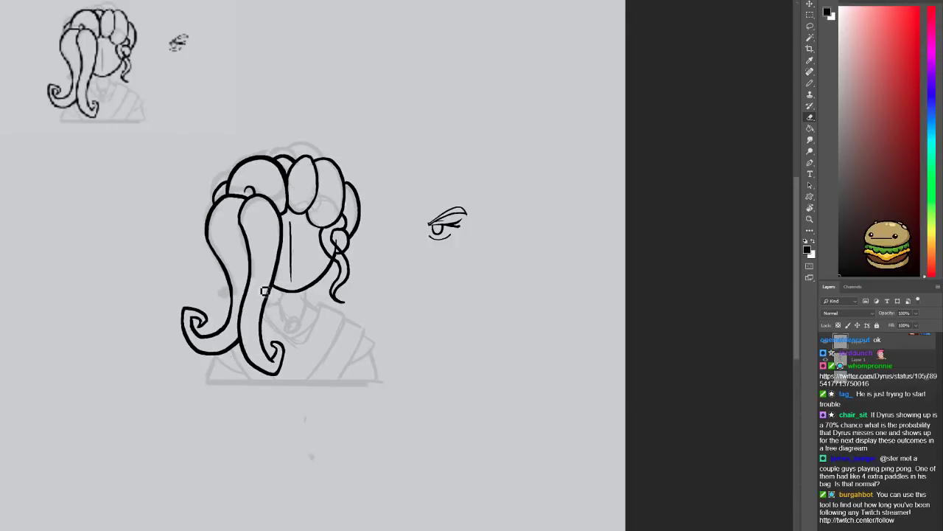
scroll(264, 291, up, 2)
key(b)
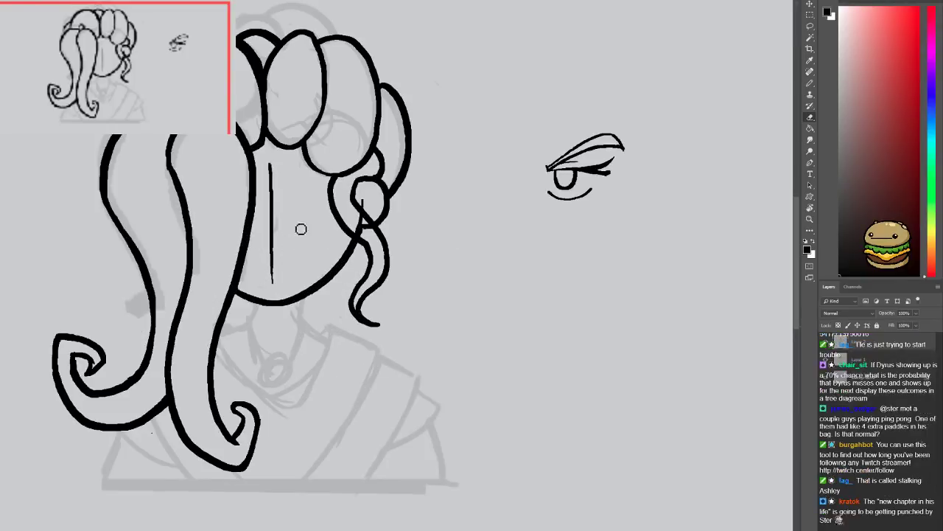
scroll(295, 236, up, 6)
mouse_move(278, 309)
mouse_down()
mouse_move(307, 232)
mouse_move(298, 236)
mouse_move(303, 277)
mouse_up()
key(ctrl+z)
drag(300, 224, 287, 212)
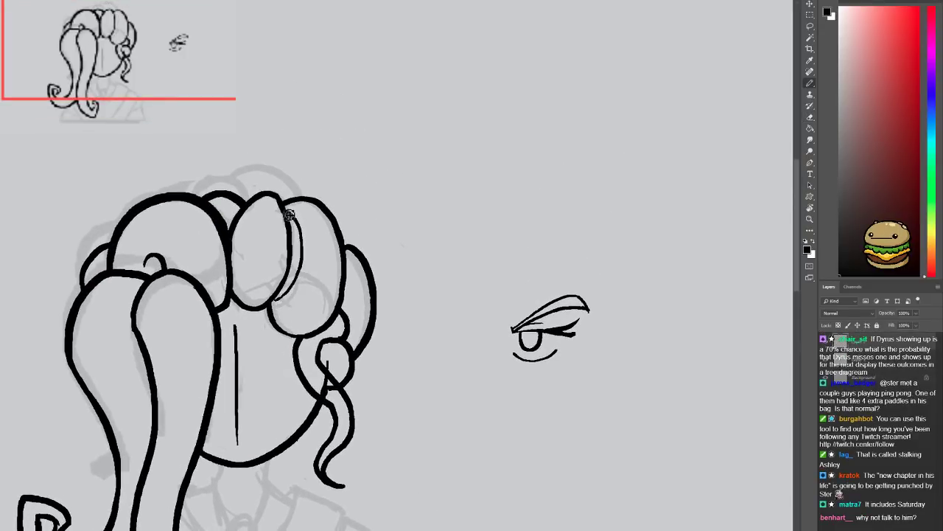
key(ctrl+z)
Erase the overlapping line ends inside the curled strand where the face outline runs into it
drag(310, 407, 303, 295)
key(ctrl+plus)
key(ctrl+plus)
key(e)
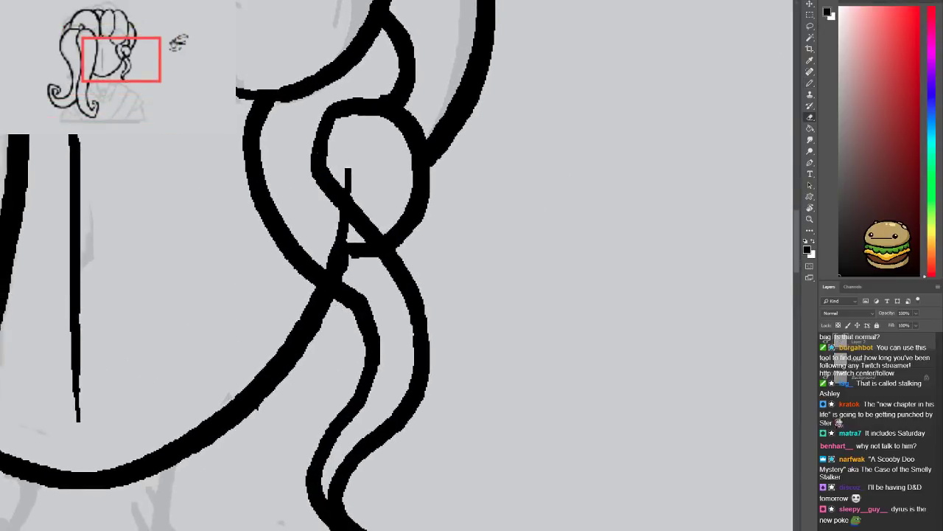
mouse_move(326, 223)
mouse_down()
mouse_move(382, 300)
mouse_move(323, 237)
mouse_move(347, 260)
mouse_up()
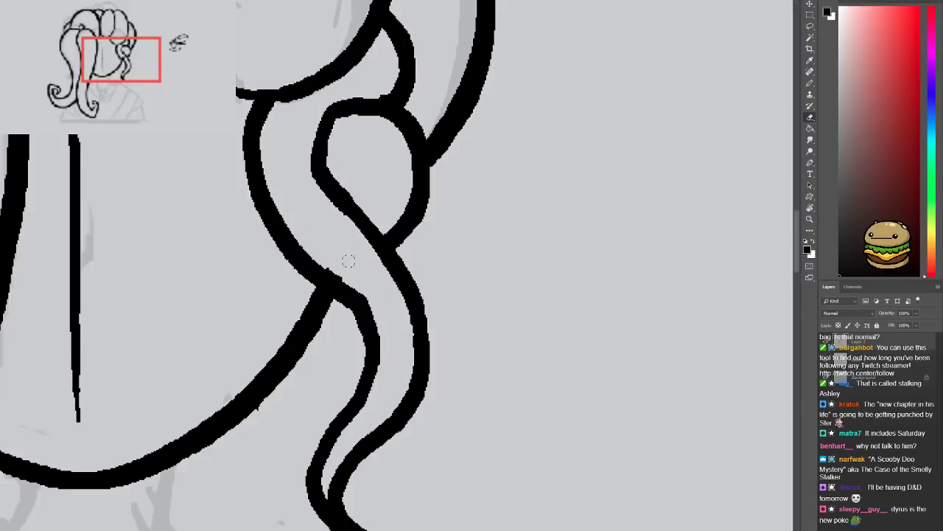
Erase the thick merged tip of the side strand so its two outlines end open
drag(352, 351, 324, 249)
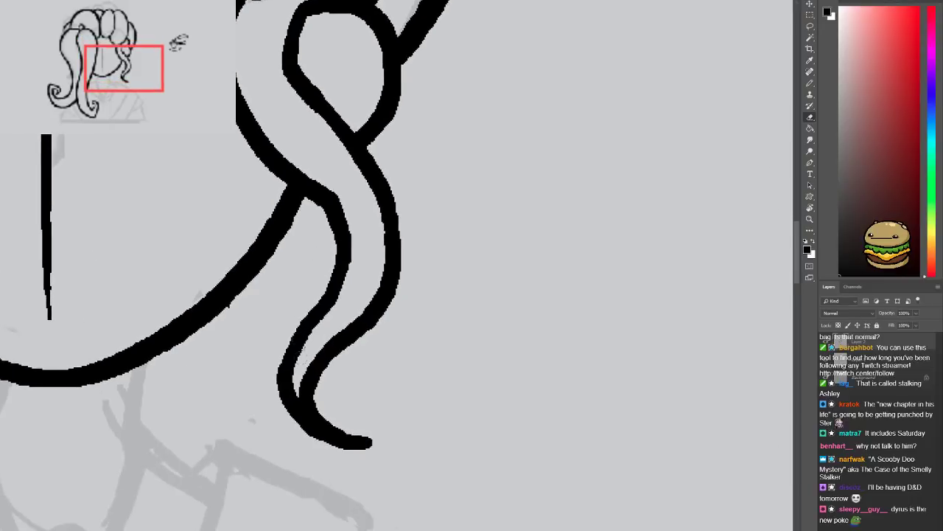
mouse_move(296, 389)
mouse_down()
mouse_move(315, 424)
mouse_move(362, 430)
mouse_up()
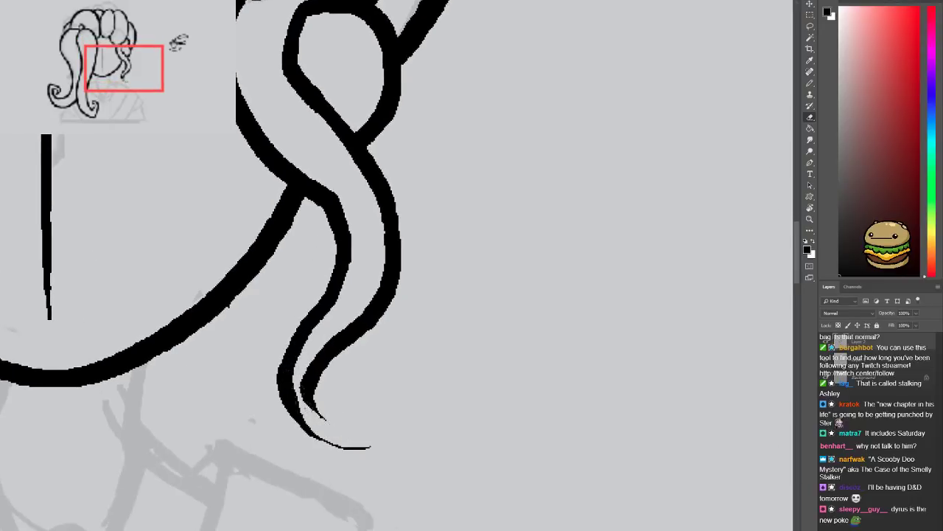
mouse_move(292, 363)
mouse_down()
mouse_move(302, 420)
mouse_move(356, 431)
mouse_up()
key(b)
key(e)
mouse_move(303, 356)
mouse_down()
mouse_move(308, 345)
mouse_move(294, 387)
mouse_move(321, 446)
mouse_up()
key(b)
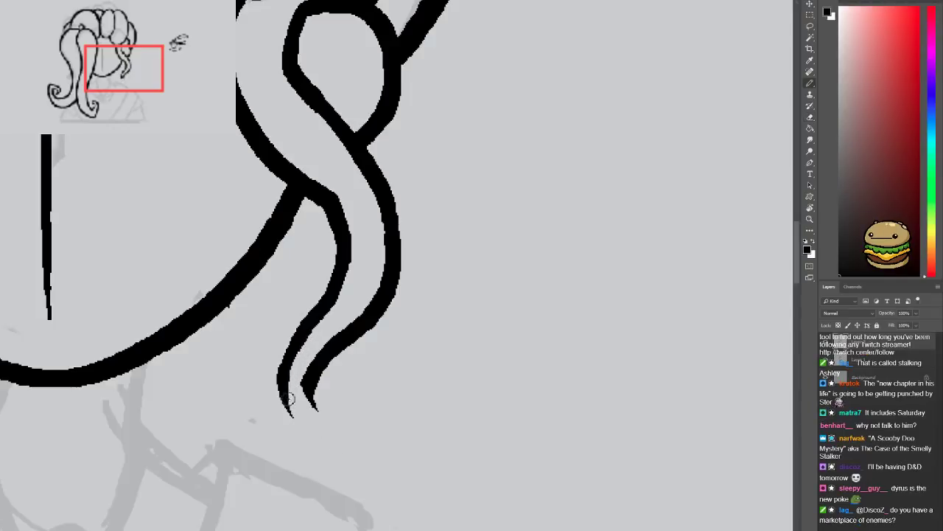
Redraw the tip of the side strand as a small rounded hook that joins both outlines
mouse_move(282, 379)
mouse_down()
mouse_move(295, 422)
mouse_move(323, 436)
mouse_up()
key(ctrl+z)
mouse_move(285, 368)
mouse_down()
mouse_move(284, 398)
mouse_move(322, 437)
mouse_up()
key(ctrl+z)
mouse_move(284, 367)
mouse_down()
mouse_move(289, 417)
mouse_move(324, 438)
mouse_move(353, 422)
mouse_move(349, 406)
mouse_move(324, 410)
mouse_move(312, 396)
mouse_move(310, 369)
mouse_up()
scroll(325, 394, down, 5)
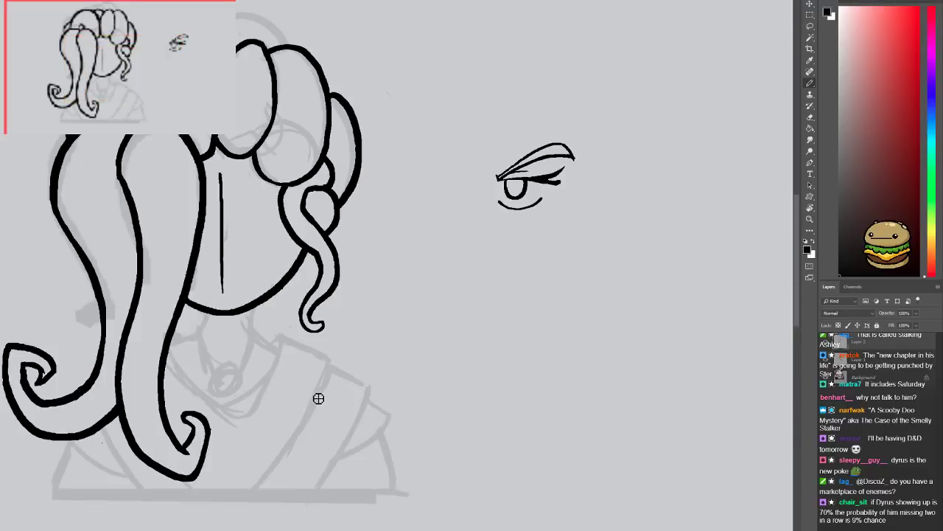
scroll(332, 383, up, 2)
scroll(355, 391, up, 4)
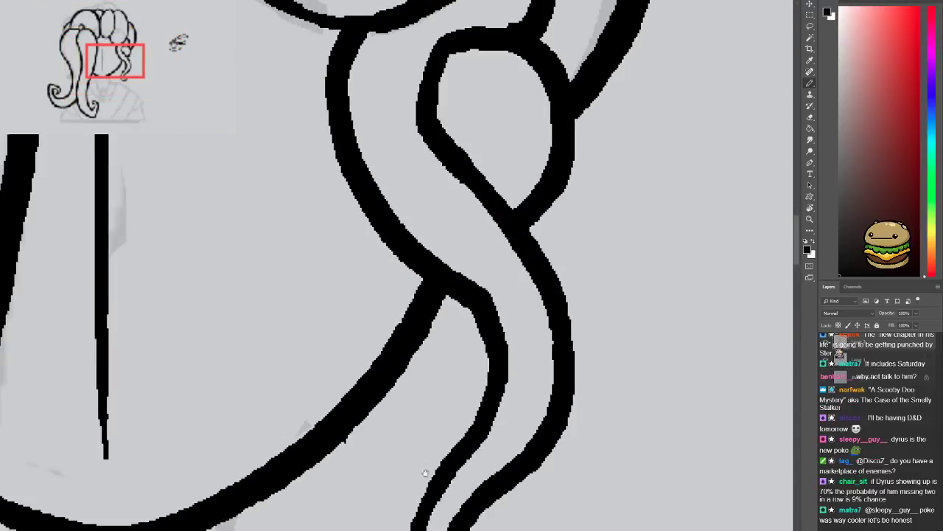
scroll(243, 347, down, 1)
key(e)
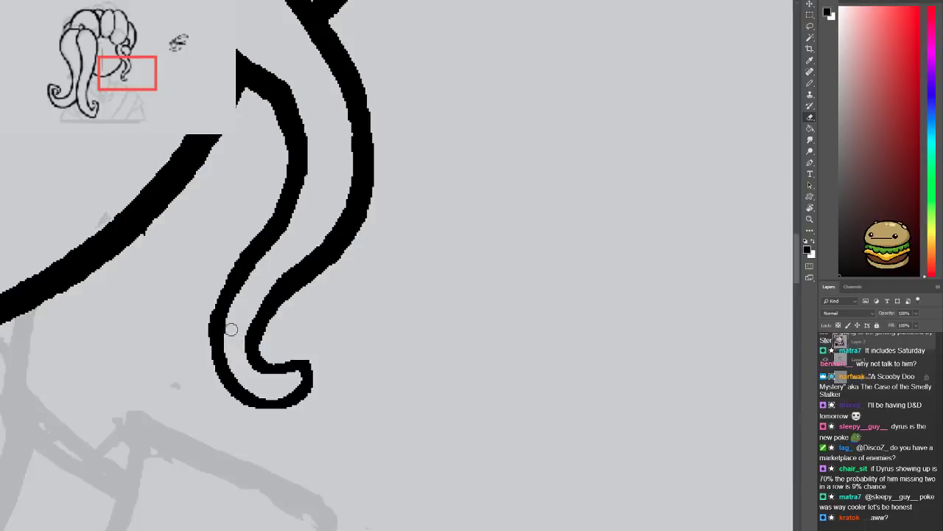
scroll(255, 354, down, 1)
scroll(249, 355, down, 3)
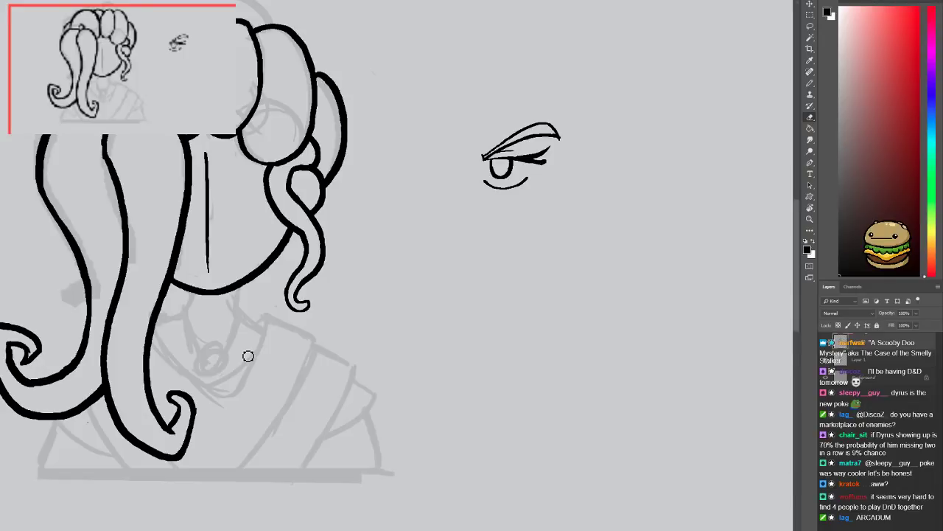
Erase the short connecting line between the bangs and the round lock beside the face
mouse_move(338, 251)
mouse_down()
mouse_move(331, 282)
mouse_move(301, 309)
mouse_up()
scroll(302, 310, up, 3)
drag(210, 224, 227, 233)
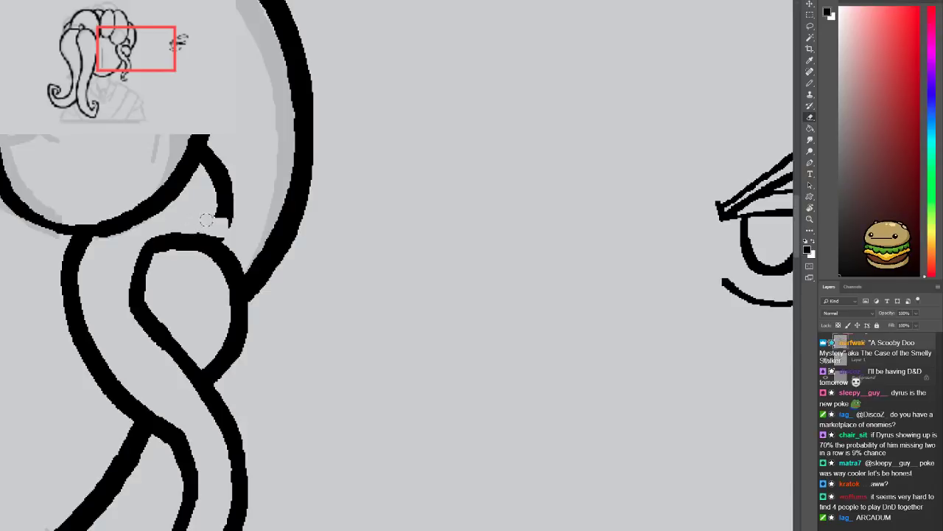
mouse_move(227, 220)
mouse_down()
mouse_move(215, 138)
mouse_move(211, 185)
mouse_move(180, 190)
mouse_move(224, 198)
mouse_move(238, 225)
mouse_move(235, 261)
mouse_move(239, 225)
mouse_move(226, 197)
mouse_move(211, 181)
mouse_move(183, 178)
mouse_move(234, 211)
mouse_move(235, 272)
mouse_up()
key(b)
key(ctrl+z)
key(ctrl+z)
key(ctrl+z)
mouse_move(194, 175)
mouse_down()
mouse_move(226, 189)
mouse_move(238, 244)
mouse_up()
key(ctrl+z)
mouse_move(194, 175)
mouse_down()
mouse_move(249, 193)
mouse_move(276, 252)
mouse_move(274, 296)
mouse_move(240, 326)
mouse_up()
key(ctrl+minus)
key(ctrl+minus)
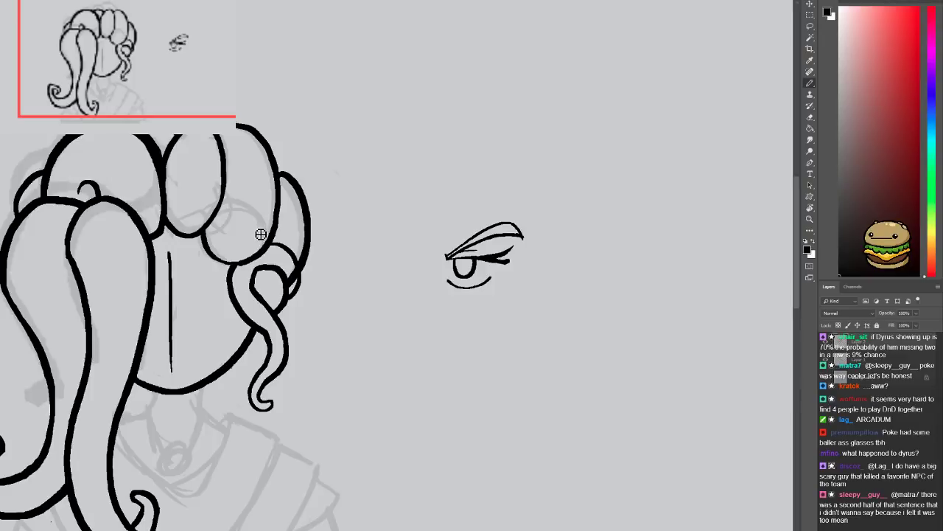
scroll(249, 243, up, 5)
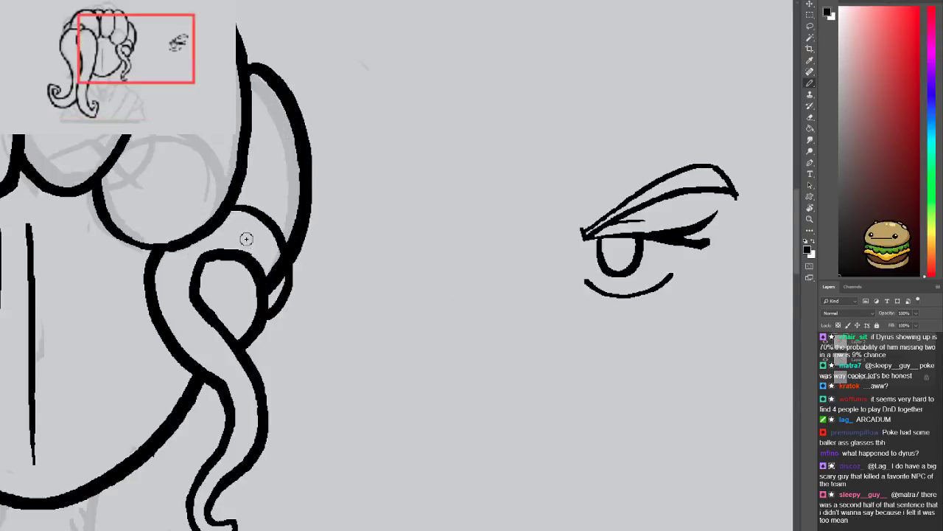
key(ctrl+z)
Draw a short arc from the bangs down to the top of the round lock beside the face
mouse_move(170, 196)
mouse_down()
mouse_move(202, 201)
mouse_move(224, 223)
mouse_move(228, 252)
mouse_move(212, 209)
mouse_move(177, 190)
mouse_up()
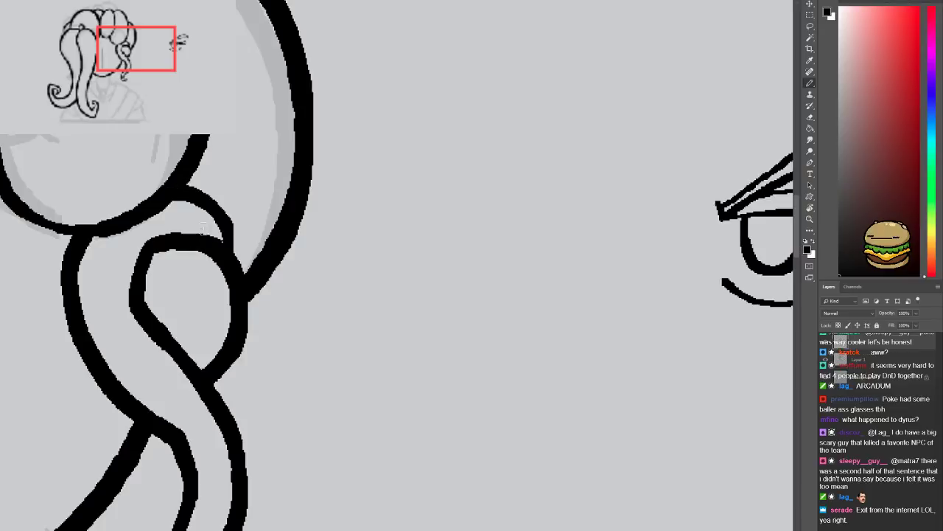
key(ctrl+minus)
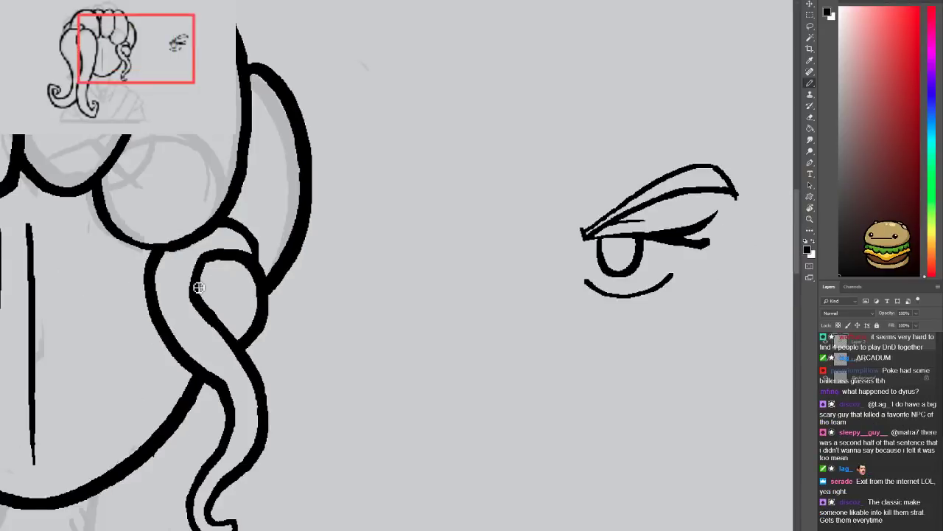
key(ctrl+minus)
mouse_move(179, 315)
mouse_down()
mouse_move(211, 276)
mouse_move(225, 295)
mouse_up()
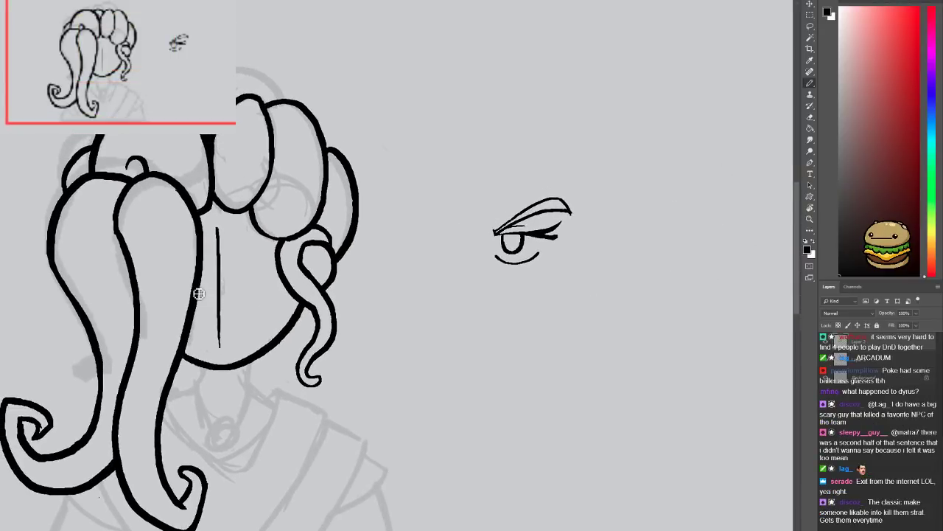
scroll(263, 238, up, 3)
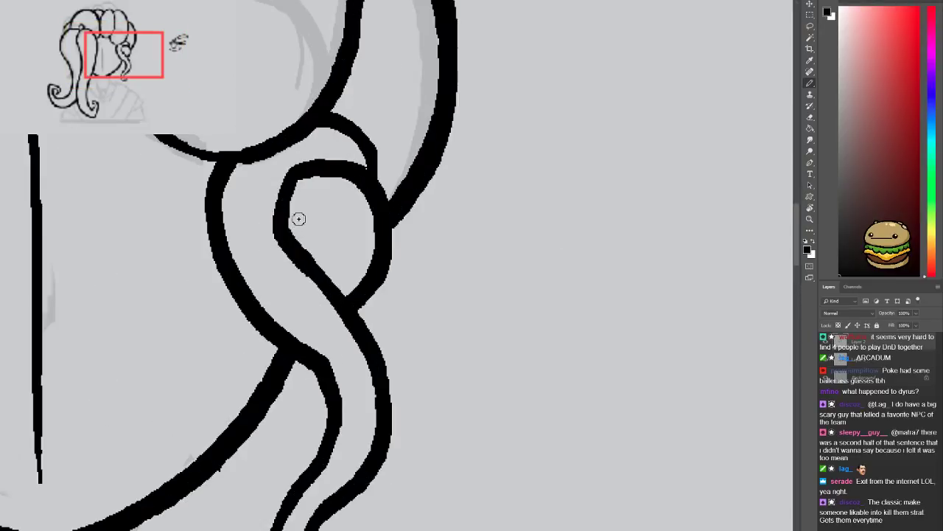
mouse_move(308, 159)
mouse_down()
mouse_move(324, 267)
mouse_move(366, 201)
mouse_up()
key(ctrl+z)
mouse_move(324, 266)
mouse_down()
mouse_move(347, 224)
mouse_move(348, 176)
mouse_move(331, 270)
mouse_up()
key(ctrl+minus)
key(ctrl+0)
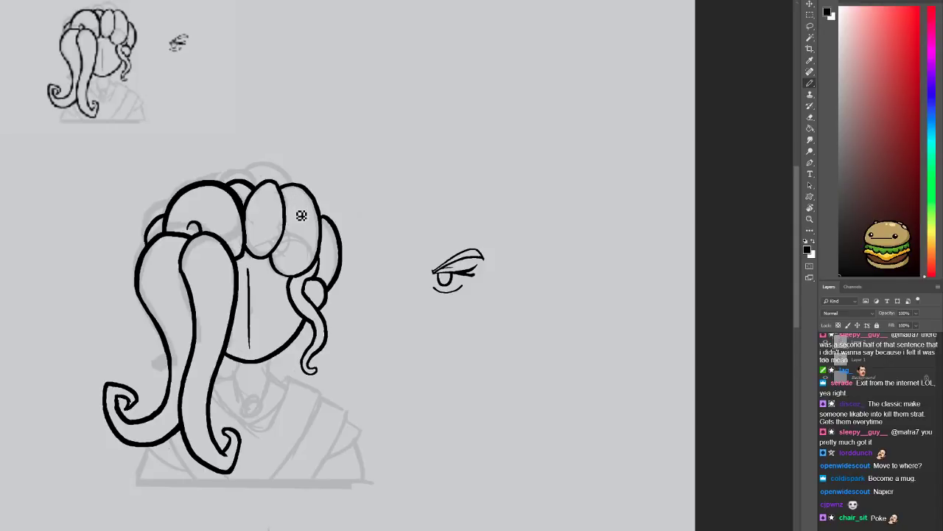
Ink both sides of the neck as short tapering lines descending from the chin over the sketch
drag(293, 362, 305, 275)
scroll(305, 279, up, 1)
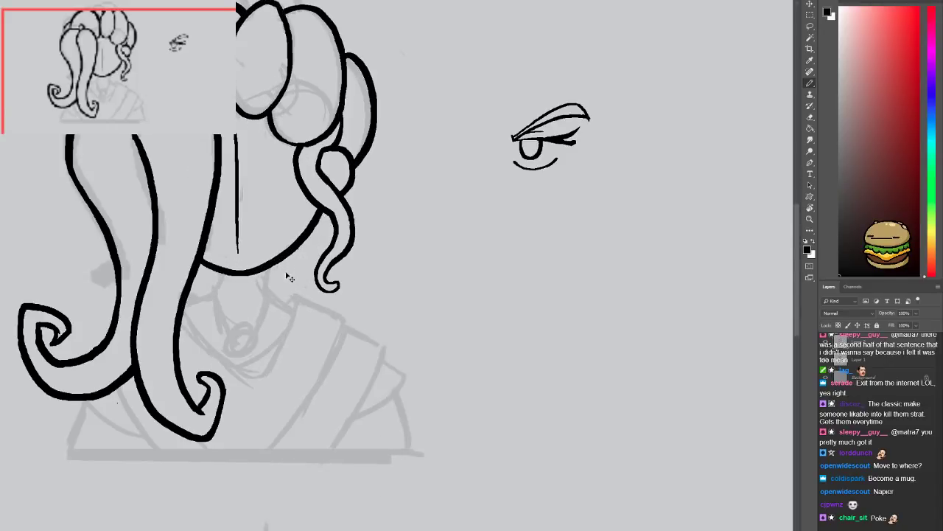
drag(263, 316, 293, 295)
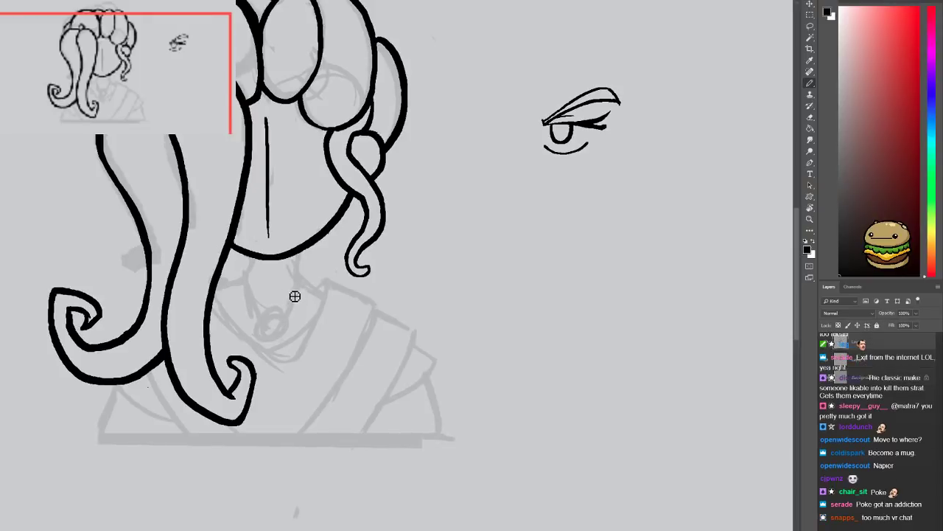
scroll(290, 276, up, 3)
drag(163, 272, 234, 266)
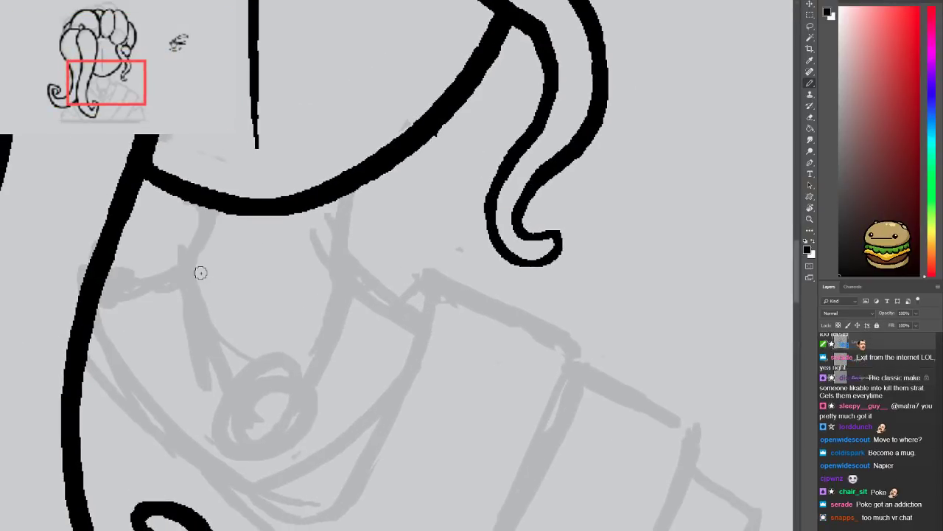
drag(194, 198, 202, 258)
key(ctrl+z)
mouse_move(169, 295)
mouse_down()
mouse_move(184, 272)
mouse_move(194, 199)
mouse_up()
mouse_move(330, 290)
mouse_down()
mouse_move(346, 264)
mouse_move(347, 206)
mouse_up()
key(ctrl+z)
mouse_move(327, 307)
mouse_down()
mouse_move(349, 220)
mouse_move(343, 191)
mouse_up()
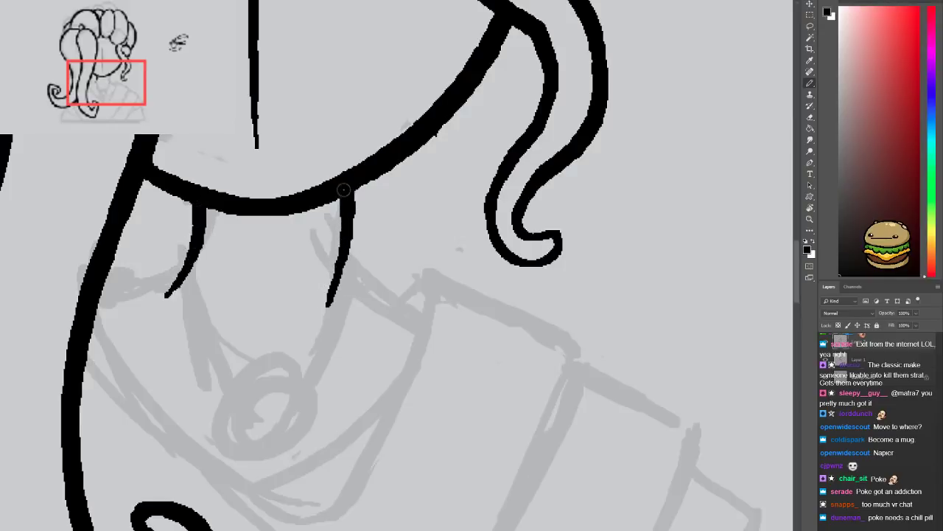
Ink the curve from the right side of the neck out to the collar and erase the leftover neck line tip
mouse_move(343, 258)
mouse_down()
mouse_move(391, 311)
mouse_move(352, 260)
mouse_move(420, 324)
mouse_up()
key(ctrl+z)
key(e)
drag(327, 304, 336, 279)
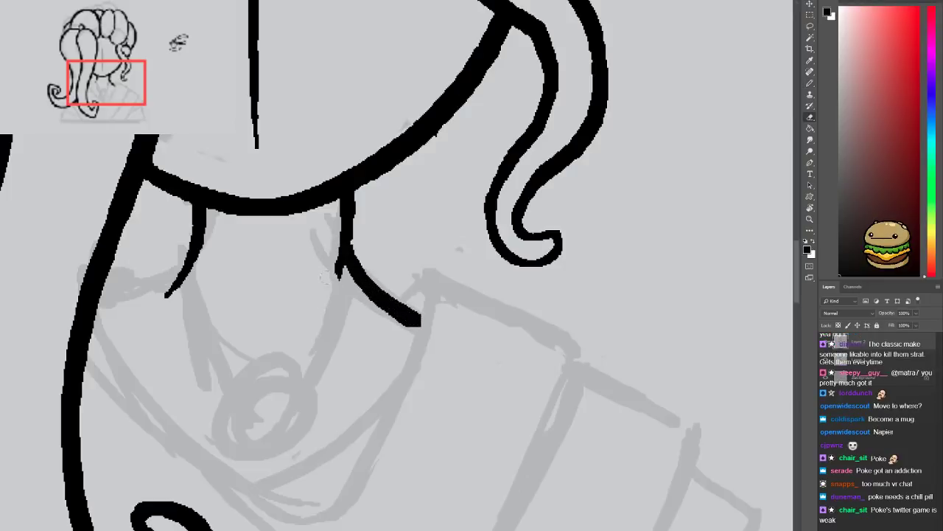
Ink the left shoulder line from the neck to the long hair strand, with a small arc above it
key(b)
drag(179, 261, 139, 290)
key(ctrl+z)
drag(187, 249, 96, 311)
key(ctrl+z)
drag(188, 259, 98, 303)
mouse_move(152, 280)
mouse_down()
mouse_move(127, 264)
mouse_move(101, 270)
mouse_up()
Ink the pointed V-shaped neckline below the neck and add a curved inner fold line across its corner
drag(122, 358, 75, 252)
mouse_move(41, 224)
mouse_down()
mouse_move(65, 279)
mouse_move(303, 401)
mouse_up()
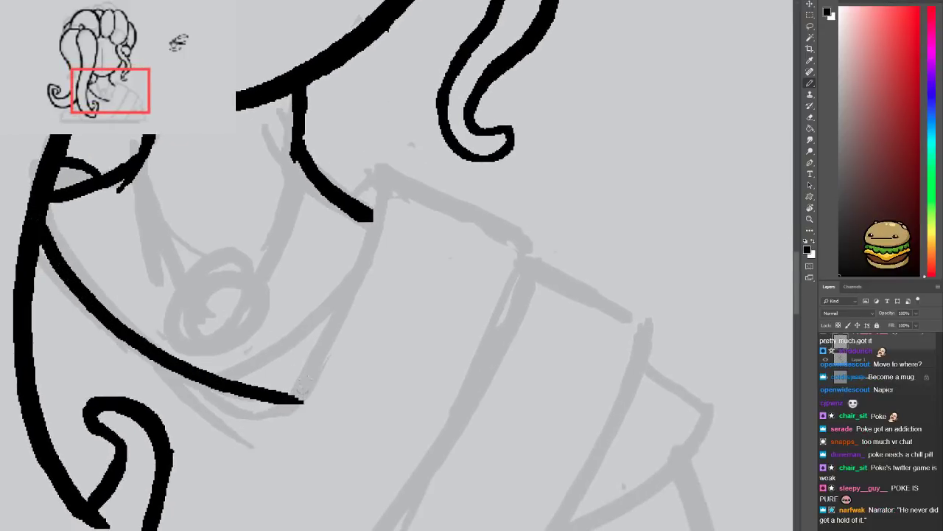
mouse_move(378, 175)
mouse_down()
mouse_move(365, 248)
mouse_move(332, 334)
mouse_move(276, 402)
mouse_up()
key(e)
key(b)
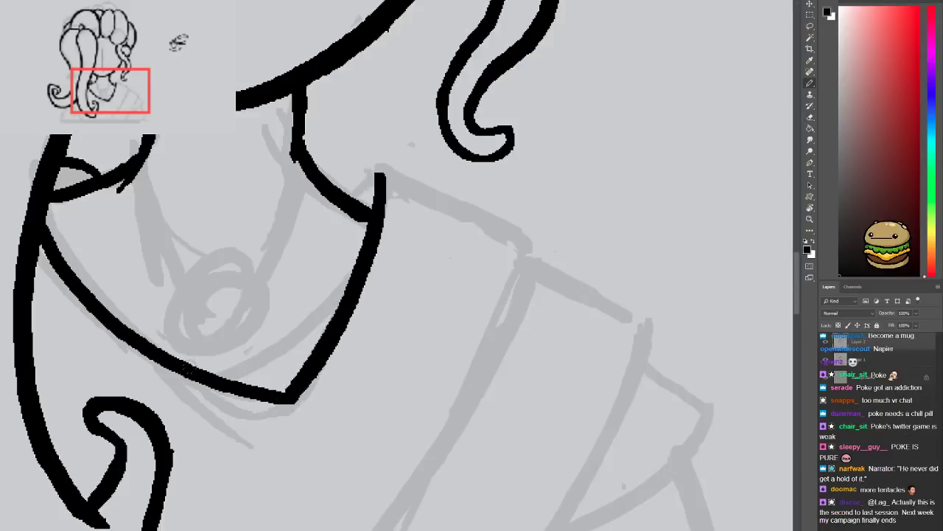
mouse_move(190, 368)
mouse_down()
mouse_move(264, 345)
mouse_move(346, 290)
mouse_up()
Ink the top edge of the draped garment from the collar over the right shoulder
mouse_move(373, 226)
mouse_down()
mouse_move(267, 314)
mouse_move(271, 255)
mouse_move(242, 270)
mouse_move(265, 240)
mouse_up()
key(ctrl+z)
key(ctrl+z)
mouse_move(241, 277)
mouse_down()
mouse_move(256, 242)
mouse_move(287, 244)
mouse_move(419, 323)
mouse_up()
Thin the collar's upper tip to a point and clean up the line on the right side of the neck
key(e)
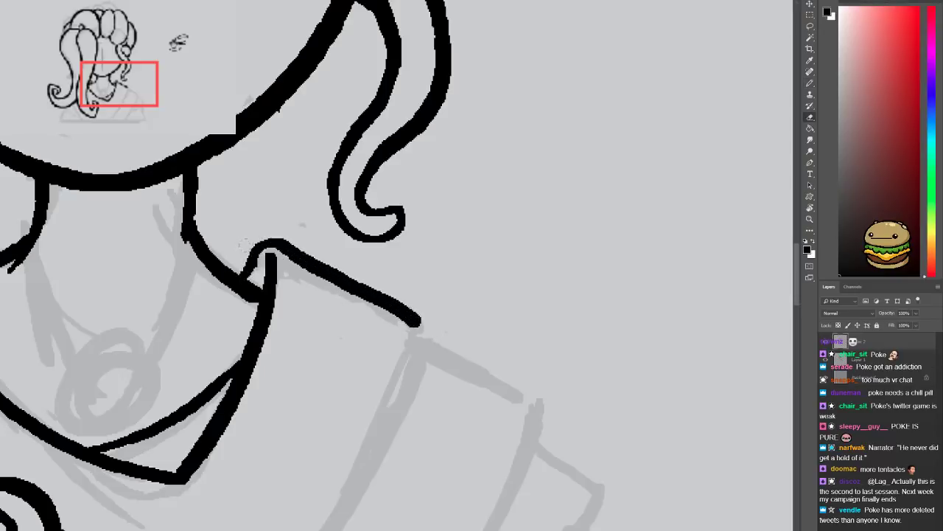
mouse_move(269, 254)
mouse_down()
mouse_move(267, 276)
mouse_move(282, 292)
mouse_up()
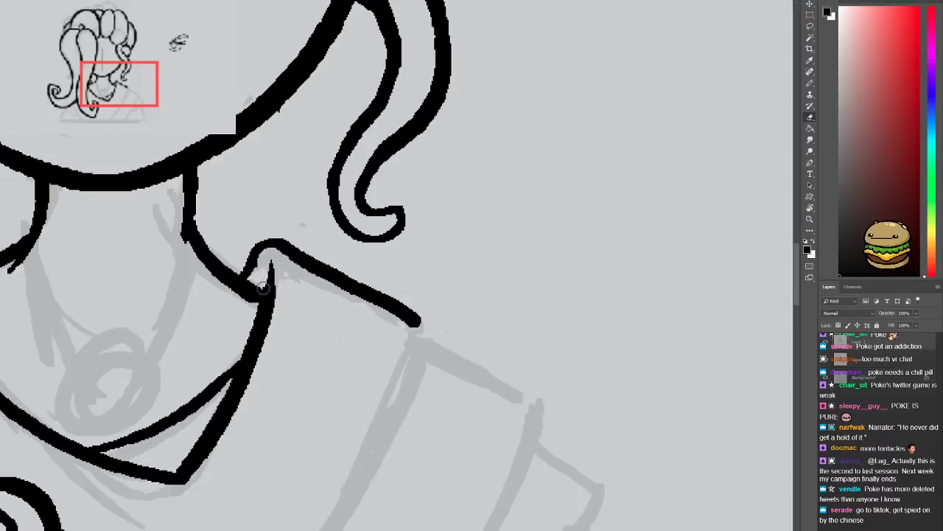
key(b)
key(e)
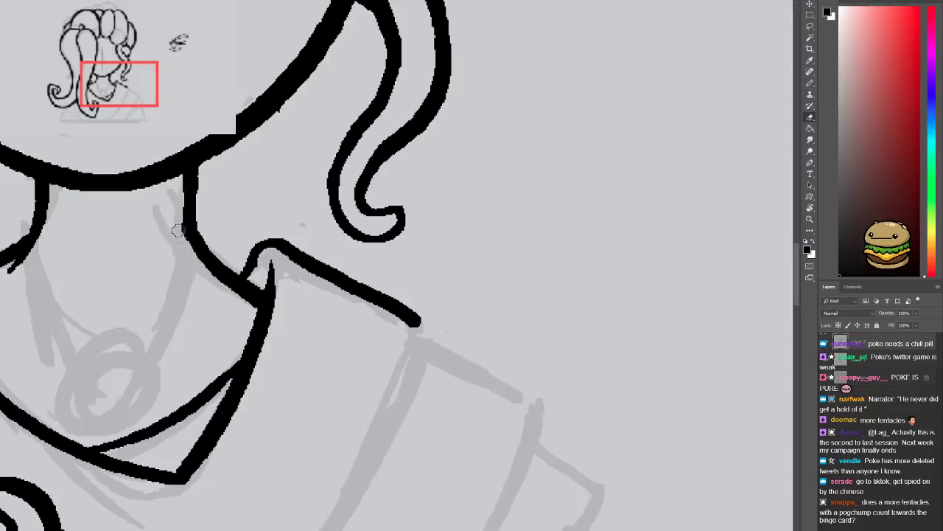
key(b)
drag(181, 176, 181, 230)
Ink the first long diagonal fold of the garment from the shoulder edge down to the base of the bust
drag(334, 324, 288, 225)
drag(323, 298, 381, 229)
key(ctrl+minus)
drag(400, 197, 234, 495)
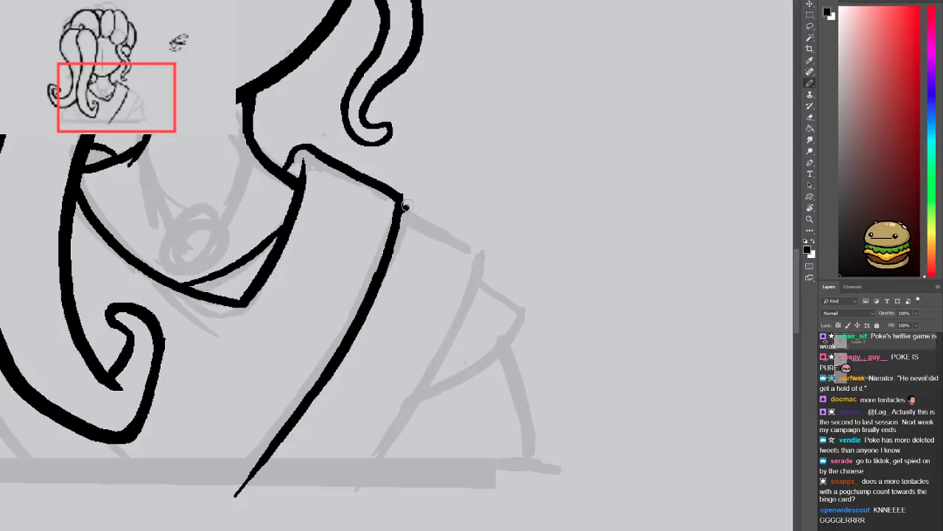
Extend the shoulder edge outward and ink a second long diagonal fold from its end down to the base
mouse_move(406, 207)
mouse_down()
mouse_move(474, 247)
mouse_move(372, 479)
mouse_up()
key(ctrl+z)
mouse_move(480, 245)
mouse_down()
mouse_move(475, 283)
mouse_move(343, 505)
mouse_up()
key(ctrl+z)
key(ctrl+z)
drag(479, 246, 322, 491)
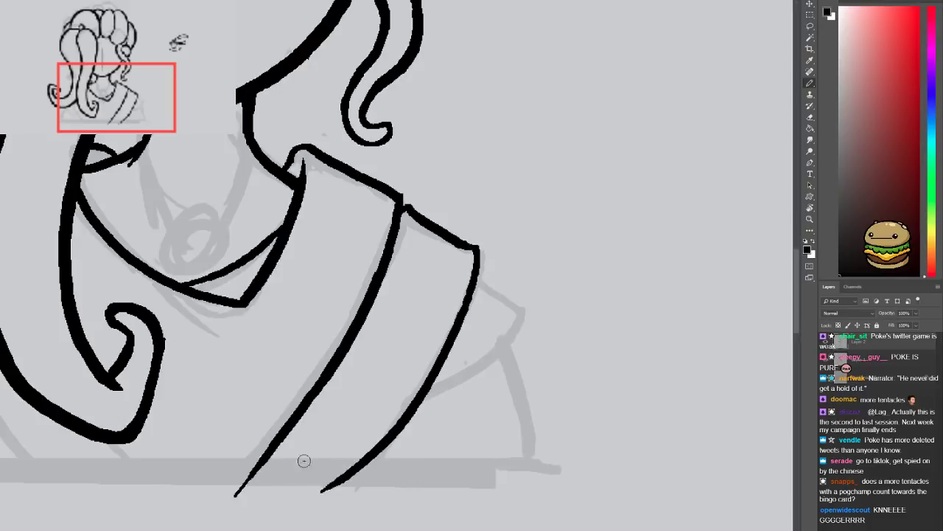
key(ctrl+z)
mouse_move(479, 246)
mouse_down()
mouse_move(410, 383)
mouse_move(318, 492)
mouse_up()
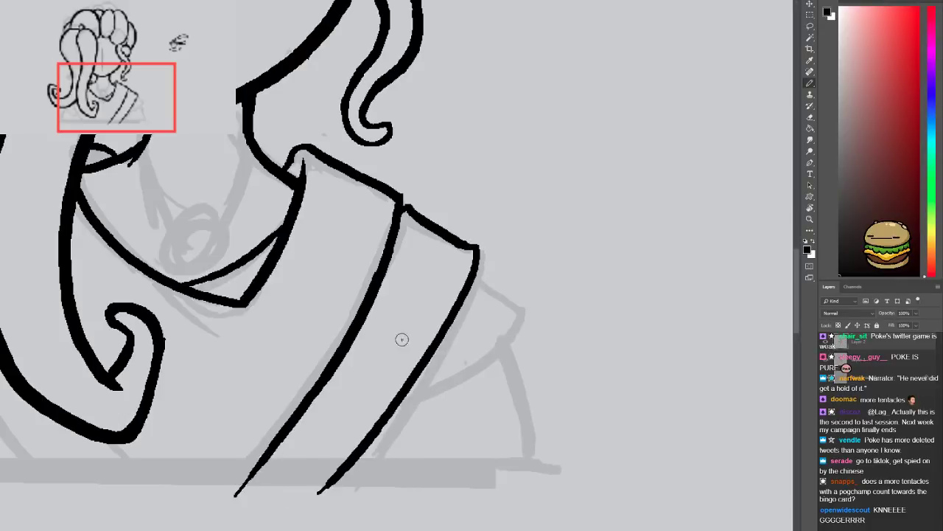
Ink the rounded sleeve flap beside the outer diagonal fold and the arm line from beneath it to the base
drag(476, 275, 529, 313)
key(ctrl+z)
mouse_move(477, 274)
mouse_down()
mouse_move(510, 280)
mouse_move(531, 304)
mouse_move(515, 351)
mouse_move(419, 379)
mouse_up()
key(ctrl+z)
key(ctrl+z)
mouse_move(475, 276)
mouse_down()
mouse_move(513, 312)
mouse_move(404, 409)
mouse_up()
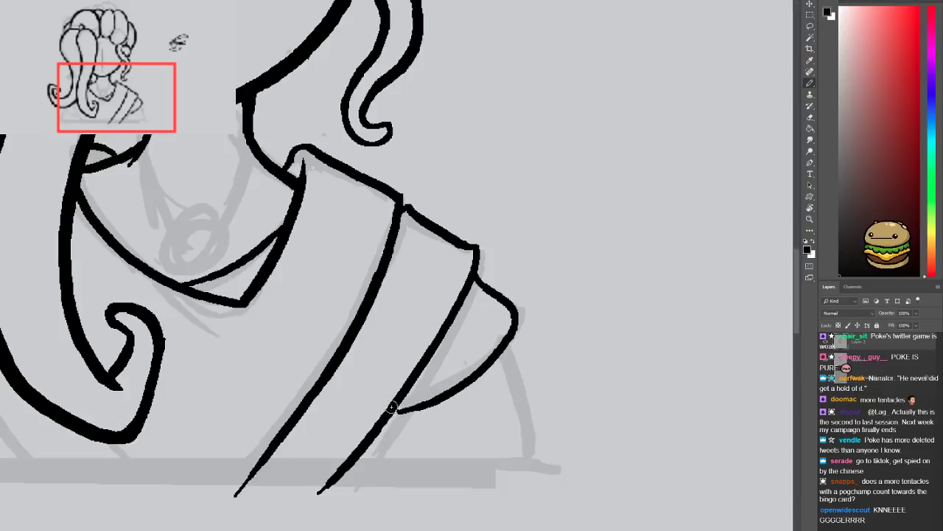
drag(498, 352, 525, 463)
drag(174, 357, 333, 372)
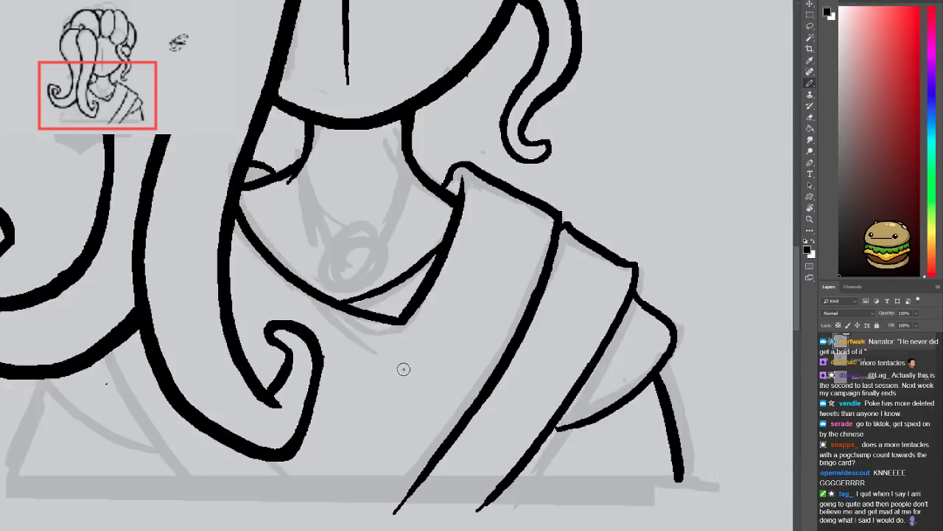
Ink a second curved fold line below the neckline, running from the hair lock across the chest
drag(411, 371, 267, 259)
key(ctrl+z)
drag(421, 372, 256, 250)
scroll(293, 253, down, 4)
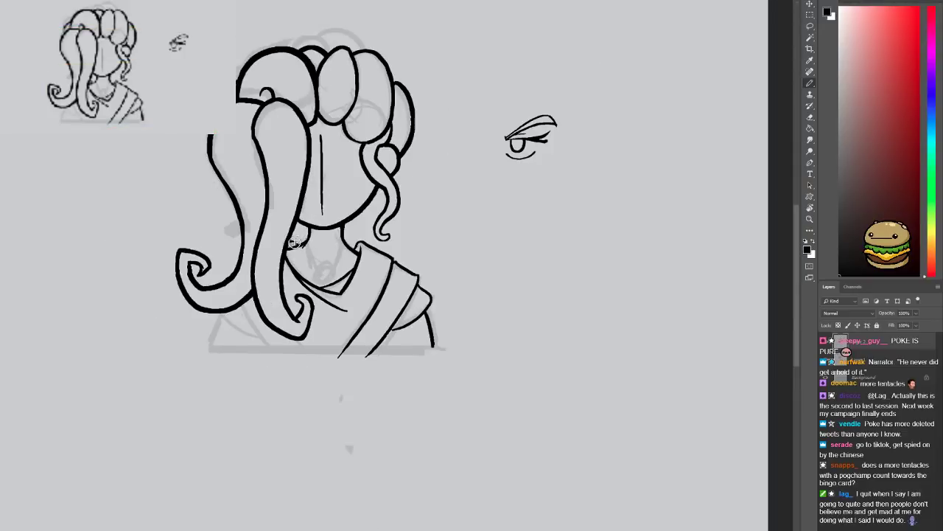
Ink a short garment fold beneath the front curl and a long diagonal garment edge from under the outer curl to the base
scroll(290, 241, up, 3)
drag(253, 407, 276, 432)
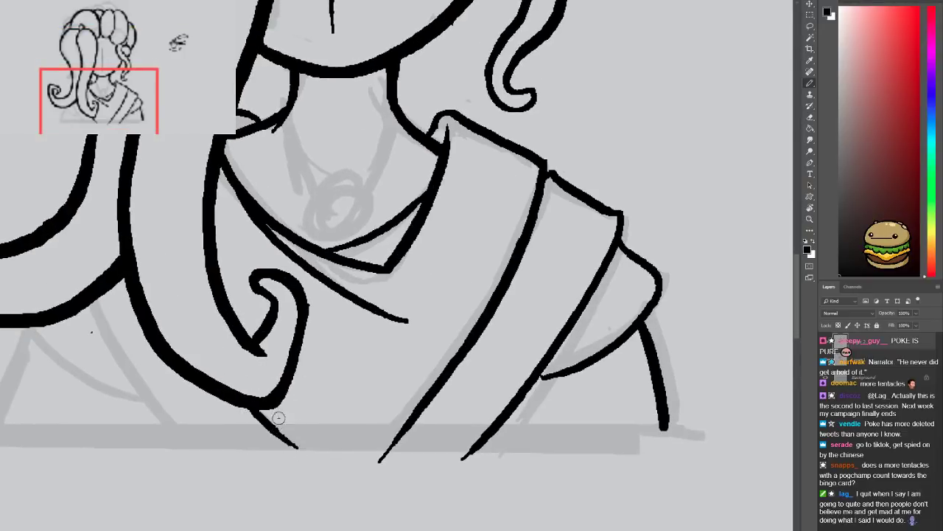
drag(96, 307, 230, 473)
Ink the short curved sleeve edge beneath the outer curl, joining it to the diagonal garment edge
drag(34, 337, 148, 379)
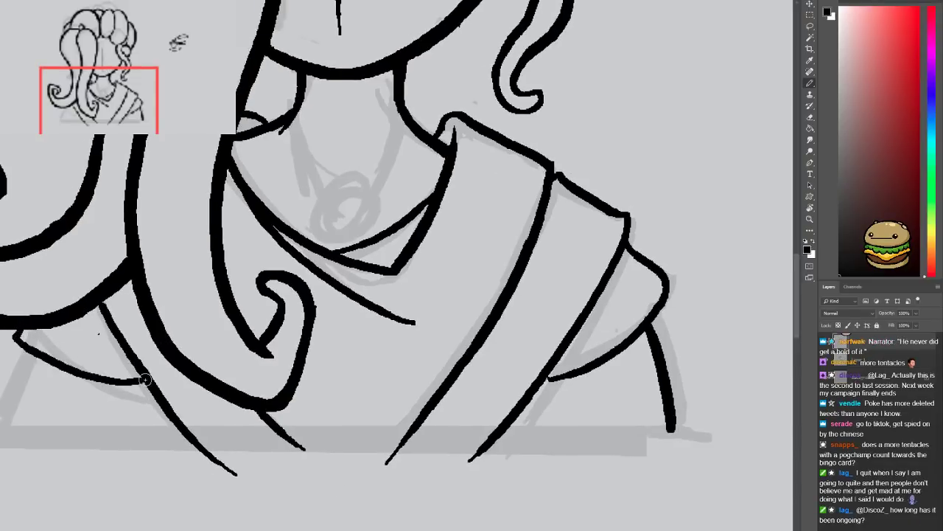
key(ctrl+z)
drag(44, 324, 131, 369)
key(ctrl+z)
drag(41, 329, 130, 360)
Ink the arm line from under the short sleeve edge down to the base and touch up the sleeve's end
drag(45, 339, 39, 425)
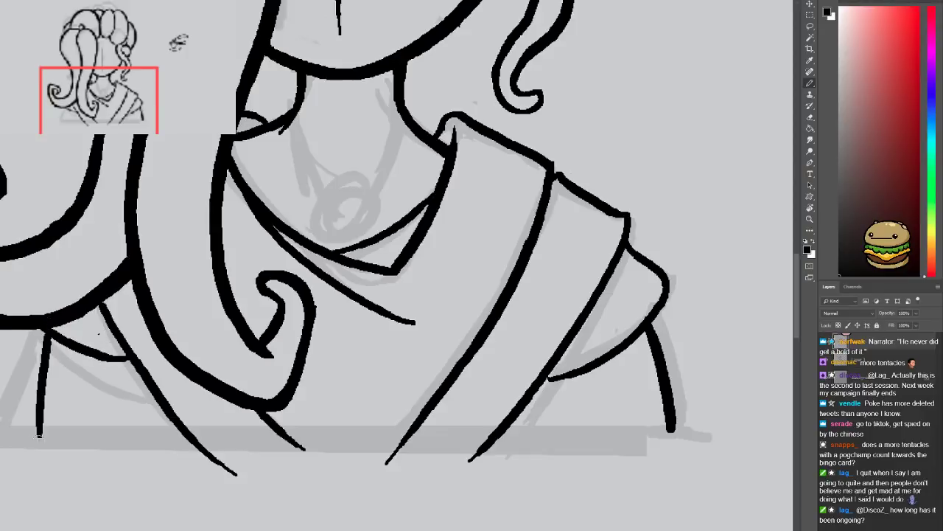
key(ctrl+z)
drag(61, 336, 35, 439)
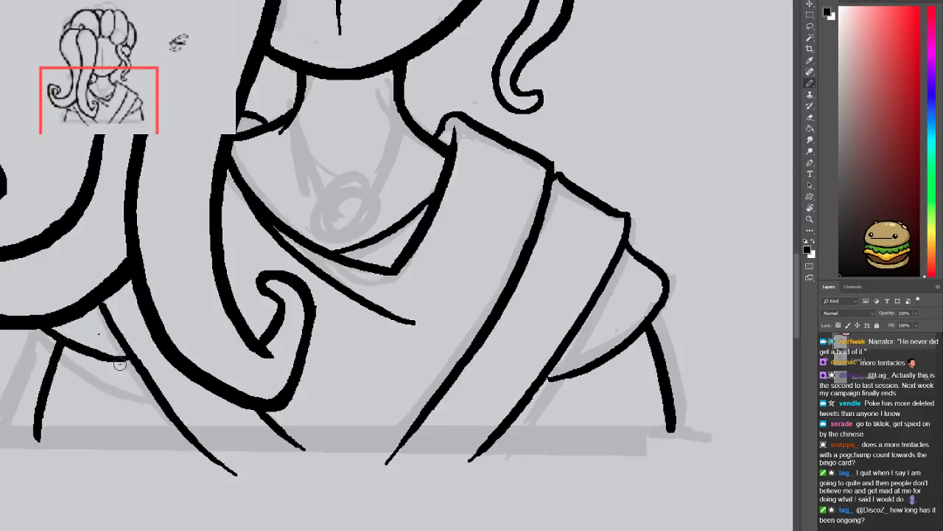
drag(112, 357, 127, 360)
key(ctrl+minus)
mouse_move(205, 295)
mouse_down()
mouse_move(145, 383)
mouse_move(68, 439)
mouse_up()
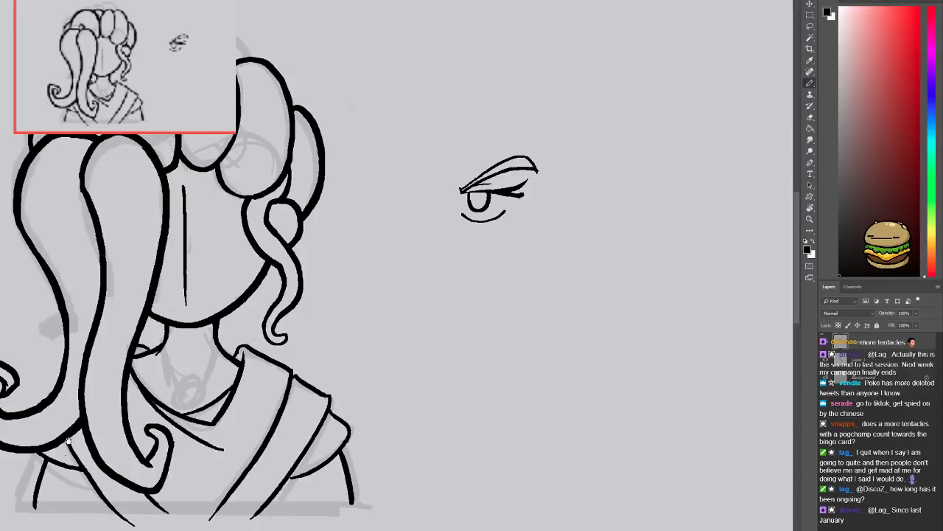
drag(68, 441, 78, 433)
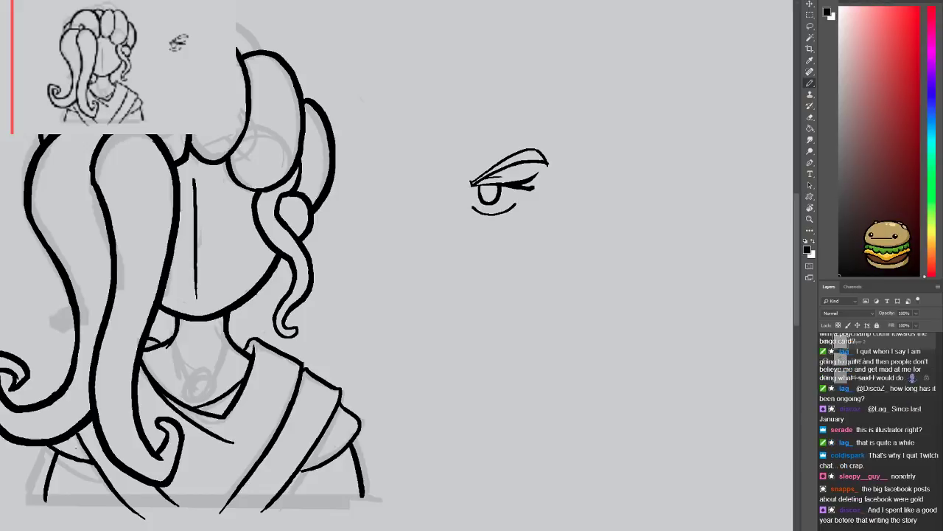
Place the finished coloured portrait of the green-skinned character beside the line art as a style reference
drag(942, 352, 698, 402)
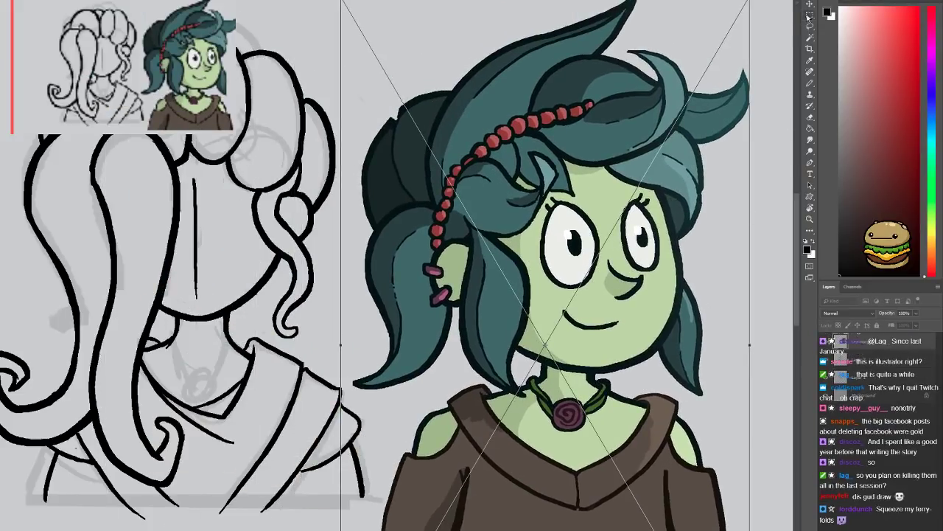
key(Return)
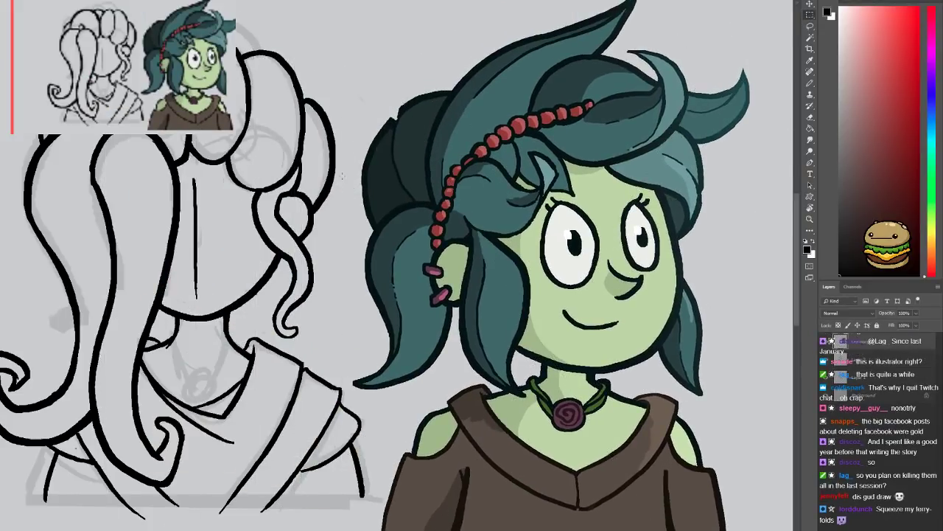
drag(414, 316, 285, 247)
mouse_move(406, 298)
mouse_down()
mouse_move(413, 339)
mouse_move(472, 405)
mouse_up()
key(ctrl+d)
key(b)
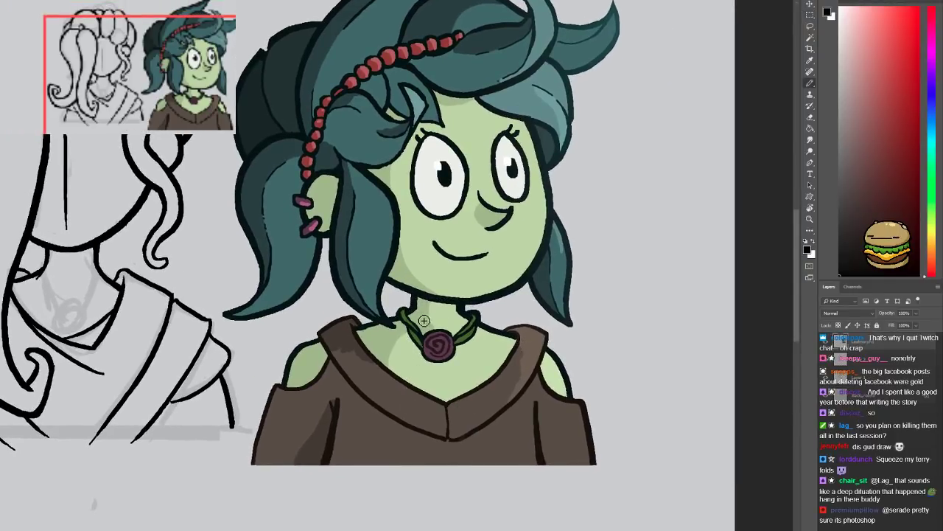
Compare the line art with the coloured reference portrait, and undo the portrait's placement
drag(432, 303, 427, 492)
drag(348, 365, 302, 386)
key(ctrl+z)
key(ctrl+z)
scroll(390, 347, down, 5)
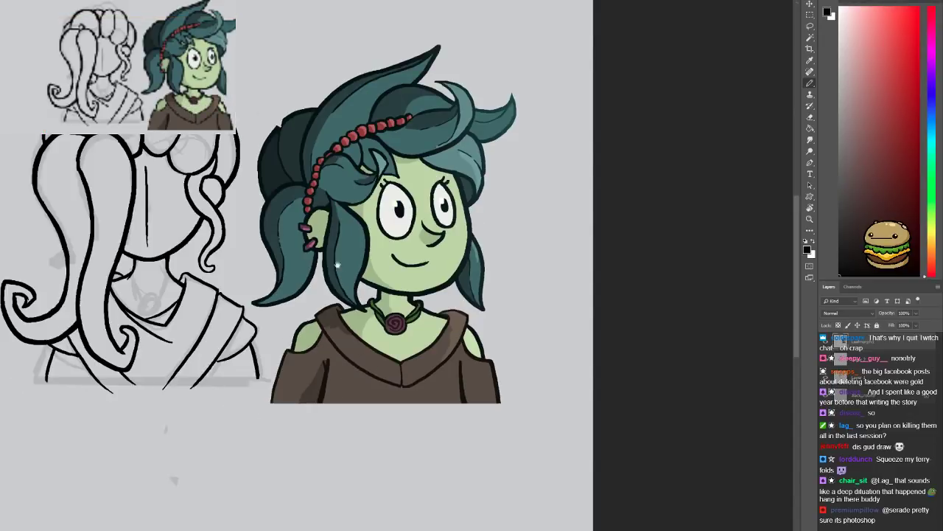
scroll(413, 333, up, 2)
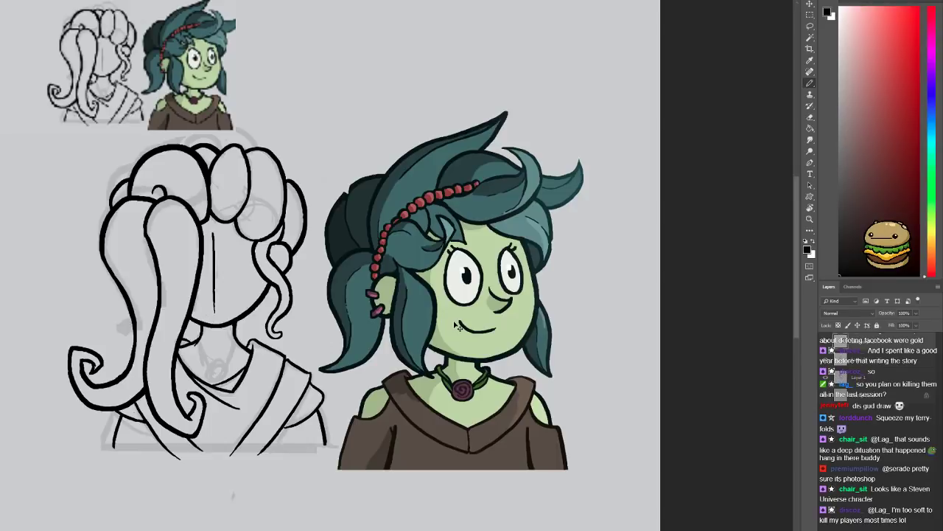
key(ctrl+z)
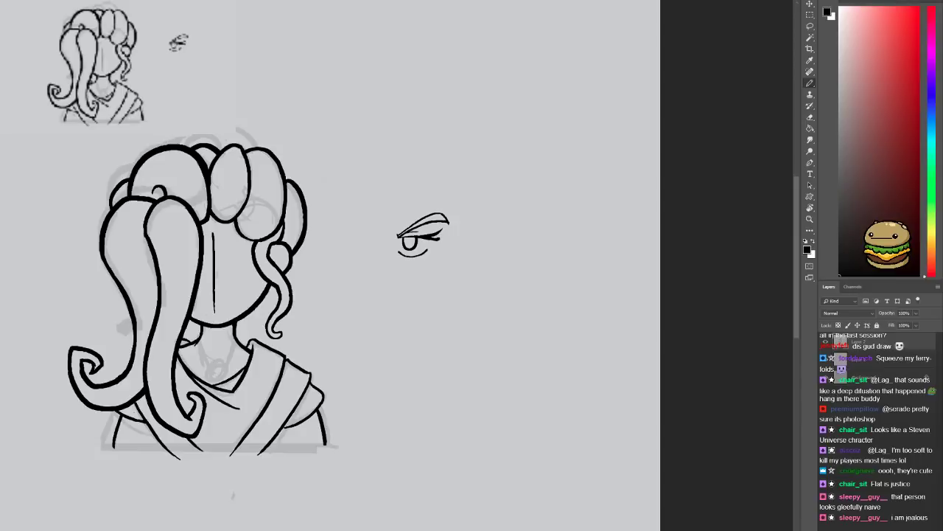
ctrl+click(71, 278)
drag(49, 275, 106, 308)
key(e)
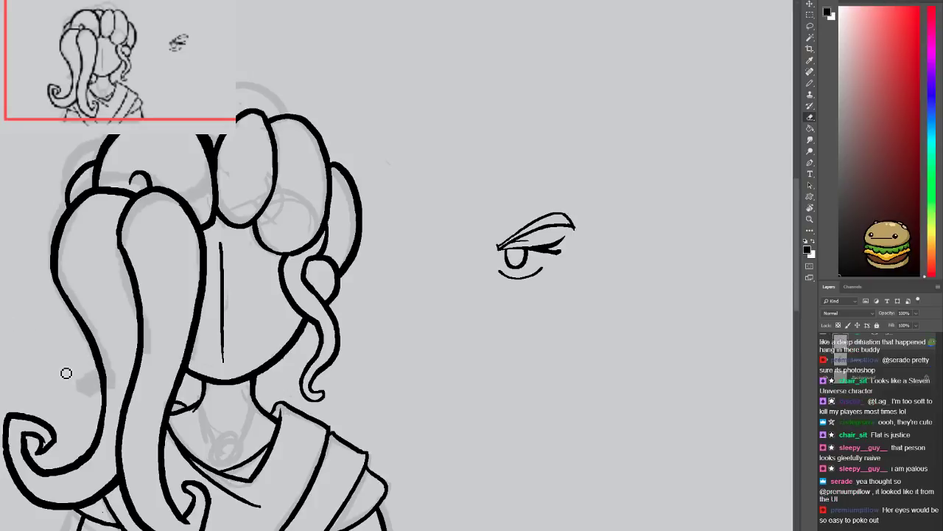
drag(97, 454, 116, 361)
key(ctrl+plus)
key(ctrl+plus)
key(ctrl+plus)
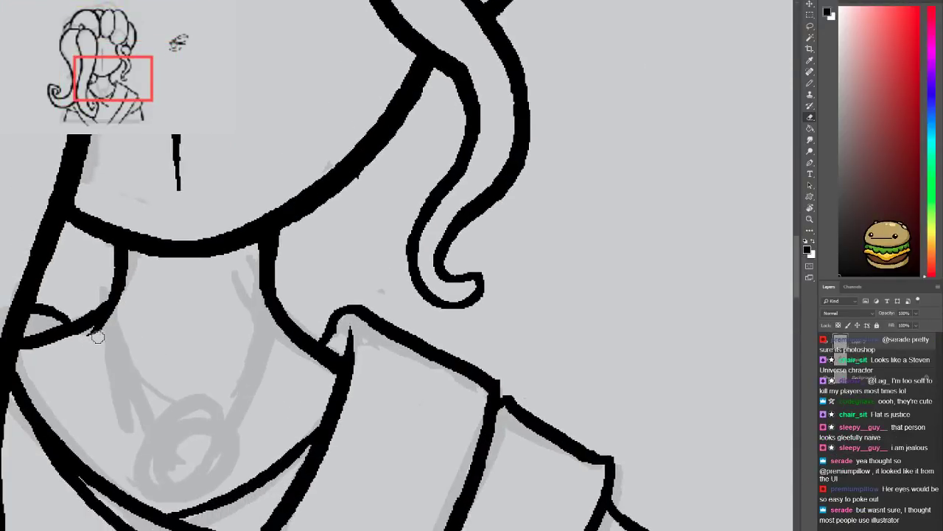
key(b)
key(ctrl+minus)
key(ctrl+minus)
key(ctrl+minus)
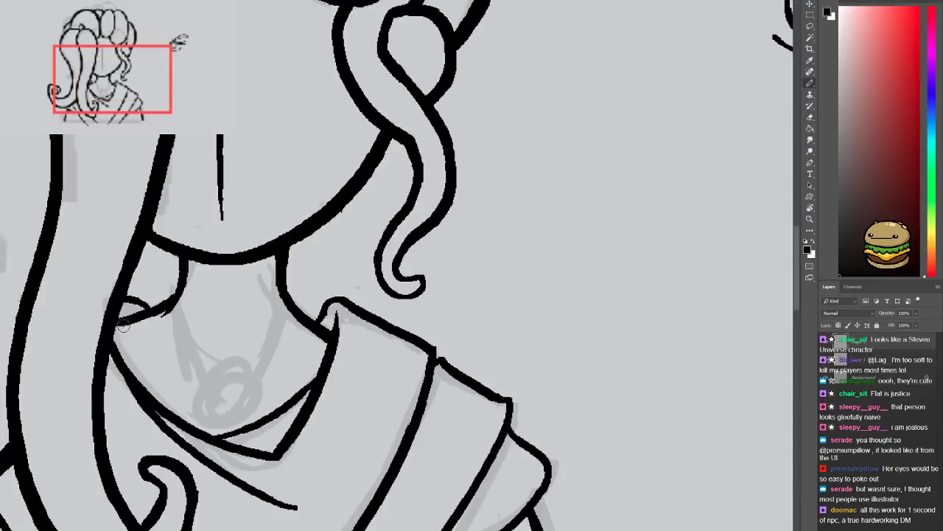
drag(232, 307, 224, 333)
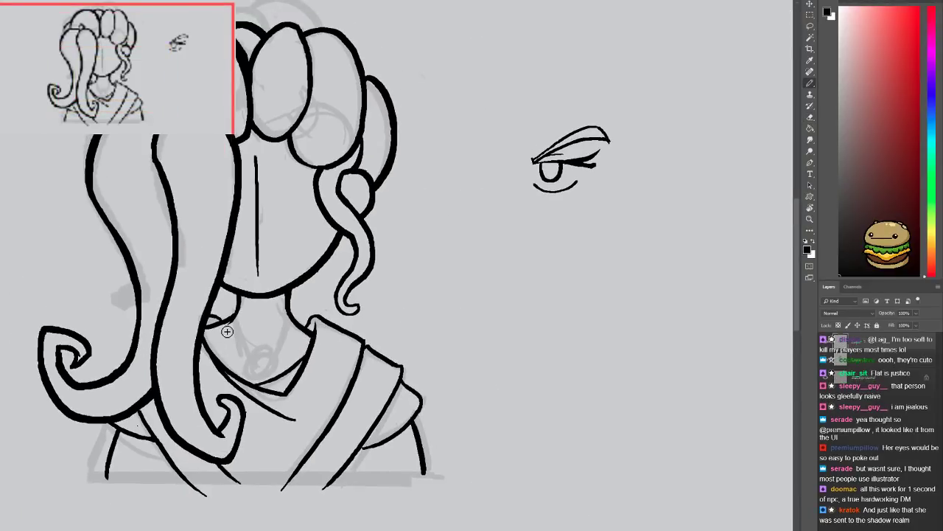
Try widening the neck by inking alternative lines outside both of its existing contours
drag(227, 293, 233, 324)
key(ctrl+z)
drag(228, 292, 231, 318)
key(ctrl+z)
key(ctrl+z)
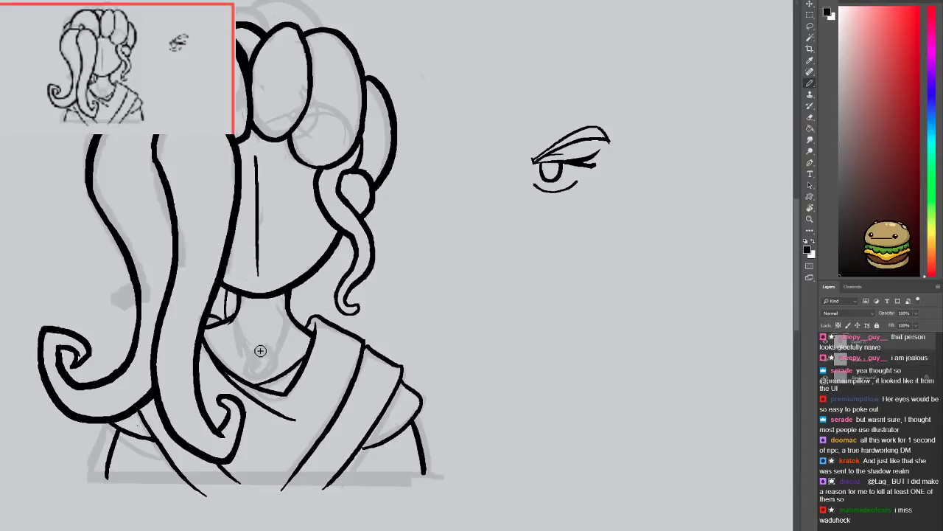
drag(302, 285, 326, 315)
key(ctrl+z)
drag(292, 289, 314, 319)
key(ctrl+z)
key(ctrl+z)
key(ctrl+z)
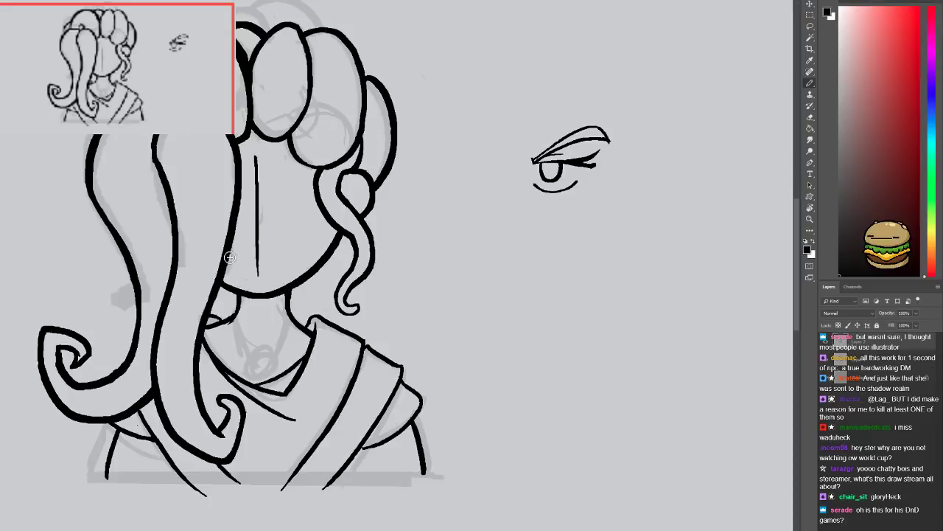
mouse_move(254, 238)
mouse_down()
mouse_move(232, 316)
mouse_move(162, 364)
mouse_move(188, 353)
mouse_move(202, 313)
mouse_up()
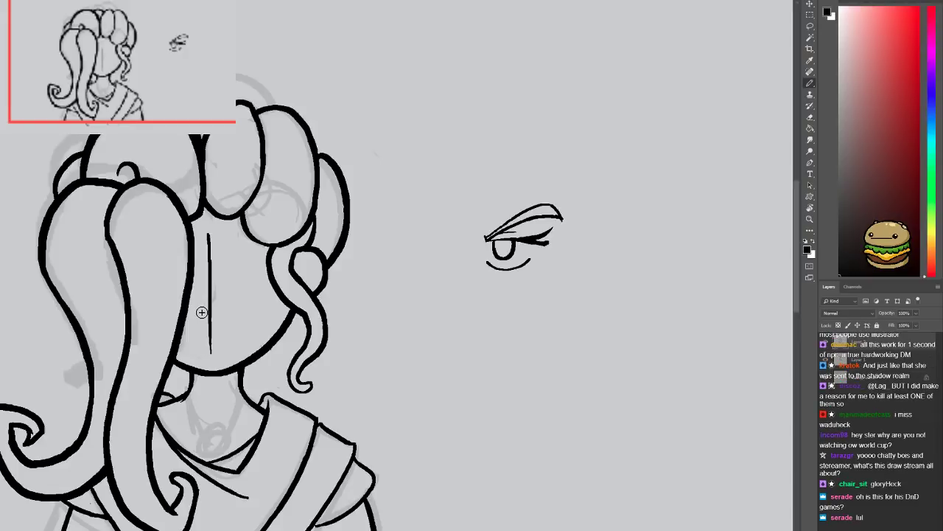
mouse_move(223, 385)
mouse_down()
mouse_move(199, 329)
mouse_move(224, 154)
mouse_up()
key(ctrl+plus)
key(ctrl+plus)
key(e)
drag(212, 267, 260, 214)
drag(226, 310, 263, 231)
key(ctrl+minus)
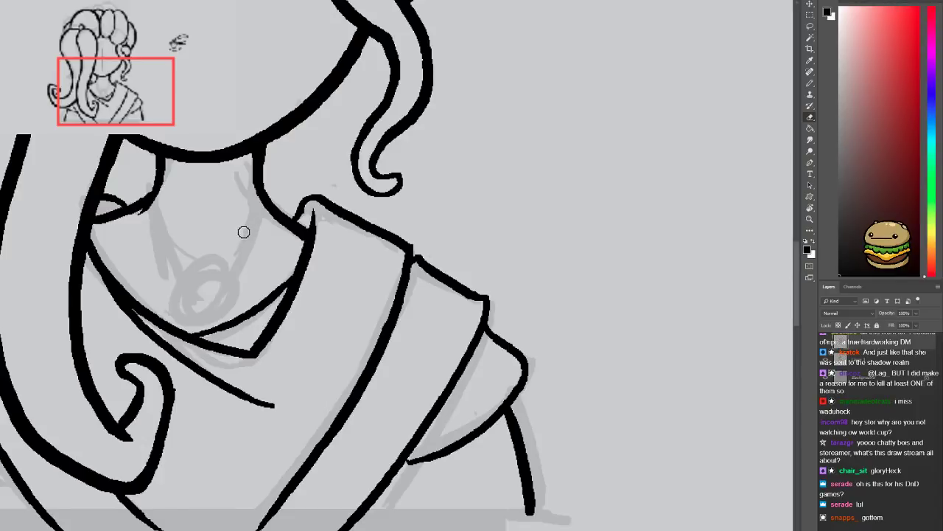
drag(301, 245, 300, 182)
Try inking an extra fold line alongside the first long diagonal fold, starting at the shoulder edge
key(b)
drag(374, 335, 366, 355)
drag(402, 278, 431, 177)
key(ctrl+z)
mouse_move(351, 379)
mouse_down()
mouse_move(403, 262)
mouse_move(414, 197)
mouse_up()
key(ctrl+z)
mouse_move(367, 352)
mouse_down()
mouse_move(397, 288)
mouse_move(412, 212)
mouse_up()
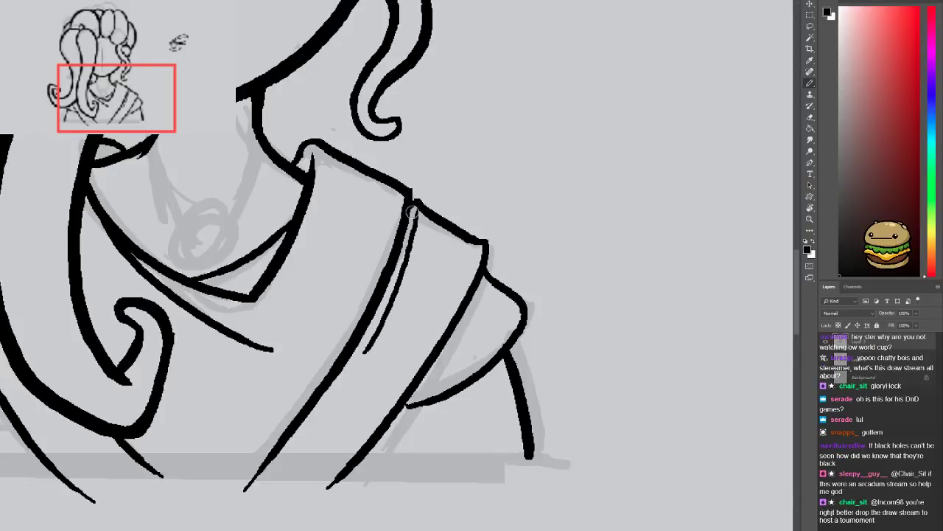
scroll(320, 358, down, 3)
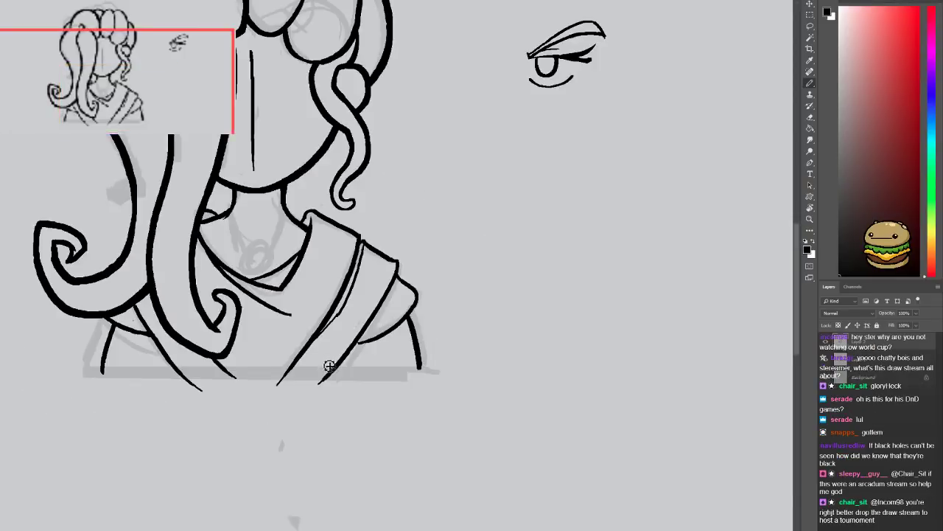
key(ctrl+z)
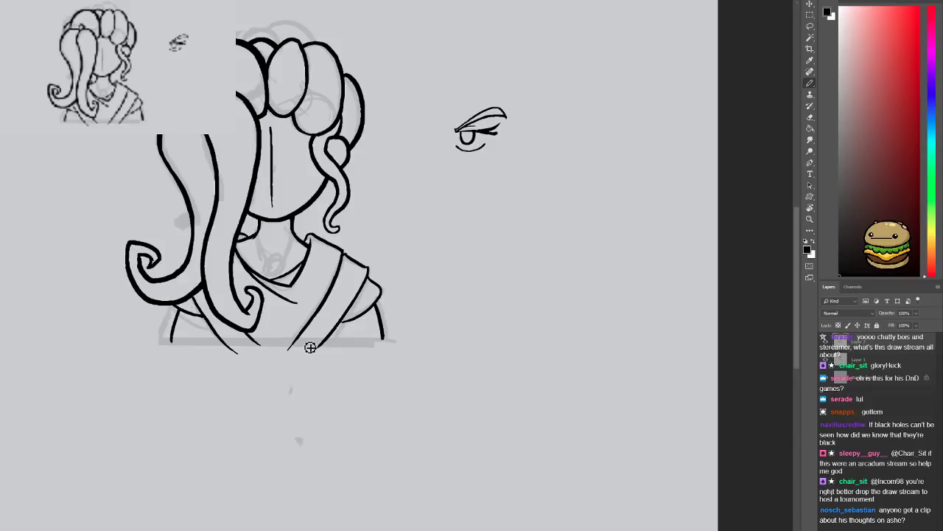
Try drawing a tilted square outline on the neck above the sketched pendant
drag(307, 292, 322, 336)
key(ctrl+plus)
key(ctrl+plus)
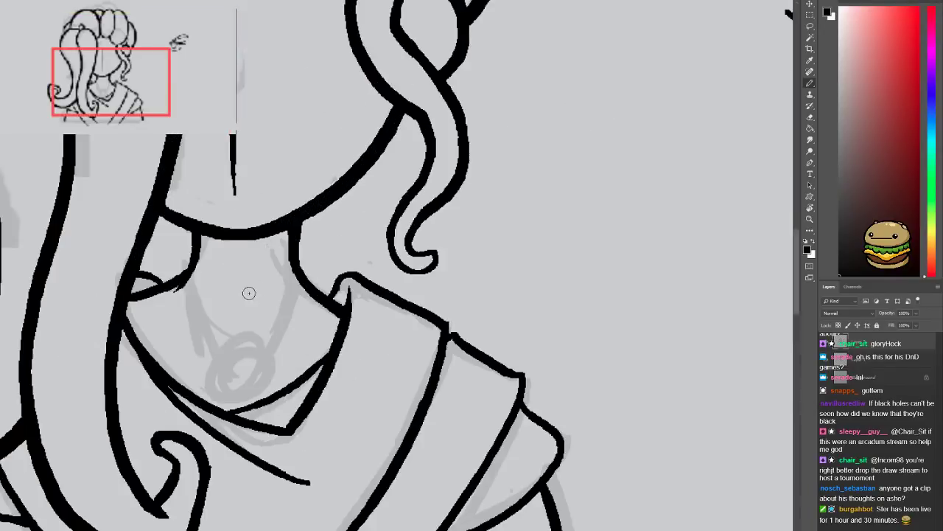
drag(228, 311, 267, 304)
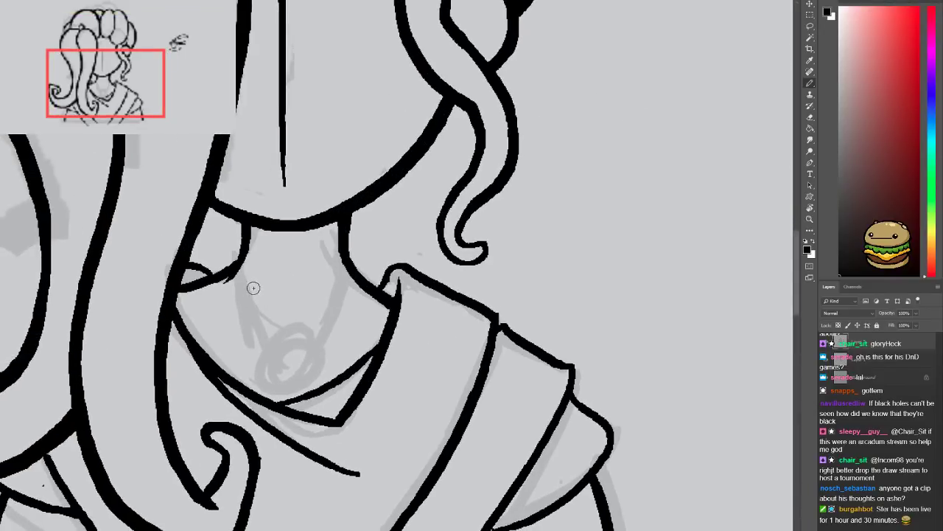
scroll(253, 289, up, 2)
mouse_move(264, 254)
mouse_down()
mouse_move(199, 352)
mouse_move(316, 402)
mouse_move(359, 313)
mouse_move(258, 254)
mouse_up()
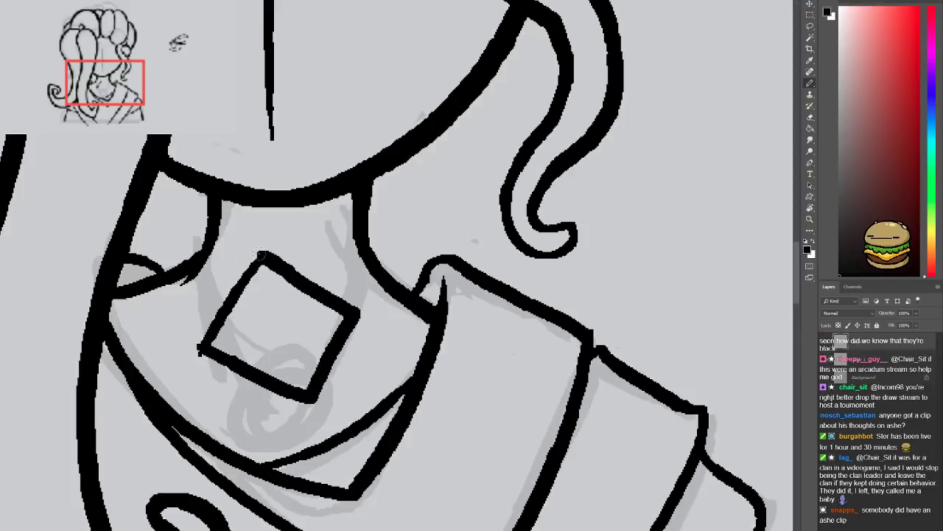
key(ctrl+z)
key(ctrl+z)
key(ctrl+z)
key(ctrl+z)
Try doodling a small eye with a pupil and lashes on the neck above the sketched pendant
mouse_move(270, 295)
mouse_down()
mouse_move(248, 294)
mouse_move(221, 313)
mouse_move(294, 328)
mouse_move(312, 297)
mouse_move(266, 299)
mouse_move(271, 331)
mouse_up()
drag(237, 275, 261, 294)
drag(303, 266, 297, 292)
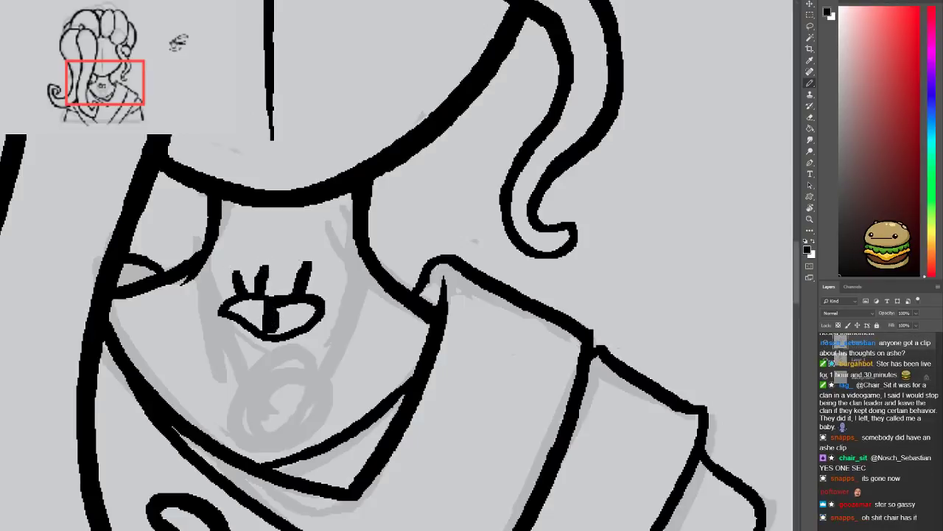
scroll(311, 279, down, 3)
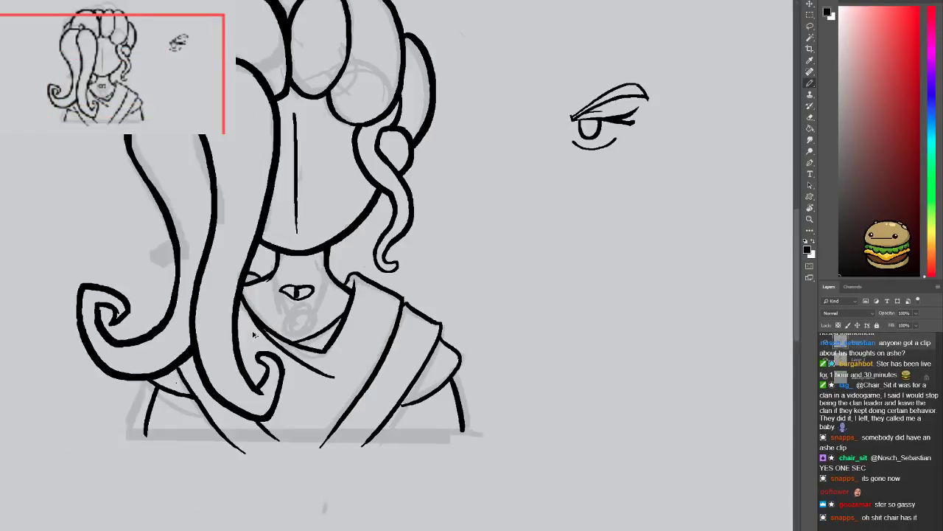
key(ctrl+plus)
key(ctrl+plus)
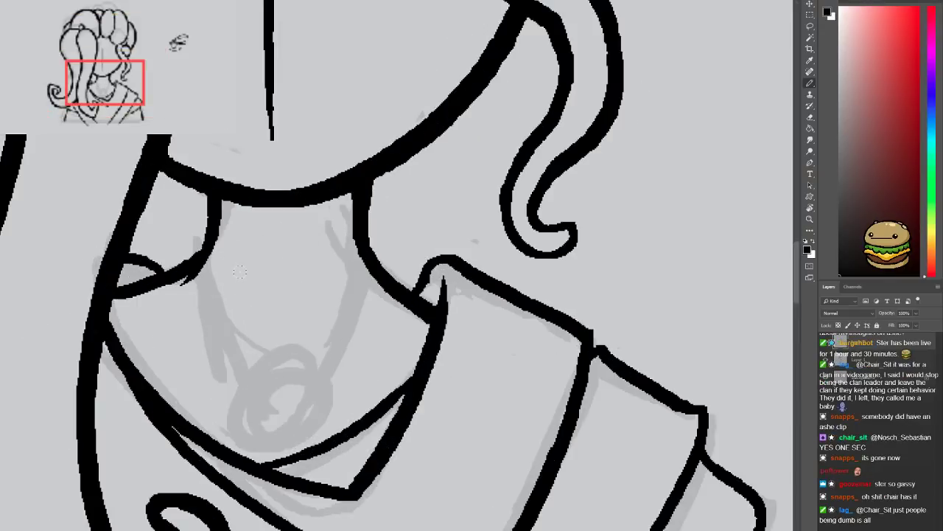
Try inking a choker band around the neck with a rectangular buckle and a loose strap end
drag(209, 240, 366, 264)
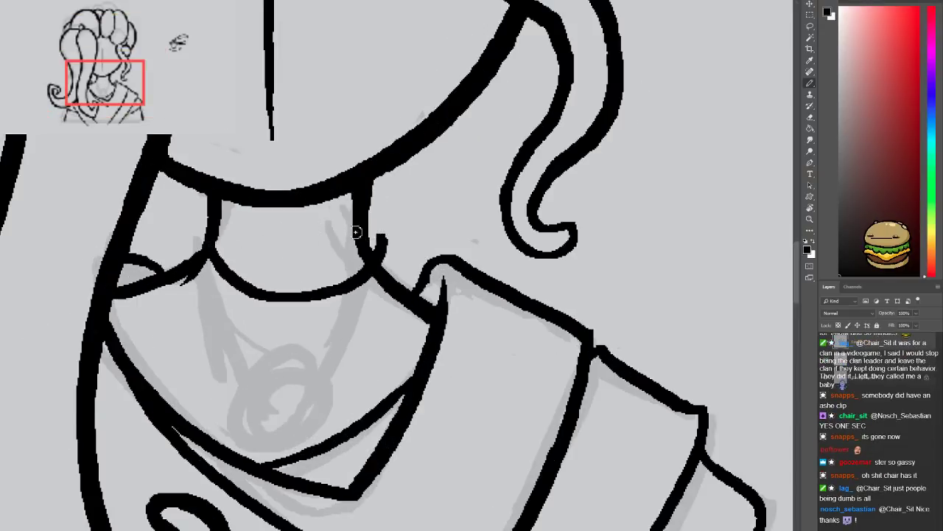
drag(221, 220, 353, 220)
mouse_move(282, 245)
mouse_down()
mouse_move(280, 288)
mouse_move(329, 236)
mouse_up()
drag(331, 227, 281, 227)
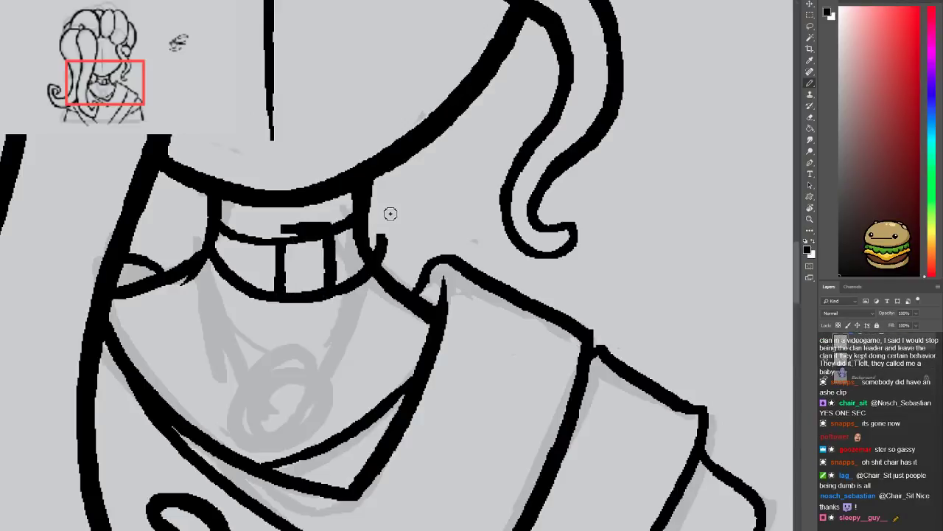
mouse_move(373, 228)
mouse_down()
mouse_move(422, 216)
mouse_move(423, 252)
mouse_up()
drag(421, 252, 379, 262)
Review the choker on the whole bust and undo its strokes
key(ctrl+minus)
key(ctrl+minus)
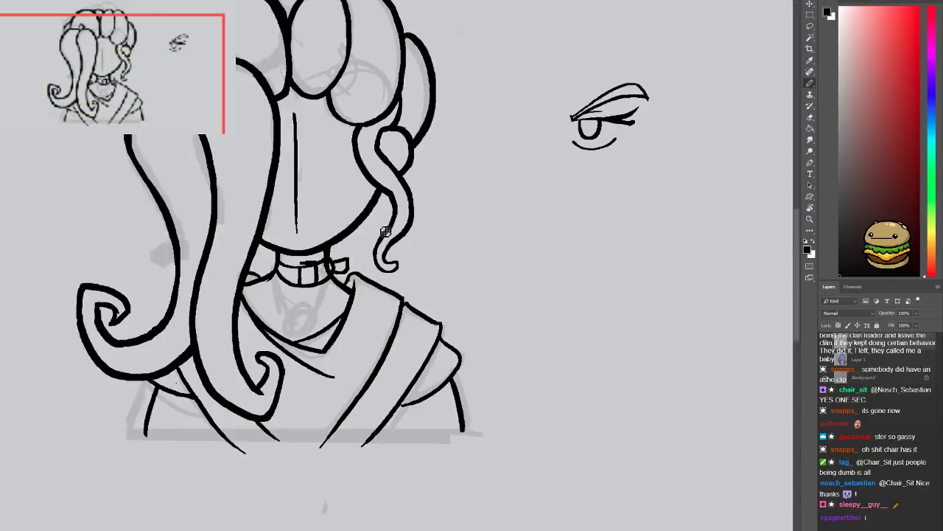
mouse_move(368, 220)
mouse_down()
mouse_move(277, 347)
mouse_move(315, 286)
mouse_up()
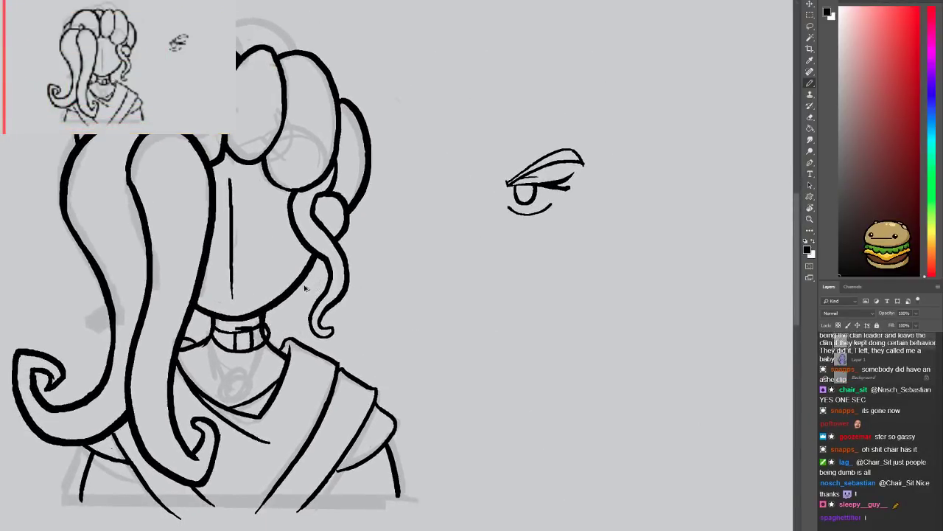
key(ctrl+z)
key(ctrl+z)
key(ctrl+z)
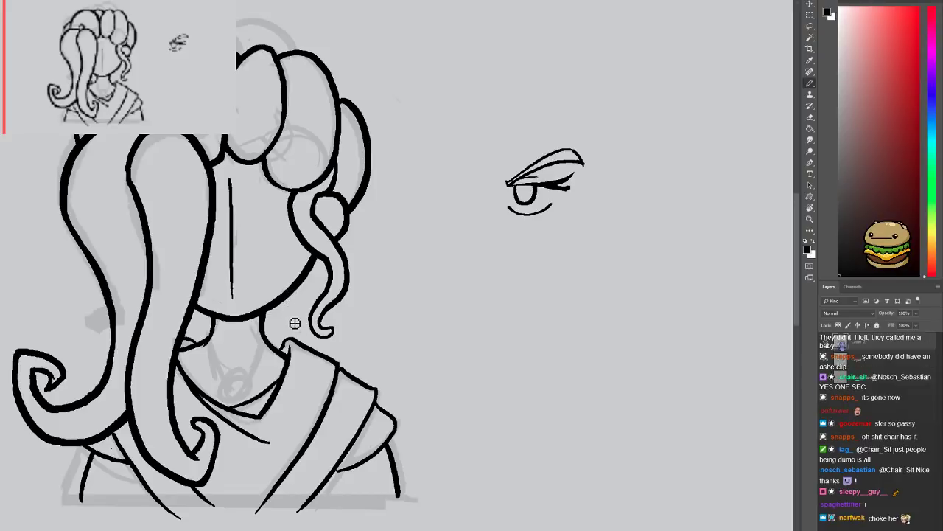
Erase the outermost back curl beside the face and re-ink it closer to the head, ending behind the small curl
drag(371, 250, 329, 333)
scroll(331, 286, up, 2)
key(e)
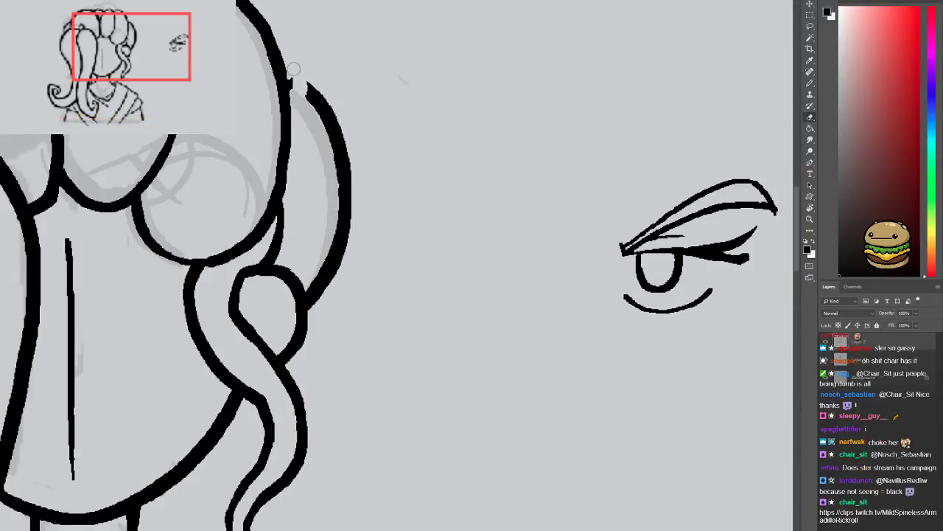
mouse_move(291, 77)
mouse_down()
mouse_move(340, 199)
mouse_move(328, 277)
mouse_move(307, 267)
mouse_move(309, 285)
mouse_up()
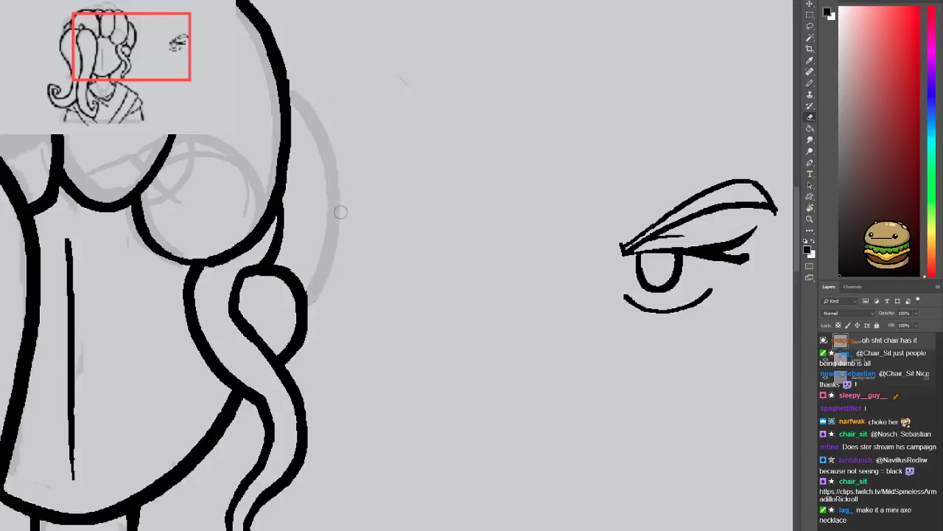
key(b)
drag(284, 147, 337, 262)
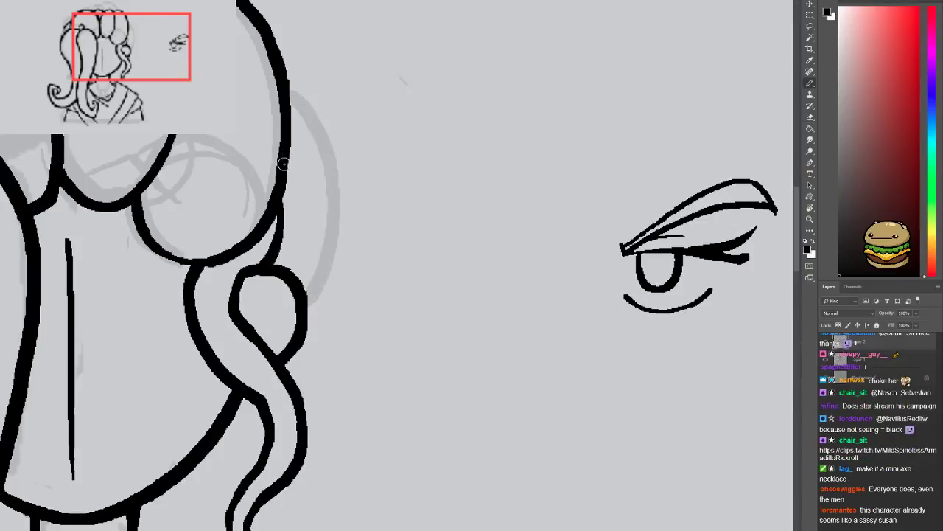
key(ctrl+z)
mouse_move(287, 109)
mouse_down()
mouse_move(337, 258)
mouse_move(317, 328)
mouse_up()
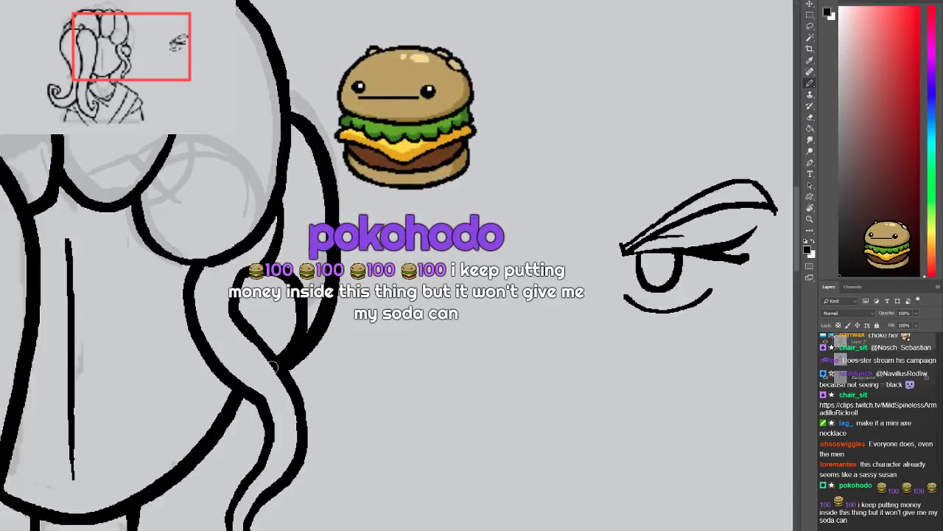
scroll(295, 281, down, 3)
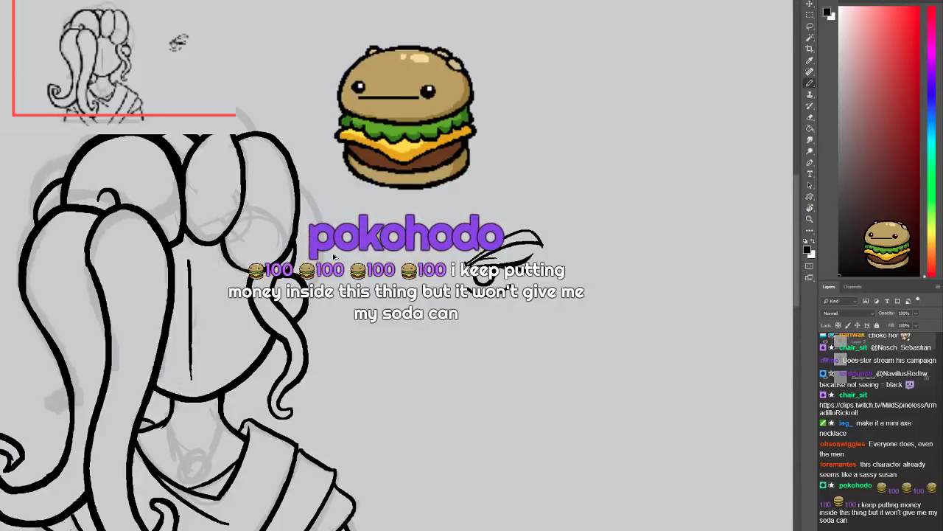
Redraw and thin the upper edge of the pointed front hair curl where it meets the neighbouring curls
drag(334, 346, 359, 289)
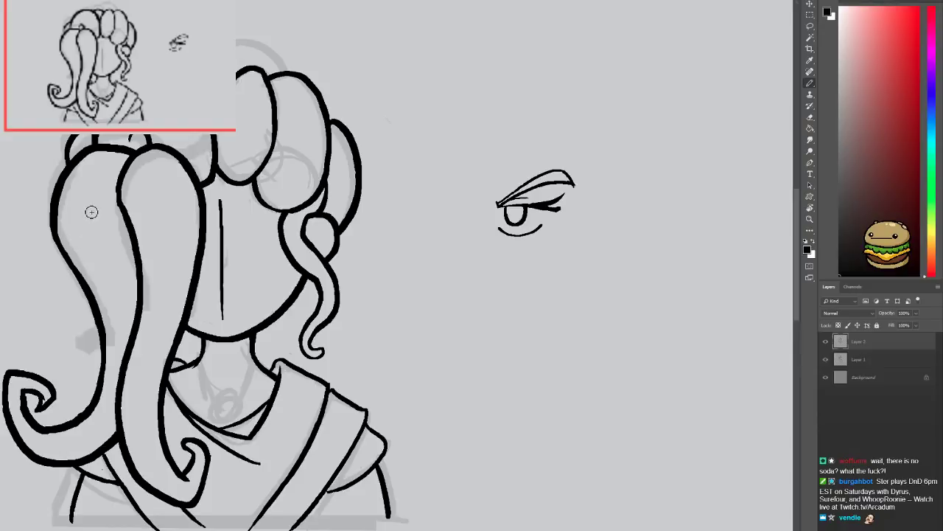
drag(91, 243, 112, 228)
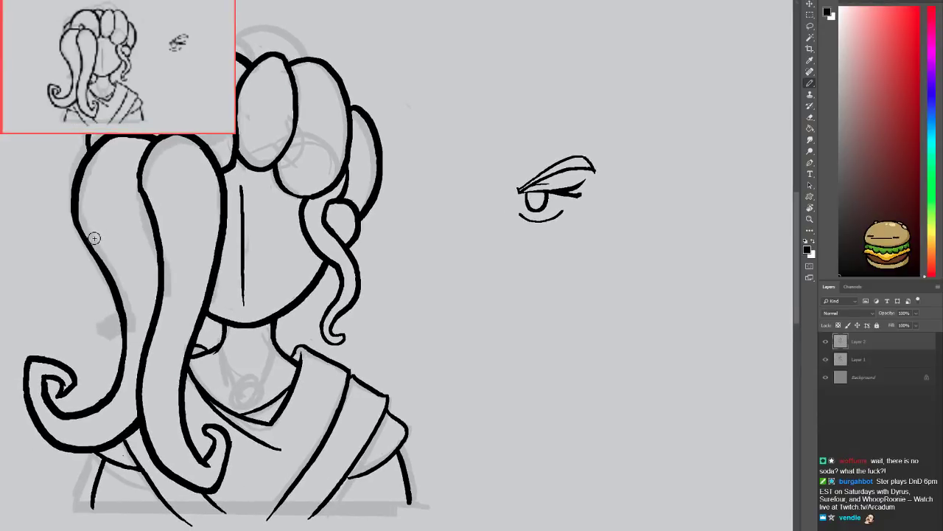
drag(168, 308, 133, 461)
key(ctrl+plus)
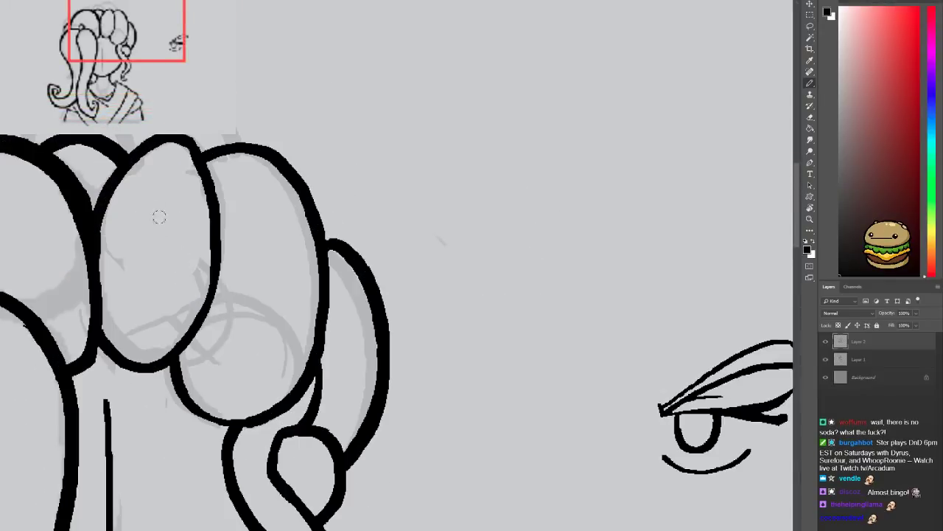
scroll(160, 222, up, 3)
key(e)
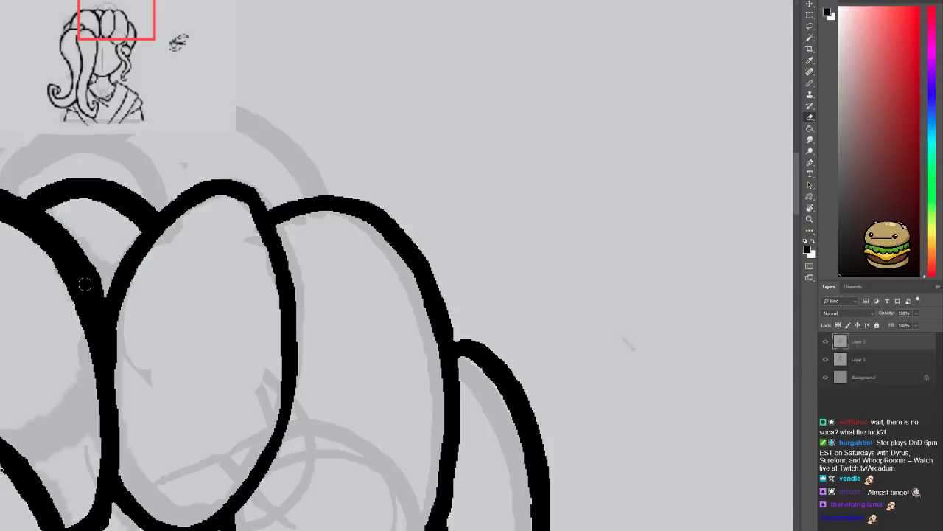
mouse_move(122, 296)
mouse_down()
mouse_move(124, 316)
mouse_move(106, 272)
mouse_move(120, 341)
mouse_up()
drag(122, 380, 120, 337)
mouse_move(127, 286)
mouse_down()
mouse_move(89, 286)
mouse_move(125, 230)
mouse_move(162, 209)
mouse_up()
key(b)
key(ctrl+z)
mouse_move(102, 296)
mouse_down()
mouse_move(118, 242)
mouse_move(210, 181)
mouse_up()
key(e)
drag(126, 271, 195, 203)
Try shaving down the inner edge of the outline around the pointed front curl's tip
mouse_move(150, 240)
mouse_down()
mouse_move(206, 196)
mouse_move(255, 231)
mouse_up()
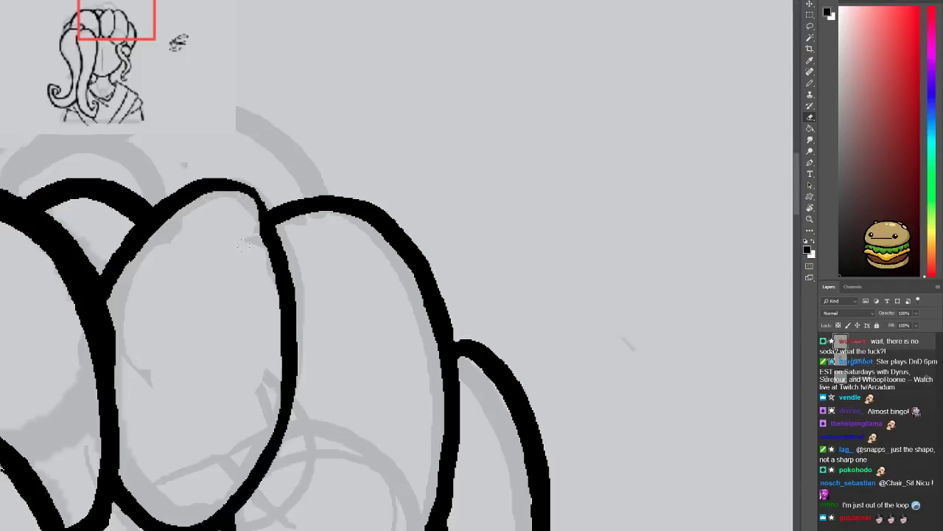
key(ctrl+z)
mouse_move(219, 192)
mouse_down()
mouse_move(243, 197)
mouse_move(245, 235)
mouse_up()
key(ctrl+z)
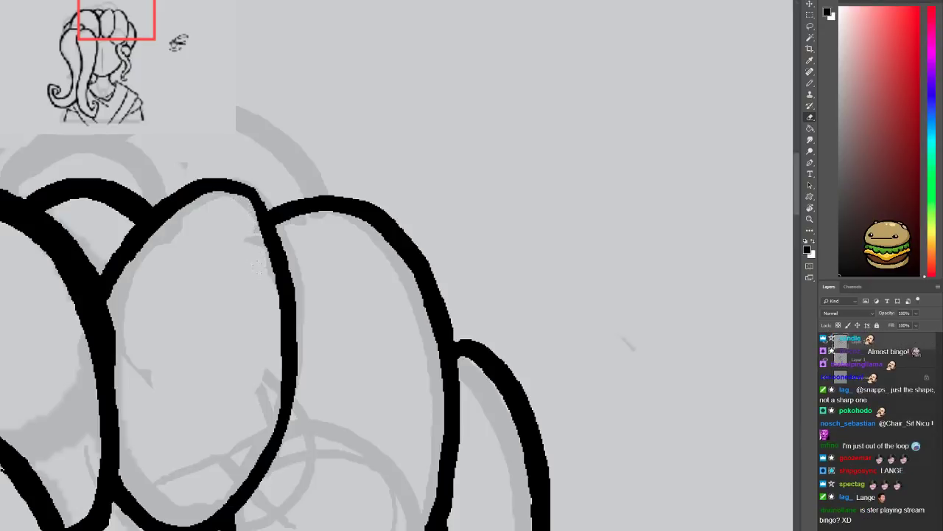
scroll(214, 268, down, 4)
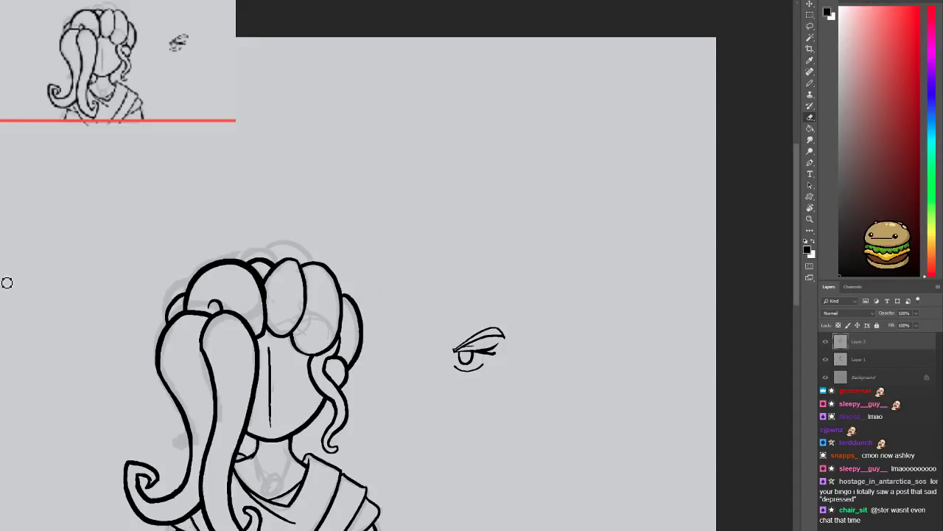
drag(107, 391, 44, 375)
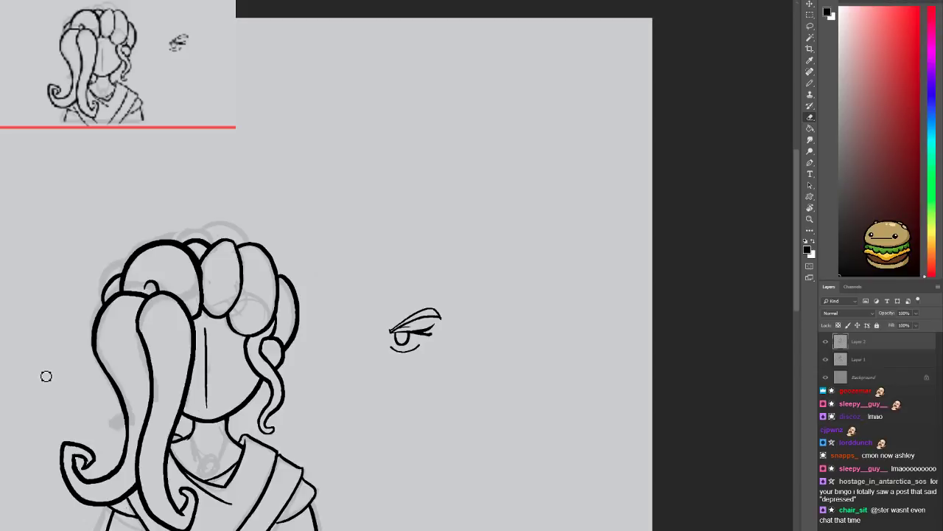
mouse_move(152, 373)
mouse_down()
mouse_move(153, 343)
mouse_move(162, 338)
mouse_up()
scroll(234, 310, up, 3)
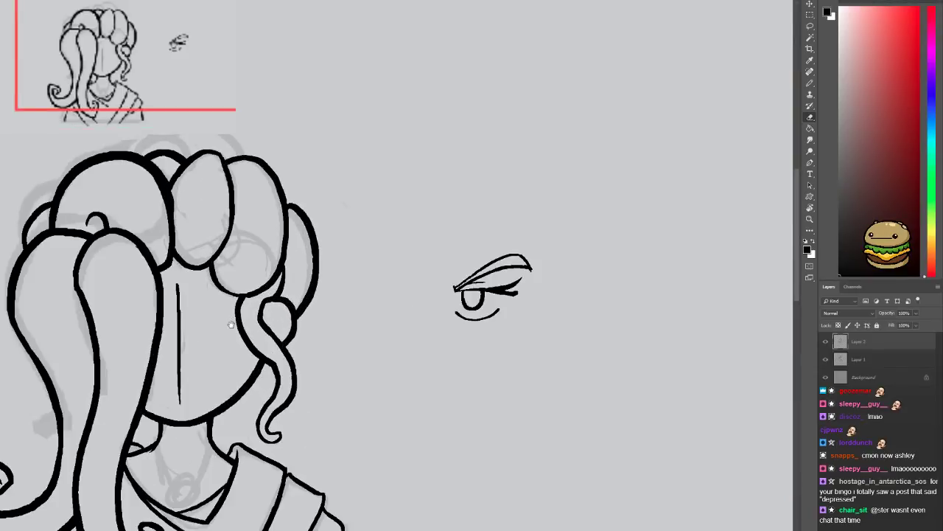
mouse_move(234, 310)
mouse_down()
mouse_move(304, 308)
mouse_move(304, 225)
mouse_up()
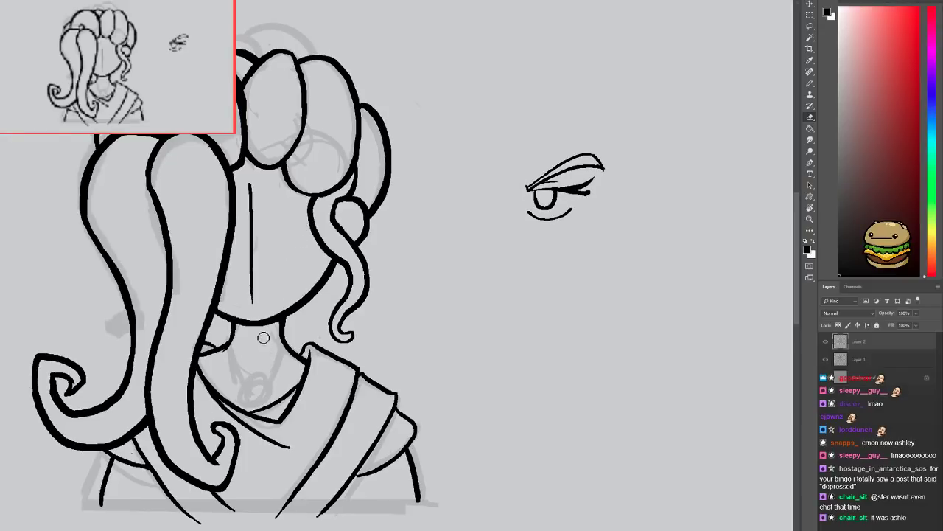
drag(250, 313, 278, 322)
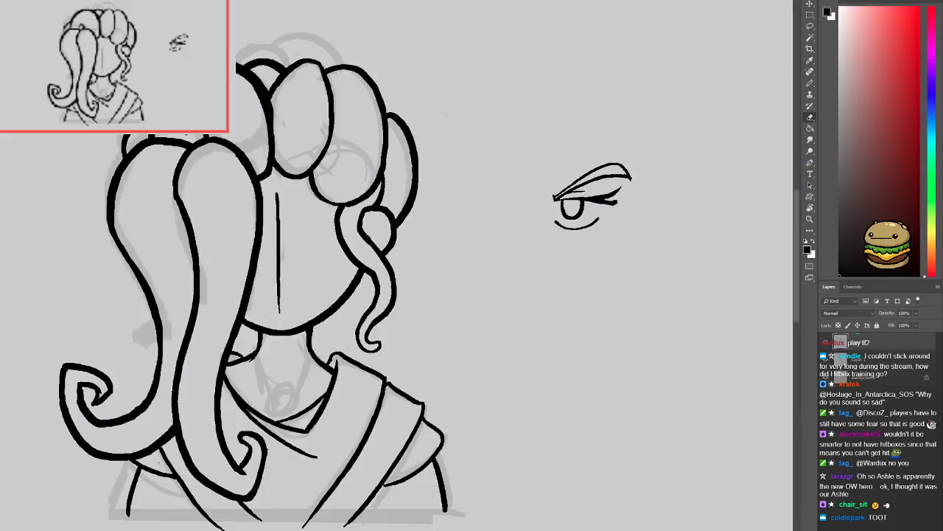
Lasso the loose eye and eyebrow, cut and paste them as a separate layer, and position them on the face beside the curled strand
click(810, 27)
mouse_move(662, 160)
mouse_down()
mouse_move(623, 255)
mouse_move(667, 164)
mouse_up()
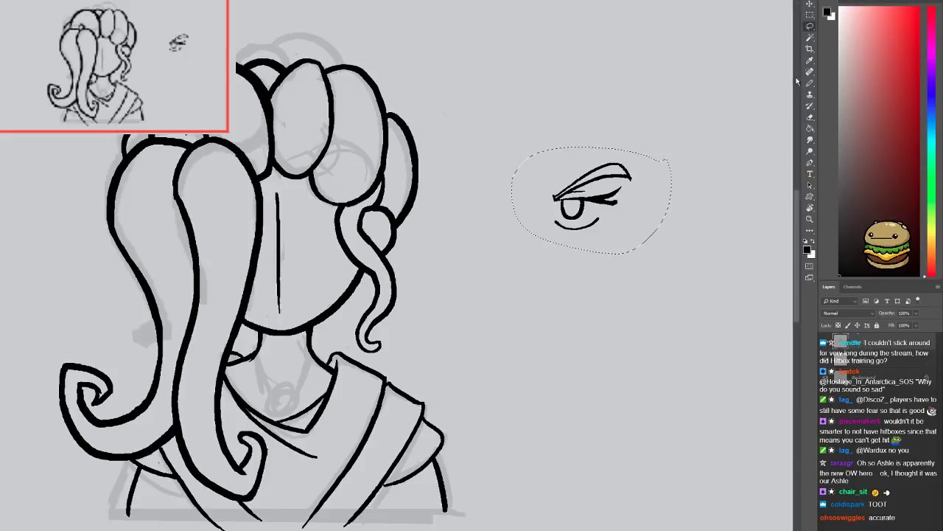
mouse_move(578, 208)
mouse_down()
mouse_move(299, 248)
mouse_move(307, 234)
mouse_move(326, 238)
mouse_move(323, 227)
mouse_up()
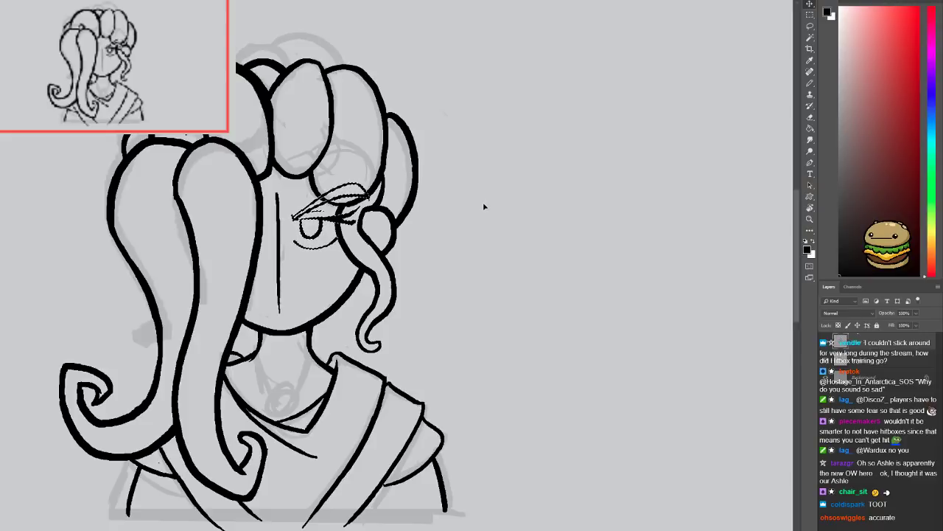
key(ctrl+x)
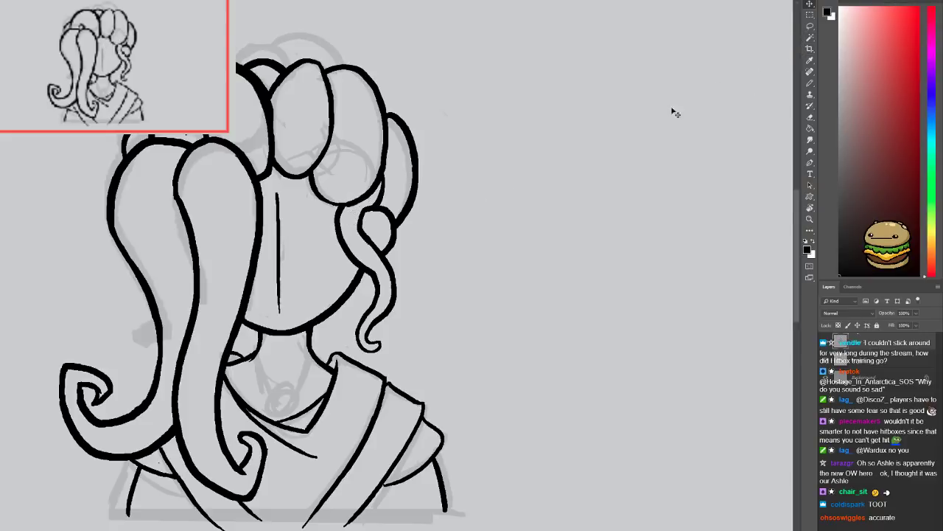
key(ctrl+v)
drag(314, 275, 333, 213)
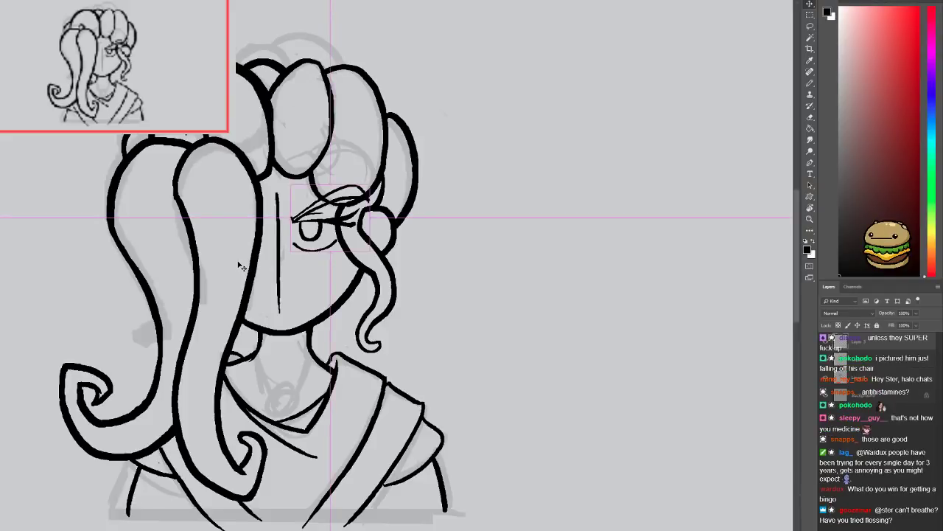
Erase the stray short line between the eyebrow and the upper eyelid and clean up the eyebrow's outer end
drag(262, 293, 231, 312)
key(ctrl+plus)
key(ctrl+plus)
mouse_move(241, 147)
mouse_down()
mouse_move(259, 239)
mouse_move(233, 267)
mouse_up()
key(e)
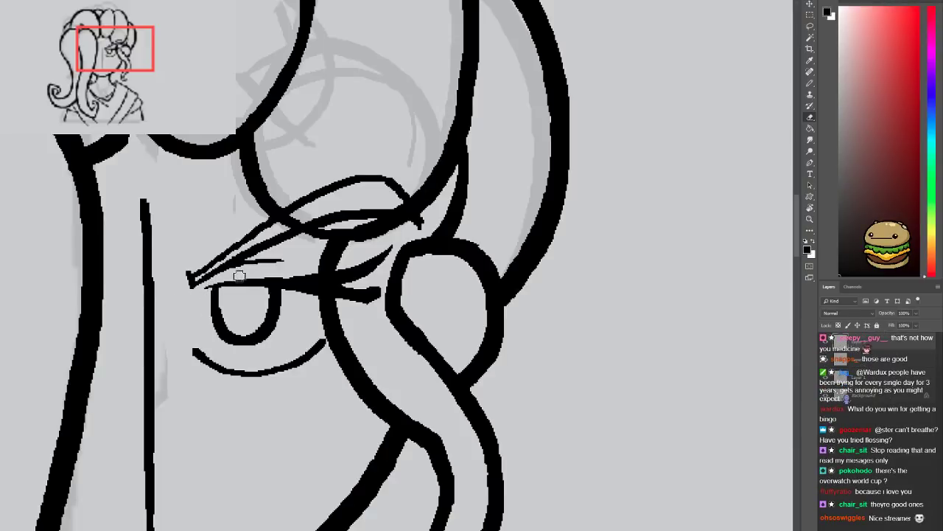
drag(258, 262, 278, 261)
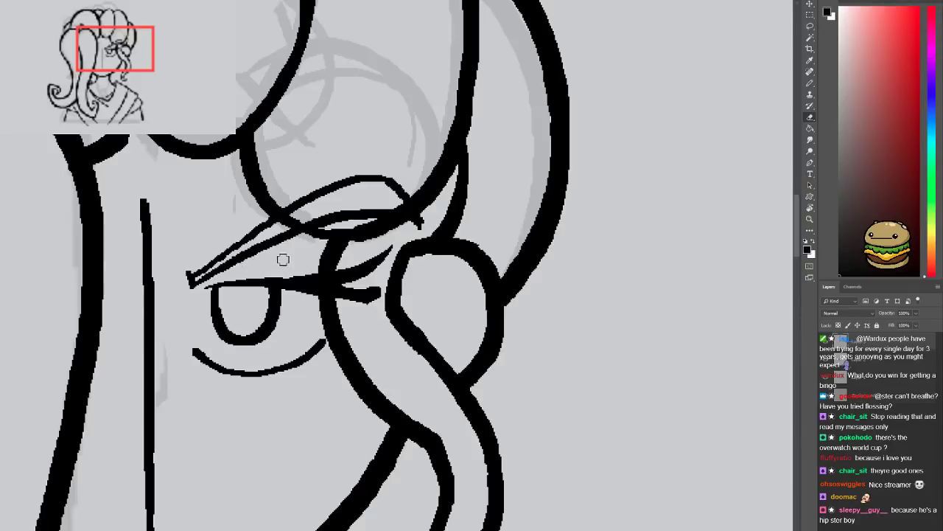
drag(337, 254, 305, 290)
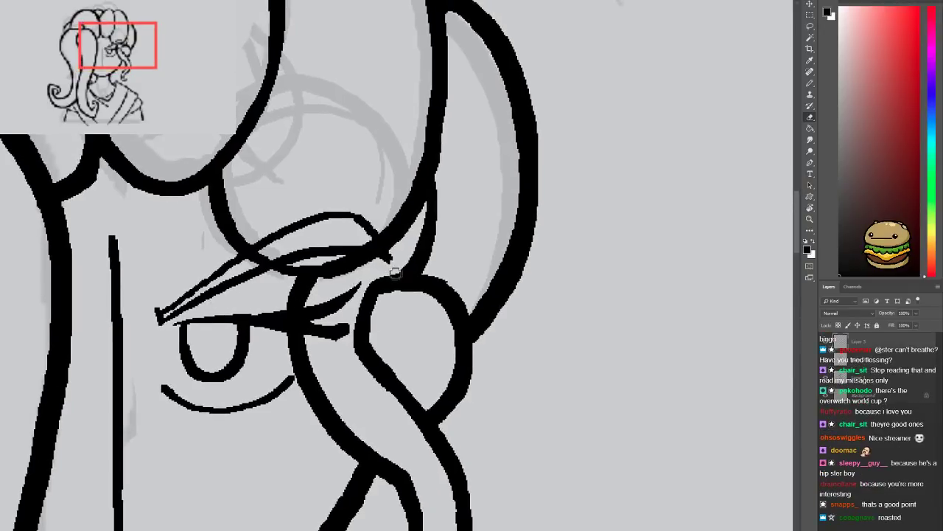
drag(384, 265, 394, 266)
Touch up the inner tip of the eyebrow with small ink and eraser corrections
drag(294, 319, 362, 302)
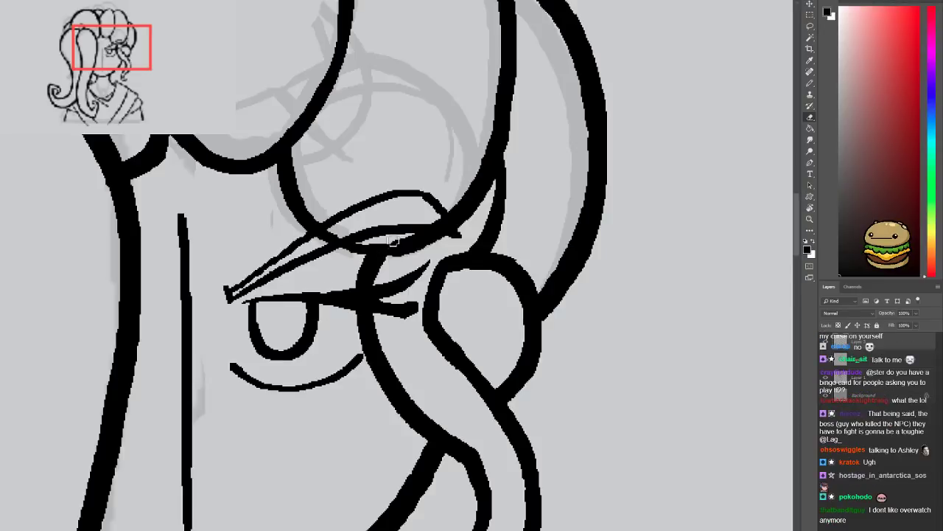
mouse_move(428, 280)
mouse_down()
mouse_move(372, 292)
mouse_move(451, 270)
mouse_up()
key(b)
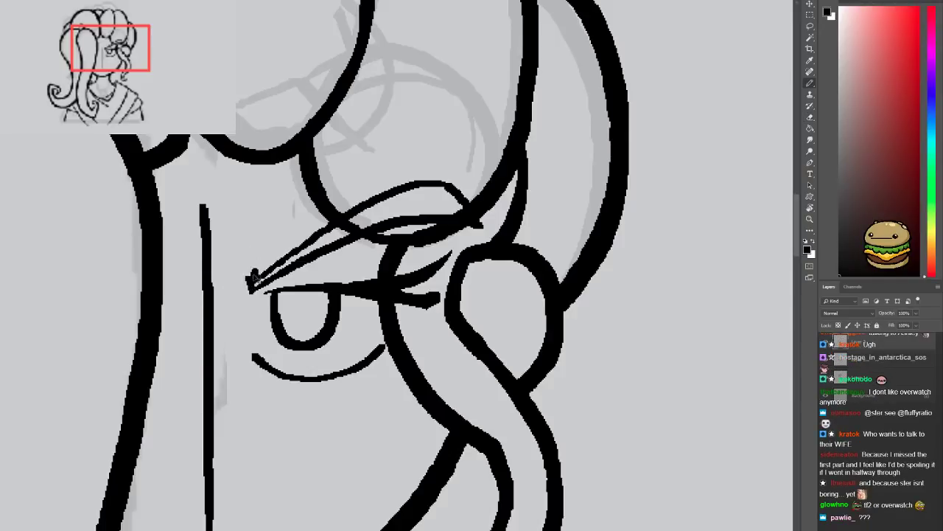
key(e)
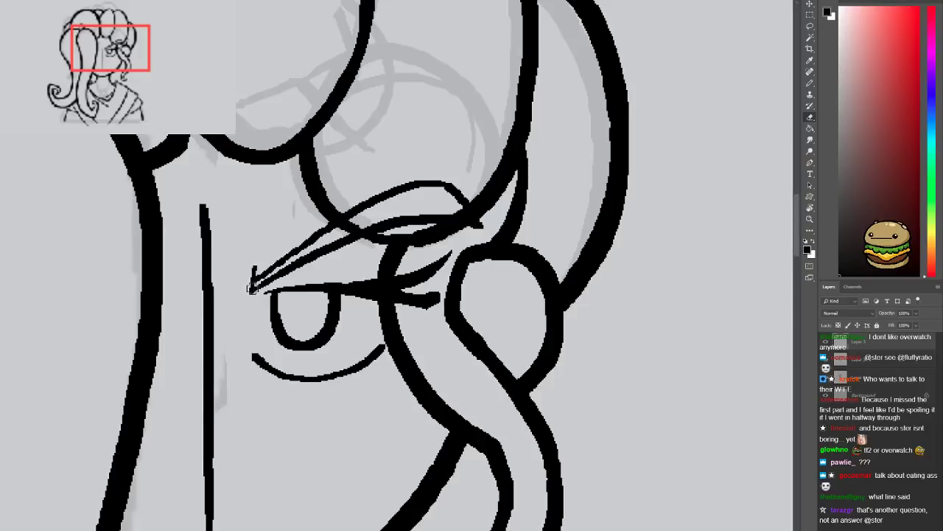
key(b)
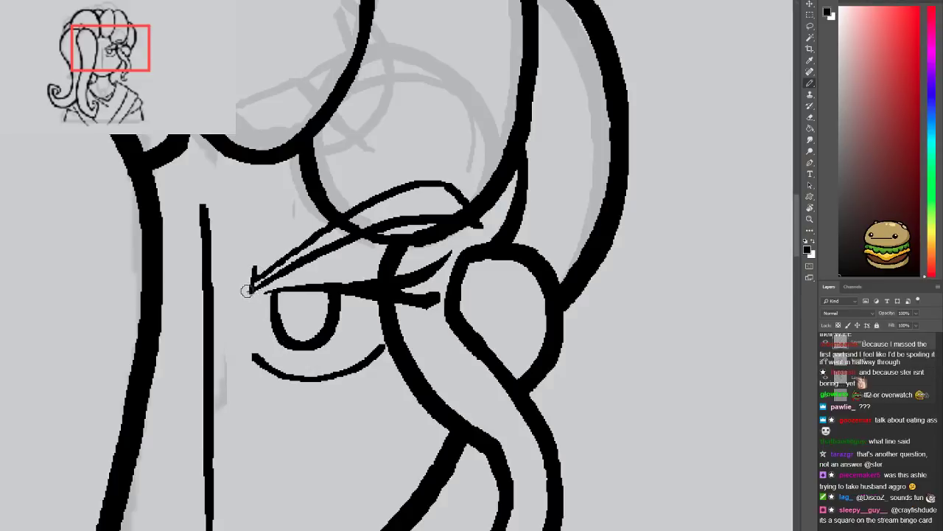
Try inking a short stroke across the vertical guide line at nose height on the face
scroll(245, 288, down, 3)
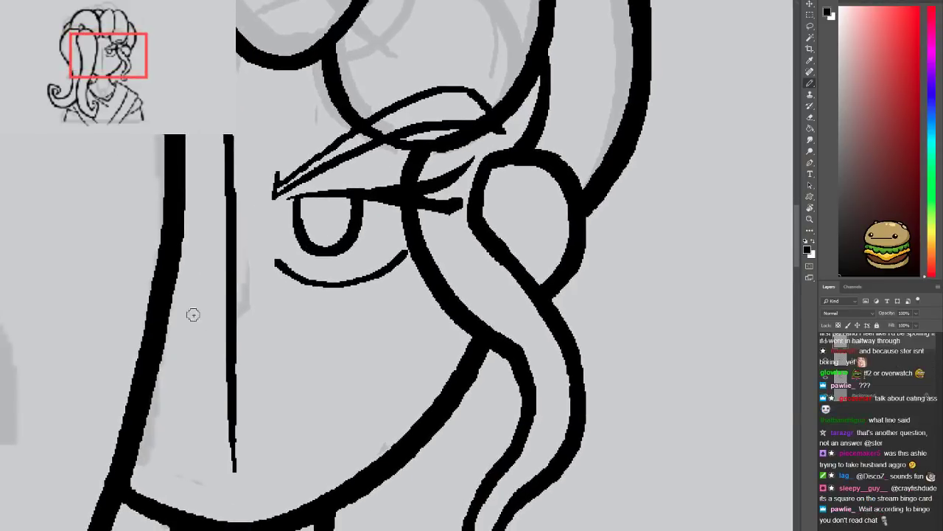
drag(197, 315, 280, 315)
key(ctrl+z)
mouse_move(195, 339)
mouse_down()
mouse_move(217, 298)
mouse_move(269, 345)
mouse_move(280, 323)
mouse_move(289, 353)
mouse_up()
key(ctrl+z)
Erase the vertical guide line running down the middle of the face
key(e)
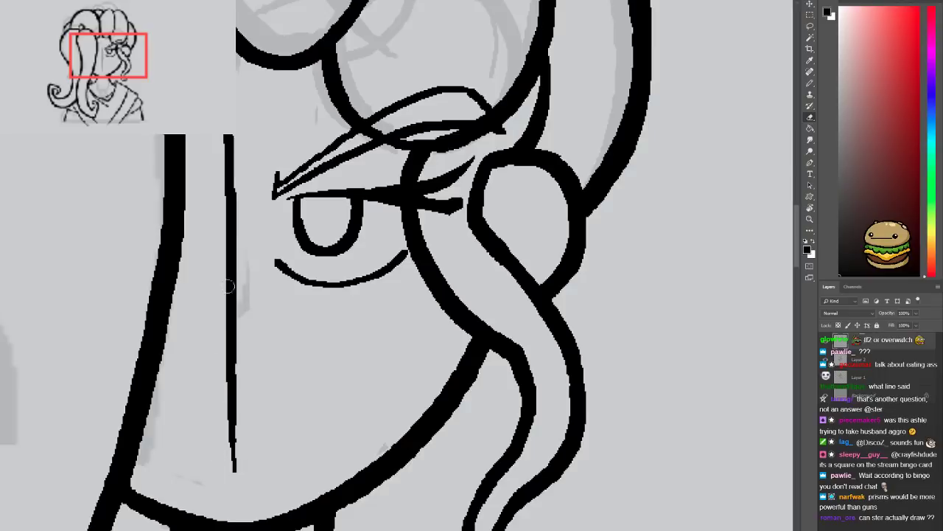
mouse_move(215, 464)
mouse_down()
mouse_move(223, 225)
mouse_move(207, 338)
mouse_move(227, 140)
mouse_move(225, 159)
mouse_move(204, 136)
mouse_up()
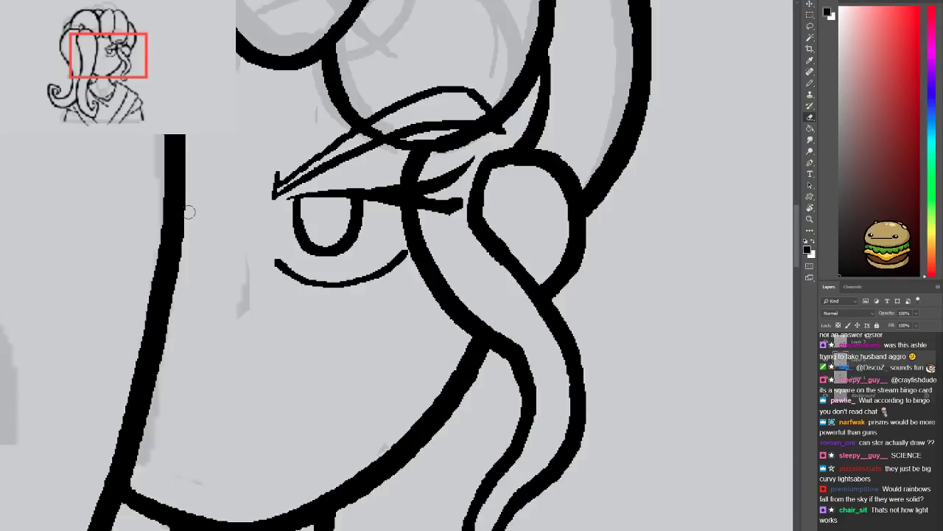
key(ctrl+minus)
key(ctrl+minus)
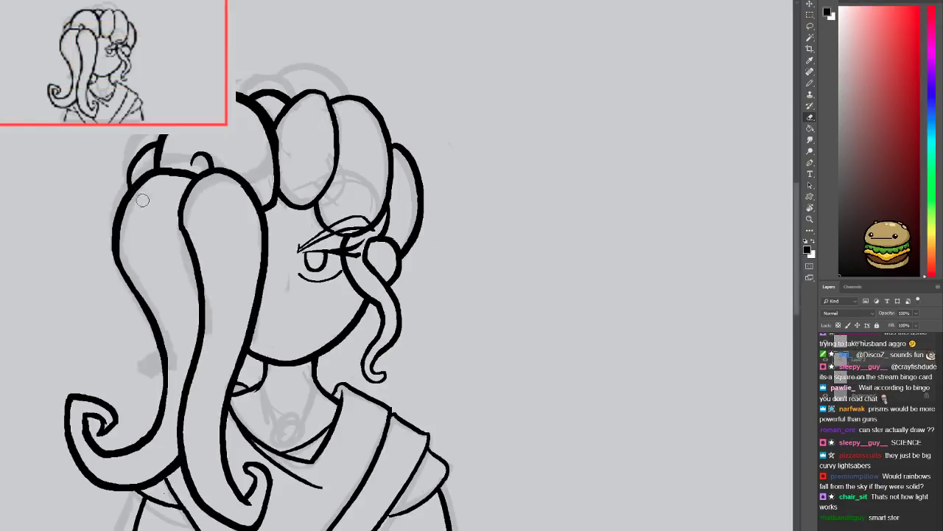
Ink a wide, shallow arch as a planet's horizon on the empty canvas below the character bust
mouse_move(418, 240)
mouse_down()
mouse_move(231, 225)
mouse_move(126, 269)
mouse_move(165, 339)
mouse_move(260, 240)
mouse_move(274, 80)
mouse_move(240, 282)
mouse_move(387, 316)
mouse_move(192, 265)
mouse_up()
key(b)
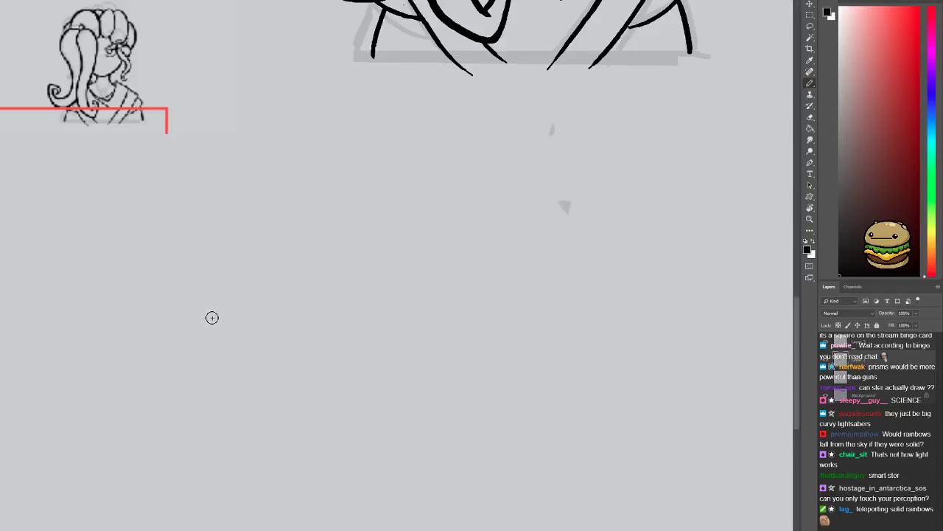
mouse_move(1, 423)
mouse_down()
mouse_move(390, 446)
mouse_move(424, 486)
mouse_up()
key(ctrl+z)
mouse_move(230, 261)
mouse_down()
mouse_move(202, 258)
mouse_move(116, 379)
mouse_up()
key(ctrl+z)
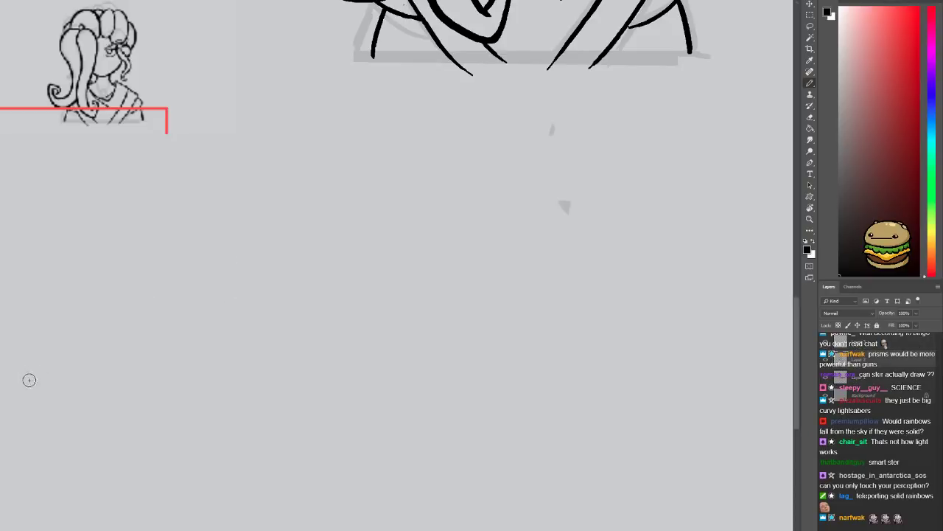
mouse_move(2, 407)
mouse_down()
mouse_move(146, 339)
mouse_move(356, 401)
mouse_move(396, 442)
mouse_up()
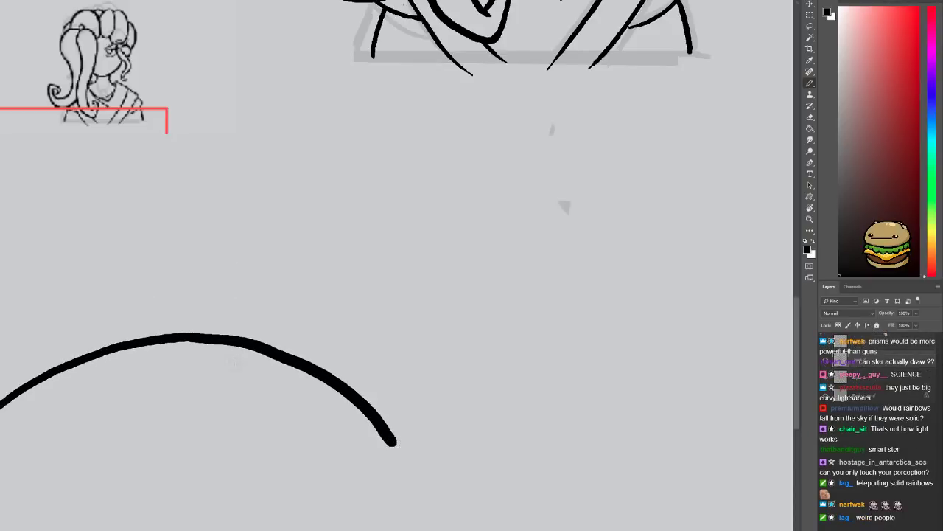
key(ctrl+z)
mouse_move(9, 420)
mouse_down()
mouse_move(76, 372)
mouse_move(223, 325)
mouse_move(395, 348)
mouse_move(499, 429)
mouse_up()
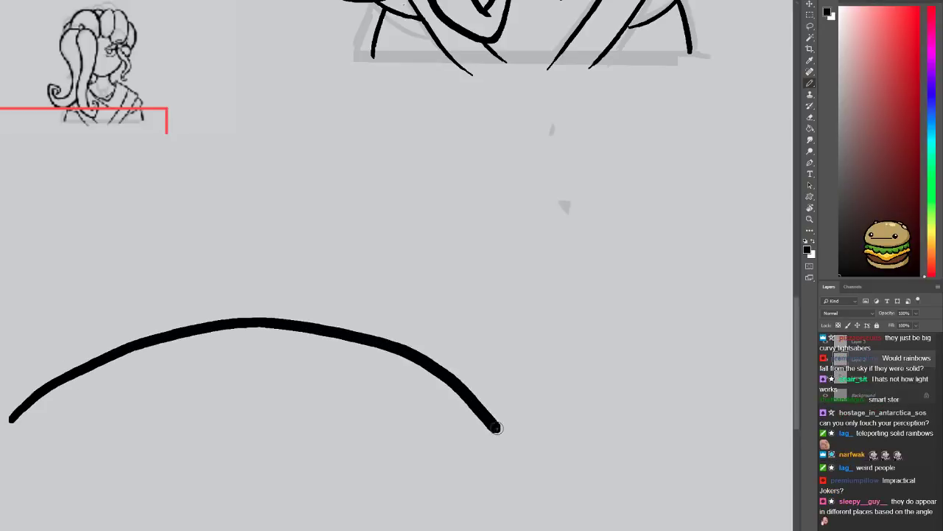
Ink a wavy coastline beneath the horizon arc, joining the arc at both ends
mouse_move(59, 389)
mouse_down()
mouse_move(92, 342)
mouse_move(114, 361)
mouse_move(175, 316)
mouse_move(178, 352)
mouse_move(204, 382)
mouse_move(262, 369)
mouse_up()
key(ctrl+z)
key(ctrl+z)
mouse_move(133, 343)
mouse_down()
mouse_move(150, 331)
mouse_move(169, 362)
mouse_up()
key(ctrl+z)
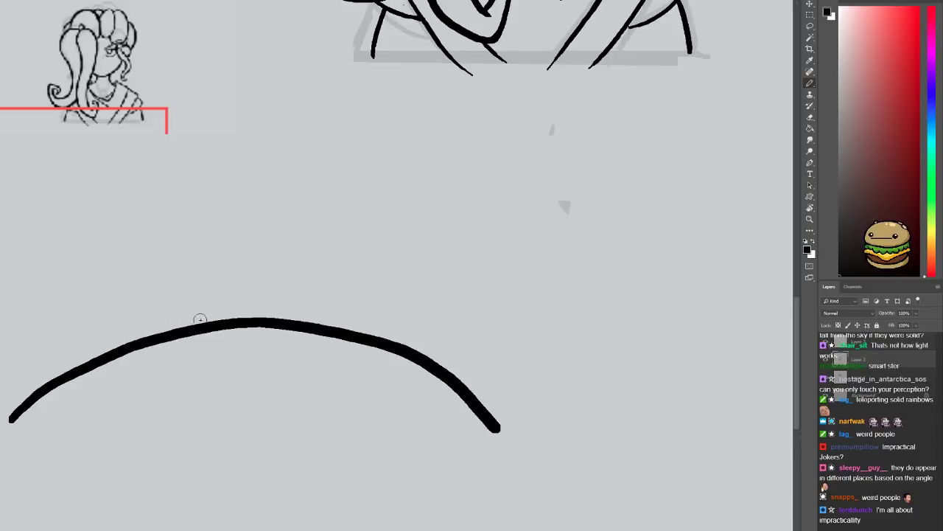
mouse_move(83, 368)
mouse_down()
mouse_move(123, 399)
mouse_move(220, 384)
mouse_move(285, 421)
mouse_move(374, 423)
mouse_move(395, 383)
mouse_move(423, 357)
mouse_up()
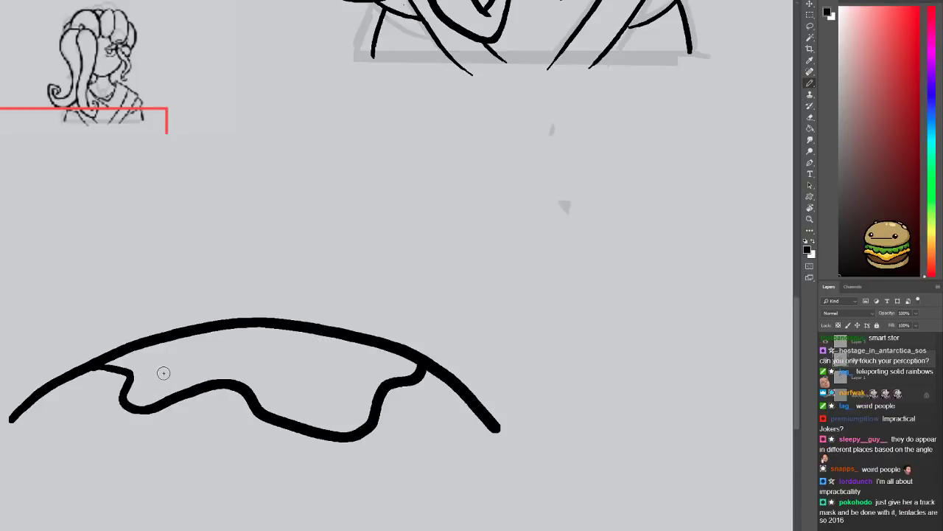
Draw a small cluster of city towers on the crest of the horizon, clearing the arc behind the tallest one
mouse_move(216, 333)
mouse_down()
mouse_move(242, 314)
mouse_move(253, 331)
mouse_move(274, 337)
mouse_up()
key(e)
mouse_move(244, 303)
mouse_down()
mouse_move(244, 339)
mouse_move(255, 333)
mouse_move(221, 318)
mouse_move(228, 337)
mouse_move(266, 337)
mouse_up()
key(b)
mouse_move(205, 337)
mouse_down()
mouse_move(239, 345)
mouse_move(274, 336)
mouse_up()
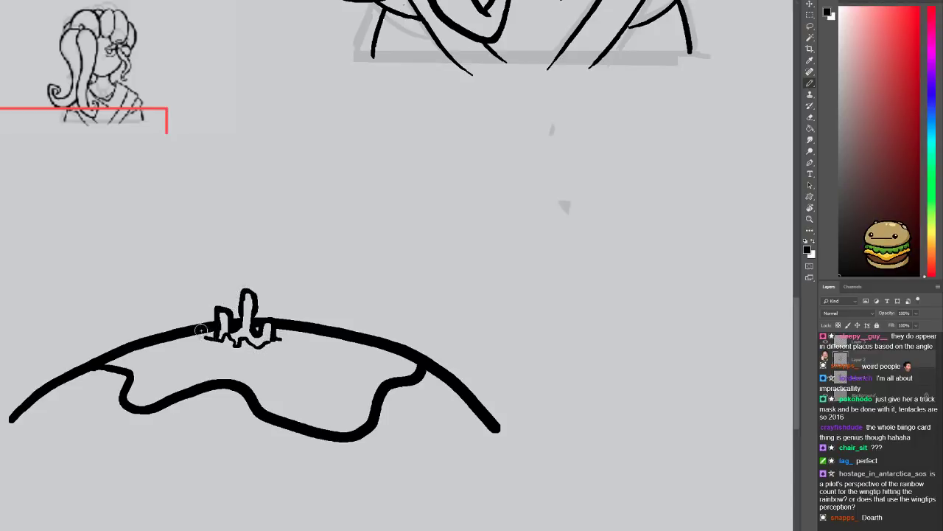
Clean up the city's edges and add tiny low buildings on both sides of the towers
key(e)
drag(201, 343, 206, 330)
key(b)
drag(274, 337, 288, 333)
key(e)
key(b)
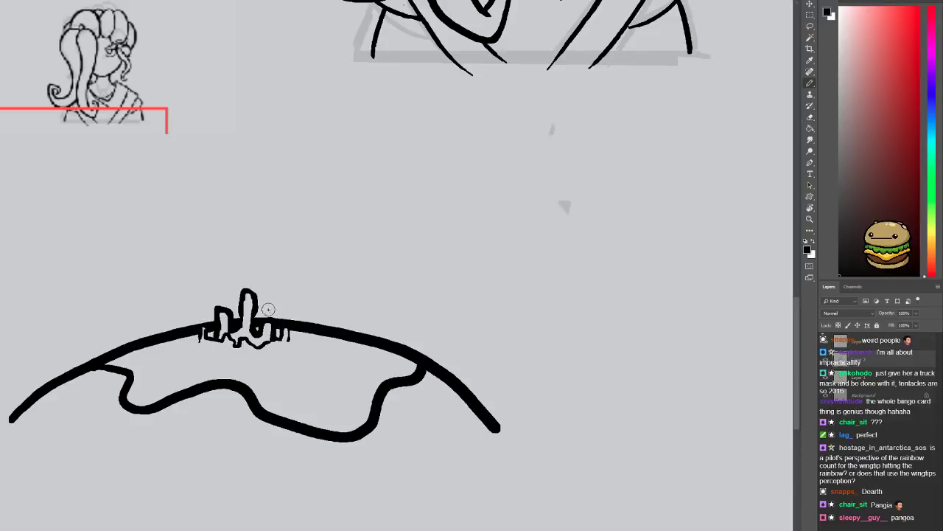
drag(248, 304, 246, 313)
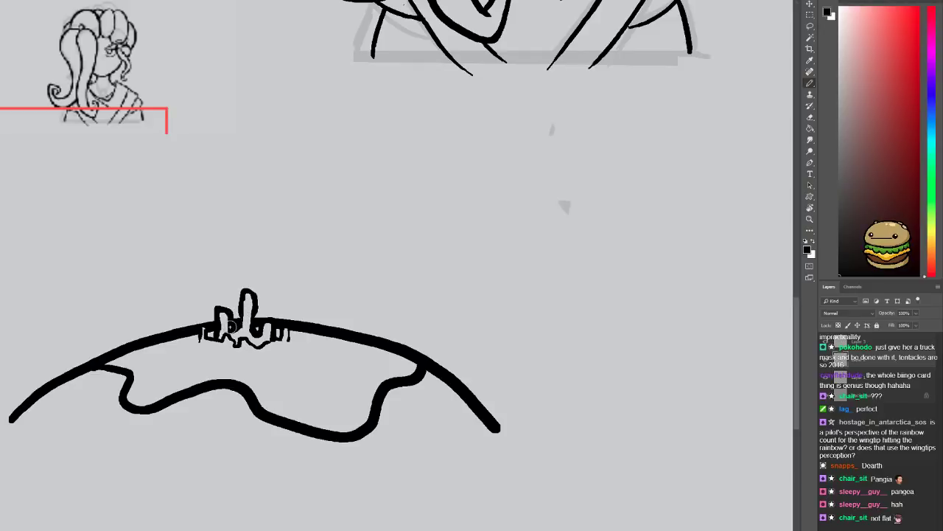
Ink the outline of a slanted, elongated diamond-shaped crystal floating above the city
key(ctrl+plus)
drag(83, 172, 218, 180)
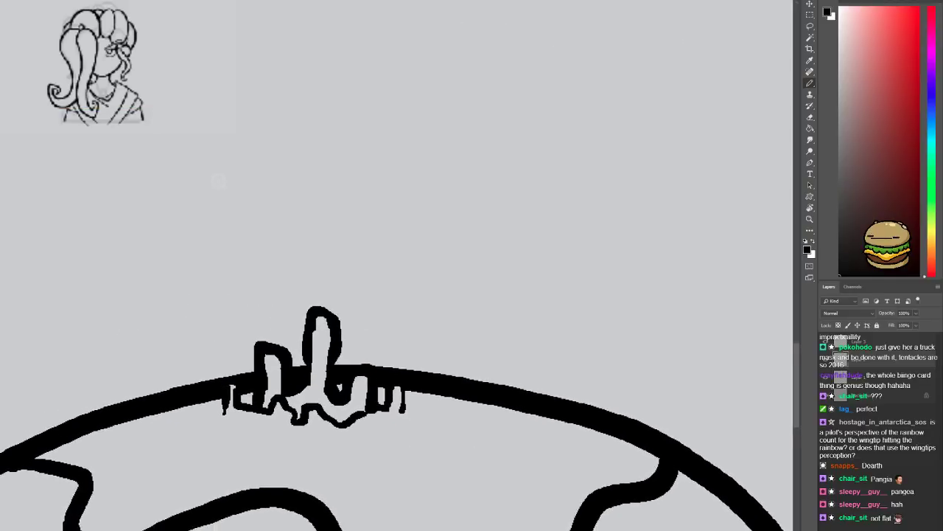
mouse_move(188, 135)
mouse_down()
mouse_move(152, 224)
mouse_move(274, 130)
mouse_up()
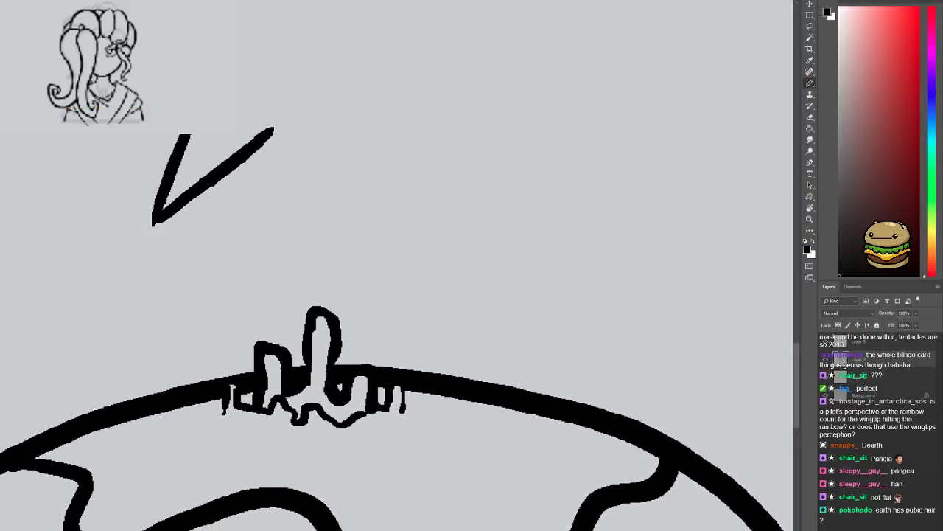
drag(236, 73, 255, 124)
key(ctrl+z)
mouse_move(237, 73)
mouse_down()
mouse_move(291, 42)
mouse_move(256, 125)
mouse_up()
key(ctrl+z)
mouse_move(290, 52)
mouse_down()
mouse_move(271, 115)
mouse_move(178, 182)
mouse_up()
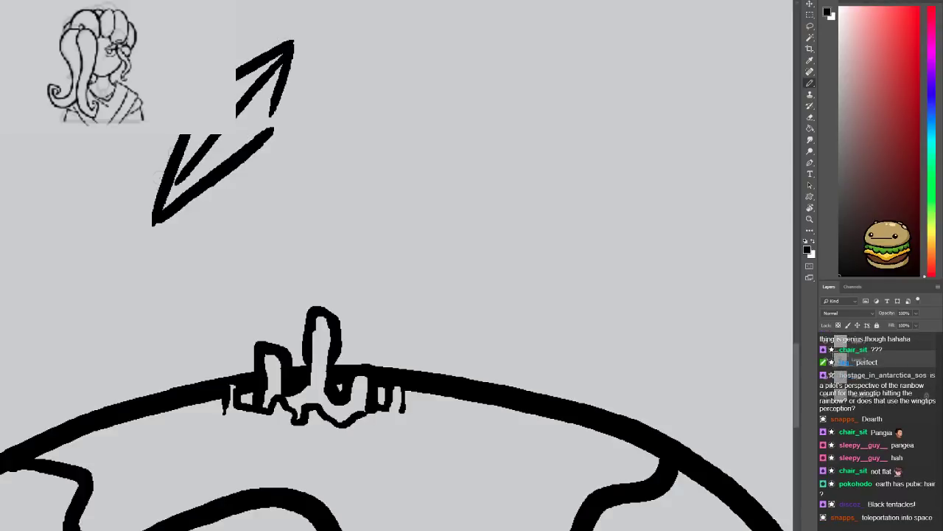
Draw the crystal's inner facet lines, erasing and redrawing the one running towards its lower tip
drag(264, 103, 268, 127)
key(ctrl+z)
key(ctrl+z)
mouse_move(285, 55)
mouse_down()
mouse_move(247, 125)
mouse_move(181, 179)
mouse_up()
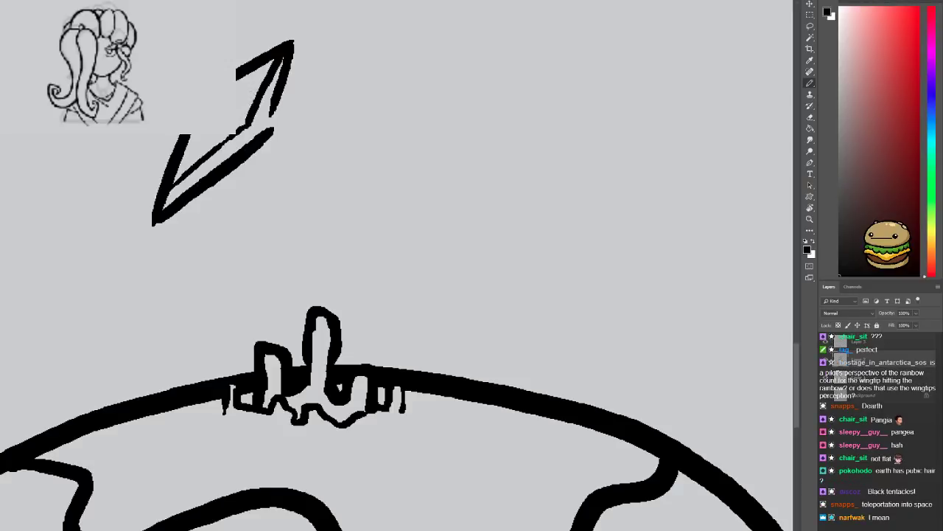
key(ctrl+z)
mouse_move(238, 112)
mouse_down()
mouse_move(250, 114)
mouse_move(261, 137)
mouse_up()
key(e)
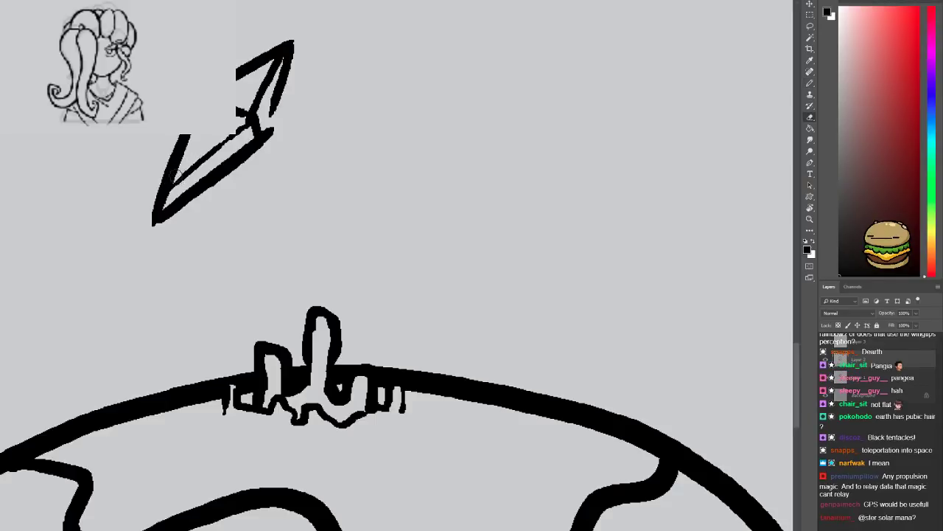
drag(171, 188, 216, 145)
key(b)
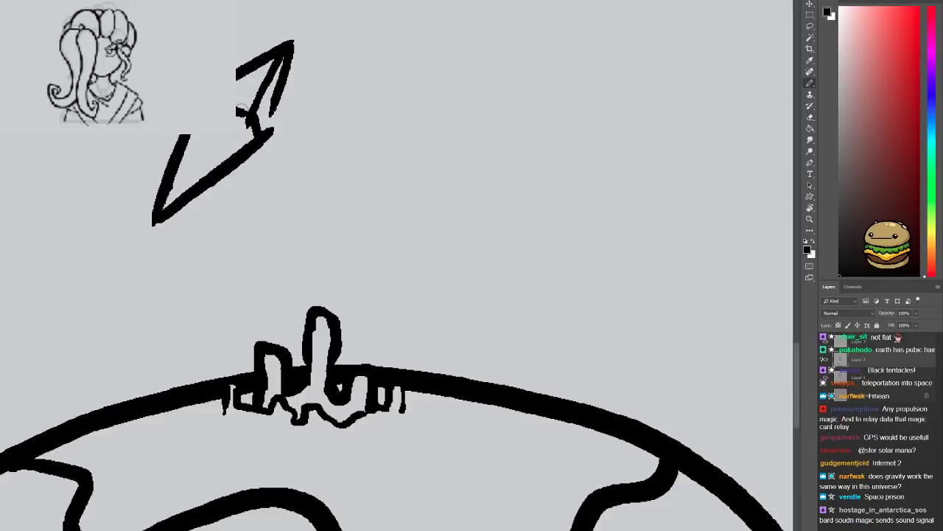
mouse_move(249, 120)
mouse_down()
mouse_move(169, 205)
mouse_move(197, 173)
mouse_move(182, 197)
mouse_up()
key(ctrl+z)
key(e)
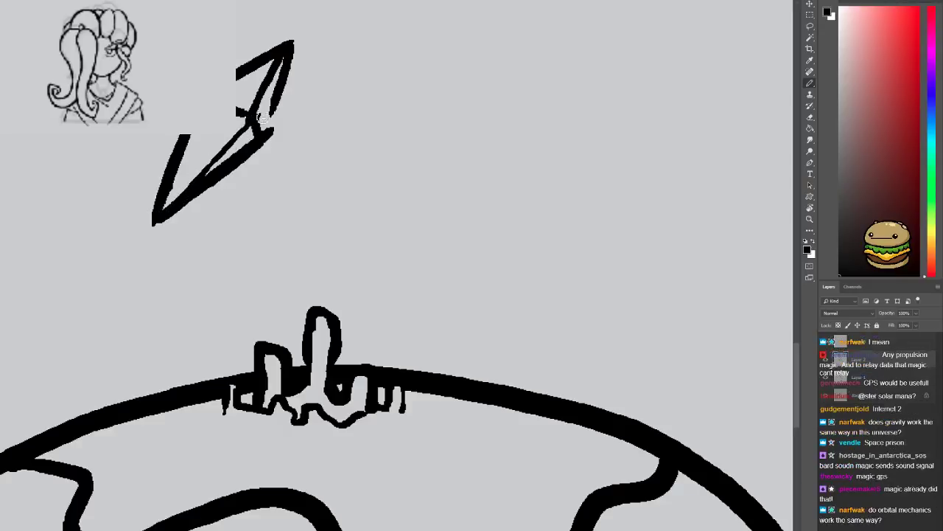
Draw a small circle for the sun above the crystal
key(ctrl+minus)
key(b)
mouse_move(312, 96)
mouse_down()
mouse_move(302, 99)
mouse_move(292, 76)
mouse_up()
Try sketching short dashes and a ring close around the sun circle
drag(305, 75, 309, 75)
drag(316, 80, 333, 98)
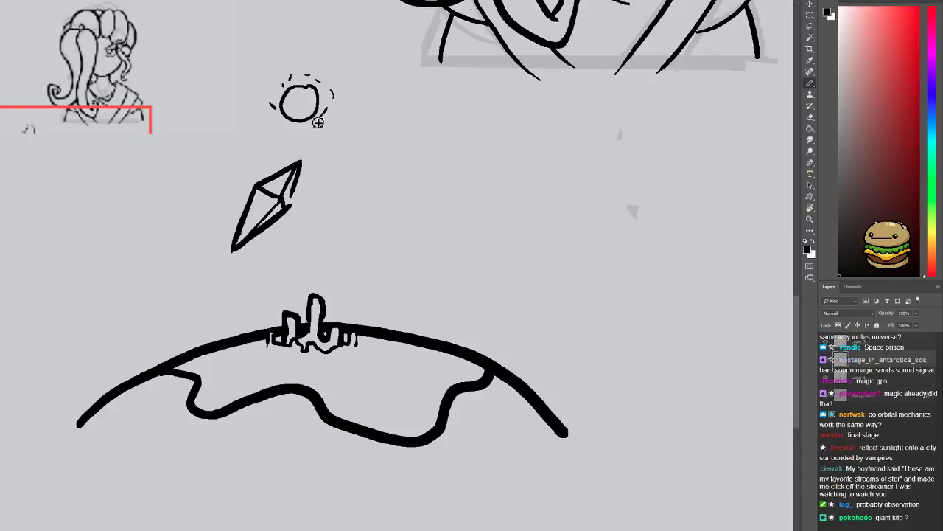
key(ctrl+z)
key(ctrl+z)
mouse_move(282, 89)
mouse_down()
mouse_move(301, 133)
mouse_move(336, 113)
mouse_up()
key(ctrl+z)
key(ctrl+z)
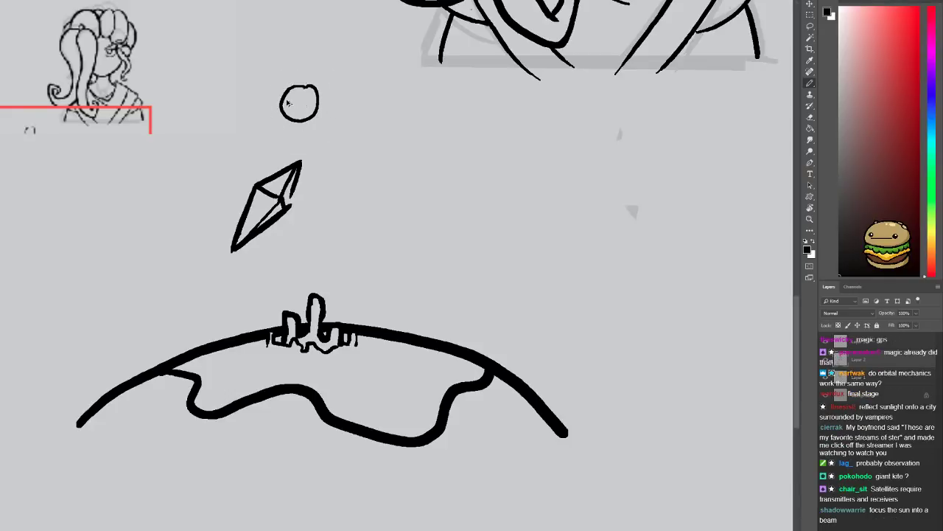
Draw a loose ring around the sun circle and add short ray marks on both sides of it
drag(282, 103, 335, 82)
mouse_move(262, 73)
mouse_down()
mouse_move(269, 81)
mouse_move(251, 104)
mouse_up()
drag(249, 131, 253, 127)
drag(351, 105, 359, 113)
drag(336, 135, 339, 138)
Draw a line from the sun to the crystal and an arrow from the crystal down to the city
drag(269, 135, 243, 174)
key(ctrl+z)
drag(276, 136, 265, 169)
key(ctrl+z)
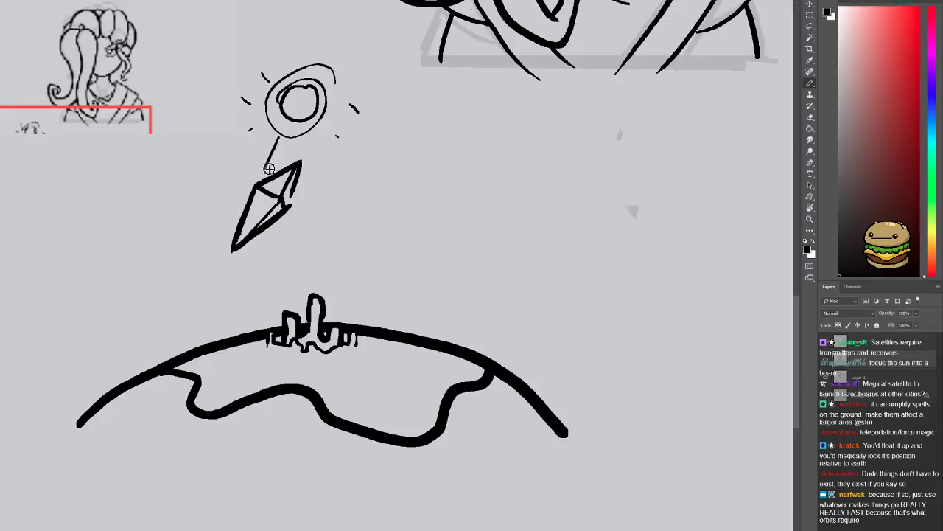
drag(282, 250, 302, 293)
key(ctrl+z)
mouse_move(272, 238)
mouse_down()
mouse_move(298, 277)
mouse_move(302, 262)
mouse_up()
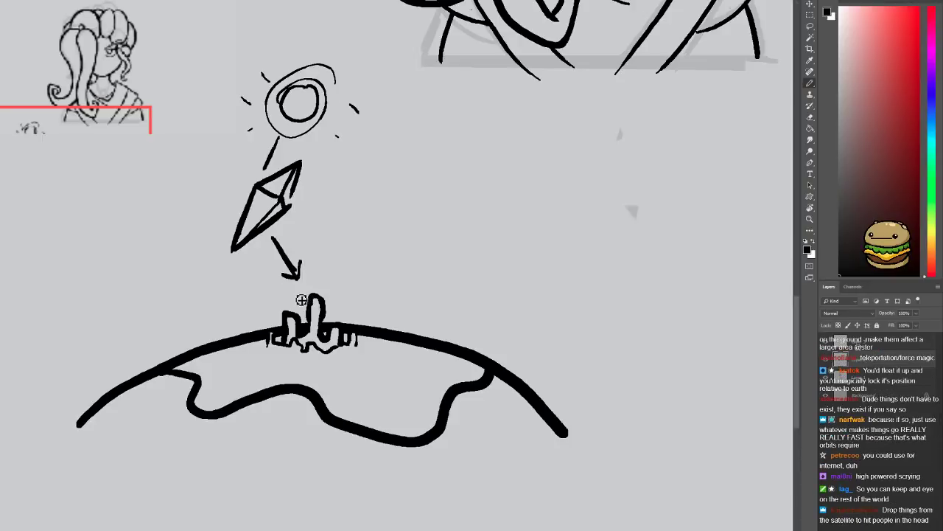
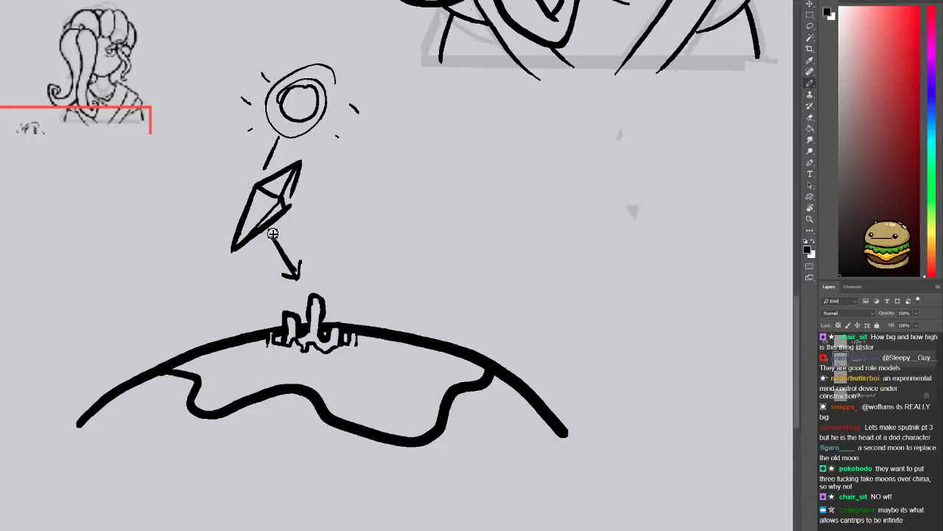
Return to the character's face and try inking a curved mouth line above the chin
mouse_move(394, 191)
mouse_down()
mouse_move(312, 320)
mouse_move(280, 298)
mouse_move(229, 425)
mouse_up()
drag(270, 354, 226, 413)
mouse_move(283, 368)
mouse_down()
mouse_move(231, 432)
mouse_move(229, 489)
mouse_up()
mouse_move(275, 351)
mouse_down()
mouse_move(279, 379)
mouse_move(288, 363)
mouse_up()
scroll(311, 277, up, 2)
drag(189, 450, 269, 398)
click(211, 438)
drag(213, 437, 380, 410)
key(ctrl+z)
drag(204, 426, 364, 398)
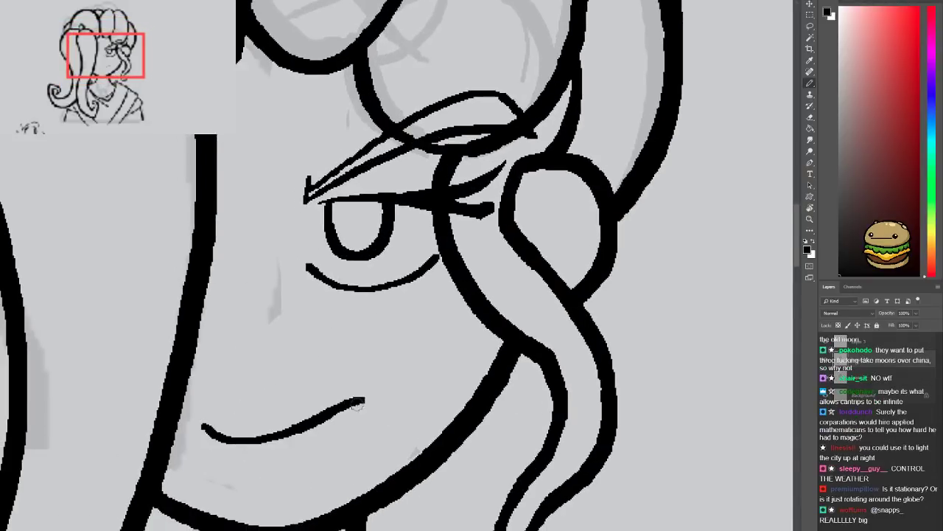
key(ctrl+z)
drag(205, 428, 332, 410)
key(ctrl+z)
mouse_move(219, 420)
mouse_down()
mouse_move(377, 385)
mouse_move(337, 393)
mouse_move(381, 376)
mouse_up()
key(ctrl+z)
key(ctrl+z)
Try several short strokes for the nose between the long front hair lock and the eye
drag(230, 325, 281, 338)
key(ctrl+z)
drag(228, 361, 265, 359)
key(ctrl+z)
mouse_move(260, 312)
mouse_down()
mouse_move(219, 357)
mouse_move(227, 367)
mouse_up()
key(ctrl+z)
drag(230, 331, 275, 336)
key(ctrl+z)
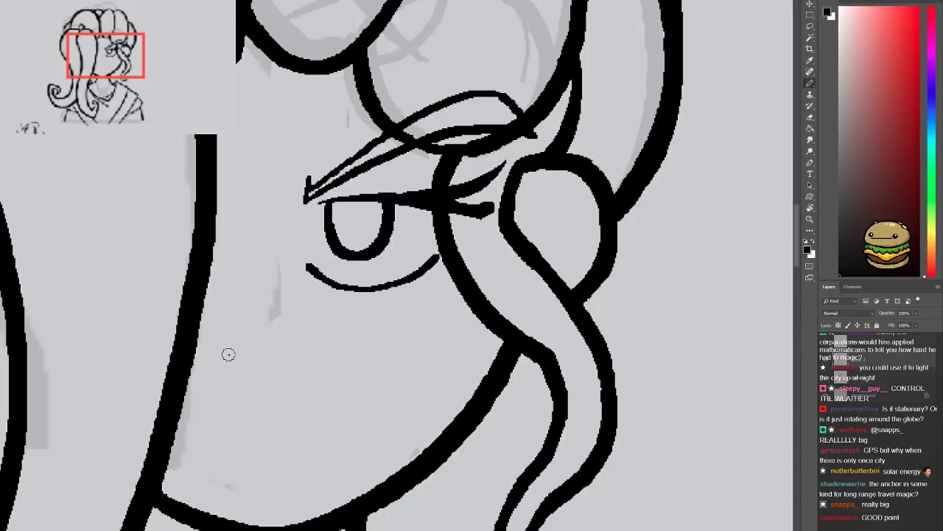
drag(227, 354, 276, 365)
key(ctrl+z)
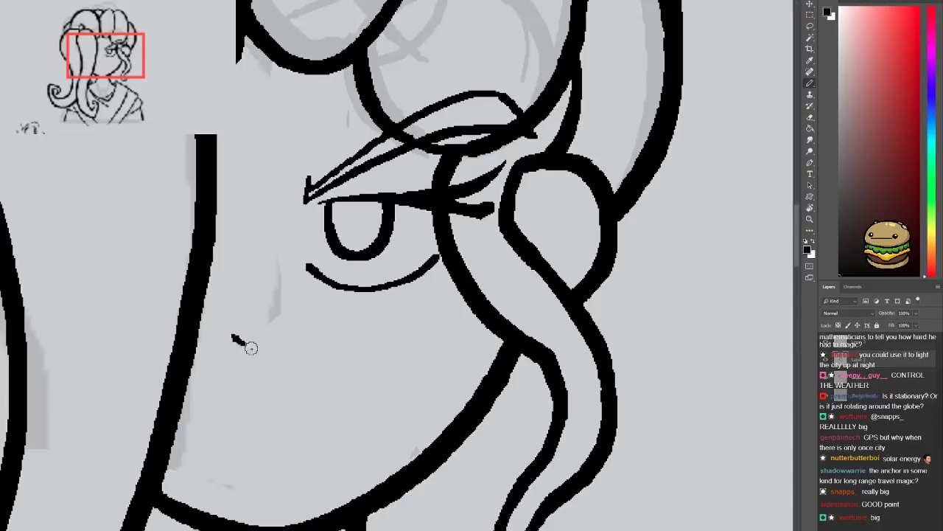
mouse_move(234, 336)
mouse_down()
mouse_move(265, 338)
mouse_move(269, 326)
mouse_move(250, 317)
mouse_move(239, 362)
mouse_up()
key(ctrl+z)
key(ctrl+z)
drag(253, 296, 220, 370)
key(ctrl+z)
mouse_move(239, 322)
mouse_down()
mouse_move(241, 354)
mouse_move(269, 362)
mouse_up()
key(ctrl+z)
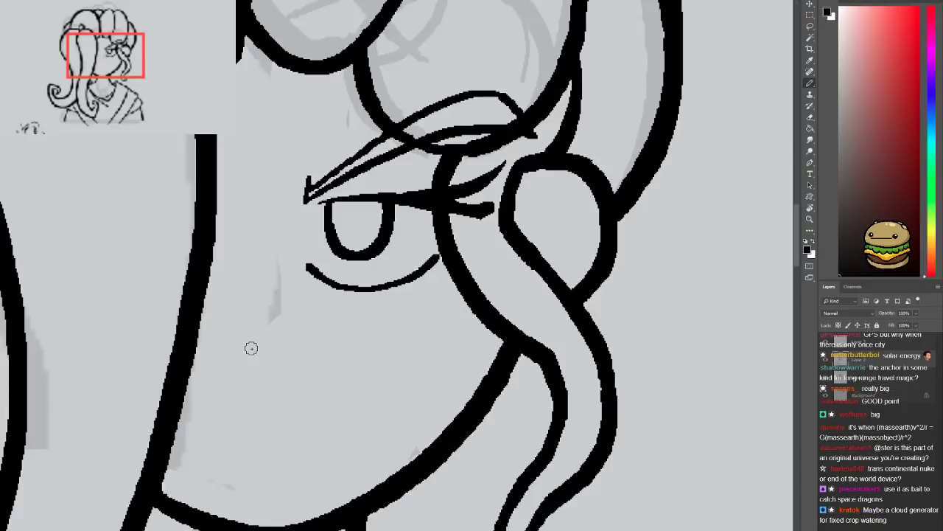
Ink the nose as one tiny curved tick below the inner side of the eye
mouse_move(242, 330)
mouse_down()
mouse_move(237, 371)
mouse_move(234, 347)
mouse_move(245, 373)
mouse_up()
key(ctrl+z)
key(ctrl+z)
drag(248, 315, 246, 354)
key(ctrl+z)
mouse_move(248, 318)
mouse_down()
mouse_move(254, 346)
mouse_move(245, 335)
mouse_up()
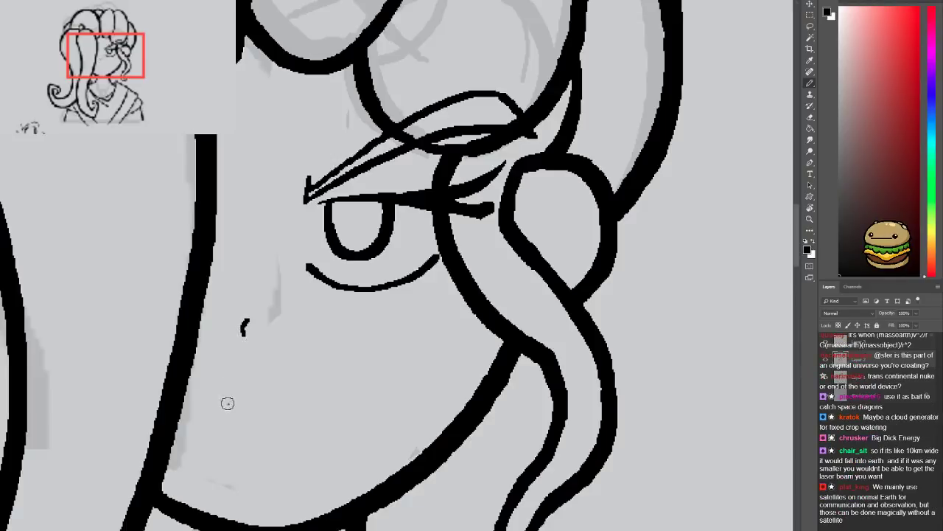
Try inking a long smile rising towards the cheek, with a short mark at its outer corner
mouse_move(209, 414)
mouse_down()
mouse_move(322, 422)
mouse_move(394, 354)
mouse_up()
key(ctrl+z)
drag(202, 415, 387, 356)
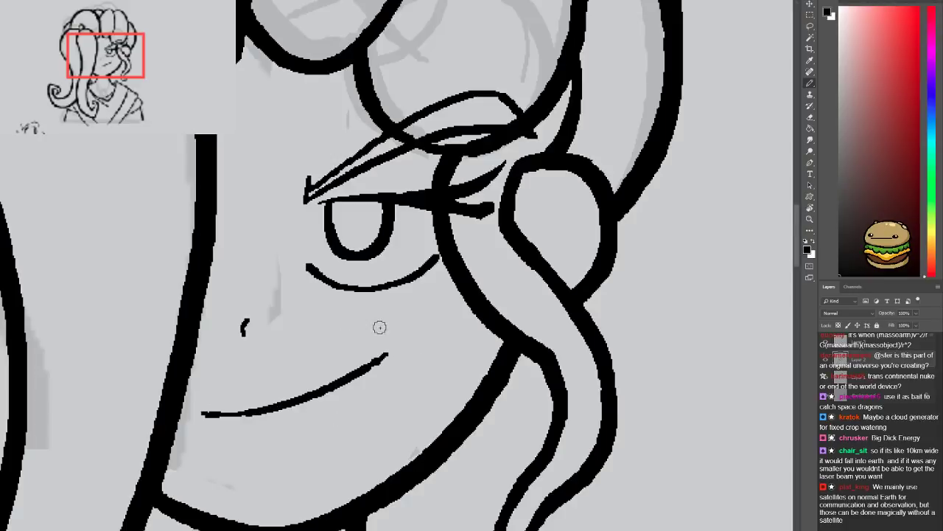
key(ctrl+z)
mouse_move(211, 412)
mouse_down()
mouse_move(373, 372)
mouse_move(373, 358)
mouse_move(381, 378)
mouse_move(398, 366)
mouse_up()
key(ctrl+z)
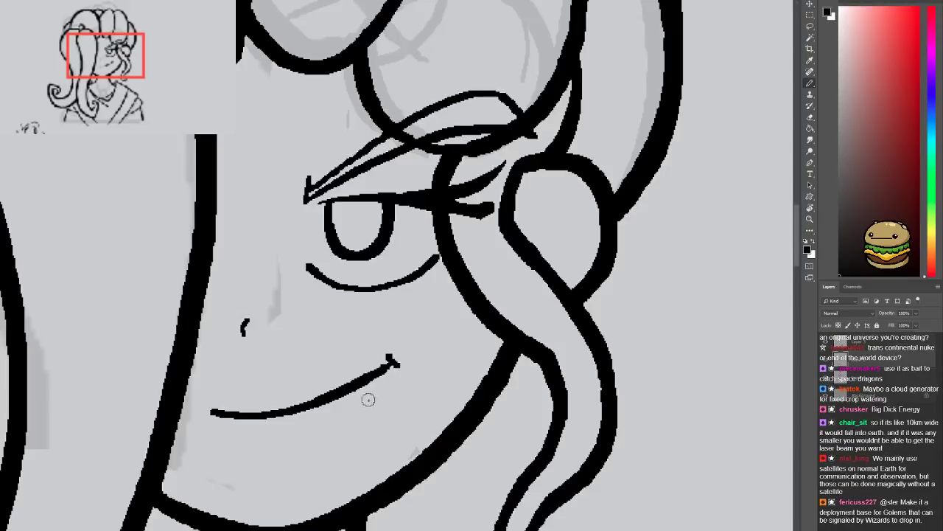
key(ctrl+minus)
key(ctrl+minus)
drag(317, 372, 317, 398)
key(ctrl+z)
key(ctrl+z)
Try a lower, flatter mouth line and an extra stroke beside the nose tick
scroll(325, 371, up, 2)
key(e)
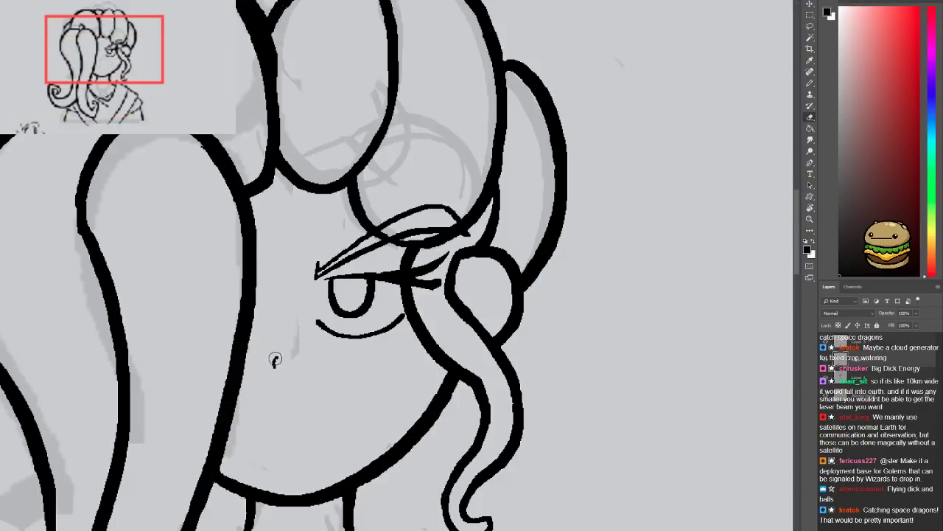
key(b)
drag(262, 429, 301, 428)
key(ctrl+z)
mouse_move(276, 365)
mouse_down()
mouse_move(297, 376)
mouse_move(275, 388)
mouse_move(293, 373)
mouse_up()
key(ctrl+z)
mouse_move(227, 435)
mouse_down()
mouse_move(307, 436)
mouse_move(344, 415)
mouse_up()
key(ctrl+z)
mouse_move(228, 430)
mouse_down()
mouse_move(353, 445)
mouse_move(403, 371)
mouse_move(308, 424)
mouse_move(260, 423)
mouse_move(240, 399)
mouse_move(313, 387)
mouse_move(323, 376)
mouse_move(337, 410)
mouse_up()
mouse_move(252, 439)
mouse_down()
mouse_move(280, 465)
mouse_move(290, 457)
mouse_move(291, 384)
mouse_up()
key(ctrl+z)
key(ctrl+z)
Replace the nose tick with a small V-shaped nose
key(ctrl+z)
key(ctrl+z)
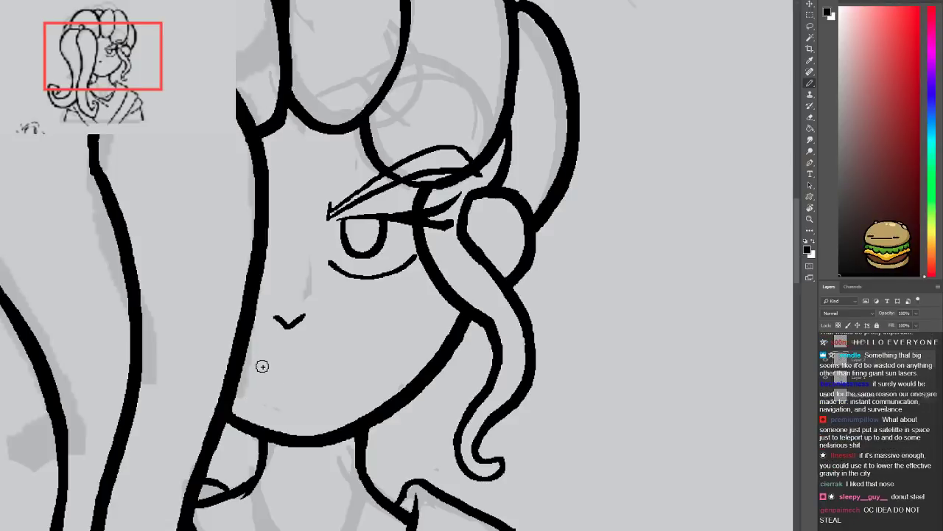
key(e)
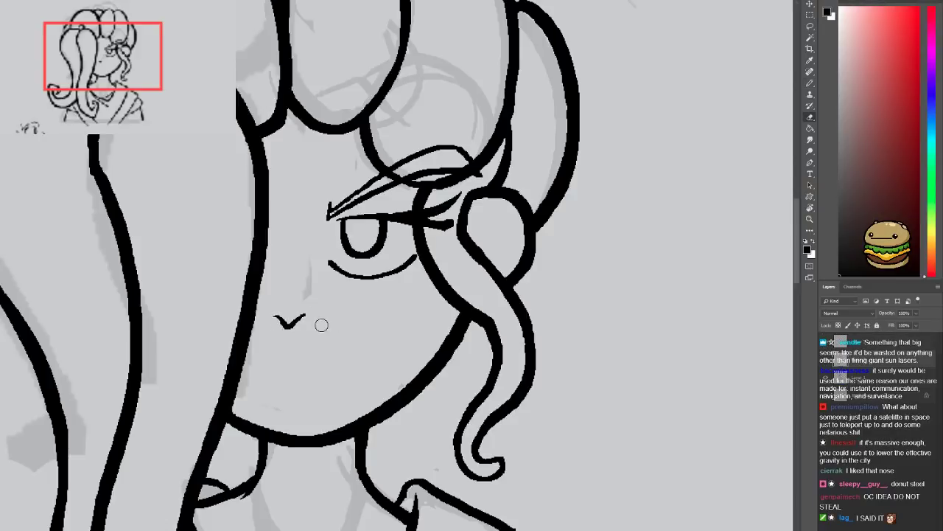
key(b)
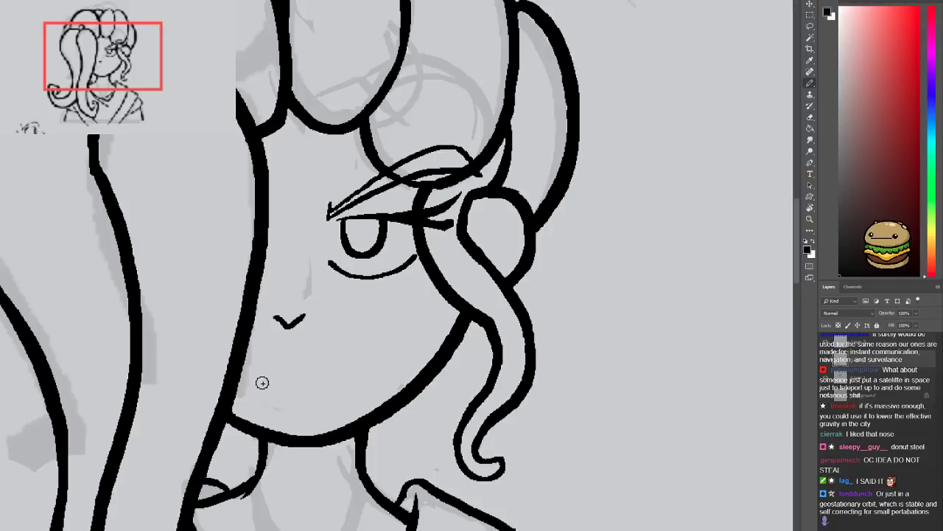
Try inking a deep curved smile from the front hair lock up to the cheek and check the whole drawing
mouse_move(245, 355)
mouse_down()
mouse_move(352, 350)
mouse_move(360, 322)
mouse_up()
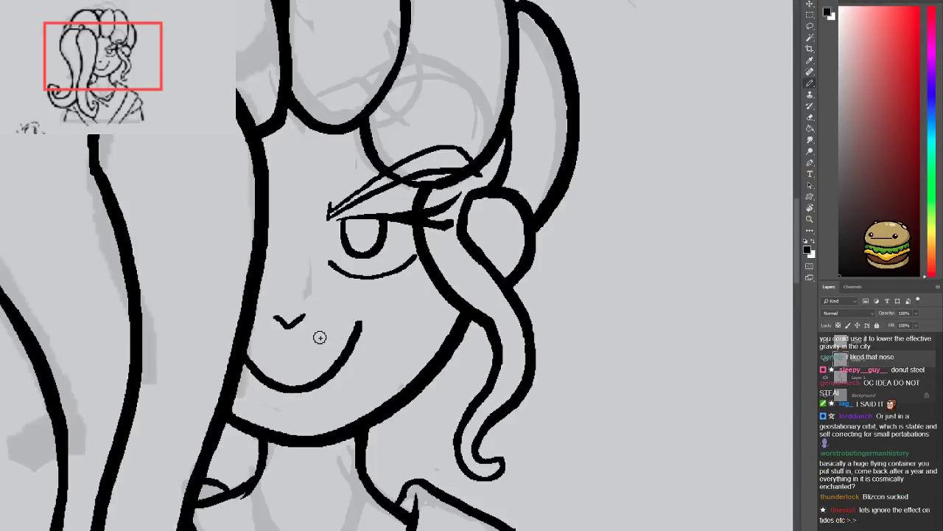
key(ctrl+z)
key(ctrl+0)
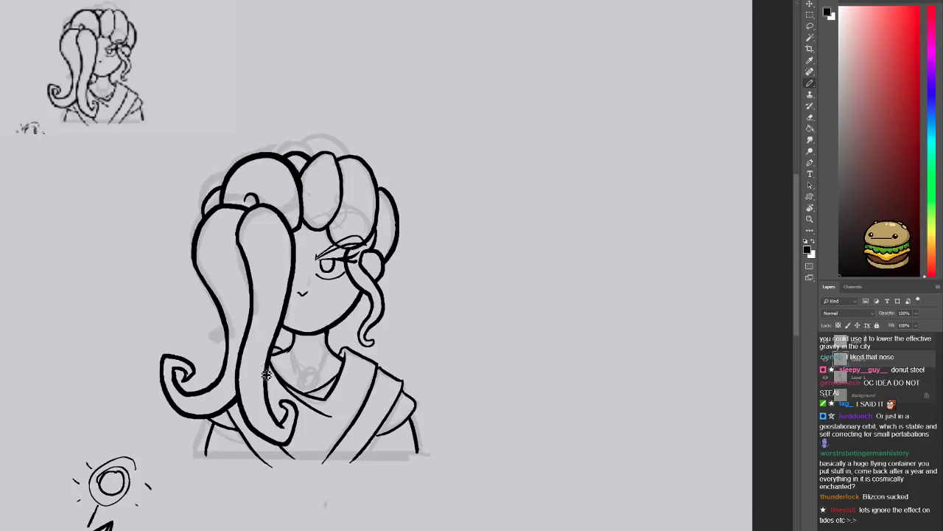
key(ctrl+plus)
key(ctrl+plus)
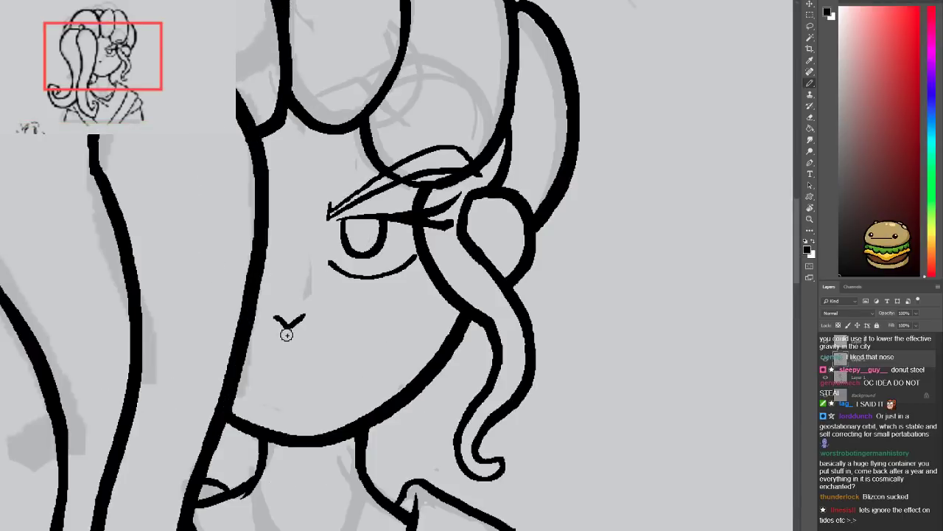
Remove the V-shaped nose and try a hooked nose line in its place
key(e)
key(b)
mouse_move(278, 307)
mouse_down()
mouse_move(304, 323)
mouse_move(310, 289)
mouse_up()
key(ctrl+z)
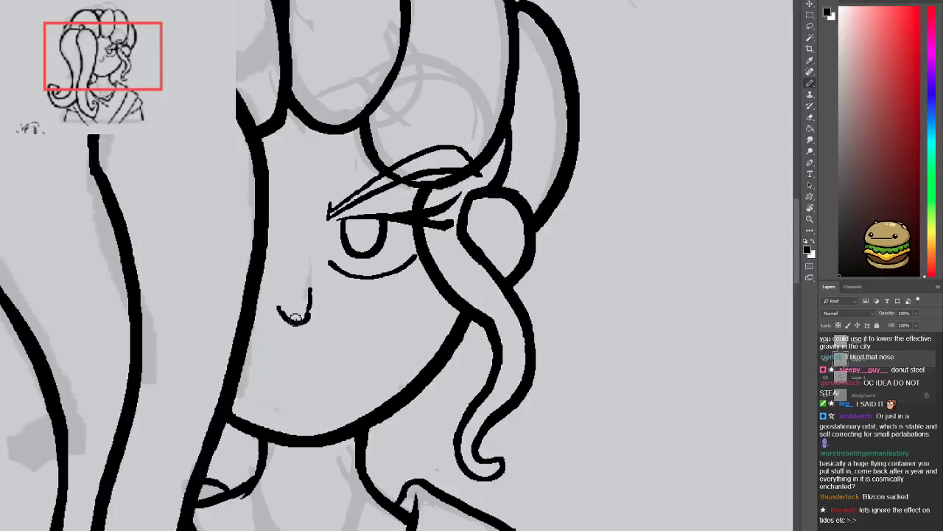
key(ctrl+z)
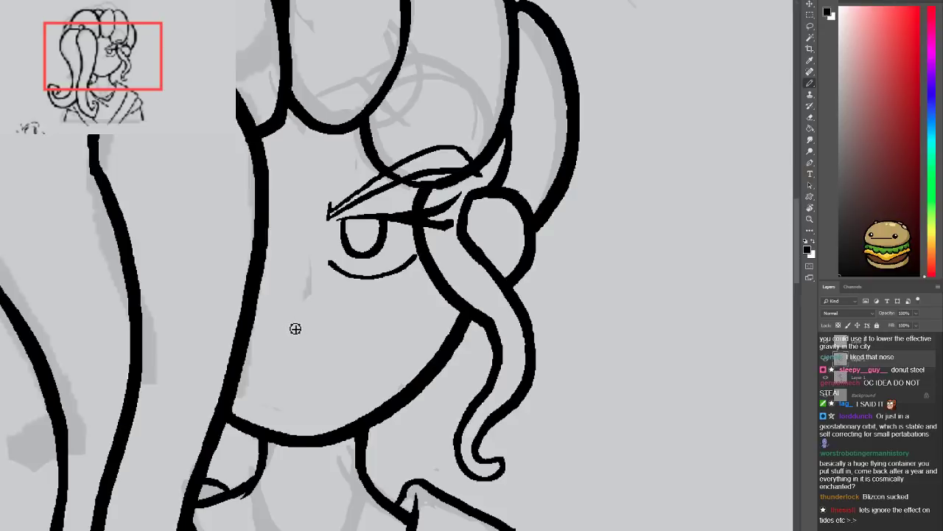
Add a new layer beneath the line art and start blocking in muted teal over the forehead and nearby hair
key(ctrl+minus)
drag(301, 399, 305, 398)
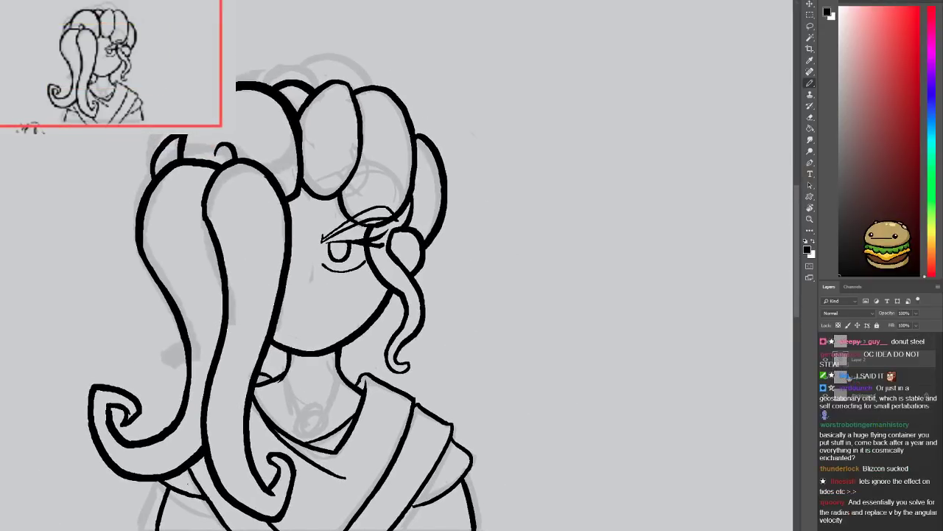
key(ctrl+shift+alt+n)
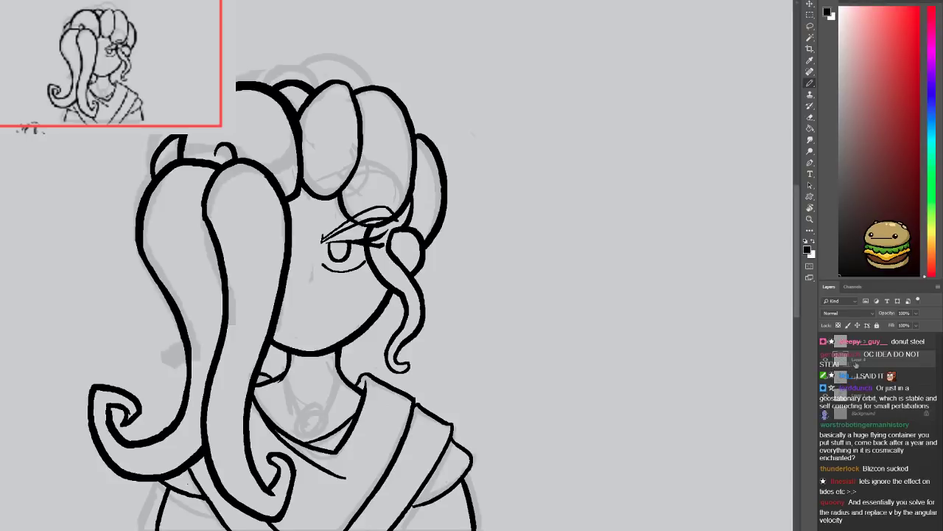
drag(930, 141, 932, 76)
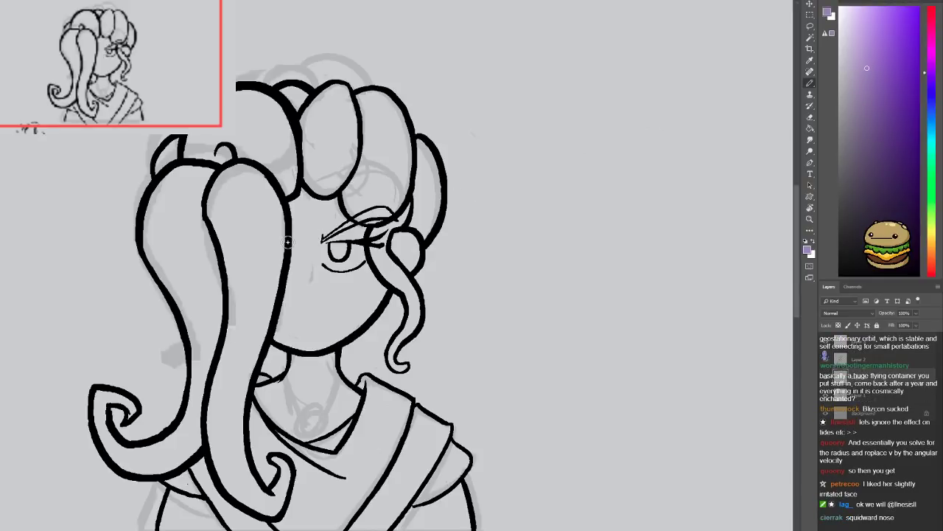
mouse_move(309, 210)
mouse_down()
mouse_move(280, 284)
mouse_move(265, 294)
mouse_move(268, 253)
mouse_up()
drag(933, 88, 934, 147)
mouse_move(316, 150)
mouse_down()
mouse_move(259, 236)
mouse_move(308, 309)
mouse_up()
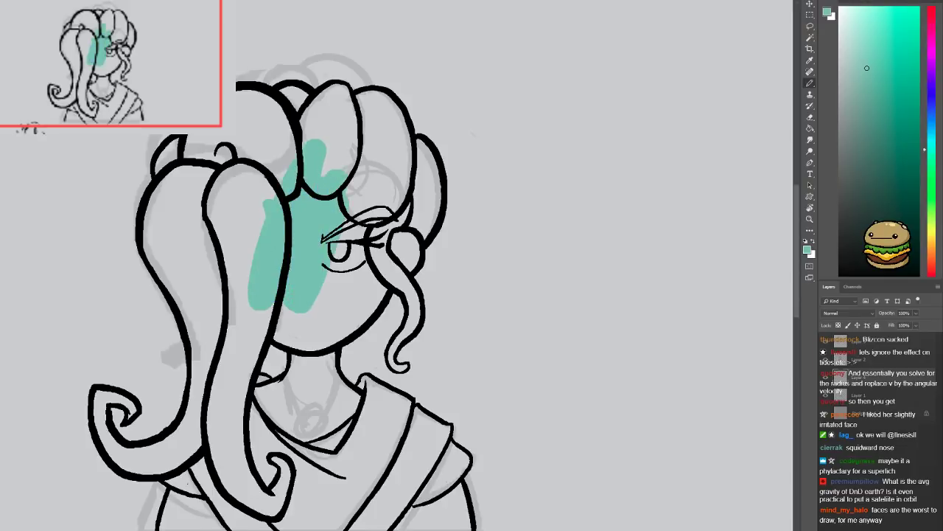
Fill the two long hanging locks, the large crown curl and the small curls beside it with teal
mouse_move(257, 241)
mouse_down()
mouse_move(230, 382)
mouse_move(263, 272)
mouse_move(237, 354)
mouse_move(247, 330)
mouse_move(224, 364)
mouse_move(214, 340)
mouse_move(202, 341)
mouse_move(200, 263)
mouse_move(194, 356)
mouse_move(147, 236)
mouse_move(151, 202)
mouse_move(145, 238)
mouse_move(171, 172)
mouse_move(193, 167)
mouse_move(225, 174)
mouse_move(188, 252)
mouse_move(192, 292)
mouse_up()
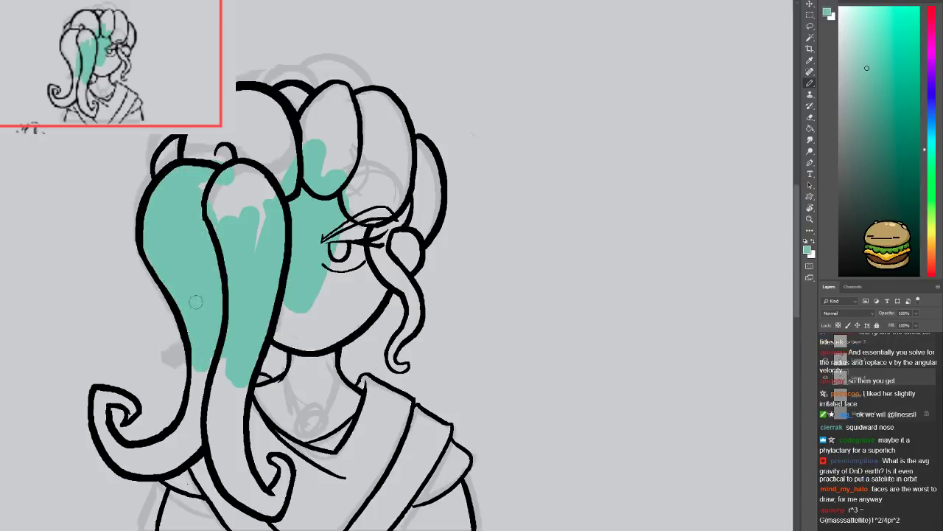
mouse_move(184, 230)
mouse_down()
mouse_move(243, 170)
mouse_move(269, 185)
mouse_move(203, 184)
mouse_move(244, 231)
mouse_up()
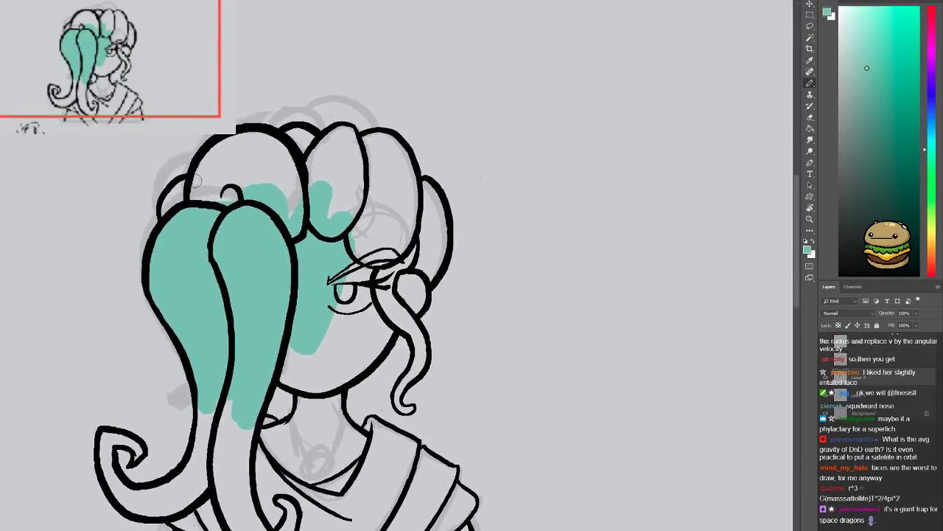
mouse_move(179, 188)
mouse_down()
mouse_move(195, 188)
mouse_move(216, 151)
mouse_move(246, 134)
mouse_move(267, 140)
mouse_move(287, 213)
mouse_move(265, 178)
mouse_move(205, 192)
mouse_move(182, 215)
mouse_up()
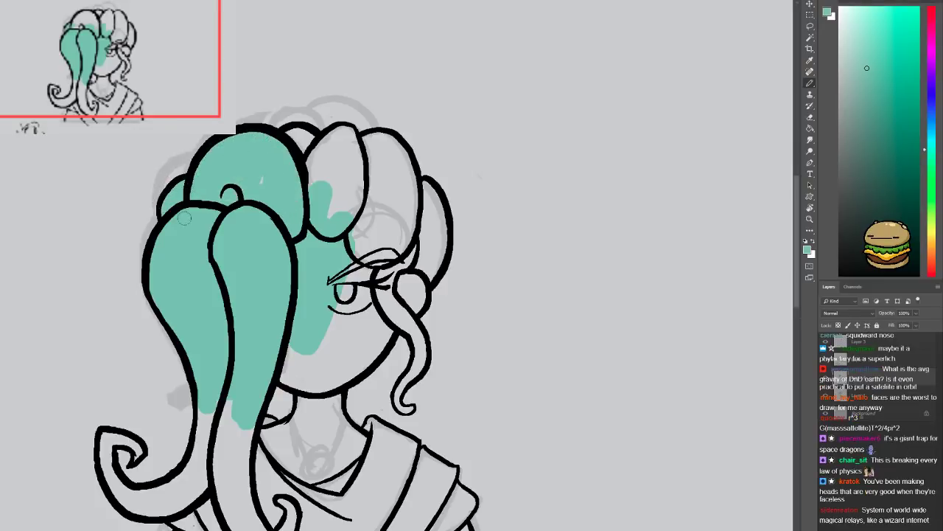
mouse_move(289, 139)
mouse_down()
mouse_move(317, 151)
mouse_move(288, 155)
mouse_move(316, 177)
mouse_move(336, 128)
mouse_move(357, 182)
mouse_move(332, 217)
mouse_move(316, 150)
mouse_move(269, 318)
mouse_up()
Fill the curls above the forehead and the outermost curl behind the eye with teal, covering leftover gaps
key(ctrl+plus)
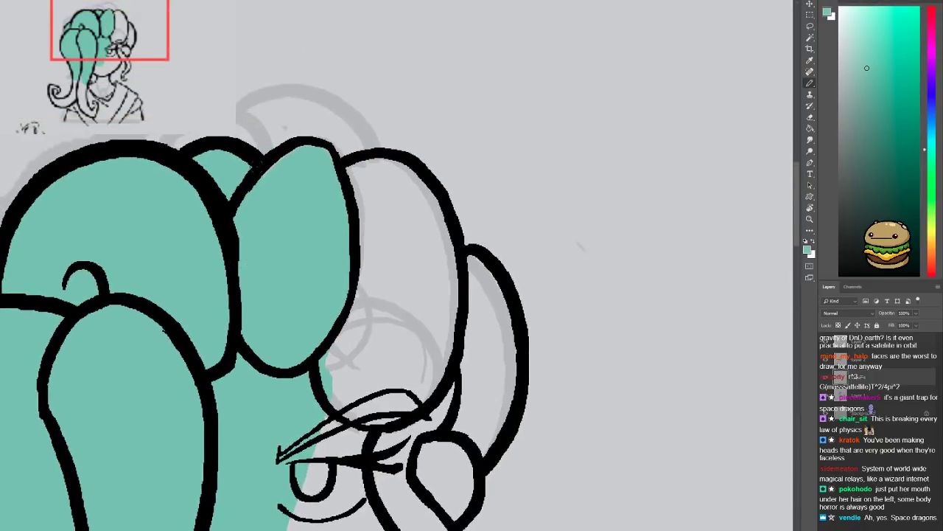
drag(290, 151, 318, 154)
drag(365, 336, 349, 275)
mouse_move(310, 310)
mouse_down()
mouse_move(380, 347)
mouse_move(424, 310)
mouse_move(433, 229)
mouse_move(416, 156)
mouse_move(382, 110)
mouse_move(325, 96)
mouse_move(333, 94)
mouse_move(327, 193)
mouse_up()
key(e)
key(b)
mouse_move(346, 103)
mouse_down()
mouse_move(310, 274)
mouse_move(331, 229)
mouse_move(350, 110)
mouse_move(387, 135)
mouse_move(389, 274)
mouse_move(318, 319)
mouse_move(339, 261)
mouse_move(359, 255)
mouse_move(382, 297)
mouse_up()
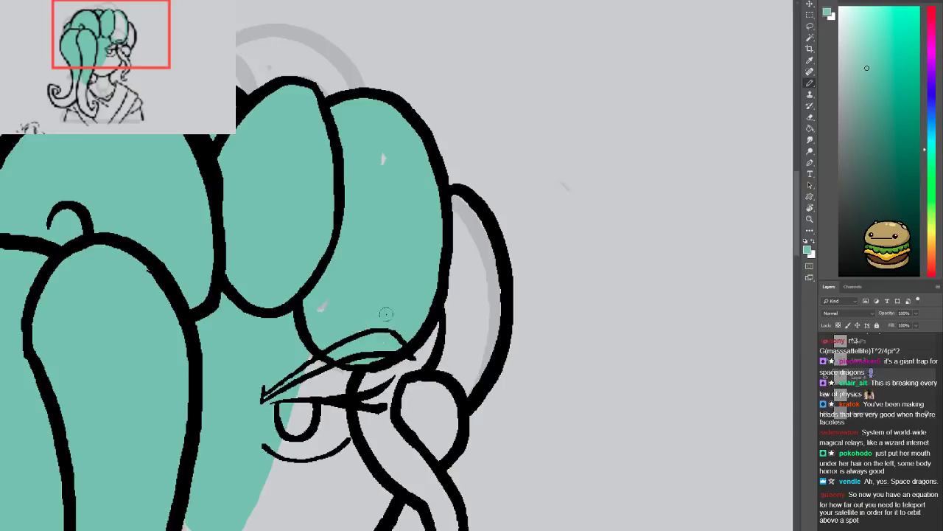
key(ctrl+minus)
mouse_move(377, 237)
mouse_down()
mouse_move(382, 207)
mouse_move(401, 239)
mouse_move(391, 298)
mouse_move(381, 227)
mouse_up()
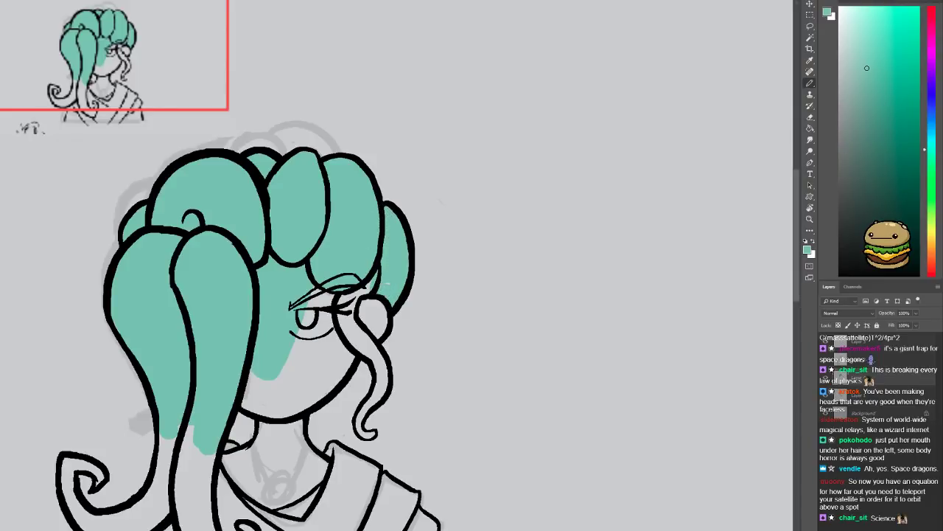
Fill the thin wavy strand beside the cheek with teal down to its curled tip
key(ctrl+plus)
mouse_move(362, 351)
mouse_down()
mouse_move(290, 301)
mouse_move(304, 270)
mouse_move(362, 221)
mouse_move(357, 157)
mouse_up()
mouse_move(306, 246)
mouse_down()
mouse_move(300, 277)
mouse_move(331, 310)
mouse_move(310, 227)
mouse_move(373, 350)
mouse_move(331, 306)
mouse_up()
mouse_move(361, 391)
mouse_down()
mouse_move(343, 439)
mouse_move(357, 490)
mouse_move(333, 464)
mouse_move(365, 410)
mouse_move(365, 377)
mouse_up()
drag(349, 475, 346, 450)
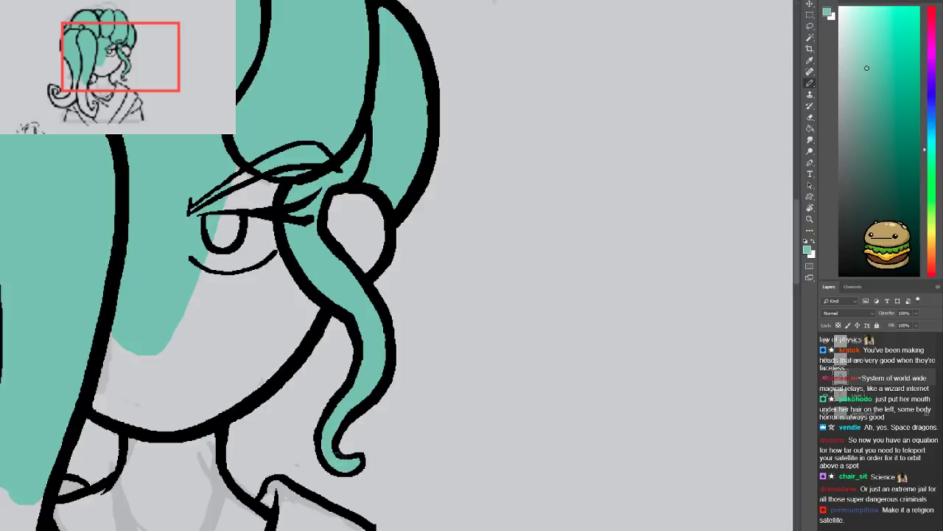
Fill the lower lengths and curled tips of both hanging locks with teal
drag(285, 405, 453, 337)
key(ctrl+minus)
mouse_move(263, 356)
mouse_down()
mouse_move(242, 372)
mouse_move(246, 351)
mouse_move(245, 398)
mouse_move(255, 415)
mouse_move(264, 332)
mouse_move(273, 372)
mouse_move(264, 414)
mouse_move(279, 373)
mouse_move(275, 482)
mouse_move(283, 494)
mouse_move(261, 466)
mouse_move(290, 500)
mouse_move(277, 482)
mouse_move(310, 505)
mouse_move(315, 458)
mouse_up()
drag(310, 501, 274, 451)
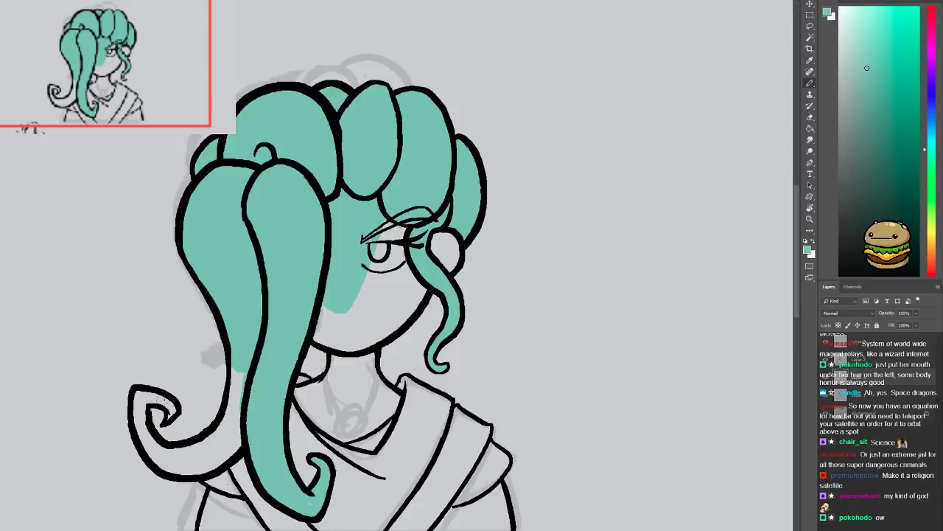
mouse_move(168, 404)
mouse_down()
mouse_move(138, 399)
mouse_move(144, 436)
mouse_move(174, 458)
mouse_move(156, 454)
mouse_move(196, 463)
mouse_move(212, 456)
mouse_move(230, 439)
mouse_move(221, 418)
mouse_move(237, 351)
mouse_move(217, 385)
mouse_move(132, 428)
mouse_up()
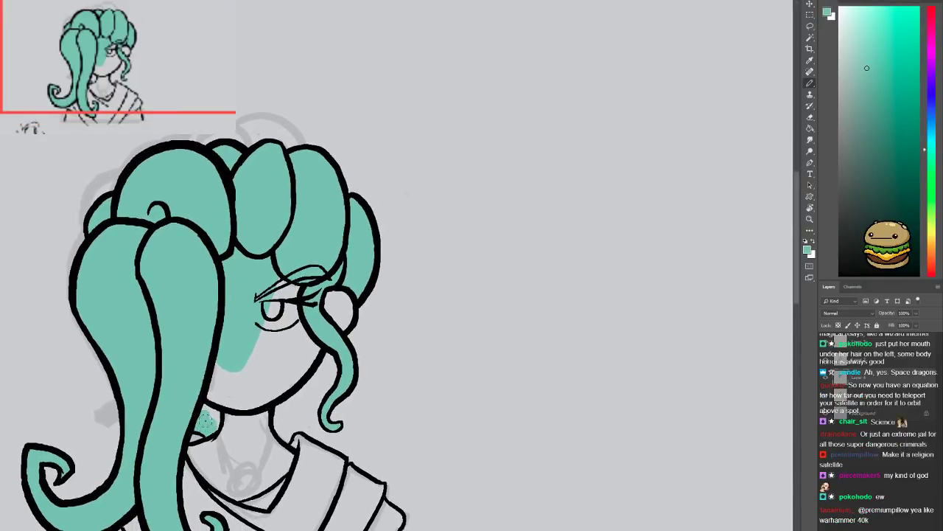
Fill the face, the round shape beside the eye and the neck with the same teal
mouse_move(207, 420)
mouse_down()
mouse_move(221, 354)
mouse_move(209, 350)
mouse_move(224, 330)
mouse_up()
mouse_move(222, 365)
mouse_down()
mouse_move(247, 398)
mouse_move(233, 431)
mouse_move(261, 339)
mouse_move(283, 347)
mouse_move(244, 385)
mouse_move(298, 328)
mouse_move(278, 294)
mouse_move(337, 302)
mouse_move(344, 325)
mouse_up()
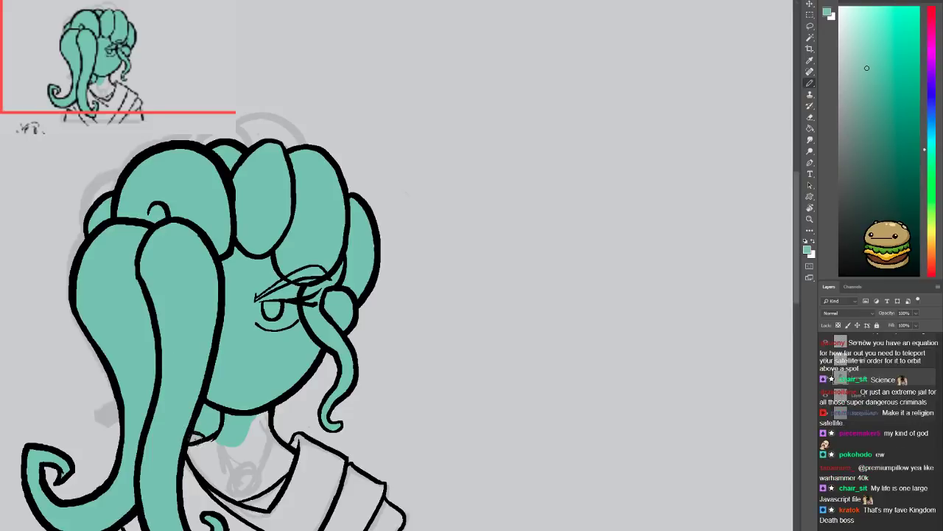
mouse_move(192, 458)
mouse_down()
mouse_move(257, 497)
mouse_move(248, 481)
mouse_move(239, 495)
mouse_move(286, 457)
mouse_move(264, 445)
mouse_move(239, 467)
mouse_move(264, 457)
mouse_move(261, 465)
mouse_move(254, 399)
mouse_move(235, 382)
mouse_up()
mouse_move(229, 332)
mouse_down()
mouse_move(255, 402)
mouse_move(253, 382)
mouse_up()
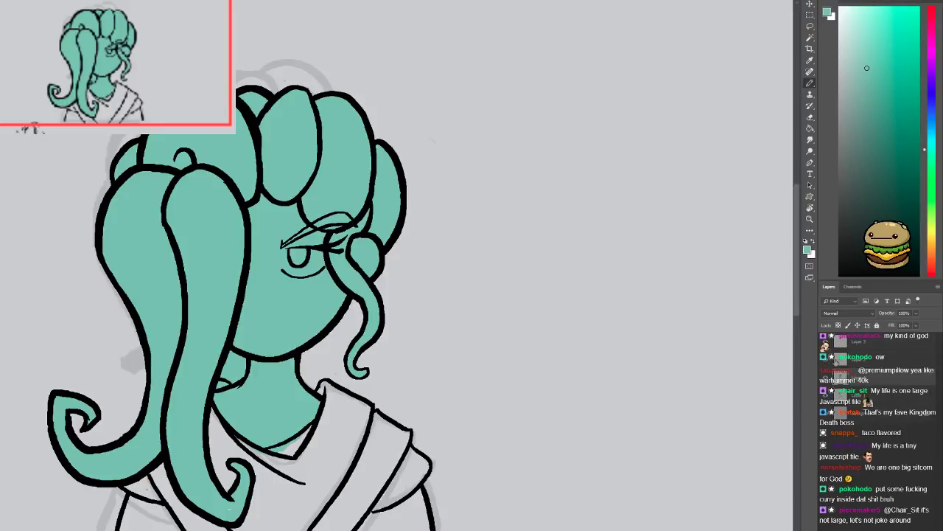
Choose a muted slate blue and start filling the chest and inner collar of the garment
click(934, 108)
click(867, 148)
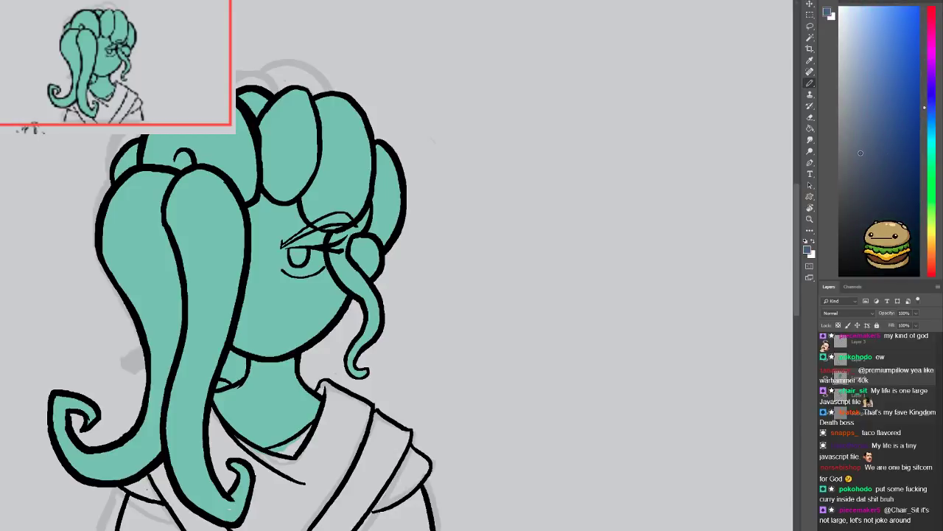
mouse_move(315, 457)
mouse_down()
mouse_move(335, 412)
mouse_move(312, 453)
mouse_move(334, 436)
mouse_up()
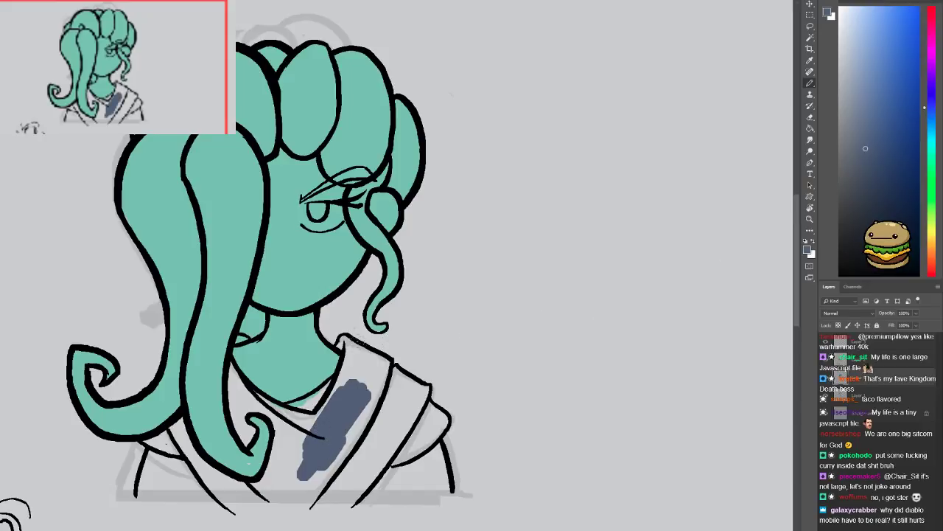
drag(357, 364, 317, 424)
mouse_move(328, 385)
mouse_down()
mouse_move(299, 392)
mouse_move(301, 404)
mouse_move(276, 407)
mouse_up()
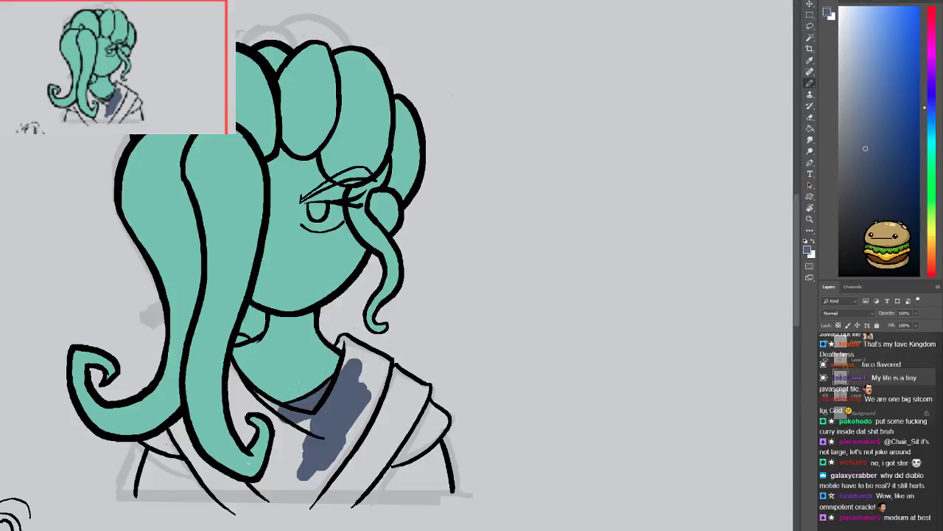
drag(318, 399, 301, 430)
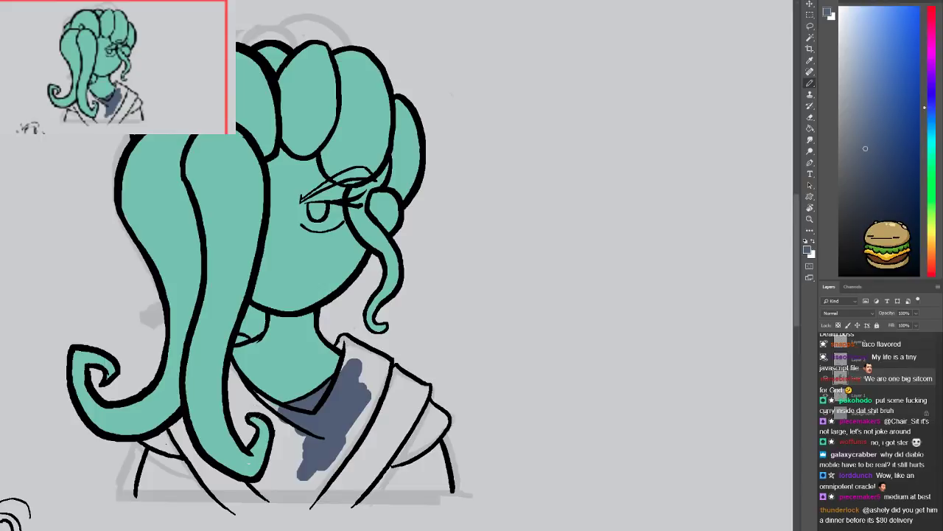
Fill the collar behind the neck and the cloth between the neckline and the hanging lock with slate blue
key(ctrl+plus)
drag(232, 462, 269, 240)
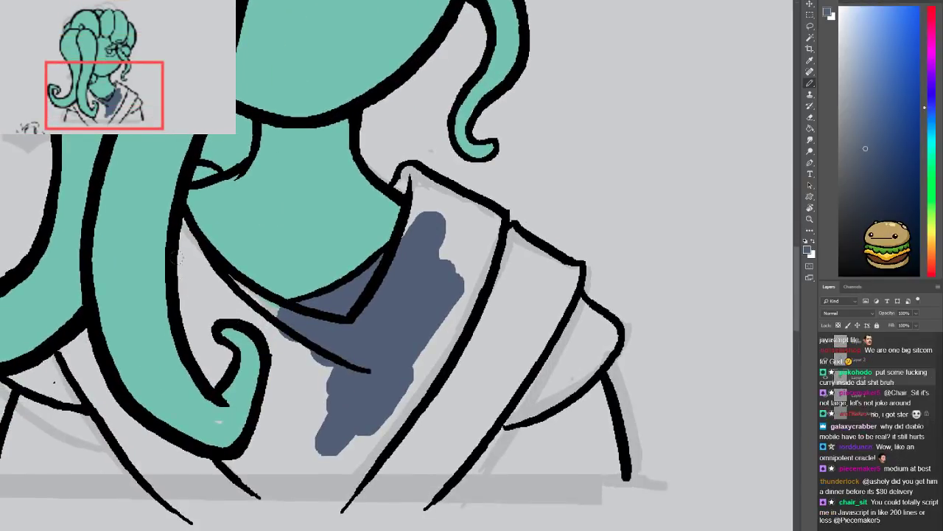
drag(213, 167, 196, 176)
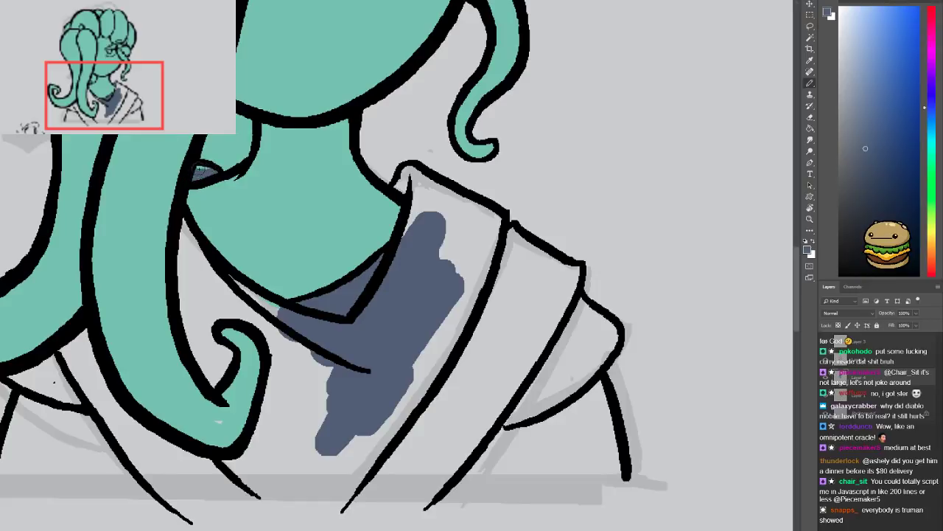
mouse_move(185, 220)
mouse_down()
mouse_move(215, 269)
mouse_move(280, 310)
mouse_move(249, 324)
mouse_move(220, 309)
mouse_move(209, 318)
mouse_move(214, 310)
mouse_move(210, 335)
mouse_move(225, 366)
mouse_move(212, 381)
mouse_move(198, 328)
mouse_move(190, 335)
mouse_move(184, 247)
mouse_move(195, 293)
mouse_move(215, 286)
mouse_move(251, 311)
mouse_up()
drag(218, 346, 216, 358)
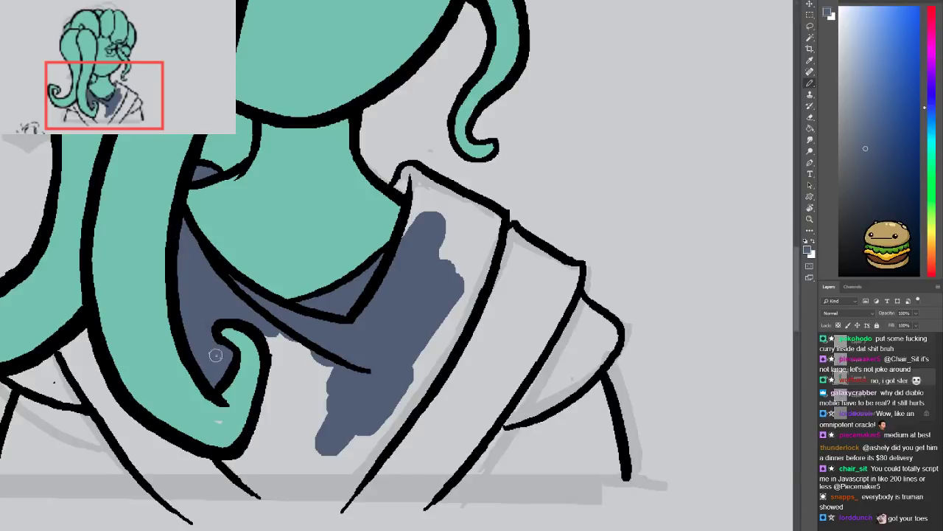
Sample the teal as the second colour and fill the chest cloth beside the curled hair tip with slate blue
alt+click(201, 392)
key(x)
mouse_move(277, 338)
mouse_down()
mouse_move(243, 452)
mouse_move(275, 351)
mouse_move(276, 360)
mouse_up()
key(ctrl+z)
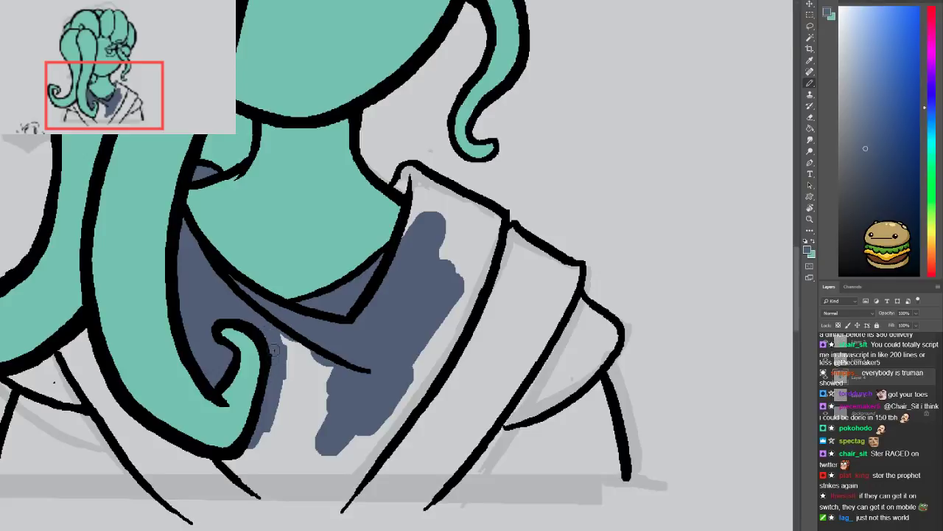
mouse_move(289, 339)
mouse_down()
mouse_move(284, 428)
mouse_move(250, 468)
mouse_move(239, 463)
mouse_move(291, 486)
mouse_move(346, 476)
mouse_move(368, 460)
mouse_move(375, 400)
mouse_move(395, 395)
mouse_move(273, 454)
mouse_move(302, 369)
mouse_move(284, 456)
mouse_up()
drag(428, 290, 345, 376)
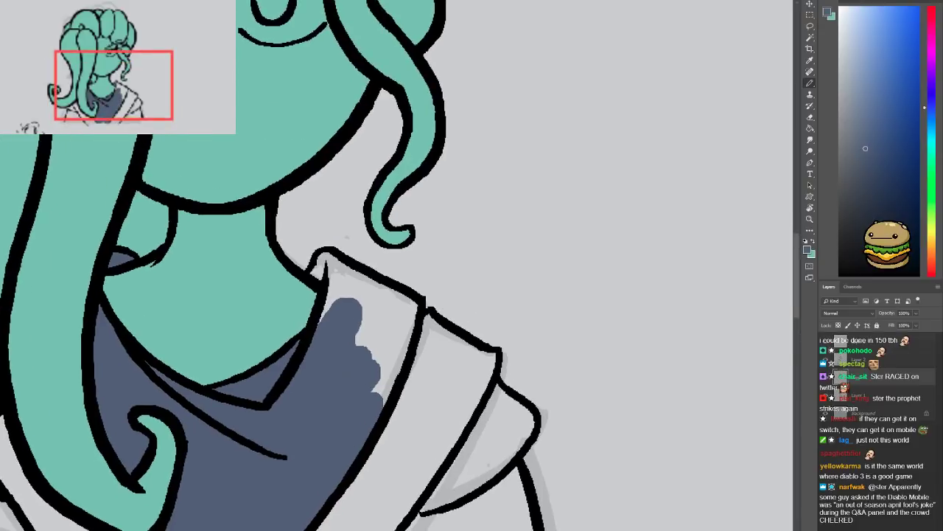
Fill the folded collar, the diagonal band and the shoulder flap with slate blue
mouse_move(332, 317)
mouse_down()
mouse_move(336, 288)
mouse_move(308, 262)
mouse_move(324, 258)
mouse_move(331, 271)
mouse_move(397, 298)
mouse_move(380, 390)
mouse_move(346, 286)
mouse_up()
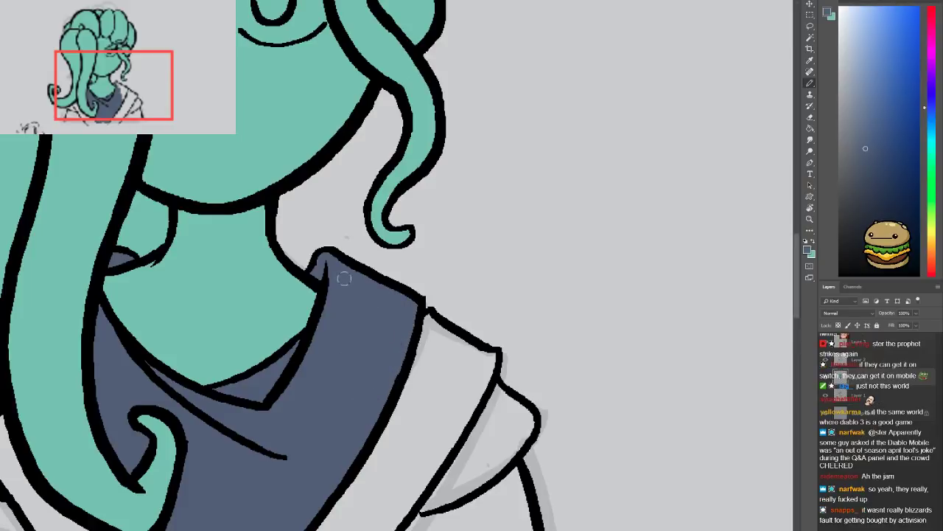
drag(384, 356, 387, 225)
mouse_move(426, 179)
mouse_down()
mouse_move(336, 412)
mouse_move(317, 438)
mouse_move(284, 446)
mouse_move(340, 435)
mouse_move(387, 402)
mouse_move(420, 358)
mouse_move(364, 394)
mouse_move(449, 303)
mouse_move(485, 216)
mouse_move(428, 188)
mouse_move(432, 280)
mouse_move(467, 226)
mouse_move(432, 223)
mouse_up()
mouse_move(406, 362)
mouse_down()
mouse_move(454, 353)
mouse_move(513, 292)
mouse_up()
mouse_move(516, 284)
mouse_down()
mouse_move(480, 254)
mouse_move(493, 302)
mouse_move(436, 334)
mouse_up()
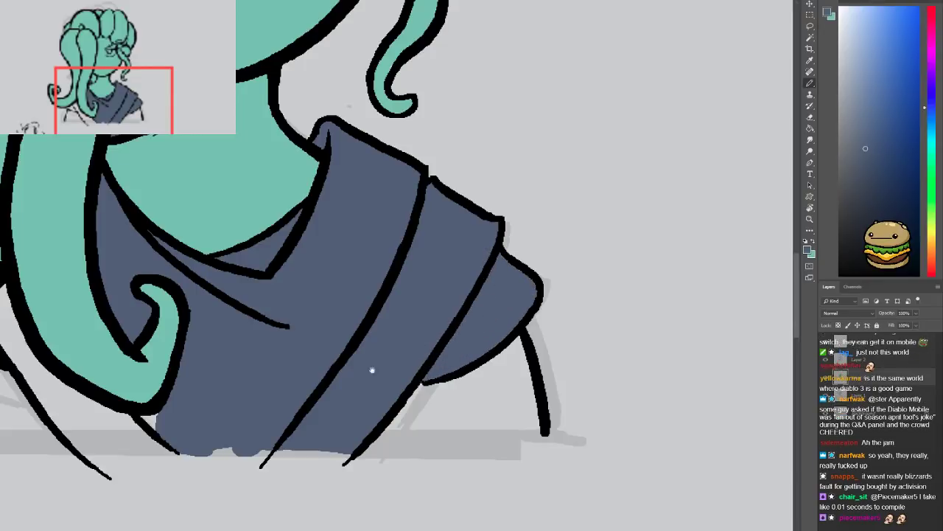
Fill the cloth under the long hair locks and along the lower hem with slate blue, tidying the bottom edge
drag(364, 379, 494, 362)
mouse_move(109, 283)
mouse_down()
mouse_move(148, 335)
mouse_move(59, 315)
mouse_move(99, 302)
mouse_move(109, 317)
mouse_move(132, 302)
mouse_move(135, 269)
mouse_move(149, 344)
mouse_move(104, 294)
mouse_up()
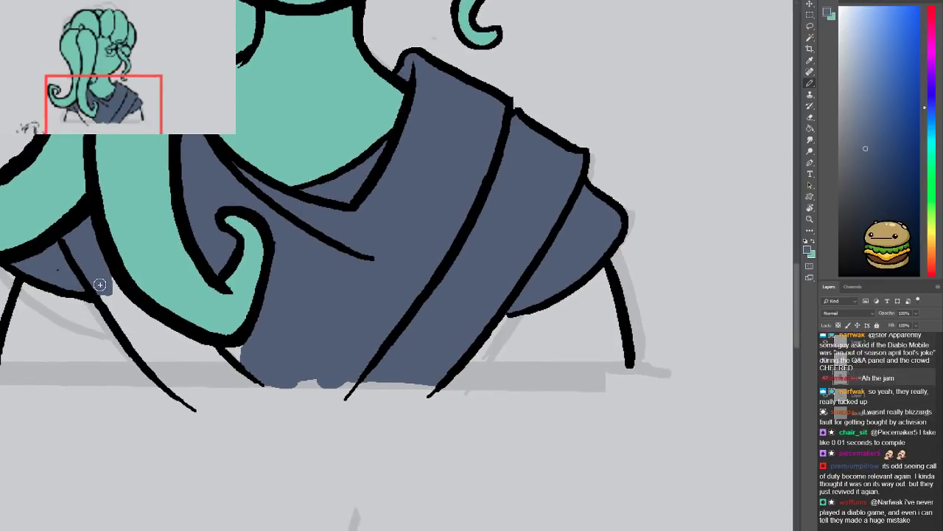
mouse_move(91, 279)
mouse_down()
mouse_move(118, 315)
mouse_move(96, 275)
mouse_move(133, 325)
mouse_move(171, 351)
mouse_up()
mouse_move(133, 307)
mouse_down()
mouse_move(232, 350)
mouse_move(236, 339)
mouse_move(225, 347)
mouse_move(245, 360)
mouse_move(170, 359)
mouse_move(124, 319)
mouse_move(210, 355)
mouse_move(166, 356)
mouse_move(286, 355)
mouse_move(149, 358)
mouse_move(405, 358)
mouse_up()
key(e)
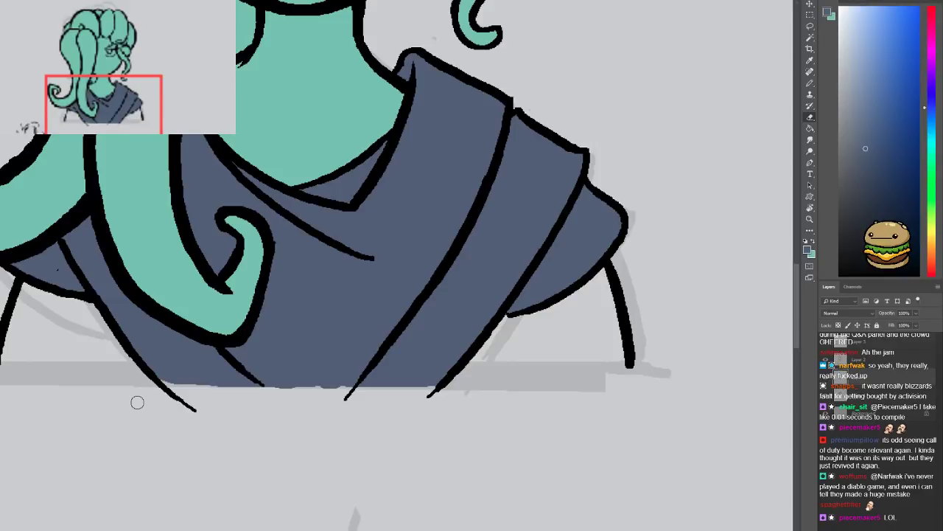
key(b)
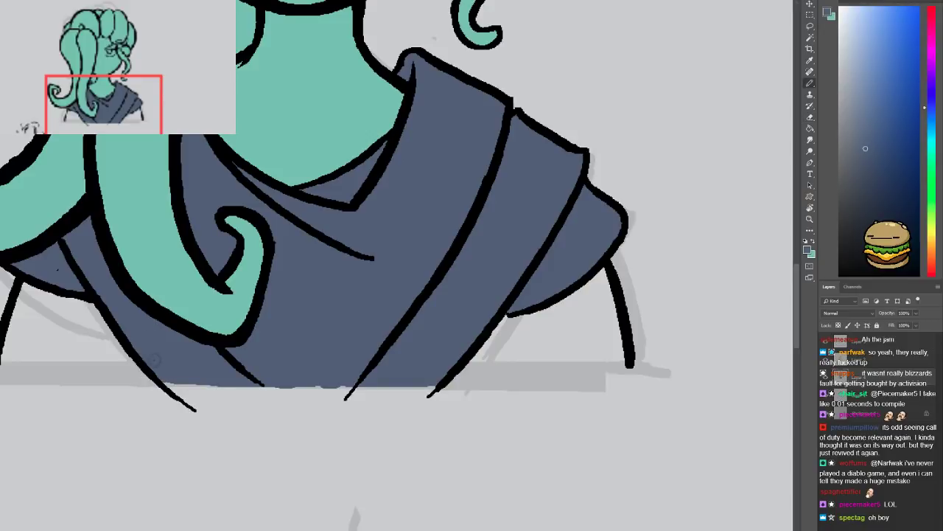
drag(268, 340, 193, 368)
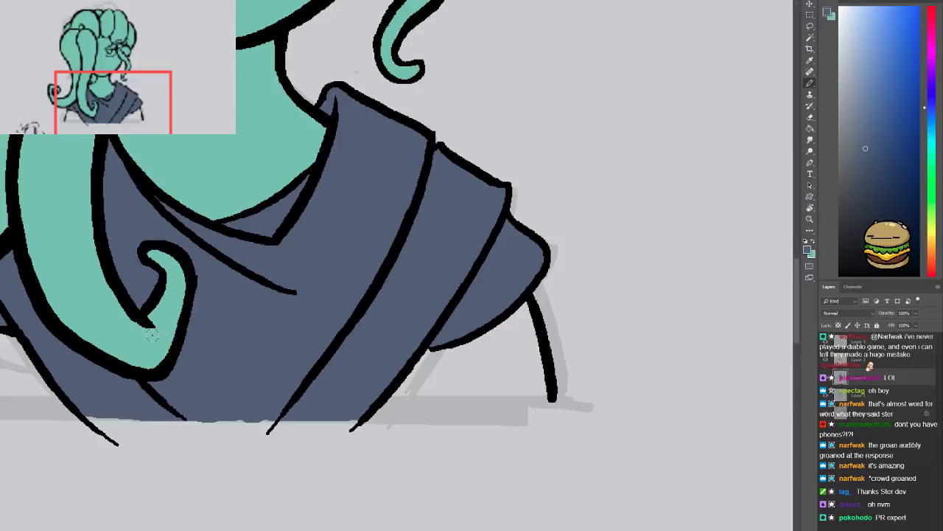
Test darker slate shades and fill the sleeve beneath the long hair locks with a very dark slate blue
drag(286, 289, 379, 282)
click(864, 170)
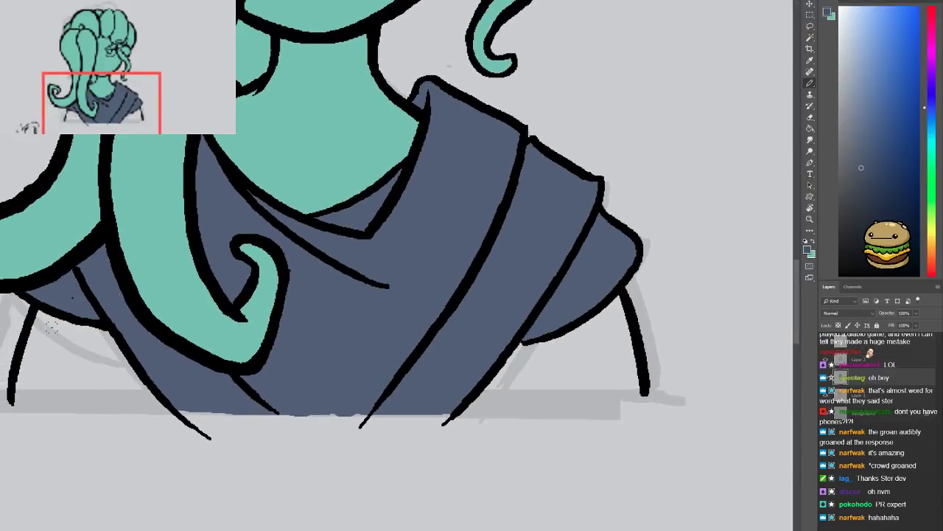
drag(9, 392, 123, 388)
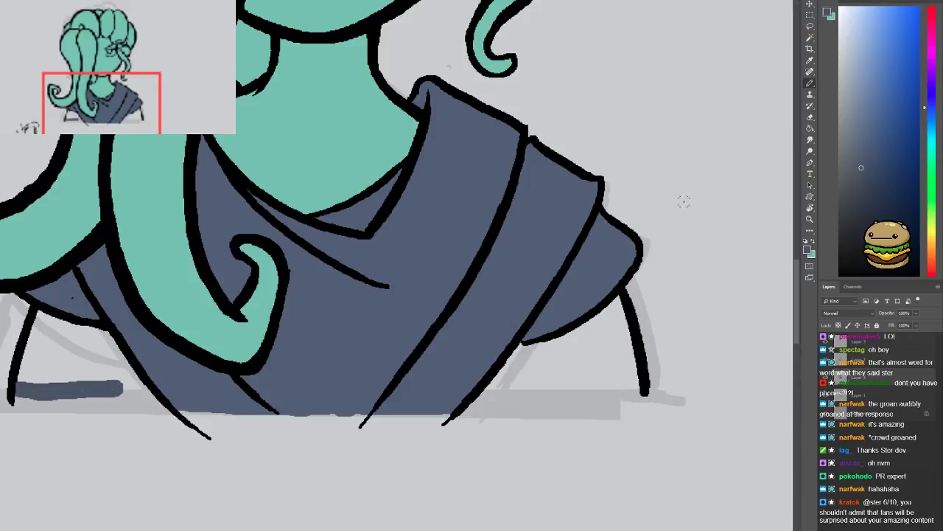
click(864, 189)
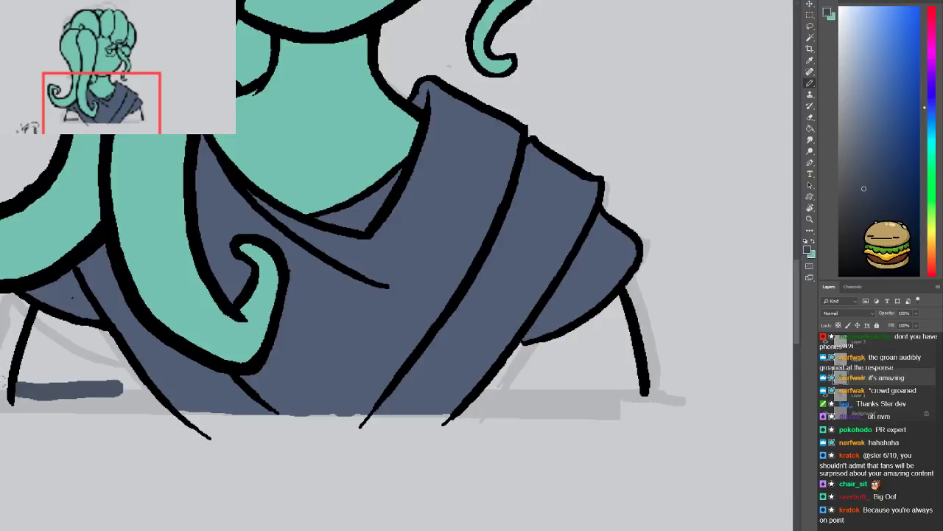
mouse_move(12, 389)
mouse_down()
mouse_move(146, 387)
mouse_move(104, 327)
mouse_move(139, 390)
mouse_move(19, 384)
mouse_move(41, 338)
mouse_move(21, 362)
mouse_move(36, 311)
mouse_move(98, 331)
mouse_move(31, 359)
mouse_move(32, 369)
mouse_move(122, 376)
mouse_up()
key(ctrl+z)
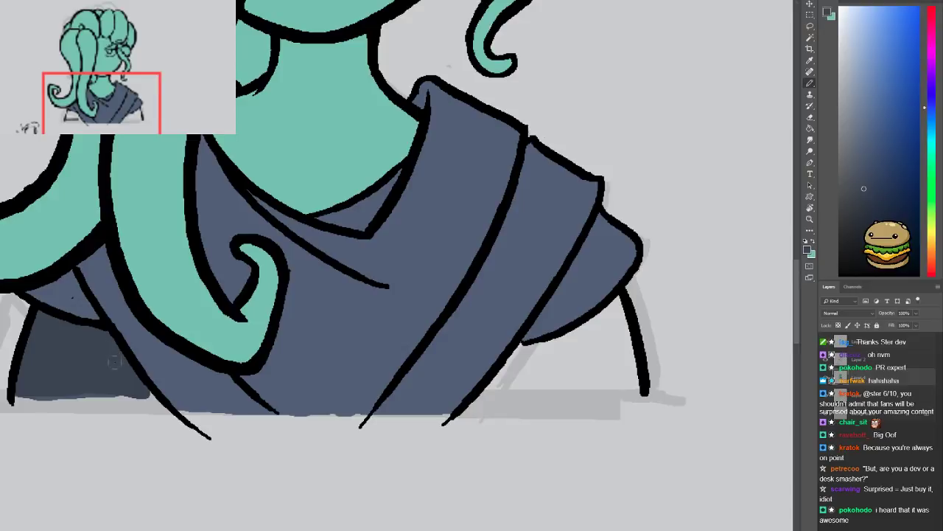
mouse_move(225, 374)
mouse_down()
mouse_move(133, 372)
mouse_move(142, 371)
mouse_up()
click(867, 200)
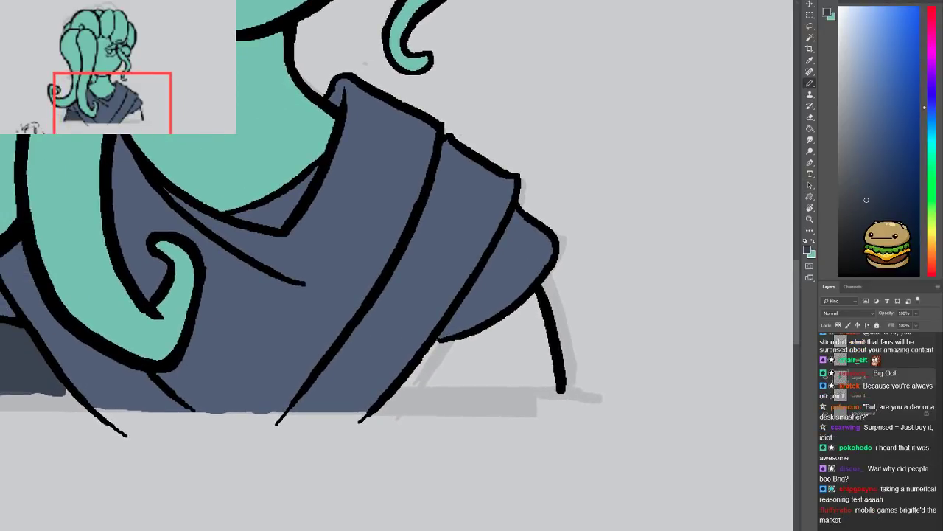
mouse_move(4, 392)
mouse_down()
mouse_move(66, 390)
mouse_move(0, 328)
mouse_up()
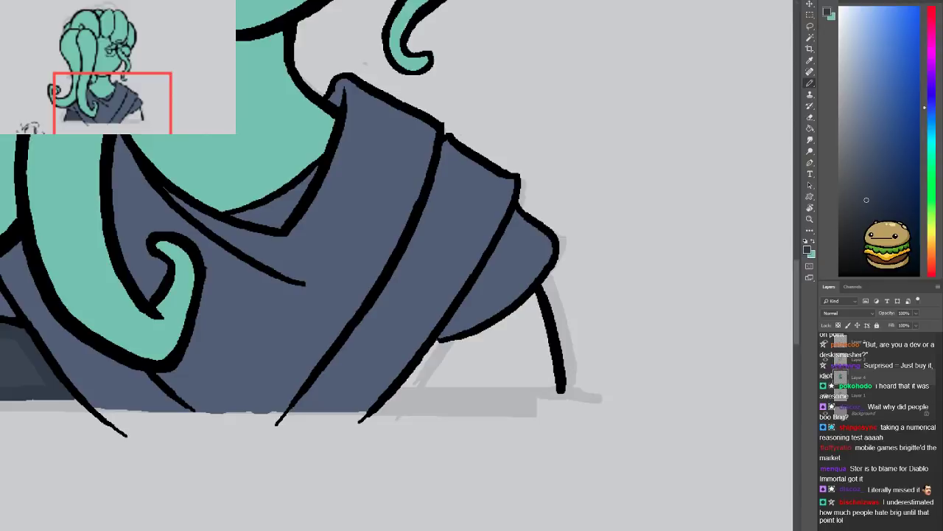
mouse_move(21, 382)
mouse_down()
mouse_move(9, 328)
mouse_move(5, 359)
mouse_up()
Fill the opposite sleeve, below the shoulder flap, with the same very dark slate blue
drag(428, 357, 262, 348)
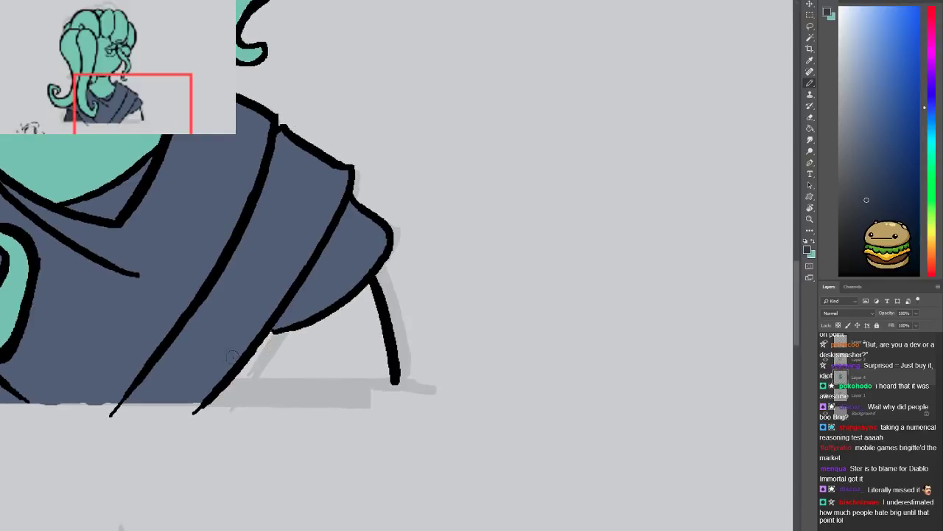
drag(221, 390, 301, 393)
key(ctrl+z)
mouse_move(223, 384)
mouse_down()
mouse_move(387, 385)
mouse_move(367, 283)
mouse_move(313, 322)
mouse_move(250, 338)
mouse_move(261, 342)
mouse_move(232, 380)
mouse_move(300, 366)
mouse_move(327, 378)
mouse_move(376, 371)
mouse_move(364, 290)
mouse_move(288, 341)
mouse_move(264, 344)
mouse_move(281, 358)
mouse_move(352, 334)
mouse_move(342, 356)
mouse_move(371, 367)
mouse_up()
key(ctrl+minus)
key(ctrl+minus)
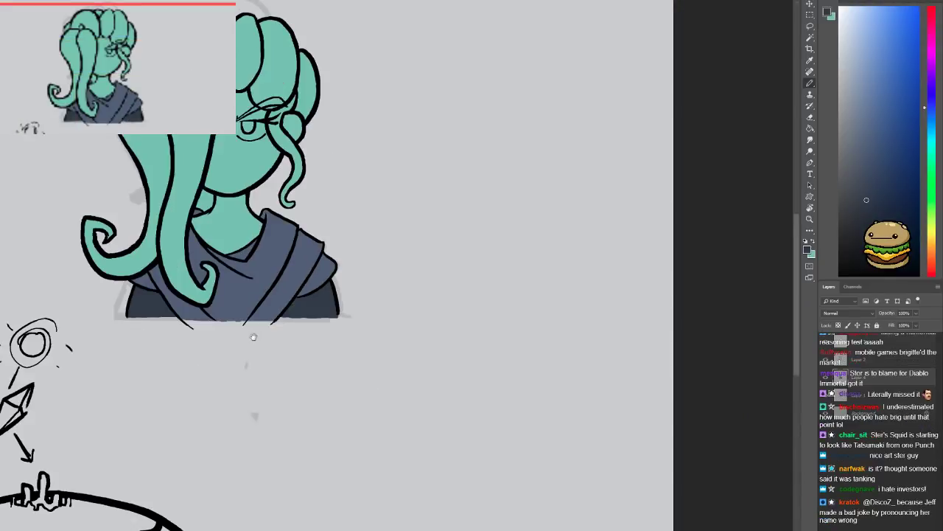
Examine the coloured bust as a whole and toggle the topmost layer's visibility to check what it holds
drag(253, 337, 277, 376)
key(ctrl+plus)
mouse_move(193, 434)
mouse_down()
mouse_move(215, 413)
mouse_move(243, 408)
mouse_up()
key(ctrl+plus)
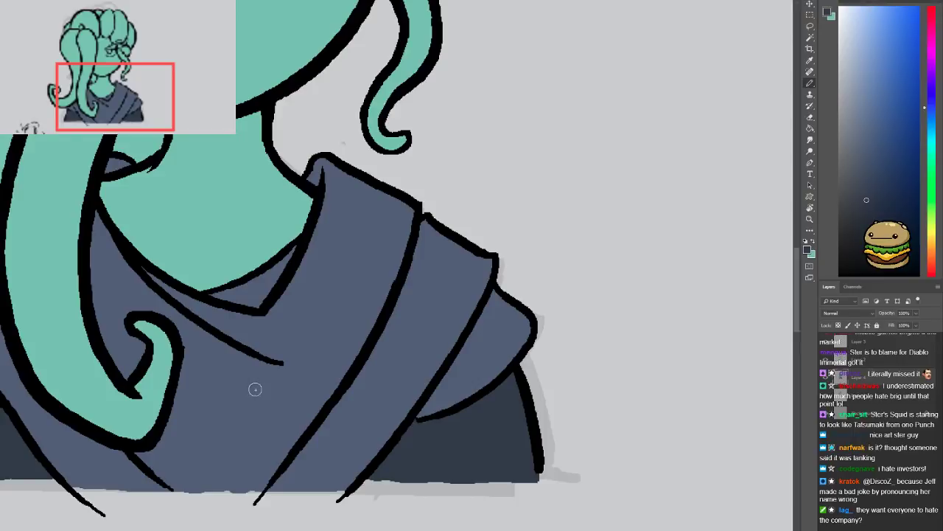
key(ctrl+0)
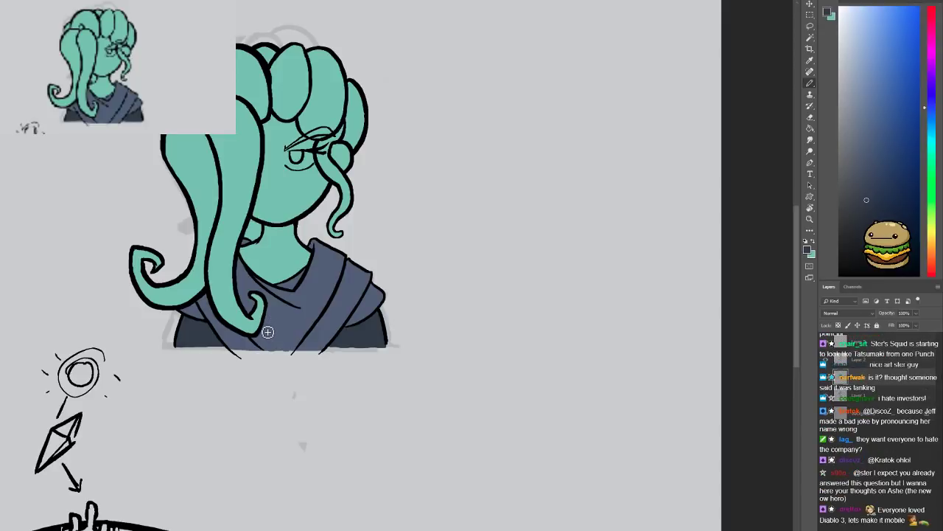
drag(303, 314, 312, 378)
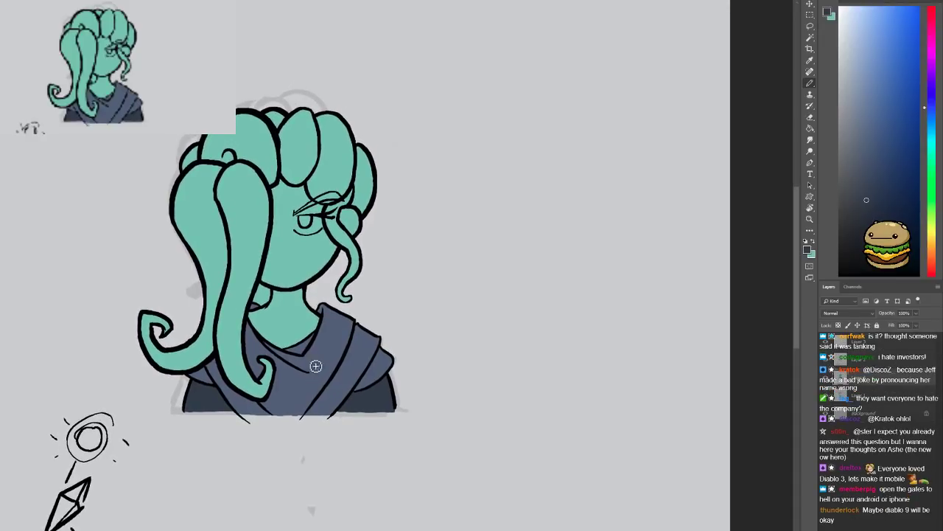
key(ctrl+plus)
click(825, 342)
click(825, 342)
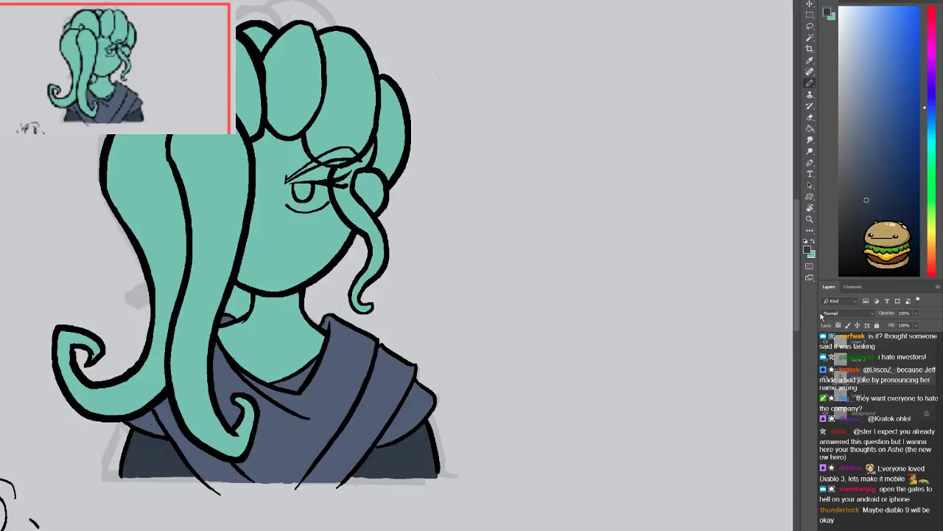
key(space)
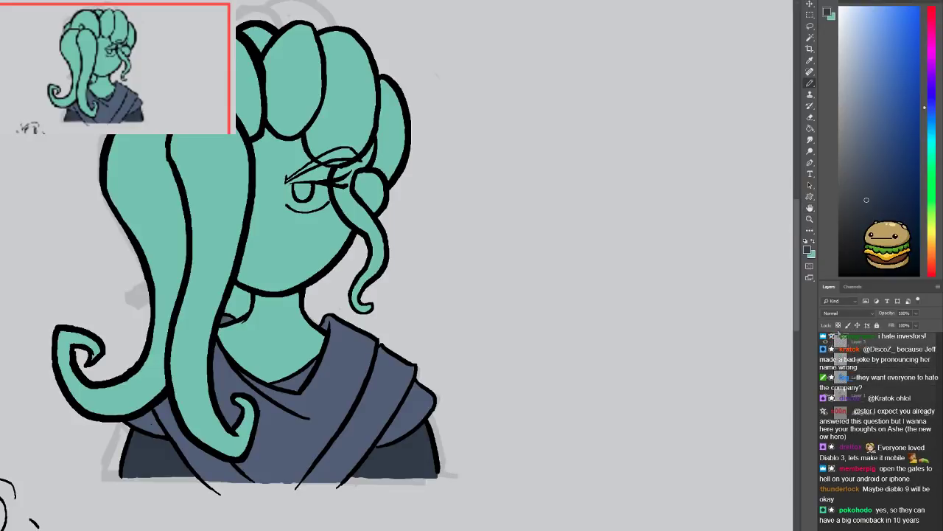
click(824, 345)
click(824, 345)
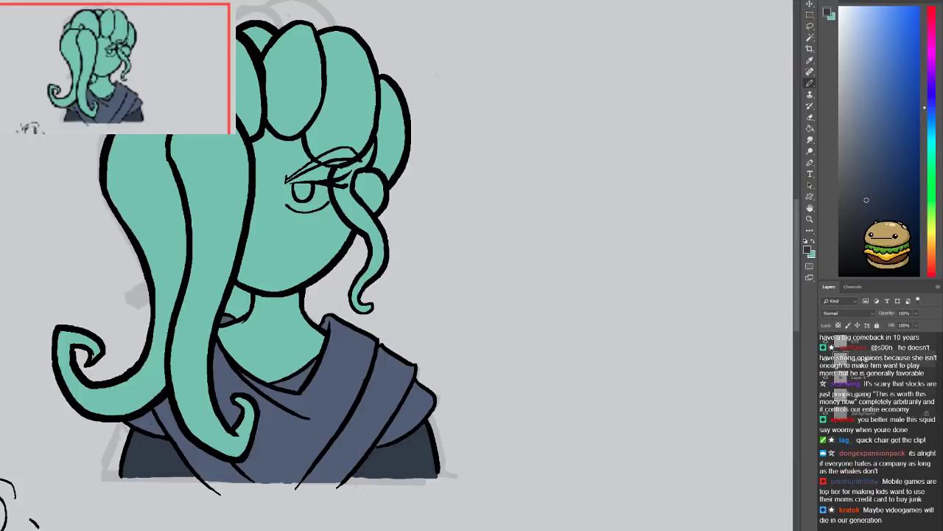
Recolour the eye, lash and eyebrow lines dark navy on a layer clipped to the eye line art
ctrl+click(870, 358)
click(867, 344)
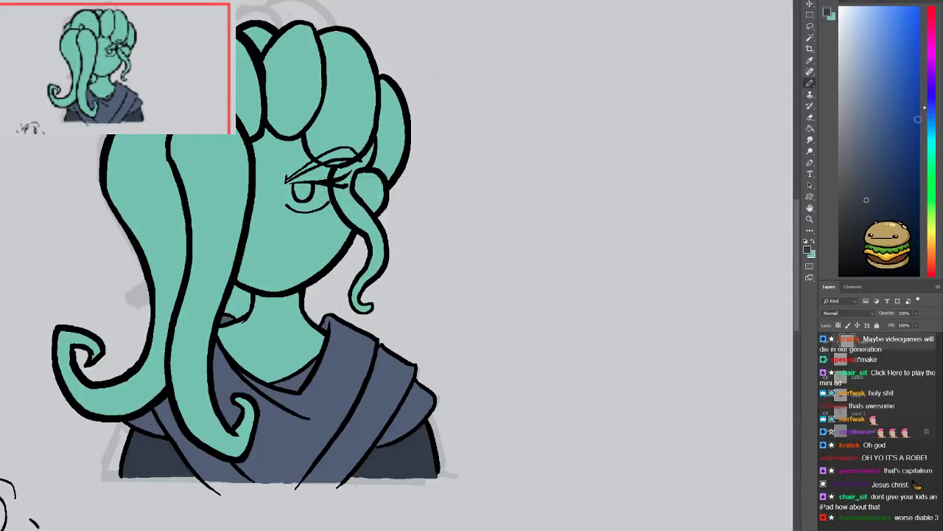
click(883, 187)
drag(893, 161, 895, 160)
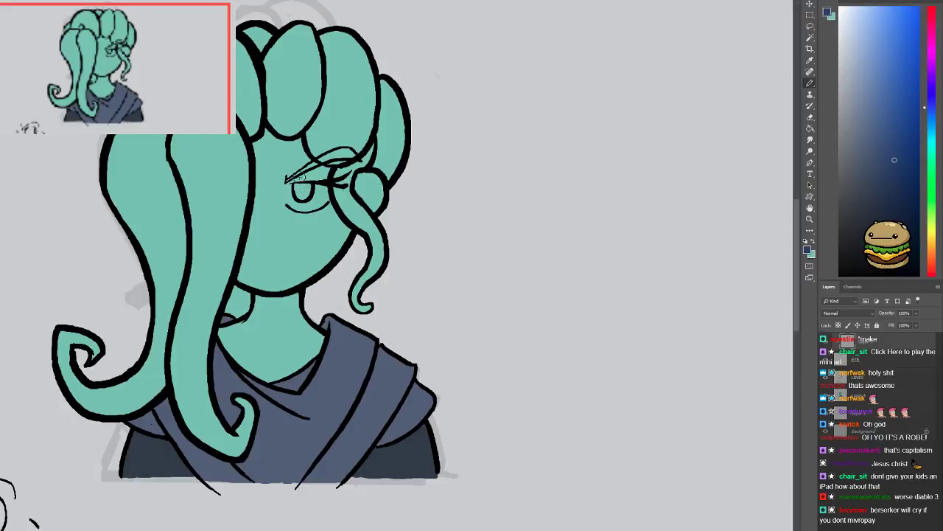
mouse_move(331, 176)
mouse_down()
mouse_move(317, 166)
mouse_move(325, 206)
mouse_move(345, 185)
mouse_up()
click(900, 218)
drag(348, 153, 309, 193)
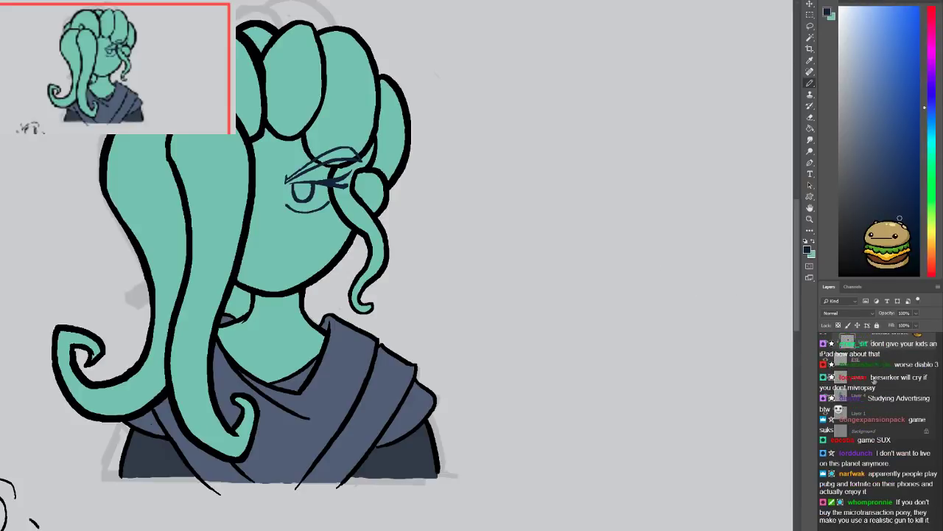
Reset the colours, sample the cloth's slate blue and shift it to a more saturated violet for the brush
key(d)
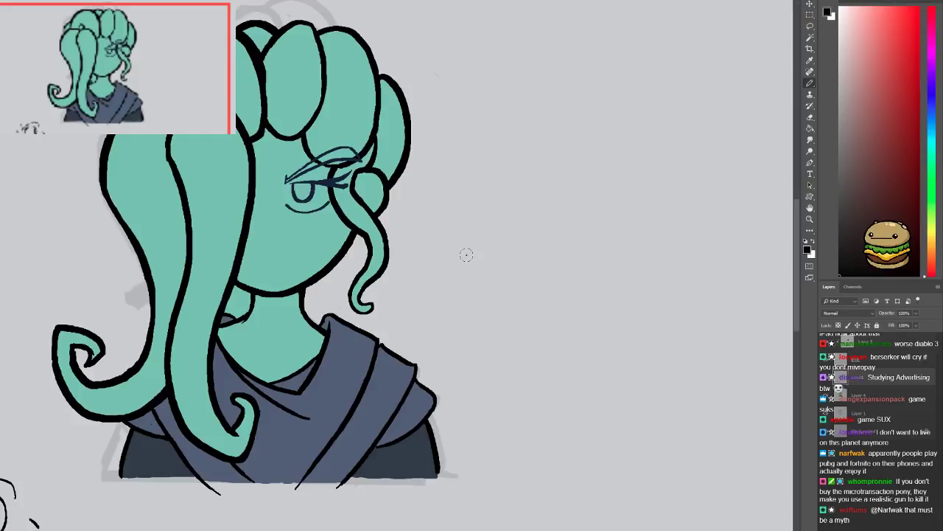
drag(308, 166, 320, 190)
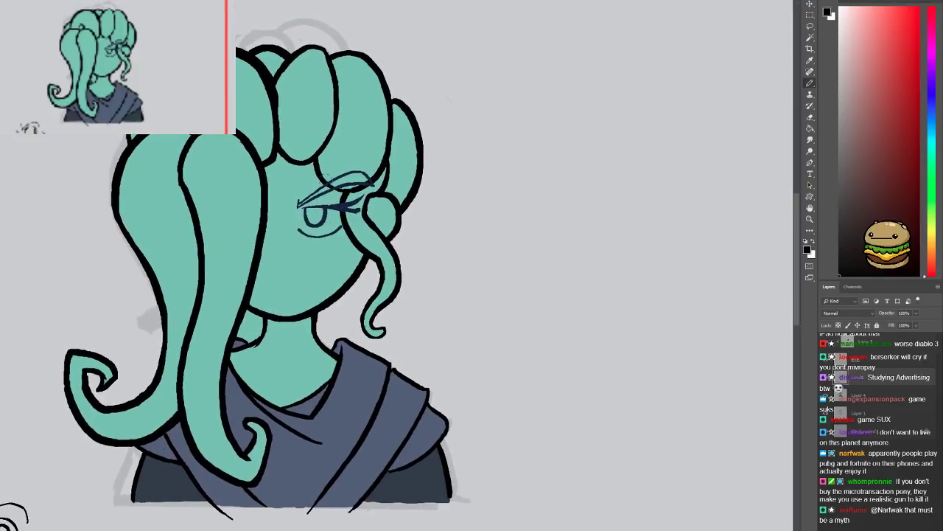
mouse_move(284, 217)
mouse_down()
mouse_move(305, 270)
mouse_move(432, 364)
mouse_move(303, 309)
mouse_move(324, 302)
mouse_move(272, 245)
mouse_up()
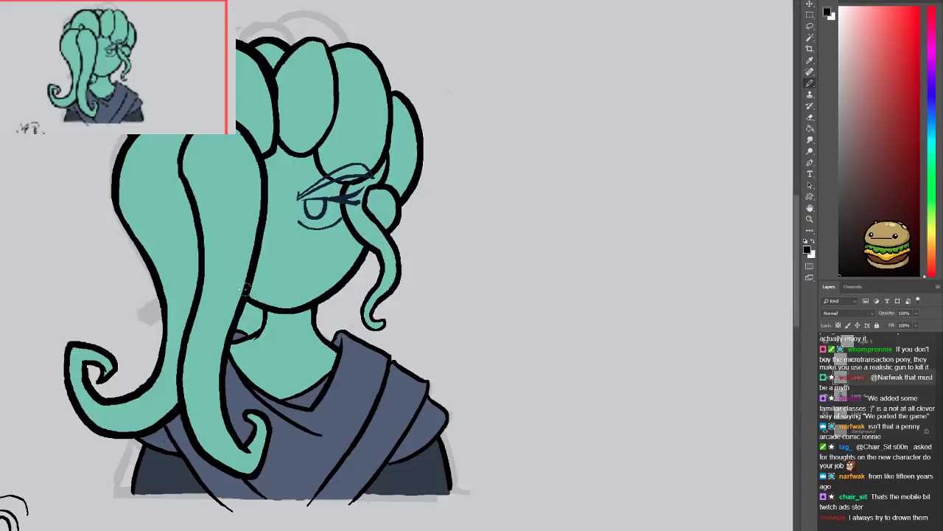
drag(289, 403, 276, 344)
key(i)
click(286, 361)
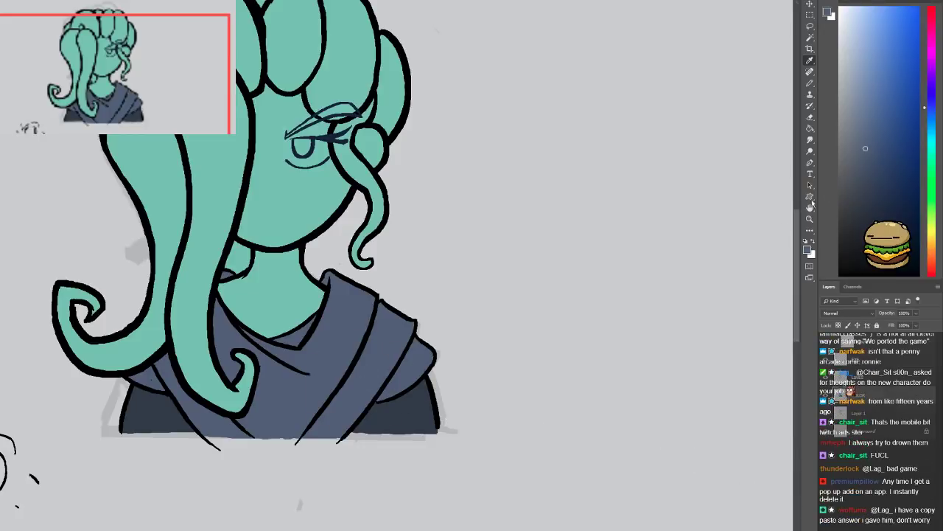
click(930, 94)
drag(931, 94, 930, 82)
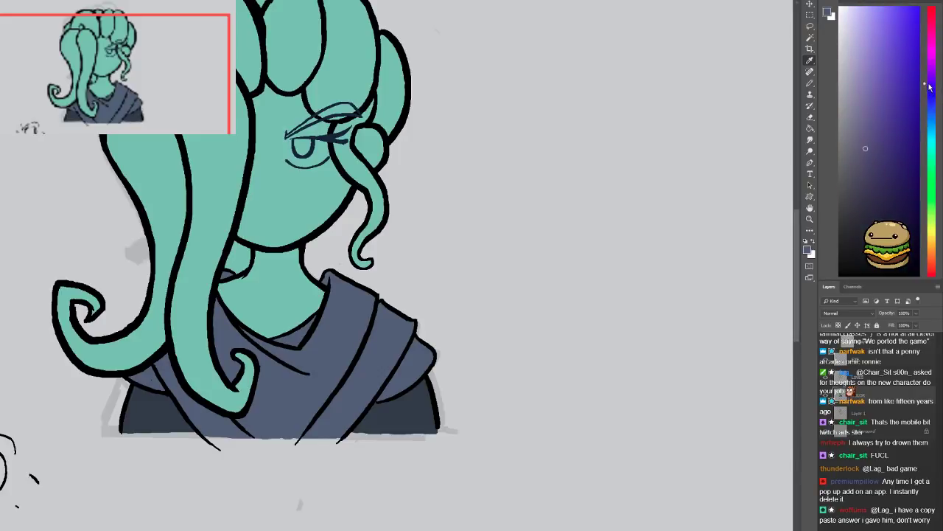
click(880, 125)
key(b)
Paint a violet zigzag trim along the outer edge of the diagonal shoulder band, undoing unsatisfactory strokes
key(ctrl+plus)
drag(434, 303, 412, 141)
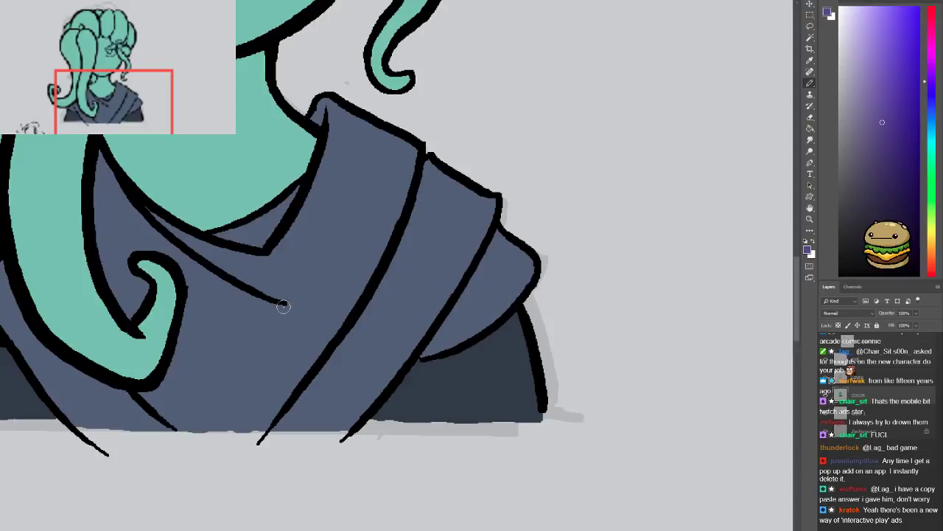
mouse_move(332, 441)
mouse_down()
mouse_move(328, 394)
mouse_move(353, 392)
mouse_up()
key(ctrl+z)
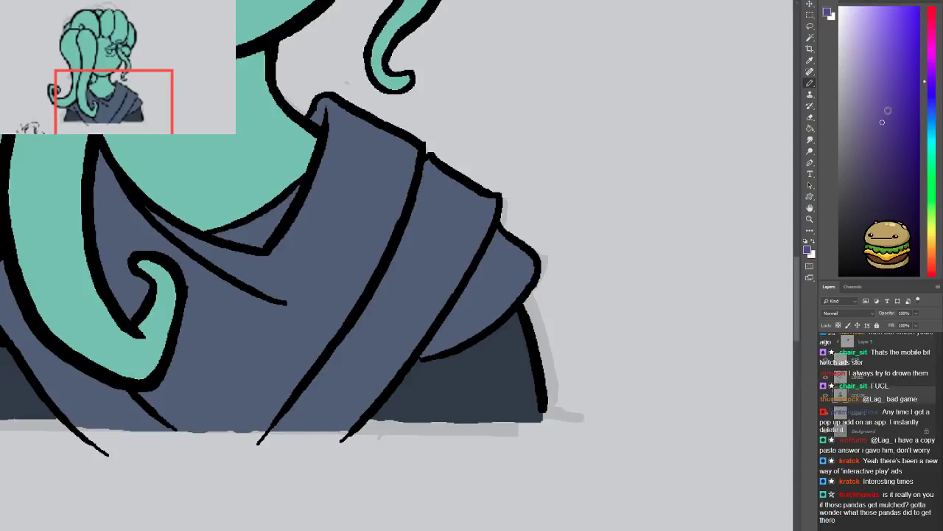
mouse_move(321, 445)
mouse_down()
mouse_move(319, 415)
mouse_move(364, 403)
mouse_move(364, 381)
mouse_up()
key(ctrl+z)
mouse_move(318, 445)
mouse_down()
mouse_move(322, 409)
mouse_move(363, 401)
mouse_move(323, 420)
mouse_move(366, 405)
mouse_move(370, 373)
mouse_move(405, 360)
mouse_move(403, 333)
mouse_move(427, 331)
mouse_move(432, 292)
mouse_move(454, 286)
mouse_move(447, 258)
mouse_move(480, 245)
mouse_move(490, 196)
mouse_up()
key(ctrl+z)
Paint a matching violet zigzag along the cloth edge beneath the long hair locks, redoing the first stroke
drag(274, 373, 414, 357)
drag(124, 258, 155, 294)
key(ctrl+z)
mouse_move(120, 264)
mouse_down()
mouse_move(137, 291)
mouse_move(162, 308)
mouse_move(164, 336)
mouse_move(187, 347)
mouse_move(189, 371)
mouse_move(219, 380)
mouse_move(224, 409)
mouse_move(249, 417)
mouse_move(252, 434)
mouse_move(145, 437)
mouse_up()
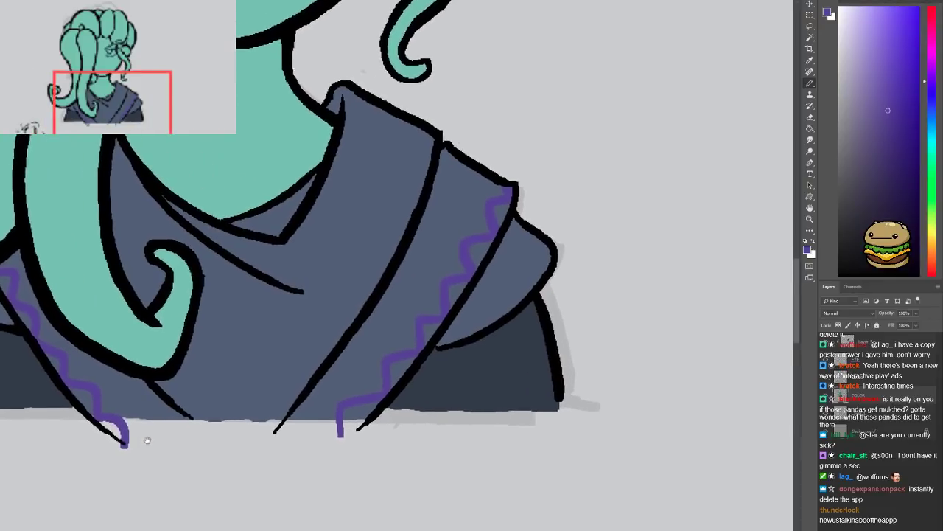
Choose a muted olive yellow and dot it into the gaps of the zigzag on the diagonal shoulder band
click(932, 219)
drag(933, 220, 932, 227)
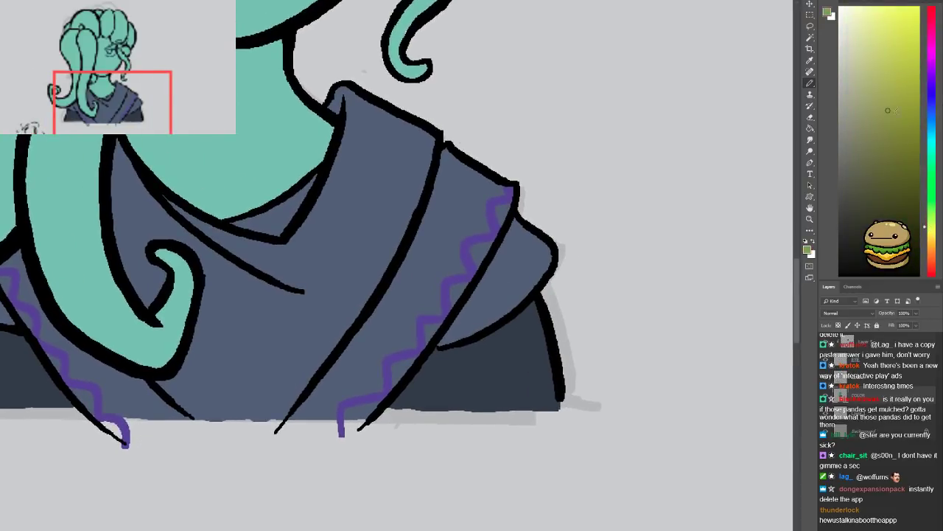
click(866, 119)
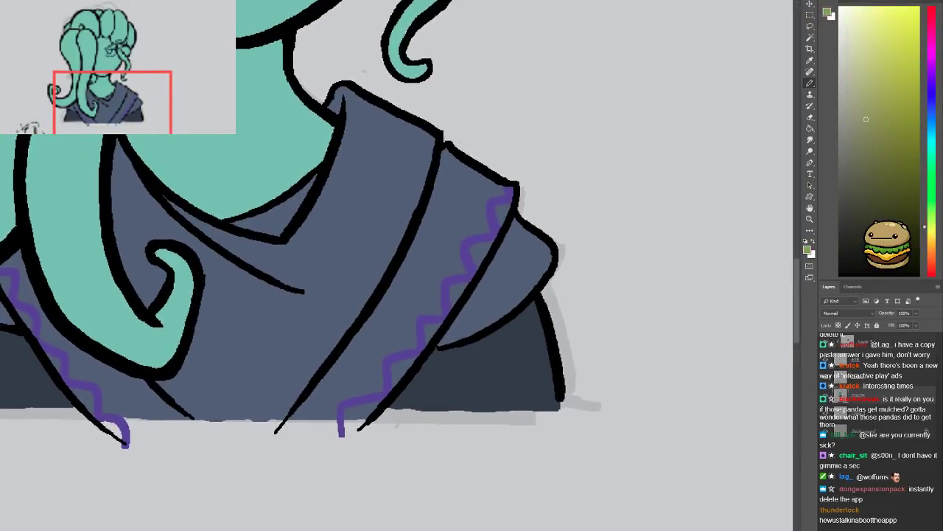
click(368, 380)
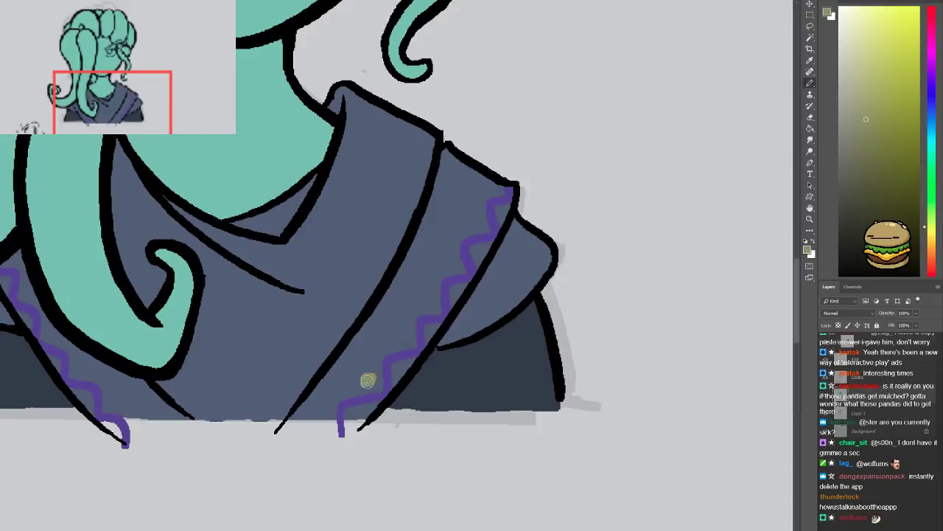
click(400, 335)
click(428, 300)
click(451, 262)
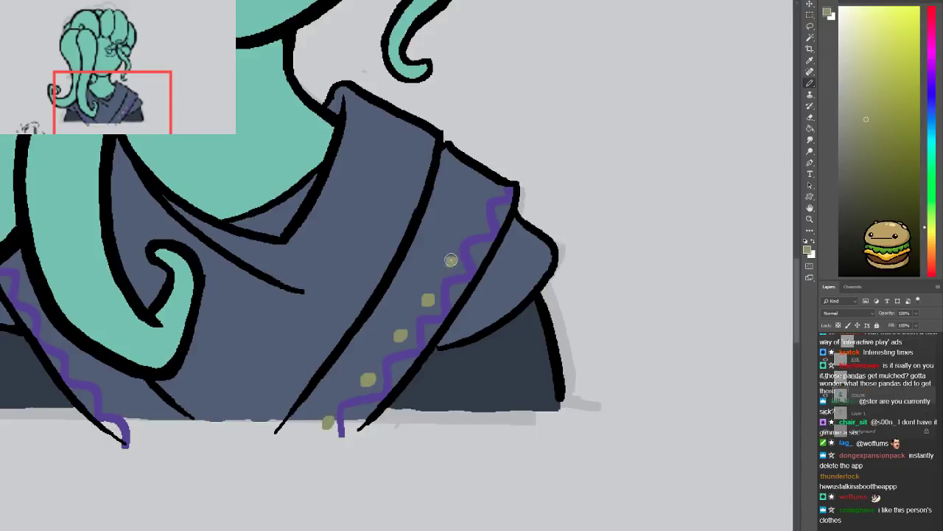
click(476, 218)
click(493, 186)
Add matching olive dots along the zigzag on the cloth edge beneath the long hair locks
click(25, 292)
click(51, 333)
click(77, 367)
click(111, 404)
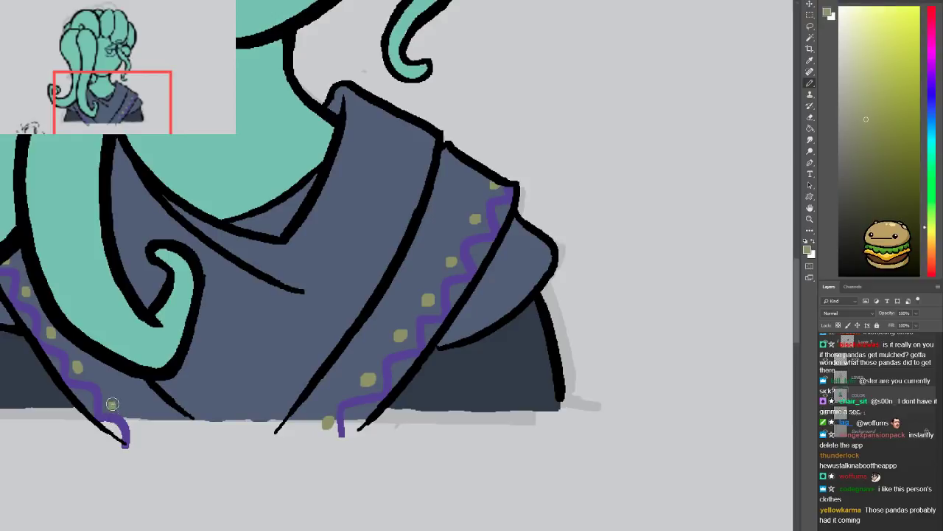
click(141, 430)
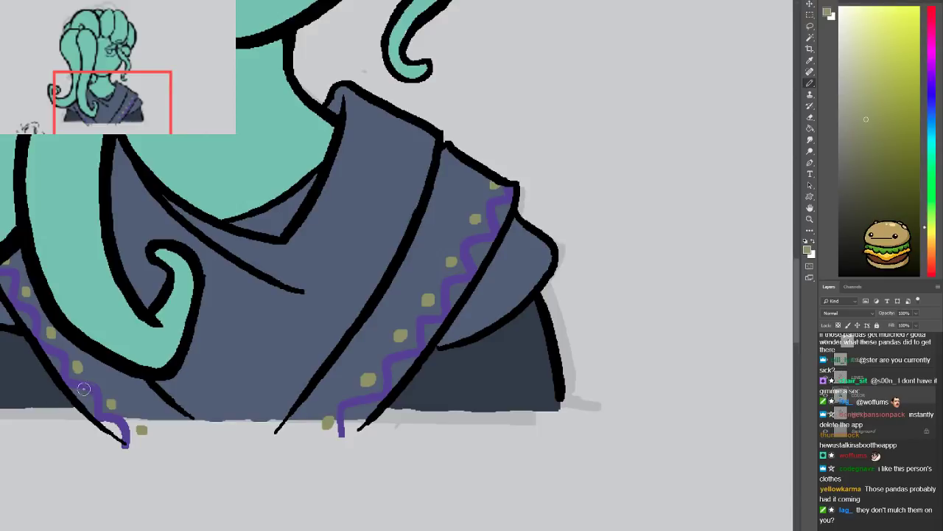
Sample the sleeve's dark slate blue and fill the small triangle of undershirt at the neckline with it
alt+click(41, 373)
scroll(146, 349, up, 3)
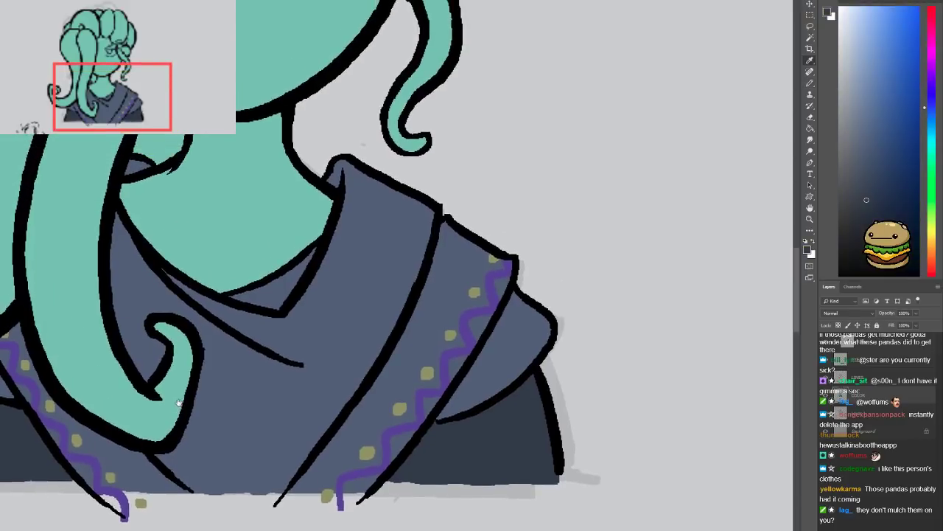
mouse_move(255, 294)
mouse_down()
mouse_move(276, 302)
mouse_move(307, 258)
mouse_move(250, 298)
mouse_up()
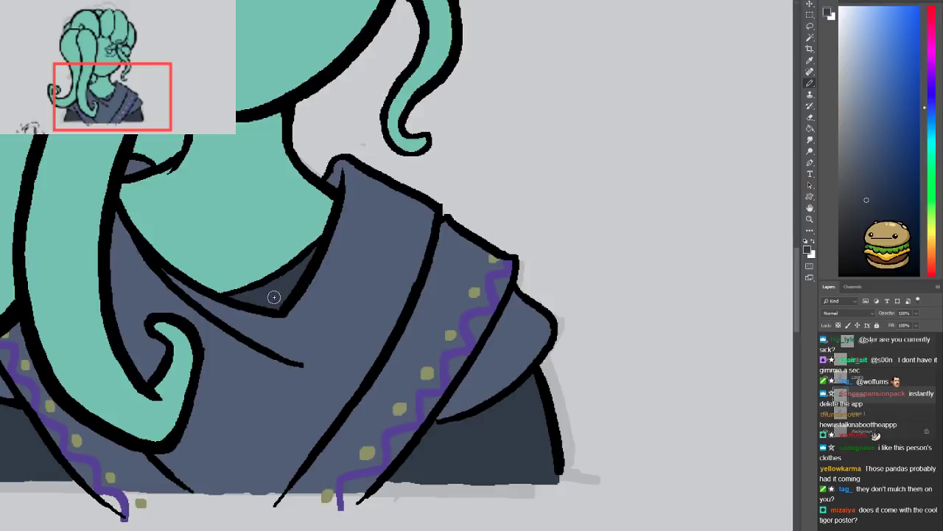
scroll(287, 236, down, 3)
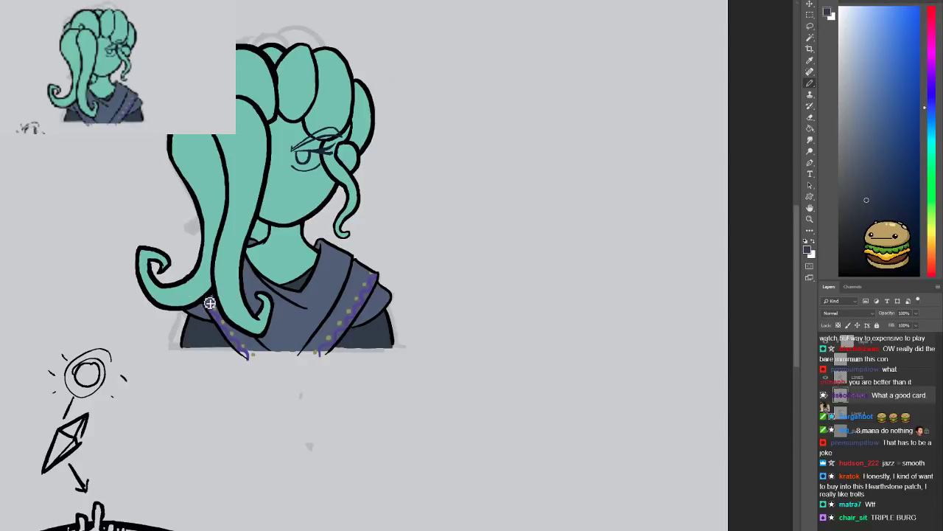
scroll(212, 322, up, 5)
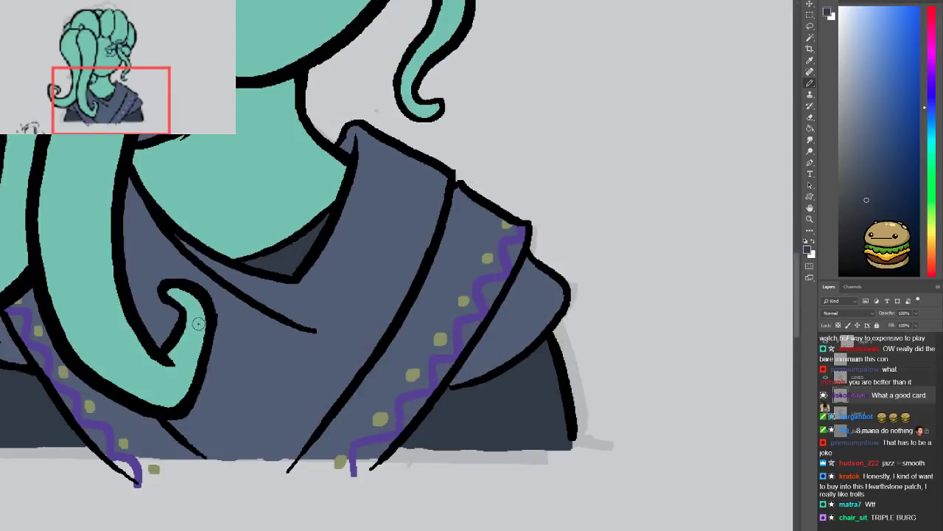
Examine the coloured bust from the robe's trimmed hem up to the face and hair
drag(192, 392, 294, 389)
key(e)
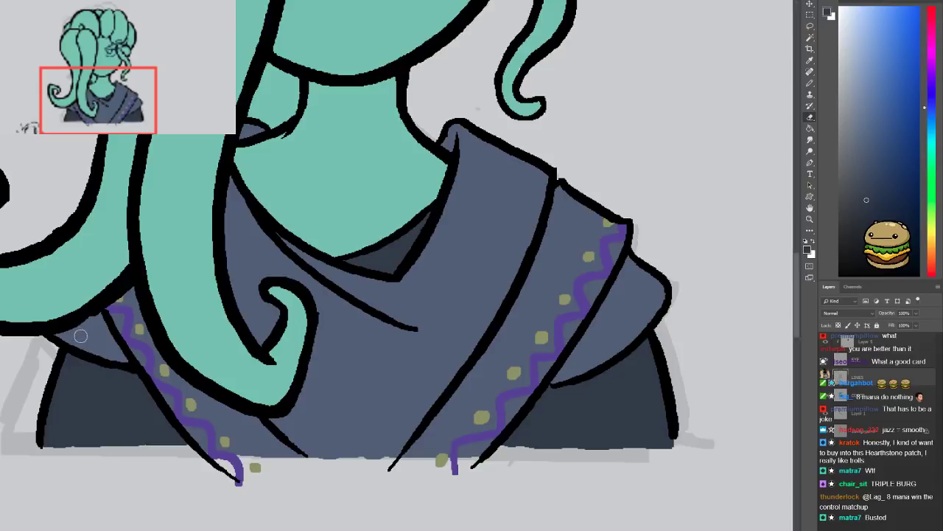
drag(188, 335, 120, 432)
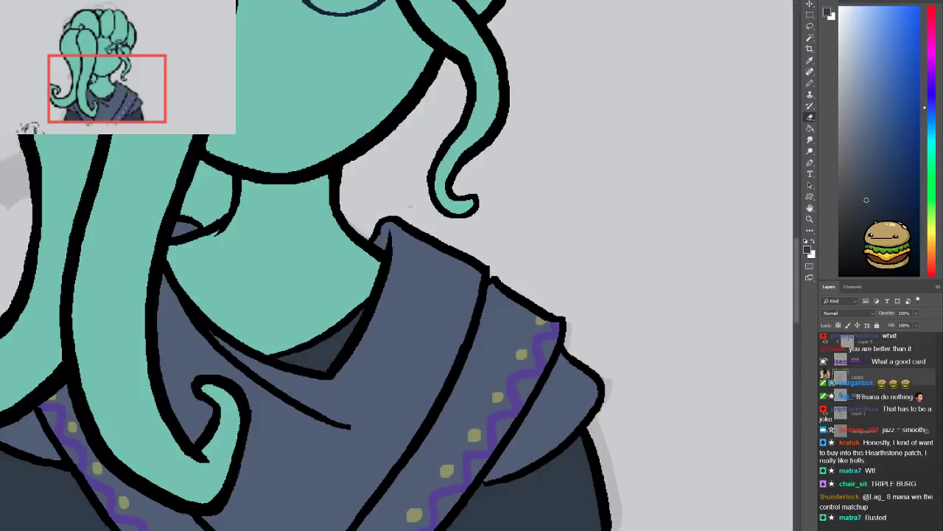
key(ctrl+minus)
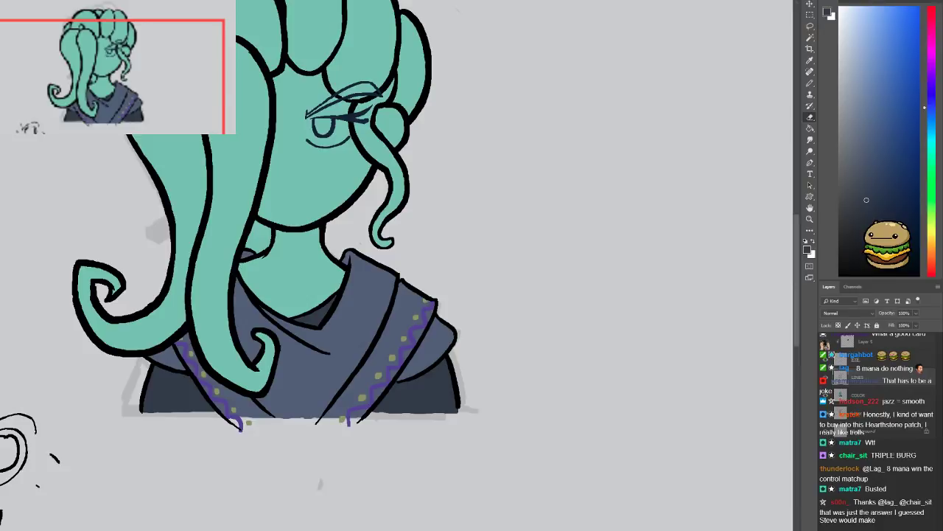
drag(303, 212, 247, 293)
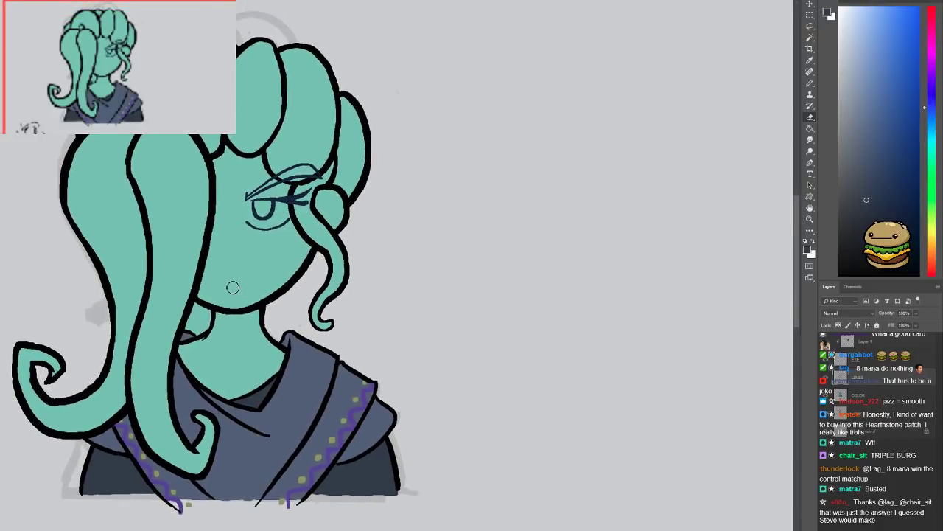
drag(246, 286, 222, 308)
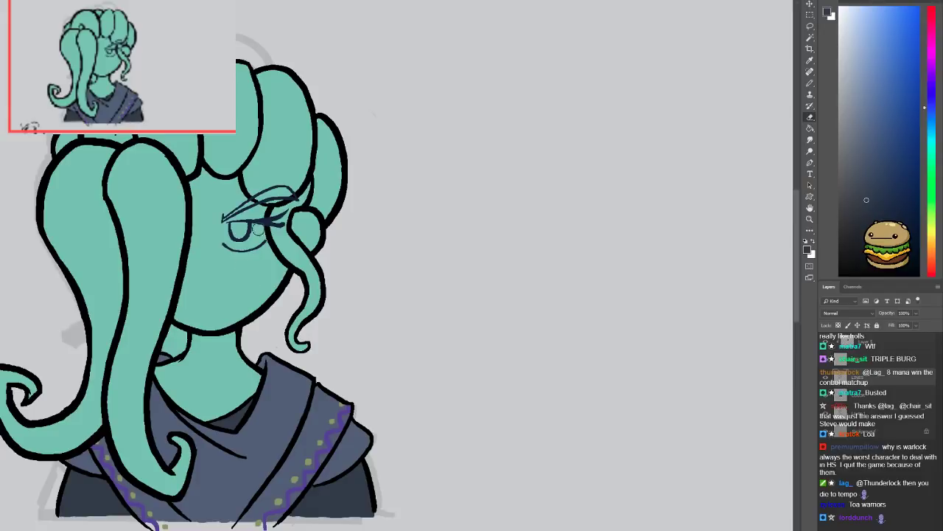
mouse_move(259, 415)
mouse_down()
mouse_move(335, 327)
mouse_move(356, 394)
mouse_move(362, 373)
mouse_up()
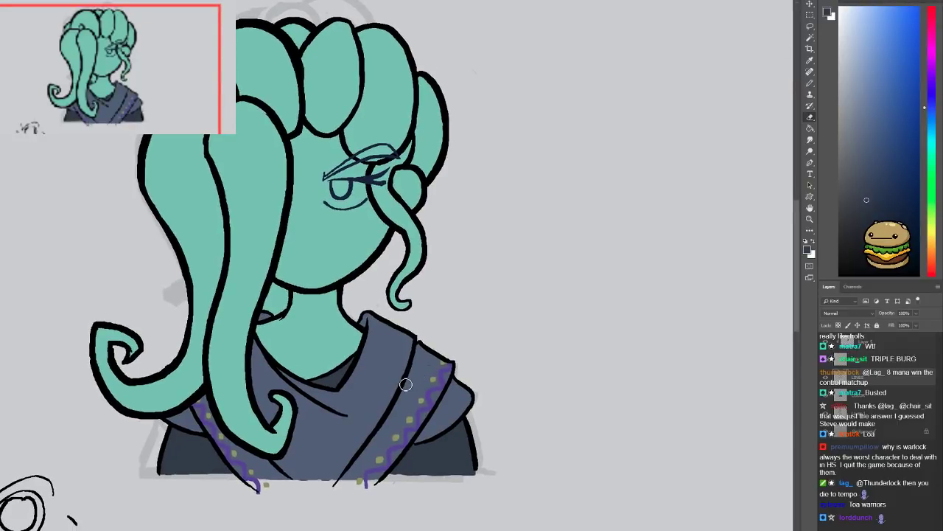
drag(388, 364, 390, 398)
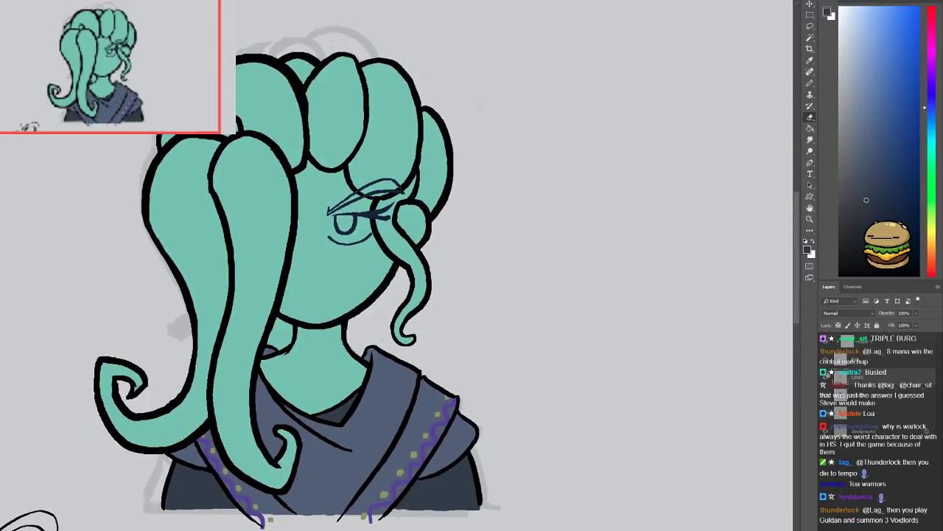
Hide the EYE layer and reset the brush colour to black
click(826, 358)
key(d)
key(b)
Try a solid black dot eye and a small smile on the blank face
key(ctrl+plus)
scroll(487, 217, up, 2)
scroll(297, 246, right, 1)
drag(325, 265, 336, 276)
mouse_move(237, 383)
mouse_down()
mouse_move(262, 405)
mouse_move(290, 390)
mouse_up()
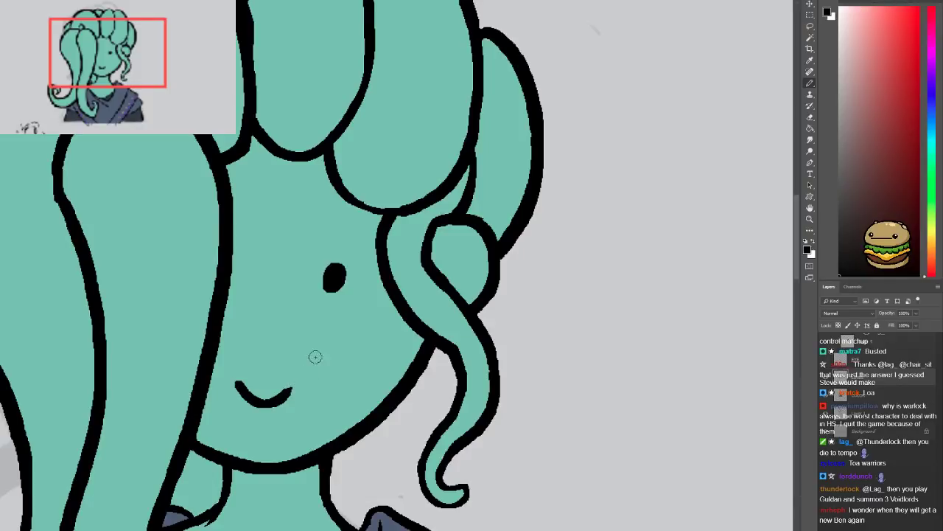
key(ctrl+minus)
key(ctrl+minus)
key(ctrl+plus)
key(ctrl+plus)
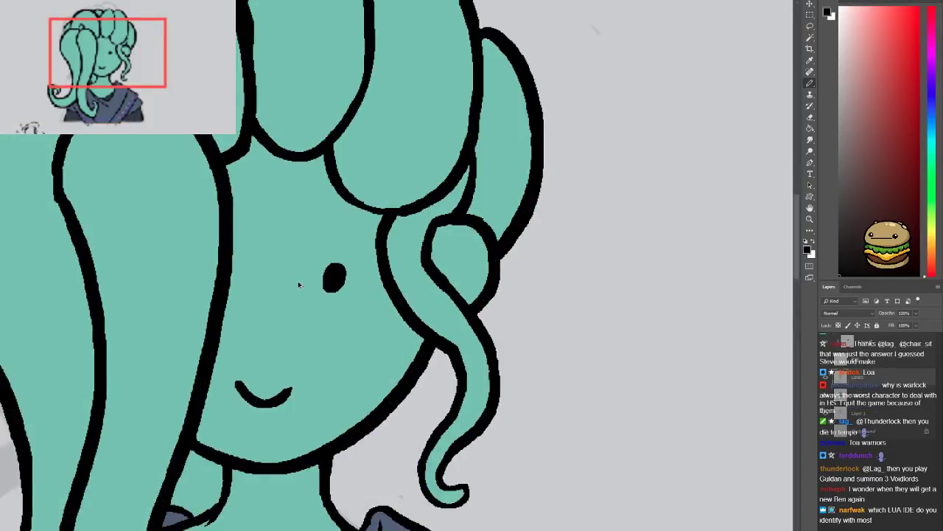
key(ctrl+alt+z)
key(ctrl+alt+z)
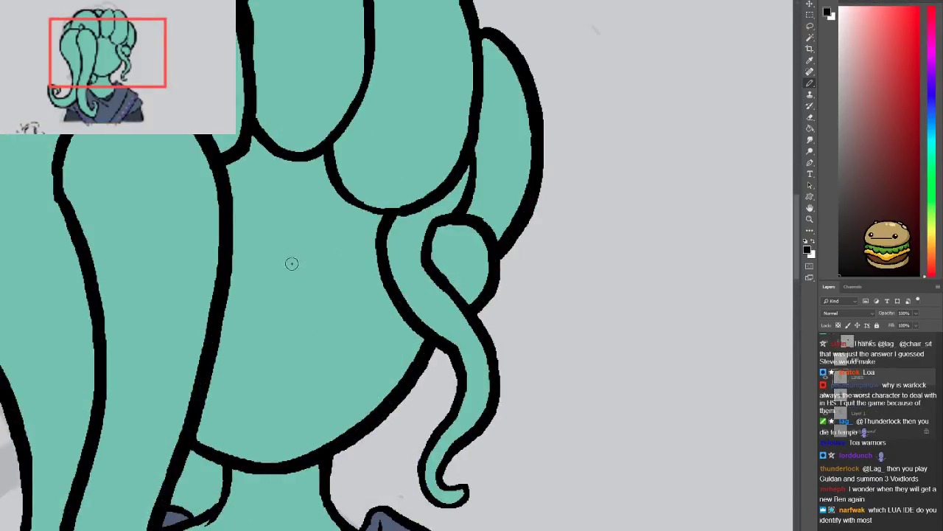
mouse_move(273, 268)
mouse_down()
mouse_move(322, 249)
mouse_move(381, 247)
mouse_up()
key(ctrl+z)
mouse_move(276, 277)
mouse_down()
mouse_move(337, 258)
mouse_move(389, 251)
mouse_up()
key(ctrl+z)
drag(284, 282, 375, 260)
key(ctrl+z)
key(ctrl+shift+z)
key(ctrl+z)
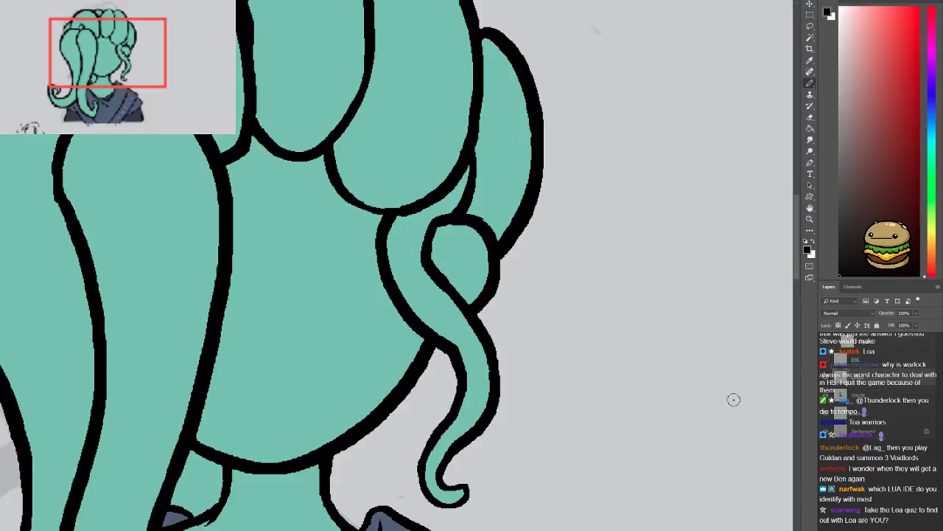
Add a new layer and ink a slanted black upper eyelid that hooks down at its outer end, retrying the stroke
key(ctrl+shift+alt+n)
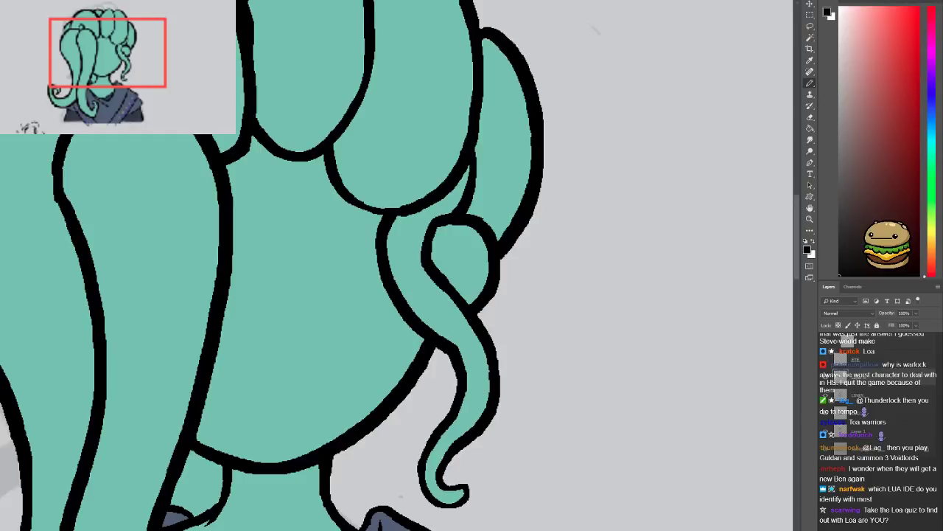
key(ctrl+shift+z)
key(ctrl+z)
key(ctrl+shift+z)
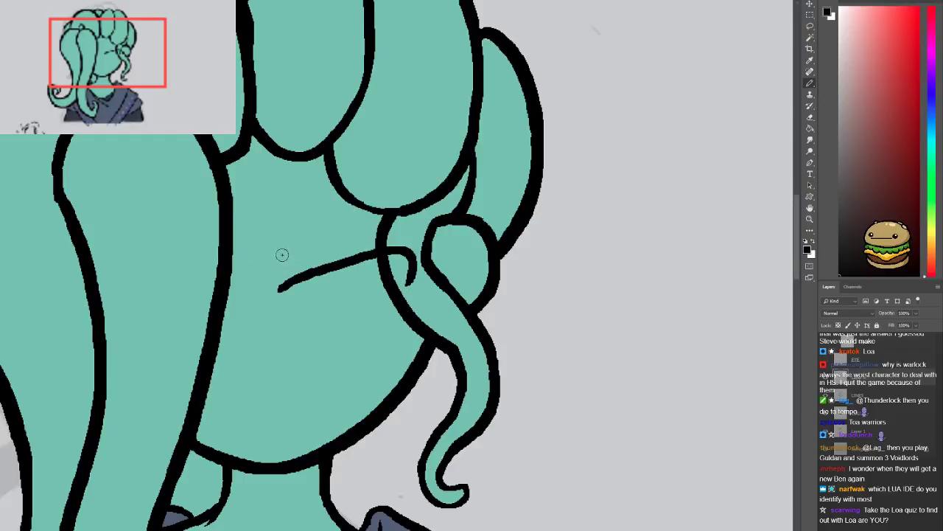
drag(274, 258, 371, 238)
key(ctrl+z)
drag(276, 265, 430, 222)
key(ctrl+z)
key(ctrl+z)
drag(281, 287, 394, 277)
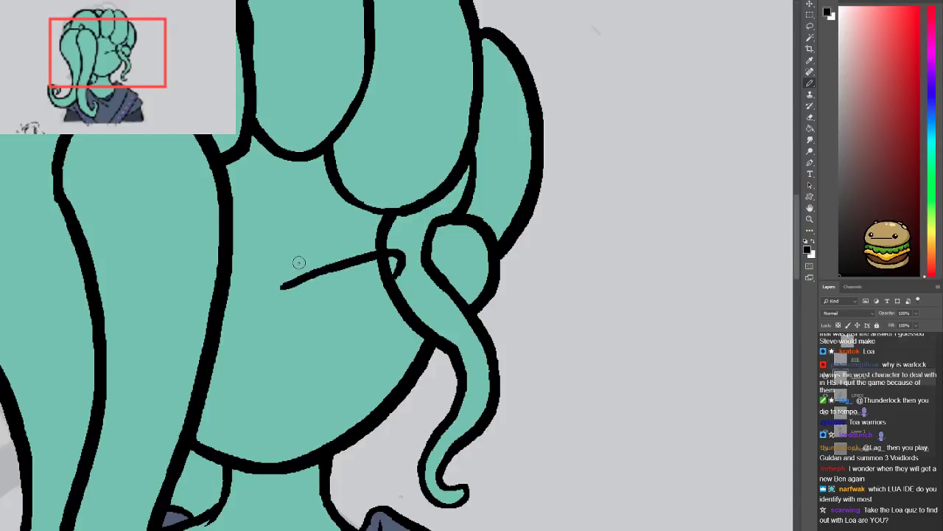
Draw a thin slanted brow line above the eyelid and a small nose mark on the face
drag(279, 255, 422, 237)
drag(249, 347, 271, 352)
Draw a half-circle iris hanging from the middle of the upper eyelid, redoing the first version
mouse_move(320, 276)
mouse_down()
mouse_move(371, 256)
mouse_move(397, 263)
mouse_up()
key(ctrl+z)
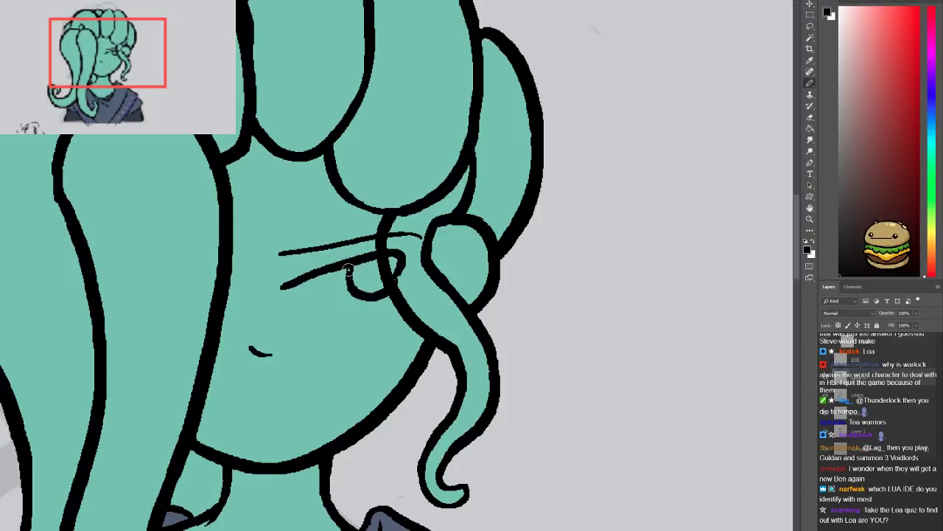
key(ctrl+z)
drag(317, 276, 367, 246)
Draw a short downturned mouth beneath the nose, redoing the first stroke
mouse_move(249, 418)
mouse_down()
mouse_move(288, 398)
mouse_move(315, 402)
mouse_move(298, 406)
mouse_up()
key(ctrl+z)
key(ctrl+z)
drag(235, 421, 289, 410)
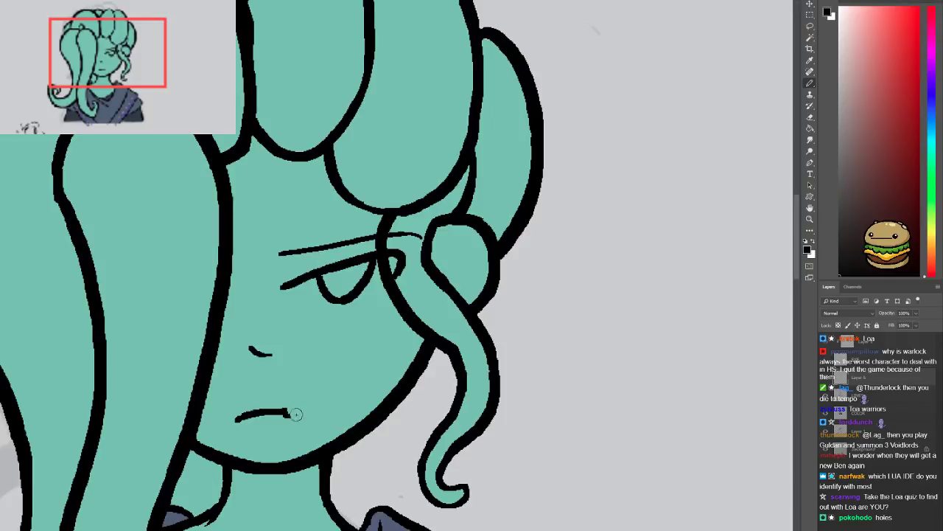
Add lash flicks at the eye's outer corner and a curved line beneath the eye, redrawing the curve several times
key(ctrl+minus)
key(ctrl+minus)
key(ctrl+plus)
key(ctrl+plus)
drag(409, 250, 400, 267)
drag(299, 316, 382, 307)
key(ctrl+z)
key(ctrl+z)
drag(290, 314, 383, 321)
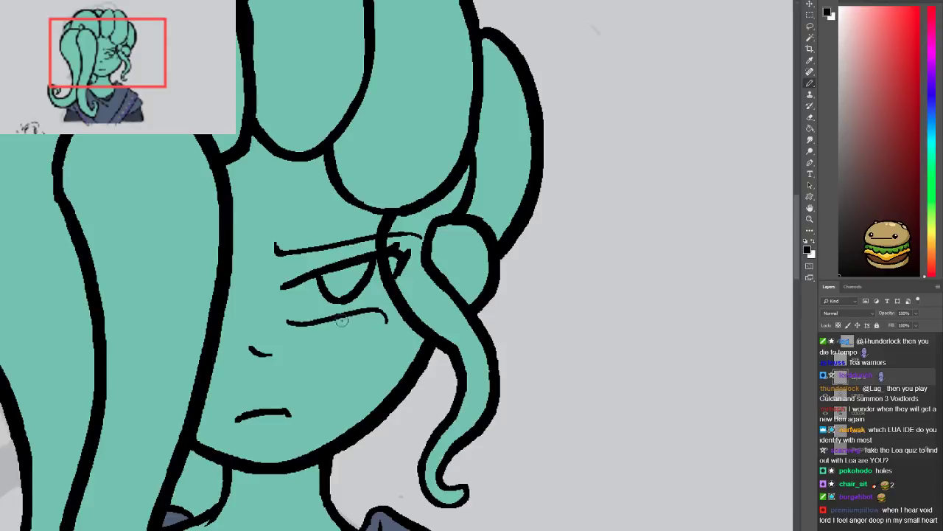
key(ctrl+z)
drag(293, 315, 363, 308)
key(ctrl+z)
drag(295, 319, 378, 305)
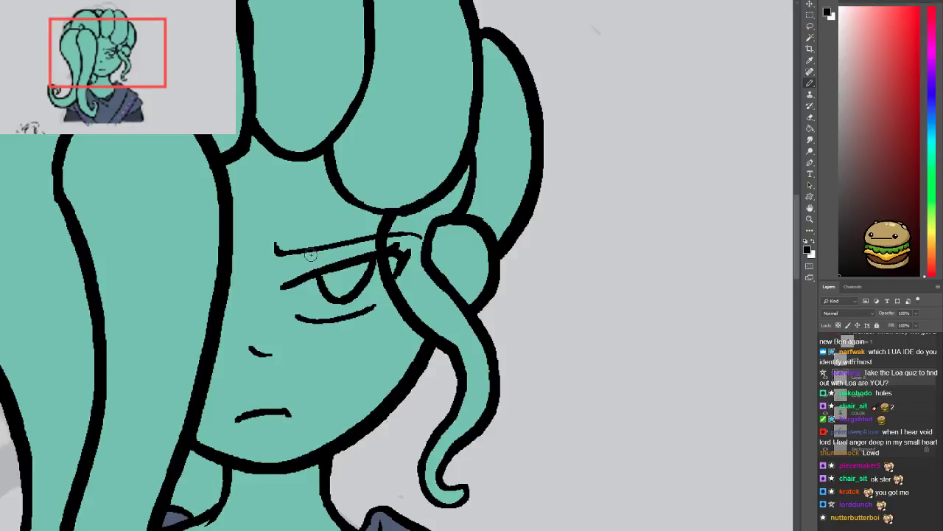
Trim the eyelid's ends with the eraser and fill the half-lidded iris solid black
key(e)
mouse_move(395, 268)
mouse_down()
mouse_move(392, 281)
mouse_move(398, 274)
mouse_up()
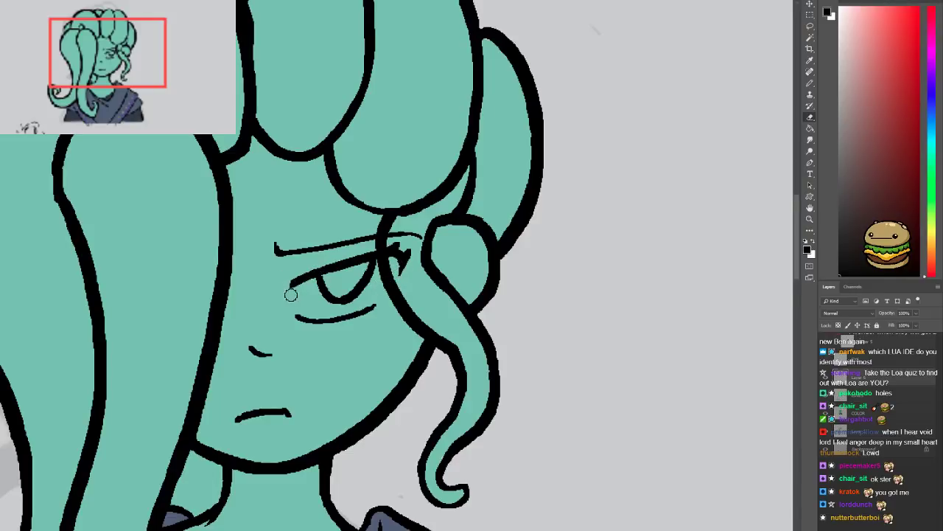
key(b)
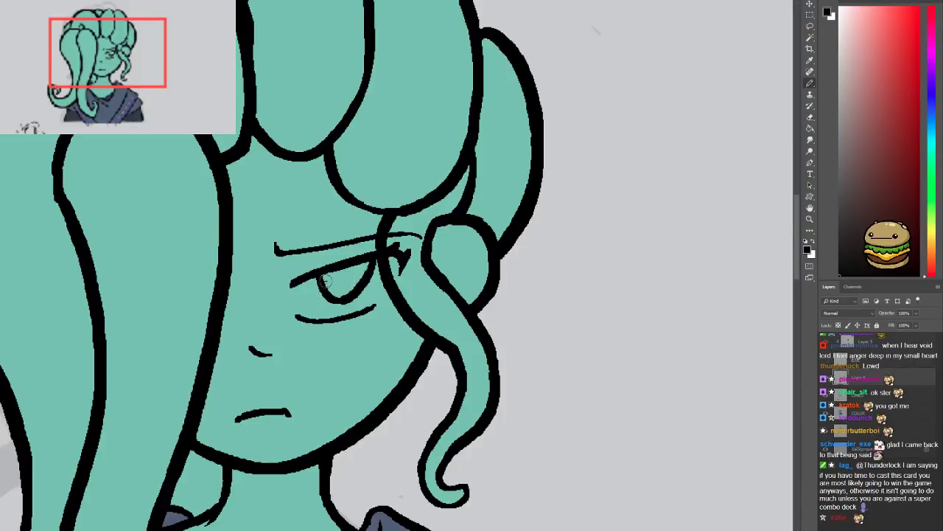
mouse_move(322, 275)
mouse_down()
mouse_move(335, 295)
mouse_move(345, 290)
mouse_move(364, 264)
mouse_move(338, 295)
mouse_up()
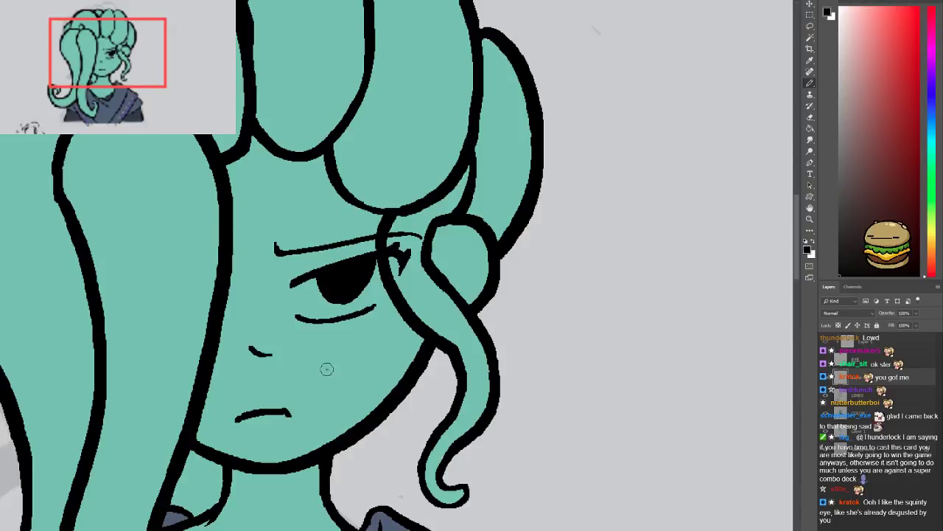
key(ctrl+minus)
key(ctrl+minus)
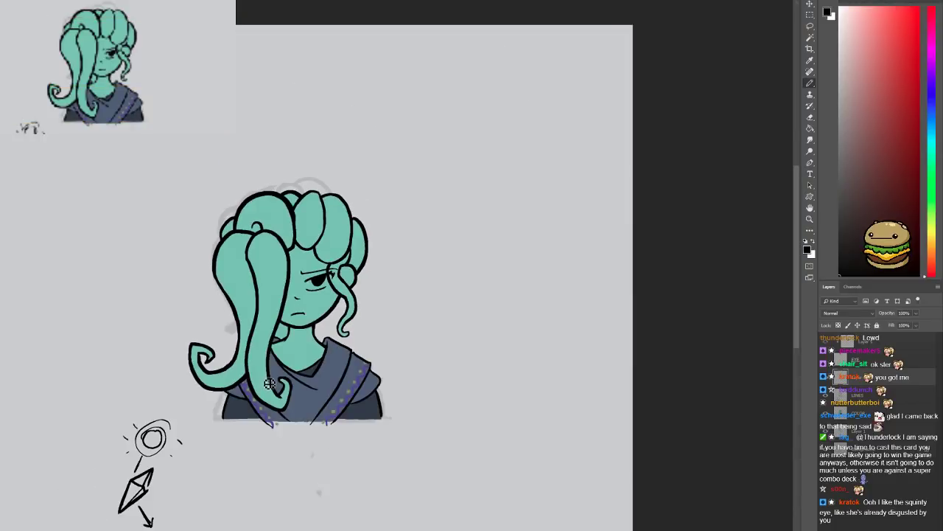
Erase the line beneath the eye along with the upper eyelid, black iris and lashes, keeping the brow
scroll(288, 343, up, 5)
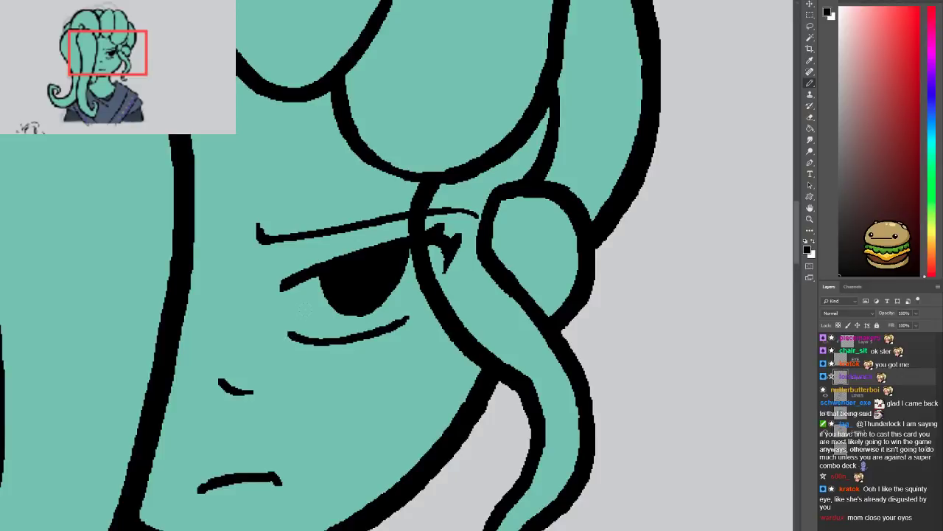
key(e)
drag(291, 338, 333, 344)
drag(407, 322, 341, 330)
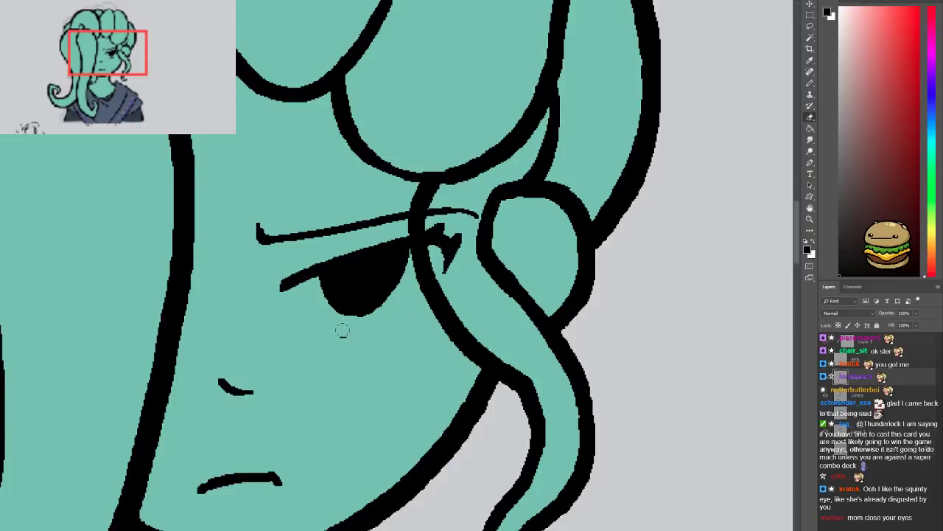
mouse_move(257, 307)
mouse_down()
mouse_move(373, 233)
mouse_move(442, 226)
mouse_move(303, 315)
mouse_move(333, 267)
mouse_move(447, 246)
mouse_up()
Redraw the eye beneath the brow with a flatter upper eyelid, a round outline and a short lower line
key(b)
key(ctrl+z)
key(ctrl+shift+z)
key(ctrl+z)
key(ctrl+shift+z)
drag(287, 260, 412, 257)
key(ctrl+z)
drag(265, 274, 412, 242)
key(ctrl+z)
mouse_move(269, 272)
mouse_down()
mouse_move(405, 244)
mouse_move(416, 261)
mouse_up()
drag(277, 322, 402, 316)
mouse_move(317, 247)
mouse_down()
mouse_move(344, 301)
mouse_move(370, 246)
mouse_up()
key(ctrl+minus)
key(ctrl+minus)
scroll(333, 234, up, 3)
scroll(333, 234, down, 3)
Undo the latest test strokes on the eye
key(ctrl+alt+z)
key(ctrl+alt+z)
mouse_move(313, 272)
mouse_down()
mouse_move(336, 269)
mouse_move(320, 302)
mouse_move(333, 300)
mouse_up()
key(ctrl+z)
key(ctrl+z)
key(ctrl+z)
key(ctrl+z)
key(ctrl+z)
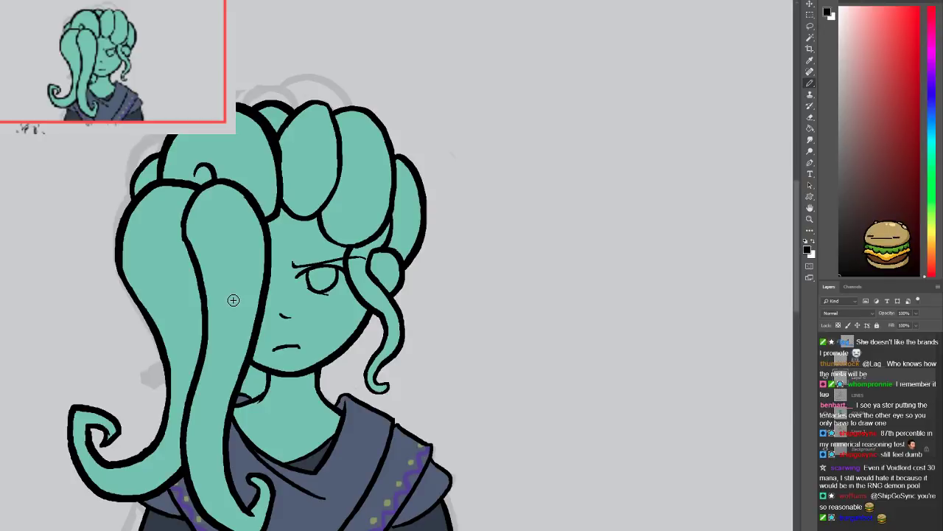
Sketch a matching second eye with a lid and round outline over the long front hair lock, undoing faulty strokes
key(e)
key(b)
mouse_move(226, 264)
mouse_down()
mouse_move(272, 275)
mouse_move(213, 278)
mouse_up()
key(ctrl+z)
key(ctrl+z)
mouse_move(270, 276)
mouse_down()
mouse_move(228, 273)
mouse_move(277, 282)
mouse_move(238, 281)
mouse_move(262, 278)
mouse_move(237, 289)
mouse_move(237, 270)
mouse_move(266, 275)
mouse_move(251, 292)
mouse_move(239, 271)
mouse_move(261, 297)
mouse_move(265, 276)
mouse_move(241, 275)
mouse_move(253, 290)
mouse_move(273, 266)
mouse_move(247, 280)
mouse_move(239, 272)
mouse_move(263, 275)
mouse_up()
key(ctrl+z)
key(ctrl+z)
key(ctrl+z)
key(ctrl+z)
key(ctrl+z)
key(ctrl+z)
key(ctrl+z)
key(ctrl+z)
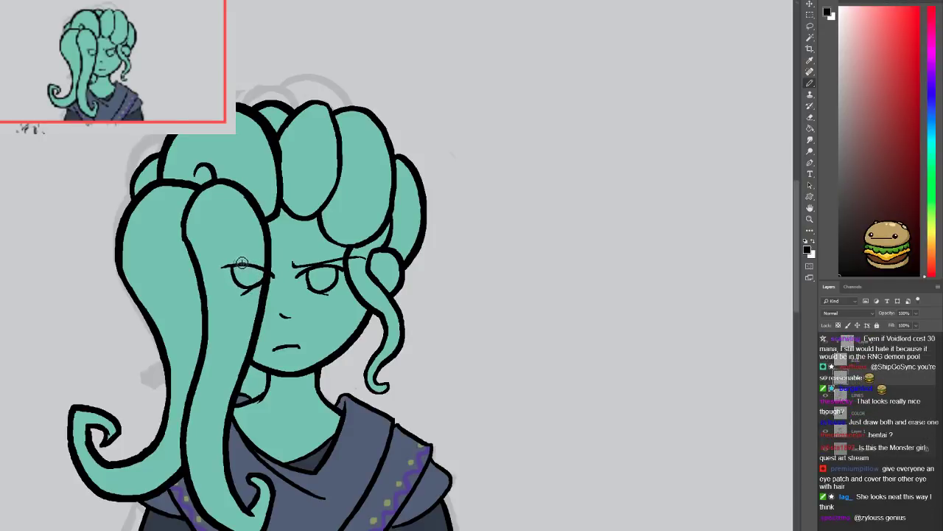
Add an angled scowling brow above the second eye on the hair lock
drag(217, 257, 273, 264)
scroll(392, 183, down, 2)
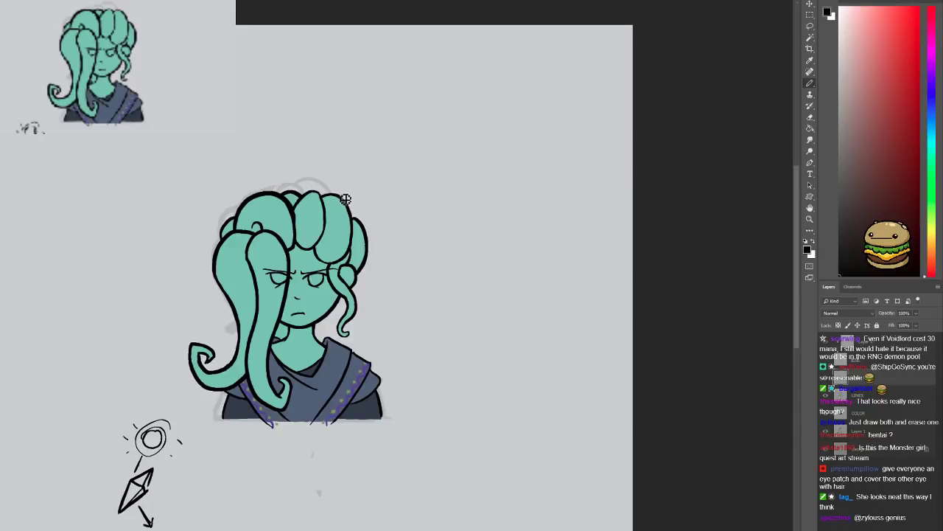
scroll(232, 287, up, 3)
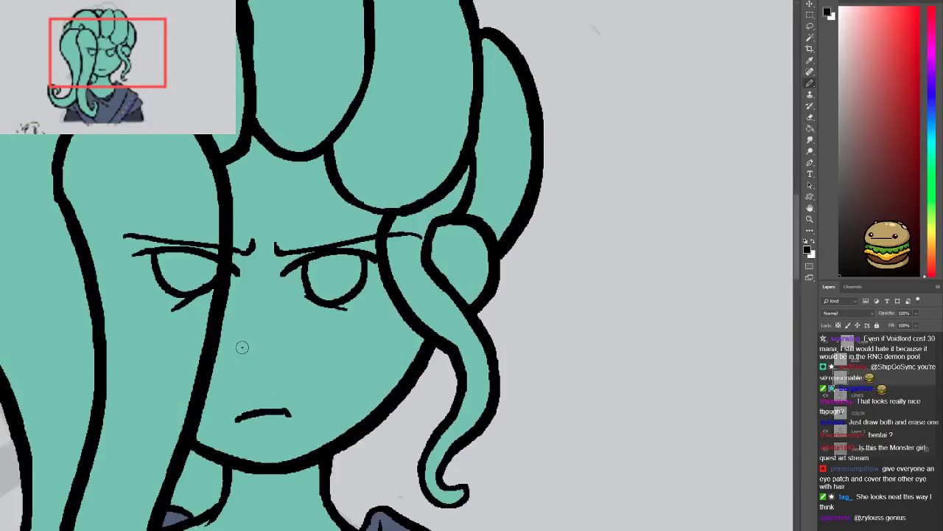
Redraw the nose as a wider, shallow curve above the mouth
scroll(277, 308, down, 3)
scroll(288, 299, up, 1)
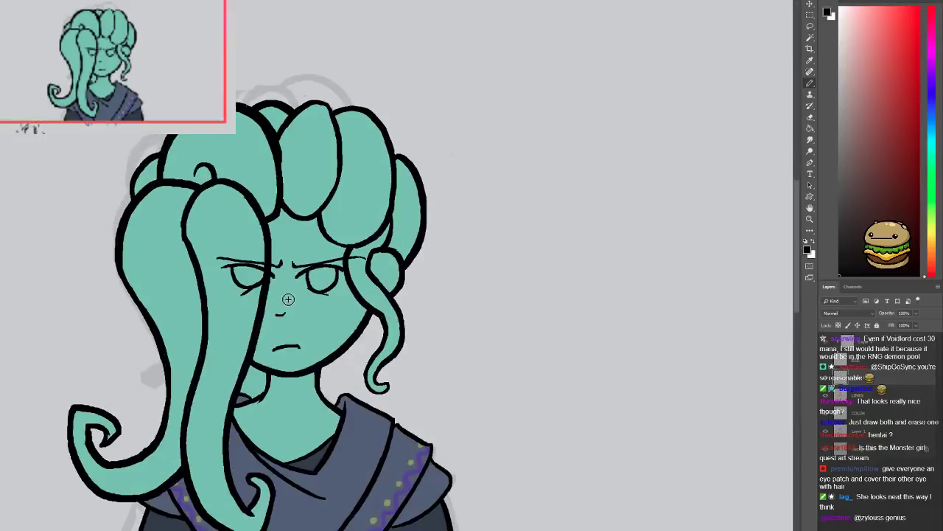
scroll(289, 299, up, 2)
key(ctrl+z)
mouse_move(241, 337)
mouse_down()
mouse_move(277, 336)
mouse_move(280, 316)
mouse_move(258, 346)
mouse_move(280, 339)
mouse_up()
key(ctrl+z)
Erase the second eye and its brow from the long front hair lock
scroll(264, 328, down, 3)
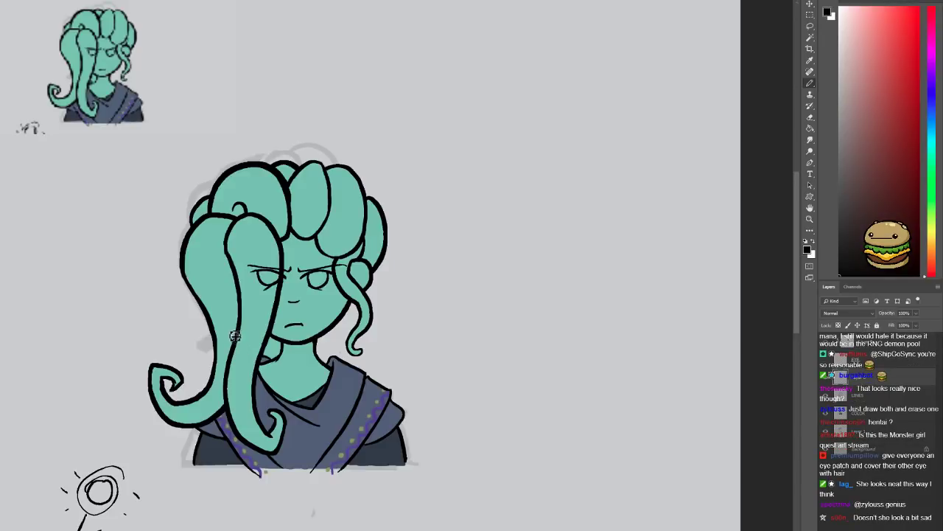
key(e)
mouse_move(251, 260)
mouse_down()
mouse_move(259, 294)
mouse_move(274, 272)
mouse_up()
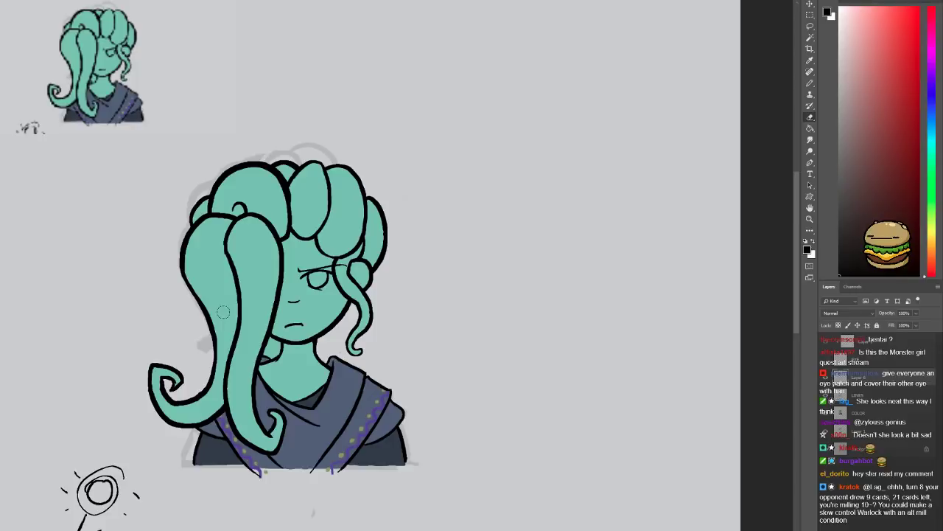
Outline a row of four slanted rectangles across the base of the neck
scroll(309, 282, up, 3)
drag(309, 282, 372, 112)
scroll(299, 419, up, 2)
key(b)
mouse_move(314, 339)
mouse_down()
mouse_move(314, 305)
mouse_move(295, 329)
mouse_up()
key(ctrl+z)
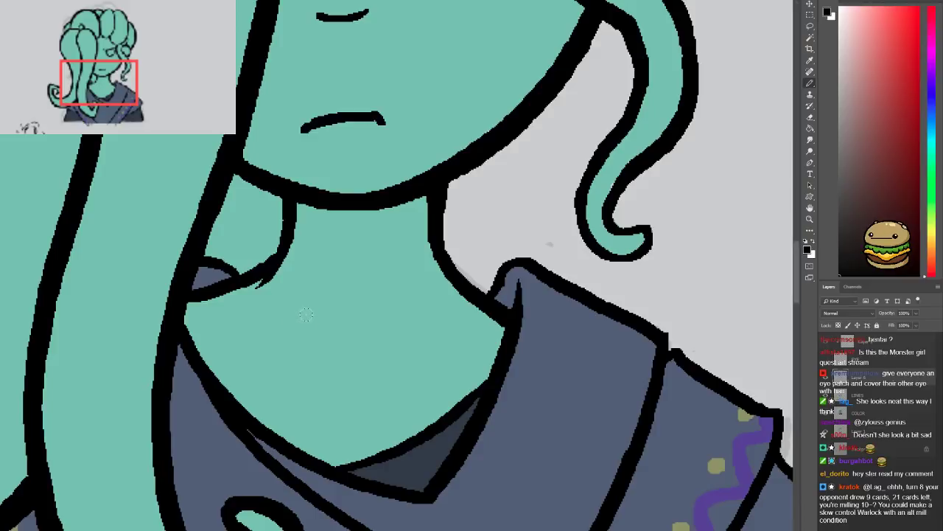
mouse_move(313, 287)
mouse_down()
mouse_move(285, 330)
mouse_move(306, 344)
mouse_move(346, 292)
mouse_move(324, 280)
mouse_move(310, 294)
mouse_move(345, 344)
mouse_move(375, 352)
mouse_move(362, 293)
mouse_up()
mouse_move(424, 291)
mouse_down()
mouse_move(413, 341)
mouse_move(438, 341)
mouse_move(448, 298)
mouse_move(483, 321)
mouse_up()
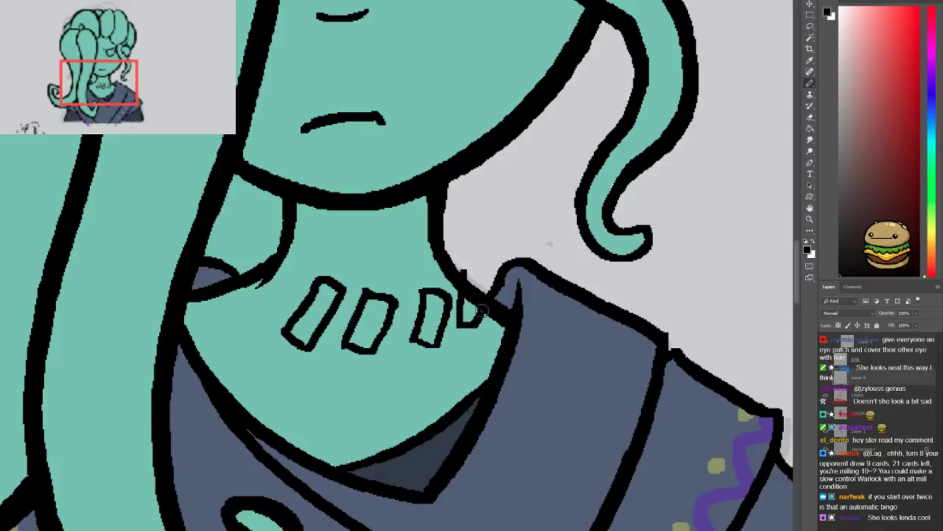
Undo all the rectangle outlines at the base of the neck
key(ctrl+z)
key(ctrl+z)
key(ctrl+z)
key(ctrl+z)
key(ctrl+z)
key(ctrl+z)
key(ctrl+z)
key(ctrl+z)
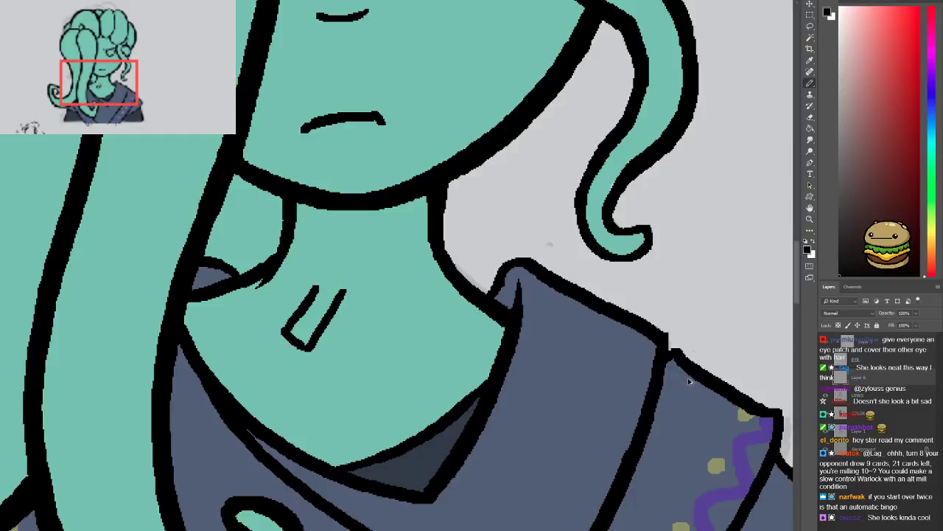
key(ctrl+z)
key(ctrl+z)
mouse_move(299, 280)
mouse_down()
mouse_move(270, 307)
mouse_move(322, 265)
mouse_up()
key(ctrl+z)
key(ctrl+z)
Paint a row of six slanted black bars around the base of the neck and erase their interiors to leave outlines
mouse_move(276, 309)
mouse_down()
mouse_move(305, 329)
mouse_move(342, 272)
mouse_move(318, 274)
mouse_move(282, 312)
mouse_move(318, 290)
mouse_move(332, 341)
mouse_move(350, 345)
mouse_move(378, 292)
mouse_move(344, 341)
mouse_up()
mouse_move(392, 307)
mouse_down()
mouse_move(391, 342)
mouse_move(401, 346)
mouse_move(422, 301)
mouse_move(416, 296)
mouse_move(412, 326)
mouse_up()
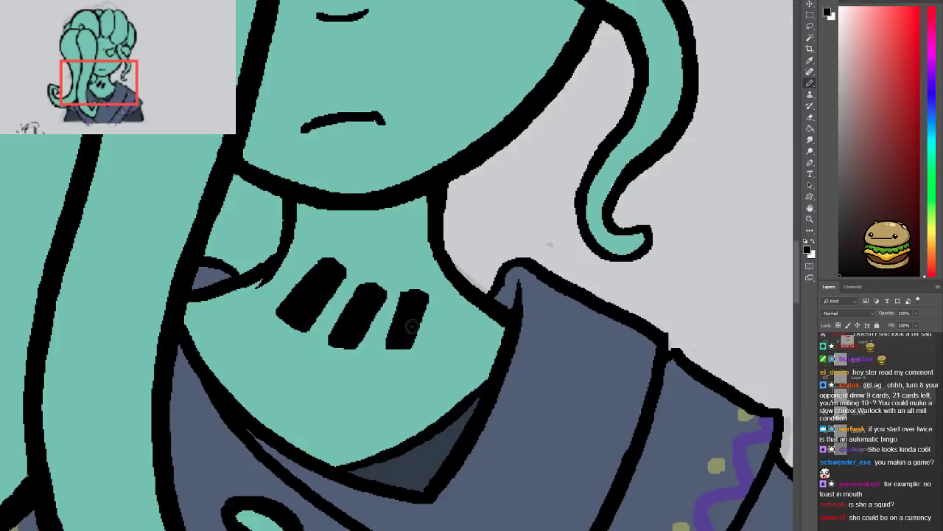
mouse_move(442, 289)
mouse_down()
mouse_move(451, 328)
mouse_move(448, 295)
mouse_move(471, 296)
mouse_move(476, 309)
mouse_move(480, 286)
mouse_up()
mouse_move(257, 285)
mouse_down()
mouse_move(287, 274)
mouse_move(276, 259)
mouse_move(249, 288)
mouse_move(282, 269)
mouse_up()
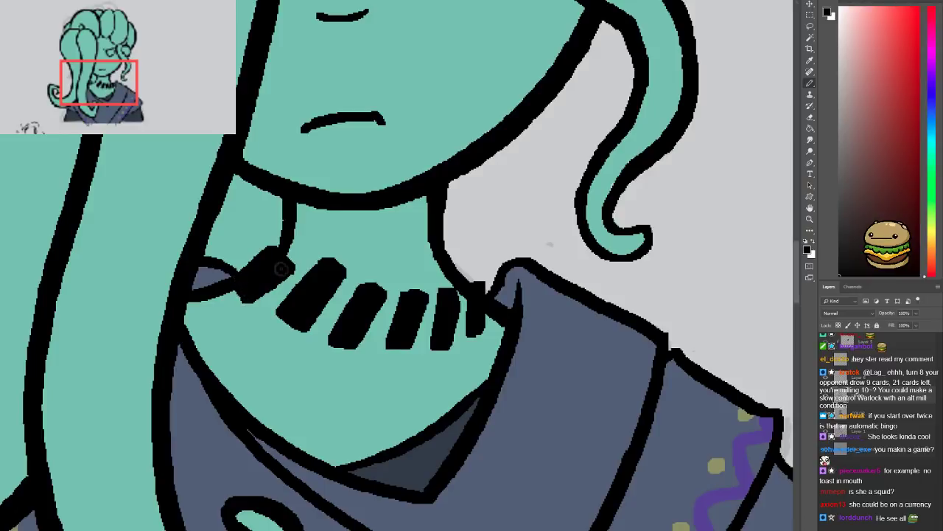
key(e)
mouse_move(267, 263)
mouse_down()
mouse_move(248, 291)
mouse_move(276, 271)
mouse_move(268, 263)
mouse_move(321, 278)
mouse_move(291, 312)
mouse_move(300, 319)
mouse_move(332, 275)
mouse_move(301, 306)
mouse_move(338, 295)
mouse_move(361, 309)
mouse_move(363, 297)
mouse_move(343, 337)
mouse_move(354, 338)
mouse_move(375, 300)
mouse_move(356, 323)
mouse_move(409, 301)
mouse_move(393, 339)
mouse_move(406, 340)
mouse_move(417, 300)
mouse_move(412, 324)
mouse_move(448, 301)
mouse_move(441, 343)
mouse_move(443, 302)
mouse_move(478, 299)
mouse_move(461, 319)
mouse_up()
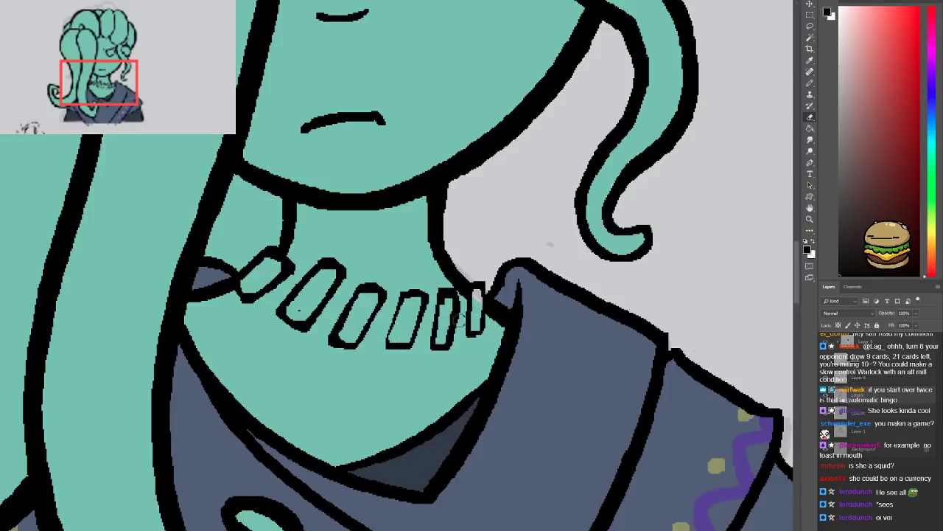
Link the hollow necklace bars with short black connecting lines between neighbours
key(ctrl+minus)
key(ctrl+minus)
key(ctrl+minus)
key(ctrl+plus)
key(ctrl+plus)
key(ctrl+plus)
key(b)
drag(274, 286, 289, 295)
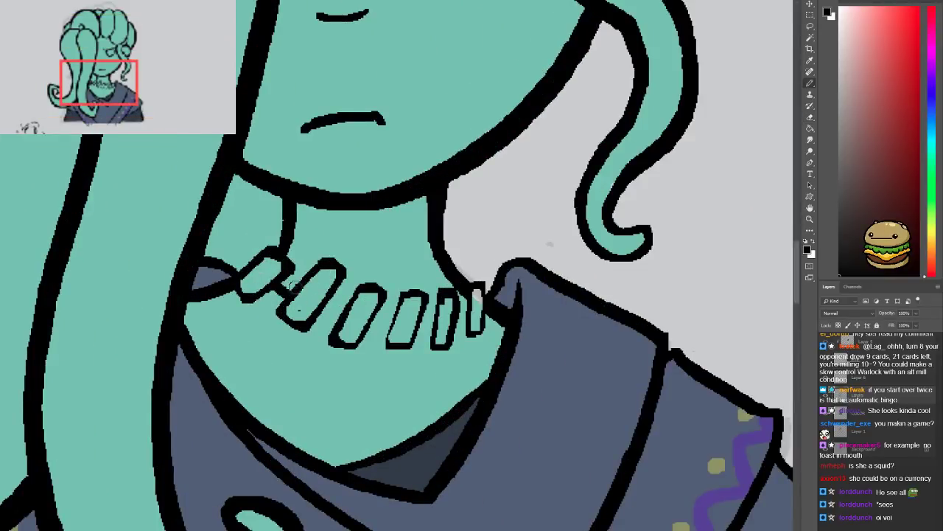
mouse_move(260, 286)
mouse_down()
mouse_move(378, 323)
mouse_move(434, 324)
mouse_move(474, 304)
mouse_up()
Ink a small partial bead behind each side of the neck to wrap the necklace around it
key(ctrl+minus)
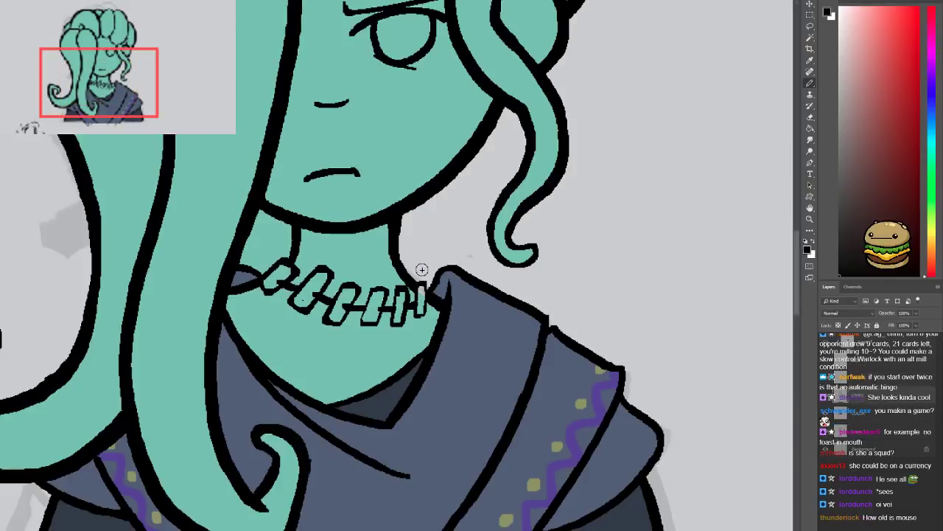
key(ctrl+plus)
key(ctrl+plus)
mouse_move(227, 258)
mouse_down()
mouse_move(227, 244)
mouse_move(282, 196)
mouse_up()
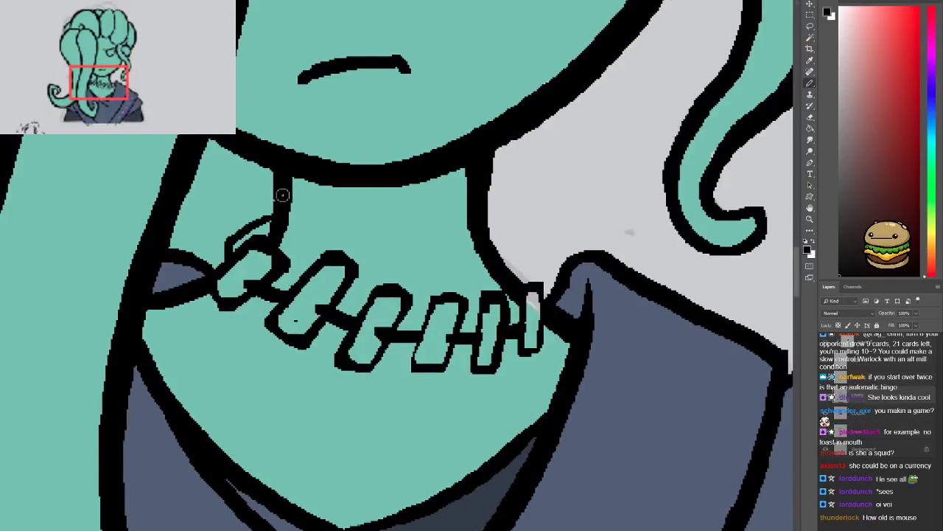
mouse_move(508, 268)
mouse_down()
mouse_move(530, 279)
mouse_move(528, 269)
mouse_move(536, 281)
mouse_up()
key(ctrl+z)
scroll(530, 263, down, 4)
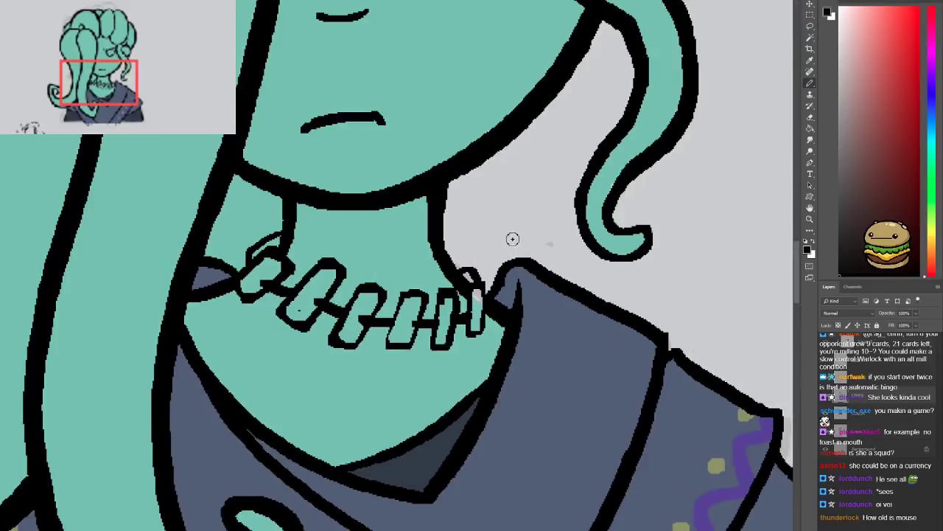
scroll(465, 213, down, 1)
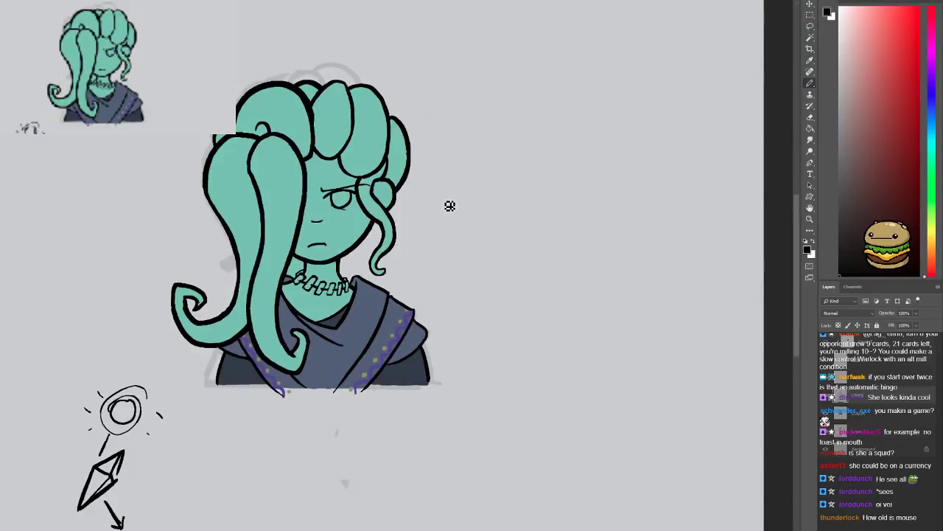
scroll(449, 196, down, 1)
Fill all the necklace beads, including the two behind the neck, with the purple sampled from the robe's zigzag trim
scroll(440, 204, up, 2)
scroll(440, 204, up, 2)
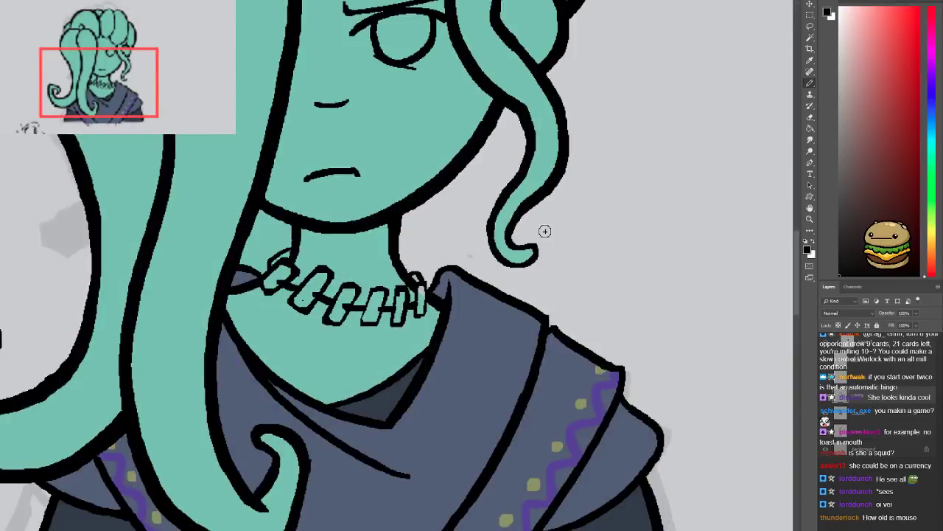
click(853, 410)
key(i)
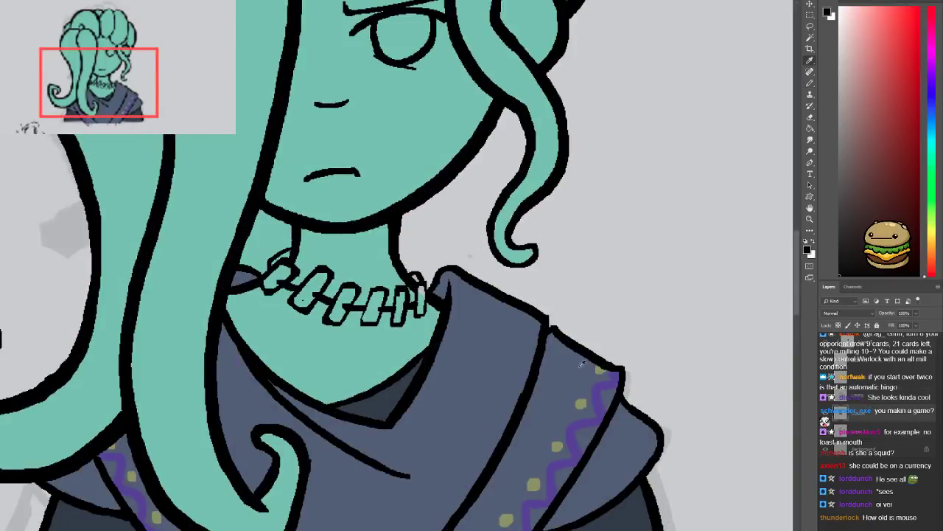
alt+click(575, 426)
scroll(312, 309, up, 1)
mouse_move(318, 289)
mouse_down()
mouse_move(293, 311)
mouse_move(326, 272)
mouse_up()
mouse_move(269, 270)
mouse_down()
mouse_move(246, 289)
mouse_move(265, 261)
mouse_move(275, 274)
mouse_move(262, 255)
mouse_up()
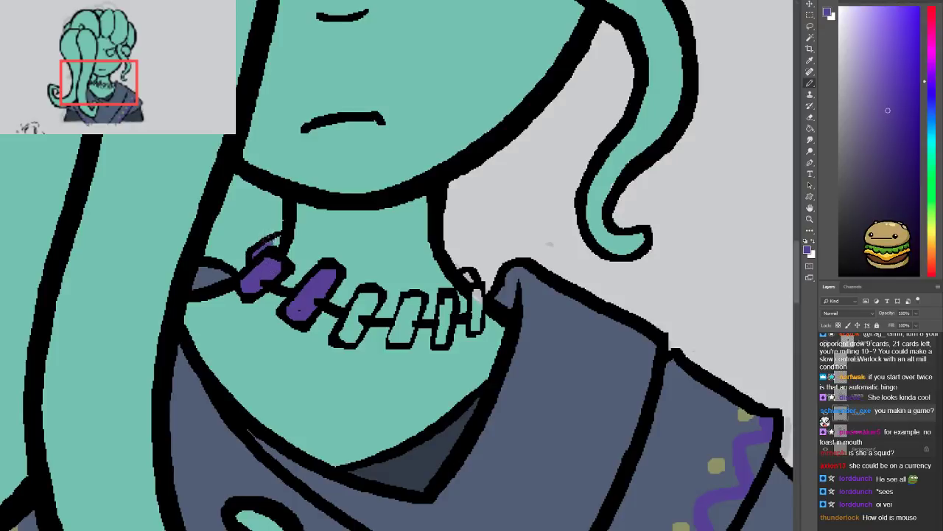
key(ctrl+z)
mouse_move(363, 289)
mouse_down()
mouse_move(343, 333)
mouse_move(367, 315)
mouse_move(369, 292)
mouse_move(404, 310)
mouse_move(396, 334)
mouse_move(414, 296)
mouse_move(405, 327)
mouse_move(439, 337)
mouse_up()
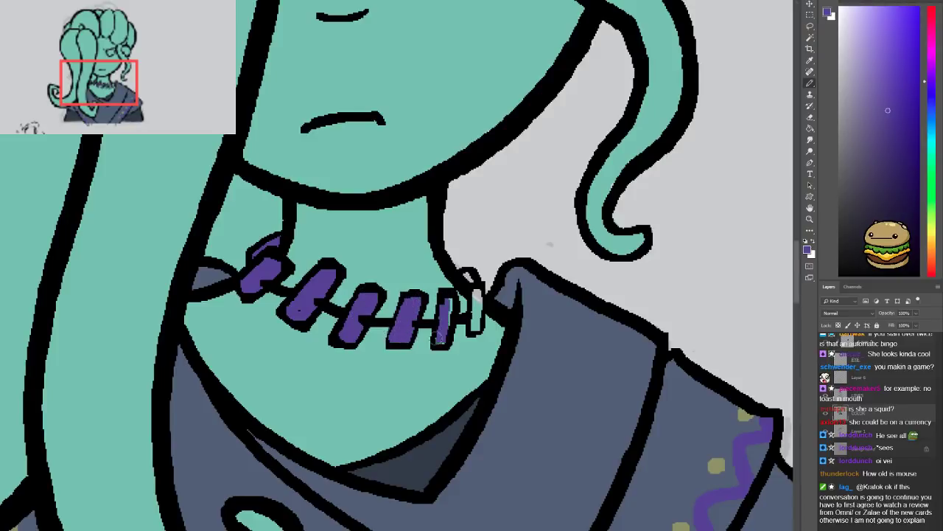
drag(475, 295, 473, 329)
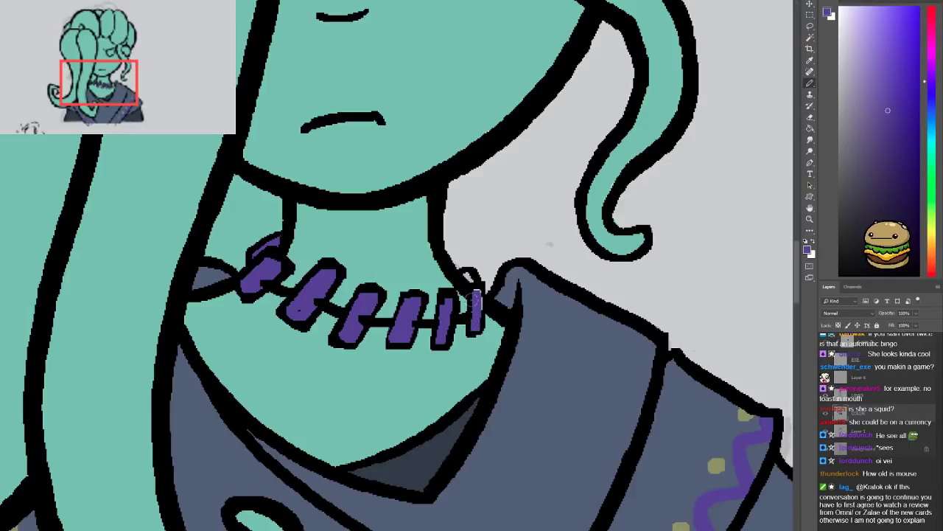
drag(468, 277, 465, 272)
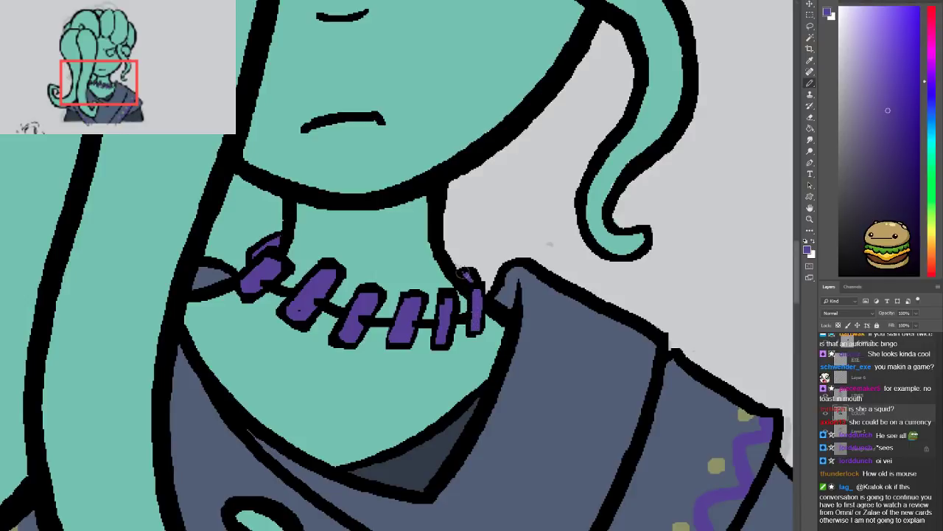
alt+click(400, 261)
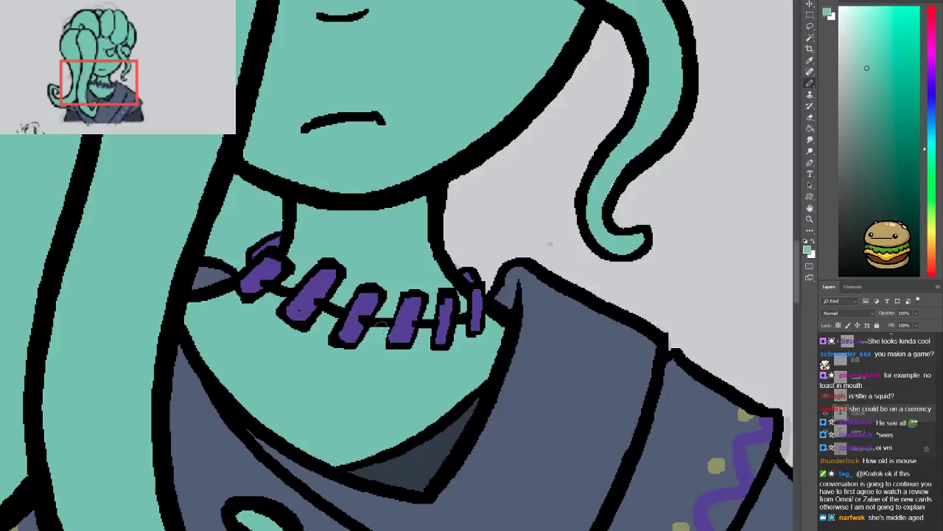
alt+click(408, 321)
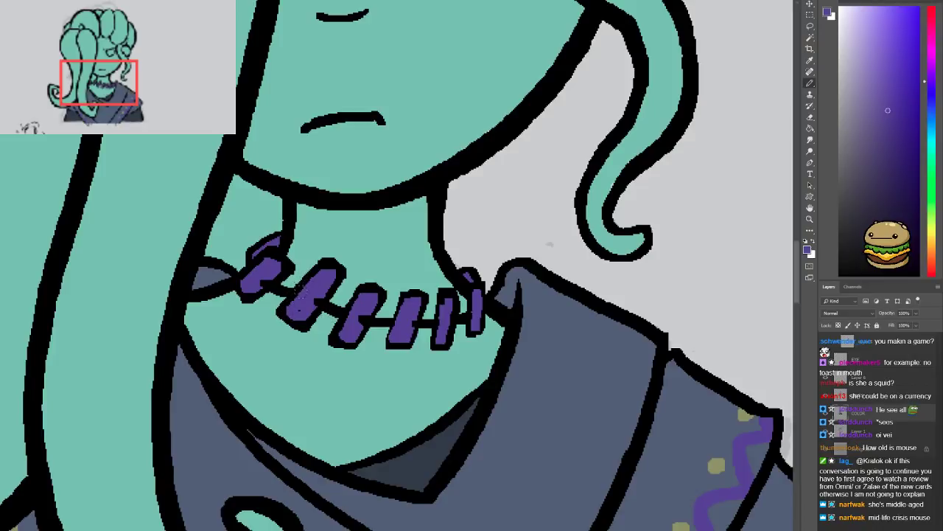
scroll(300, 322, down, 5)
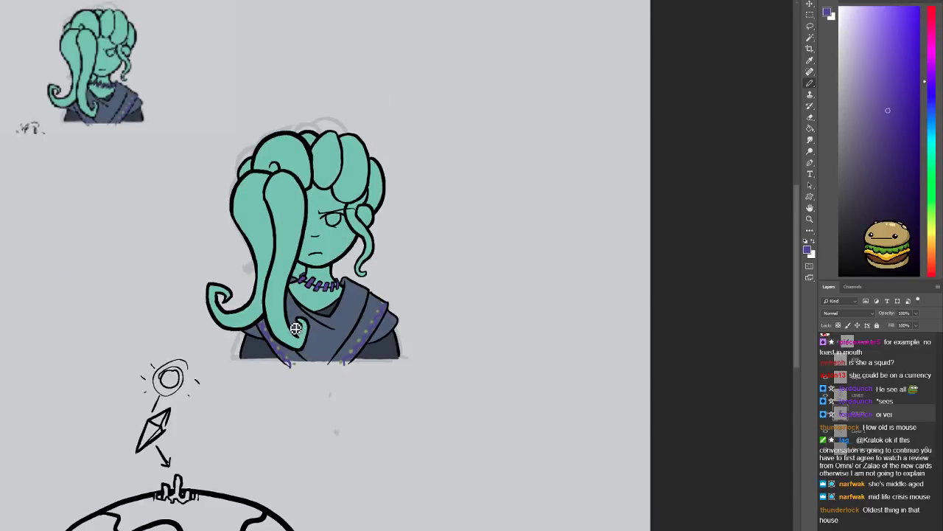
scroll(295, 330, up, 3)
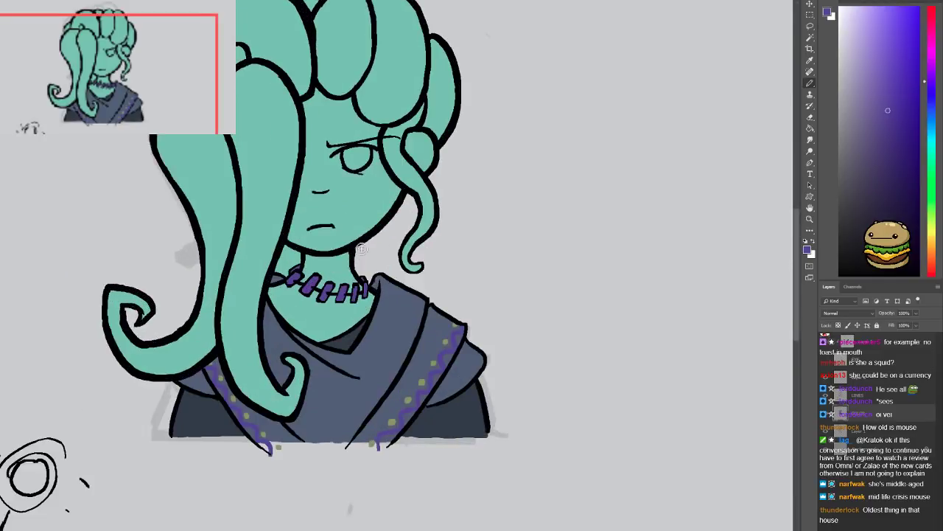
scroll(585, 367, down, 1)
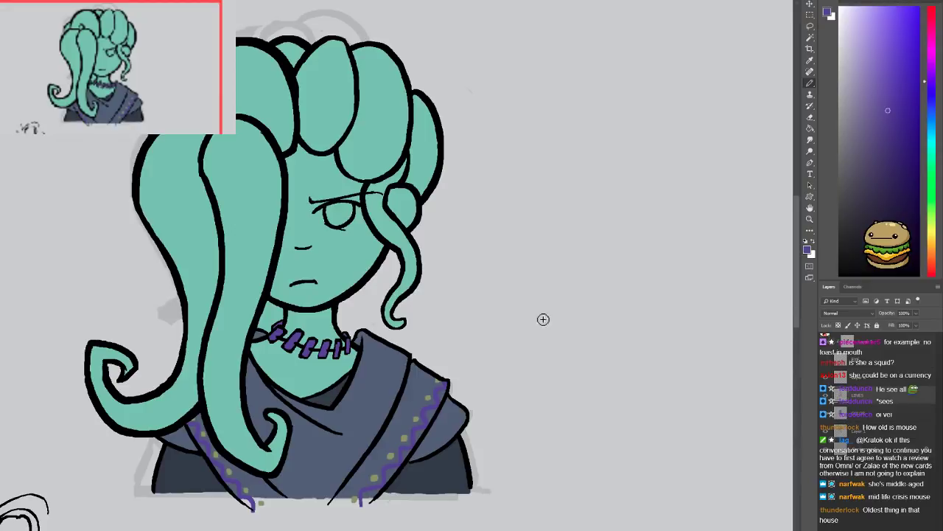
Try a steeper black cheek line running from the thin front hair lock down to the jaw
key(d)
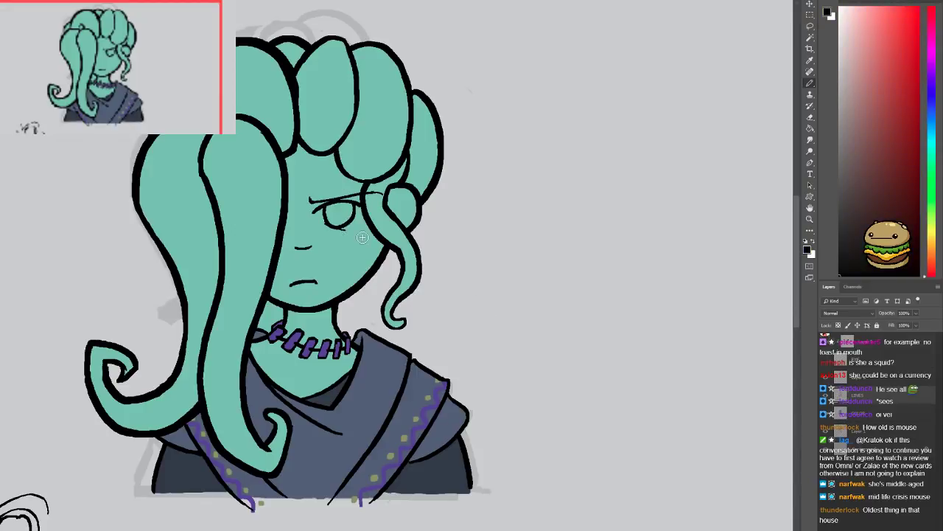
drag(373, 231, 355, 284)
key(ctrl+z)
drag(374, 233, 373, 272)
key(ctrl+z)
drag(375, 235, 370, 283)
key(ctrl+z)
drag(377, 237, 371, 280)
key(ctrl+z)
drag(378, 238, 362, 286)
key(ctrl+j)
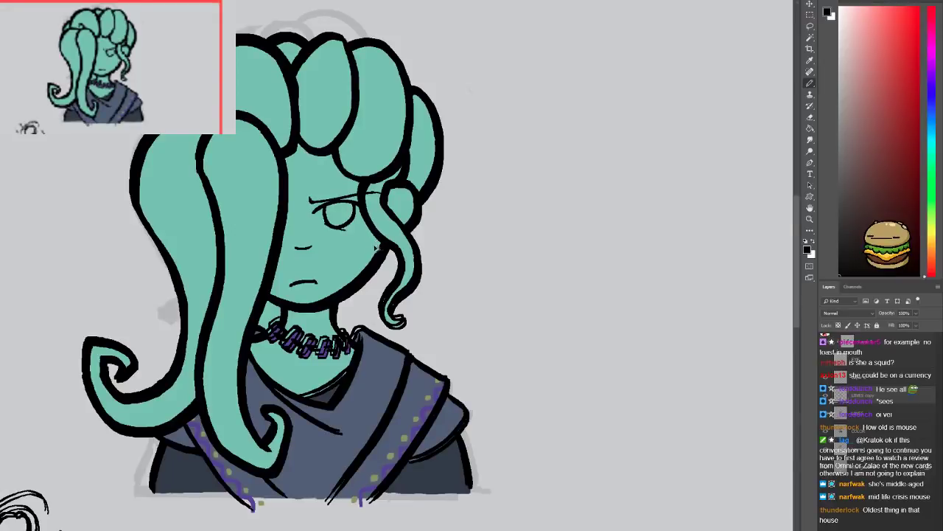
key(ctrl+z)
scroll(369, 203, up, 2)
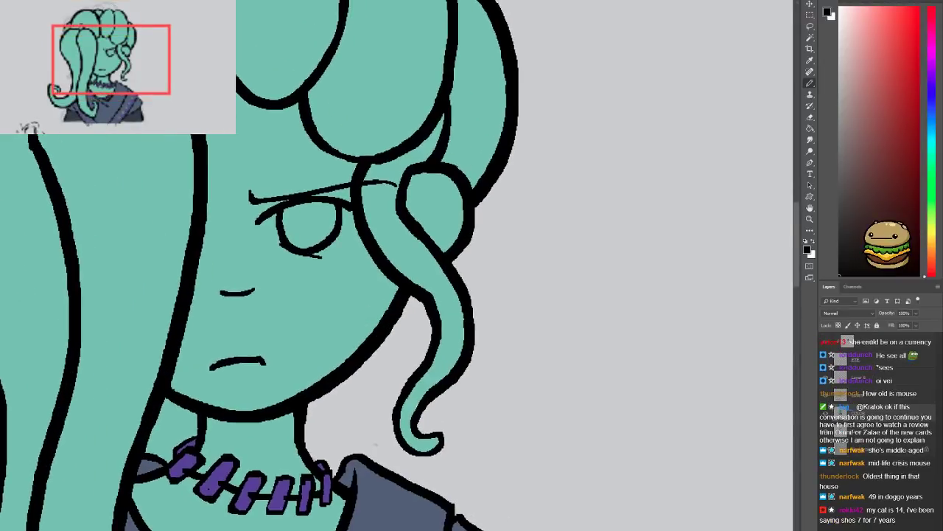
drag(378, 261, 368, 338)
key(ctrl+z)
mouse_move(385, 272)
mouse_down()
mouse_move(367, 355)
mouse_move(386, 277)
mouse_up()
key(e)
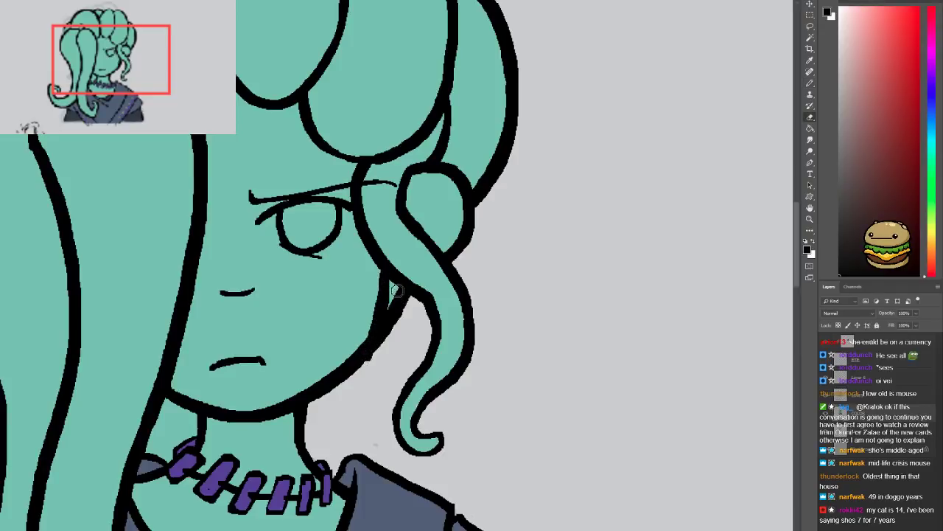
key(ctrl+z)
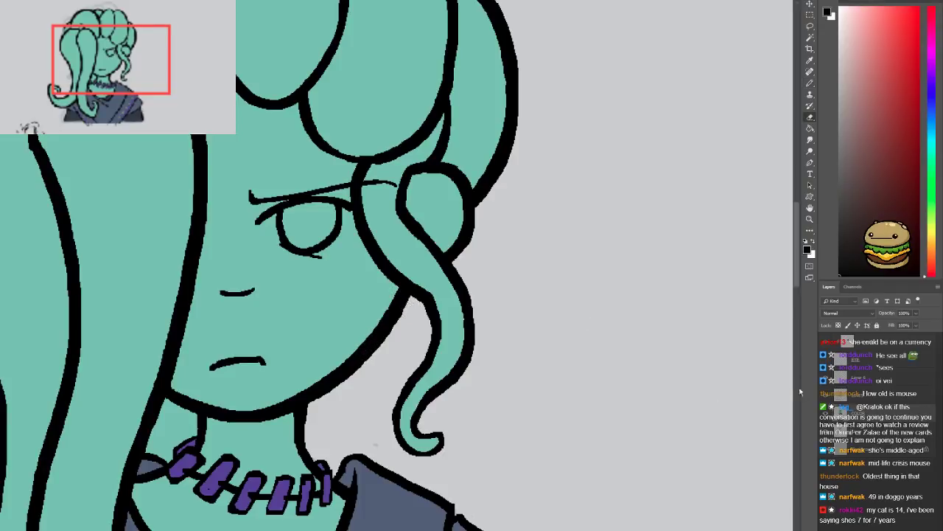
Redraw the cheek contour further inward below the thin hair lock and erase the old outer jaw line beside it
key(b)
mouse_move(377, 262)
mouse_down()
mouse_move(359, 353)
mouse_move(376, 284)
mouse_move(387, 278)
mouse_move(371, 347)
mouse_up()
key(ctrl+z)
key(e)
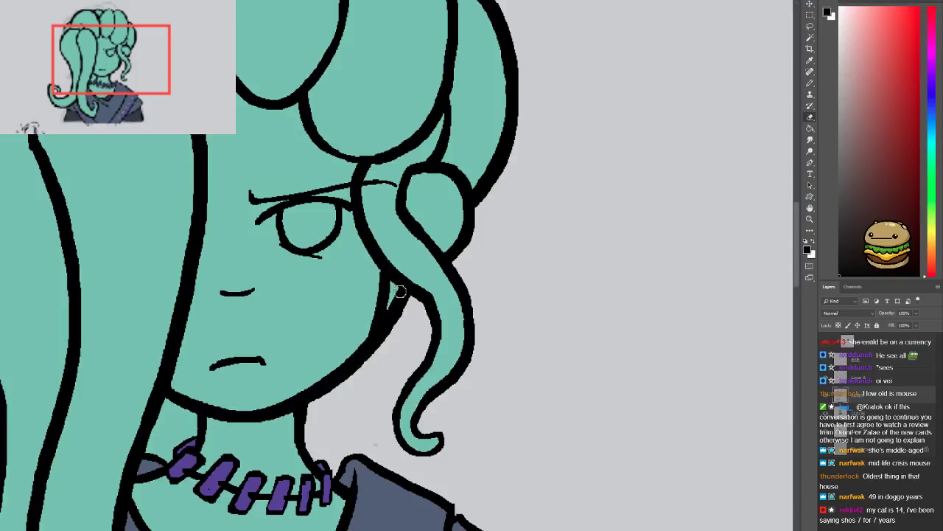
mouse_move(401, 297)
mouse_down()
mouse_move(400, 320)
mouse_move(387, 313)
mouse_move(392, 296)
mouse_move(388, 341)
mouse_move(399, 300)
mouse_up()
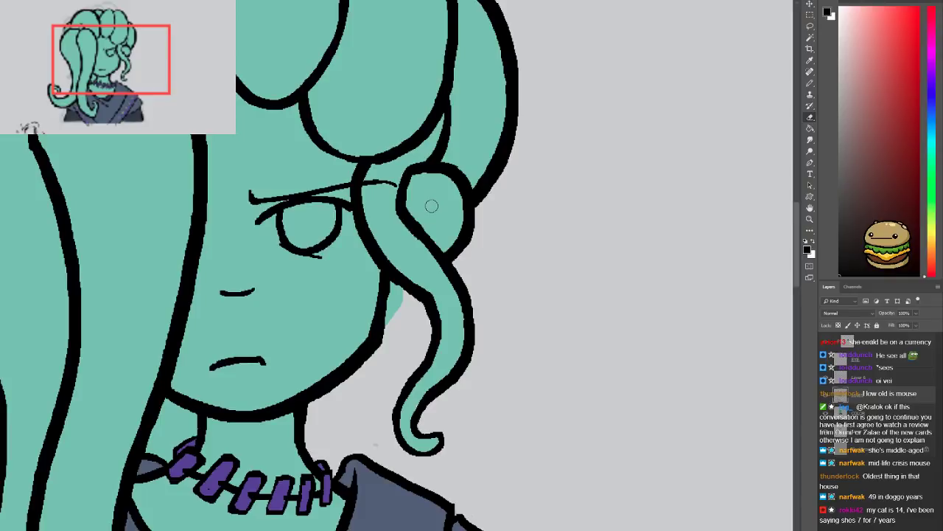
Erase the round curl behind the thin hair lock and ink a small ear arc above and a lobe below the lock
mouse_move(417, 170)
mouse_down()
mouse_move(444, 173)
mouse_move(455, 214)
mouse_move(443, 239)
mouse_move(456, 254)
mouse_move(474, 196)
mouse_move(442, 170)
mouse_move(412, 171)
mouse_move(426, 234)
mouse_up()
key(b)
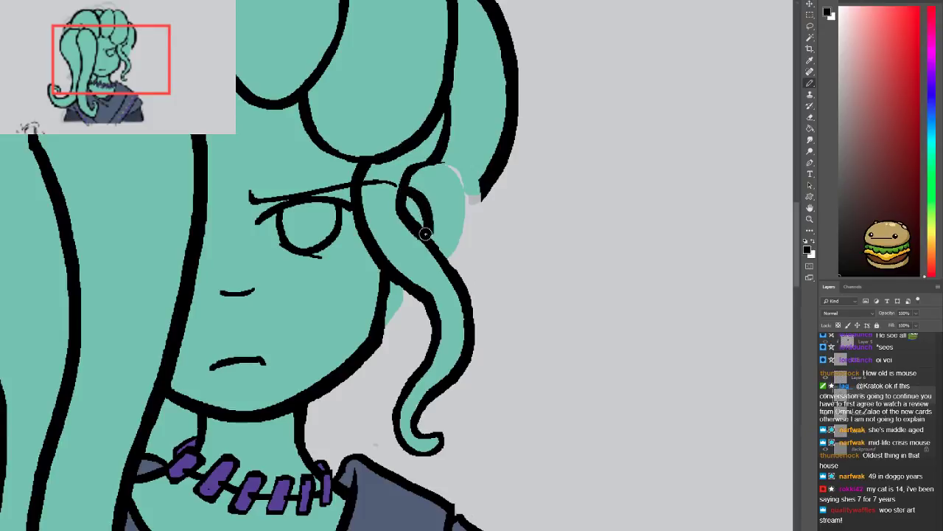
drag(410, 290, 384, 314)
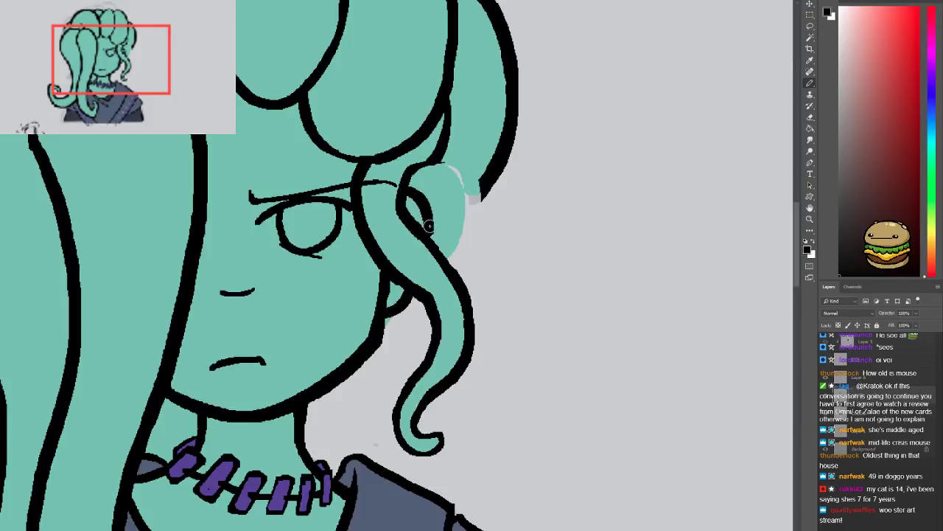
Extend the rear hair curl's black outline down and inward until it meets the ear behind the thin lock
drag(480, 174, 437, 224)
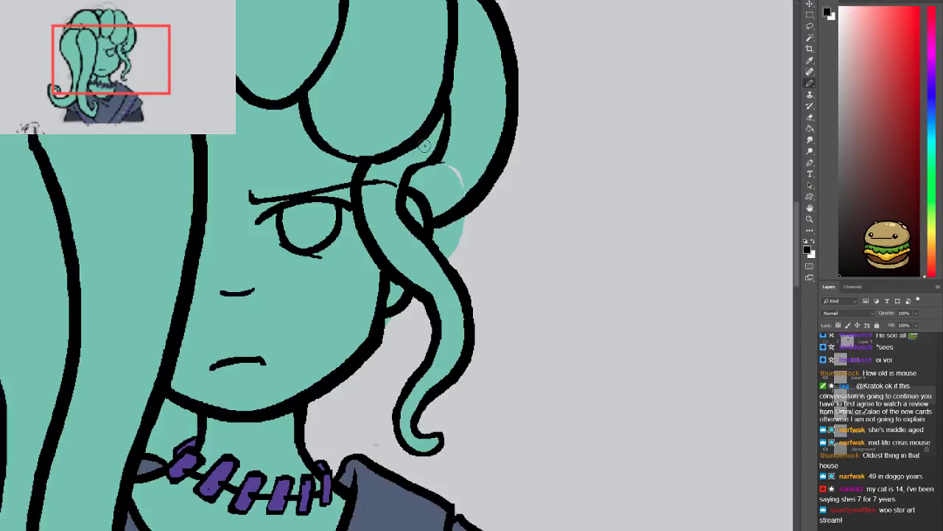
key(e)
key(b)
key(ctrl+minus)
key(ctrl+minus)
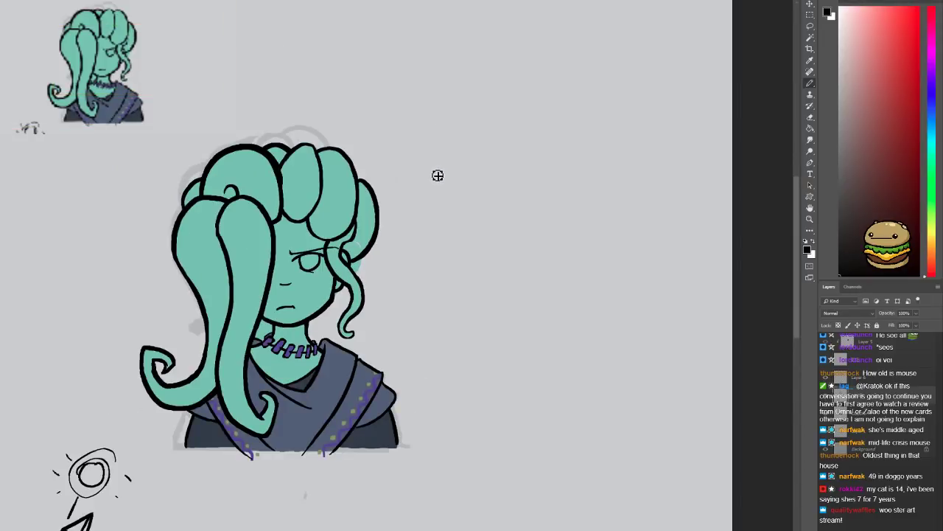
Erase the line joining the thin lock's outer edge to the hair curl above it
key(ctrl+plus)
key(ctrl+plus)
key(ctrl+plus)
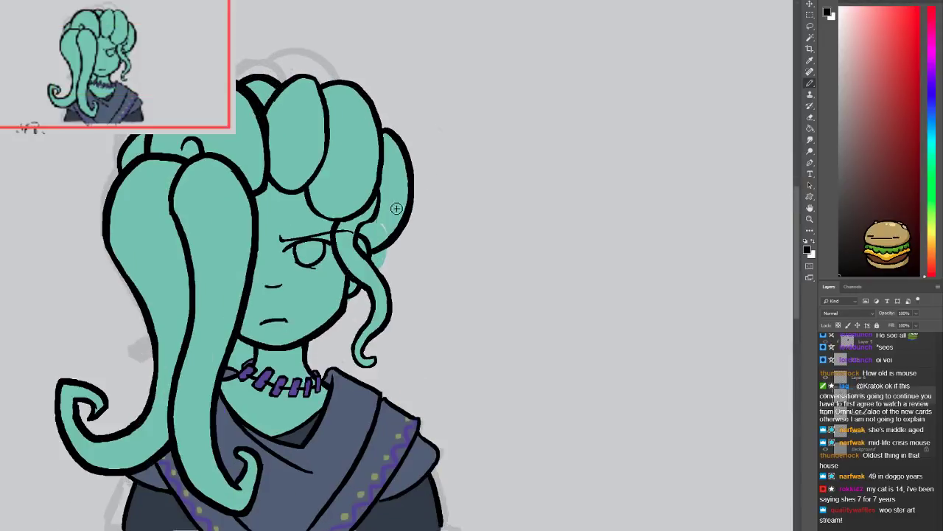
key(e)
mouse_move(361, 257)
mouse_down()
mouse_move(420, 182)
mouse_move(397, 199)
mouse_move(416, 151)
mouse_up()
Try a nearly straight black line from the thin lock's outer edge up to the hair curl, and erase it
key(b)
drag(359, 249, 397, 187)
key(ctrl+z)
drag(359, 251, 400, 175)
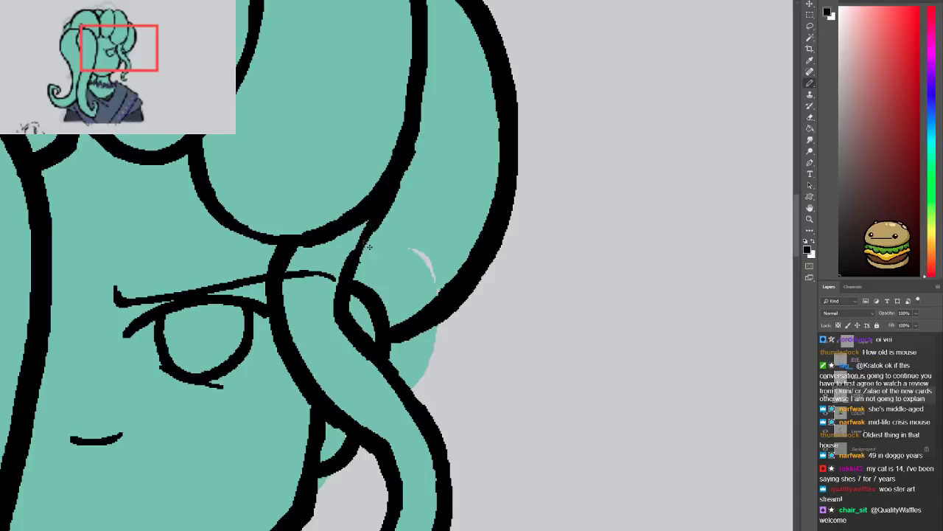
key(ctrl+z)
drag(353, 262, 389, 198)
key(ctrl+z)
mouse_move(349, 266)
mouse_down()
mouse_move(391, 209)
mouse_move(400, 177)
mouse_up()
key(e)
key(ctrl+minus)
key(ctrl+minus)
key(ctrl+minus)
key(ctrl+plus)
key(ctrl+plus)
drag(361, 269, 410, 149)
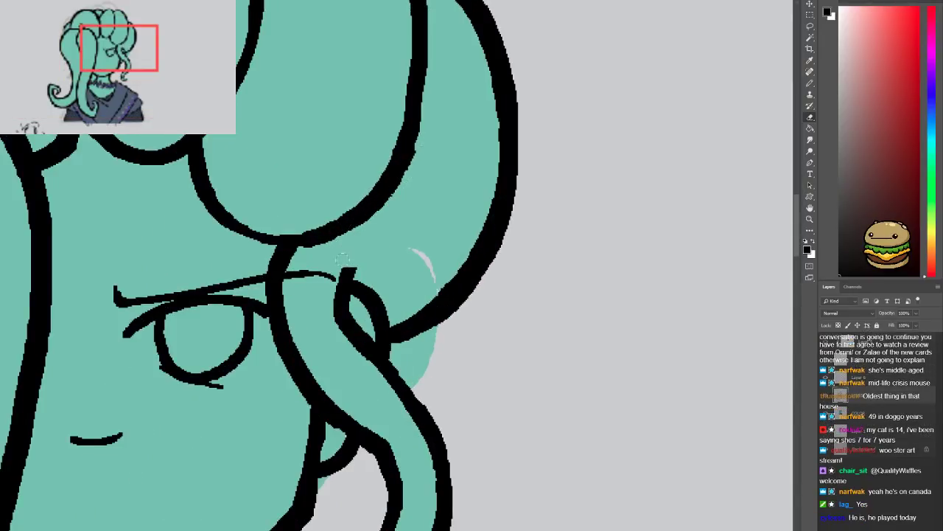
Trim the stub atop the thin lock's outer edge and redraw the edge as a thin curve up to the hair curl
drag(331, 301, 369, 252)
key(b)
mouse_move(362, 285)
mouse_down()
mouse_move(392, 245)
mouse_move(382, 206)
mouse_up()
key(ctrl+z)
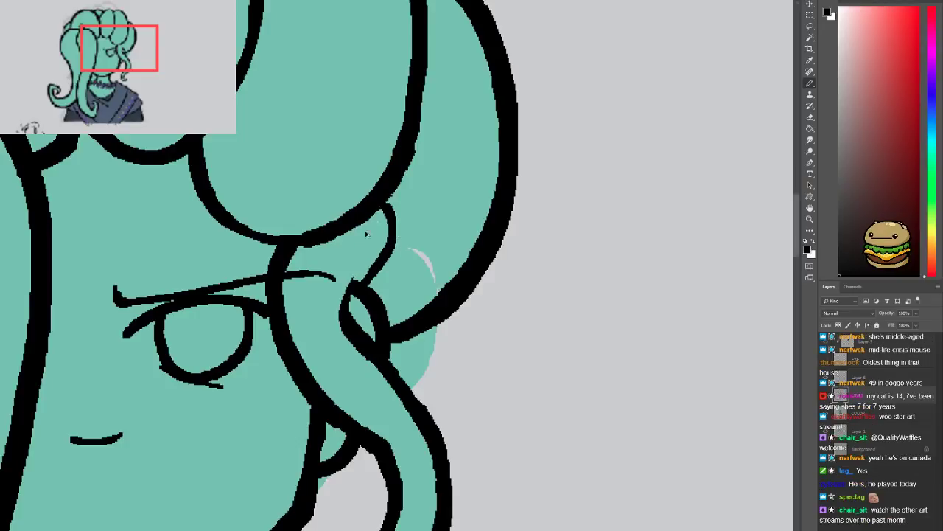
key(ctrl+z)
drag(350, 294, 373, 264)
key(ctrl+z)
drag(350, 294, 383, 252)
key(ctrl+z)
key(ctrl+z)
mouse_move(351, 283)
mouse_down()
mouse_move(374, 251)
mouse_move(373, 212)
mouse_up()
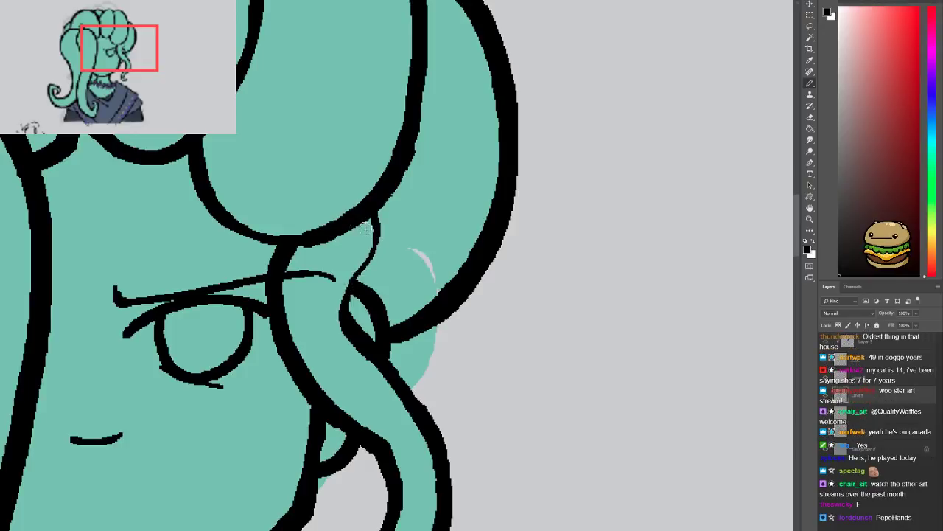
Thicken the thin curved line that joins the thin lock's outer edge to the hair curl above it
key(ctrl+minus)
key(ctrl+minus)
key(ctrl+minus)
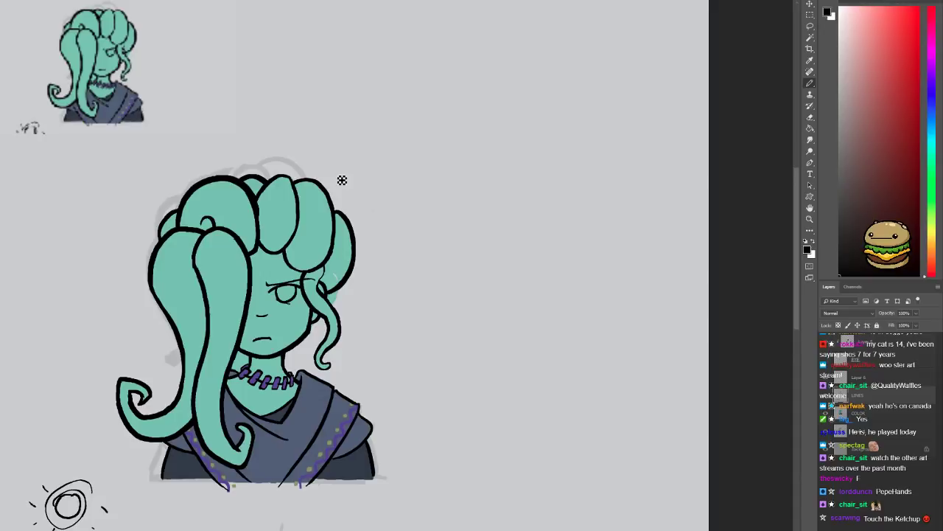
scroll(324, 277, up, 5)
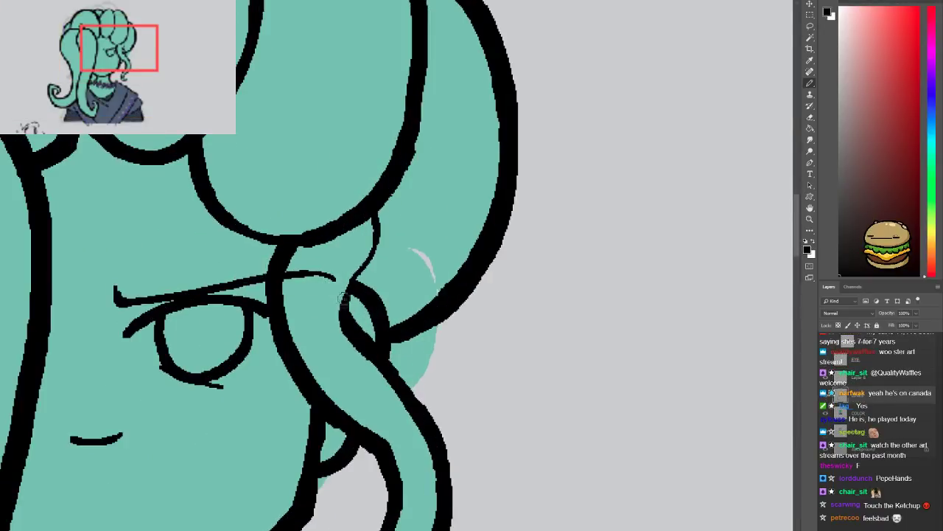
mouse_move(344, 318)
mouse_down()
mouse_move(372, 251)
mouse_move(374, 211)
mouse_up()
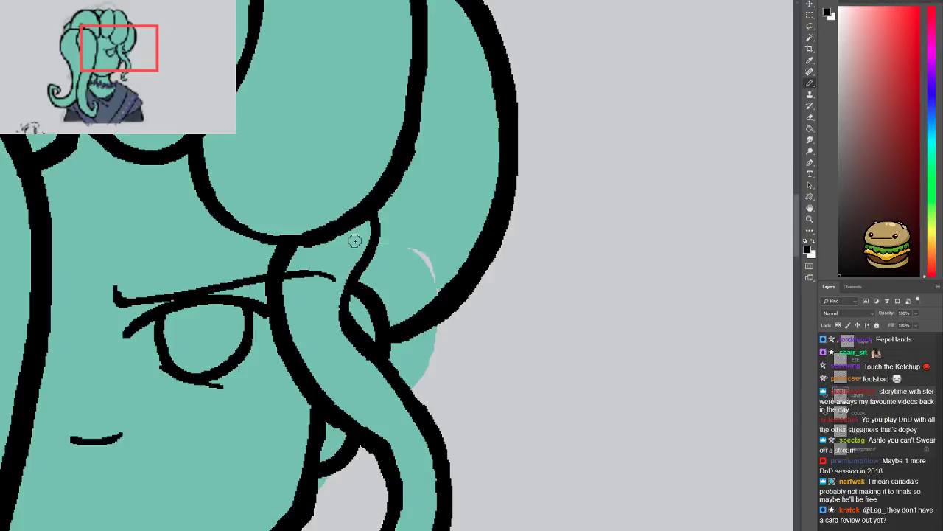
scroll(369, 241, down, 1)
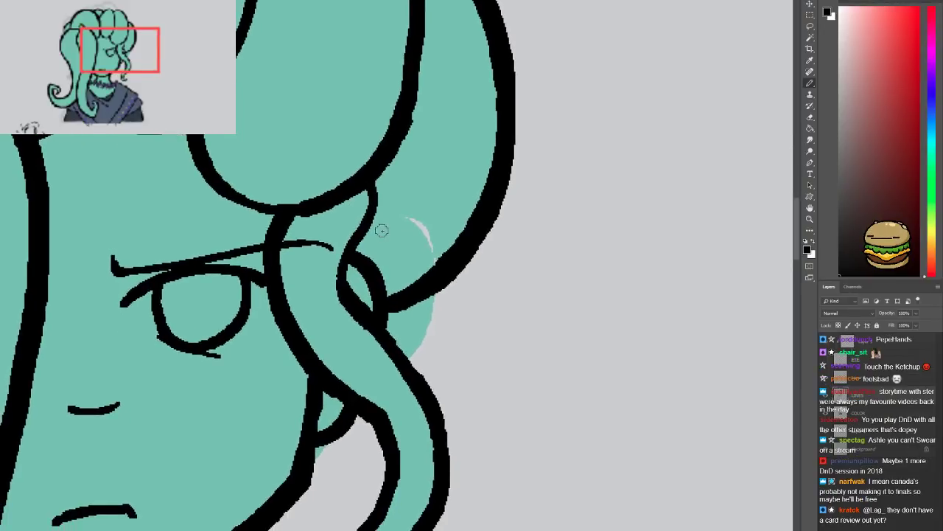
scroll(371, 240, down, 3)
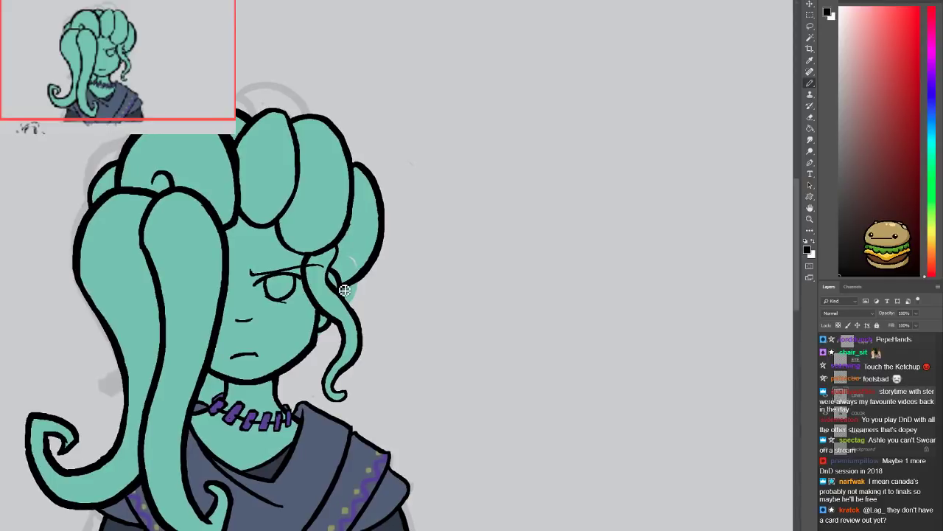
Remove the lower ear outline beneath the thin lock and fill the corner with black, blending it into the cheek outline
scroll(309, 281, up, 3)
mouse_move(341, 397)
mouse_down()
mouse_move(361, 385)
mouse_move(348, 418)
mouse_up()
key(e)
mouse_move(344, 419)
mouse_down()
mouse_move(343, 443)
mouse_move(353, 431)
mouse_move(360, 437)
mouse_move(360, 402)
mouse_move(379, 420)
mouse_move(349, 438)
mouse_up()
key(b)
mouse_move(341, 385)
mouse_down()
mouse_move(362, 388)
mouse_move(344, 388)
mouse_move(370, 368)
mouse_up()
scroll(366, 387, down, 2)
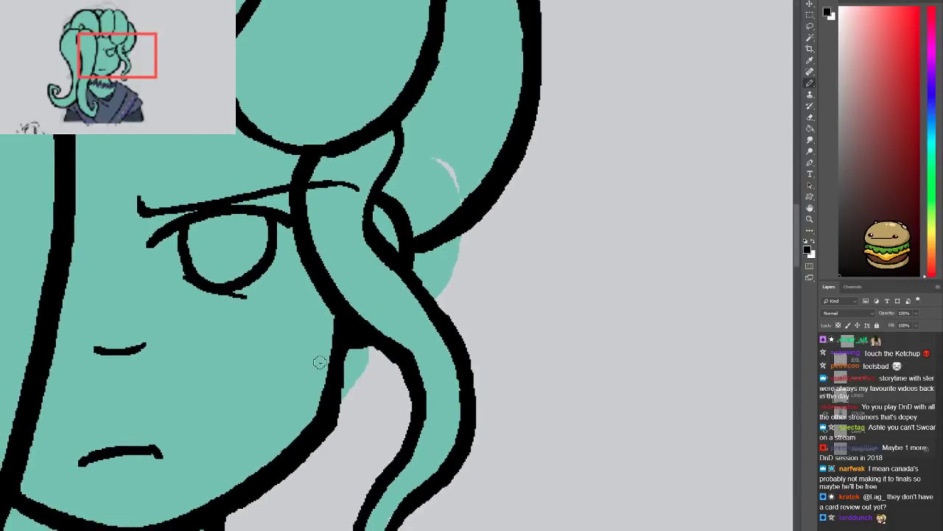
drag(347, 341, 336, 398)
drag(346, 347, 339, 396)
Erase the teal colour spilling outside the outlines below the thin lock and beneath the rear hair curl
key(e)
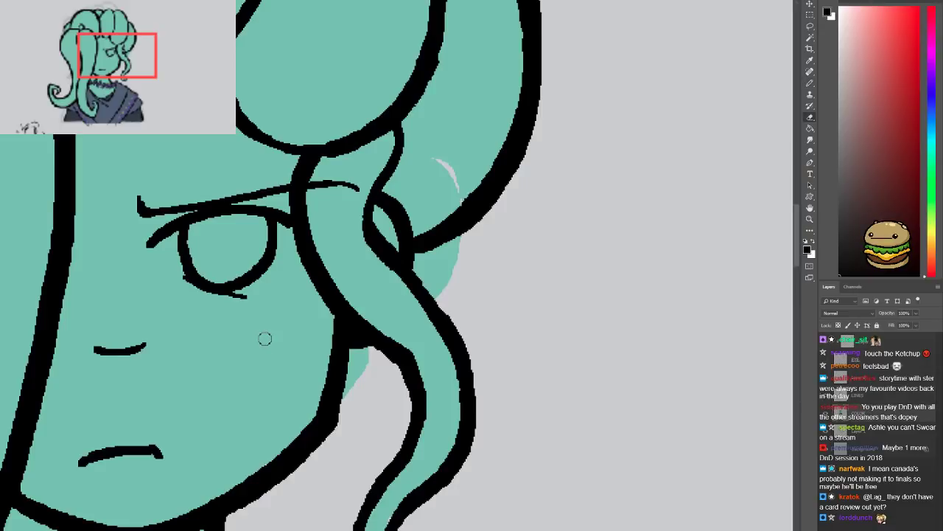
drag(361, 350, 348, 391)
mouse_move(426, 254)
mouse_down()
mouse_move(435, 289)
mouse_move(420, 258)
mouse_move(427, 273)
mouse_move(460, 237)
mouse_up()
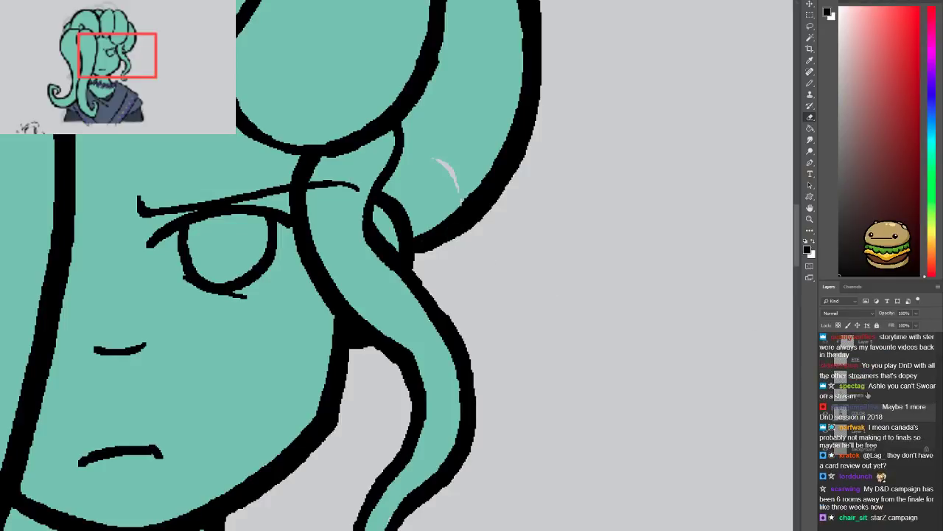
Sample the teal hair colour and paint over the grey gap inside the rear hair curl
key(i)
click(446, 114)
key(b)
mouse_move(443, 147)
mouse_down()
mouse_move(459, 148)
mouse_move(446, 200)
mouse_up()
key(ctrl+0)
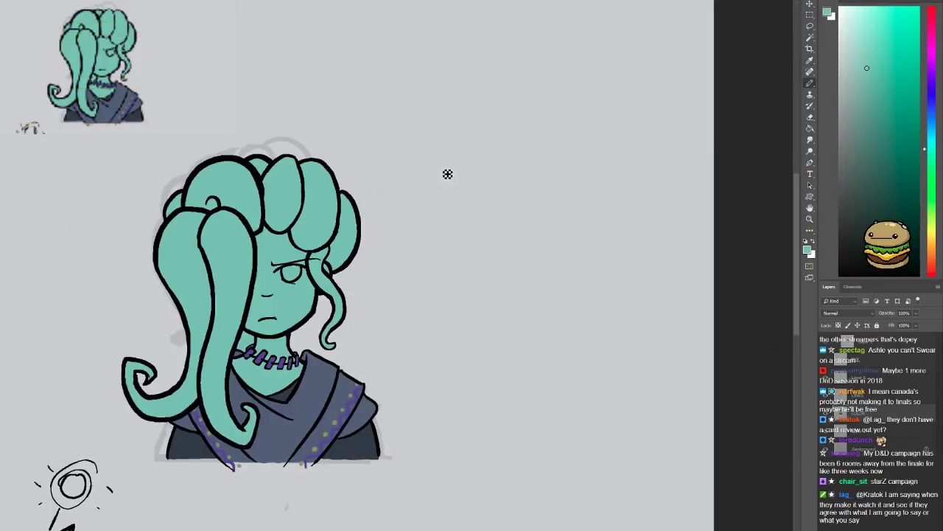
key(ctrl+1)
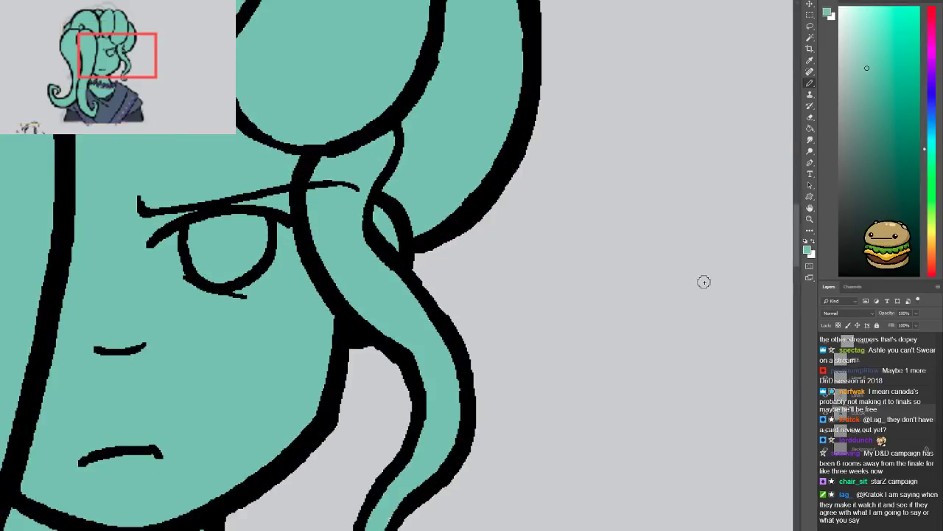
Choose a muted red paint colour and try diagonal slash marks across the cheek below the eye
drag(724, 367, 776, 352)
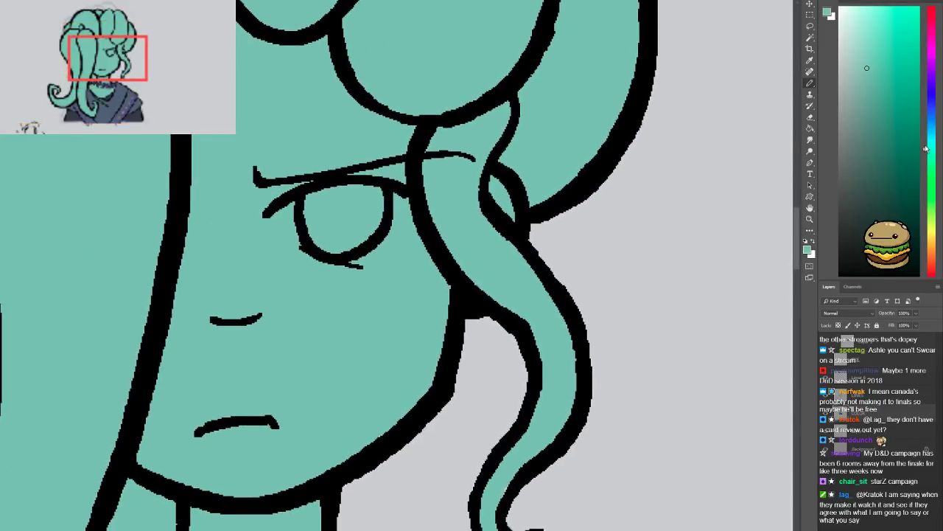
click(932, 251)
drag(932, 250, 932, 264)
click(895, 58)
drag(366, 303, 310, 369)
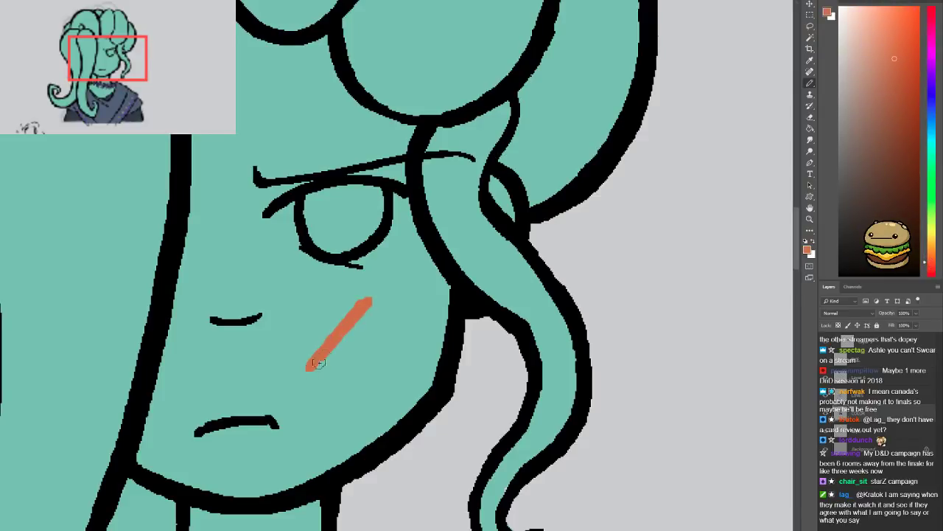
key(ctrl+z)
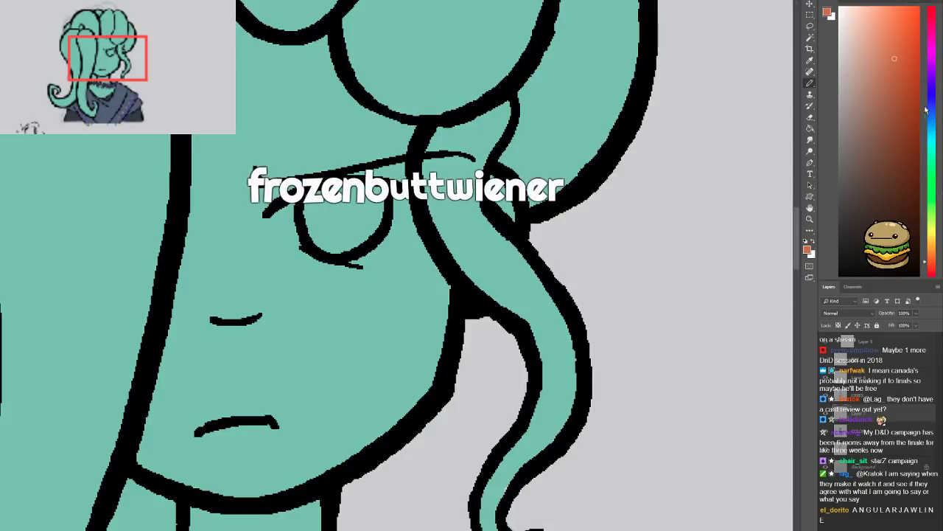
click(927, 272)
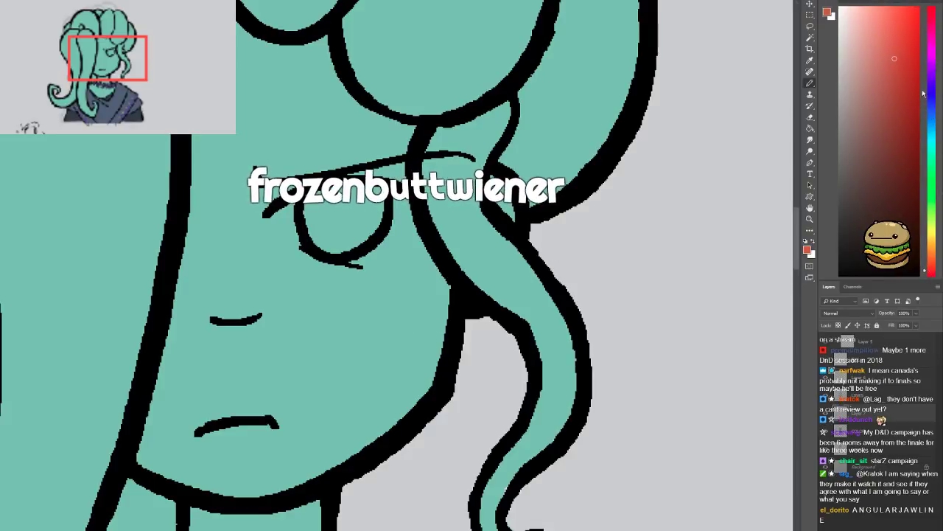
drag(397, 280, 315, 352)
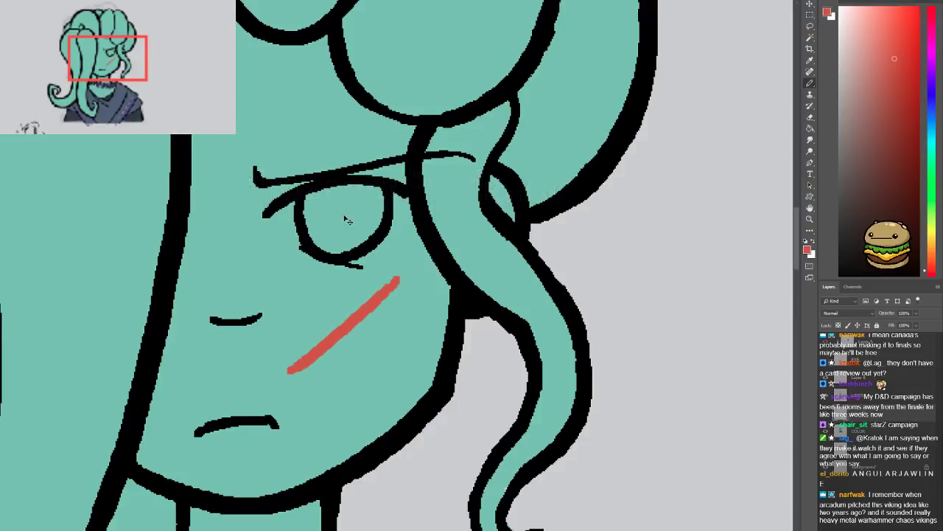
key(ctrl+z)
Try several long curved red scars running from the cheek through the eye up to the front hair curl
scroll(317, 181, up, 3)
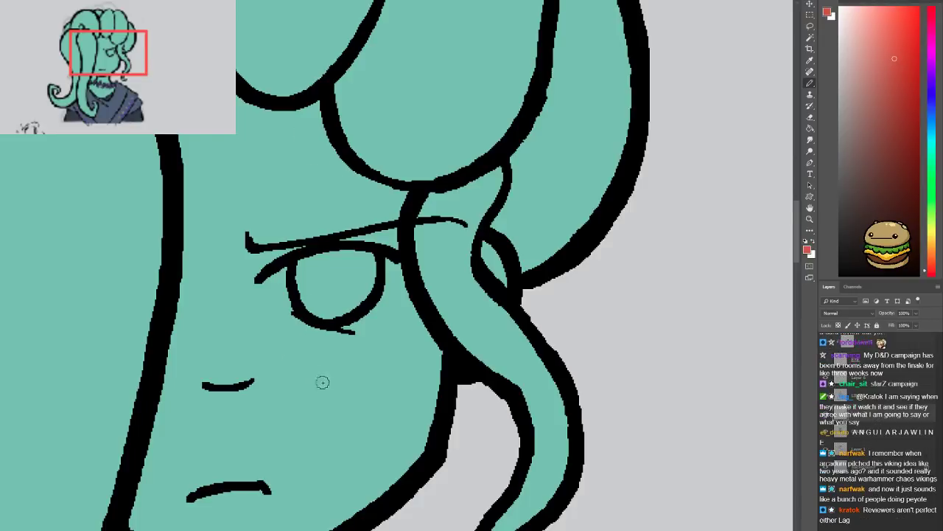
drag(364, 418, 369, 193)
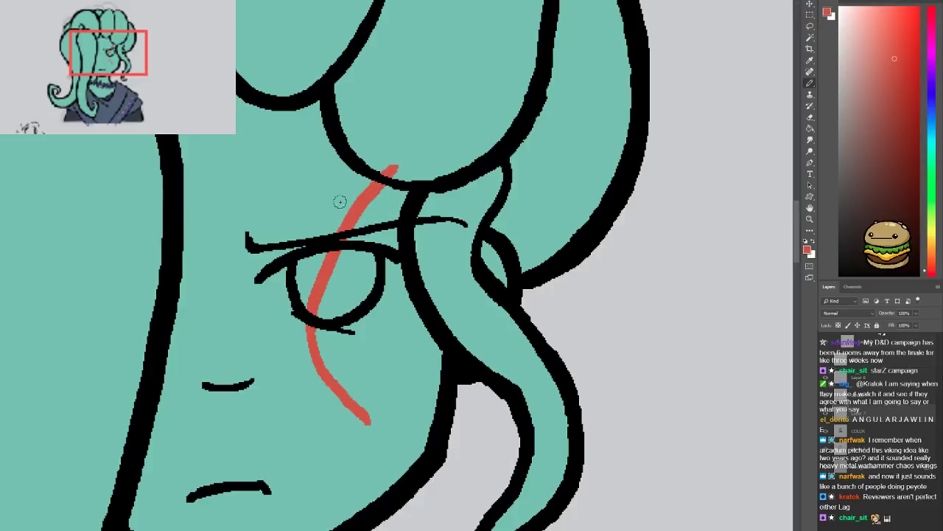
key(ctrl+z)
drag(352, 435, 354, 186)
key(ctrl+z)
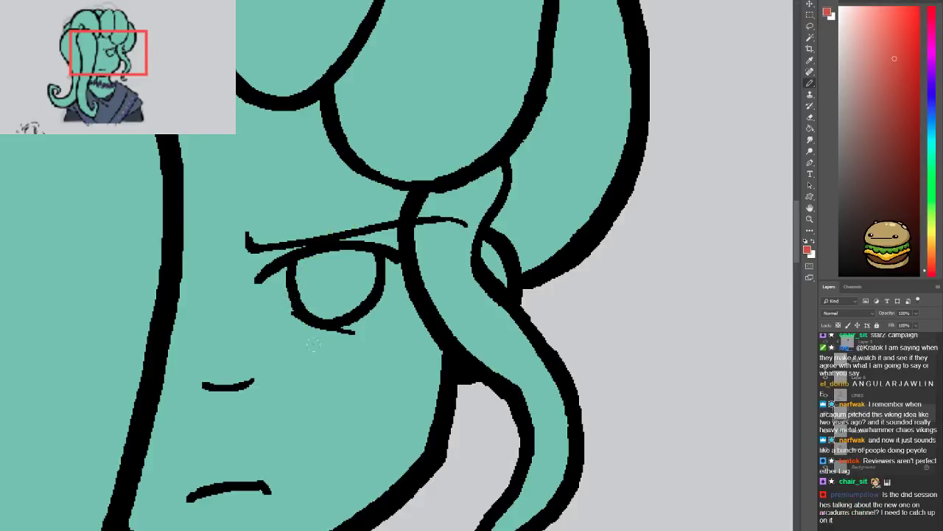
mouse_move(352, 420)
mouse_down()
mouse_move(305, 335)
mouse_move(373, 162)
mouse_up()
key(ctrl+z)
mouse_move(375, 432)
mouse_down()
mouse_move(331, 366)
mouse_move(381, 172)
mouse_up()
key(ctrl+minus)
key(ctrl+minus)
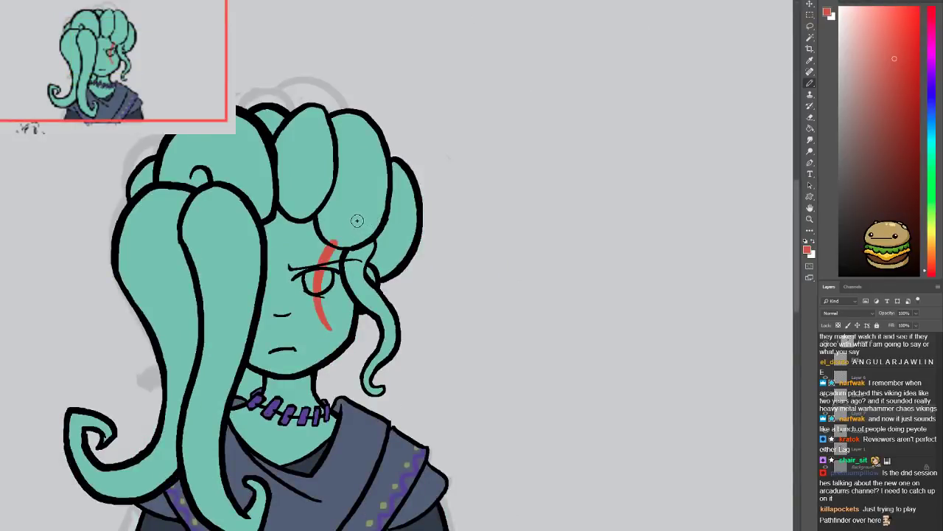
key(ctrl+plus)
key(ctrl+z)
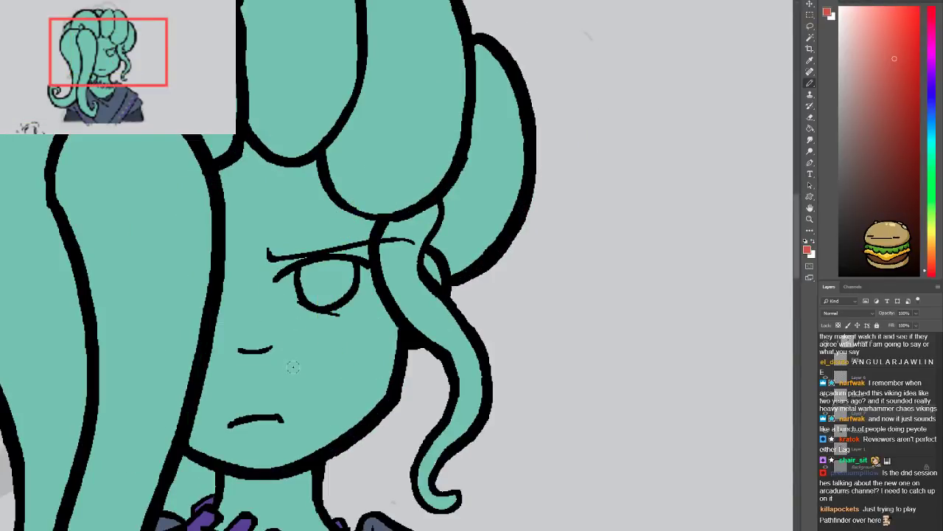
Paint three diagonal red slashes, one through the eye and two across the forehead into the hair curls
drag(301, 360, 352, 199)
drag(281, 230, 312, 157)
key(ctrl+z)
mouse_move(265, 223)
mouse_down()
mouse_move(302, 152)
mouse_move(260, 213)
mouse_move(322, 118)
mouse_up()
key(ctrl+z)
drag(294, 226, 359, 131)
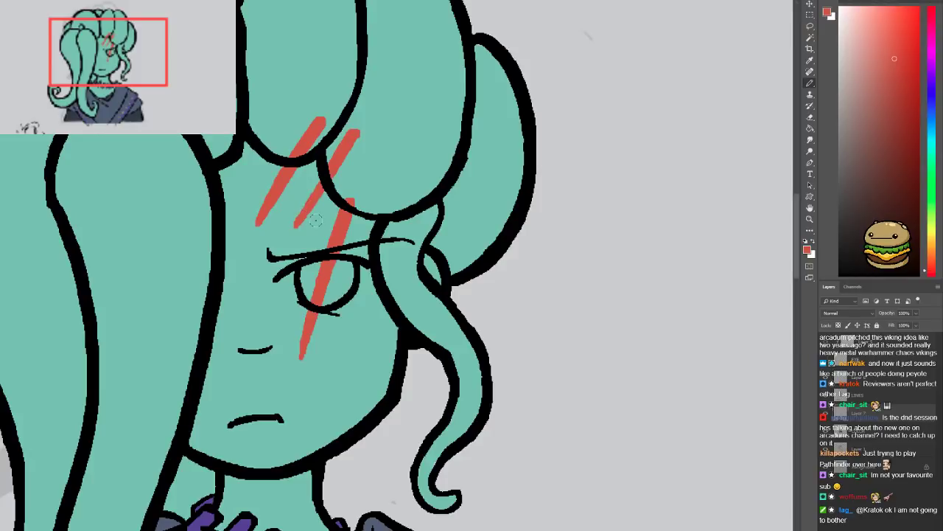
Paint over the slash portions covering the eye and the hair curls with the sampled teal skin colour
alt+click(343, 363)
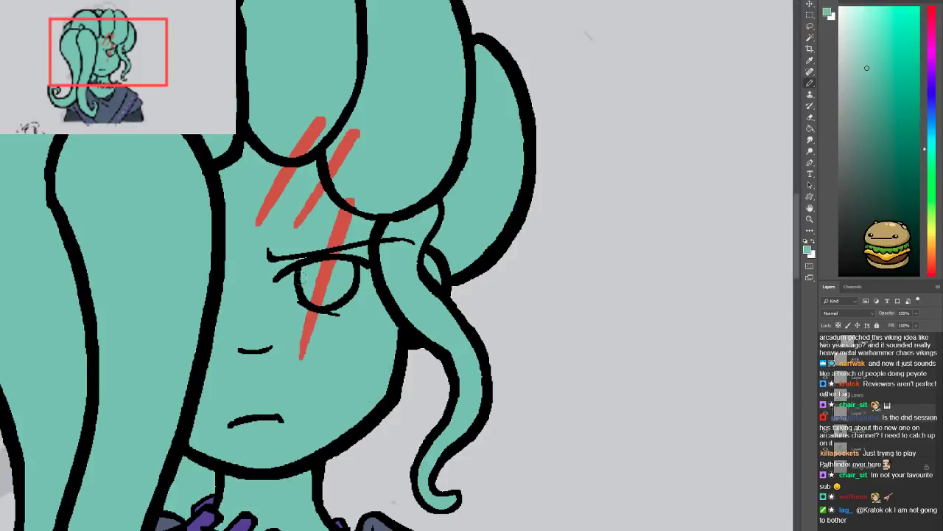
drag(328, 254, 322, 270)
drag(336, 124, 339, 174)
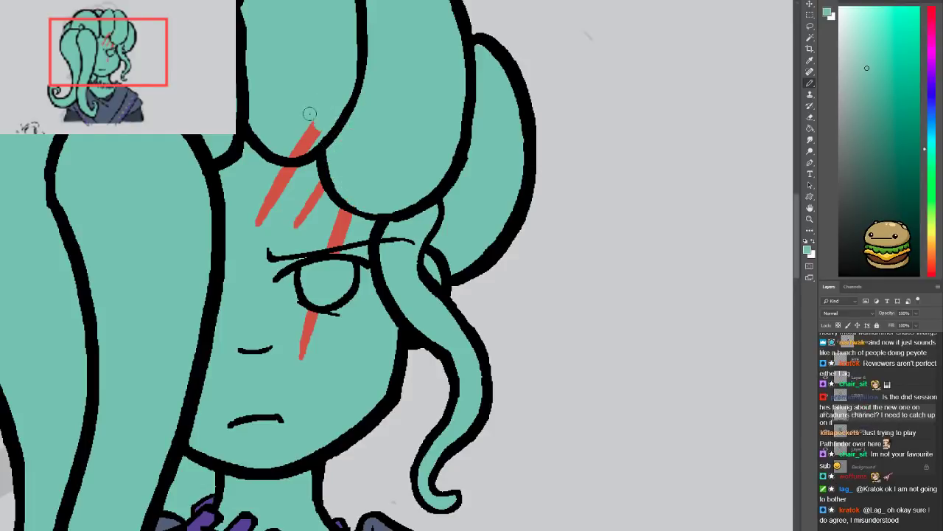
drag(312, 106, 294, 156)
key(ctrl+minus)
key(ctrl+minus)
key(ctrl+minus)
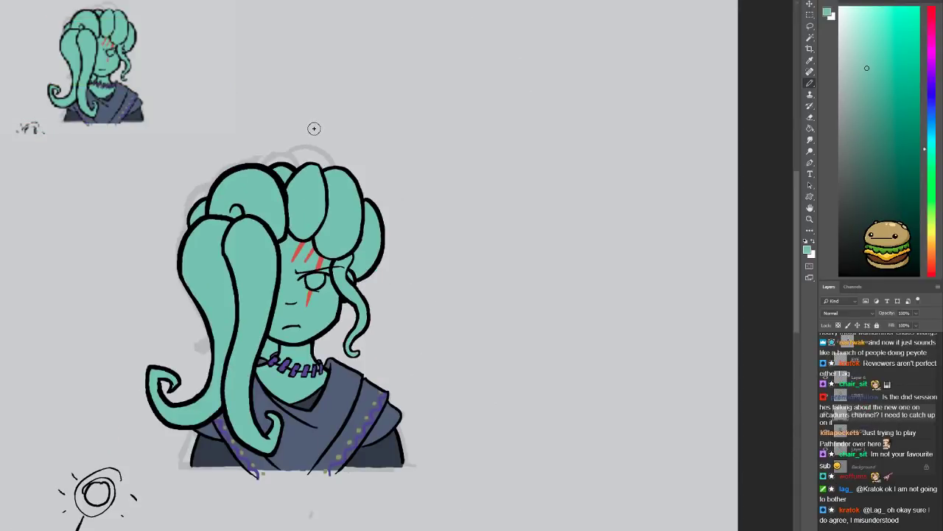
Paint over the middle forehead slash in teal, keeping the outer forehead slash and the eye slash
key(ctrl+plus)
key(ctrl+plus)
key(ctrl+plus)
drag(297, 225, 322, 183)
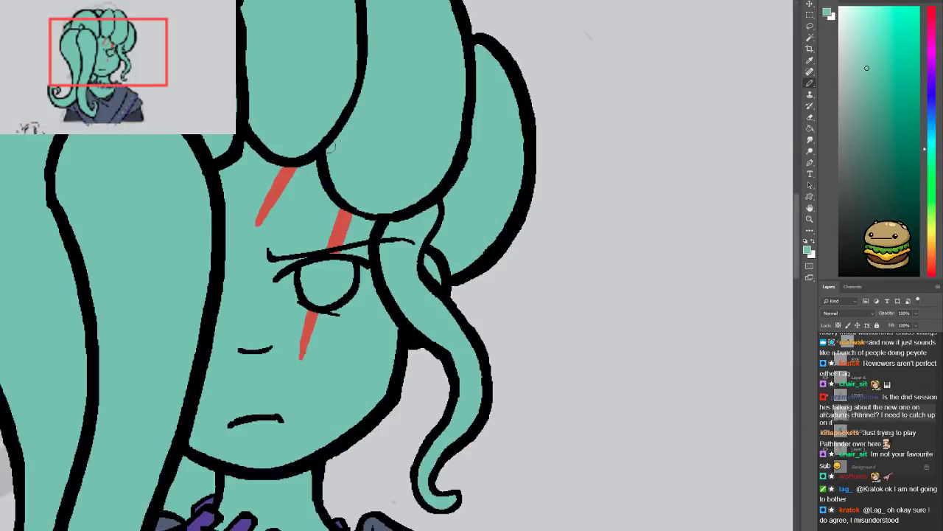
key(ctrl+minus)
key(ctrl+minus)
key(ctrl+minus)
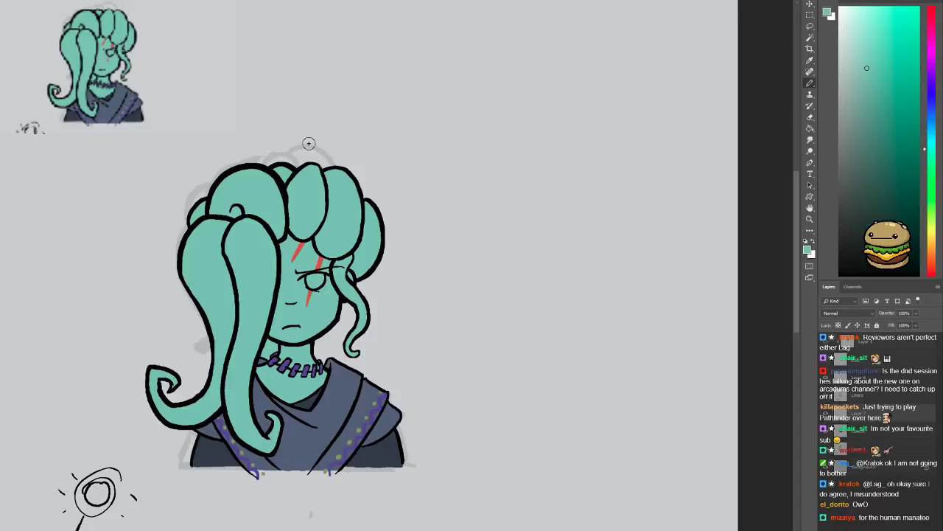
Sample the scar red and paint a curved slash ending at the edge of the hair curl above the forehead
key(ctrl+plus)
key(ctrl+plus)
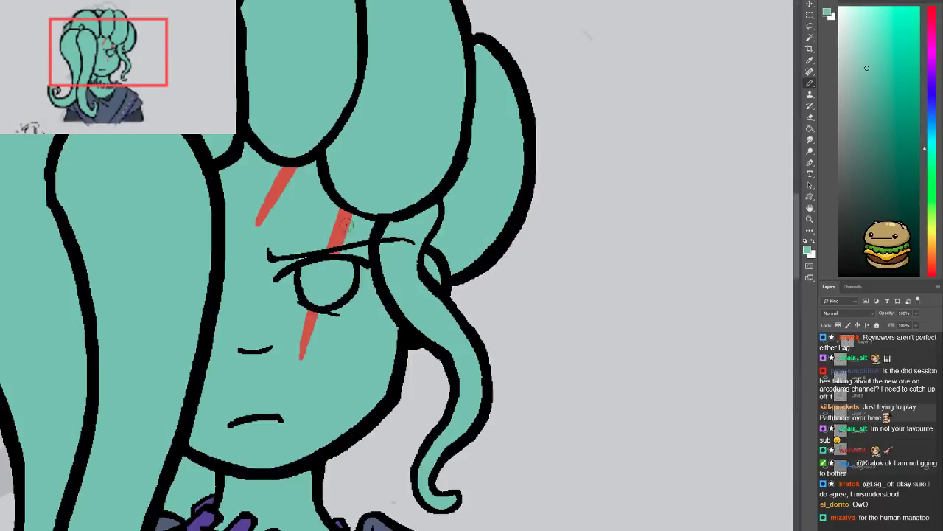
alt+click(343, 228)
scroll(317, 133, up, 3)
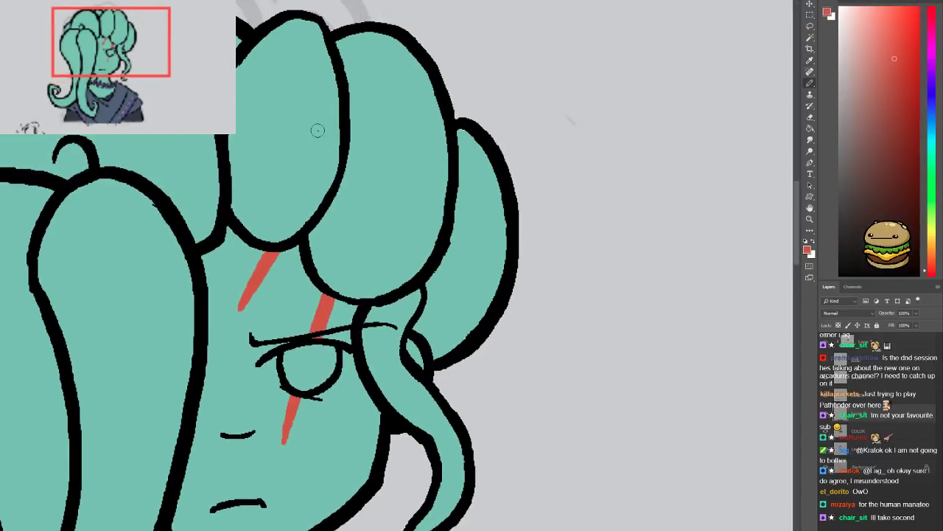
mouse_move(279, 97)
mouse_down()
mouse_move(314, 112)
mouse_move(339, 148)
mouse_up()
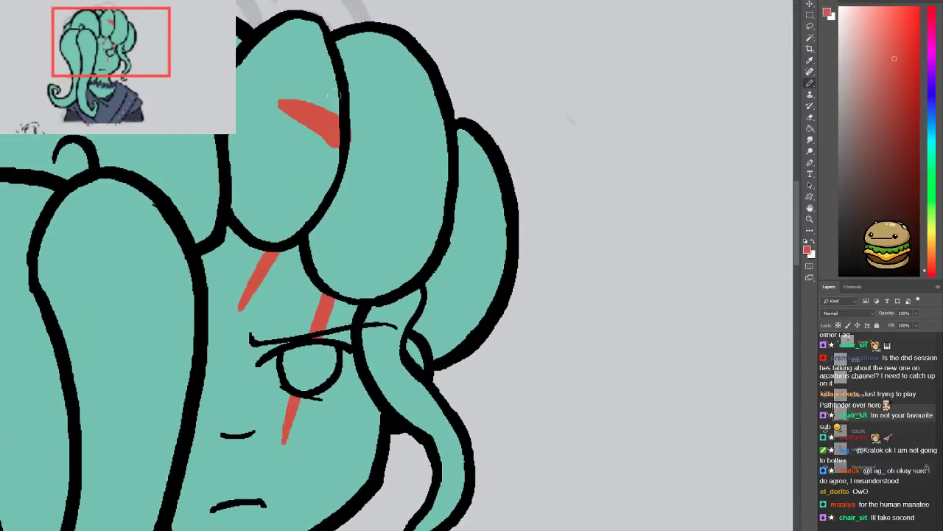
key(ctrl+z)
drag(286, 96, 349, 140)
Erase along the red slashes on the hair curl, forehead and cheek to taper them into thin, sharp points
key(e)
key(ctrl+minus)
key(ctrl+minus)
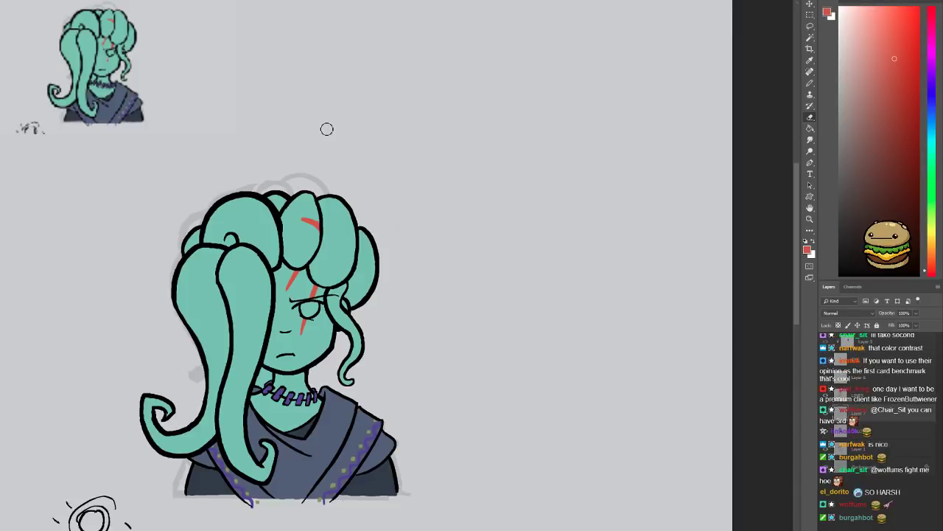
scroll(318, 177, up, 5)
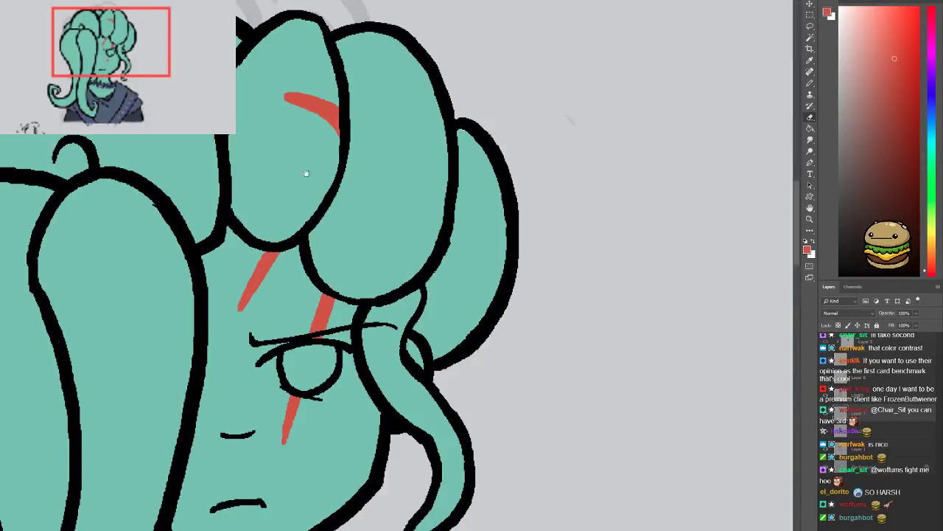
mouse_move(247, 147)
mouse_down()
mouse_move(281, 161)
mouse_move(314, 193)
mouse_up()
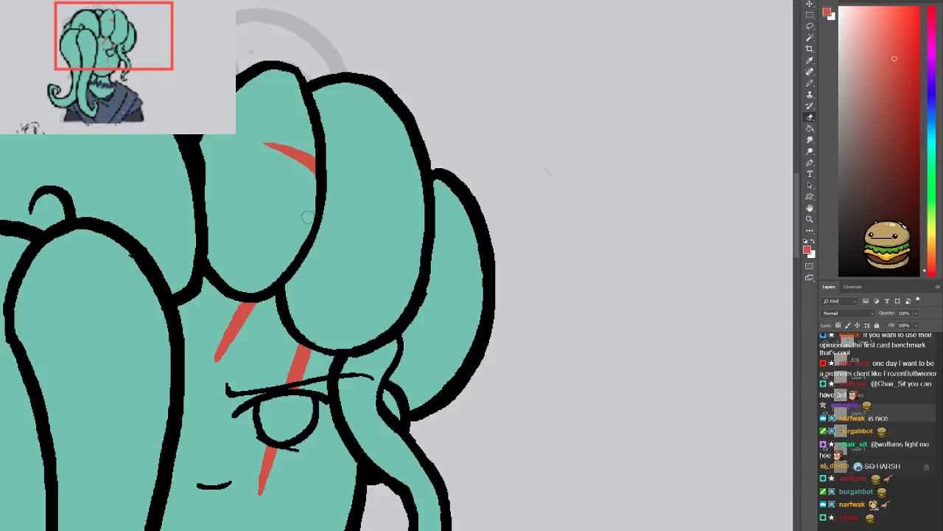
scroll(293, 270, down, 3)
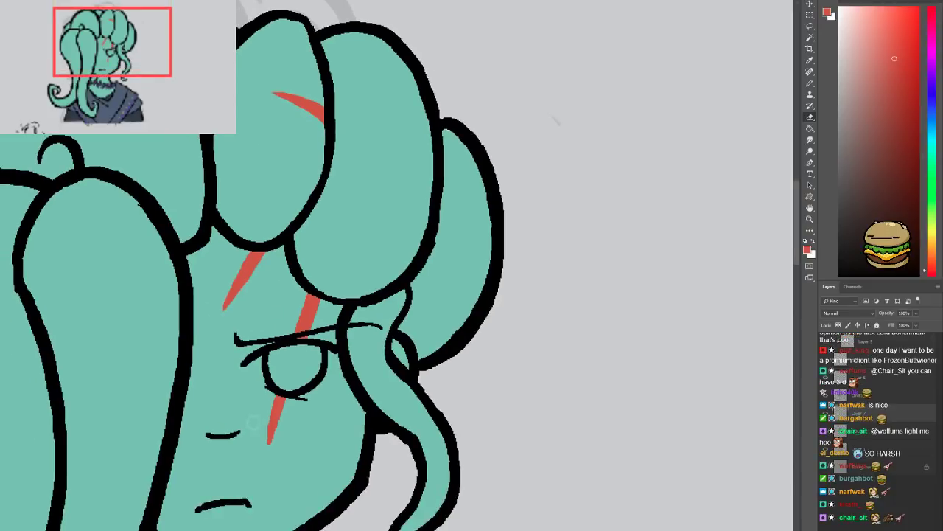
drag(271, 393, 259, 443)
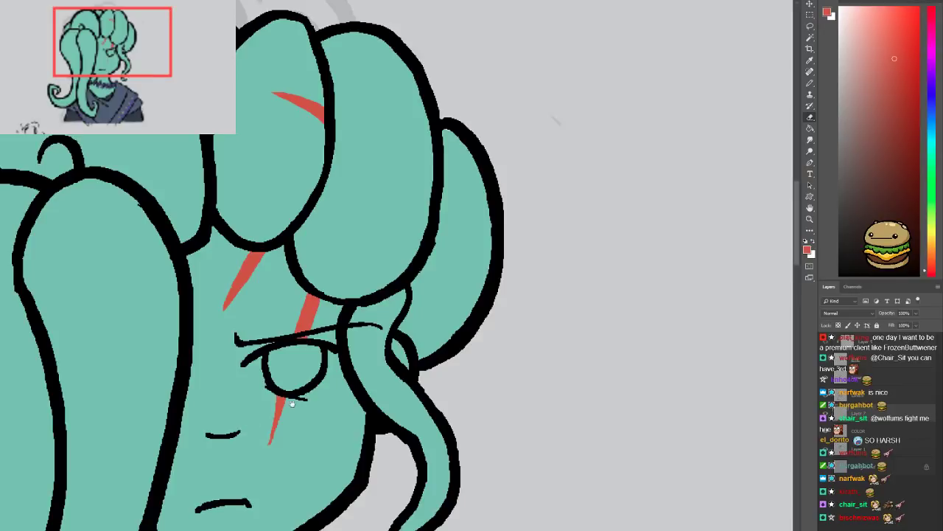
drag(317, 384, 284, 363)
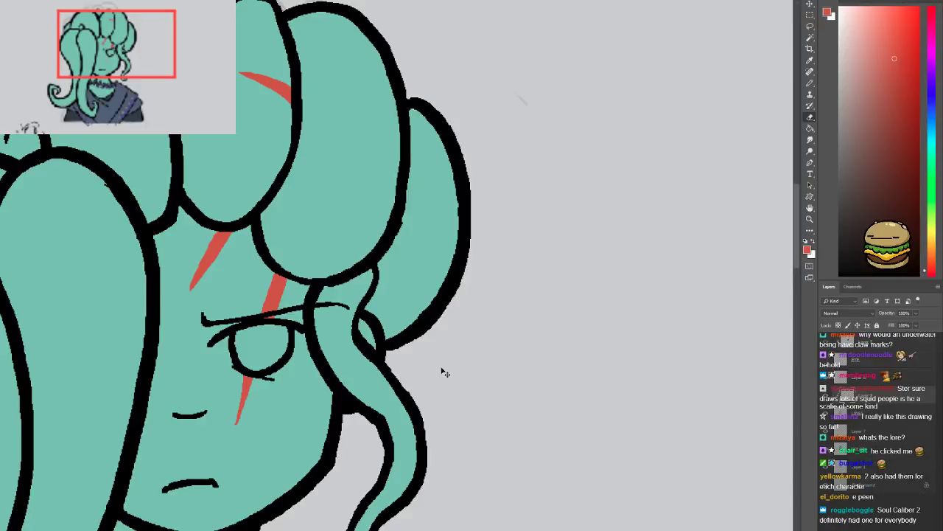
Choose a very pale bluish grey as the paint colour and switch to the painting tool
key(ctrl+minus)
key(ctrl+minus)
key(ctrl+plus)
key(ctrl+plus)
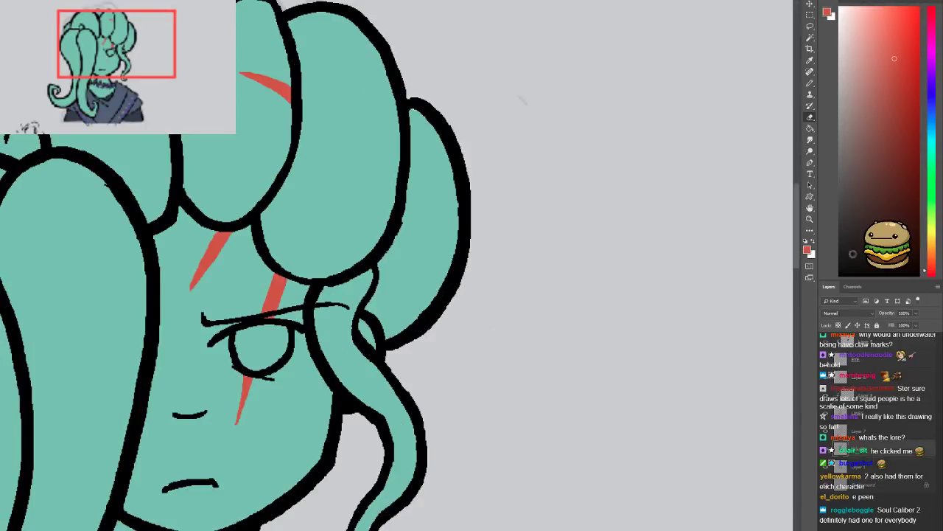
click(933, 118)
click(868, 73)
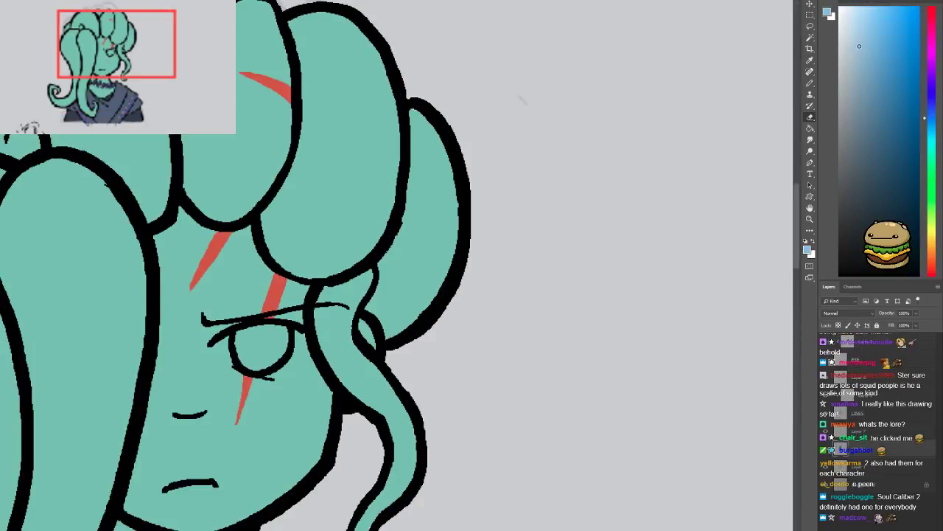
drag(861, 41, 849, 27)
key(b)
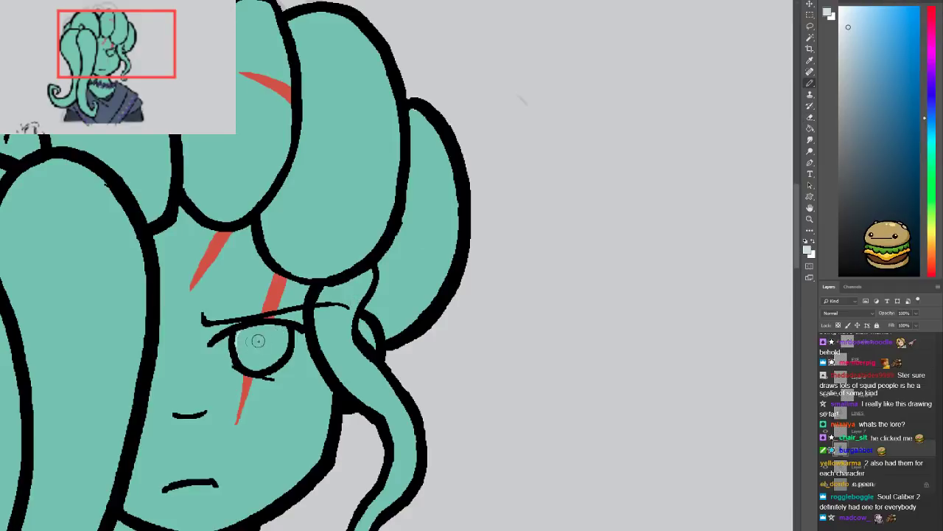
Paint the inside of the eye outline with the pale bluish grey
drag(228, 345, 195, 367)
key(ctrl+z)
key(e)
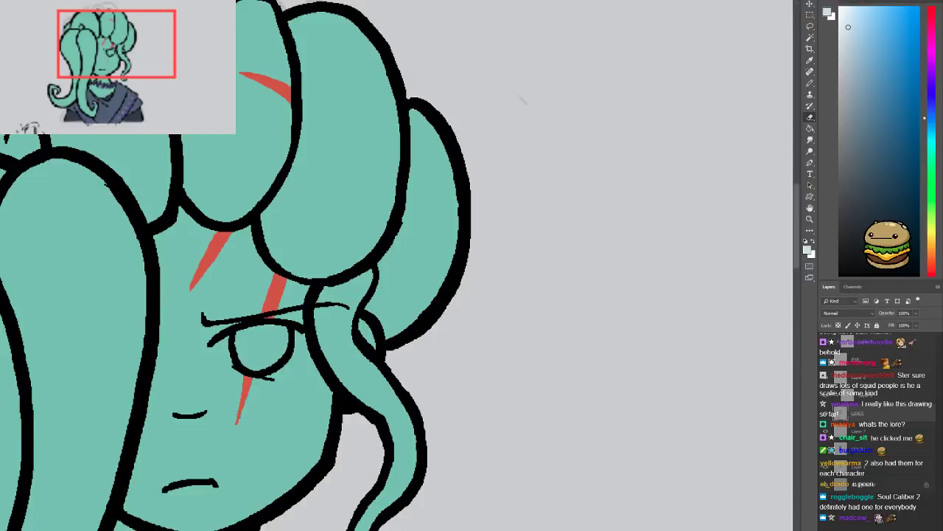
key(b)
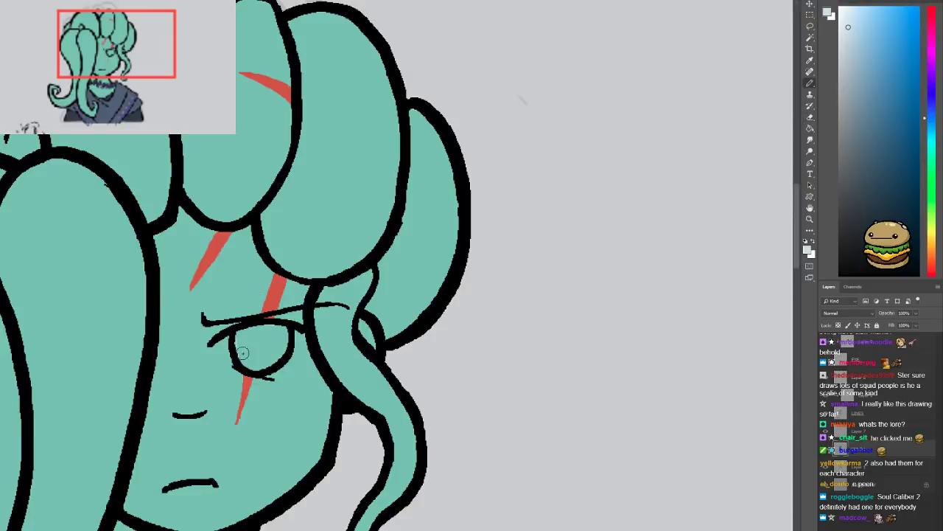
mouse_move(279, 330)
mouse_down()
mouse_move(282, 354)
mouse_move(280, 329)
mouse_up()
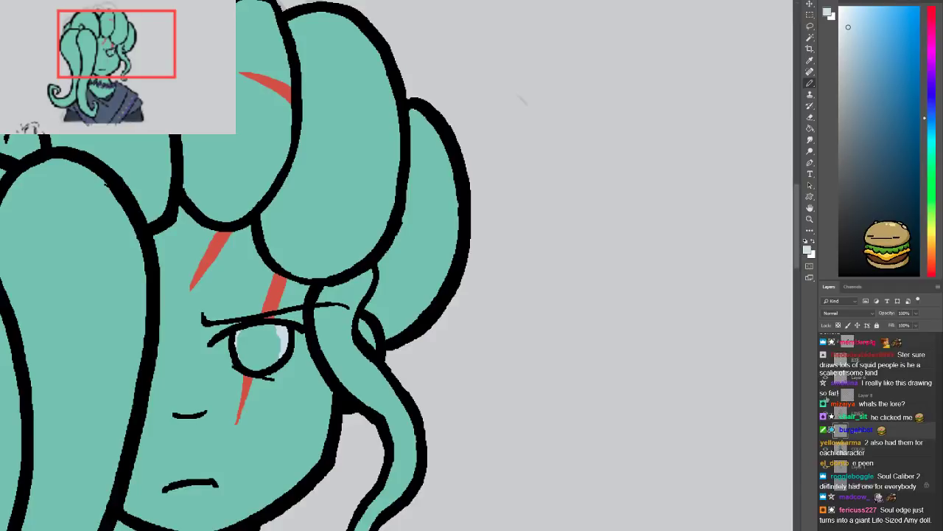
Toggle the visibility of individual layers, including the colour layer and the old eye sketch, to trace what covers the eye
click(826, 377)
click(827, 377)
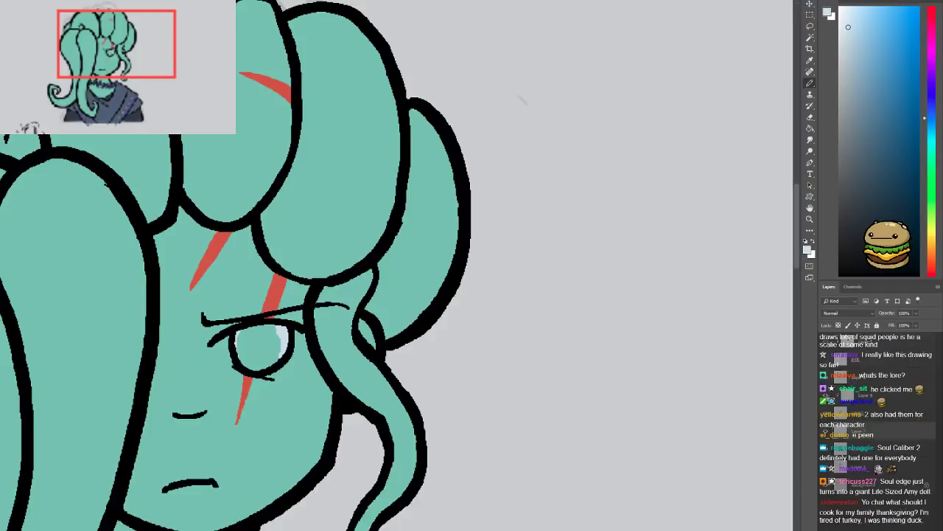
click(826, 413)
click(826, 413)
click(826, 431)
click(825, 430)
click(825, 430)
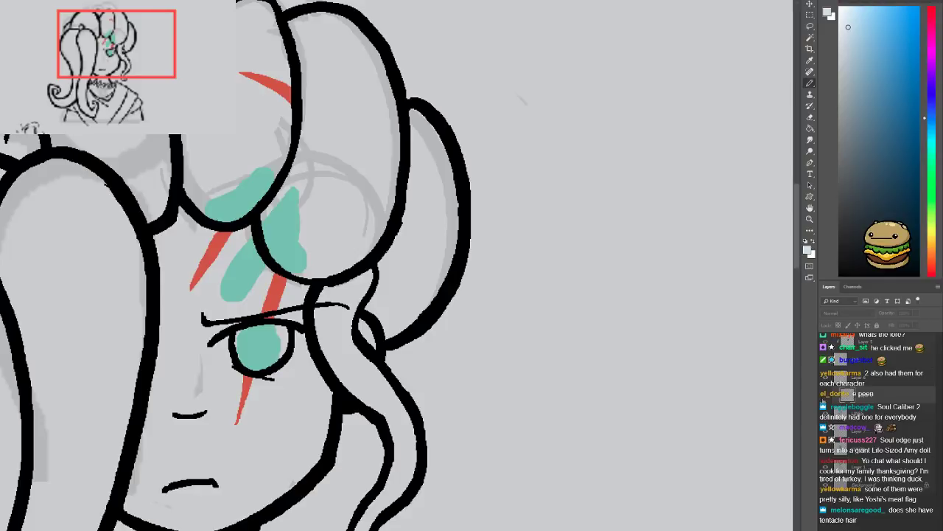
click(826, 382)
click(825, 382)
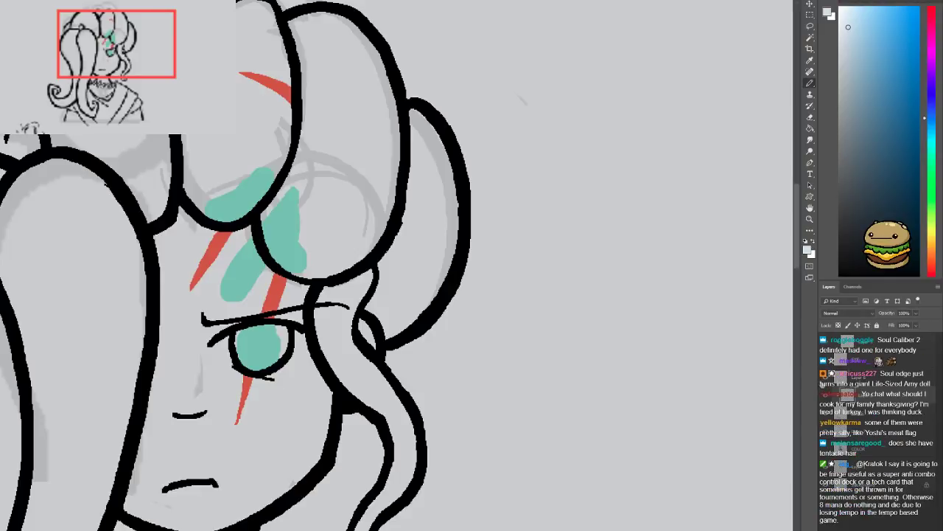
click(826, 381)
click(826, 382)
click(827, 347)
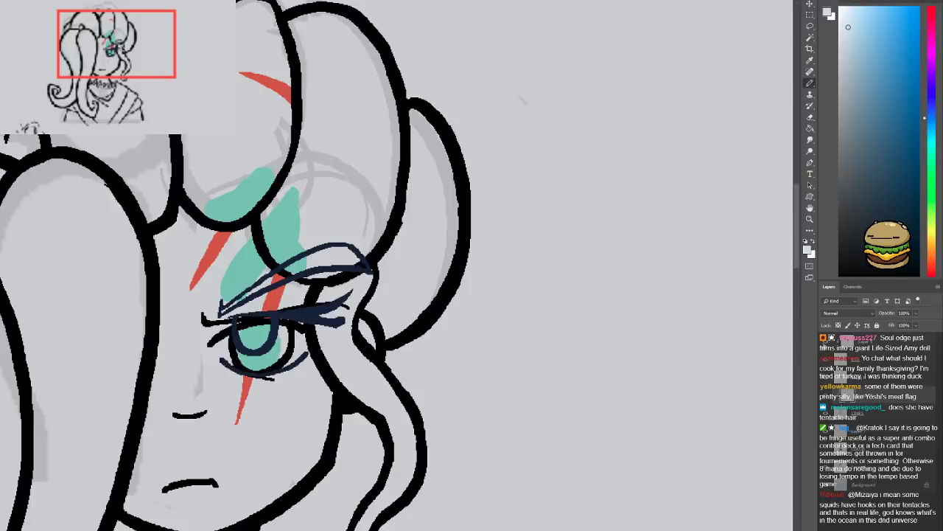
click(825, 346)
click(825, 346)
click(826, 346)
click(825, 346)
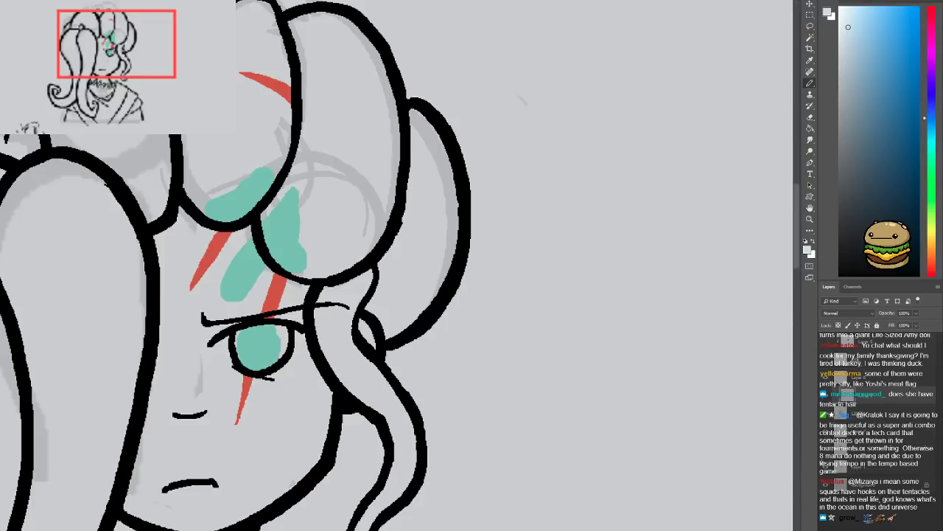
Hide the grey rough sketch and toggle the remaining layers to identify the one holding the teal cover-up patches
click(825, 466)
click(826, 466)
click(825, 467)
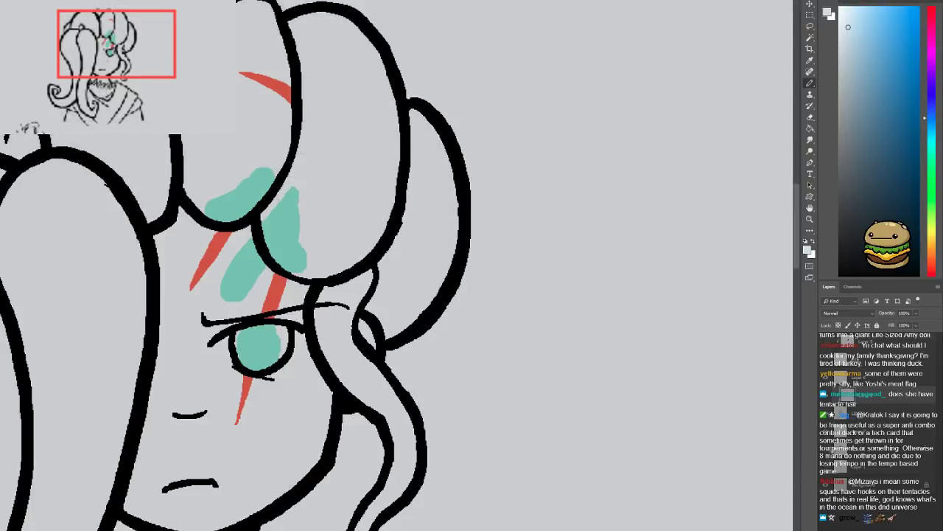
click(825, 449)
click(826, 449)
click(824, 421)
click(824, 420)
click(826, 434)
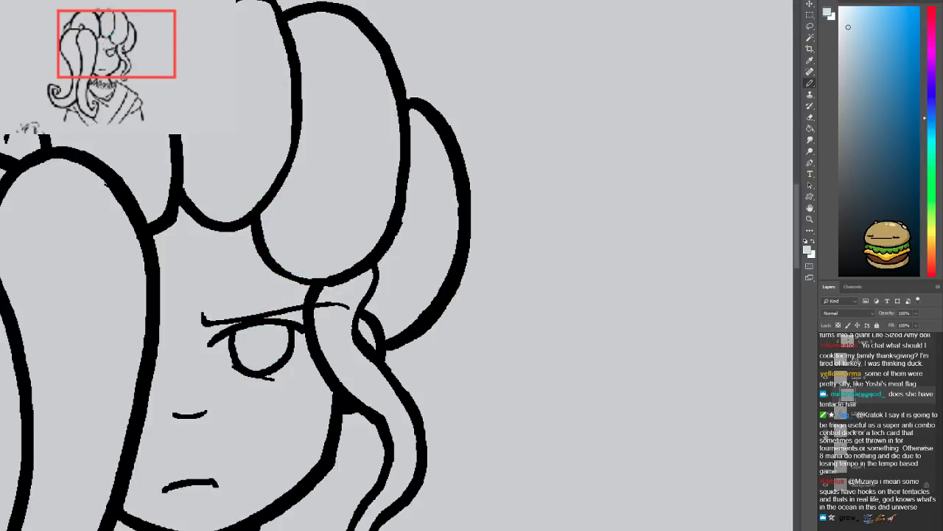
click(825, 434)
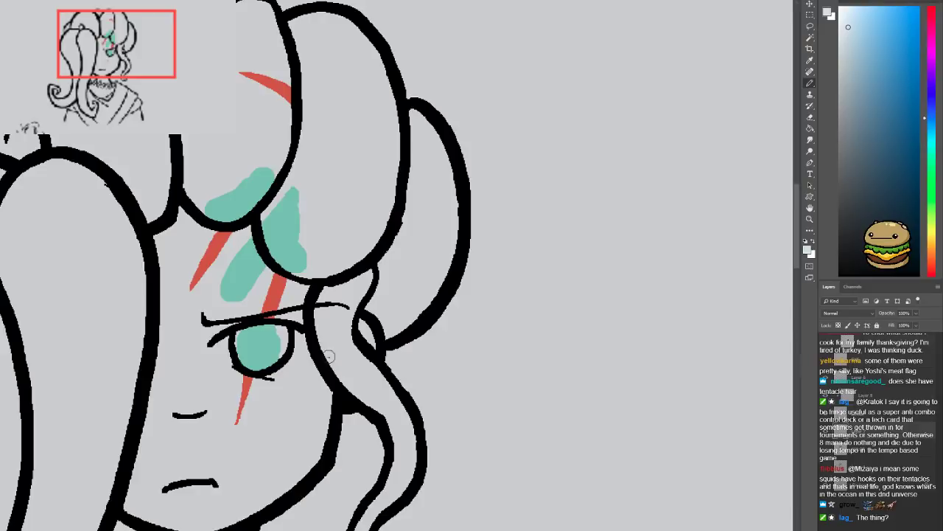
Erase the teal cover-up patches from the forehead, hair curls and eye on the scar layer, and show the colour layer again
key(e)
mouse_move(231, 288)
mouse_down()
mouse_move(280, 221)
mouse_move(287, 262)
mouse_move(299, 254)
mouse_move(291, 201)
mouse_move(277, 189)
mouse_up()
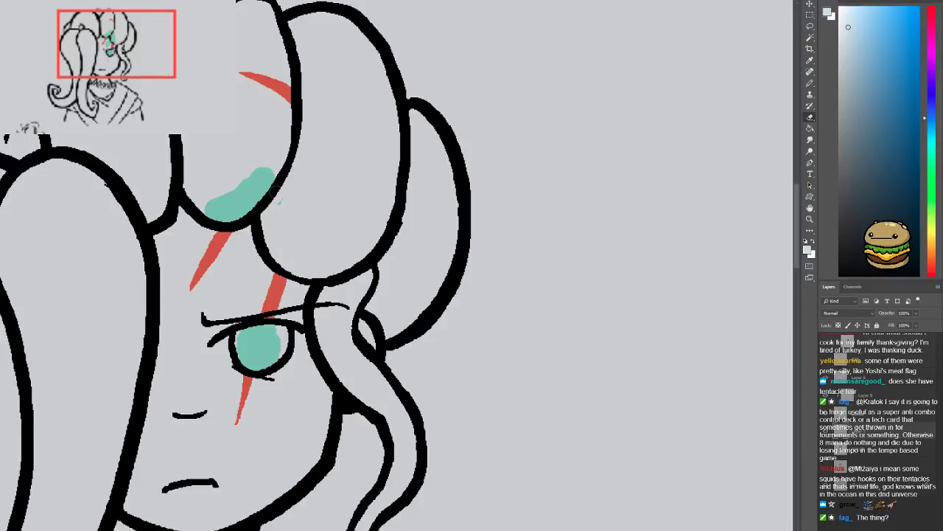
mouse_move(210, 212)
mouse_down()
mouse_move(247, 200)
mouse_move(252, 170)
mouse_up()
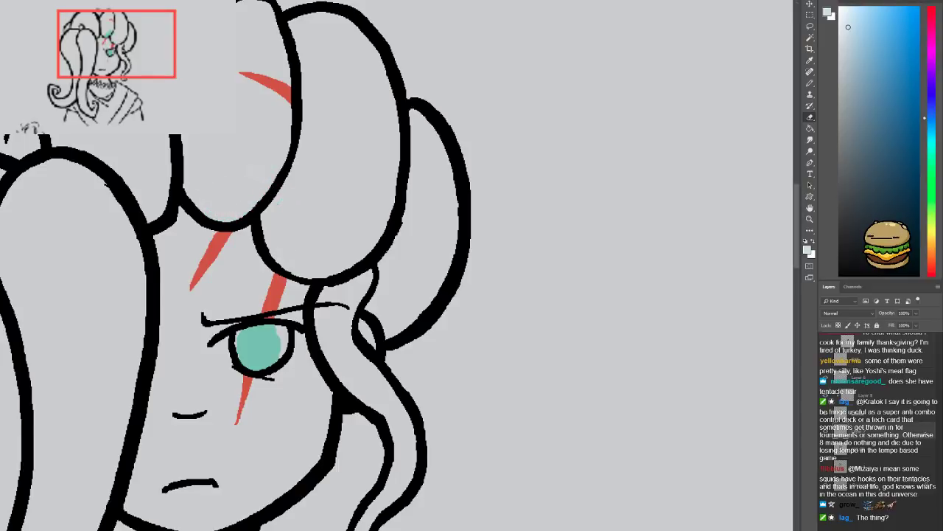
mouse_move(246, 330)
mouse_down()
mouse_move(234, 348)
mouse_move(267, 361)
mouse_move(256, 325)
mouse_move(258, 345)
mouse_up()
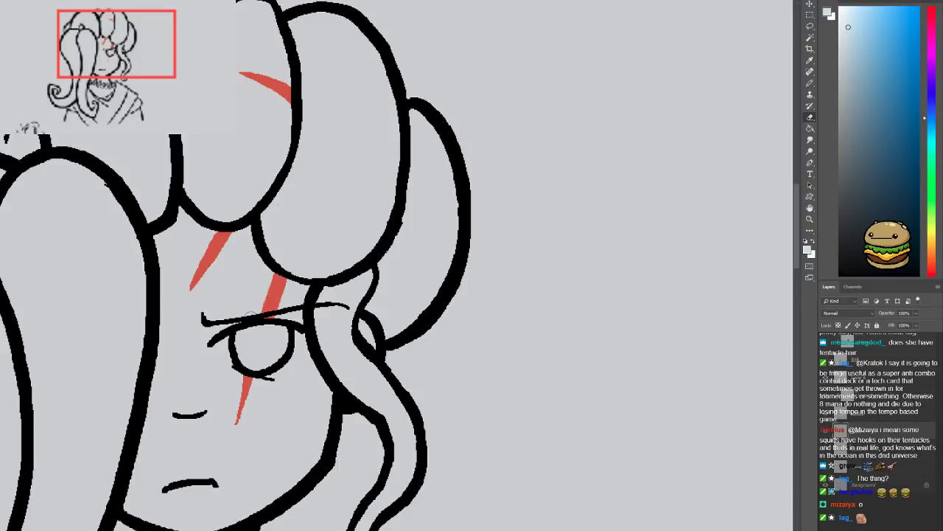
click(825, 448)
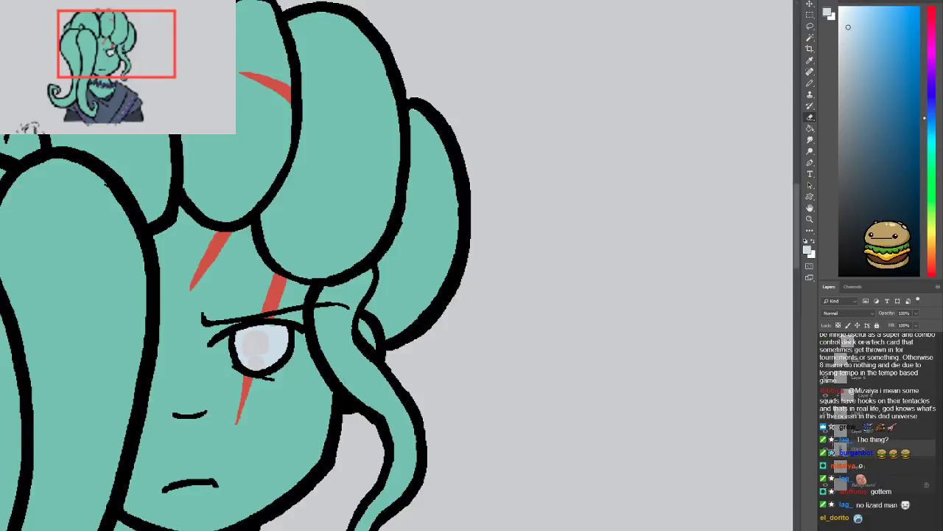
Fill the eye with light sky blue and choose a paler blue for its highlights
key(b)
mouse_move(253, 334)
mouse_down()
mouse_move(244, 337)
mouse_move(273, 346)
mouse_move(246, 351)
mouse_move(243, 340)
mouse_move(259, 349)
mouse_move(246, 359)
mouse_move(273, 348)
mouse_move(276, 328)
mouse_move(268, 333)
mouse_up()
click(856, 10)
click(875, 6)
click(857, 12)
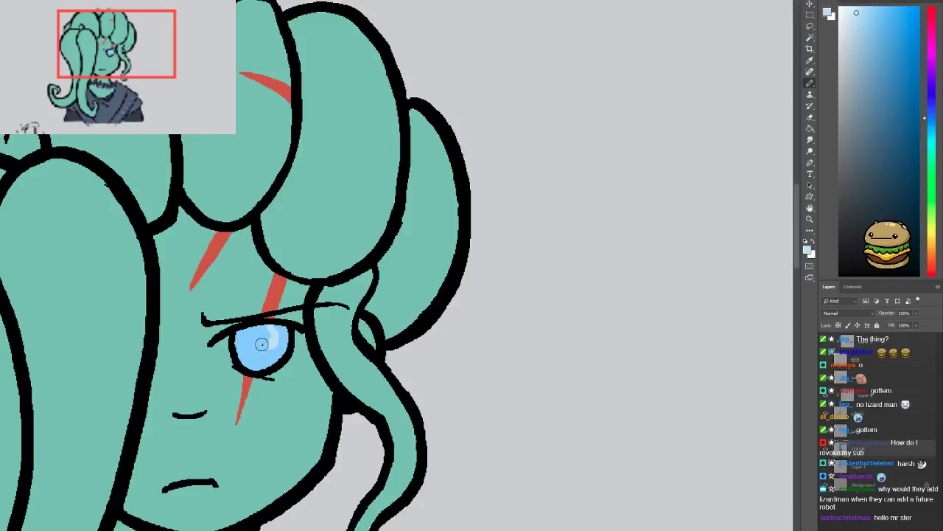
Try swirling pale blue reflections across the whole iris, undoing unsatisfactory strokes
mouse_move(267, 342)
mouse_down()
mouse_move(278, 327)
mouse_move(253, 357)
mouse_up()
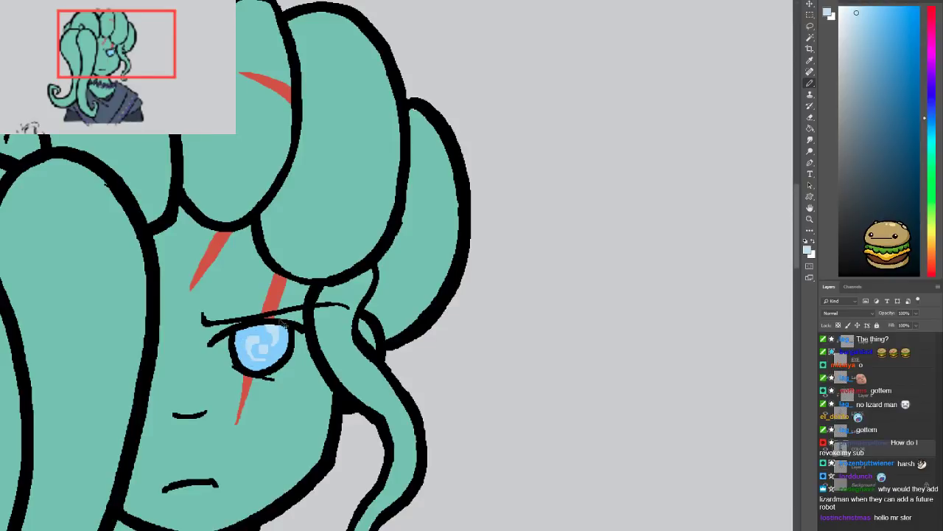
mouse_move(266, 345)
mouse_down()
mouse_move(259, 338)
mouse_move(258, 361)
mouse_move(237, 368)
mouse_up()
key(ctrl+z)
key(ctrl+z)
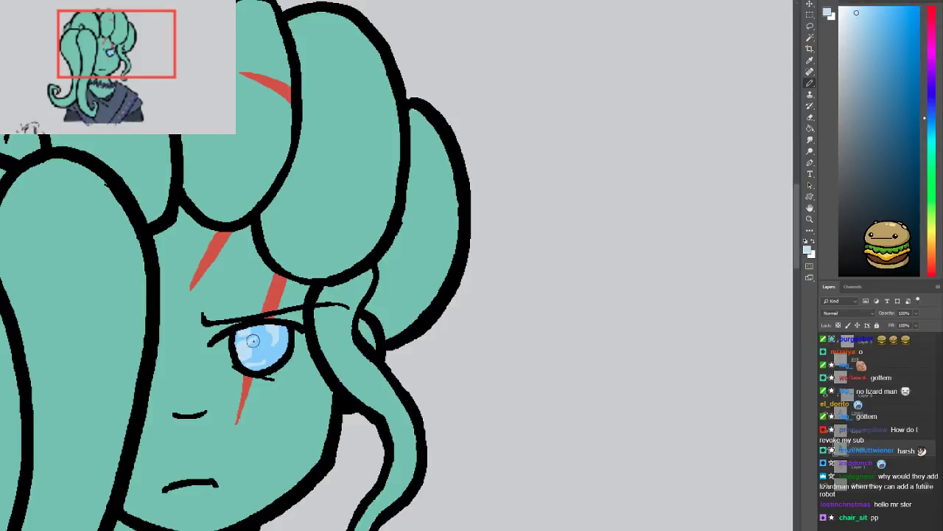
key(ctrl+0)
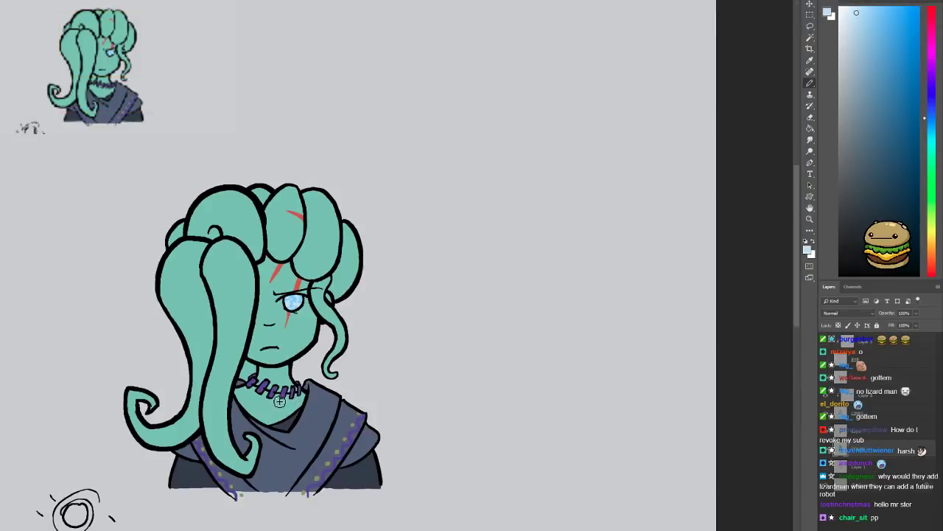
key(ctrl+plus)
key(ctrl+plus)
key(ctrl+plus)
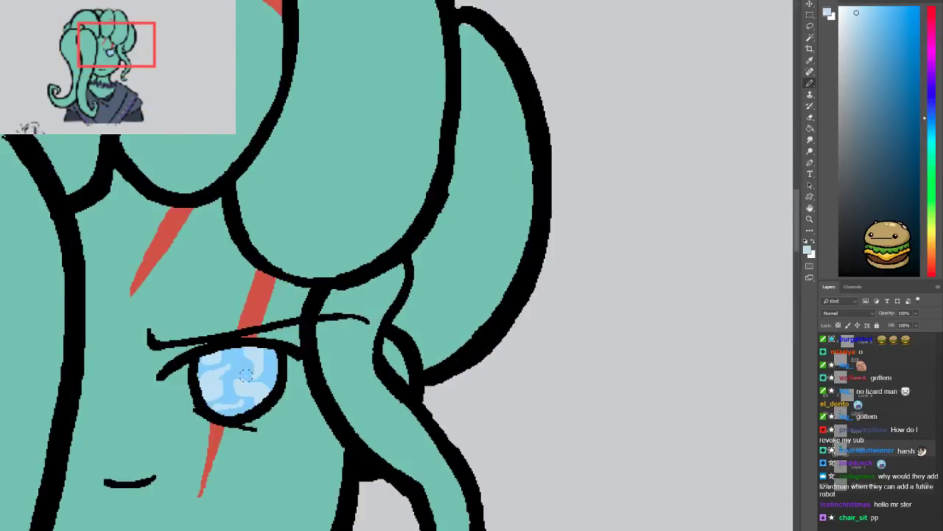
Sample the eye's sky blue and paint over the pale reflections to make the iris one solid colour
key(x)
alt+click(238, 364)
mouse_move(228, 356)
mouse_down()
mouse_move(212, 372)
mouse_move(210, 394)
mouse_move(260, 387)
mouse_move(247, 356)
mouse_up()
key(x)
key(x)
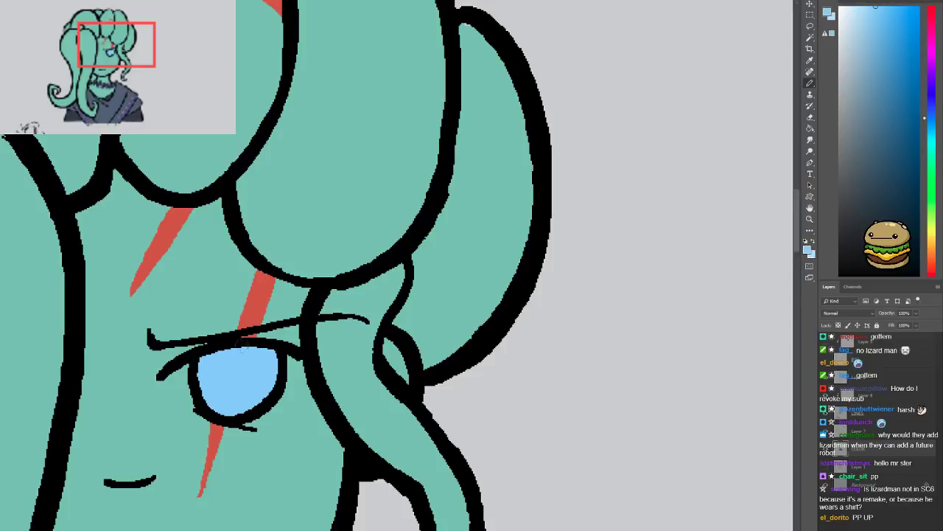
Paint a curved pale blue highlight along the iris's upper outer edge with small glints below it
alt+click(249, 357)
mouse_move(266, 378)
mouse_down()
mouse_move(262, 353)
mouse_move(230, 404)
mouse_up()
key(ctrl+z)
key(ctrl+minus)
key(ctrl+minus)
key(ctrl+minus)
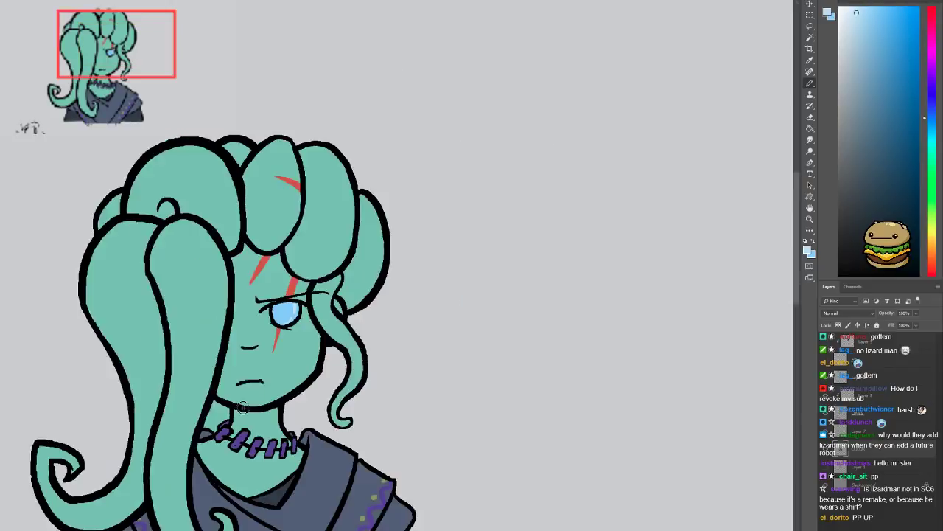
key(ctrl+plus)
key(ctrl+plus)
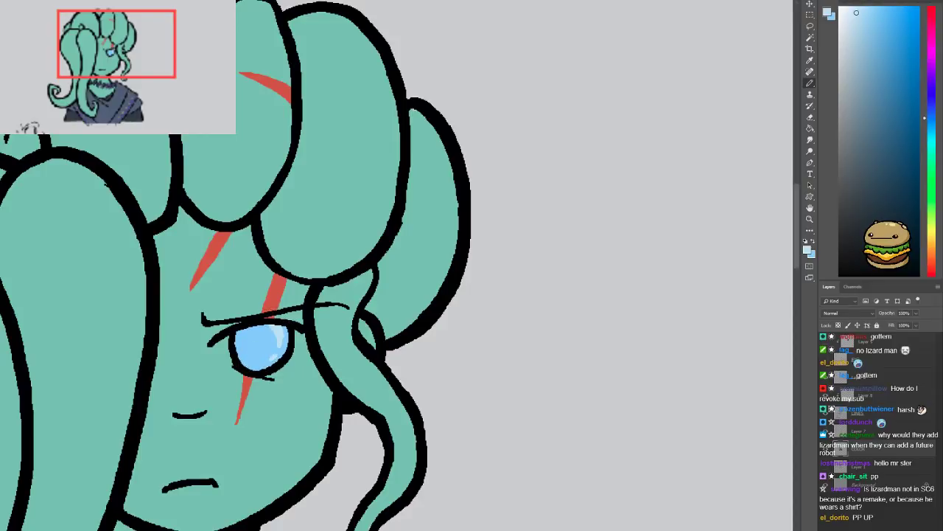
key(ctrl+minus)
key(ctrl+minus)
key(ctrl+plus)
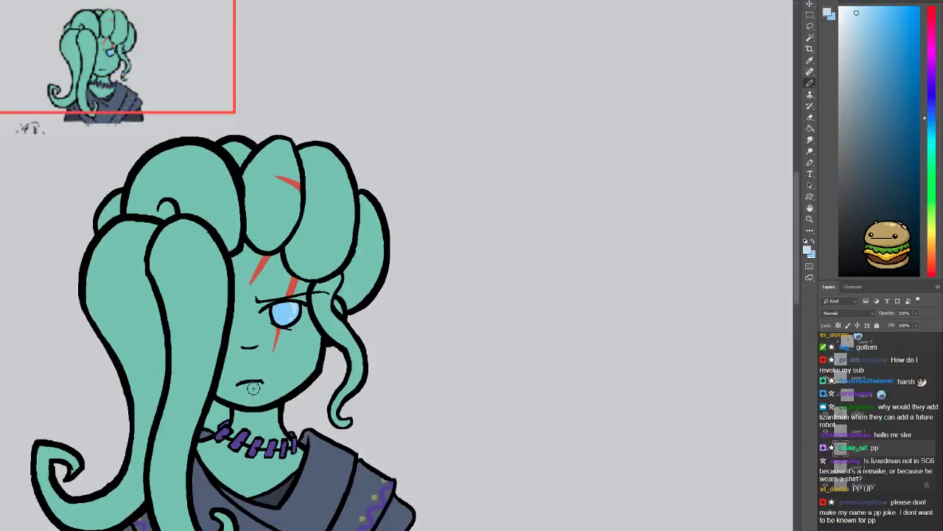
key(ctrl+plus)
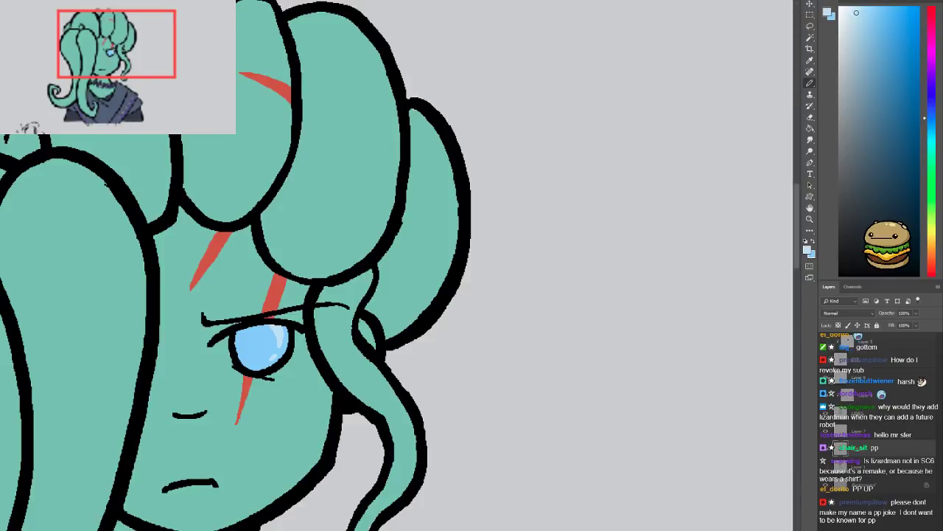
Sample the teal skin, lighten it to a pale mint, and paint the eye white on both sides of the iris
key(i)
click(303, 407)
click(861, 36)
click(856, 28)
key(ctrl+plus)
key(b)
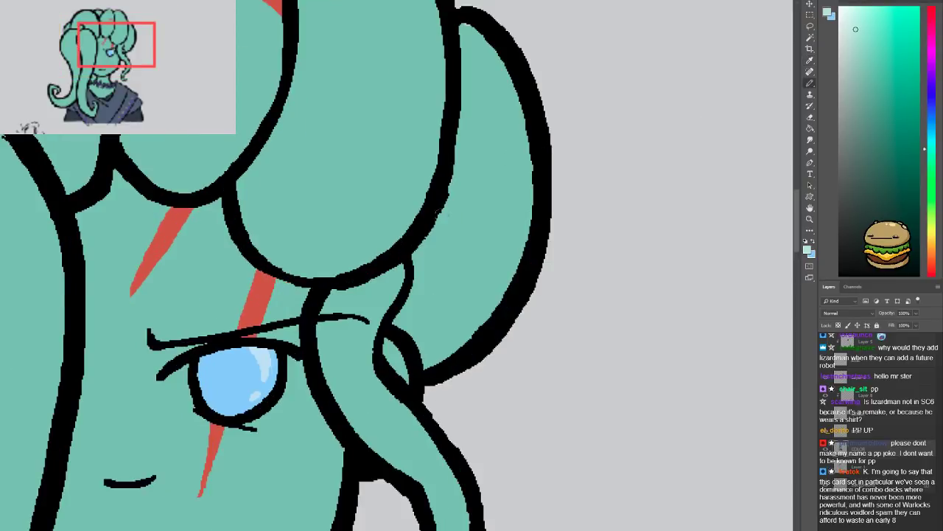
mouse_move(162, 374)
mouse_down()
mouse_move(198, 410)
mouse_move(166, 377)
mouse_move(191, 376)
mouse_up()
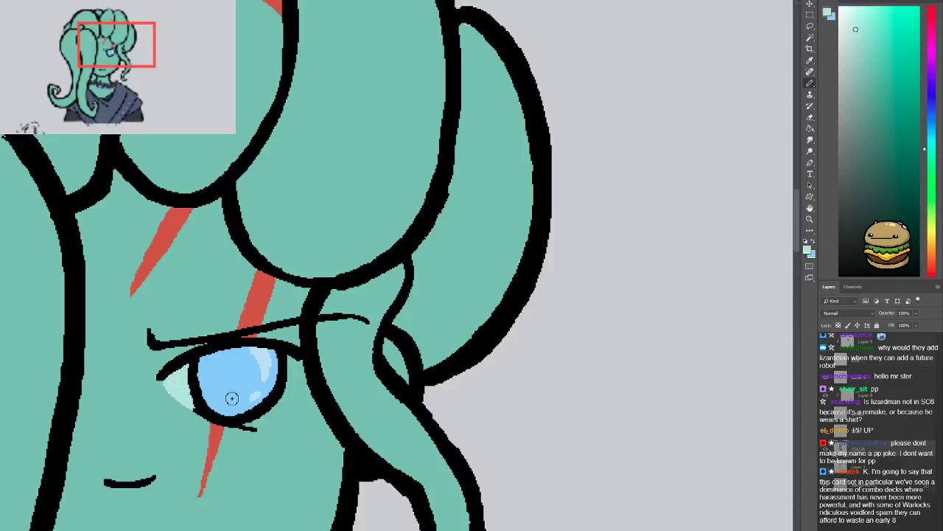
mouse_move(251, 424)
mouse_down()
mouse_move(295, 406)
mouse_move(308, 387)
mouse_move(295, 356)
mouse_move(262, 415)
mouse_move(294, 385)
mouse_up()
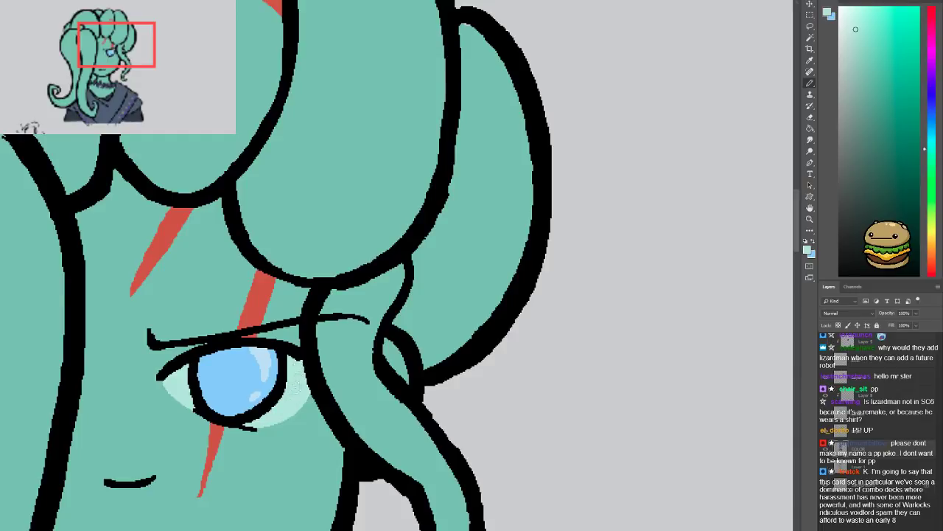
Refine the pale mint eye white between the iris and the hanging hair strand, filling it up to the upper lid
key(ctrl+minus)
key(ctrl+minus)
key(ctrl+minus)
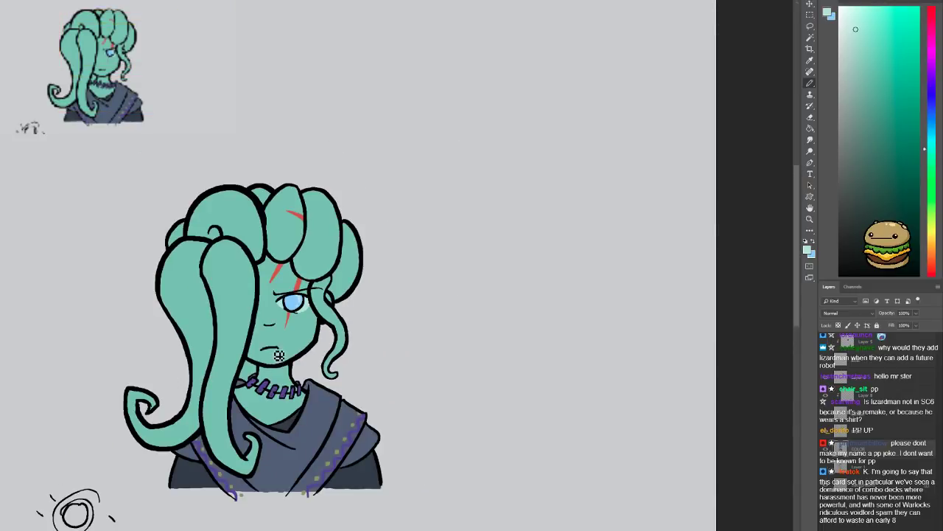
key(ctrl+plus)
key(ctrl+plus)
key(ctrl+plus)
key(ctrl+plus)
drag(253, 421, 304, 369)
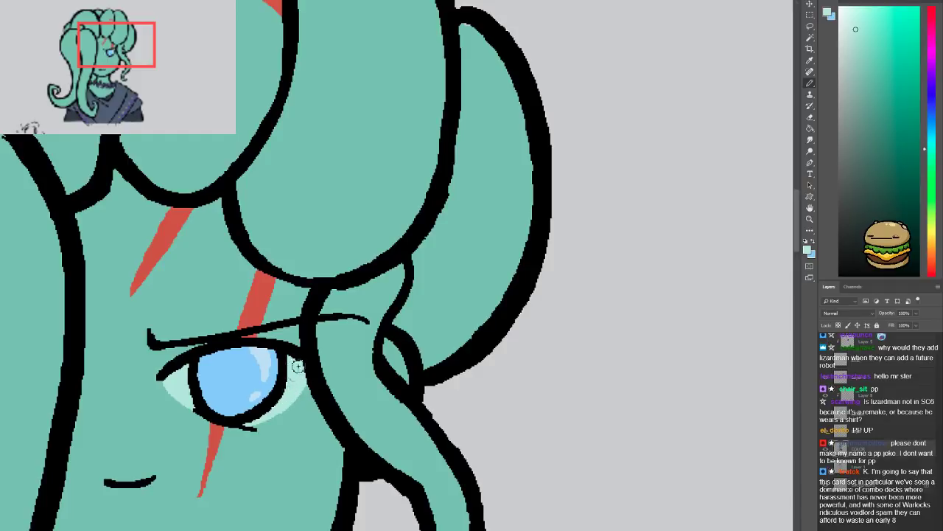
key(ctrl+minus)
key(ctrl+minus)
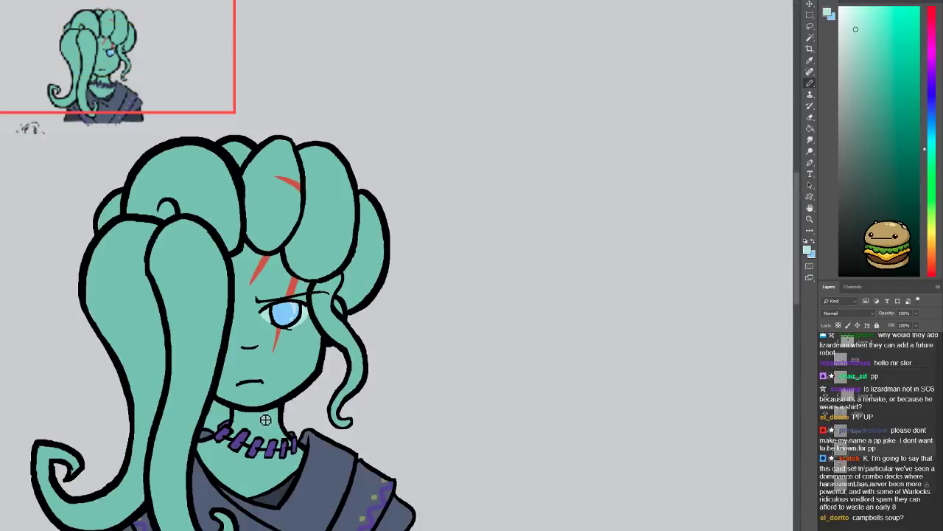
Try a diagonal pale mint to sky blue gradient across the character's line art
scroll(266, 421, down, 2)
scroll(273, 400, up, 2)
click(810, 130)
key(shift+g)
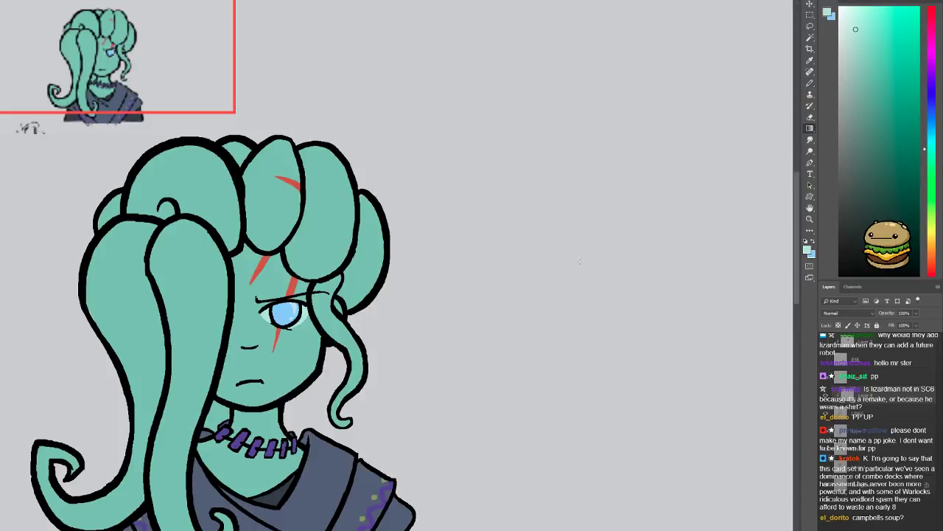
drag(521, 275, 164, 482)
key(ctrl+minus)
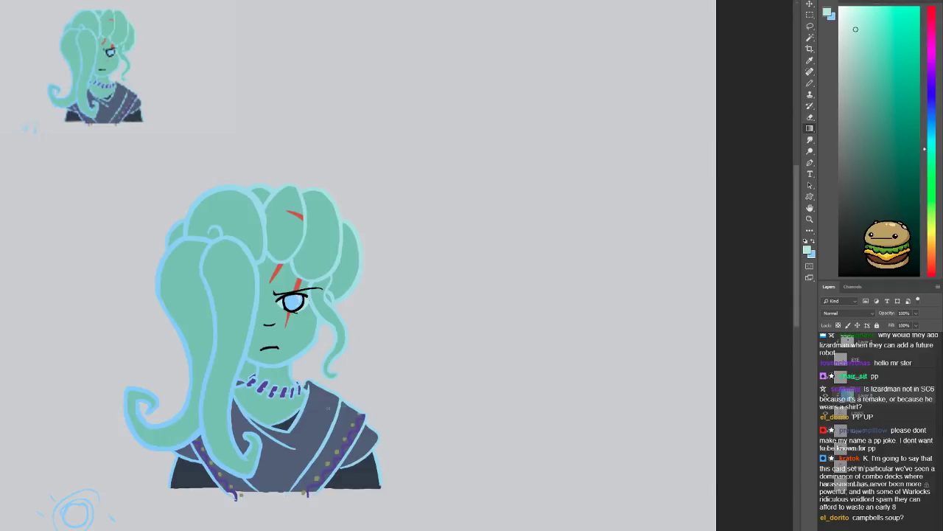
key(ctrl+z)
Set the gradient colours to dark purple and dark teal and apply the gradient diagonally across the character's line art
click(808, 250)
click(461, 118)
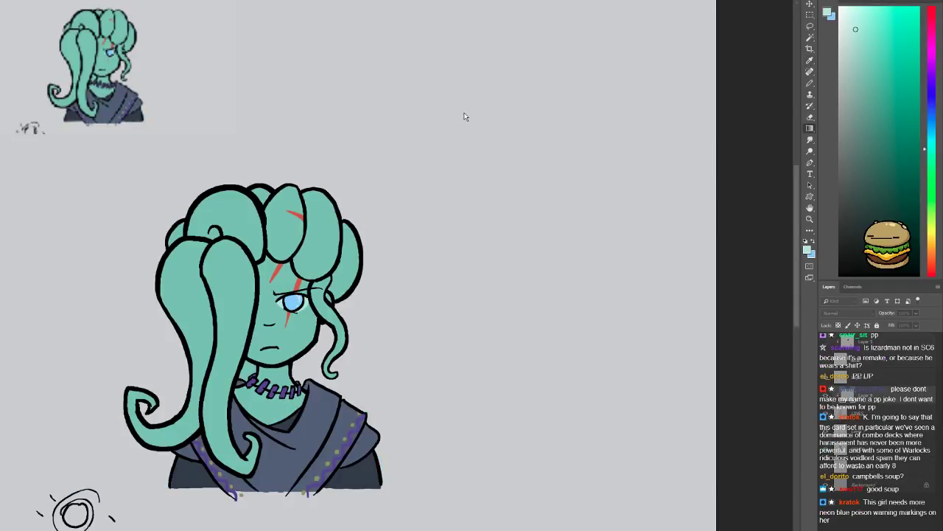
key(x)
drag(935, 76, 933, 53)
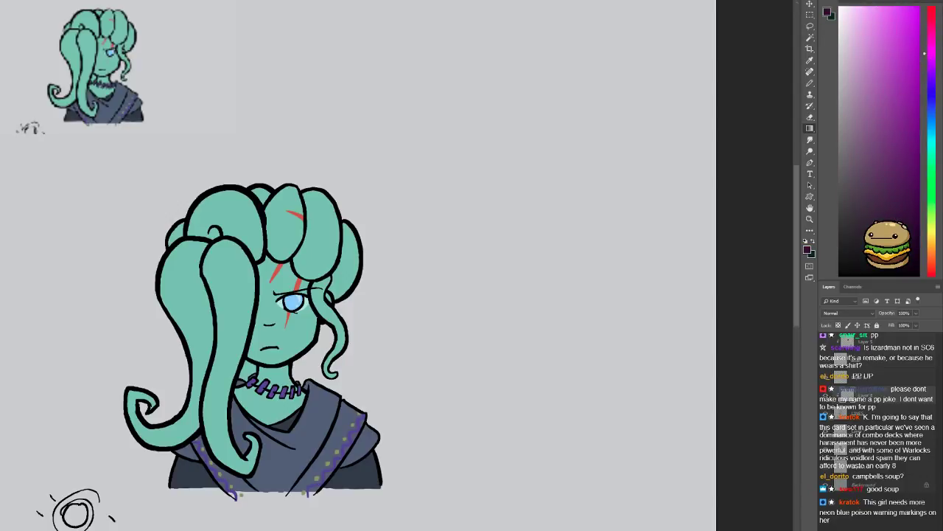
drag(455, 288, 265, 432)
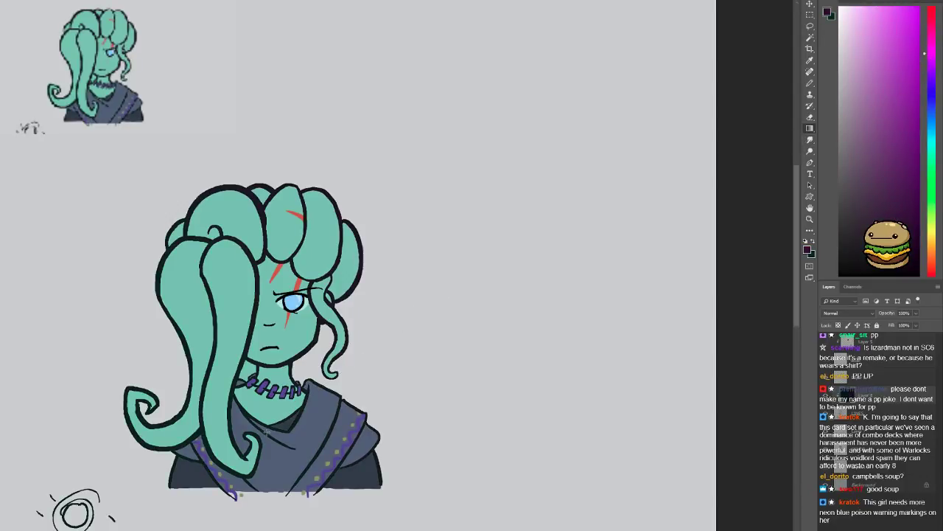
drag(415, 319, 221, 467)
Darken the gradient's purple to near-black and reapply it steeply from the hair's outer side down to the lower torso
key(i)
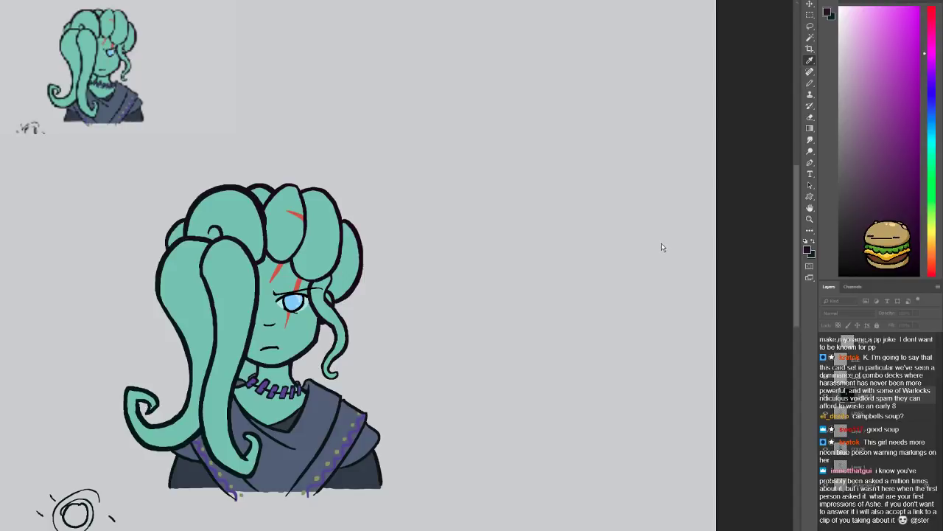
key(Return)
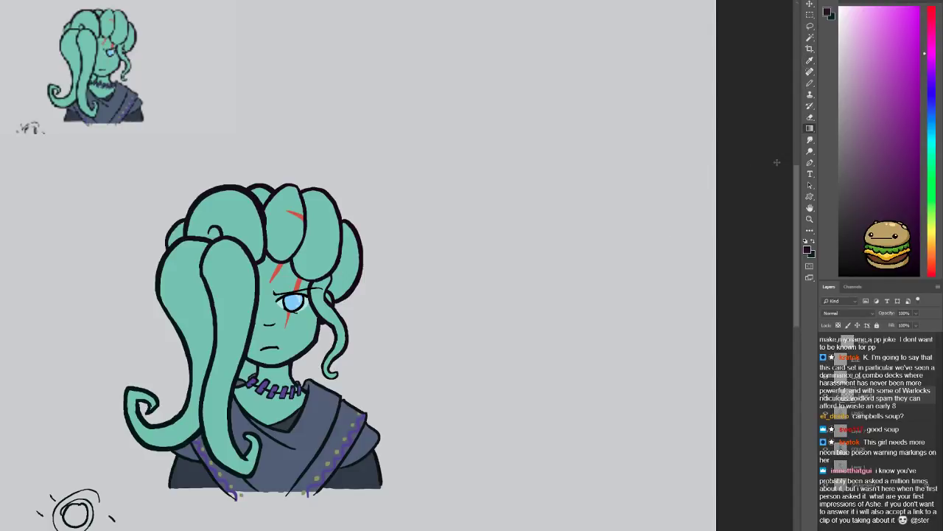
key(ctrl+z)
key(ctrl+z)
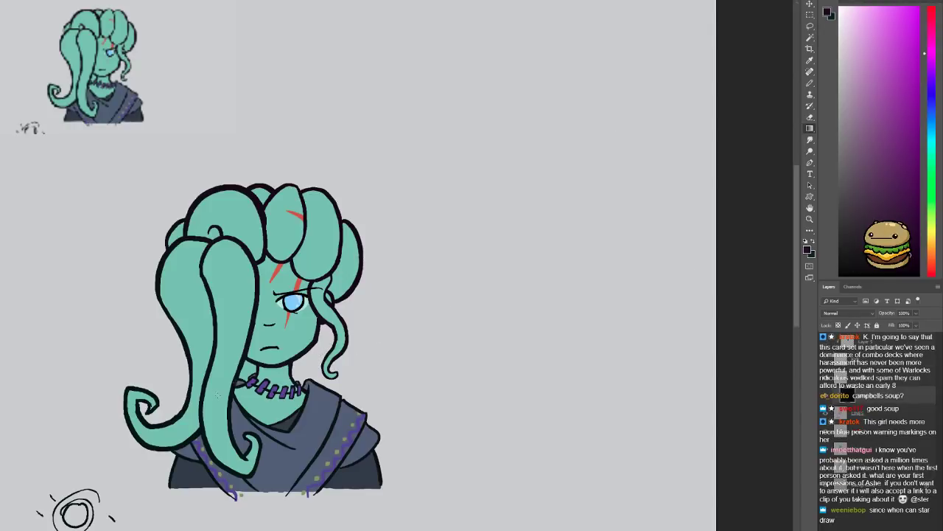
drag(380, 281, 258, 487)
drag(405, 181, 197, 527)
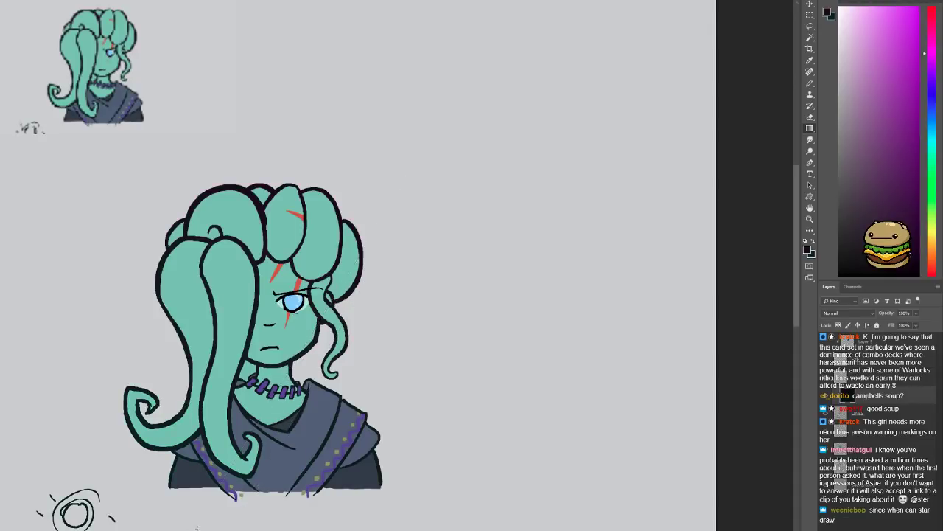
Redraw the line-art gradient from near-black purple beside the upper hair to dark teal across the lower bust
drag(294, 339, 314, 273)
key(x)
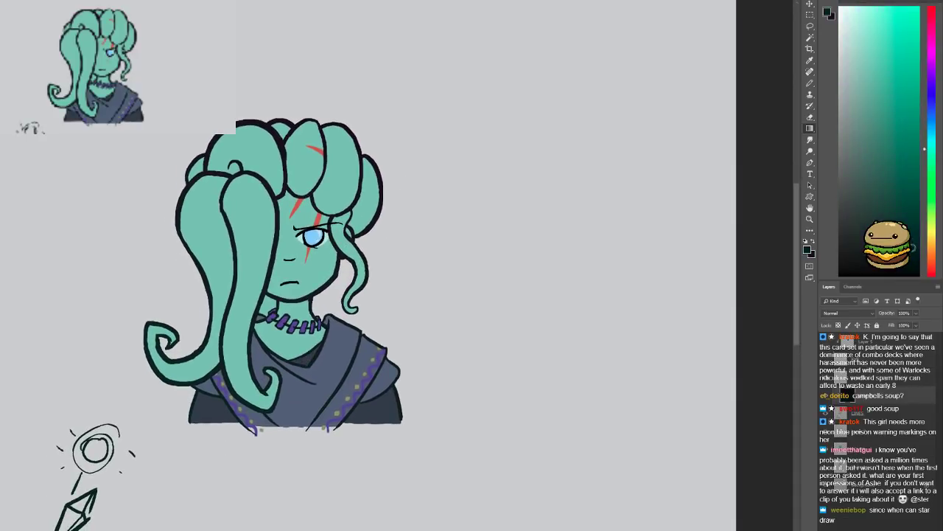
key(x)
drag(395, 122, 223, 471)
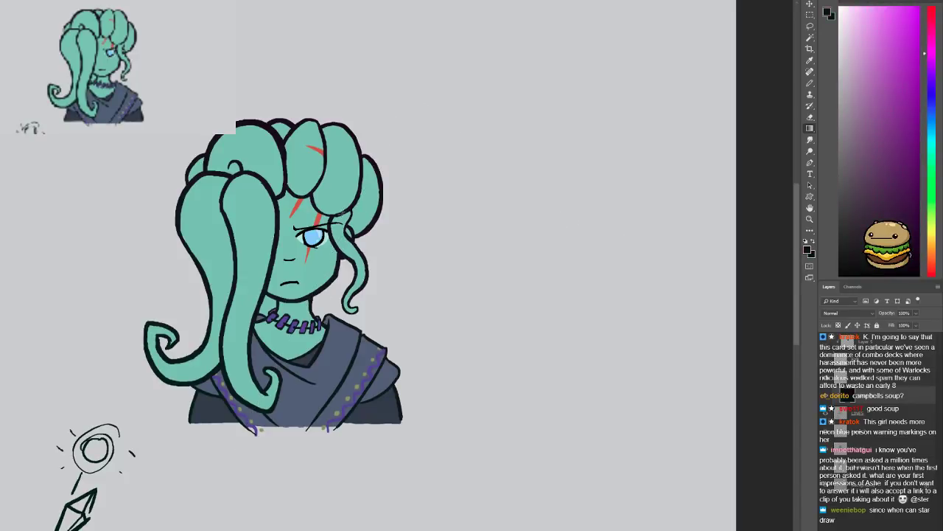
drag(476, 82, 285, 390)
key(i)
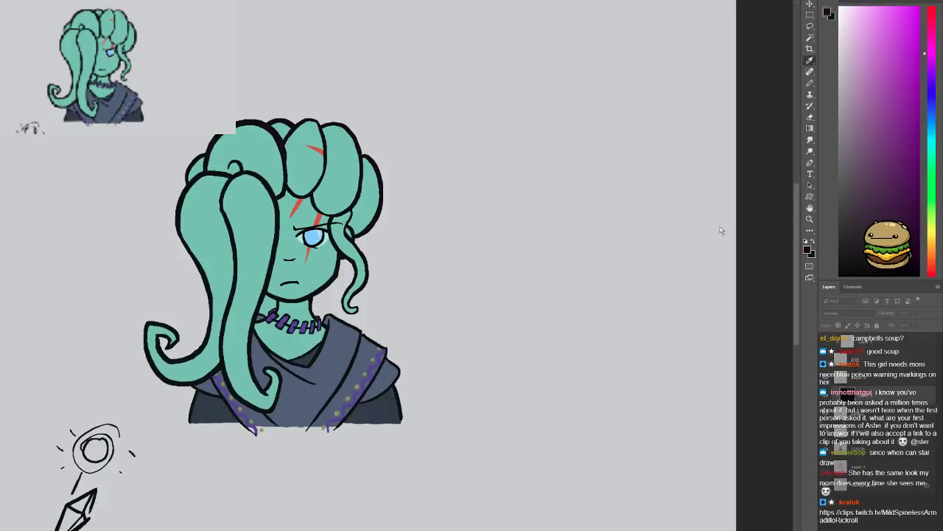
key(g)
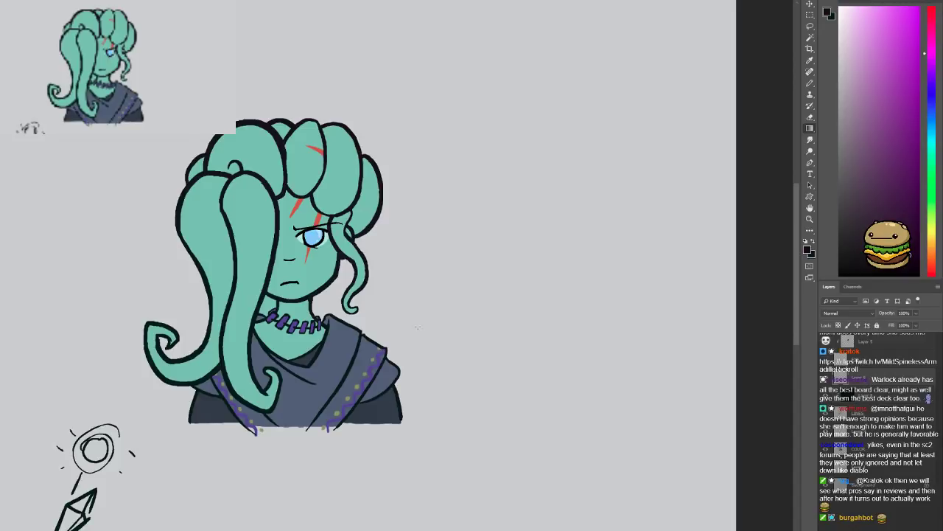
Sample the dark outline beside the eye and try adding brush strokes at the eyebrow's inner end
key(ctrl+plus)
key(ctrl+plus)
key(ctrl+plus)
drag(508, 246, 499, 359)
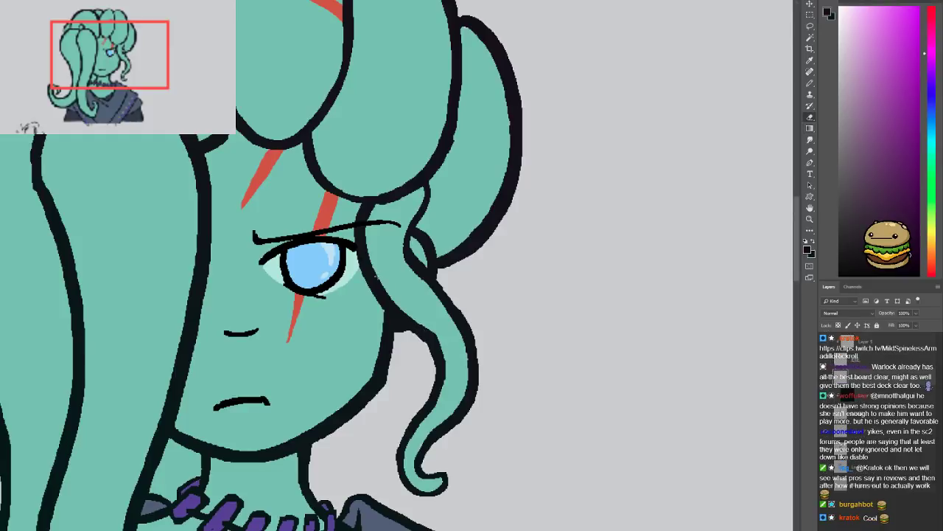
key(i)
click(379, 276)
key(b)
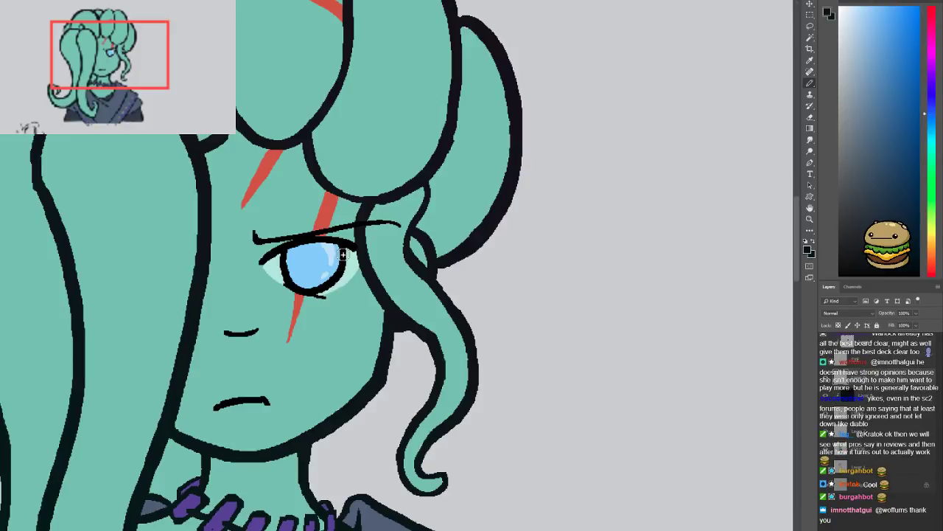
click(253, 234)
drag(243, 216, 273, 225)
key(ctrl+z)
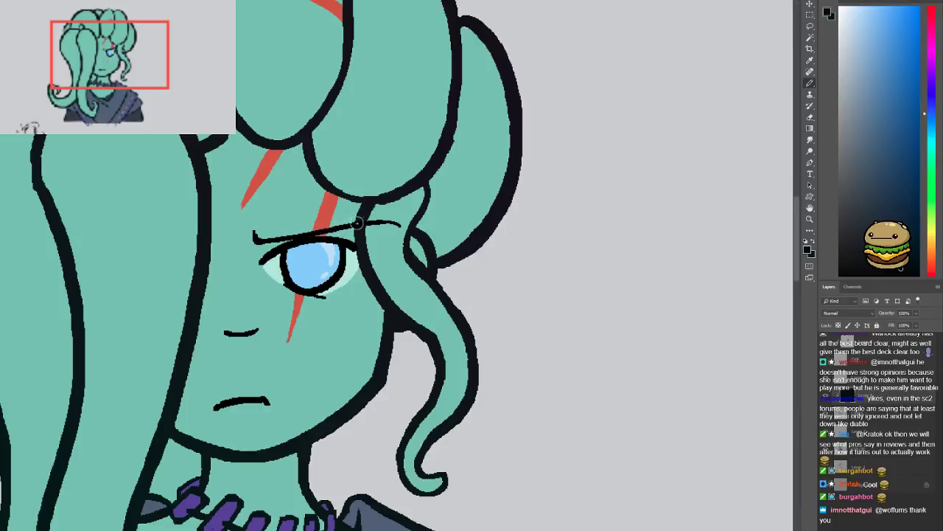
Sample the teal skin, darken it to a muted grey-teal, and shade the gap between the front hair lock and the neck
key(ctrl+0)
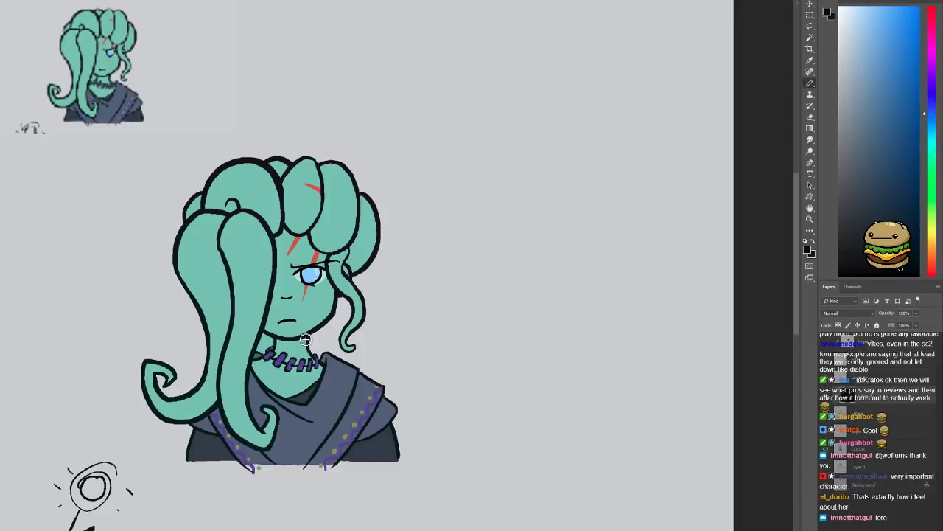
key(ctrl+plus)
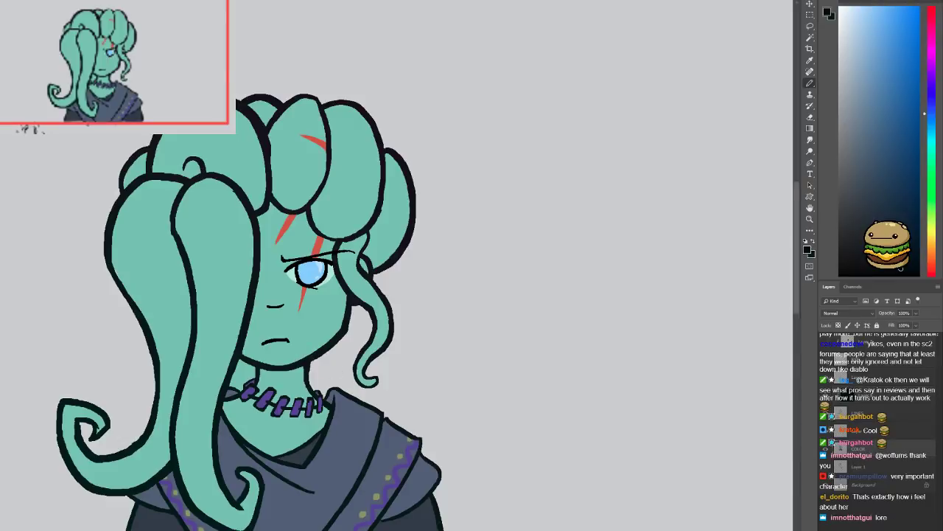
key(i)
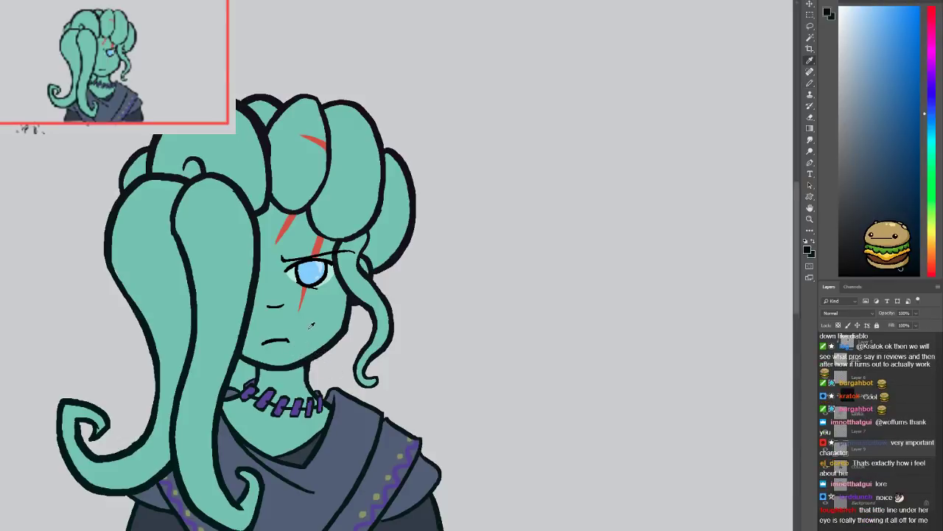
click(312, 326)
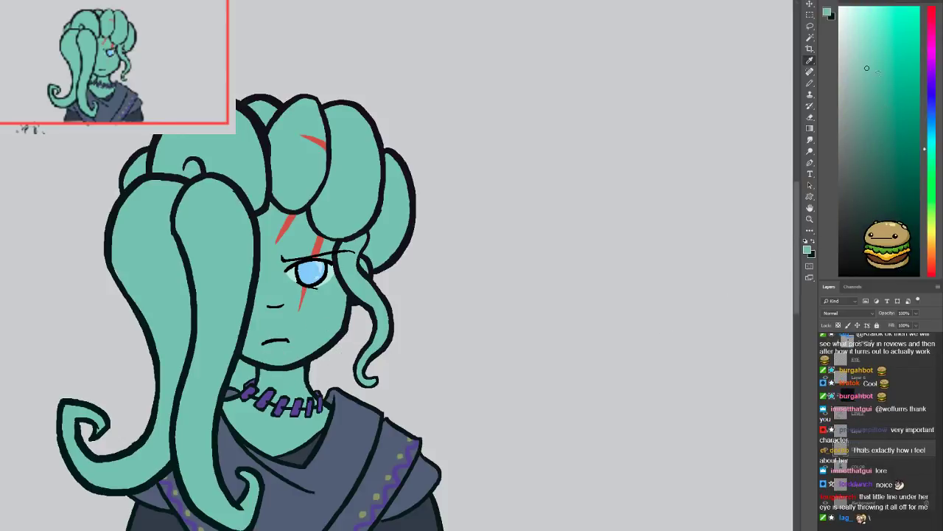
key(b)
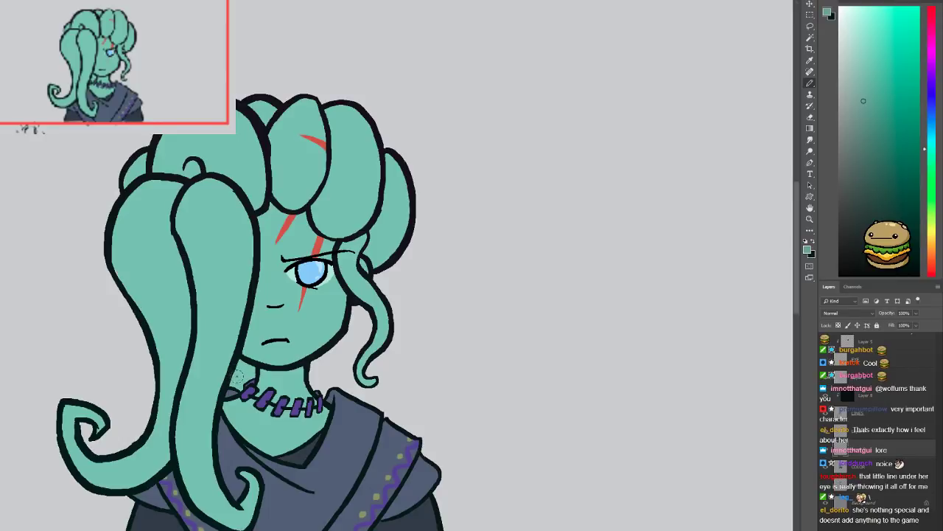
key(ctrl+z)
click(864, 130)
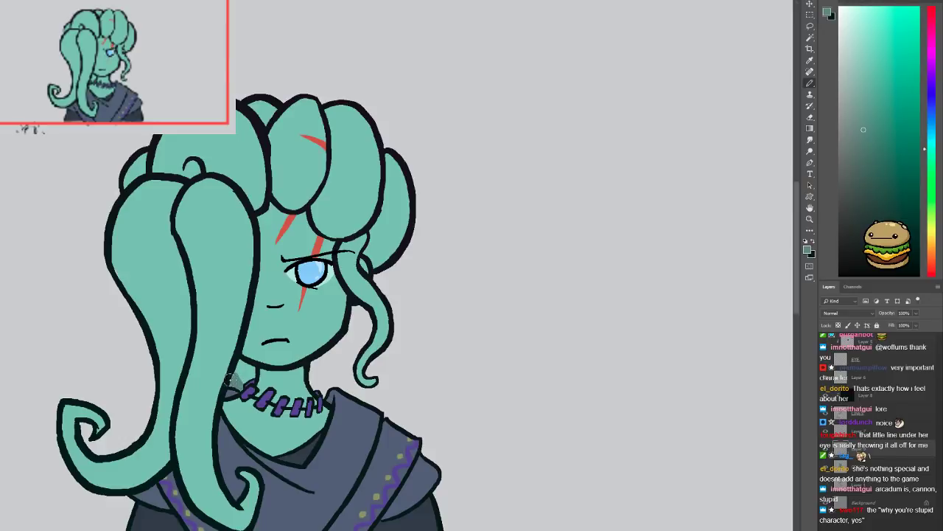
mouse_move(249, 368)
mouse_down()
mouse_move(242, 376)
mouse_move(271, 281)
mouse_move(275, 368)
mouse_up()
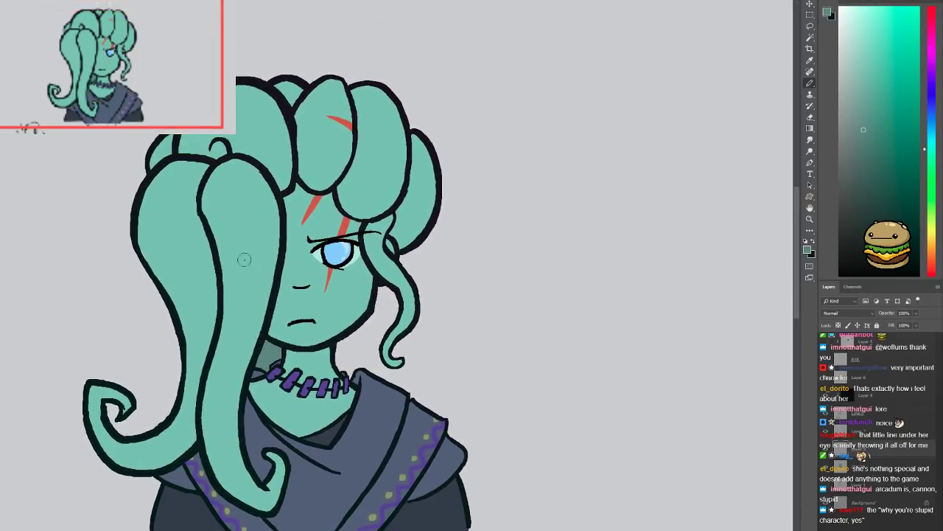
Try shading the top and face-side edge of the front hair lock with the muted grey-teal
key(ctrl+plus)
key(ctrl+minus)
scroll(270, 209, down, 1)
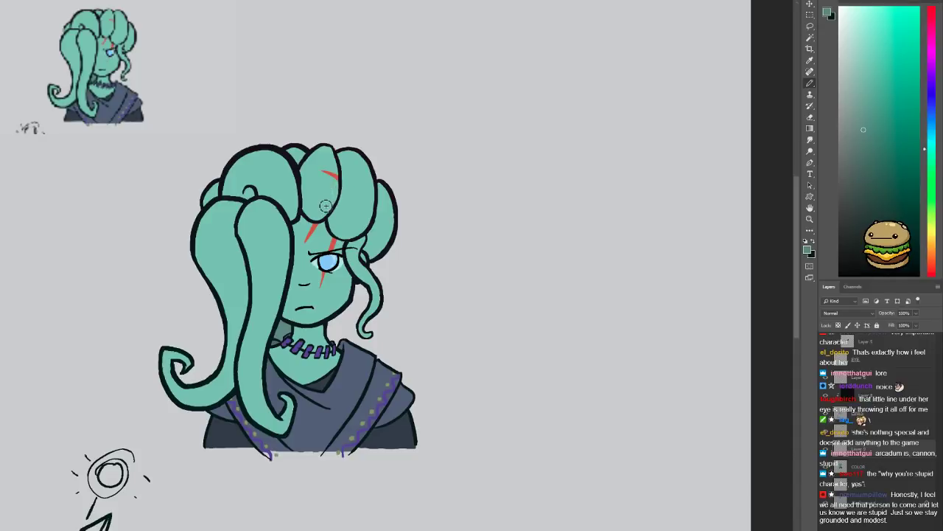
key(ctrl+plus)
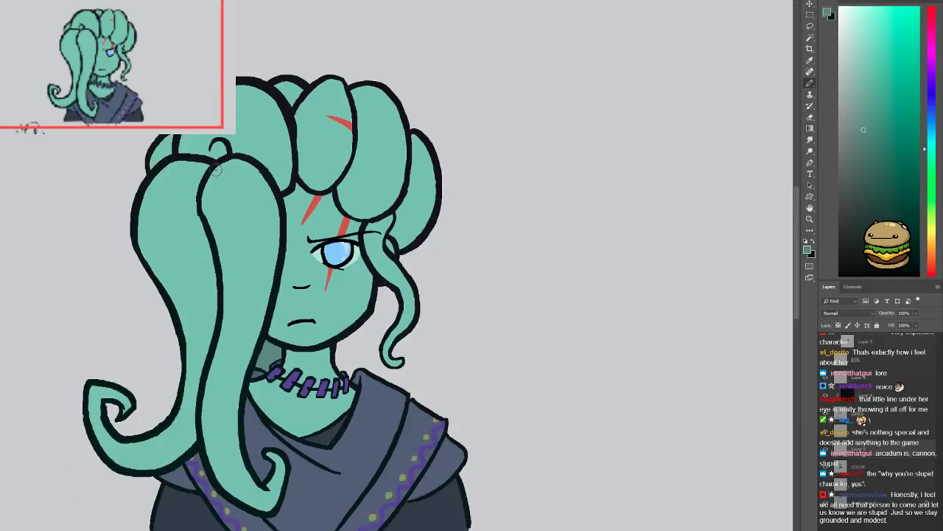
mouse_move(211, 162)
mouse_down()
mouse_move(266, 208)
mouse_move(276, 248)
mouse_up()
key(ctrl+z)
mouse_move(203, 208)
mouse_down()
mouse_move(215, 172)
mouse_move(252, 164)
mouse_up()
key(ctrl+z)
mouse_move(202, 207)
mouse_down()
mouse_move(243, 179)
mouse_move(266, 211)
mouse_move(273, 258)
mouse_move(258, 346)
mouse_up()
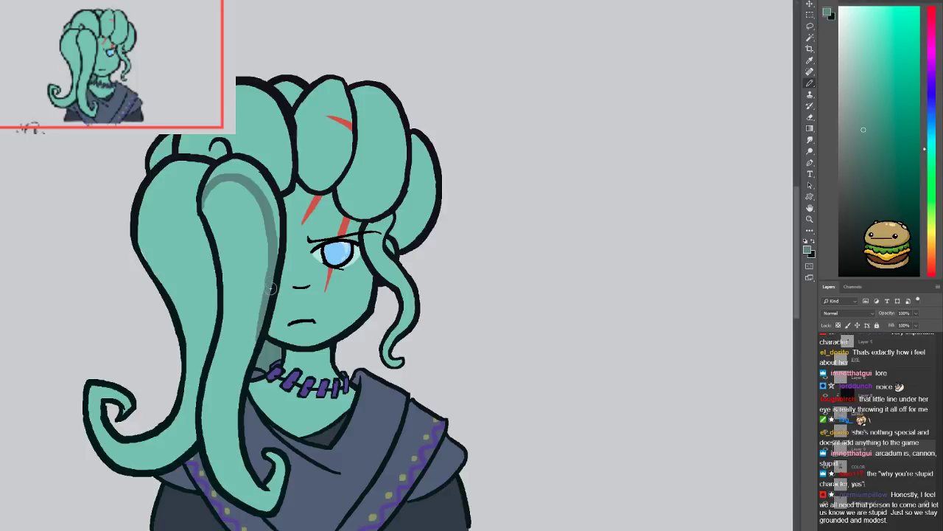
mouse_move(280, 243)
mouse_down()
mouse_move(256, 173)
mouse_move(240, 164)
mouse_move(210, 184)
mouse_move(259, 177)
mouse_move(226, 171)
mouse_move(273, 213)
mouse_up()
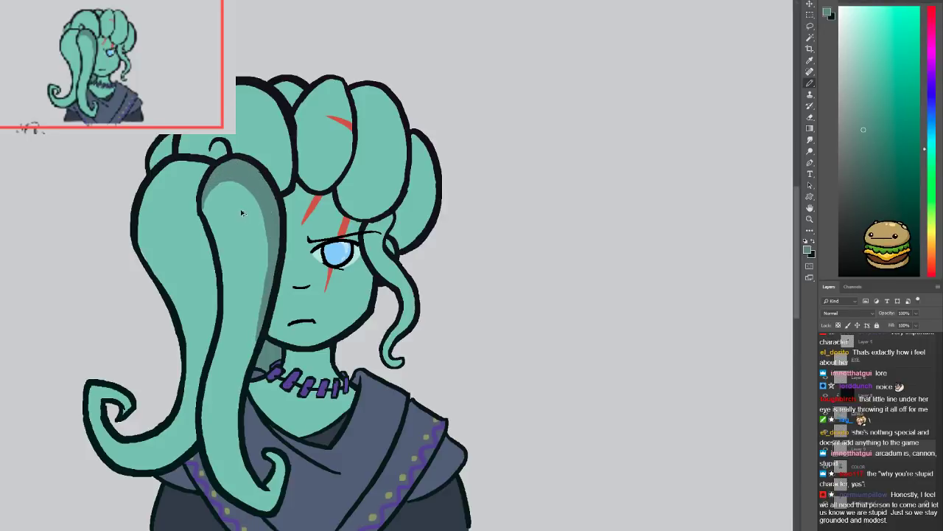
key(ctrl+z)
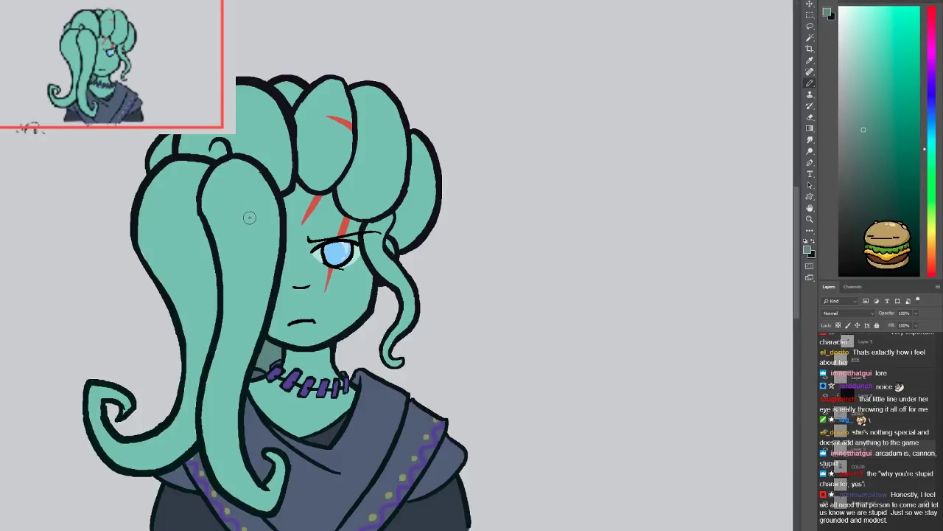
Choose a deeper grey-teal and repaint the shadowed gap between the front hair lock and the neck
key(ctrl+plus)
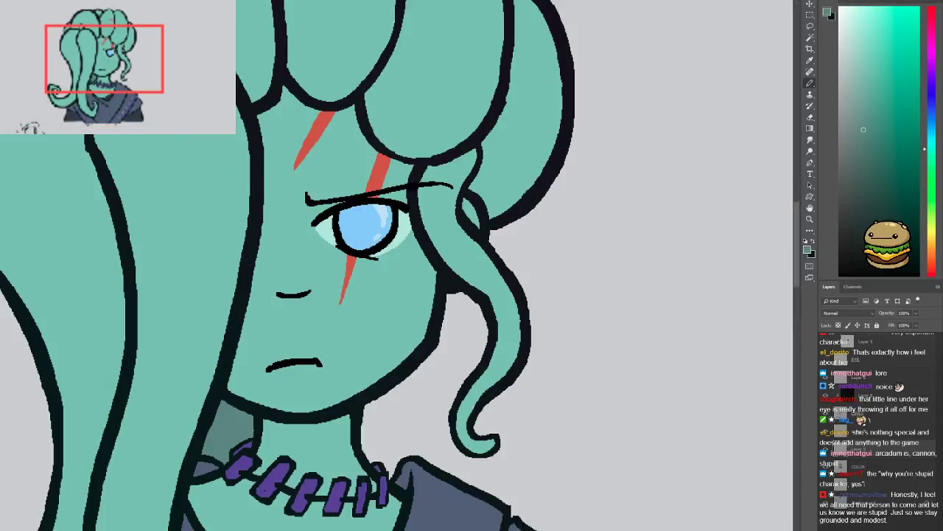
key(x)
drag(864, 141, 862, 178)
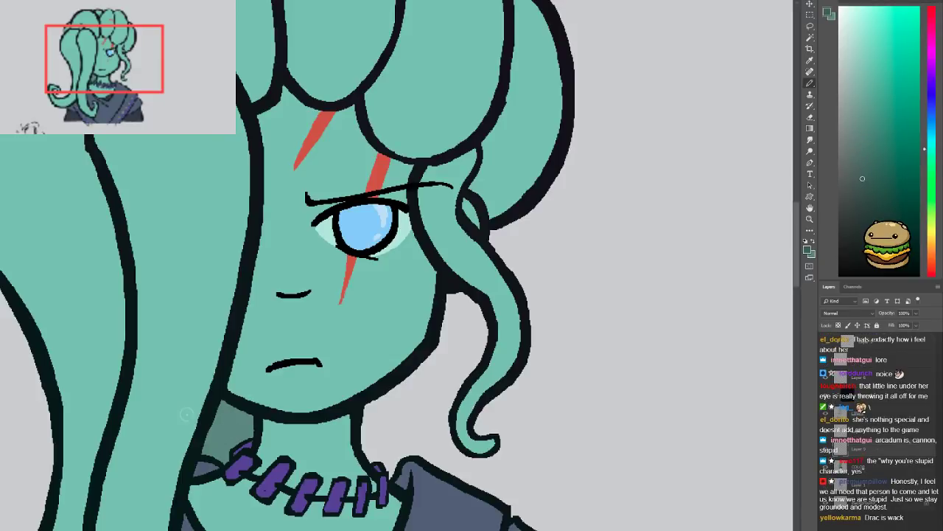
mouse_move(211, 437)
mouse_down()
mouse_move(204, 452)
mouse_move(224, 461)
mouse_move(236, 437)
mouse_move(250, 434)
mouse_move(240, 413)
mouse_move(211, 422)
mouse_move(217, 438)
mouse_move(223, 425)
mouse_up()
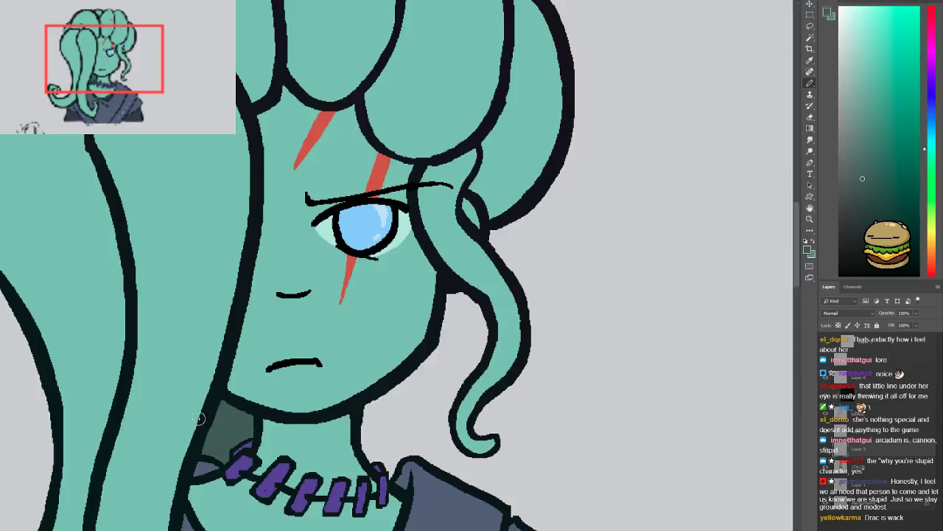
key(ctrl+0)
key(ctrl+plus)
key(ctrl+plus)
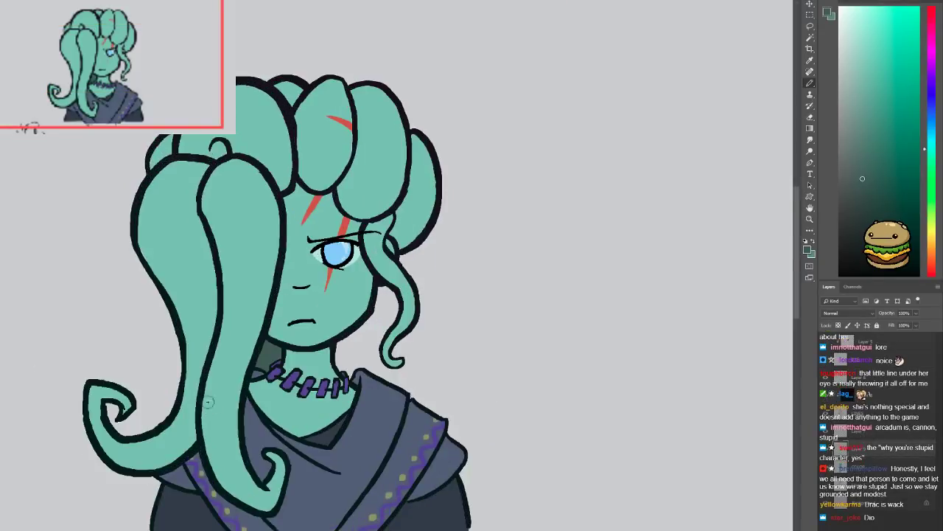
Sample the black of the eye's outline as the brush colour
alt+click(213, 350)
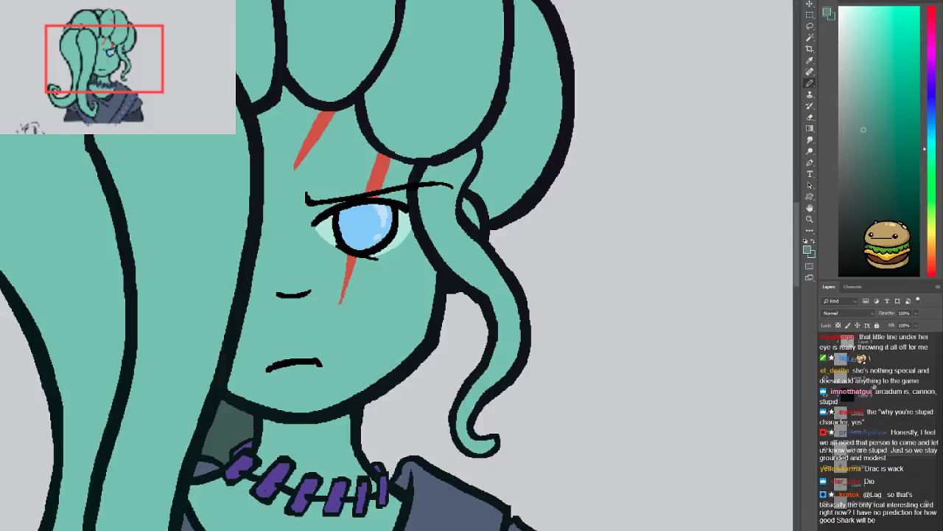
click(826, 380)
click(826, 381)
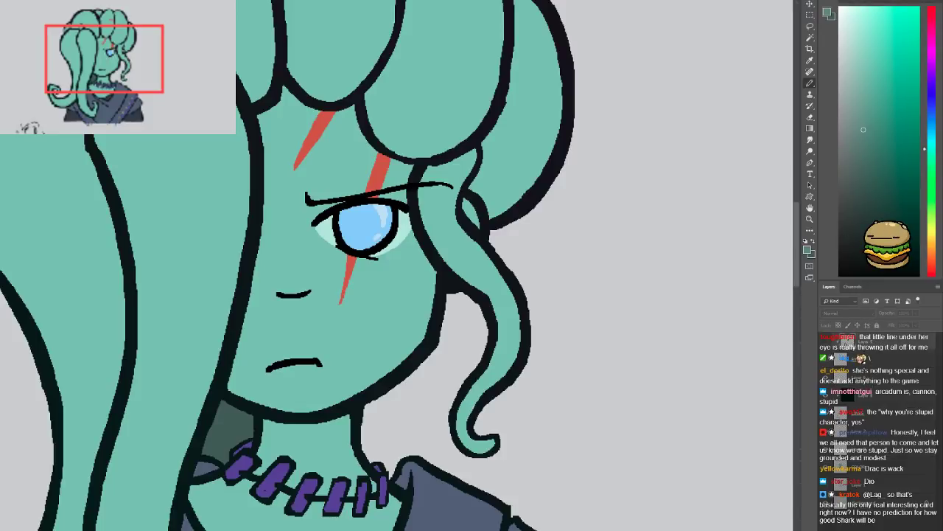
key(i)
click(386, 241)
key(b)
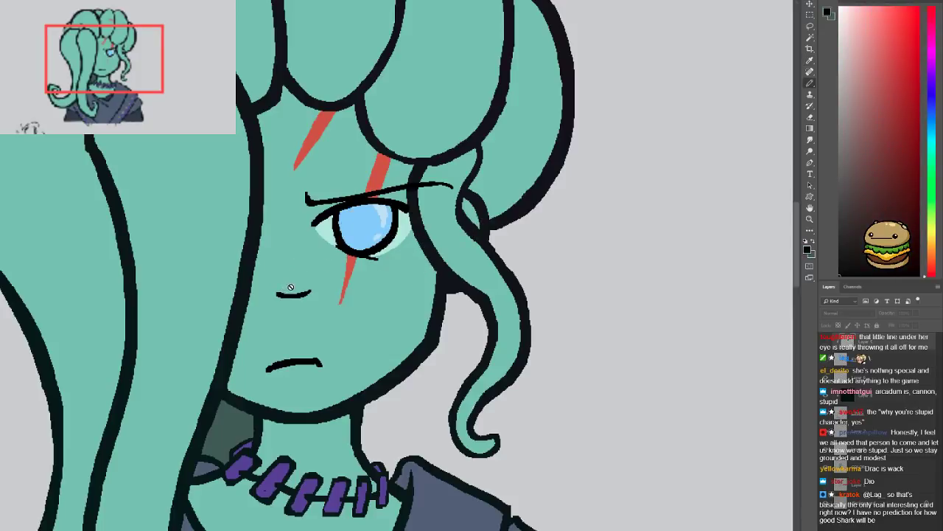
Toggle the visibility of the face layers to compare the alternative eye and eyebrow sketch with the current line art
click(824, 343)
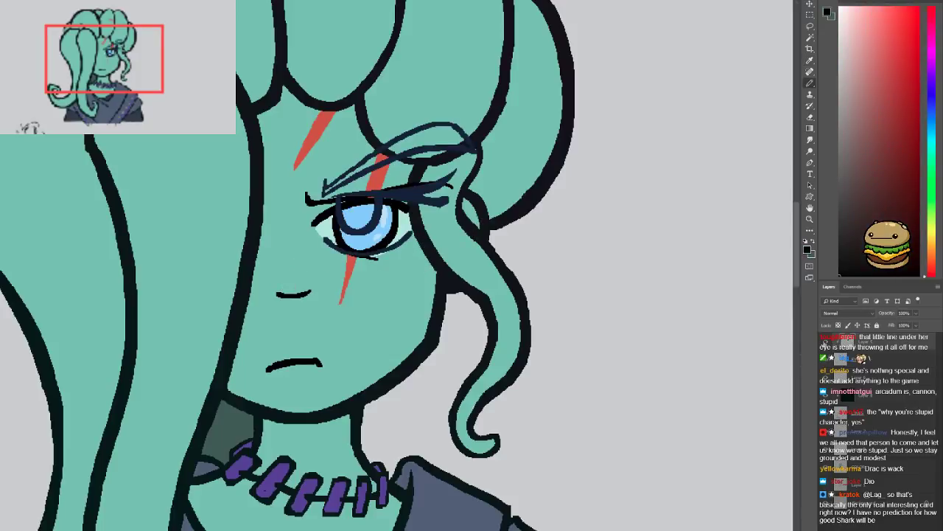
click(824, 343)
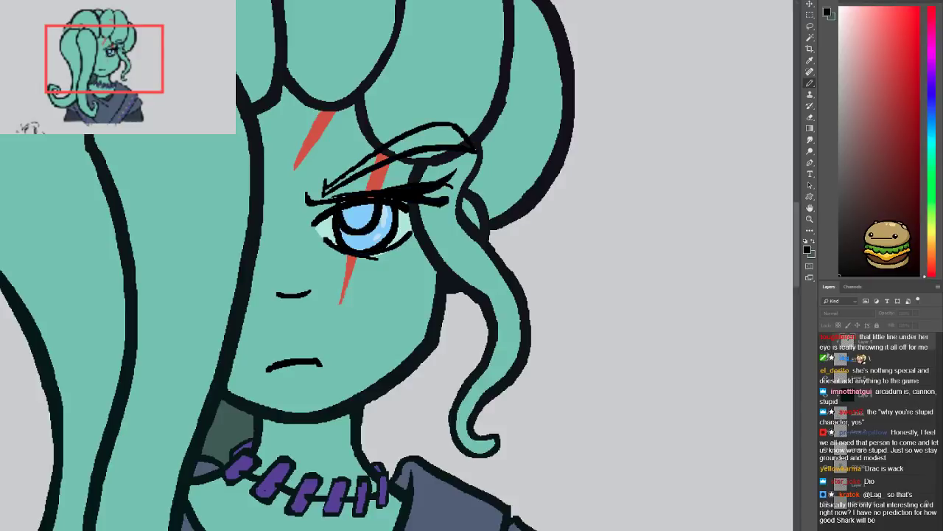
click(826, 433)
click(826, 433)
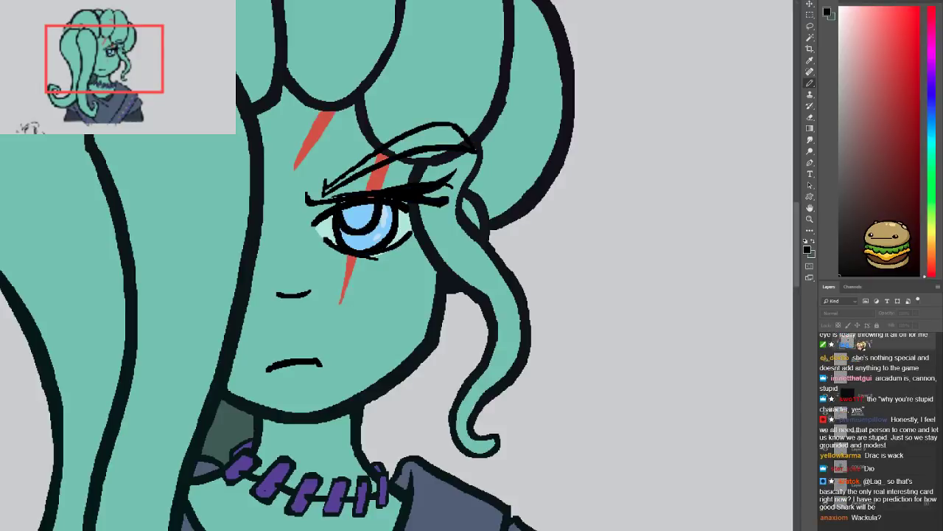
key(ctrl+z)
key(ctrl+shift+z)
click(826, 361)
click(825, 343)
click(825, 342)
click(825, 362)
click(825, 362)
click(825, 362)
click(825, 345)
click(825, 362)
click(825, 344)
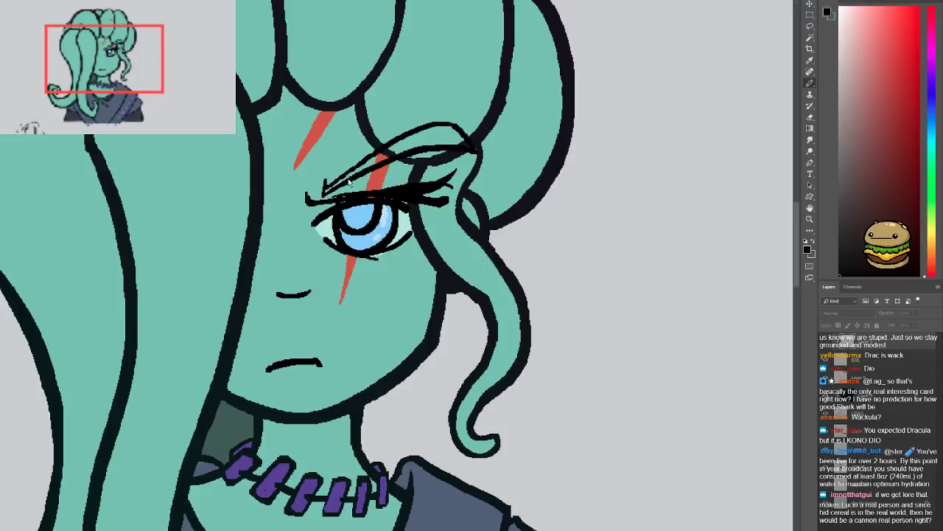
Delete the spare layer and clear the extra eyebrow, lash and iris sketch lines from around the eye
key(ctrl+e)
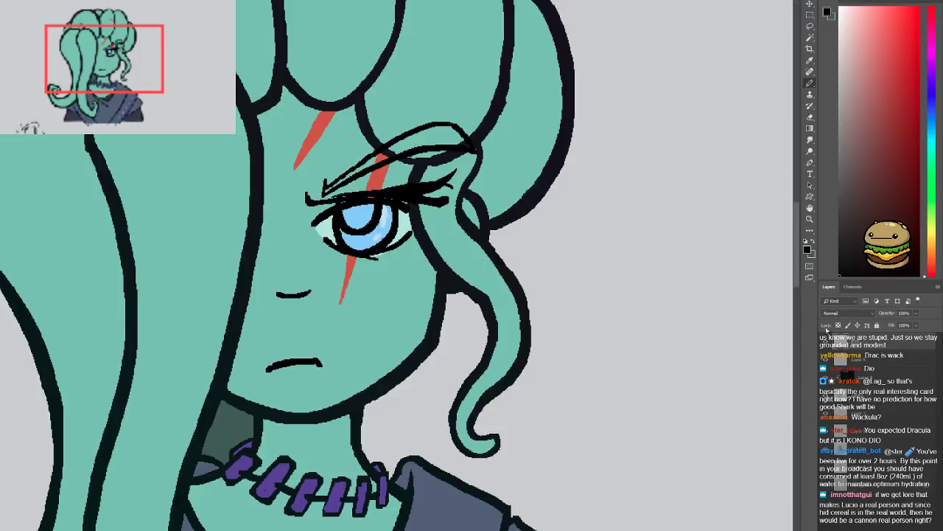
key(Delete)
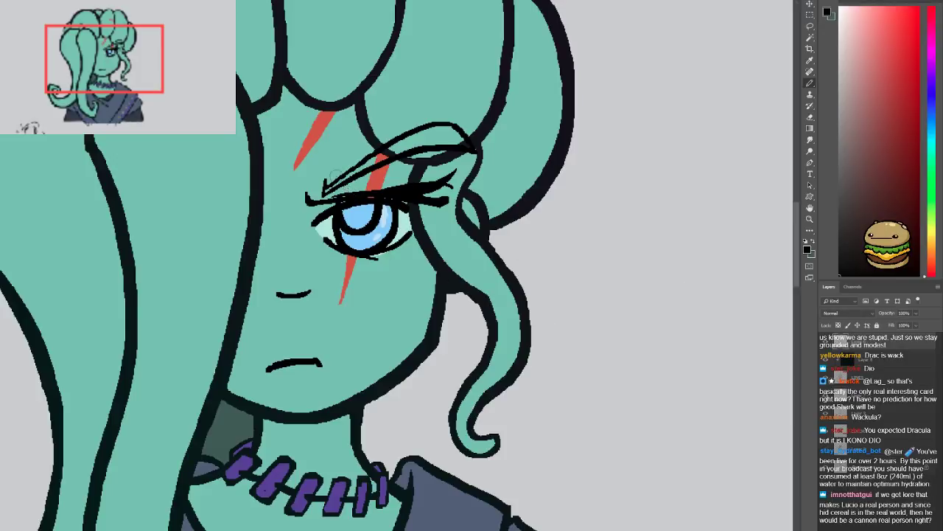
click(825, 377)
click(825, 376)
click(825, 395)
key(ctrl+z)
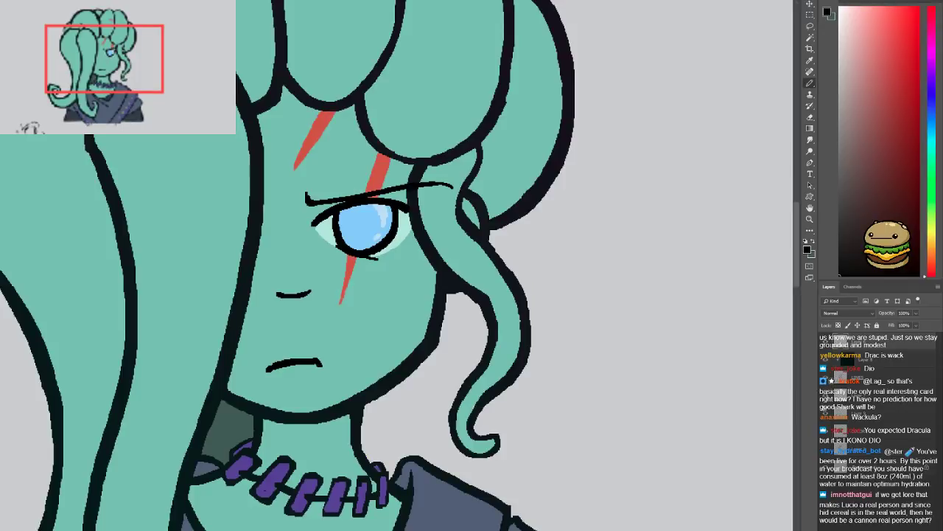
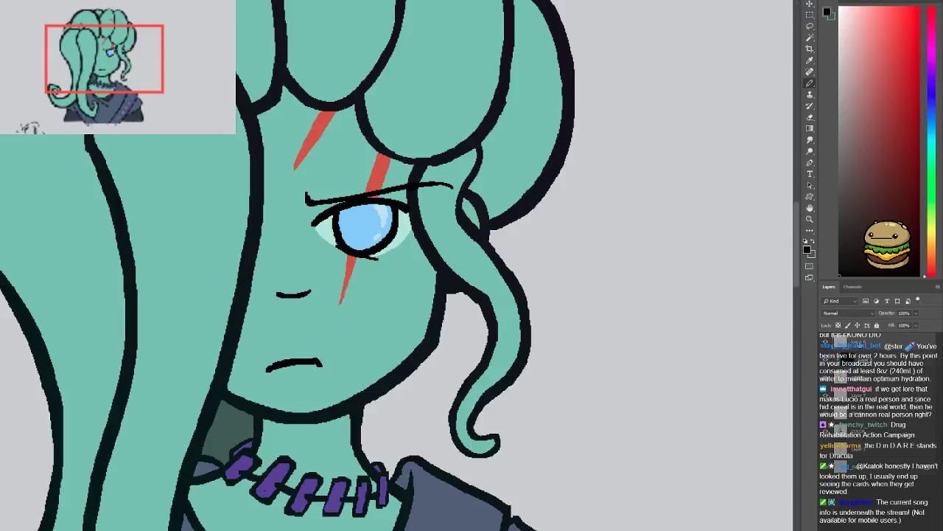
Hide the layer holding the eye, eyebrow, nose and mouth line art
click(825, 345)
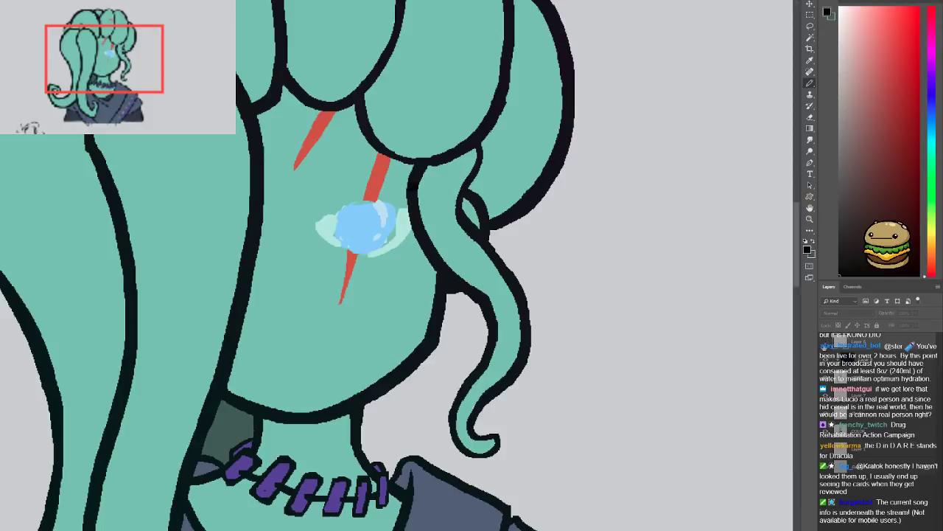
Show the hidden facial line layer and recolor the eyebrow and eye outline dark teal
key(ctrl+comma)
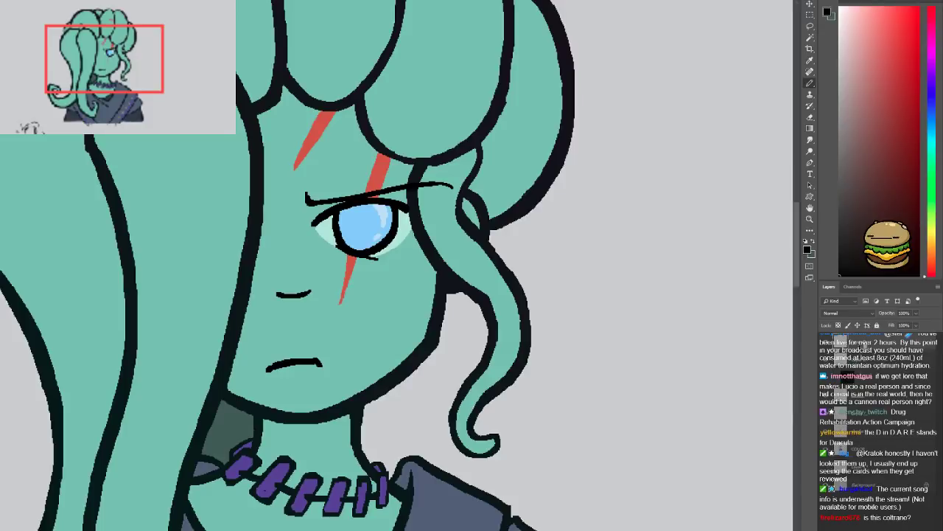
alt+click(394, 377)
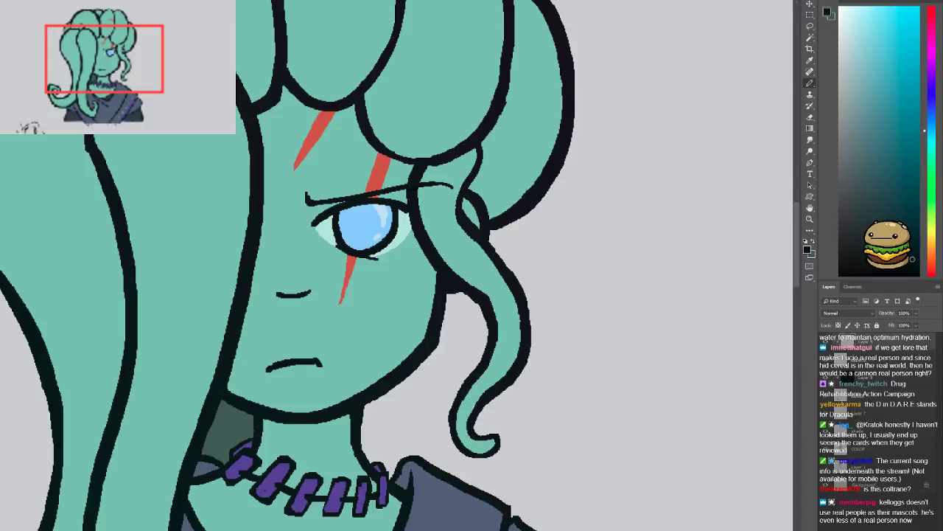
click(918, 214)
mouse_move(431, 206)
mouse_down()
mouse_move(325, 221)
mouse_move(417, 229)
mouse_up()
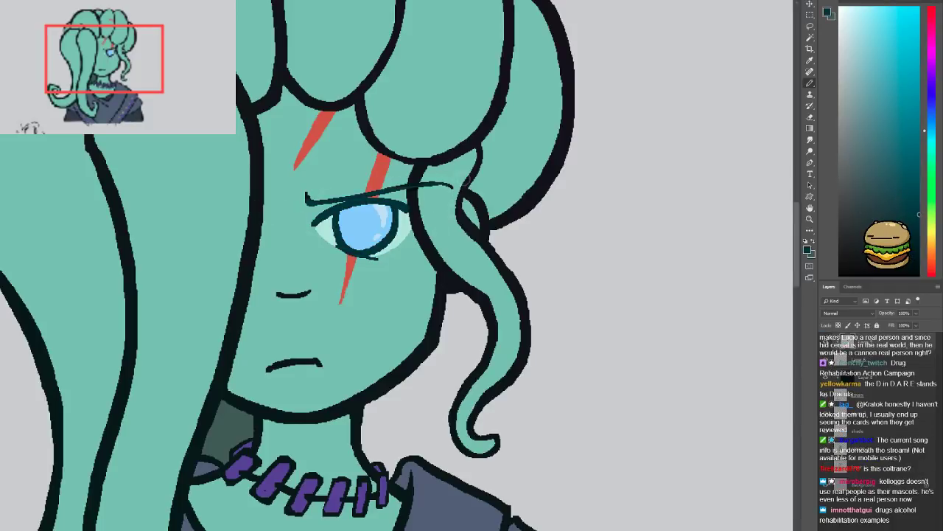
Recolor the eyebrow line with the near-black blue sampled from the hair outline
key(i)
click(436, 248)
key(b)
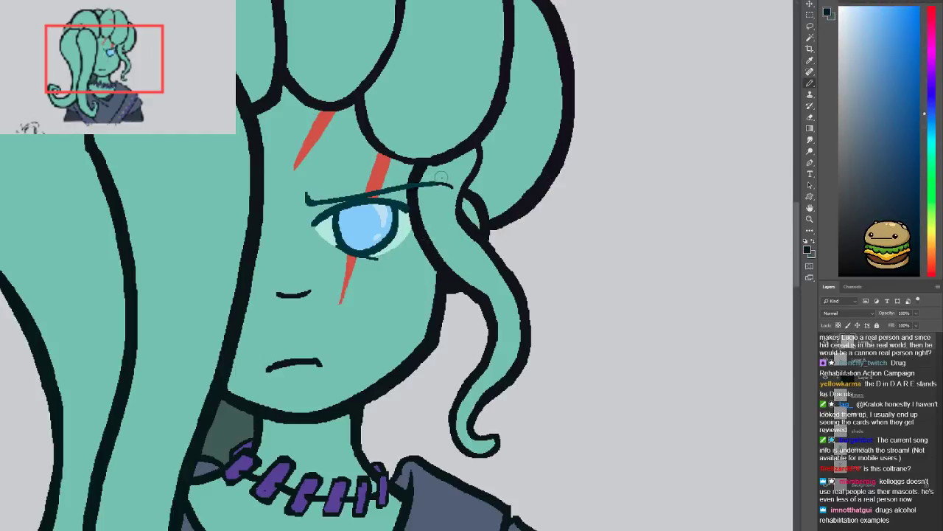
drag(369, 178, 310, 189)
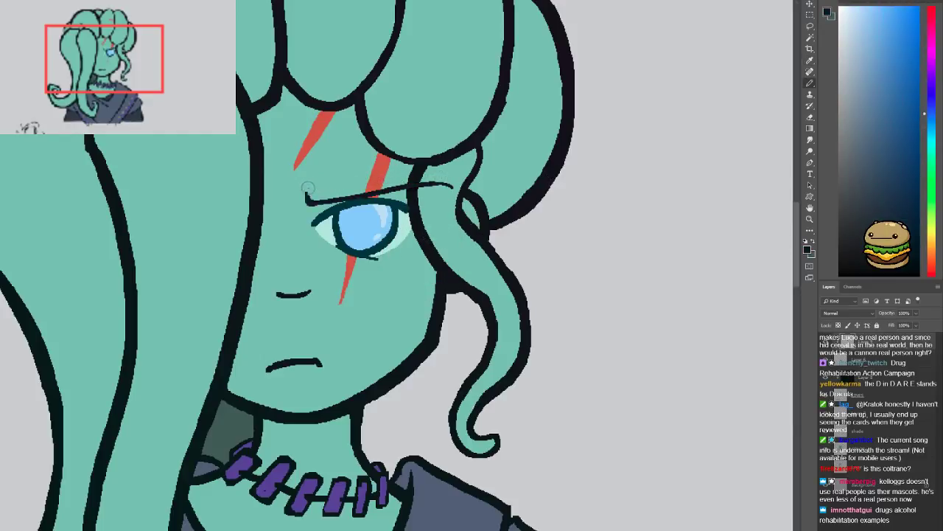
key(ctrl+minus)
key(ctrl+minus)
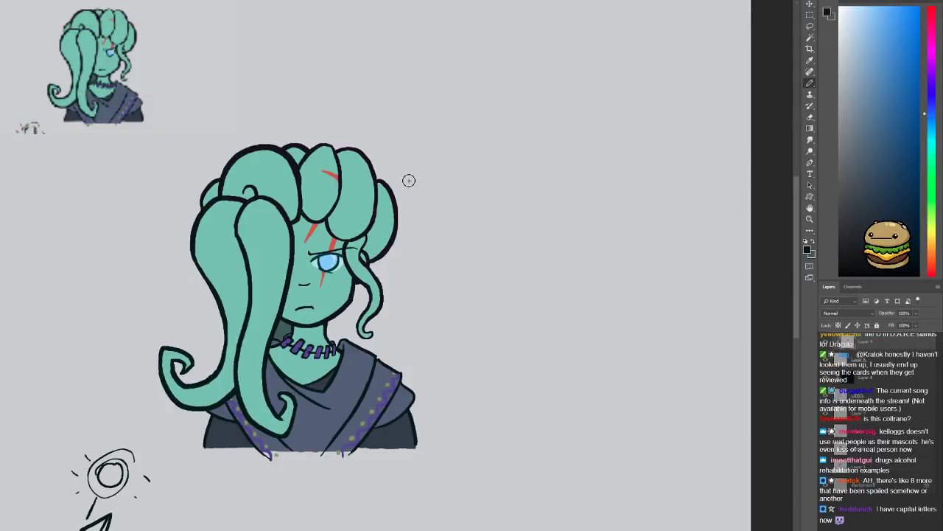
Repaint the upper eyelid and eye outline with the sampled dark teal
key(ctrl+plus)
key(ctrl+plus)
key(i)
click(375, 233)
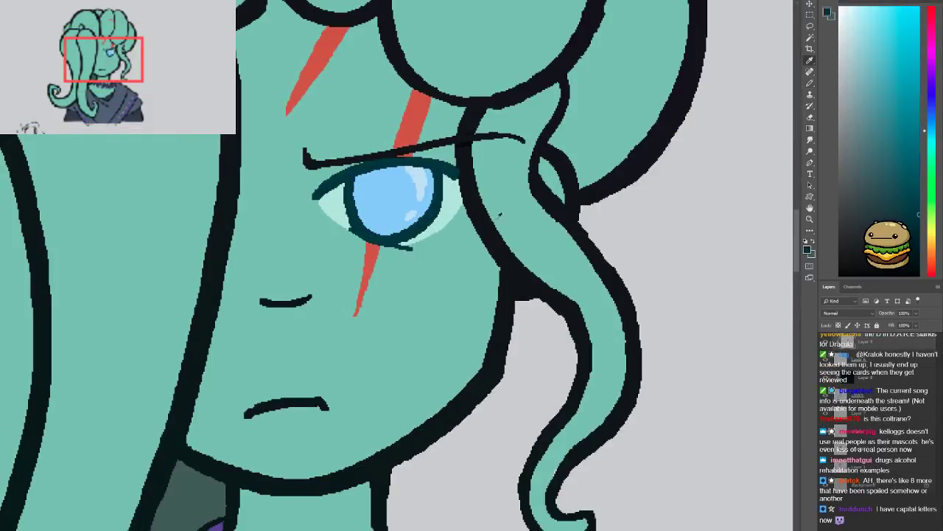
key(b)
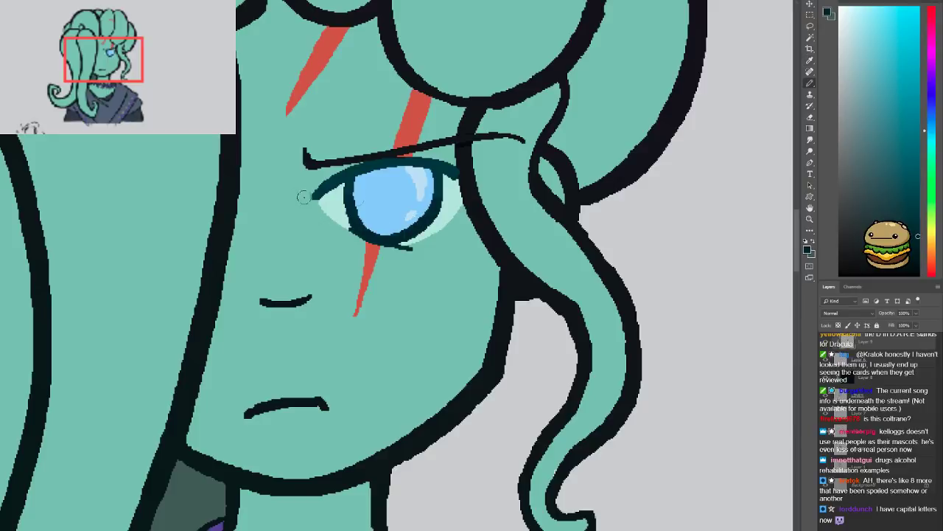
drag(410, 159, 458, 182)
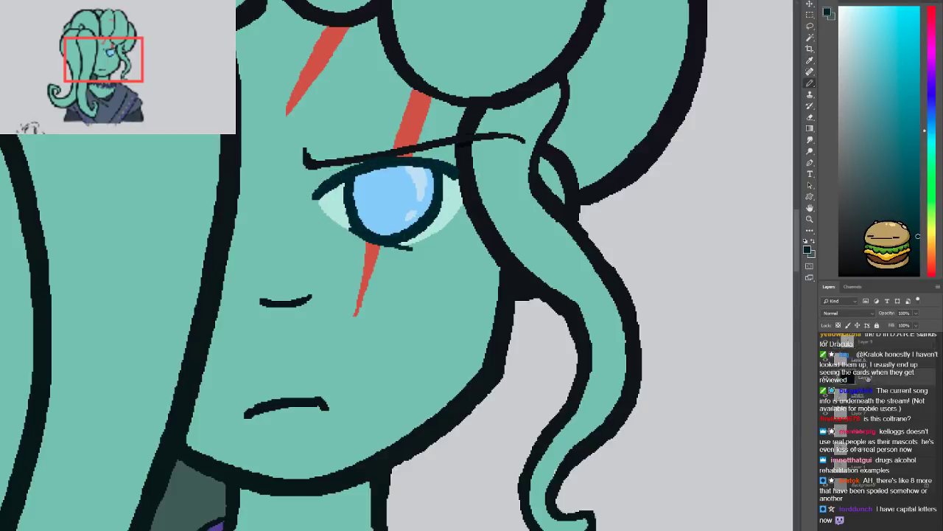
Darken the sampled line color to a near-black teal and recolor the remaining facial lines, including the nose and mouth
alt+click(468, 152)
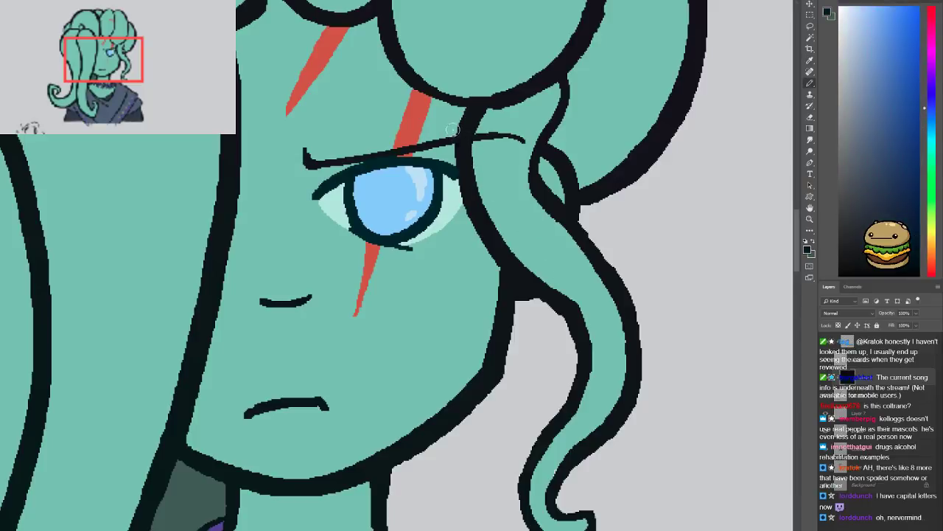
key(ctrl+minus)
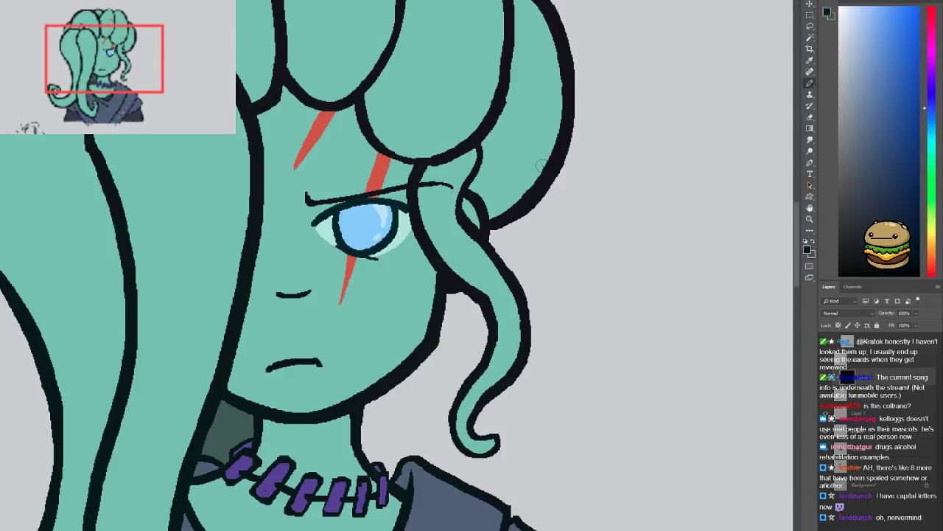
alt+click(360, 198)
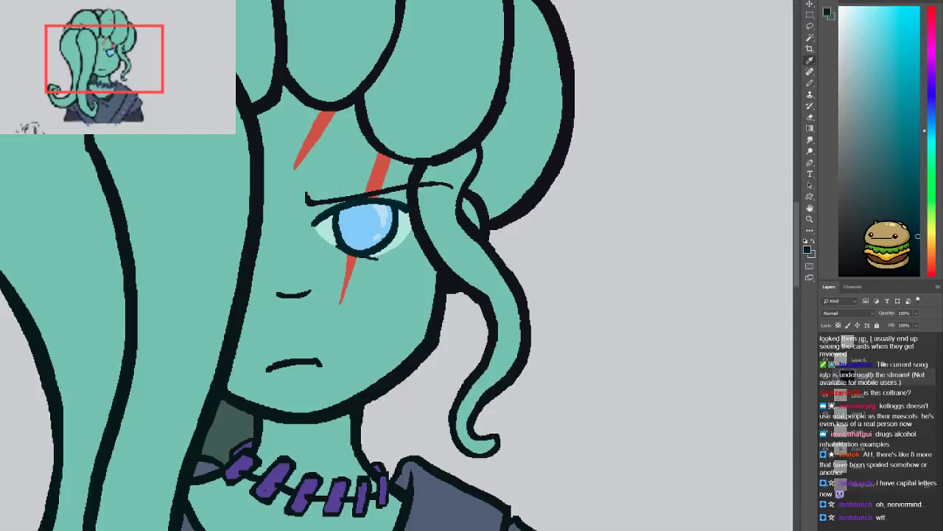
key(b)
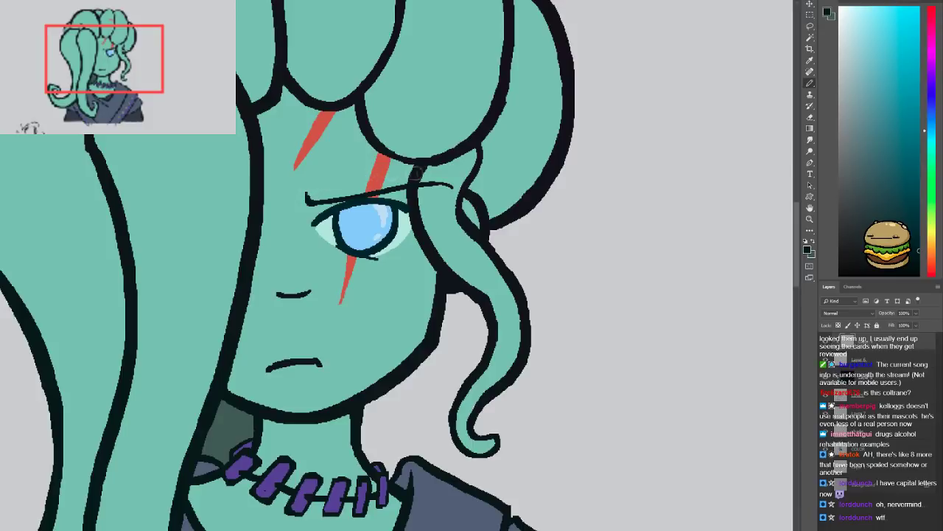
key(ctrl+minus)
key(ctrl+minus)
key(ctrl+minus)
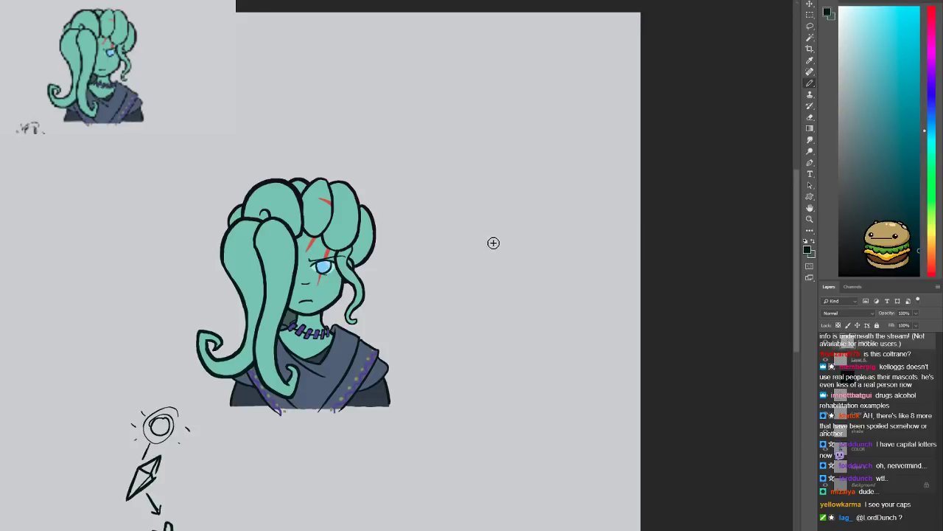
key(ctrl+plus)
key(ctrl+plus)
key(ctrl+plus)
key(ctrl+plus)
drag(353, 334, 378, 247)
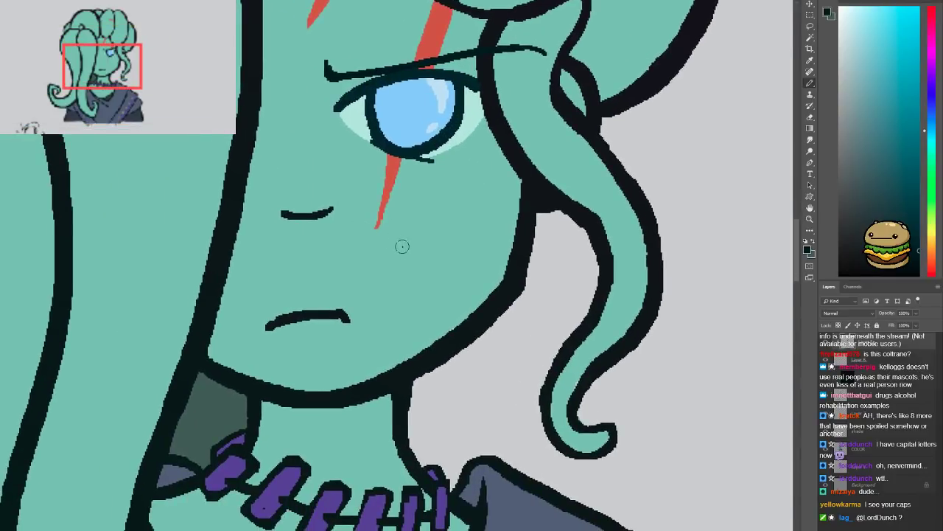
key(ctrl+minus)
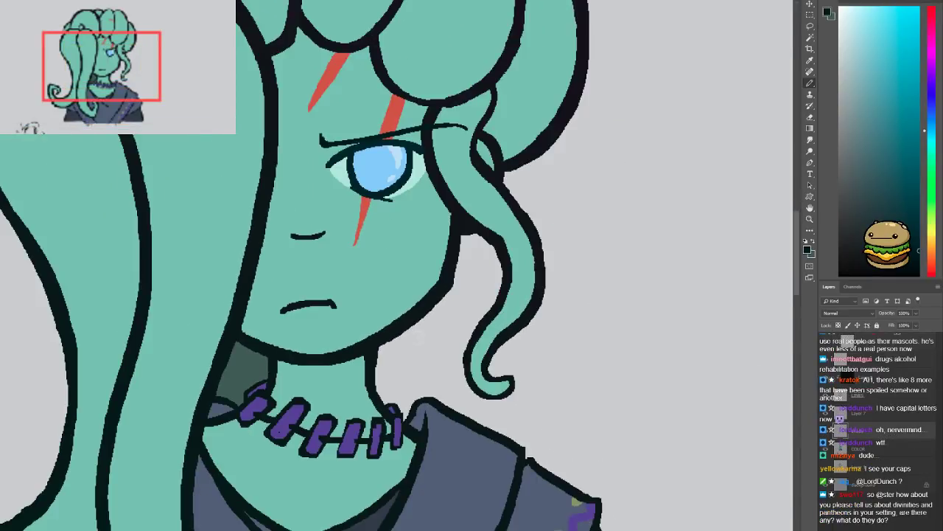
alt+click(249, 366)
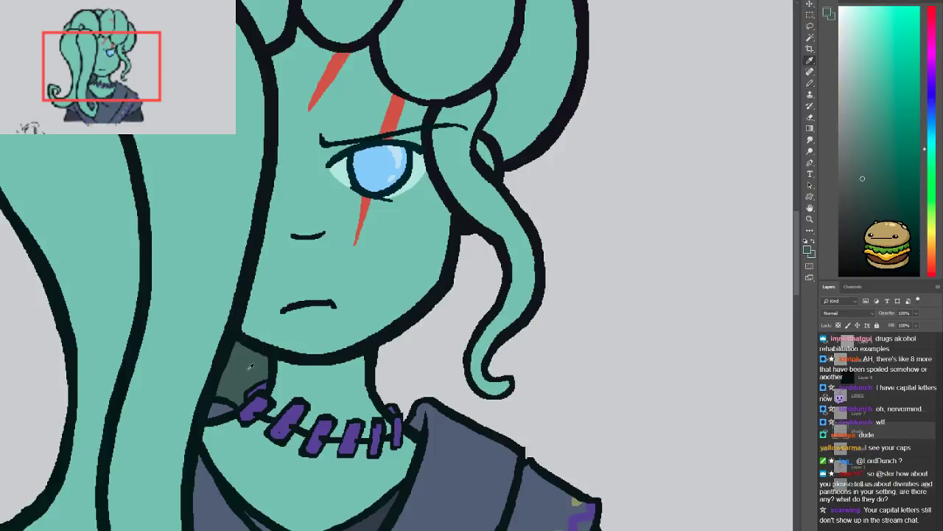
click(861, 150)
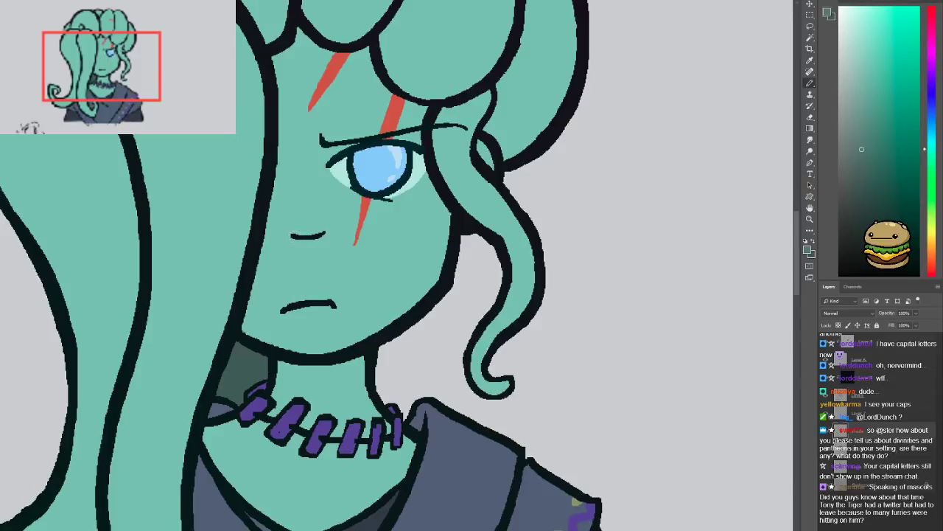
mouse_move(286, 219)
mouse_down()
mouse_move(282, 166)
mouse_move(280, 206)
mouse_up()
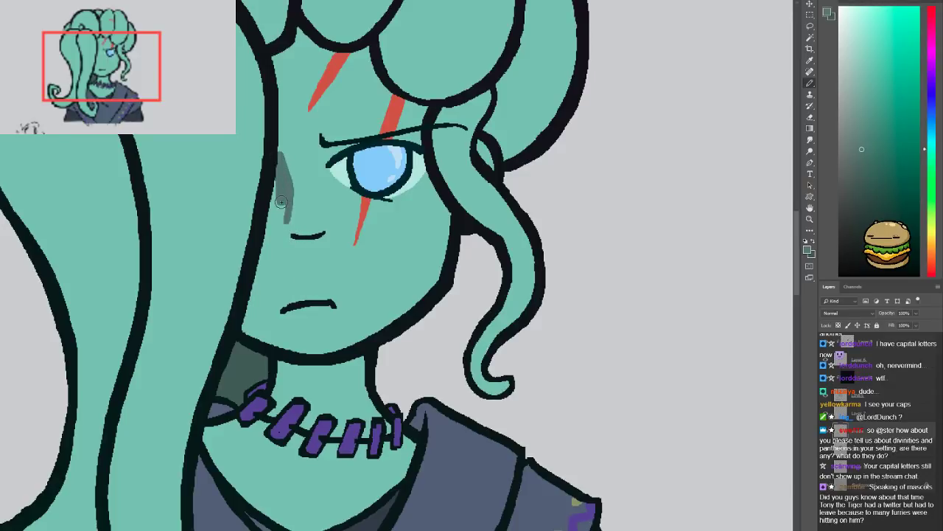
key(ctrl+z)
Sample the face's skin green and set the paint color to a slightly darker shade of it
alt+click(295, 194)
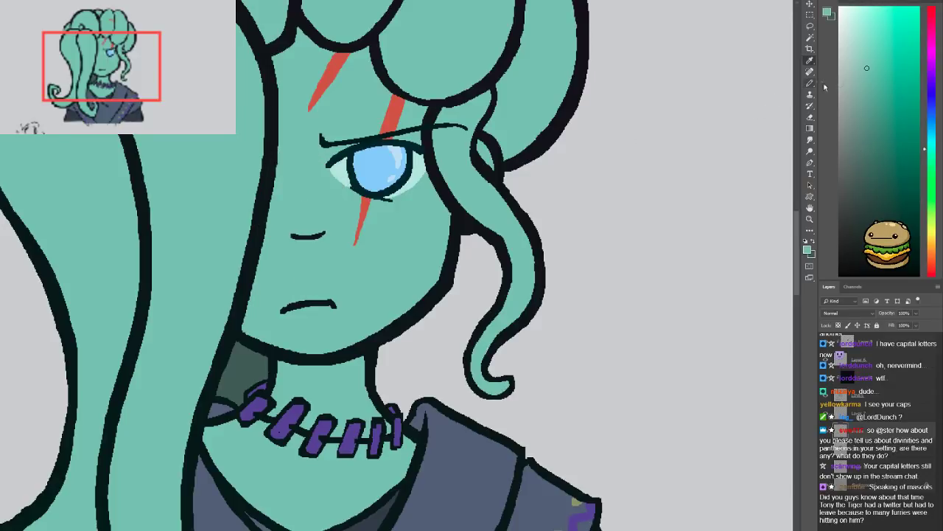
click(867, 99)
mouse_move(291, 216)
mouse_down()
mouse_move(278, 147)
mouse_move(288, 203)
mouse_move(287, 161)
mouse_move(289, 204)
mouse_move(273, 154)
mouse_up()
key(ctrl+z)
key(ctrl+z)
mouse_move(290, 210)
mouse_down()
mouse_move(287, 175)
mouse_move(278, 166)
mouse_move(272, 179)
mouse_up()
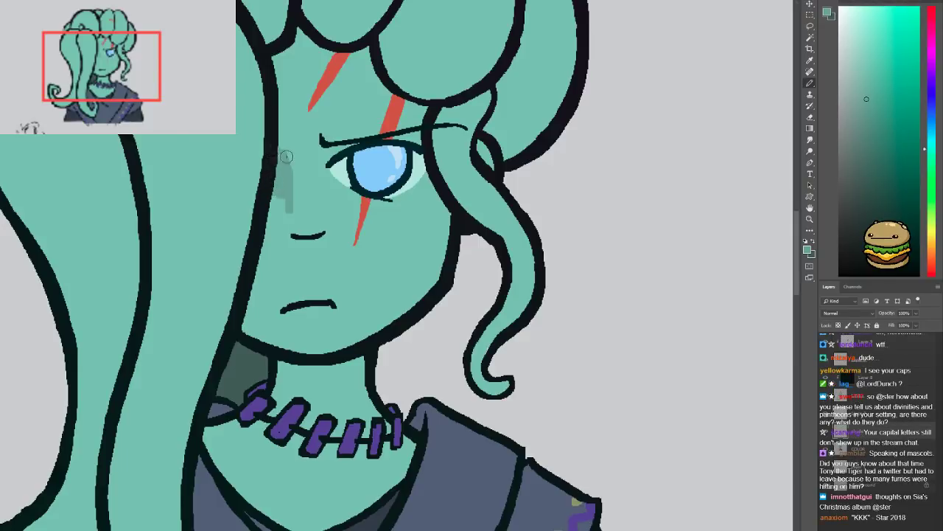
key(ctrl+0)
key(ctrl+1)
key(ctrl+z)
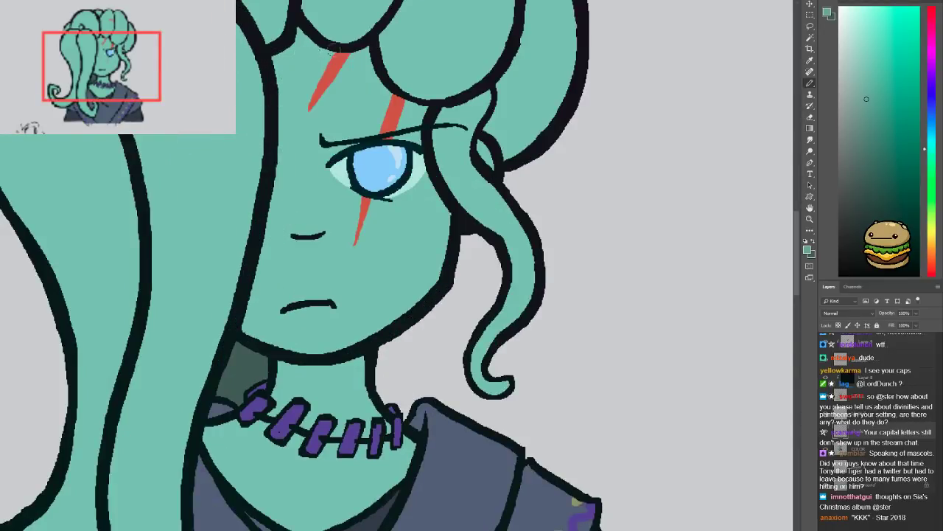
Paint a darker green shadow across the forehead under the hair and down the face beside the long front tentacle to the chin
drag(300, 71, 322, 163)
mouse_move(383, 139)
mouse_down()
mouse_move(357, 151)
mouse_move(318, 143)
mouse_move(305, 171)
mouse_move(284, 157)
mouse_move(324, 124)
mouse_up()
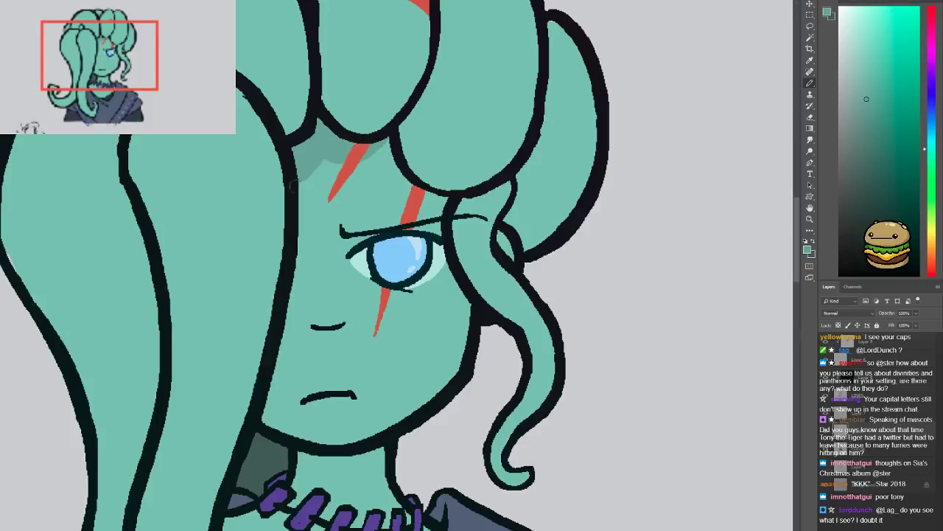
mouse_move(303, 164)
mouse_down()
mouse_move(308, 244)
mouse_move(295, 346)
mouse_move(258, 420)
mouse_up()
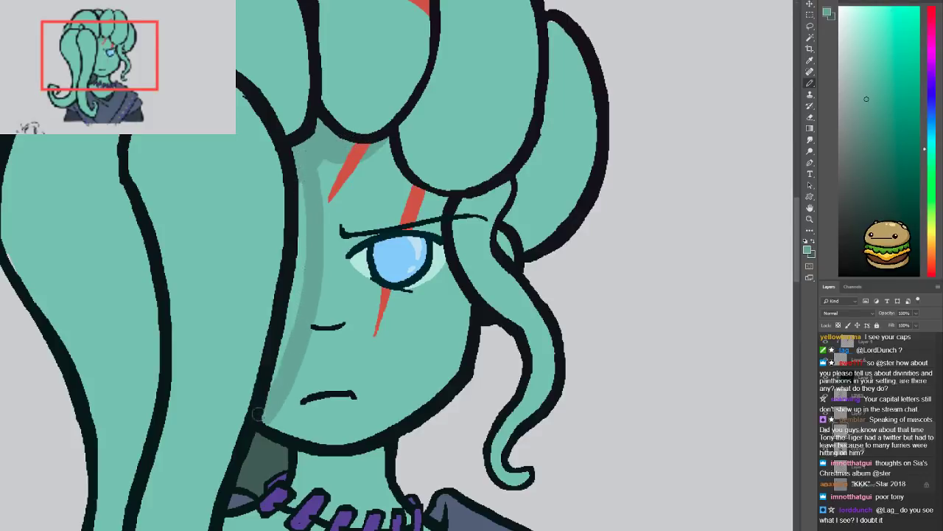
drag(296, 324, 289, 237)
drag(300, 308, 299, 179)
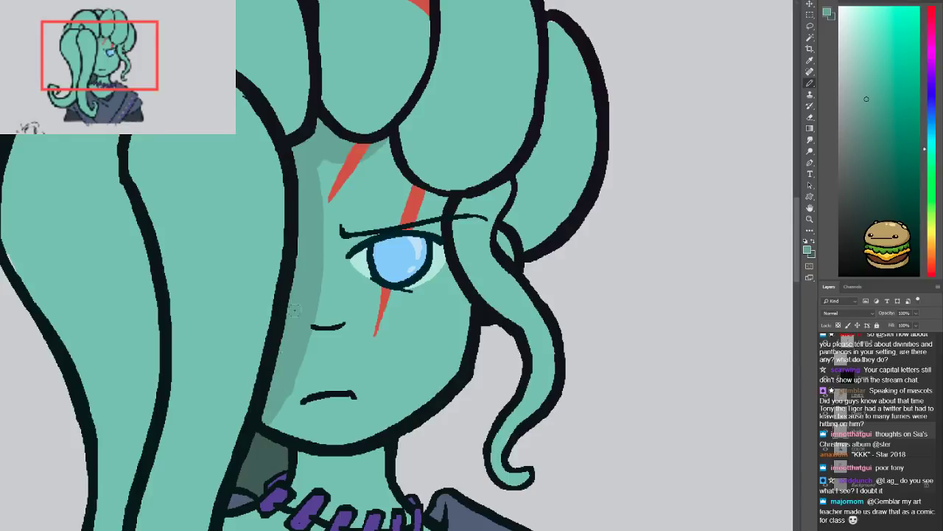
mouse_move(303, 359)
mouse_down()
mouse_move(317, 435)
mouse_move(284, 380)
mouse_move(283, 405)
mouse_up()
Erase the inner edge of the face shadow to narrow it from the forehead to the chin
key(e)
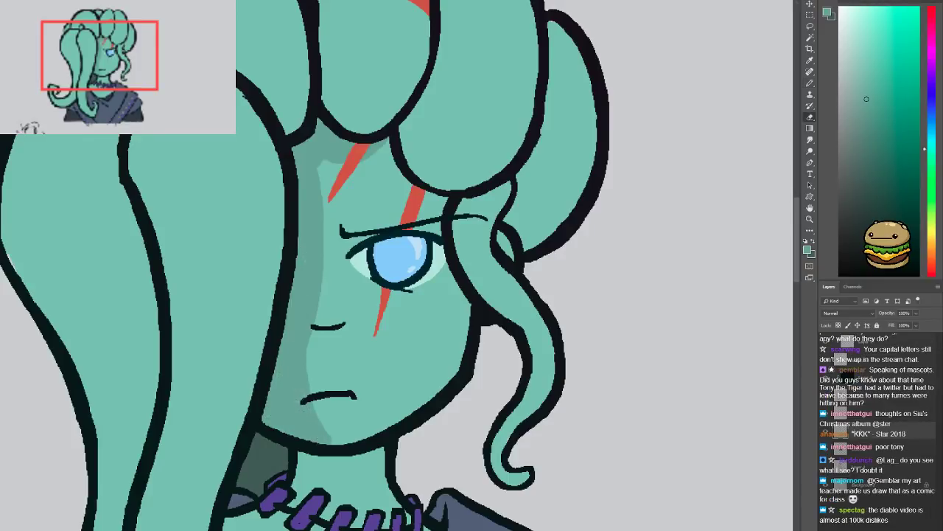
mouse_move(339, 453)
mouse_down()
mouse_move(306, 394)
mouse_move(302, 343)
mouse_move(315, 319)
mouse_move(329, 178)
mouse_move(325, 257)
mouse_up()
drag(318, 179, 315, 248)
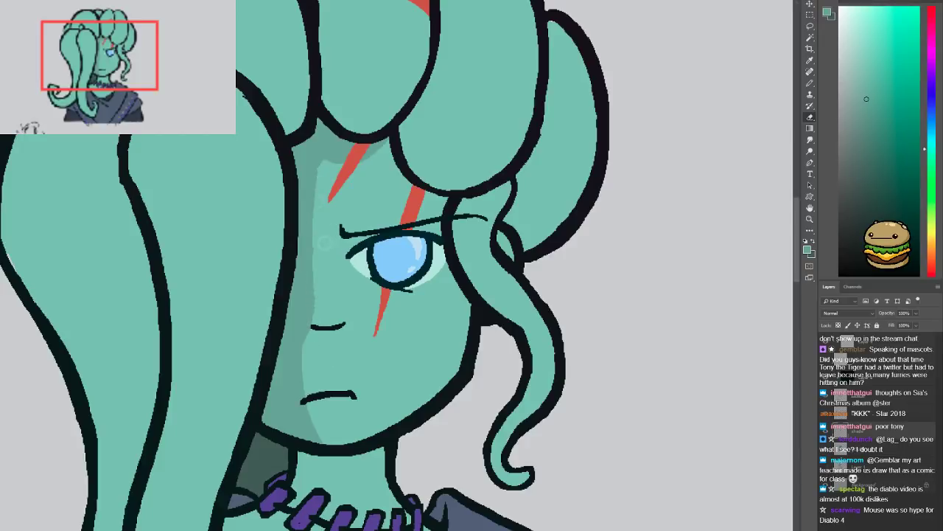
key(b)
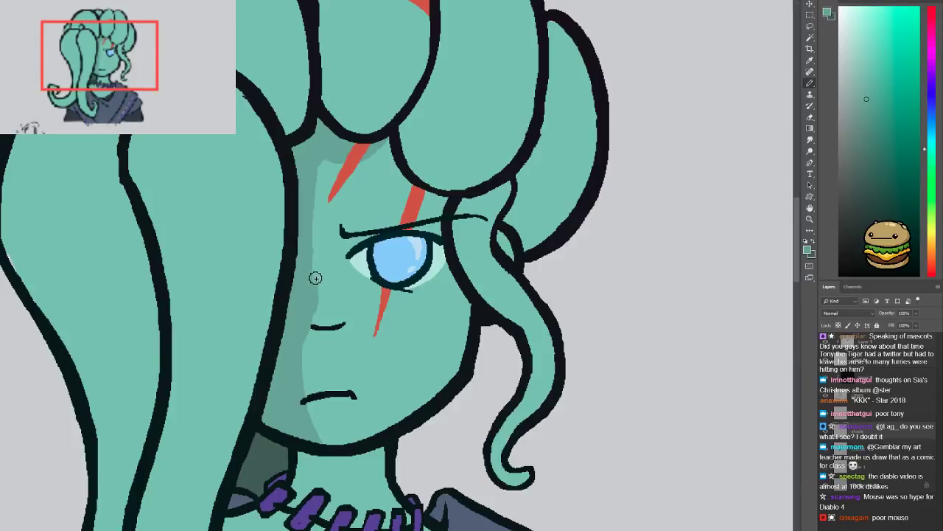
key(e)
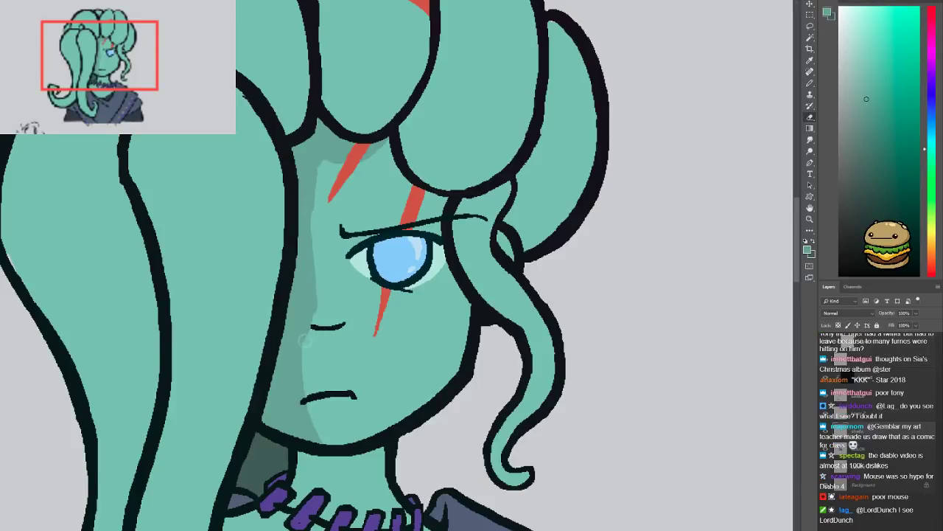
drag(319, 231, 321, 358)
drag(307, 234, 304, 320)
mouse_move(316, 189)
mouse_down()
mouse_move(298, 348)
mouse_move(338, 403)
mouse_move(314, 353)
mouse_move(360, 432)
mouse_move(323, 424)
mouse_move(325, 434)
mouse_move(294, 394)
mouse_move(313, 372)
mouse_move(353, 354)
mouse_move(303, 383)
mouse_move(330, 445)
mouse_up()
drag(297, 389, 295, 360)
Rework the face shadow beside the long front tentacle, leaving a slim strip below the hair and a small wedge at the chin
key(ctrl+minus)
key(ctrl+minus)
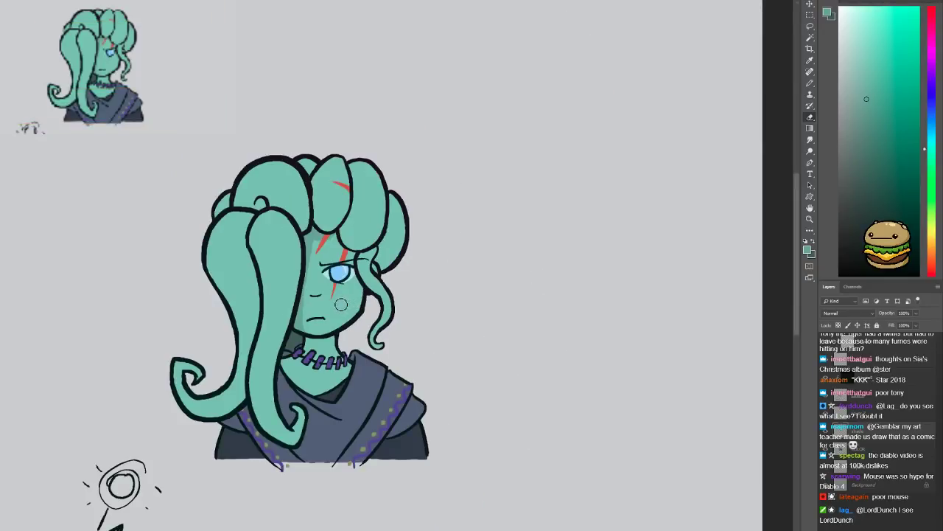
key(ctrl+plus)
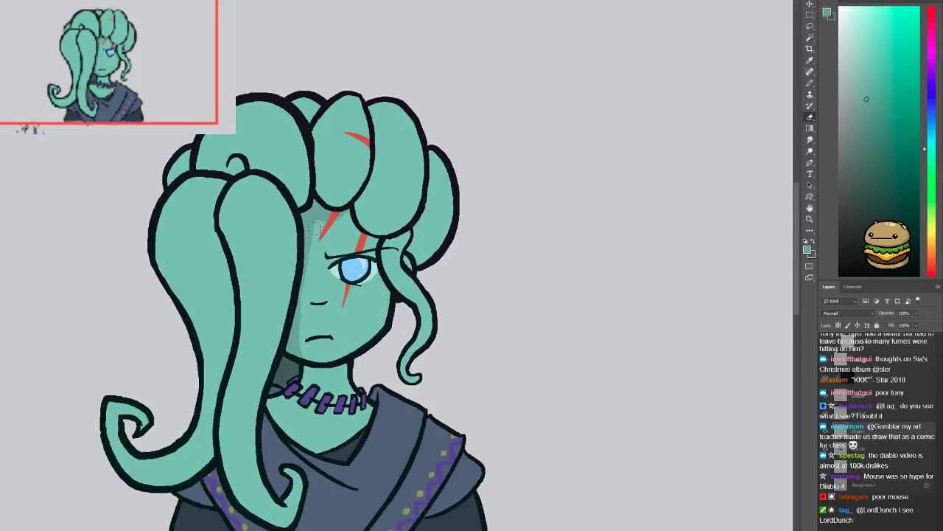
key(b)
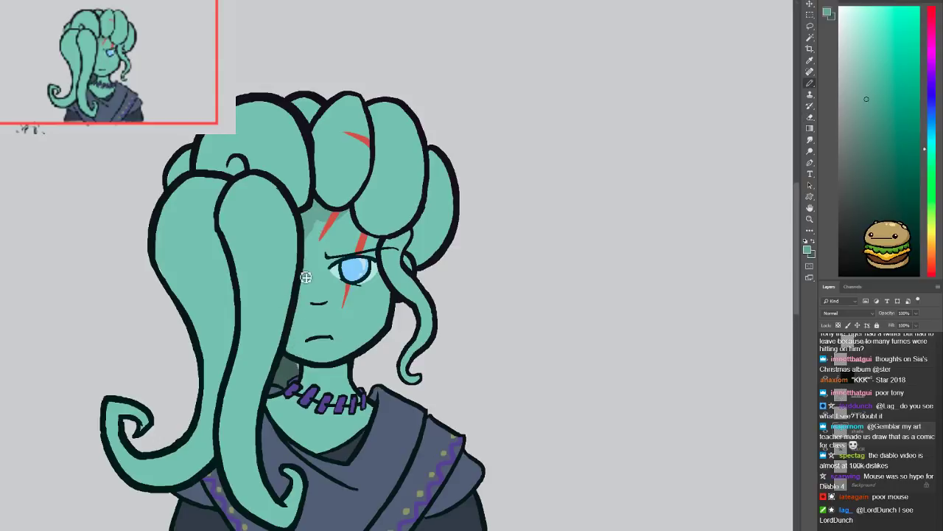
mouse_move(304, 228)
mouse_down()
mouse_move(307, 219)
mouse_move(294, 294)
mouse_up()
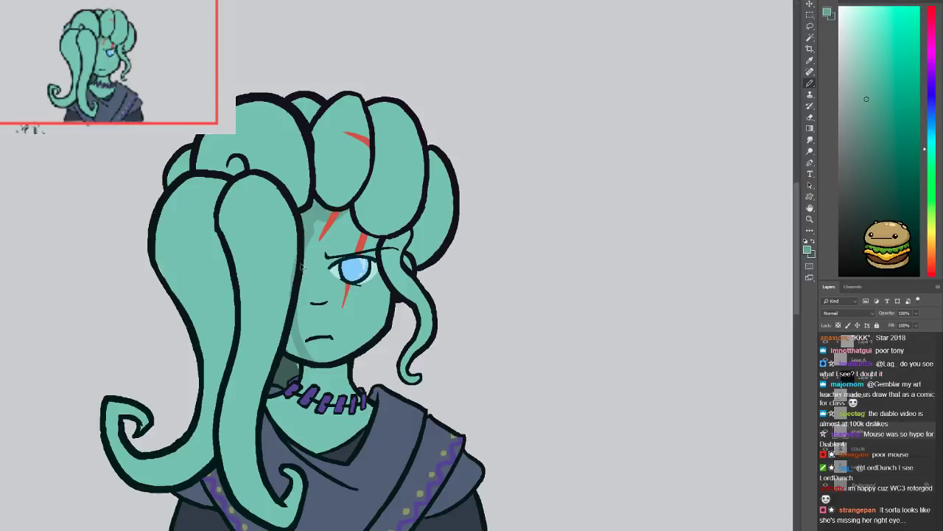
mouse_move(310, 232)
mouse_down()
mouse_move(291, 276)
mouse_move(312, 365)
mouse_up()
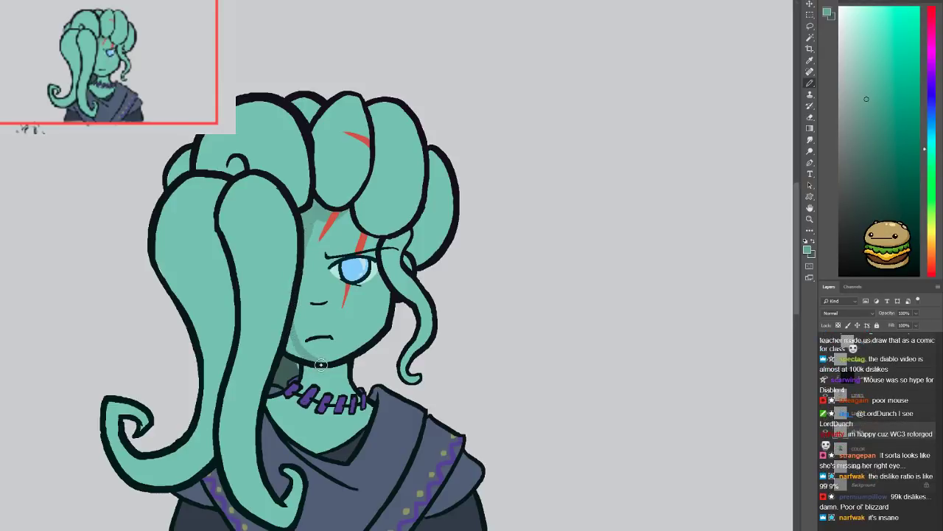
key(e)
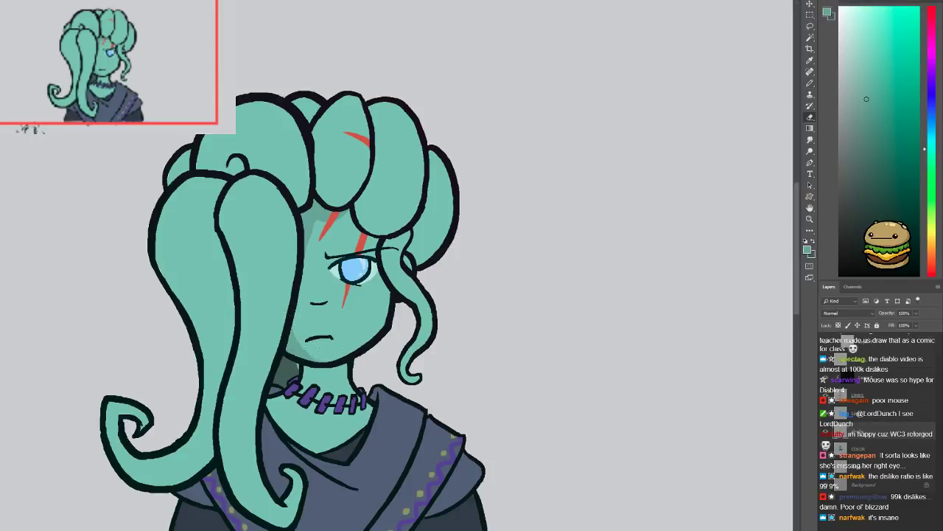
drag(289, 326, 352, 351)
key(ctrl+plus)
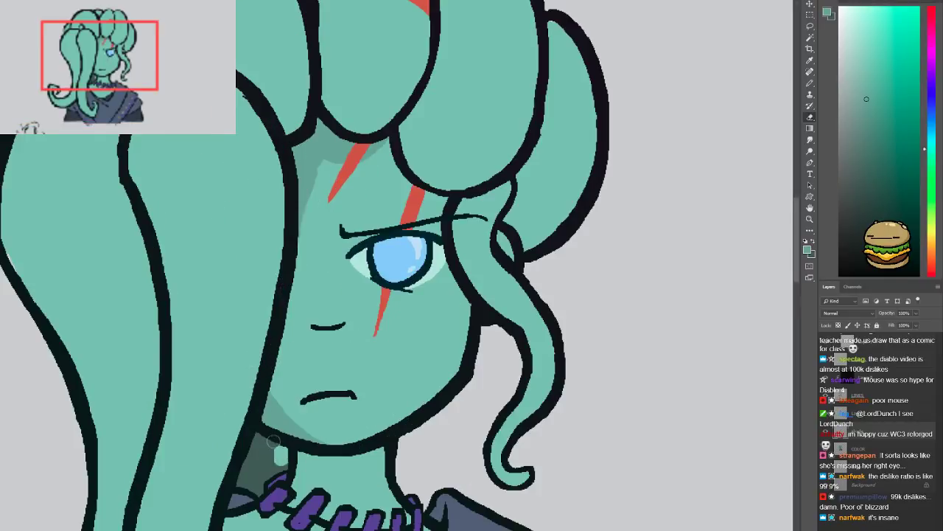
Paint the darker green shadow on the neck under the chin and refine its edge below the jawline
key(x)
key(i)
key(b)
mouse_move(280, 462)
mouse_down()
mouse_move(304, 446)
mouse_move(291, 493)
mouse_move(299, 445)
mouse_move(317, 451)
mouse_move(305, 483)
mouse_move(328, 451)
mouse_move(321, 511)
mouse_up()
alt+click(302, 448)
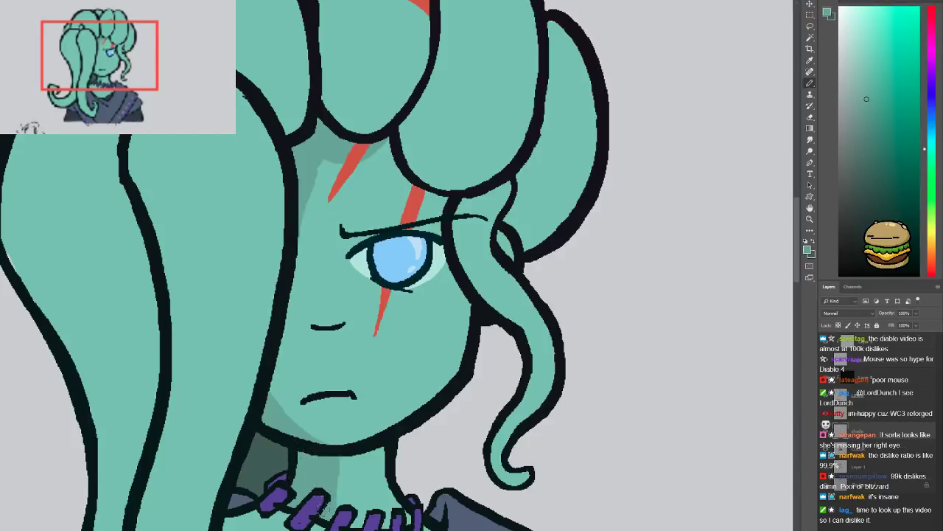
key(e)
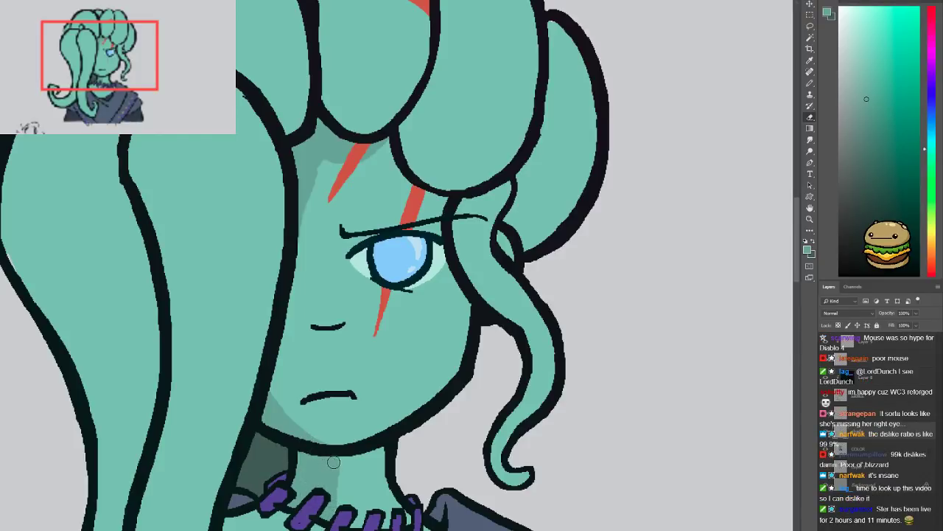
key(b)
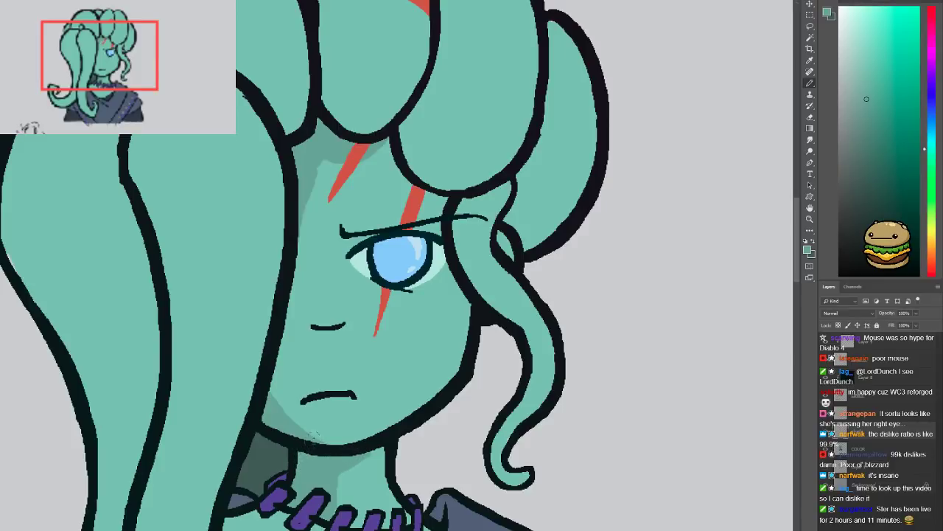
key(e)
scroll(350, 474, down, 2)
scroll(289, 437, down, 2)
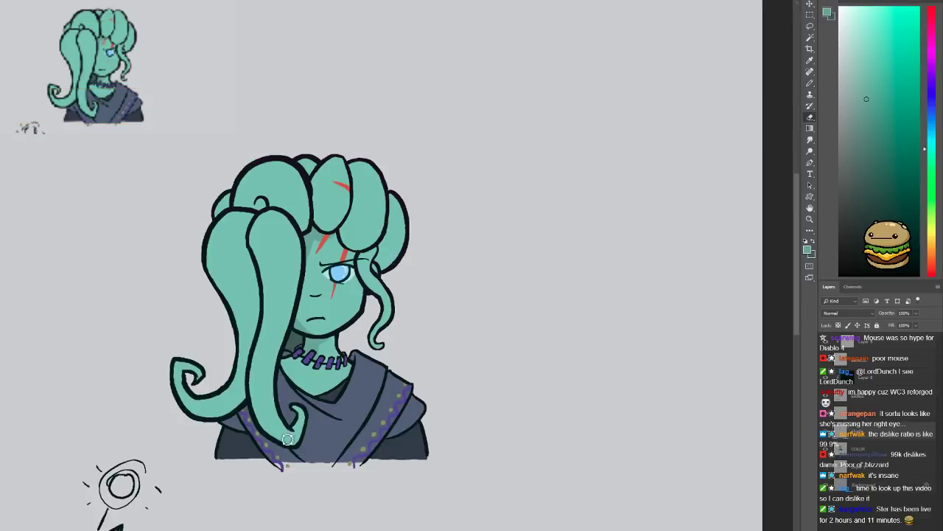
scroll(298, 389, up, 2)
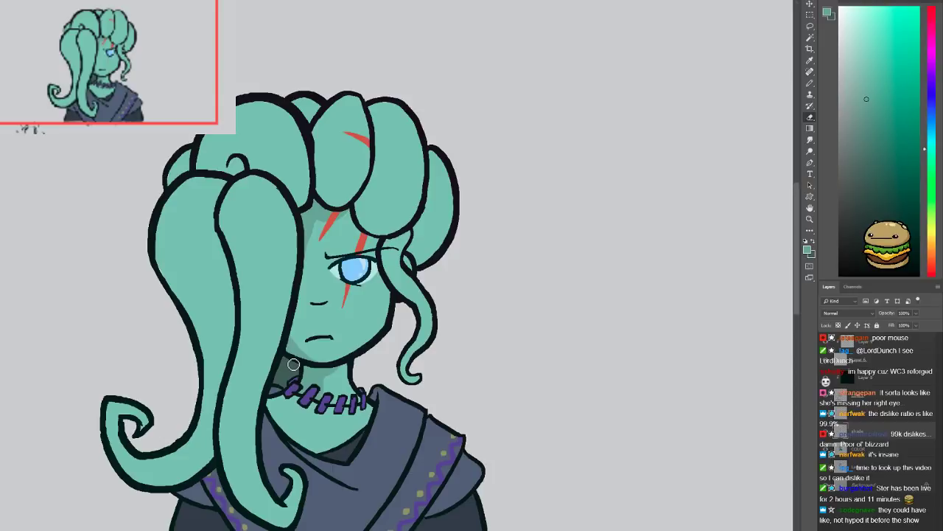
Paint a darker green shadow on the upper chest below the necklace, beside the long tentacle, and sample the dark green behind the neck
scroll(293, 364, up, 3)
key(b)
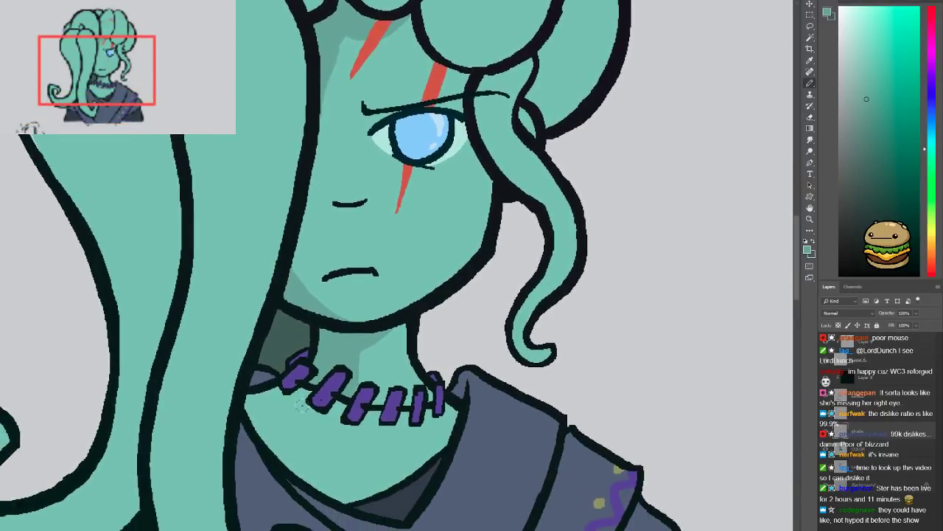
drag(286, 382, 294, 390)
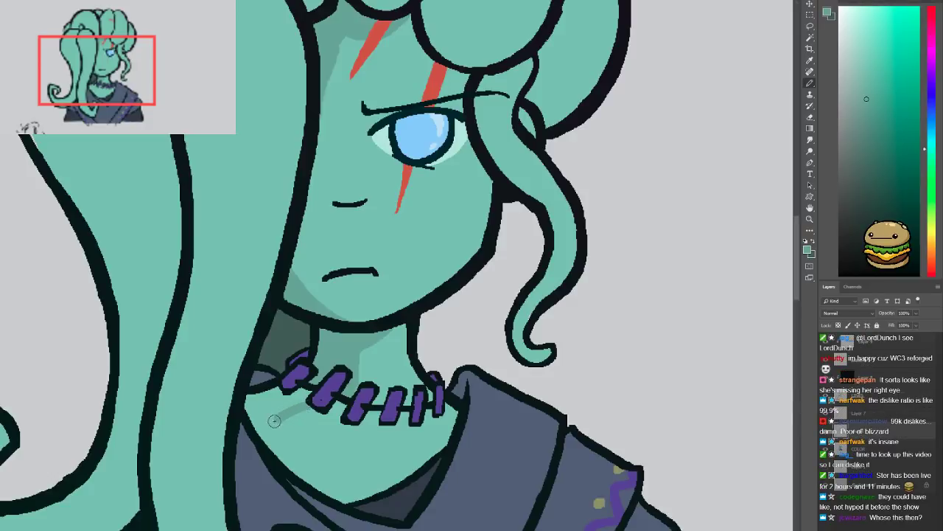
mouse_move(249, 411)
mouse_down()
mouse_move(275, 389)
mouse_move(300, 393)
mouse_up()
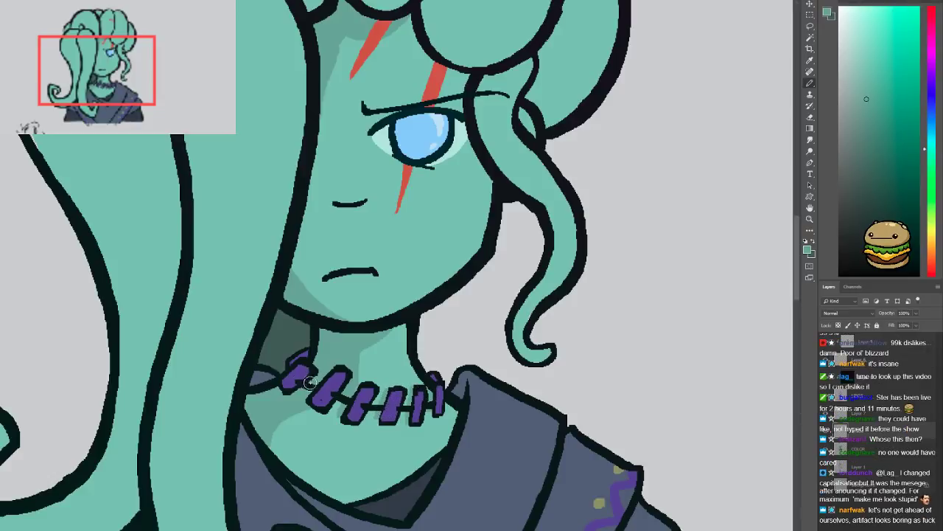
alt+click(281, 345)
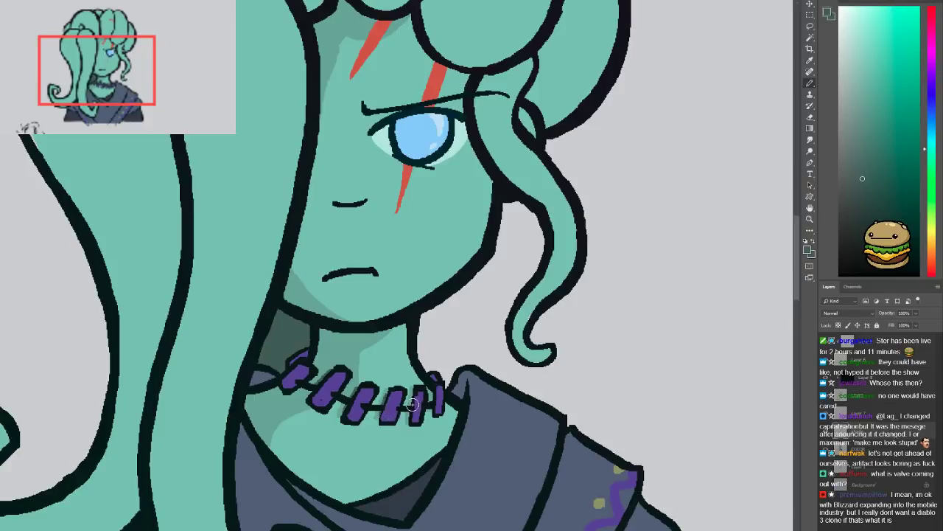
key(ctrl+minus)
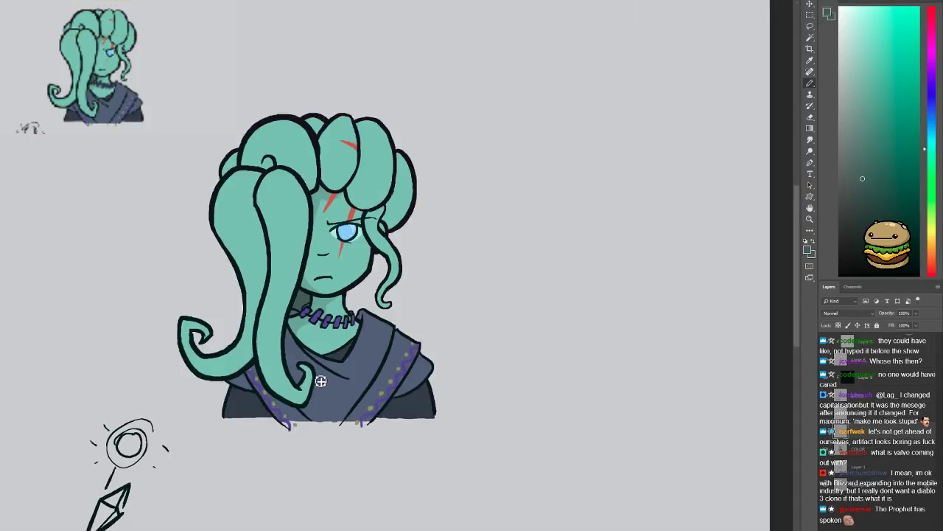
key(ctrl+1)
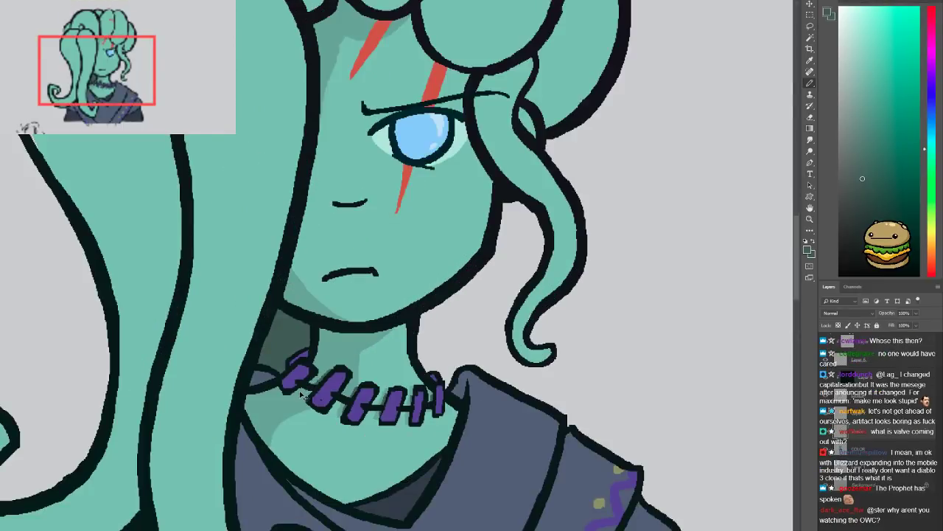
key(ctrl+minus)
Sample the skin shadow green from the neck and shade the small tentacle at the back of the head
drag(287, 317, 284, 384)
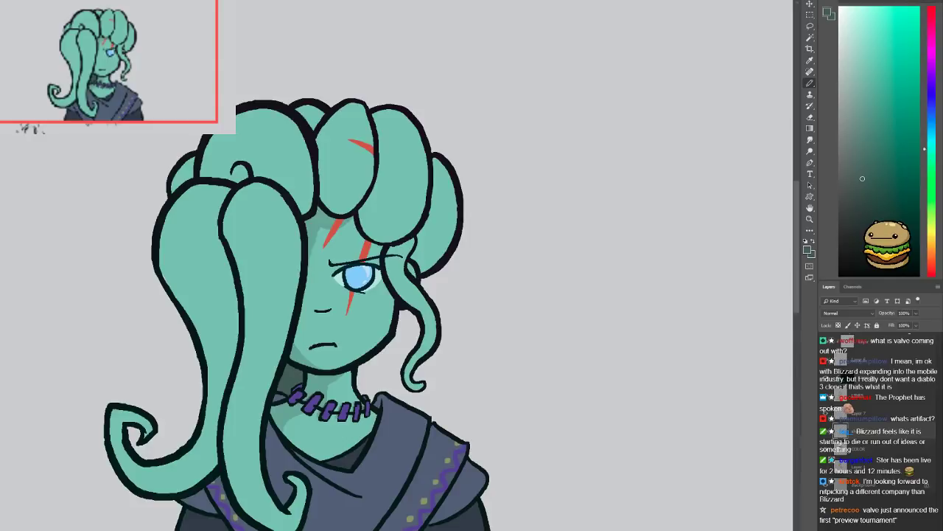
drag(132, 375, 63, 368)
click(245, 374)
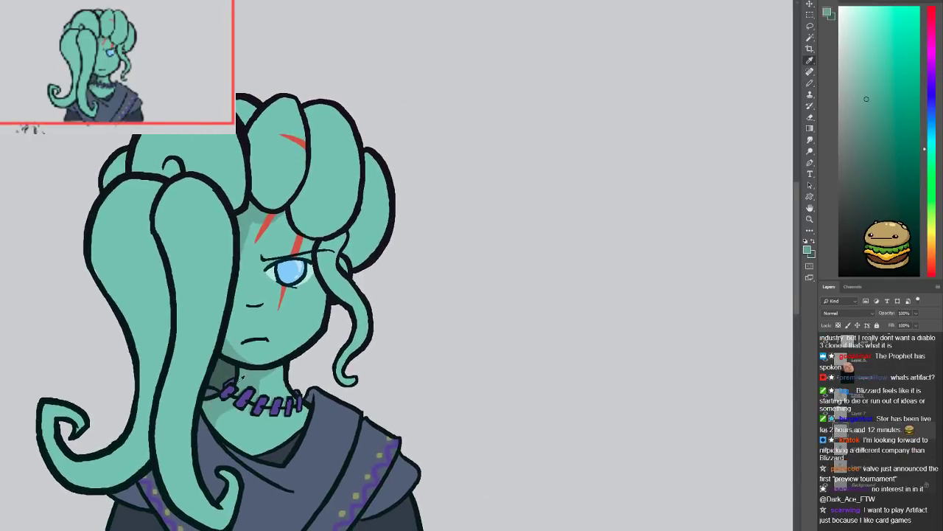
key(ctrl+plus)
drag(151, 220, 221, 295)
key(ctrl+minus)
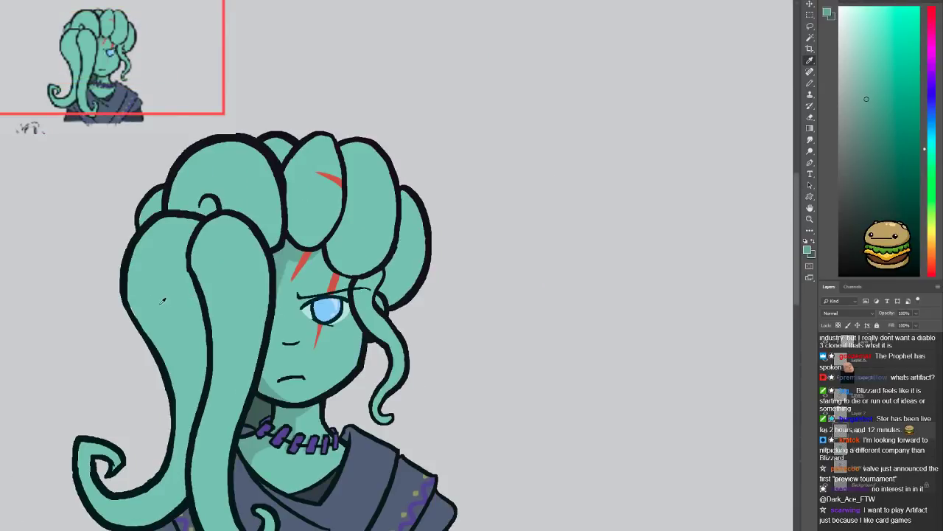
key(b)
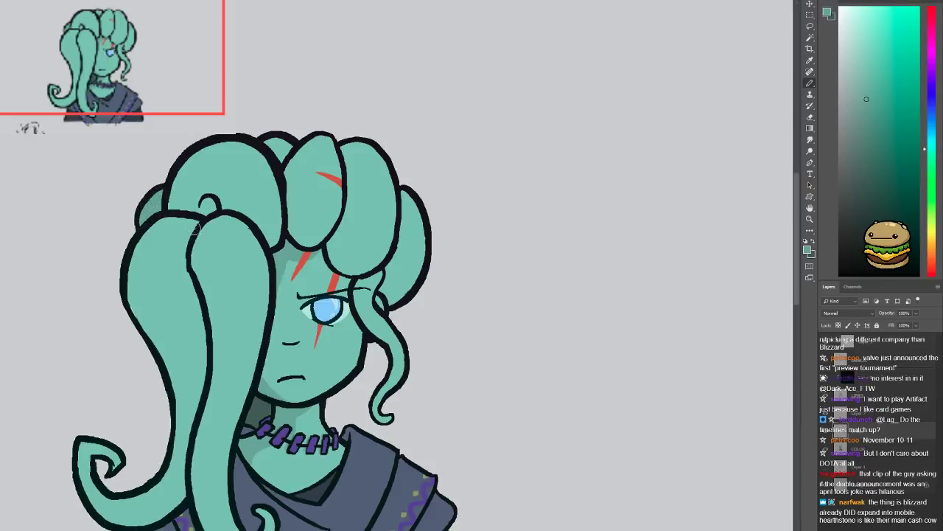
drag(179, 263, 189, 220)
mouse_move(206, 468)
mouse_down()
mouse_move(211, 449)
mouse_move(230, 456)
mouse_up()
Fill the small gap beside the thin curled tentacle near the ear and the small tentacle behind the crown with the shadow green
scroll(229, 456, down, 1)
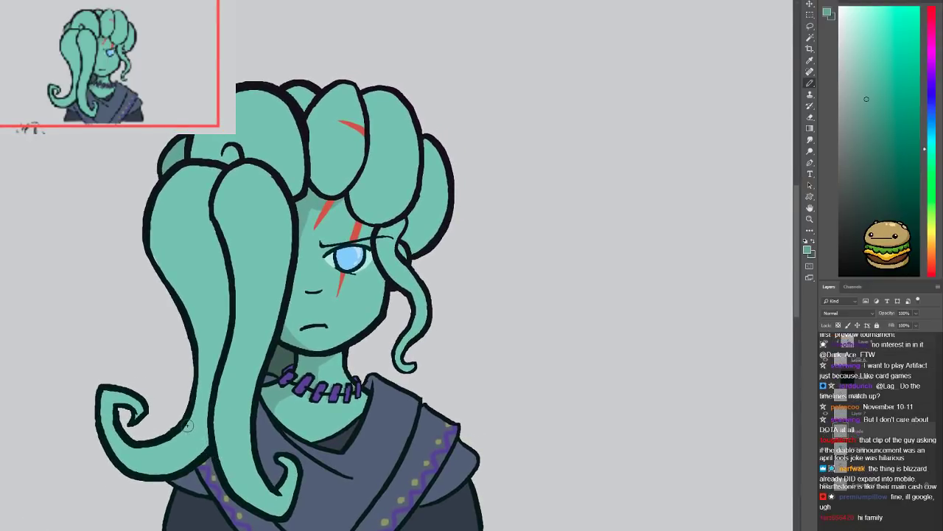
drag(203, 415, 184, 418)
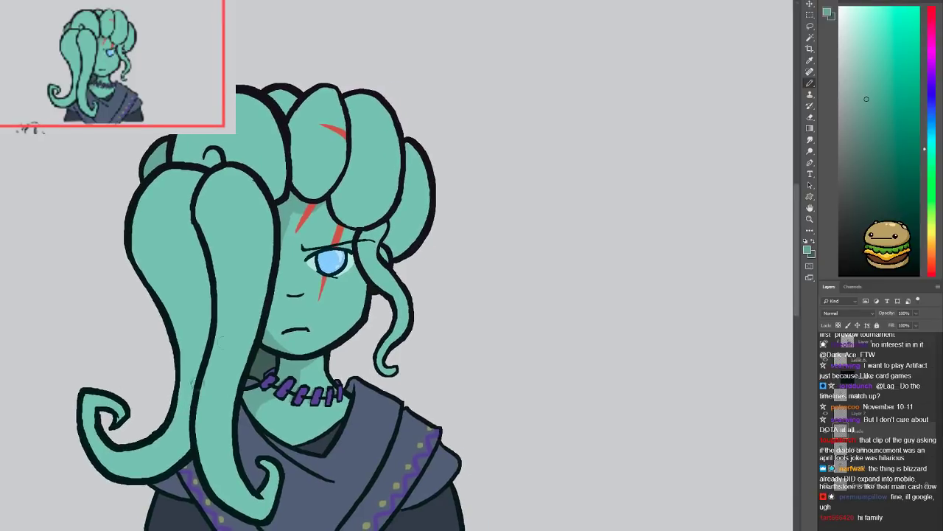
scroll(292, 306, left, 3)
scroll(292, 306, up, 2)
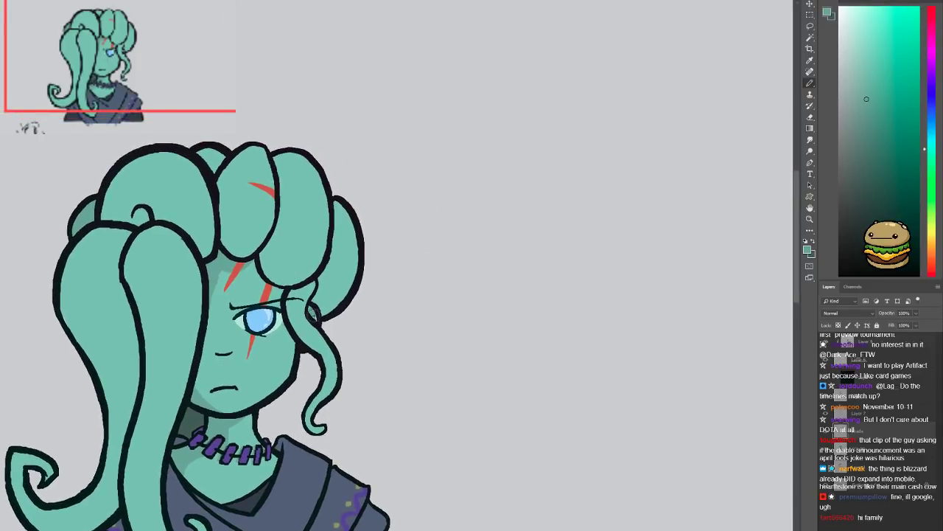
drag(272, 354, 284, 343)
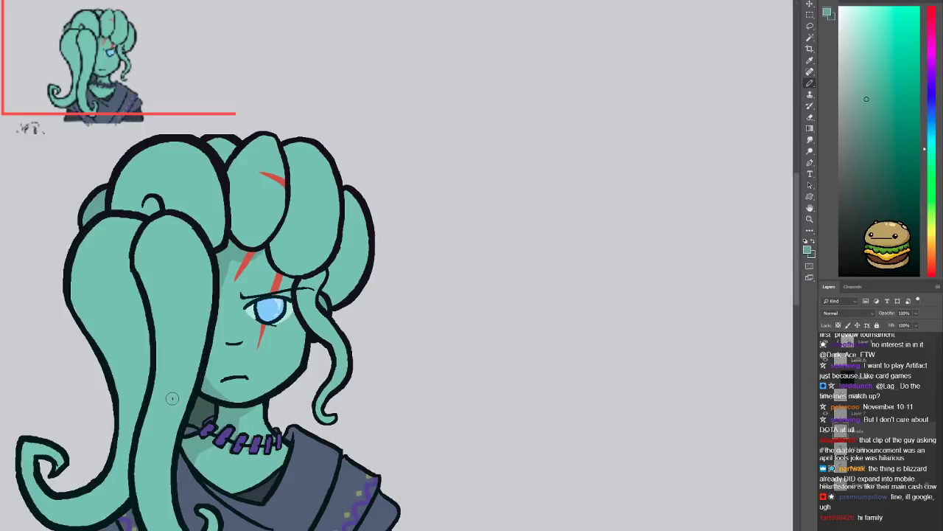
key(x)
key(alt)
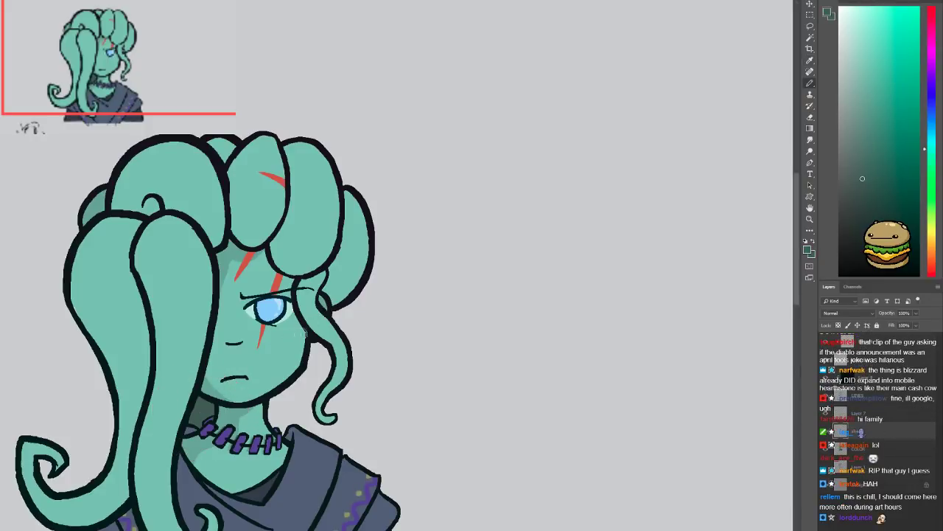
alt+click(235, 414)
click(324, 302)
drag(195, 224, 236, 248)
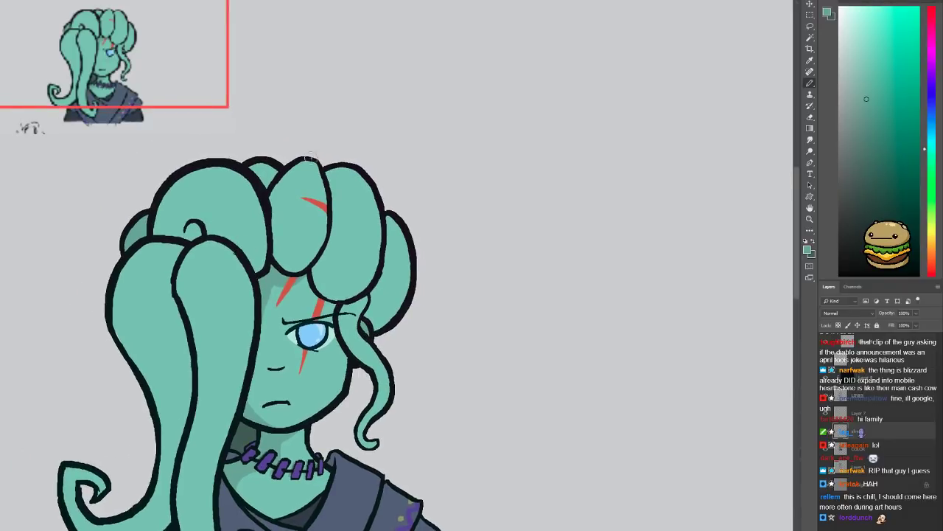
Try painting darker green shadows along the two front hair tentacles above the forehead
mouse_move(262, 175)
mouse_down()
mouse_move(300, 176)
mouse_move(306, 164)
mouse_move(278, 210)
mouse_move(278, 265)
mouse_move(274, 214)
mouse_move(283, 186)
mouse_move(271, 199)
mouse_move(303, 158)
mouse_move(320, 193)
mouse_move(346, 171)
mouse_move(334, 171)
mouse_move(344, 193)
mouse_move(323, 259)
mouse_up()
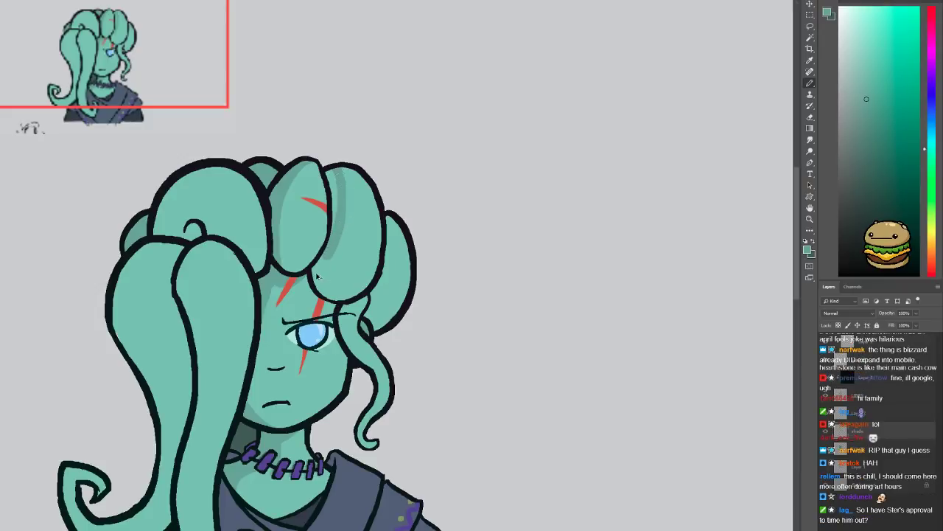
key(ctrl+z)
key(ctrl+z)
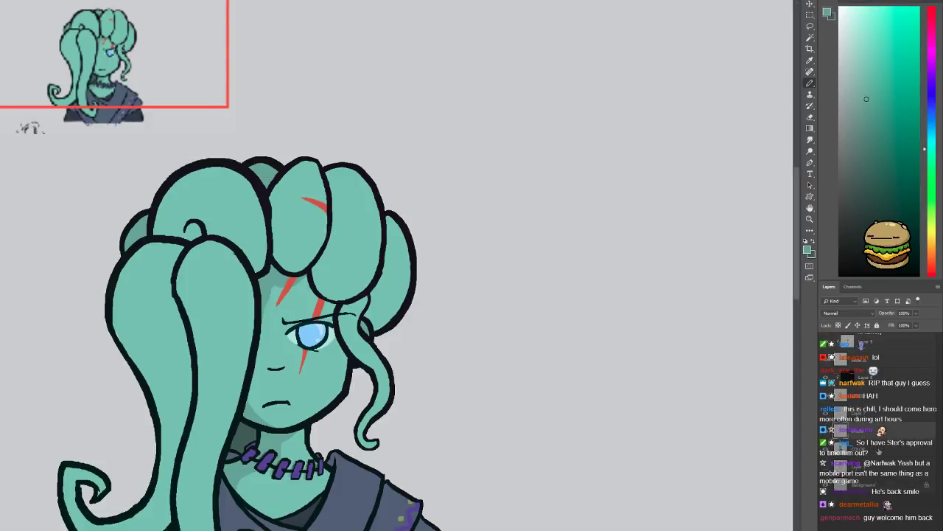
Add a layer between the shade and color layers, set its blend mode to Soft Light, and choose a light pink paint color
key(i)
click(302, 238)
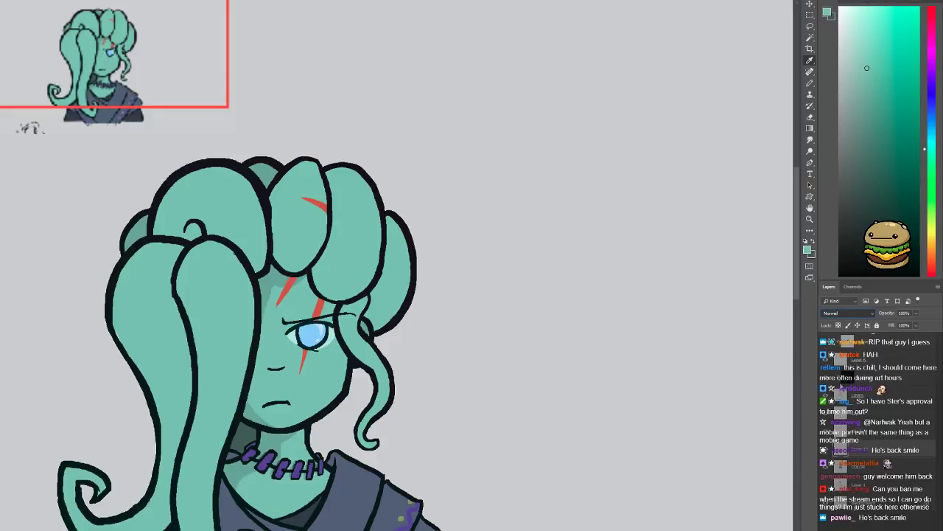
click(835, 426)
click(931, 51)
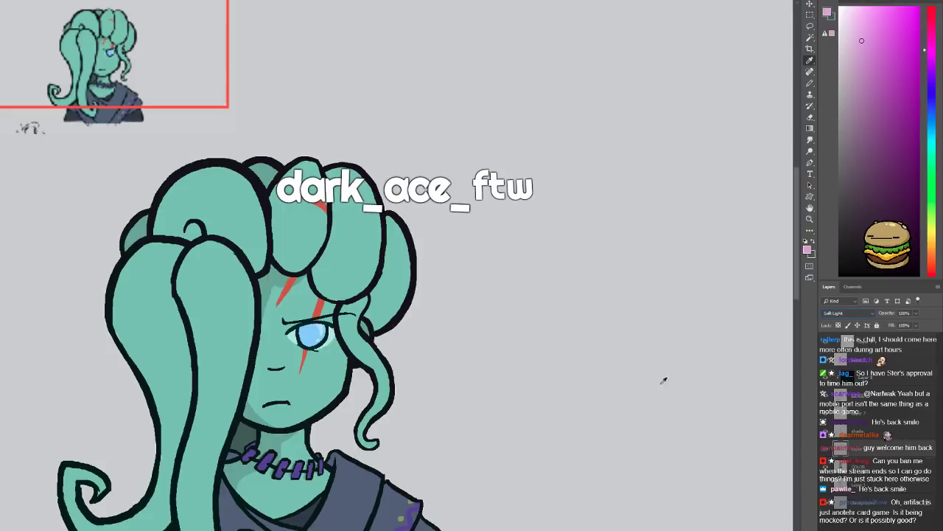
Try a light pink stroke on the front hair tentacle using the Soft Light layer
key(b)
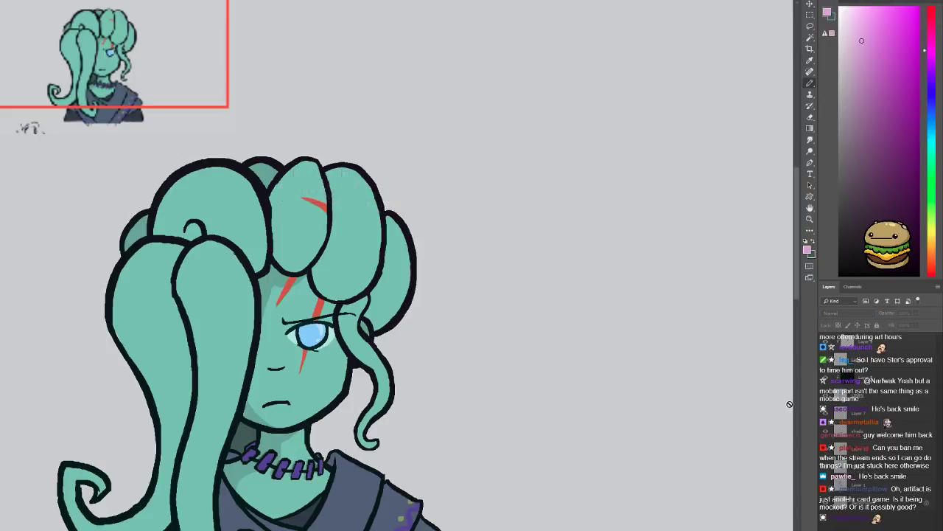
click(864, 451)
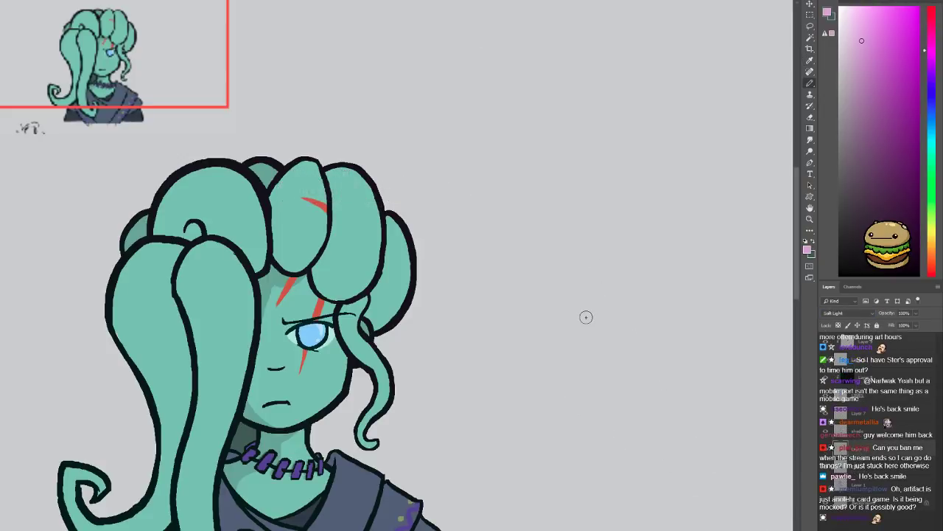
mouse_move(283, 183)
mouse_down()
mouse_move(276, 215)
mouse_move(287, 190)
mouse_up()
key(ctrl+z)
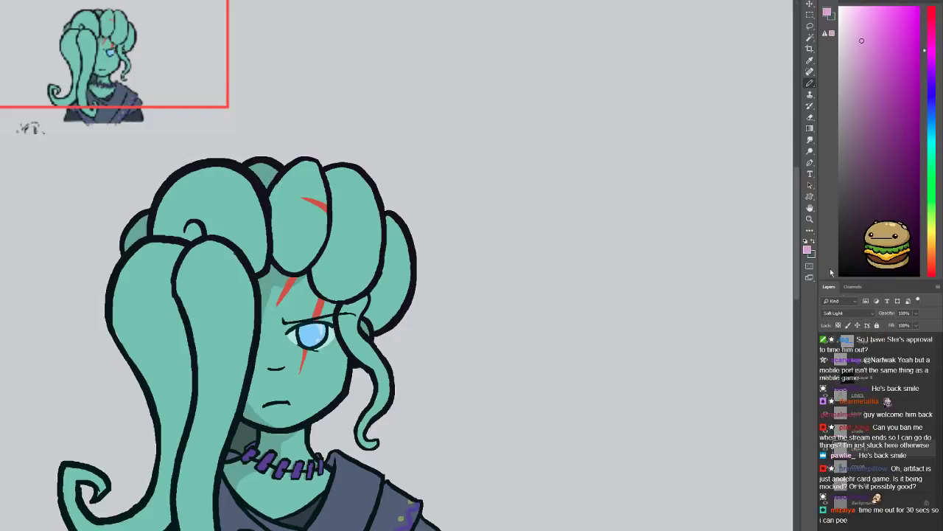
Try progressively darker pink and magenta shading strokes on the front hair tentacle beside the red scar, undoing the unwanted strokes
click(870, 76)
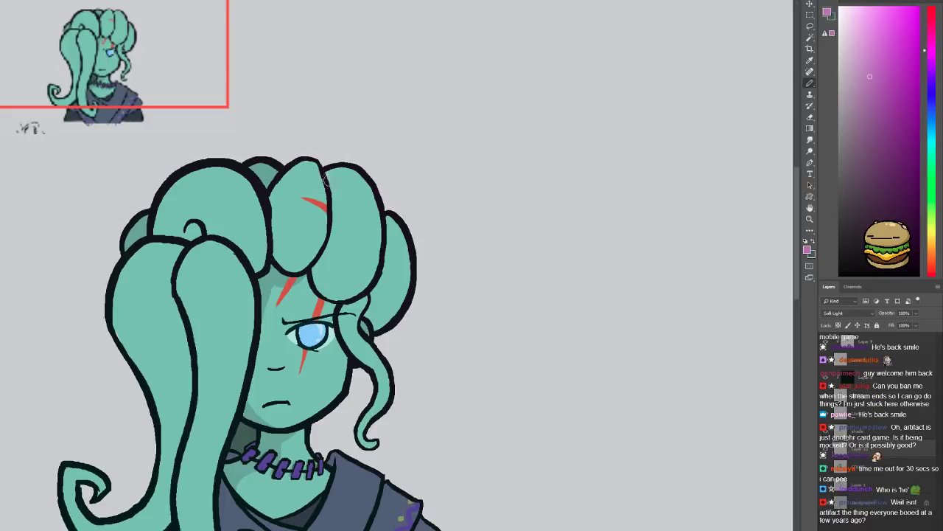
click(877, 104)
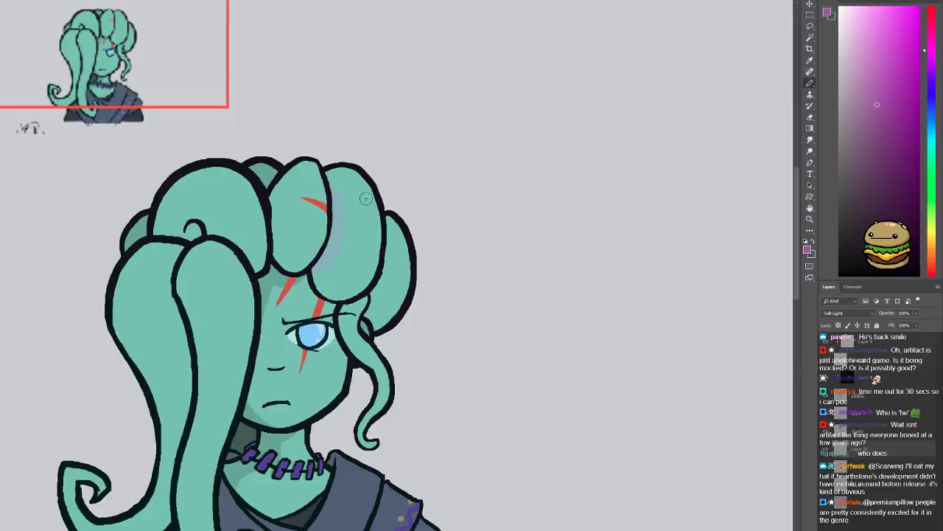
drag(885, 126, 878, 153)
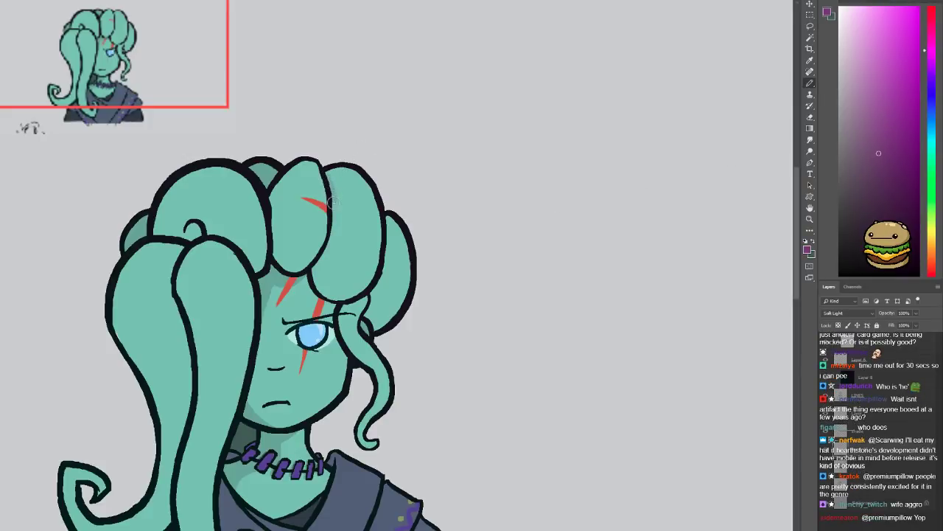
drag(879, 153, 889, 164)
mouse_move(325, 176)
mouse_down()
mouse_move(337, 235)
mouse_move(309, 270)
mouse_move(335, 237)
mouse_move(329, 188)
mouse_up()
key(ctrl+z)
key(ctrl+z)
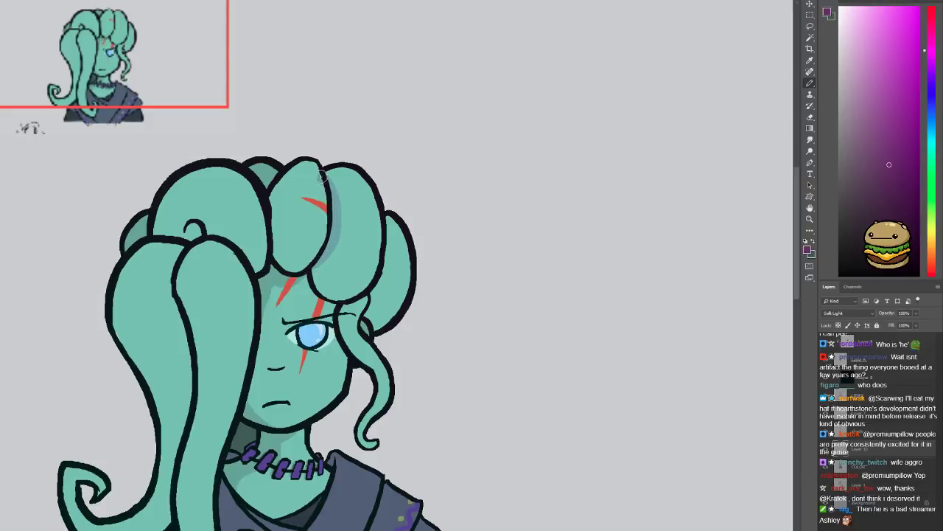
Switch the paint color to a dark violet, erase the earlier magenta shading, and repaint the shadow along the front hair tentacle's inner edge
alt+click(315, 174)
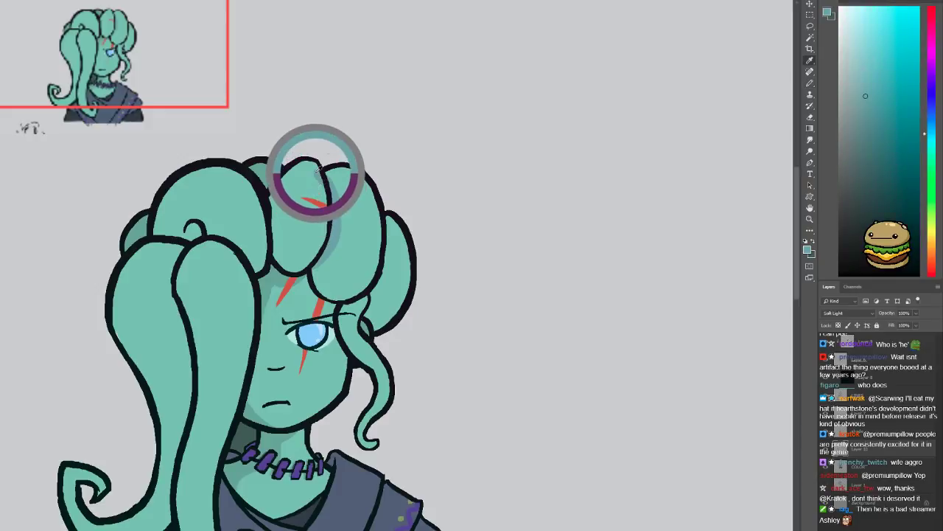
key(e)
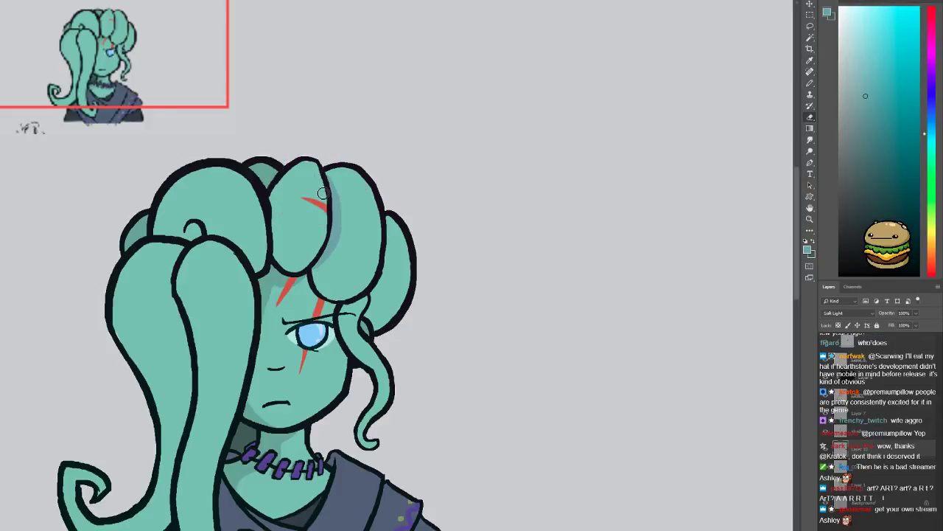
key(b)
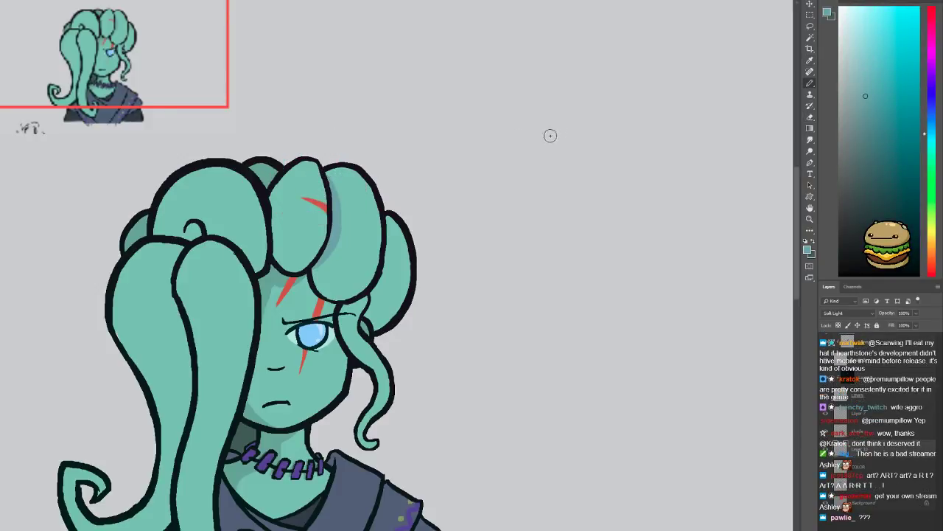
click(934, 58)
drag(901, 96, 890, 131)
key(e)
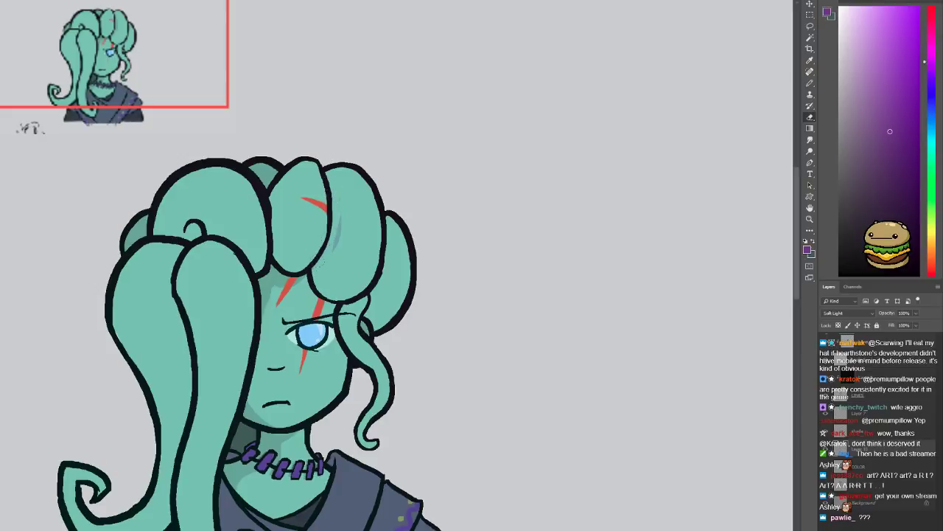
key(b)
mouse_move(323, 252)
mouse_down()
mouse_move(335, 217)
mouse_move(326, 182)
mouse_move(344, 236)
mouse_move(310, 271)
mouse_move(337, 212)
mouse_move(323, 177)
mouse_move(331, 201)
mouse_move(329, 189)
mouse_move(319, 259)
mouse_up()
key(ctrl+z)
key(ctrl+z)
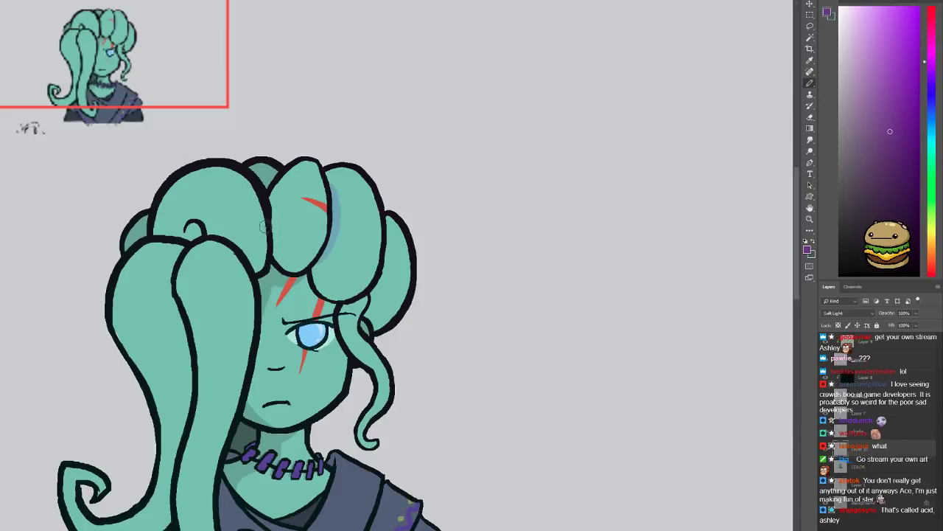
Paint violet shadows on the scarred front tentacle, the outer tentacle by the ear, and the thin curl beside the eye
mouse_move(293, 168)
mouse_down()
mouse_move(274, 206)
mouse_move(290, 159)
mouse_up()
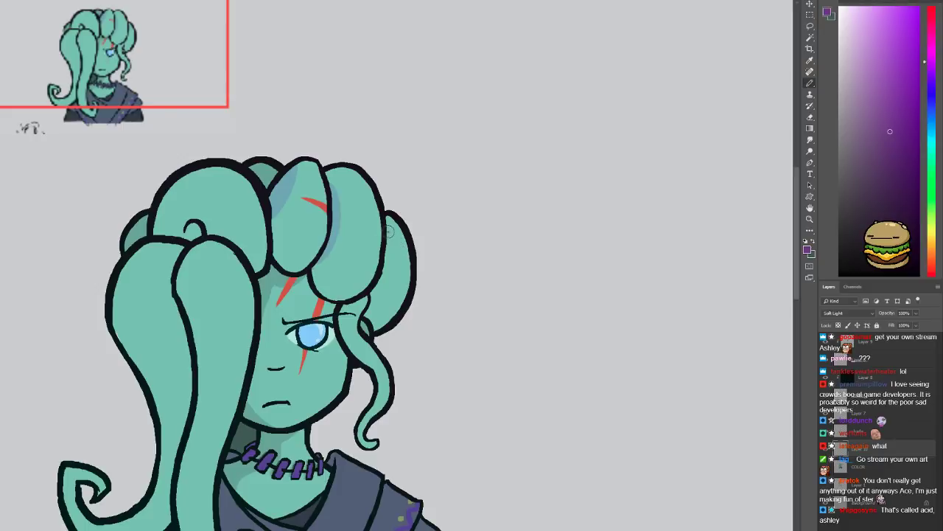
drag(389, 244, 373, 299)
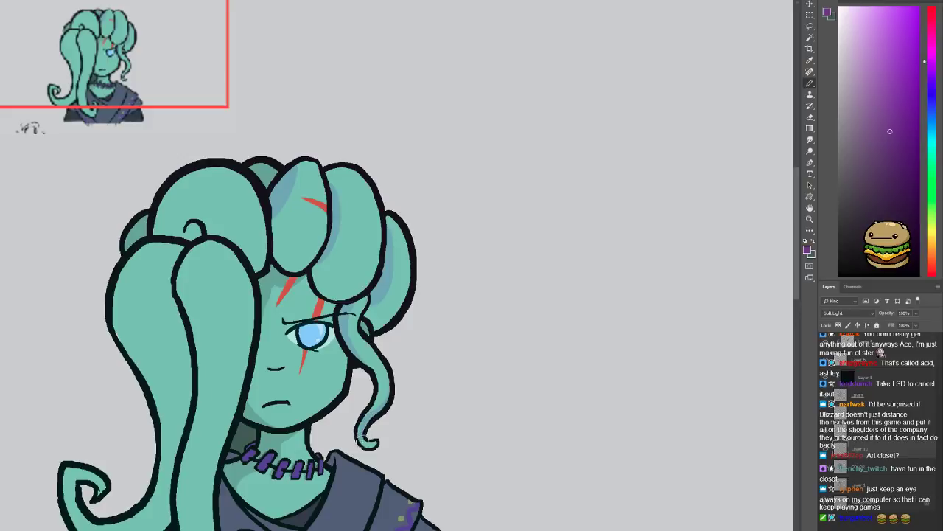
Shade the facing edges of the two long hanging tentacles and the small swirl above them in violet, cleaning the shadow's edge with the eraser
mouse_move(195, 297)
mouse_down()
mouse_move(242, 226)
mouse_move(208, 225)
mouse_move(223, 343)
mouse_up()
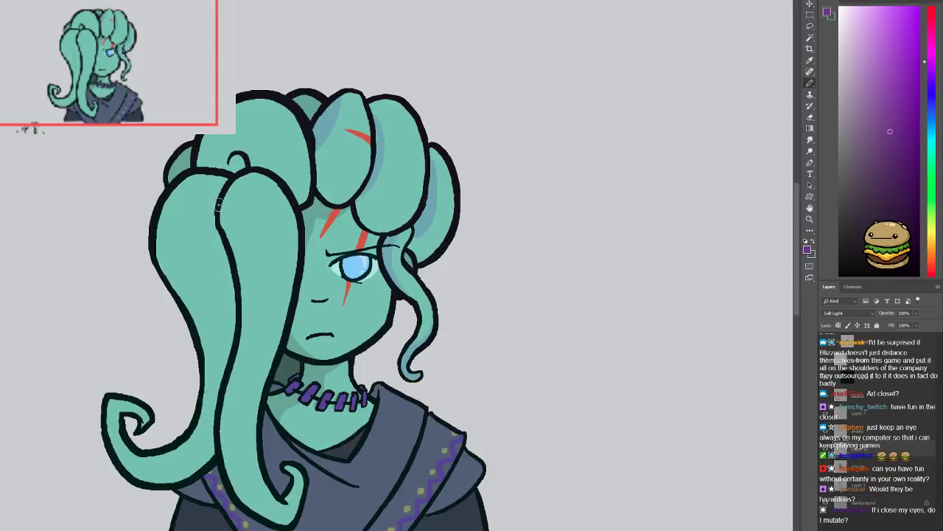
drag(209, 250, 231, 367)
mouse_move(215, 227)
mouse_down()
mouse_move(224, 273)
mouse_move(205, 215)
mouse_move(221, 201)
mouse_up()
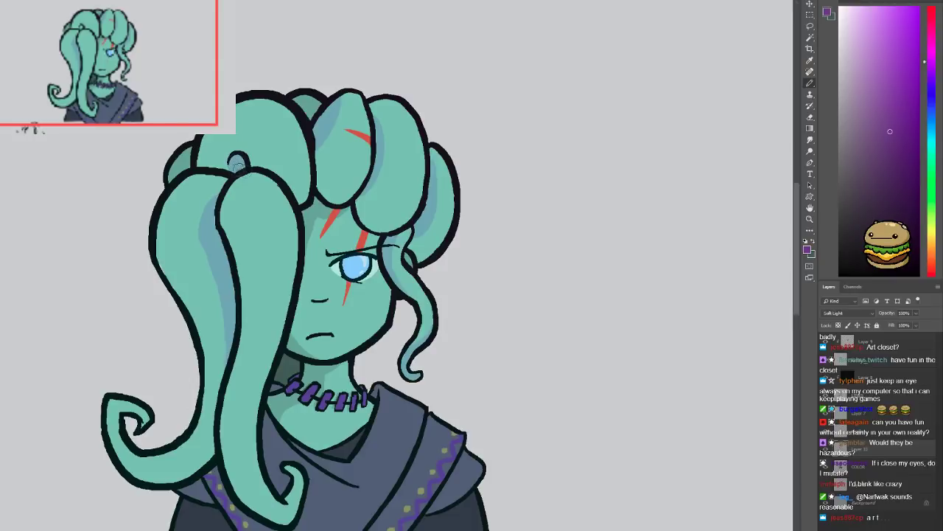
key(e)
drag(192, 249, 222, 336)
key(b)
mouse_move(222, 221)
mouse_down()
mouse_move(235, 244)
mouse_move(238, 347)
mouse_move(235, 259)
mouse_move(219, 220)
mouse_move(238, 327)
mouse_move(218, 419)
mouse_up()
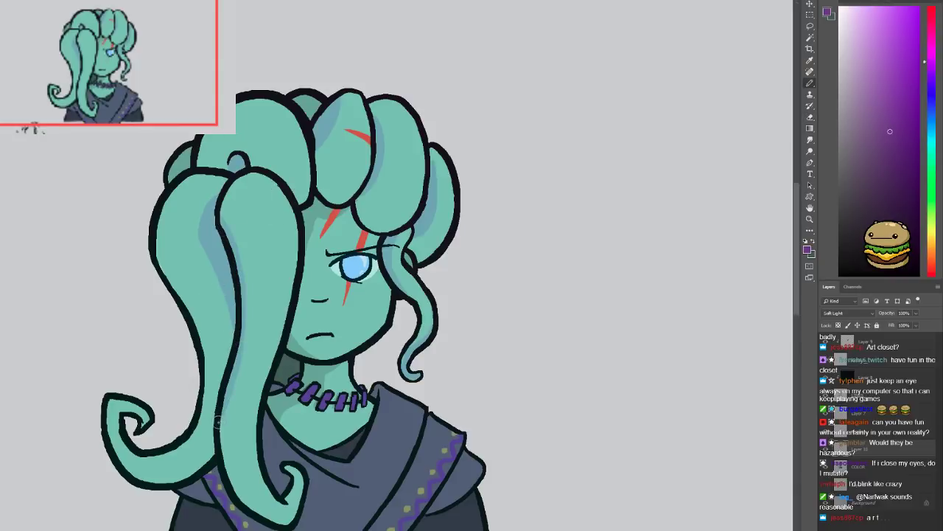
Shade the outer underside of the rear hanging tentacle's curled tip in violet, redoing the first stroke
key(ctrl+minus)
key(ctrl+minus)
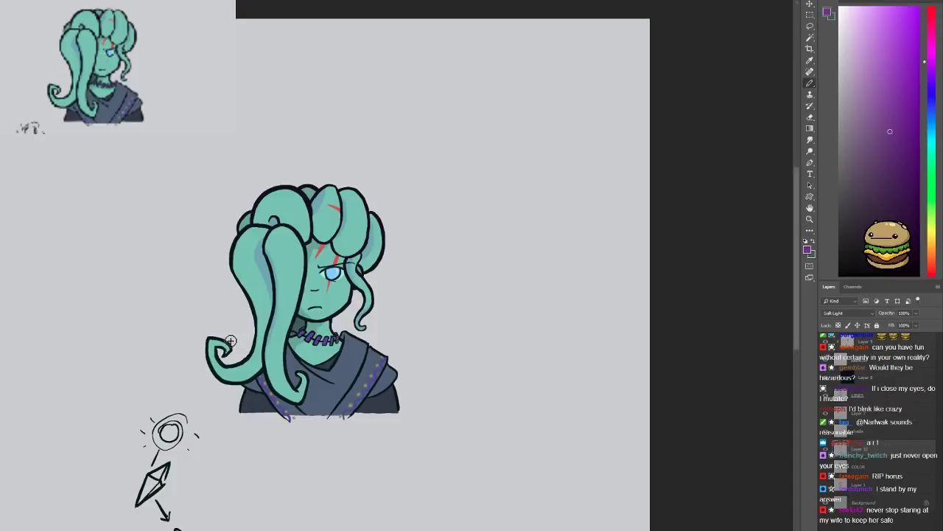
key(ctrl+plus)
key(ctrl+plus)
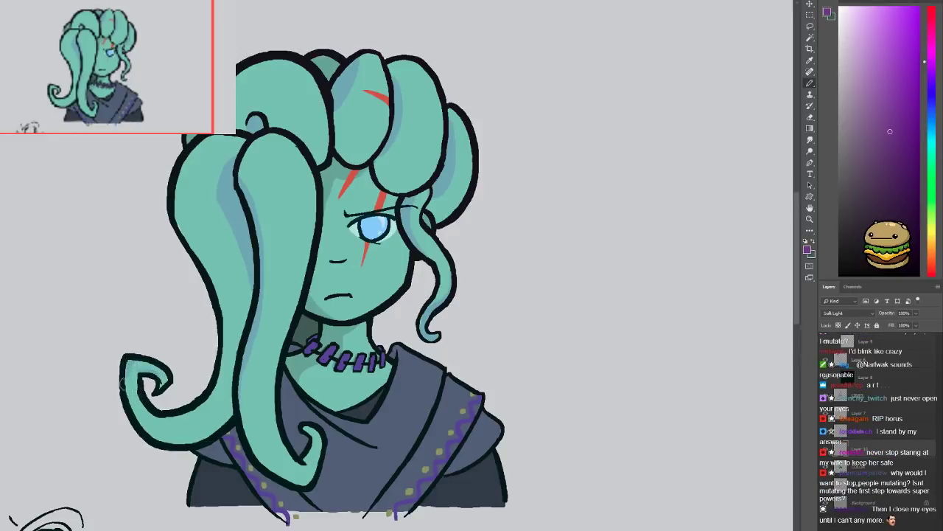
key(ctrl+z)
mouse_move(127, 370)
mouse_down()
mouse_move(135, 418)
mouse_move(153, 433)
mouse_move(197, 440)
mouse_move(220, 430)
mouse_up()
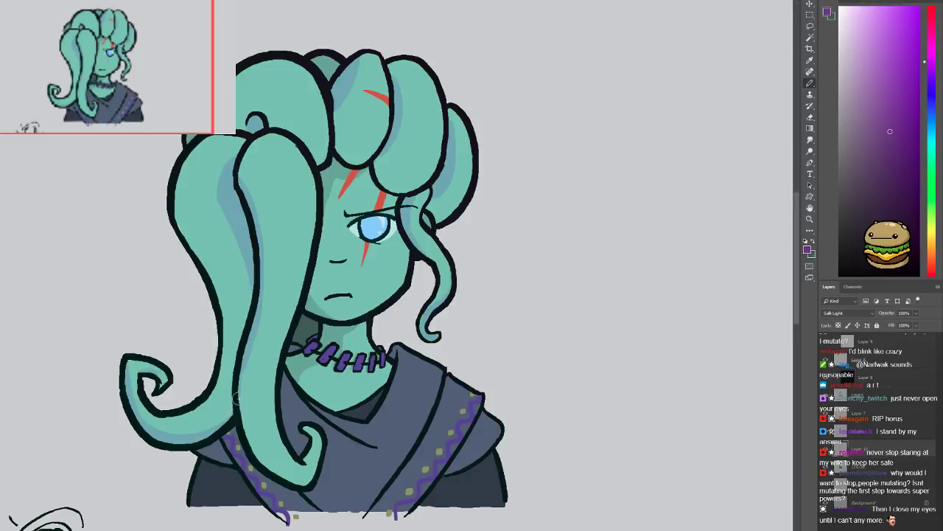
Switch to the Normal-mode shade layer and choose a darker slate blue based on the cloak's color for painting
drag(269, 341, 184, 379)
key(alt)
click(250, 379)
click(868, 432)
drag(278, 427, 291, 408)
key(b)
key(i)
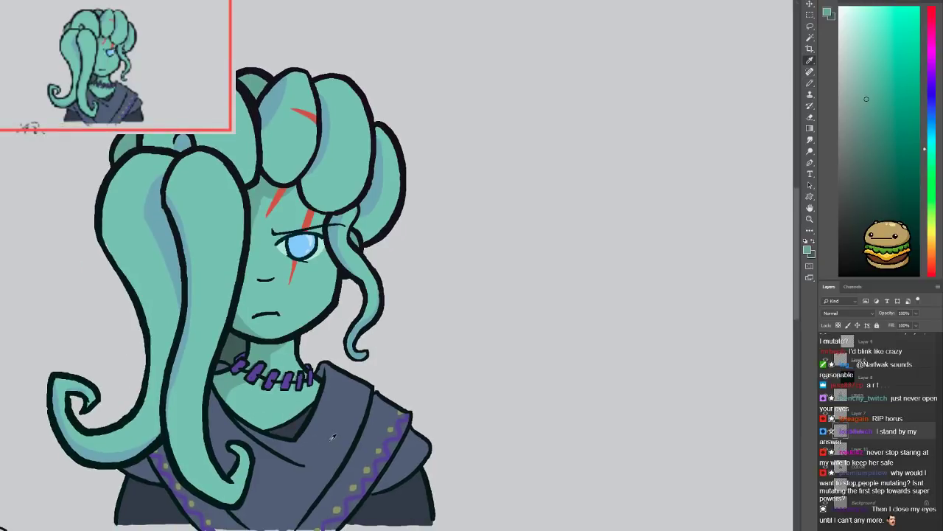
click(332, 435)
click(869, 172)
key(b)
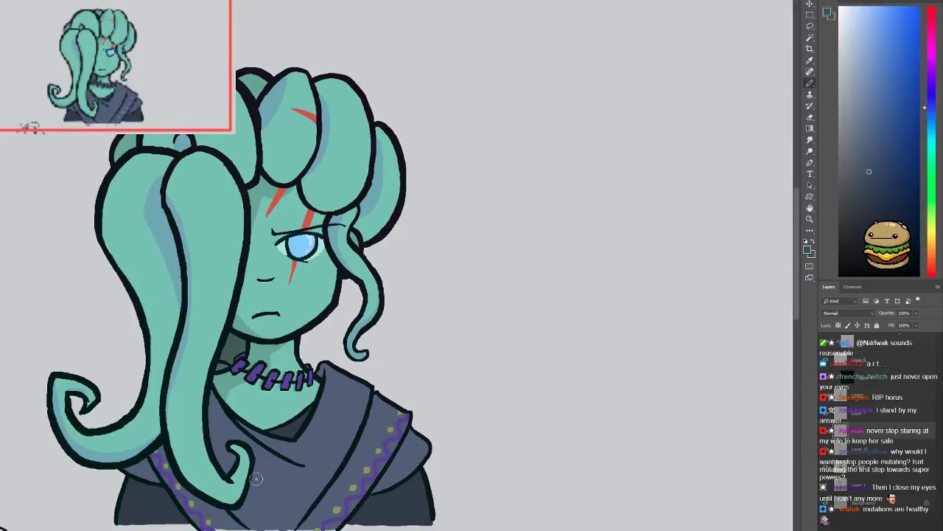
Paint slate-blue shadows along the cloak fold below the neckline and trim their edges with the eraser
key(ctrl+plus)
scroll(257, 479, down, 3)
drag(302, 432, 175, 348)
key(e)
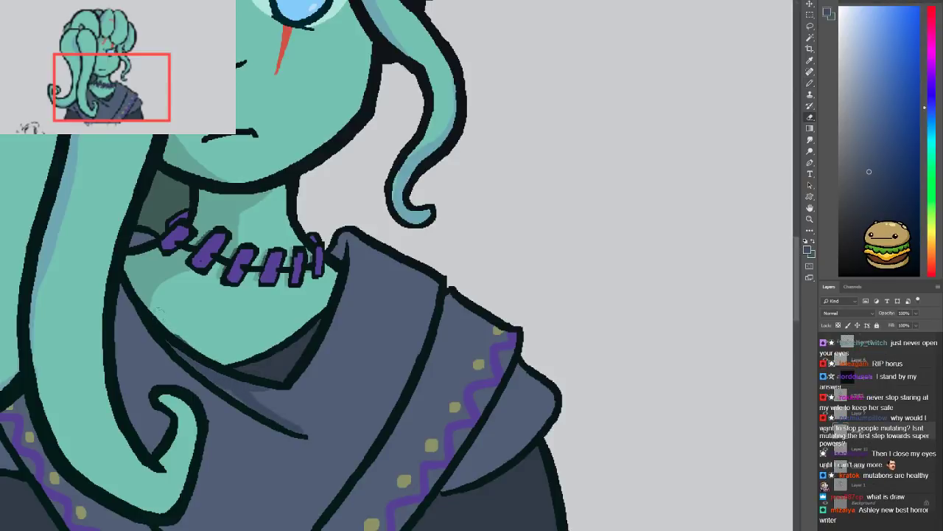
key(b)
key(e)
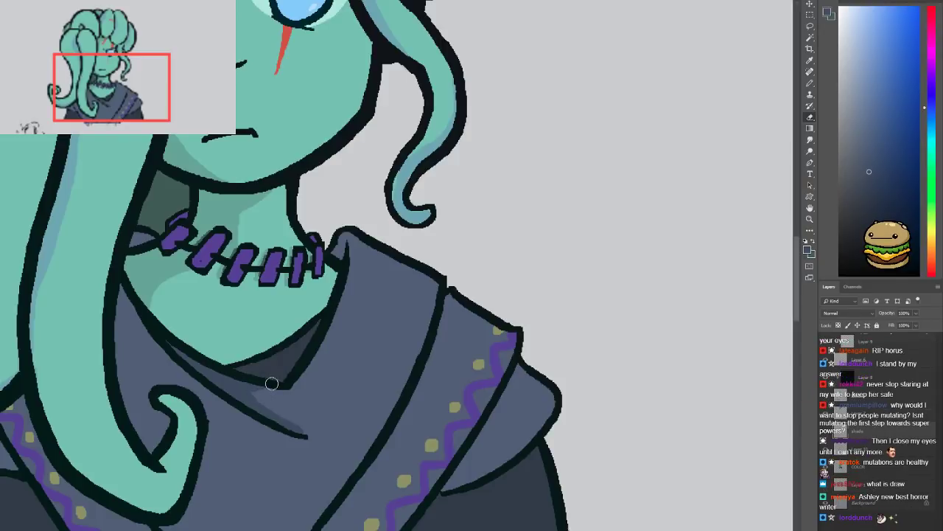
key(ctrl+z)
drag(258, 395, 315, 438)
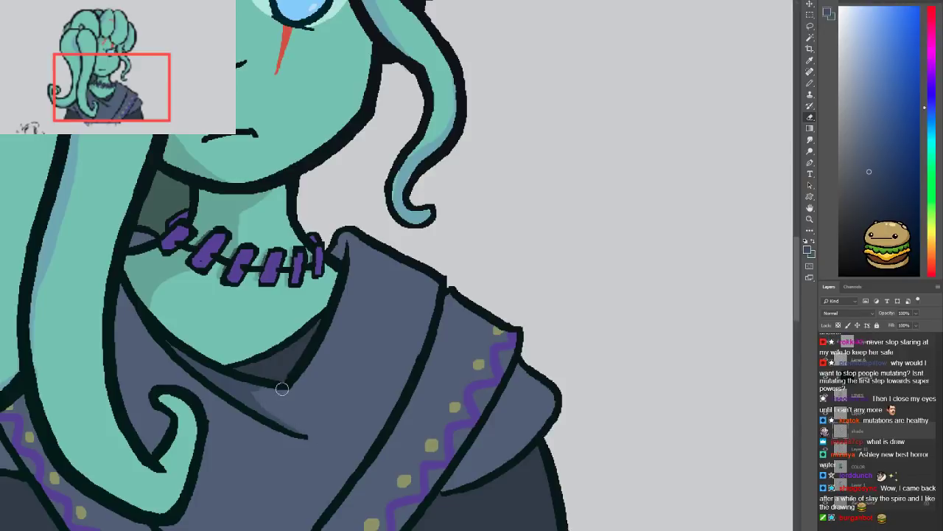
Shade the small shoulder section of the cloak beneath the long tentacles in slate blue, undoing the stray strokes
drag(229, 392, 258, 349)
key(b)
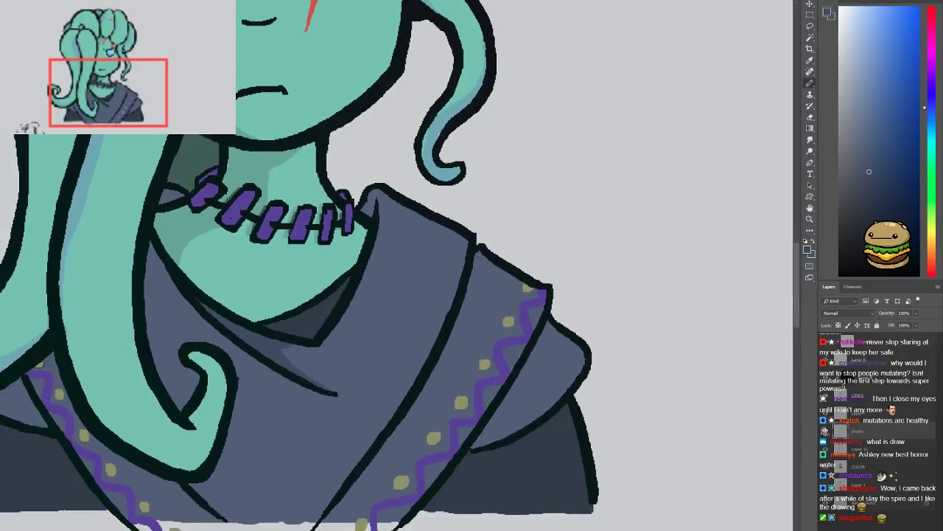
drag(88, 448, 55, 389)
key(ctrl+z)
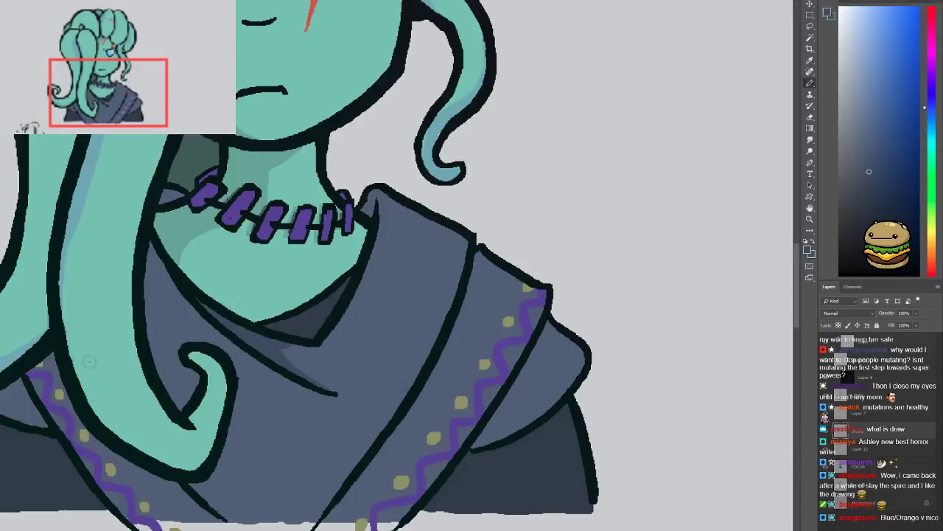
mouse_move(3, 389)
mouse_down()
mouse_move(12, 415)
mouse_move(32, 419)
mouse_up()
key(ctrl+z)
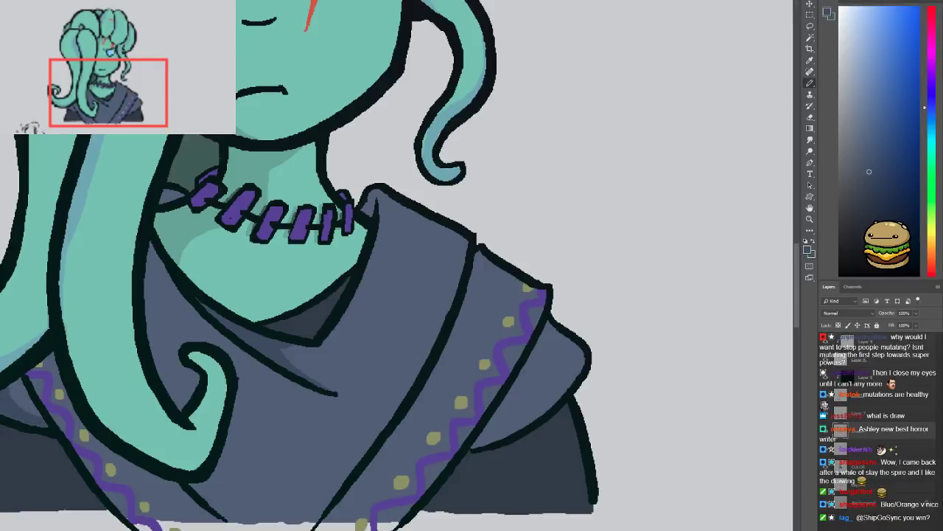
Shade the other shoulder flap beside the patterned trim and the cloak fold beneath the front tentacle's tip in slate blue
drag(545, 324, 479, 444)
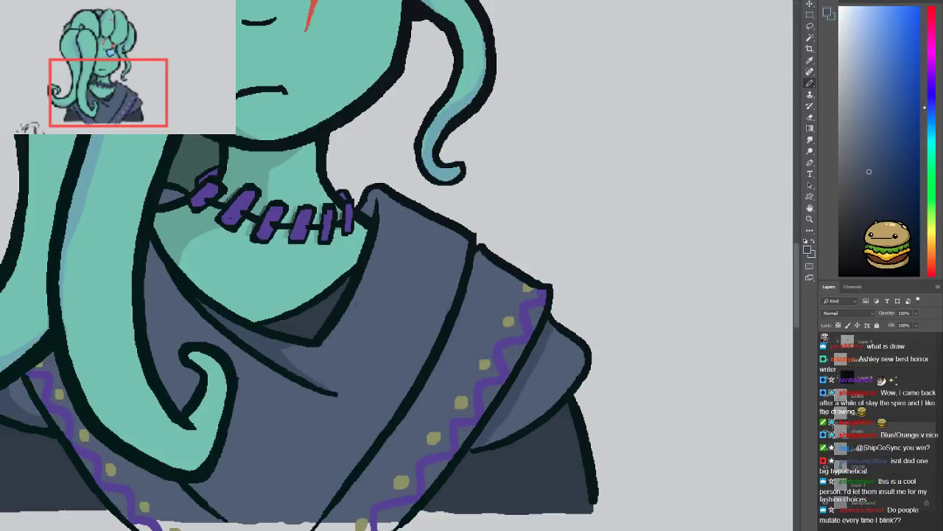
drag(168, 483, 209, 516)
key(ctrl+z)
drag(163, 481, 217, 519)
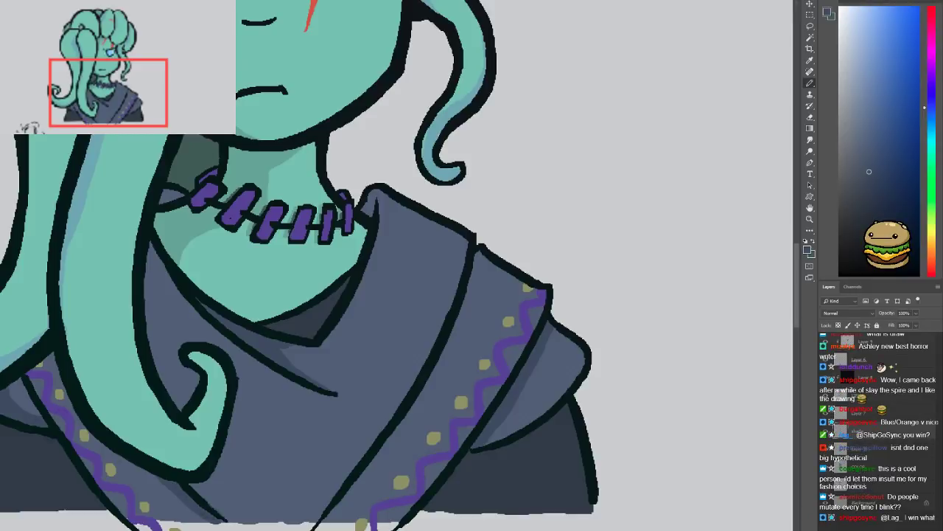
Choose a near-black blue based on the dark undergarment and shade the garment next to the cloak's patterned trim
alt+click(49, 462)
click(872, 221)
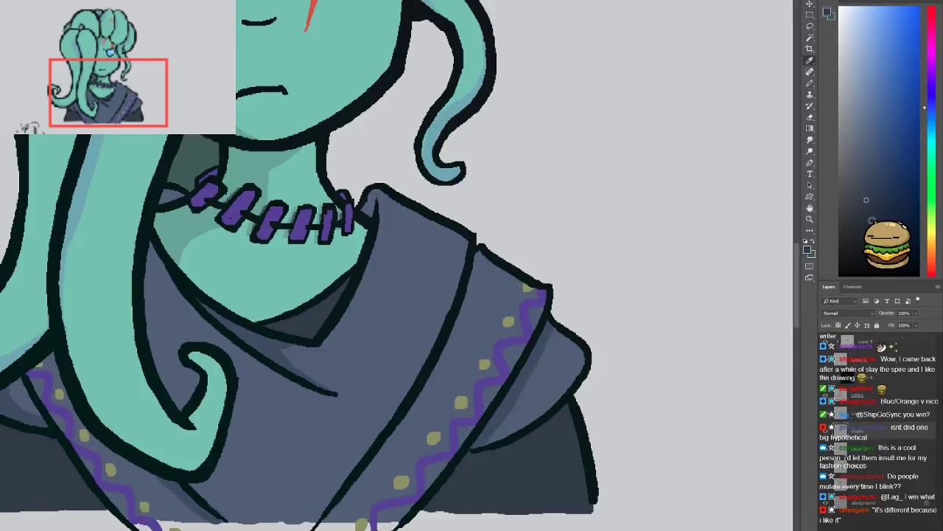
key(b)
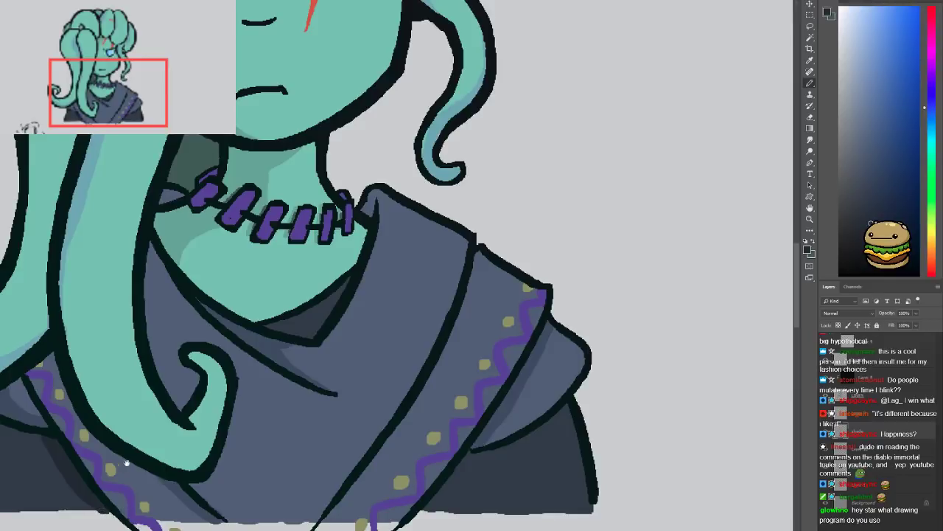
drag(267, 337, 217, 394)
drag(318, 260, 320, 270)
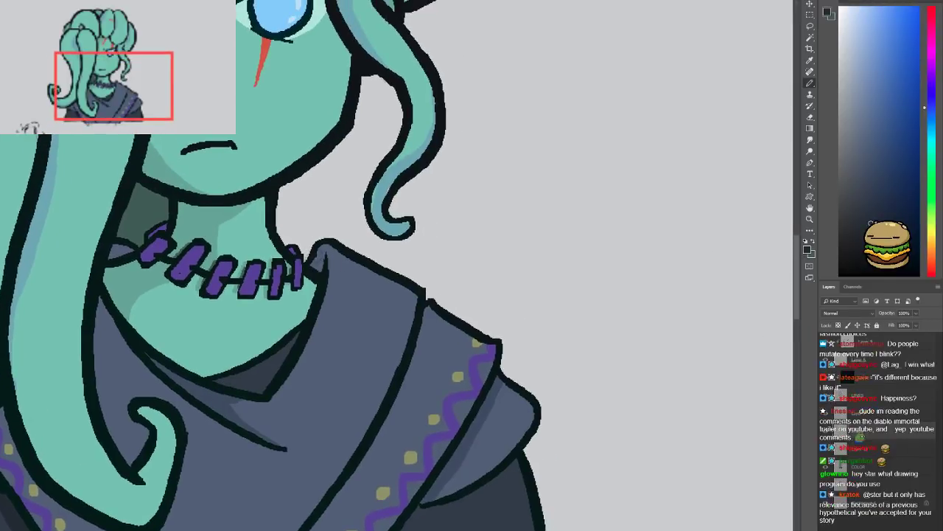
Sample the green skin shadow color and extend the shading across the chest below the necklace
alt+click(216, 402)
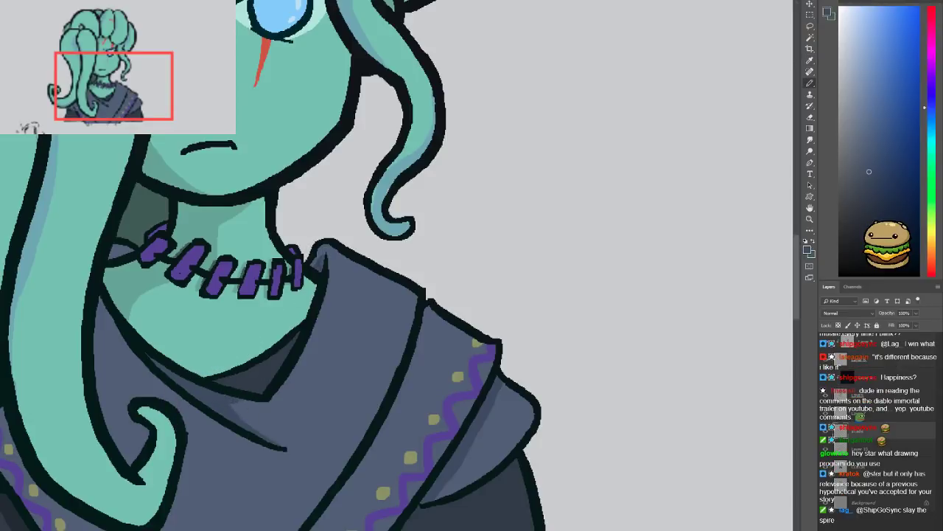
key(ctrl+minus)
key(ctrl+minus)
drag(238, 391, 246, 428)
key(ctrl+plus)
key(ctrl+plus)
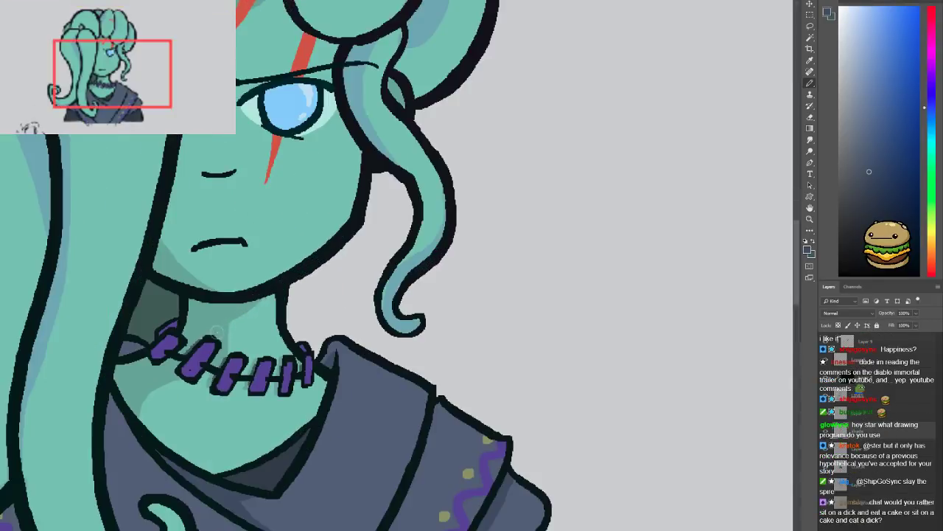
alt+click(157, 357)
mouse_move(198, 369)
mouse_down()
mouse_move(182, 425)
mouse_move(198, 462)
mouse_move(148, 396)
mouse_up()
mouse_move(159, 438)
mouse_down()
mouse_move(133, 393)
mouse_move(175, 437)
mouse_move(176, 410)
mouse_up()
mouse_move(160, 379)
mouse_down()
mouse_move(186, 392)
mouse_move(177, 423)
mouse_up()
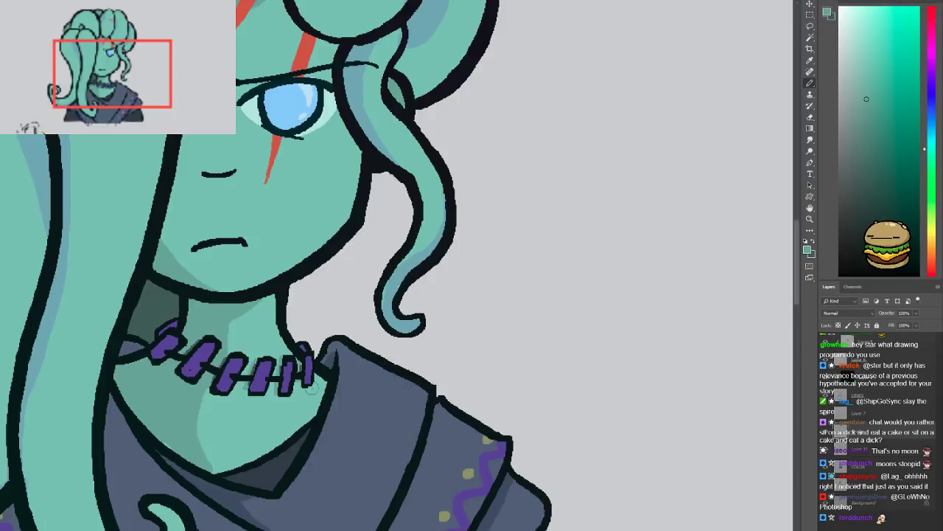
Choose a lighter violet based on the necklace's purple and paint highlights on the necklace beads
alt+click(221, 362)
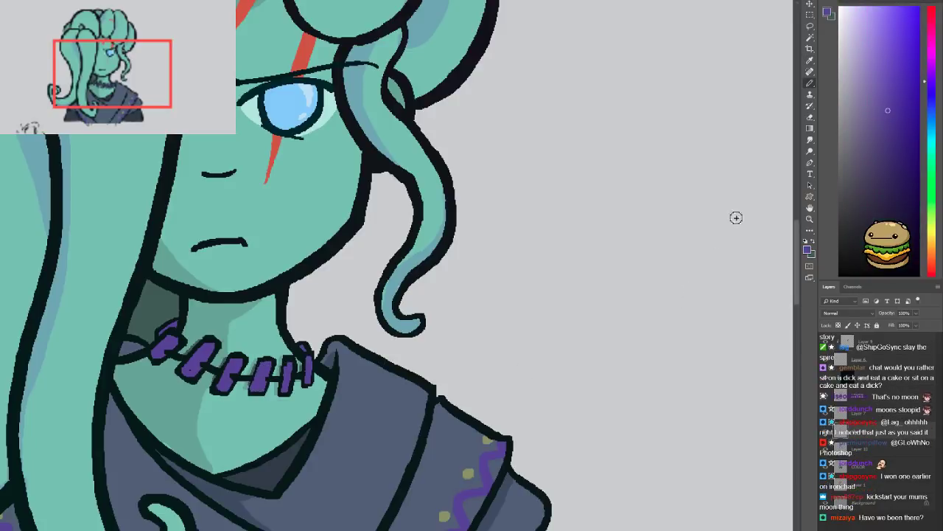
click(931, 72)
click(886, 71)
click(885, 69)
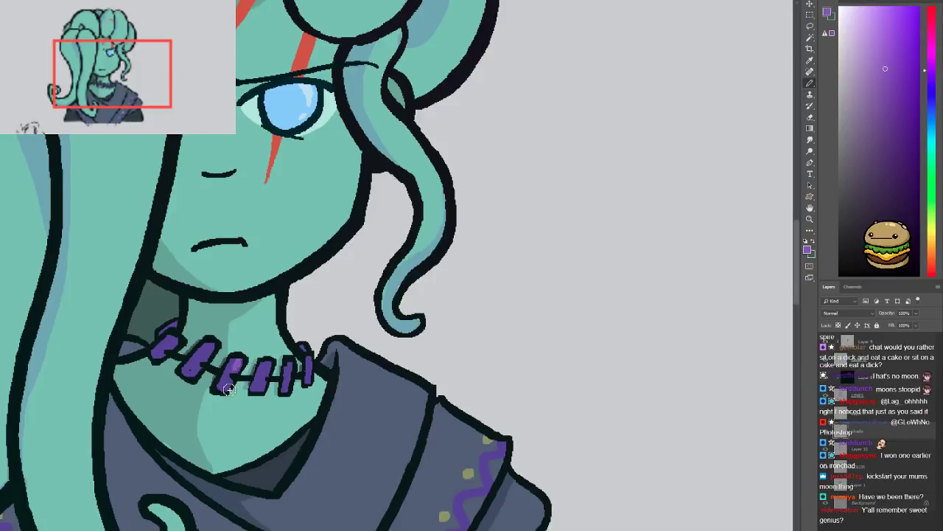
drag(239, 371, 243, 365)
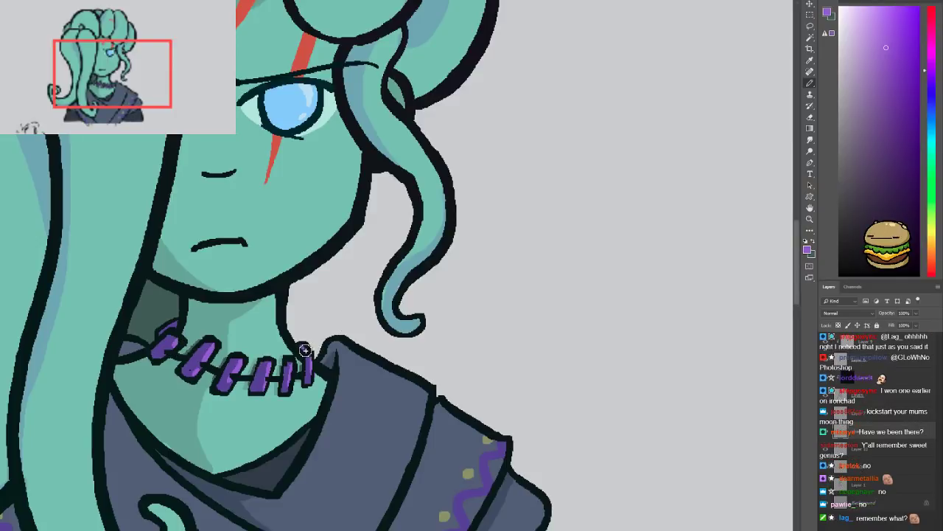
scroll(350, 363, down, 3)
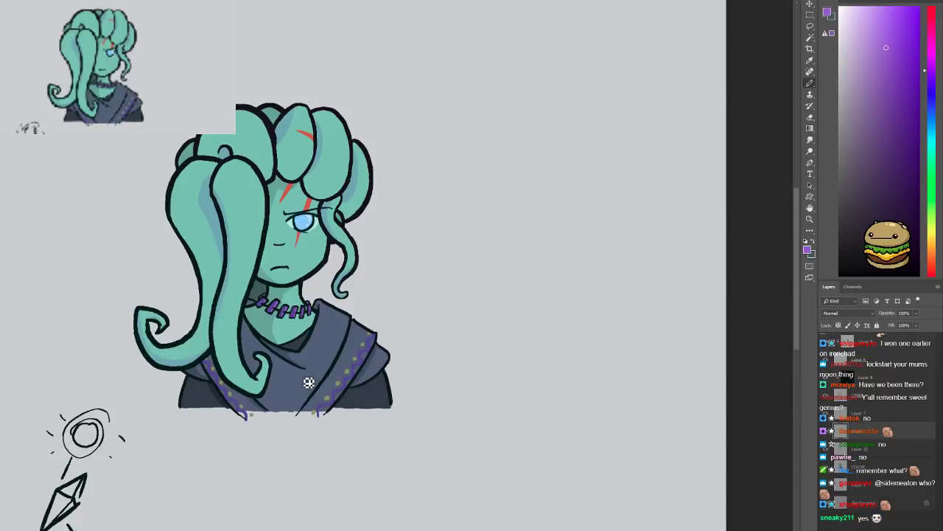
scroll(310, 280, up, 3)
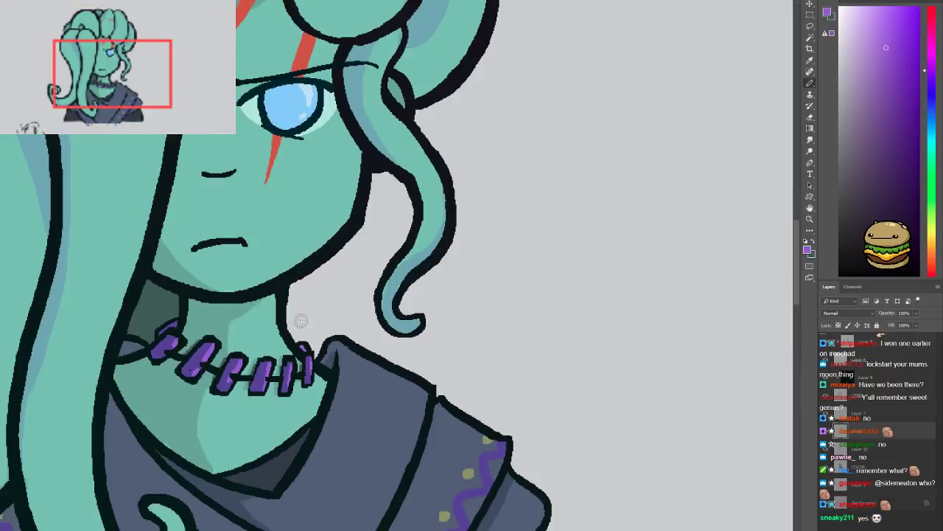
Choose a dark navy blue based on the eye's light blue and paint over the whole iris
drag(351, 191, 342, 356)
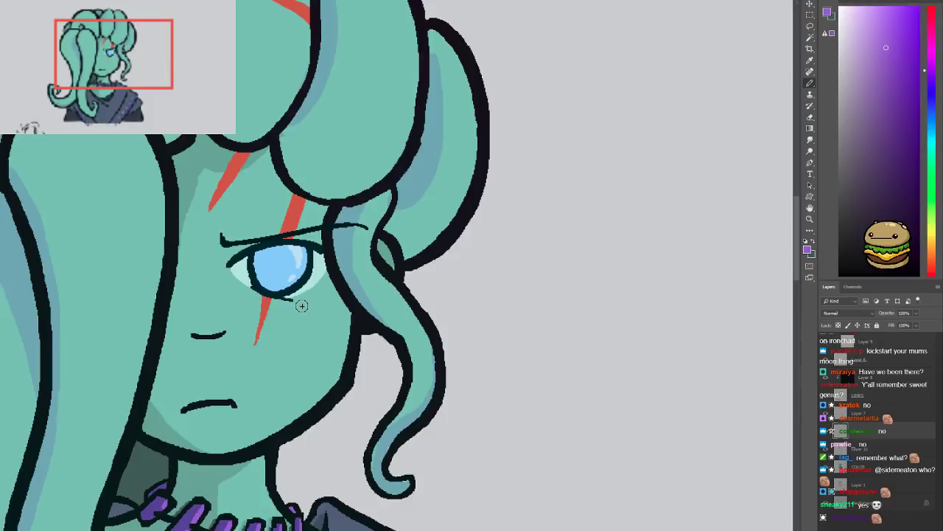
key(i)
click(278, 270)
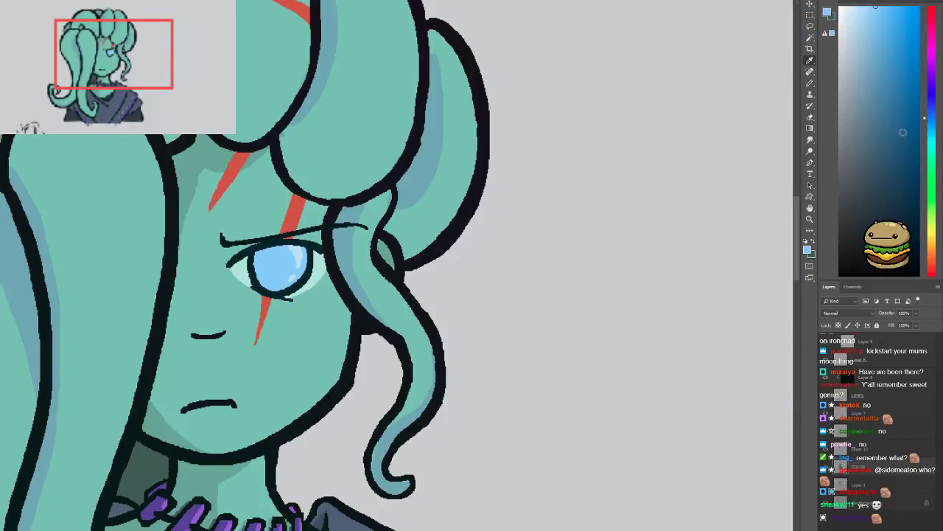
drag(914, 117, 885, 152)
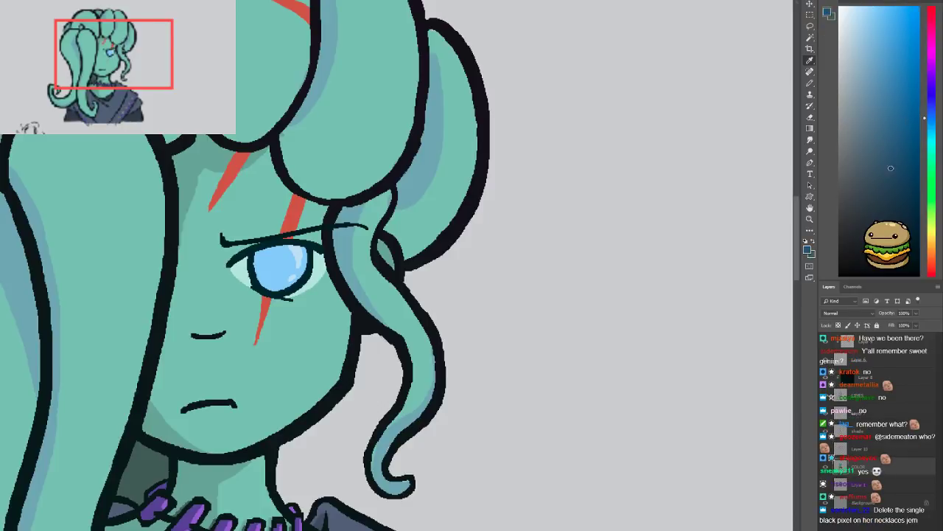
key(b)
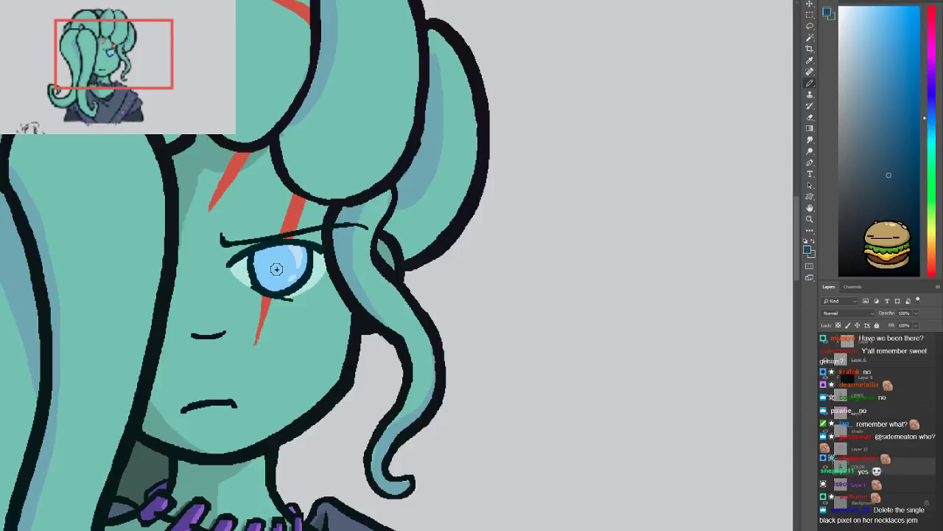
mouse_move(249, 252)
mouse_down()
mouse_move(284, 272)
mouse_move(273, 264)
mouse_up()
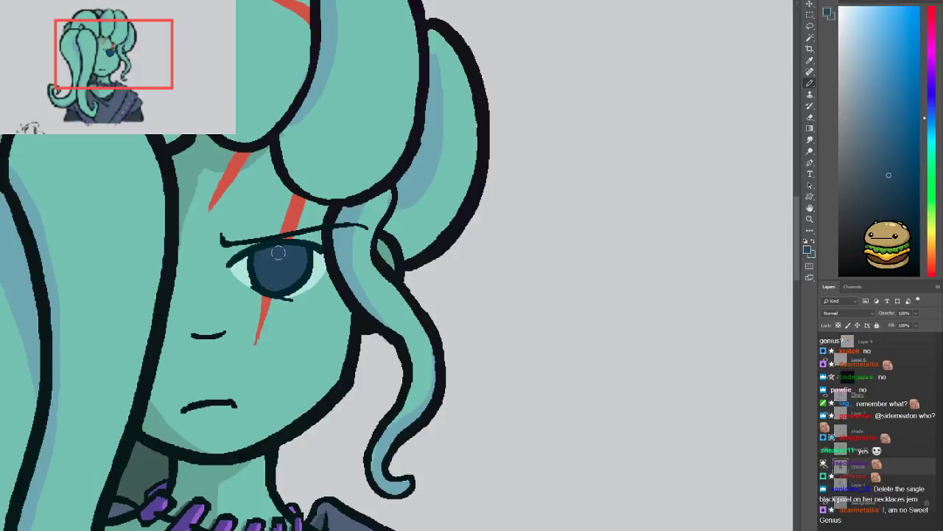
Pick a slightly lighter blue and paint soft reflections on the dark iris
key(i)
drag(887, 151, 894, 139)
key(b)
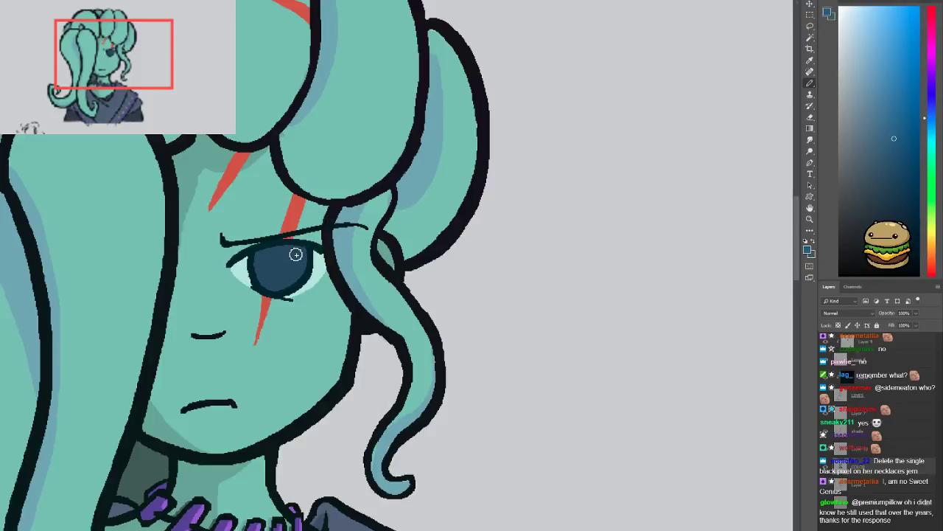
drag(293, 246, 286, 281)
click(283, 283)
key(ctrl+minus)
key(ctrl+minus)
key(ctrl+plus)
key(ctrl+plus)
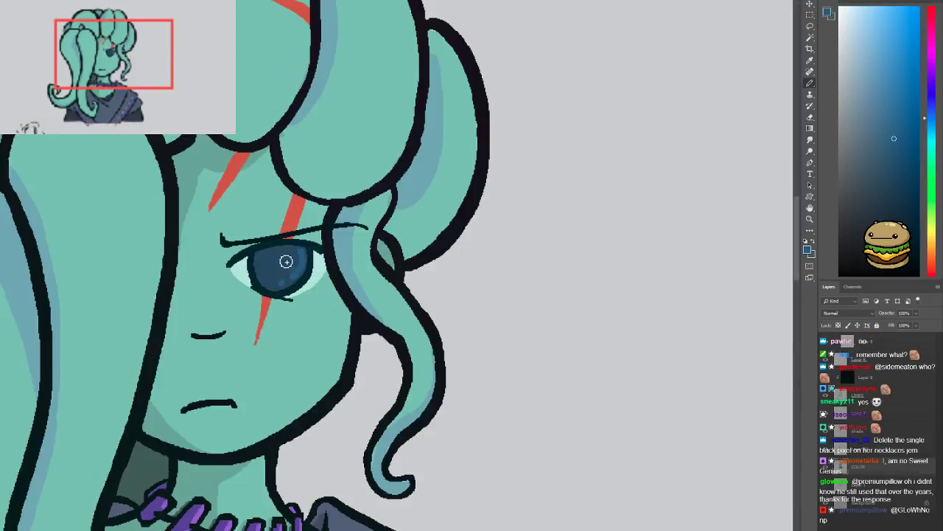
Try out curved and diagonal reflection streaks across the iris, undoing the attempts
drag(282, 250, 271, 259)
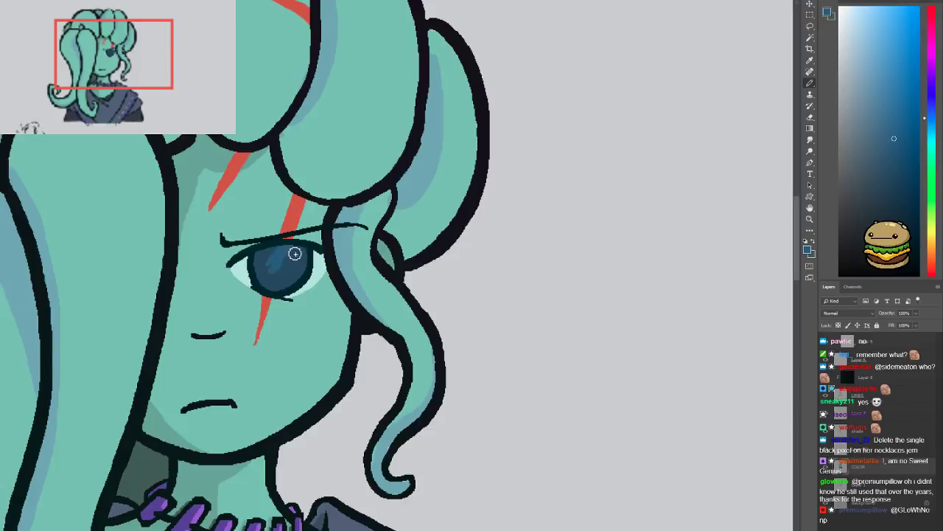
key(ctrl+z)
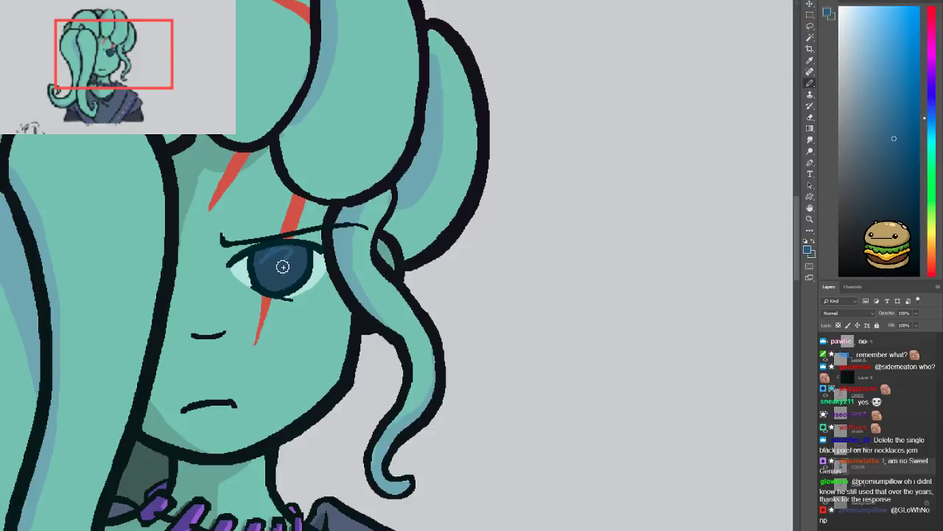
key(ctrl+z)
mouse_move(293, 246)
mouse_down()
mouse_move(280, 258)
mouse_move(285, 274)
mouse_up()
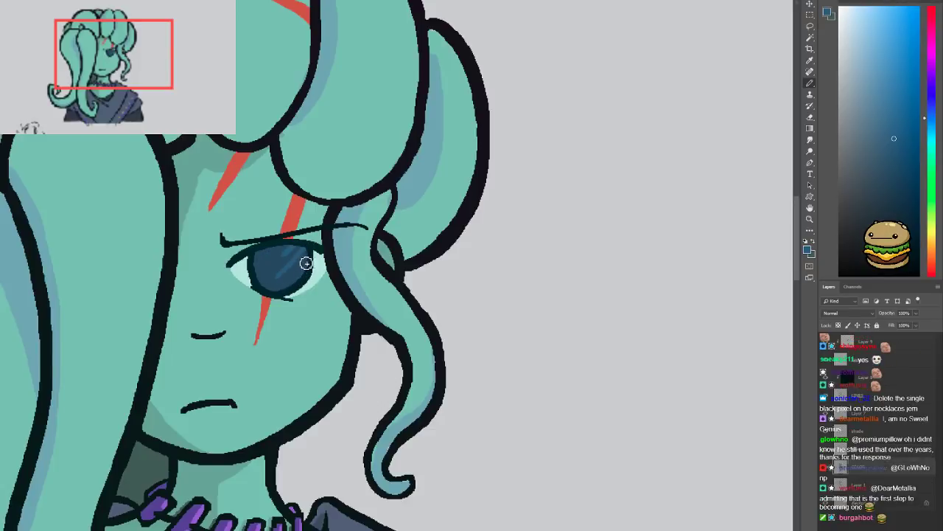
key(ctrl+minus)
key(ctrl+minus)
key(ctrl+plus)
key(ctrl+plus)
key(ctrl+plus)
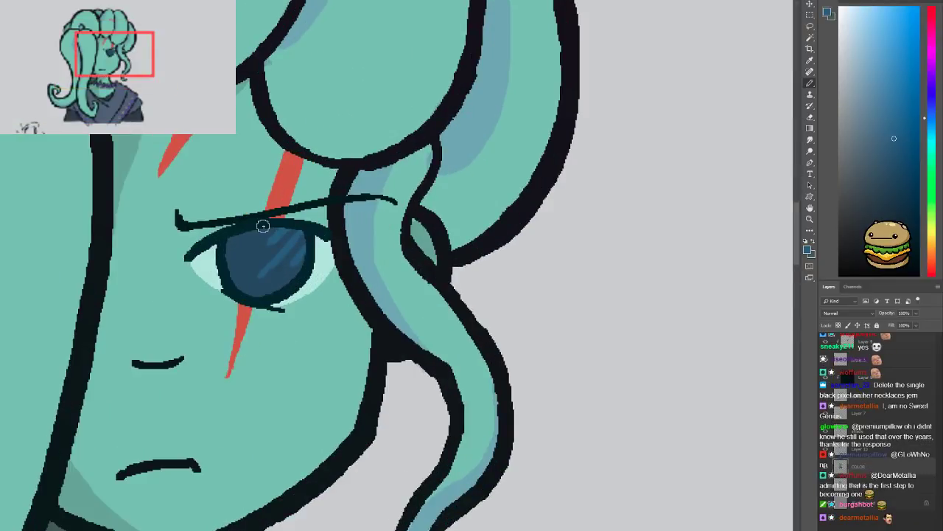
key(ctrl+z)
key(ctrl+z)
Paint a short lighter-blue reflection patch near the iris's upper edge and a small spot near its lower edge
mouse_move(274, 236)
mouse_down()
mouse_move(275, 268)
mouse_move(283, 240)
mouse_move(285, 268)
mouse_move(289, 240)
mouse_up()
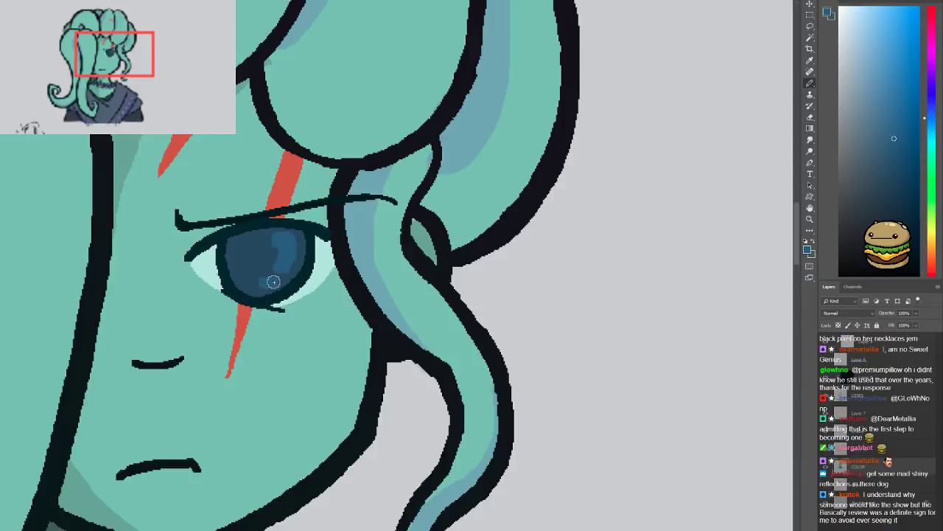
scroll(284, 308, down, 1)
scroll(285, 308, down, 3)
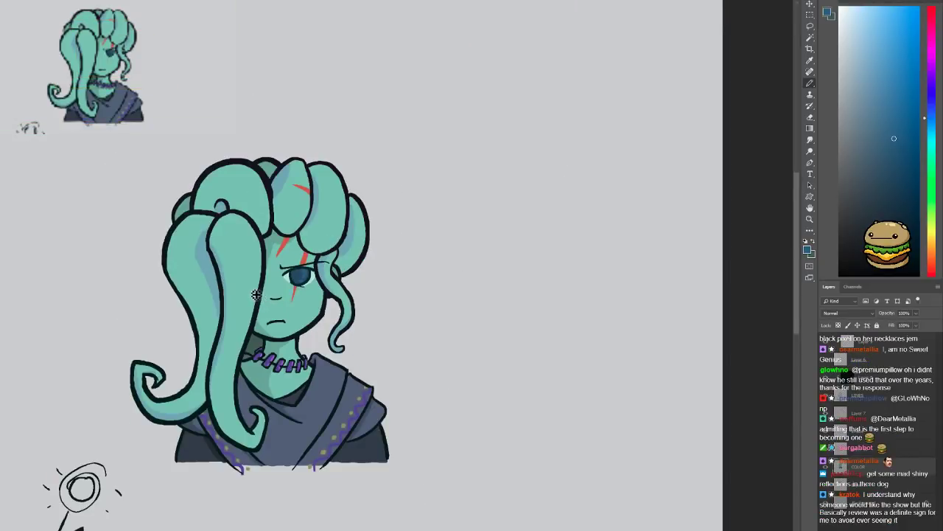
scroll(249, 296, down, 1)
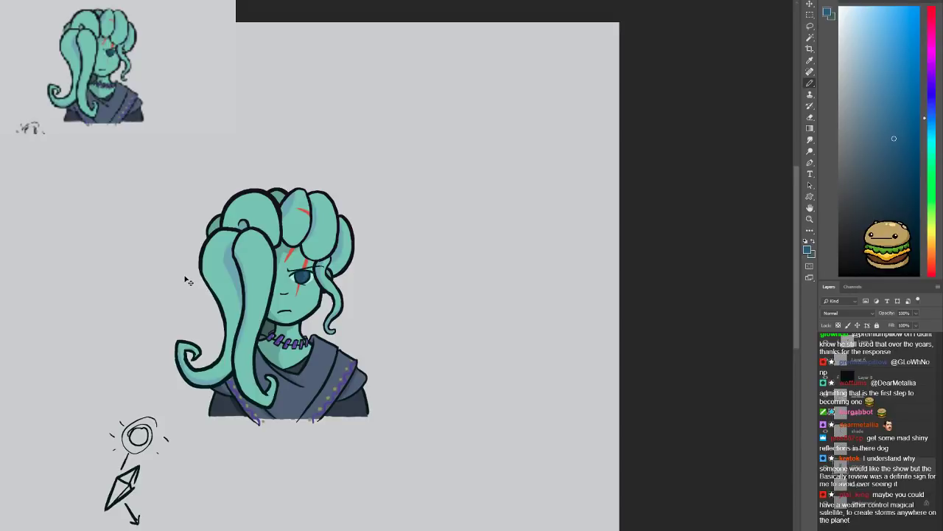
Select the background layer and fill it with a near-black blue using the Paint Bucket
click(825, 503)
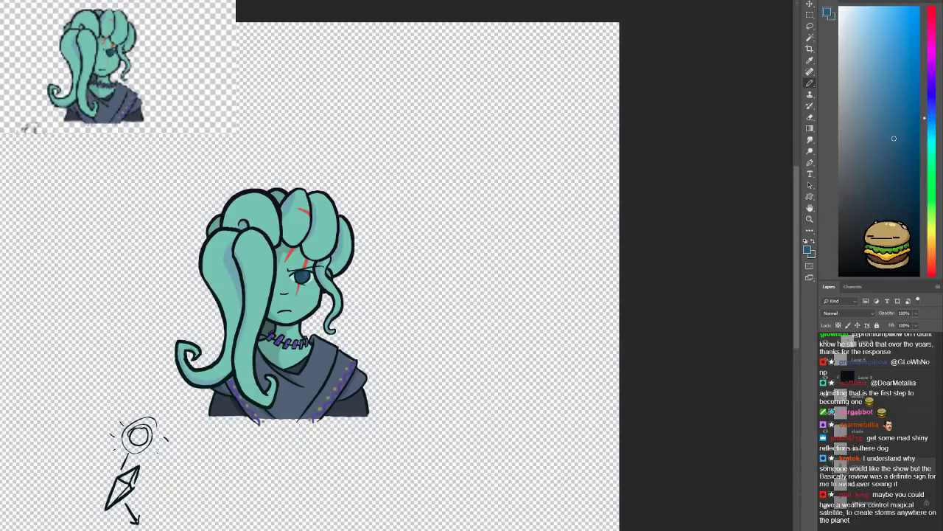
key(ctrl+comma)
click(870, 502)
click(846, 255)
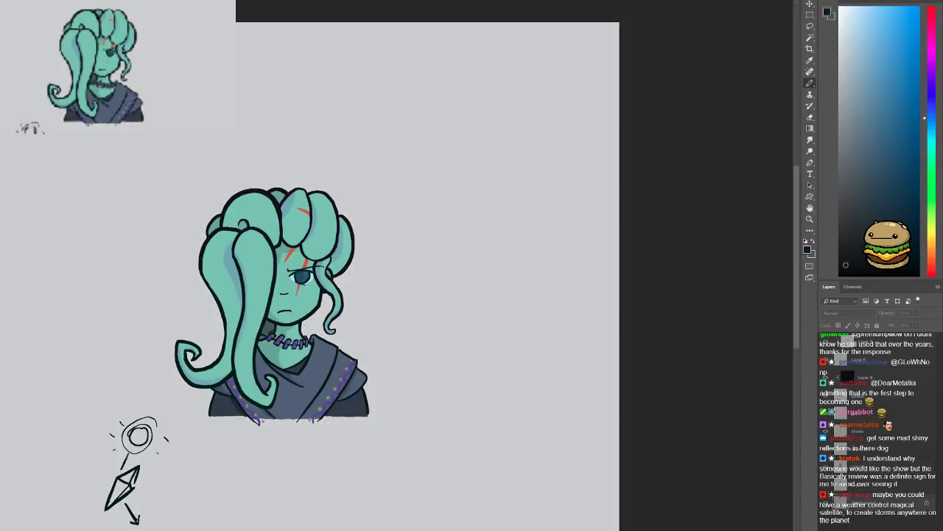
click(812, 128)
key(shift+g)
click(450, 258)
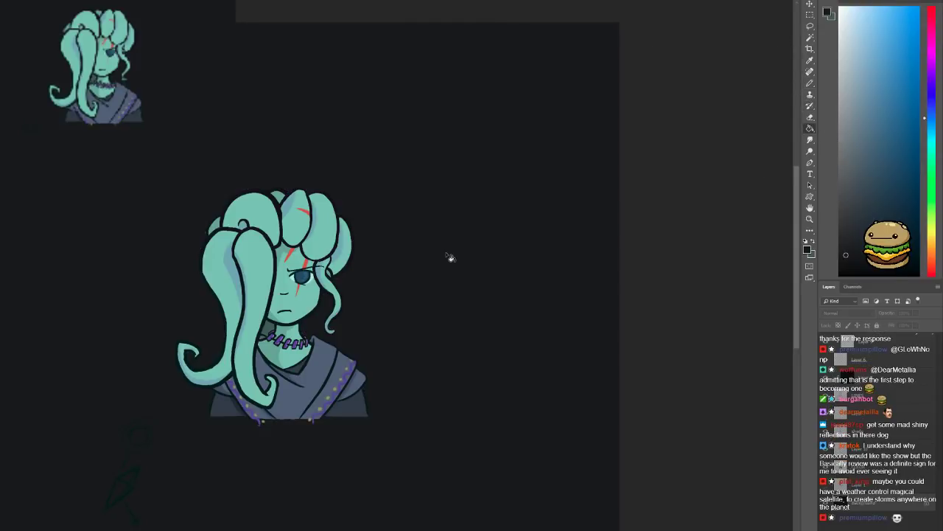
Erase stray pixels around the side tentacle's tip and along the bottom edge of the portrait
key(ctrl+plus)
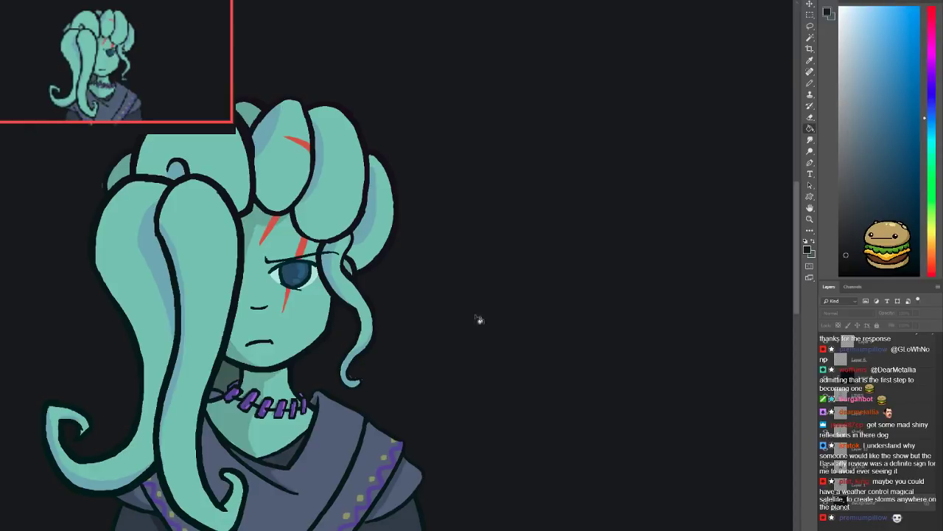
key(e)
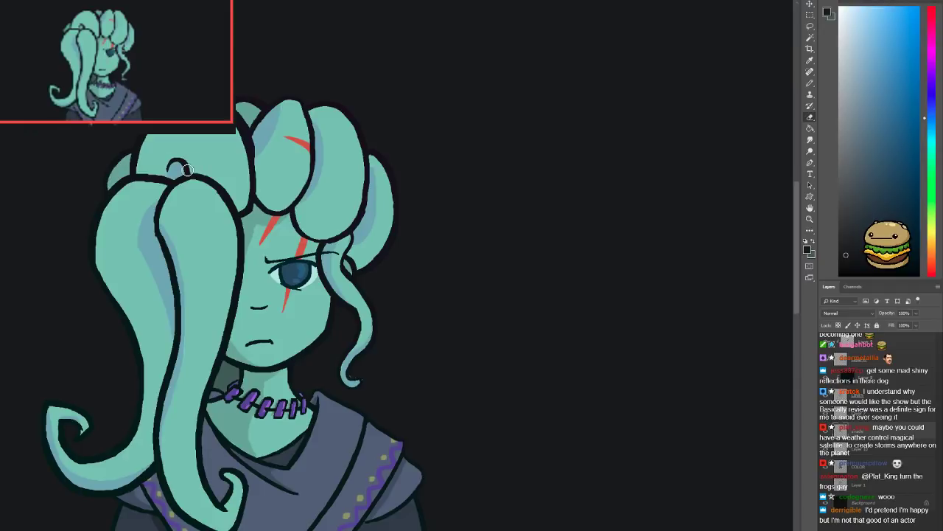
drag(164, 218, 173, 157)
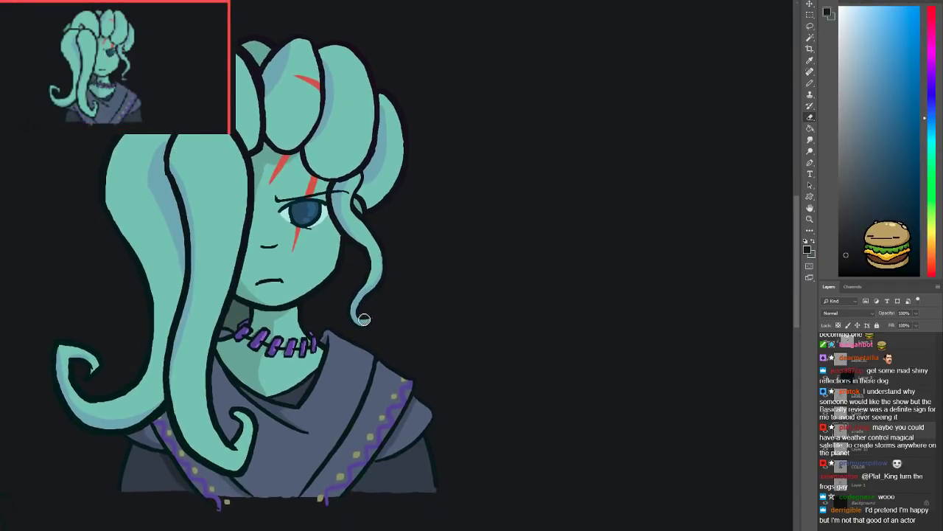
drag(374, 315, 364, 317)
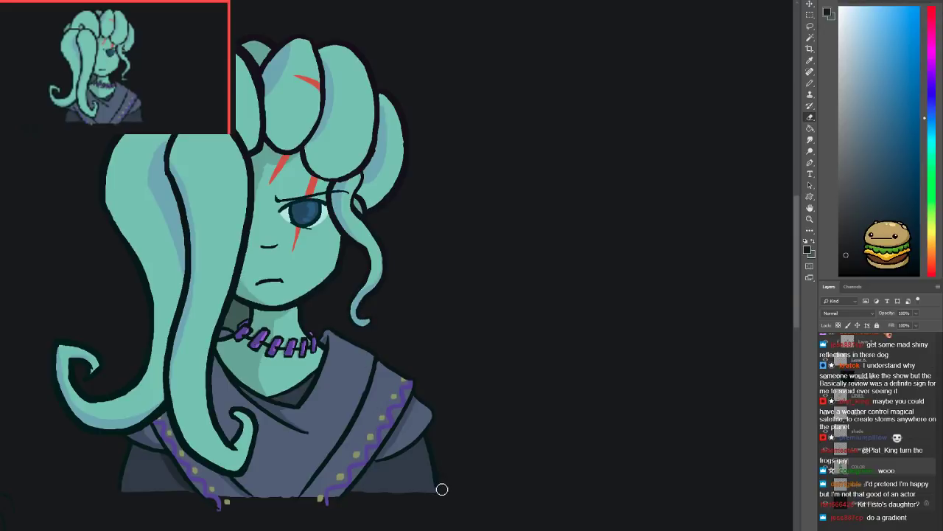
drag(343, 501, 132, 499)
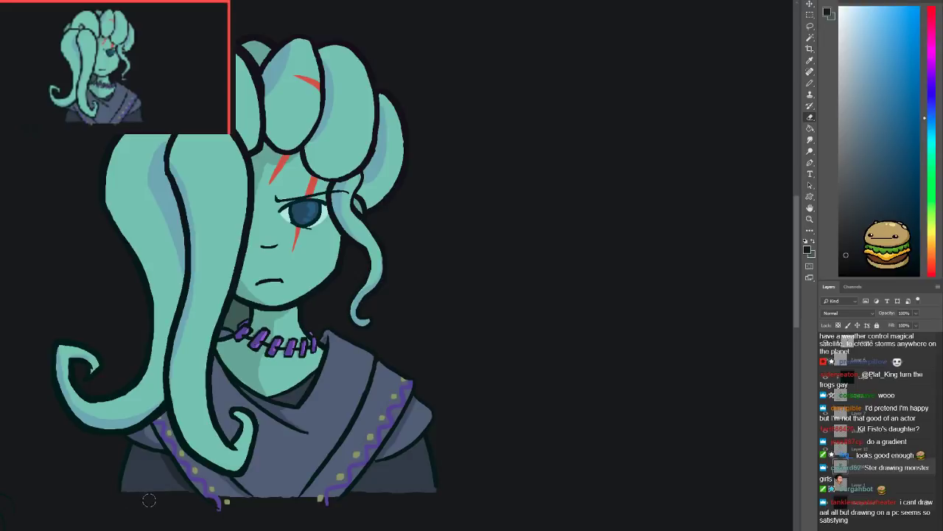
key(ctrl+minus)
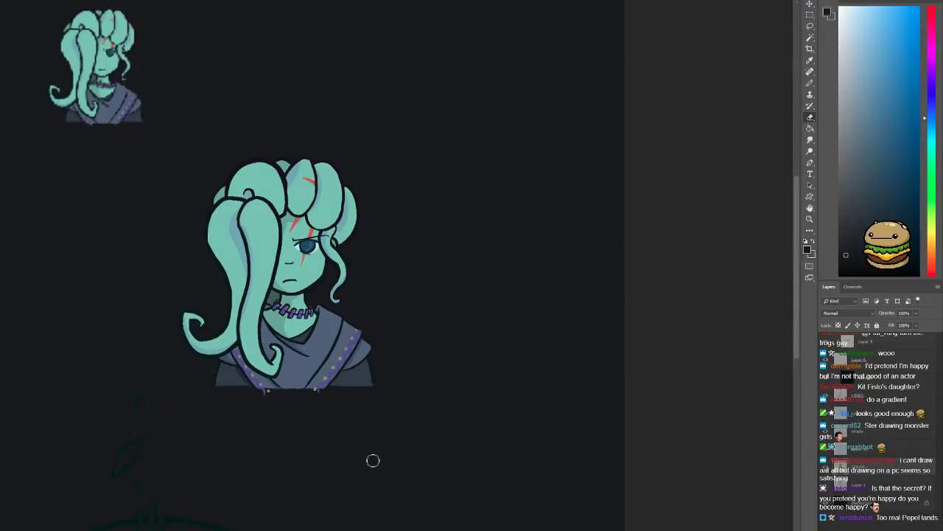
Hide the background layer and crop the canvas closely around the tentacle-haired portrait
click(826, 503)
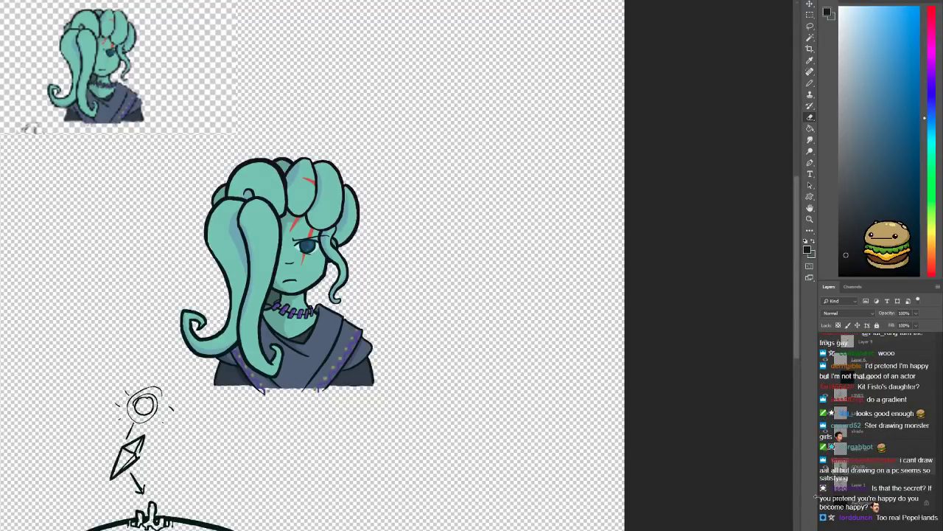
click(809, 49)
click(810, 50)
mouse_move(169, 133)
mouse_down()
mouse_move(297, 415)
mouse_move(381, 460)
mouse_up()
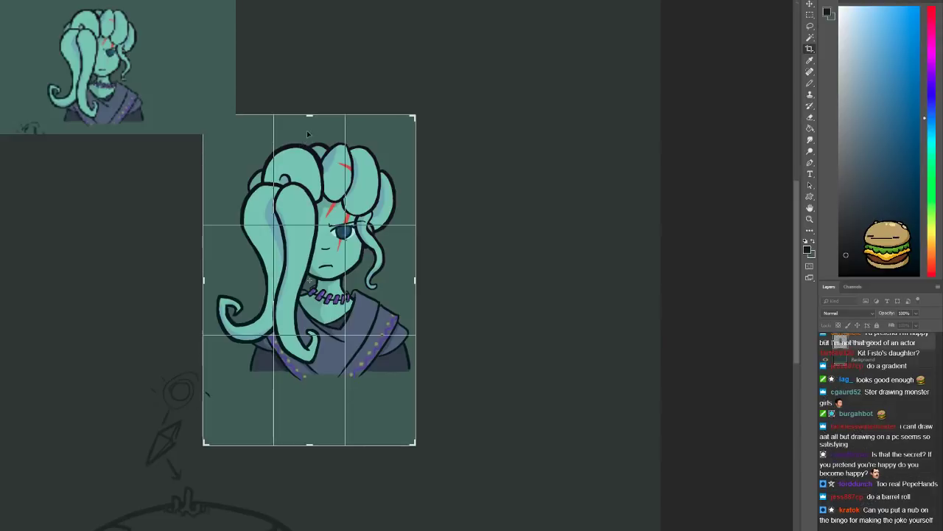
drag(319, 115, 318, 128)
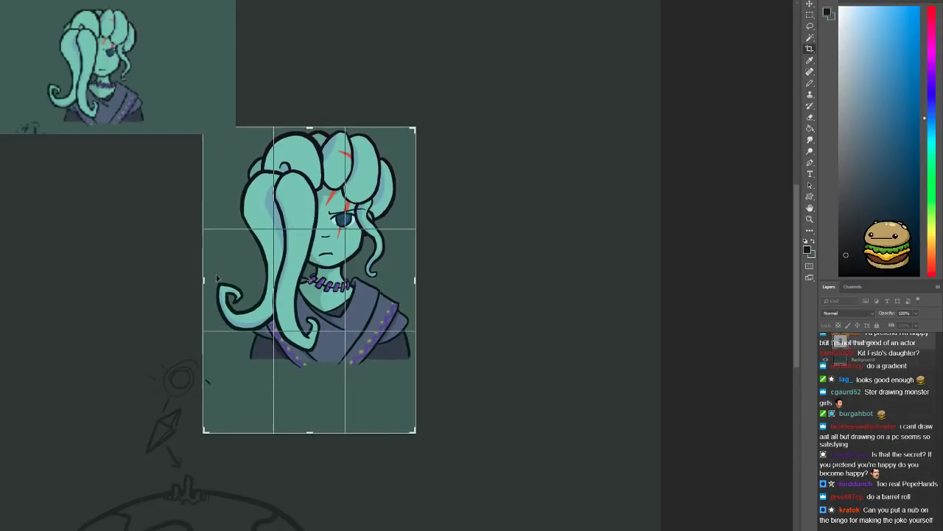
drag(203, 281, 210, 281)
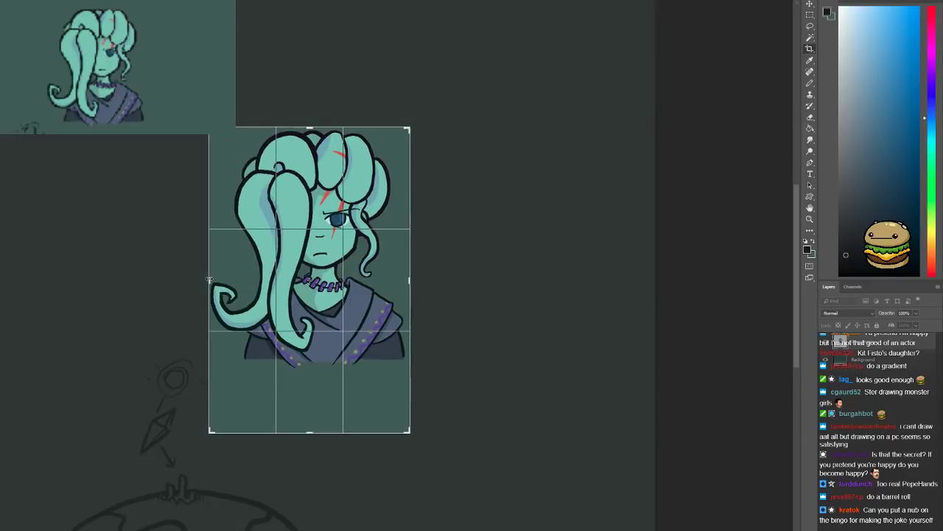
click(810, 15)
click(342, 186)
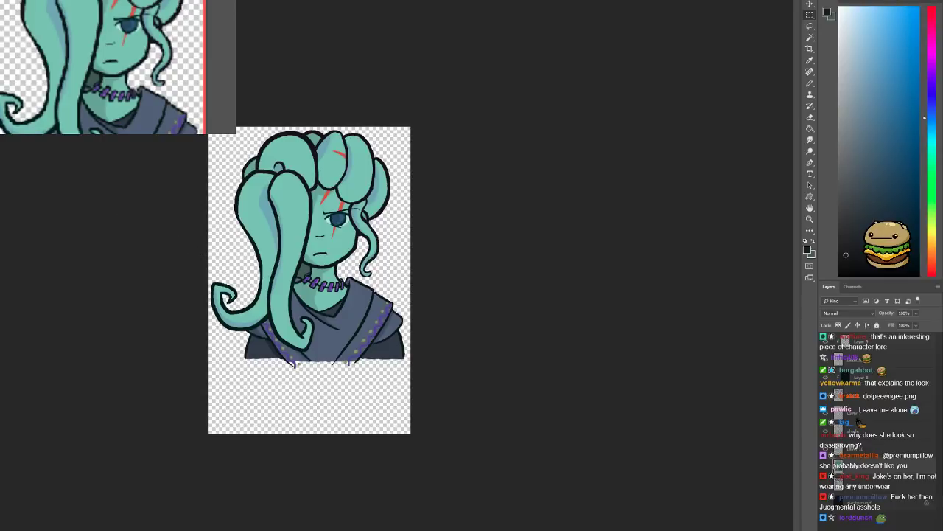
Switch to the open document with the green-shelled beetle creature
key(ctrl+Tab)
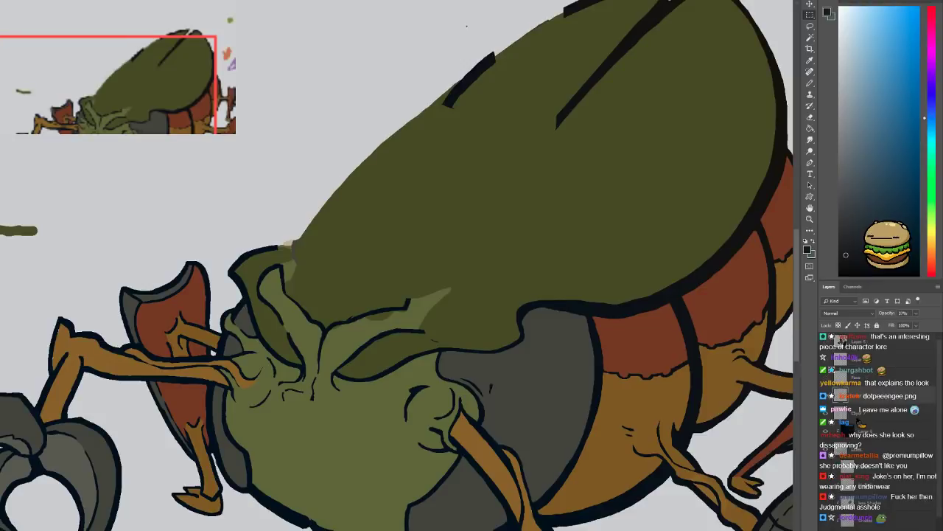
key(ctrl+minus)
drag(241, 210, 187, 183)
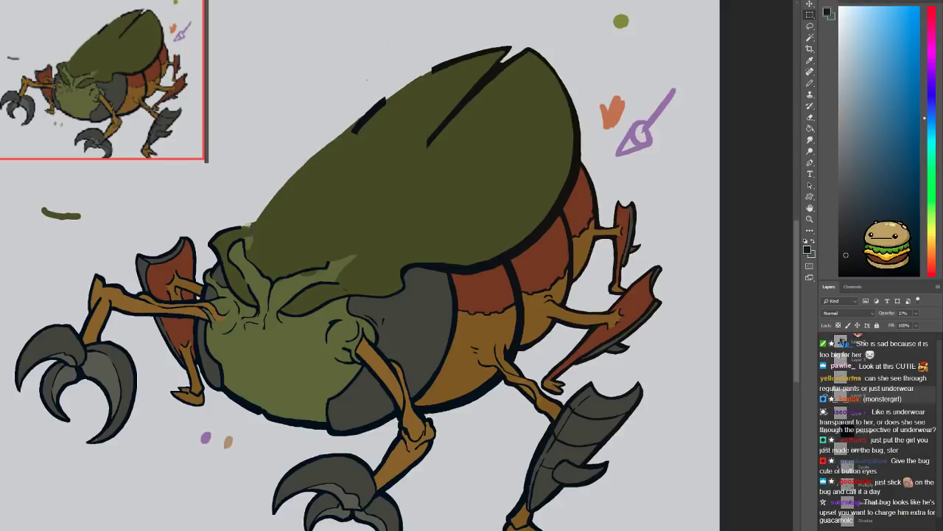
Sketch a cluster of blocky buildings in black on top of the beetle creature's head
drag(170, 249, 112, 250)
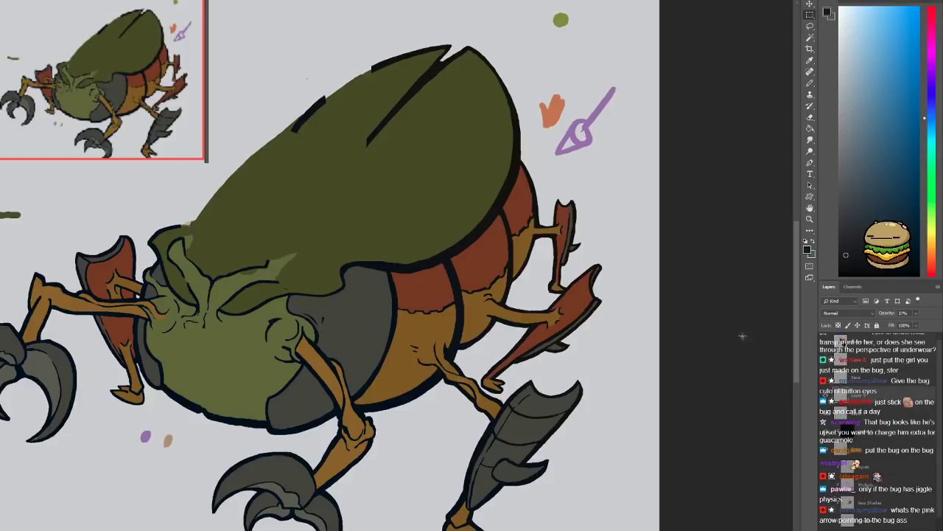
click(874, 452)
key(d)
key(b)
scroll(306, 277, up, 5)
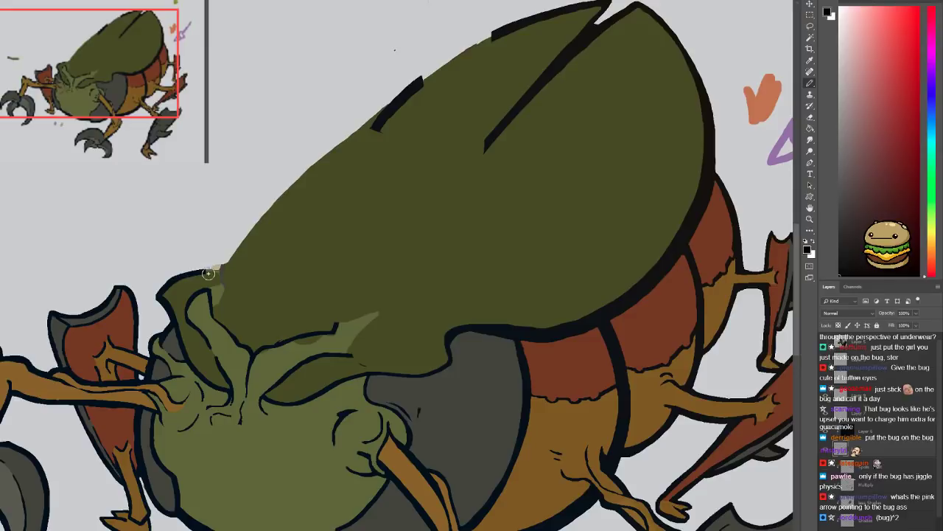
mouse_move(206, 284)
mouse_down()
mouse_move(290, 268)
mouse_move(351, 303)
mouse_move(240, 213)
mouse_move(271, 262)
mouse_move(277, 193)
mouse_move(318, 187)
mouse_move(322, 298)
mouse_up()
mouse_move(279, 325)
mouse_down()
mouse_move(279, 270)
mouse_move(304, 314)
mouse_up()
mouse_move(242, 329)
mouse_down()
mouse_move(261, 306)
mouse_move(241, 293)
mouse_up()
drag(334, 294, 370, 310)
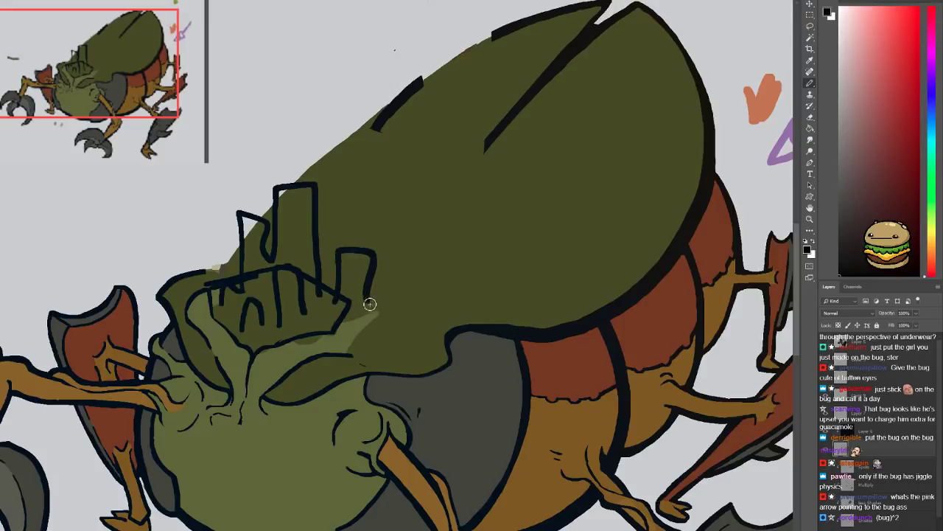
drag(354, 234, 392, 252)
drag(330, 244, 321, 252)
Draw a circle with short radiating dashes and a long pointed diamond shape floating above the creature's head
mouse_move(170, 130)
mouse_down()
mouse_move(188, 193)
mouse_move(228, 114)
mouse_move(265, 149)
mouse_move(184, 213)
mouse_up()
mouse_move(207, 20)
mouse_down()
mouse_move(219, 99)
mouse_move(209, 118)
mouse_up()
drag(179, 155, 184, 168)
drag(229, 120, 233, 129)
click(257, 109)
mouse_move(196, 289)
mouse_down()
mouse_move(250, 198)
mouse_move(269, 220)
mouse_move(292, 158)
mouse_up()
key(ctrl+minus)
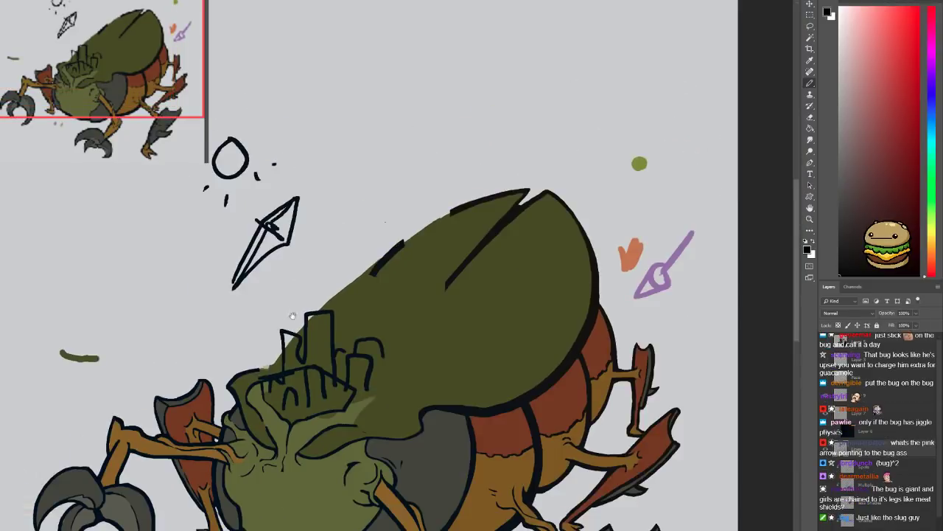
drag(277, 327, 221, 270)
key(ctrl+minus)
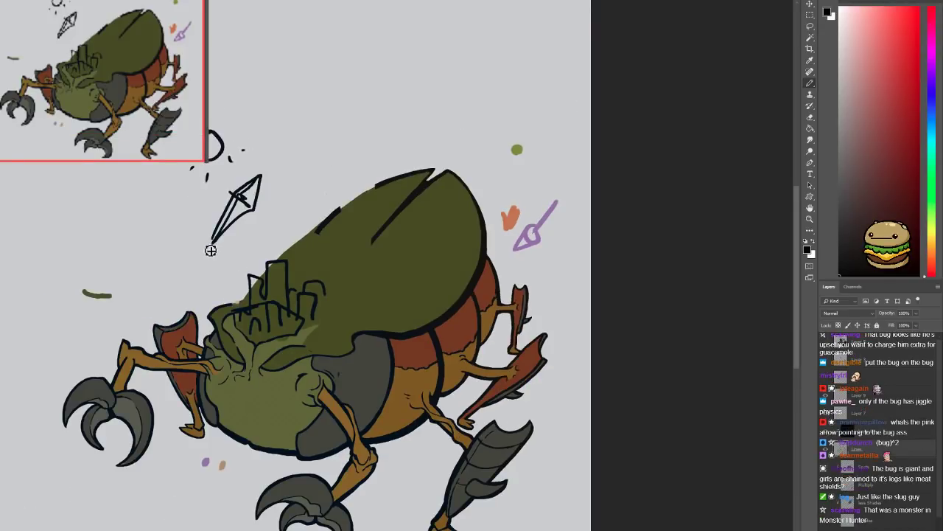
Undo the floating circle and diamond shape, and erase the building sketch from the creature's head
key(e)
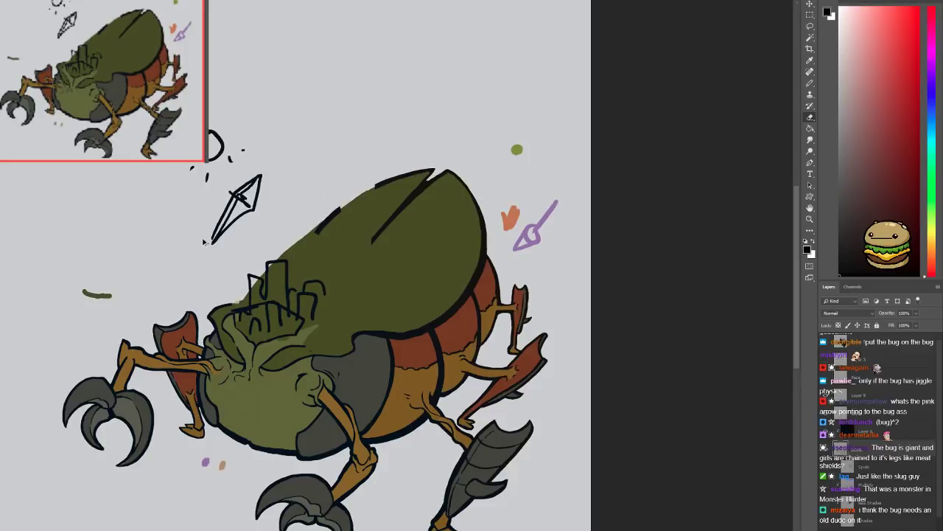
key(ctrl+z)
key(ctrl+z)
key(ctrl+z)
key(ctrl+z)
key(ctrl+z)
key(ctrl+z)
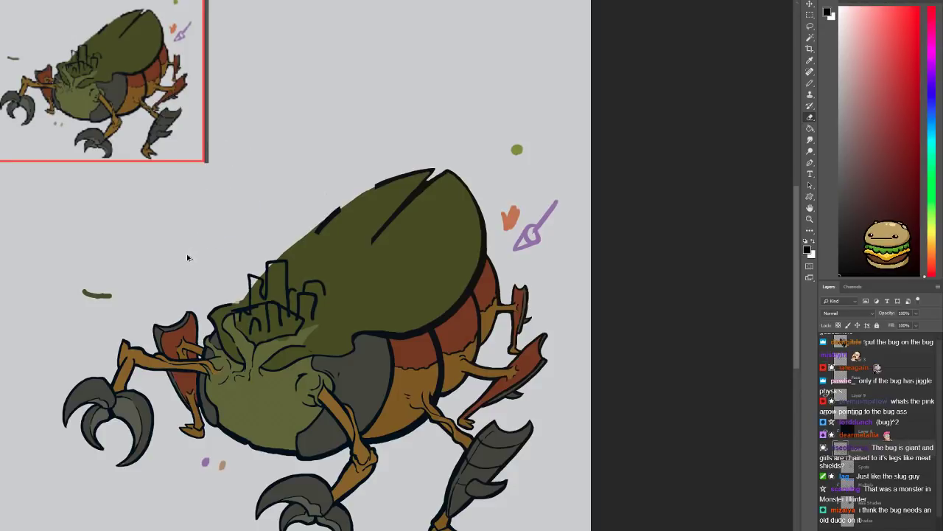
key(ctrl+z)
key(ctrl+z)
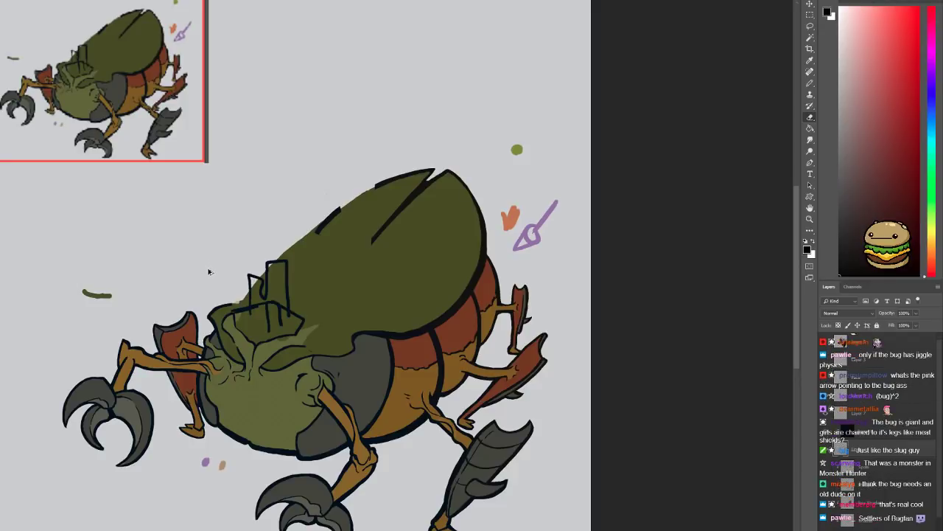
mouse_move(222, 297)
mouse_down()
mouse_move(234, 308)
mouse_move(250, 289)
mouse_move(248, 274)
mouse_move(263, 324)
mouse_move(289, 310)
mouse_move(296, 284)
mouse_move(281, 262)
mouse_up()
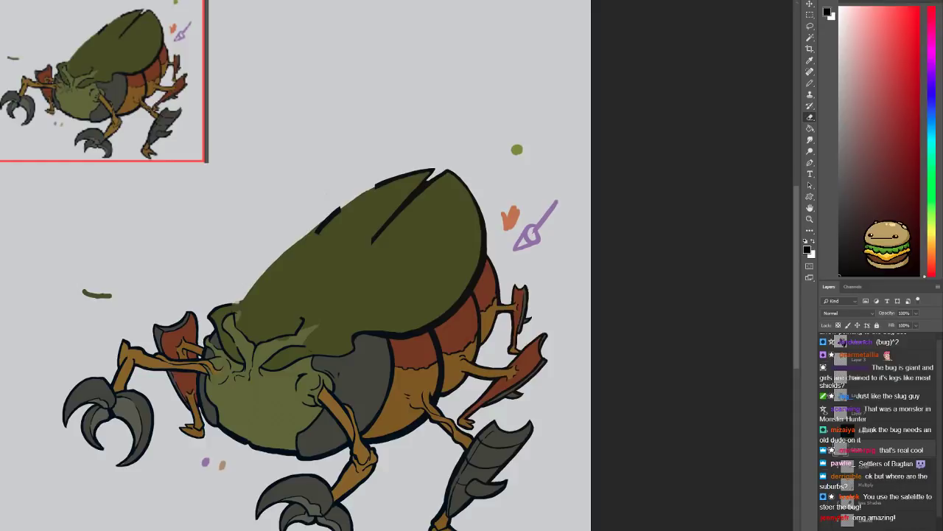
On the 37% opacity layer, sketch a bald figure with round eyes and a small arm rising from the creature's brow
click(863, 399)
key(b)
drag(240, 251, 304, 290)
key(ctrl+z)
key(ctrl+z)
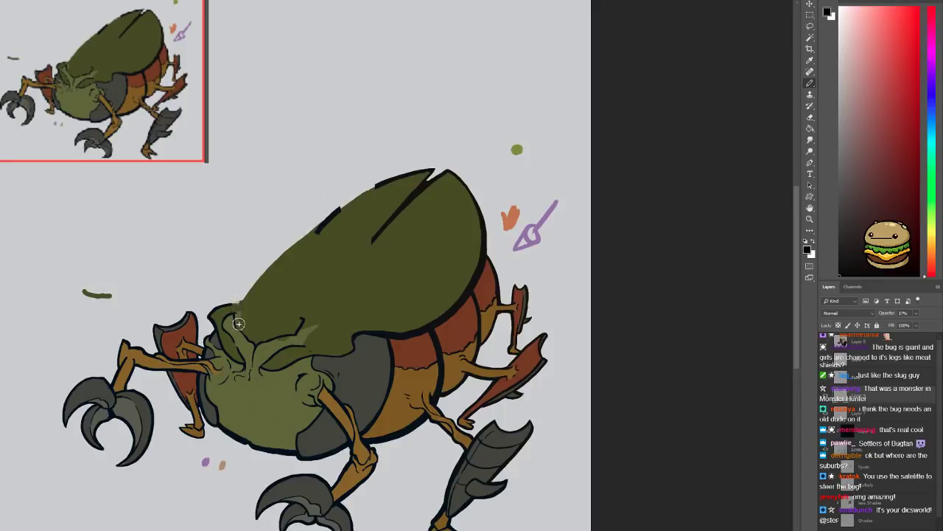
mouse_move(240, 315)
mouse_down()
mouse_move(215, 251)
mouse_move(220, 234)
mouse_move(252, 218)
mouse_move(285, 234)
mouse_move(300, 257)
mouse_move(311, 309)
mouse_move(305, 333)
mouse_up()
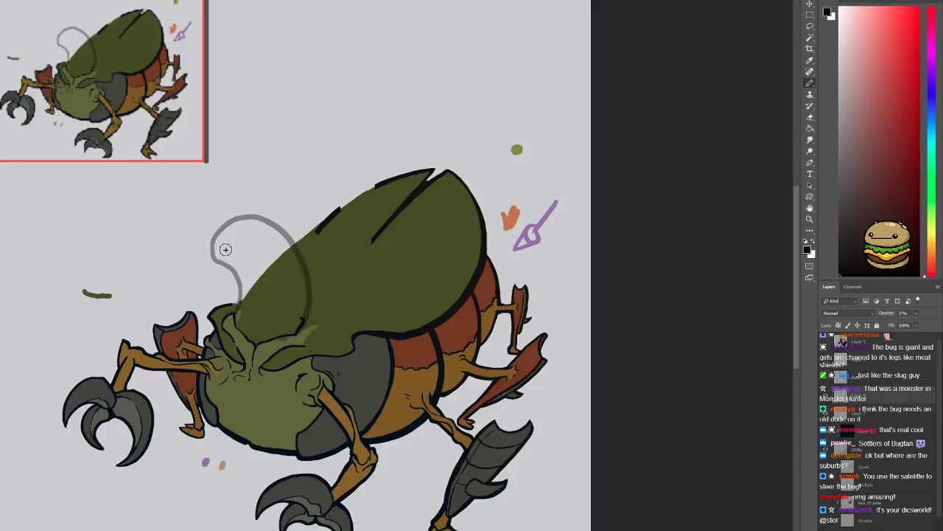
mouse_move(219, 246)
mouse_down()
mouse_move(244, 244)
mouse_move(237, 260)
mouse_move(247, 235)
mouse_move(214, 227)
mouse_up()
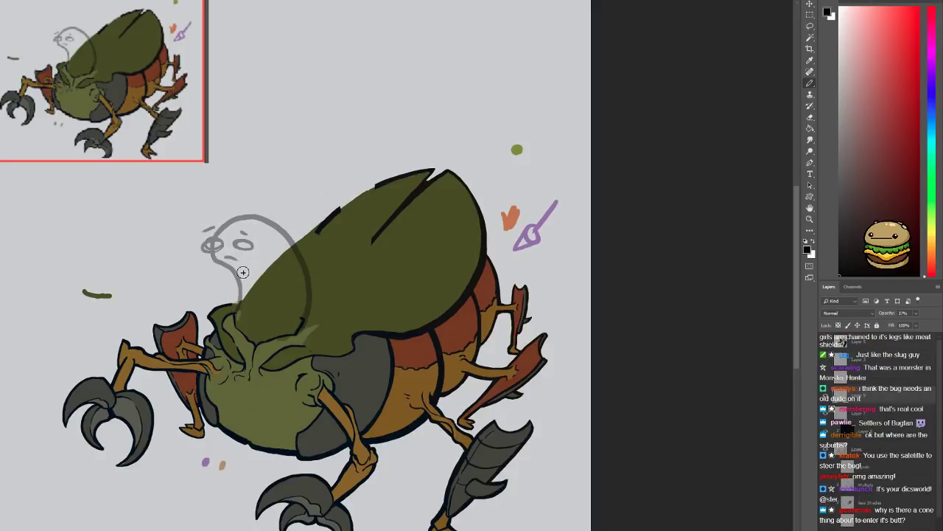
mouse_move(270, 282)
mouse_down()
mouse_move(278, 312)
mouse_move(284, 303)
mouse_up()
Erase the faint bald figure sketch from above the creature's brow
scroll(217, 263, up, 2)
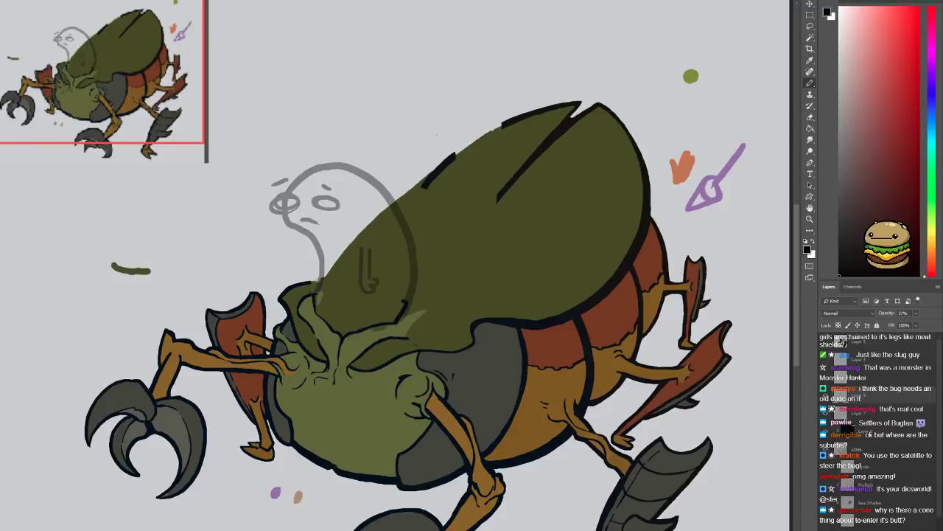
key(e)
drag(281, 208, 281, 203)
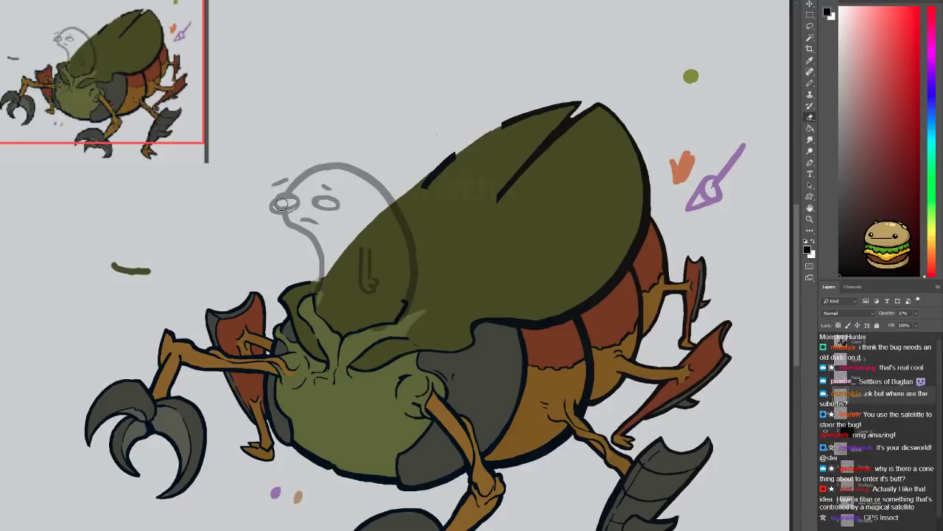
drag(299, 293, 257, 307)
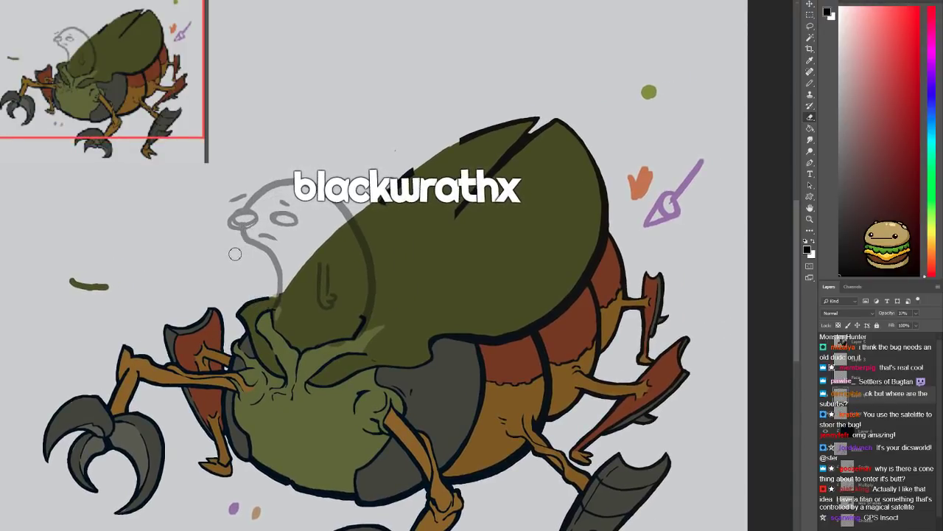
key(b)
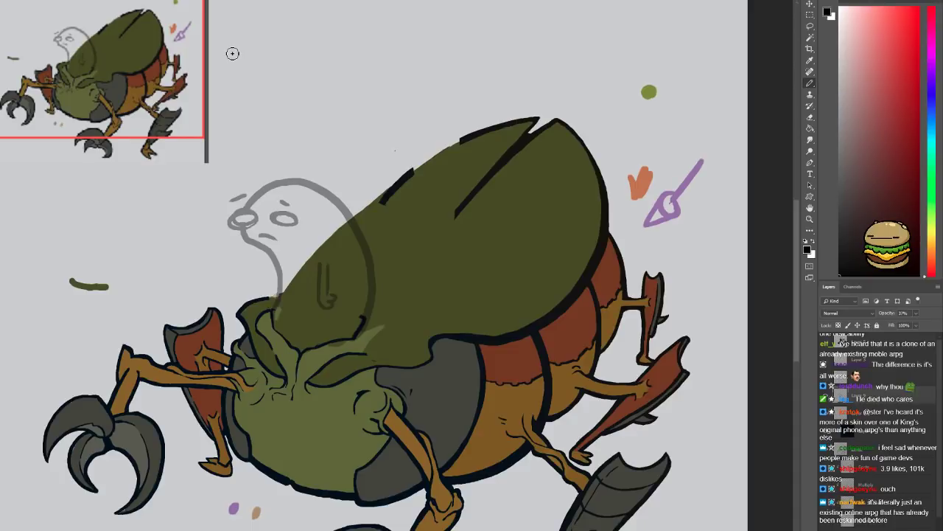
mouse_move(232, 142)
mouse_down()
mouse_move(203, 121)
mouse_move(165, 142)
mouse_up()
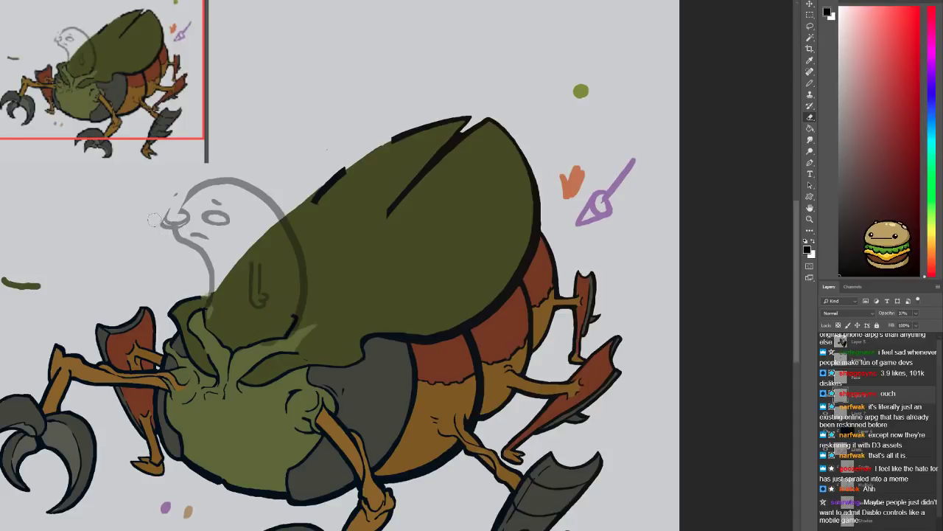
mouse_move(193, 177)
mouse_down()
mouse_move(180, 229)
mouse_move(197, 189)
mouse_move(225, 218)
mouse_move(277, 221)
mouse_move(299, 310)
mouse_move(305, 295)
mouse_move(241, 160)
mouse_up()
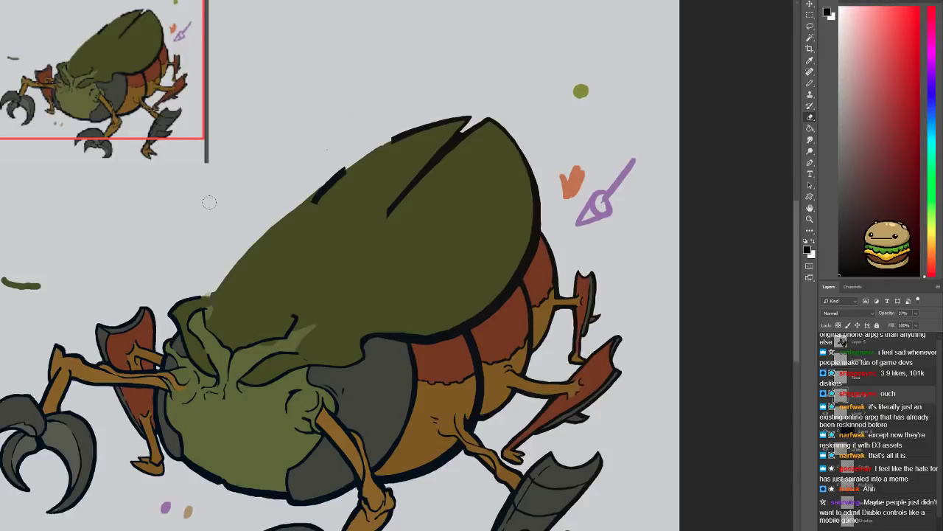
Sketch a faint domed head outline above the brow with a scribbled dark mouth and two dark eyes
key(b)
scroll(204, 260, up, 1)
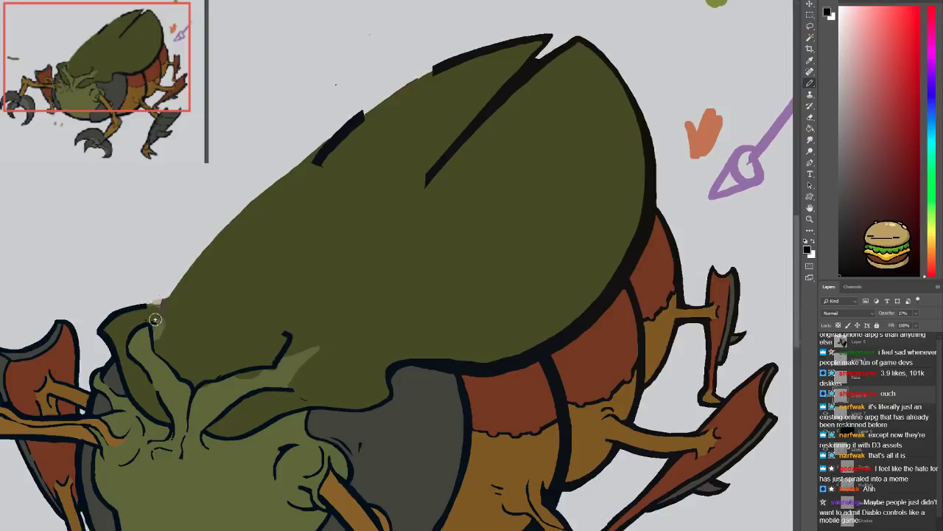
mouse_move(162, 282)
mouse_down()
mouse_move(154, 309)
mouse_move(208, 196)
mouse_move(269, 190)
mouse_move(308, 213)
mouse_move(317, 247)
mouse_move(280, 361)
mouse_up()
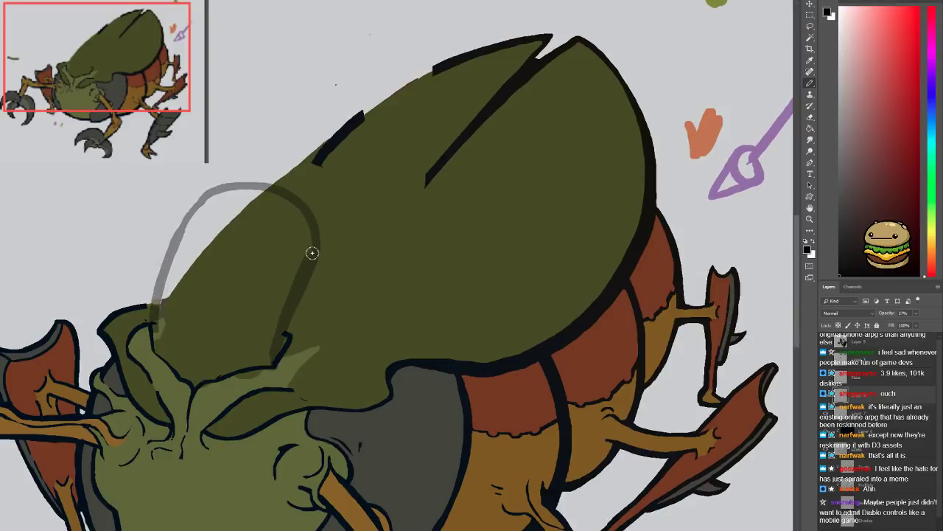
mouse_move(284, 191)
mouse_down()
mouse_move(341, 295)
mouse_move(280, 359)
mouse_up()
mouse_move(191, 321)
mouse_down()
mouse_move(335, 150)
mouse_move(247, 270)
mouse_move(225, 240)
mouse_move(224, 251)
mouse_move(265, 258)
mouse_move(260, 295)
mouse_move(297, 248)
mouse_move(306, 265)
mouse_move(297, 299)
mouse_up()
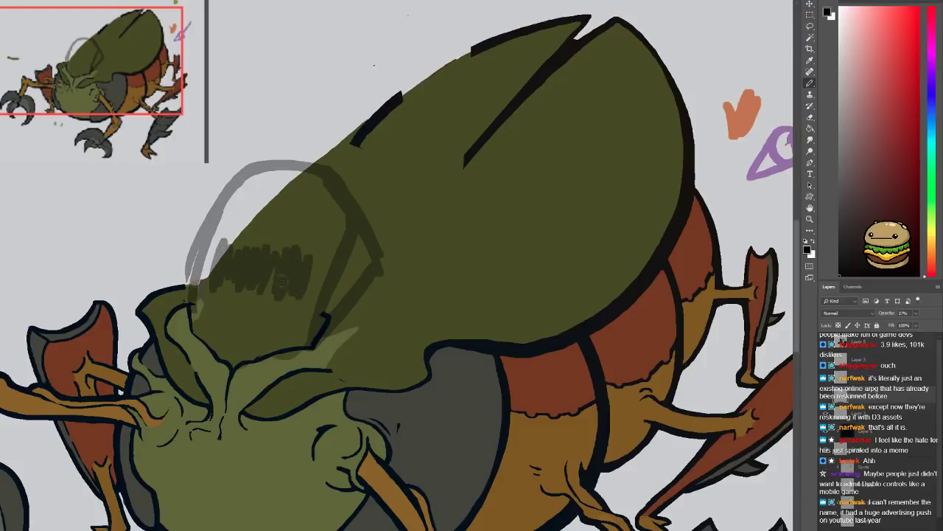
drag(240, 210, 303, 215)
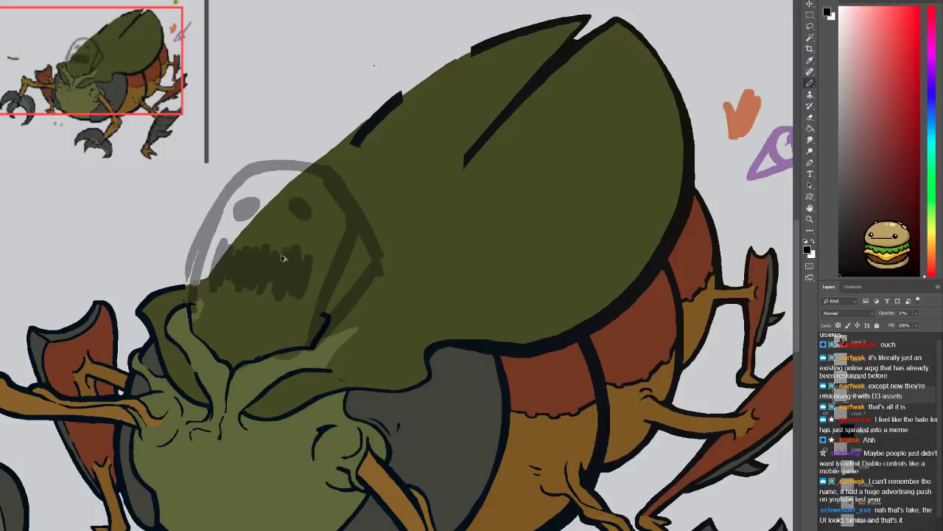
Undo the scribbled mouth and eyes, and erase the domed head outline above the brow
key(ctrl+z)
key(ctrl+z)
key(ctrl+z)
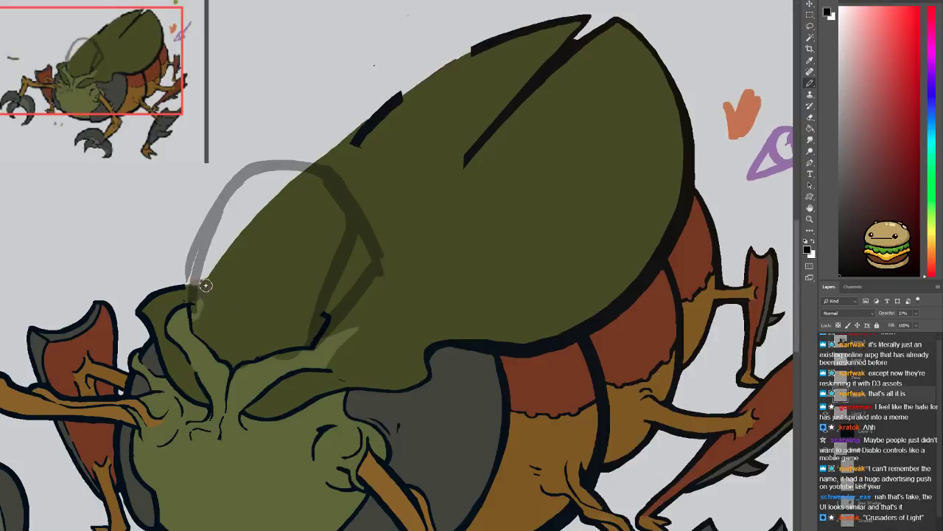
key(e)
mouse_move(183, 279)
mouse_down()
mouse_move(188, 248)
mouse_move(180, 278)
mouse_move(210, 196)
mouse_up()
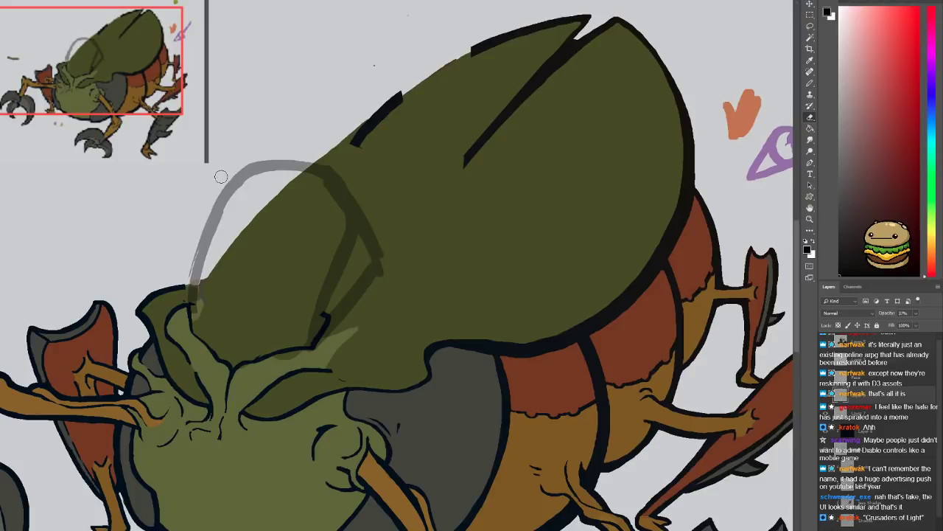
drag(182, 278, 214, 187)
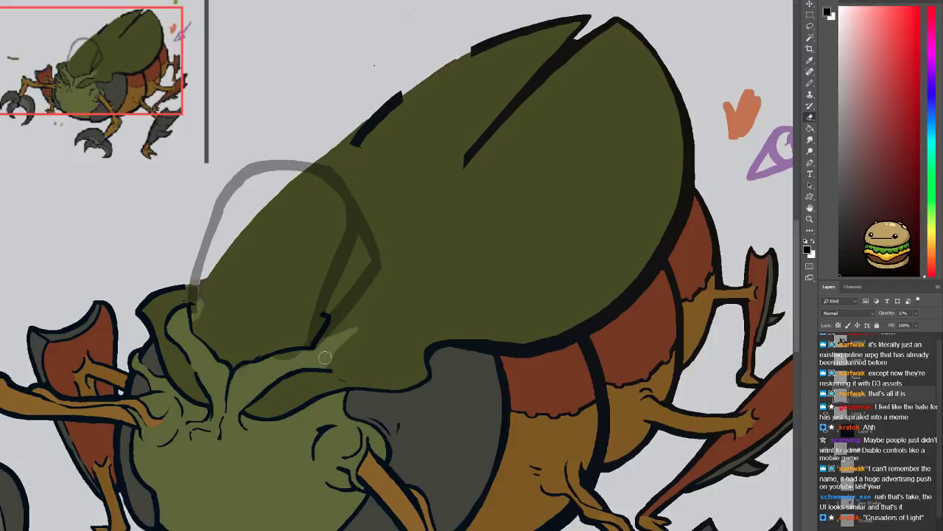
drag(313, 357, 389, 256)
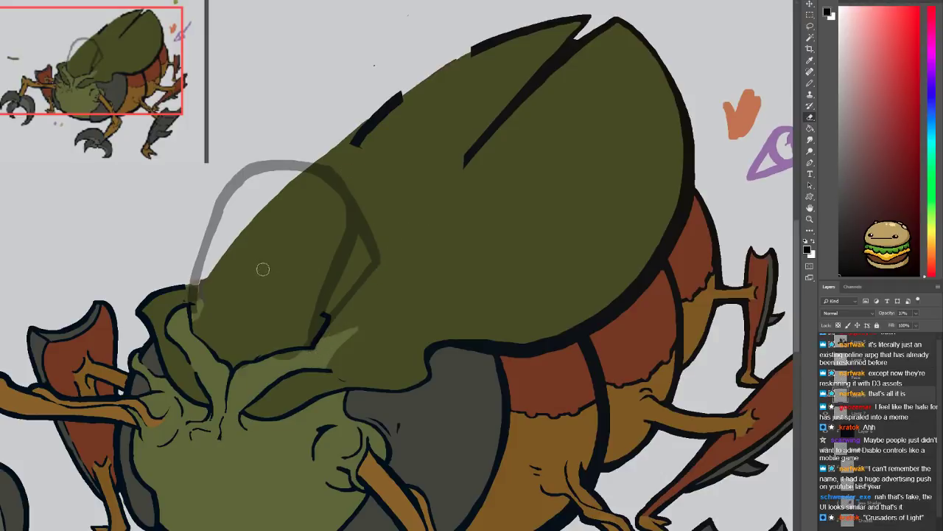
mouse_move(192, 302)
mouse_down()
mouse_move(251, 236)
mouse_move(175, 304)
mouse_move(152, 310)
mouse_move(194, 291)
mouse_up()
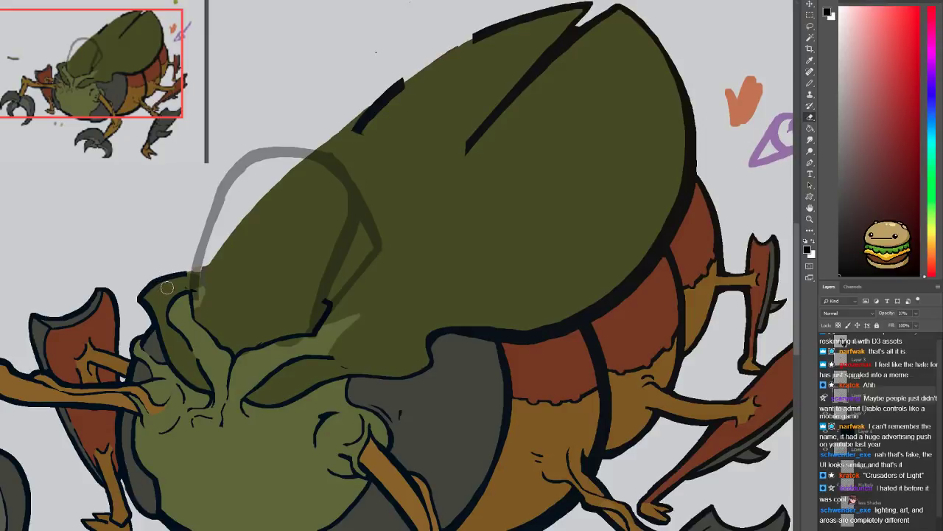
mouse_move(189, 275)
mouse_down()
mouse_move(242, 164)
mouse_move(282, 151)
mouse_move(330, 161)
mouse_move(349, 228)
mouse_move(293, 301)
mouse_move(332, 256)
mouse_move(301, 310)
mouse_move(348, 259)
mouse_move(358, 209)
mouse_move(324, 215)
mouse_up()
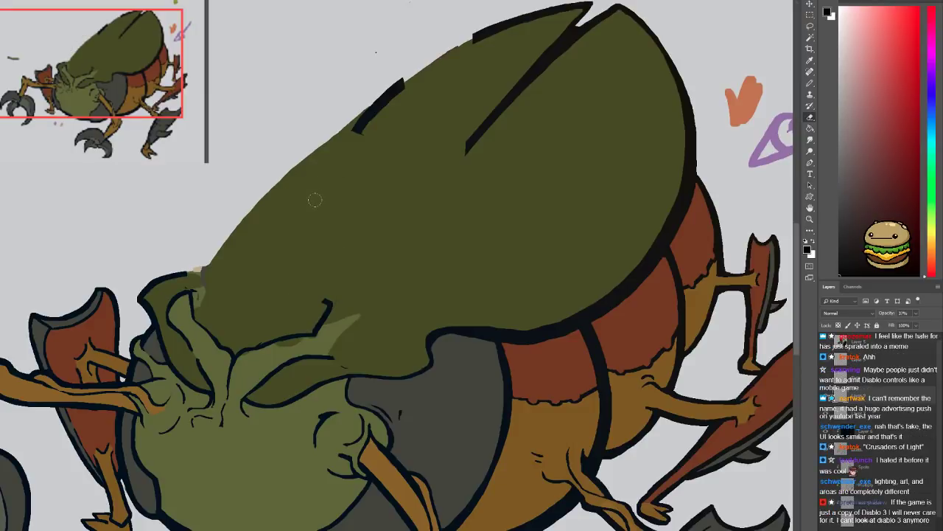
Try faint curved strokes rising from the creature's brow and undo them
key(b)
drag(193, 300, 234, 253)
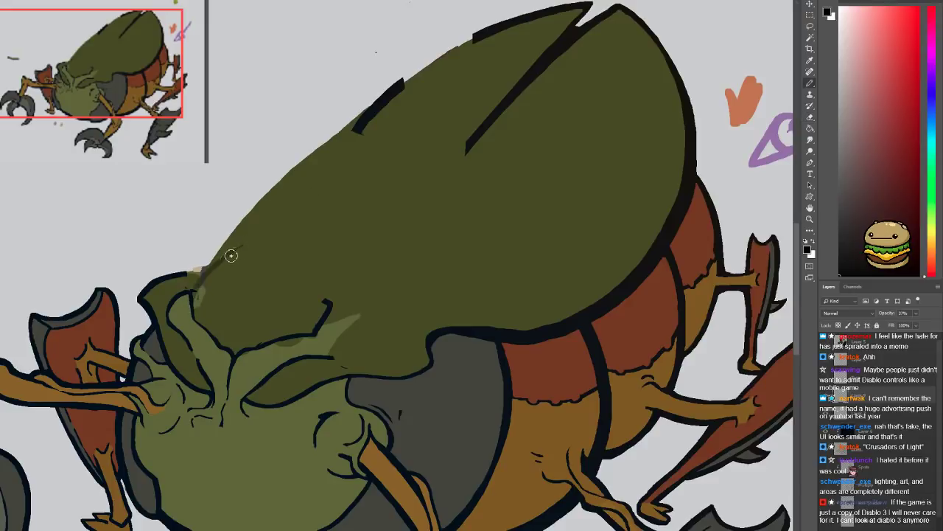
key(ctrl+z)
drag(195, 288, 230, 205)
key(ctrl+z)
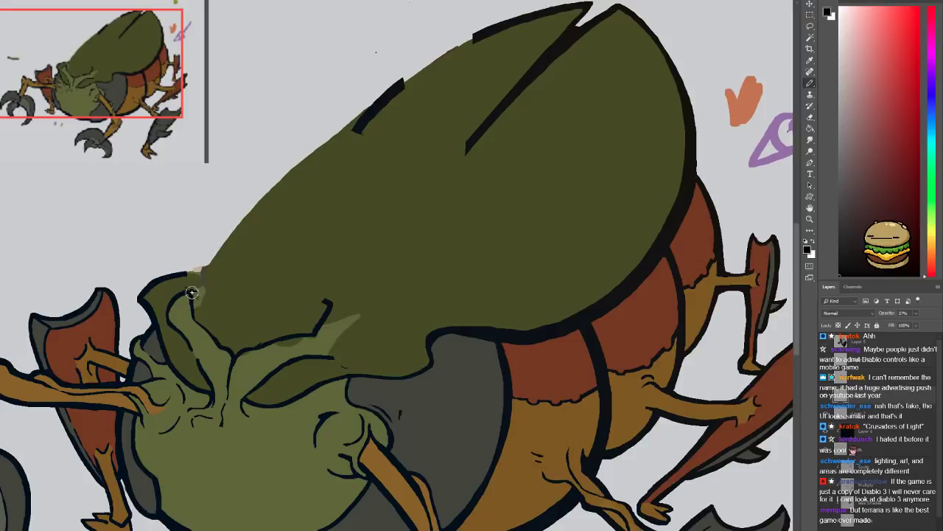
mouse_move(194, 296)
mouse_down()
mouse_move(177, 185)
mouse_move(150, 167)
mouse_up()
mouse_move(209, 138)
mouse_down()
mouse_move(258, 153)
mouse_move(221, 321)
mouse_move(320, 227)
mouse_up()
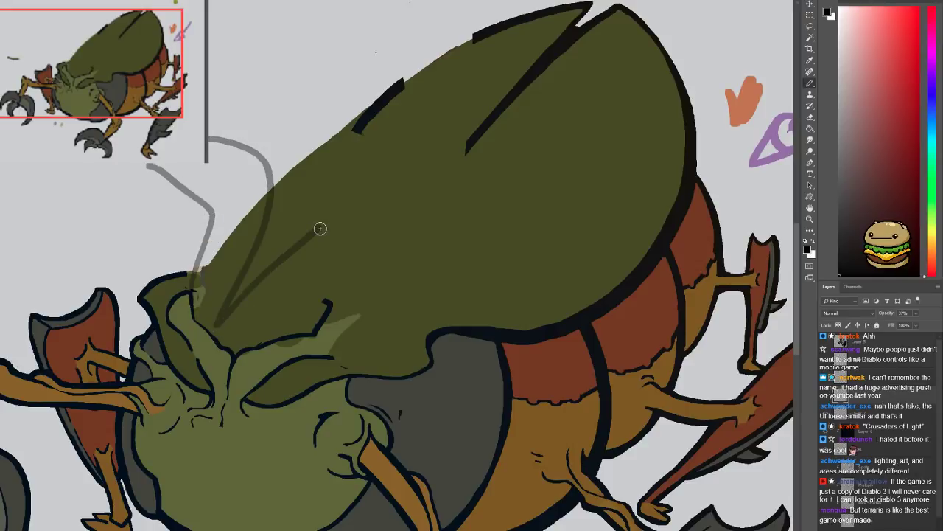
key(ctrl+z)
key(ctrl+z)
key(ctrl+z)
Try a pair of large curved horn outlines above the creature's brow and undo them
mouse_move(195, 289)
mouse_down()
mouse_move(210, 228)
mouse_move(108, 200)
mouse_move(132, 177)
mouse_move(247, 174)
mouse_move(259, 210)
mouse_move(184, 310)
mouse_move(222, 270)
mouse_move(225, 217)
mouse_move(141, 188)
mouse_move(137, 174)
mouse_move(286, 184)
mouse_move(218, 331)
mouse_move(277, 264)
mouse_move(309, 202)
mouse_move(417, 263)
mouse_move(416, 273)
mouse_move(387, 273)
mouse_move(336, 229)
mouse_move(265, 345)
mouse_up()
key(ctrl+z)
key(ctrl+minus)
key(ctrl+minus)
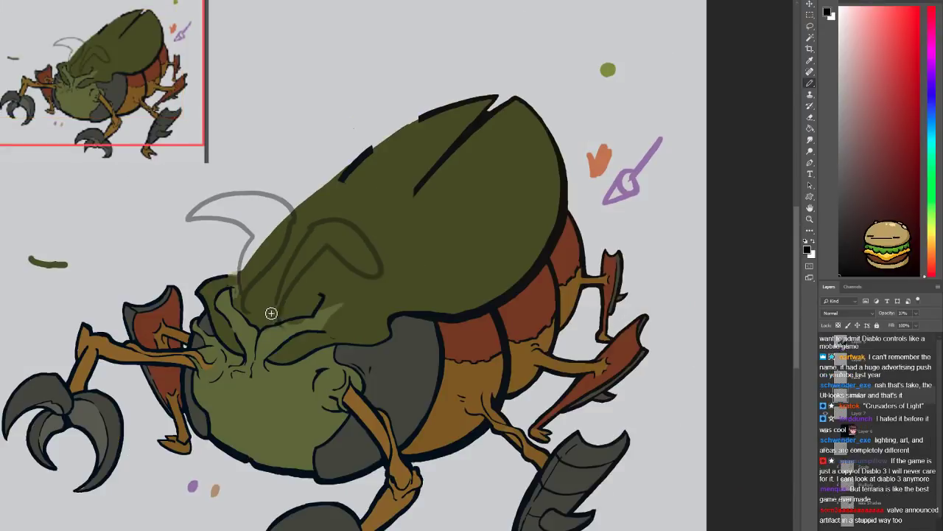
scroll(247, 291, up, 3)
key(ctrl+z)
key(ctrl+z)
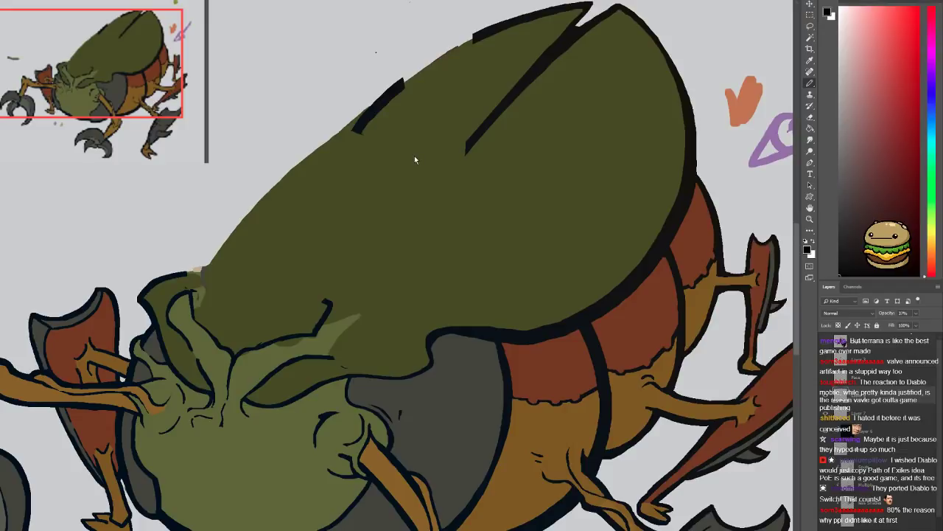
Leave the beetle illustration and bring up a blank light-grey canvas
key(alt+Tab)
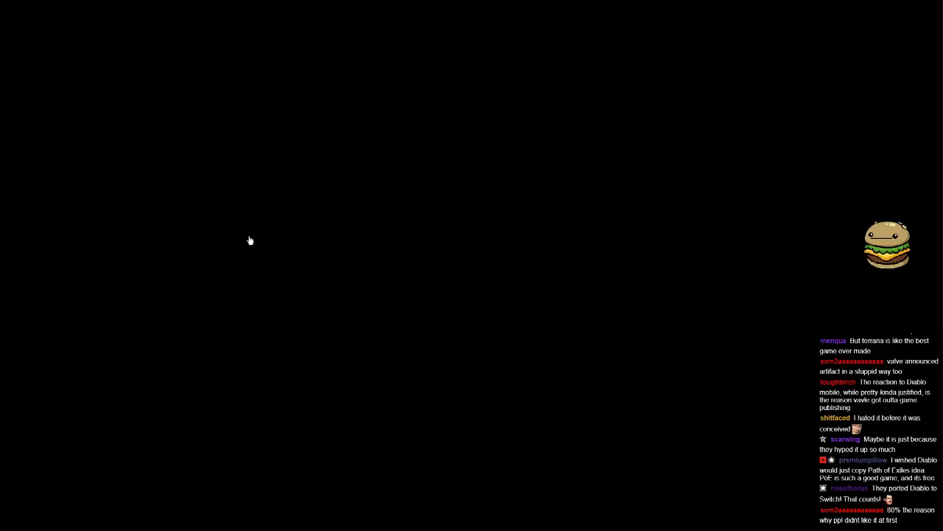
click(575, 410)
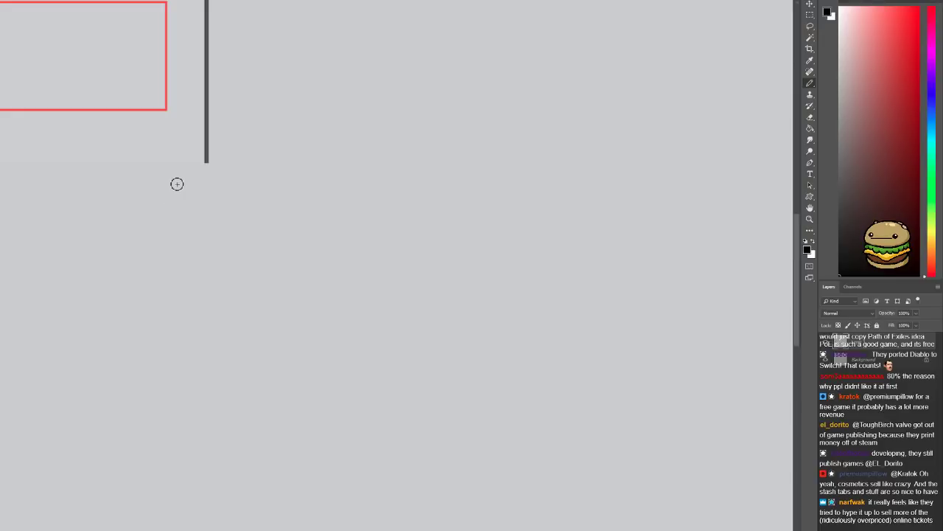
Draw a thick black circle about the size of a head as the base of a new character
mouse_move(208, 156)
mouse_down()
mouse_move(177, 209)
mouse_move(179, 164)
mouse_move(263, 141)
mouse_move(221, 132)
mouse_move(213, 152)
mouse_up()
key(ctrl+z)
key(ctrl+z)
key(ctrl+z)
mouse_move(257, 195)
mouse_down()
mouse_move(275, 242)
mouse_move(246, 262)
mouse_move(218, 238)
mouse_move(233, 177)
mouse_move(282, 199)
mouse_up()
key(ctrl+z)
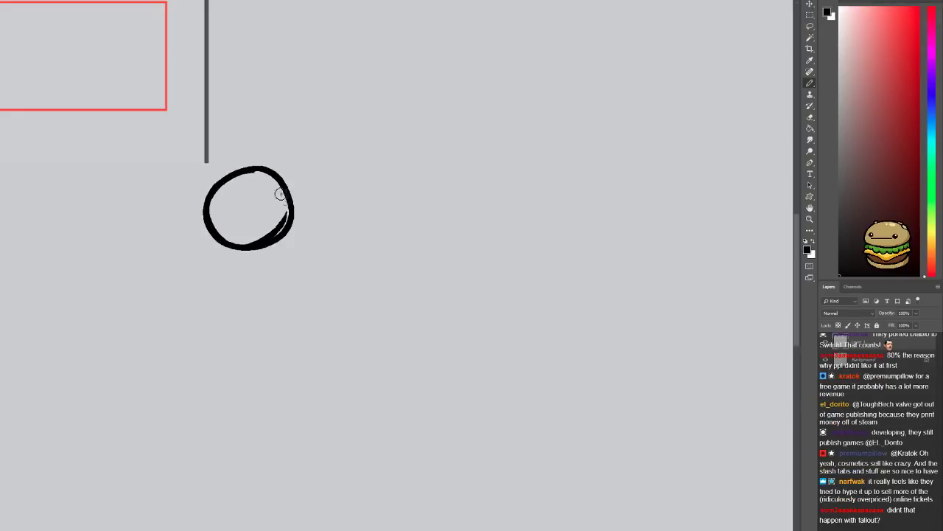
Add short curved strokes beneath the head circle and try an angled shoulder line across them
drag(264, 250, 278, 282)
key(ctrl+z)
drag(264, 247, 280, 284)
key(ctrl+z)
key(ctrl+z)
drag(264, 250, 282, 286)
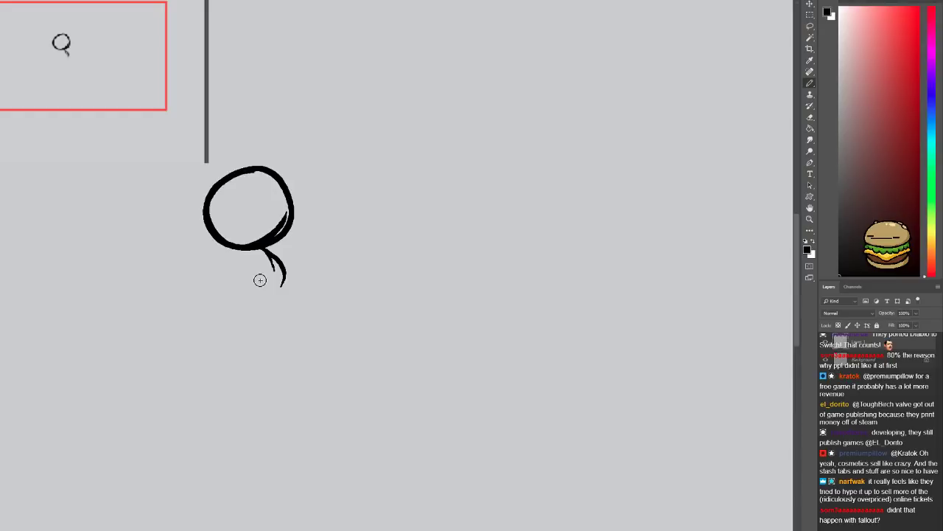
mouse_move(258, 299)
mouse_down()
mouse_move(288, 275)
mouse_move(330, 282)
mouse_up()
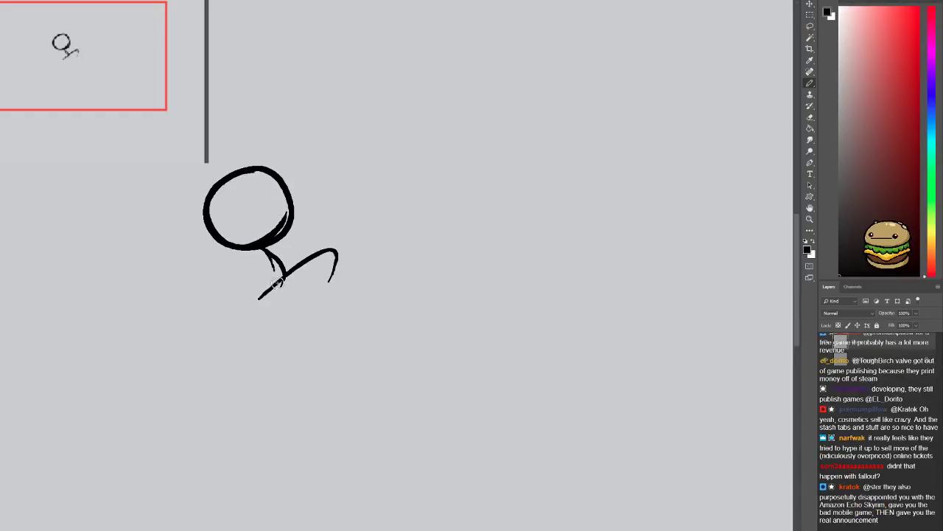
key(ctrl+z)
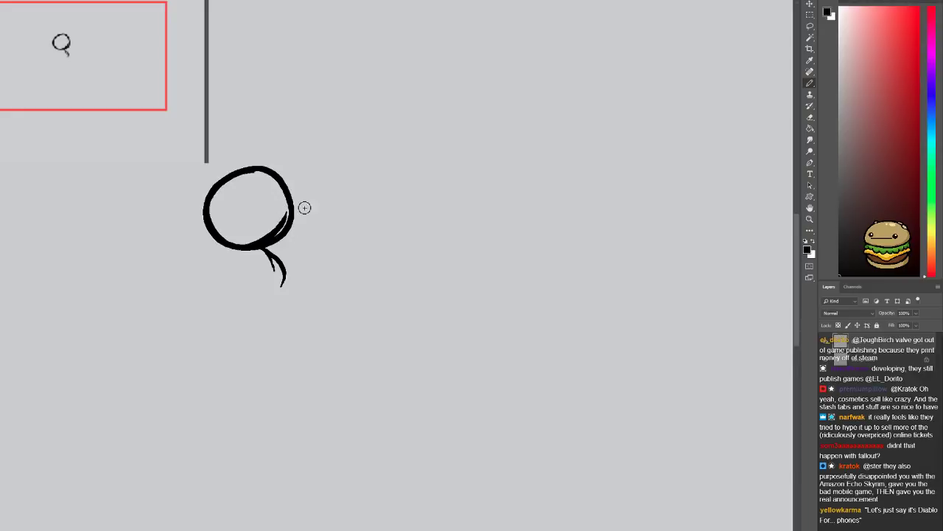
Sketch small shoulder circles on both sides of the head and a bent stick arm on the right ending in a blocky hand
mouse_move(315, 205)
mouse_down()
mouse_move(239, 255)
mouse_move(221, 236)
mouse_move(216, 247)
mouse_move(196, 219)
mouse_up()
mouse_move(195, 218)
mouse_down()
mouse_move(209, 225)
mouse_move(192, 222)
mouse_up()
mouse_move(320, 213)
mouse_down()
mouse_move(405, 150)
mouse_move(400, 138)
mouse_move(431, 172)
mouse_move(491, 197)
mouse_move(478, 193)
mouse_move(502, 176)
mouse_move(520, 182)
mouse_move(517, 181)
mouse_up()
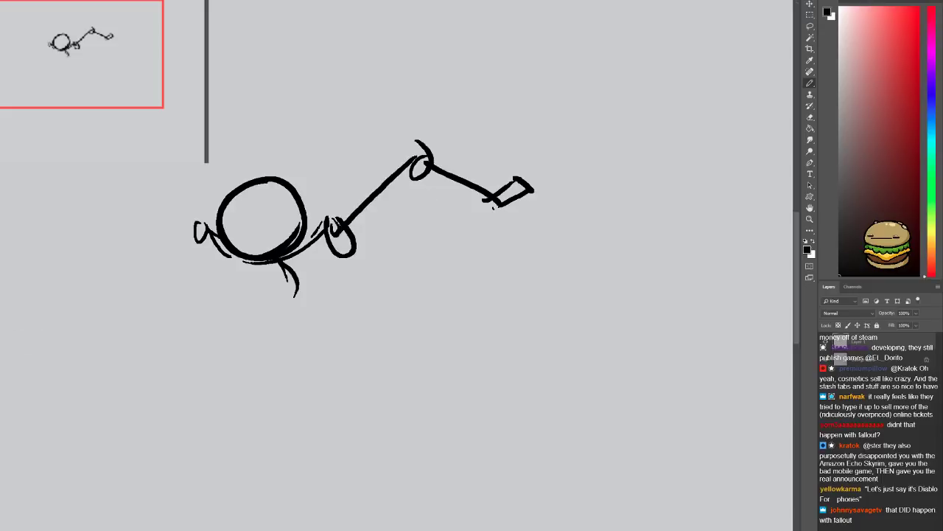
Draw the outstretched left arm with an elbow joint and a clawed, drooping hand
drag(219, 264, 227, 281)
drag(205, 251, 152, 228)
key(ctrl+z)
mouse_move(204, 250)
mouse_down()
mouse_move(137, 209)
mouse_move(137, 226)
mouse_move(95, 246)
mouse_move(135, 240)
mouse_move(81, 230)
mouse_move(79, 246)
mouse_move(95, 247)
mouse_up()
key(ctrl+z)
key(ctrl+z)
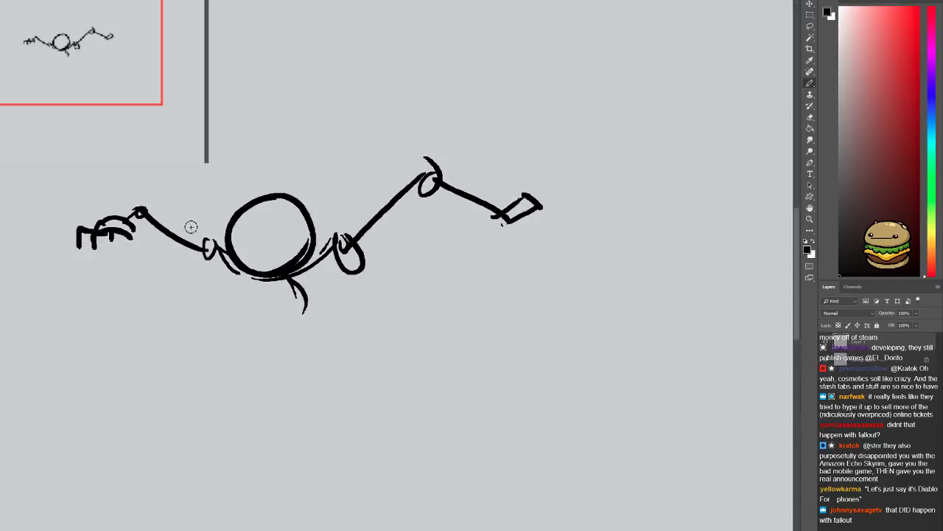
Add bent, claw-like fingers and a thumb to the right hand
mouse_move(536, 196)
mouse_down()
mouse_move(565, 206)
mouse_move(553, 218)
mouse_up()
mouse_move(525, 212)
mouse_down()
mouse_move(542, 222)
mouse_move(538, 179)
mouse_up()
drag(234, 249, 272, 206)
key(ctrl+z)
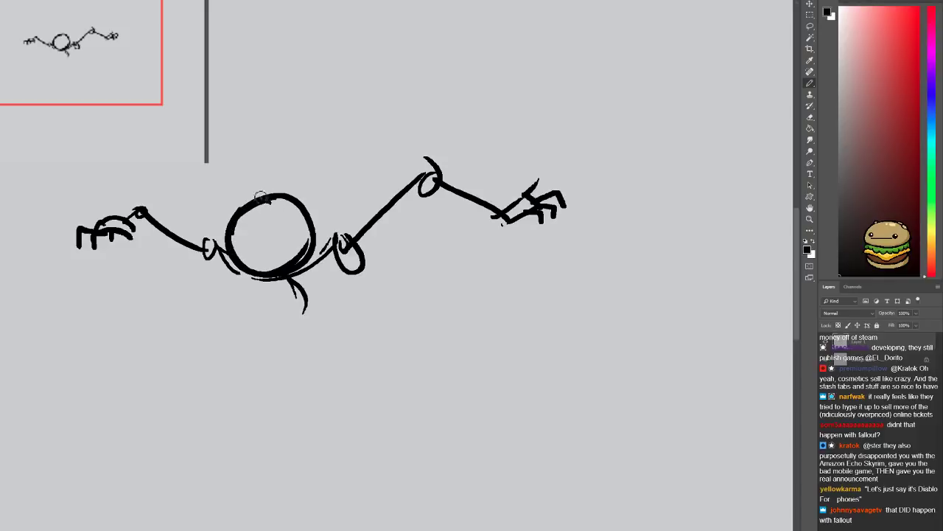
Thin the top of the head circle and draw two slanted forehead lines meeting in a peak
key(e)
drag(233, 227, 249, 201)
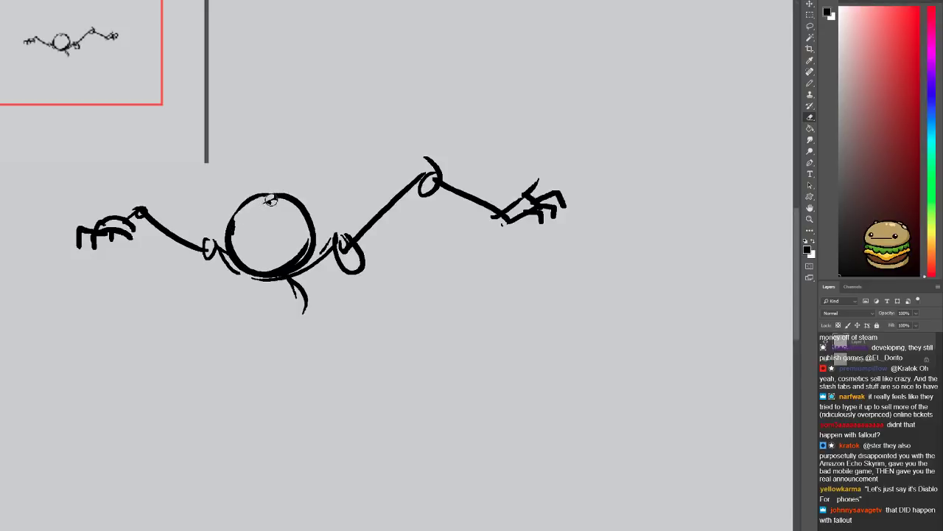
key(b)
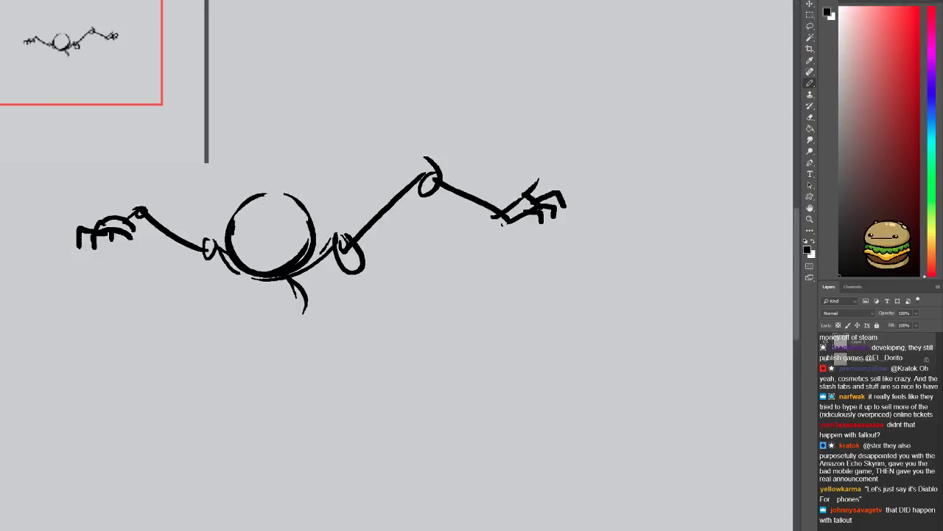
key(e)
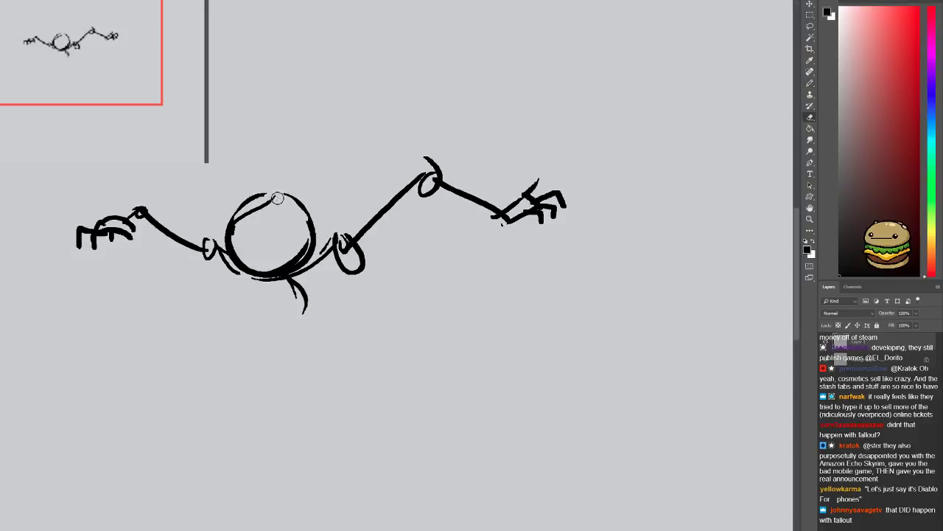
key(b)
mouse_move(305, 220)
mouse_down()
mouse_move(282, 205)
mouse_move(259, 211)
mouse_move(266, 204)
mouse_move(255, 202)
mouse_move(291, 208)
mouse_move(273, 203)
mouse_move(261, 210)
mouse_move(288, 205)
mouse_move(262, 214)
mouse_move(274, 203)
mouse_move(305, 214)
mouse_move(267, 196)
mouse_move(307, 212)
mouse_move(284, 195)
mouse_up()
key(ctrl+z)
key(e)
key(b)
key(e)
key(b)
key(ctrl+z)
key(ctrl+z)
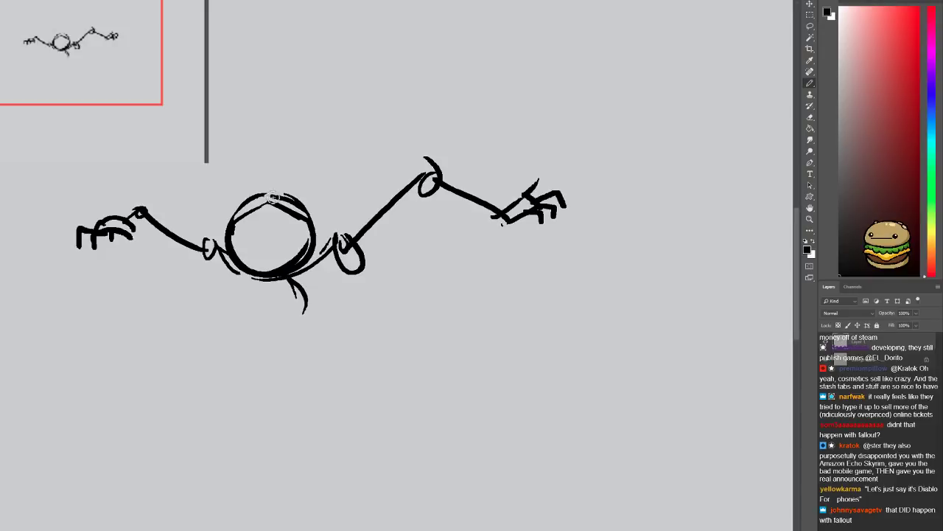
Rework the peaked forehead lines into an angled headband edge protruding at both sides of the head
key(e)
mouse_move(231, 213)
mouse_down()
mouse_move(276, 185)
mouse_move(261, 209)
mouse_move(280, 213)
mouse_move(279, 197)
mouse_move(233, 219)
mouse_up()
key(b)
key(e)
key(b)
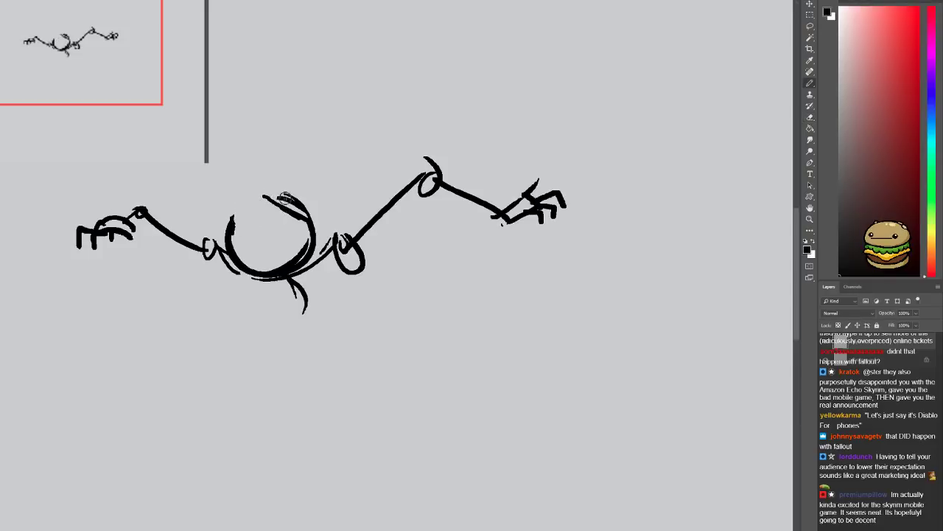
key(e)
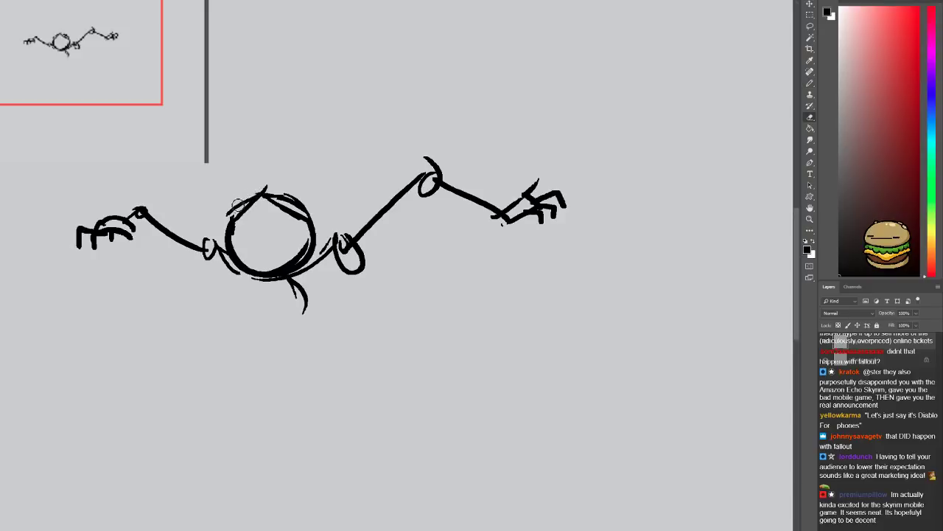
key(b)
drag(258, 197, 228, 222)
key(e)
key(b)
key(e)
drag(303, 210, 320, 221)
key(b)
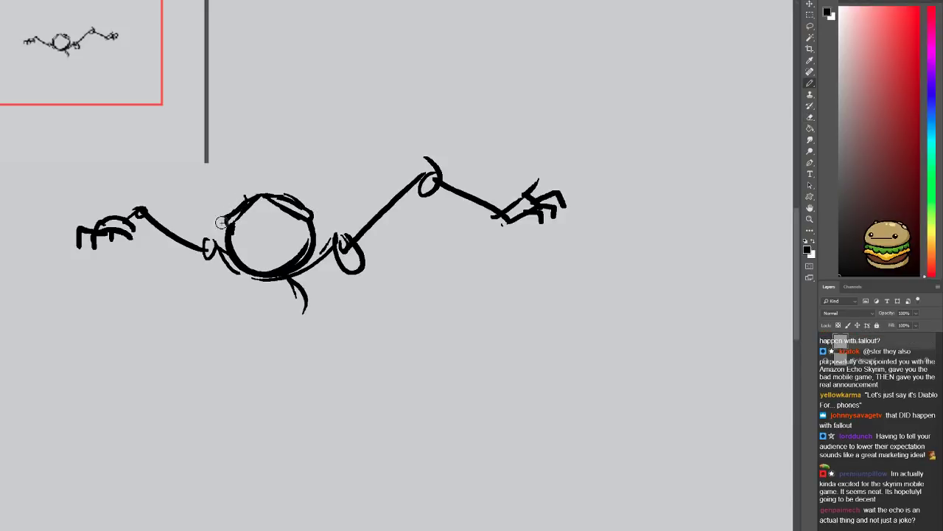
Try spiky hair tufts above the headband and erase them
drag(226, 220, 246, 176)
drag(240, 209, 246, 180)
drag(249, 198, 270, 173)
key(ctrl+z)
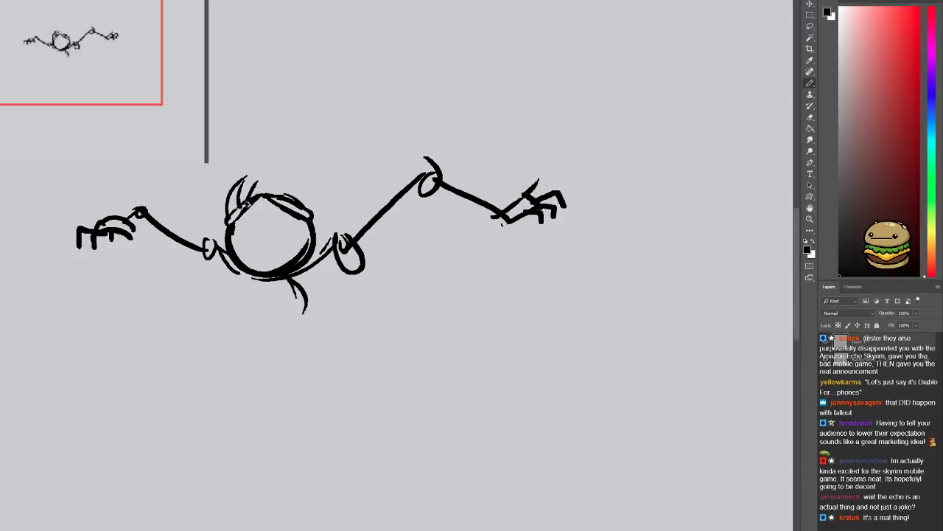
mouse_move(237, 207)
mouse_down()
mouse_move(258, 180)
mouse_move(267, 192)
mouse_move(270, 174)
mouse_move(275, 199)
mouse_move(277, 185)
mouse_move(281, 193)
mouse_move(266, 180)
mouse_move(293, 191)
mouse_up()
mouse_move(227, 217)
mouse_down()
mouse_move(276, 177)
mouse_move(240, 182)
mouse_move(281, 180)
mouse_up()
key(e)
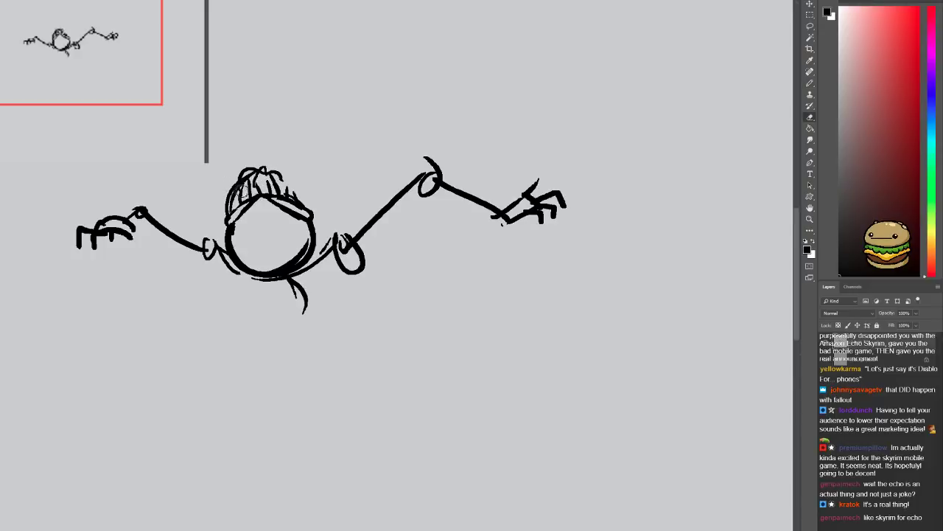
drag(220, 206, 248, 185)
mouse_move(243, 190)
mouse_down()
mouse_move(258, 173)
mouse_move(309, 190)
mouse_move(215, 172)
mouse_up()
Draw the front curve of a bandana over the head and wavy beard strands below the chin
key(b)
mouse_move(230, 217)
mouse_down()
mouse_move(246, 183)
mouse_move(291, 167)
mouse_up()
key(ctrl+z)
mouse_move(229, 220)
mouse_down()
mouse_move(254, 177)
mouse_move(283, 161)
mouse_up()
mouse_move(242, 196)
mouse_down()
mouse_move(307, 171)
mouse_move(329, 309)
mouse_move(314, 217)
mouse_up()
key(ctrl+z)
mouse_move(261, 277)
mouse_down()
mouse_move(237, 332)
mouse_move(264, 275)
mouse_move(278, 281)
mouse_move(281, 303)
mouse_up()
drag(292, 288, 284, 304)
Extend the bandana down the back of the head into a wavy trailing cloth tail
mouse_move(296, 169)
mouse_down()
mouse_move(331, 183)
mouse_move(339, 211)
mouse_up()
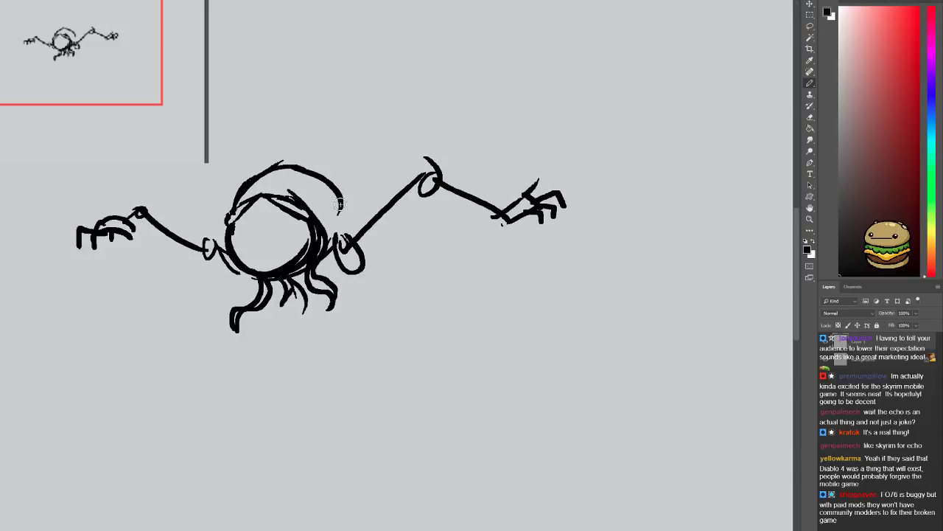
key(ctrl+z)
drag(289, 167, 359, 203)
key(ctrl+z)
mouse_move(301, 179)
mouse_down()
mouse_move(371, 233)
mouse_move(345, 226)
mouse_move(418, 258)
mouse_move(367, 269)
mouse_up()
Add a curved vertical guideline down the face and clean up the left edge of the head
mouse_move(253, 203)
mouse_down()
mouse_move(252, 227)
mouse_move(269, 272)
mouse_up()
key(e)
mouse_move(240, 229)
mouse_down()
mouse_move(237, 268)
mouse_move(252, 273)
mouse_move(229, 233)
mouse_move(241, 253)
mouse_up()
key(b)
key(e)
key(b)
key(e)
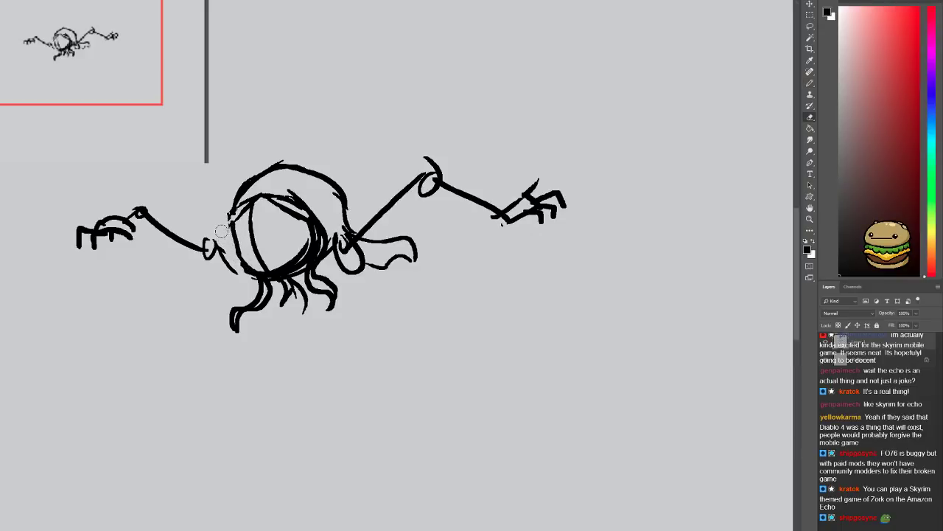
Close the headband's left end and clean up its outline along the right side of the forehead
scroll(210, 201, up, 3)
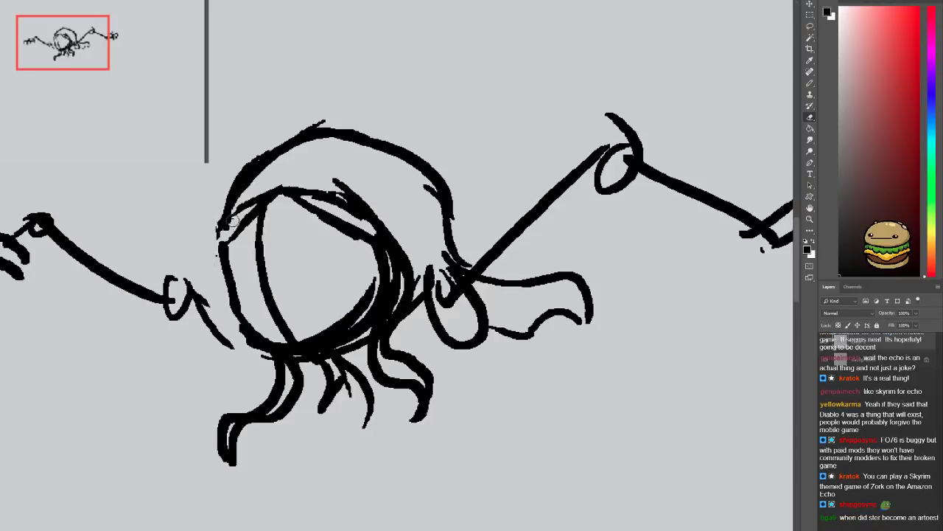
key(b)
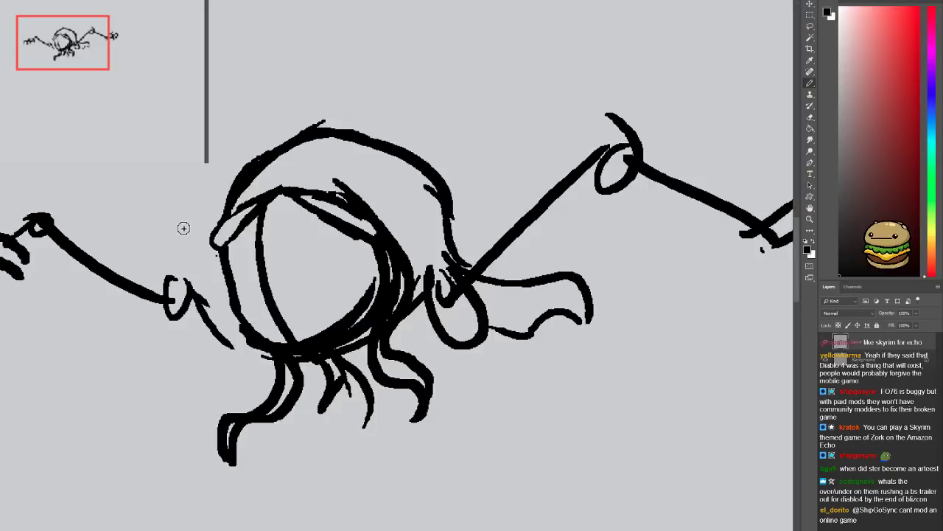
key(e)
mouse_move(335, 184)
mouse_down()
mouse_move(376, 198)
mouse_move(321, 183)
mouse_up()
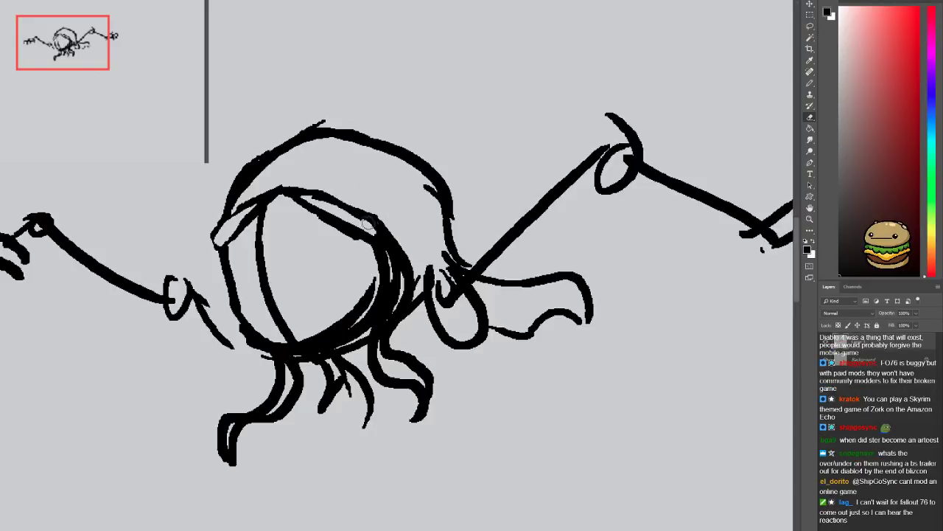
key(b)
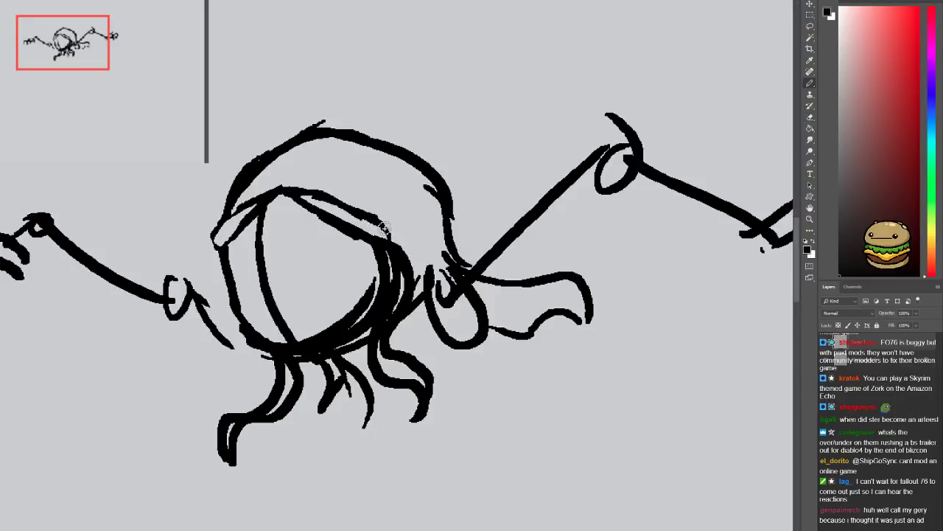
key(e)
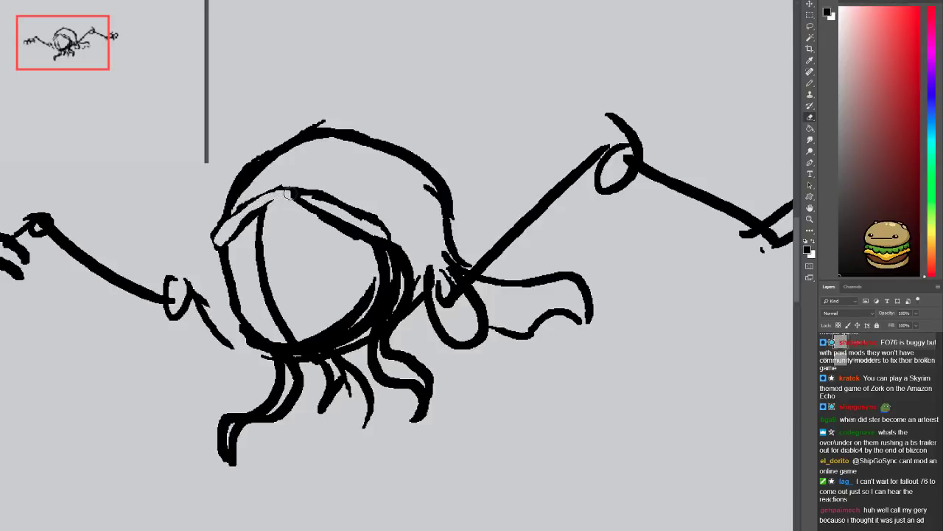
Divide the headband into small braided segments along its length
key(b)
mouse_move(250, 215)
mouse_down()
mouse_move(292, 199)
mouse_move(267, 206)
mouse_move(297, 207)
mouse_move(288, 194)
mouse_move(214, 230)
mouse_move(210, 258)
mouse_move(219, 236)
mouse_move(223, 253)
mouse_move(216, 232)
mouse_move(225, 240)
mouse_move(227, 221)
mouse_move(242, 219)
mouse_move(245, 206)
mouse_move(274, 204)
mouse_move(269, 194)
mouse_move(301, 194)
mouse_move(298, 209)
mouse_move(313, 196)
mouse_move(317, 211)
mouse_move(327, 201)
mouse_move(339, 224)
mouse_move(344, 212)
mouse_move(357, 232)
mouse_move(363, 217)
mouse_move(374, 236)
mouse_up()
key(e)
key(b)
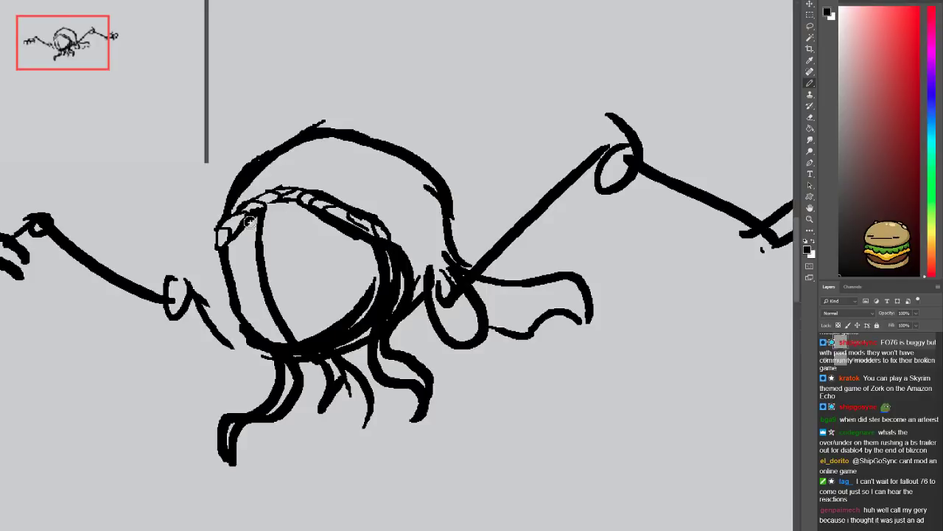
Thin the face's vertical guideline with the eraser
key(e)
mouse_move(258, 220)
mouse_down()
mouse_move(264, 281)
mouse_move(272, 231)
mouse_move(291, 324)
mouse_up()
key(b)
key(e)
mouse_move(265, 274)
mouse_down()
mouse_move(273, 313)
mouse_move(271, 302)
mouse_up()
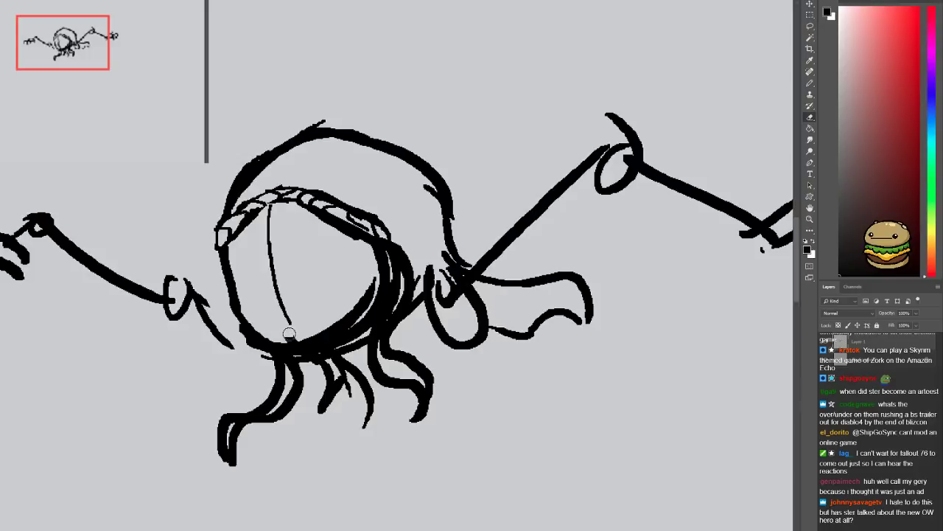
Draw fold lines on the bandana, two large round eyes and a wide open grin
key(b)
mouse_move(268, 190)
mouse_down()
mouse_move(351, 153)
mouse_move(372, 162)
mouse_up()
mouse_move(305, 227)
mouse_down()
mouse_move(332, 246)
mouse_move(324, 225)
mouse_up()
mouse_move(254, 238)
mouse_down()
mouse_move(229, 247)
mouse_move(257, 261)
mouse_move(348, 267)
mouse_move(257, 331)
mouse_up()
drag(260, 298, 260, 307)
key(e)
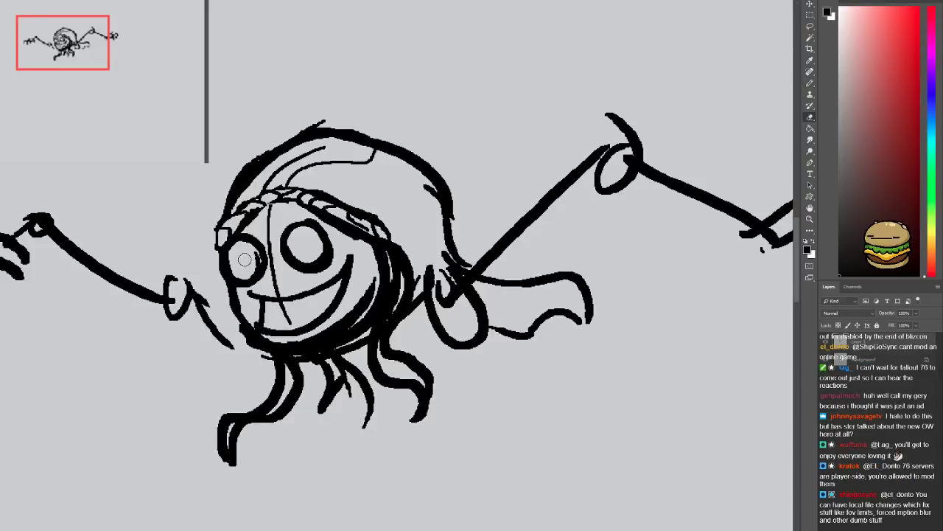
Add small pupils to both eyes and thick, slanted angry eyebrows above them
key(b)
click(242, 261)
click(304, 245)
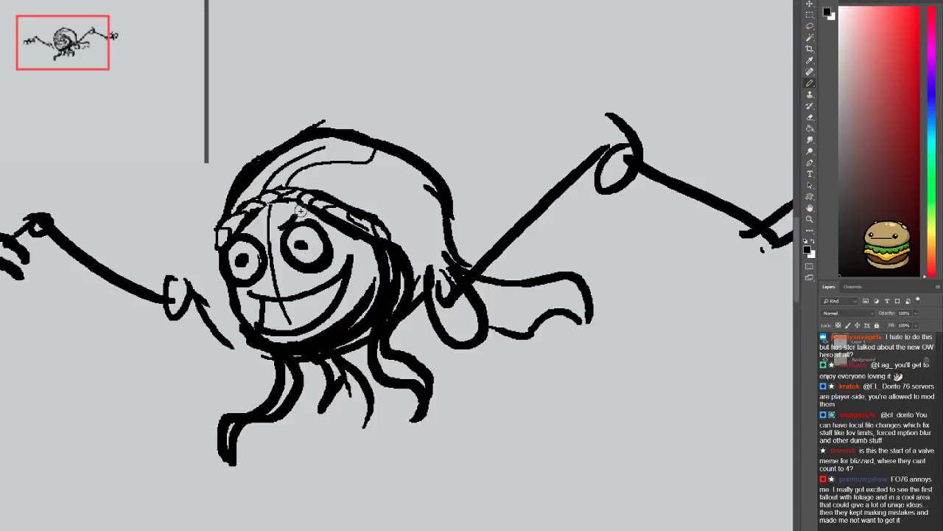
drag(338, 189, 342, 175)
mouse_move(201, 232)
mouse_down()
mouse_move(227, 223)
mouse_move(260, 236)
mouse_move(193, 233)
mouse_move(221, 219)
mouse_up()
key(e)
key(b)
key(e)
key(b)
Draw a jagged tooth and a row of teeth inside the grinning mouth
mouse_move(270, 329)
mouse_down()
mouse_move(318, 310)
mouse_move(273, 319)
mouse_move(322, 303)
mouse_up()
key(ctrl+z)
key(ctrl+z)
mouse_move(270, 325)
mouse_down()
mouse_move(315, 318)
mouse_move(290, 309)
mouse_up()
key(ctrl+z)
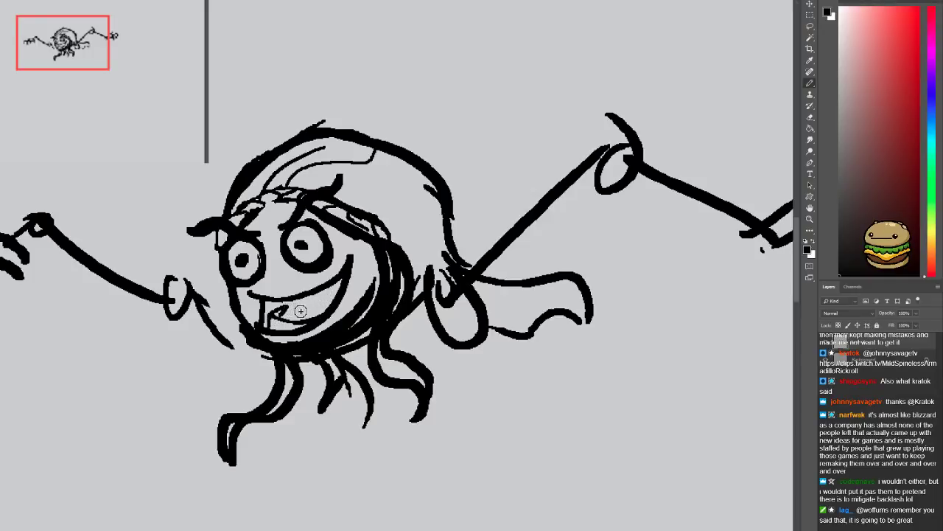
key(e)
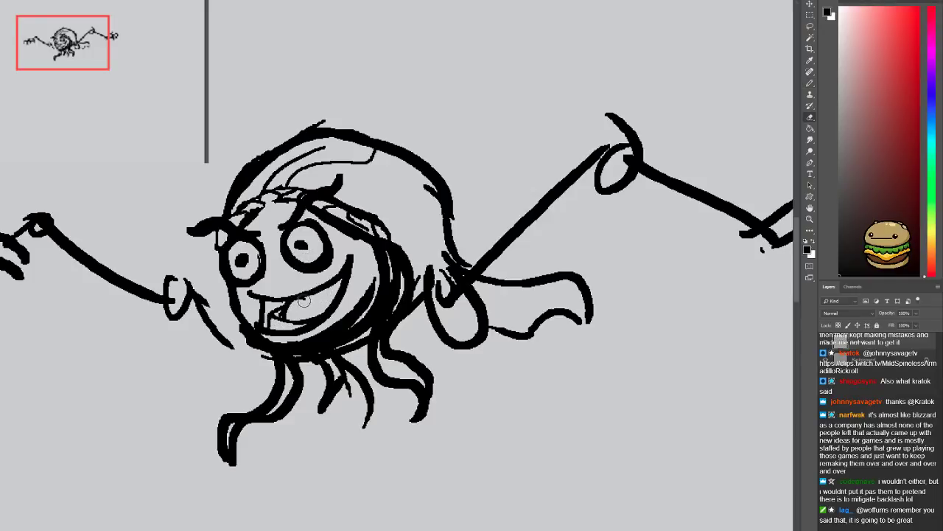
key(b)
key(ctrl+z)
mouse_move(286, 311)
mouse_down()
mouse_move(348, 275)
mouse_move(276, 294)
mouse_move(338, 273)
mouse_up()
Erase the face's vertical guideline and add a small curved nose between the eyes and mouth
key(e)
key(b)
drag(277, 274, 278, 285)
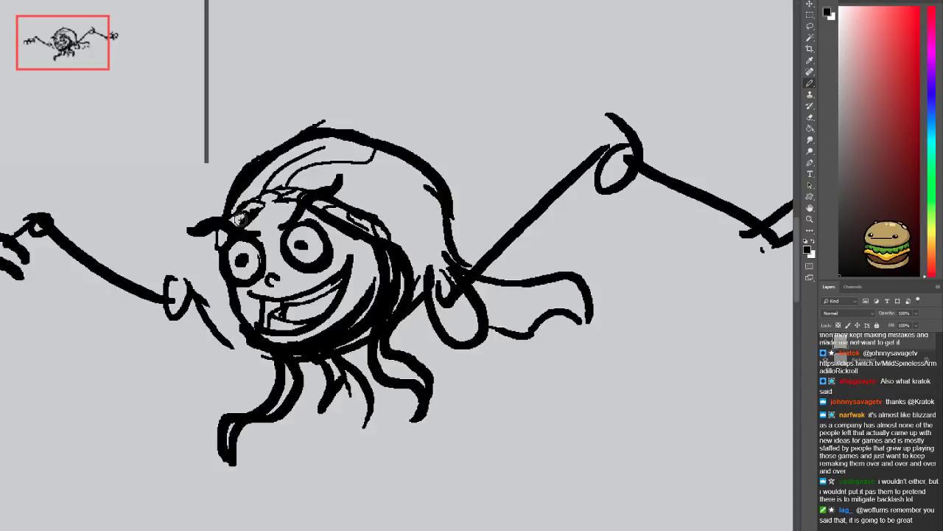
Draw a thin arc sweeping below the character and a double-bladed axe radiating out from its left side
scroll(237, 250, down, 1)
scroll(222, 274, down, 1)
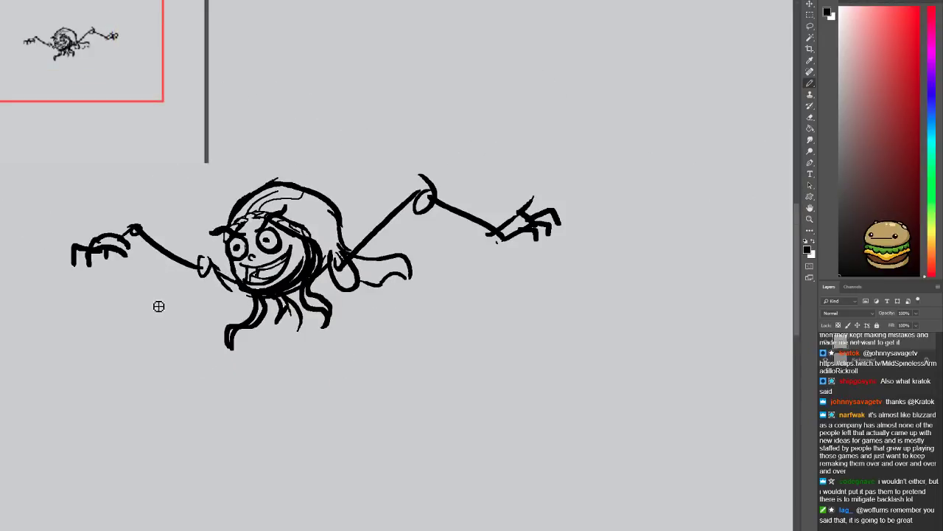
drag(115, 348, 246, 404)
mouse_move(110, 333)
mouse_down()
mouse_move(24, 330)
mouse_move(109, 335)
mouse_up()
mouse_move(177, 327)
mouse_down()
mouse_move(109, 325)
mouse_move(121, 345)
mouse_move(98, 345)
mouse_move(104, 325)
mouse_move(91, 312)
mouse_move(125, 319)
mouse_up()
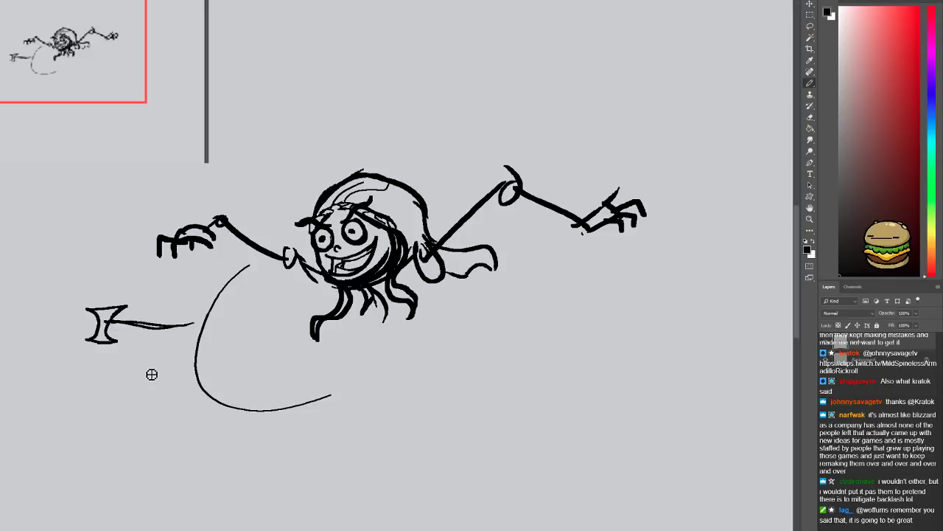
Add a dagger and a second double-bladed axe pointing outward along the lower part of the arc
mouse_move(194, 392)
mouse_down()
mouse_move(164, 415)
mouse_move(175, 422)
mouse_move(116, 464)
mouse_move(158, 421)
mouse_up()
mouse_move(302, 410)
mouse_down()
mouse_move(314, 451)
mouse_move(285, 449)
mouse_move(292, 482)
mouse_move(324, 464)
mouse_move(335, 471)
mouse_move(333, 435)
mouse_move(309, 446)
mouse_up()
mouse_move(383, 397)
mouse_down()
mouse_move(327, 432)
mouse_move(297, 436)
mouse_move(291, 386)
mouse_move(276, 380)
mouse_up()
drag(301, 344, 384, 368)
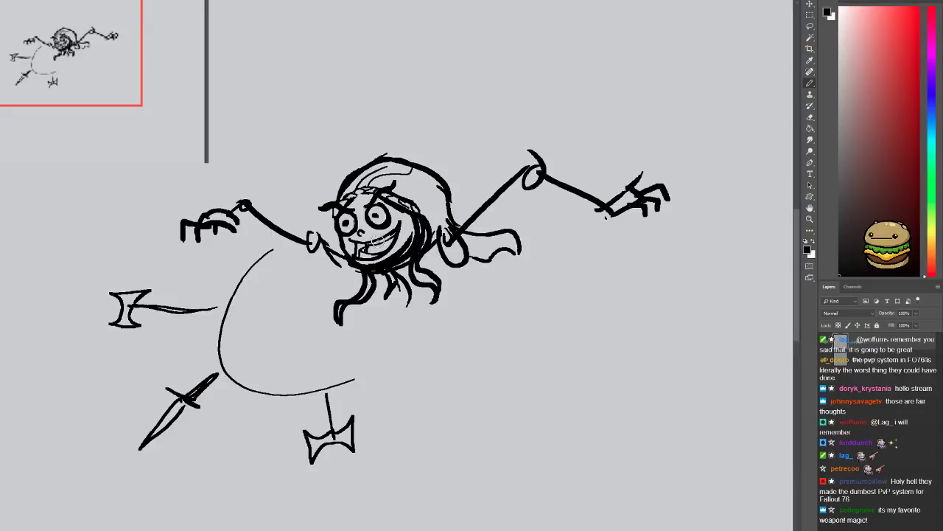
Fill the inside of the mouth with black around the teeth
key(e)
key(b)
drag(383, 239, 367, 254)
key(e)
key(b)
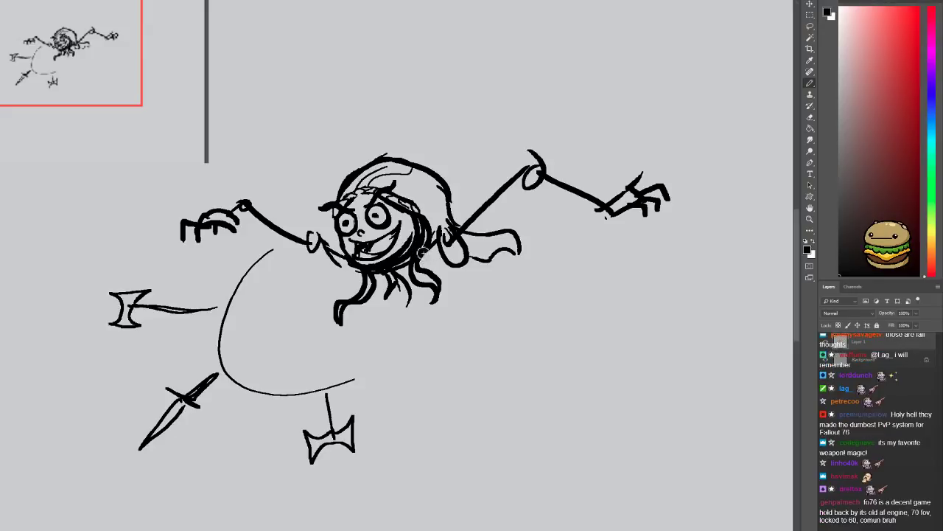
Draw the character's tapering torso below the beard and close it with a boxy waistband
drag(447, 250, 477, 284)
key(ctrl+z)
mouse_move(459, 235)
mouse_down()
mouse_move(499, 294)
mouse_move(492, 306)
mouse_up()
key(ctrl+z)
drag(444, 246, 488, 302)
mouse_move(399, 273)
mouse_down()
mouse_move(440, 334)
mouse_move(431, 339)
mouse_up()
mouse_move(430, 307)
mouse_down()
mouse_move(415, 336)
mouse_move(432, 336)
mouse_up()
key(e)
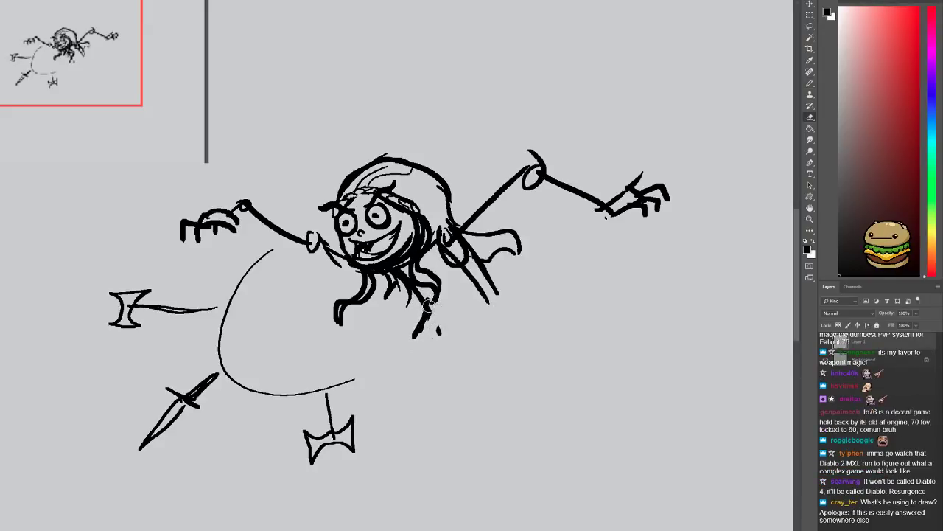
key(b)
mouse_move(418, 333)
mouse_down()
mouse_move(465, 326)
mouse_move(485, 308)
mouse_up()
mouse_move(420, 303)
mouse_down()
mouse_move(499, 292)
mouse_move(506, 312)
mouse_move(480, 321)
mouse_up()
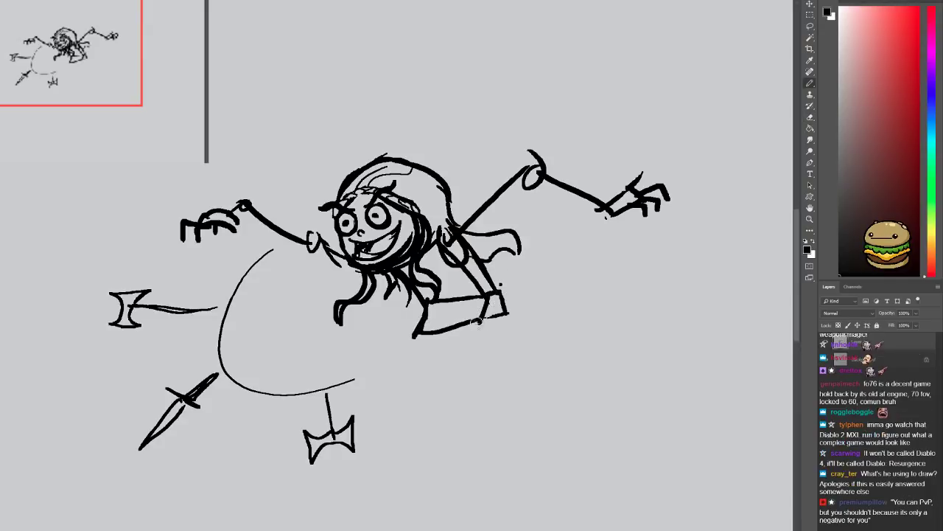
Sketch two bent, squatting legs with round hip joints, a circular knee on the far leg and simple pointed feet
mouse_move(401, 317)
mouse_down()
mouse_move(415, 344)
mouse_move(412, 325)
mouse_move(311, 374)
mouse_move(444, 399)
mouse_up()
mouse_move(372, 378)
mouse_down()
mouse_move(431, 406)
mouse_move(377, 440)
mouse_up()
drag(378, 440, 444, 402)
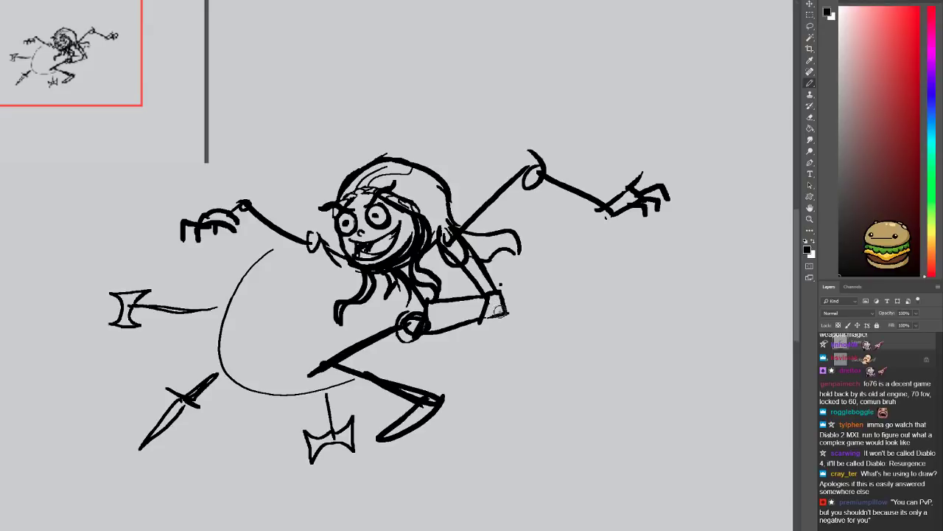
mouse_move(502, 302)
mouse_down()
mouse_move(492, 315)
mouse_move(551, 335)
mouse_move(559, 316)
mouse_move(549, 354)
mouse_move(470, 405)
mouse_move(470, 421)
mouse_move(471, 402)
mouse_up()
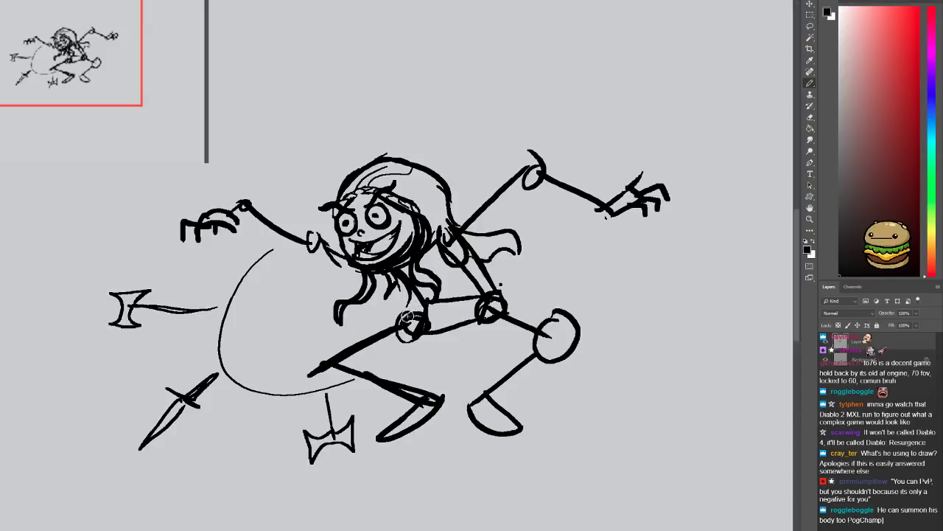
Draw flowing robe outlines draping from the waist over both legs, with two coattails sweeping out behind the character
mouse_move(334, 338)
mouse_down()
mouse_move(265, 338)
mouse_move(247, 370)
mouse_move(208, 387)
mouse_up()
key(e)
key(b)
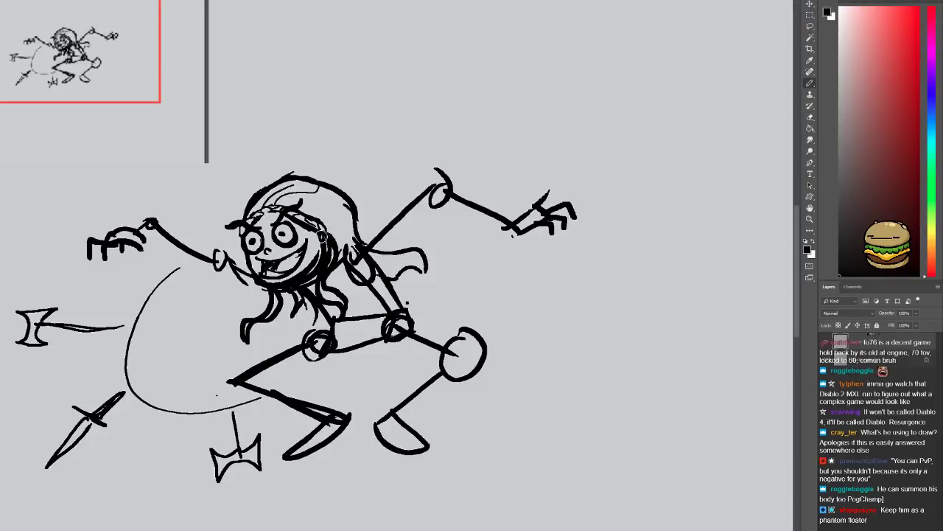
mouse_move(313, 339)
mouse_down()
mouse_move(199, 452)
mouse_move(287, 358)
mouse_move(265, 463)
mouse_up()
drag(336, 326, 354, 485)
mouse_move(365, 324)
mouse_down()
mouse_move(410, 352)
mouse_move(429, 444)
mouse_up()
mouse_move(398, 323)
mouse_down()
mouse_move(552, 327)
mouse_move(547, 377)
mouse_up()
drag(359, 379, 344, 352)
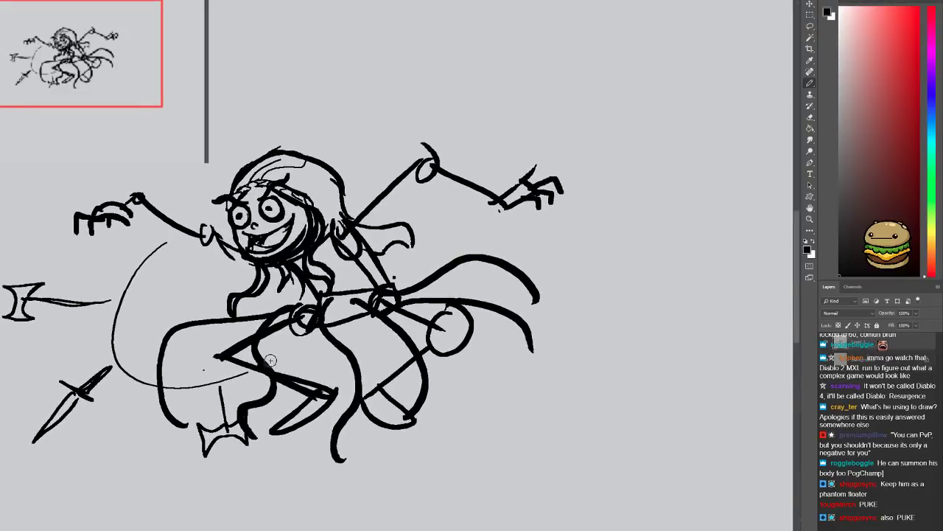
Erase parts of the front robe outline and the leg lines where they overlap
key(e)
mouse_move(270, 373)
mouse_down()
mouse_move(258, 336)
mouse_move(289, 311)
mouse_up()
drag(187, 418, 176, 420)
drag(196, 322, 211, 322)
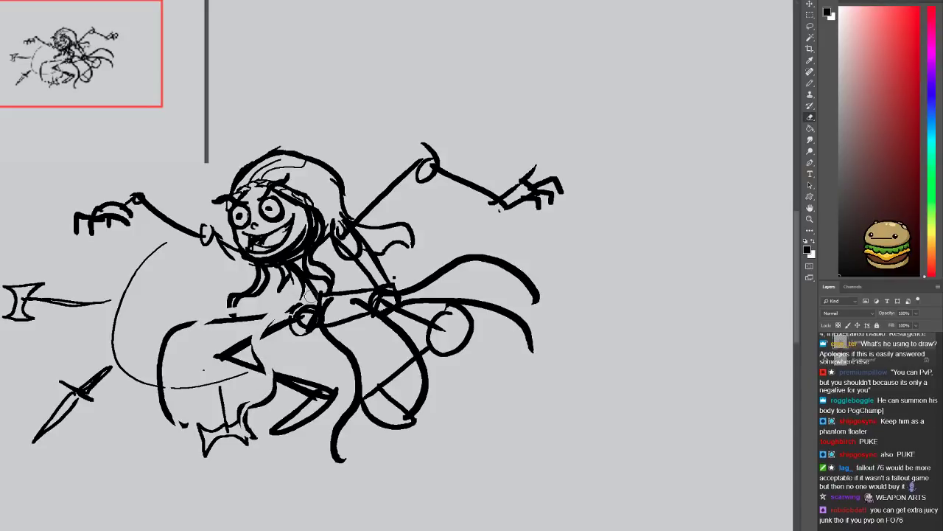
key(b)
mouse_move(308, 331)
mouse_down()
mouse_move(337, 310)
mouse_move(296, 379)
mouse_up()
drag(342, 411, 324, 466)
key(e)
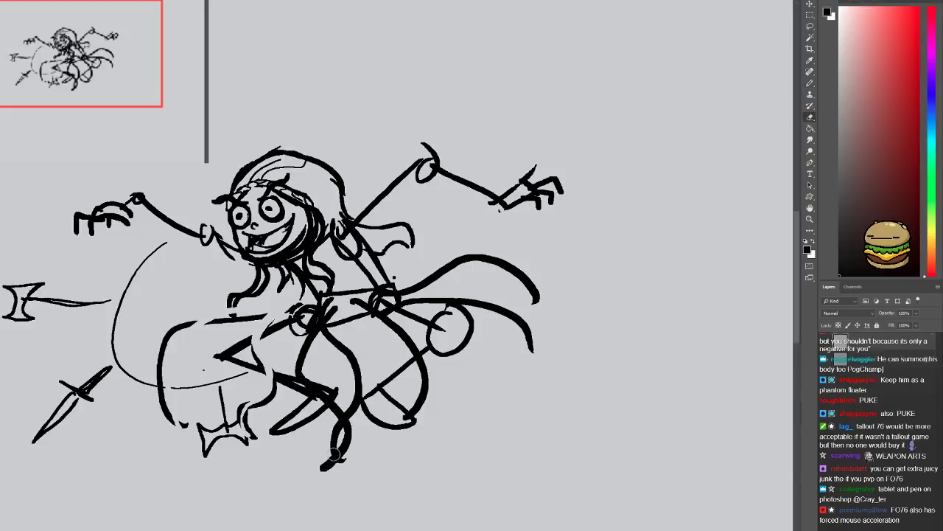
key(ctrl+z)
Replace the curved fold between the legs with a long, pointed cloth panel hanging from the waist, erasing leg lines inside it
mouse_move(322, 308)
mouse_down()
mouse_move(349, 366)
mouse_move(354, 417)
mouse_move(337, 437)
mouse_up()
key(b)
key(e)
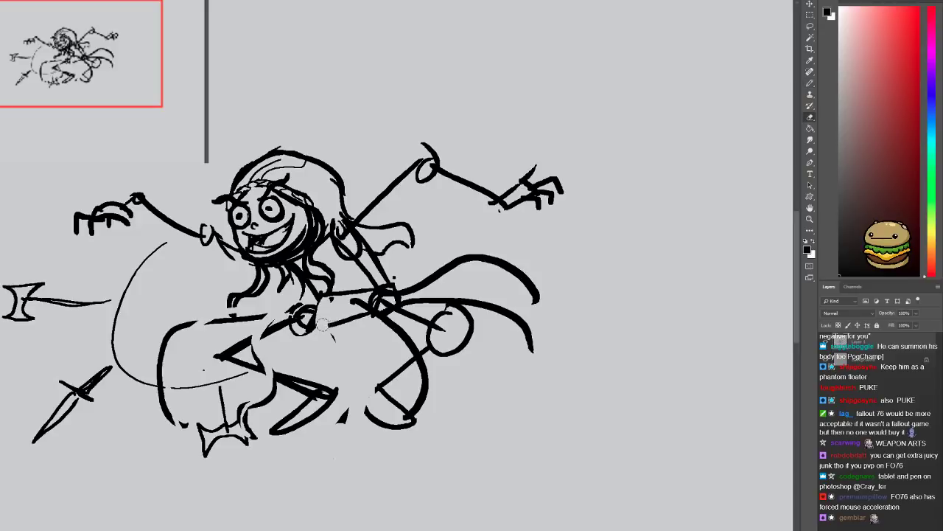
key(b)
mouse_move(329, 299)
mouse_down()
mouse_move(322, 319)
mouse_move(347, 471)
mouse_up()
mouse_move(356, 304)
mouse_down()
mouse_move(385, 457)
mouse_move(332, 464)
mouse_up()
key(e)
mouse_move(346, 424)
mouse_down()
mouse_move(340, 404)
mouse_move(322, 396)
mouse_up()
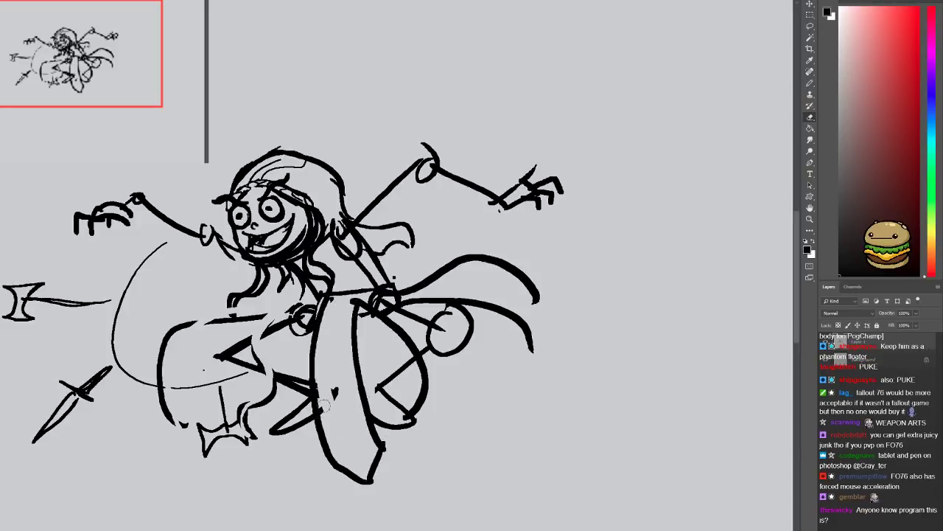
Draw an eye emblem near the tip of the cloth panel and a thin inner border following its edges
key(b)
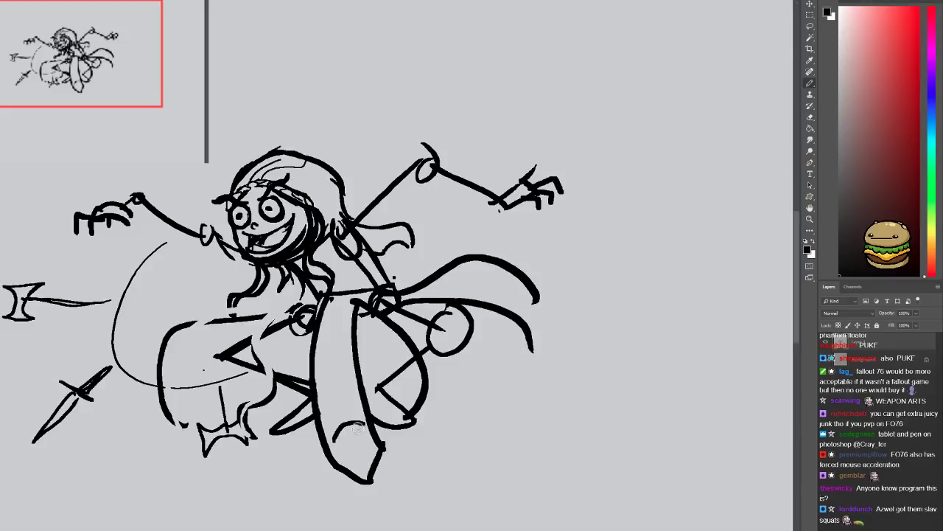
mouse_move(335, 440)
mouse_down()
mouse_move(369, 437)
mouse_move(342, 433)
mouse_move(367, 425)
mouse_up()
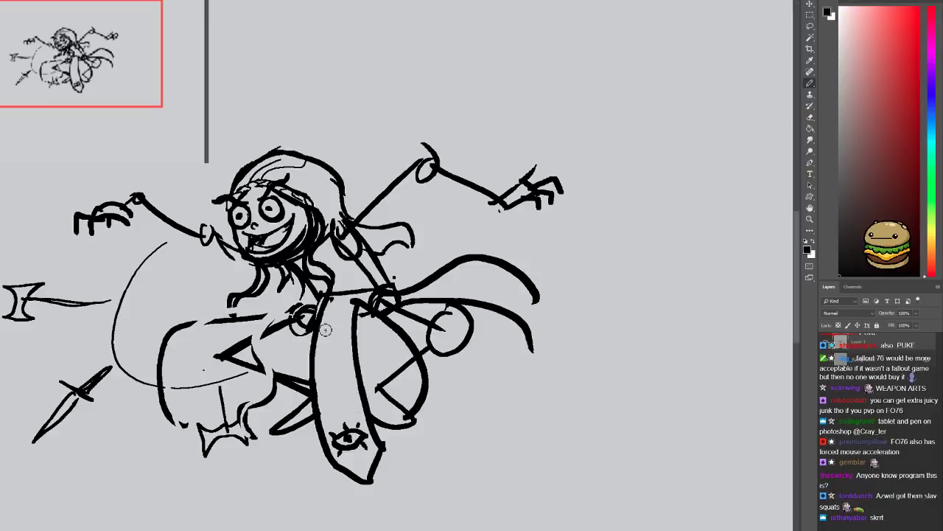
mouse_move(350, 462)
mouse_down()
mouse_move(373, 466)
mouse_move(354, 468)
mouse_up()
key(ctrl+z)
drag(356, 410, 340, 294)
key(ctrl+z)
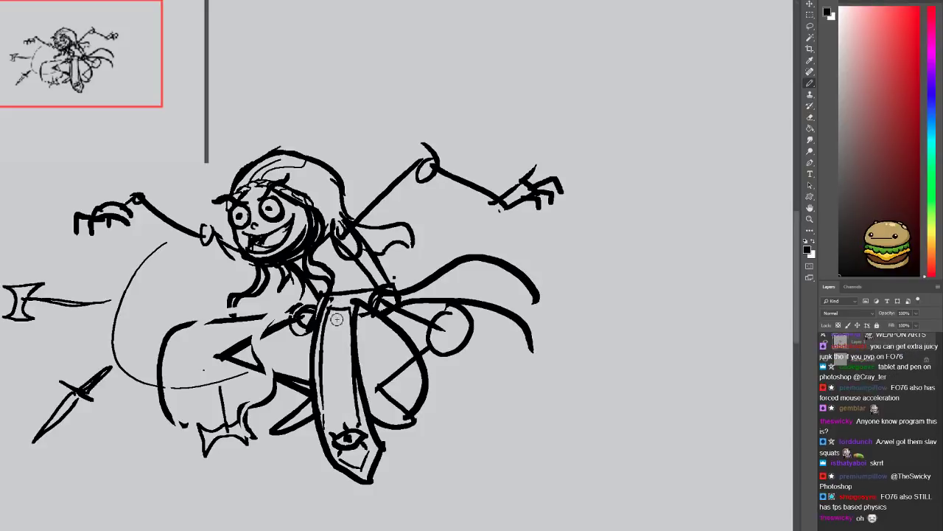
Add second contour lines to both legs to give the thighs and shins thickness
mouse_move(298, 328)
mouse_down()
mouse_move(246, 362)
mouse_move(306, 368)
mouse_up()
mouse_move(381, 314)
mouse_down()
mouse_move(425, 336)
mouse_move(372, 386)
mouse_up()
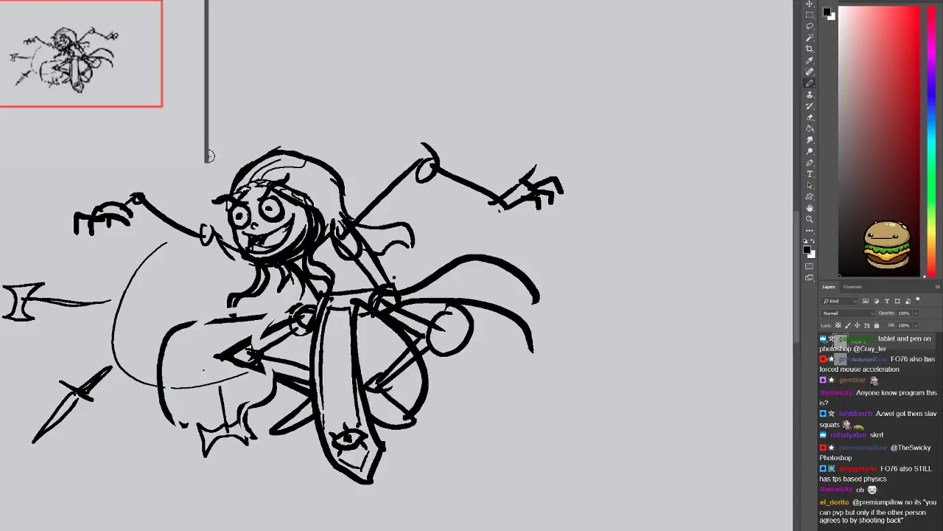
drag(226, 168, 286, 198)
drag(350, 301, 365, 321)
mouse_move(392, 281)
mouse_down()
mouse_move(383, 293)
mouse_move(397, 303)
mouse_up()
drag(399, 247, 318, 281)
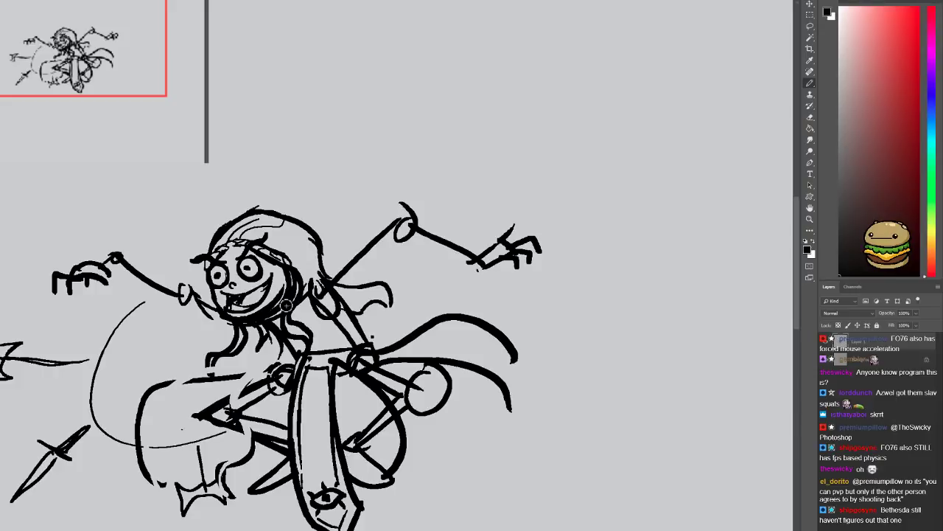
drag(221, 335, 376, 211)
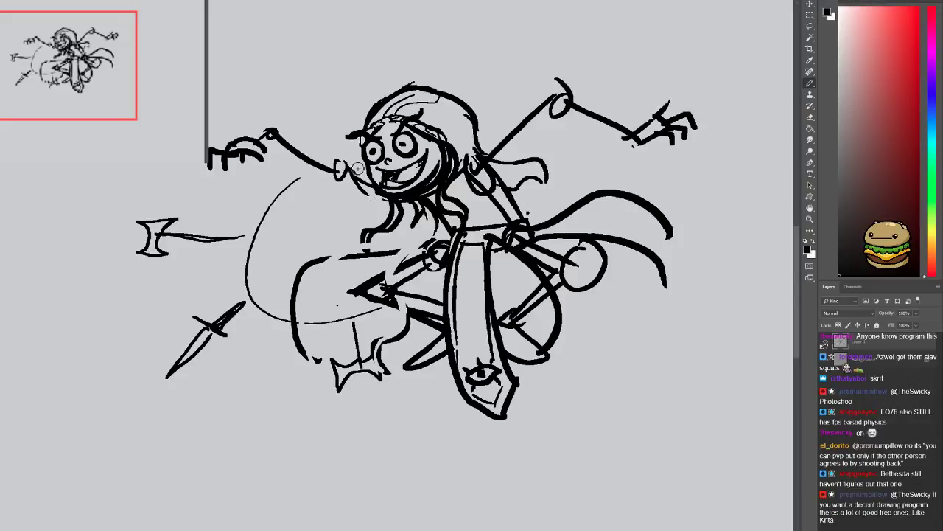
drag(341, 169, 338, 185)
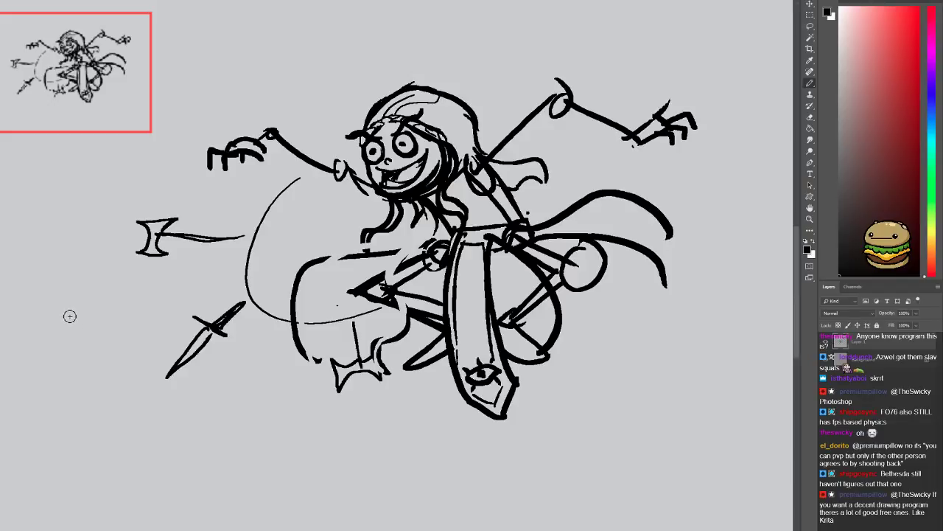
Draw a second character's round head with a frown and narrowed eyes in the empty space above the first figure
mouse_move(69, 302)
mouse_down()
mouse_move(70, 358)
mouse_move(44, 376)
mouse_up()
mouse_move(92, 245)
mouse_down()
mouse_move(85, 414)
mouse_move(77, 395)
mouse_up()
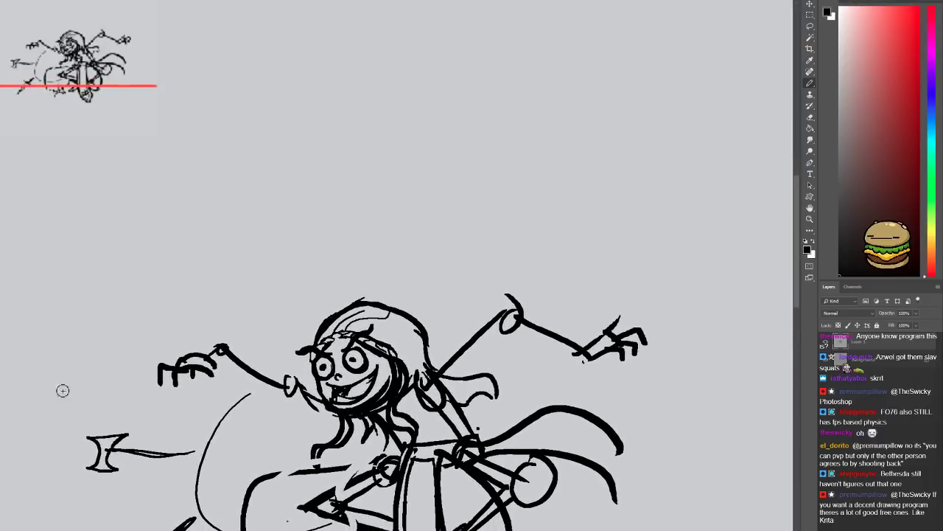
scroll(107, 280, up, 3)
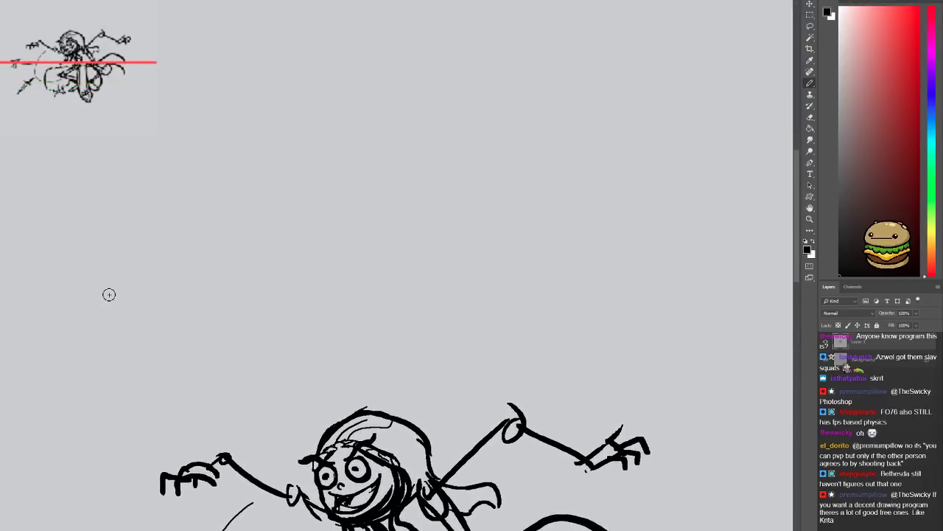
mouse_move(107, 276)
mouse_down()
mouse_move(96, 253)
mouse_move(148, 206)
mouse_move(120, 258)
mouse_up()
mouse_move(156, 187)
mouse_down()
mouse_move(256, 197)
mouse_move(188, 186)
mouse_up()
drag(192, 238, 239, 213)
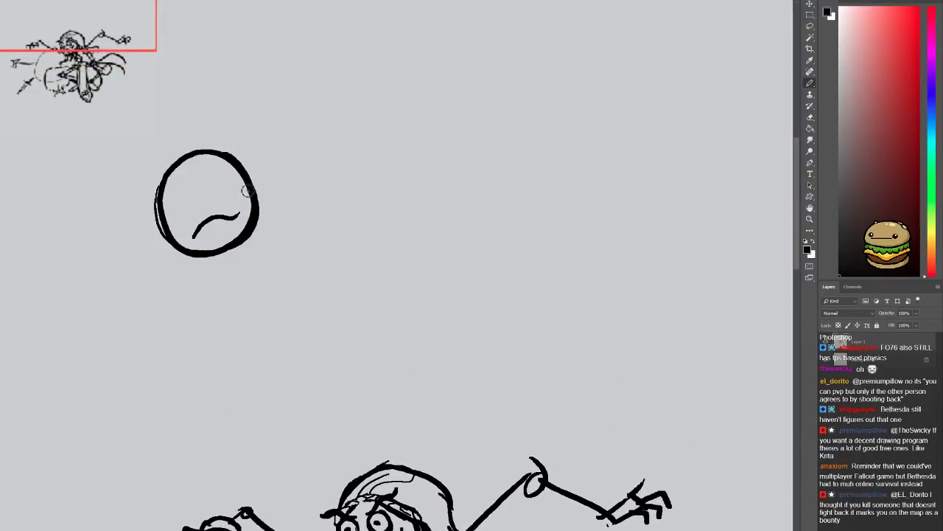
drag(166, 199, 235, 174)
drag(170, 201, 237, 181)
key(ctrl+z)
mouse_move(175, 200)
mouse_down()
mouse_move(181, 209)
mouse_move(223, 187)
mouse_up()
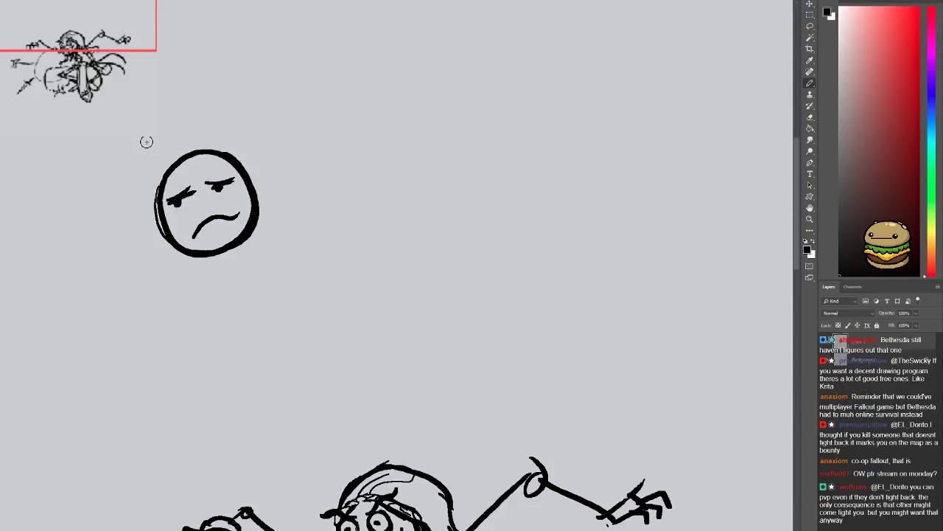
Add spiky hair tufts, both ears and heavy angry eyebrows to the round head
mouse_move(158, 183)
mouse_down()
mouse_move(142, 148)
mouse_move(169, 194)
mouse_up()
key(ctrl+z)
drag(160, 156, 166, 176)
mouse_move(160, 157)
mouse_down()
mouse_move(186, 151)
mouse_move(196, 126)
mouse_up()
mouse_move(195, 127)
mouse_down()
mouse_move(206, 150)
mouse_move(196, 171)
mouse_move(221, 120)
mouse_move(214, 176)
mouse_move(134, 179)
mouse_up()
mouse_move(168, 193)
mouse_down()
mouse_move(145, 204)
mouse_move(157, 235)
mouse_up()
drag(253, 176, 260, 206)
key(e)
key(b)
mouse_move(214, 186)
mouse_down()
mouse_move(233, 177)
mouse_move(169, 192)
mouse_up()
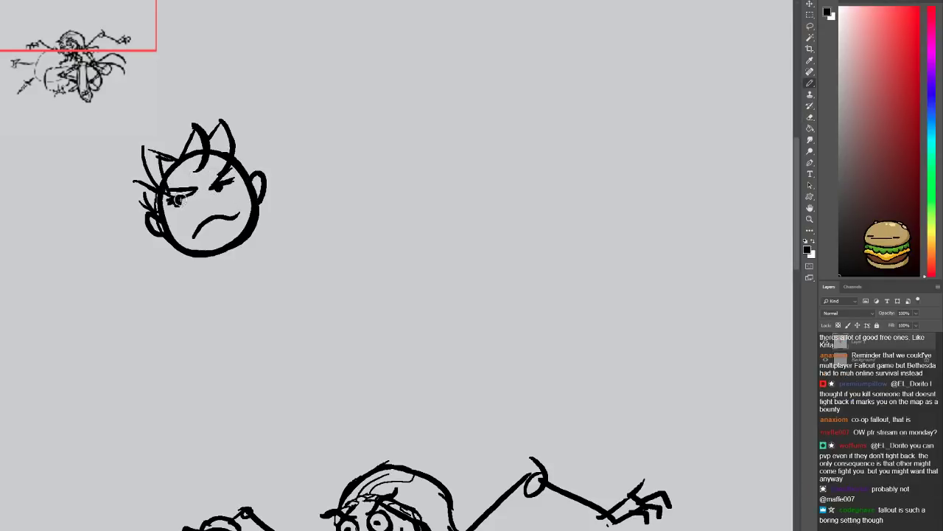
Draw a ruffled cravat with an oval brooch under the second character's chin
mouse_move(208, 261)
mouse_down()
mouse_move(244, 251)
mouse_move(239, 244)
mouse_move(231, 266)
mouse_move(217, 269)
mouse_move(227, 267)
mouse_move(247, 301)
mouse_up()
key(e)
key(b)
mouse_move(245, 257)
mouse_down()
mouse_move(280, 255)
mouse_move(305, 288)
mouse_up()
mouse_move(230, 297)
mouse_down()
mouse_move(277, 256)
mouse_move(251, 295)
mouse_move(242, 276)
mouse_move(234, 288)
mouse_move(293, 261)
mouse_up()
key(e)
key(b)
key(ctrl+z)
mouse_move(234, 290)
mouse_down()
mouse_move(275, 271)
mouse_move(281, 254)
mouse_move(261, 296)
mouse_move(250, 296)
mouse_move(273, 290)
mouse_move(296, 254)
mouse_up()
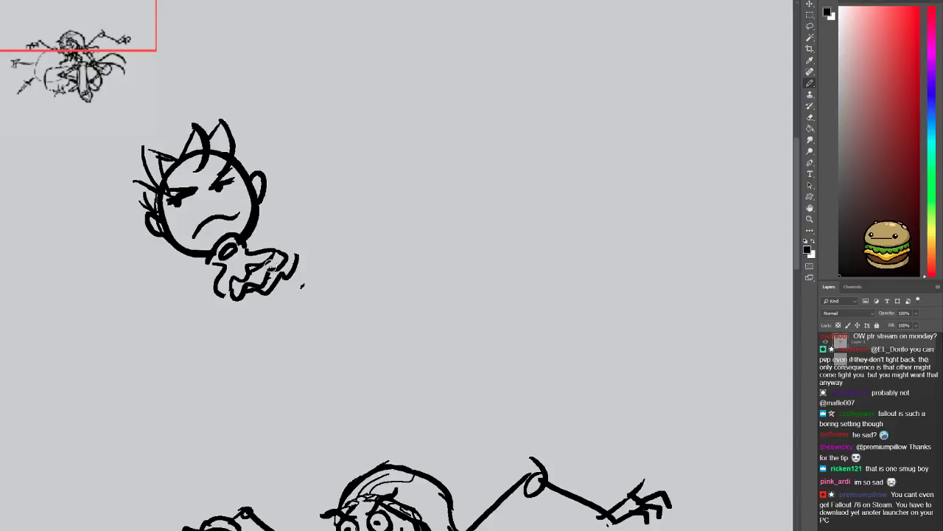
Add a pointed collar flap on each side of the cravat
mouse_move(168, 256)
mouse_down()
mouse_move(211, 253)
mouse_move(197, 276)
mouse_move(189, 249)
mouse_up()
key(ctrl+z)
key(e)
key(b)
drag(255, 218, 271, 257)
mouse_move(142, 218)
mouse_down()
mouse_move(117, 186)
mouse_move(138, 168)
mouse_move(136, 142)
mouse_up()
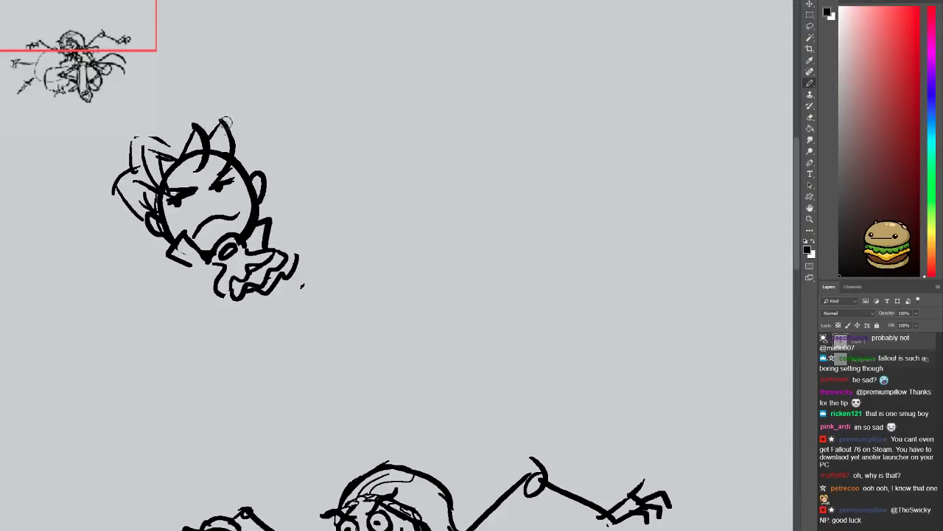
mouse_move(229, 151)
mouse_down()
mouse_move(258, 133)
mouse_move(269, 171)
mouse_up()
mouse_move(142, 213)
mouse_down()
mouse_move(115, 221)
mouse_move(167, 242)
mouse_up()
key(ctrl+z)
mouse_move(131, 206)
mouse_down()
mouse_move(160, 240)
mouse_move(124, 211)
mouse_move(110, 213)
mouse_move(116, 223)
mouse_move(134, 199)
mouse_move(122, 193)
mouse_move(152, 157)
mouse_move(135, 161)
mouse_move(193, 129)
mouse_up()
key(e)
key(b)
key(ctrl+alt+z)
key(ctrl+alt+z)
key(ctrl+alt+z)
key(ctrl+alt+z)
key(ctrl+alt+z)
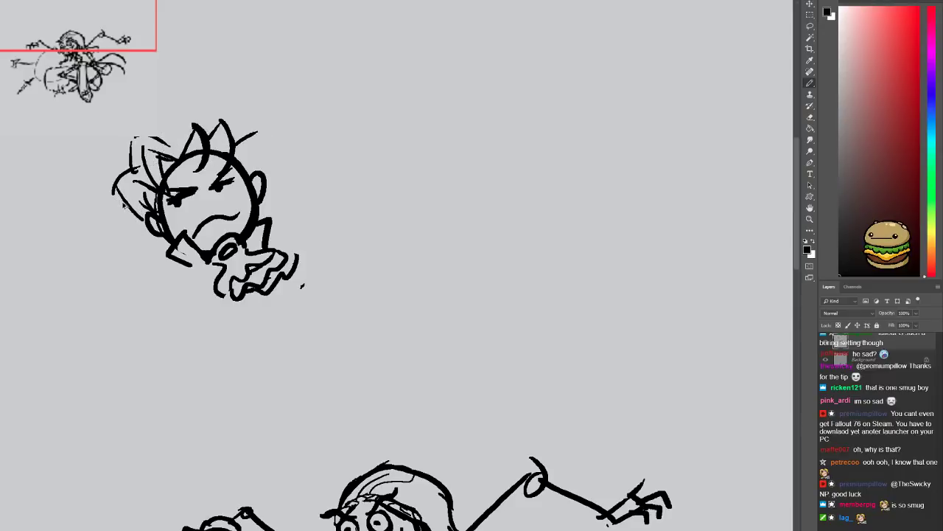
key(ctrl+alt+z)
key(ctrl+alt+z)
key(ctrl+alt+z)
key(ctrl+alt+z)
key(ctrl+alt+z)
Outline the swept-back hair behind the ear and add a rounded contour over the top of the head
key(e)
key(b)
mouse_move(116, 188)
mouse_down()
mouse_move(140, 225)
mouse_move(149, 220)
mouse_move(144, 228)
mouse_move(133, 223)
mouse_move(166, 240)
mouse_move(135, 233)
mouse_move(140, 216)
mouse_move(115, 202)
mouse_move(143, 151)
mouse_up()
key(ctrl+alt+z)
key(e)
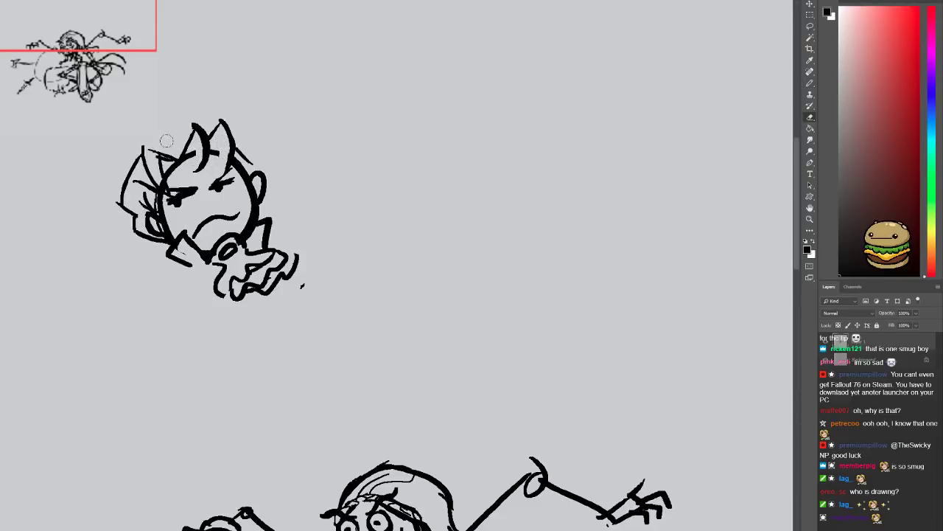
key(b)
mouse_move(218, 141)
mouse_down()
mouse_move(224, 164)
mouse_move(193, 164)
mouse_move(190, 132)
mouse_move(171, 147)
mouse_move(187, 143)
mouse_move(199, 120)
mouse_up()
key(ctrl+z)
key(ctrl+z)
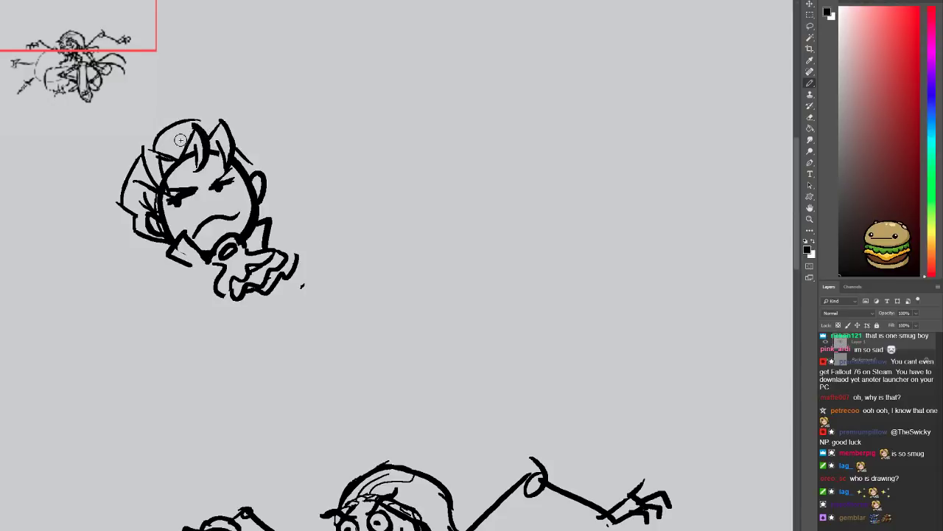
Draw a wide sleeve reaching sideways from the collar, ending in an open cuff with scalloped ruffles
mouse_move(195, 265)
mouse_down()
mouse_move(184, 297)
mouse_move(271, 288)
mouse_move(294, 342)
mouse_up()
key(ctrl+z)
mouse_move(318, 301)
mouse_down()
mouse_move(304, 325)
mouse_move(303, 313)
mouse_move(329, 307)
mouse_up()
drag(348, 263, 250, 261)
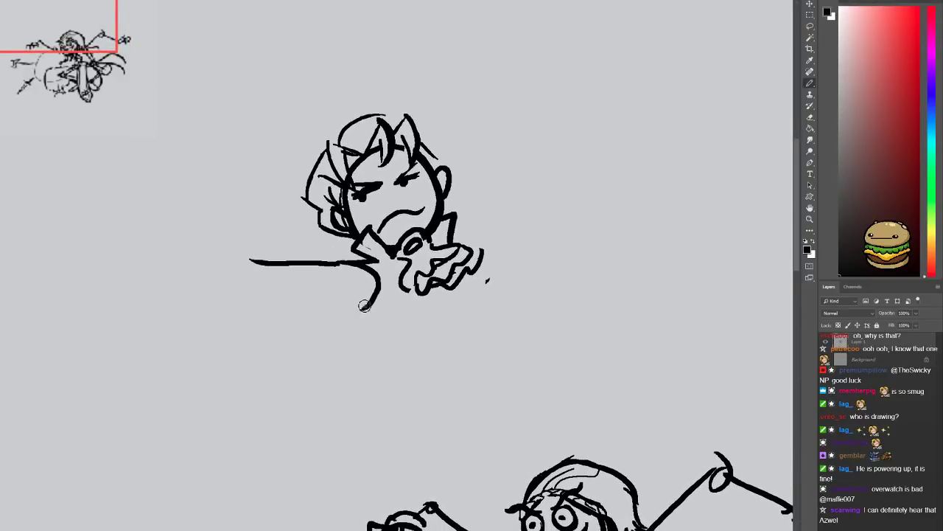
drag(368, 303, 245, 335)
drag(254, 264, 247, 336)
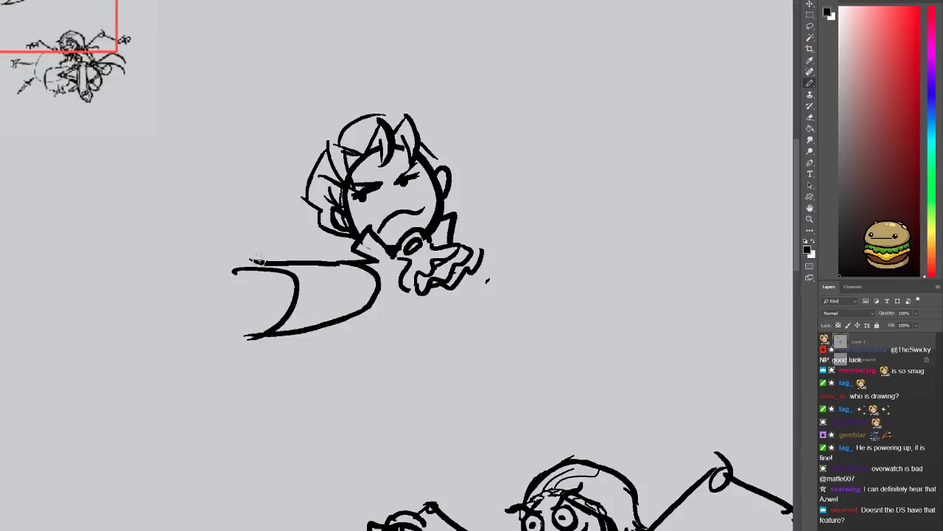
mouse_move(249, 272)
mouse_down()
mouse_move(233, 258)
mouse_move(284, 276)
mouse_move(304, 317)
mouse_move(275, 354)
mouse_move(247, 339)
mouse_move(210, 251)
mouse_up()
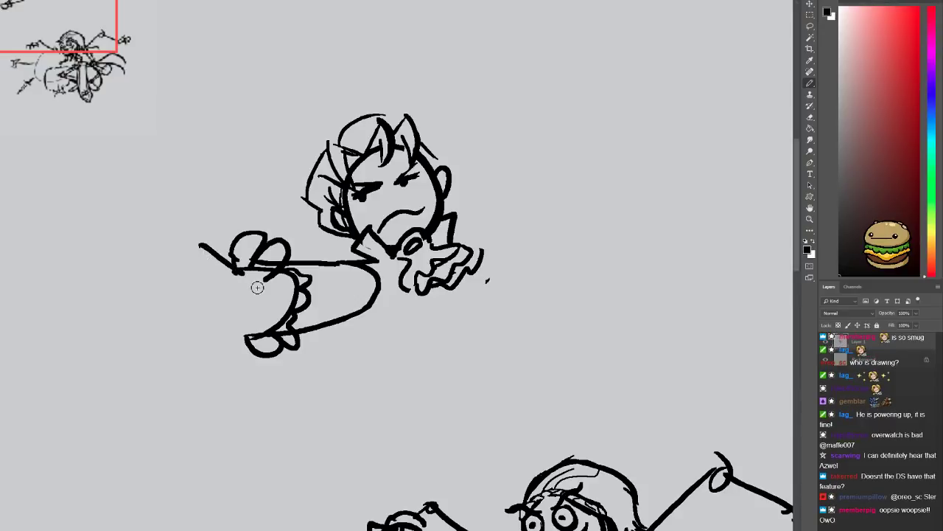
Draw a large curved sword guard with a circle at its front, overlapping the end of the cuff
key(ctrl+z)
mouse_move(255, 288)
mouse_down()
mouse_move(237, 278)
mouse_move(160, 314)
mouse_move(173, 335)
mouse_move(221, 363)
mouse_move(326, 331)
mouse_move(273, 319)
mouse_move(249, 288)
mouse_up()
mouse_move(195, 268)
mouse_down()
mouse_move(168, 296)
mouse_move(172, 286)
mouse_move(215, 302)
mouse_move(193, 267)
mouse_move(207, 320)
mouse_move(169, 285)
mouse_up()
key(ctrl+z)
key(ctrl+z)
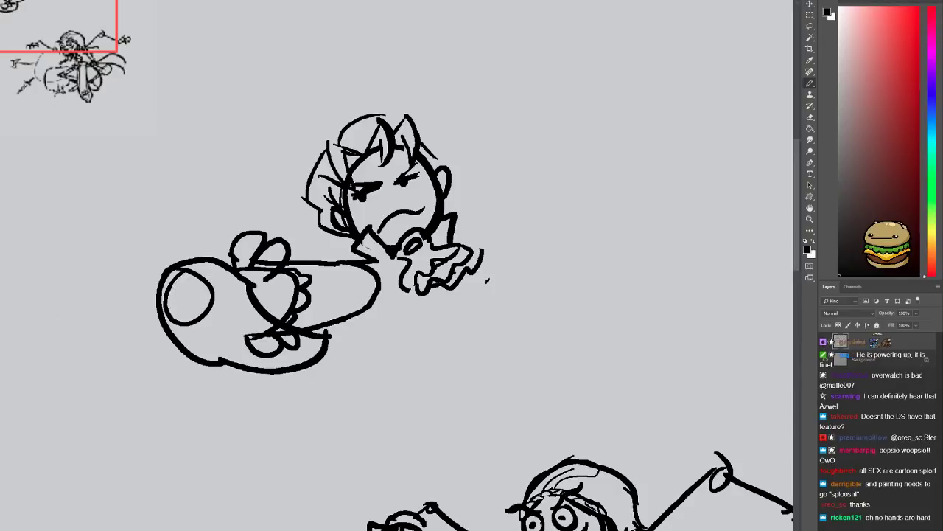
Draw a long, straight blade extending outward from the circle on the sword guard
mouse_move(0, 290)
mouse_down()
mouse_move(151, 285)
mouse_move(98, 295)
mouse_move(186, 297)
mouse_up()
key(ctrl+z)
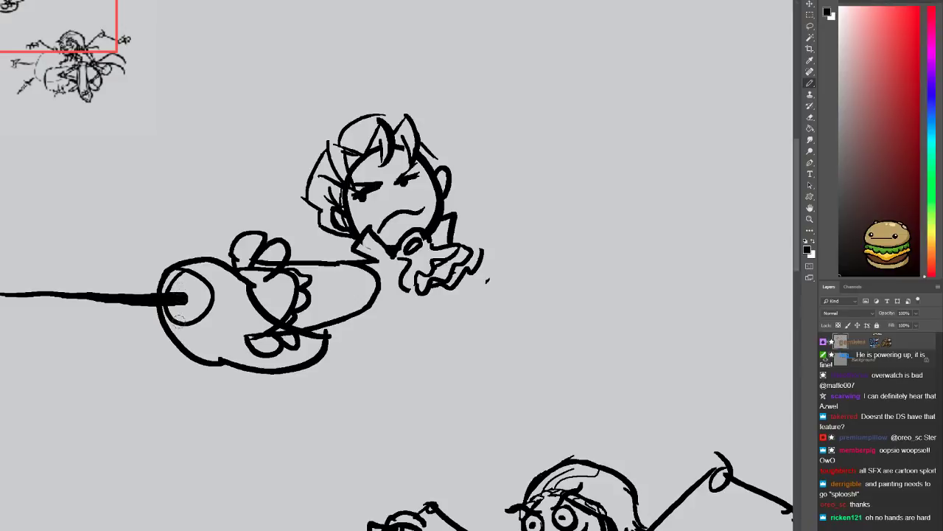
drag(0, 293, 34, 294)
drag(96, 324, 19, 304)
Erase the cuff ruffle lines that show inside the lower part of the sword guard
key(e)
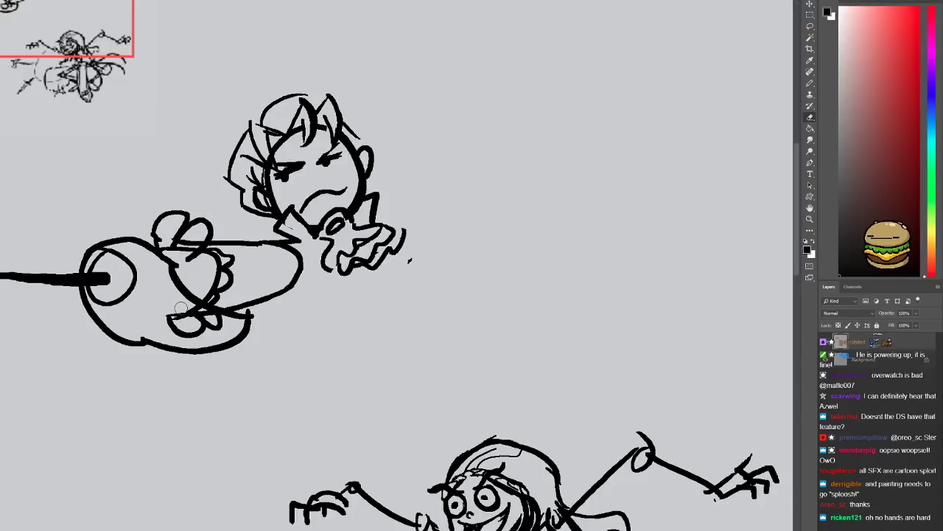
mouse_move(181, 297)
mouse_down()
mouse_move(224, 323)
mouse_move(177, 326)
mouse_move(182, 320)
mouse_up()
key(ctrl+z)
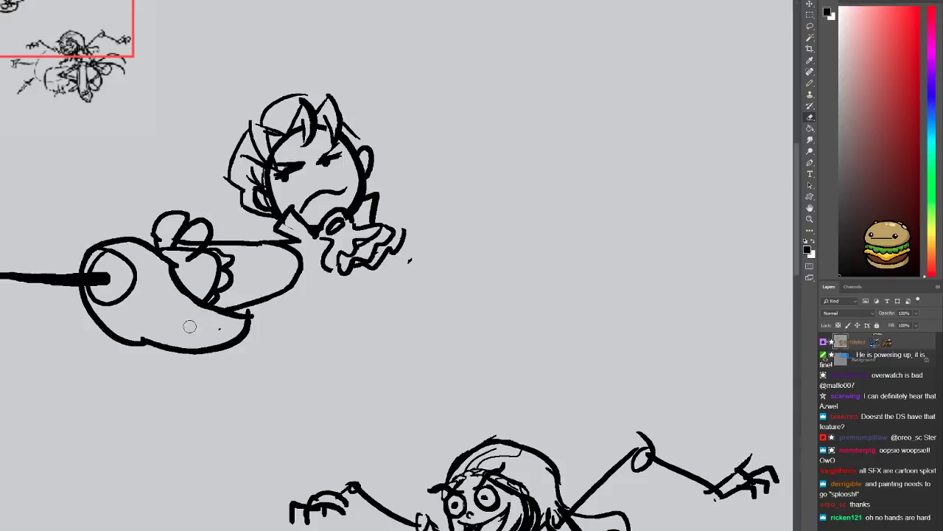
key(b)
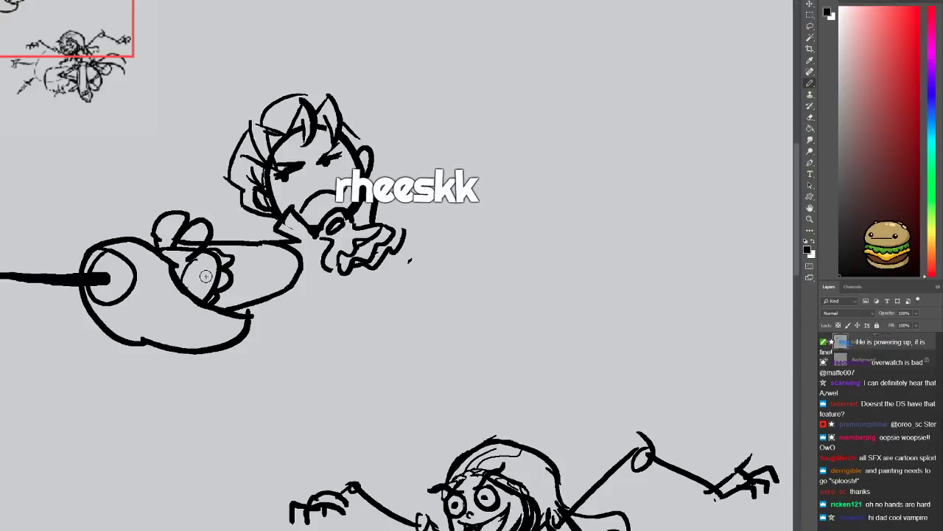
Draw the fingers and dark grip inside the sword guard's opening, and tidy the fingers curled over its rim
mouse_move(194, 262)
mouse_down()
mouse_move(178, 282)
mouse_move(184, 295)
mouse_up()
drag(196, 292, 196, 287)
key(e)
mouse_move(193, 237)
mouse_down()
mouse_move(184, 247)
mouse_move(200, 243)
mouse_move(140, 246)
mouse_up()
key(b)
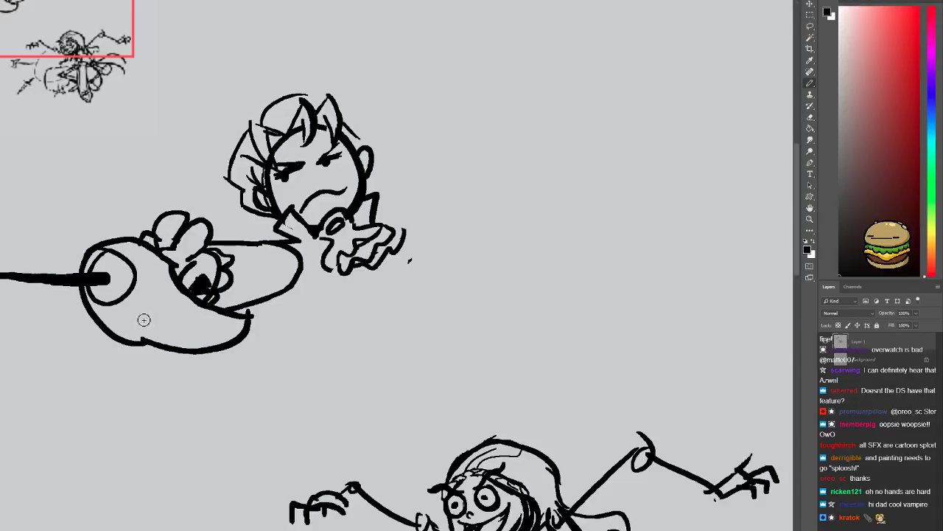
Draw a curling wave ornament along the lower part of the sword guard
drag(143, 320, 229, 337)
drag(151, 310, 213, 332)
mouse_move(147, 319)
mouse_down()
mouse_move(155, 340)
mouse_move(210, 344)
mouse_up()
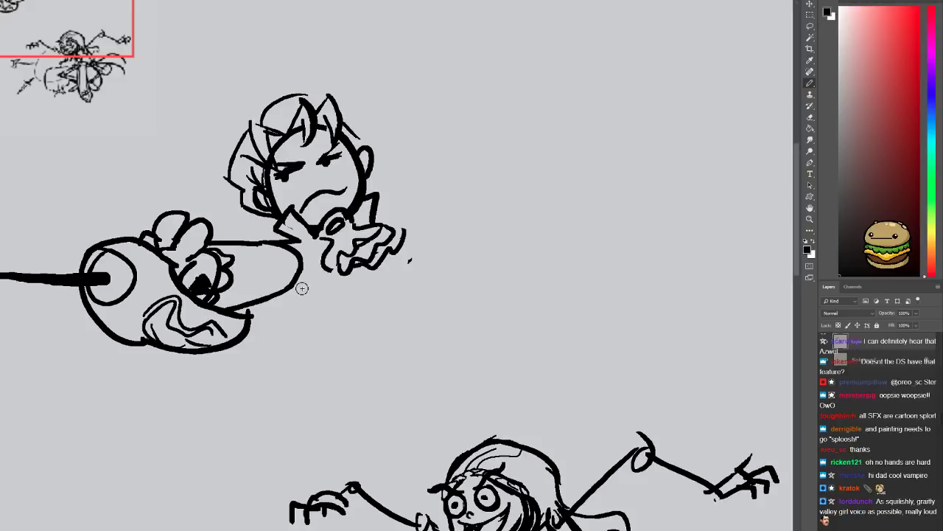
Draw the torso below the cravat with curved jacket front lines and a long coat tail flaring out under the sword arm
mouse_move(296, 288)
mouse_down()
mouse_move(313, 306)
mouse_move(349, 313)
mouse_move(355, 328)
mouse_move(327, 361)
mouse_up()
drag(398, 257, 433, 331)
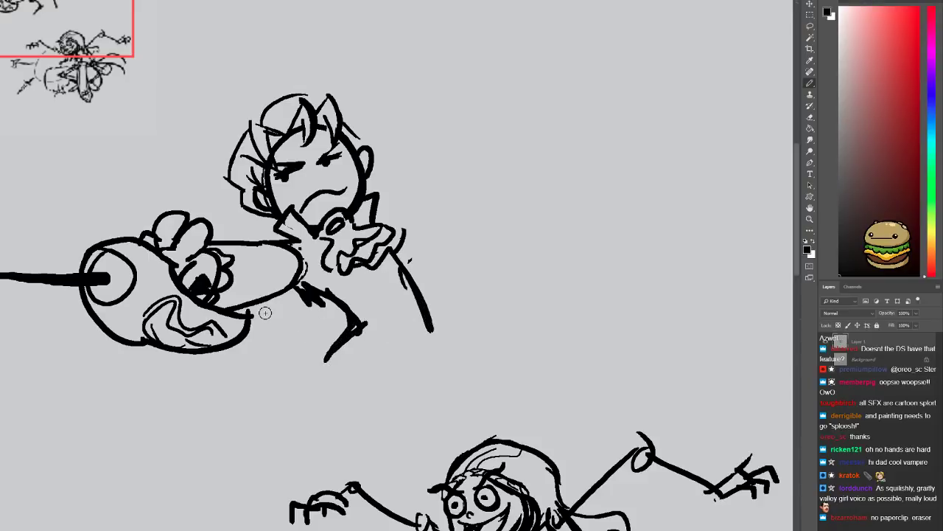
key(e)
mouse_move(347, 339)
mouse_down()
mouse_move(255, 408)
mouse_move(353, 349)
mouse_move(404, 344)
mouse_up()
key(b)
drag(374, 266, 409, 351)
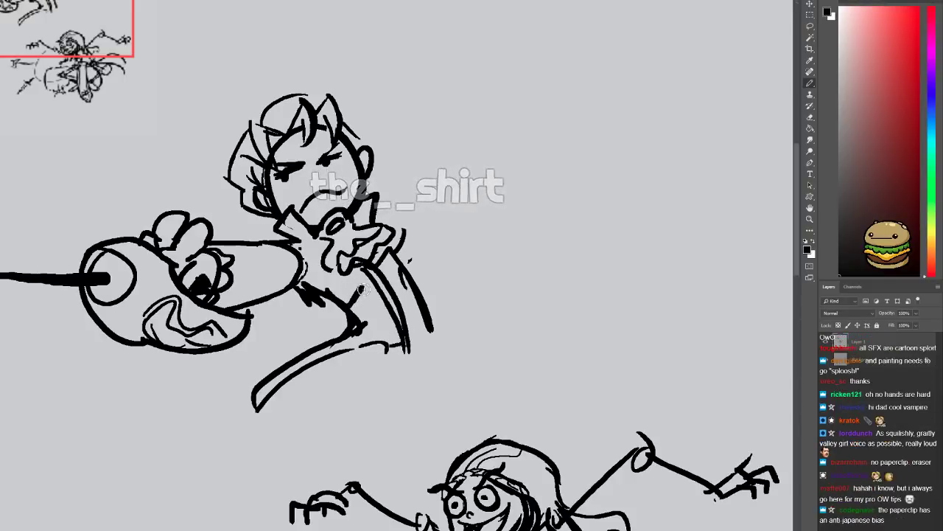
Draw a zigzag lapel edge below the cravat, clean up the lines under the armpit, and add a crease to the sleeve
drag(392, 255, 403, 274)
drag(333, 281, 348, 301)
key(e)
drag(349, 310, 303, 293)
key(e)
key(b)
key(e)
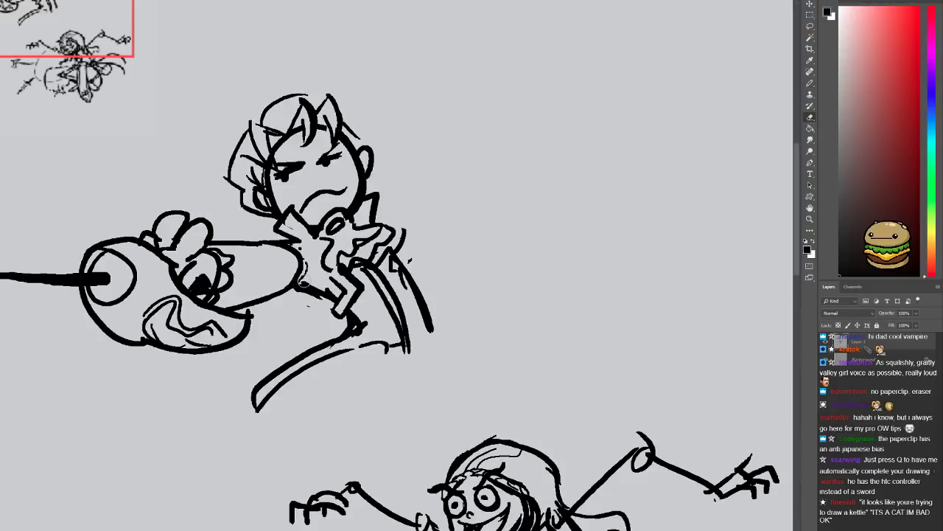
mouse_move(300, 299)
mouse_down()
mouse_move(276, 316)
mouse_move(278, 288)
mouse_up()
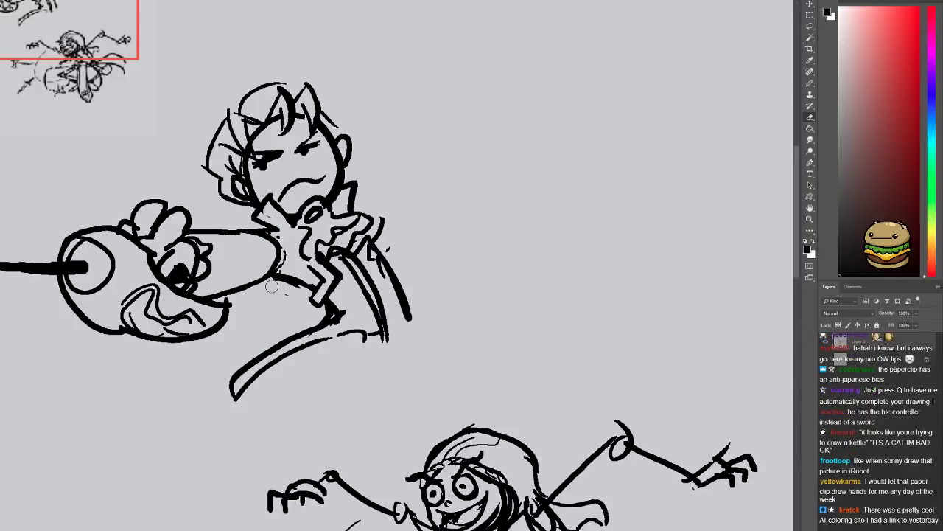
key(b)
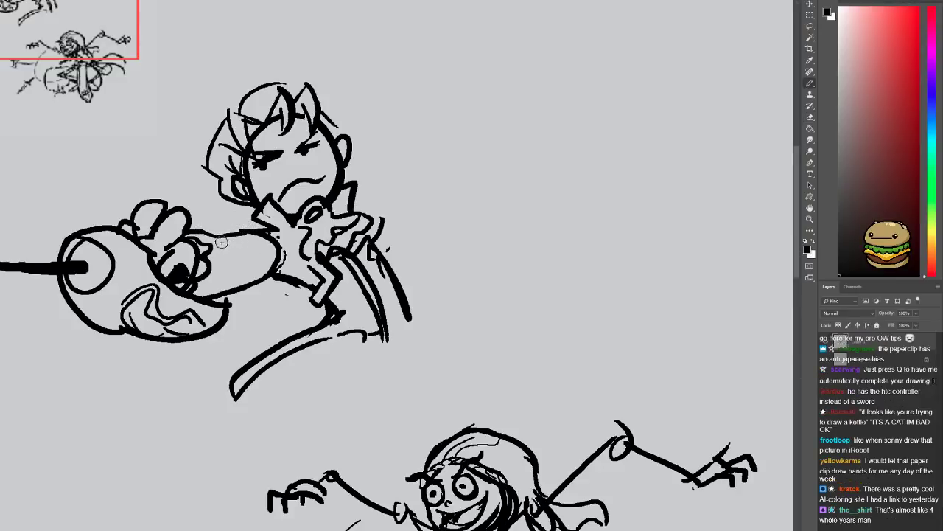
drag(243, 270, 136, 273)
drag(162, 183, 206, 202)
Draw the second arm reaching out from the shoulder on the opposite side, ending in a rounded hand with curled fingers
scroll(235, 203, left, 4)
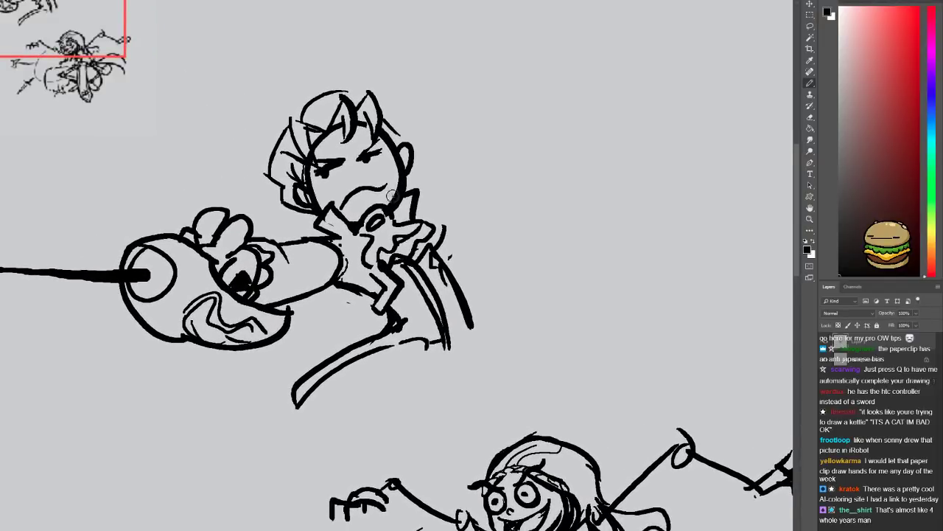
drag(445, 232, 495, 253)
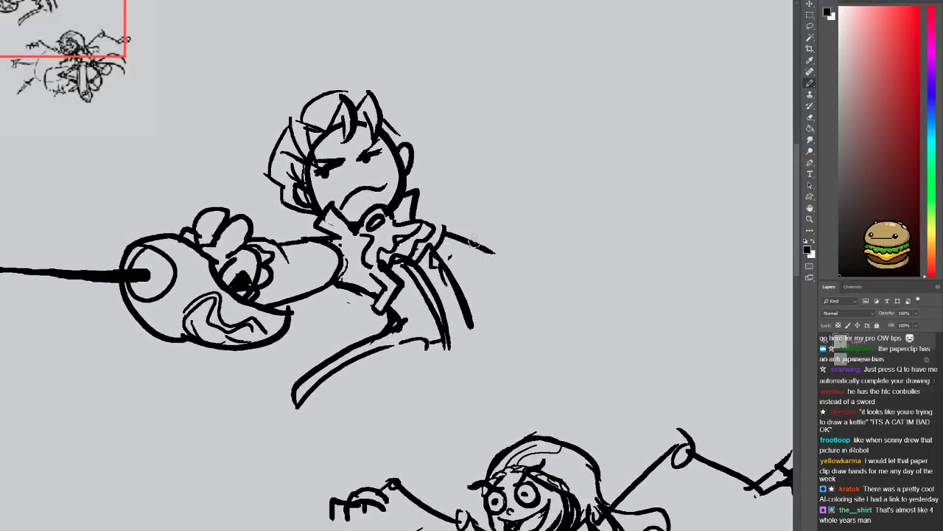
key(ctrl+z)
drag(444, 230, 495, 247)
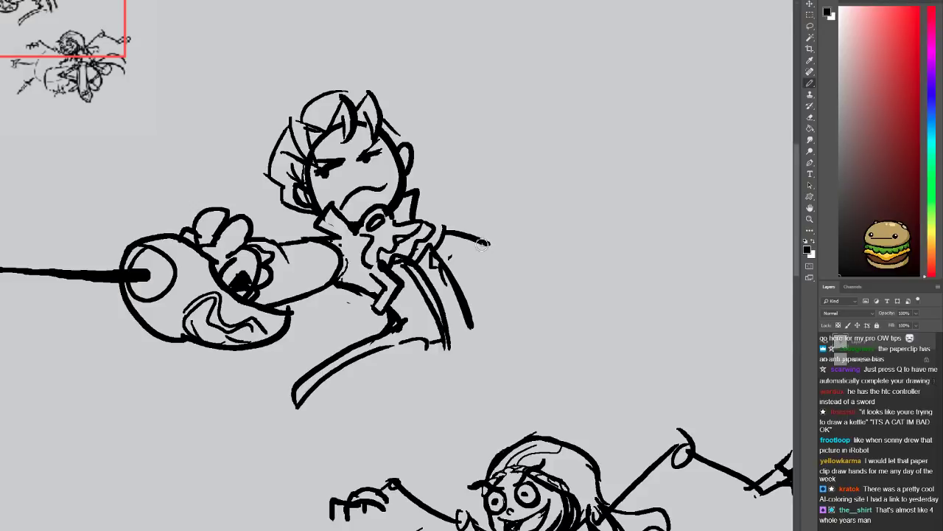
mouse_move(467, 261)
mouse_down()
mouse_move(513, 279)
mouse_move(527, 256)
mouse_move(521, 279)
mouse_move(501, 261)
mouse_move(494, 299)
mouse_move(504, 312)
mouse_up()
key(ctrl+z)
mouse_move(502, 259)
mouse_down()
mouse_move(506, 291)
mouse_move(510, 254)
mouse_move(514, 273)
mouse_move(532, 270)
mouse_move(485, 267)
mouse_move(483, 255)
mouse_move(459, 265)
mouse_up()
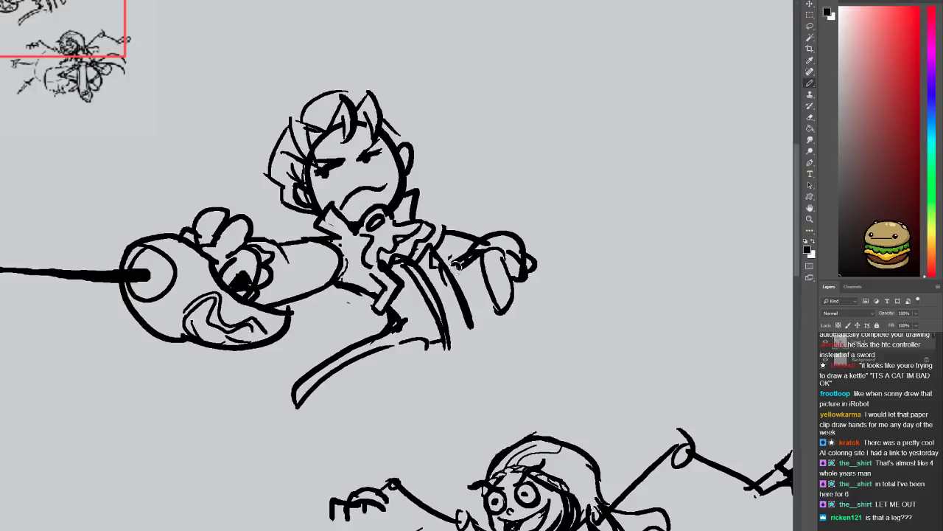
Refine the second hand's thumb and fingers and add a scalloped ruffled cuff around it
key(e)
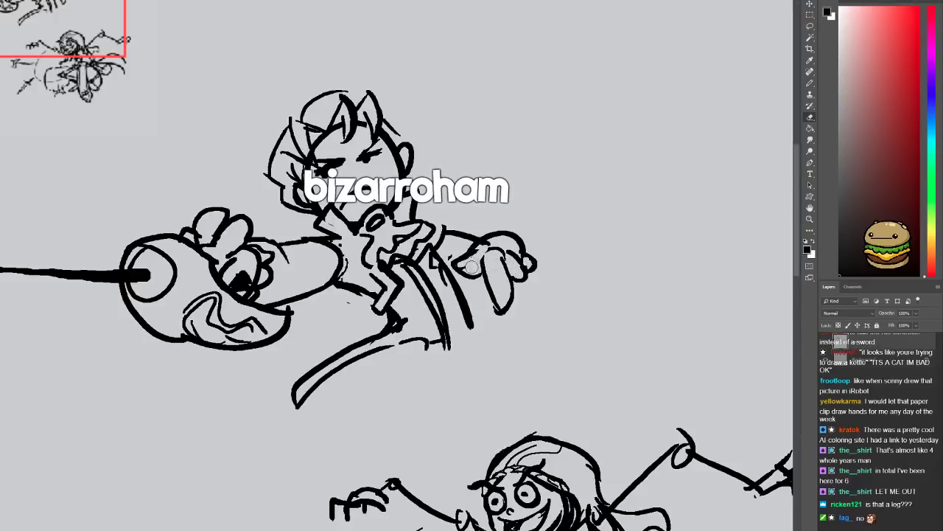
key(b)
mouse_move(485, 289)
mouse_down()
mouse_move(507, 292)
mouse_move(506, 277)
mouse_move(498, 302)
mouse_up()
key(e)
key(b)
drag(535, 268, 531, 281)
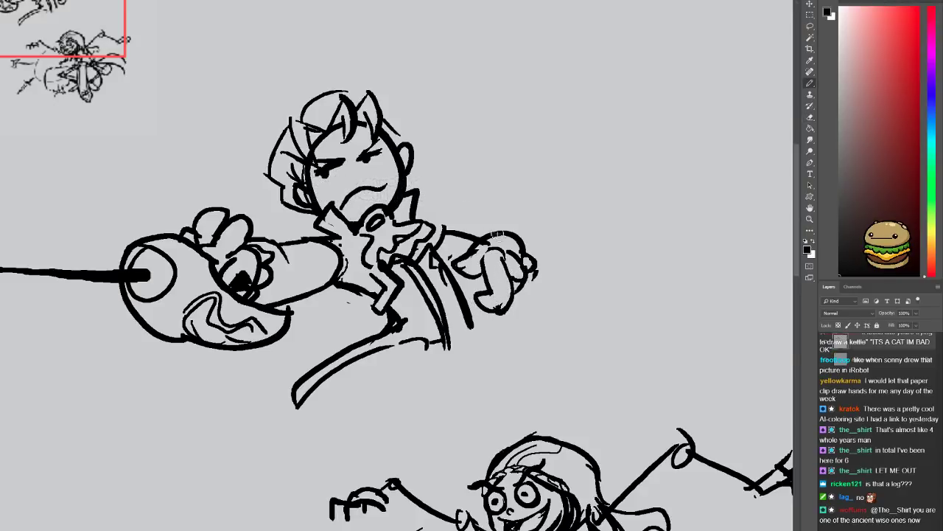
mouse_move(473, 248)
mouse_down()
mouse_move(509, 226)
mouse_move(518, 256)
mouse_up()
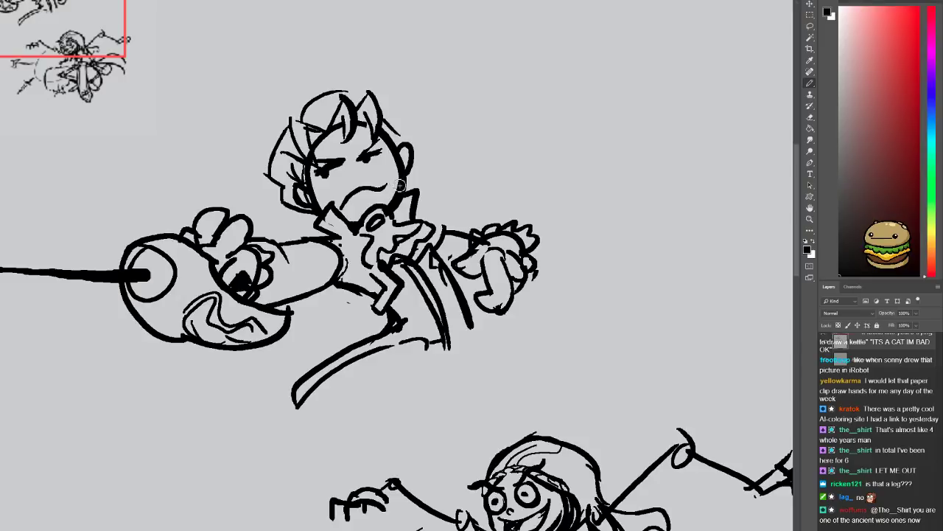
Fill the raised back collar black and draw the jacket's pointed hem with the waist and hip lines below it
drag(402, 208, 404, 186)
mouse_move(469, 329)
mouse_down()
mouse_move(429, 361)
mouse_move(484, 328)
mouse_move(492, 360)
mouse_move(491, 324)
mouse_up()
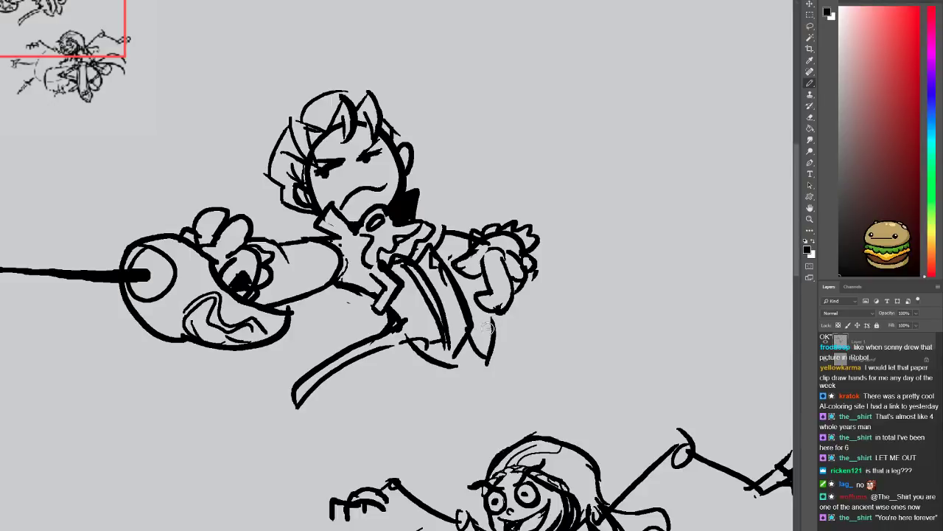
drag(402, 342, 370, 412)
mouse_move(463, 360)
mouse_down()
mouse_move(429, 426)
mouse_move(459, 384)
mouse_move(458, 362)
mouse_up()
mouse_move(391, 355)
mouse_down()
mouse_move(462, 341)
mouse_move(410, 341)
mouse_move(395, 356)
mouse_move(405, 338)
mouse_move(466, 333)
mouse_up()
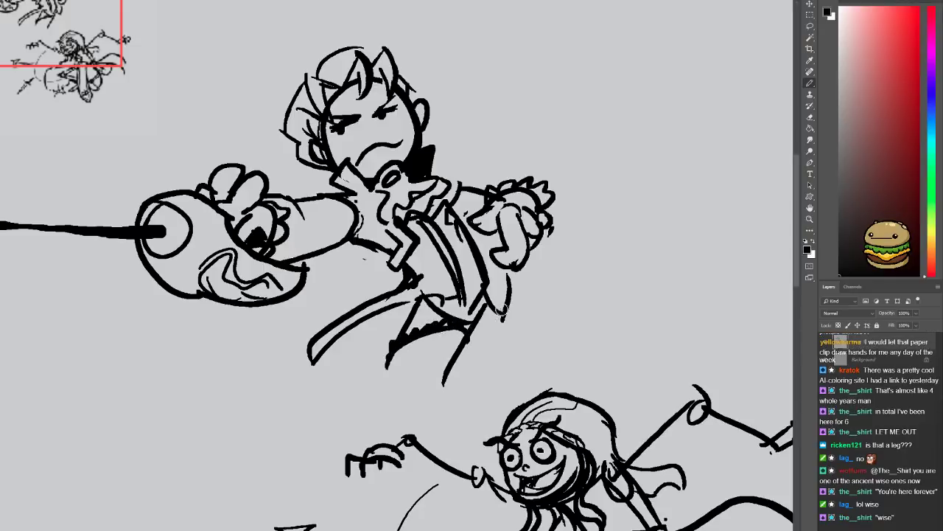
Draw a studded belt across the waist and foreshortened legs below it, with long pointed ovals for the feet
drag(507, 293, 520, 365)
mouse_move(476, 338)
mouse_down()
mouse_move(515, 323)
mouse_move(493, 318)
mouse_move(520, 324)
mouse_up()
mouse_move(396, 367)
mouse_down()
mouse_move(446, 356)
mouse_move(419, 413)
mouse_move(439, 373)
mouse_up()
mouse_move(493, 347)
mouse_down()
mouse_move(505, 396)
mouse_move(492, 349)
mouse_up()
key(e)
mouse_move(426, 375)
mouse_down()
mouse_move(422, 351)
mouse_move(413, 353)
mouse_move(427, 377)
mouse_up()
mouse_move(394, 343)
mouse_down()
mouse_move(441, 326)
mouse_move(501, 322)
mouse_up()
key(b)
mouse_move(407, 374)
mouse_down()
mouse_move(434, 346)
mouse_move(437, 400)
mouse_move(432, 349)
mouse_move(415, 414)
mouse_up()
mouse_move(461, 358)
mouse_down()
mouse_move(440, 386)
mouse_move(467, 366)
mouse_move(470, 400)
mouse_up()
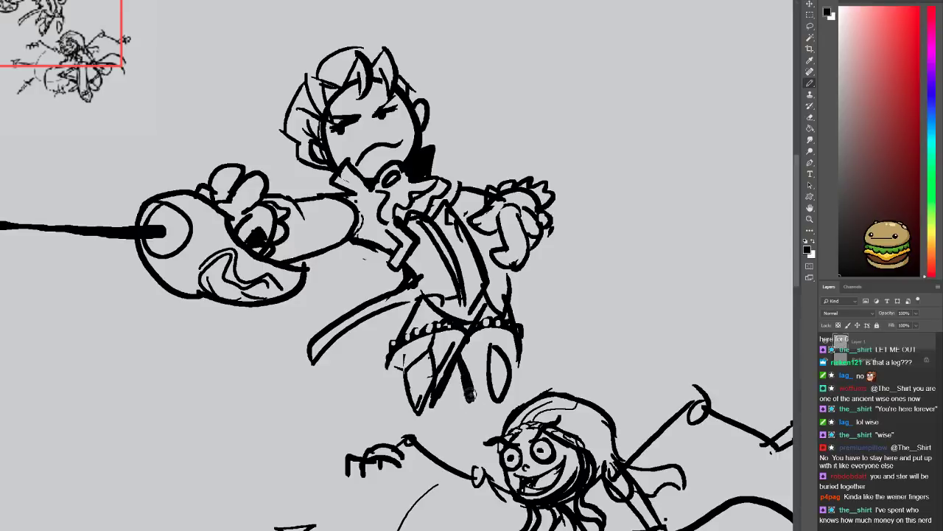
Fill the inside of the flared coat tail black and reshape the second hand into a compact fist
mouse_move(327, 355)
mouse_down()
mouse_move(390, 348)
mouse_move(380, 321)
mouse_move(404, 304)
mouse_move(414, 308)
mouse_move(347, 345)
mouse_move(381, 331)
mouse_move(426, 387)
mouse_up()
key(space)
key(e)
mouse_move(558, 274)
mouse_down()
mouse_move(565, 320)
mouse_move(555, 265)
mouse_move(568, 291)
mouse_move(557, 272)
mouse_move(546, 284)
mouse_move(558, 246)
mouse_move(577, 258)
mouse_move(567, 250)
mouse_move(555, 261)
mouse_move(568, 259)
mouse_move(538, 262)
mouse_move(526, 284)
mouse_up()
key(b)
key(e)
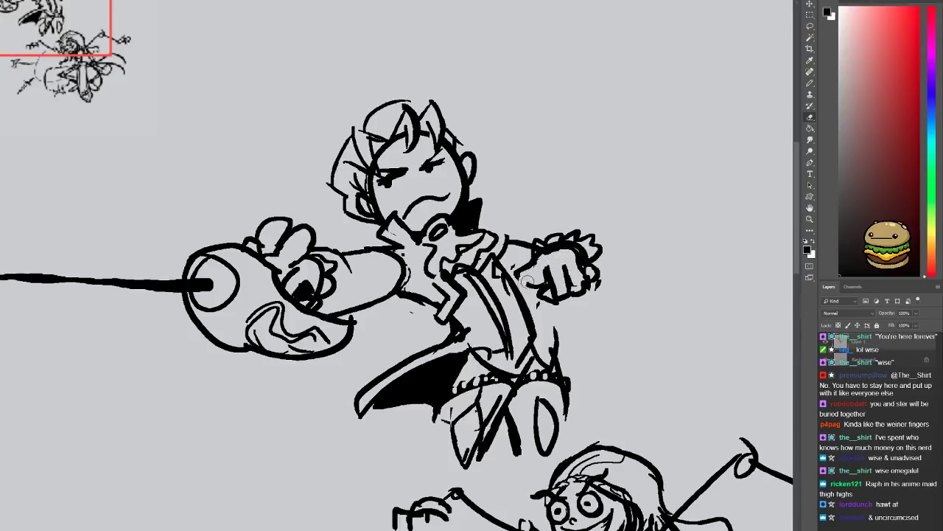
key(b)
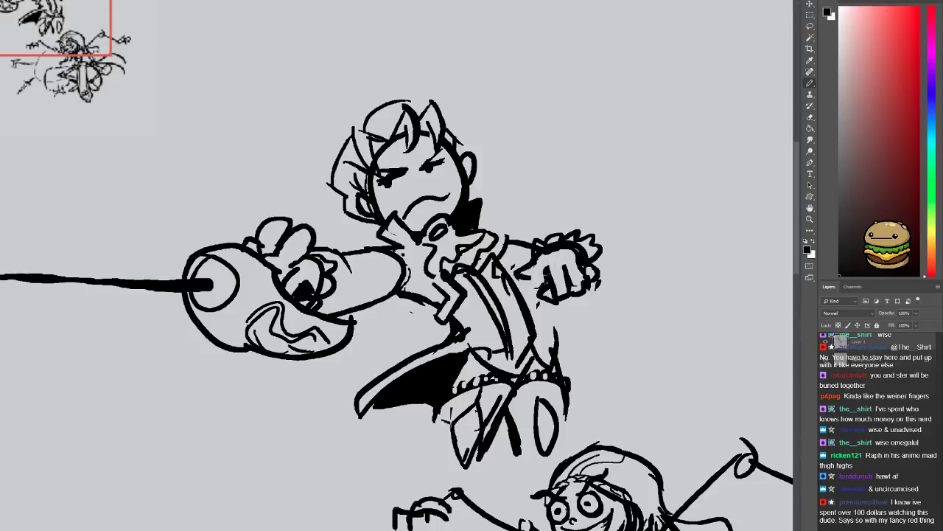
key(e)
key(b)
drag(441, 409, 421, 451)
mouse_move(482, 219)
mouse_down()
mouse_move(431, 247)
mouse_move(457, 230)
mouse_move(477, 270)
mouse_up()
key(ctrl+z)
drag(478, 319, 489, 336)
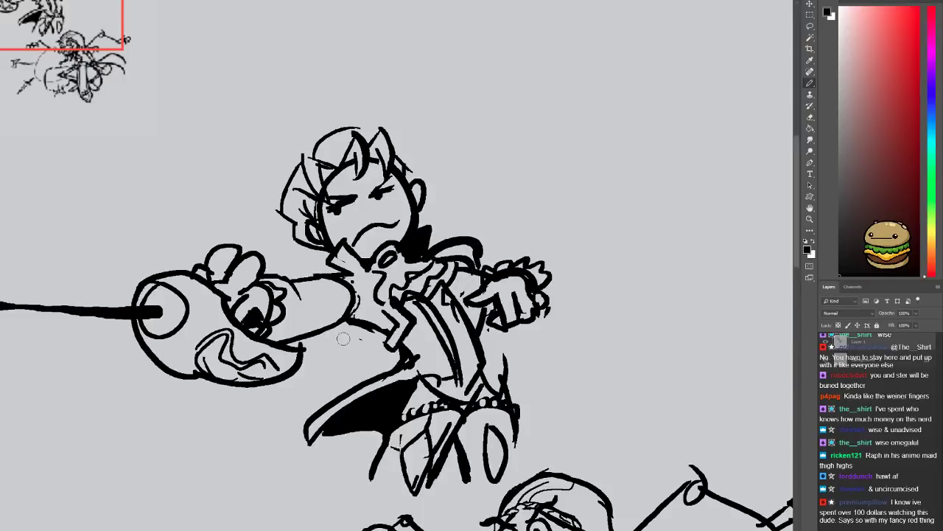
mouse_move(352, 326)
mouse_down()
mouse_move(232, 516)
mouse_move(385, 334)
mouse_up()
drag(257, 484, 373, 459)
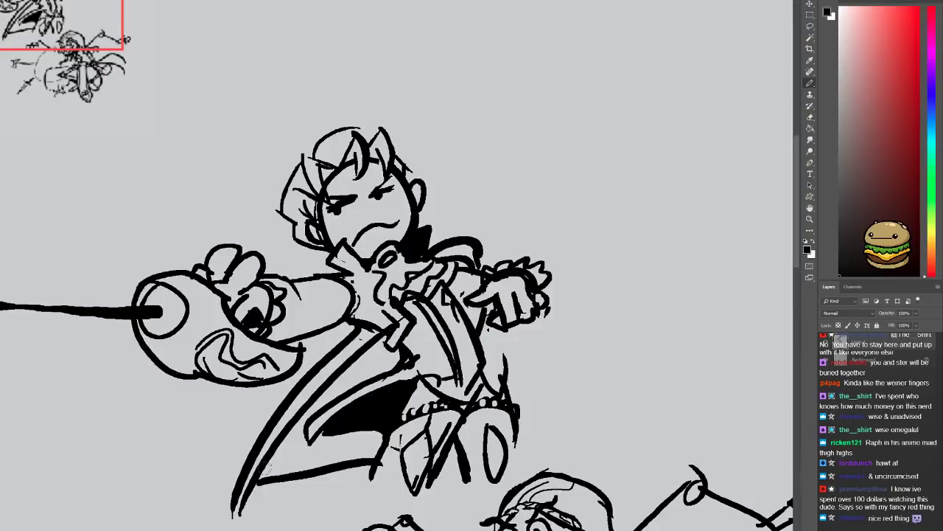
mouse_move(284, 459)
mouse_down()
mouse_move(308, 413)
mouse_move(365, 442)
mouse_move(306, 453)
mouse_move(295, 445)
mouse_move(278, 457)
mouse_move(304, 422)
mouse_move(365, 442)
mouse_move(339, 453)
mouse_move(363, 443)
mouse_move(374, 422)
mouse_move(306, 410)
mouse_move(381, 354)
mouse_move(357, 363)
mouse_move(376, 340)
mouse_up()
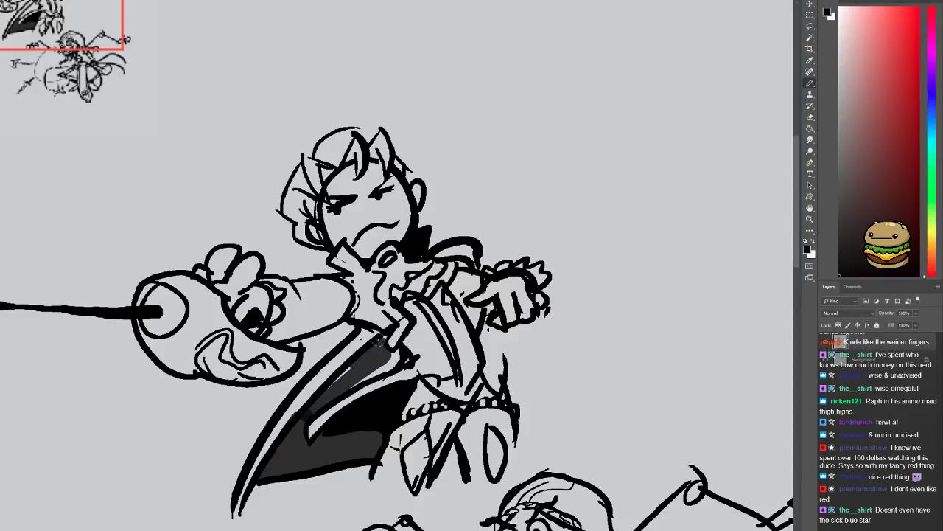
key(ctrl+z)
key(ctrl+z)
key(ctrl+z)
key(ctrl+z)
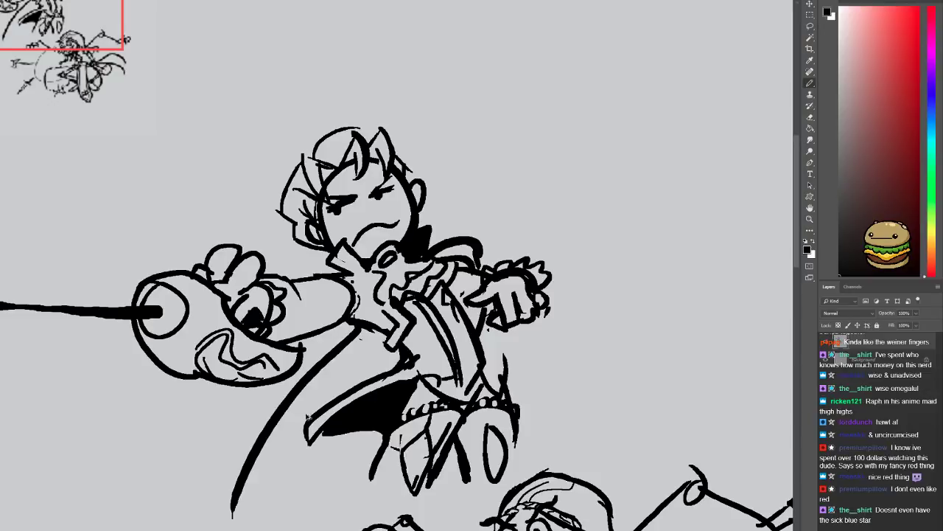
key(ctrl+z)
key(ctrl+z)
key(ctrl+z)
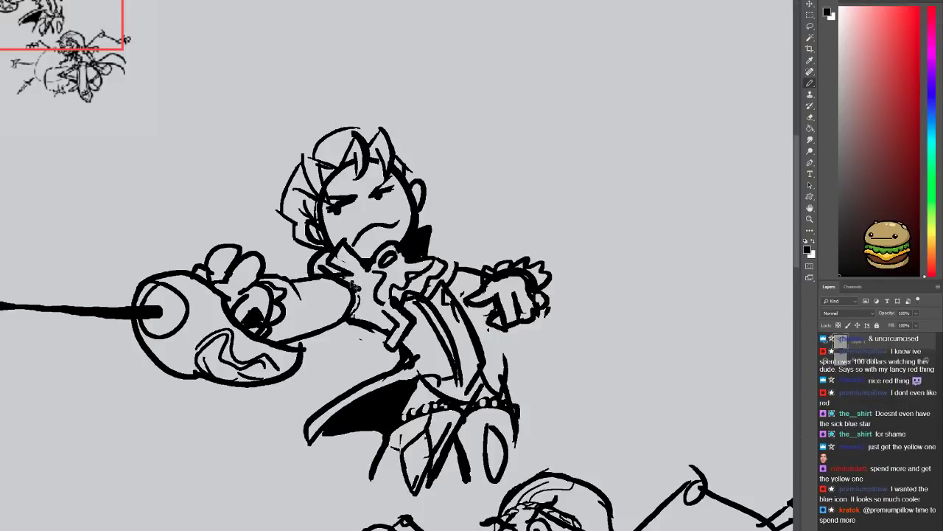
Tidy the collar and lapel beside the sword arm, and erase the black flared coat tail beside the waist
key(e)
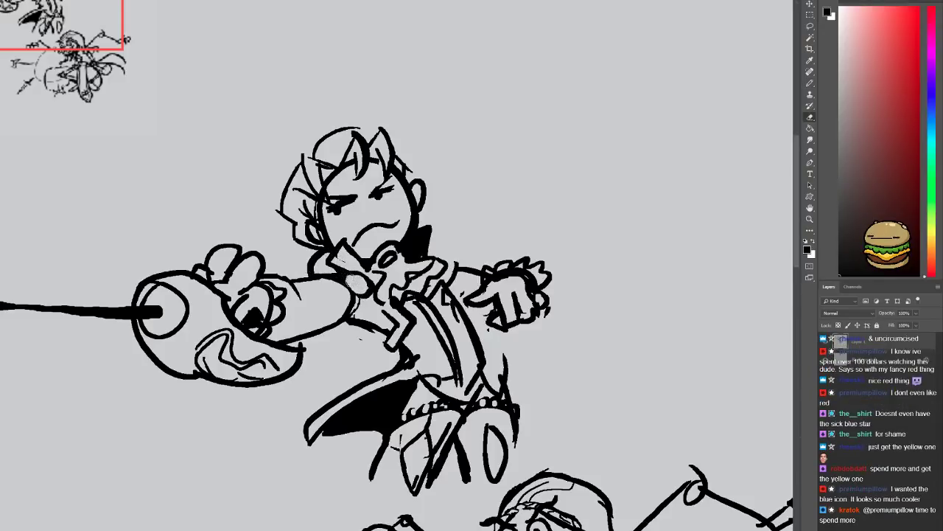
key(b)
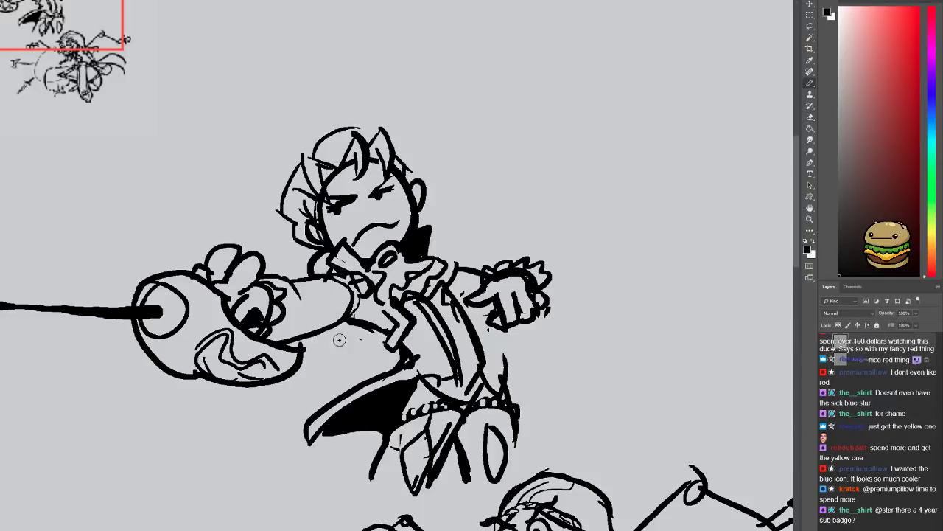
key(e)
mouse_move(313, 435)
mouse_down()
mouse_move(365, 387)
mouse_move(383, 402)
mouse_move(393, 384)
mouse_move(381, 429)
mouse_up()
key(b)
key(e)
key(b)
Draw two curved cape lines running from beneath the sword arm down to the hip
mouse_move(399, 368)
mouse_down()
mouse_move(410, 392)
mouse_move(400, 398)
mouse_up()
key(ctrl+z)
drag(334, 336, 399, 421)
key(ctrl+z)
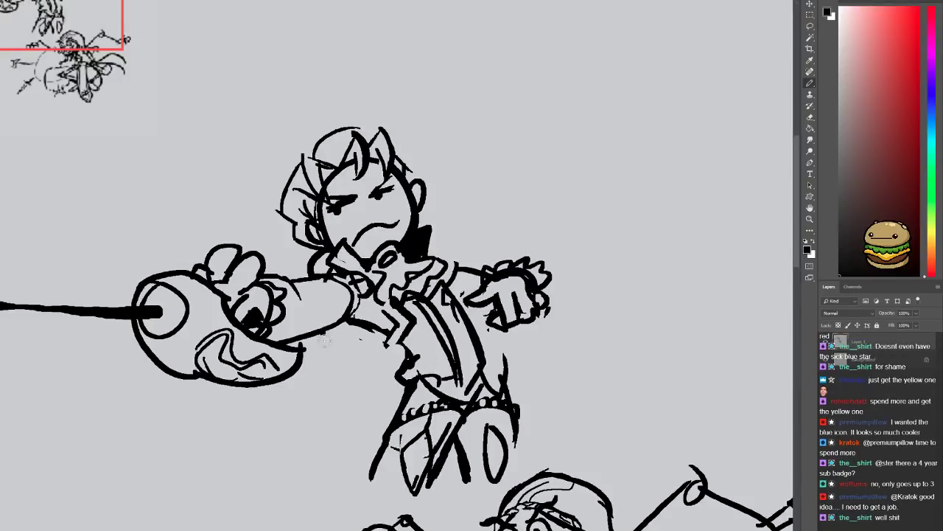
drag(330, 338, 378, 436)
drag(333, 330, 399, 402)
key(ctrl+z)
drag(339, 338, 391, 417)
key(ctrl+z)
drag(332, 324, 406, 417)
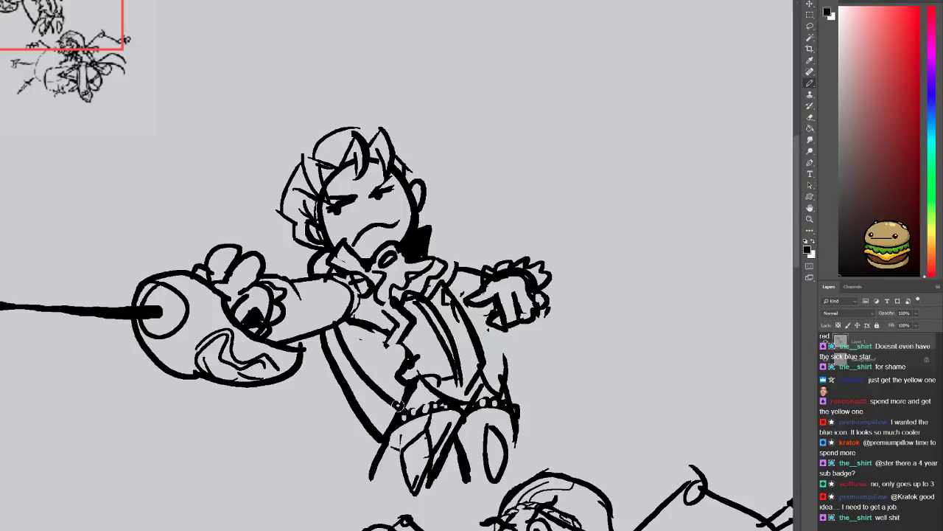
Fill the cape's inside black beside the torso and draw a jagged black cape section flaring out on the opposite side
drag(443, 461, 463, 474)
mouse_move(343, 332)
mouse_down()
mouse_move(396, 392)
mouse_move(398, 351)
mouse_move(366, 331)
mouse_move(390, 367)
mouse_up()
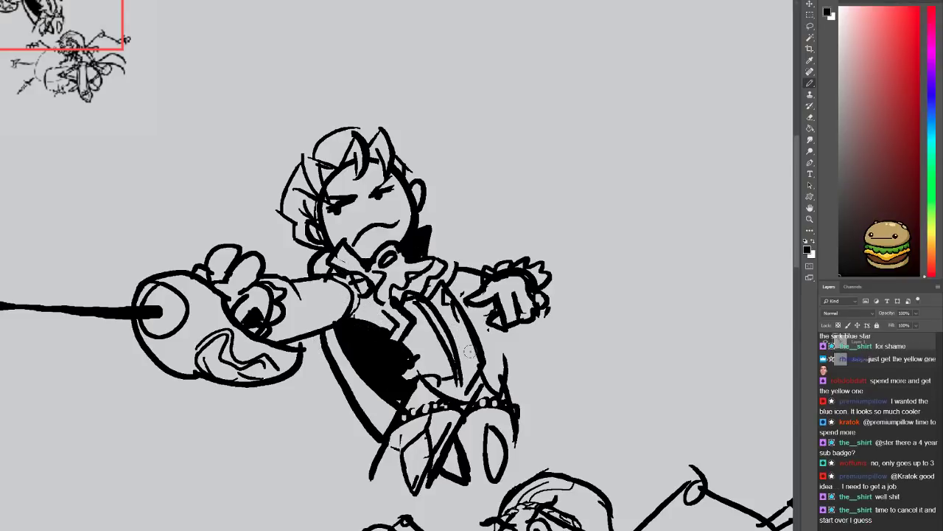
mouse_move(469, 308)
mouse_down()
mouse_move(504, 364)
mouse_move(569, 347)
mouse_move(564, 418)
mouse_move(522, 447)
mouse_move(510, 472)
mouse_move(518, 420)
mouse_move(499, 368)
mouse_move(530, 345)
mouse_move(579, 348)
mouse_move(548, 410)
mouse_move(529, 415)
mouse_move(523, 374)
mouse_move(538, 363)
mouse_move(520, 355)
mouse_move(579, 348)
mouse_up()
Clean up the jacket edge beside the black cape and erase the double curved lines down the front of the vest
key(e)
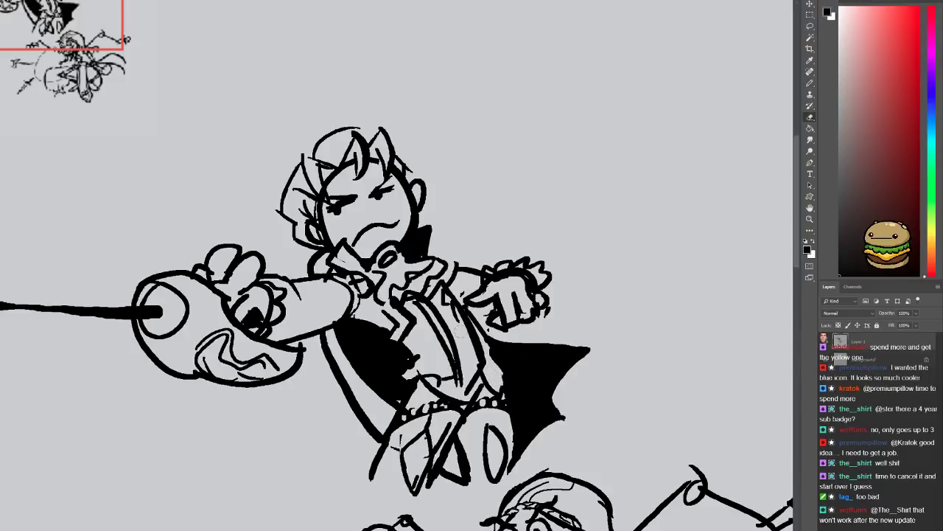
mouse_move(488, 339)
mouse_down()
mouse_move(499, 379)
mouse_move(471, 399)
mouse_up()
key(b)
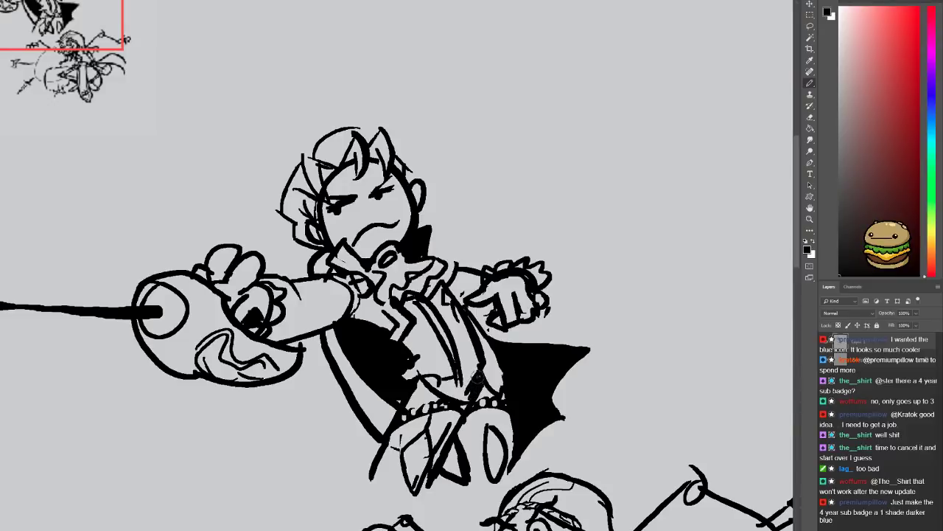
key(e)
mouse_move(421, 299)
mouse_down()
mouse_move(454, 363)
mouse_move(433, 306)
mouse_move(414, 302)
mouse_move(454, 341)
mouse_up()
key(b)
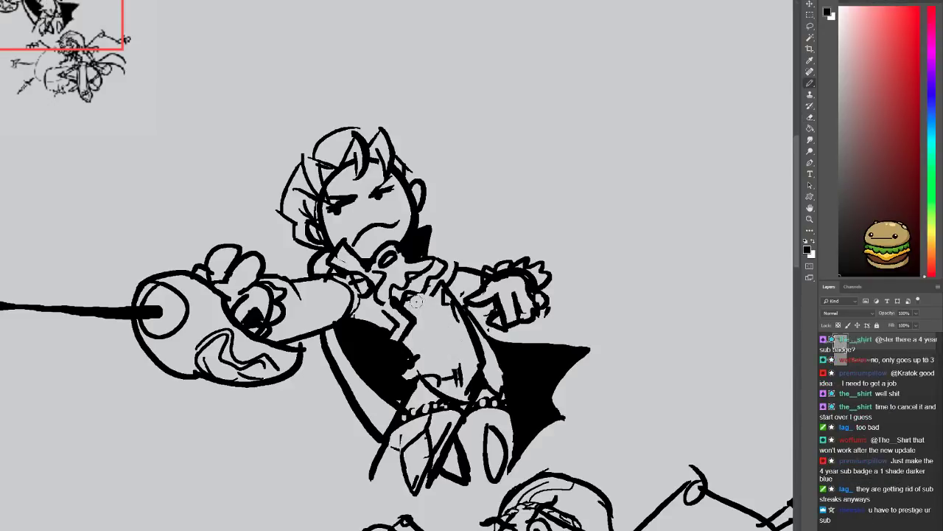
Draw a single vest seam with short cross stitches down the front, and rework the waistband lines beneath it
mouse_move(410, 301)
mouse_down()
mouse_move(434, 292)
mouse_move(464, 372)
mouse_up()
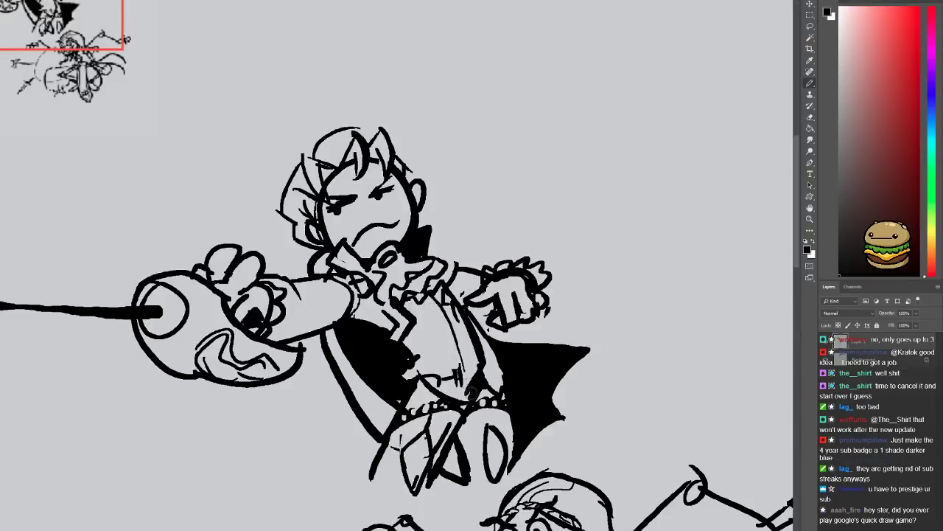
mouse_move(434, 309)
mouse_down()
mouse_move(446, 303)
mouse_move(458, 334)
mouse_up()
mouse_move(451, 350)
mouse_down()
mouse_move(464, 344)
mouse_move(471, 369)
mouse_move(486, 351)
mouse_up()
drag(450, 378, 495, 354)
key(e)
mouse_move(423, 370)
mouse_down()
mouse_move(480, 368)
mouse_move(498, 351)
mouse_move(478, 375)
mouse_move(484, 354)
mouse_move(472, 362)
mouse_move(495, 346)
mouse_move(502, 369)
mouse_move(424, 367)
mouse_up()
key(b)
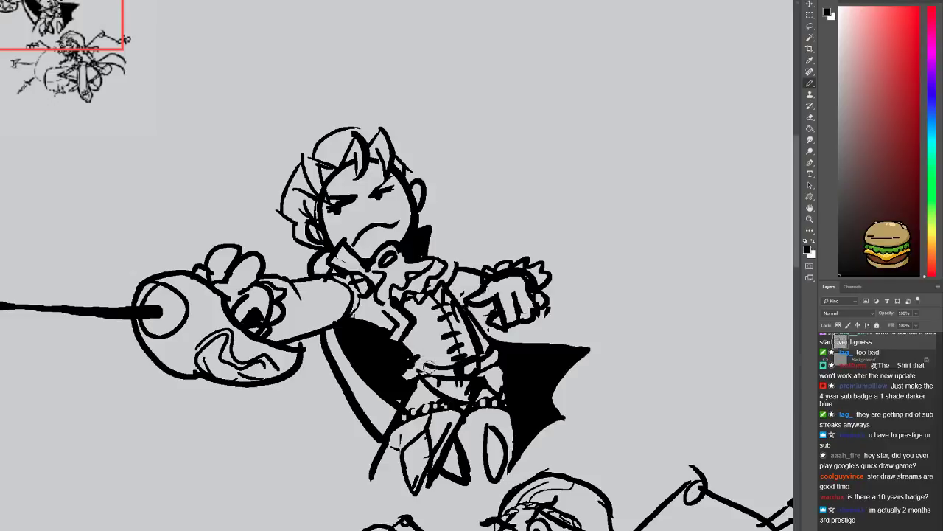
key(ctrl+minus)
mouse_move(332, 419)
mouse_down()
mouse_move(403, 380)
mouse_move(361, 335)
mouse_up()
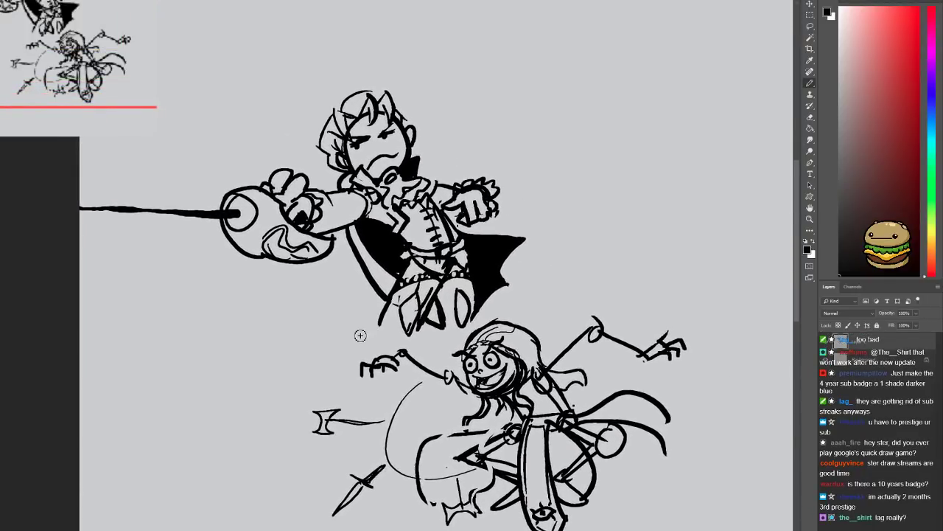
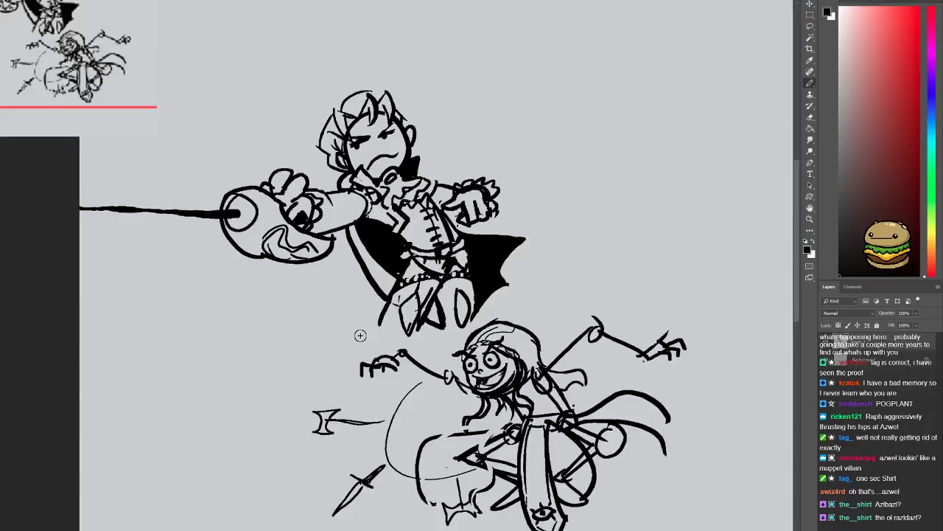
Draw a small chibi face beside the swordsman's fist, with a rounded jaw, two dot eyes and a short flat mouth
drag(354, 345, 286, 332)
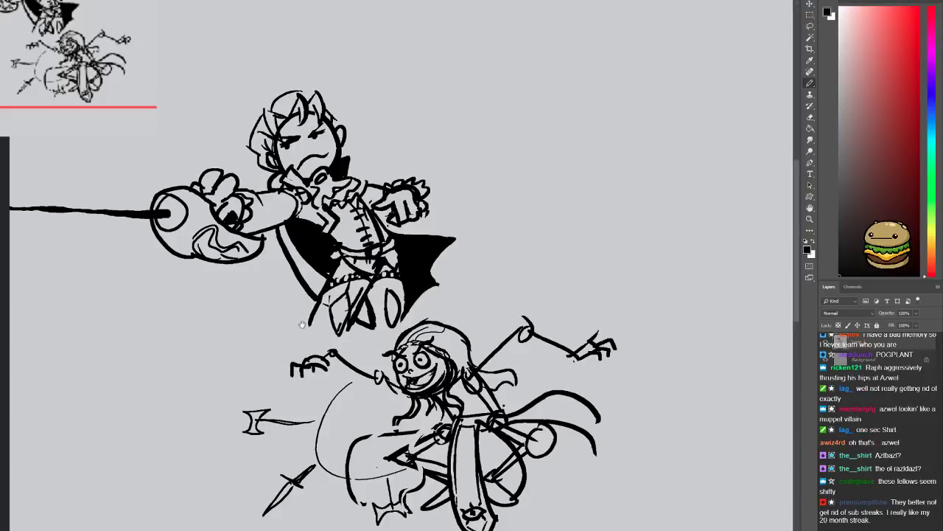
drag(293, 361, 282, 350)
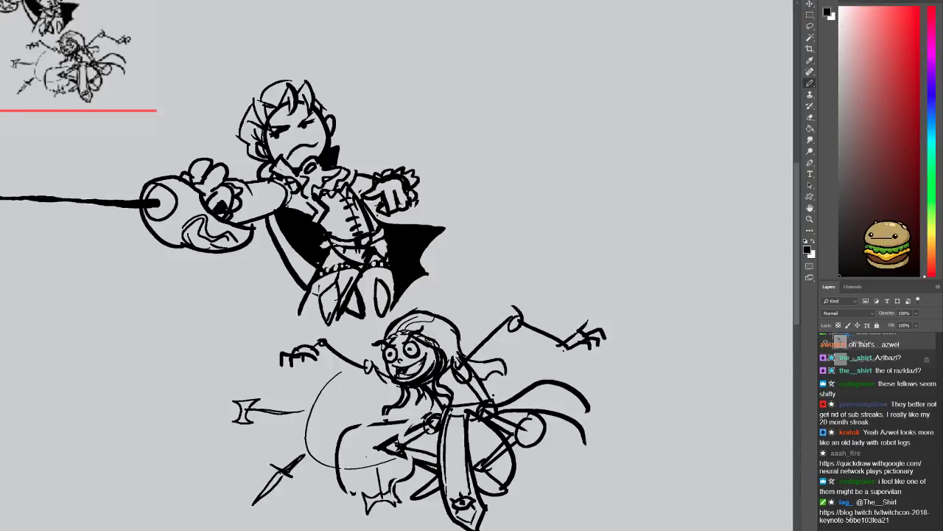
drag(200, 250, 0, 403)
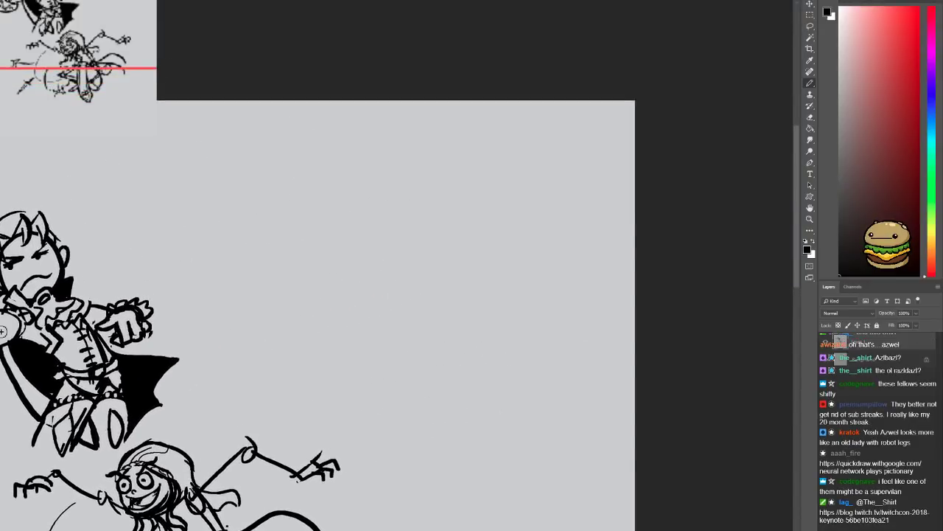
key(ctrl+plus)
key(ctrl+plus)
key(ctrl+plus)
drag(135, 266, 185, 260)
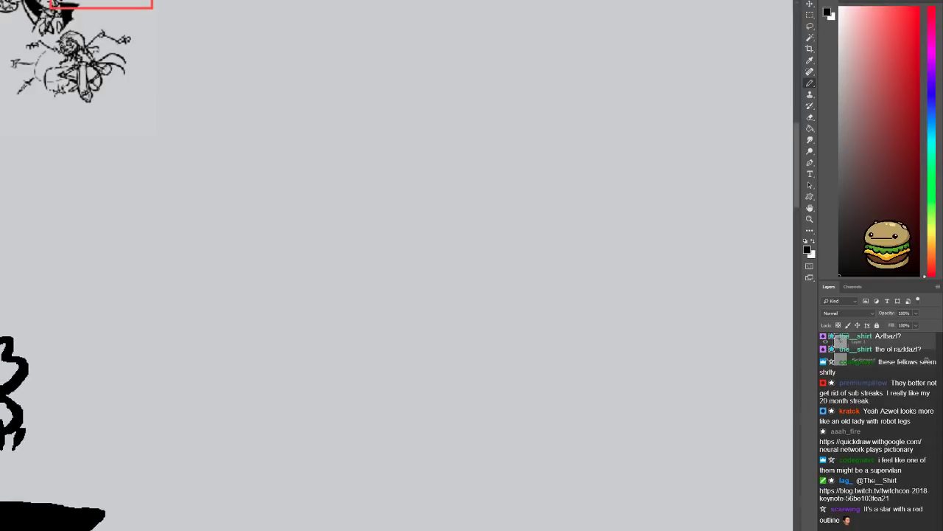
mouse_move(86, 198)
mouse_down()
mouse_move(228, 219)
mouse_move(230, 238)
mouse_move(267, 256)
mouse_move(327, 245)
mouse_move(349, 205)
mouse_up()
click(252, 192)
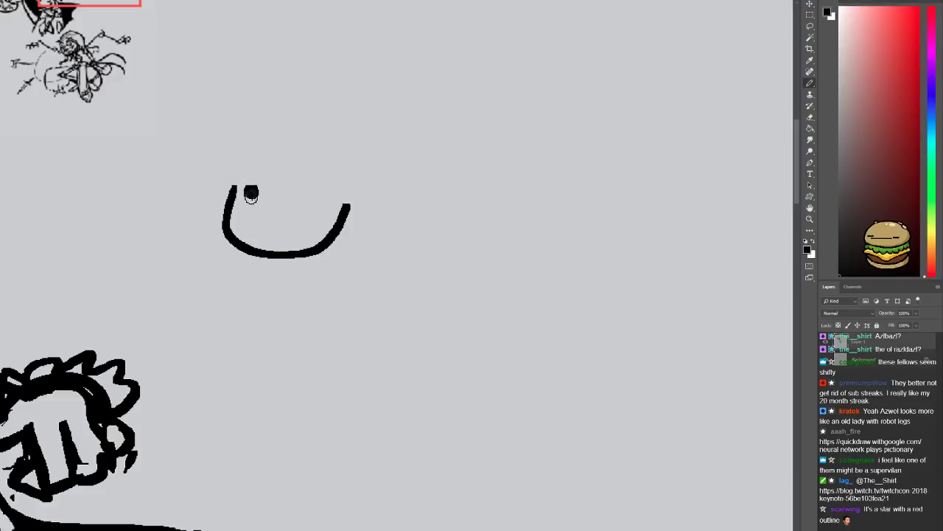
click(311, 193)
mouse_move(276, 230)
mouse_down()
mouse_move(305, 233)
mouse_move(277, 231)
mouse_move(303, 235)
mouse_move(280, 228)
mouse_up()
key(ctrl+z)
key(ctrl+z)
key(ctrl+z)
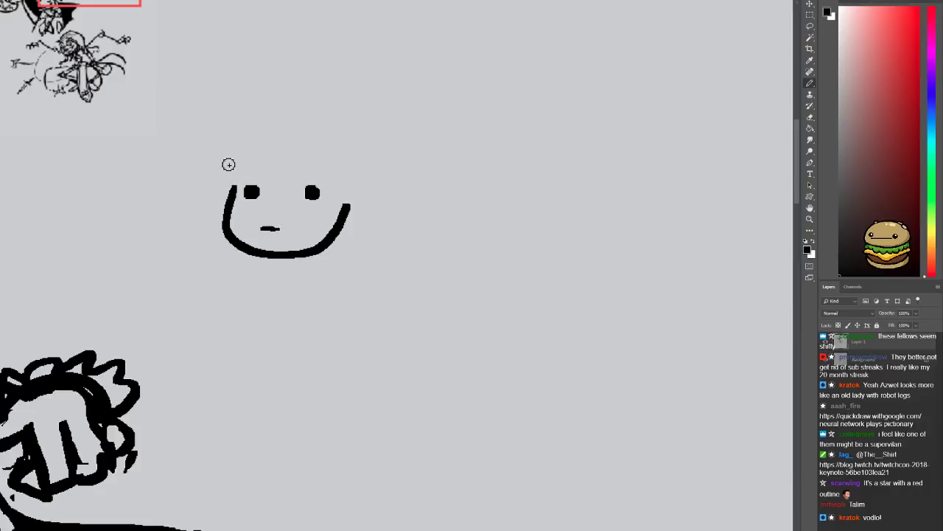
Draw the rounded top and back of the chibi head and add an ear at the jaw's end
drag(221, 176, 295, 120)
key(ctrl+z)
mouse_move(230, 167)
mouse_down()
mouse_move(243, 136)
mouse_move(346, 138)
mouse_up()
key(ctrl+z)
mouse_move(229, 160)
mouse_down()
mouse_move(310, 115)
mouse_move(370, 185)
mouse_up()
drag(268, 118, 287, 159)
key(ctrl+z)
drag(371, 179, 335, 233)
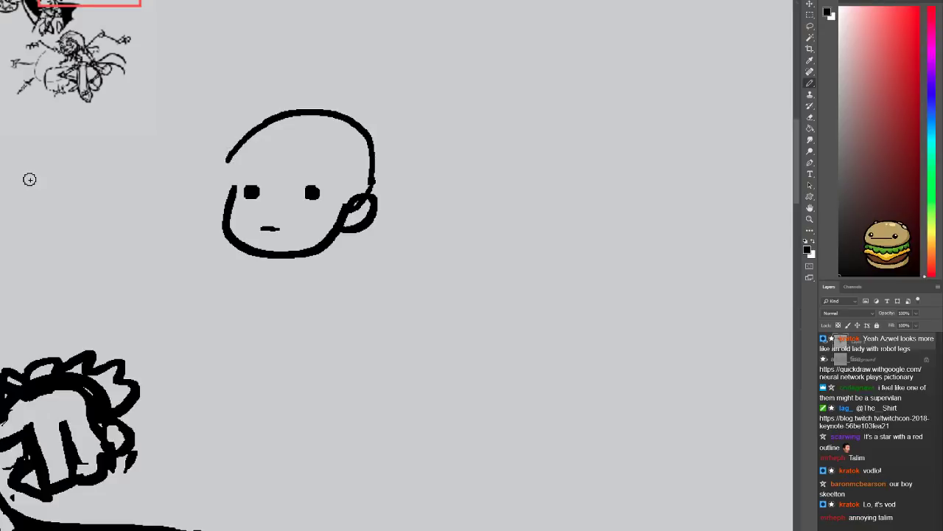
Draw a small hair bump on the head and stacked curved bands forming a drill curl beside the face
drag(225, 137, 258, 126)
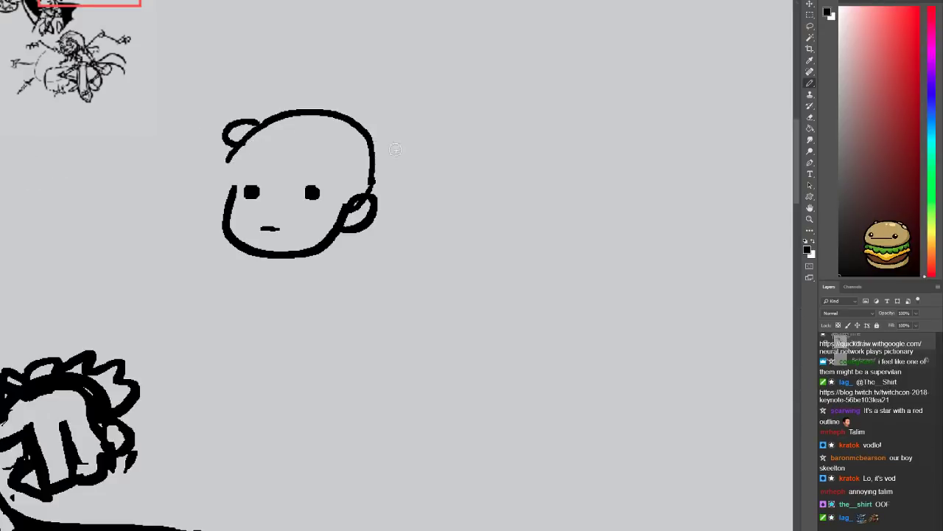
drag(393, 154, 363, 165)
mouse_move(224, 130)
mouse_down()
mouse_move(177, 148)
mouse_move(219, 155)
mouse_up()
drag(160, 147, 218, 185)
drag(149, 169, 224, 200)
drag(143, 225, 221, 218)
drag(174, 275, 206, 273)
Erase the back head line and draw a matching drill curl of stacked curved bands over the ear side
key(e)
mouse_move(356, 137)
mouse_down()
mouse_move(346, 225)
mouse_move(393, 147)
mouse_move(360, 180)
mouse_move(406, 143)
mouse_up()
key(b)
drag(360, 152, 415, 177)
drag(339, 180, 406, 202)
drag(338, 207, 402, 222)
drag(333, 230, 391, 235)
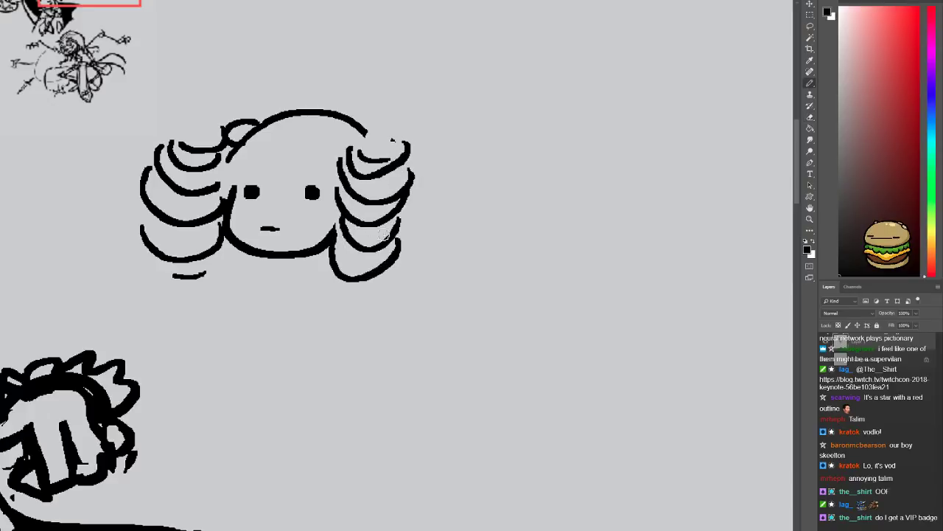
Erase the stray stroke beneath the first drill curl and scatter small dots over its lower bands
key(e)
drag(174, 275, 206, 272)
key(b)
click(153, 224)
click(173, 231)
click(162, 238)
click(188, 247)
click(170, 205)
click(190, 211)
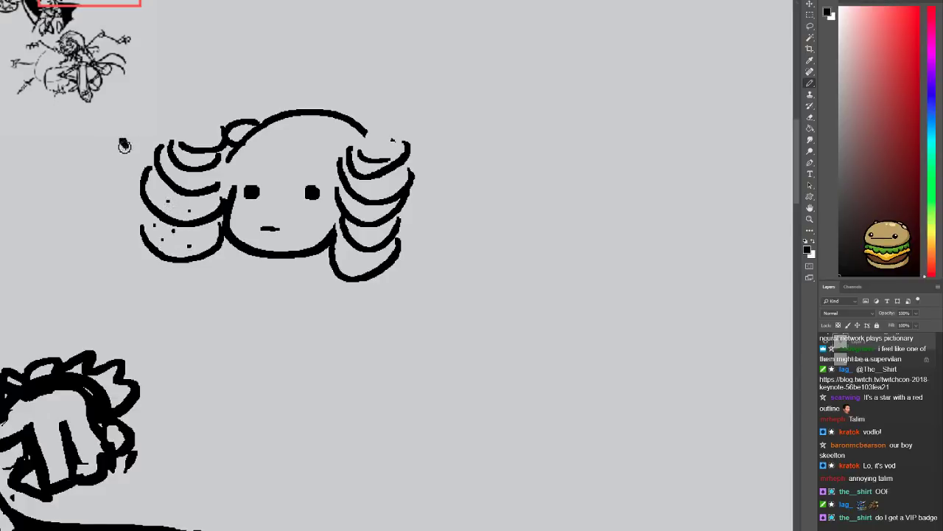
Add small black blobs and short dashes floating around the outside of both drill curls
drag(121, 209, 114, 203)
click(127, 200)
drag(120, 162, 122, 180)
click(101, 170)
drag(441, 224, 446, 226)
click(467, 174)
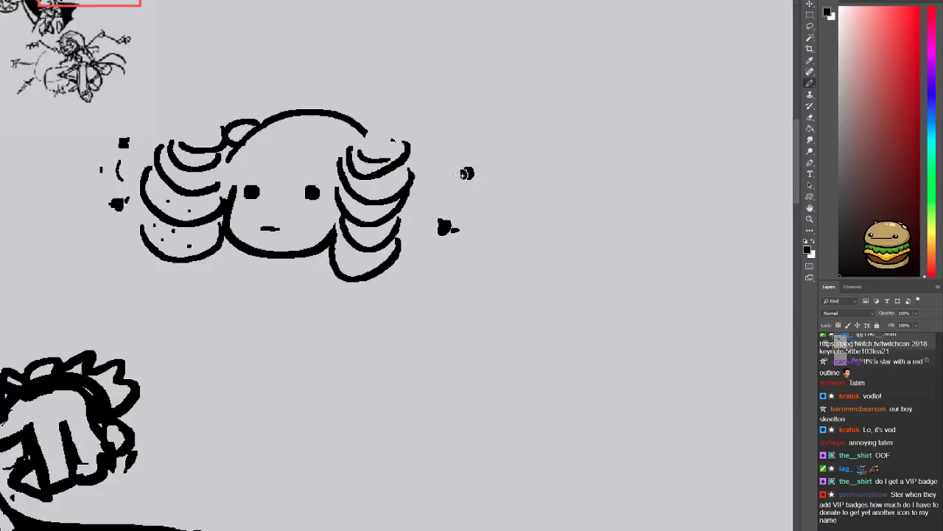
drag(434, 145, 441, 157)
drag(438, 168, 445, 176)
drag(425, 264, 429, 260)
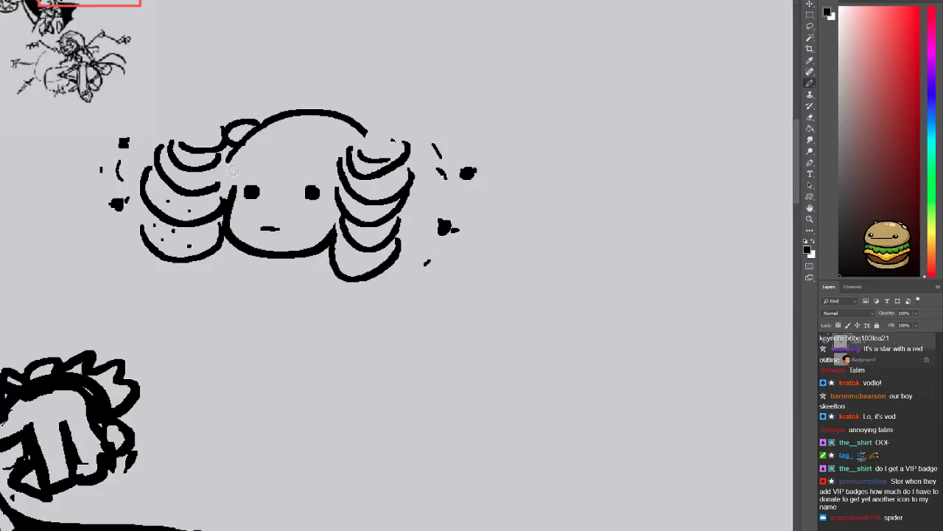
Draw swept bangs across the chibi girl's forehead
mouse_move(238, 152)
mouse_down()
mouse_move(232, 180)
mouse_move(292, 184)
mouse_up()
drag(295, 189, 299, 200)
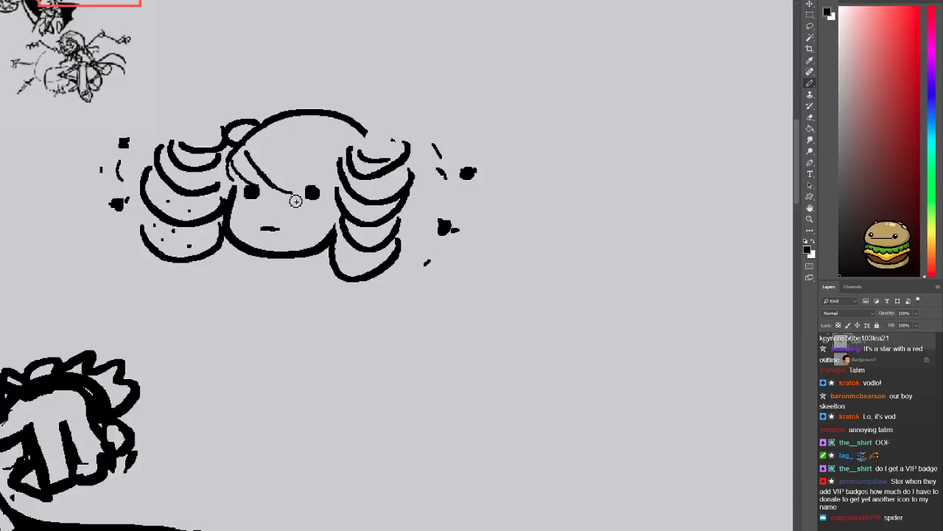
drag(281, 153, 330, 174)
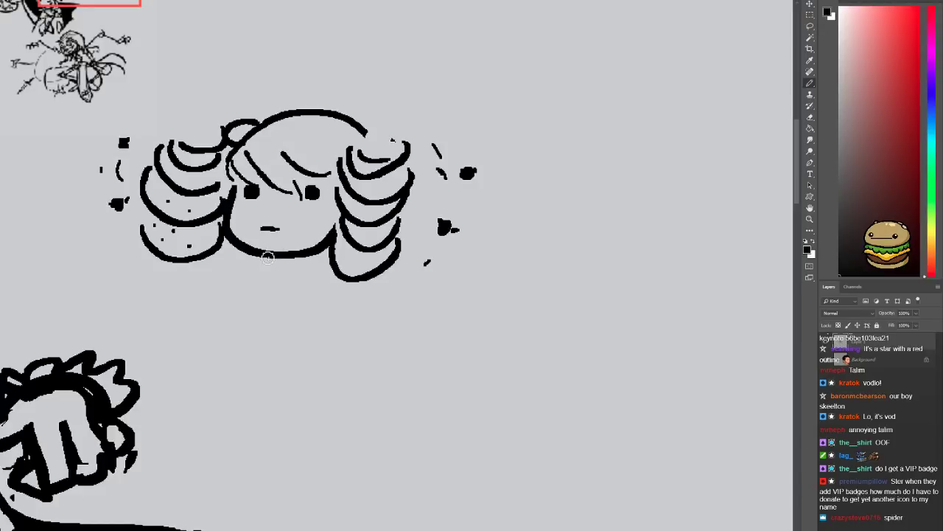
Draw a bow tie beneath the chin and a narrow-waisted body flaring into a skirt with a zigzag hem
mouse_move(269, 258)
mouse_down()
mouse_move(238, 275)
mouse_move(283, 274)
mouse_move(308, 261)
mouse_move(255, 294)
mouse_move(268, 334)
mouse_up()
mouse_move(293, 277)
mouse_down()
mouse_move(289, 329)
mouse_move(303, 344)
mouse_up()
drag(262, 312, 241, 360)
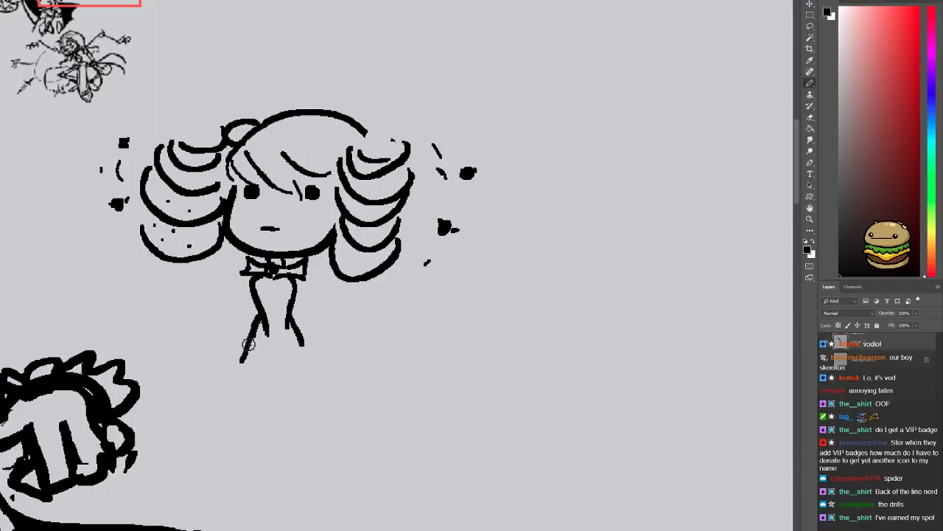
mouse_move(301, 328)
mouse_down()
mouse_move(316, 366)
mouse_move(300, 376)
mouse_move(272, 376)
mouse_move(236, 357)
mouse_up()
key(e)
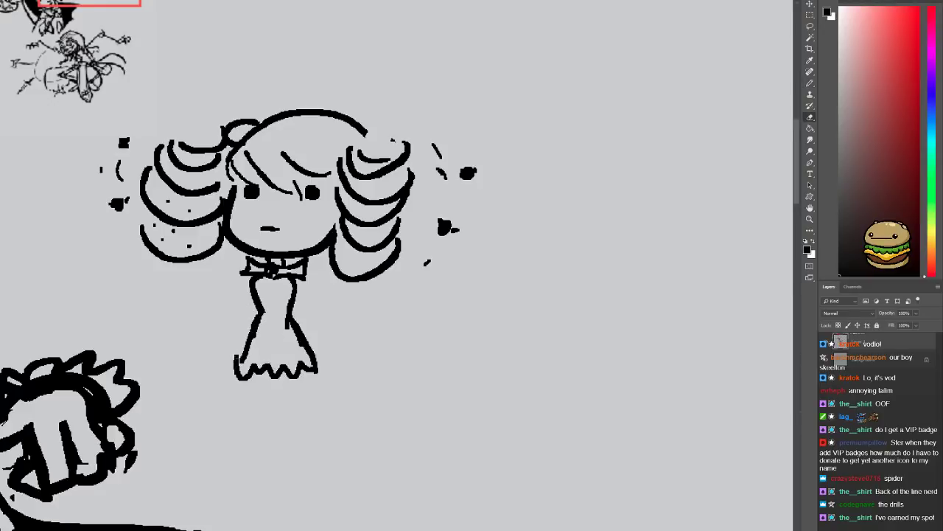
Add a second row of frills to the skirt and lines across the dress's waist
key(b)
mouse_move(240, 360)
mouse_down()
mouse_move(314, 362)
mouse_move(255, 350)
mouse_move(298, 348)
mouse_up()
drag(258, 317, 286, 320)
drag(256, 322, 286, 327)
Draw an arm lowered away from the body, with a black fist holding a thin, straight sword
mouse_move(258, 290)
mouse_down()
mouse_move(296, 296)
mouse_move(251, 291)
mouse_move(246, 270)
mouse_move(248, 294)
mouse_move(252, 287)
mouse_move(224, 327)
mouse_up()
drag(153, 325, 222, 322)
key(ctrl+z)
drag(161, 319, 221, 327)
key(ctrl+z)
drag(149, 310, 221, 325)
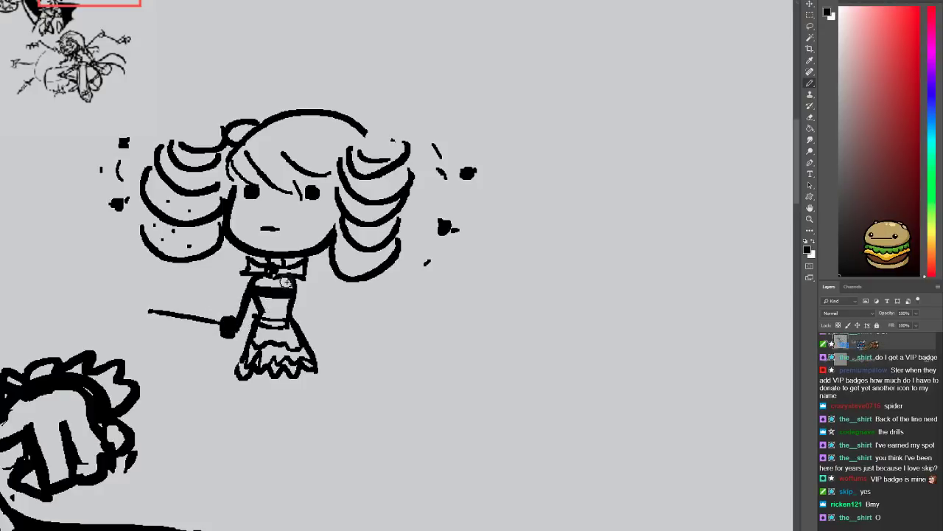
Draw the chibi girl's other arm with a small hand, and clean up the outlines of both arms and shoulders
drag(298, 283, 319, 331)
key(e)
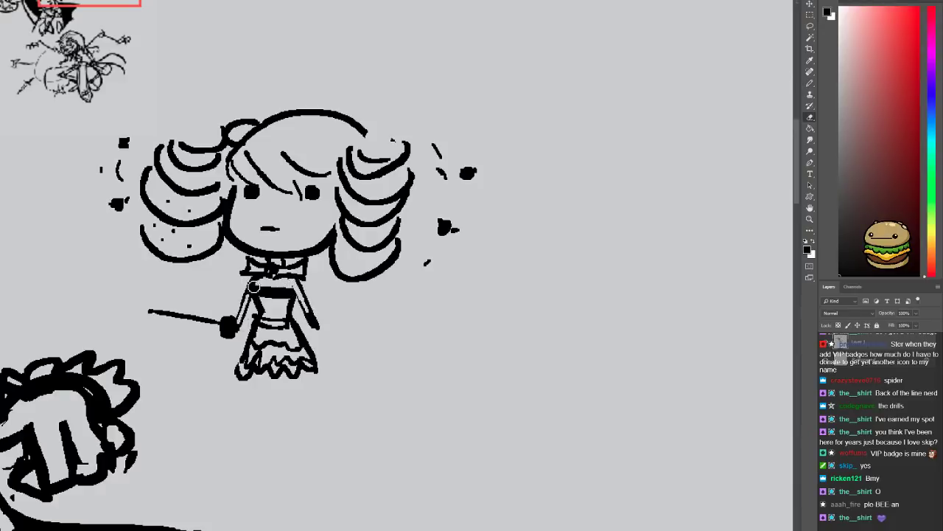
key(b)
mouse_move(234, 324)
mouse_down()
mouse_move(252, 278)
mouse_move(319, 309)
mouse_up()
key(e)
click(258, 274)
key(b)
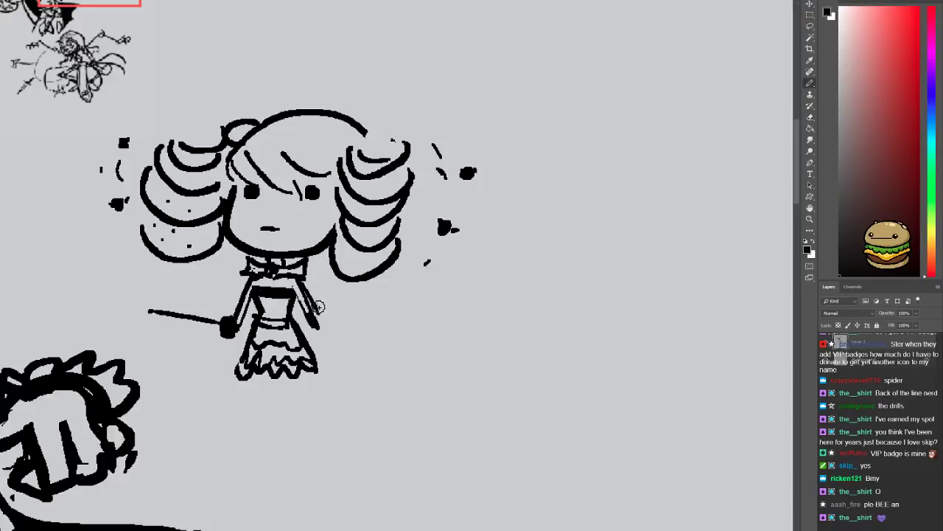
key(e)
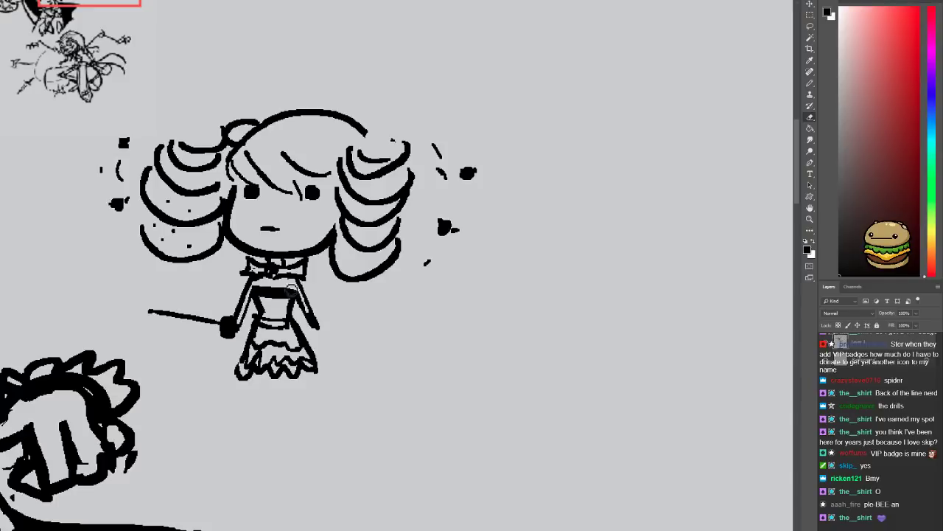
key(b)
mouse_move(316, 326)
mouse_down()
mouse_move(319, 339)
mouse_move(315, 325)
mouse_up()
key(e)
key(b)
Draw two short legs with tall black boots beneath the skirt and touch up the leg lines
mouse_move(255, 368)
mouse_down()
mouse_move(262, 396)
mouse_move(290, 398)
mouse_move(273, 426)
mouse_up()
key(ctrl+z)
mouse_move(263, 392)
mouse_down()
mouse_move(271, 411)
mouse_move(300, 426)
mouse_move(261, 426)
mouse_move(287, 382)
mouse_up()
key(e)
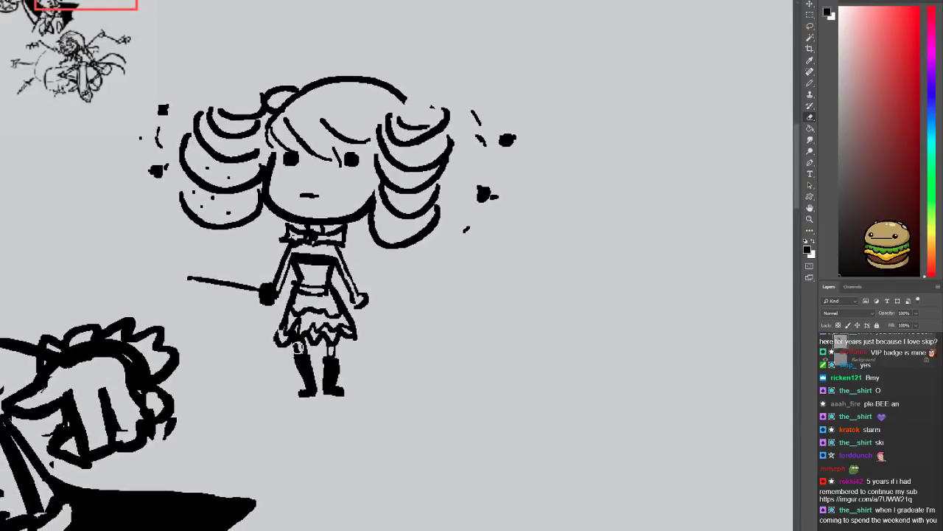
key(b)
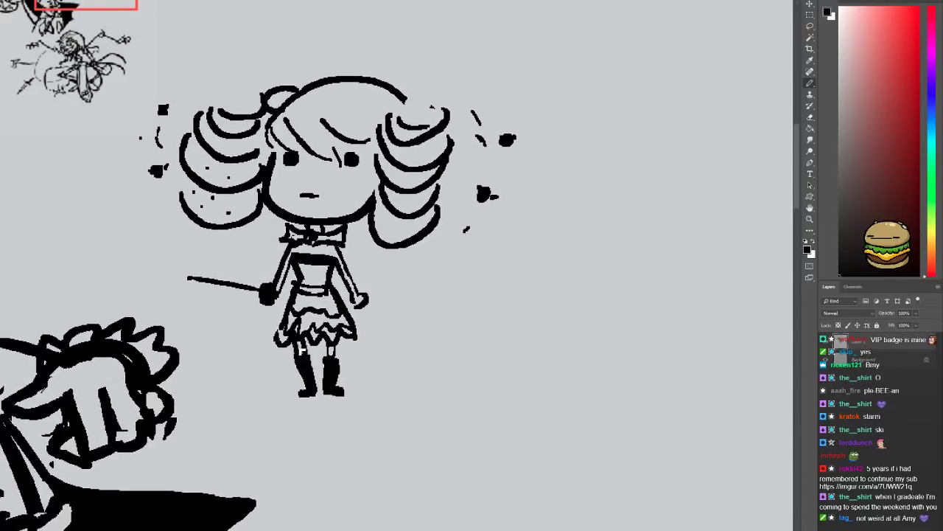
drag(308, 352, 305, 361)
Erase thin lace-like stripes out of the chibi girl's black boots
key(ctrl+minus)
key(ctrl+minus)
key(ctrl+minus)
key(ctrl+plus)
key(ctrl+plus)
key(ctrl+plus)
key(ctrl+plus)
key(e)
mouse_move(288, 396)
mouse_down()
mouse_move(309, 426)
mouse_move(355, 415)
mouse_move(342, 438)
mouse_move(326, 423)
mouse_up()
key(ctrl+minus)
key(ctrl+minus)
key(ctrl+minus)
key(b)
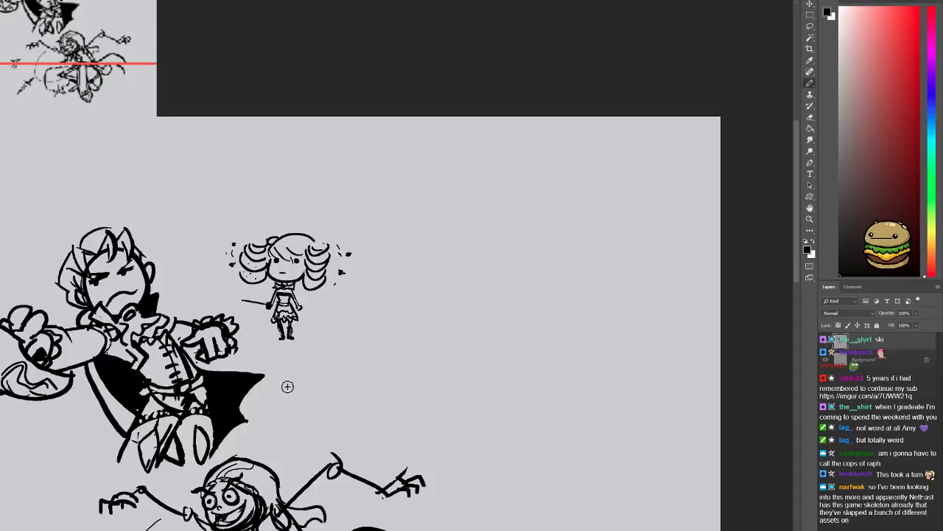
mouse_move(284, 397)
mouse_down()
mouse_move(304, 373)
mouse_move(308, 295)
mouse_move(291, 295)
mouse_move(314, 296)
mouse_up()
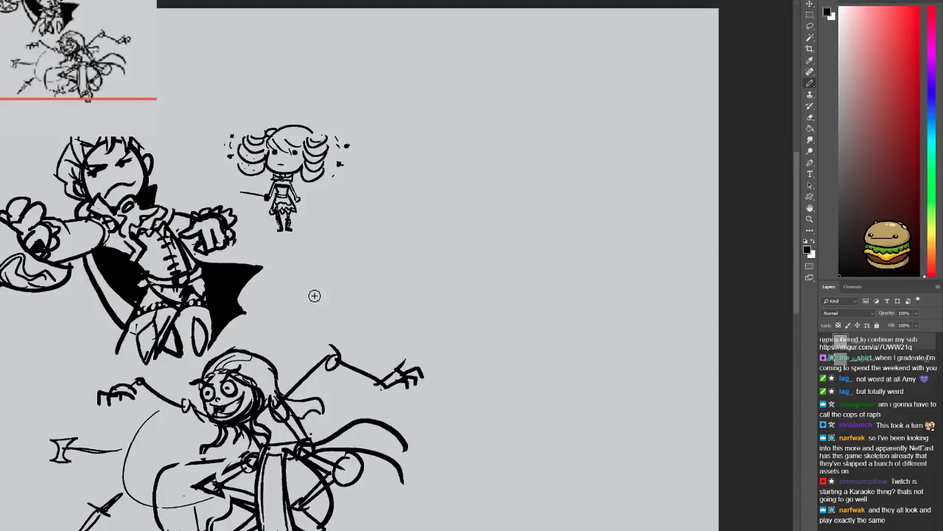
drag(275, 326, 317, 276)
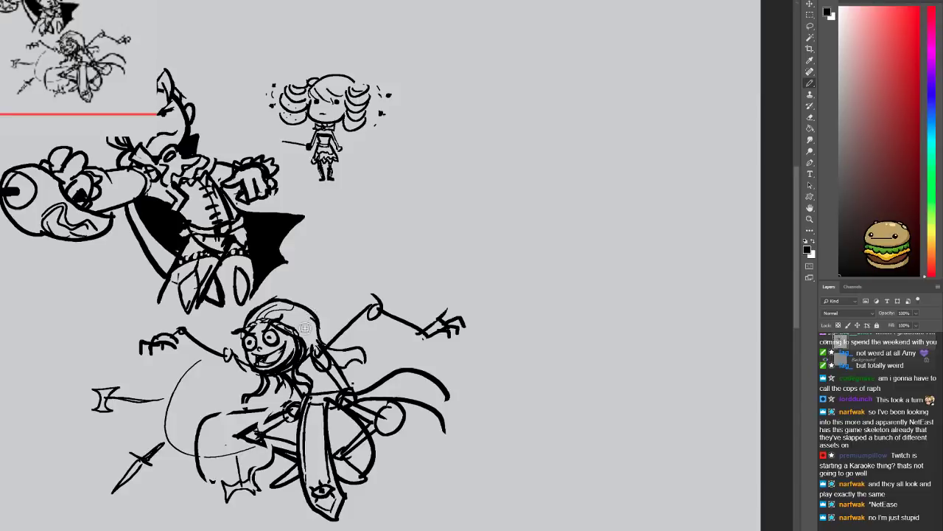
mouse_move(357, 254)
mouse_down()
mouse_move(345, 257)
mouse_move(346, 248)
mouse_up()
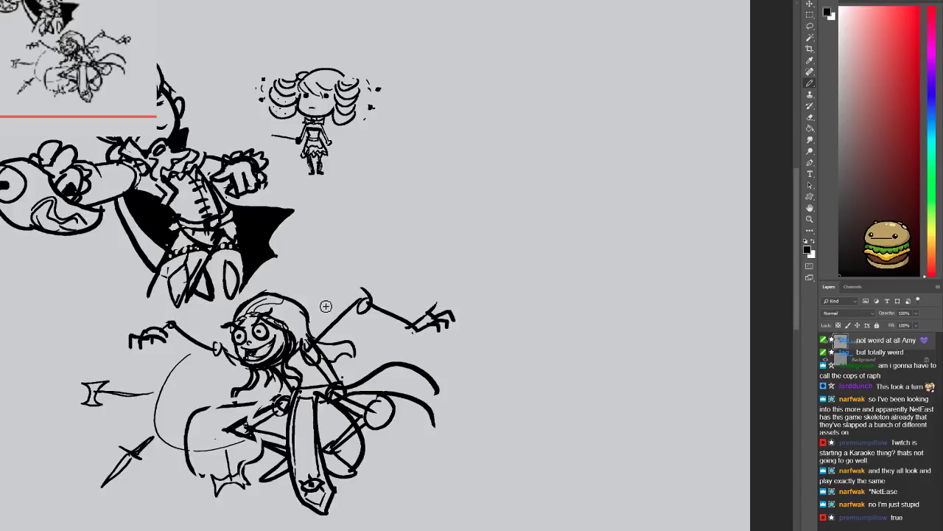
Sharpen the points of the swordsman's flaring black cape section and carve a curved notch into its upper edge
drag(339, 197, 402, 238)
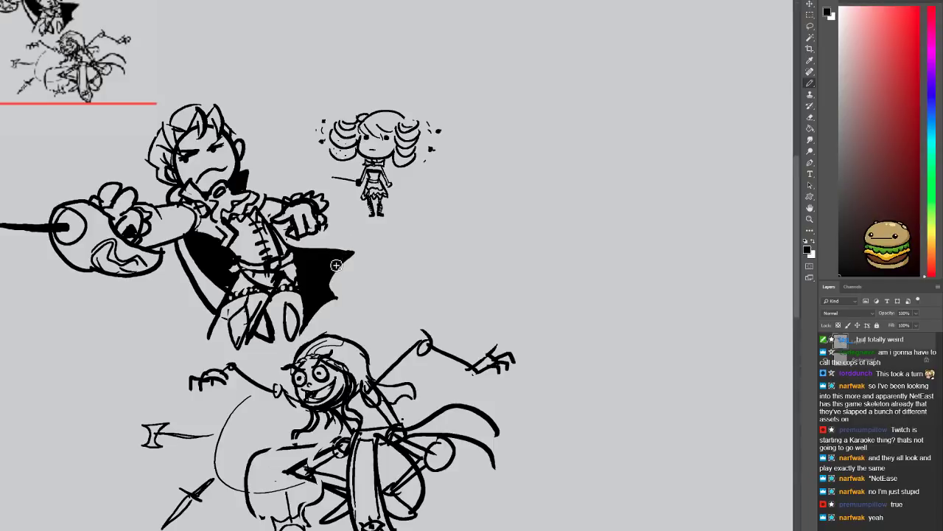
scroll(309, 279, up, 3)
key(e)
key(b)
key(e)
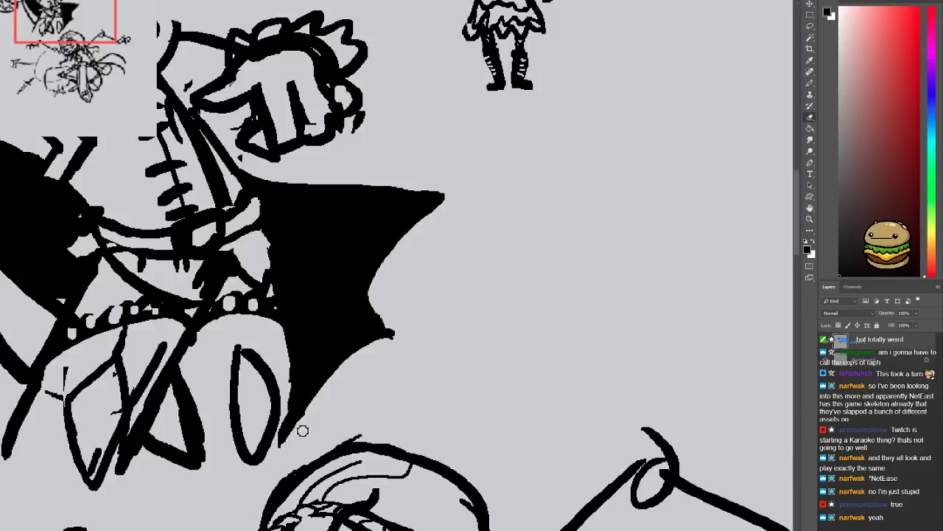
mouse_move(294, 431)
mouse_down()
mouse_move(339, 362)
mouse_move(428, 325)
mouse_move(381, 322)
mouse_move(394, 331)
mouse_move(378, 309)
mouse_move(485, 187)
mouse_up()
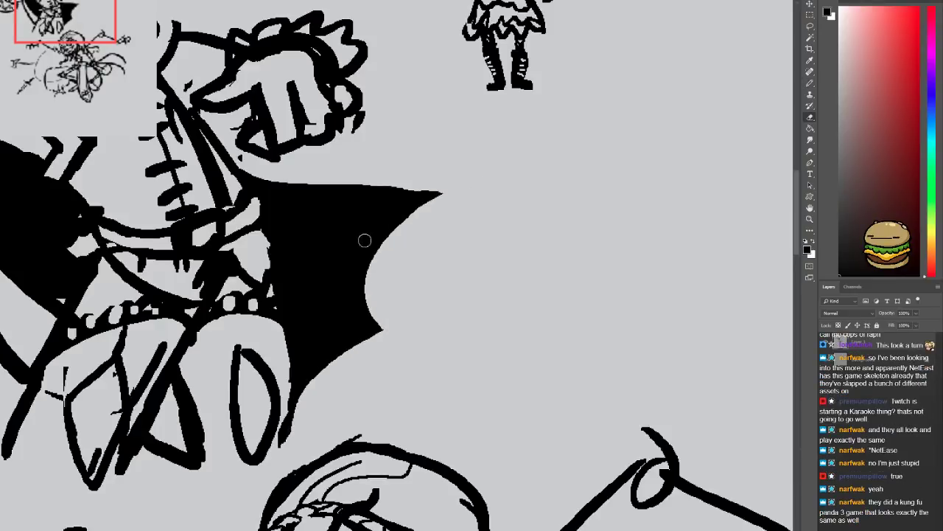
key(b)
mouse_move(300, 186)
mouse_down()
mouse_move(386, 159)
mouse_move(368, 207)
mouse_move(370, 167)
mouse_move(312, 192)
mouse_up()
key(e)
mouse_move(435, 187)
mouse_down()
mouse_move(396, 188)
mouse_move(392, 153)
mouse_up()
key(ctrl+minus)
key(ctrl+minus)
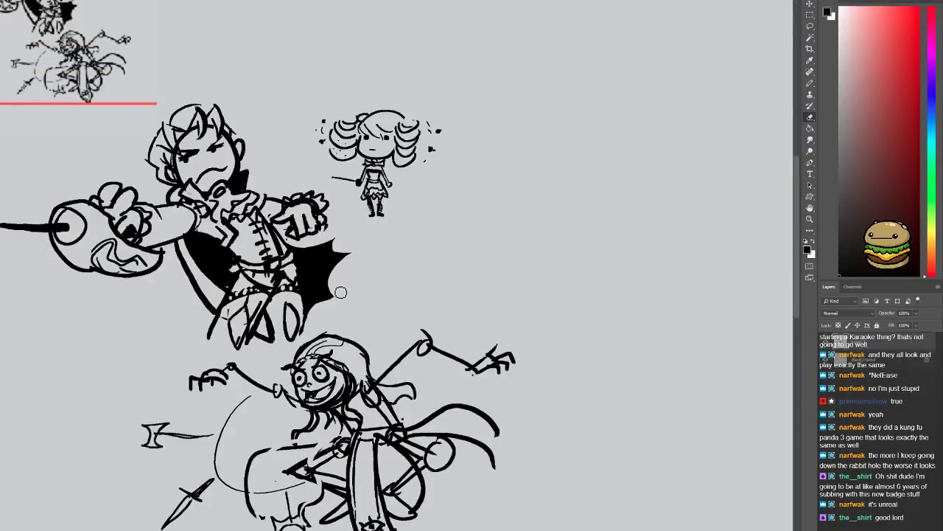
Hatch the cape strip beneath the sword arm and fill the gap between the swordsman's legs black
key(b)
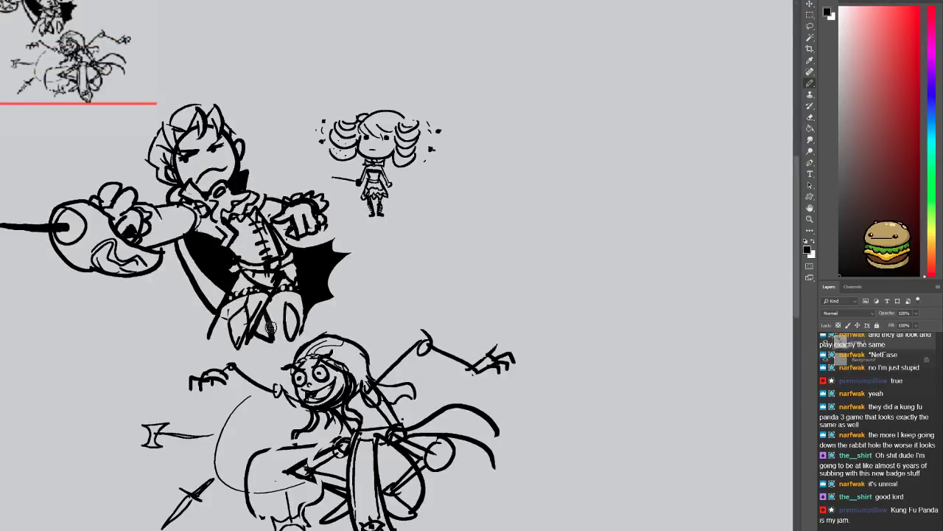
scroll(253, 322, right, 2)
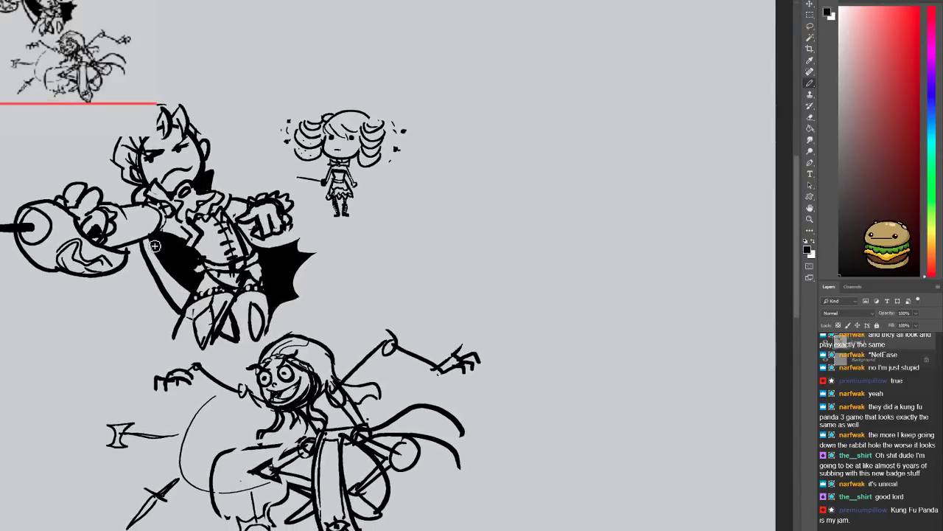
mouse_move(152, 244)
mouse_down()
mouse_move(177, 285)
mouse_move(234, 333)
mouse_up()
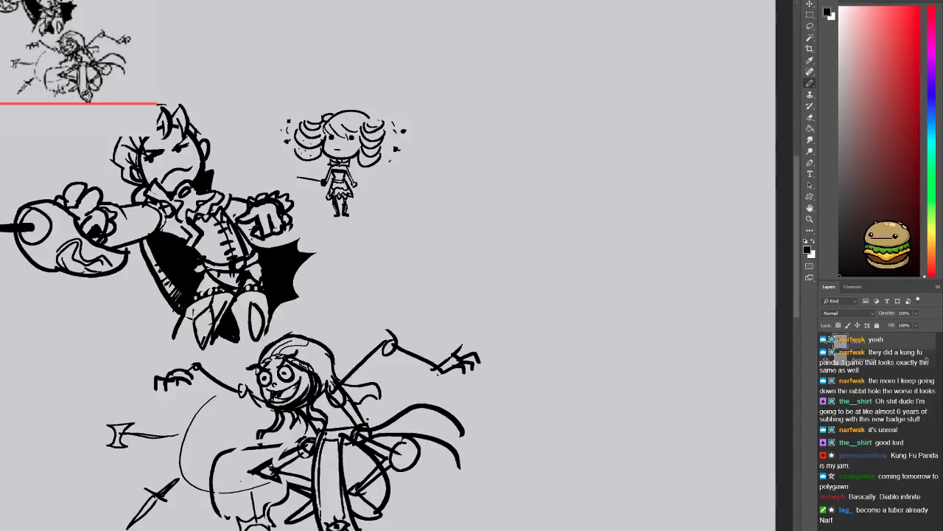
drag(202, 165, 210, 211)
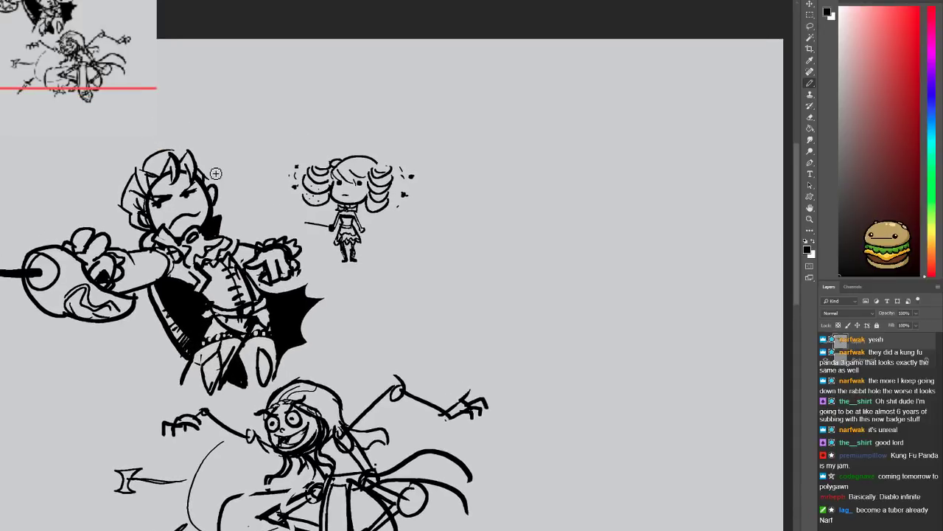
Draw three angular emphasis shards radiating beside the swordsman's head
mouse_move(220, 177)
mouse_down()
mouse_move(247, 158)
mouse_move(223, 175)
mouse_move(233, 198)
mouse_move(263, 171)
mouse_move(256, 204)
mouse_move(237, 195)
mouse_move(237, 220)
mouse_move(265, 223)
mouse_move(241, 223)
mouse_up()
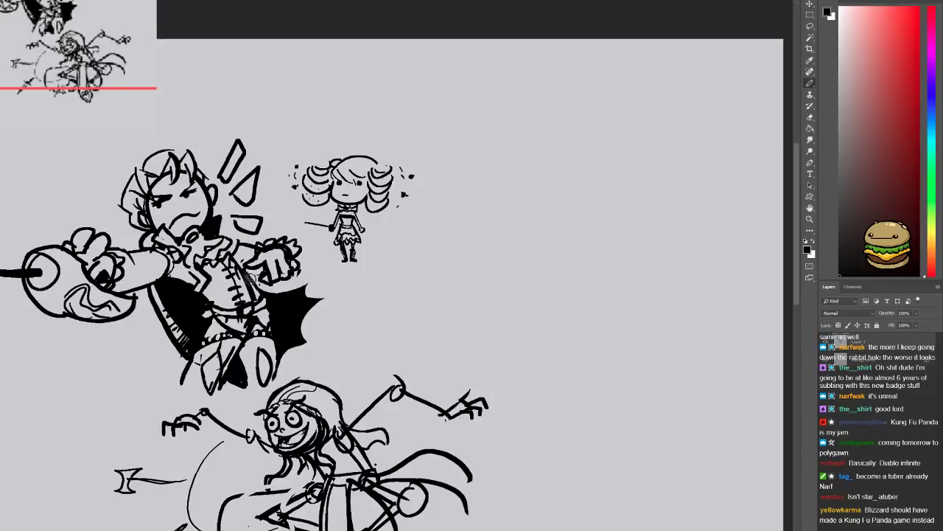
Draw a round smiling face with slanted eyes and dark leafy clusters on the crown, in the blank area beside the chibi girl
drag(233, 327, 188, 261)
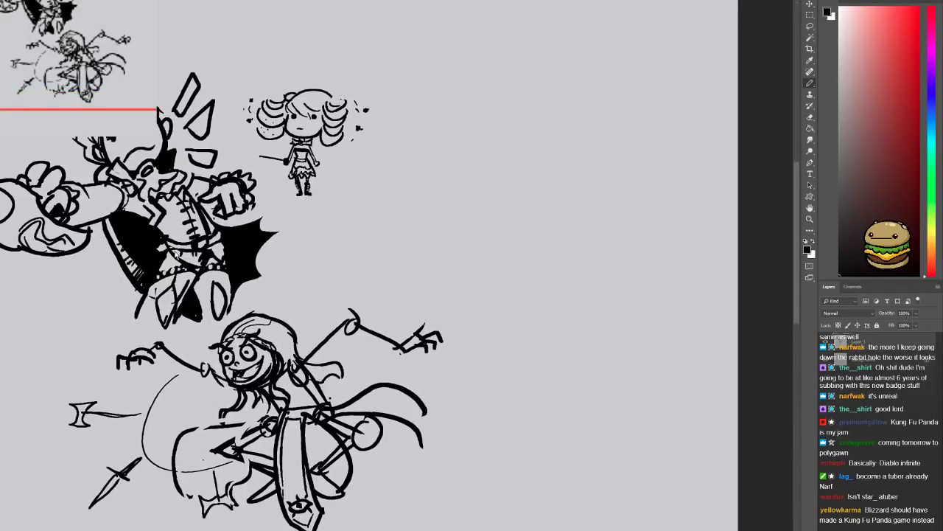
drag(320, 311, 174, 349)
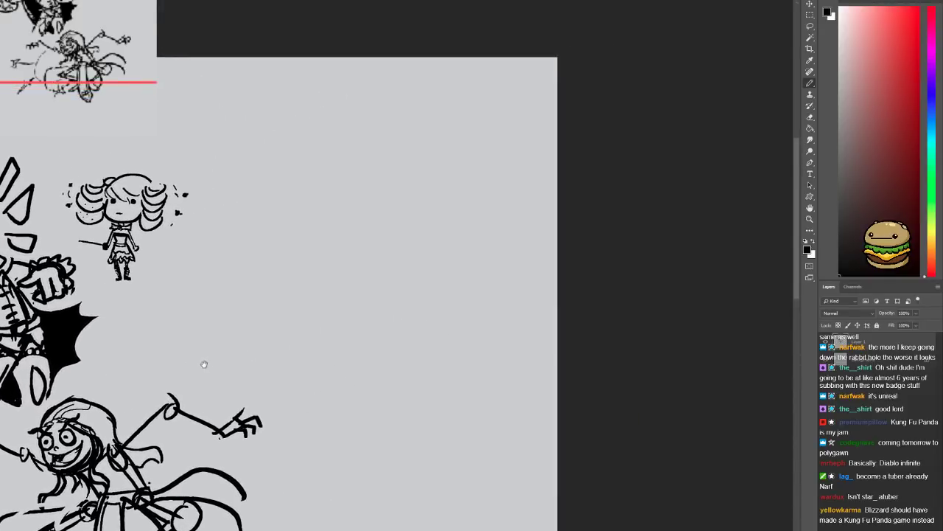
scroll(221, 308, up, 2)
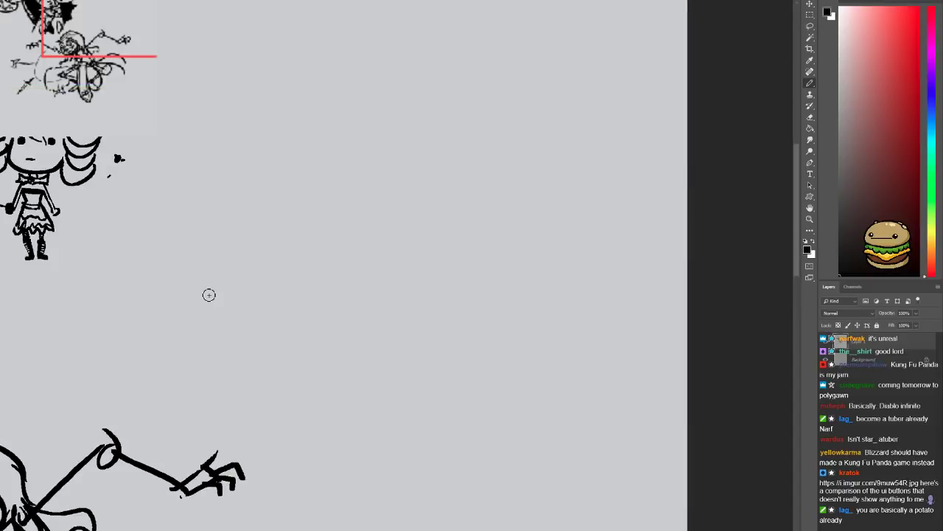
mouse_move(210, 254)
mouse_down()
mouse_move(257, 288)
mouse_move(221, 213)
mouse_move(256, 240)
mouse_move(230, 236)
mouse_move(267, 251)
mouse_up()
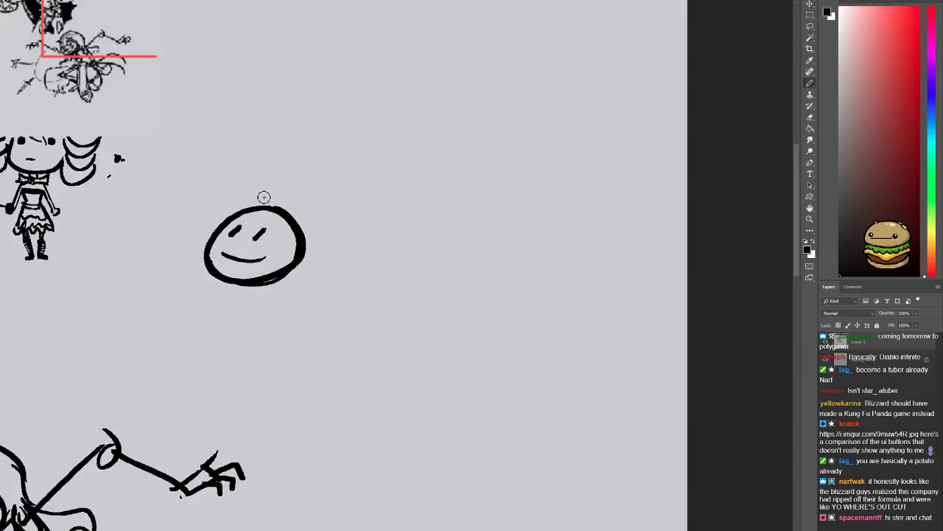
mouse_move(287, 233)
mouse_down()
mouse_move(293, 212)
mouse_move(277, 218)
mouse_move(286, 208)
mouse_up()
drag(223, 220, 225, 213)
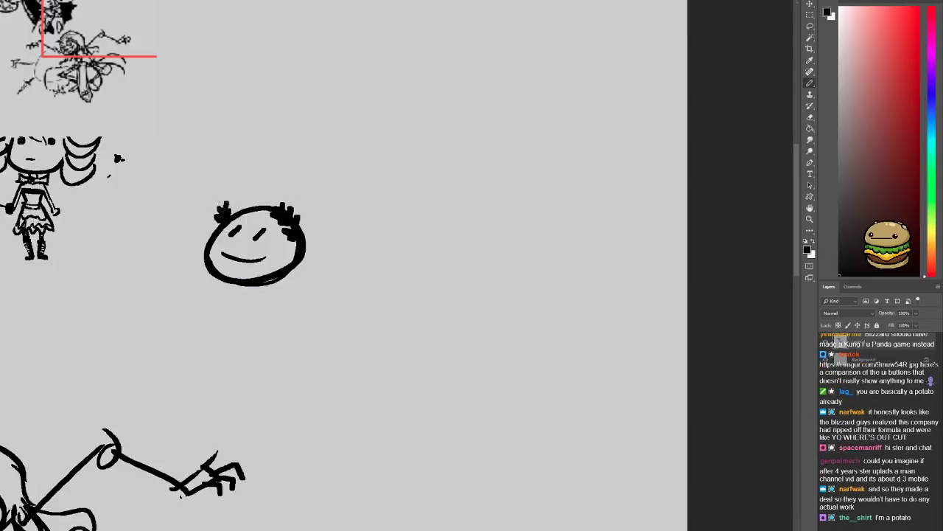
Erase small strips out of the leafy clusters and remove the top arc of the smiling head
key(e)
mouse_move(295, 210)
mouse_down()
mouse_move(282, 217)
mouse_move(292, 212)
mouse_move(289, 228)
mouse_move(298, 219)
mouse_up()
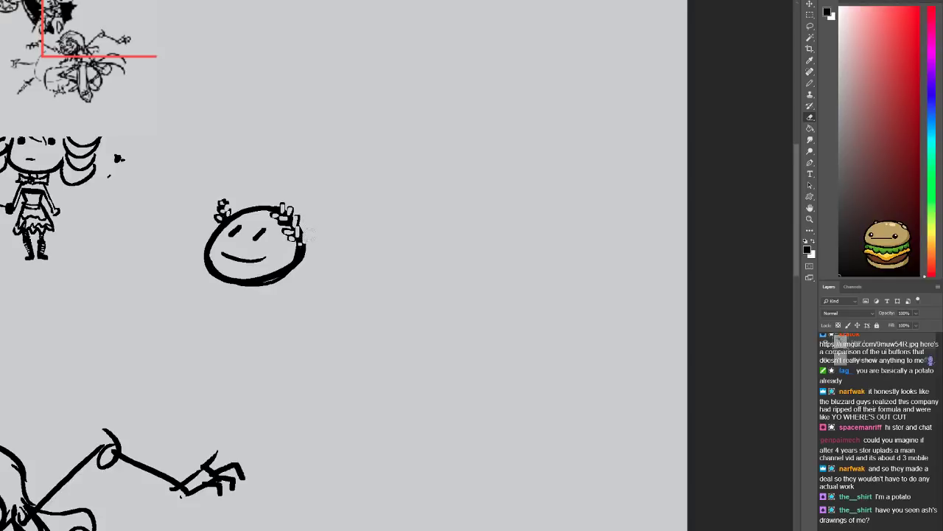
mouse_move(249, 217)
mouse_down()
mouse_move(244, 210)
mouse_move(270, 208)
mouse_move(294, 236)
mouse_up()
Draw a swept cap of hair over the smiling head and a rounded hair tie behind it
key(b)
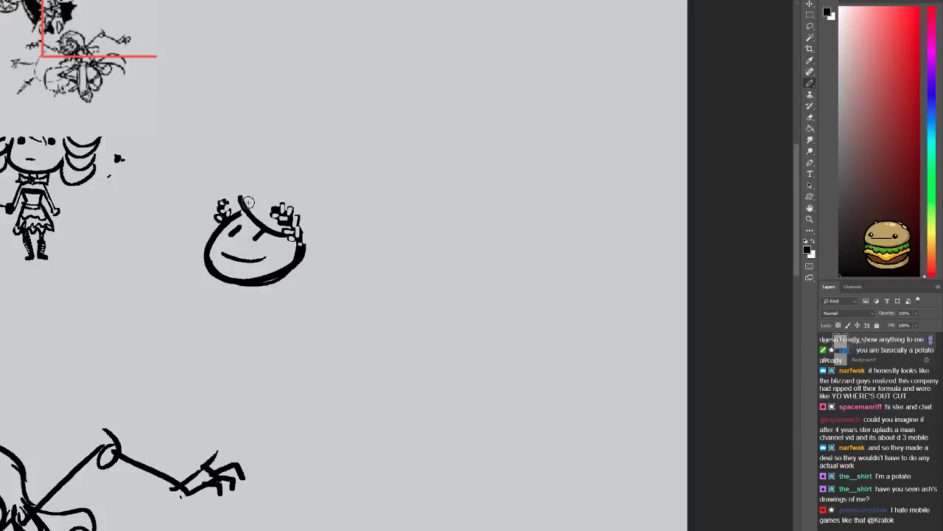
drag(299, 182, 305, 189)
key(ctrl+z)
mouse_move(243, 198)
mouse_down()
mouse_move(314, 208)
mouse_move(315, 243)
mouse_move(299, 269)
mouse_up()
key(ctrl+z)
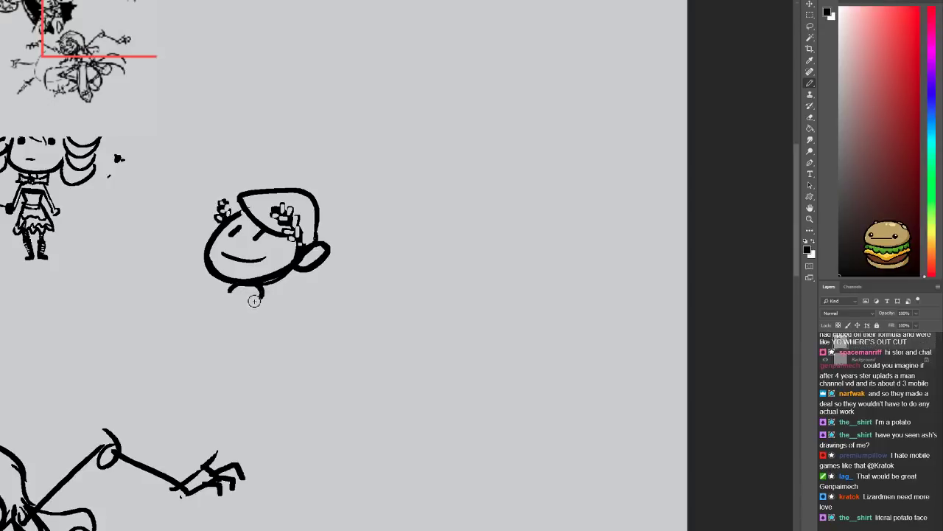
Sketch the smiling girl's neck, shoulders and bust with crossed lacing over the chest
mouse_move(221, 292)
mouse_down()
mouse_move(277, 285)
mouse_move(283, 315)
mouse_move(293, 302)
mouse_up()
mouse_move(225, 289)
mouse_down()
mouse_move(201, 304)
mouse_move(214, 286)
mouse_move(227, 306)
mouse_move(269, 305)
mouse_up()
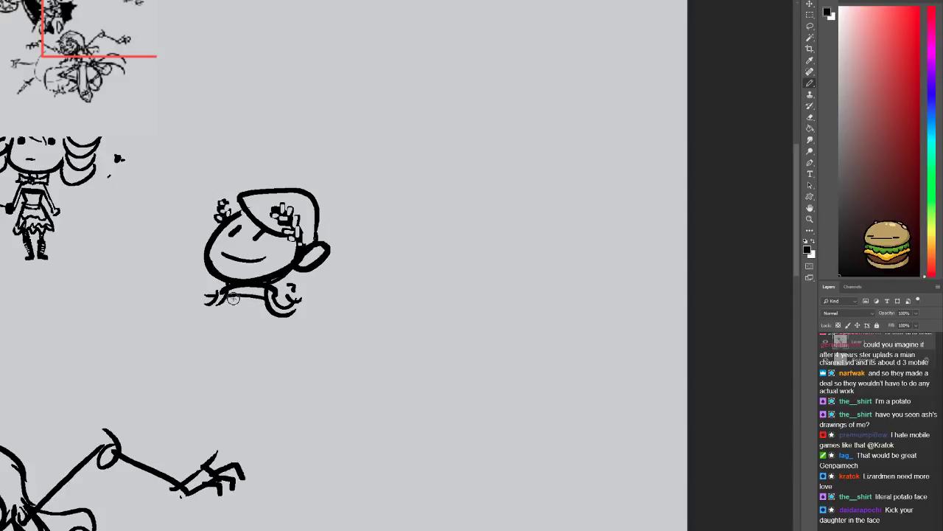
mouse_move(234, 301)
mouse_down()
mouse_move(264, 300)
mouse_move(228, 316)
mouse_move(255, 321)
mouse_move(223, 311)
mouse_move(240, 331)
mouse_move(266, 307)
mouse_move(258, 317)
mouse_move(212, 305)
mouse_move(222, 337)
mouse_move(276, 332)
mouse_move(266, 337)
mouse_move(271, 314)
mouse_move(247, 326)
mouse_move(279, 322)
mouse_up()
key(ctrl+z)
key(ctrl+z)
key(ctrl+z)
key(ctrl+z)
key(ctrl+z)
key(ctrl+z)
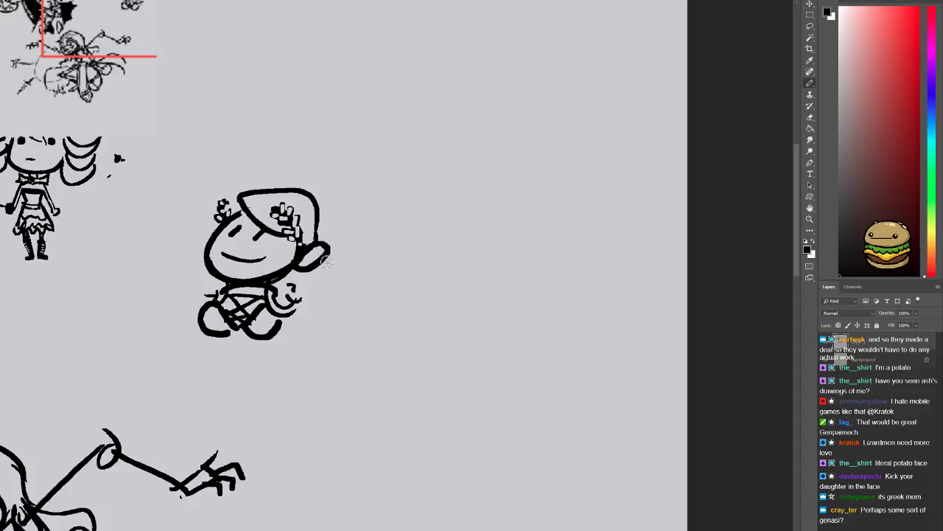
Draw the smiling girl's hanging braid, waist, short flared skirt and kicked-back legs
mouse_move(330, 256)
mouse_down()
mouse_move(326, 302)
mouse_move(311, 276)
mouse_move(334, 309)
mouse_move(319, 307)
mouse_move(326, 325)
mouse_move(337, 313)
mouse_move(326, 327)
mouse_move(339, 323)
mouse_move(354, 343)
mouse_up()
drag(222, 335, 231, 387)
key(ctrl+z)
mouse_move(223, 334)
mouse_down()
mouse_move(239, 355)
mouse_move(277, 351)
mouse_move(238, 354)
mouse_move(212, 408)
mouse_move(225, 401)
mouse_move(252, 411)
mouse_move(312, 368)
mouse_move(310, 356)
mouse_move(266, 346)
mouse_move(235, 366)
mouse_move(272, 355)
mouse_up()
mouse_move(215, 402)
mouse_down()
mouse_move(241, 409)
mouse_move(272, 399)
mouse_move(311, 363)
mouse_up()
mouse_move(233, 413)
mouse_down()
mouse_move(284, 418)
mouse_move(294, 436)
mouse_move(299, 426)
mouse_up()
drag(304, 385, 348, 432)
mouse_move(309, 381)
mouse_down()
mouse_move(329, 404)
mouse_move(295, 396)
mouse_move(340, 446)
mouse_move(305, 405)
mouse_move(328, 434)
mouse_up()
key(ctrl+alt+z)
key(ctrl+alt+z)
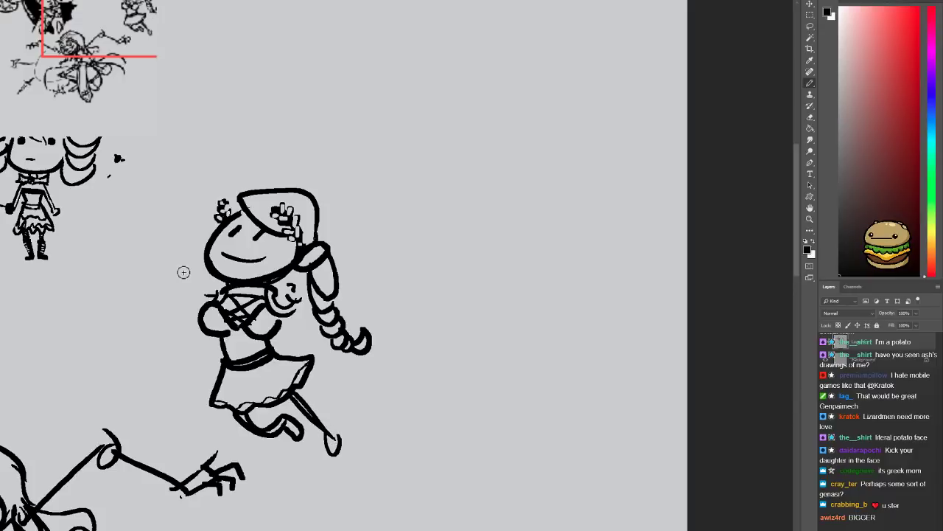
Draw the braided girl's outstretched arm gripping a raised short sword with a crossguard
drag(217, 292, 156, 274)
mouse_move(210, 303)
mouse_down()
mouse_move(157, 283)
mouse_move(150, 262)
mouse_move(152, 281)
mouse_move(140, 271)
mouse_move(215, 249)
mouse_move(249, 258)
mouse_move(277, 243)
mouse_move(269, 256)
mouse_move(276, 261)
mouse_move(279, 245)
mouse_up()
key(ctrl+z)
key(ctrl+z)
key(ctrl+z)
key(ctrl+z)
key(ctrl+z)
mouse_move(293, 278)
mouse_down()
mouse_move(265, 250)
mouse_move(289, 287)
mouse_up()
key(ctrl+z)
mouse_move(266, 249)
mouse_down()
mouse_move(243, 247)
mouse_move(282, 247)
mouse_move(262, 242)
mouse_move(248, 256)
mouse_move(244, 242)
mouse_move(292, 246)
mouse_move(258, 252)
mouse_up()
key(e)
key(b)
key(ctrl+z)
mouse_move(245, 242)
mouse_down()
mouse_move(224, 203)
mouse_move(221, 179)
mouse_move(253, 205)
mouse_move(264, 238)
mouse_up()
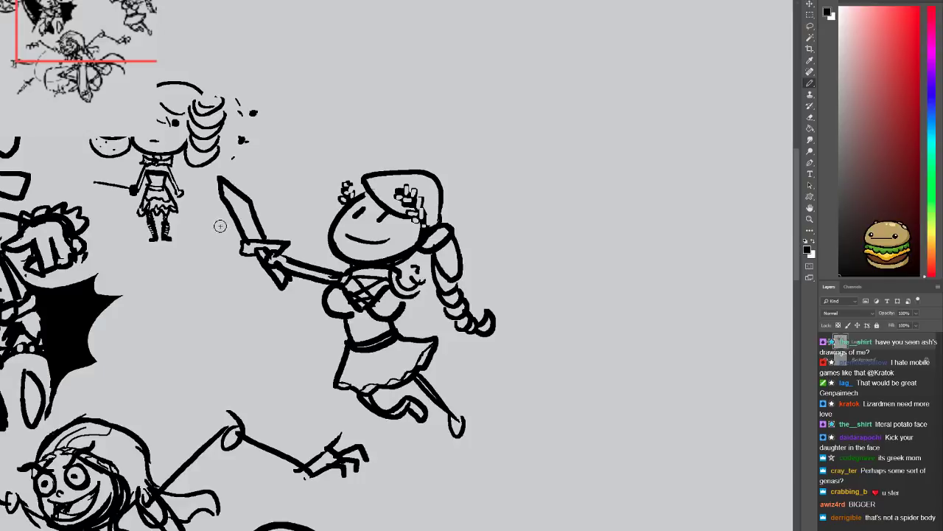
Add motion lines on both sides of the raised sword and refine the braided girl's face with an ear and nose
drag(216, 207, 261, 305)
drag(206, 231, 235, 289)
drag(268, 193, 278, 226)
drag(276, 190, 288, 218)
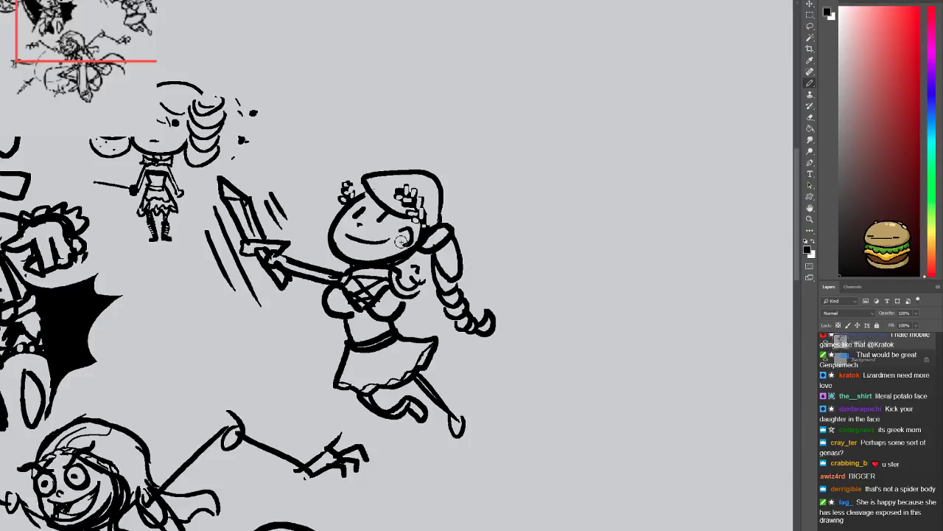
mouse_move(399, 226)
mouse_down()
mouse_move(401, 237)
mouse_move(382, 218)
mouse_up()
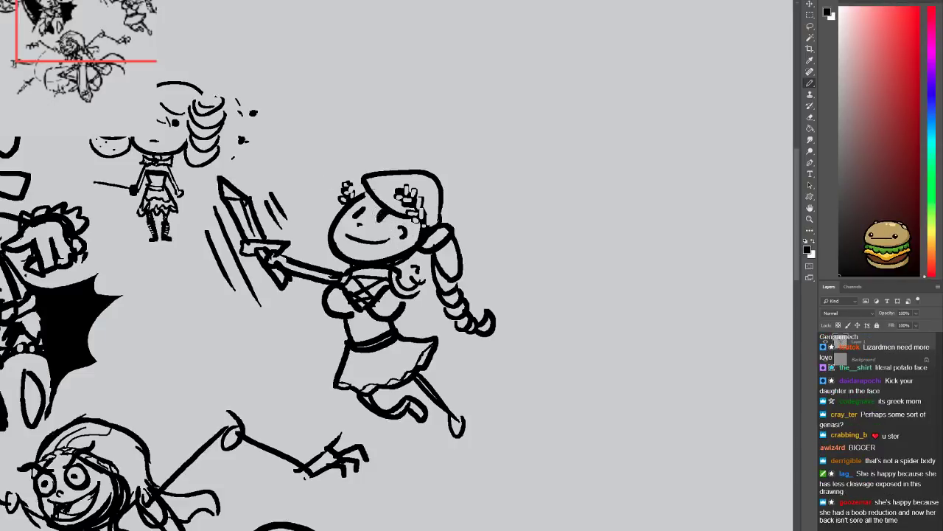
Draw a pointed shield with an inner border and emblem over the braided girl's other arm
drag(387, 253, 333, 249)
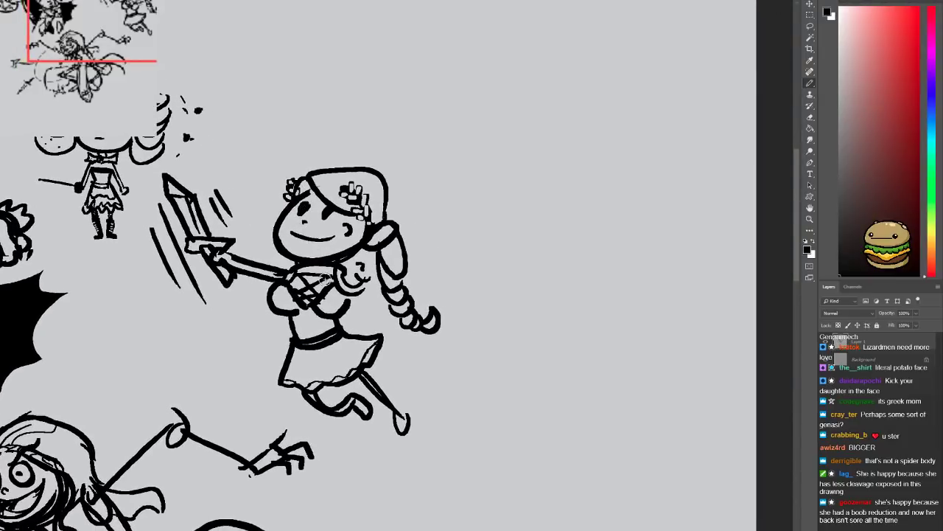
key(e)
key(b)
mouse_move(361, 276)
mouse_down()
mouse_move(384, 309)
mouse_move(379, 330)
mouse_move(349, 343)
mouse_move(347, 285)
mouse_move(348, 338)
mouse_move(374, 300)
mouse_move(356, 322)
mouse_move(366, 301)
mouse_up()
key(e)
key(b)
key(ctrl+z)
drag(355, 308, 363, 299)
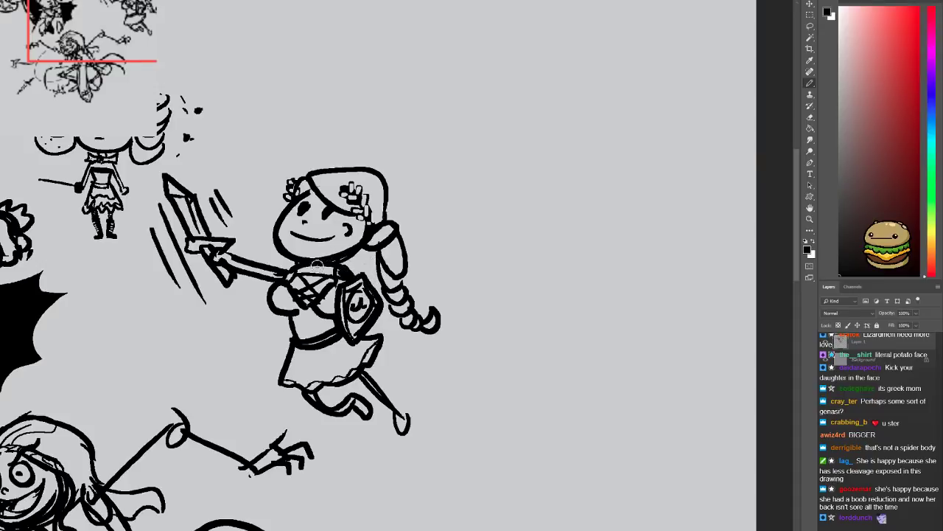
Erase the line across the braided girl's collar and rework the neck above the chest lacing
key(e)
mouse_move(293, 264)
mouse_down()
mouse_move(344, 272)
mouse_move(300, 269)
mouse_move(348, 269)
mouse_move(303, 268)
mouse_move(344, 270)
mouse_move(300, 265)
mouse_move(337, 269)
mouse_move(319, 272)
mouse_move(298, 255)
mouse_move(290, 263)
mouse_move(330, 265)
mouse_move(351, 253)
mouse_up()
key(b)
key(ctrl+z)
key(e)
key(b)
key(e)
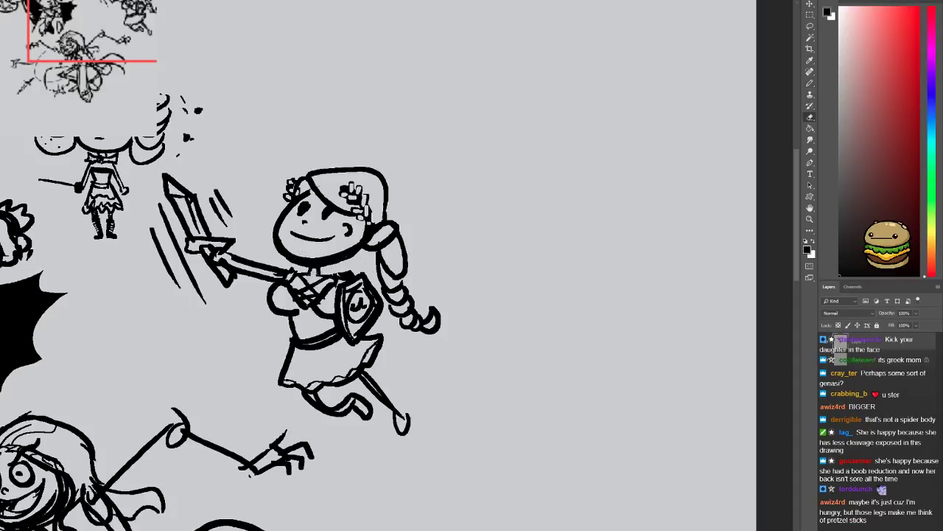
Try outlining a round head with curved side lines in the blank area below the bandana character
key(ctrl+minus)
drag(246, 323, 370, 322)
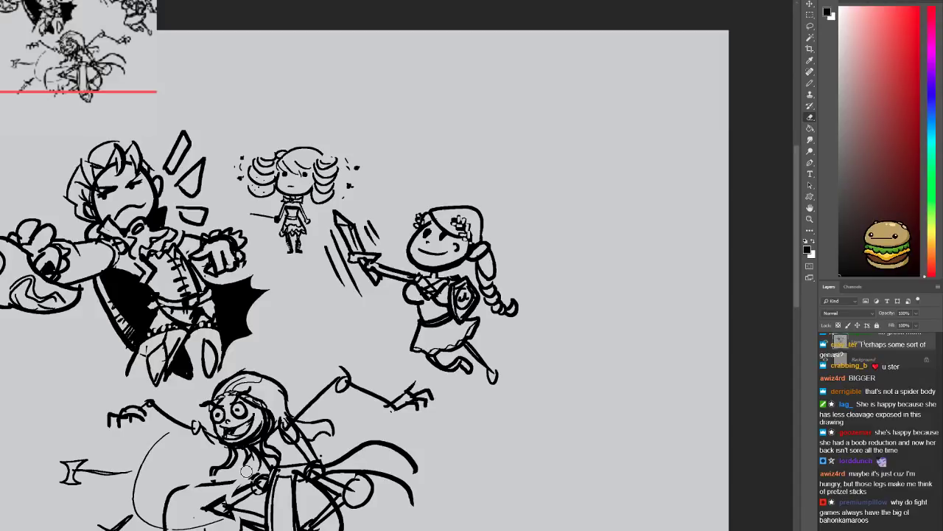
drag(226, 432, 230, 224)
drag(278, 400, 126, 449)
drag(183, 479, 253, 409)
mouse_move(371, 313)
mouse_down()
mouse_move(274, 442)
mouse_move(213, 318)
mouse_move(311, 246)
mouse_move(439, 195)
mouse_up()
scroll(326, 302, up, 2)
drag(290, 392, 270, 281)
key(b)
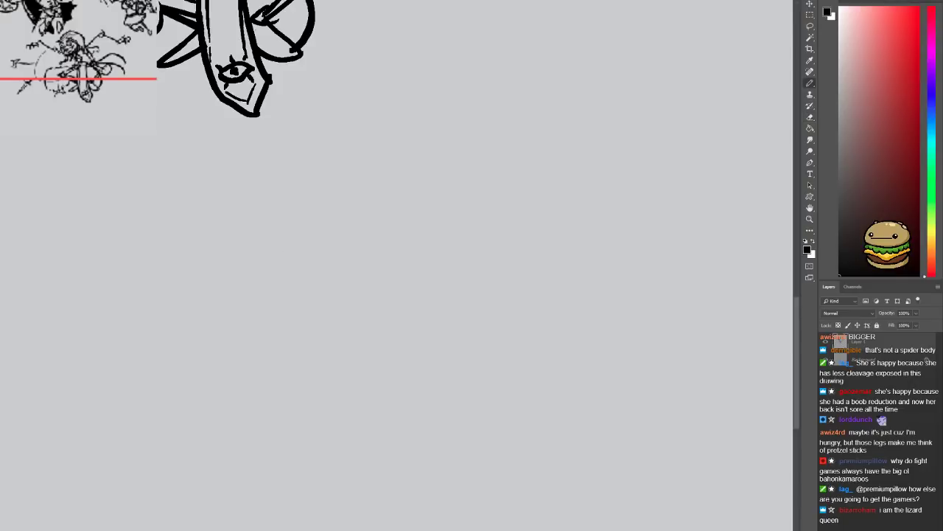
mouse_move(371, 213)
mouse_down()
mouse_move(314, 204)
mouse_move(368, 225)
mouse_up()
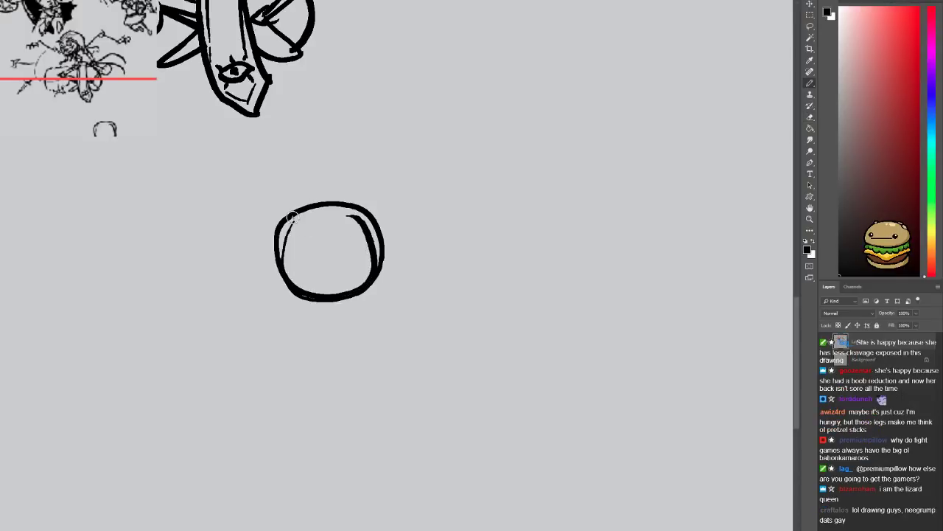
key(ctrl+z)
Draw a round head with two long pointed horns over the eyes and a curved crown strap, below the bandana character
mouse_move(273, 184)
mouse_down()
mouse_move(297, 265)
mouse_move(295, 170)
mouse_move(273, 178)
mouse_move(294, 164)
mouse_move(276, 253)
mouse_move(294, 171)
mouse_move(278, 209)
mouse_move(289, 197)
mouse_move(312, 211)
mouse_move(324, 203)
mouse_move(272, 178)
mouse_up()
key(ctrl+z)
key(ctrl+z)
mouse_move(333, 184)
mouse_down()
mouse_move(309, 201)
mouse_move(340, 187)
mouse_move(328, 207)
mouse_move(338, 186)
mouse_move(316, 210)
mouse_move(336, 202)
mouse_up()
key(ctrl+z)
key(e)
mouse_move(265, 190)
mouse_down()
mouse_move(293, 203)
mouse_move(284, 204)
mouse_move(297, 191)
mouse_move(286, 190)
mouse_move(317, 165)
mouse_move(315, 192)
mouse_up()
key(b)
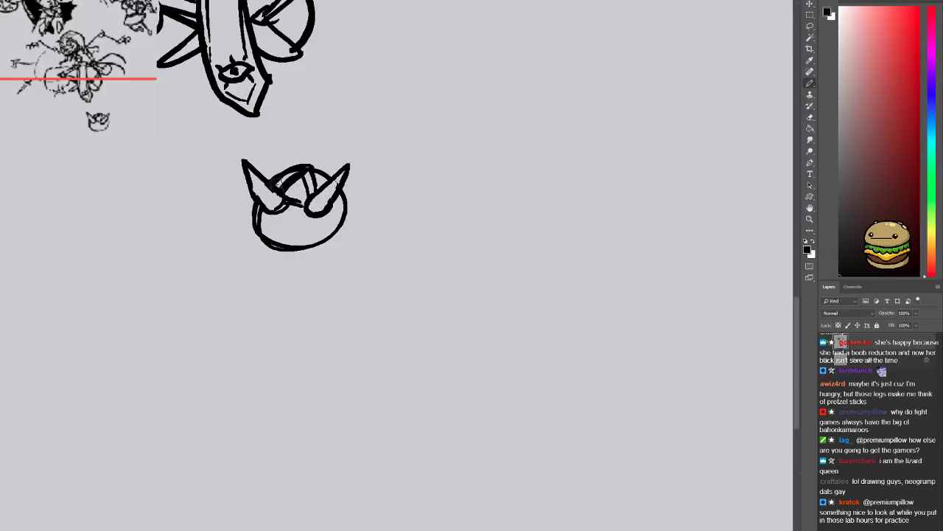
Add face straps, a solid black round mouth piece, an ear and horn shading to the horned head
mouse_move(284, 224)
mouse_down()
mouse_move(321, 230)
mouse_move(323, 216)
mouse_move(263, 217)
mouse_move(311, 219)
mouse_move(321, 210)
mouse_up()
key(ctrl+alt+z)
key(ctrl+alt+z)
drag(274, 214, 285, 228)
key(ctrl+alt+z)
drag(338, 214, 334, 234)
drag(252, 177, 269, 201)
drag(333, 181, 318, 194)
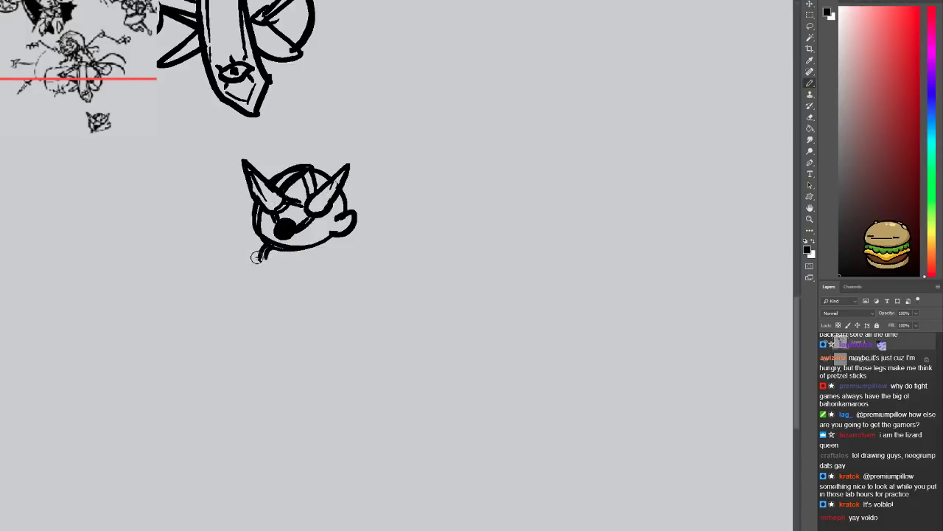
Draw the horned figure's curved torso beneath the neck and erase overlapping lines
mouse_move(257, 269)
mouse_down()
mouse_move(283, 272)
mouse_move(261, 274)
mouse_move(313, 337)
mouse_up()
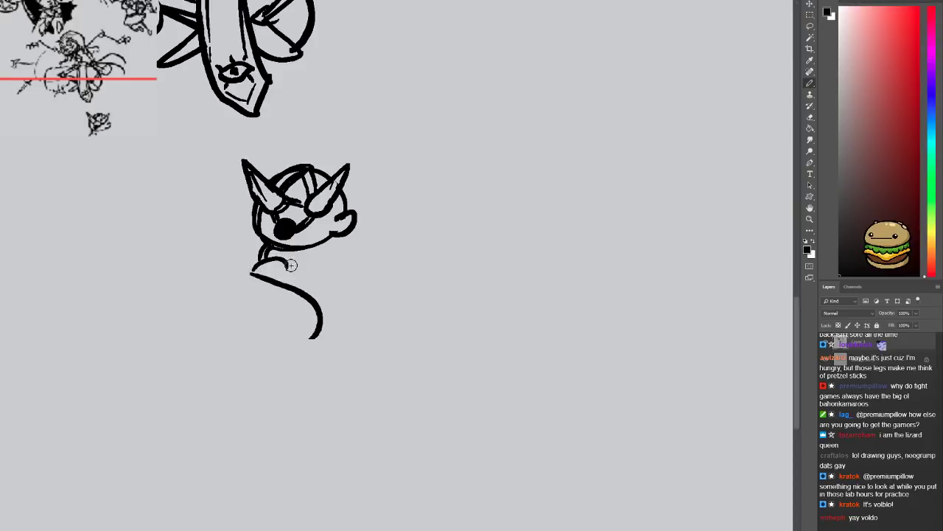
drag(288, 260, 341, 330)
key(e)
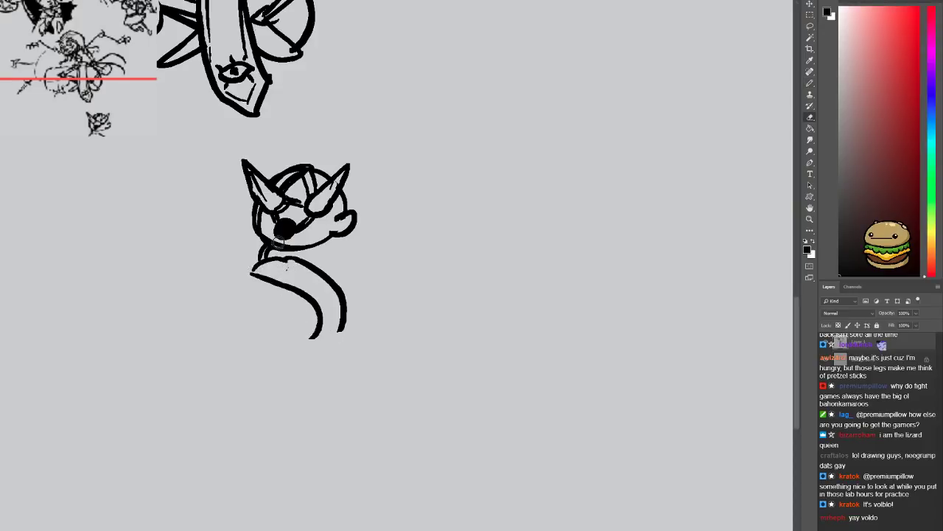
mouse_move(253, 271)
mouse_down()
mouse_move(298, 258)
mouse_move(207, 295)
mouse_up()
Draw two curving arms ending in jagged clawed hands and erase part of the horned figure's inner torso line
key(b)
mouse_move(264, 276)
mouse_down()
mouse_move(242, 260)
mouse_move(199, 284)
mouse_move(216, 299)
mouse_move(222, 292)
mouse_move(211, 308)
mouse_move(232, 286)
mouse_move(204, 307)
mouse_move(191, 295)
mouse_move(226, 286)
mouse_move(214, 284)
mouse_move(233, 348)
mouse_move(222, 313)
mouse_move(268, 341)
mouse_move(229, 304)
mouse_move(257, 303)
mouse_move(225, 280)
mouse_up()
mouse_move(305, 264)
mouse_down()
mouse_move(373, 262)
mouse_move(359, 248)
mouse_move(323, 266)
mouse_move(374, 254)
mouse_move(368, 228)
mouse_move(383, 269)
mouse_move(369, 241)
mouse_move(376, 202)
mouse_move(385, 218)
mouse_move(404, 189)
mouse_move(393, 235)
mouse_move(404, 228)
mouse_move(380, 254)
mouse_up()
key(e)
key(b)
key(e)
mouse_move(309, 292)
mouse_down()
mouse_move(298, 293)
mouse_move(319, 335)
mouse_up()
key(b)
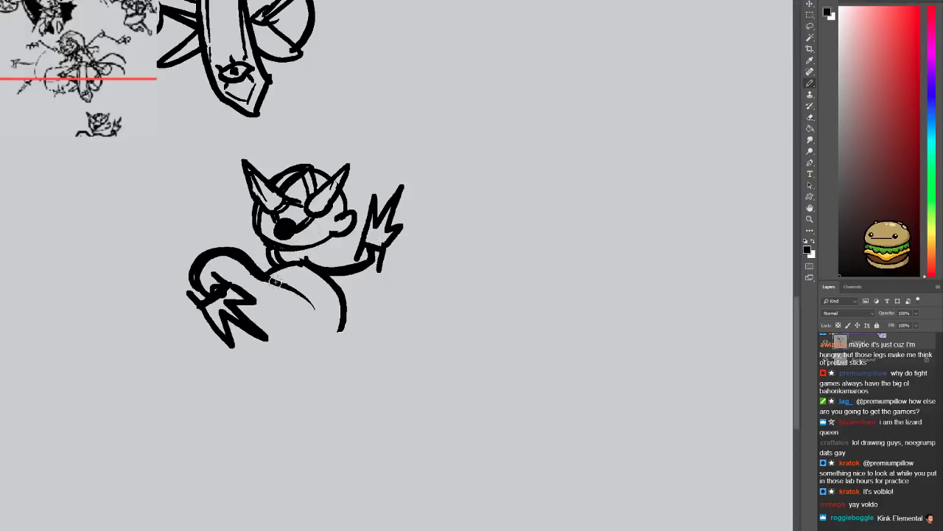
Redraw the horned figure's belly line and add a spiked piece at the hips
mouse_move(273, 278)
mouse_down()
mouse_move(306, 310)
mouse_move(297, 336)
mouse_up()
key(e)
mouse_move(300, 295)
mouse_down()
mouse_move(315, 355)
mouse_move(371, 322)
mouse_move(339, 332)
mouse_move(330, 352)
mouse_move(341, 331)
mouse_up()
key(b)
key(ctrl+z)
key(e)
key(b)
drag(198, 280, 218, 290)
mouse_move(319, 325)
mouse_down()
mouse_move(302, 318)
mouse_move(301, 347)
mouse_up()
Thin and clean up the outlines of the horned figure's two arms
key(e)
mouse_move(210, 253)
mouse_down()
mouse_move(200, 284)
mouse_move(196, 270)
mouse_move(223, 250)
mouse_move(280, 276)
mouse_up()
key(ctrl+z)
key(b)
mouse_move(215, 249)
mouse_down()
mouse_move(274, 269)
mouse_move(299, 257)
mouse_move(304, 266)
mouse_move(370, 256)
mouse_up()
key(e)
key(ctrl+z)
key(ctrl+z)
key(b)
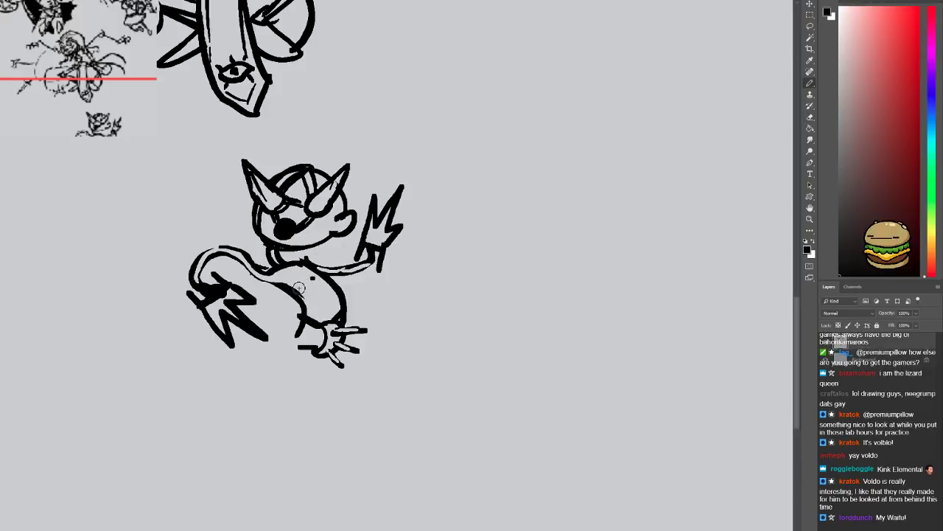
Add curved straps across the horned figure's torso and draw a bent leg curling beneath the body
key(e)
key(b)
mouse_move(294, 258)
mouse_down()
mouse_move(303, 288)
mouse_move(336, 302)
mouse_up()
drag(304, 333, 300, 392)
mouse_move(300, 352)
mouse_down()
mouse_move(282, 383)
mouse_move(307, 385)
mouse_move(296, 391)
mouse_up()
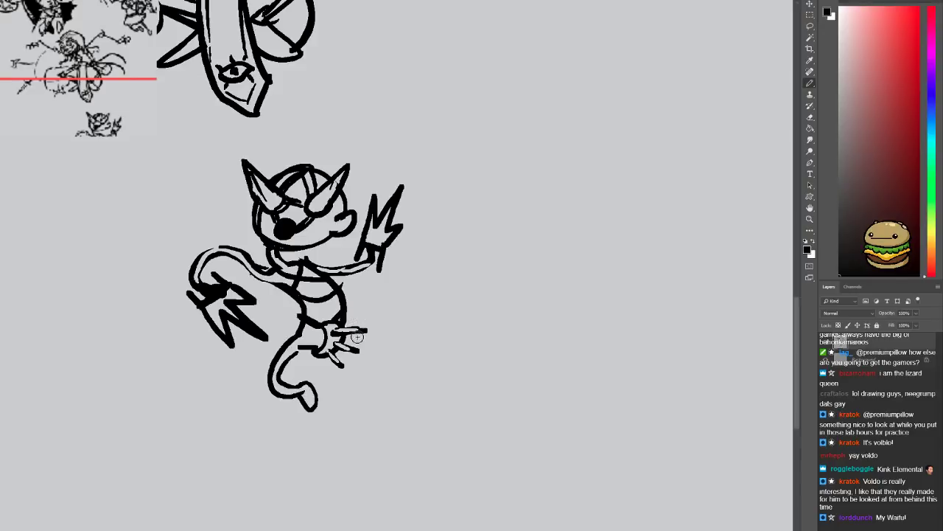
Draw the horned figure's other leg kicked outward with bands around it and a pointed foot
mouse_move(349, 340)
mouse_down()
mouse_move(410, 347)
mouse_move(432, 327)
mouse_move(355, 323)
mouse_move(454, 281)
mouse_move(437, 315)
mouse_move(387, 305)
mouse_move(352, 316)
mouse_move(376, 319)
mouse_move(400, 305)
mouse_up()
key(ctrl+z)
drag(416, 285, 409, 303)
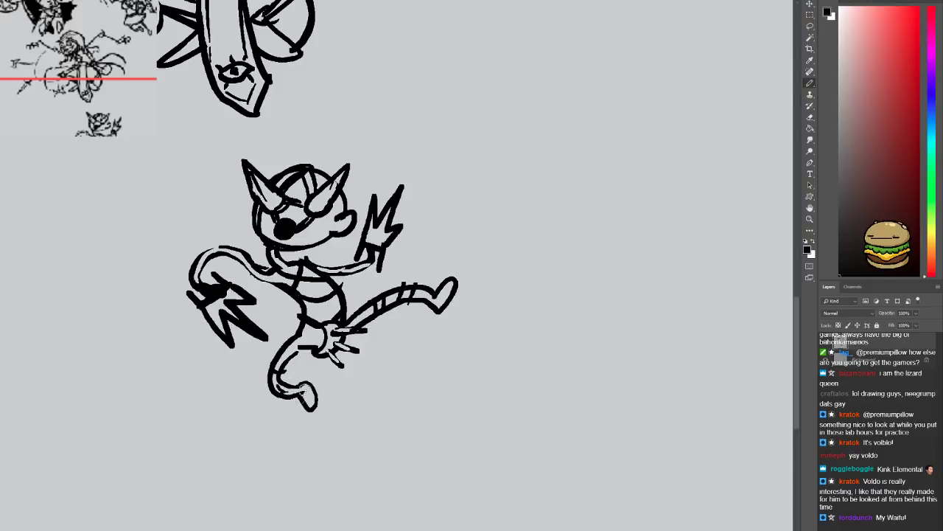
Draw a curved banana with inner ridge lines in the blank space beside the horned figure
key(ctrl+minus)
drag(265, 319, 296, 338)
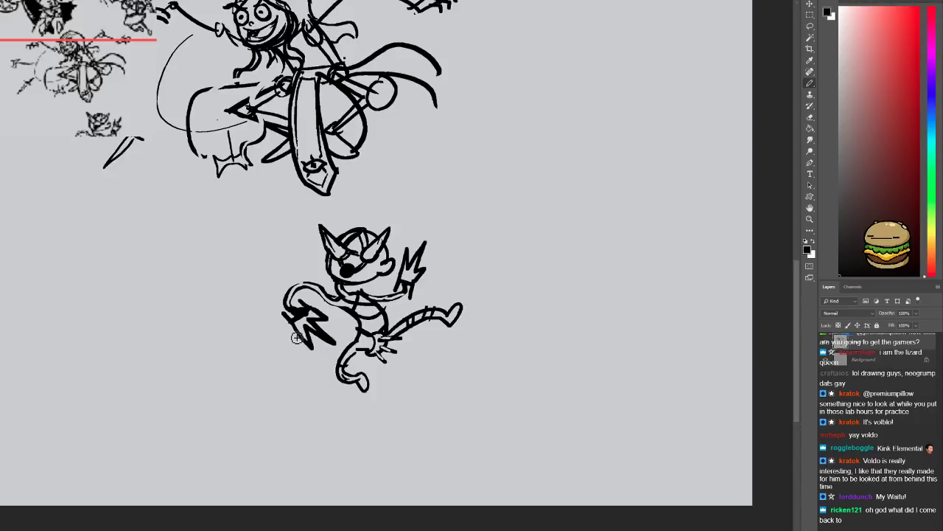
mouse_move(287, 60)
mouse_down()
mouse_move(326, 220)
mouse_move(342, 352)
mouse_move(326, 365)
mouse_up()
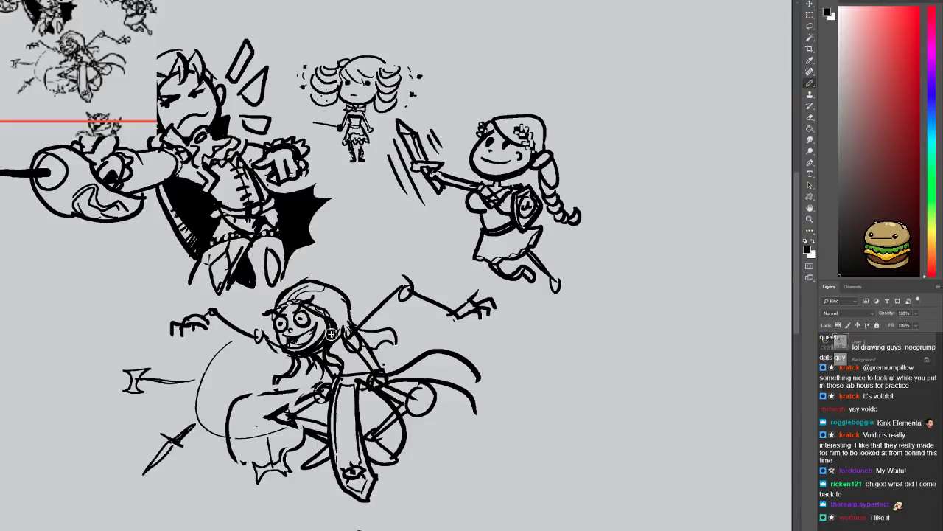
drag(207, 528, 272, 336)
mouse_move(216, 306)
mouse_down()
mouse_move(209, 327)
mouse_move(264, 367)
mouse_move(224, 324)
mouse_move(267, 357)
mouse_move(255, 367)
mouse_move(259, 360)
mouse_up()
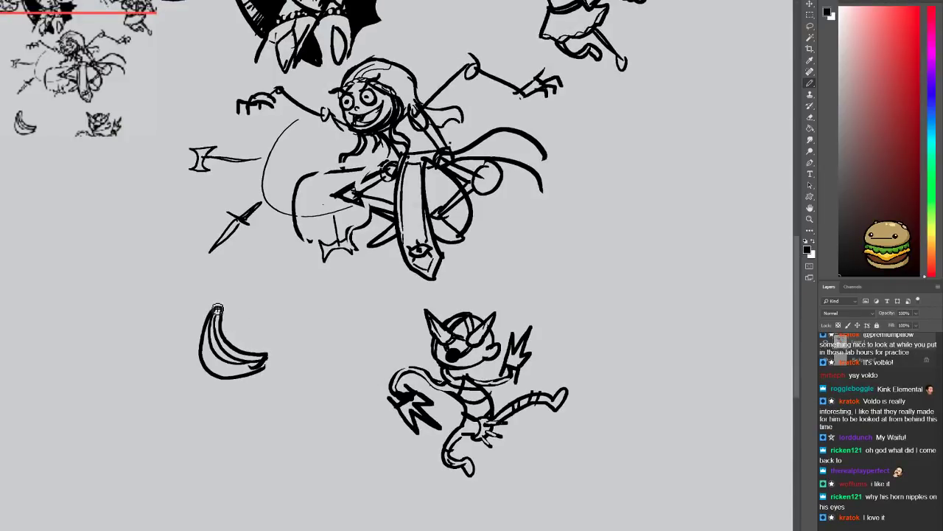
key(ctrl+z)
mouse_move(216, 306)
mouse_down()
mouse_move(218, 294)
mouse_move(218, 310)
mouse_up()
key(ctrl+z)
Draw a lizard head in the blank space beside the swordsman, with a long snout, filled eyes, brow bumps, lower jaw and a tooth
drag(302, 275, 2, 315)
key(ctrl+plus)
drag(243, 300, 322, 267)
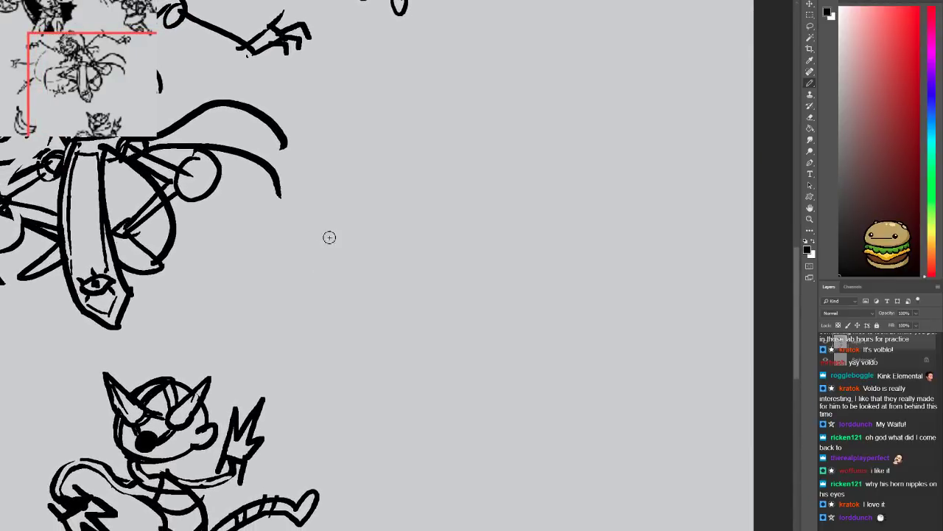
mouse_move(418, 190)
mouse_down()
mouse_move(347, 261)
mouse_move(372, 276)
mouse_move(476, 219)
mouse_move(464, 201)
mouse_move(431, 187)
mouse_up()
key(ctrl+z)
key(ctrl+z)
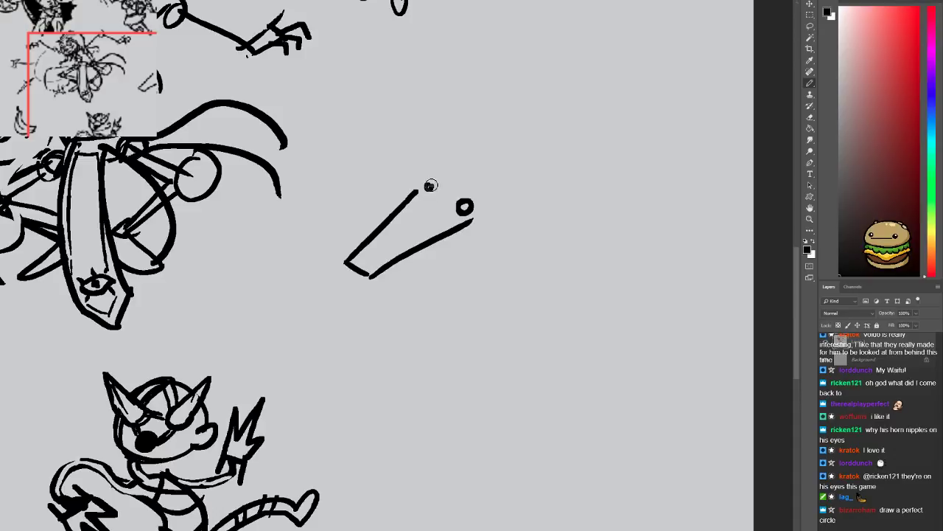
click(429, 187)
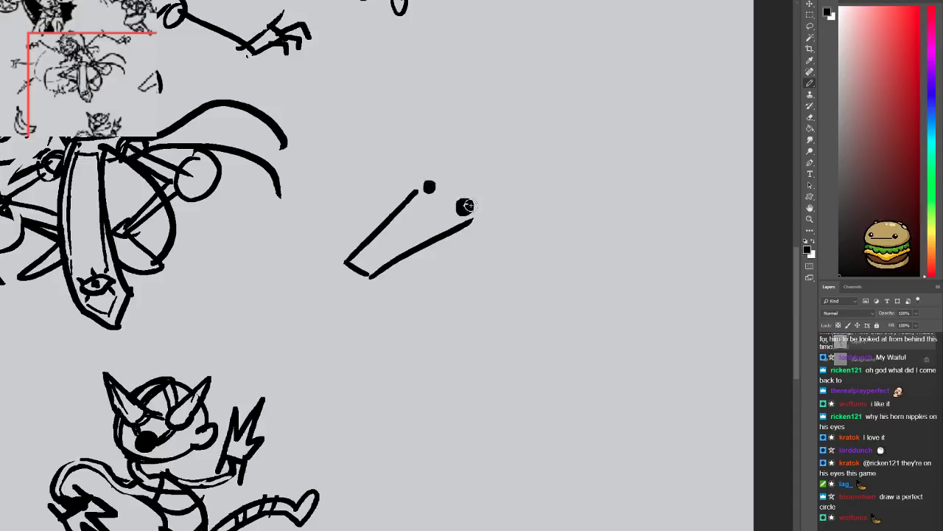
mouse_move(414, 193)
mouse_down()
mouse_move(446, 180)
mouse_move(486, 186)
mouse_move(490, 209)
mouse_up()
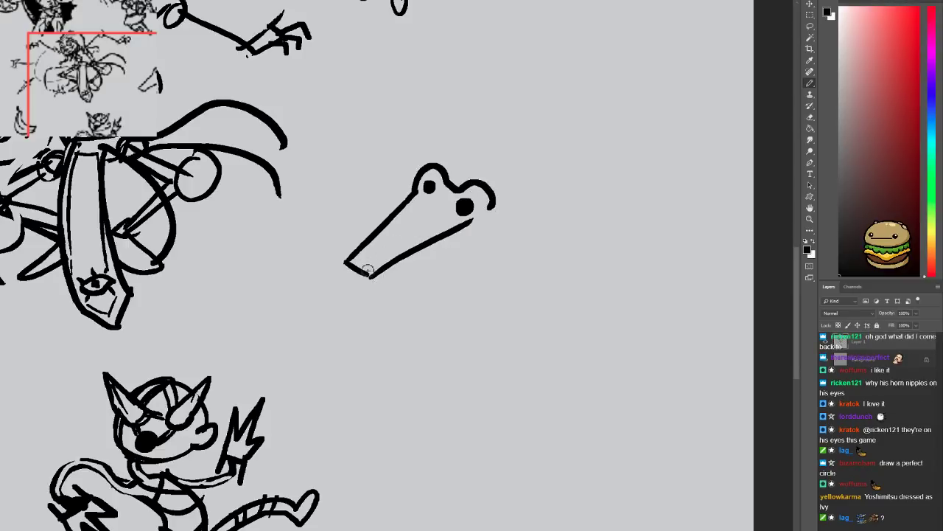
mouse_move(354, 272)
mouse_down()
mouse_move(357, 287)
mouse_move(378, 293)
mouse_move(410, 284)
mouse_move(461, 248)
mouse_up()
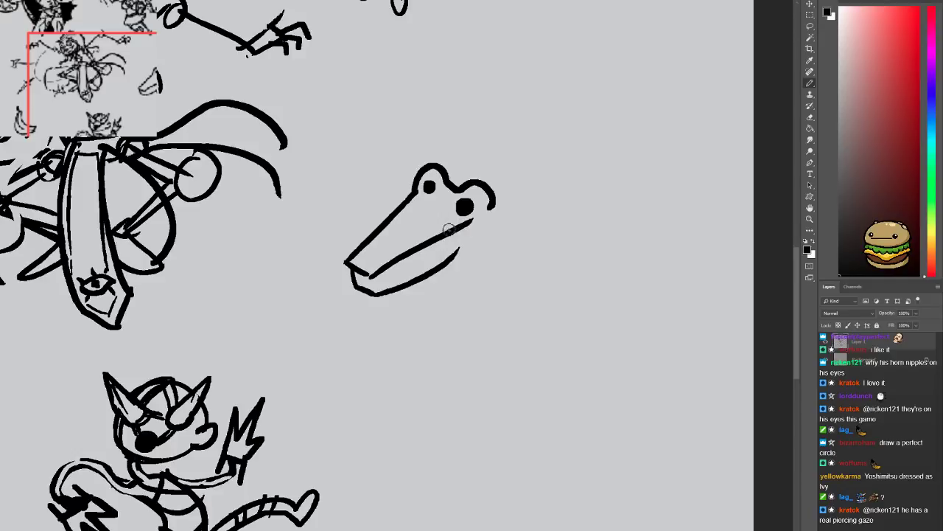
drag(384, 265, 395, 265)
Draw a diamond-shaped shield below the lizard's head and line its edges with an inner rim
mouse_move(452, 302)
mouse_down()
mouse_move(514, 243)
mouse_move(569, 305)
mouse_up()
key(ctrl+z)
drag(516, 238, 553, 302)
mouse_move(554, 317)
mouse_down()
mouse_move(493, 396)
mouse_move(451, 304)
mouse_up()
mouse_move(512, 252)
mouse_down()
mouse_move(521, 248)
mouse_move(460, 301)
mouse_up()
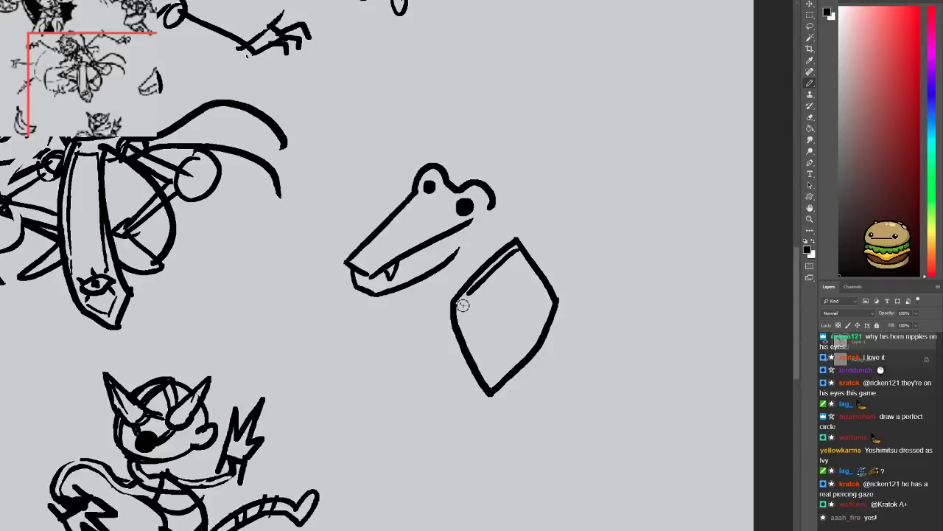
drag(460, 302, 494, 382)
key(ctrl+z)
drag(462, 305, 489, 376)
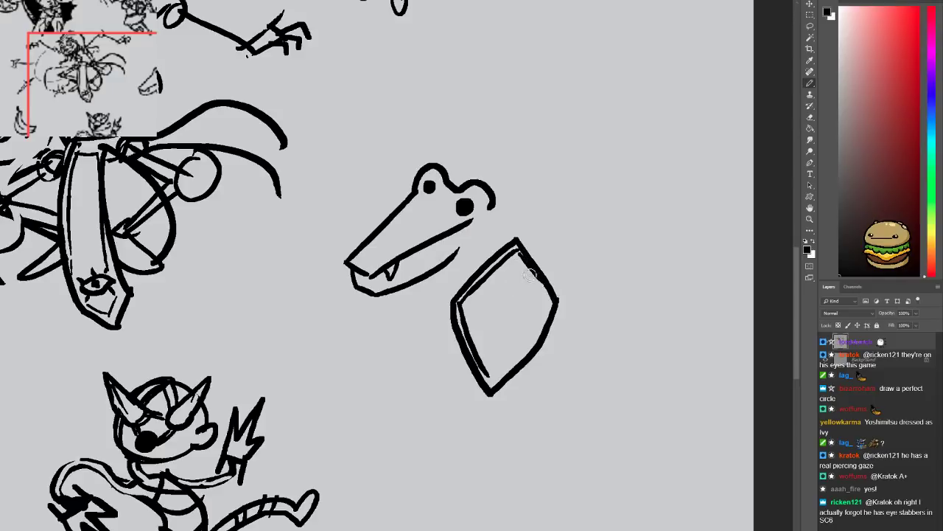
drag(491, 388, 551, 320)
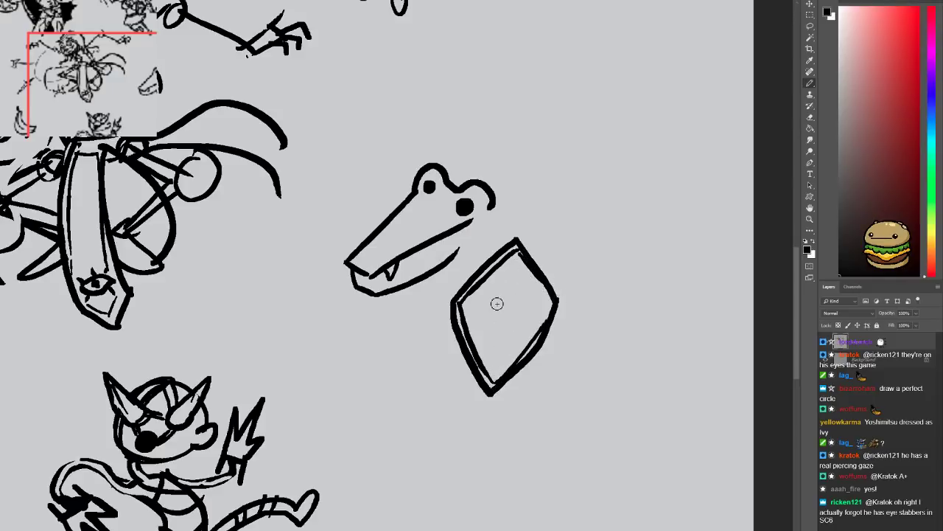
Add crossing facet lines inside the diamond shield and redraw its outer edge facing away from the snout
drag(518, 253, 522, 346)
key(ctrl+z)
mouse_move(517, 260)
mouse_down()
mouse_move(519, 318)
mouse_move(493, 379)
mouse_up()
mouse_move(460, 302)
mouse_down()
mouse_move(548, 316)
mouse_move(533, 268)
mouse_move(564, 319)
mouse_move(529, 249)
mouse_move(561, 324)
mouse_up()
key(e)
key(b)
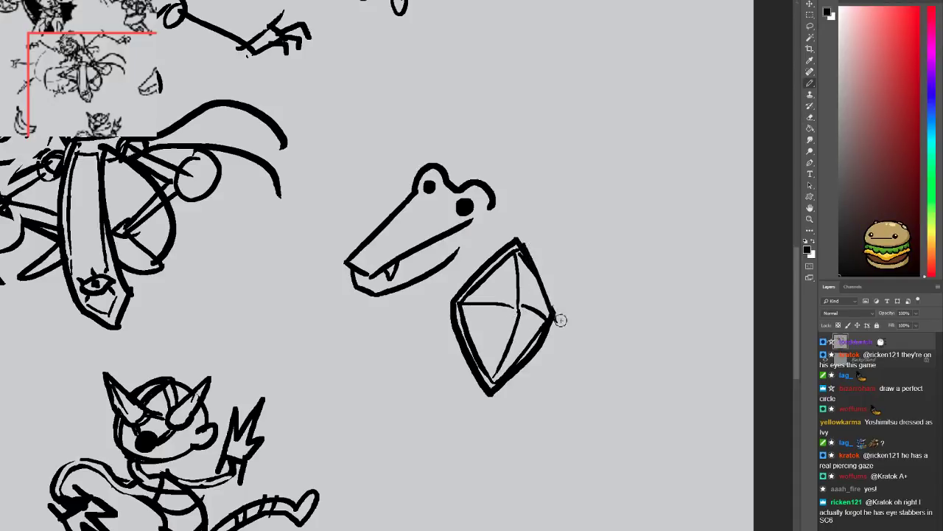
key(ctrl+z)
drag(527, 254, 552, 311)
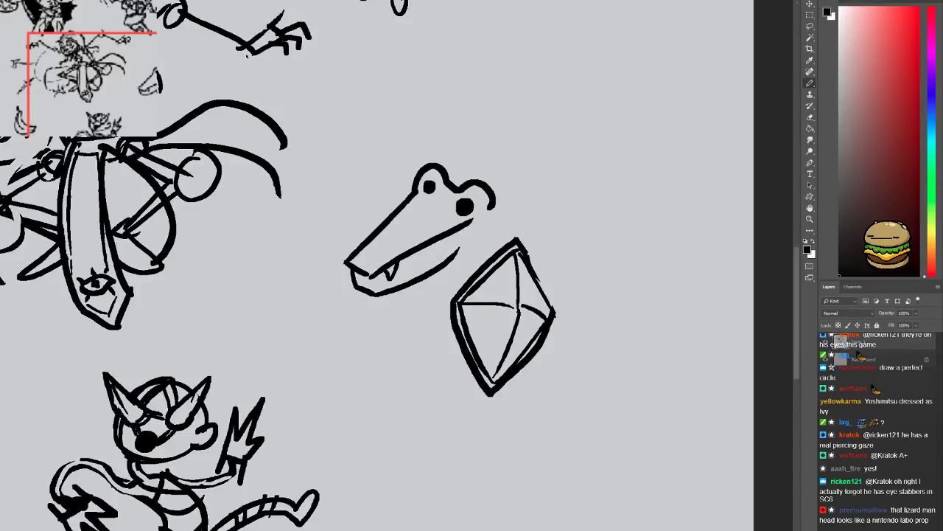
Draw the lizard's arched back, curled tail, shield arm and small feet around the shield
drag(494, 202, 485, 218)
mouse_move(449, 177)
mouse_down()
mouse_move(495, 171)
mouse_move(526, 176)
mouse_move(551, 199)
mouse_move(567, 277)
mouse_up()
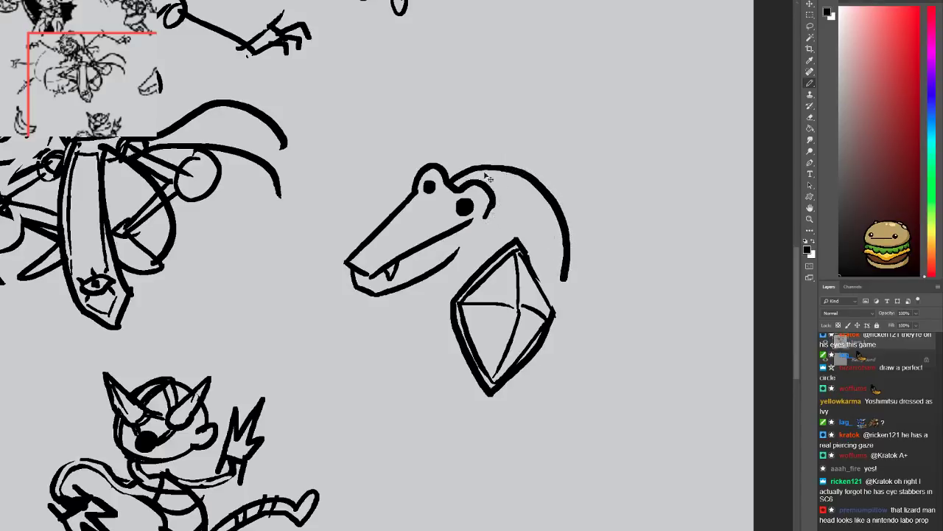
key(ctrl+z)
mouse_move(448, 177)
mouse_down()
mouse_move(527, 182)
mouse_move(574, 240)
mouse_move(582, 302)
mouse_up()
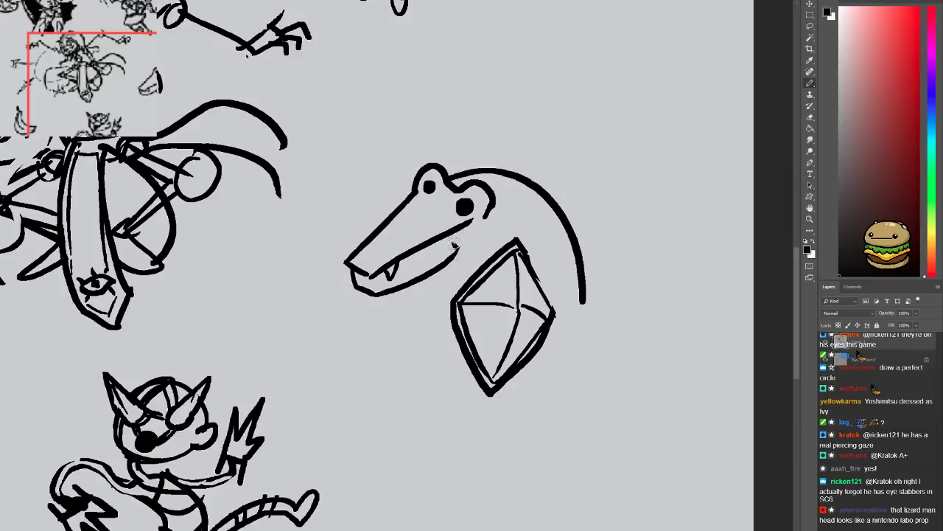
key(e)
key(b)
mouse_move(554, 266)
mouse_down()
mouse_move(558, 358)
mouse_move(542, 347)
mouse_up()
mouse_move(552, 286)
mouse_down()
mouse_move(558, 336)
mouse_move(540, 326)
mouse_move(612, 349)
mouse_move(630, 323)
mouse_move(611, 271)
mouse_move(642, 286)
mouse_move(655, 337)
mouse_move(630, 376)
mouse_move(590, 390)
mouse_move(538, 379)
mouse_move(541, 407)
mouse_move(517, 410)
mouse_move(526, 384)
mouse_move(510, 393)
mouse_move(510, 405)
mouse_move(496, 405)
mouse_move(501, 377)
mouse_up()
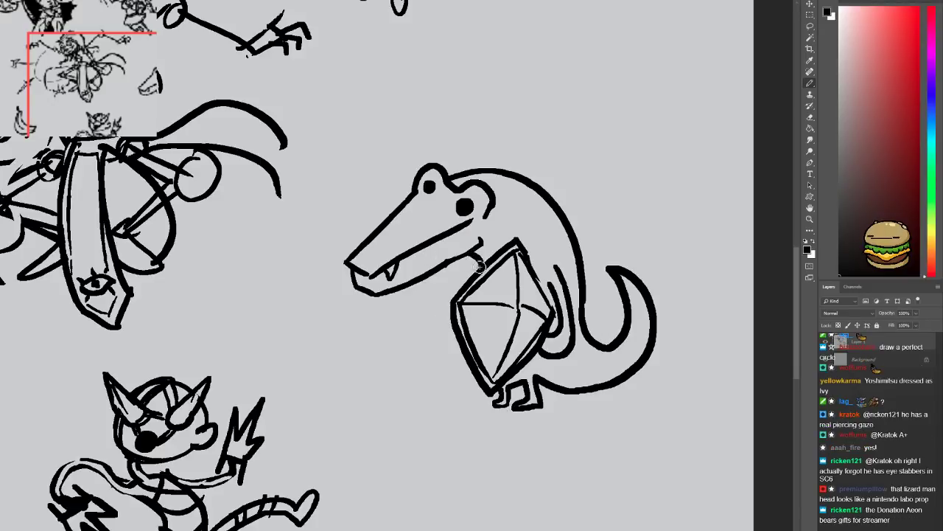
mouse_move(440, 333)
mouse_down()
mouse_move(451, 339)
mouse_move(422, 336)
mouse_up()
key(ctrl+z)
key(ctrl+z)
key(ctrl+z)
key(ctrl+z)
Draw the lizard's front arm reaching down below the jaw and holding an axe with a broad blade
mouse_move(477, 262)
mouse_down()
mouse_move(450, 298)
mouse_move(415, 308)
mouse_move(424, 318)
mouse_move(434, 305)
mouse_move(418, 315)
mouse_move(432, 387)
mouse_up()
key(ctrl+z)
mouse_move(417, 312)
mouse_down()
mouse_move(439, 388)
mouse_move(428, 317)
mouse_move(441, 401)
mouse_up()
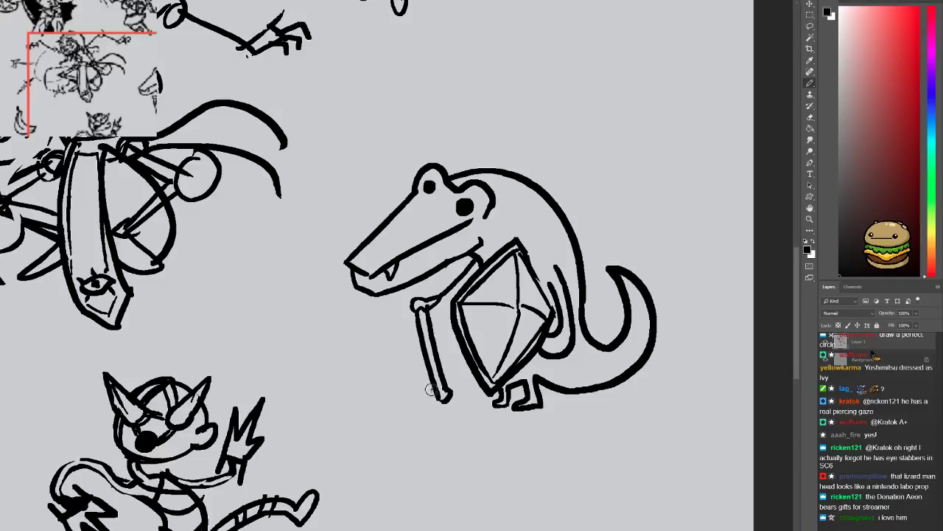
mouse_move(429, 367)
mouse_down()
mouse_move(381, 348)
mouse_move(404, 410)
mouse_move(446, 401)
mouse_up()
mouse_move(418, 303)
mouse_down()
mouse_move(418, 283)
mouse_move(447, 291)
mouse_move(481, 254)
mouse_up()
key(e)
key(b)
key(e)
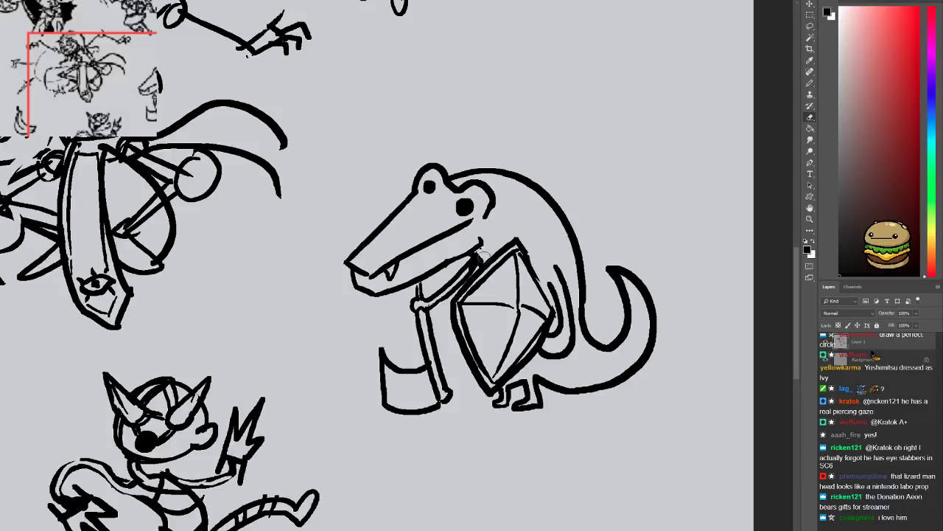
Erase the banana beside the horned figure
key(ctrl+minus)
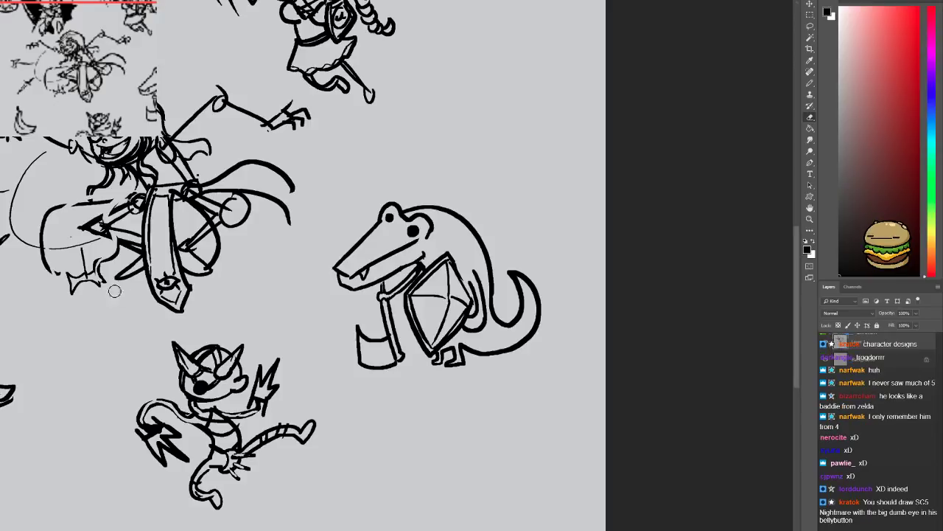
drag(121, 339, 230, 339)
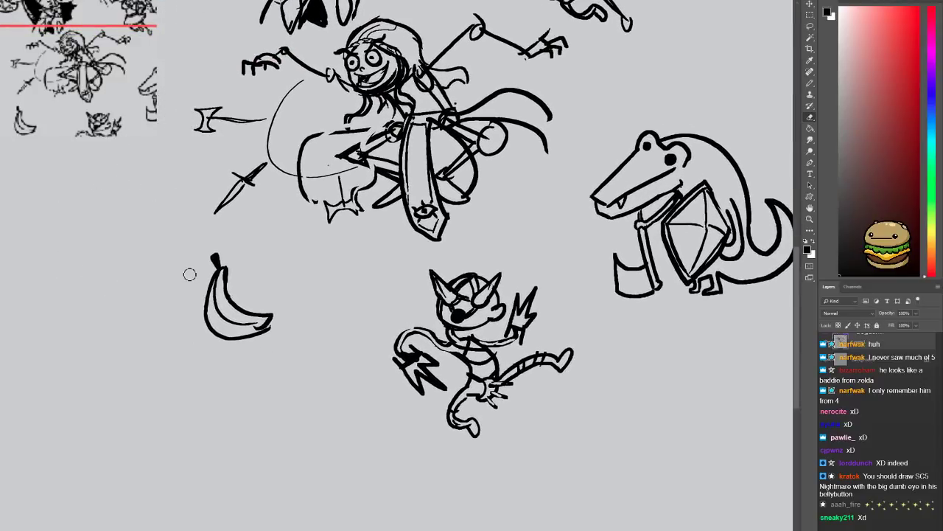
drag(219, 260, 265, 325)
Draw a knight's rounded helmet with a long forehead horn and a finned crest at the back where the banana was
key(ctrl+plus)
drag(178, 406, 240, 320)
key(b)
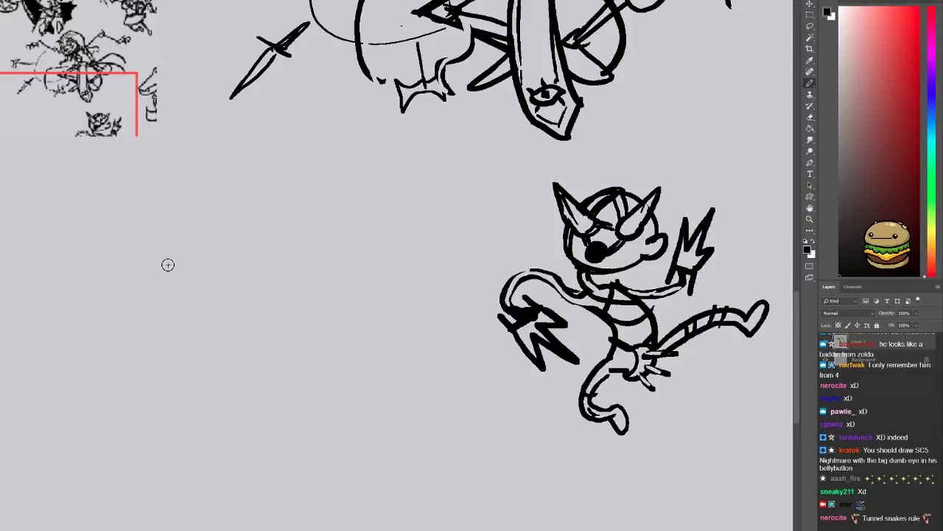
mouse_move(151, 251)
mouse_down()
mouse_move(212, 256)
mouse_move(194, 224)
mouse_move(184, 229)
mouse_move(215, 168)
mouse_move(216, 184)
mouse_move(195, 209)
mouse_move(140, 236)
mouse_move(146, 263)
mouse_move(196, 201)
mouse_move(223, 235)
mouse_up()
key(ctrl+z)
key(ctrl+z)
mouse_move(155, 205)
mouse_down()
mouse_move(113, 202)
mouse_move(106, 184)
mouse_move(96, 211)
mouse_up()
mouse_move(96, 212)
mouse_down()
mouse_move(124, 233)
mouse_move(138, 228)
mouse_move(95, 224)
mouse_move(104, 258)
mouse_move(137, 245)
mouse_move(104, 272)
mouse_move(115, 282)
mouse_move(138, 259)
mouse_up()
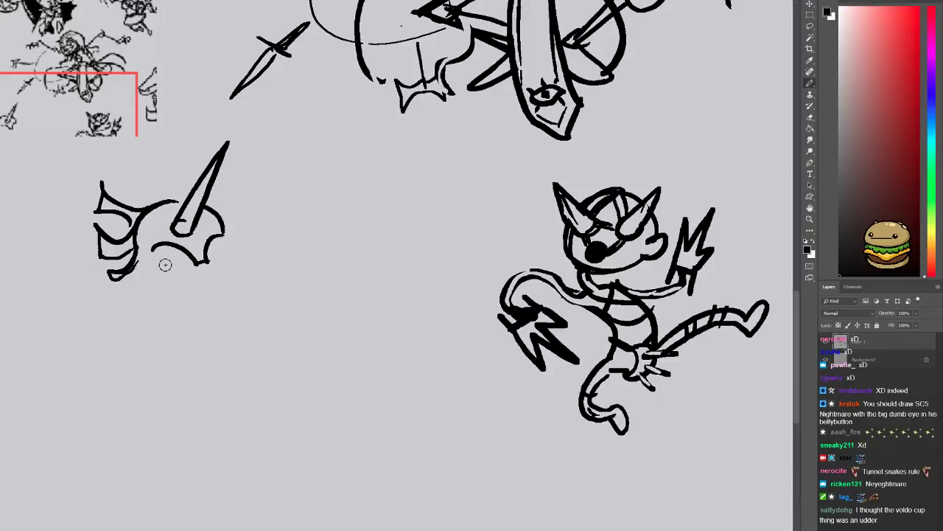
Fill the helmet's two eye openings with black and carve a small light pupil into each
mouse_move(151, 258)
mouse_down()
mouse_move(211, 254)
mouse_move(204, 265)
mouse_move(215, 265)
mouse_move(220, 239)
mouse_up()
mouse_move(169, 261)
mouse_down()
mouse_move(188, 259)
mouse_move(182, 270)
mouse_move(265, 262)
mouse_move(301, 247)
mouse_move(291, 263)
mouse_up()
key(ctrl+z)
key(e)
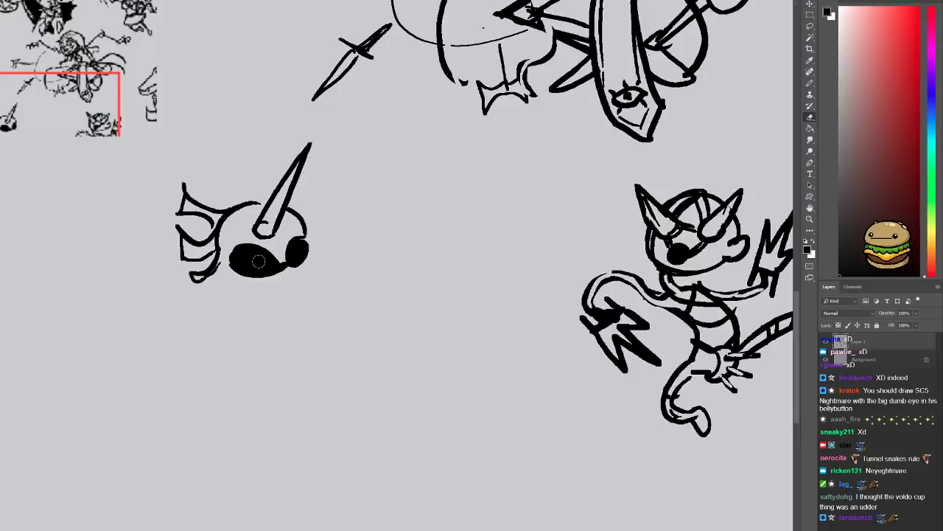
mouse_move(258, 261)
mouse_down()
mouse_move(298, 253)
mouse_move(240, 244)
mouse_up()
key(b)
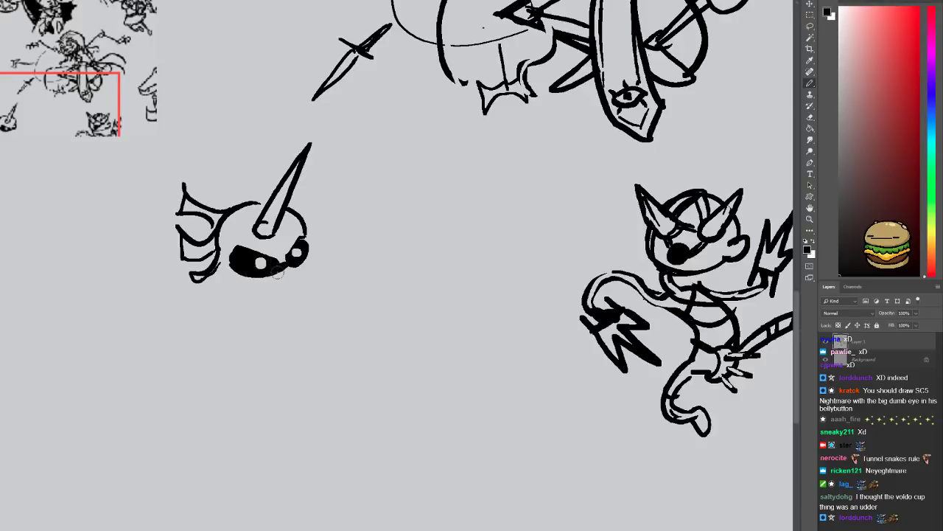
Draw the helmet's pointed faceplate and jaw below the eyes, cleaning up the chin line
drag(277, 275, 297, 271)
mouse_move(282, 302)
mouse_down()
mouse_move(249, 308)
mouse_move(226, 301)
mouse_up()
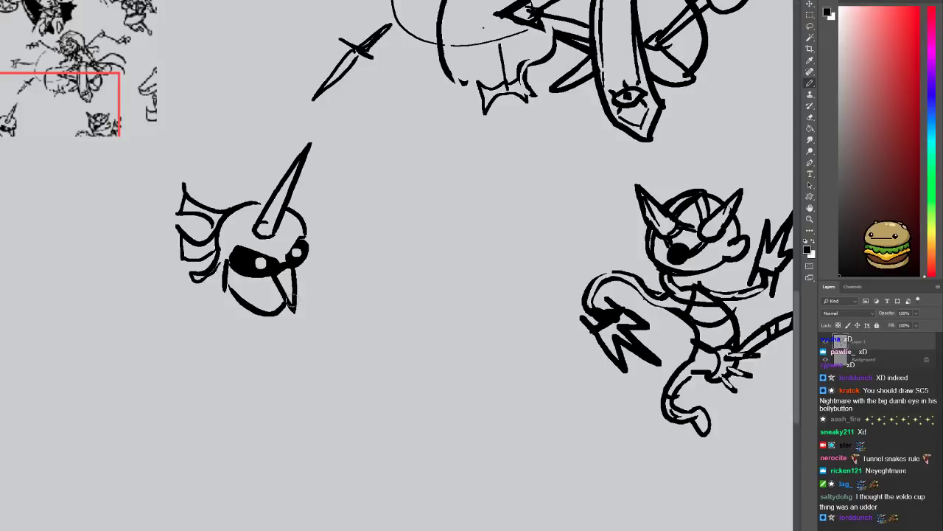
drag(297, 289, 306, 243)
key(e)
drag(271, 316, 246, 316)
key(b)
Draw a round spiked pauldron on the knight's near shoulder and a smaller spike on the far shoulder
mouse_move(243, 275)
mouse_down()
mouse_move(256, 297)
mouse_move(243, 314)
mouse_move(151, 278)
mouse_move(89, 237)
mouse_move(144, 300)
mouse_move(165, 267)
mouse_move(163, 277)
mouse_move(208, 302)
mouse_up()
key(e)
key(b)
key(e)
key(b)
key(e)
mouse_move(162, 270)
mouse_down()
mouse_move(184, 267)
mouse_move(222, 308)
mouse_move(156, 277)
mouse_move(226, 300)
mouse_up()
key(b)
mouse_move(148, 292)
mouse_down()
mouse_move(164, 348)
mouse_move(219, 313)
mouse_up()
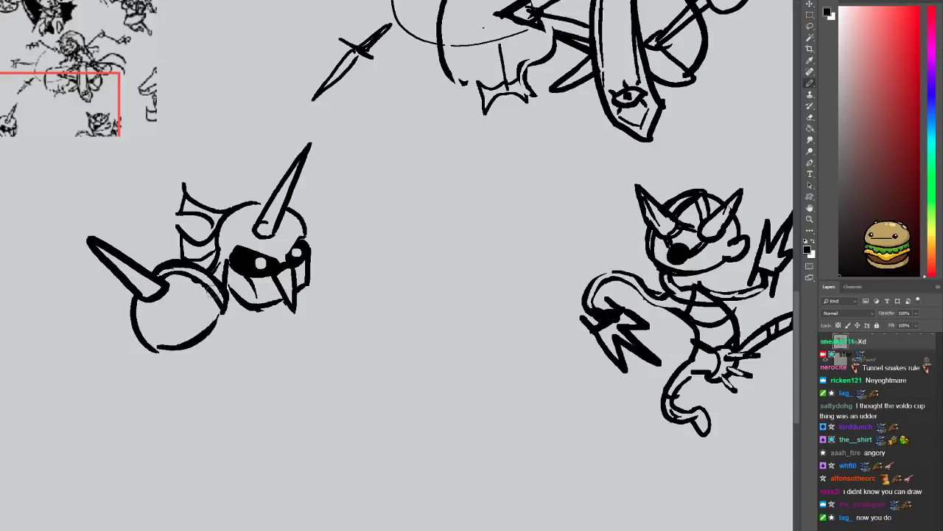
mouse_move(312, 247)
mouse_down()
mouse_move(342, 251)
mouse_move(360, 196)
mouse_up()
drag(360, 196, 341, 240)
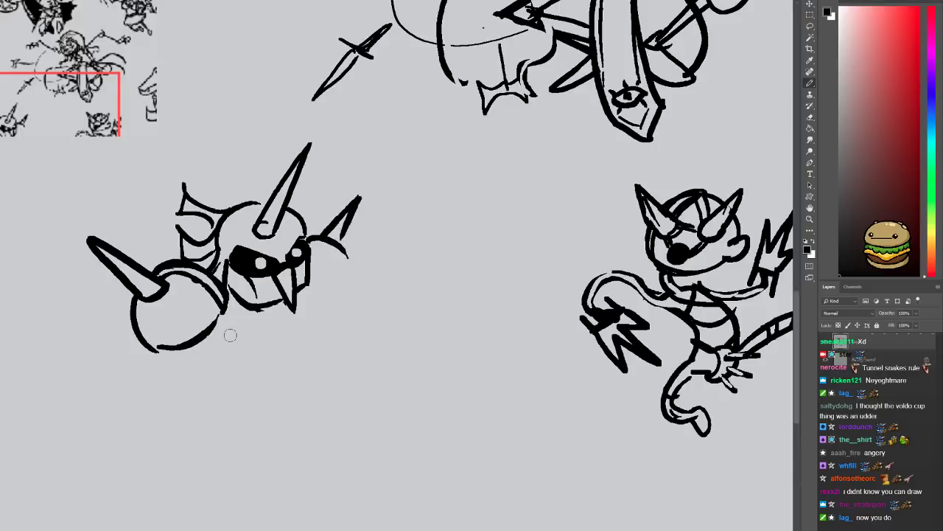
Sketch the knight's torso outline with vertical rib lines and the first marks of a toothed belly opening
drag(189, 346, 236, 408)
key(ctrl+z)
mouse_move(210, 333)
mouse_down()
mouse_move(248, 385)
mouse_move(311, 364)
mouse_move(327, 301)
mouse_move(314, 284)
mouse_up()
mouse_move(236, 385)
mouse_down()
mouse_move(258, 405)
mouse_move(283, 390)
mouse_up()
mouse_move(302, 372)
mouse_down()
mouse_move(311, 391)
mouse_move(320, 378)
mouse_up()
drag(332, 357, 338, 372)
mouse_move(256, 377)
mouse_down()
mouse_move(238, 344)
mouse_move(281, 372)
mouse_up()
mouse_move(299, 318)
mouse_down()
mouse_move(256, 366)
mouse_move(284, 369)
mouse_up()
mouse_move(252, 340)
mouse_down()
mouse_move(296, 336)
mouse_move(269, 368)
mouse_move(291, 351)
mouse_move(281, 360)
mouse_move(308, 357)
mouse_up()
Clean up the torso's inner lines and add the arm contours on both sides of the waist
key(e)
mouse_move(264, 333)
mouse_down()
mouse_move(255, 354)
mouse_move(297, 347)
mouse_move(292, 375)
mouse_move(196, 378)
mouse_move(247, 393)
mouse_up()
key(b)
mouse_move(328, 361)
mouse_down()
mouse_move(346, 298)
mouse_move(364, 299)
mouse_move(359, 359)
mouse_up()
drag(168, 331, 202, 345)
key(e)
mouse_move(243, 385)
mouse_down()
mouse_move(336, 372)
mouse_move(246, 382)
mouse_move(246, 367)
mouse_move(263, 391)
mouse_up()
key(b)
Darken the knight's belly opening with thick black swirls and jagged strokes
mouse_move(263, 391)
mouse_down()
mouse_move(273, 362)
mouse_move(288, 387)
mouse_up()
mouse_move(309, 356)
mouse_down()
mouse_move(324, 385)
mouse_move(335, 385)
mouse_up()
drag(260, 364, 307, 382)
drag(233, 380, 238, 395)
drag(238, 362, 232, 393)
drag(324, 361, 343, 380)
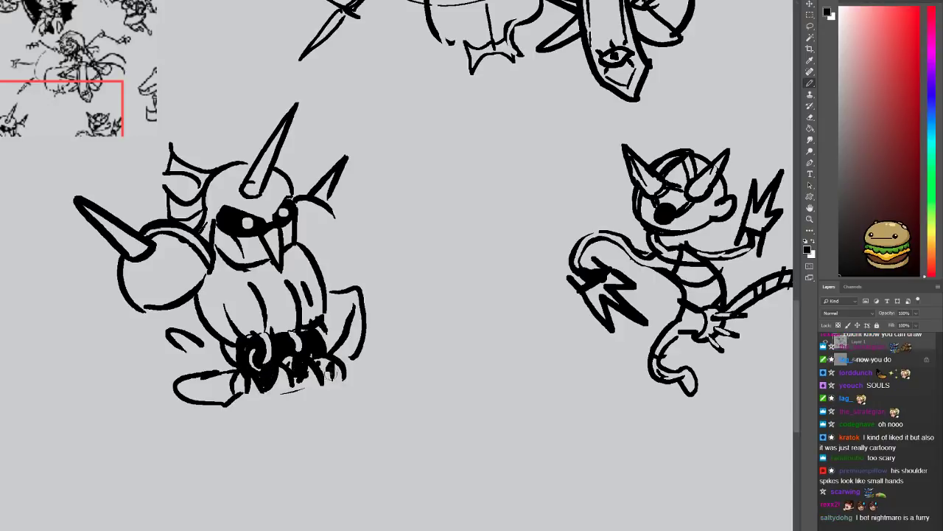
Draw the pointed plate below the belly, round out the far pauldron and add a rim line to the near one
mouse_move(228, 395)
mouse_down()
mouse_move(308, 437)
mouse_move(346, 369)
mouse_up()
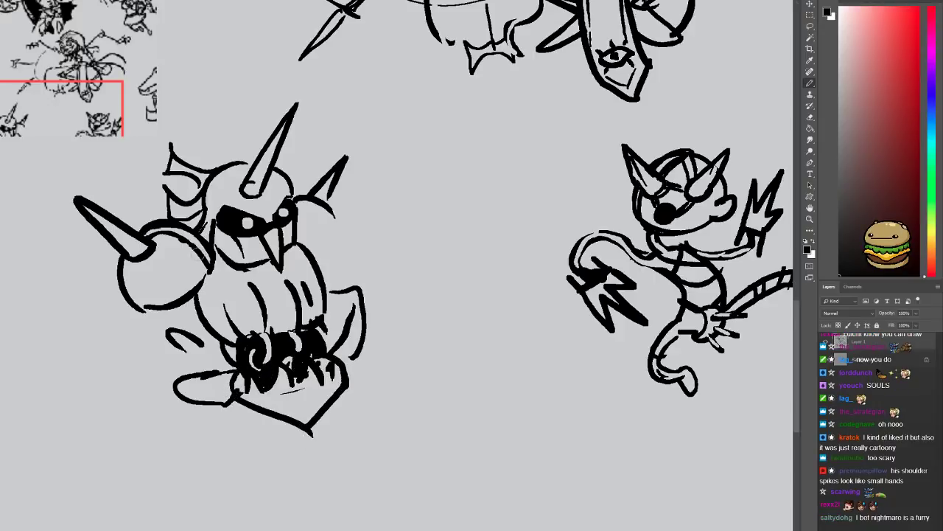
mouse_move(325, 201)
mouse_down()
mouse_move(343, 259)
mouse_move(330, 283)
mouse_up()
drag(305, 243, 336, 266)
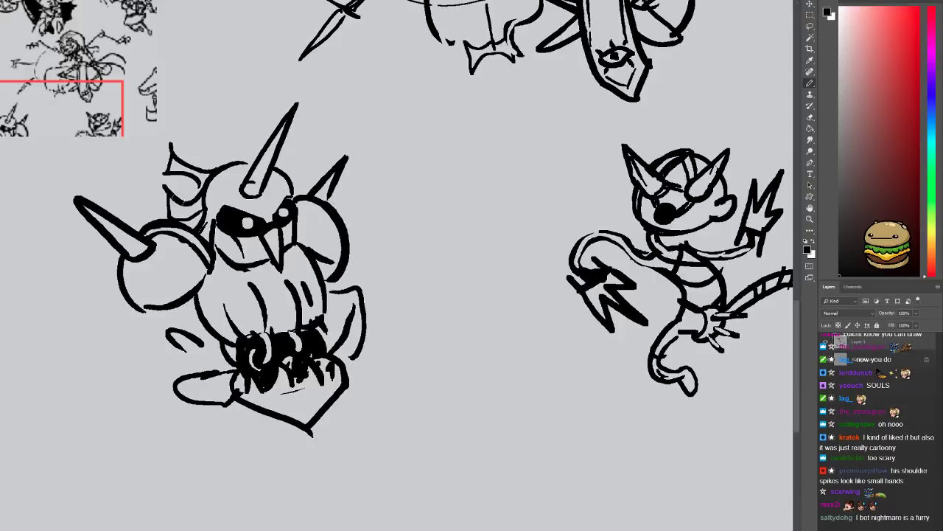
drag(140, 301, 207, 268)
key(ctrl+z)
drag(136, 298, 208, 267)
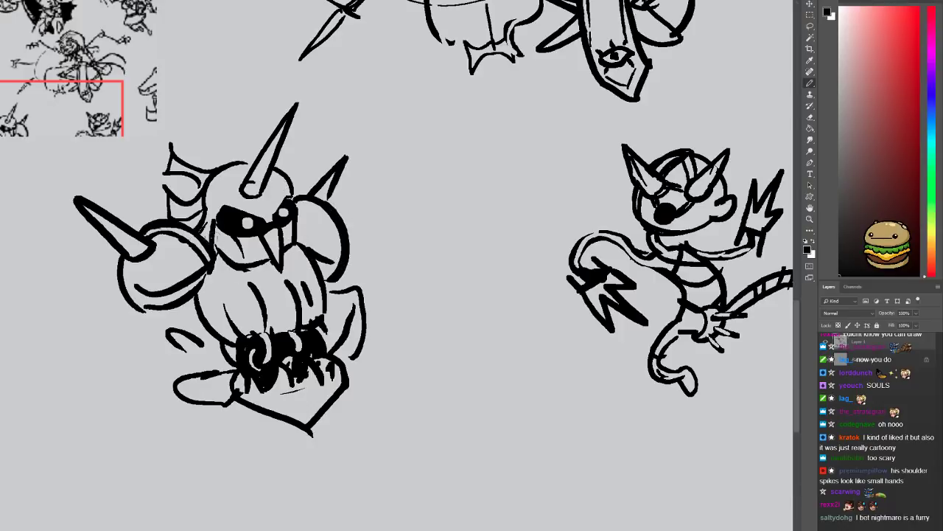
Erase the faceplate's long fang shape, redraw it as a pointed visor with a centre ridge and add a brow line
key(e)
drag(281, 230, 267, 269)
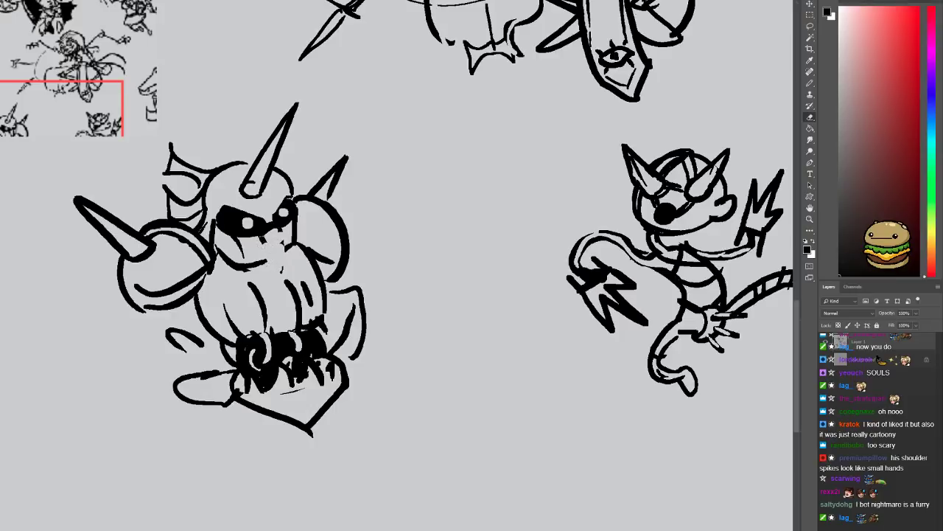
mouse_move(280, 230)
mouse_down()
mouse_move(246, 262)
mouse_move(277, 274)
mouse_up()
key(b)
key(e)
key(b)
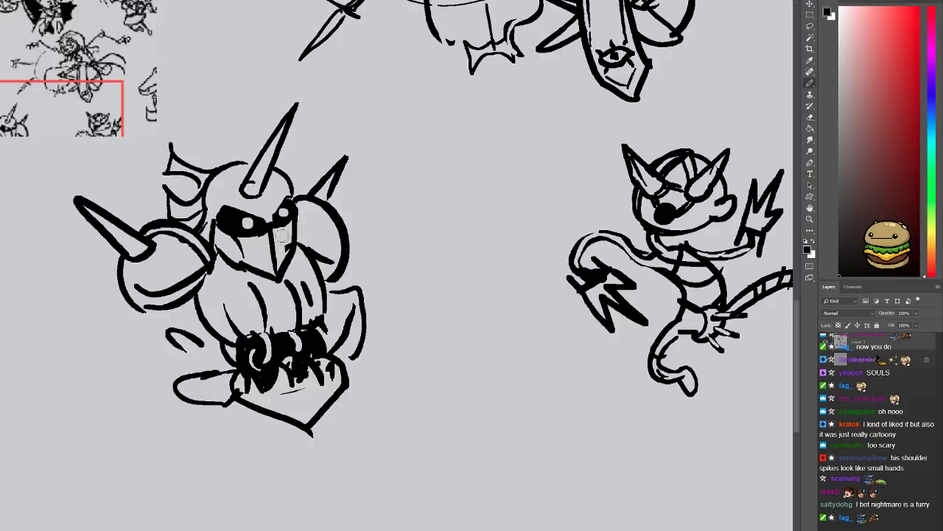
mouse_move(224, 198)
mouse_down()
mouse_move(262, 208)
mouse_move(285, 188)
mouse_up()
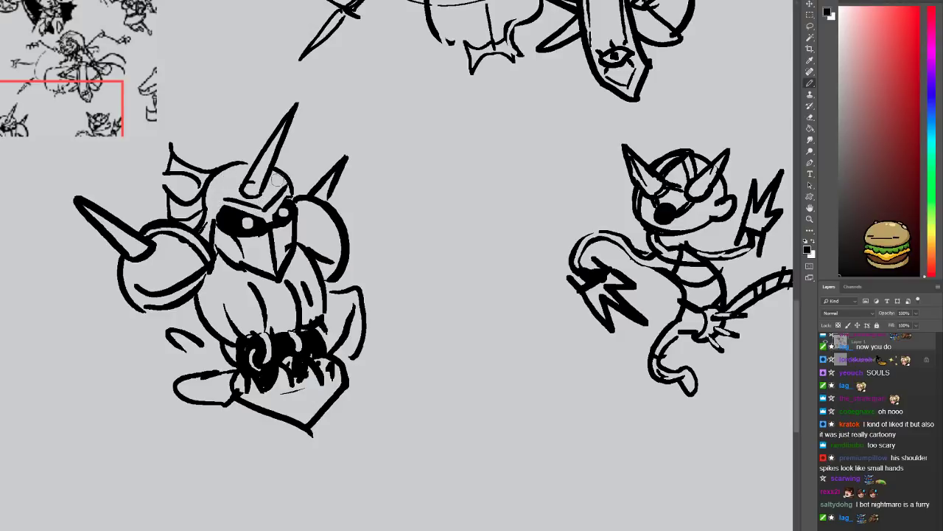
Erase both shoulder spikes and the rounded pauldrons from the knight
key(e)
mouse_move(322, 180)
mouse_down()
mouse_move(328, 257)
mouse_move(342, 166)
mouse_up()
key(b)
key(e)
mouse_move(209, 267)
mouse_down()
mouse_move(177, 295)
mouse_move(103, 236)
mouse_move(110, 221)
mouse_move(203, 251)
mouse_move(193, 293)
mouse_up()
click(75, 204)
Redraw the near shoulder as layered armour plates over the upper arm and start the forearm lines
key(b)
mouse_move(206, 247)
mouse_down()
mouse_move(133, 275)
mouse_move(147, 274)
mouse_up()
mouse_move(200, 286)
mouse_down()
mouse_move(151, 296)
mouse_move(151, 309)
mouse_up()
mouse_move(144, 263)
mouse_down()
mouse_move(130, 332)
mouse_move(139, 362)
mouse_up()
mouse_move(193, 292)
mouse_down()
mouse_move(132, 373)
mouse_move(101, 345)
mouse_move(93, 391)
mouse_move(129, 352)
mouse_move(127, 448)
mouse_up()
key(ctrl+z)
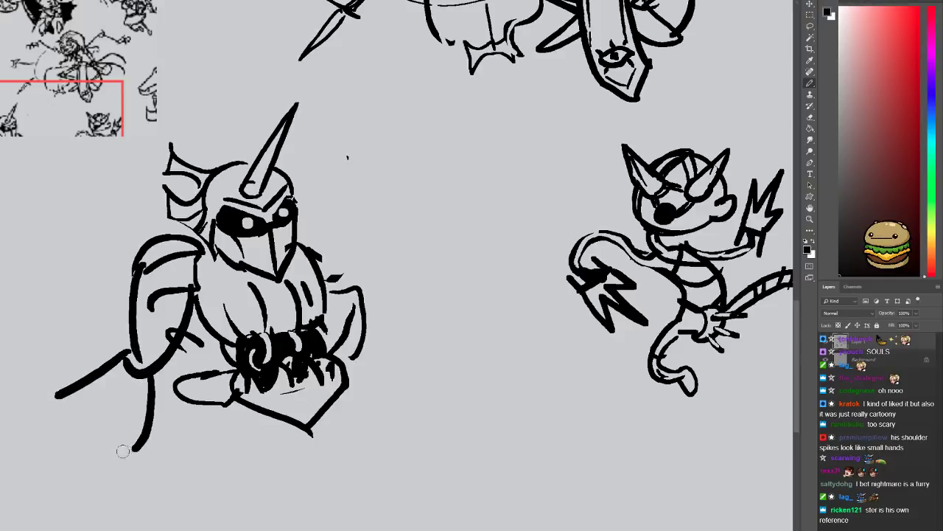
Draw the knight's oversized near forearm with large curved armour plates and a rounded elbow guard
drag(39, 424, 2, 377)
mouse_move(1, 343)
mouse_down()
mouse_move(63, 350)
mouse_move(40, 390)
mouse_move(57, 397)
mouse_up()
mouse_move(99, 452)
mouse_down()
mouse_move(120, 358)
mouse_move(125, 426)
mouse_move(115, 446)
mouse_up()
mouse_move(153, 414)
mouse_down()
mouse_move(186, 397)
mouse_move(130, 449)
mouse_up()
key(e)
key(b)
drag(39, 426, 71, 443)
drag(126, 355, 115, 373)
drag(94, 332, 143, 367)
key(e)
mouse_move(131, 329)
mouse_down()
mouse_move(126, 370)
mouse_move(138, 373)
mouse_move(129, 404)
mouse_up()
Draw the knight's far pauldron with a spike and a raised forearm bending up from the elbow
key(b)
mouse_move(322, 255)
mouse_down()
mouse_move(358, 293)
mouse_move(388, 269)
mouse_up()
mouse_move(304, 215)
mouse_down()
mouse_move(347, 271)
mouse_move(348, 230)
mouse_up()
mouse_move(389, 272)
mouse_down()
mouse_move(399, 247)
mouse_move(430, 257)
mouse_move(365, 338)
mouse_up()
drag(393, 165, 271, 233)
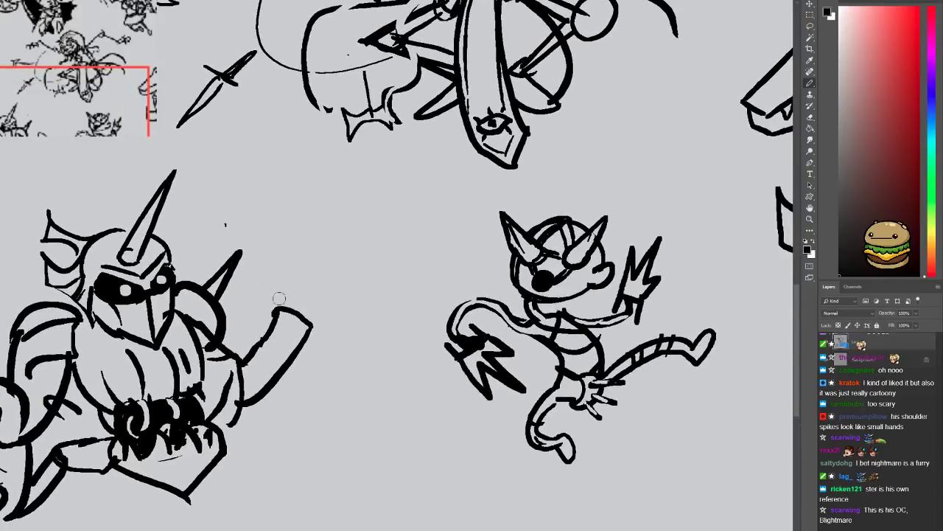
Draw the knight's giant curved sword behind his head, with its handle crossing the raised wrist and a pointed guard
drag(267, 281, 350, 358)
mouse_move(261, 330)
mouse_down()
mouse_move(310, 236)
mouse_move(406, 226)
mouse_move(10, 190)
mouse_move(155, 262)
mouse_up()
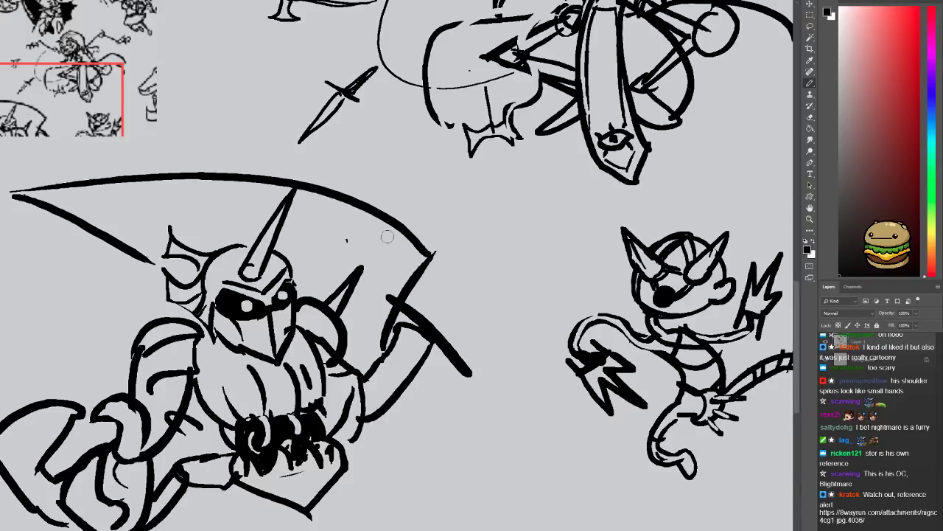
key(e)
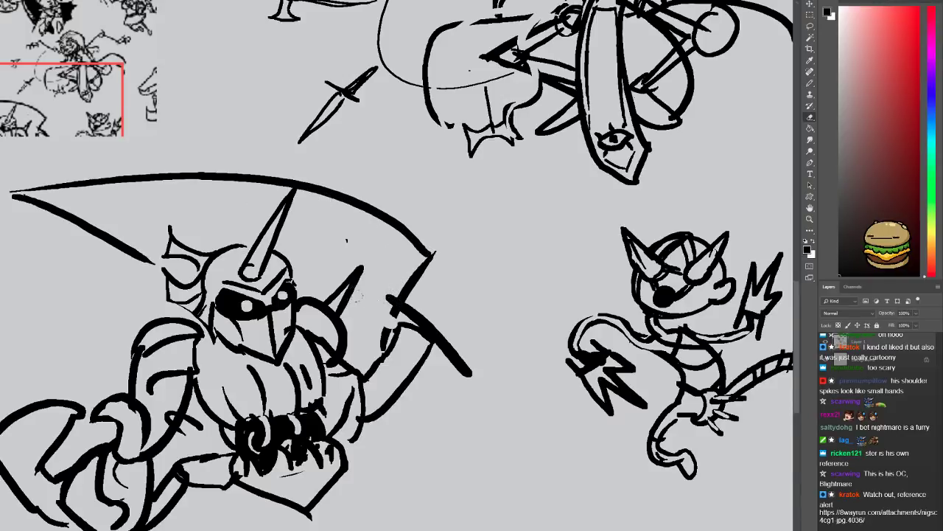
drag(389, 329, 385, 345)
key(b)
mouse_move(367, 312)
mouse_down()
mouse_move(385, 349)
mouse_move(401, 310)
mouse_move(388, 311)
mouse_up()
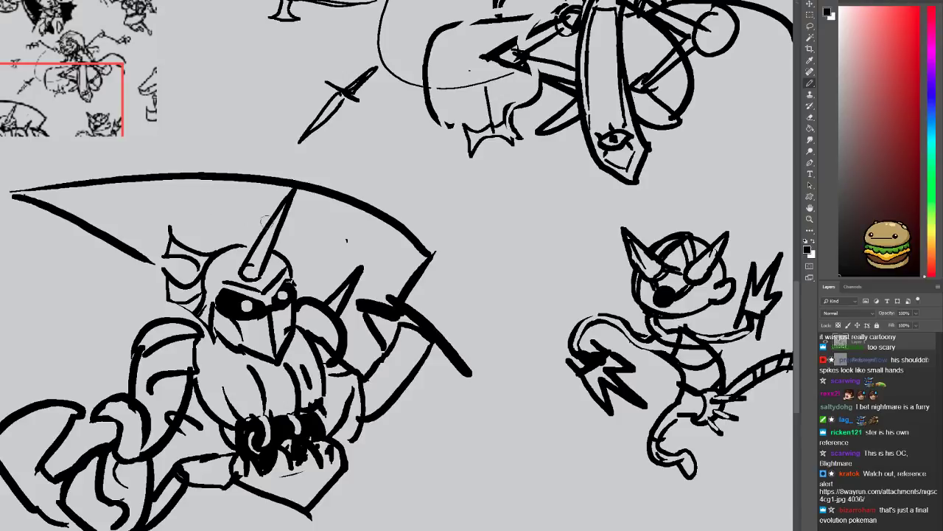
Draw a large eye with a heavy brow on the sword blade and wavy contour lines along the blade on both sides of it
mouse_move(296, 233)
mouse_down()
mouse_move(333, 275)
mouse_move(342, 254)
mouse_move(316, 261)
mouse_move(307, 248)
mouse_move(323, 270)
mouse_up()
drag(308, 219, 346, 241)
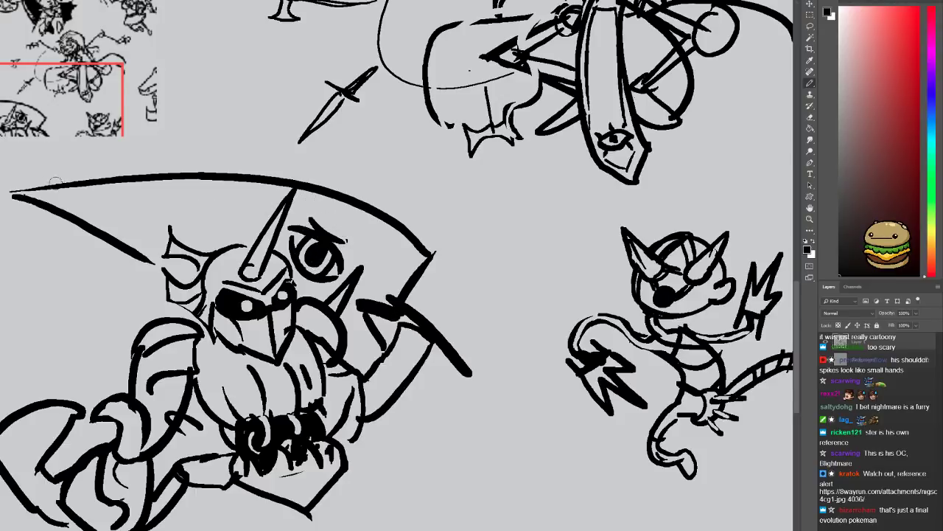
mouse_move(12, 195)
mouse_down()
mouse_move(160, 208)
mouse_move(223, 202)
mouse_move(235, 215)
mouse_move(272, 222)
mouse_up()
key(e)
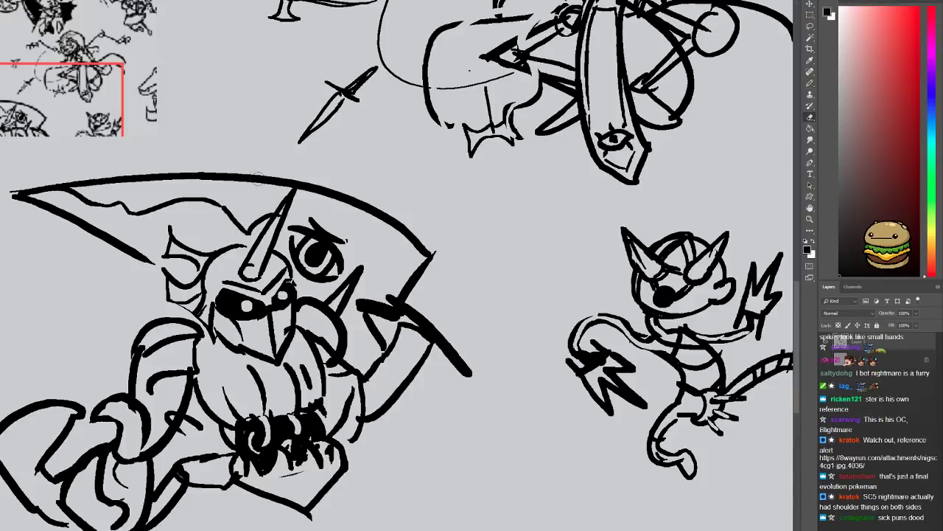
key(b)
mouse_move(347, 254)
mouse_down()
mouse_move(389, 283)
mouse_move(405, 282)
mouse_up()
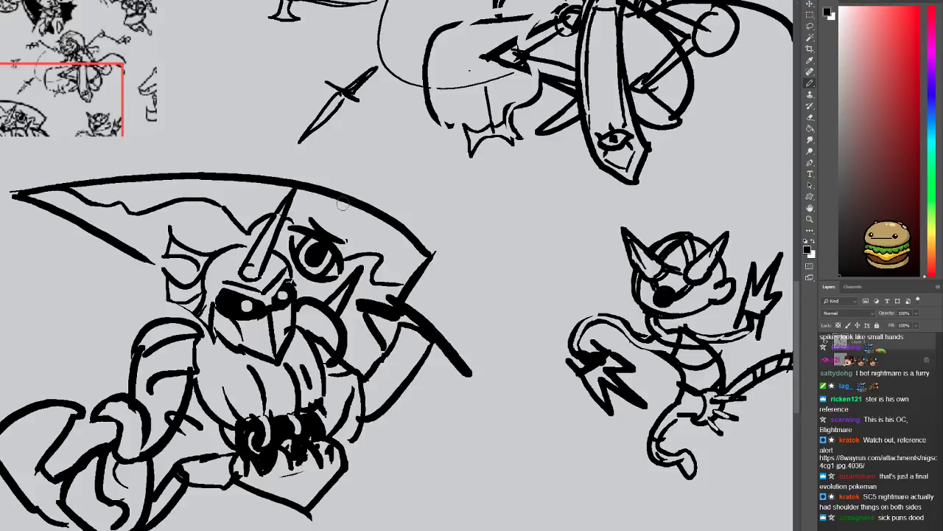
Undo the trial stroke along the blade's upper edge and add short tick marks near the blade's base instead
drag(342, 205, 413, 249)
key(ctrl+alt+z)
key(ctrl+alt+z)
drag(375, 220, 372, 225)
click(384, 228)
Draw the knight's fist gripping the sword handle, clearing the overlapping lines and thickening the handle and guard
mouse_move(440, 341)
mouse_down()
mouse_move(398, 299)
mouse_move(421, 305)
mouse_move(439, 329)
mouse_move(425, 297)
mouse_move(439, 305)
mouse_move(455, 333)
mouse_move(409, 324)
mouse_up()
key(e)
key(b)
key(e)
key(b)
mouse_move(410, 329)
mouse_down()
mouse_move(415, 315)
mouse_move(431, 318)
mouse_move(412, 327)
mouse_up()
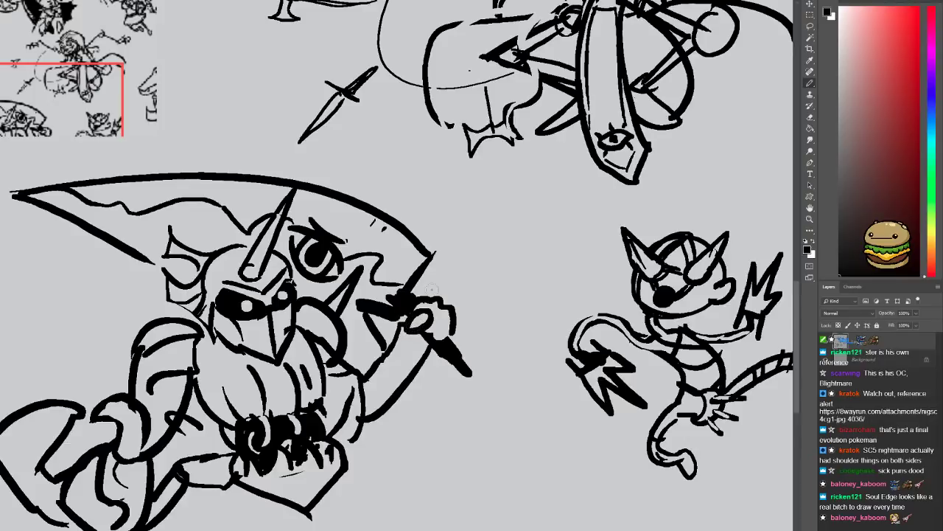
Rework the knight's torso with spiky marks around the belly, a small elbow spike and dark lines from the shoulder across the chest
key(ctrl+minus)
drag(385, 366, 380, 339)
key(e)
drag(266, 357, 315, 344)
key(b)
mouse_move(246, 358)
mouse_down()
mouse_move(336, 359)
mouse_move(359, 349)
mouse_move(226, 353)
mouse_up()
drag(305, 413, 248, 452)
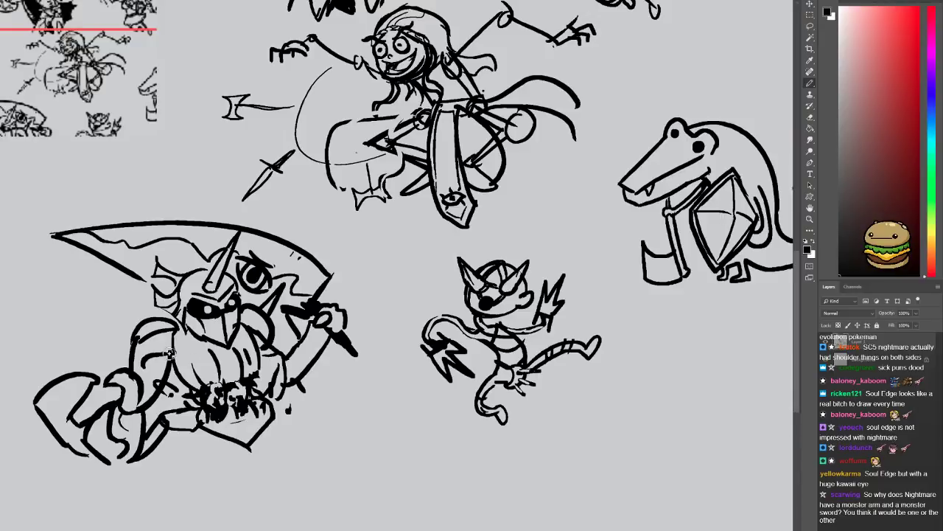
drag(177, 333, 177, 373)
mouse_move(179, 332)
mouse_down()
mouse_move(173, 373)
mouse_move(273, 337)
mouse_move(285, 346)
mouse_up()
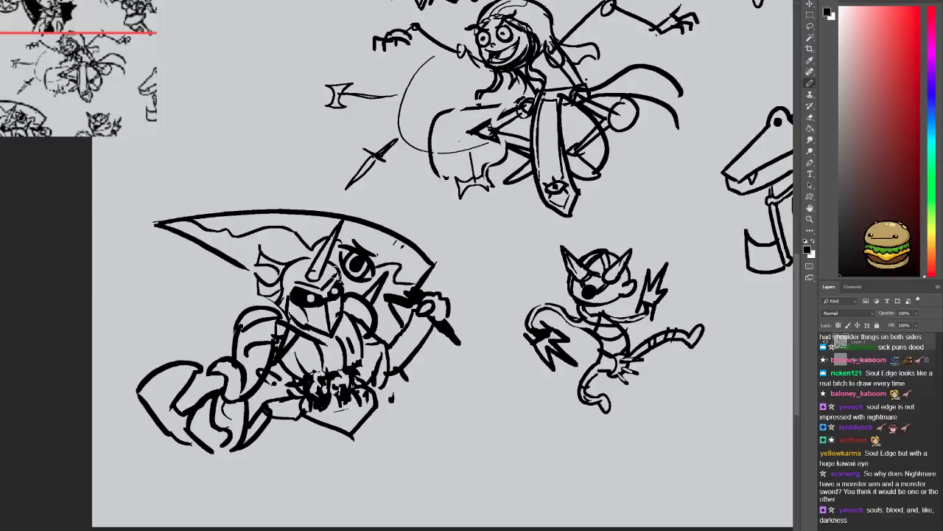
Clean up the lines around the knight's far shoulder spike and guard, and add wavy detail above the blade's eye
key(ctrl+plus)
key(e)
mouse_move(419, 314)
mouse_down()
mouse_move(417, 284)
mouse_move(429, 302)
mouse_move(367, 297)
mouse_up()
key(b)
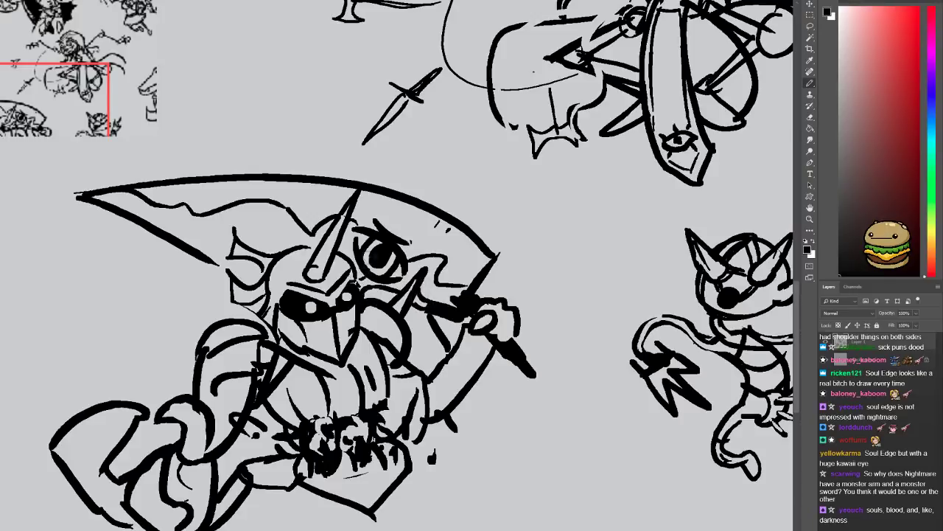
mouse_move(392, 233)
mouse_down()
mouse_move(374, 193)
mouse_move(400, 238)
mouse_up()
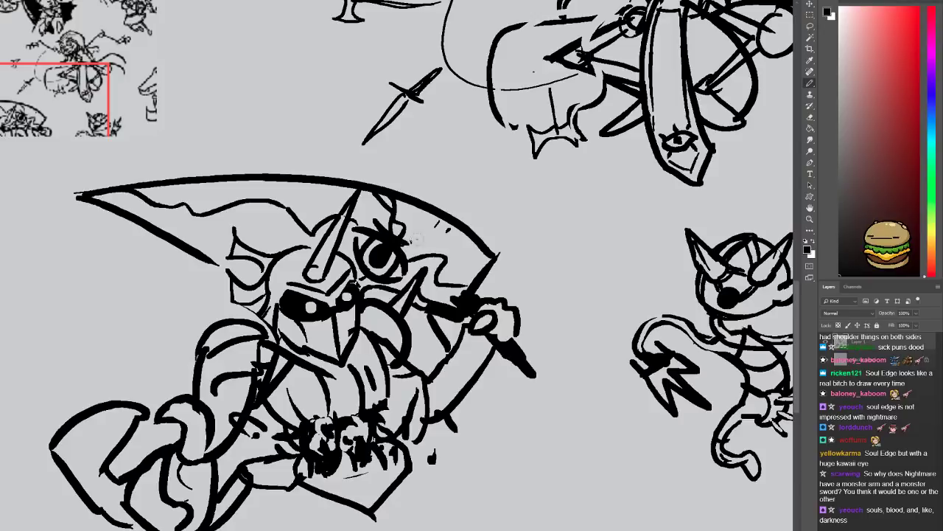
drag(208, 260, 262, 285)
scroll(352, 221, down, 5)
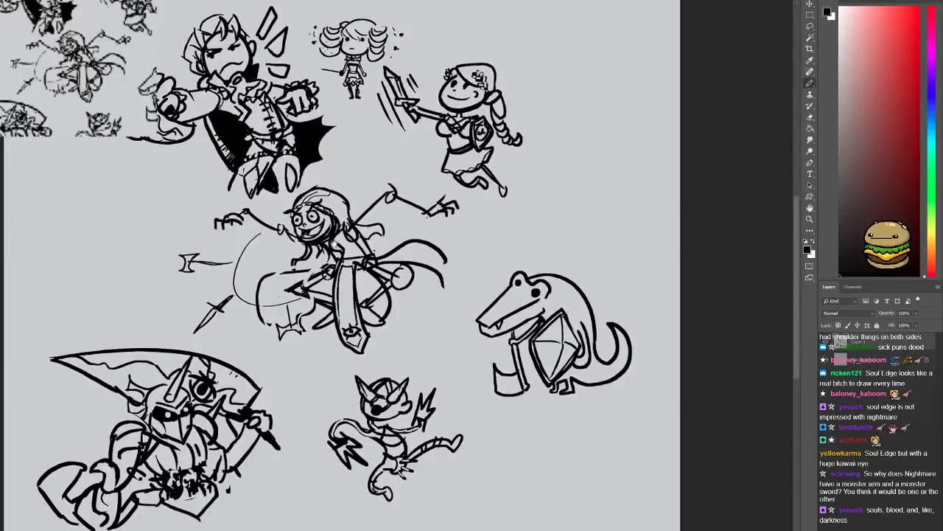
drag(334, 244, 338, 238)
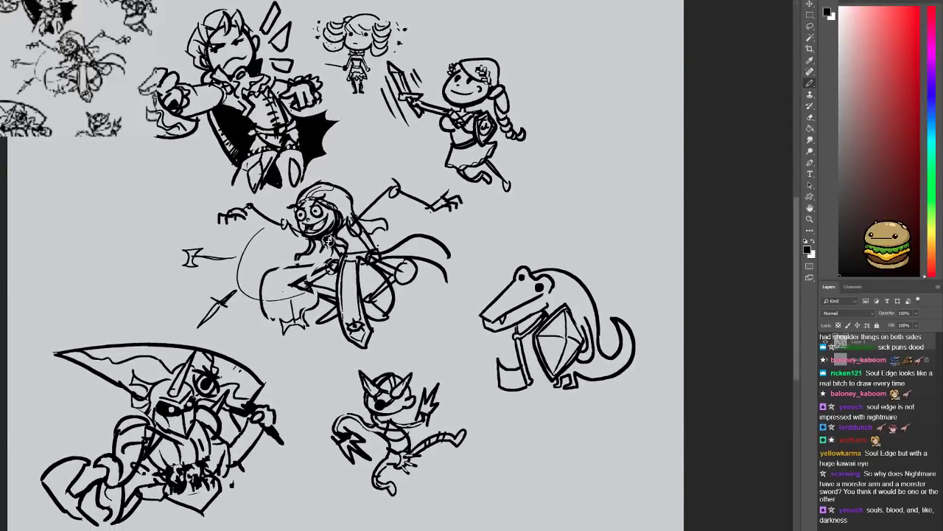